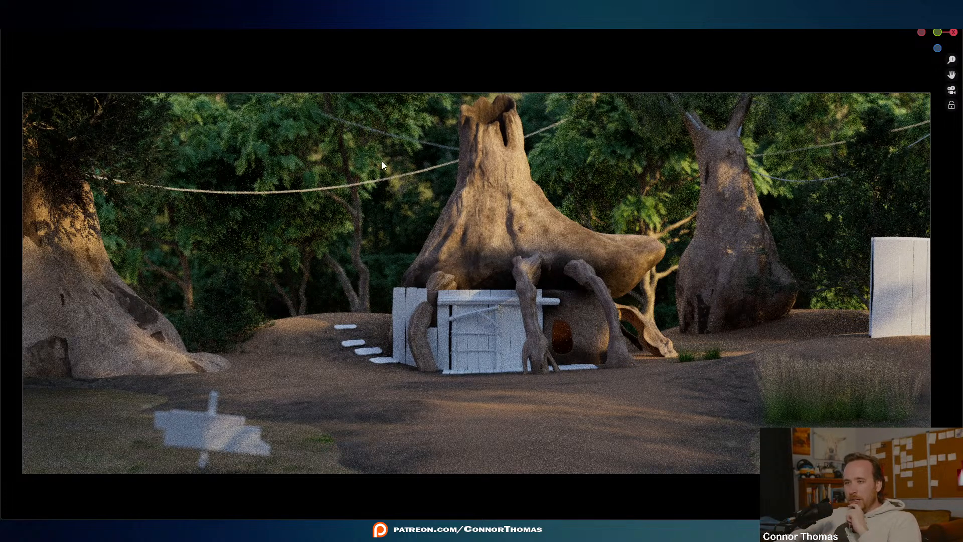
- Compare the swamp reference image with the scene's camera render, examining the vegetation and ground around the tree house
{"action": "key", "text": "alt+Tab"}
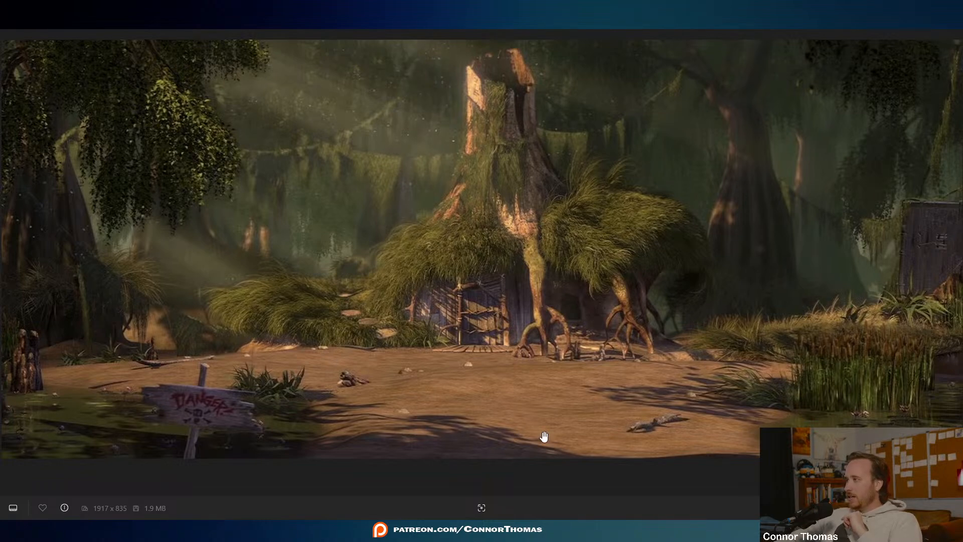
{"action": "scroll", "coordinate": [533, 426], "scroll_direction": "up", "scroll_amount": 3}
{"action": "left_click_drag", "start_coordinate": [697, 404], "coordinate": [426, 341]}
{"action": "left_click_drag", "start_coordinate": [581, 319], "coordinate": [488, 338]}
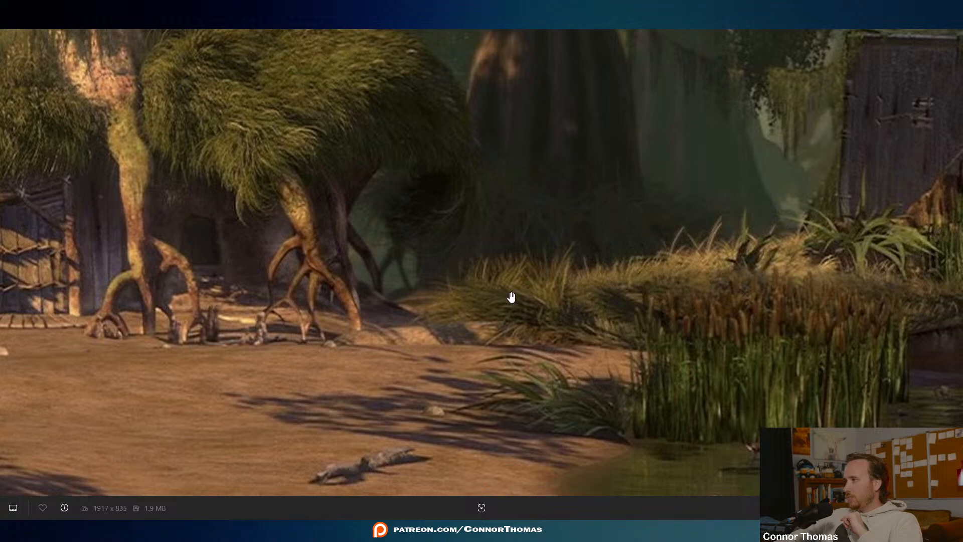
{"action": "scroll", "coordinate": [340, 275], "scroll_direction": "down", "scroll_amount": 3}
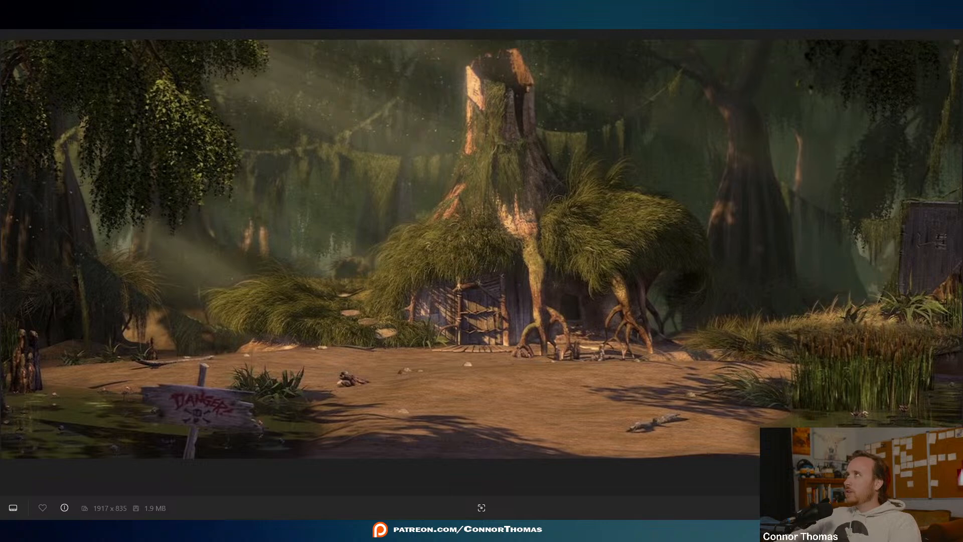
{"action": "key", "text": "alt+Tab"}
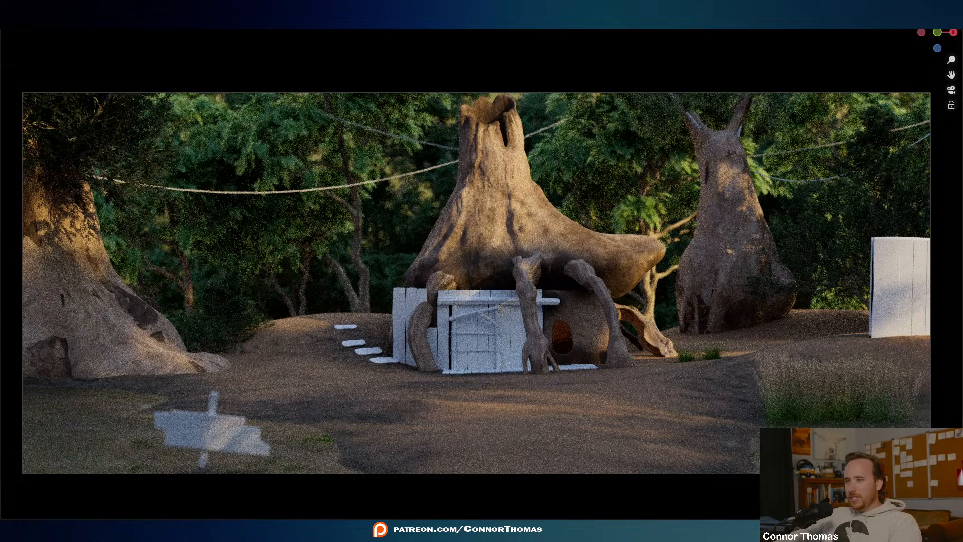
{"action": "key", "text": "alt+Tab"}
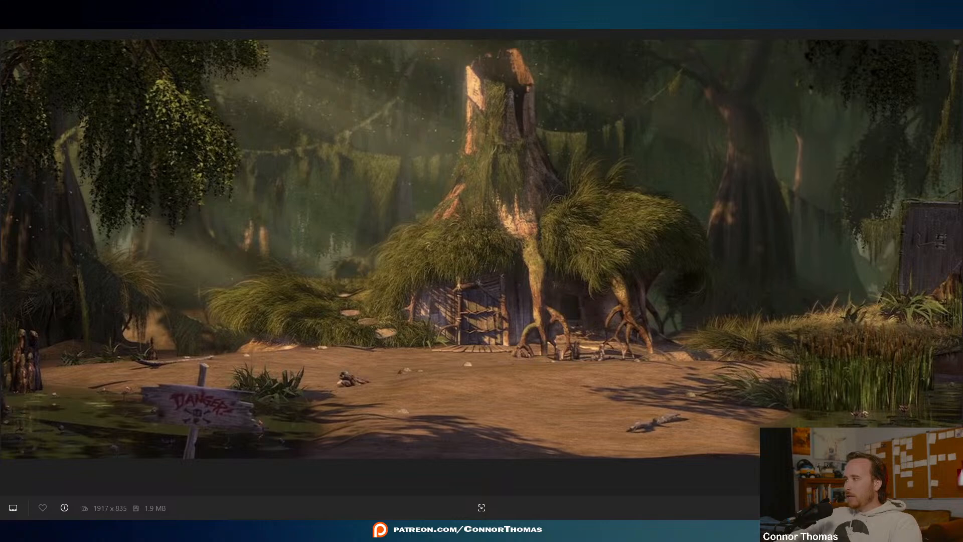
{"action": "key", "text": "alt+Tab"}
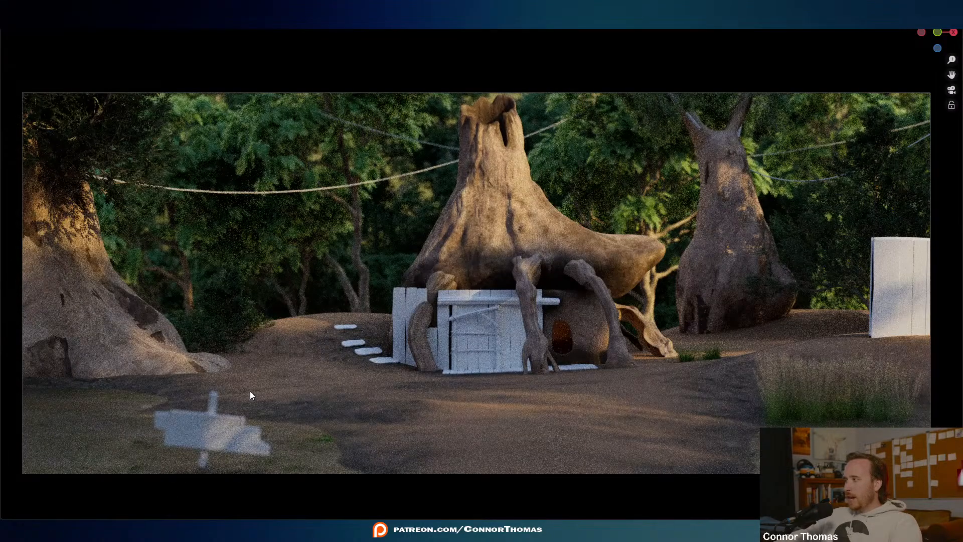
{"action": "key", "text": "alt+Tab"}
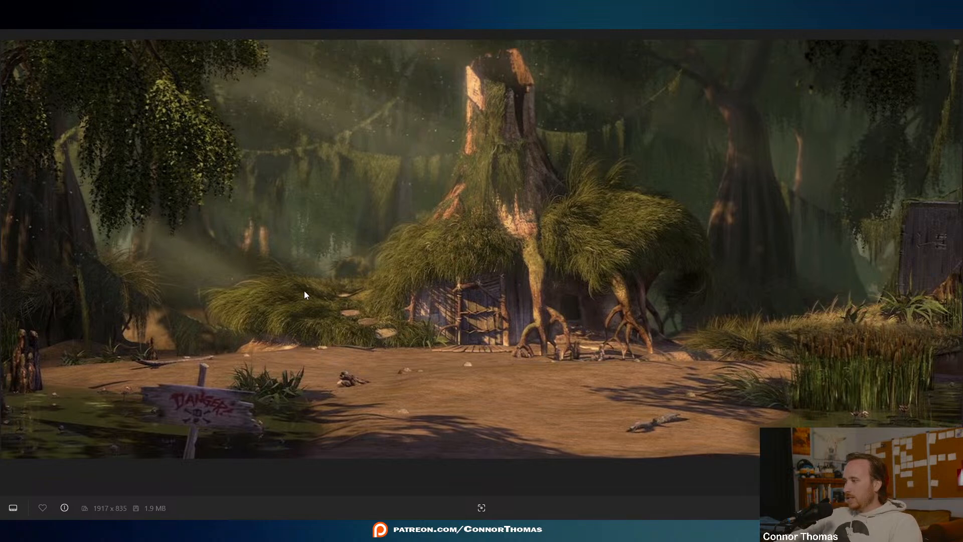
{"action": "key", "text": "alt+Tab"}
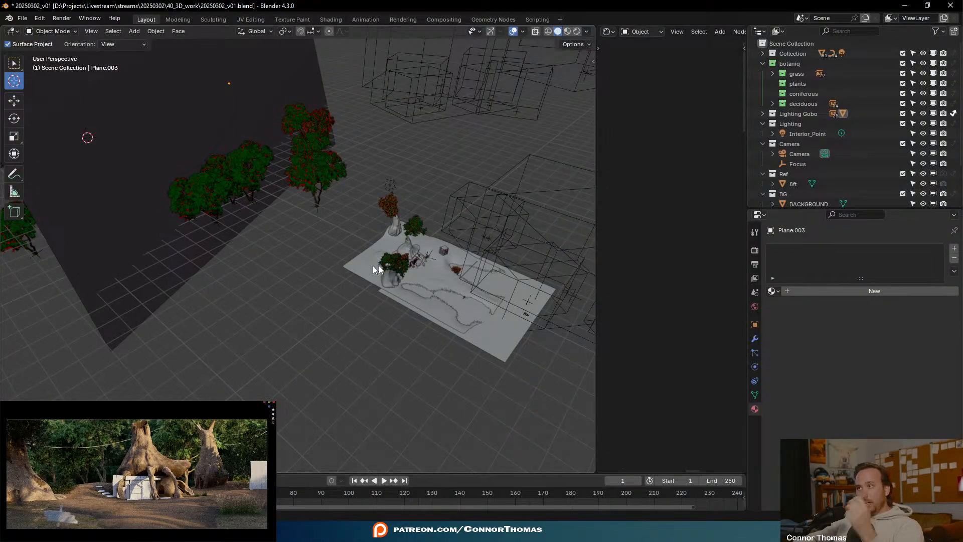
- Add a cube mesh and move it about 36 m from the tree house towards the scene camera
{"action": "middle_click_drag", "start_coordinate": [490, 232], "coordinate": [392, 239], "text": "shift"}
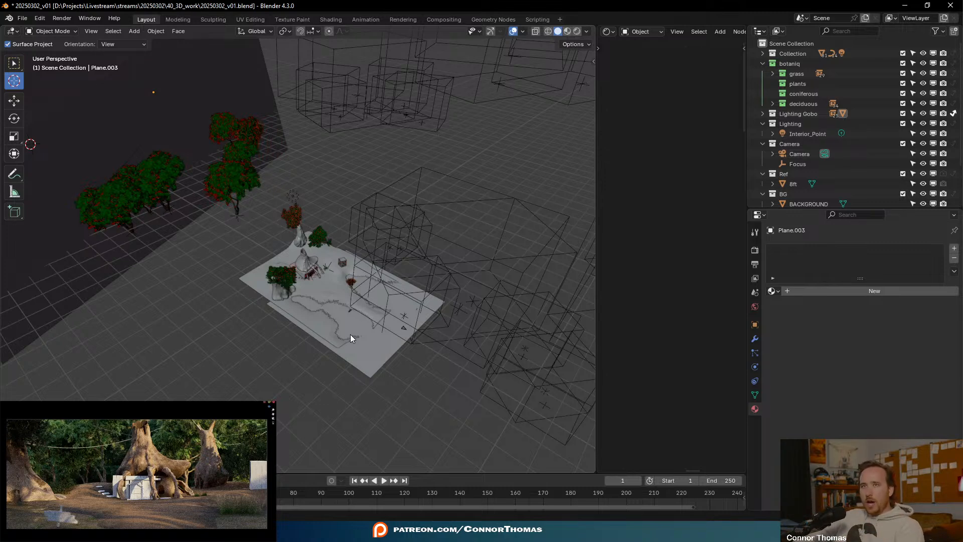
{"action": "scroll", "coordinate": [258, 308], "scroll_direction": "up", "scroll_amount": 6}
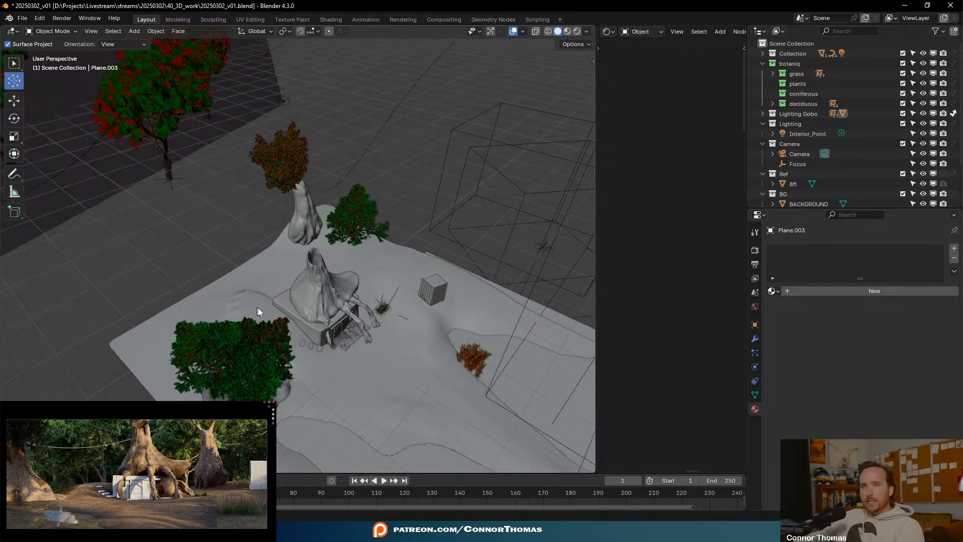
{"action": "left_click", "coordinate": [20, 63]}
{"action": "middle_click_drag", "start_coordinate": [351, 225], "coordinate": [412, 254]}
{"action": "key", "text": "shift+a"}
{"action": "mouse_move", "coordinate": [418, 266]}
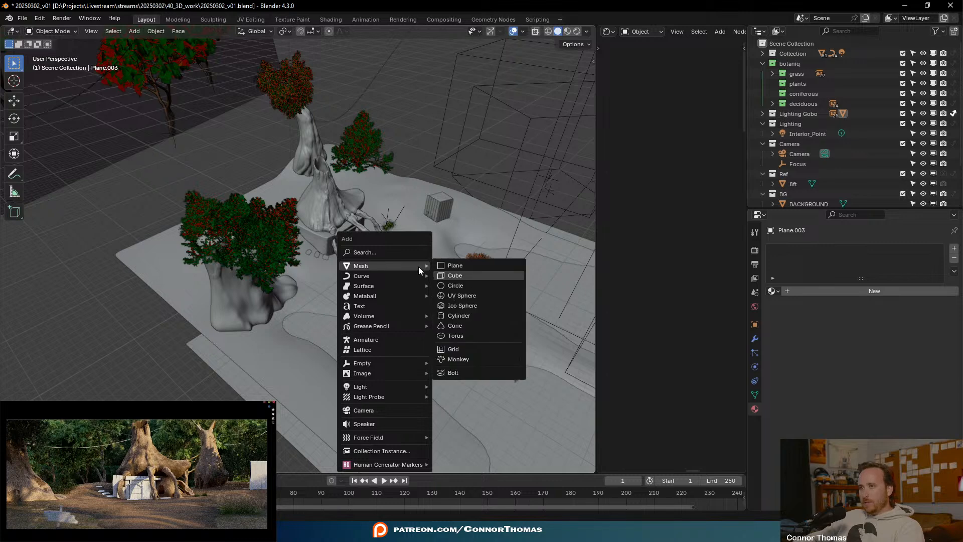
{"action": "left_click", "coordinate": [462, 275]}
{"action": "middle_click_drag", "start_coordinate": [486, 347], "coordinate": [361, 281], "text": "shift"}
{"action": "scroll", "coordinate": [321, 303], "scroll_direction": "down", "scroll_amount": 7}
{"action": "key", "text": "g"}
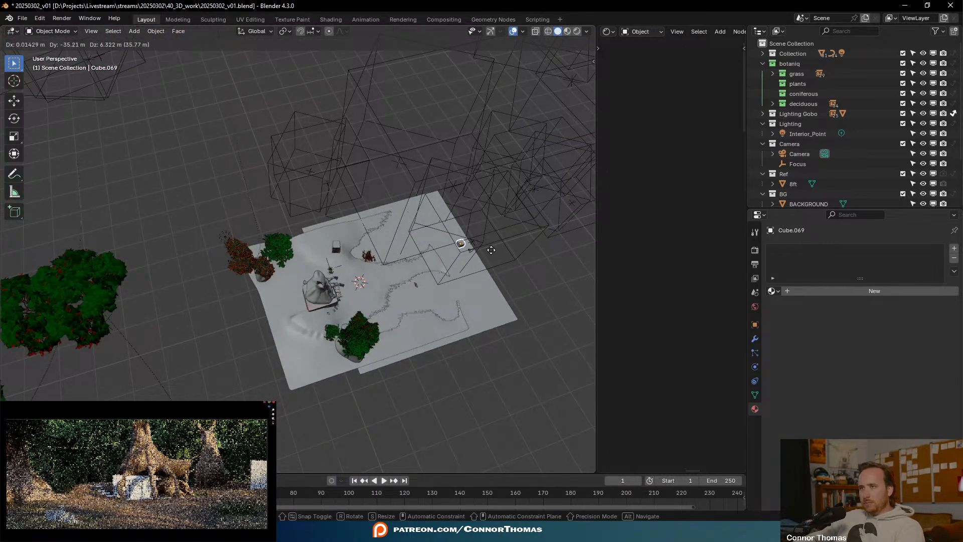
{"action": "left_click", "coordinate": [495, 251]}
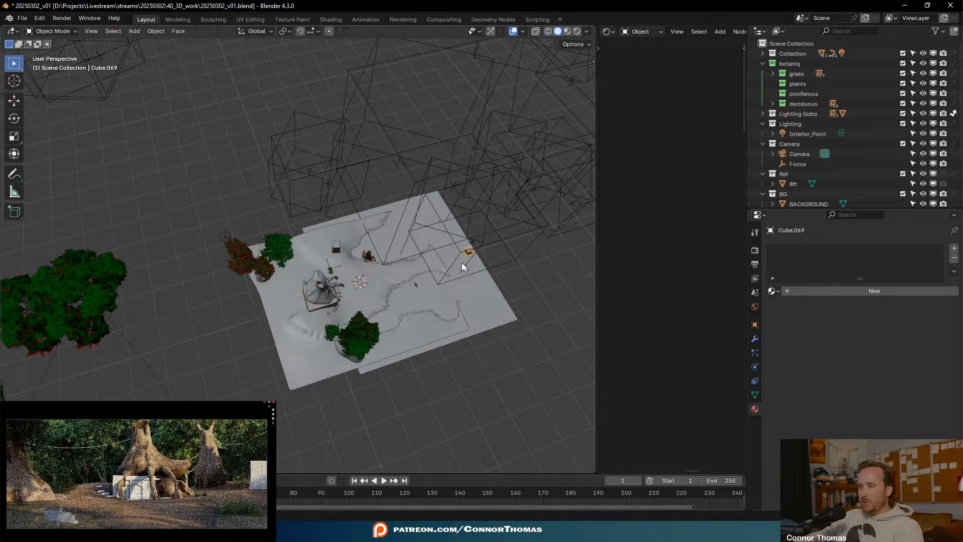
- Fine-tune the new cube's position so that it encloses the scene camera
{"action": "key", "text": "KP_Decimal"}
{"action": "scroll", "coordinate": [437, 314], "scroll_direction": "down", "scroll_amount": 4}
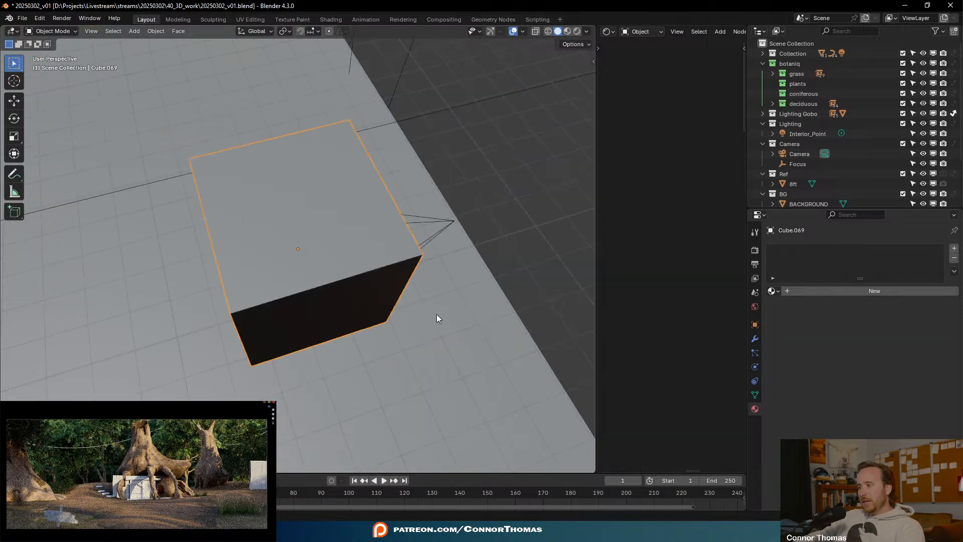
{"action": "middle_click_drag", "start_coordinate": [420, 325], "coordinate": [353, 206]}
{"action": "key", "text": "g"}
{"action": "left_click", "coordinate": [396, 266]}
{"action": "middle_click_drag", "start_coordinate": [371, 266], "coordinate": [267, 267]}
{"action": "key", "text": "g"}
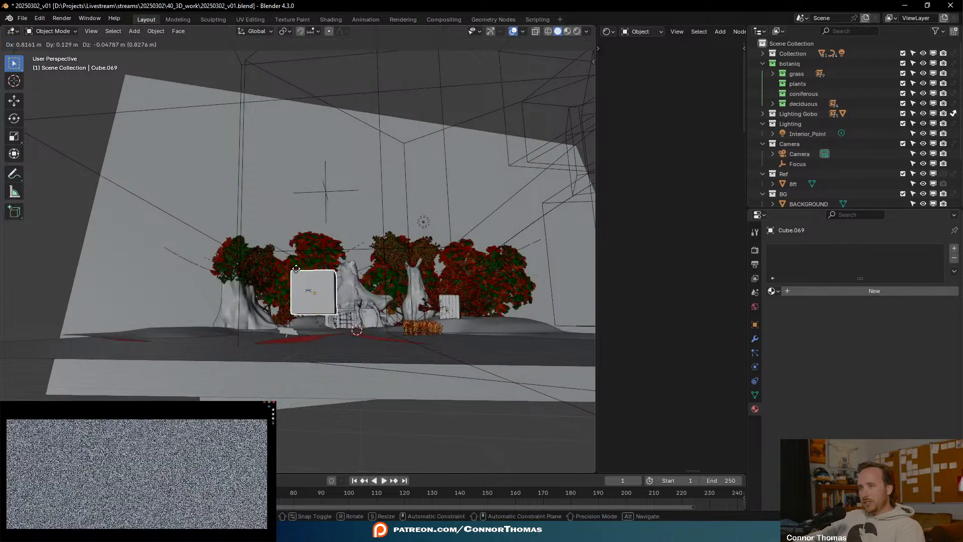
{"action": "left_click", "coordinate": [291, 268]}
- Stretch the cube by moving its scene-facing face about 70 m along Y, past the tree house
{"action": "middle_click_drag", "start_coordinate": [321, 305], "coordinate": [431, 350]}
{"action": "scroll", "coordinate": [428, 350], "scroll_direction": "down", "scroll_amount": 3}
{"action": "middle_click_drag", "start_coordinate": [309, 286], "coordinate": [510, 339], "text": "shift"}
{"action": "key", "text": "Tab"}
{"action": "key", "text": "3"}
{"action": "key", "text": "g"}
{"action": "right_click", "coordinate": [387, 323]}
{"action": "scroll", "coordinate": [376, 335], "scroll_direction": "down", "scroll_amount": 4}
{"action": "middle_click_drag", "start_coordinate": [374, 337], "coordinate": [414, 364], "text": "shift"}
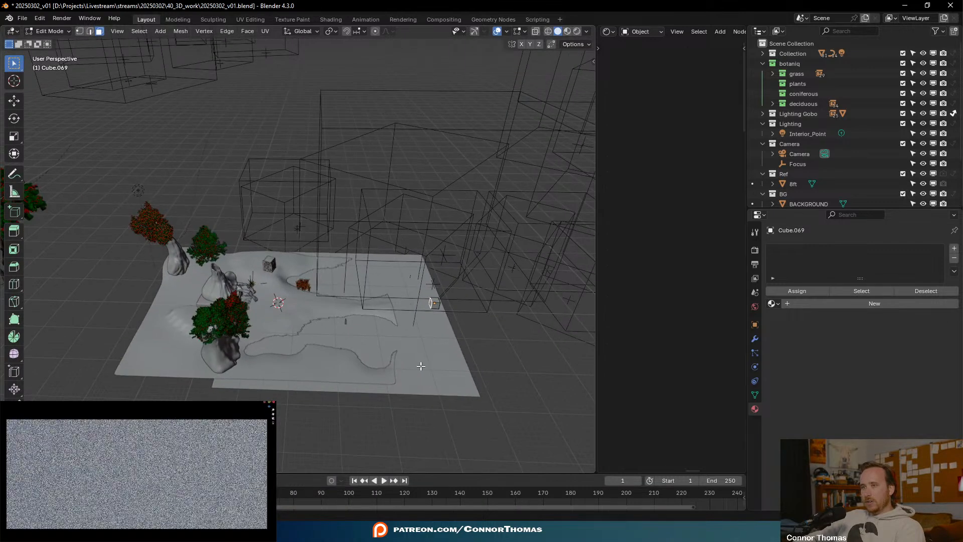
{"action": "key", "text": "g"}
{"action": "key", "text": "x"}
{"action": "key", "text": "y"}
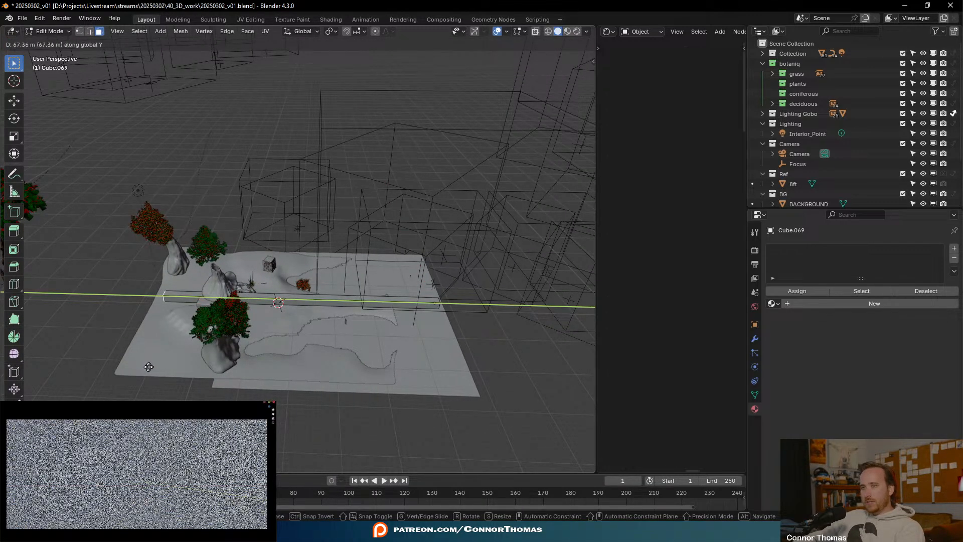
{"action": "left_click", "coordinate": [132, 367]}
- Scale the far face up about 39 times so the volume widens from the camera across the scene
{"action": "scroll", "coordinate": [294, 335], "scroll_direction": "down", "scroll_amount": 3}
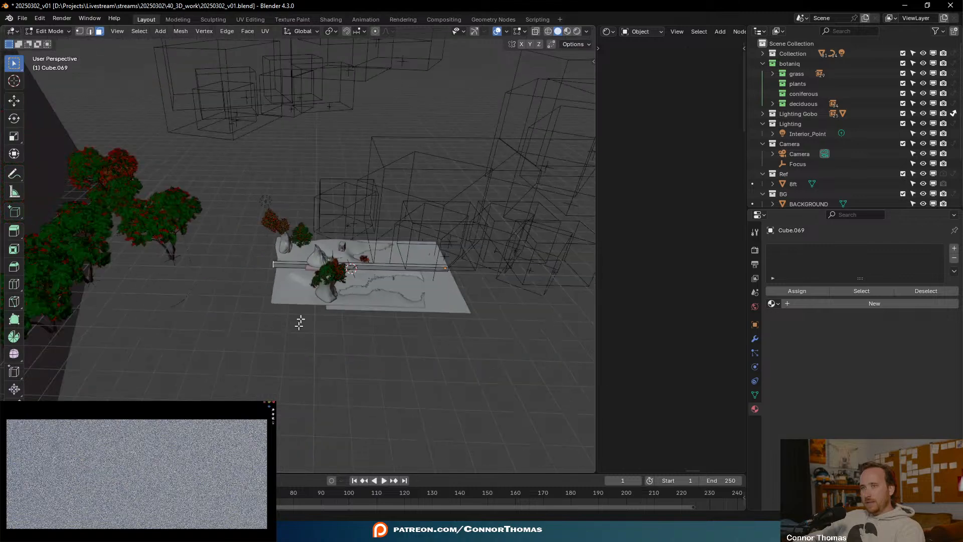
{"action": "key", "text": "s"}
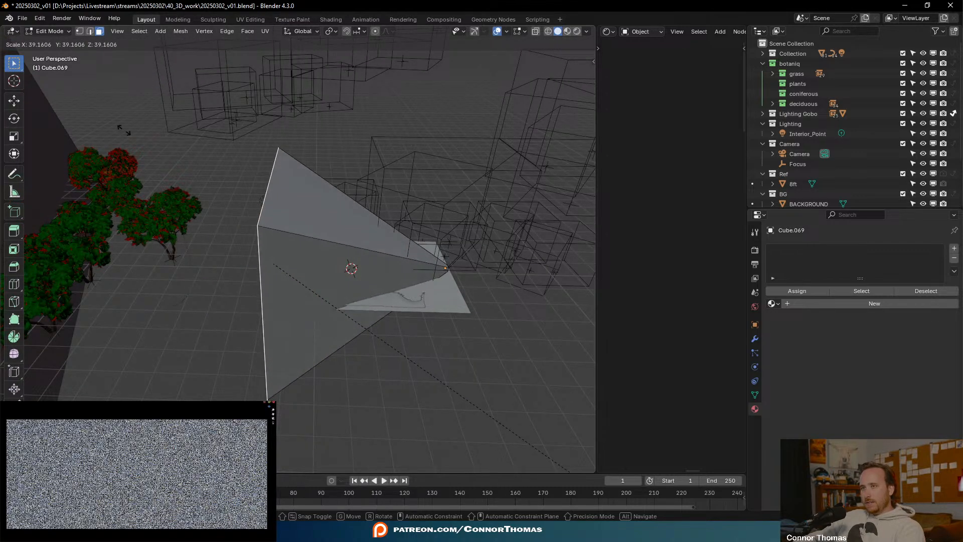
{"action": "left_click", "coordinate": [120, 121]}
{"action": "middle_click_drag", "start_coordinate": [389, 195], "coordinate": [400, 253]}
{"action": "key", "text": "Tab"}
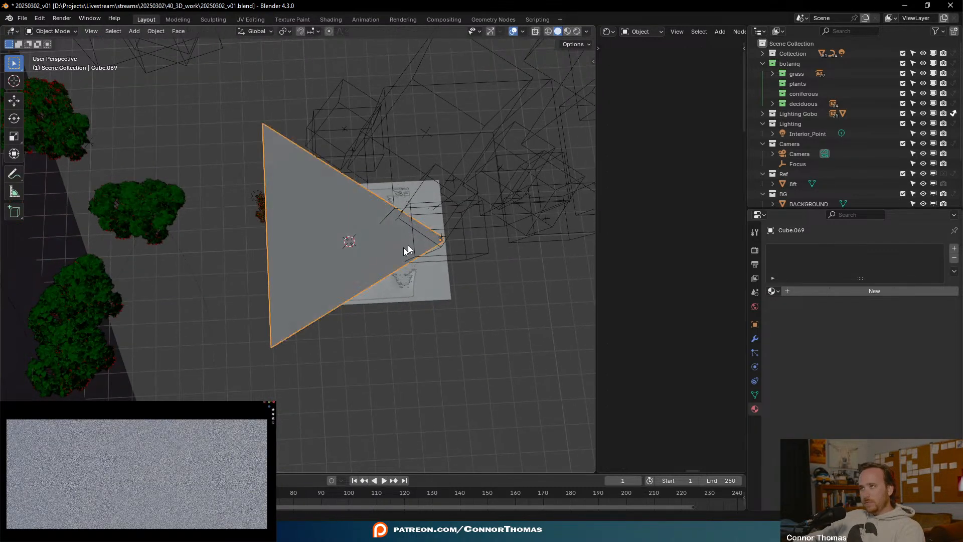
- Shift the widened volume slightly so that its narrow end surrounds the camera
{"action": "middle_click_drag", "start_coordinate": [539, 292], "coordinate": [462, 167]}
{"action": "scroll", "coordinate": [557, 320], "scroll_direction": "up", "scroll_amount": 6}
{"action": "middle_click_drag", "start_coordinate": [557, 320], "coordinate": [400, 286]}
{"action": "scroll", "coordinate": [400, 285], "scroll_direction": "down", "scroll_amount": 3}
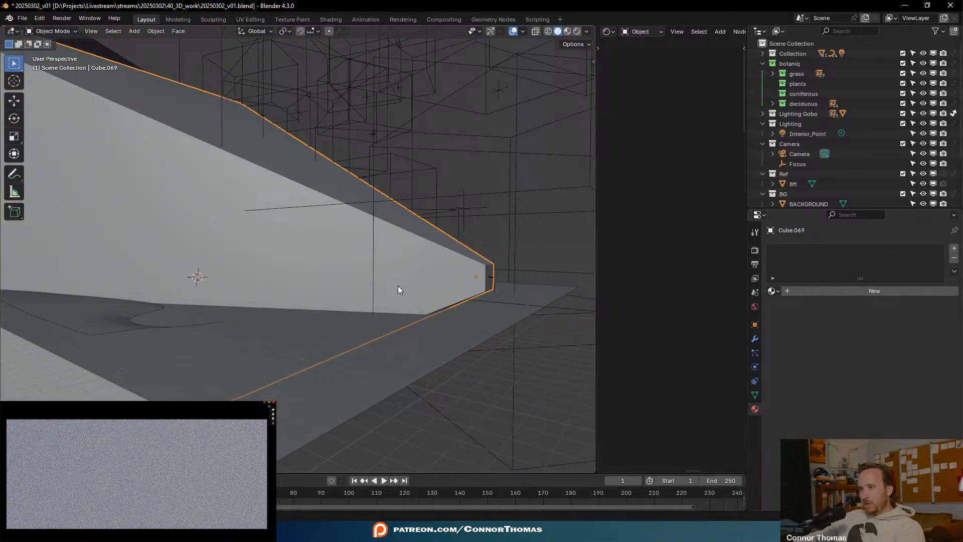
{"action": "key", "text": "g"}
{"action": "left_click", "coordinate": [411, 284]}
{"action": "middle_click_drag", "start_coordinate": [401, 260], "coordinate": [429, 293]}
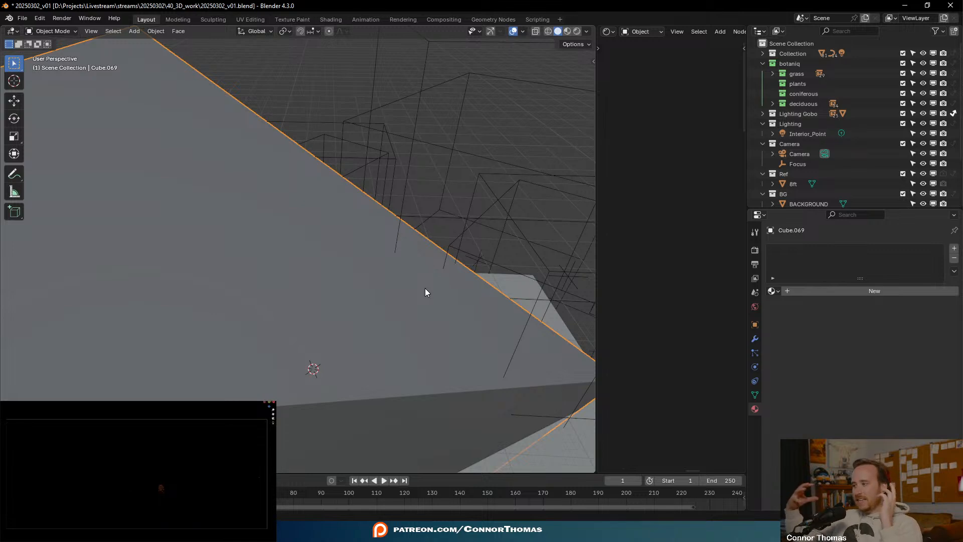
{"action": "scroll", "coordinate": [426, 292], "scroll_direction": "down", "scroll_amount": 6}
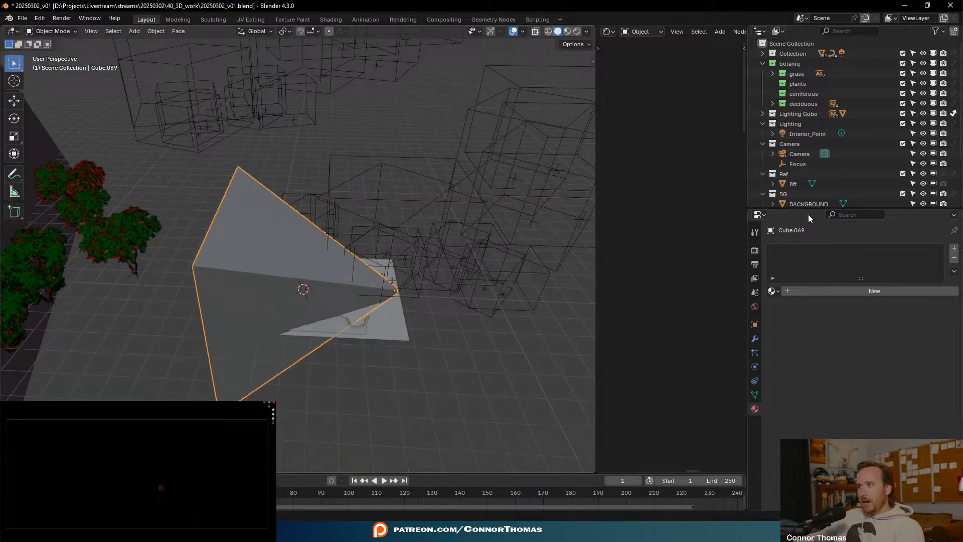
- Create a new collection in the scene and name it FX
{"action": "left_click_drag", "start_coordinate": [804, 209], "coordinate": [815, 331]}
{"action": "right_click", "coordinate": [808, 281]}
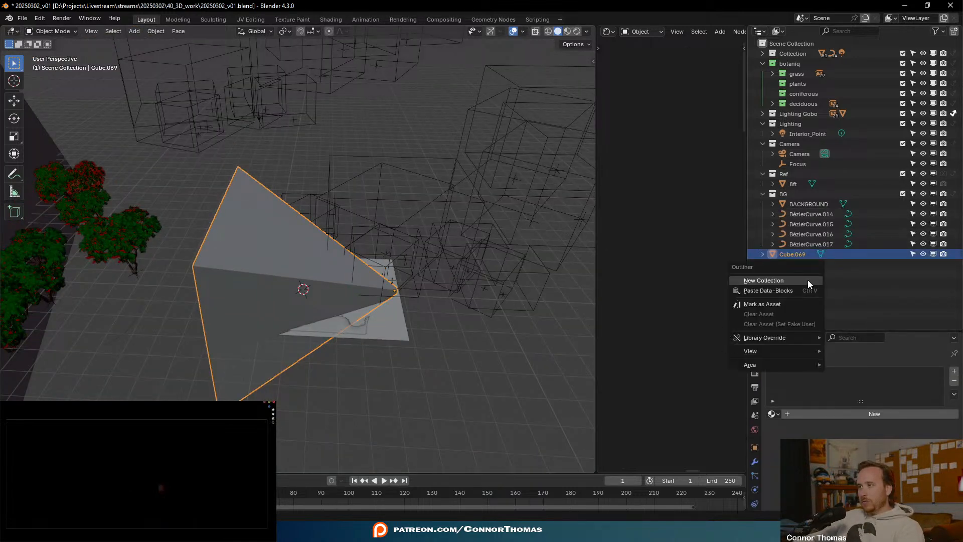
{"action": "left_click", "coordinate": [807, 279]}
{"action": "left_click", "coordinate": [791, 257]}
{"action": "double_click", "coordinate": [791, 254]}
{"action": "type", "text": "FX"}
{"action": "key", "text": "Return"}
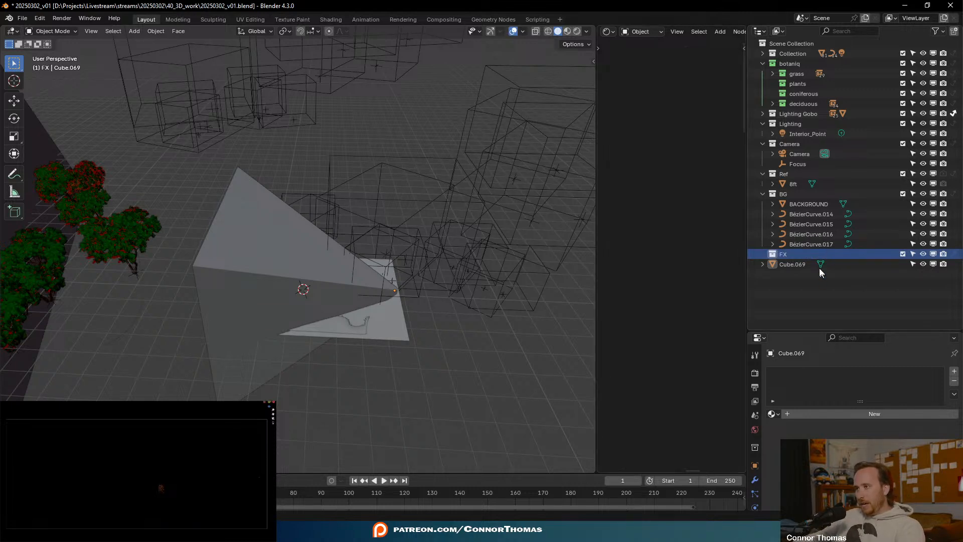
- Move the cube into the FX collection and rename it fog
{"action": "left_click", "coordinate": [789, 264]}
{"action": "left_click_drag", "start_coordinate": [788, 264], "coordinate": [788, 252]}
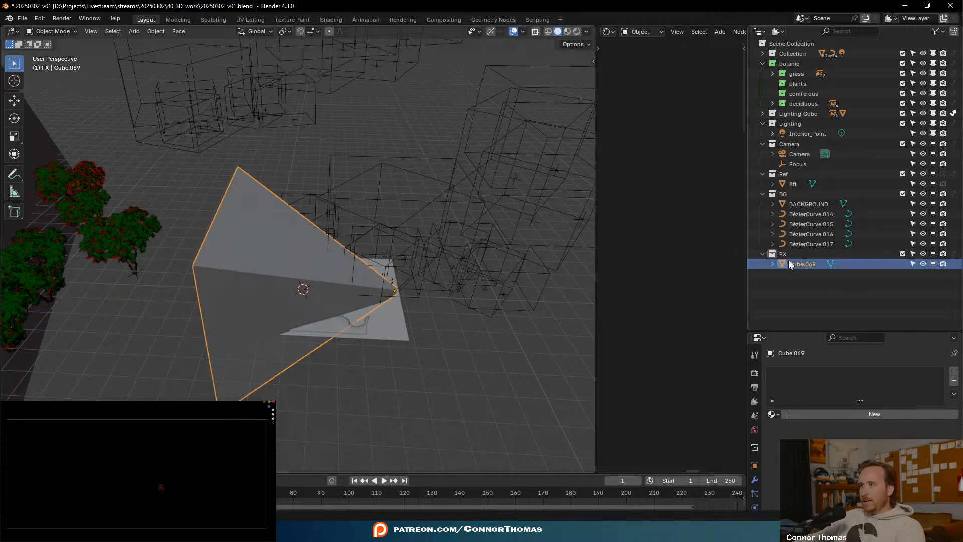
{"action": "double_click", "coordinate": [805, 264]}
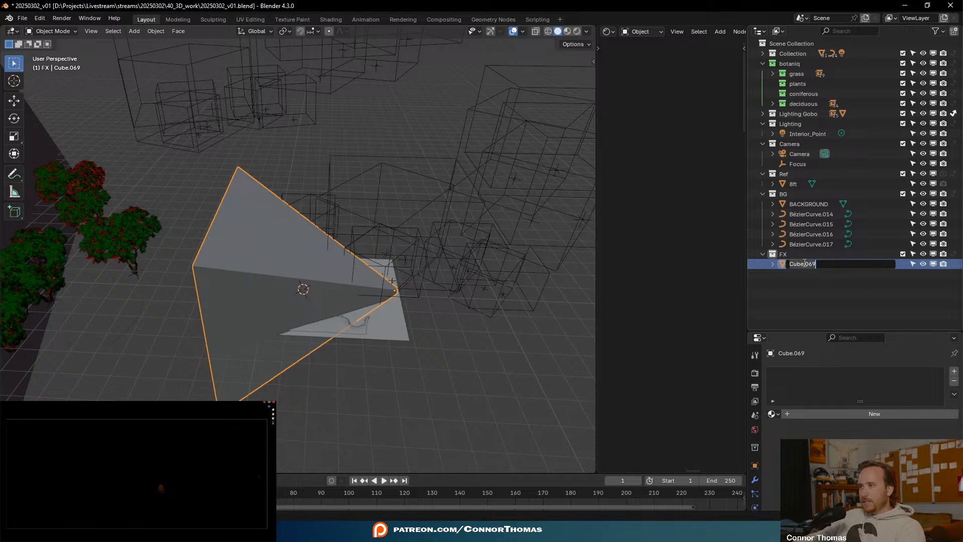
{"action": "type", "text": "fog"}
{"action": "key", "text": "Return"}
{"action": "left_click", "coordinate": [787, 326]}
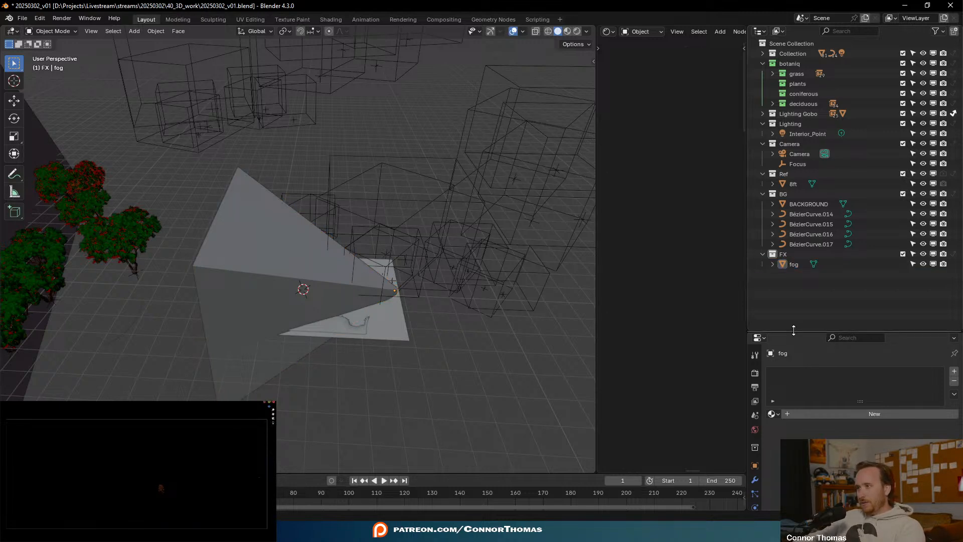
- Raise the fog volume's lower far edge about 34 m along Z so its underside sits near ground level
{"action": "left_click_drag", "start_coordinate": [793, 330], "coordinate": [798, 134]}
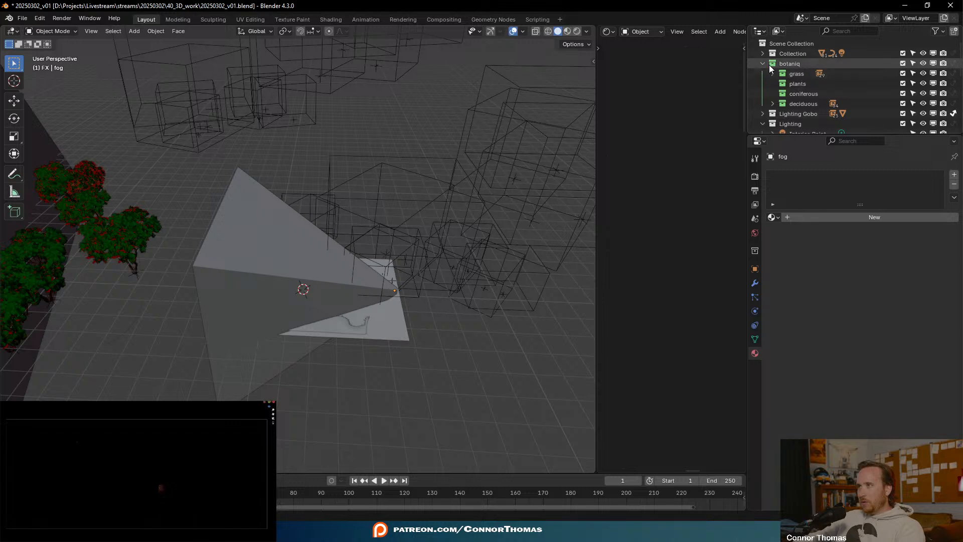
{"action": "scroll", "coordinate": [784, 63], "scroll_direction": "down", "scroll_amount": 8}
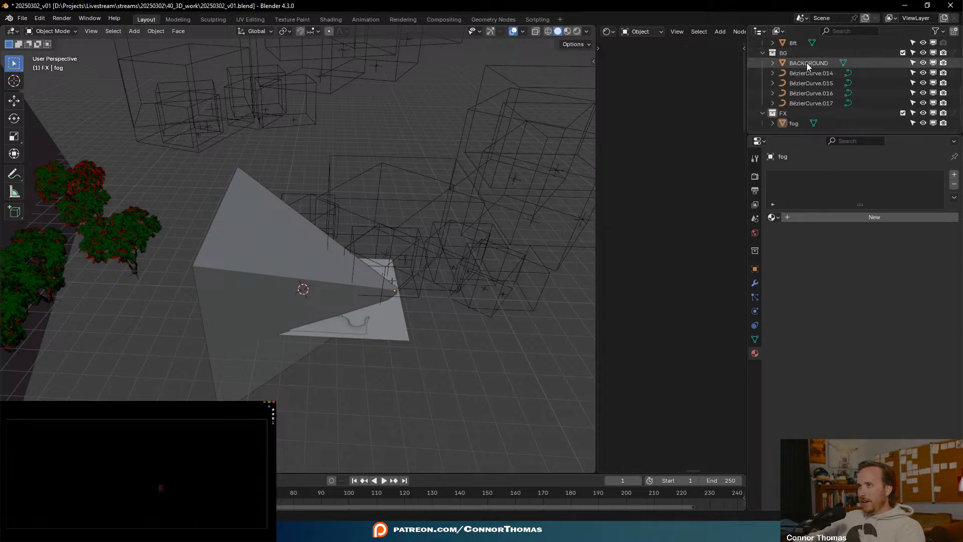
{"action": "left_click", "coordinate": [796, 122]}
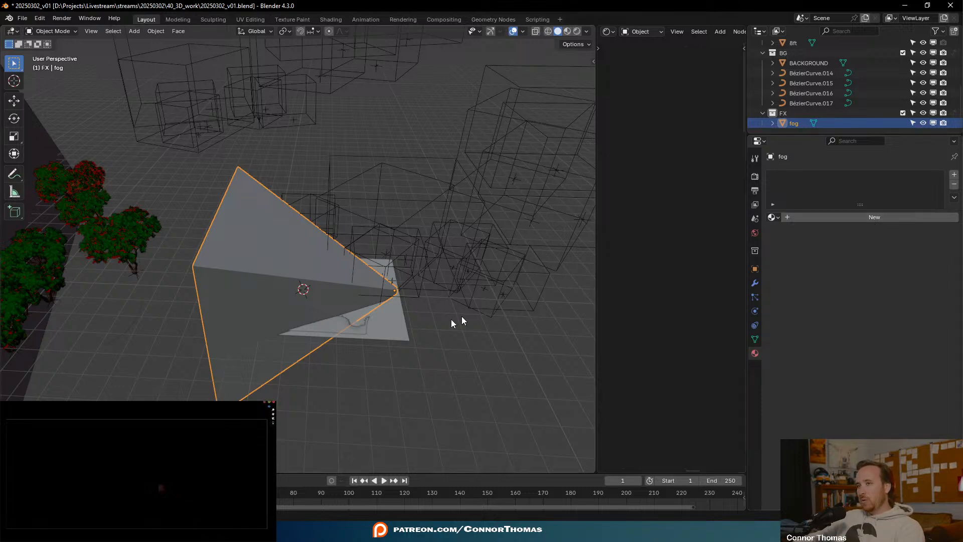
{"action": "middle_click_drag", "start_coordinate": [495, 318], "coordinate": [383, 307]}
{"action": "key", "text": "Tab"}
{"action": "middle_click_drag", "start_coordinate": [340, 330], "coordinate": [281, 325]}
{"action": "key", "text": "2"}
{"action": "left_click", "coordinate": [294, 368]}
{"action": "key", "text": "g"}
{"action": "key", "text": "z"}
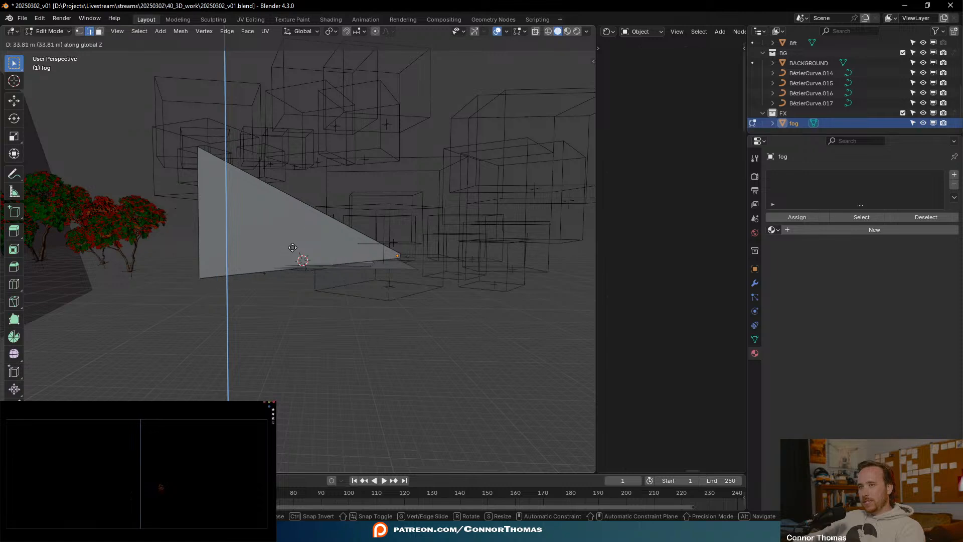
{"action": "left_click", "coordinate": [299, 245]}
{"action": "middle_click_drag", "start_coordinate": [326, 248], "coordinate": [304, 239]}
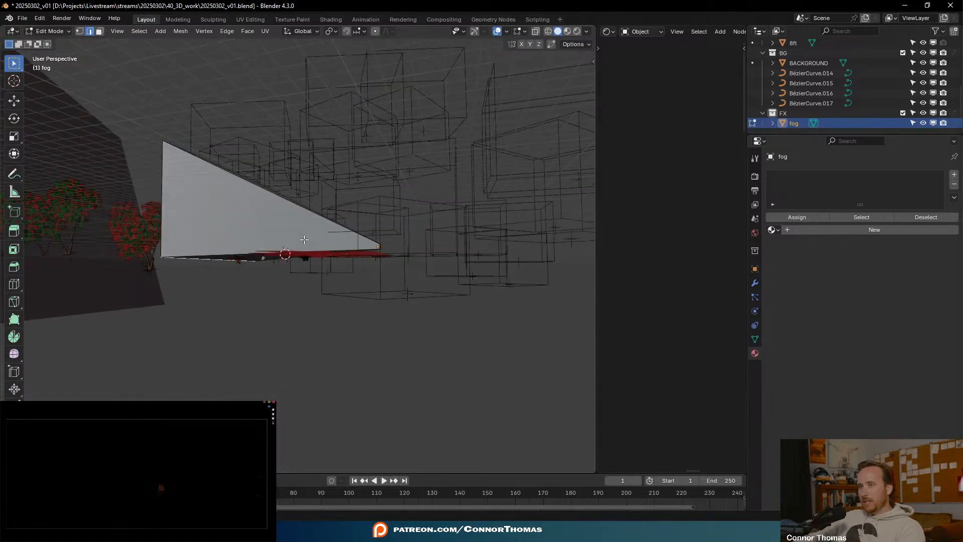
{"action": "scroll", "coordinate": [484, 270], "scroll_direction": "up", "scroll_amount": 4}
{"action": "middle_click_drag", "start_coordinate": [484, 269], "coordinate": [423, 303]}
{"action": "key", "text": "Tab"}
{"action": "scroll", "coordinate": [369, 295], "scroll_direction": "down", "scroll_amount": 3}
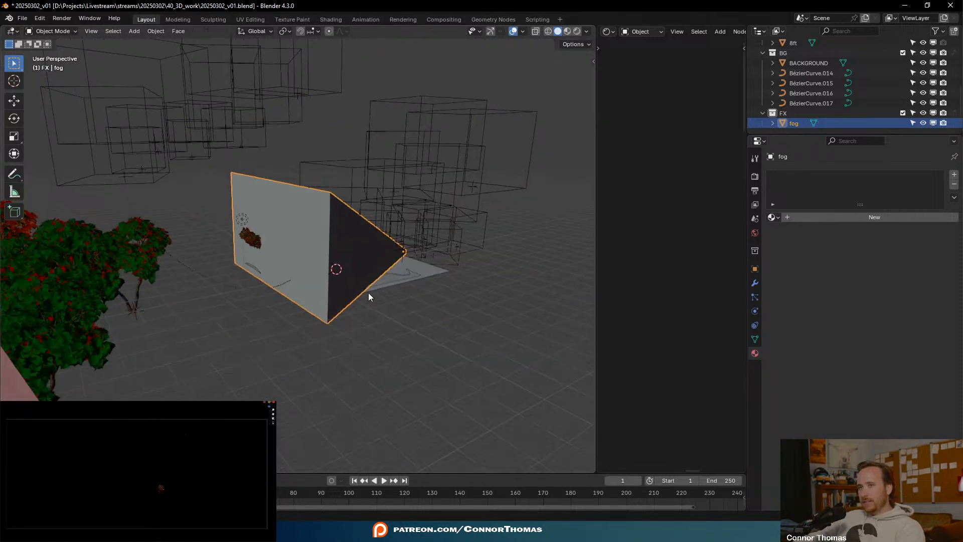
{"action": "middle_click_drag", "start_coordinate": [293, 282], "coordinate": [185, 307]}
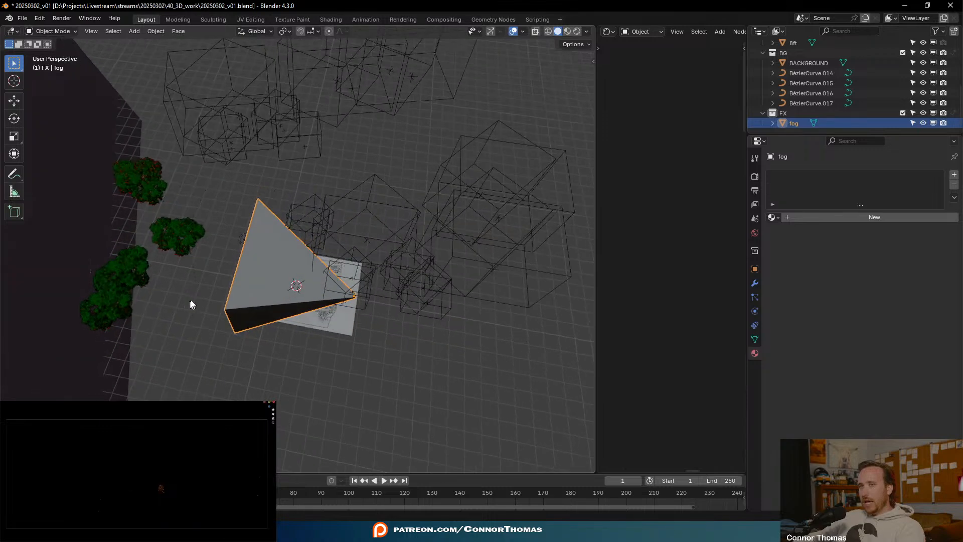
{"action": "middle_click_drag", "start_coordinate": [259, 279], "coordinate": [214, 214]}
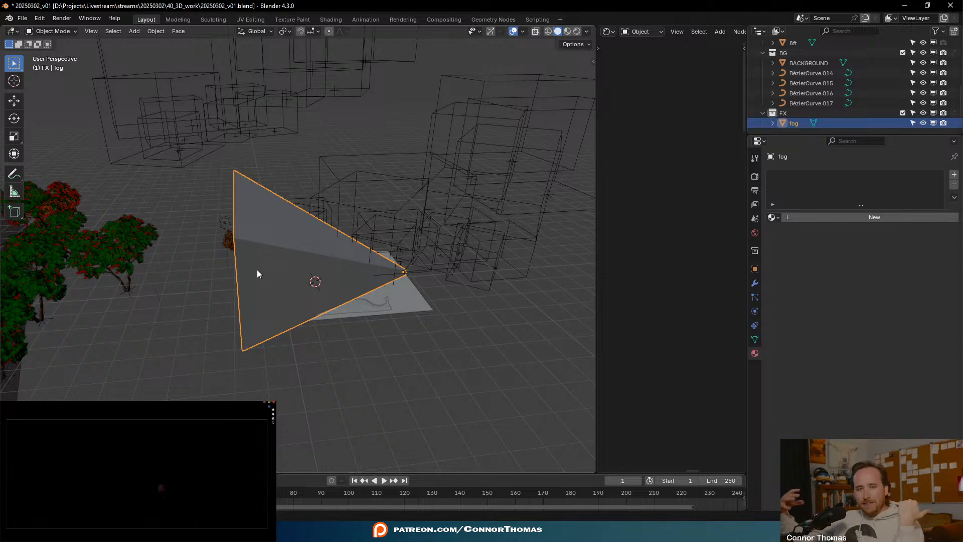
{"action": "middle_click_drag", "start_coordinate": [276, 253], "coordinate": [336, 265]}
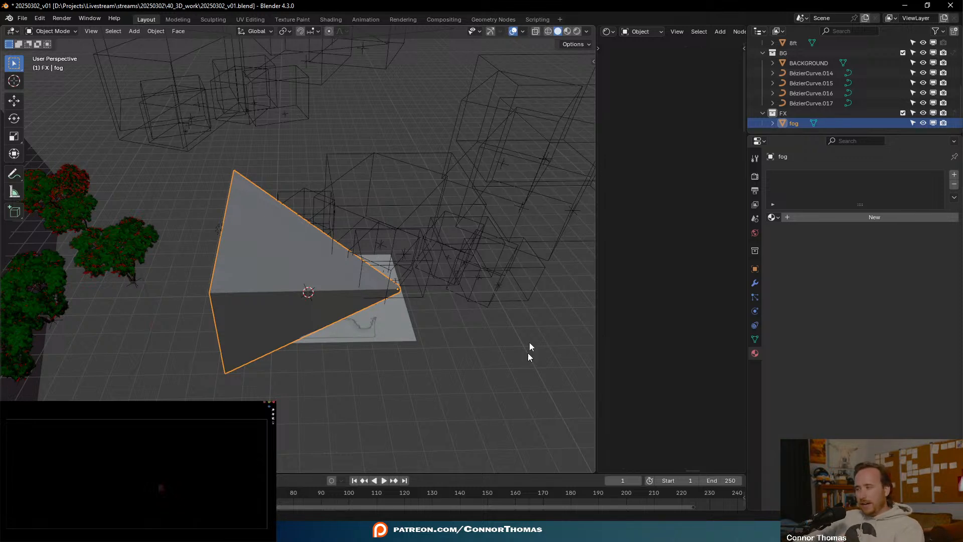
{"action": "middle_click_drag", "start_coordinate": [340, 261], "coordinate": [391, 257]}
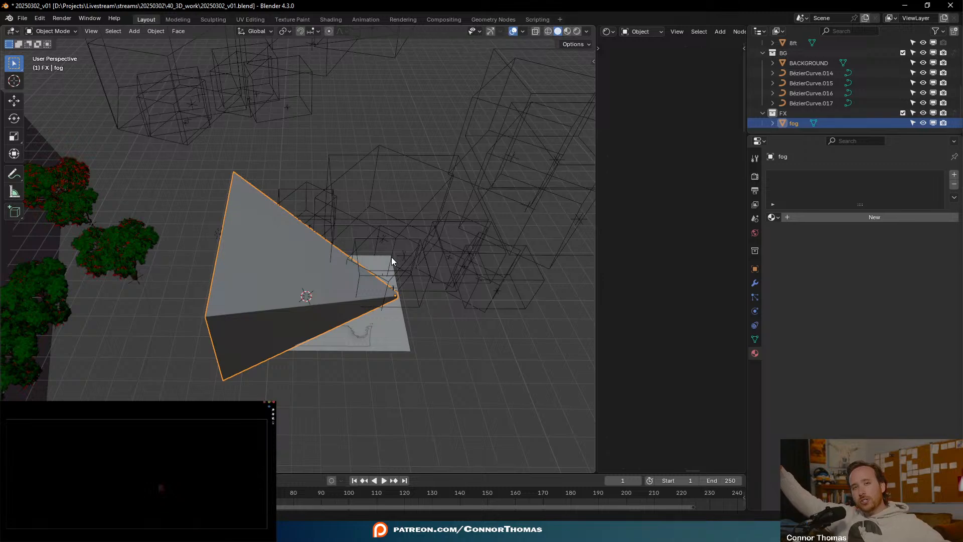
{"action": "middle_click_drag", "start_coordinate": [439, 178], "coordinate": [358, 248]}
- Delete the fog volume to compare the scene without it, and undo the deletion
{"action": "key", "text": "x"}
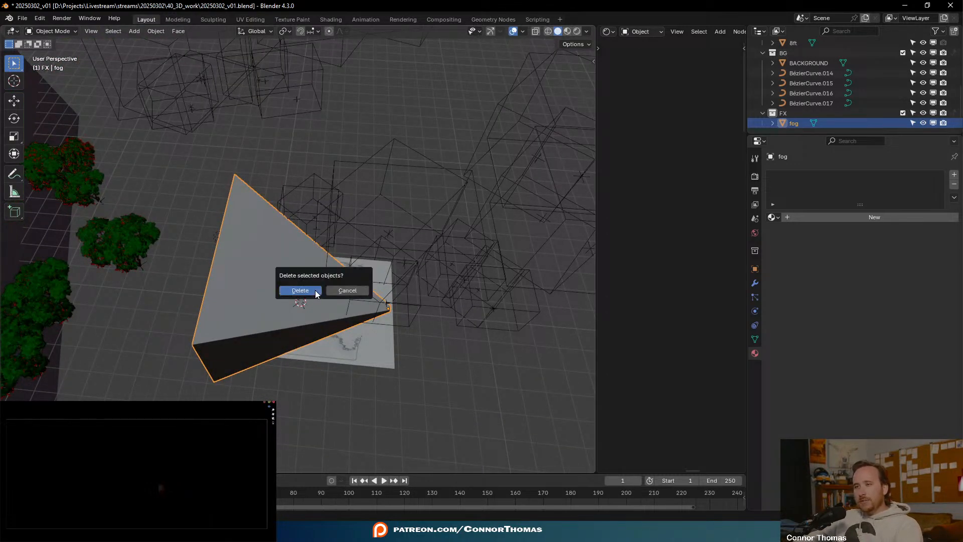
{"action": "left_click", "coordinate": [315, 290]}
{"action": "middle_click_drag", "start_coordinate": [372, 309], "coordinate": [262, 337]}
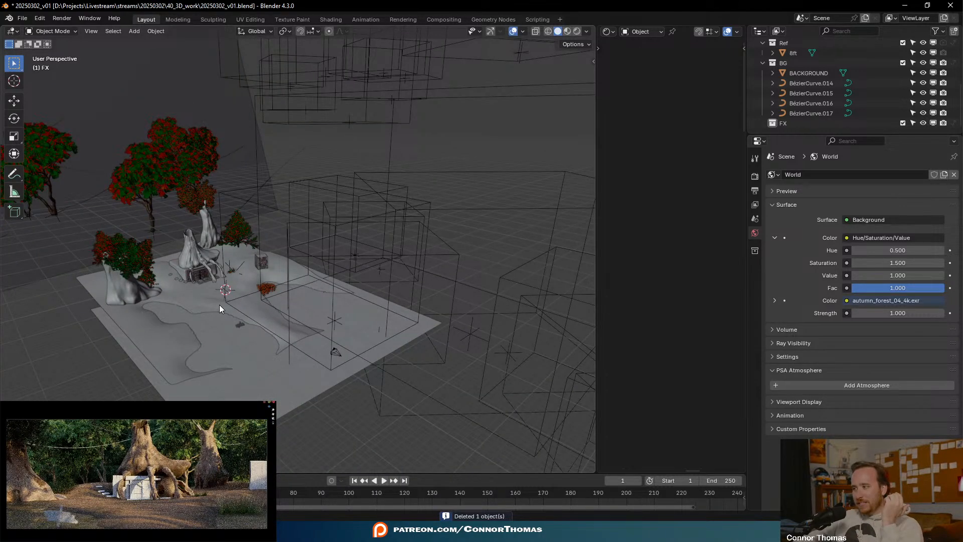
{"action": "key", "text": "ctrl+z"}
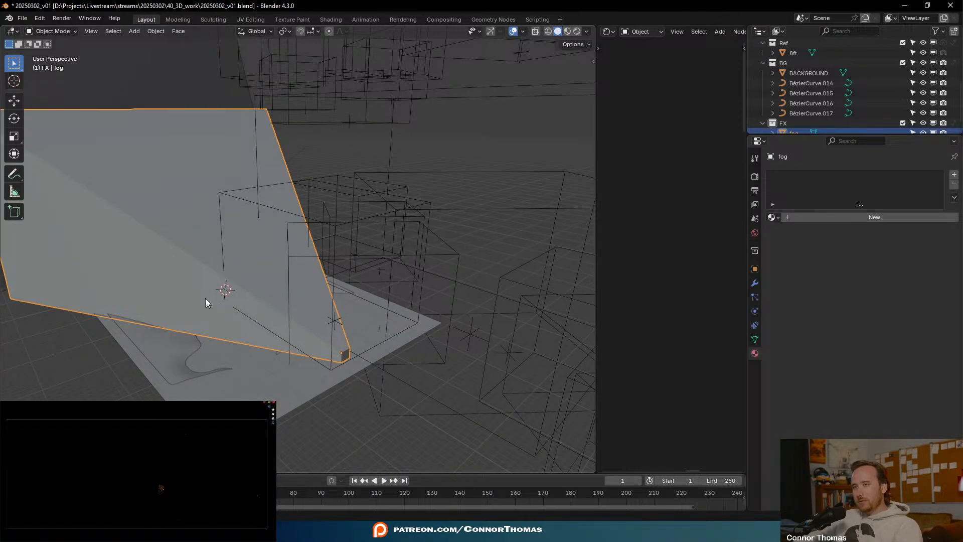
{"action": "scroll", "coordinate": [216, 291], "scroll_direction": "up", "scroll_amount": 2}
{"action": "key", "text": "alt+a"}
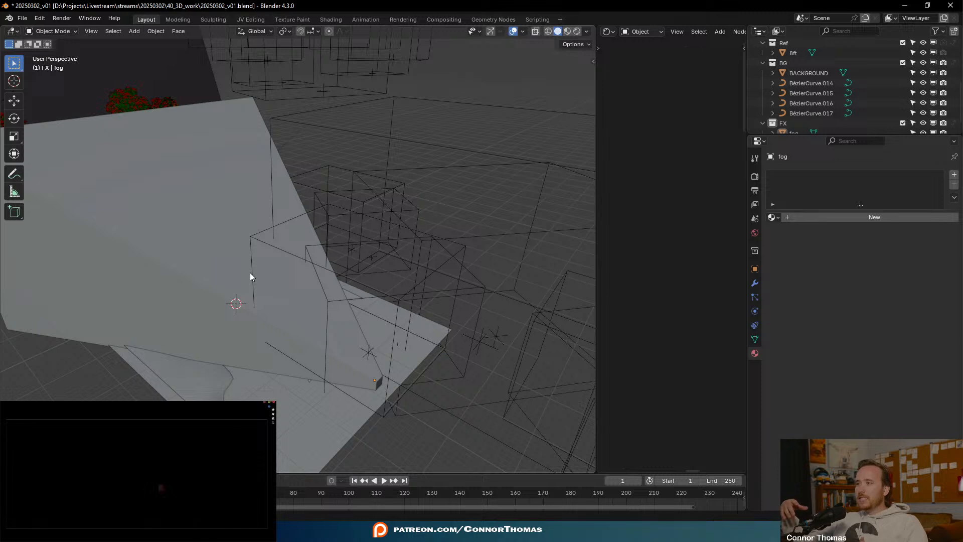
{"action": "left_click", "coordinate": [205, 273]}
{"action": "left_click", "coordinate": [182, 257]}
{"action": "key", "text": "x"}
{"action": "left_click", "coordinate": [182, 257]}
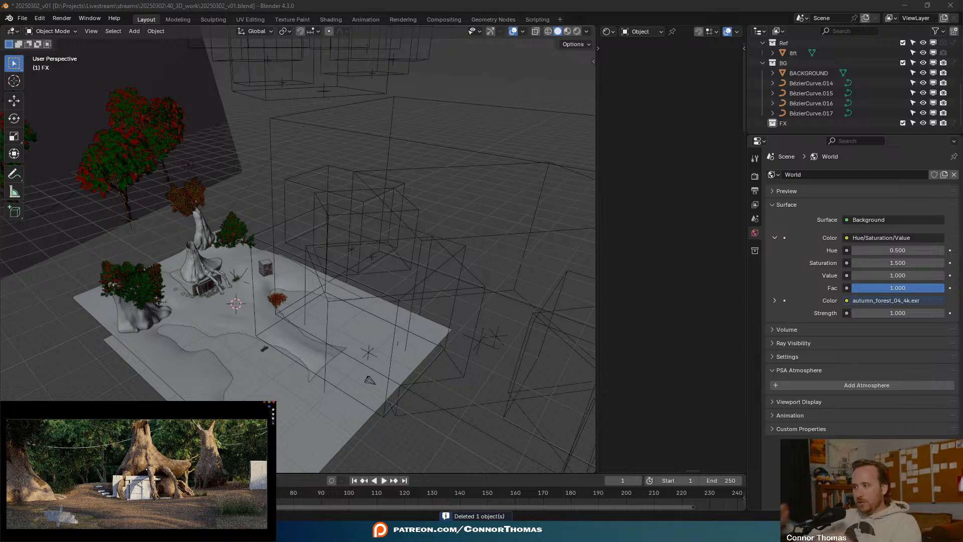
{"action": "left_click", "coordinate": [803, 3]}
{"action": "key", "text": "ctrl+z"}
- Create a new material for the fog volume and widen the node editor so its nodes are easy to edit
{"action": "middle_click_drag", "start_coordinate": [388, 284], "coordinate": [335, 288]}
{"action": "scroll", "coordinate": [318, 294], "scroll_direction": "down", "scroll_amount": 6}
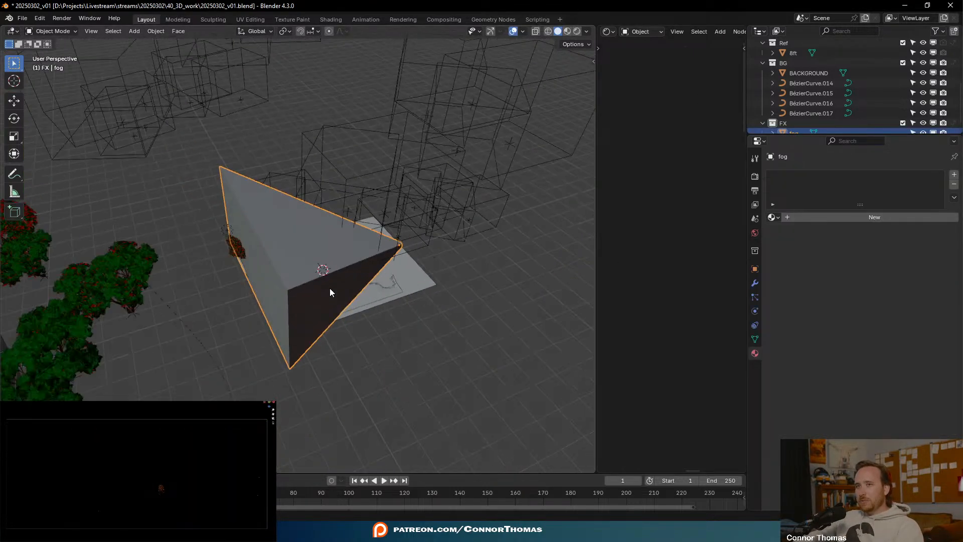
{"action": "middle_click_drag", "start_coordinate": [318, 211], "coordinate": [423, 216]}
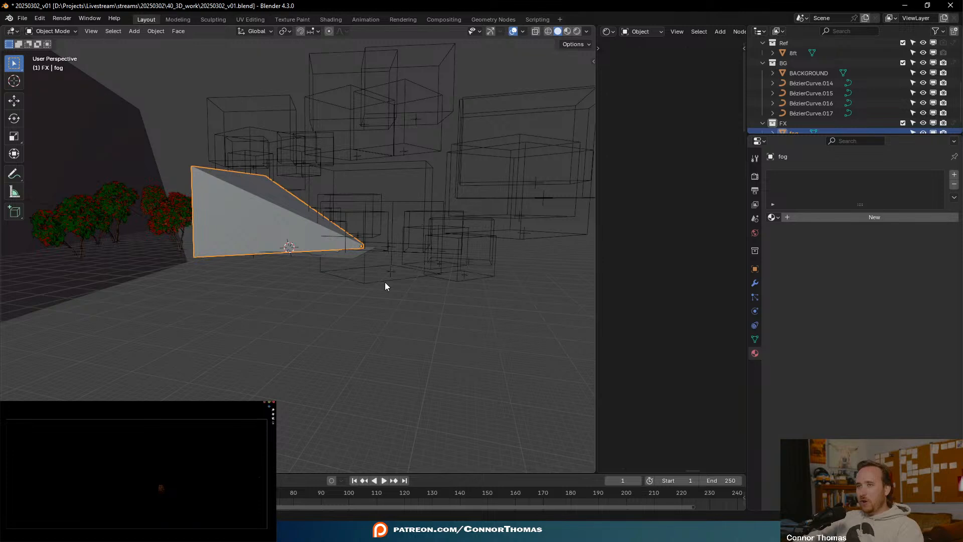
{"action": "middle_click_drag", "start_coordinate": [284, 199], "coordinate": [305, 228]}
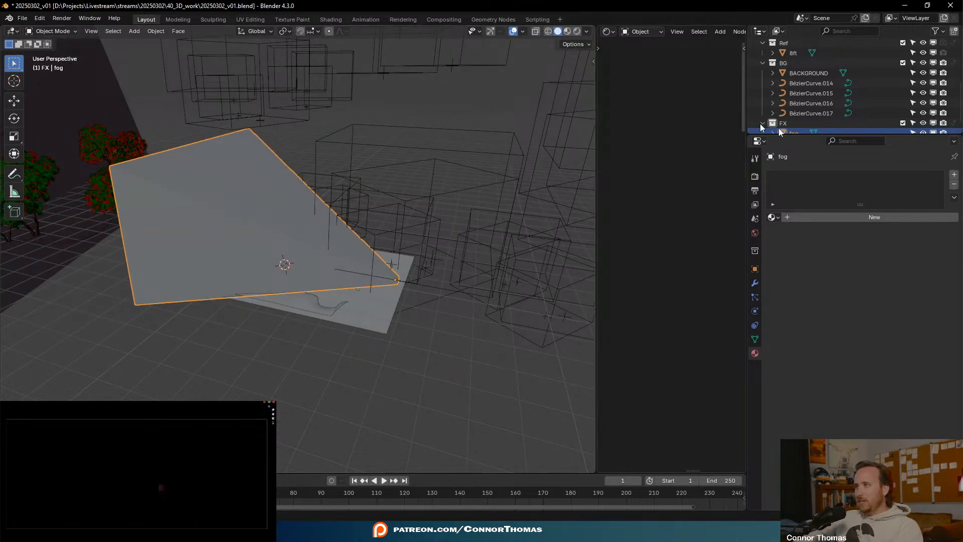
{"action": "left_click", "coordinate": [813, 216]}
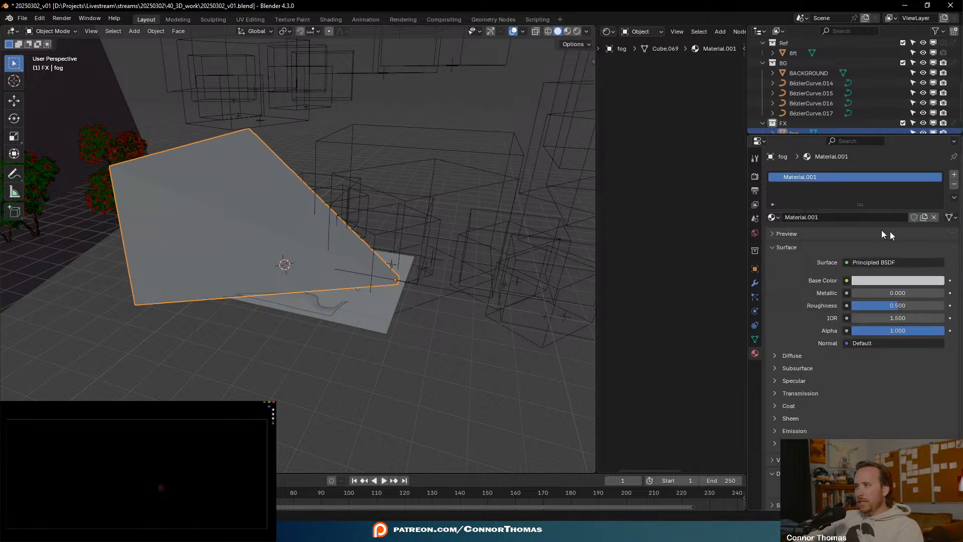
{"action": "left_click_drag", "start_coordinate": [595, 161], "coordinate": [250, 202]}
{"action": "key", "text": "Home"}
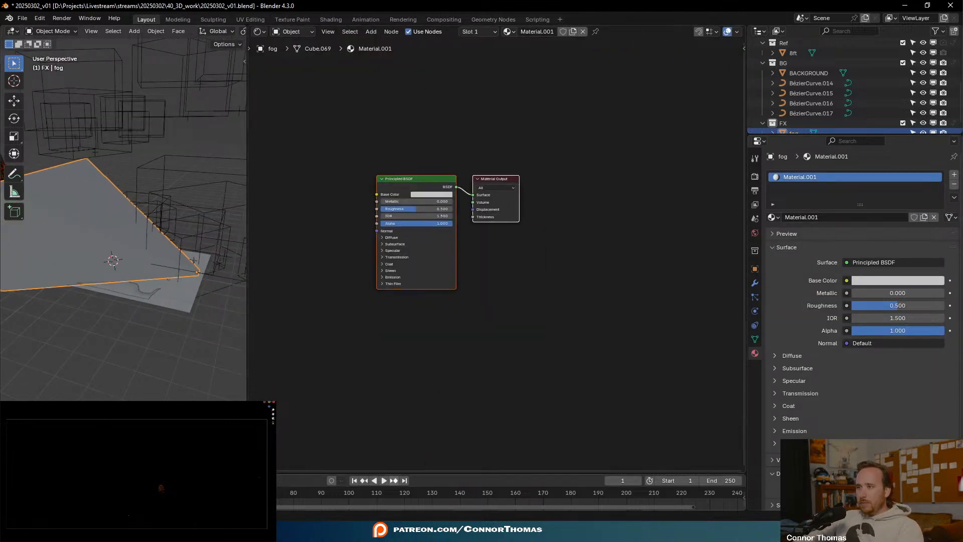
{"action": "scroll", "coordinate": [410, 326], "scroll_direction": "up", "scroll_amount": 3}
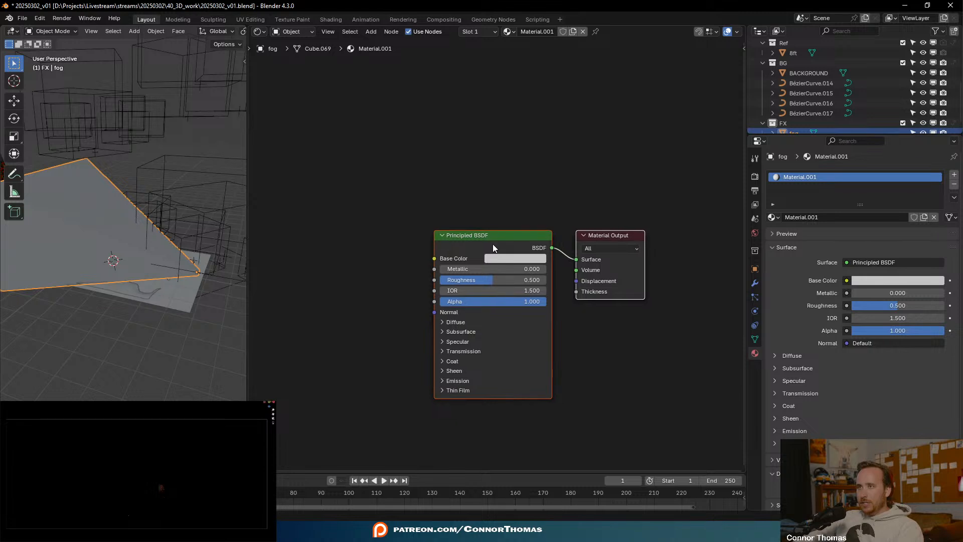
- Replace the Principled BSDF with a Volume Scatter node and connect it to the Material Output's Volume input
{"action": "key", "text": "x"}
{"action": "key", "text": "shift+a"}
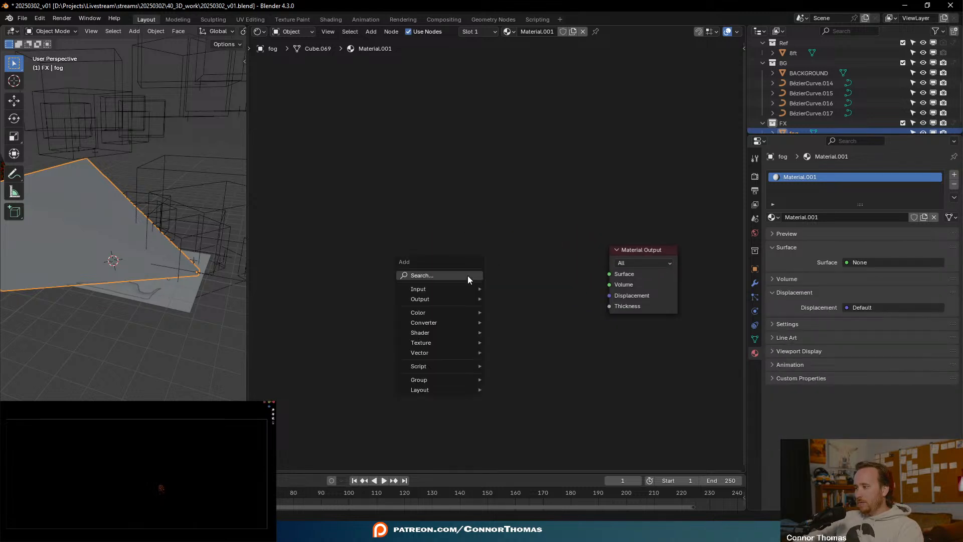
{"action": "left_click", "coordinate": [468, 275]}
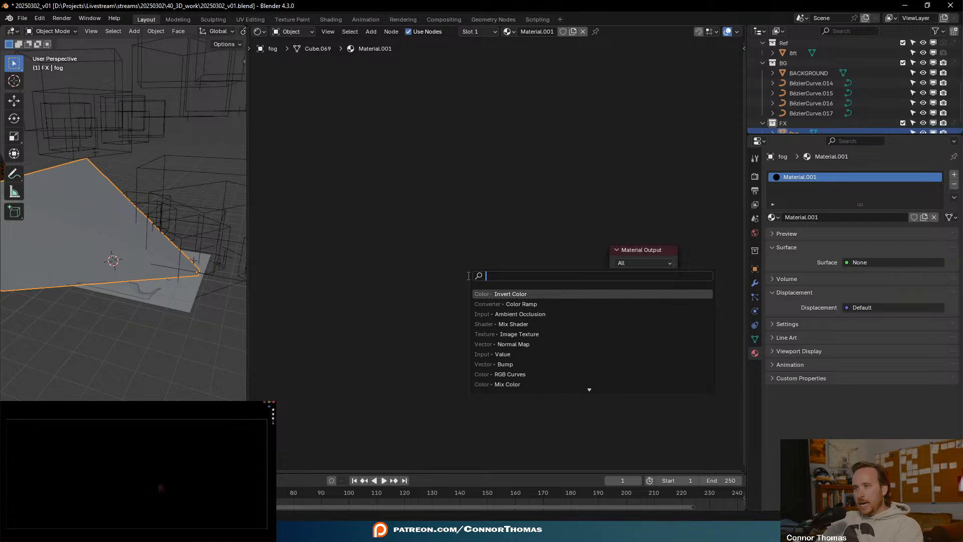
{"action": "type", "text": "scatt"}
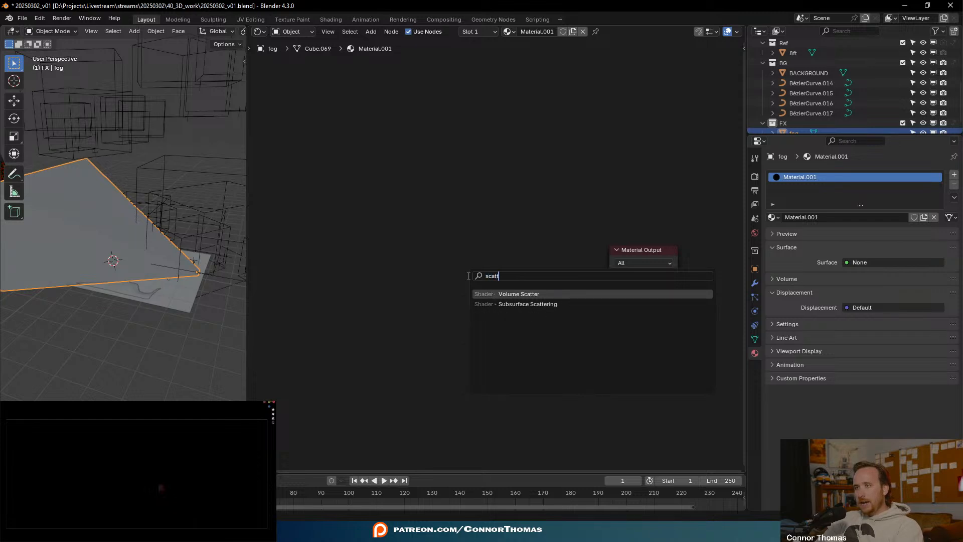
{"action": "key", "text": "Return"}
{"action": "left_click", "coordinate": [434, 252]}
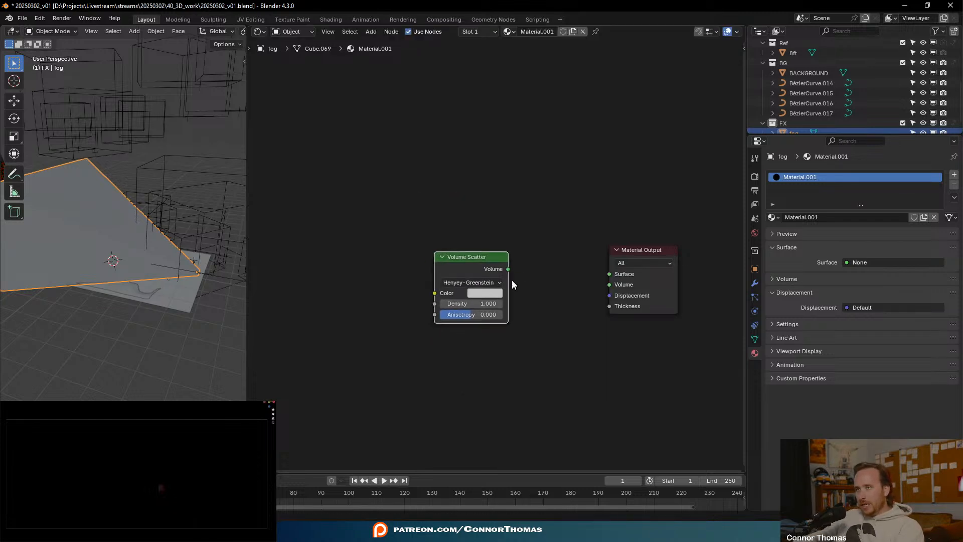
{"action": "left_click_drag", "start_coordinate": [509, 269], "coordinate": [610, 284]}
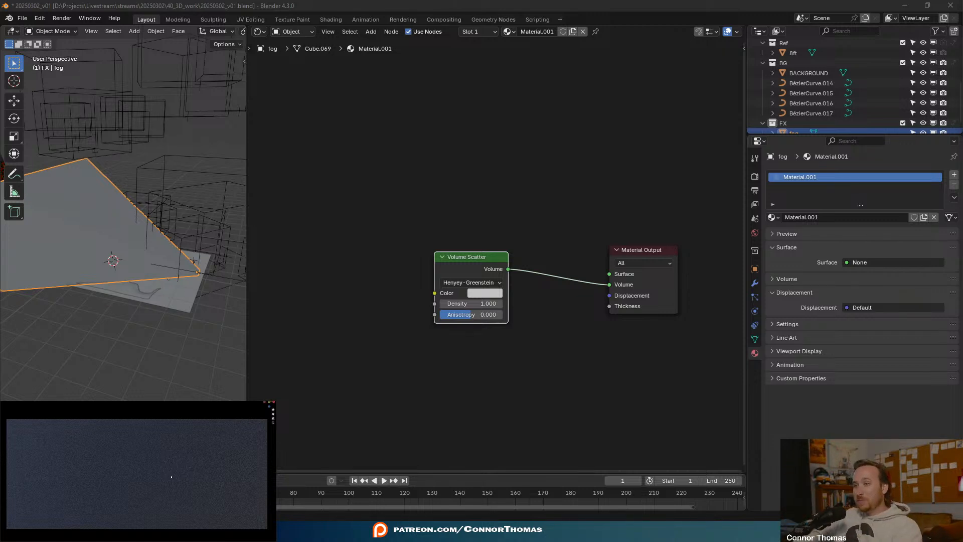
- Set the Volume Scatter node's density to 0.02 and its anisotropy to about 0.677
{"action": "scroll", "coordinate": [563, 366], "scroll_direction": "up", "scroll_amount": 3}
{"action": "middle_click_drag", "start_coordinate": [581, 325], "coordinate": [535, 294]}
{"action": "scroll", "coordinate": [534, 293], "scroll_direction": "up", "scroll_amount": 1}
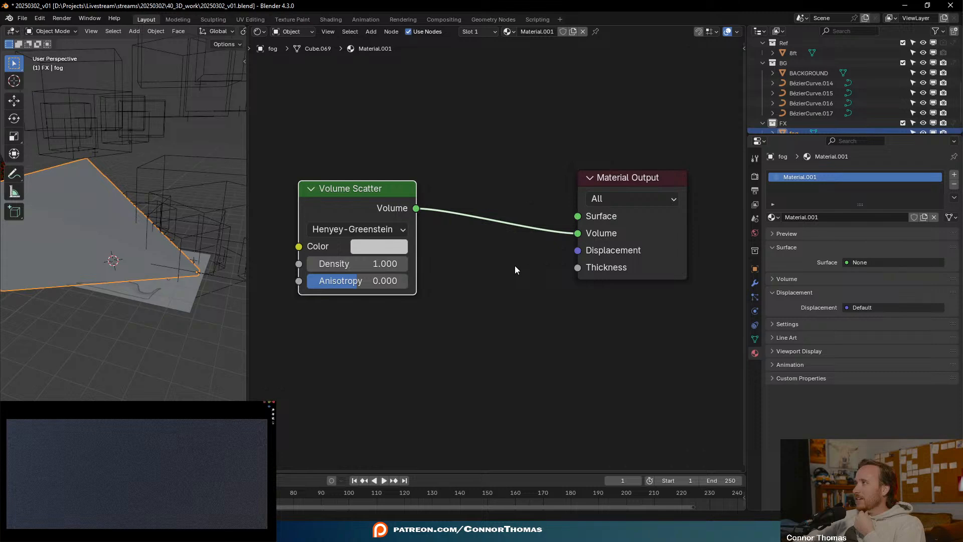
{"action": "left_click", "coordinate": [363, 266]}
{"action": "type", "text": "0.02"}
{"action": "key", "text": "Return"}
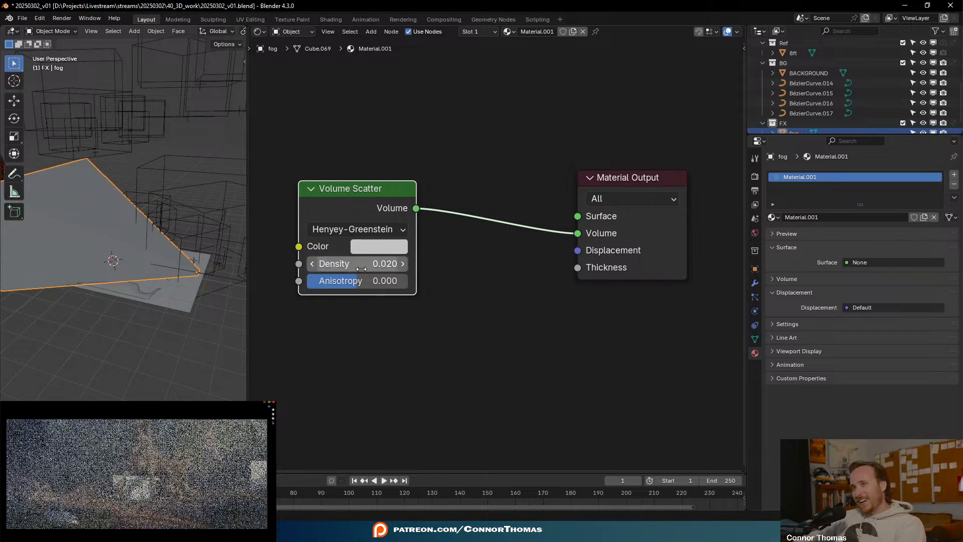
{"action": "scroll", "coordinate": [444, 323], "scroll_direction": "up", "scroll_amount": 1}
{"action": "left_click_drag", "start_coordinate": [358, 290], "coordinate": [384, 283]}
{"action": "middle_click_drag", "start_coordinate": [453, 277], "coordinate": [499, 289]}
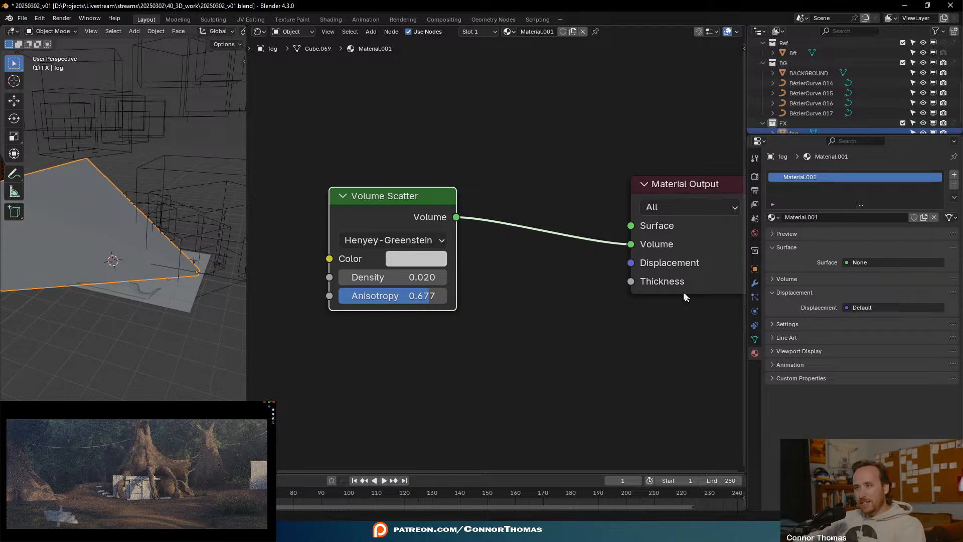
- Try a density of 0.01 on the Volume Scatter node and settle on 0.005
{"action": "left_click", "coordinate": [429, 276]}
{"action": "type", "text": ".01"}
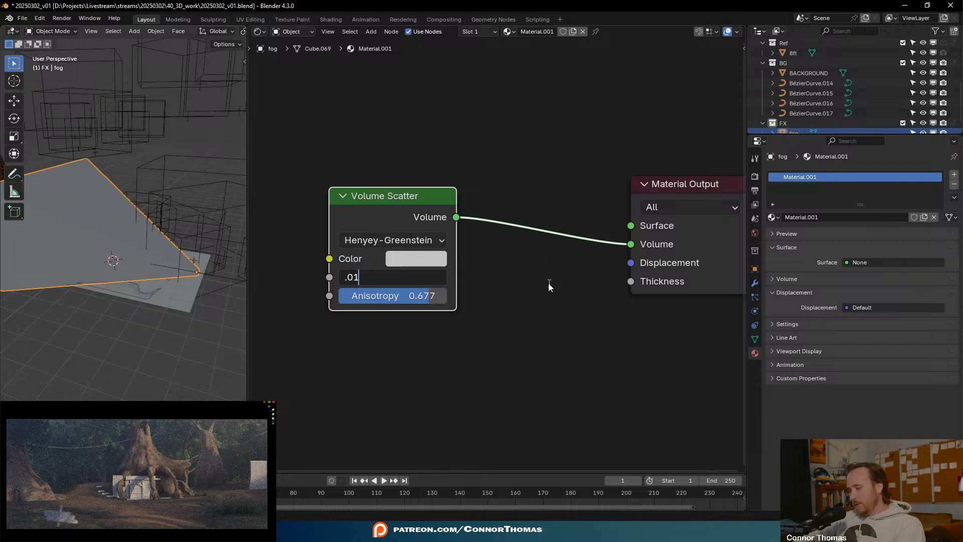
{"action": "key", "text": "Return"}
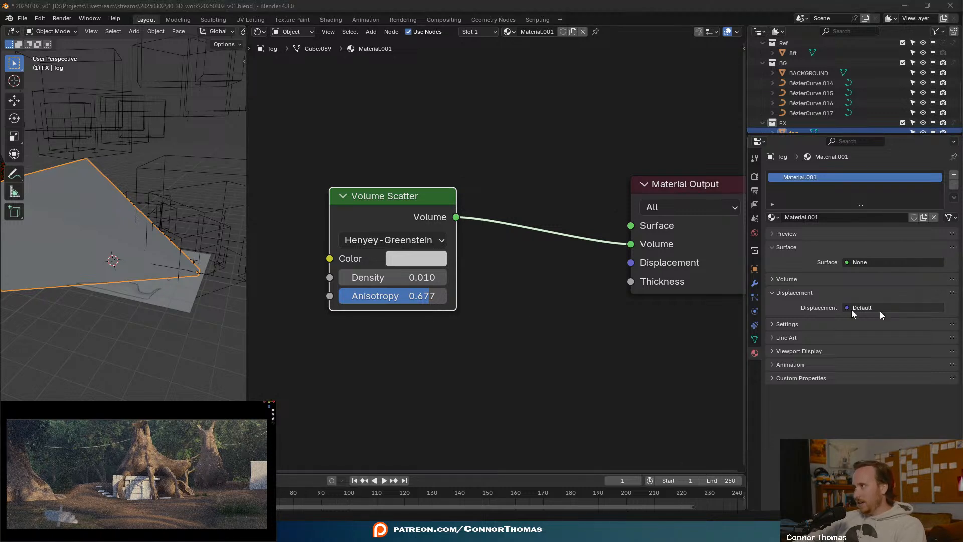
{"action": "left_click", "coordinate": [409, 278]}
{"action": "type", "text": ".0"}
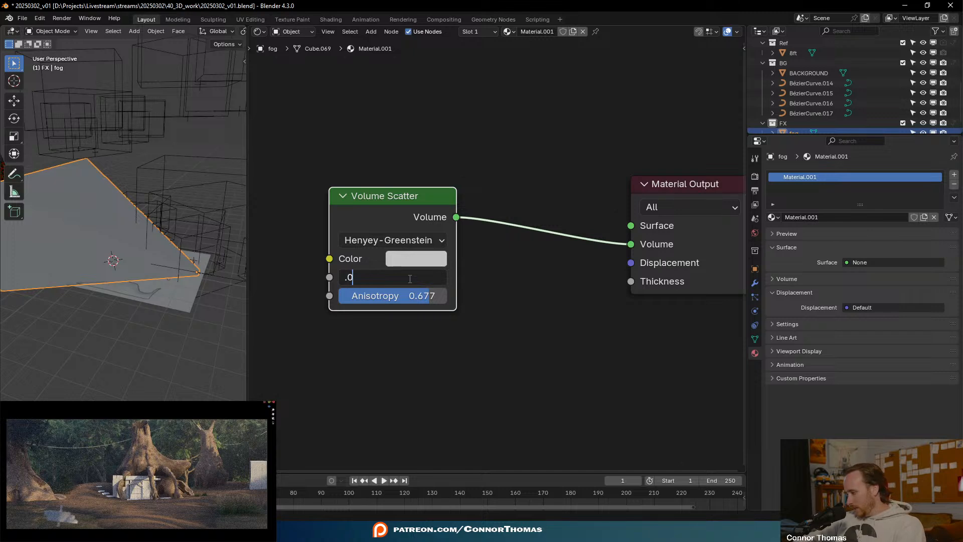
{"action": "type", "text": "05"}
{"action": "key", "text": "Return"}
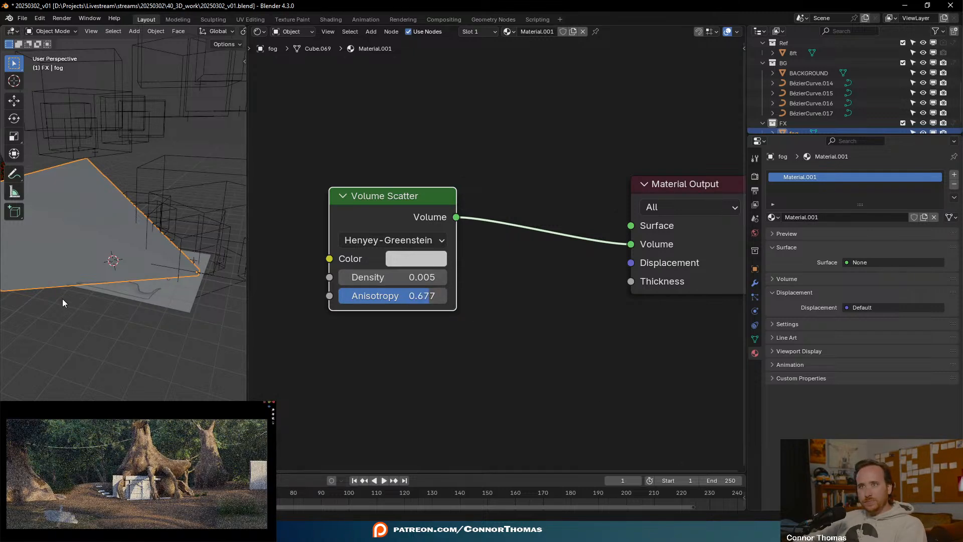
- Widen the 3D viewport, add a Sun light and move it up away from the fog volume
{"action": "scroll", "coordinate": [76, 291], "scroll_direction": "down", "scroll_amount": 3}
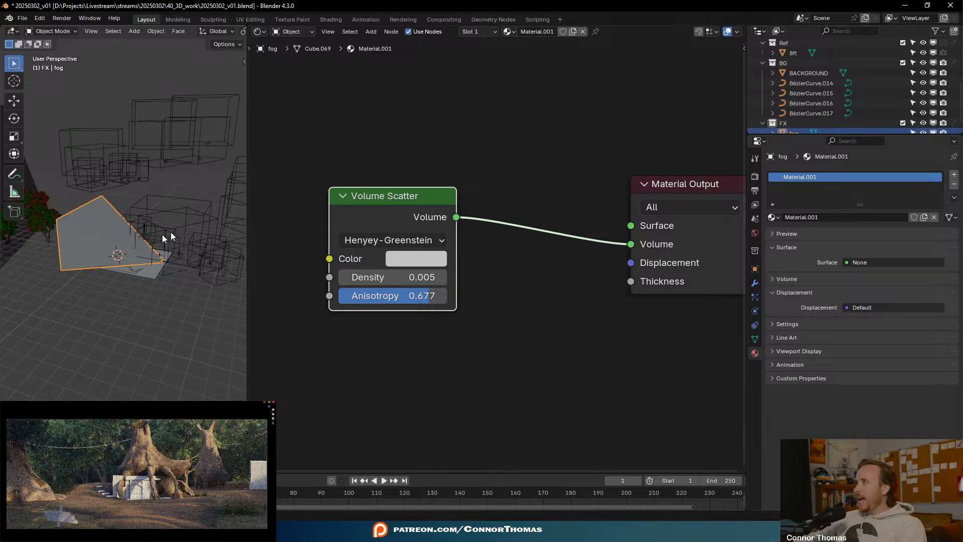
{"action": "left_click_drag", "start_coordinate": [248, 225], "coordinate": [523, 226]}
{"action": "middle_click_drag", "start_coordinate": [401, 226], "coordinate": [287, 299]}
{"action": "key", "text": "shift+a"}
{"action": "mouse_move", "coordinate": [291, 431]}
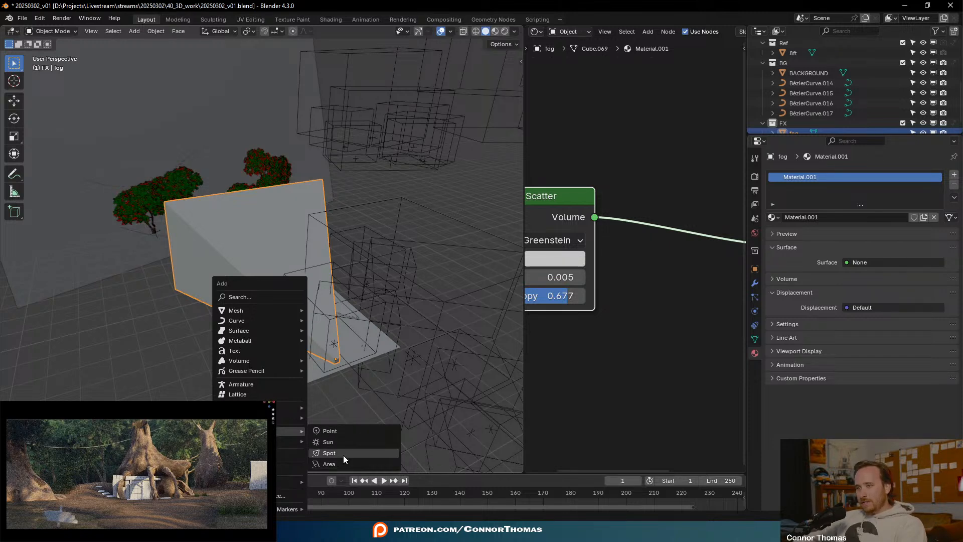
{"action": "left_click", "coordinate": [339, 444]}
{"action": "scroll", "coordinate": [334, 405], "scroll_direction": "down", "scroll_amount": 2}
{"action": "key", "text": "g"}
{"action": "left_click", "coordinate": [320, 172]}
- Reposition the Sun light to the side of the scene, working from a high view
{"action": "middle_click_drag", "start_coordinate": [352, 235], "coordinate": [391, 205]}
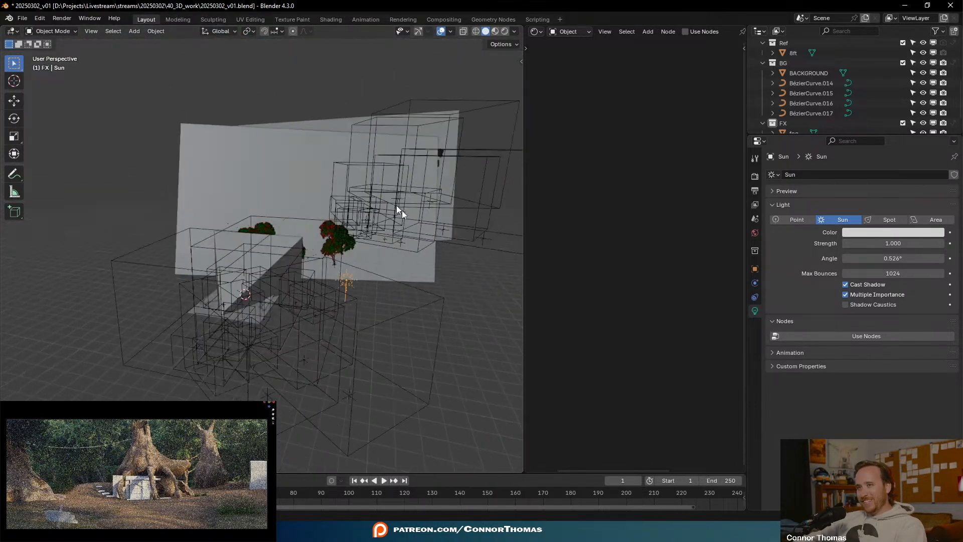
{"action": "mouse_move", "coordinate": [346, 311]}
{"action": "middle_mouse_down"}
{"action": "mouse_move", "coordinate": [373, 365]}
{"action": "mouse_move", "coordinate": [359, 319]}
{"action": "middle_mouse_up"}
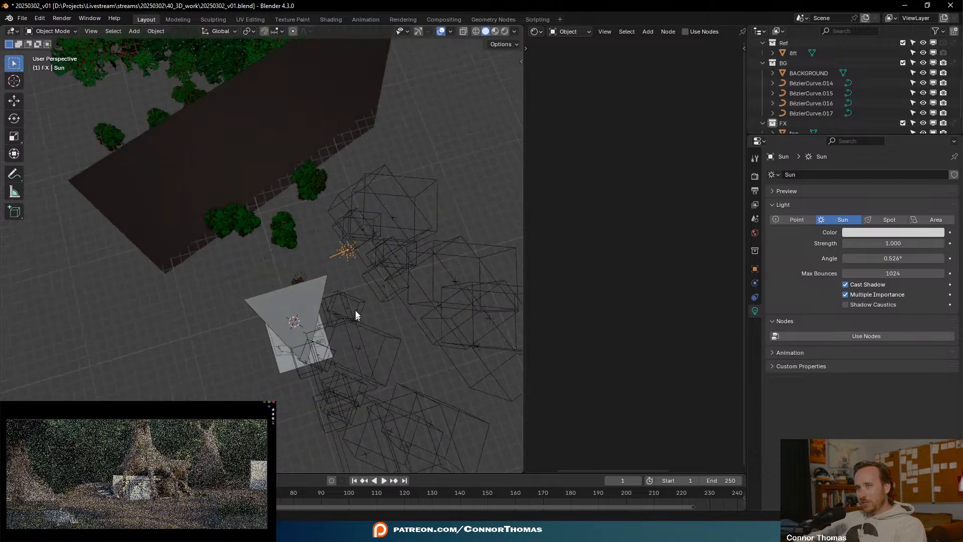
{"action": "key", "text": "g"}
{"action": "left_click", "coordinate": [409, 365]}
- Rotate the Sun light from above and again from a low view to angle its beam across the scene
{"action": "key", "text": "r"}
{"action": "left_click", "coordinate": [387, 369]}
{"action": "middle_click_drag", "start_coordinate": [387, 370], "coordinate": [416, 256]}
{"action": "key", "text": "r"}
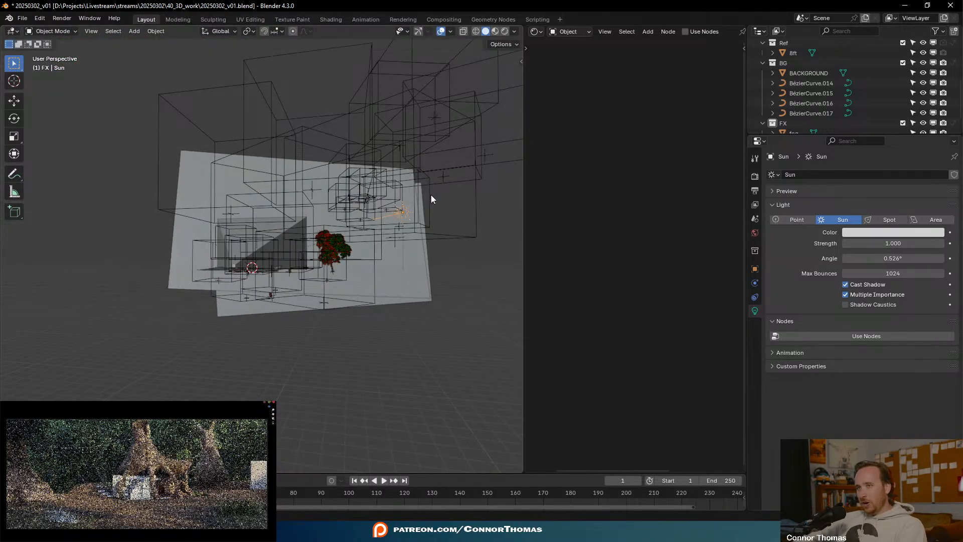
{"action": "left_click", "coordinate": [428, 151]}
- Rotate the Sun light further from above to redirect its beam, and raise its strength to 9.11
{"action": "middle_click_drag", "start_coordinate": [428, 153], "coordinate": [417, 238]}
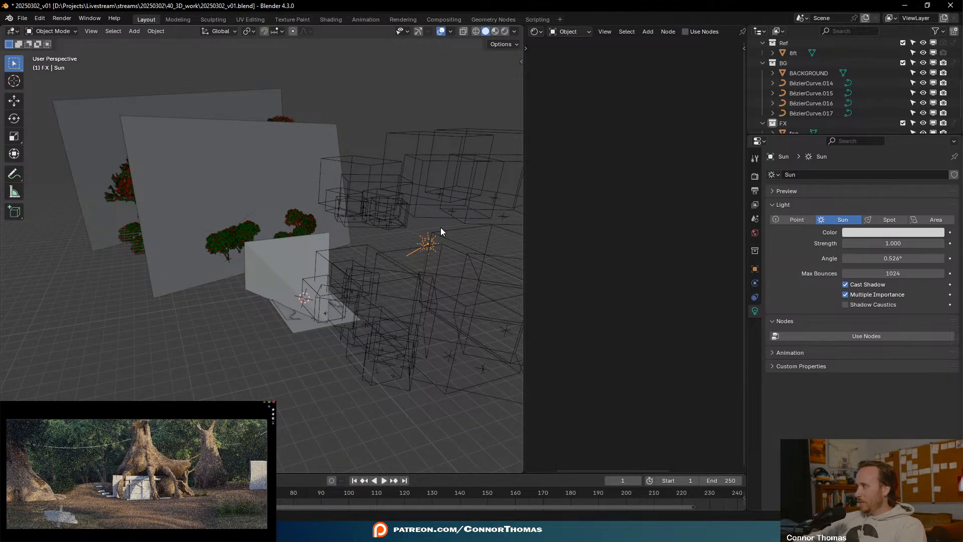
{"action": "middle_click_drag", "start_coordinate": [478, 226], "coordinate": [286, 296]}
{"action": "key", "text": "r"}
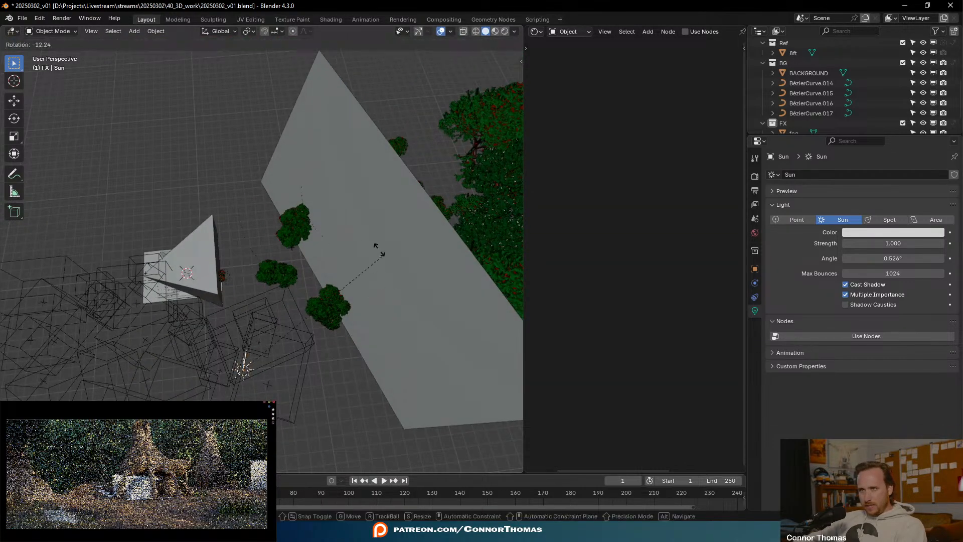
{"action": "left_click", "coordinate": [274, 198]}
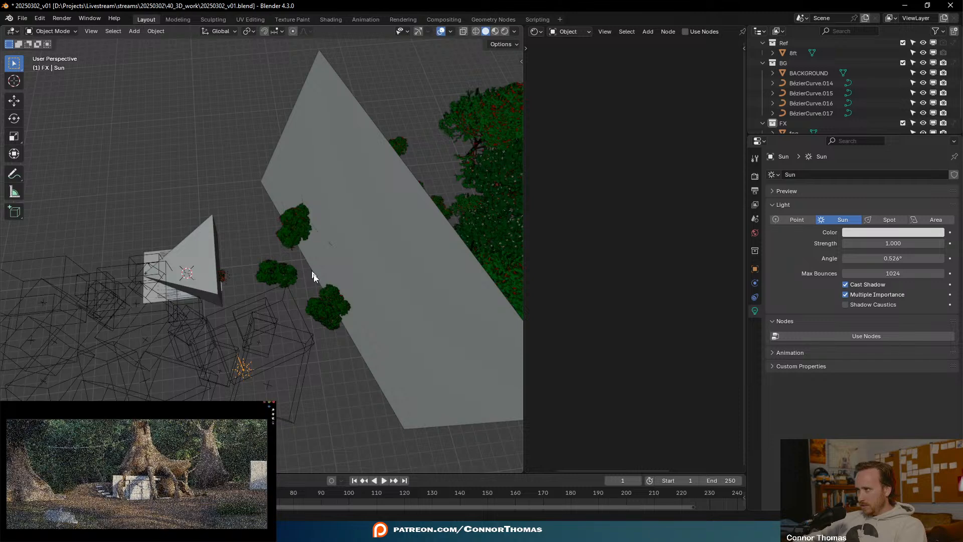
{"action": "left_click_drag", "start_coordinate": [904, 243], "coordinate": [956, 243]}
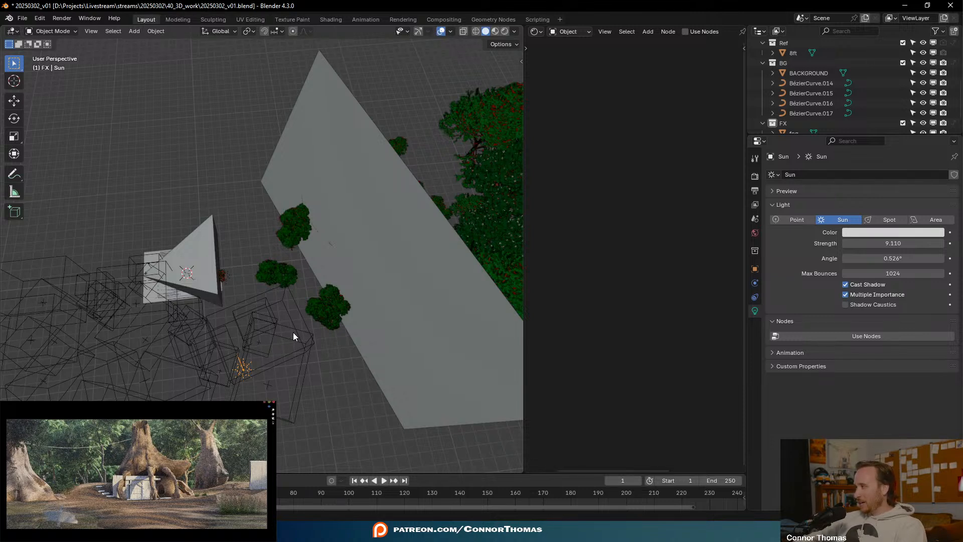
- Rotate the Sun light freely from a low view to re-aim its beam toward the tree house
{"action": "middle_click_drag", "start_coordinate": [316, 387], "coordinate": [343, 293]}
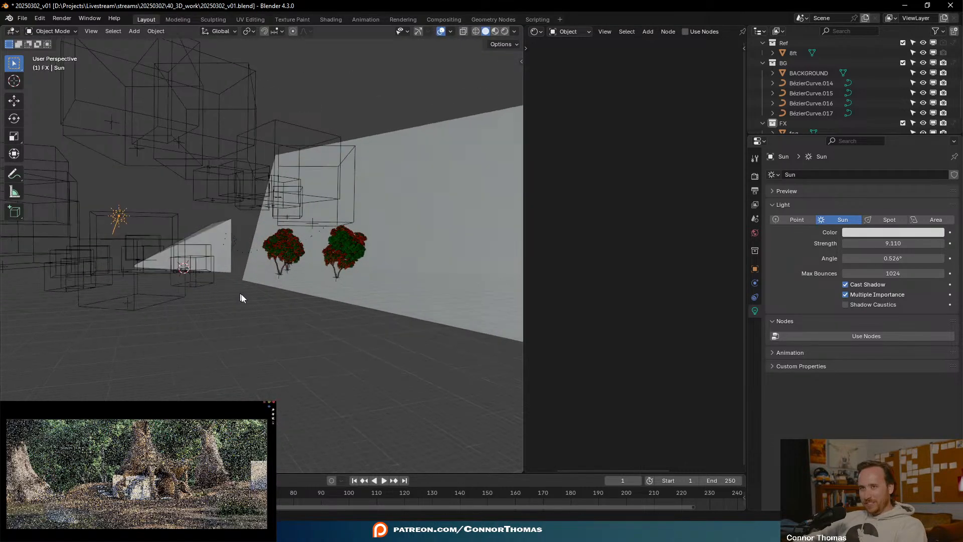
{"action": "middle_click_drag", "start_coordinate": [236, 297], "coordinate": [287, 308]}
{"action": "key", "text": "r"}
{"action": "key", "text": "r"}
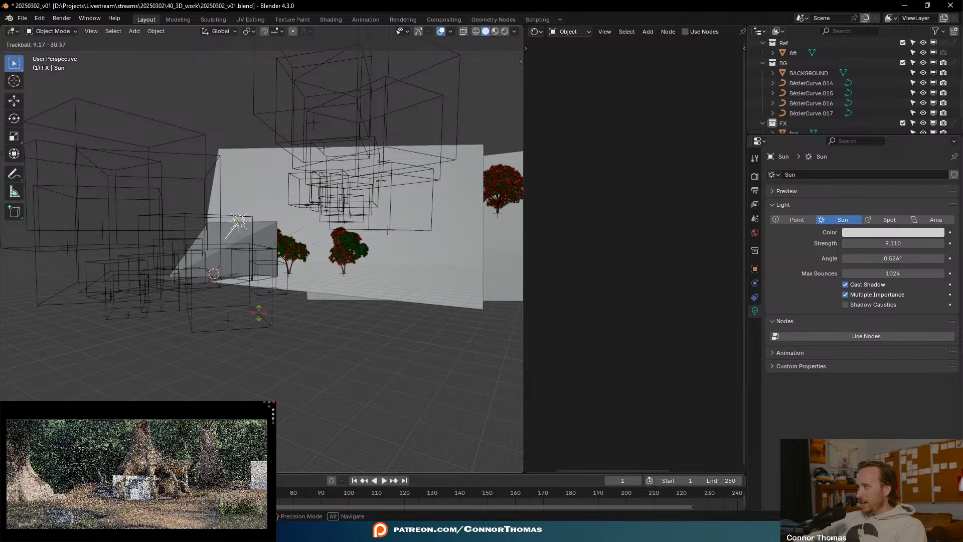
{"action": "left_click", "coordinate": [259, 316]}
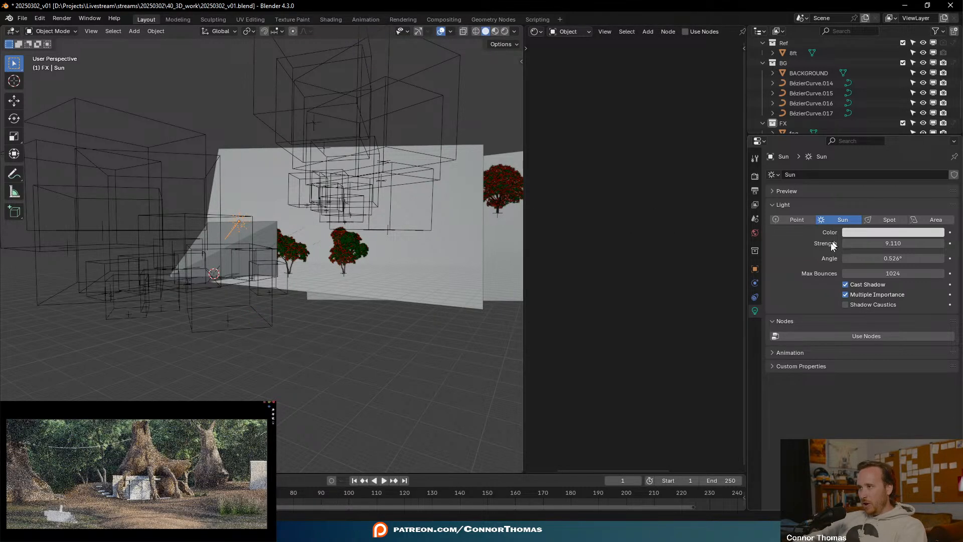
- Disable the Sun light's Diffuse, Glossy and Transmission ray visibility
{"action": "left_click", "coordinate": [755, 269]}
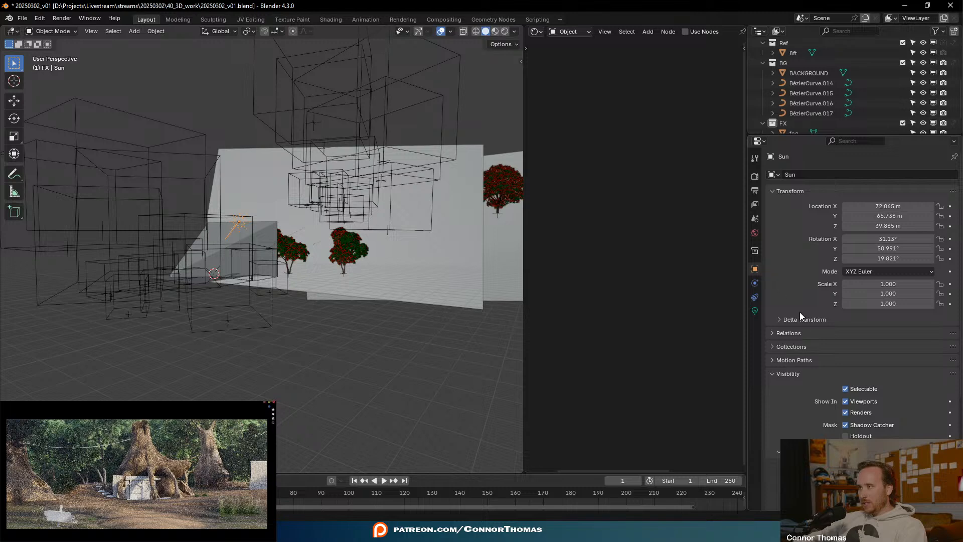
{"action": "scroll", "coordinate": [800, 312], "scroll_direction": "down", "scroll_amount": 8}
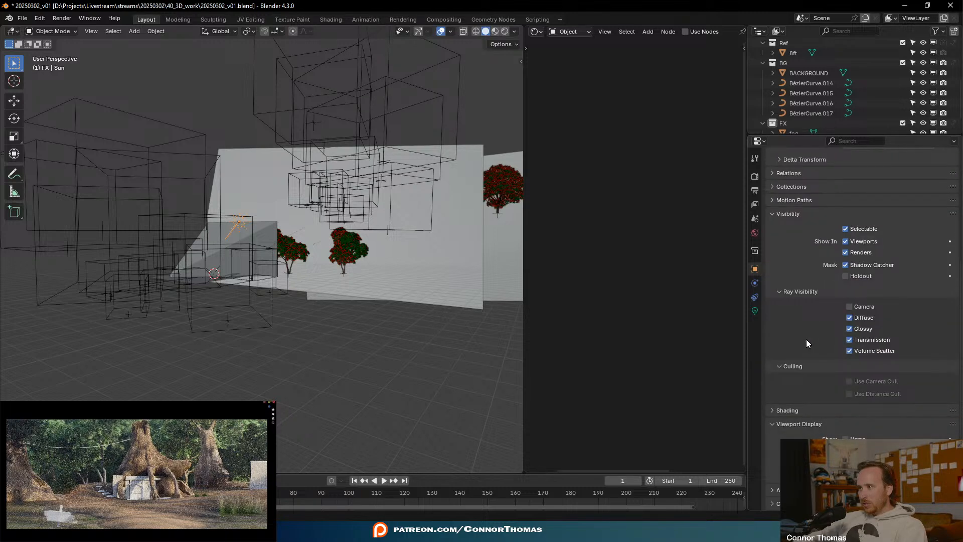
{"action": "left_click_drag", "start_coordinate": [863, 327], "coordinate": [865, 317]}
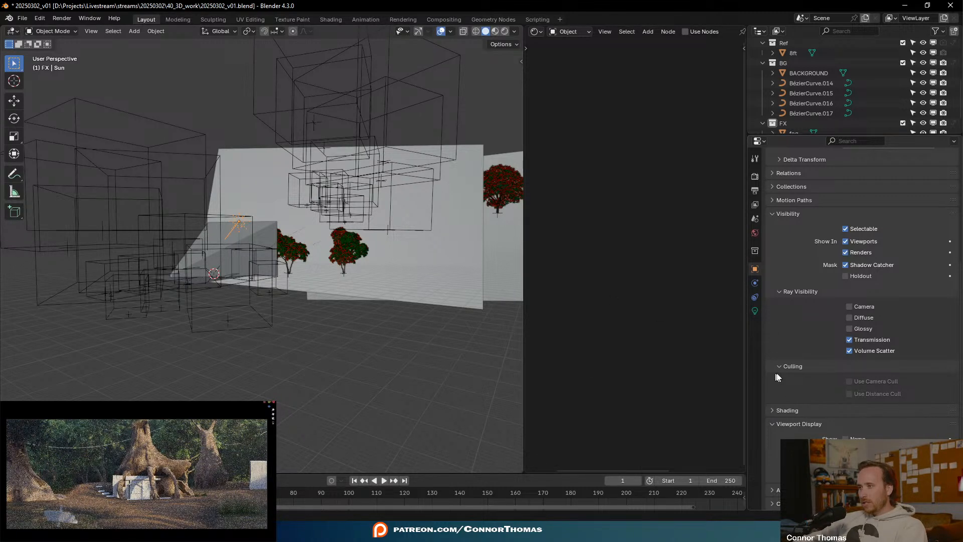
{"action": "left_click", "coordinate": [875, 339]}
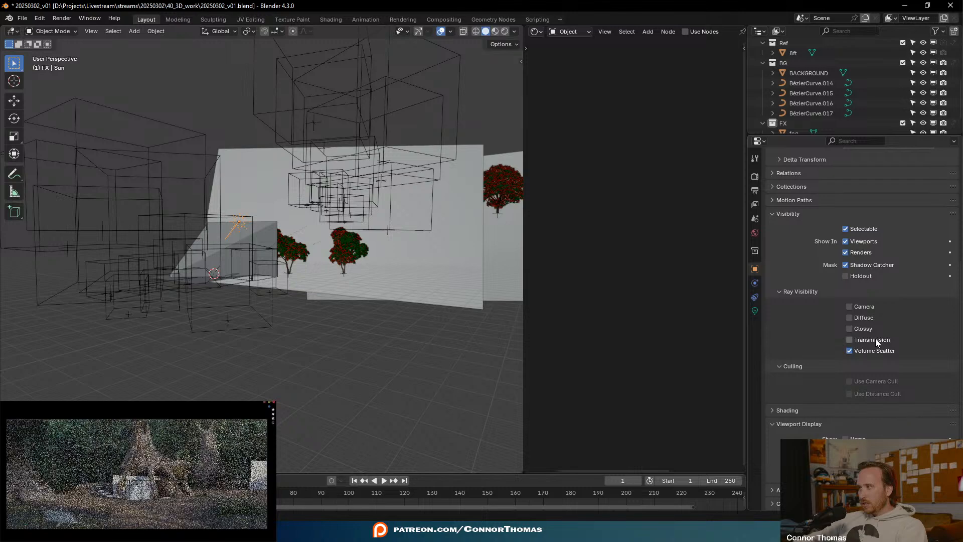
- Move the Sun light toward the background plane and rotate it to point sideways across the scene
{"action": "middle_click_drag", "start_coordinate": [430, 281], "coordinate": [479, 318]}
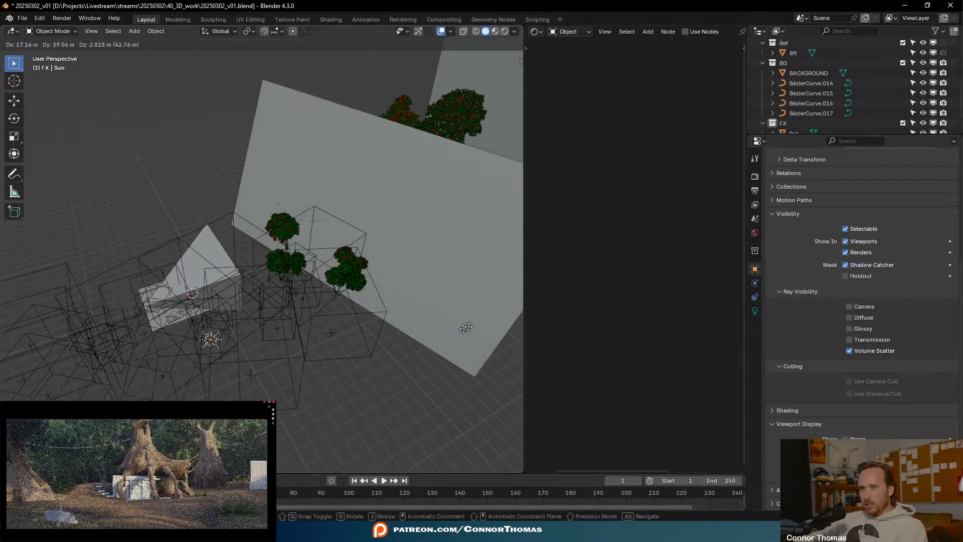
{"action": "key", "text": "r"}
{"action": "key", "text": "r"}
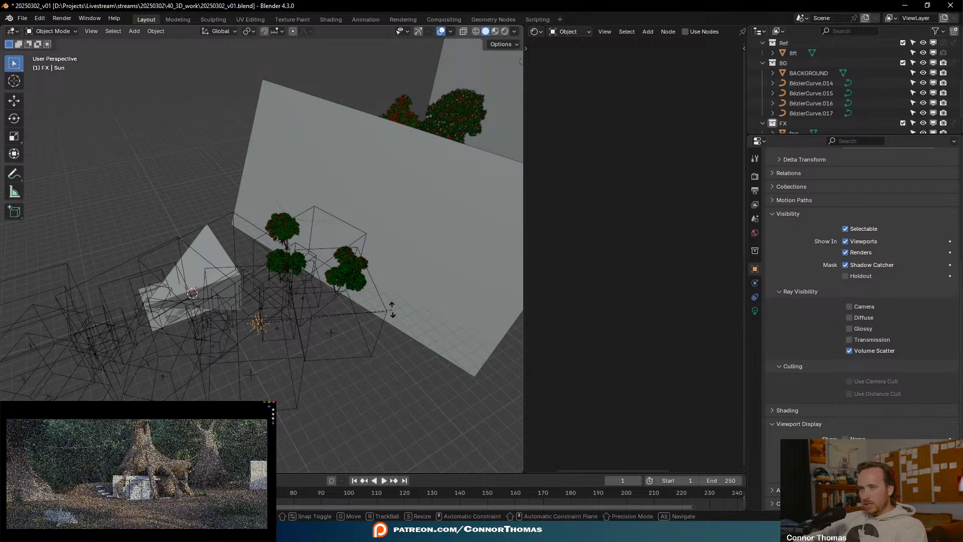
{"action": "left_click", "coordinate": [462, 301]}
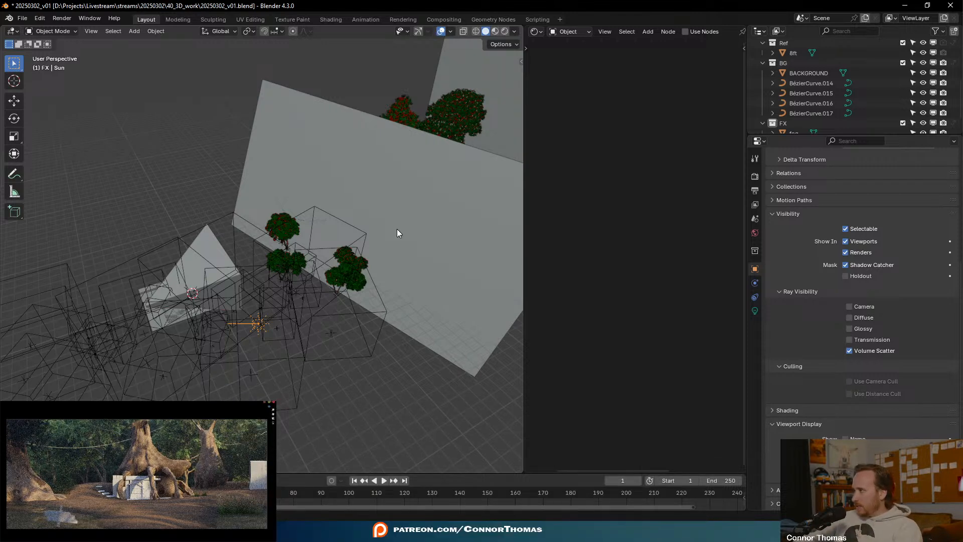
- Delete the Sun light
{"action": "key", "text": "x"}
{"action": "left_click", "coordinate": [351, 219]}
- Delete the fog volume to compare the render without it, and undo the deletion
{"action": "mouse_move", "coordinate": [351, 219]}
{"action": "middle_mouse_down"}
{"action": "mouse_move", "coordinate": [350, 297]}
{"action": "mouse_move", "coordinate": [360, 271]}
{"action": "middle_mouse_up"}
{"action": "middle_click_drag", "start_coordinate": [345, 315], "coordinate": [303, 294]}
{"action": "left_click", "coordinate": [303, 294]}
{"action": "key", "text": "x"}
{"action": "left_click", "coordinate": [302, 294]}
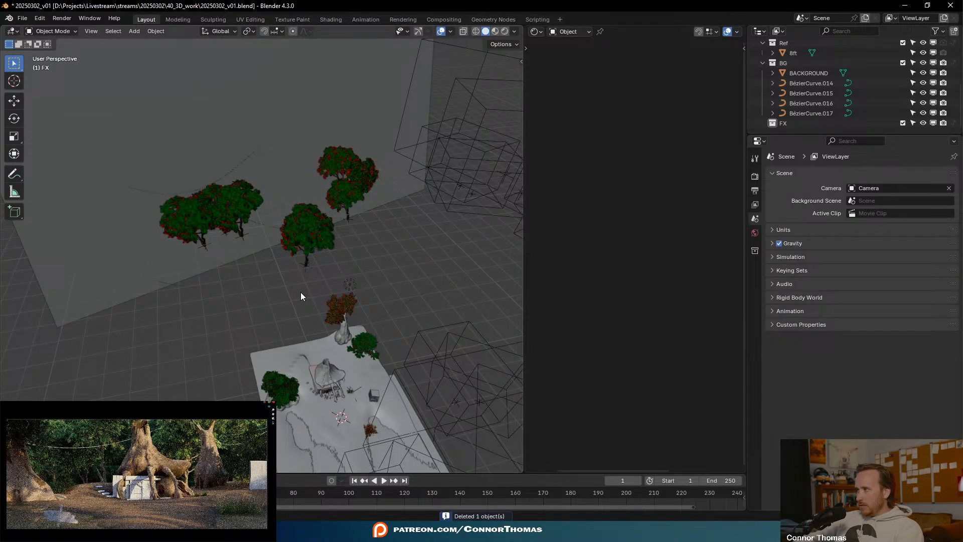
{"action": "key", "text": "ctrl+z"}
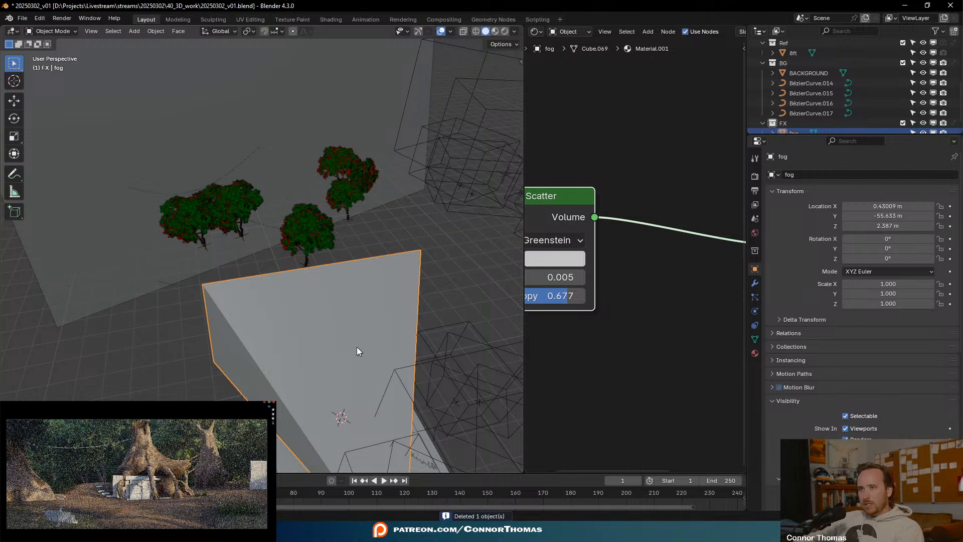
- Duplicate the fog volume and place the copy above the original
{"action": "middle_click_drag", "start_coordinate": [359, 353], "coordinate": [359, 308]}
{"action": "key", "text": "shift+d"}
{"action": "left_click", "coordinate": [417, 224]}
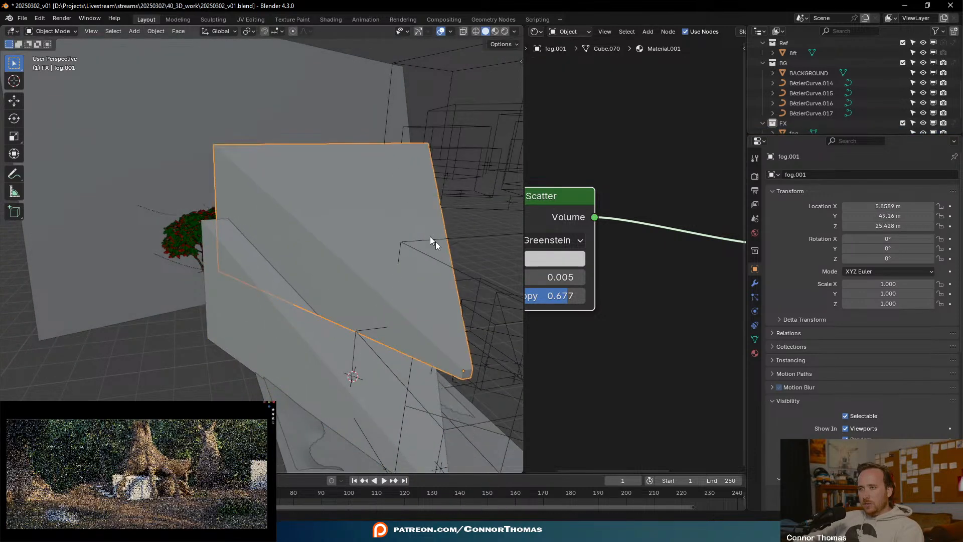
- Rotate the fog copy freely to a steep slant and move it across the original fog volume
{"action": "key", "text": "r"}
{"action": "key", "text": "r"}
{"action": "left_click", "coordinate": [463, 193]}
{"action": "middle_click_drag", "start_coordinate": [427, 253], "coordinate": [289, 267]}
{"action": "key", "text": "g"}
{"action": "left_click", "coordinate": [213, 268]}
- Scale the fog copy's large end face down to about 0.35 to shape a narrow slanted beam
{"action": "middle_click_drag", "start_coordinate": [213, 269], "coordinate": [309, 271]}
{"action": "key", "text": "Tab"}
{"action": "middle_click_drag", "start_coordinate": [332, 439], "coordinate": [394, 378]}
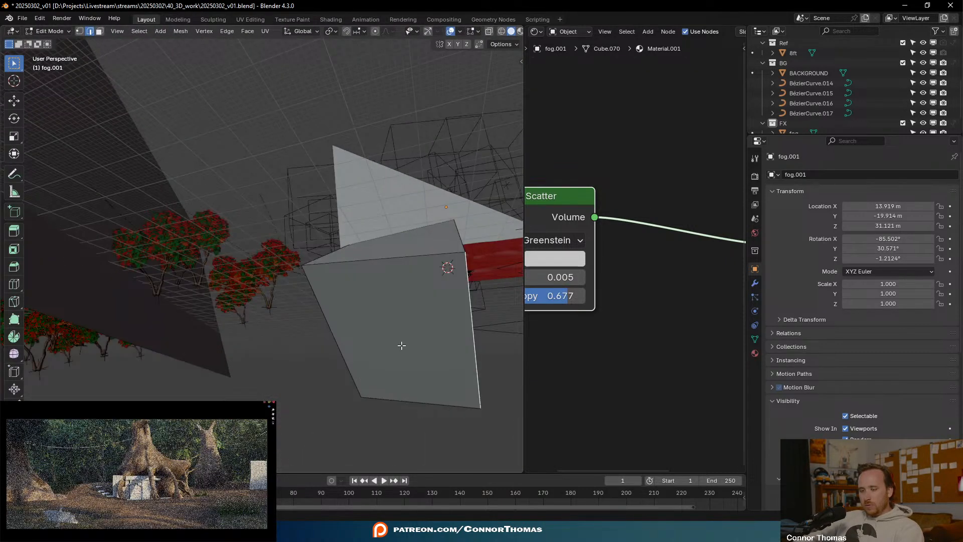
{"action": "middle_click_drag", "start_coordinate": [402, 345], "coordinate": [376, 387]}
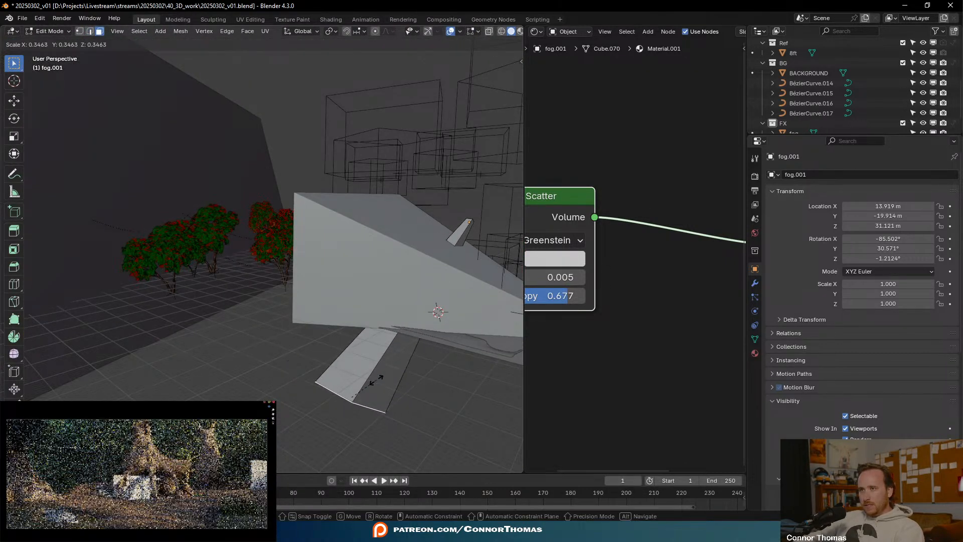
{"action": "key", "text": "Tab"}
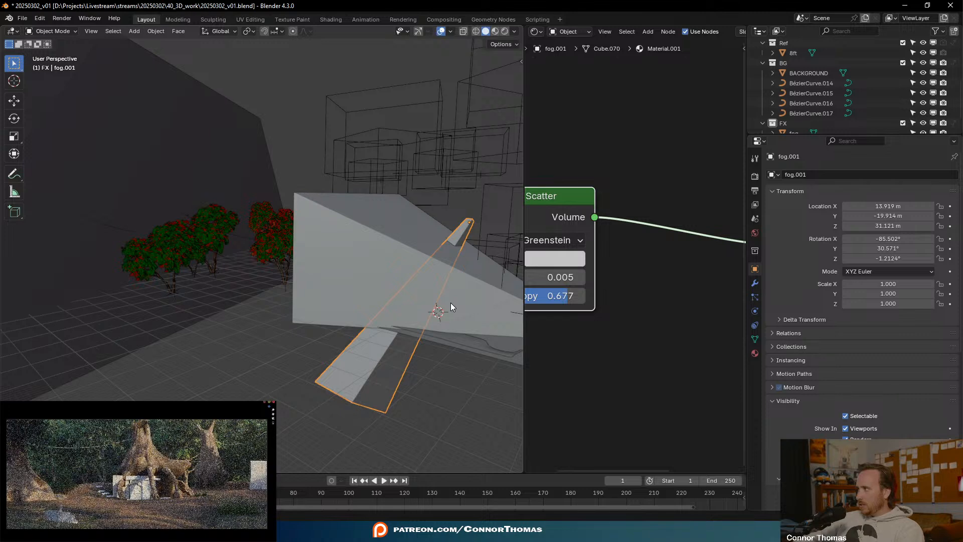
- Make the fog copy's material single-user and set its Volume Scatter density to 0.01
{"action": "middle_click_drag", "start_coordinate": [471, 295], "coordinate": [436, 316]}
{"action": "middle_click_drag", "start_coordinate": [614, 352], "coordinate": [701, 351]}
{"action": "left_click", "coordinate": [755, 353]}
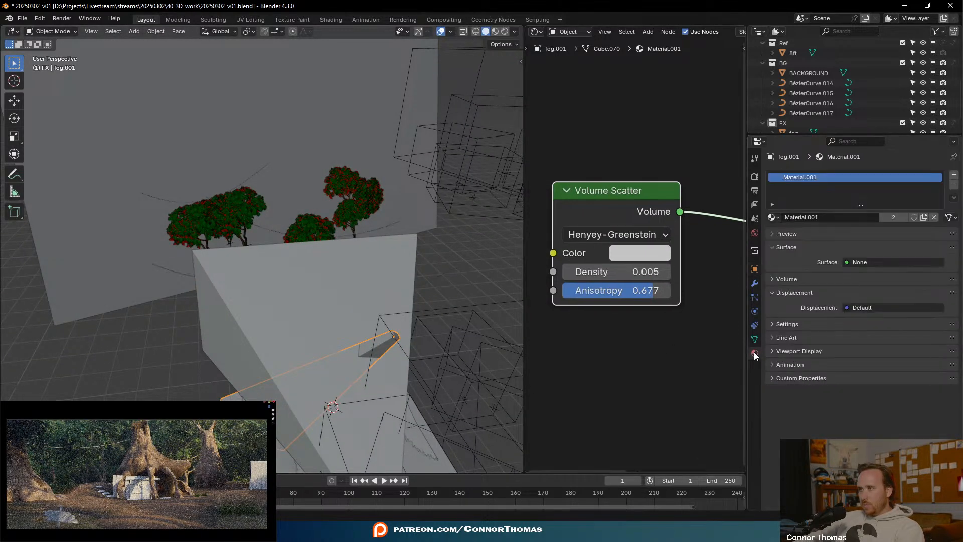
{"action": "left_click", "coordinate": [924, 217]}
{"action": "left_click", "coordinate": [642, 274]}
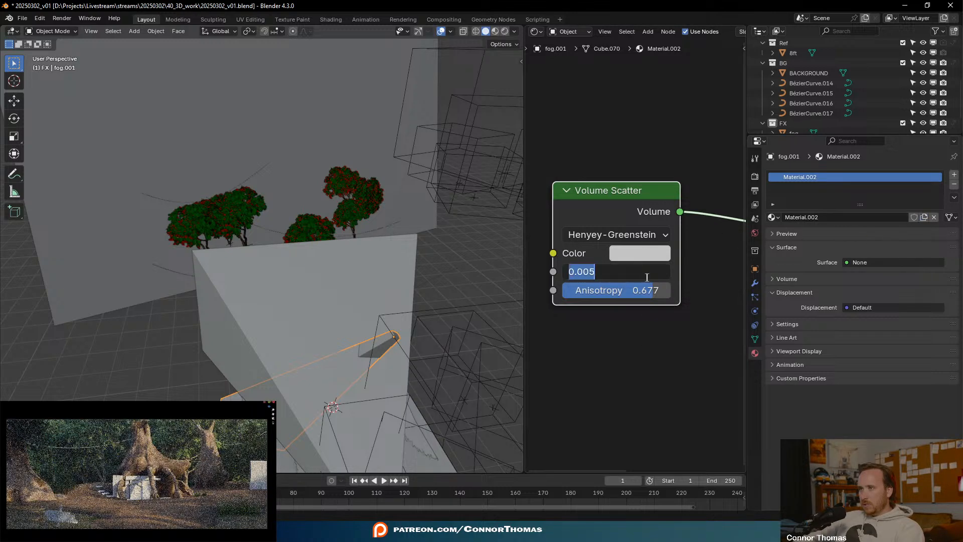
{"action": "type", "text": ".01"}
{"action": "key", "text": "Return"}
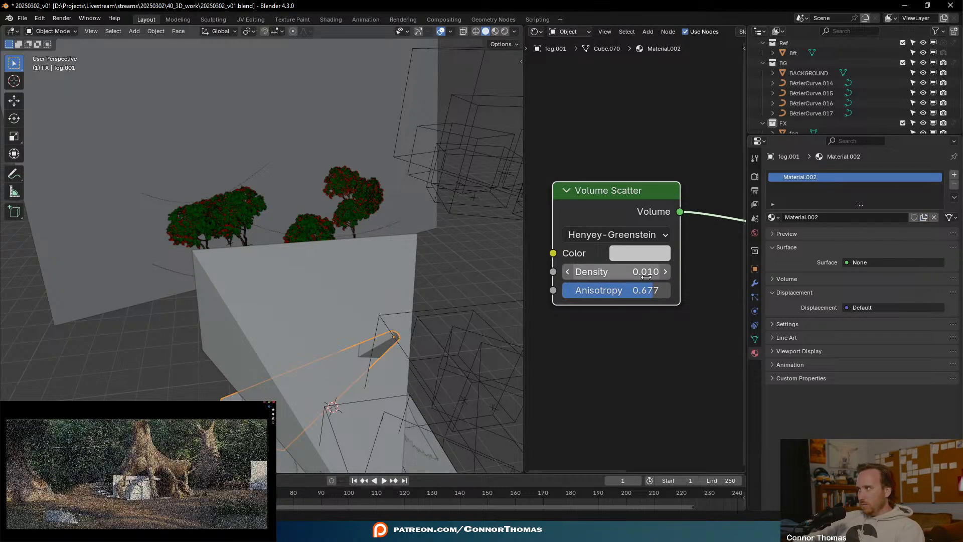
- Switch to wireframe display and adjust the fog beam's position and size through the camera view
{"action": "key", "text": "alt+z"}
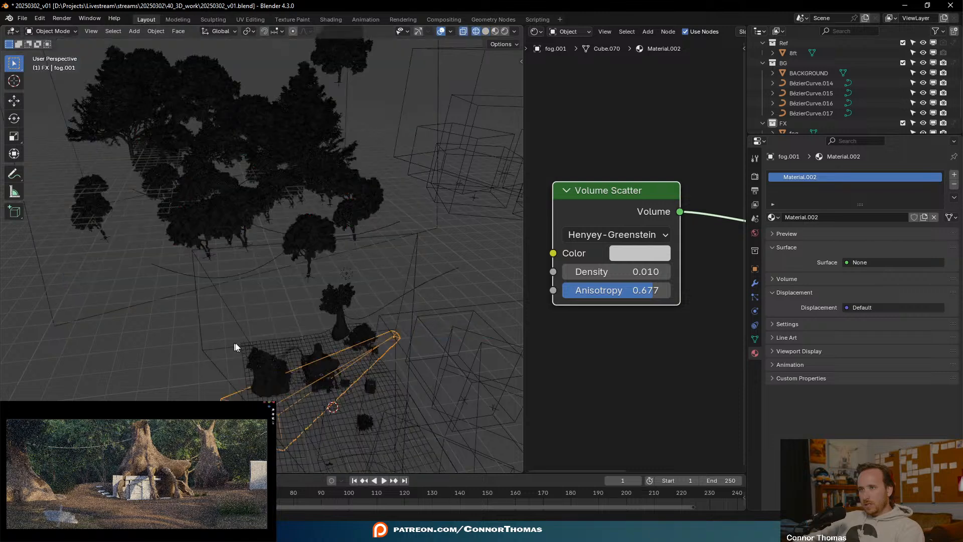
{"action": "middle_click_drag", "start_coordinate": [340, 346], "coordinate": [322, 307]}
{"action": "key", "text": "KP_0"}
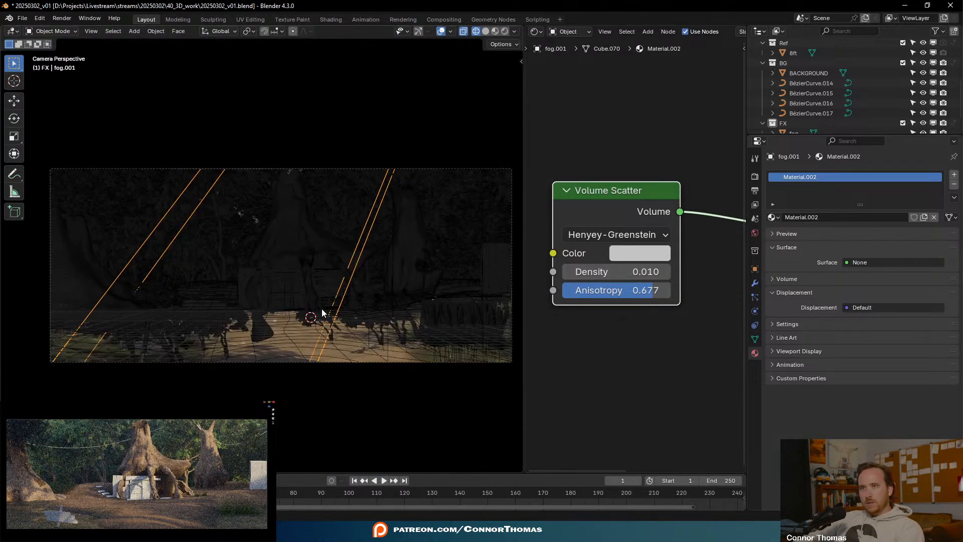
{"action": "key", "text": "s"}
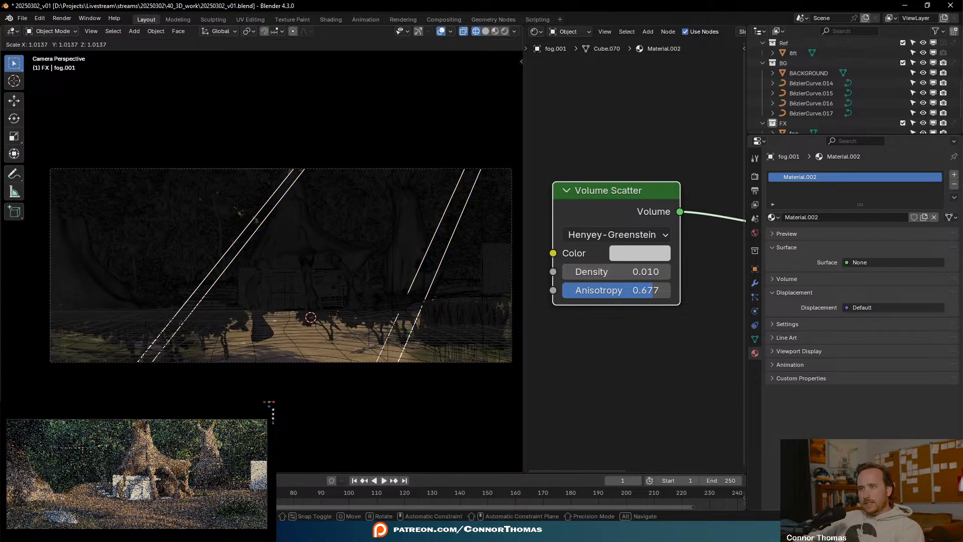
{"action": "left_click", "coordinate": [419, 325]}
- Shrink the fog beam to about 0.19 of its size and try stretching it along its local X axis
{"action": "middle_click_drag", "start_coordinate": [419, 325], "coordinate": [434, 339]}
{"action": "scroll", "coordinate": [415, 348], "scroll_direction": "down", "scroll_amount": 5}
{"action": "key", "text": "s"}
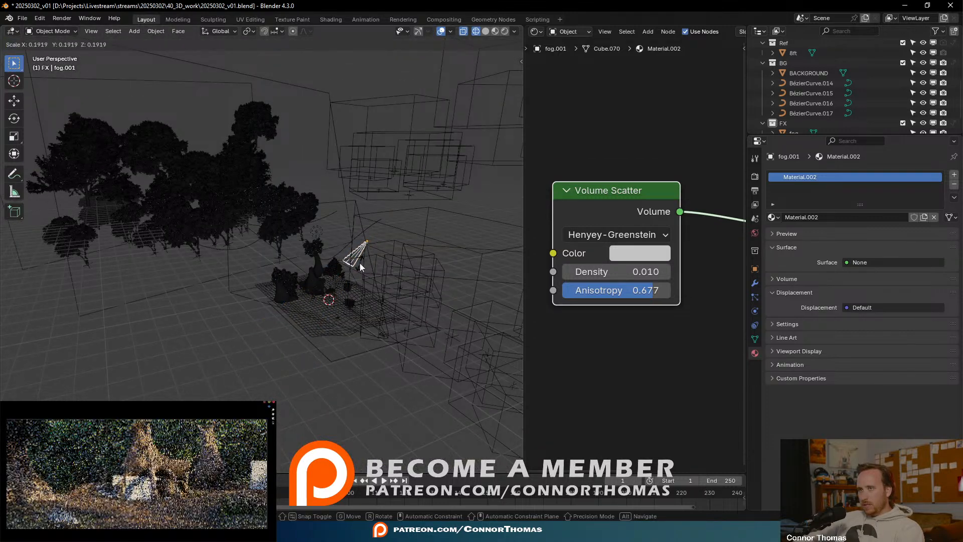
{"action": "key", "text": "z"}
{"action": "key", "text": "z"}
{"action": "key", "text": "x"}
{"action": "key", "text": "x"}
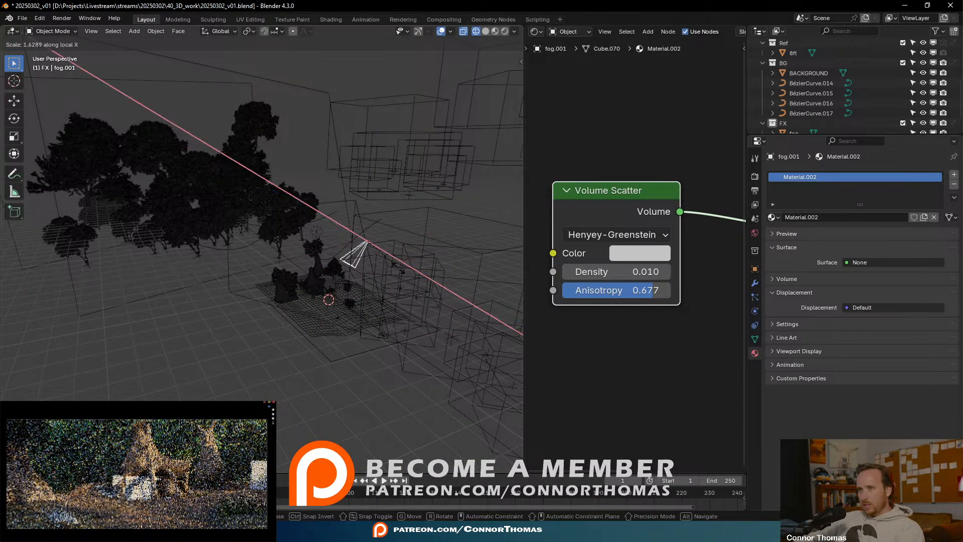
{"action": "right_click", "coordinate": [400, 273]}
- Lengthen the fog beam by moving its end face about 62 m down past the ground in Edit Mode
{"action": "key", "text": "Tab"}
{"action": "key", "text": "g"}
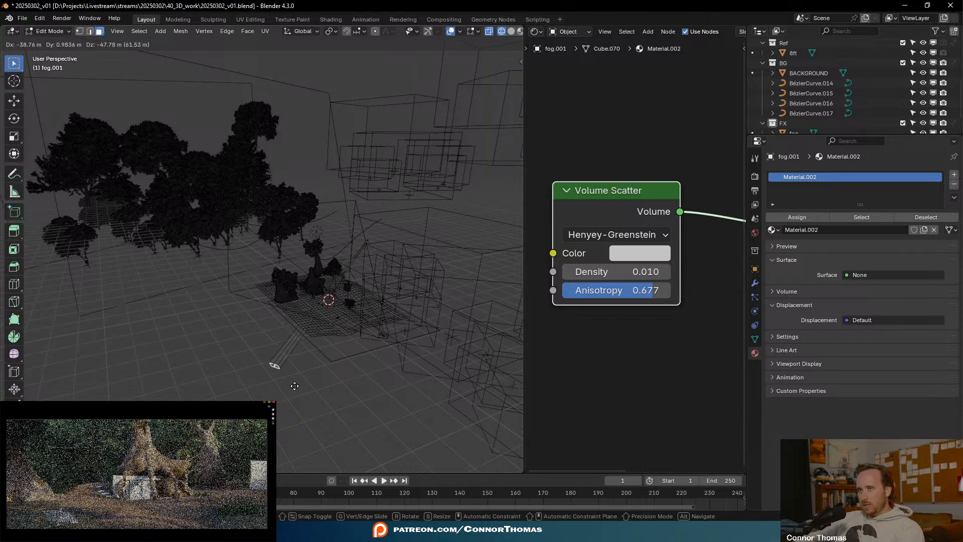
{"action": "left_click", "coordinate": [294, 385]}
{"action": "key", "text": "Tab"}
- Move the thin fog beam sideways through the camera view so it crosses beside the central tree
{"action": "middle_click_drag", "start_coordinate": [361, 322], "coordinate": [343, 271]}
{"action": "key", "text": "KP_Decimal"}
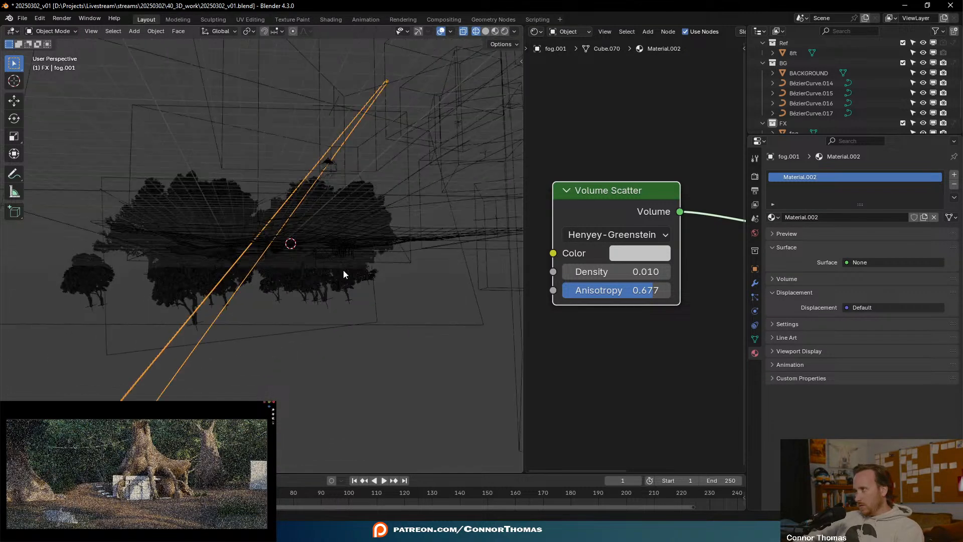
{"action": "key", "text": "KP_0"}
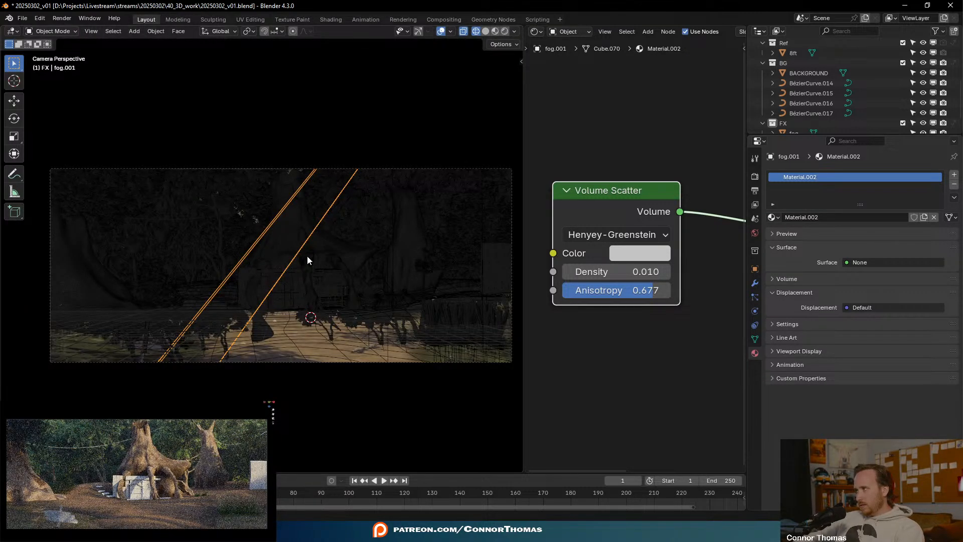
{"action": "key", "text": "g"}
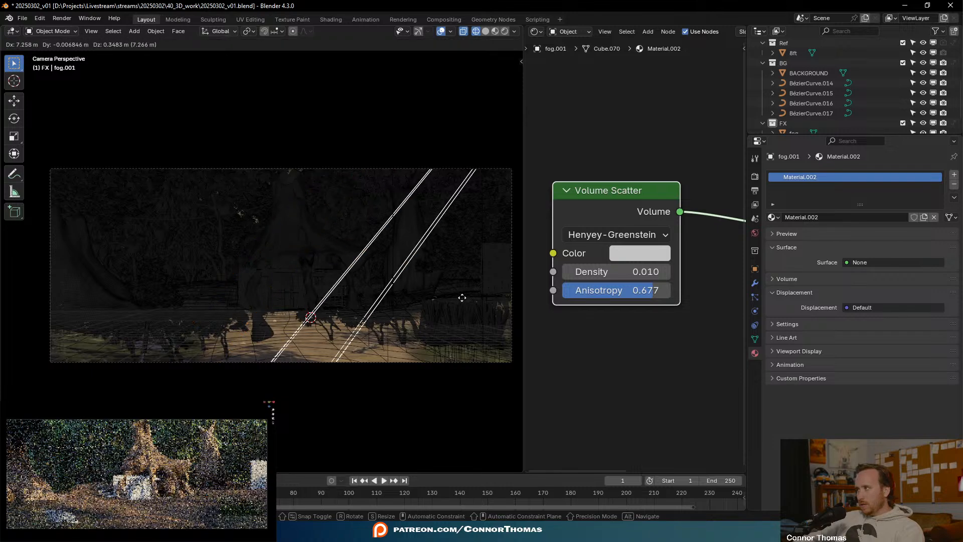
{"action": "left_click", "coordinate": [431, 290]}
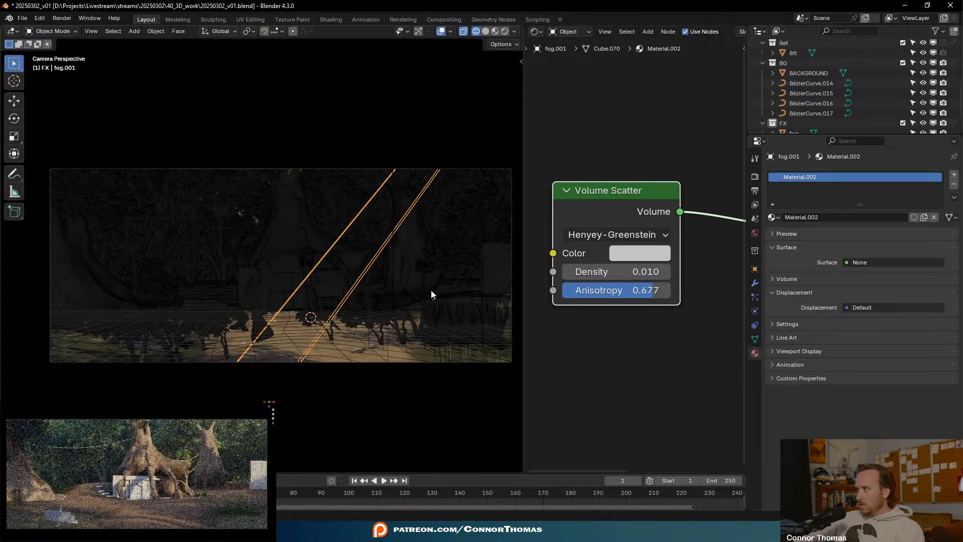
- Set the fog beam's Volume Scatter density to 0.1
{"action": "left_click", "coordinate": [652, 276]}
{"action": "type", "text": ".1"}
{"action": "key", "text": "Return"}
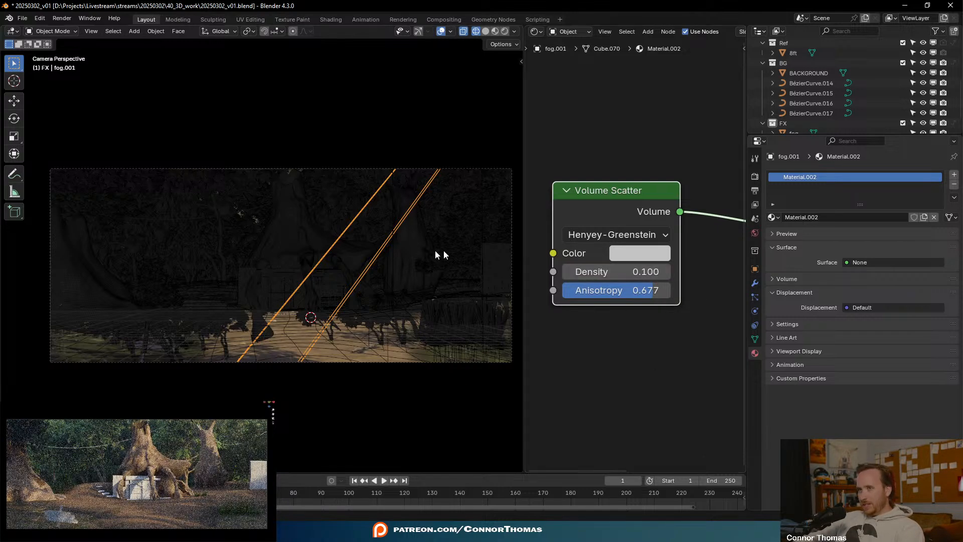
- Tint the fog beam's Volume Scatter color yellow and set its density to 0.9
{"action": "middle_click_drag", "start_coordinate": [719, 329], "coordinate": [625, 372]}
{"action": "scroll", "coordinate": [619, 352], "scroll_direction": "down", "scroll_amount": 5}
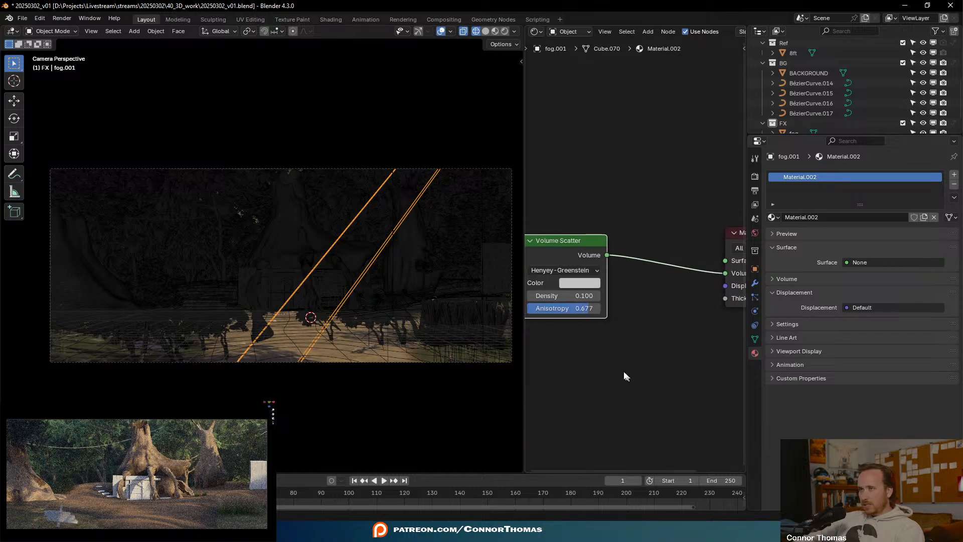
{"action": "left_click", "coordinate": [577, 283]}
{"action": "left_click", "coordinate": [593, 156]}
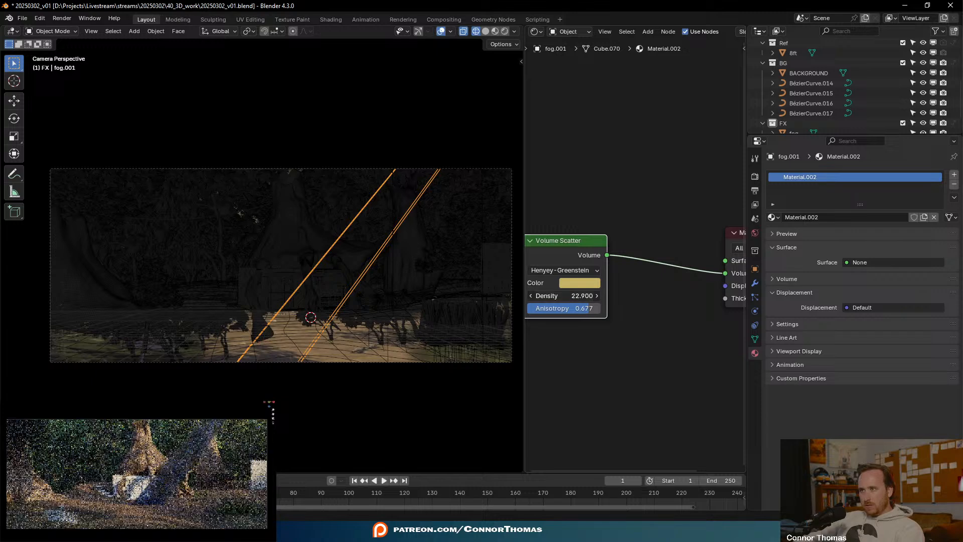
{"action": "mouse_move", "coordinate": [572, 298]}
{"action": "left_mouse_down"}
{"action": "mouse_move", "coordinate": [529, 295]}
{"action": "mouse_move", "coordinate": [559, 296]}
{"action": "left_mouse_up"}
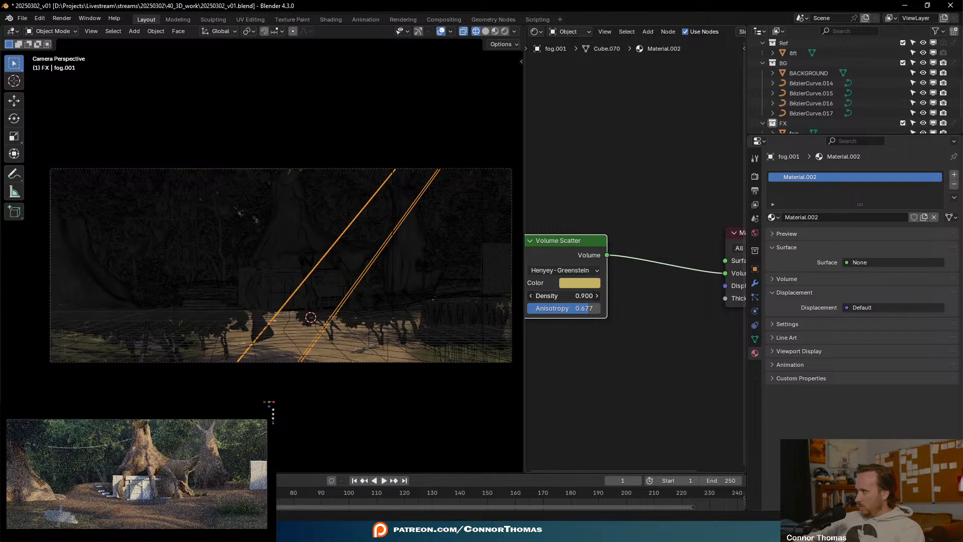
- Delete the fog beam copy and return the viewport to solid shading outside the camera view
{"action": "key", "text": "x"}
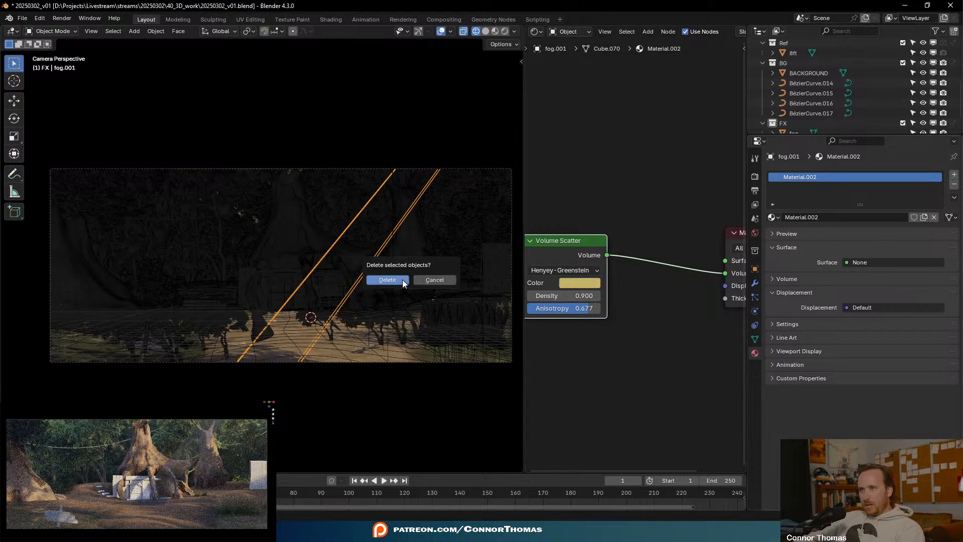
{"action": "left_click", "coordinate": [396, 277]}
{"action": "mouse_move", "coordinate": [380, 226]}
{"action": "middle_mouse_down"}
{"action": "mouse_move", "coordinate": [393, 303]}
{"action": "mouse_move", "coordinate": [369, 314]}
{"action": "mouse_move", "coordinate": [370, 294]}
{"action": "mouse_move", "coordinate": [389, 277]}
{"action": "mouse_move", "coordinate": [389, 308]}
{"action": "mouse_move", "coordinate": [370, 284]}
{"action": "mouse_move", "coordinate": [391, 351]}
{"action": "mouse_move", "coordinate": [371, 368]}
{"action": "mouse_move", "coordinate": [386, 300]}
{"action": "mouse_move", "coordinate": [376, 315]}
{"action": "mouse_move", "coordinate": [390, 327]}
{"action": "mouse_move", "coordinate": [378, 302]}
{"action": "middle_mouse_up"}
{"action": "key", "text": "z"}
{"action": "left_click", "coordinate": [390, 328]}
{"action": "scroll", "coordinate": [812, 90], "scroll_direction": "up", "scroll_amount": 5}
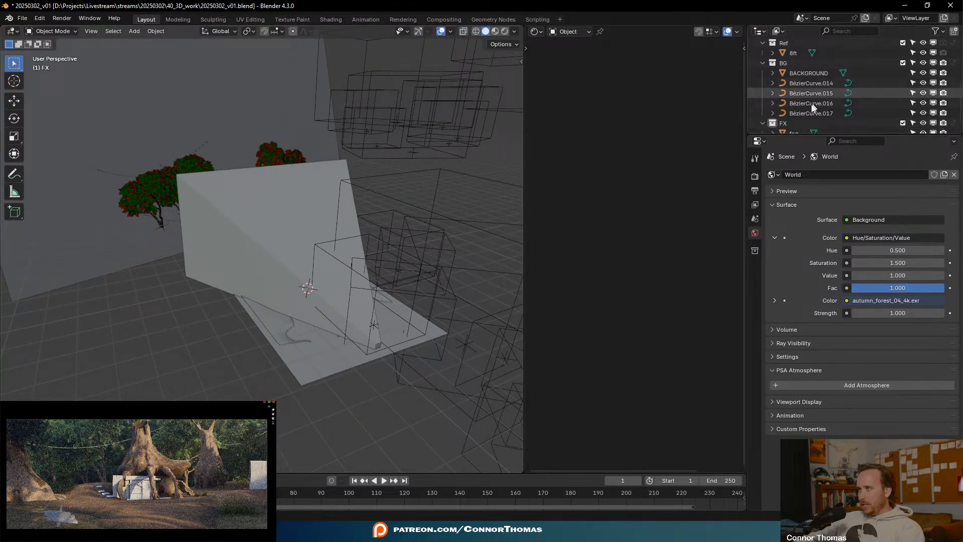
{"action": "left_click_drag", "start_coordinate": [813, 135], "coordinate": [814, 366]}
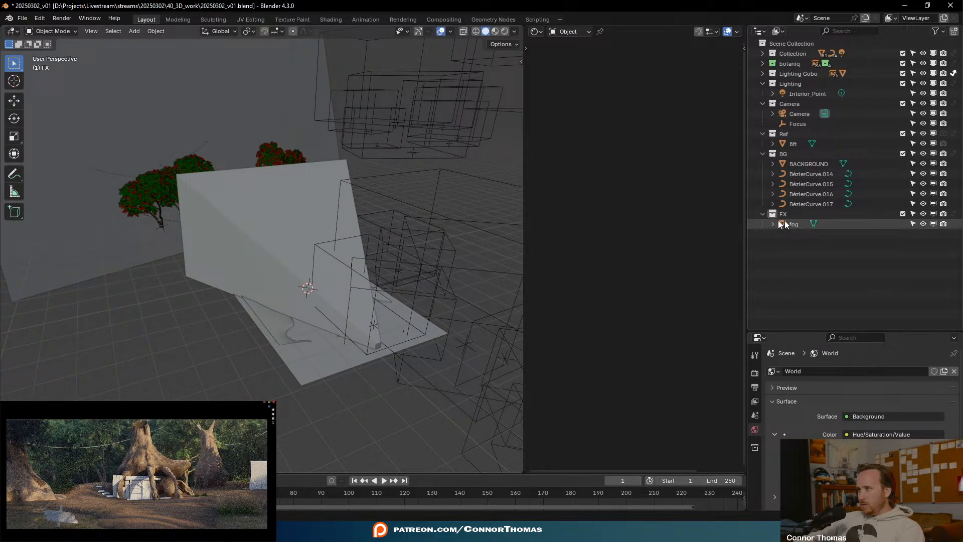
{"action": "middle_click_drag", "start_coordinate": [332, 280], "coordinate": [407, 322]}
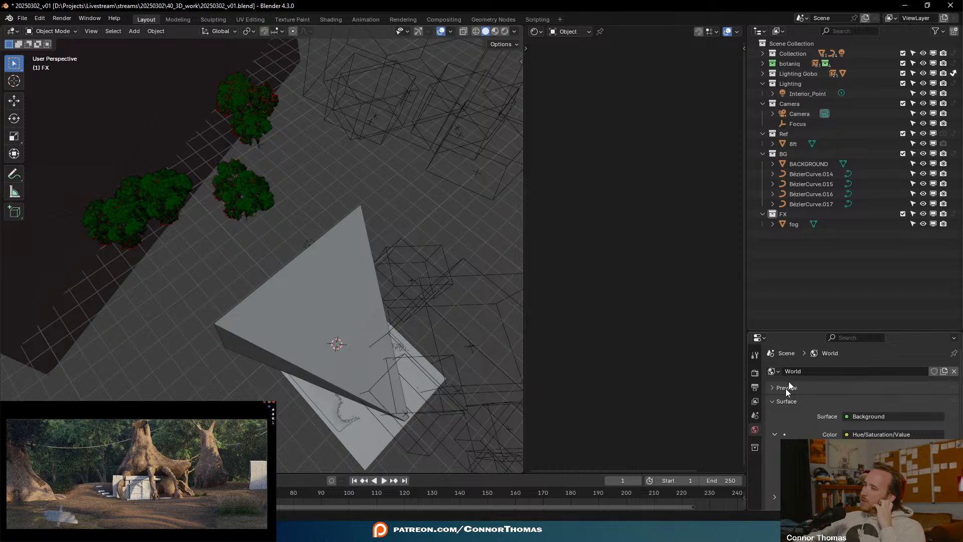
{"action": "left_click_drag", "start_coordinate": [799, 333], "coordinate": [848, 163]}
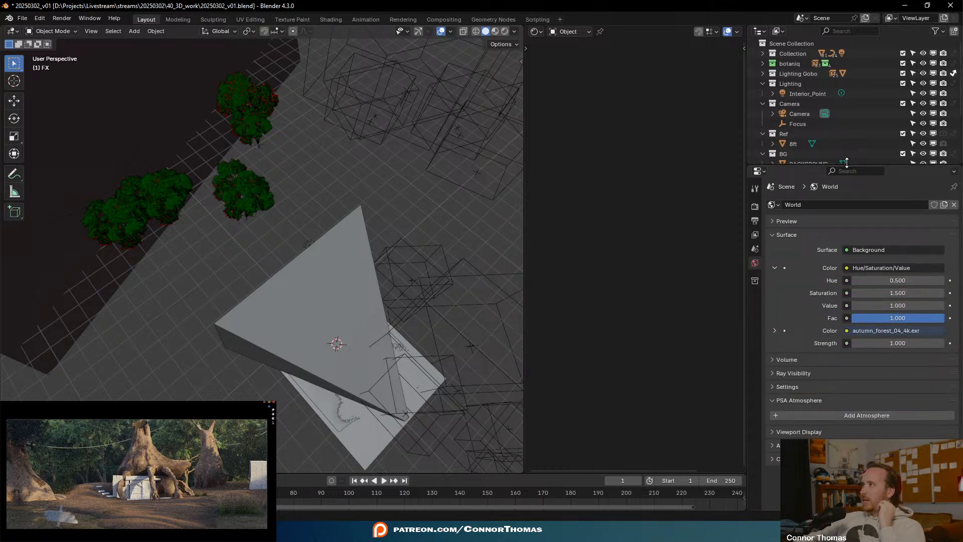
- Add a Sun light to the scene and move it outside the foliage boxes surrounding the set
{"action": "middle_click_drag", "start_coordinate": [501, 281], "coordinate": [357, 136]}
{"action": "left_click", "coordinate": [444, 107]}
{"action": "key", "text": "a"}
{"action": "key", "text": "alt+a"}
{"action": "middle_click_drag", "start_coordinate": [318, 244], "coordinate": [365, 298]}
{"action": "key", "text": "shift+a"}
{"action": "mouse_move", "coordinate": [365, 299]}
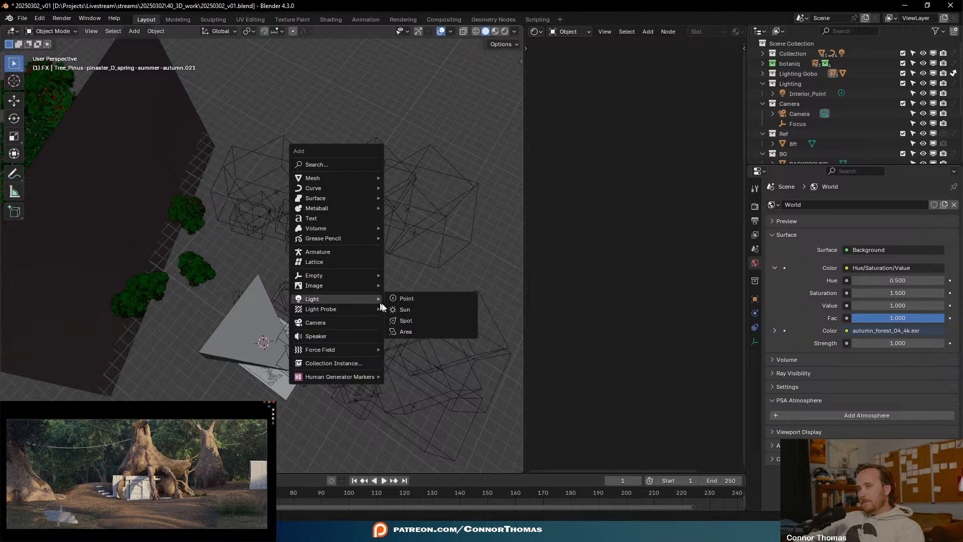
{"action": "left_click", "coordinate": [420, 310]}
{"action": "key", "text": "g"}
{"action": "left_click", "coordinate": [449, 245]}
- Tilt the Sun light by about 75 degrees from the side and turn it from above toward the set
{"action": "middle_click_drag", "start_coordinate": [448, 260], "coordinate": [385, 175]}
{"action": "key", "text": "r"}
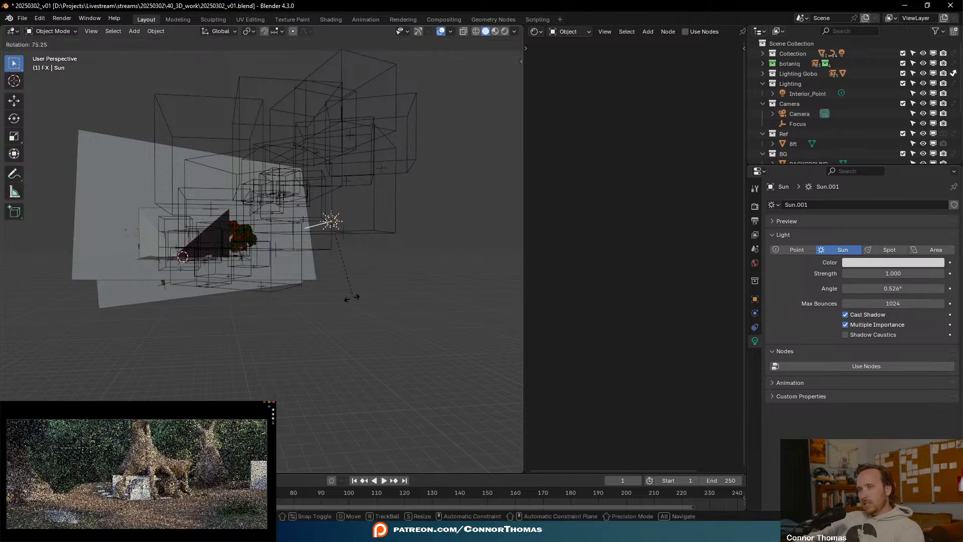
{"action": "middle_click_drag", "start_coordinate": [422, 189], "coordinate": [457, 242]}
{"action": "key", "text": "r"}
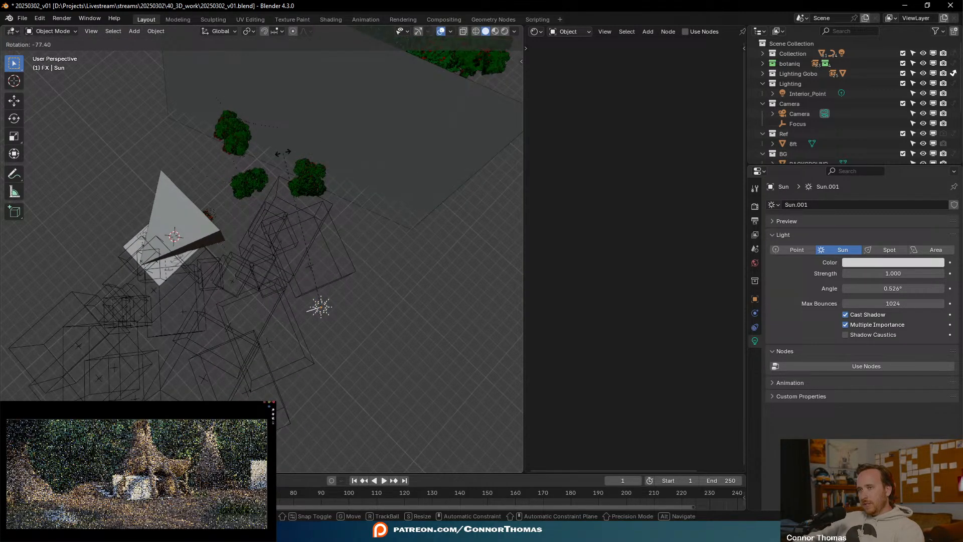
{"action": "left_click", "coordinate": [360, 189]}
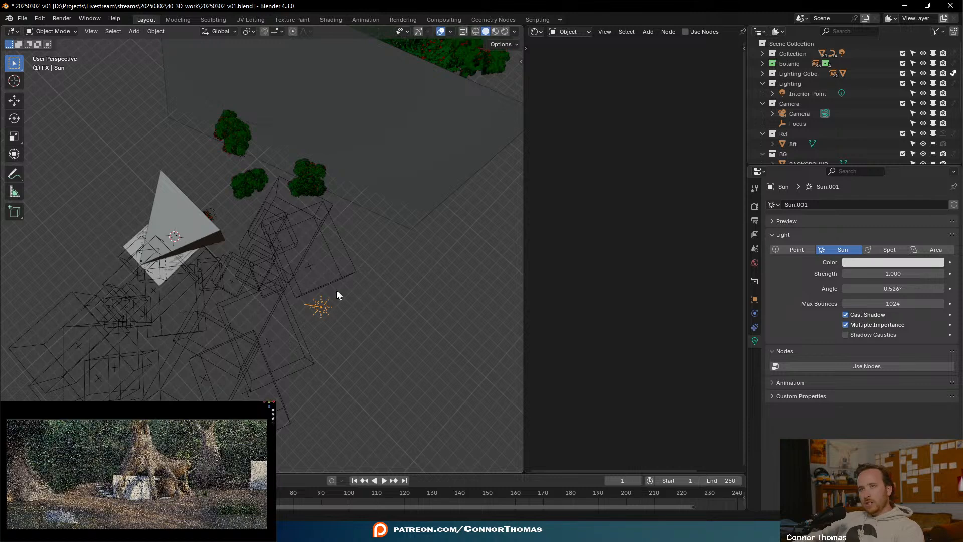
- Duplicate the scene's World data-block as a separate copy
{"action": "left_click", "coordinate": [754, 262]}
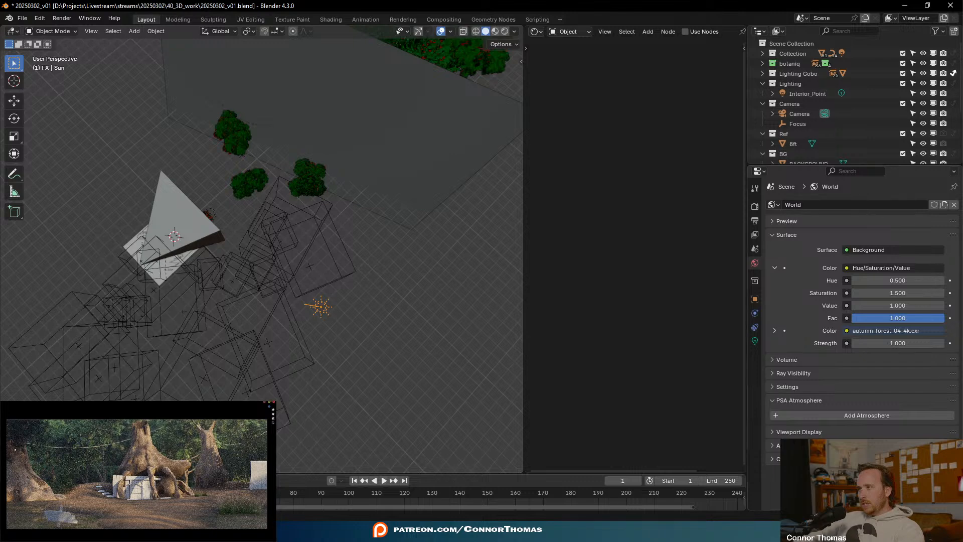
{"action": "left_click", "coordinate": [946, 204]}
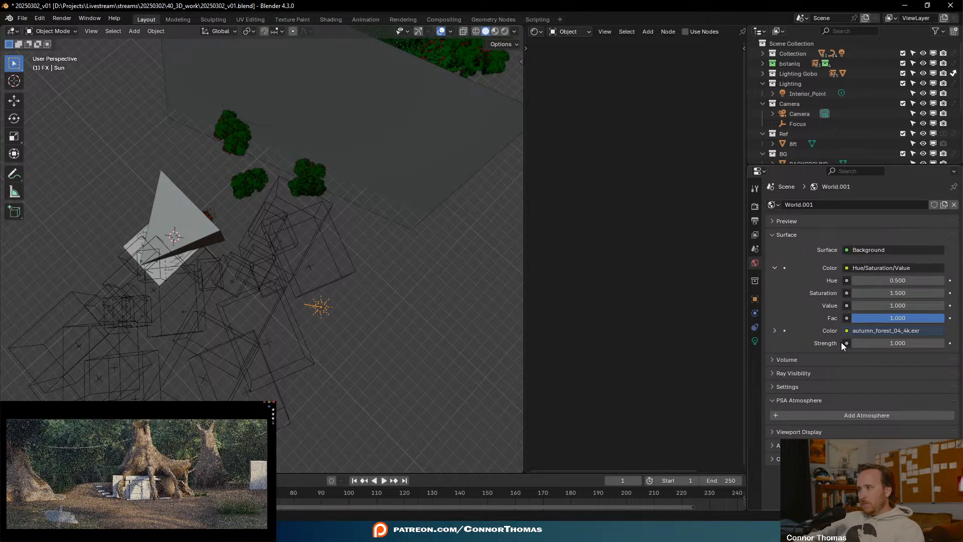
- Try to disconnect the copied world's Background surface and use an Add Shader in its place
{"action": "left_click", "coordinate": [870, 249]}
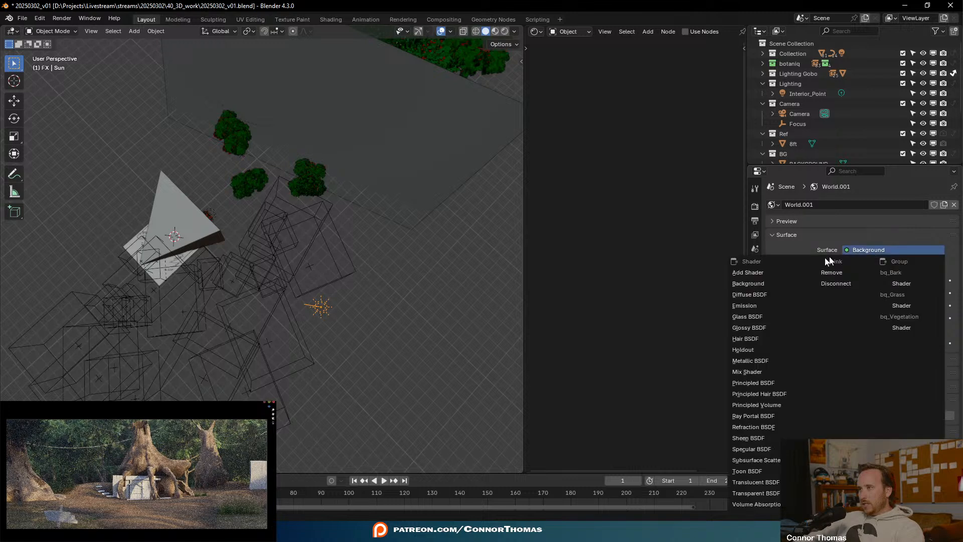
{"action": "left_click", "coordinate": [844, 283]}
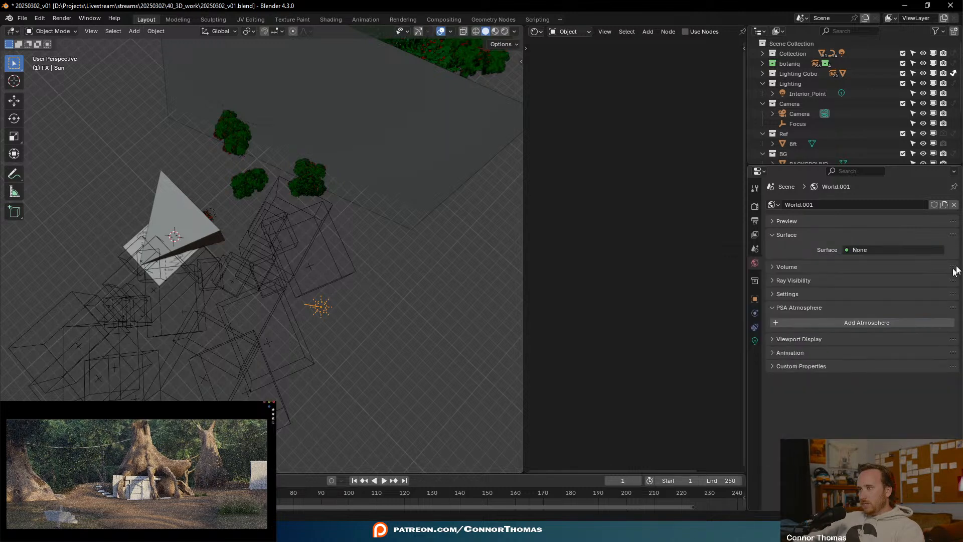
{"action": "left_click", "coordinate": [852, 250]}
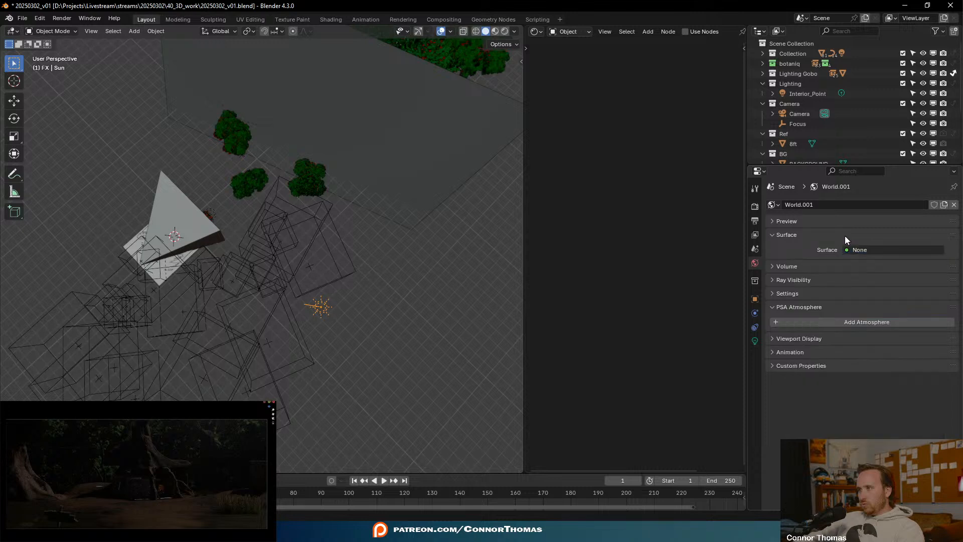
{"action": "left_click", "coordinate": [869, 250]}
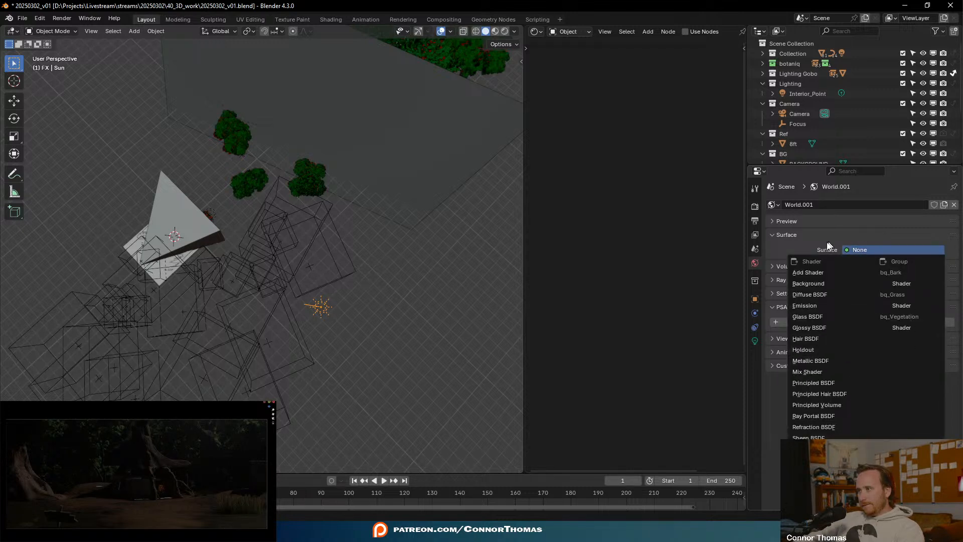
{"action": "left_click", "coordinate": [816, 272]}
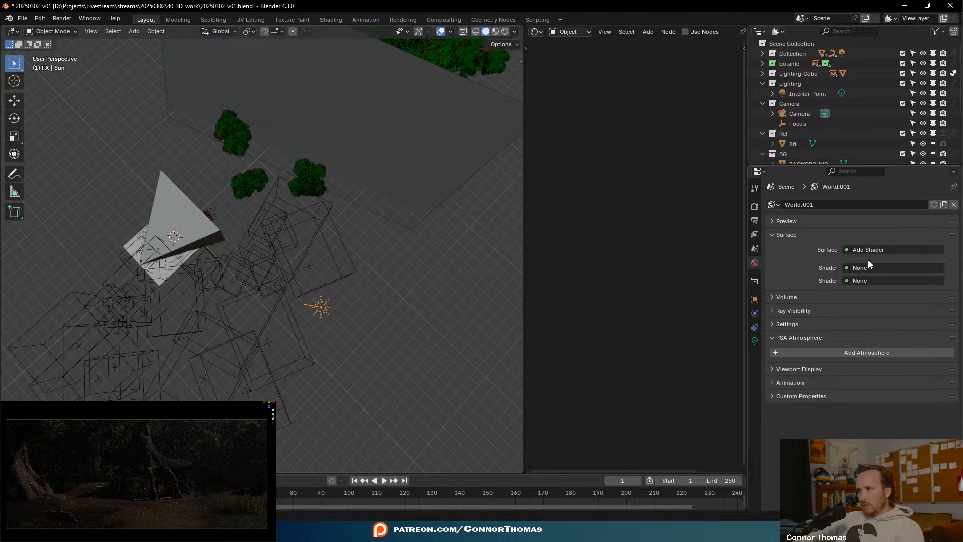
{"action": "key", "text": "ctrl+z"}
{"action": "left_click", "coordinate": [853, 248]}
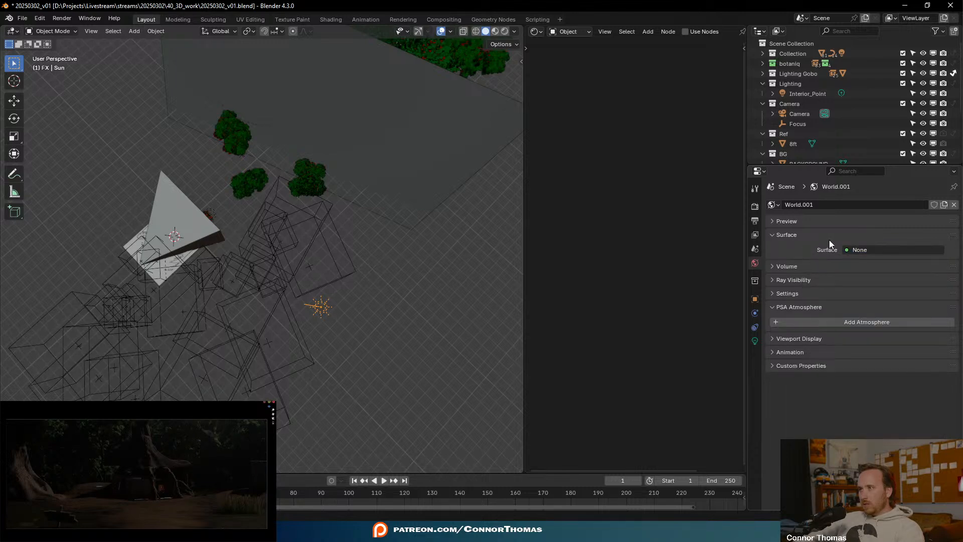
{"action": "key", "text": "ctrl+z"}
- Remove the Hue/Saturation/Value node from the copied world's Background color
{"action": "left_click", "coordinate": [871, 269]}
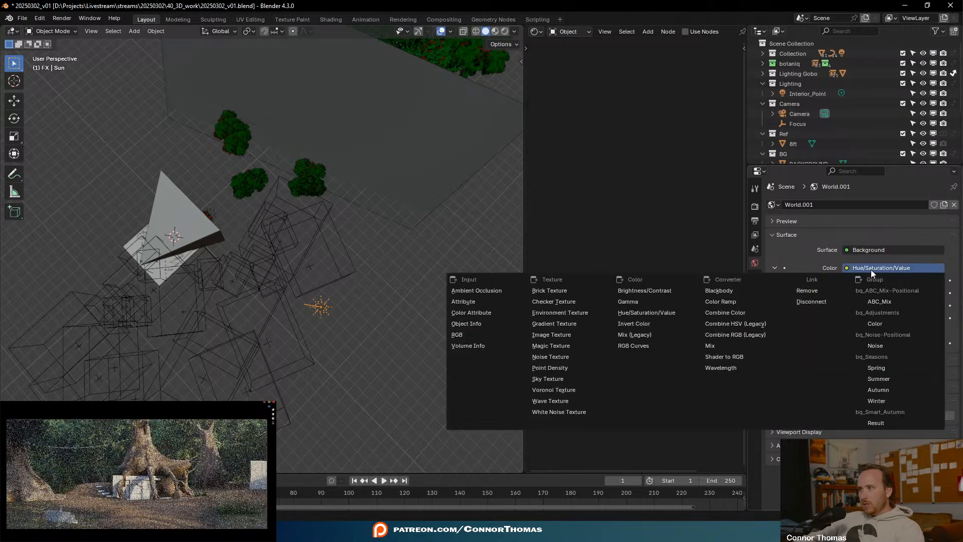
{"action": "left_click", "coordinate": [807, 291]}
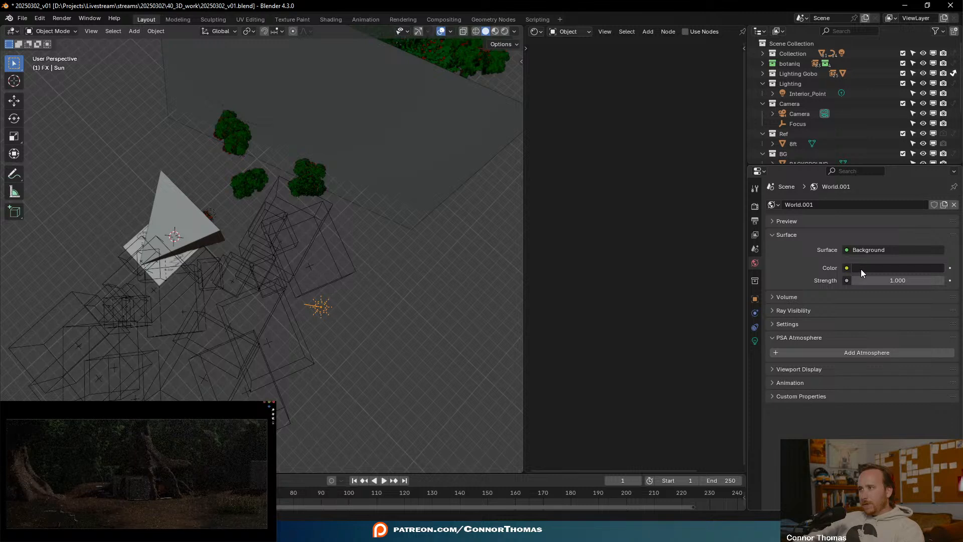
{"action": "left_click", "coordinate": [860, 268]}
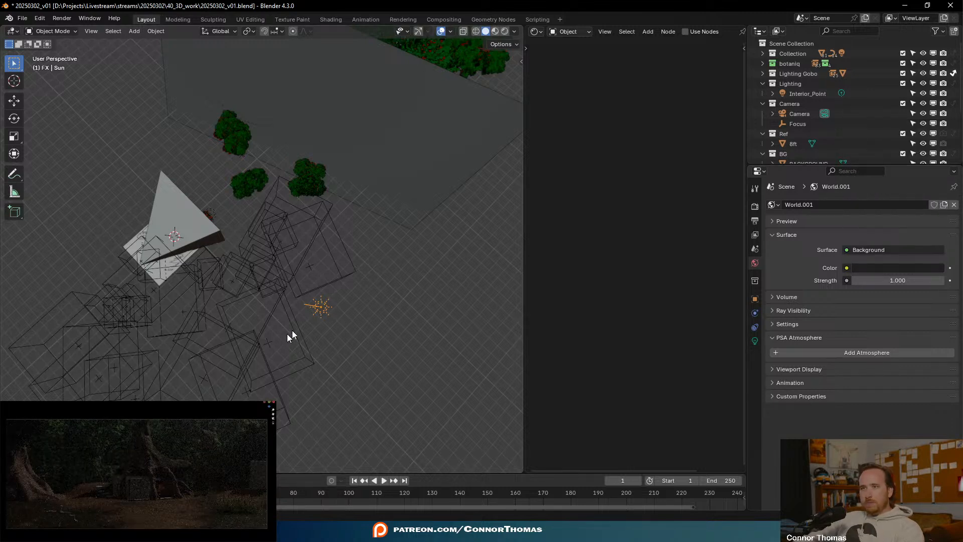
- Set the Sun light's strength to 10 and move it about 59 m, mostly along Y
{"action": "left_click", "coordinate": [754, 341]}
{"action": "left_click_drag", "start_coordinate": [893, 273], "coordinate": [920, 274]}
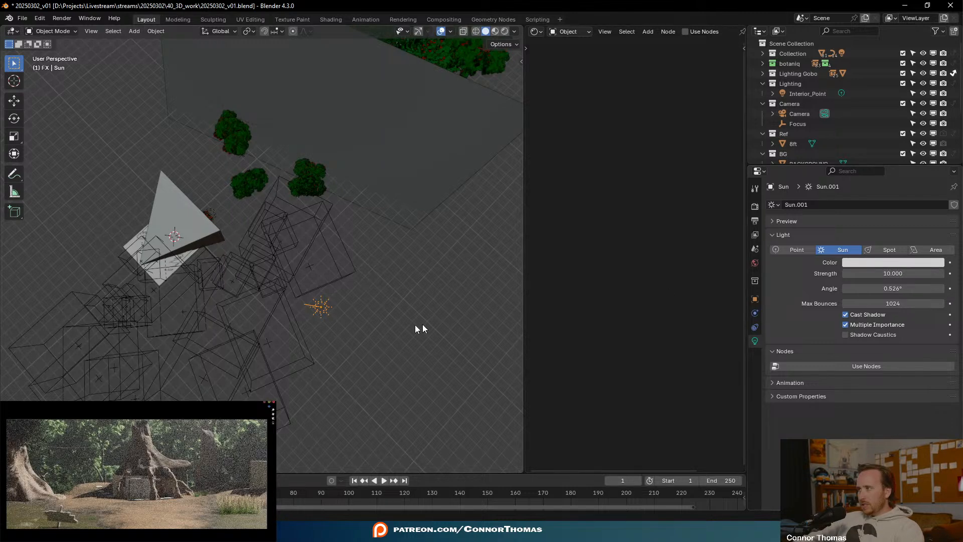
{"action": "key", "text": "g"}
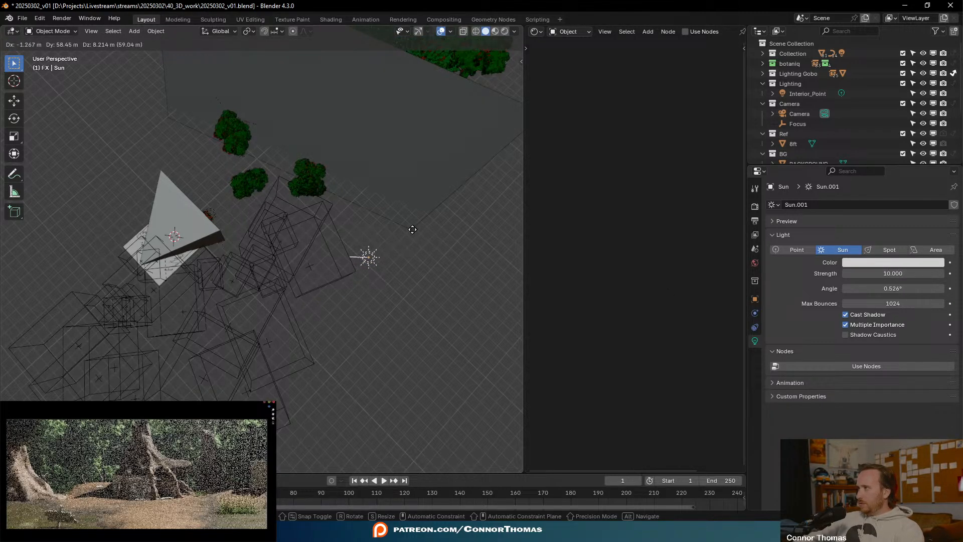
{"action": "left_click", "coordinate": [413, 229]}
- Trackball-rotate the Sun light by about 3 and 21 degrees to change the light direction across the trees
{"action": "middle_click_drag", "start_coordinate": [391, 296], "coordinate": [372, 270]}
{"action": "key", "text": "r"}
{"action": "key", "text": "r"}
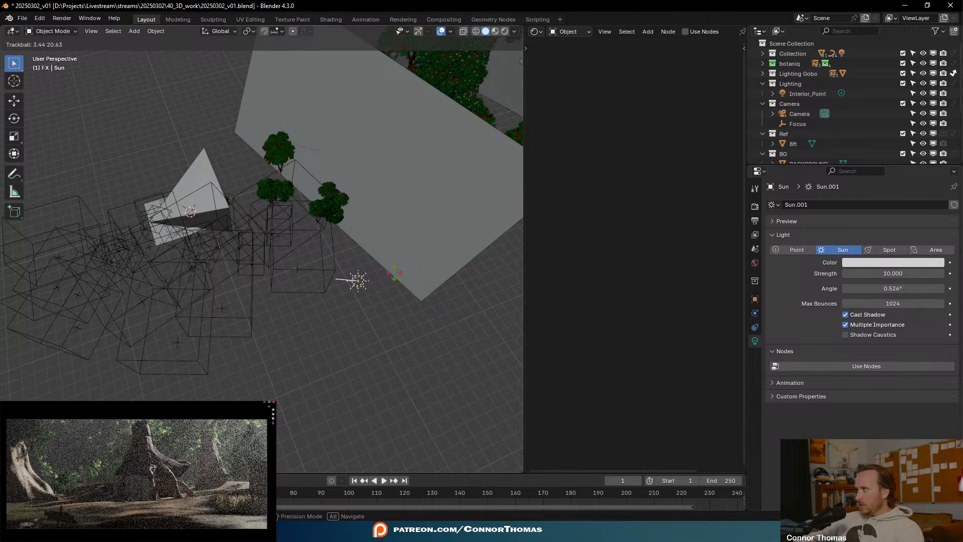
{"action": "left_click", "coordinate": [395, 272]}
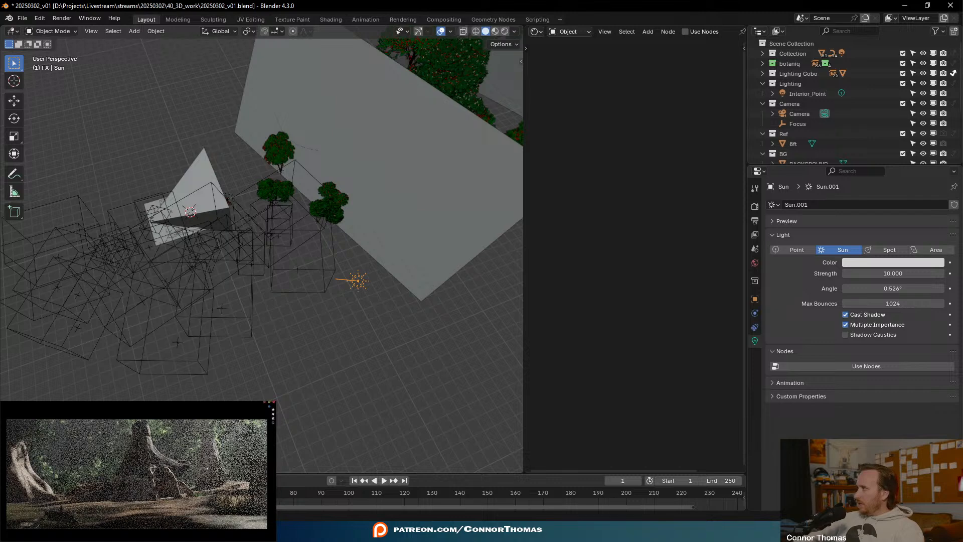
- Try deleting the large gobo plane standing behind the set
{"action": "middle_click_drag", "start_coordinate": [445, 318], "coordinate": [350, 311]}
{"action": "left_click", "coordinate": [353, 235]}
{"action": "key", "text": "x"}
{"action": "left_click", "coordinate": [351, 234]}
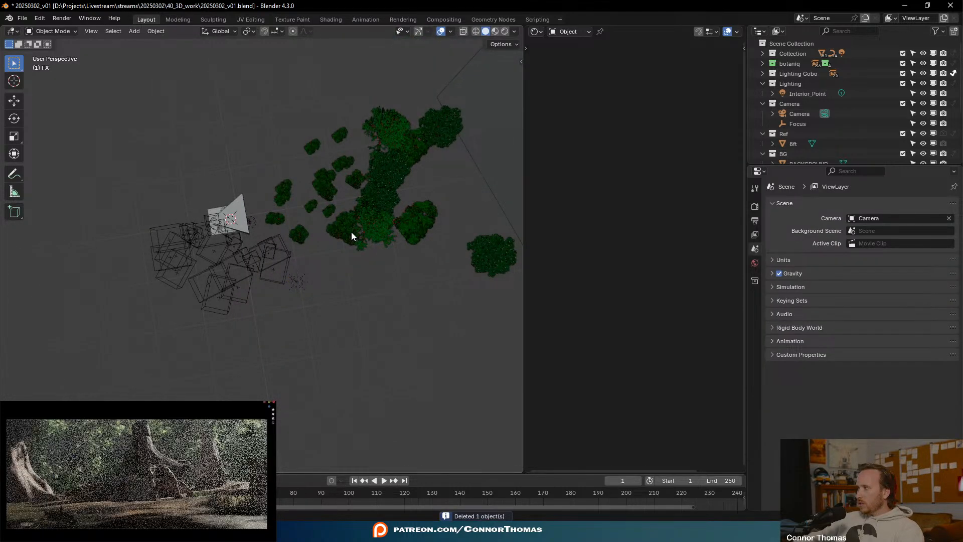
{"action": "key", "text": "ctrl+z"}
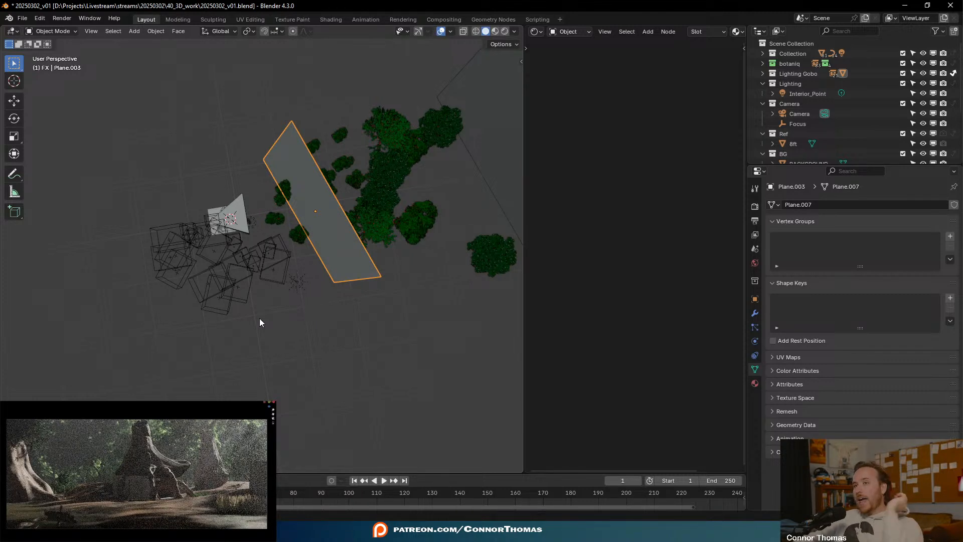
- Select the Sun light again and trackball-rotate it by about 14 and -19 degrees
{"action": "left_click", "coordinate": [300, 282]}
{"action": "middle_click_drag", "start_coordinate": [302, 323], "coordinate": [420, 390]}
{"action": "scroll", "coordinate": [311, 331], "scroll_direction": "up", "scroll_amount": 2}
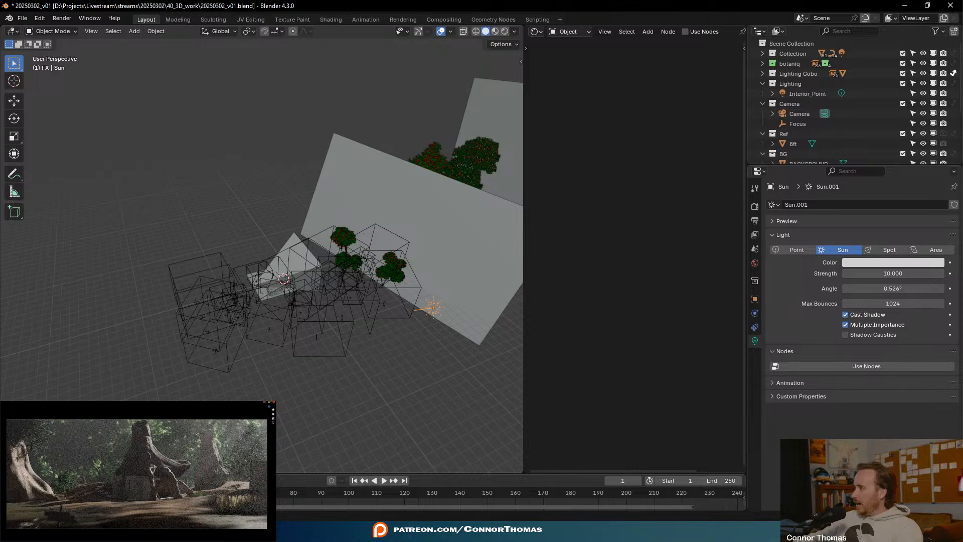
{"action": "middle_click_drag", "start_coordinate": [522, 346], "coordinate": [370, 241]}
{"action": "key", "text": "r"}
{"action": "key", "text": "r"}
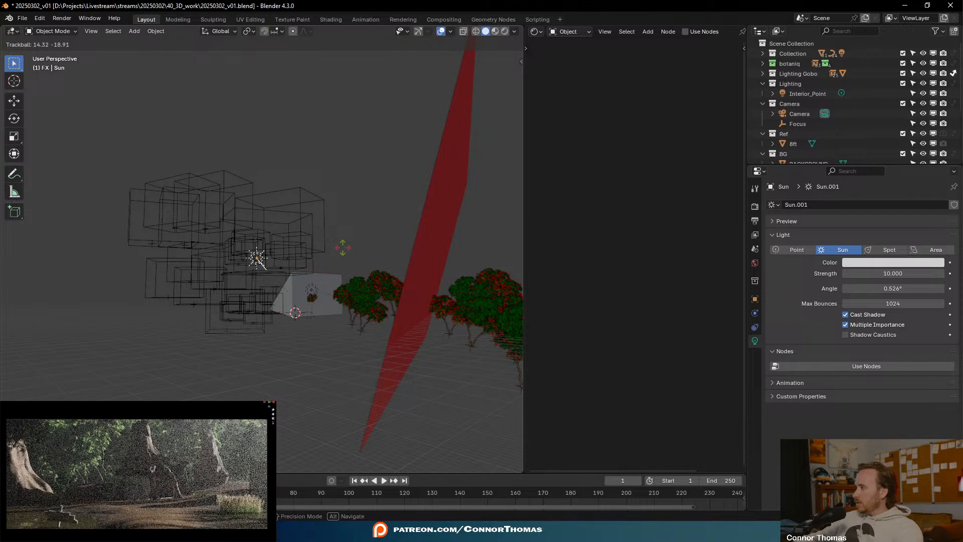
{"action": "left_click", "coordinate": [343, 247]}
- Trackball-rotate the Sun light by about -16 and 1 degrees to redirect the light on the scene
{"action": "middle_click_drag", "start_coordinate": [324, 244], "coordinate": [284, 276]}
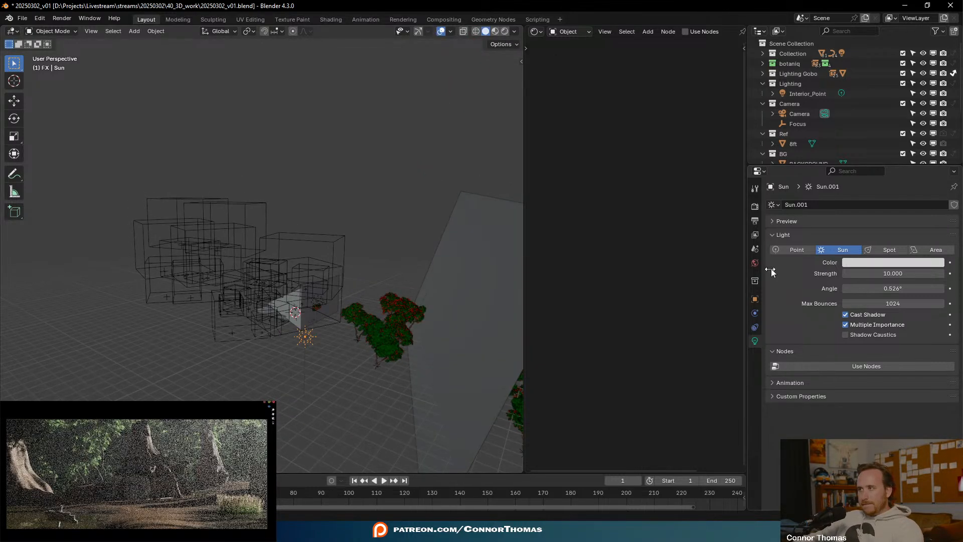
{"action": "mouse_move", "coordinate": [903, 289]}
{"action": "left_mouse_down"}
{"action": "mouse_move", "coordinate": [922, 290]}
{"action": "mouse_move", "coordinate": [903, 289]}
{"action": "left_mouse_up"}
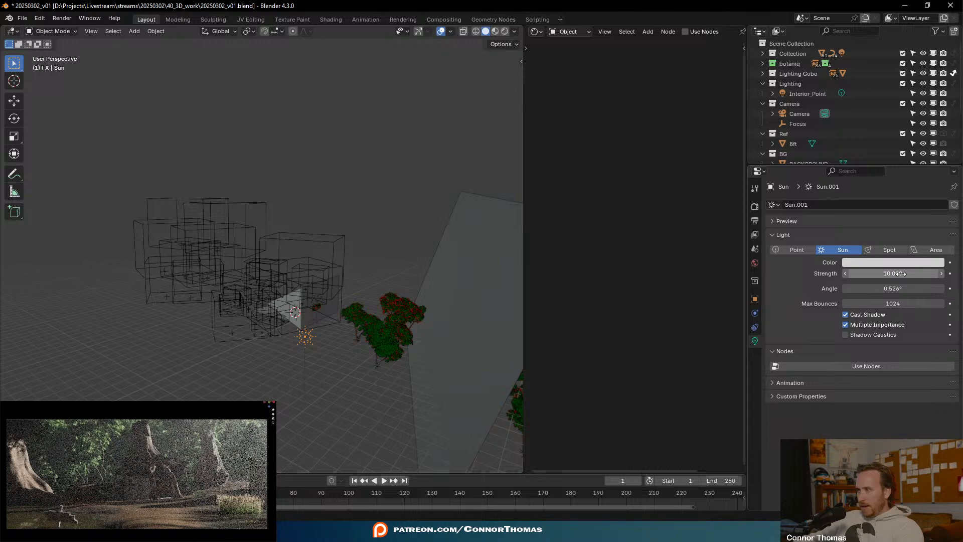
{"action": "middle_click_drag", "start_coordinate": [402, 341], "coordinate": [441, 396]}
{"action": "key", "text": "r"}
{"action": "key", "text": "r"}
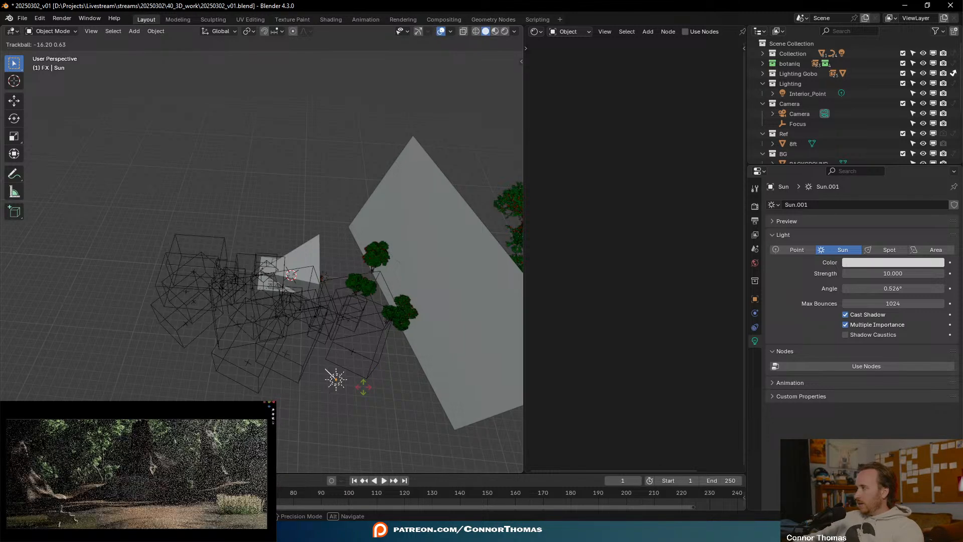
{"action": "left_click", "coordinate": [363, 386]}
- Trackball-rotate the Sun light by about 3 and -19 degrees from a low view of the set
{"action": "middle_click_drag", "start_coordinate": [383, 387], "coordinate": [389, 324]}
{"action": "scroll", "coordinate": [420, 335], "scroll_direction": "up", "scroll_amount": 3}
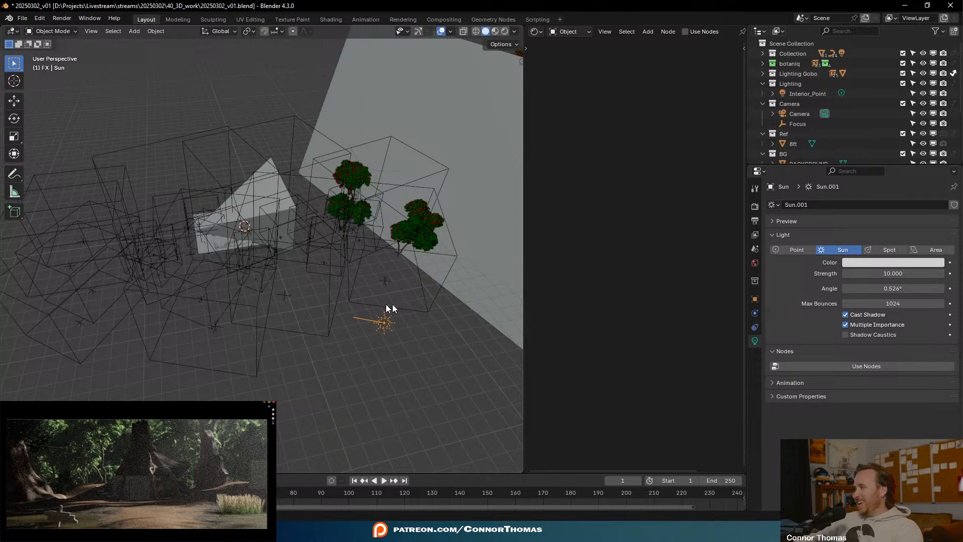
{"action": "middle_click_drag", "start_coordinate": [353, 307], "coordinate": [275, 278]}
{"action": "key", "text": "r"}
{"action": "key", "text": "r"}
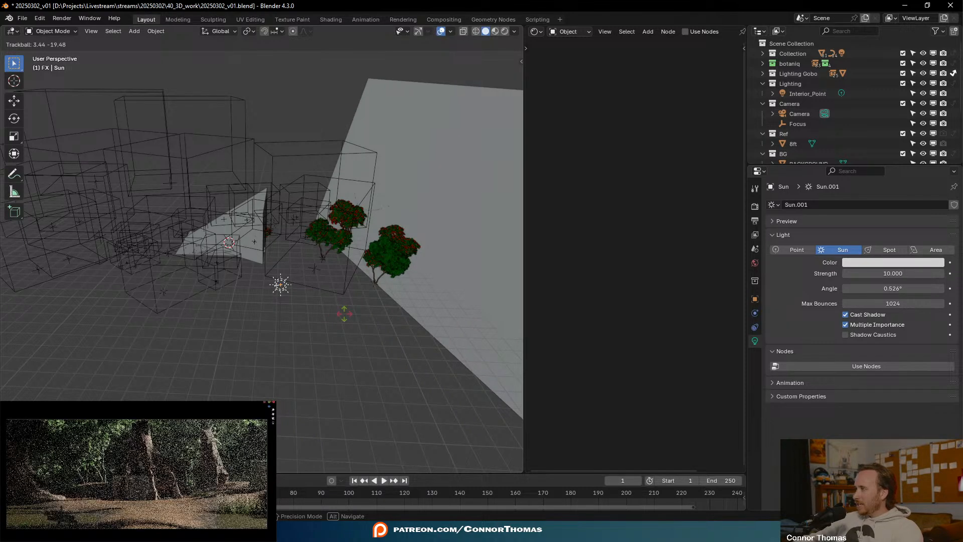
{"action": "left_click", "coordinate": [344, 314]}
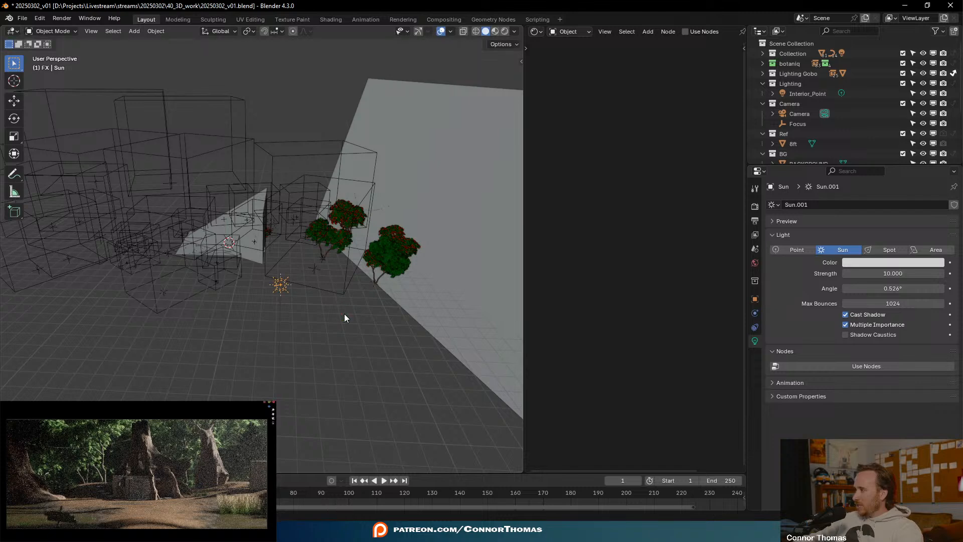
- Adjust the Sun light's angle by about 7 and 5 degrees with a trackball rotation and turn it around the Z axis
{"action": "key", "text": "r"}
{"action": "key", "text": "r"}
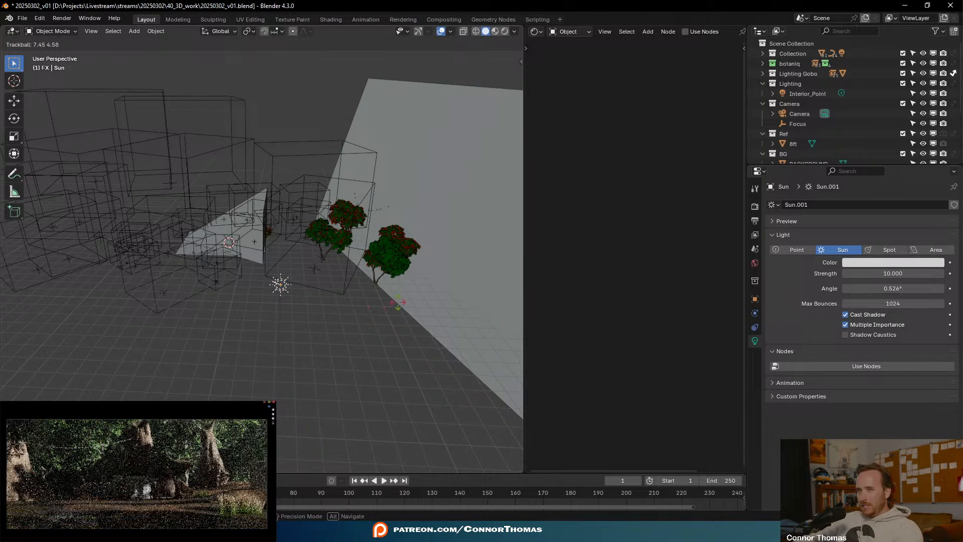
{"action": "left_click", "coordinate": [396, 302]}
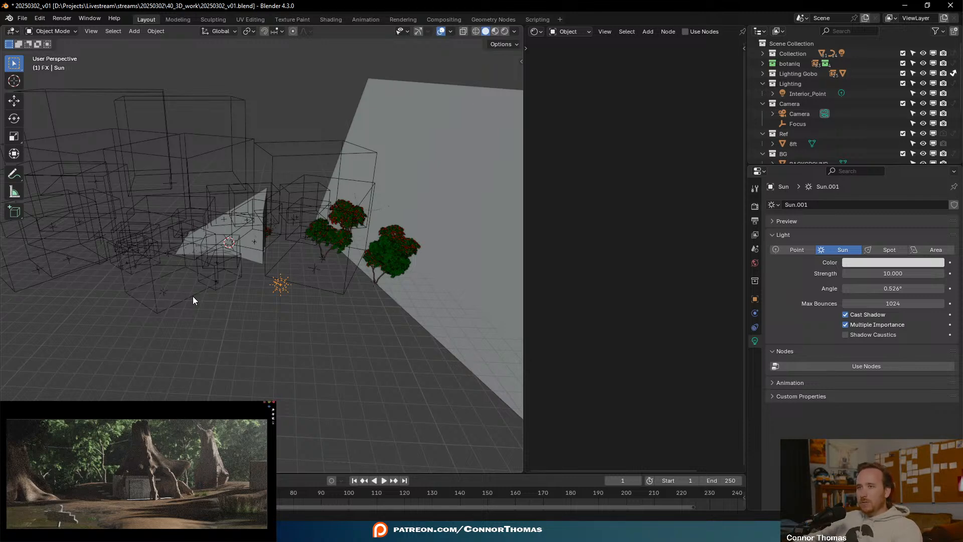
{"action": "key", "text": "r"}
{"action": "key", "text": "z"}
{"action": "left_click", "coordinate": [85, 376]}
- Trackball-rotate the Sun light by about -40 and 195 degrees to swing its direction around the set
{"action": "middle_click_drag", "start_coordinate": [223, 337], "coordinate": [287, 333]}
{"action": "key", "text": "r"}
{"action": "key", "text": "r"}
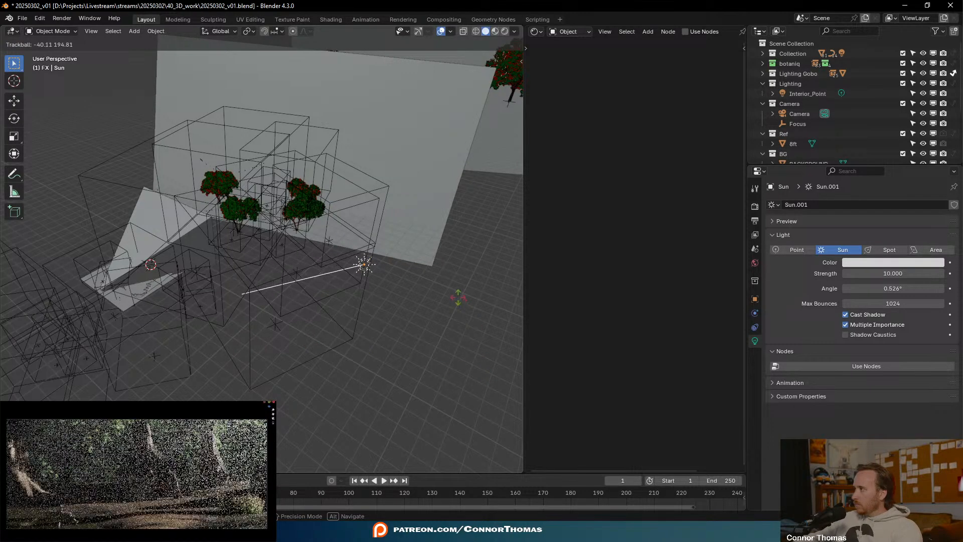
{"action": "left_click", "coordinate": [459, 288]}
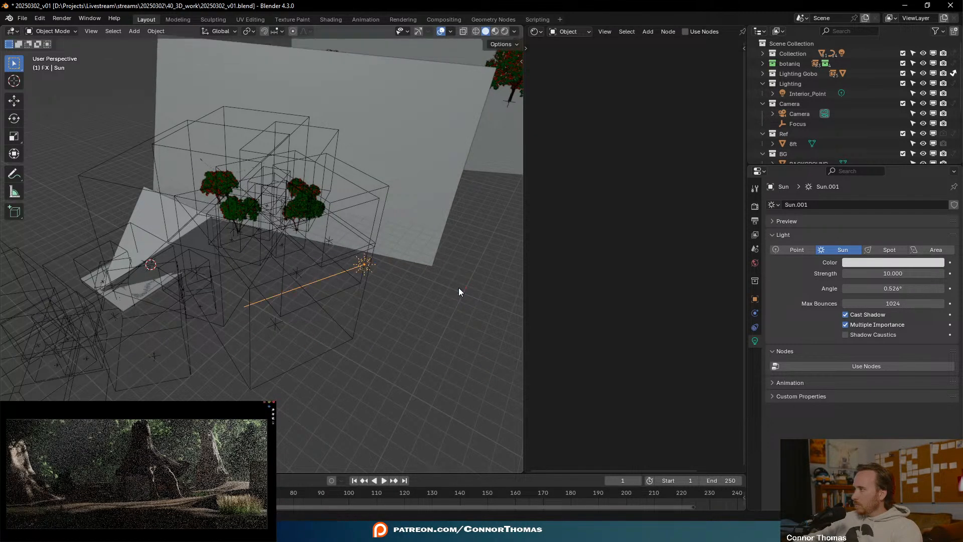
- Trackball-rotate the Sun light by about -1 and -23 degrees from a low side view of the set
{"action": "middle_click_drag", "start_coordinate": [445, 307], "coordinate": [254, 243]}
{"action": "key", "text": "r"}
{"action": "key", "text": "r"}
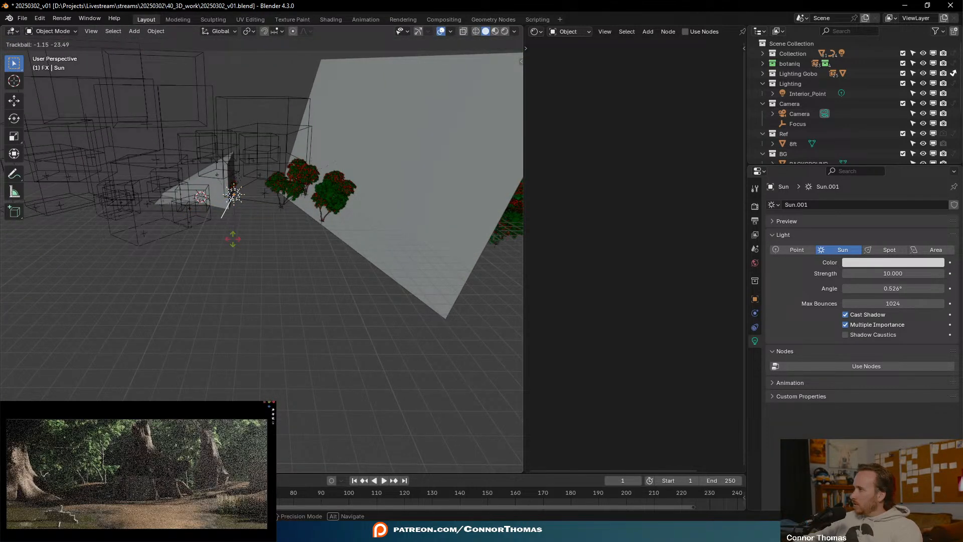
{"action": "left_click", "coordinate": [232, 238]}
- Trackball-rotate the Sun light by about -5 and -19 degrees from a raised view
{"action": "mouse_move", "coordinate": [233, 239]}
{"action": "middle_mouse_down"}
{"action": "mouse_move", "coordinate": [206, 267]}
{"action": "mouse_move", "coordinate": [227, 235]}
{"action": "mouse_move", "coordinate": [248, 266]}
{"action": "mouse_move", "coordinate": [211, 222]}
{"action": "mouse_move", "coordinate": [241, 250]}
{"action": "middle_mouse_up"}
{"action": "key", "text": "r"}
{"action": "key", "text": "r"}
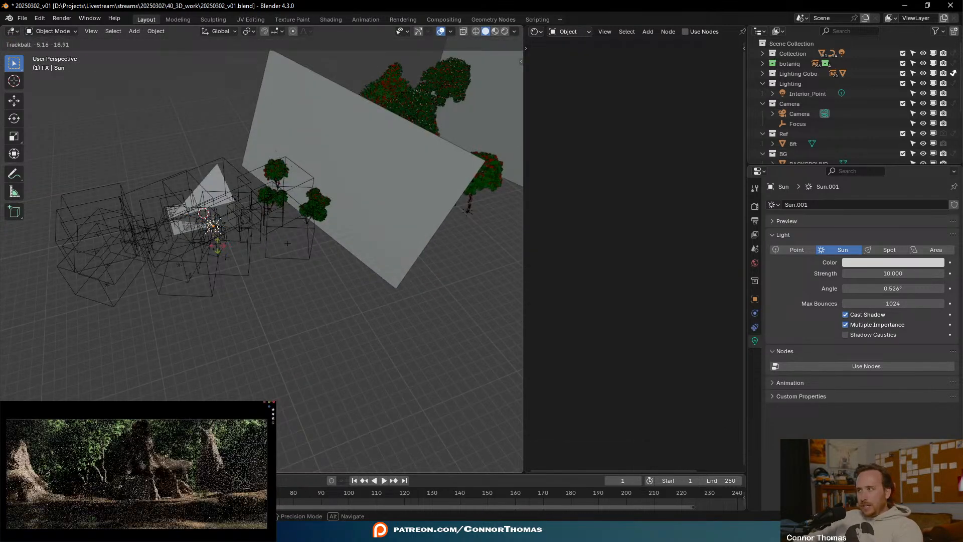
{"action": "left_click", "coordinate": [219, 247]}
- Move the Sun light up and outward from the tree set and trackball-rotate it by about -14 and -10 degrees
{"action": "middle_click_drag", "start_coordinate": [221, 248], "coordinate": [321, 215]}
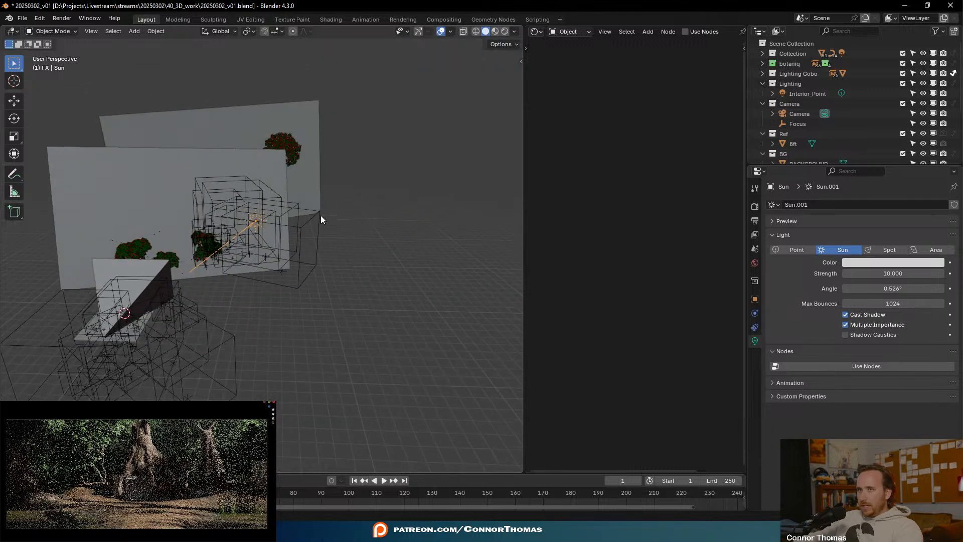
{"action": "key", "text": "g"}
{"action": "left_click", "coordinate": [409, 167]}
{"action": "key", "text": "r"}
{"action": "key", "text": "r"}
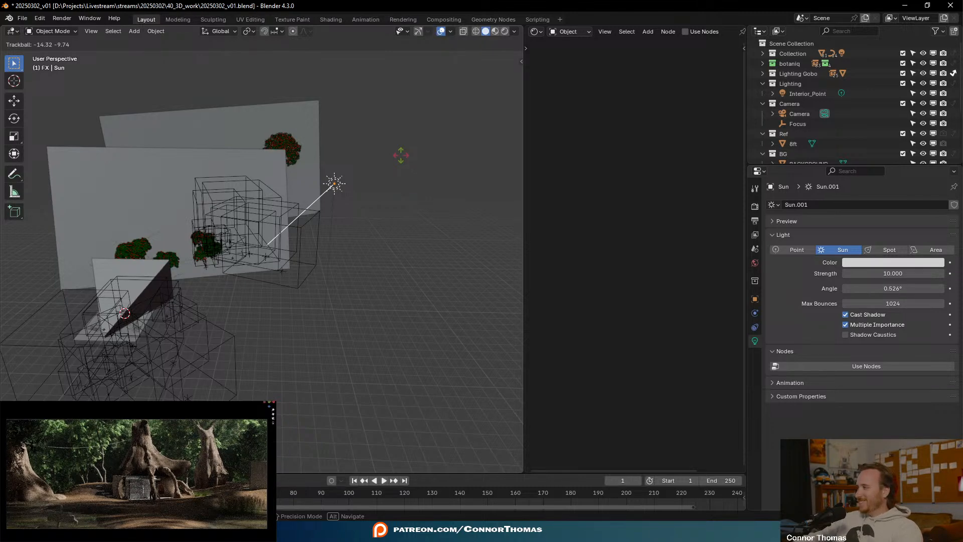
{"action": "left_click", "coordinate": [404, 152]}
- Trackball-rotate the Sun light by about -8 and 4 degrees from a view above the set
{"action": "middle_click_drag", "start_coordinate": [351, 239], "coordinate": [294, 249]}
{"action": "middle_click_drag", "start_coordinate": [346, 221], "coordinate": [344, 249]}
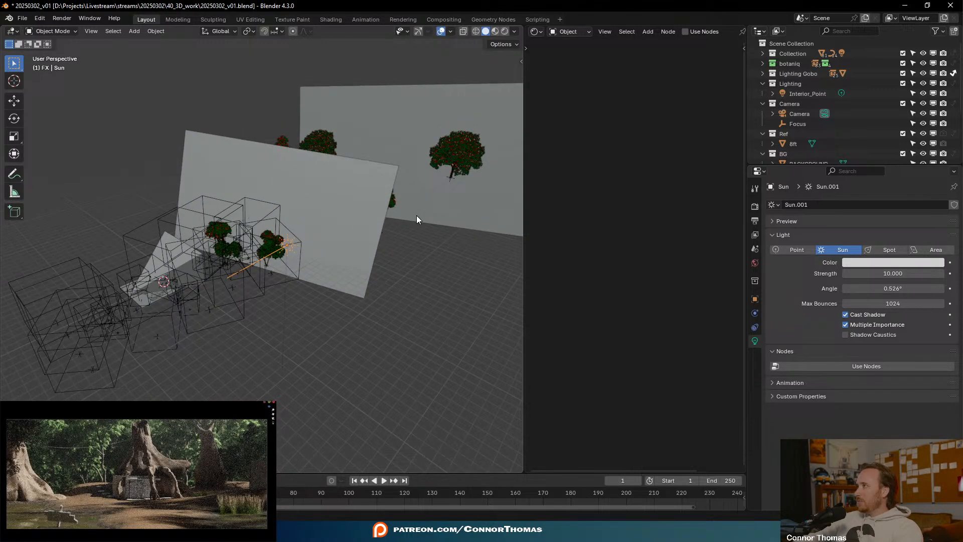
{"action": "middle_click_drag", "start_coordinate": [416, 216], "coordinate": [316, 272]}
{"action": "key", "text": "r"}
{"action": "key", "text": "r"}
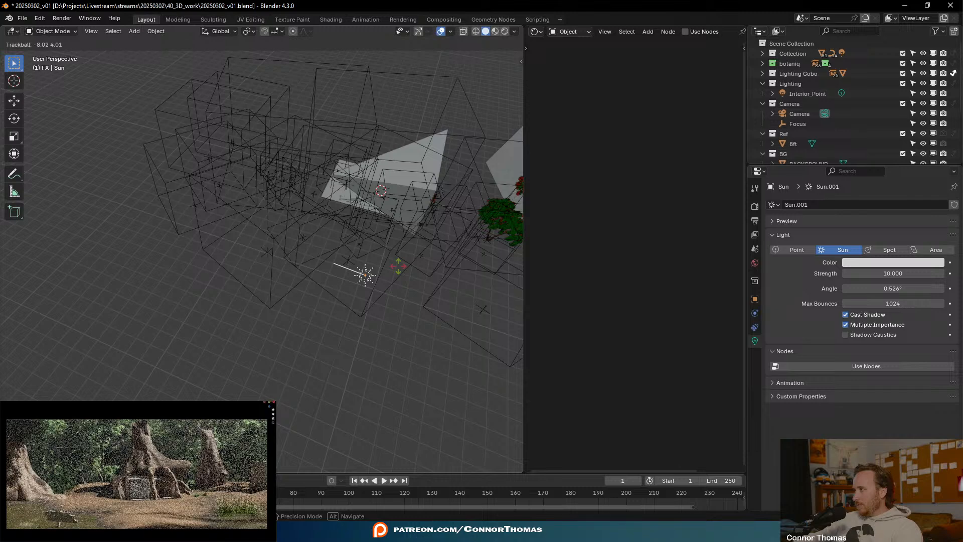
{"action": "left_click", "coordinate": [405, 260]}
- Set the Sun light's Angle to 0° and trackball-rotate the light by about 3 and -11 degrees
{"action": "mouse_move", "coordinate": [360, 290]}
{"action": "middle_mouse_down"}
{"action": "mouse_move", "coordinate": [314, 383]}
{"action": "mouse_move", "coordinate": [291, 312]}
{"action": "mouse_move", "coordinate": [355, 301]}
{"action": "middle_mouse_up"}
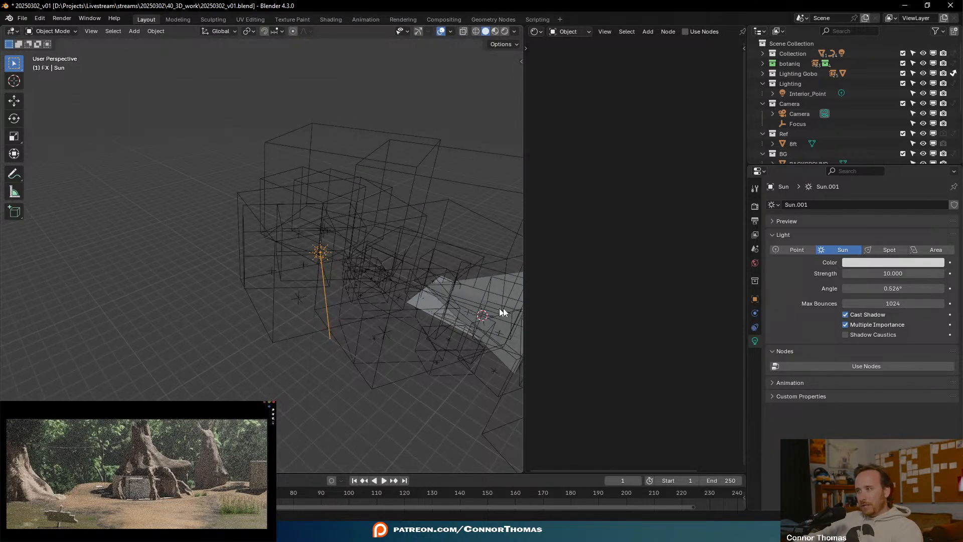
{"action": "left_click_drag", "start_coordinate": [892, 288], "coordinate": [860, 277]}
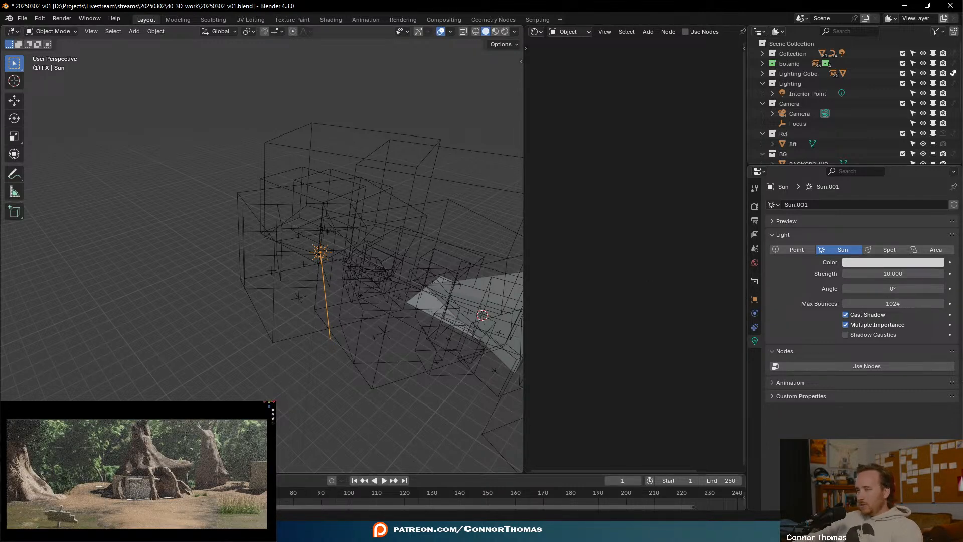
{"action": "key", "text": "r"}
{"action": "key", "text": "r"}
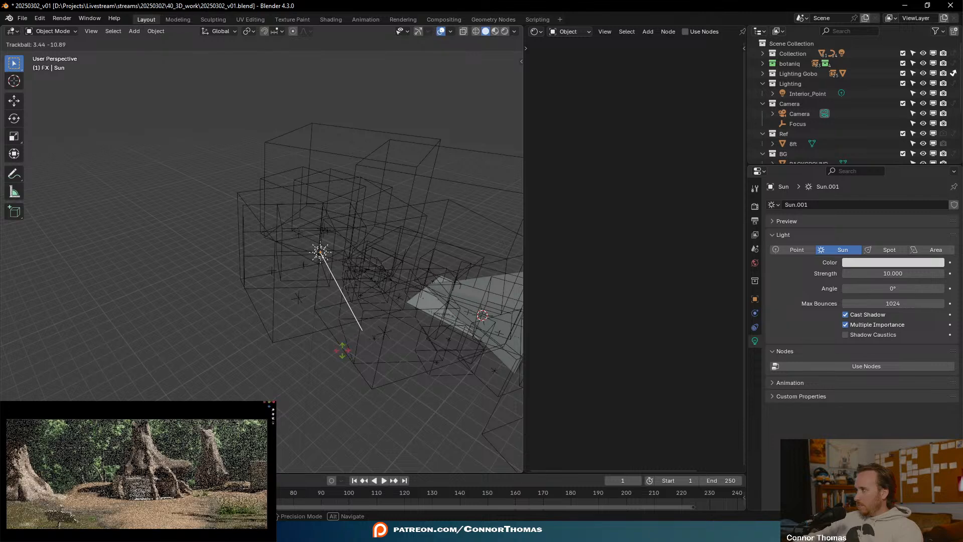
{"action": "left_click", "coordinate": [342, 350]}
- Try different Sun light strengths and settle on 4.96
{"action": "left_click", "coordinate": [892, 274]}
{"action": "left_click_drag", "start_coordinate": [893, 274], "coordinate": [875, 274]}
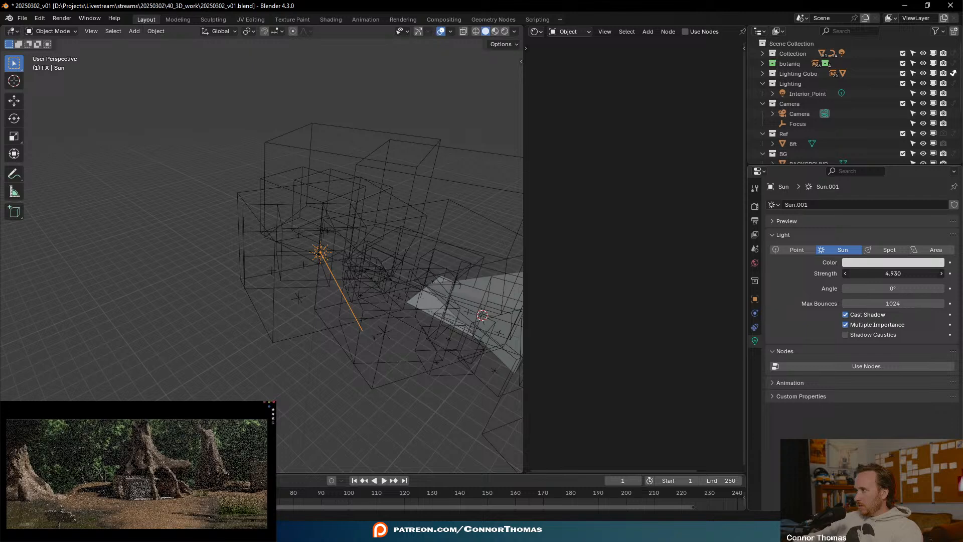
{"action": "left_click_drag", "start_coordinate": [875, 274], "coordinate": [902, 273]}
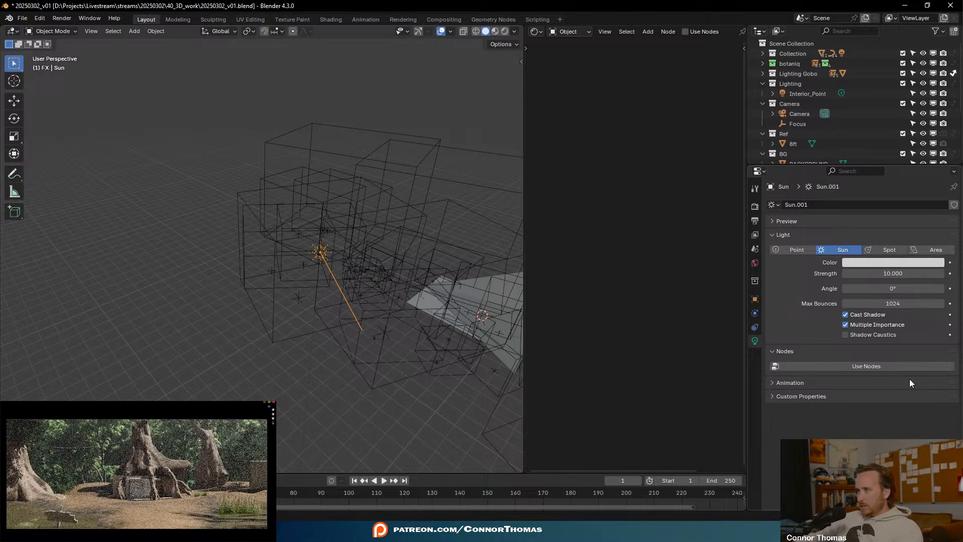
{"action": "key", "text": "ctrl+shift+z"}
{"action": "left_click_drag", "start_coordinate": [892, 274], "coordinate": [892, 274]}
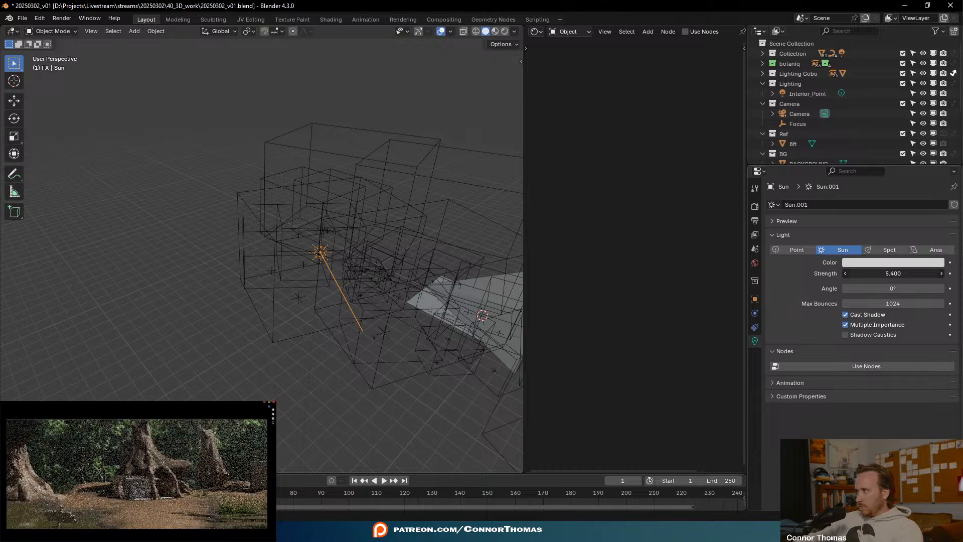
{"action": "left_click_drag", "start_coordinate": [892, 273], "coordinate": [904, 271]}
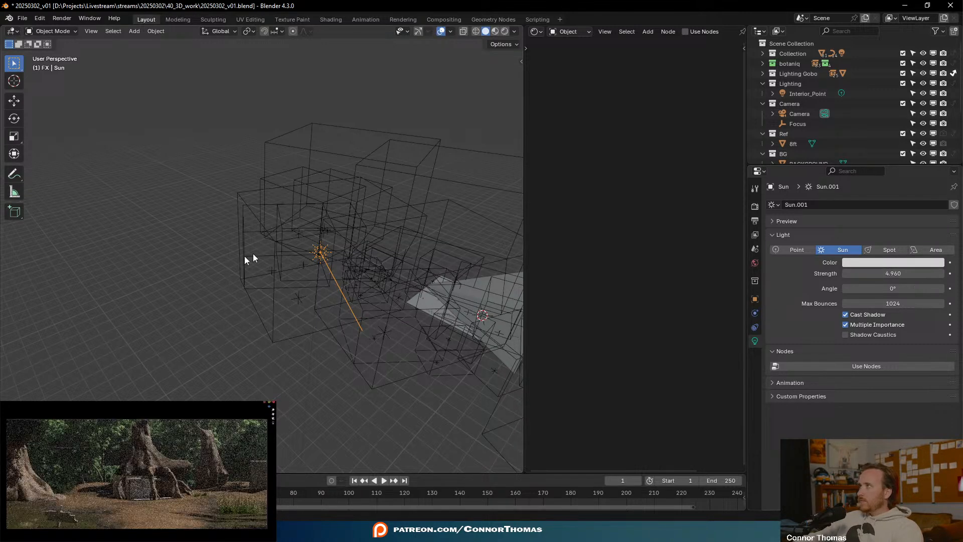
- Trackball-rotate the Sun light by about 9 and -2 degrees
{"action": "middle_click_drag", "start_coordinate": [255, 251], "coordinate": [417, 291]}
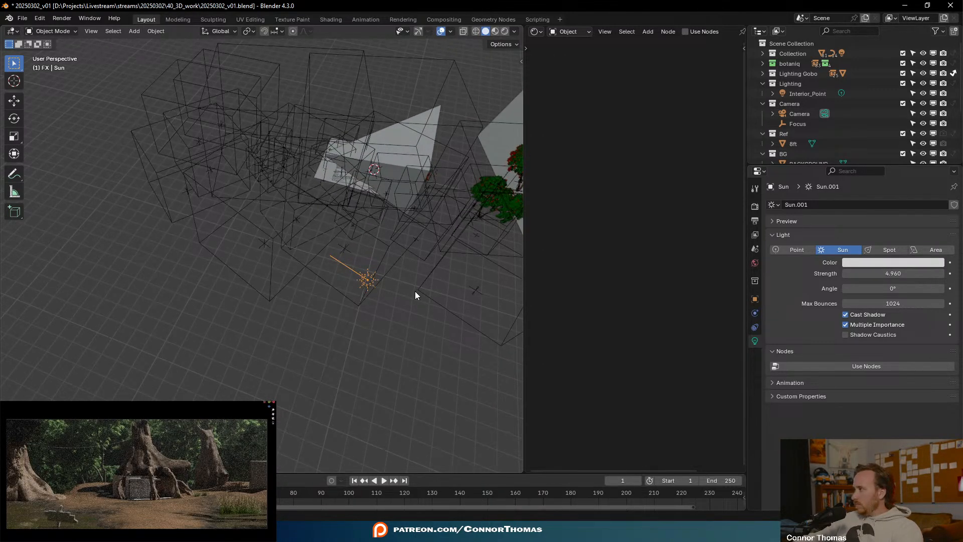
{"action": "key", "text": "r"}
{"action": "key", "text": "r"}
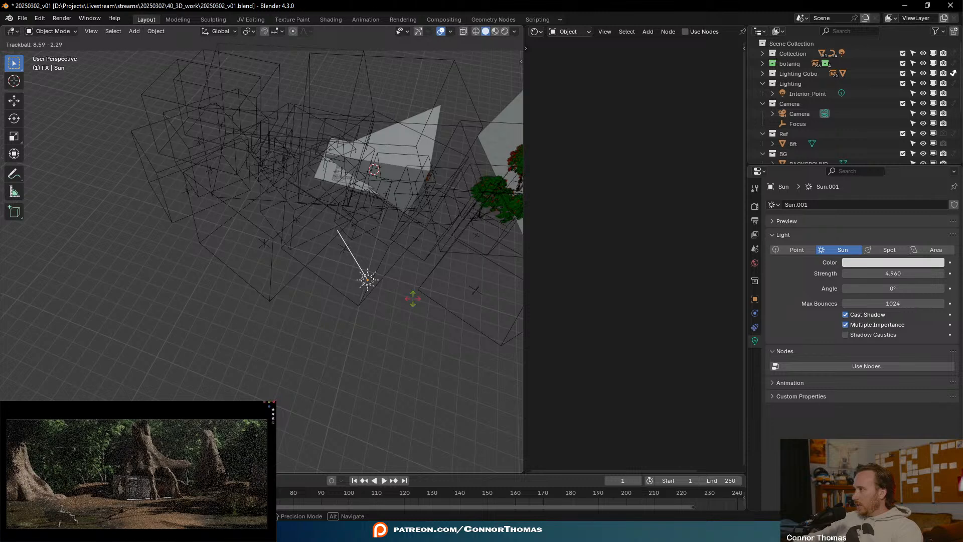
{"action": "left_click", "coordinate": [413, 299]}
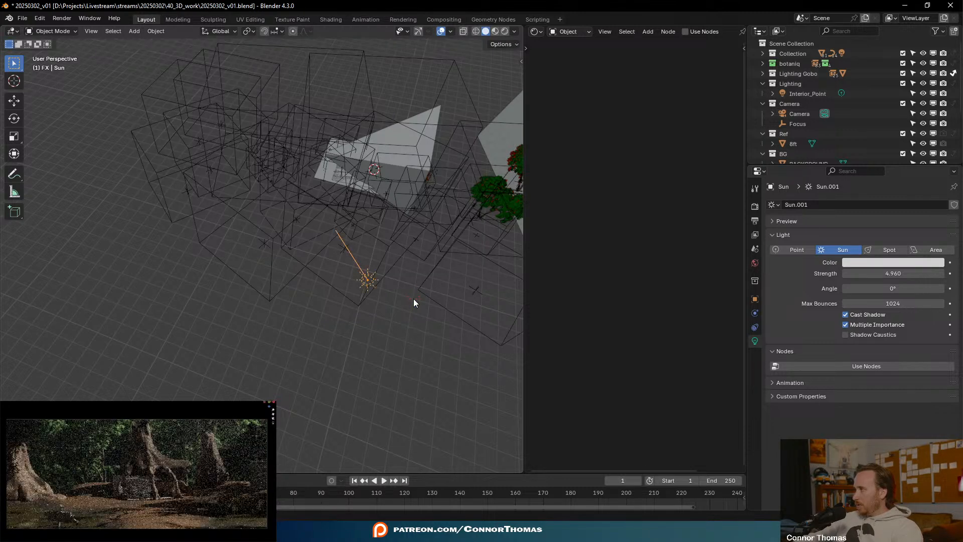
- Lower the Sun light's strength to 4.28 and trackball-rotate it by about 3 and -13 degrees
{"action": "middle_click_drag", "start_coordinate": [426, 290], "coordinate": [370, 254]}
{"action": "left_click_drag", "start_coordinate": [881, 273], "coordinate": [847, 274]}
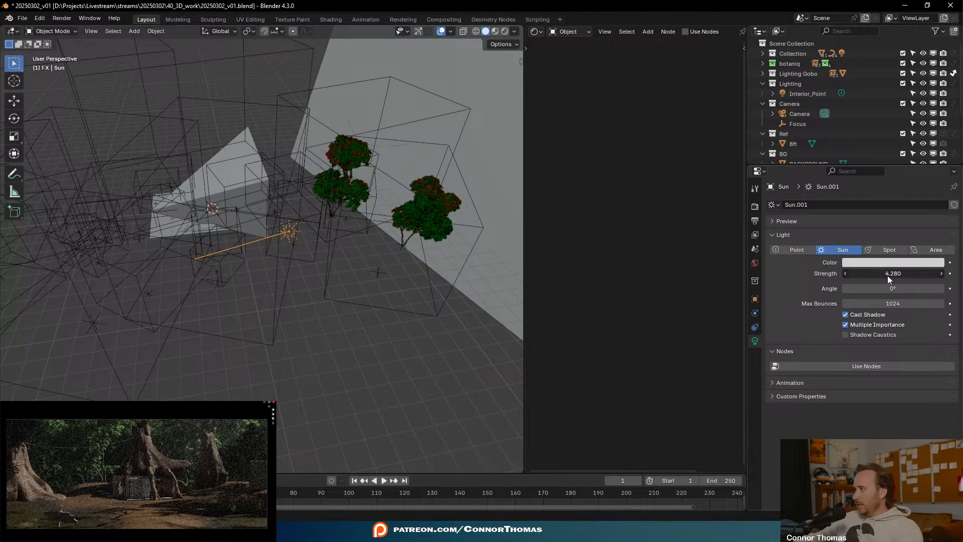
{"action": "key", "text": "r"}
{"action": "key", "text": "r"}
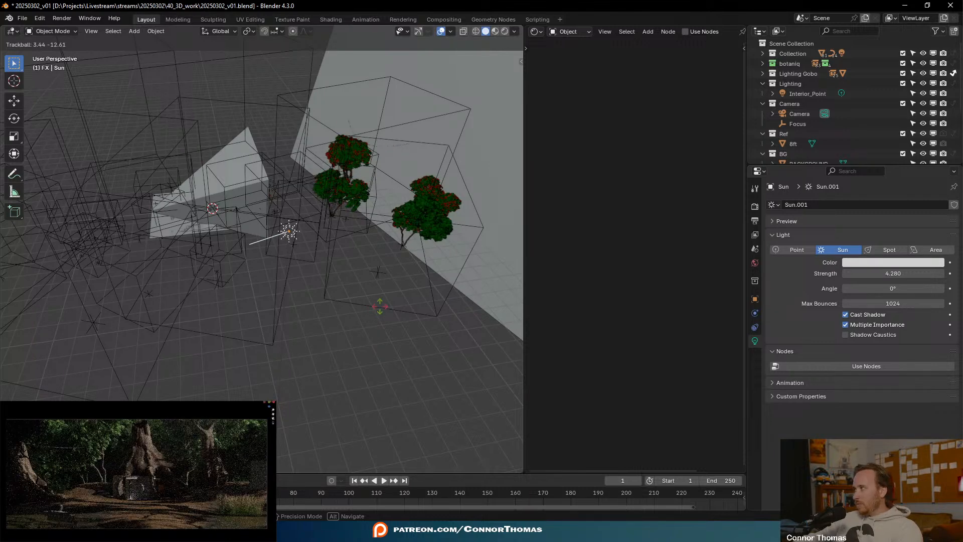
{"action": "left_click", "coordinate": [404, 303]}
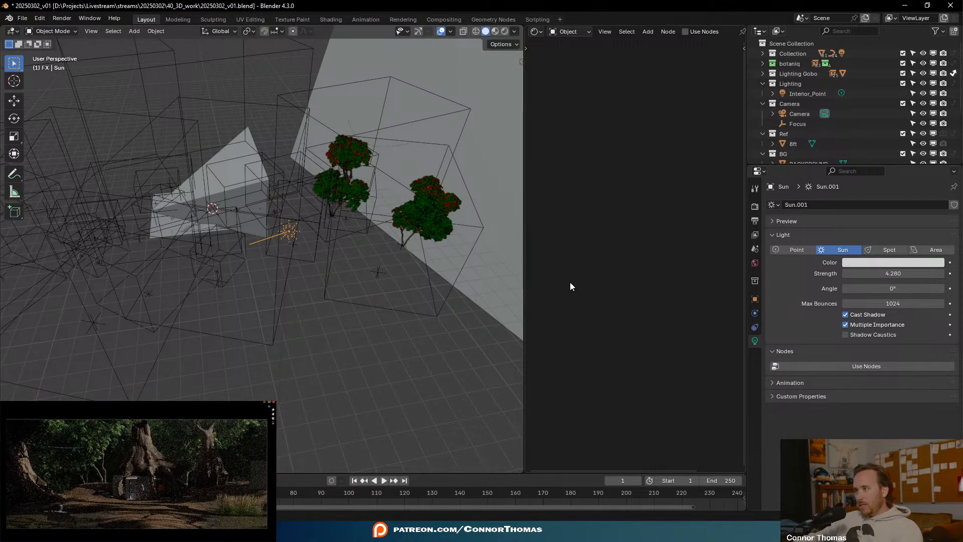
- Check the Sun's object visibility settings, then select the fog volume and set its Volume Scatter density to 0.01
{"action": "left_click", "coordinate": [755, 299]}
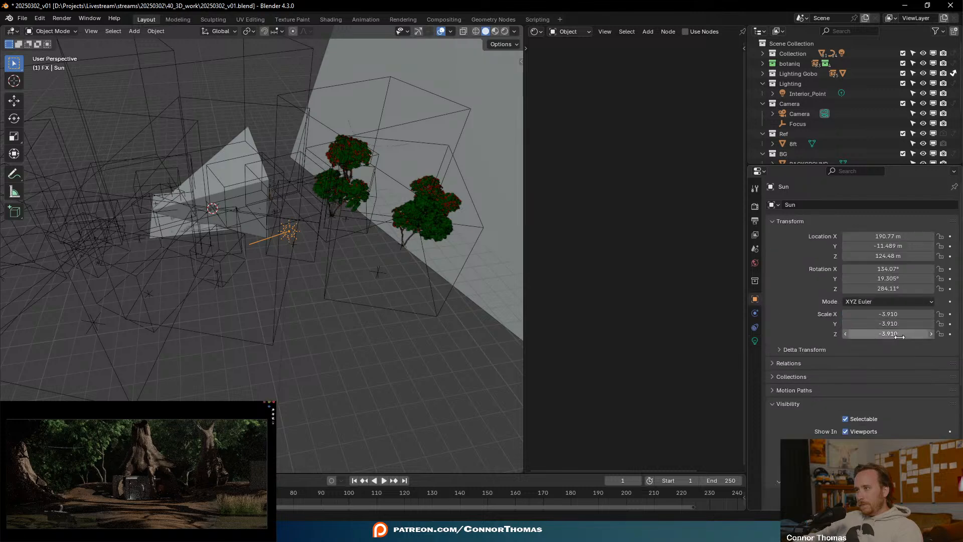
{"action": "scroll", "coordinate": [816, 425], "scroll_direction": "down", "scroll_amount": 5}
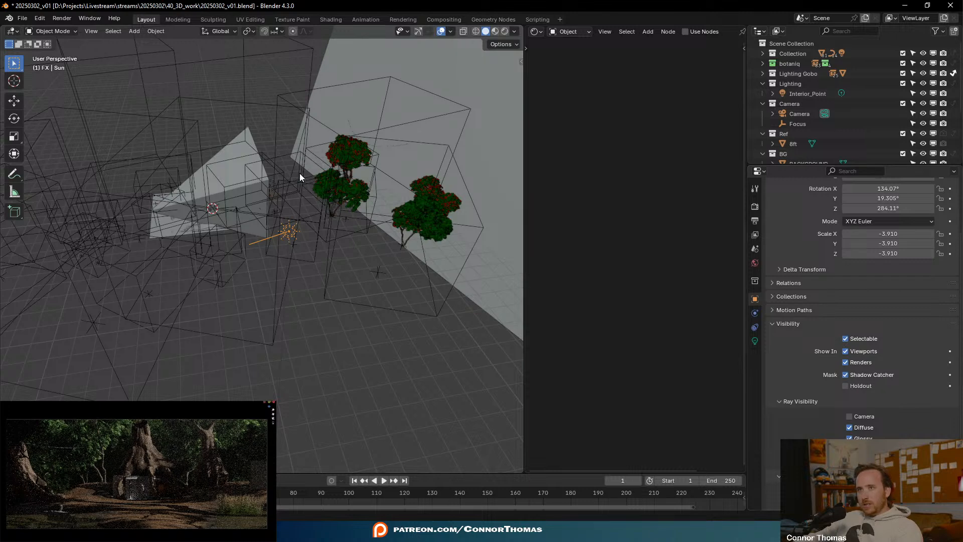
{"action": "left_click", "coordinate": [230, 142]}
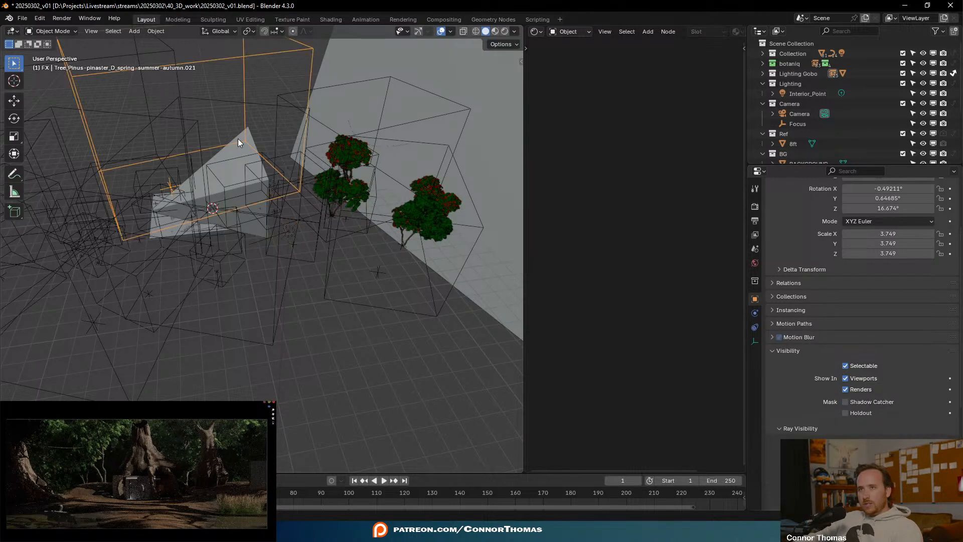
{"action": "left_click", "coordinate": [237, 139]}
{"action": "scroll", "coordinate": [692, 359], "scroll_direction": "up", "scroll_amount": 2}
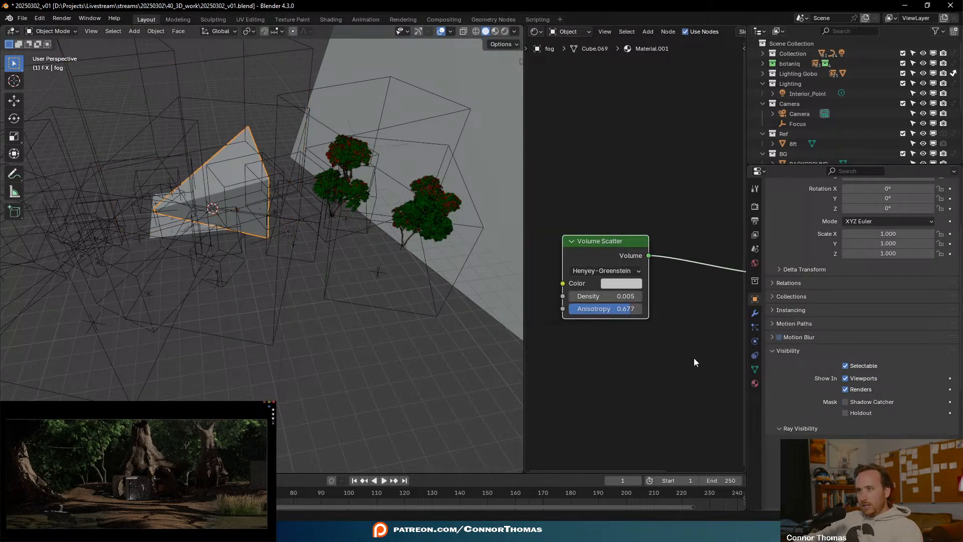
{"action": "double_click", "coordinate": [627, 306]}
{"action": "key", "text": "Right"}
{"action": "type", "text": "1"}
{"action": "key", "text": "Return"}
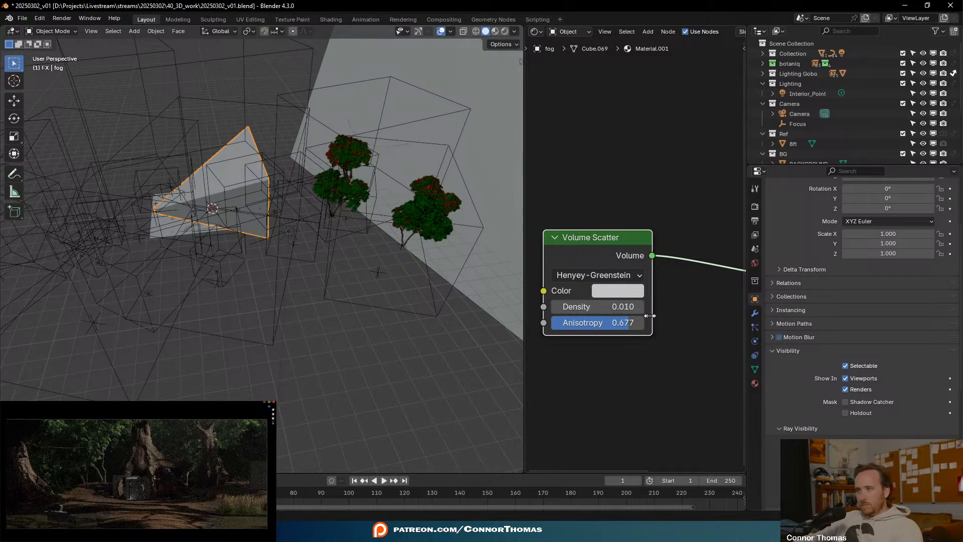
- Raise the fog material's Volume Scatter density to 0.015
{"action": "double_click", "coordinate": [599, 311]}
{"action": "key", "text": "Right"}
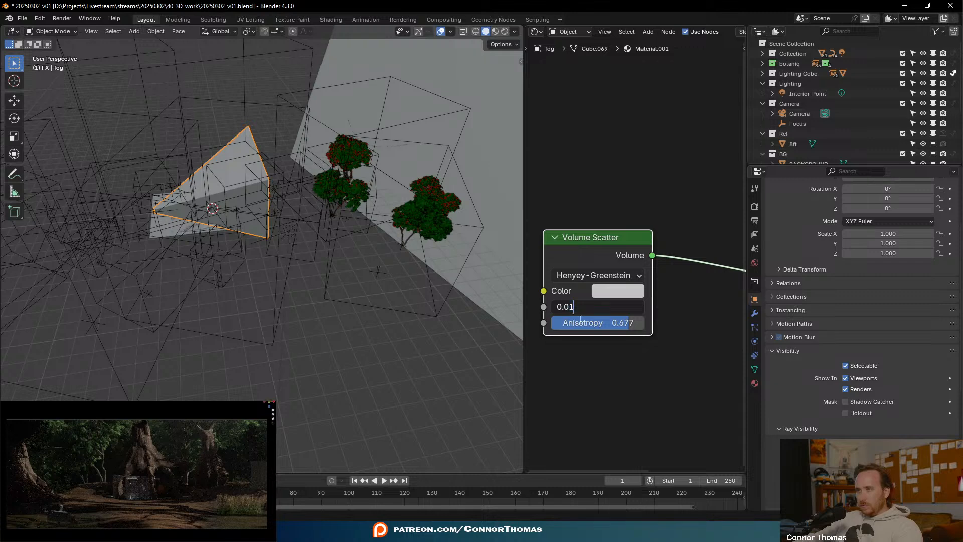
{"action": "type", "text": "5"}
{"action": "key", "text": "Return"}
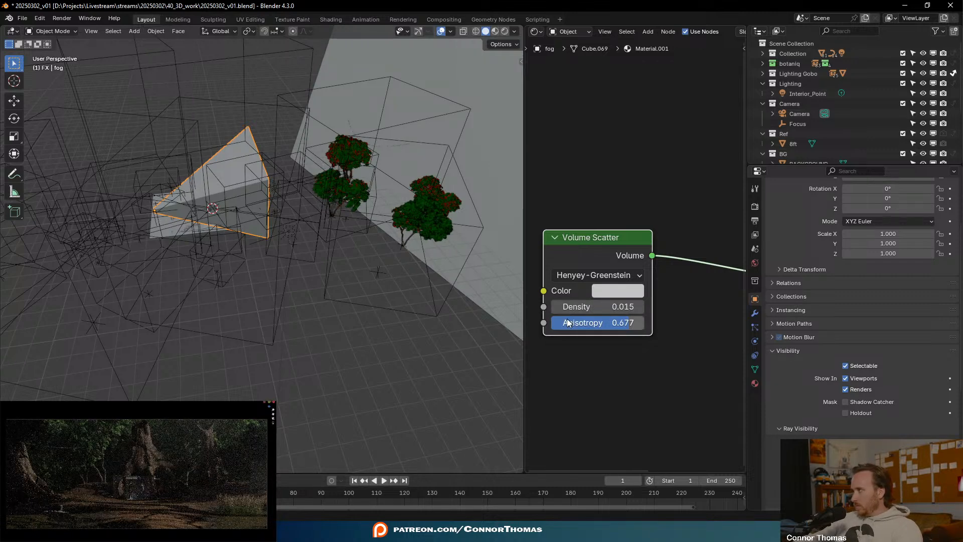
- Reselect the Sun light and increase its strength to 8.51
{"action": "middle_click_drag", "start_coordinate": [249, 228], "coordinate": [385, 251]}
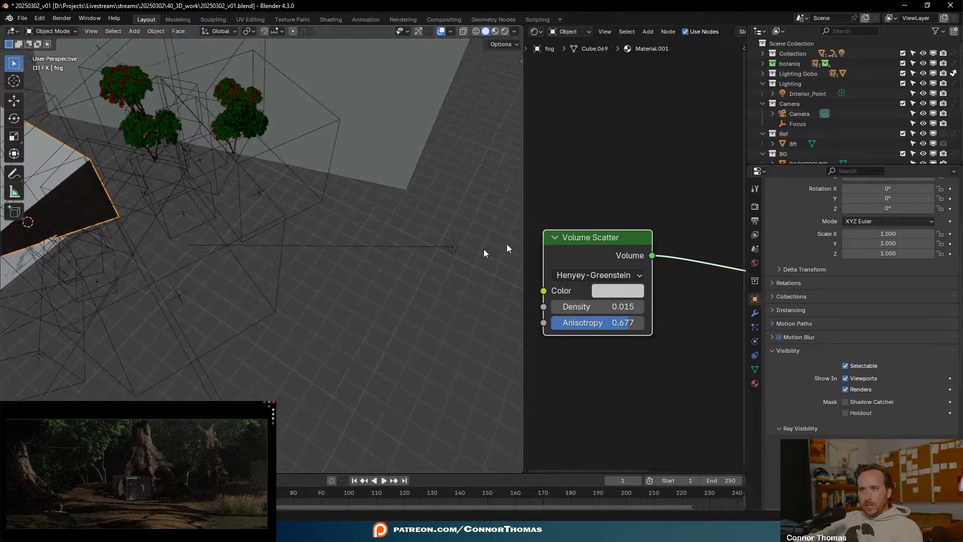
{"action": "left_click", "coordinate": [451, 247]}
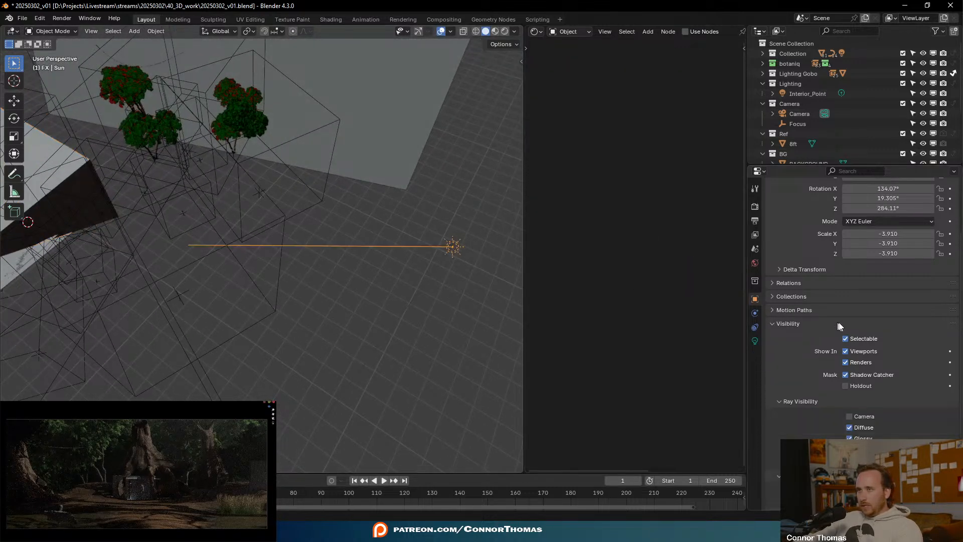
{"action": "left_click", "coordinate": [755, 341]}
{"action": "left_click_drag", "start_coordinate": [892, 273], "coordinate": [962, 274]}
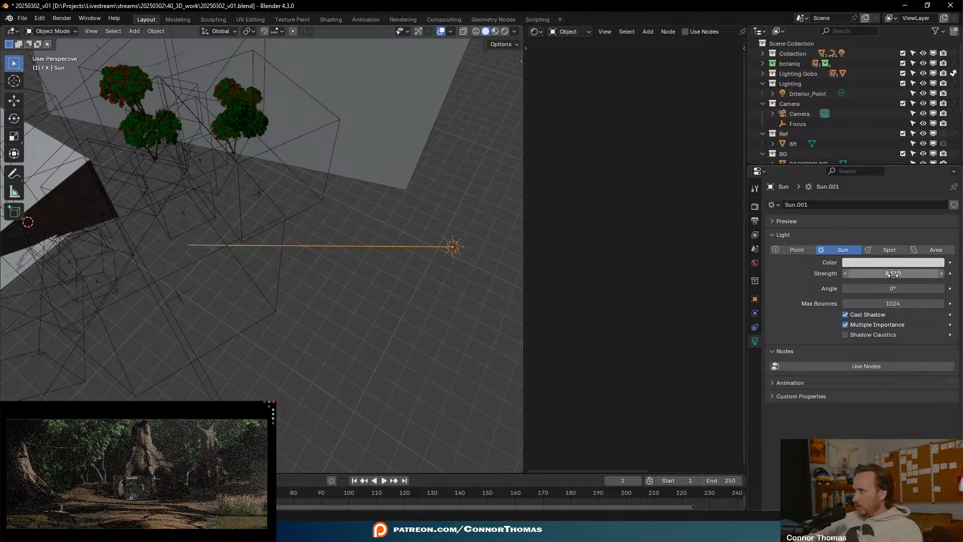
- Trackball-rotate the Sun light by about -98 and 18 degrees so it shines through the fog from another side
{"action": "mouse_move", "coordinate": [344, 337]}
{"action": "middle_mouse_down"}
{"action": "mouse_move", "coordinate": [269, 338]}
{"action": "mouse_move", "coordinate": [374, 312]}
{"action": "mouse_move", "coordinate": [351, 321]}
{"action": "middle_mouse_up"}
{"action": "key", "text": "r"}
{"action": "key", "text": "r"}
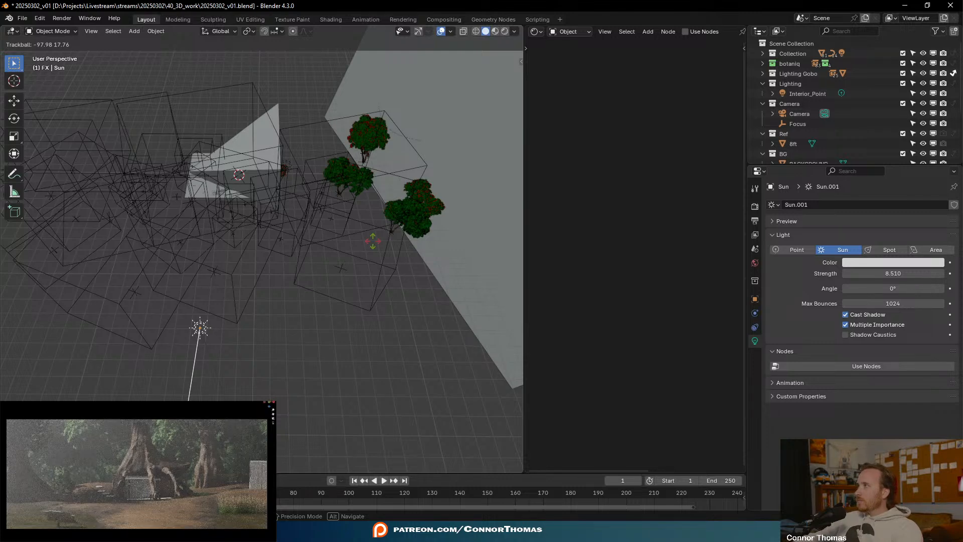
{"action": "left_click", "coordinate": [372, 240]}
- Tint the Sun light's color from white to a pale yellow
{"action": "middle_click_drag", "start_coordinate": [403, 307], "coordinate": [350, 327]}
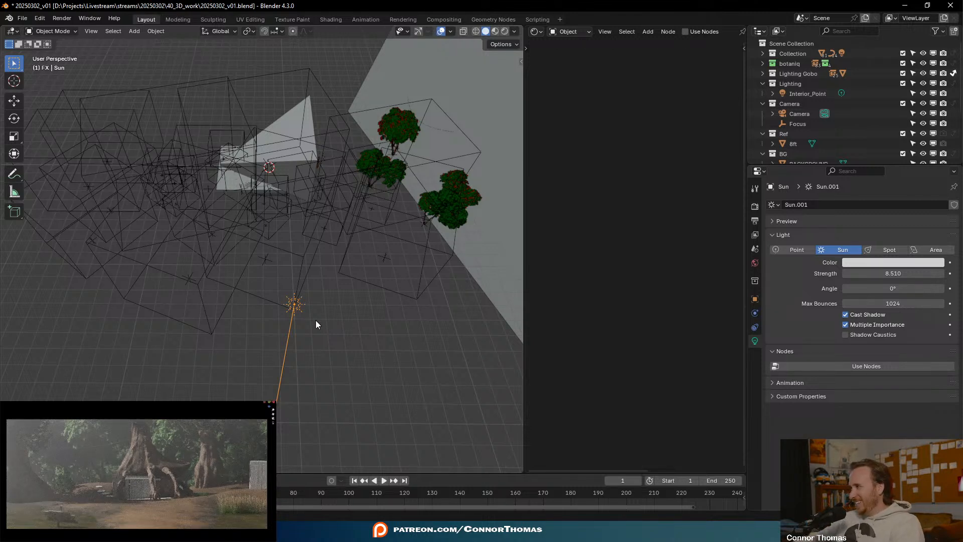
{"action": "middle_click_drag", "start_coordinate": [343, 357], "coordinate": [362, 314]}
{"action": "left_click", "coordinate": [890, 263]}
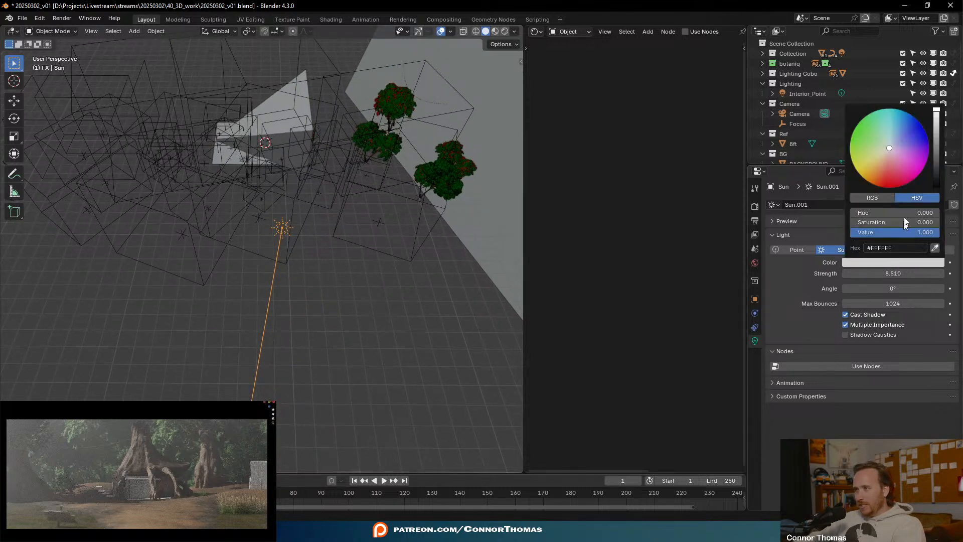
{"action": "left_click", "coordinate": [882, 152]}
{"action": "left_click_drag", "start_coordinate": [881, 152], "coordinate": [883, 150]}
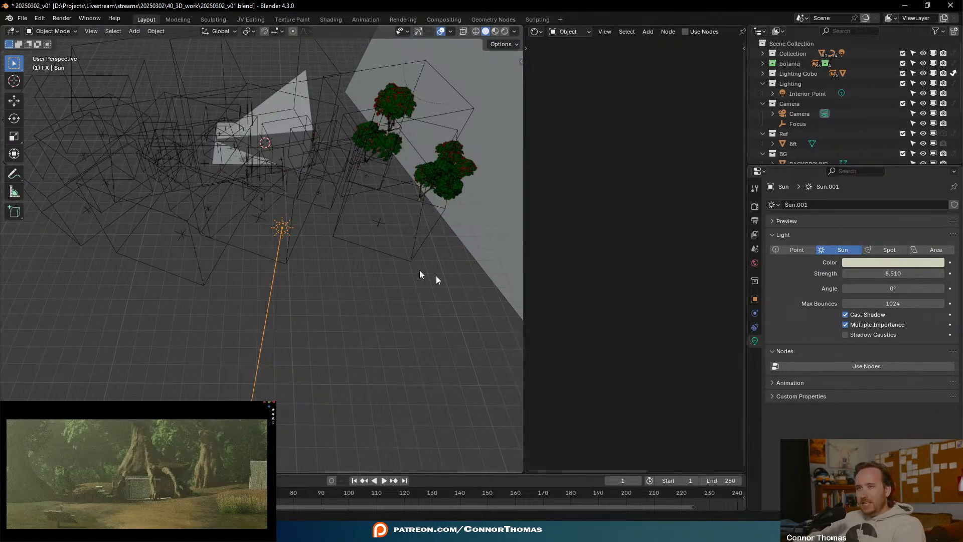
- Re-aim the Sun light with several free rotations, ending with a trackball turn of about 88 and 60 degrees that lights the tree house
{"action": "key", "text": "r"}
{"action": "key", "text": "r"}
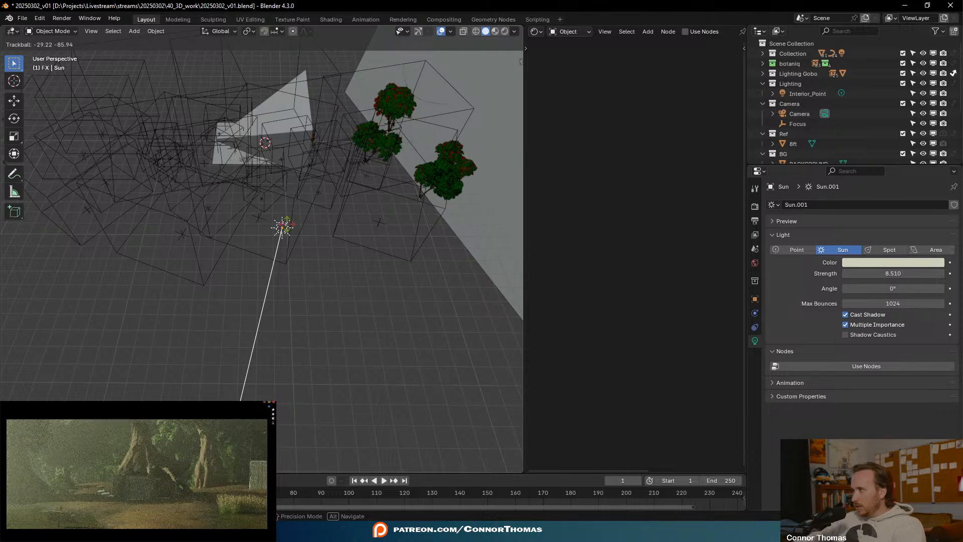
{"action": "left_click", "coordinate": [301, 231]}
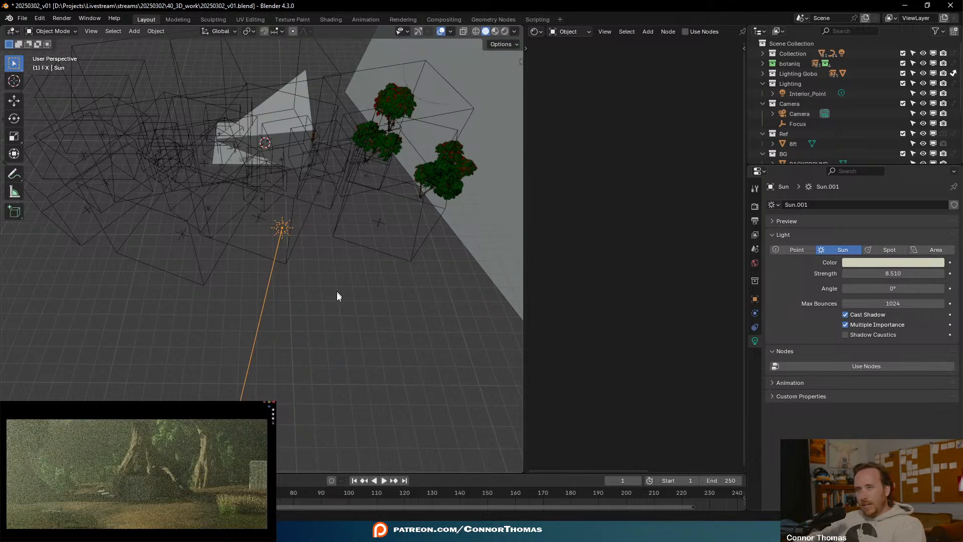
{"action": "key", "text": "r"}
{"action": "key", "text": "r"}
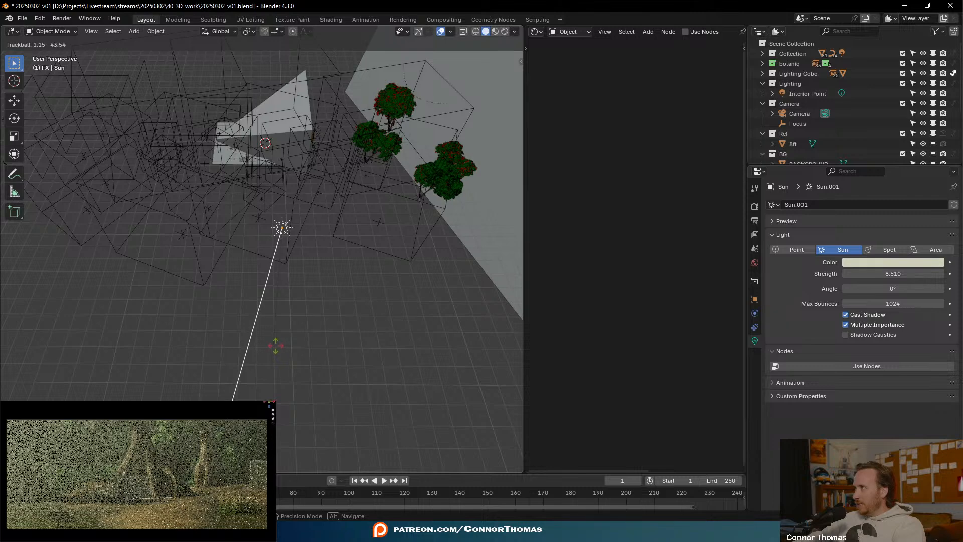
{"action": "left_click", "coordinate": [276, 344]}
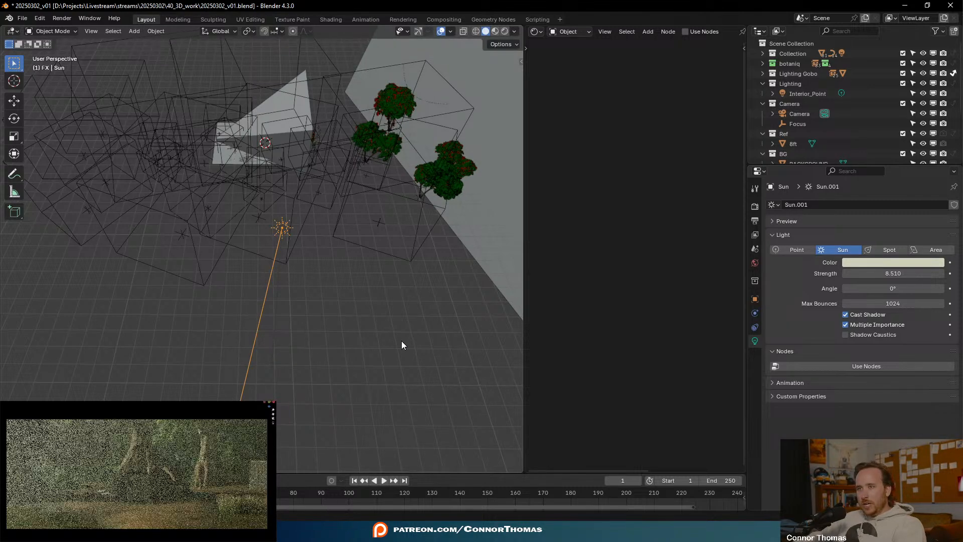
{"action": "key", "text": "r"}
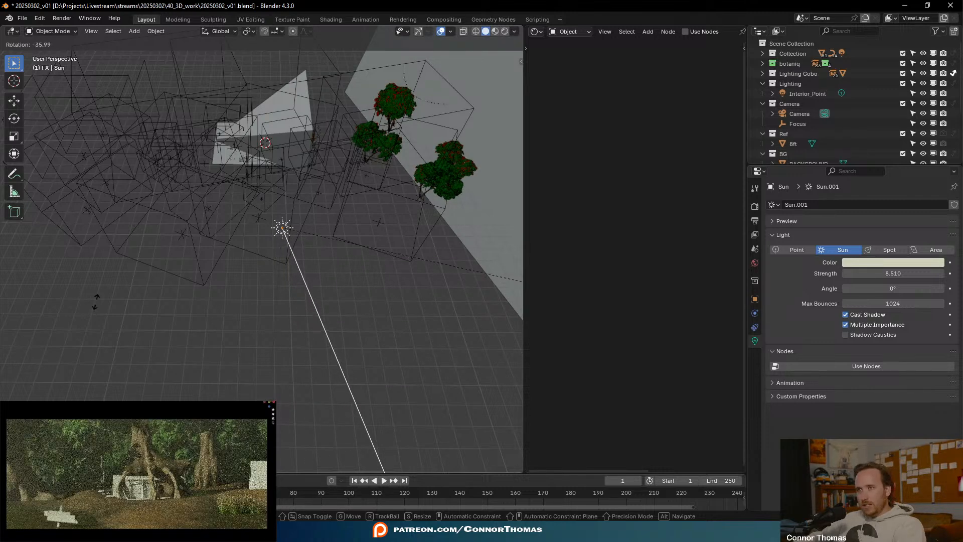
{"action": "left_click", "coordinate": [131, 234]}
{"action": "key", "text": "r"}
{"action": "key", "text": "r"}
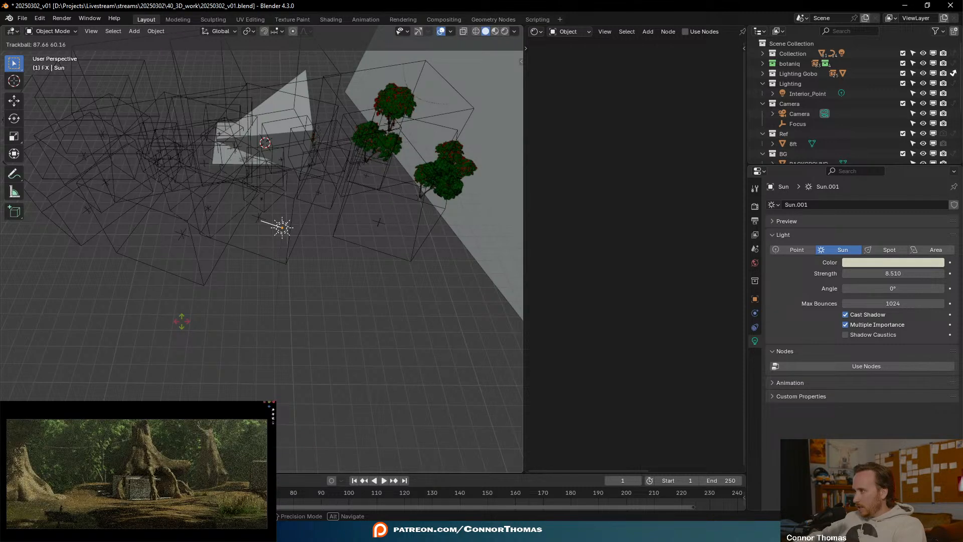
{"action": "left_click", "coordinate": [182, 321]}
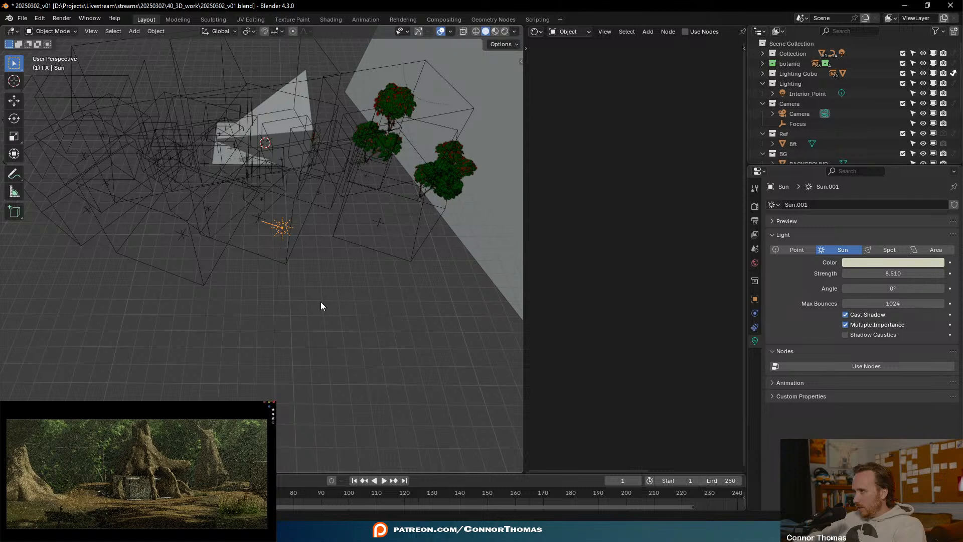
- Switch the scene's world from World.001 to World, which uses the autumn_forest_04_4k.exr environment image
{"action": "left_click", "coordinate": [754, 263]}
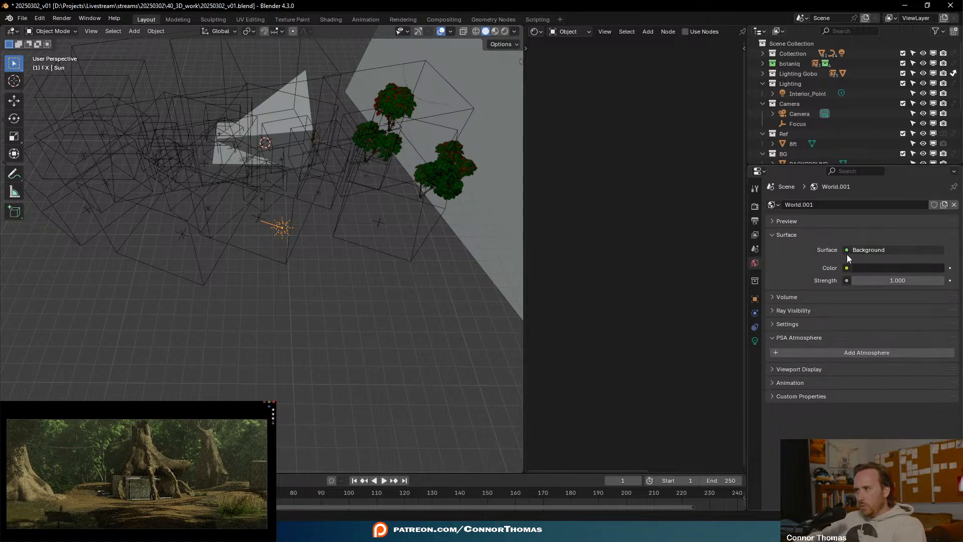
{"action": "left_click", "coordinate": [768, 204]}
{"action": "left_click", "coordinate": [781, 218]}
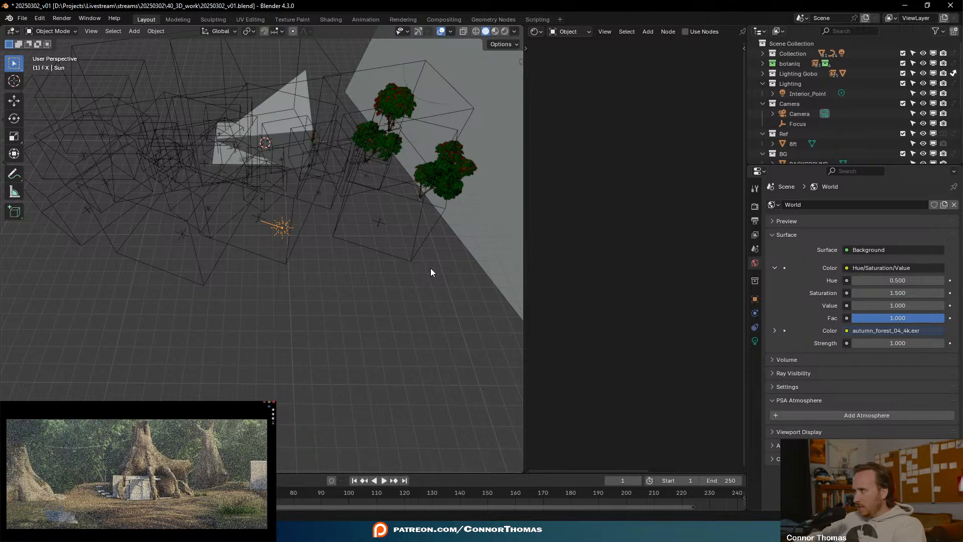
- Make the Sun light's pale yellow color slightly more saturated
{"action": "middle_click_drag", "start_coordinate": [296, 238], "coordinate": [305, 335]}
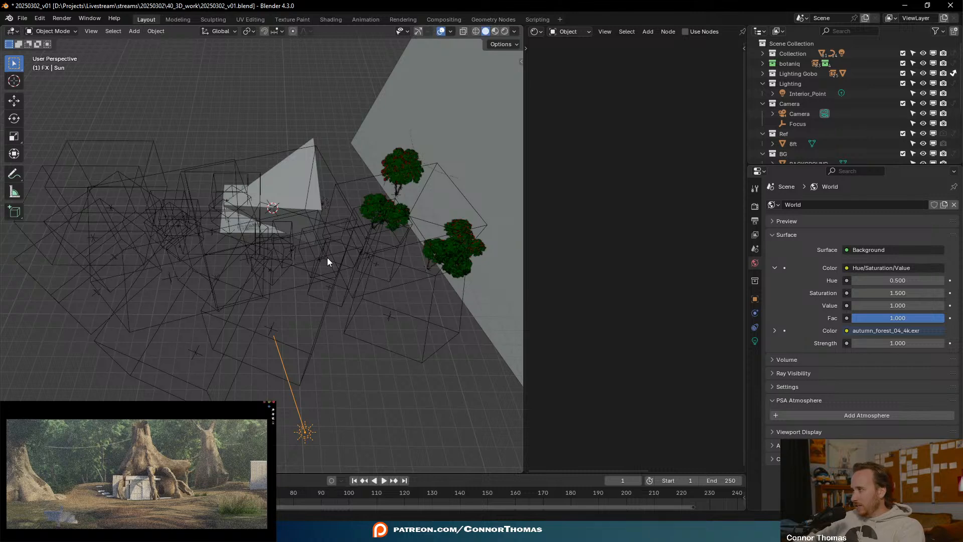
{"action": "middle_click_drag", "start_coordinate": [361, 301], "coordinate": [334, 284]}
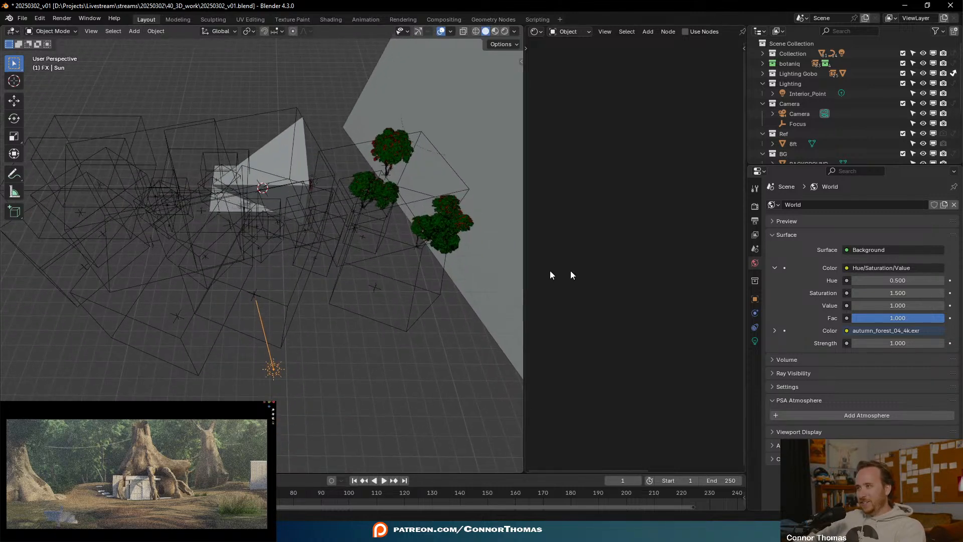
{"action": "left_click", "coordinate": [754, 341]}
{"action": "left_click", "coordinate": [902, 264]}
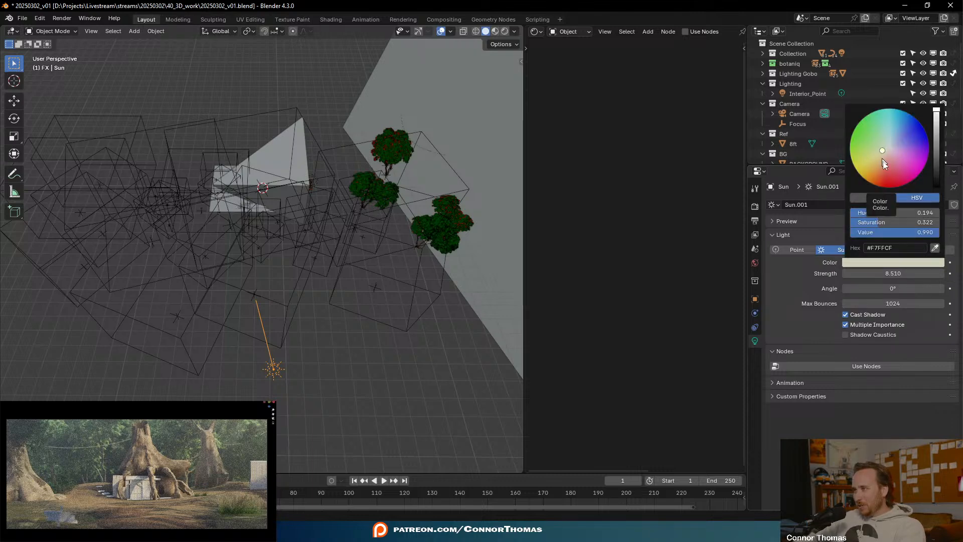
{"action": "left_click_drag", "start_coordinate": [870, 222], "coordinate": [884, 222]}
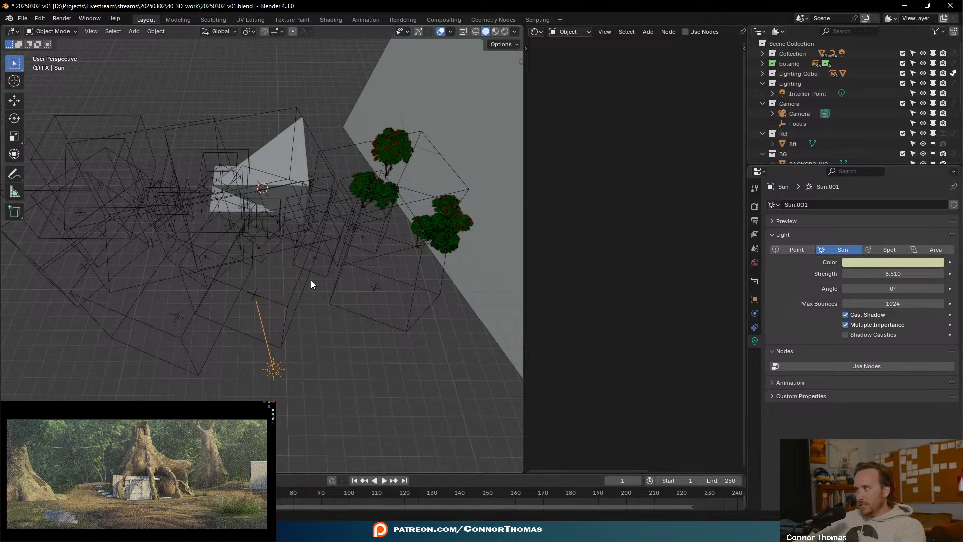
- Deselect everything in the scene and save the Blender file
{"action": "key", "text": "a"}
{"action": "key", "text": "a"}
{"action": "key", "text": "ctrl+s"}
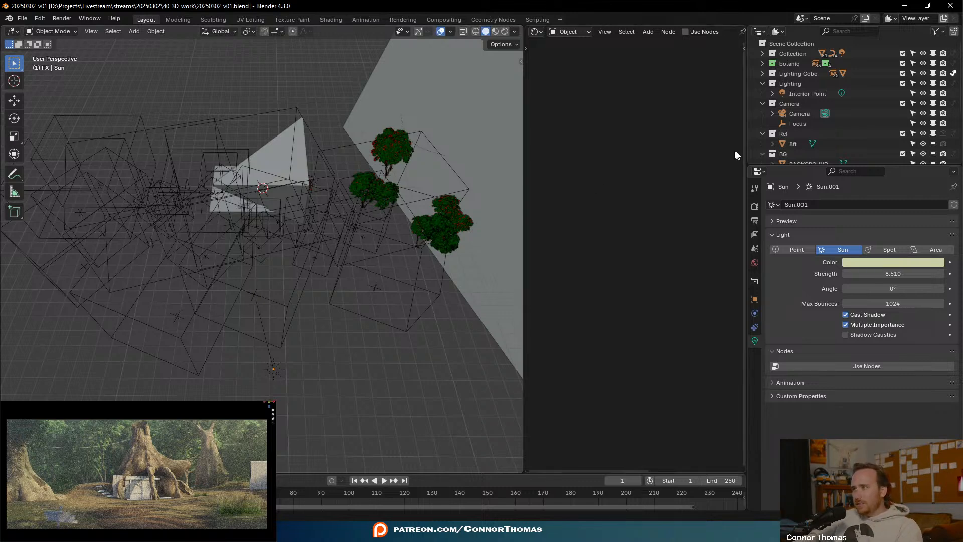
- Exclude the FX collection with its fog and Sun from the view layer, rebalance the outliner and properties heights, and save the file
{"action": "left_click_drag", "start_coordinate": [767, 166], "coordinate": [803, 366]}
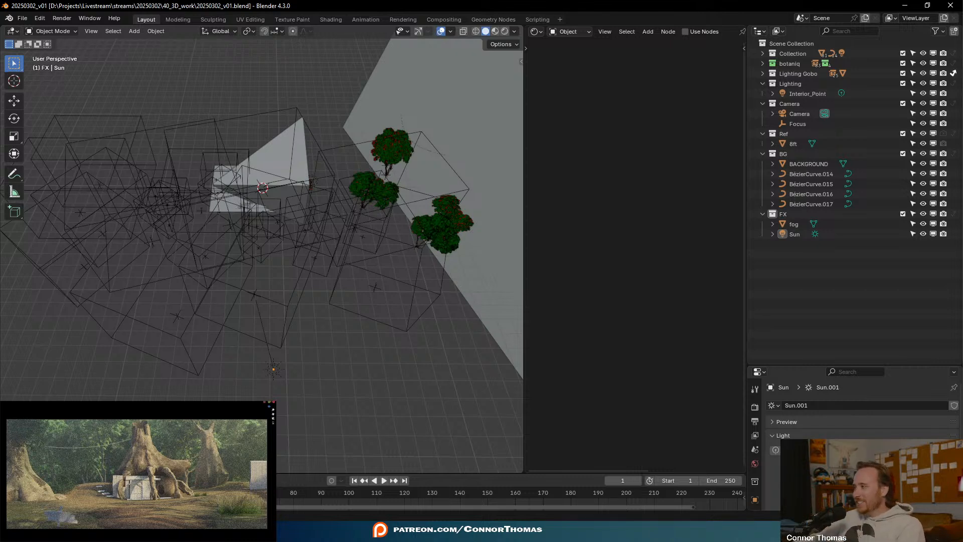
{"action": "left_click", "coordinate": [46, 443]}
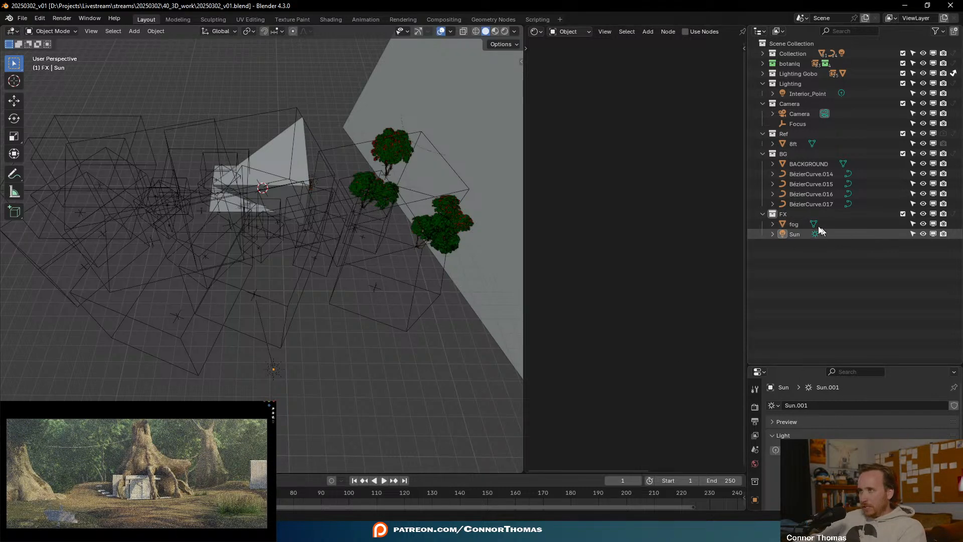
{"action": "left_click", "coordinate": [902, 213]}
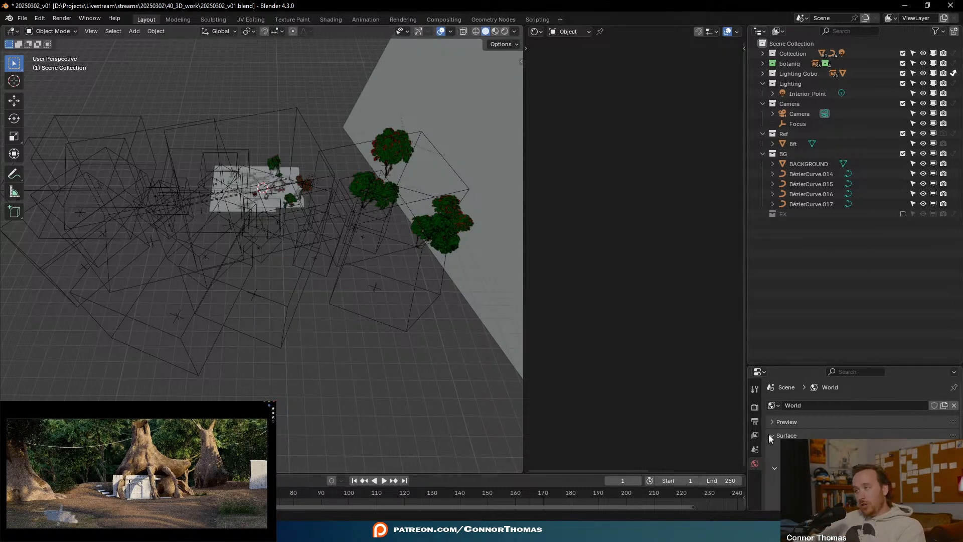
{"action": "left_click_drag", "start_coordinate": [788, 367], "coordinate": [797, 280]}
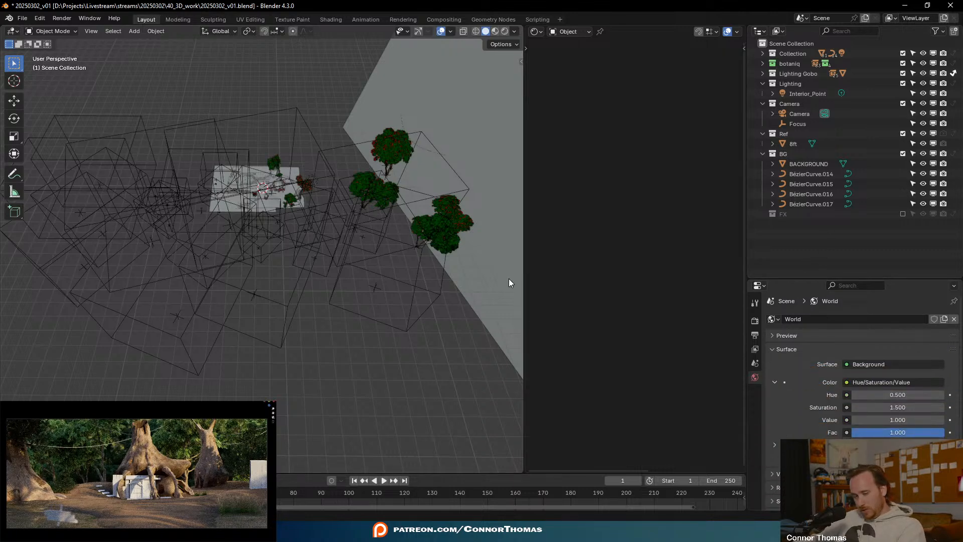
{"action": "key", "text": "ctrl+s"}
- Frame the hut beneath the main tree for a close view of its plank front wall and door
{"action": "middle_click_drag", "start_coordinate": [216, 249], "coordinate": [279, 261]}
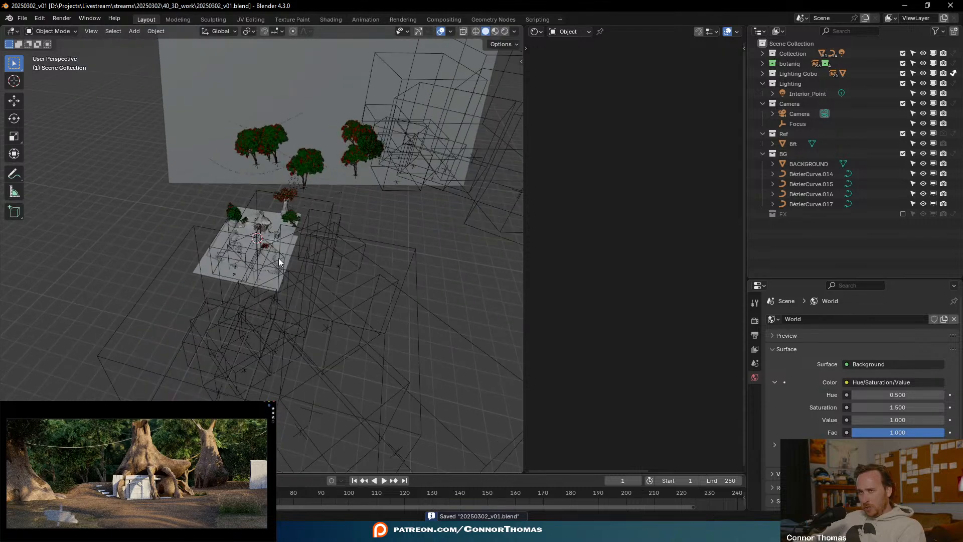
{"action": "scroll", "coordinate": [279, 261], "scroll_direction": "up", "scroll_amount": 6}
{"action": "left_click", "coordinate": [345, 165]}
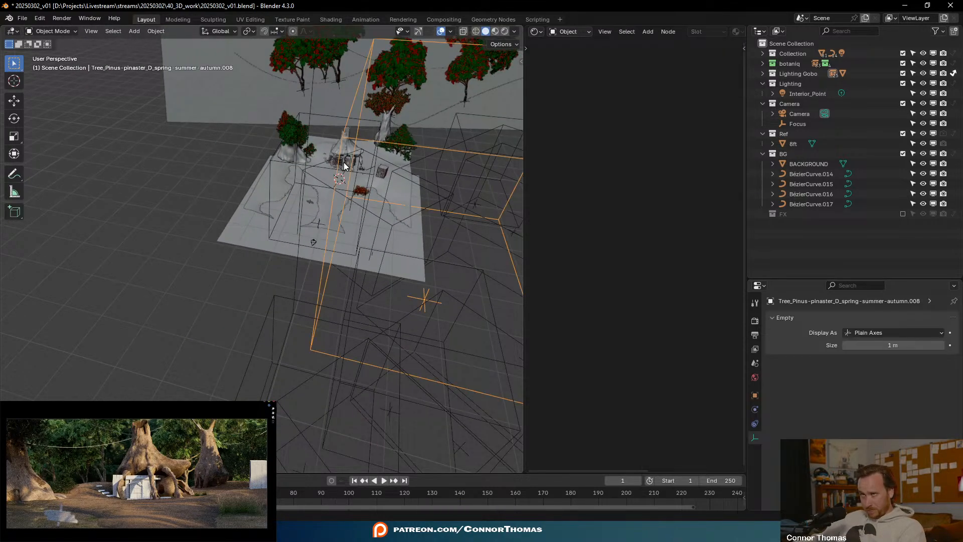
{"action": "left_click", "coordinate": [344, 165]}
{"action": "key", "text": "KP_Decimal"}
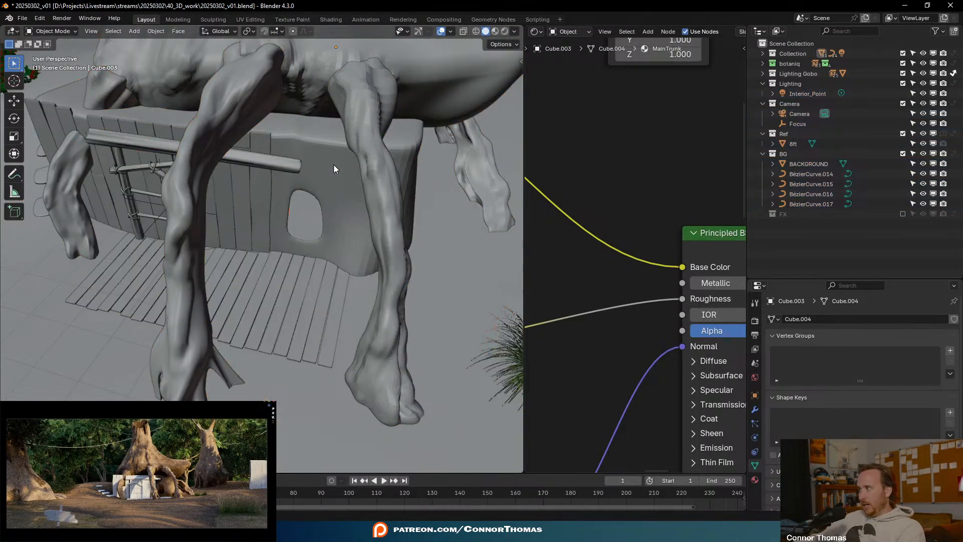
{"action": "scroll", "coordinate": [335, 166], "scroll_direction": "down", "scroll_amount": 3}
{"action": "middle_click_drag", "start_coordinate": [336, 167], "coordinate": [320, 195]}
{"action": "scroll", "coordinate": [305, 196], "scroll_direction": "up", "scroll_amount": 3}
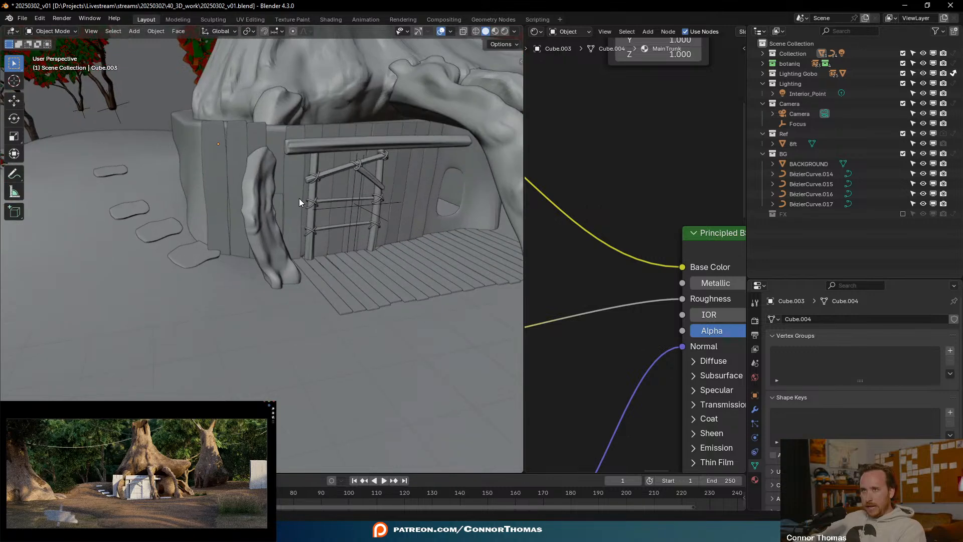
- Select the end plank of the hut's front wall beside the stepping stones and show its material slots in an enlarged properties editor
{"action": "left_click", "coordinate": [304, 200]}
{"action": "key", "text": "KP_Decimal"}
{"action": "scroll", "coordinate": [288, 221], "scroll_direction": "down", "scroll_amount": 4}
{"action": "middle_click_drag", "start_coordinate": [287, 220], "coordinate": [293, 246]}
{"action": "left_click", "coordinate": [293, 245]}
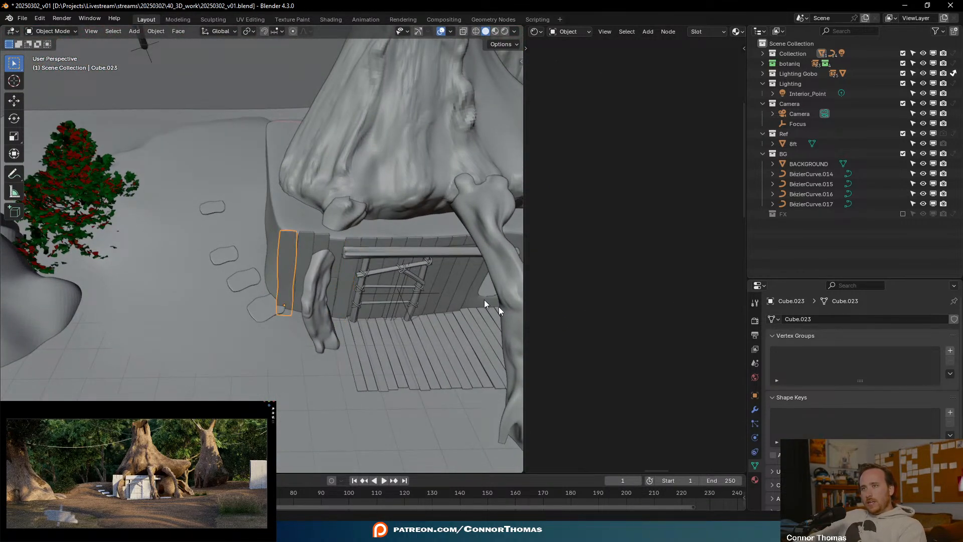
{"action": "left_click_drag", "start_coordinate": [776, 276], "coordinate": [776, 112]}
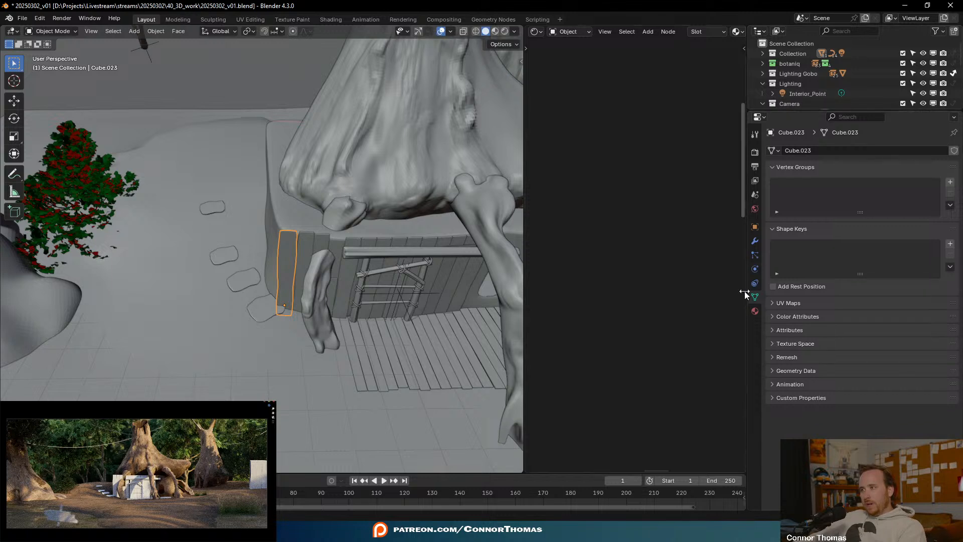
{"action": "left_click", "coordinate": [755, 311]}
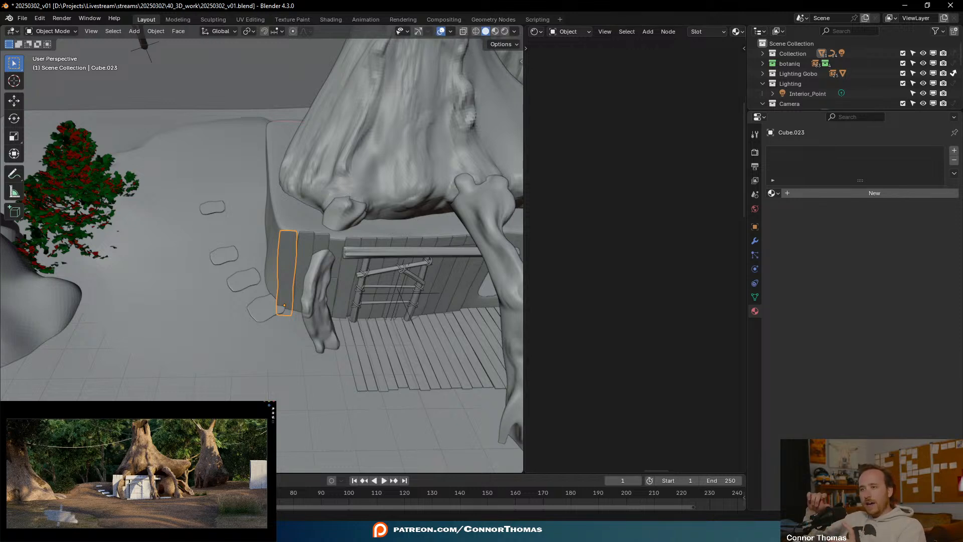
- Switch to Google Chrome with the personal profile and open polyhaven.com
{"action": "key", "text": "super"}
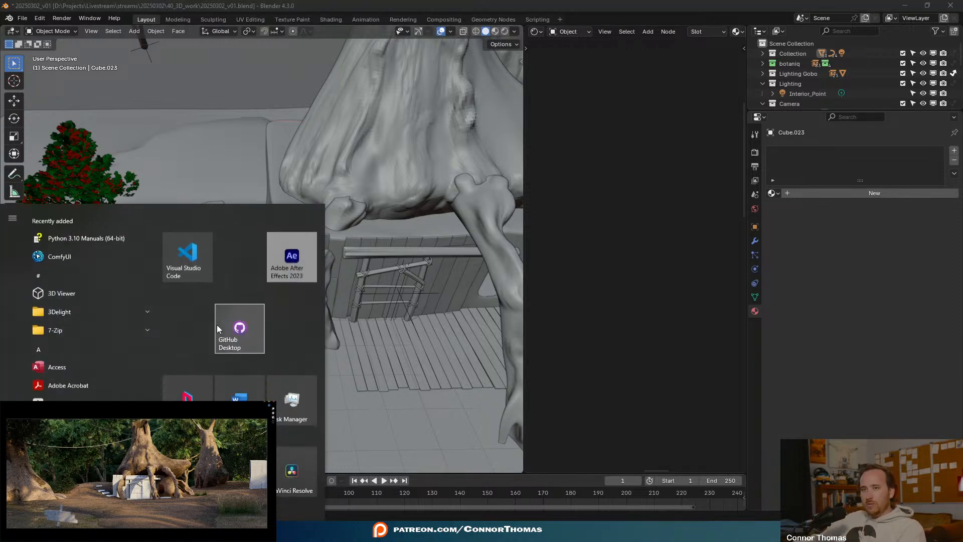
{"action": "key", "text": "Return"}
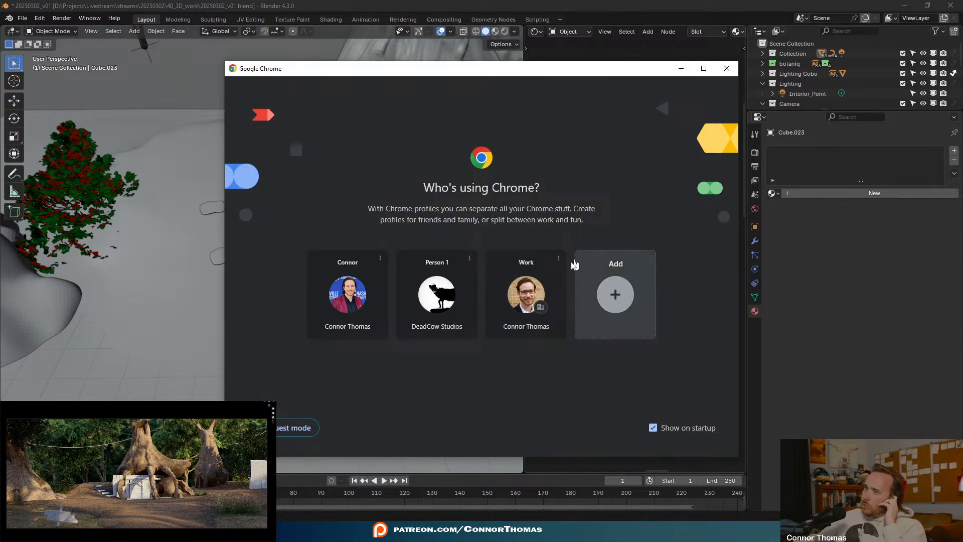
{"action": "left_click", "coordinate": [354, 291]}
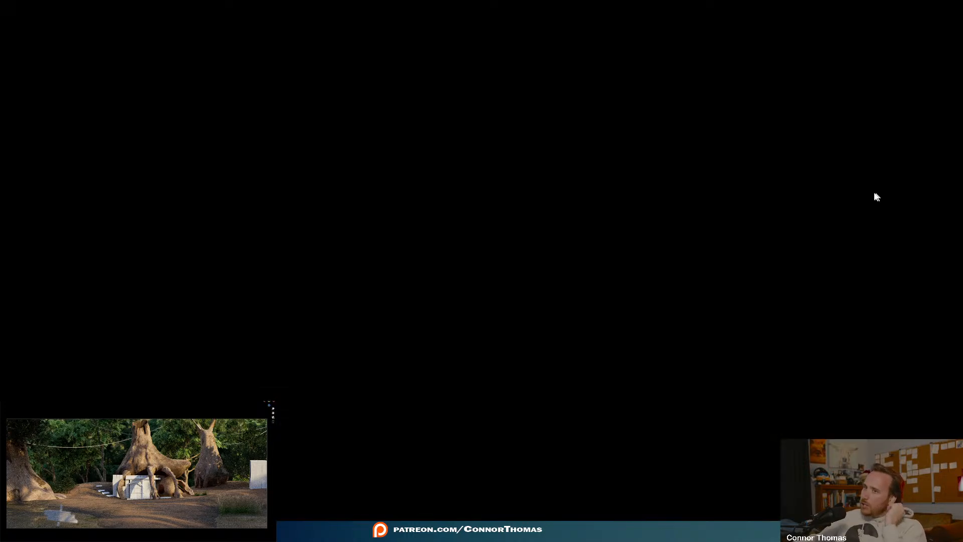
{"action": "type", "text": "haven.com"}
{"action": "key", "text": "Return"}
- Open Poly Haven's texture library and search it for "wood"
{"action": "scroll", "coordinate": [868, 221], "scroll_direction": "down", "scroll_amount": 3}
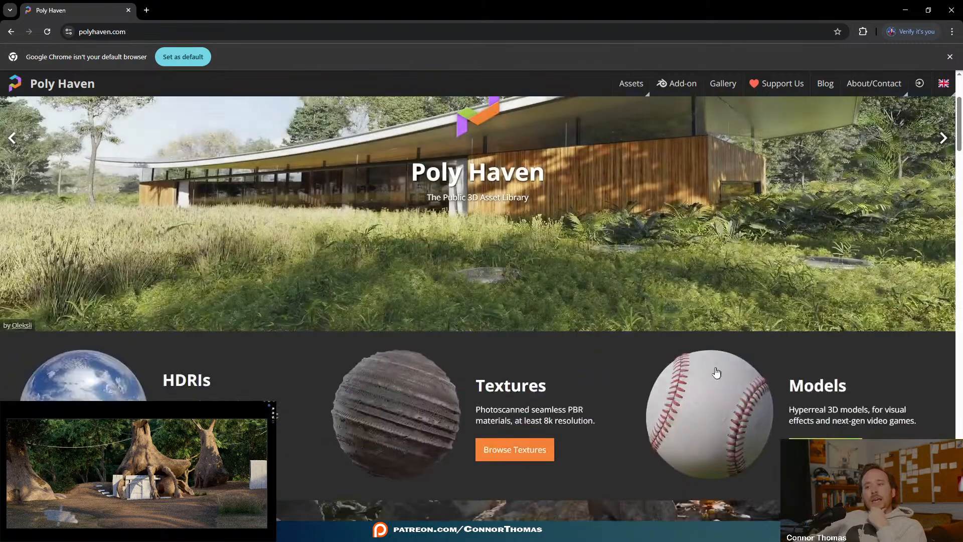
{"action": "left_click", "coordinate": [434, 431]}
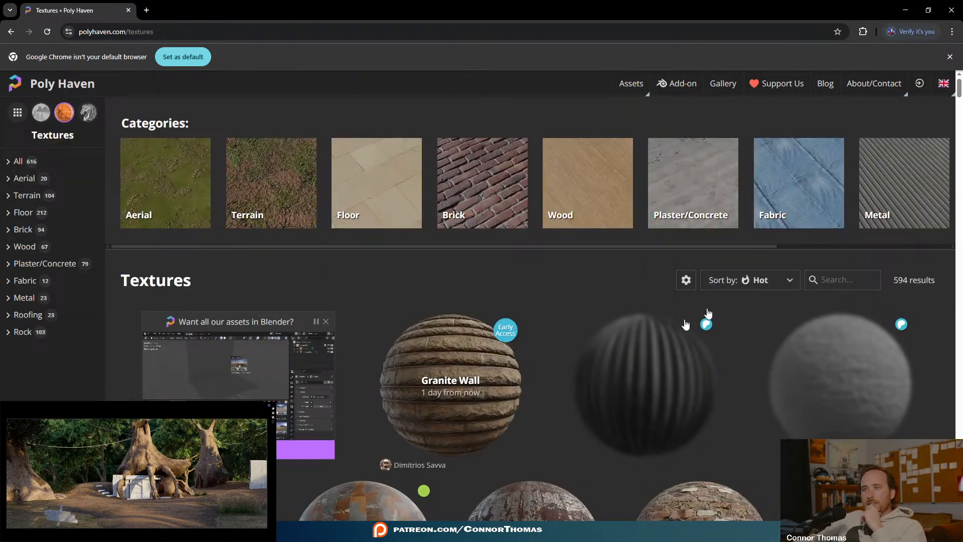
{"action": "left_click", "coordinate": [830, 285]}
{"action": "scroll", "coordinate": [584, 321], "scroll_direction": "down", "scroll_amount": 2}
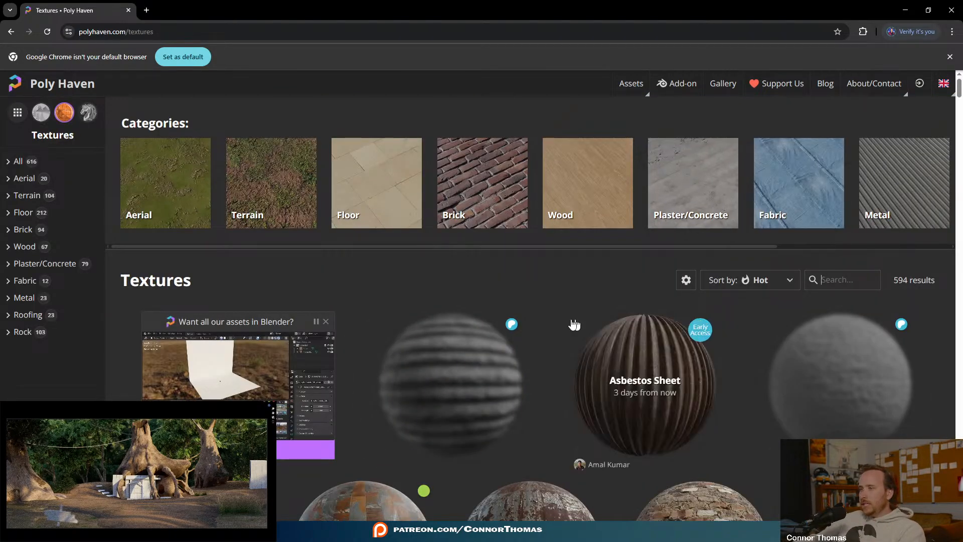
{"action": "type", "text": "wood"}
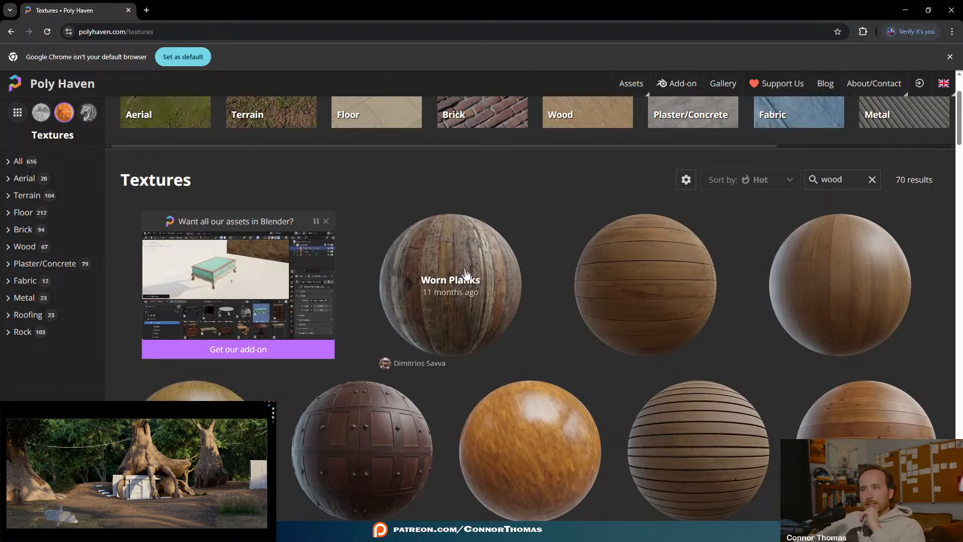
- Look through the wood texture results for rough, weathered wood that suits the hut's planks
{"action": "scroll", "coordinate": [746, 279], "scroll_direction": "down", "scroll_amount": 9}
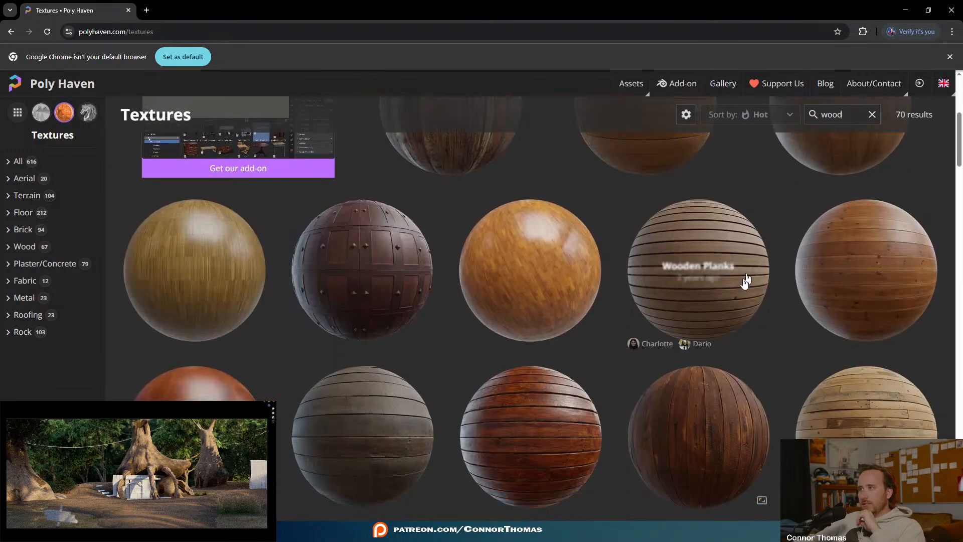
{"action": "scroll", "coordinate": [683, 296], "scroll_direction": "down", "scroll_amount": 8}
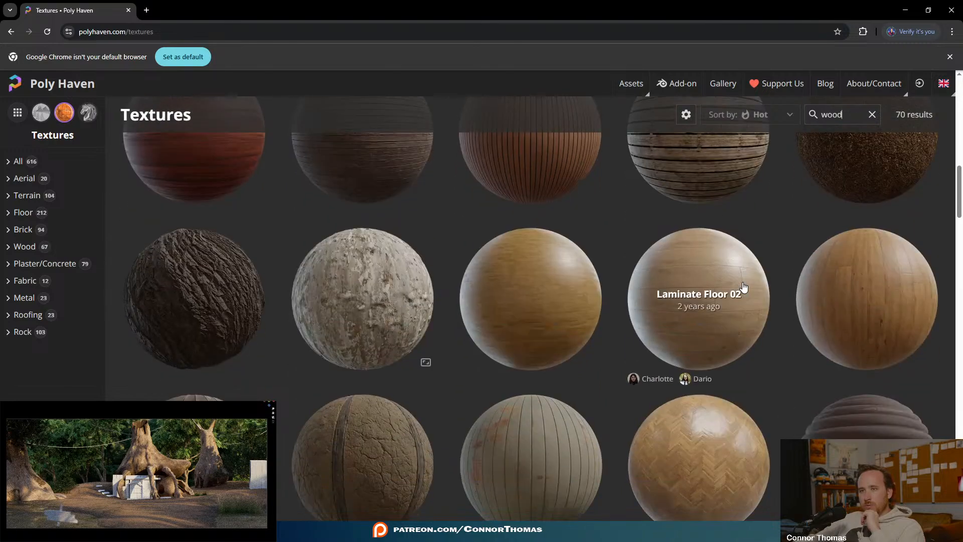
{"action": "scroll", "coordinate": [678, 290], "scroll_direction": "down", "scroll_amount": 3}
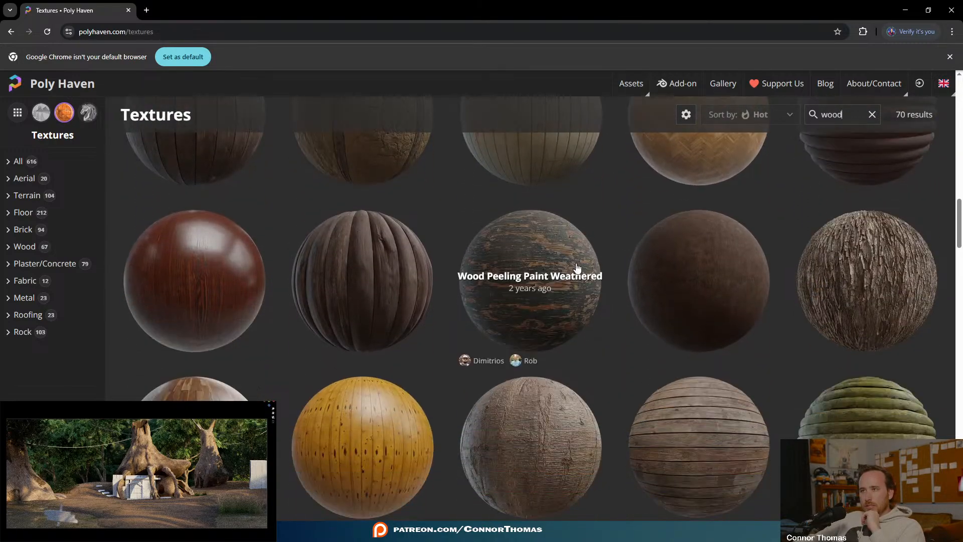
{"action": "scroll", "coordinate": [563, 280], "scroll_direction": "down", "scroll_amount": 10}
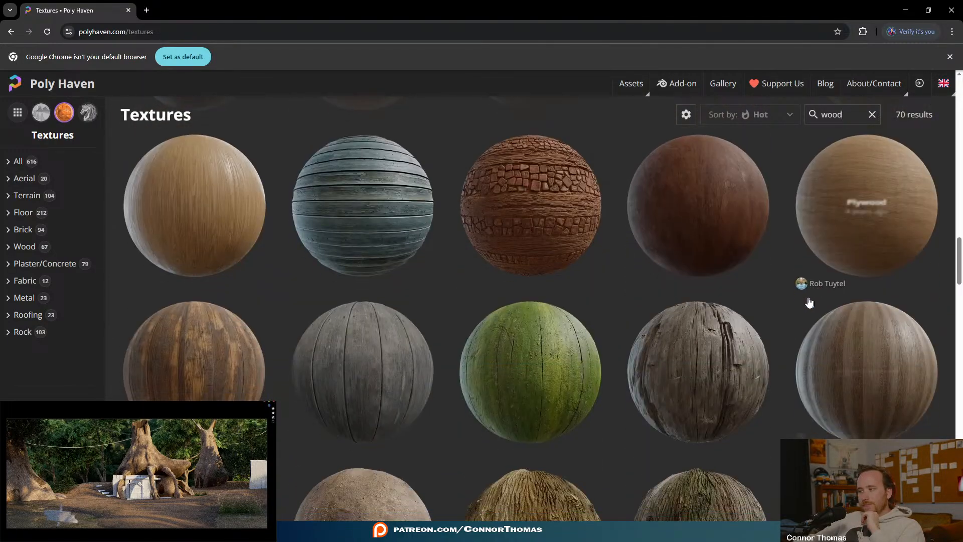
{"action": "scroll", "coordinate": [635, 290], "scroll_direction": "down", "scroll_amount": 6}
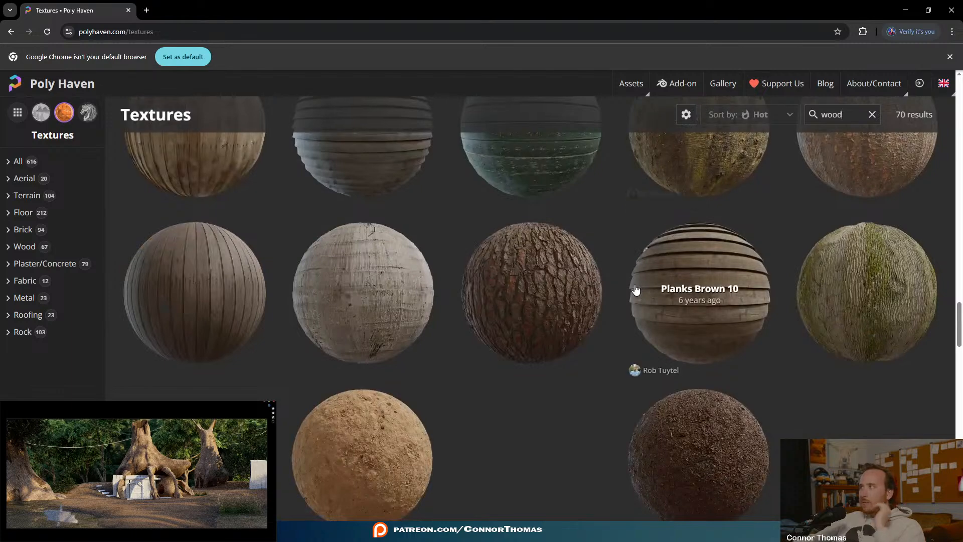
{"action": "scroll", "coordinate": [727, 316], "scroll_direction": "down", "scroll_amount": 2}
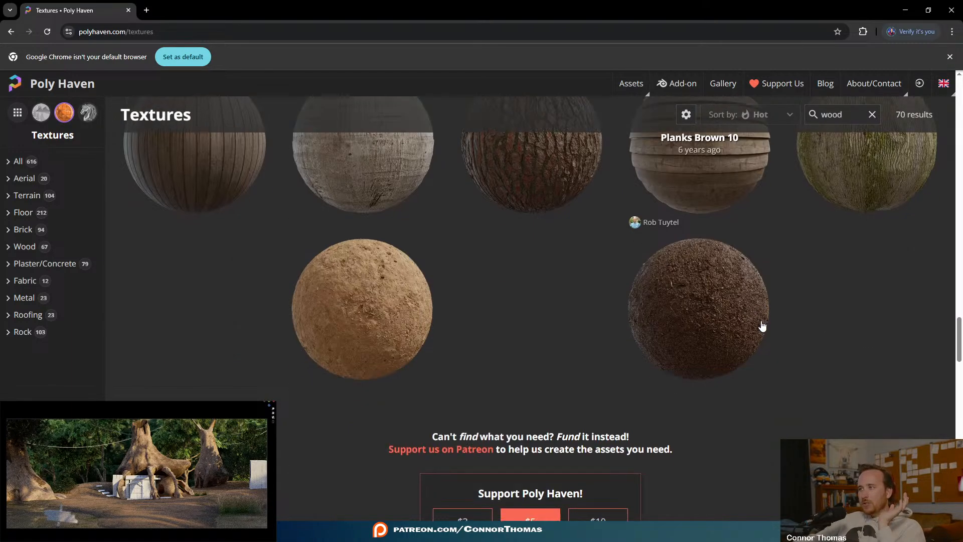
{"action": "scroll", "coordinate": [853, 341], "scroll_direction": "up", "scroll_amount": 3}
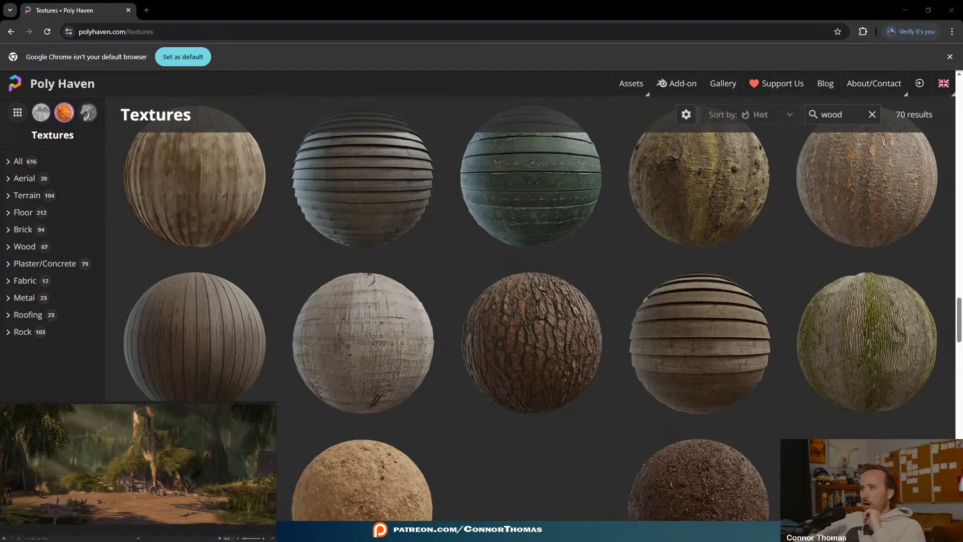
{"action": "scroll", "coordinate": [802, 321], "scroll_direction": "up", "scroll_amount": 2}
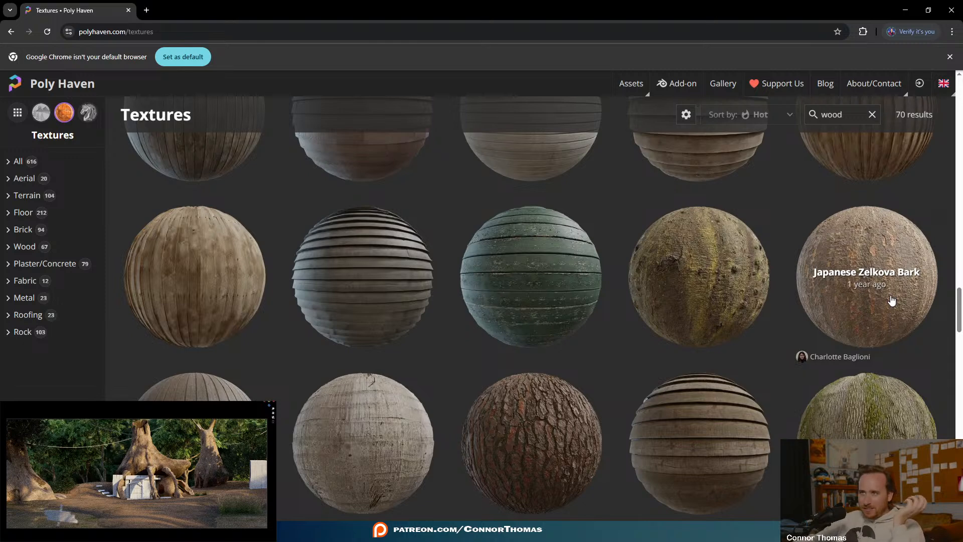
{"action": "scroll", "coordinate": [891, 300], "scroll_direction": "up", "scroll_amount": 3}
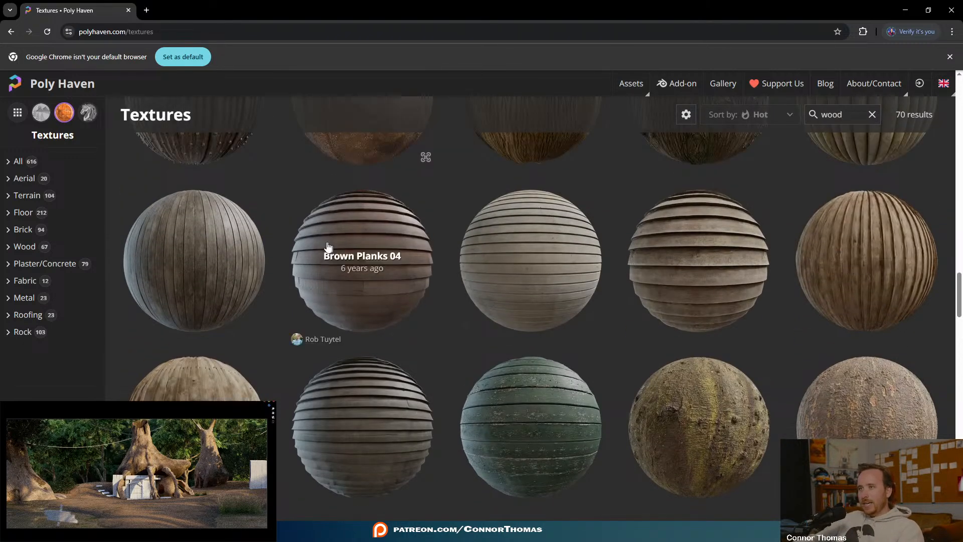
{"action": "scroll", "coordinate": [344, 430], "scroll_direction": "down", "scroll_amount": 2}
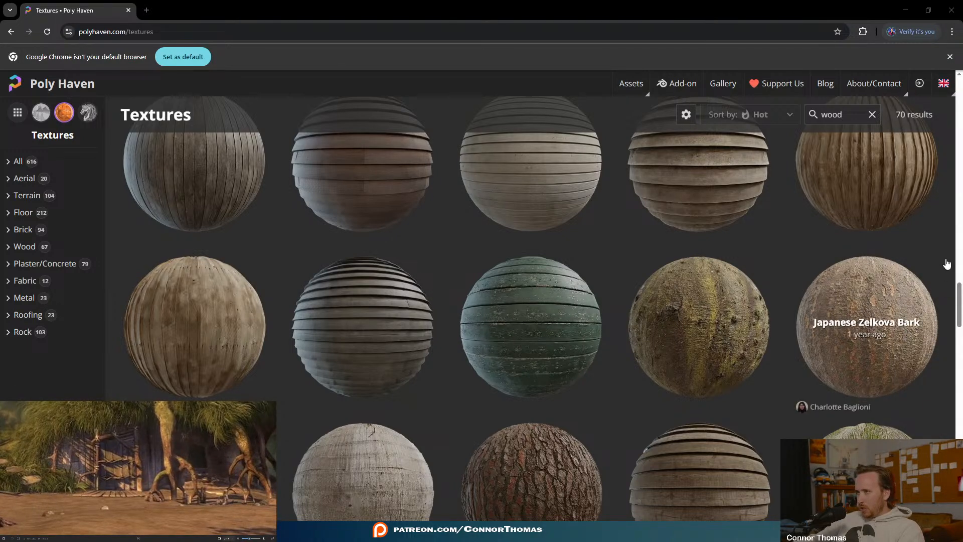
{"action": "scroll", "coordinate": [948, 265], "scroll_direction": "up", "scroll_amount": 3}
{"action": "scroll", "coordinate": [898, 261], "scroll_direction": "up", "scroll_amount": 10}
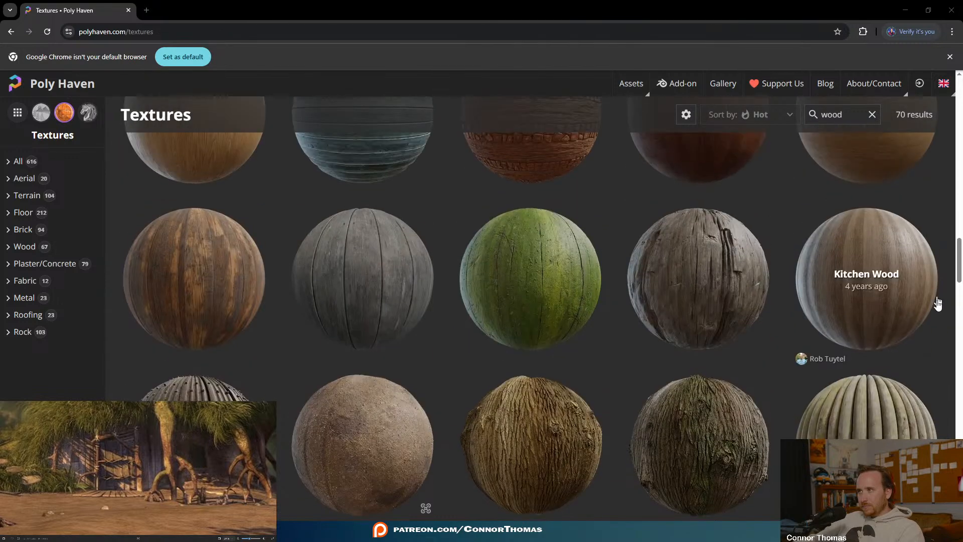
{"action": "scroll", "coordinate": [899, 344], "scroll_direction": "up", "scroll_amount": 7}
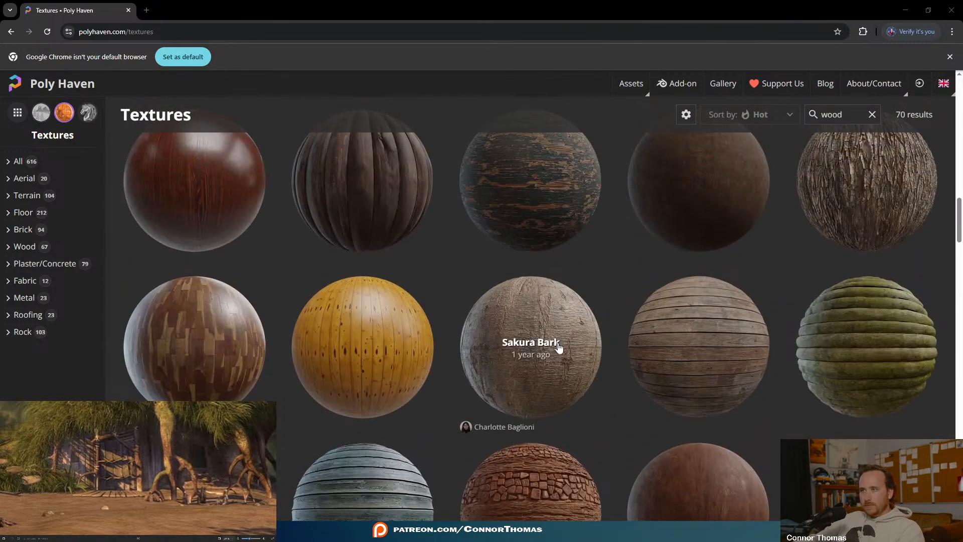
{"action": "scroll", "coordinate": [565, 359], "scroll_direction": "up", "scroll_amount": 5}
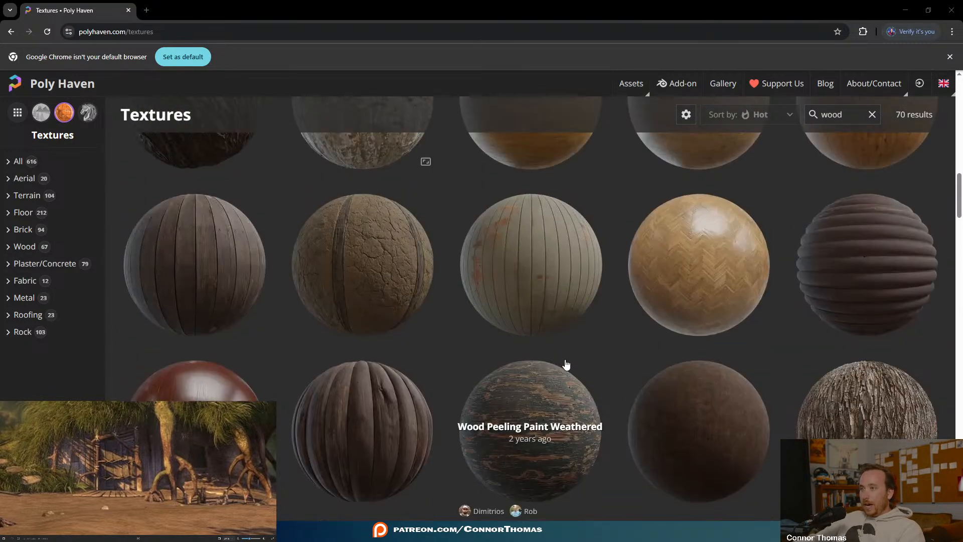
{"action": "scroll", "coordinate": [566, 366], "scroll_direction": "up", "scroll_amount": 8}
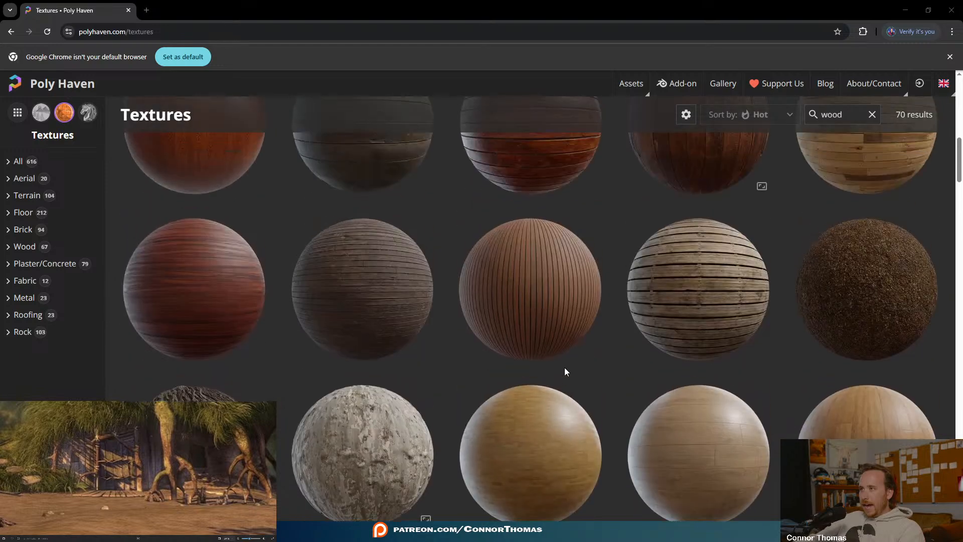
{"action": "scroll", "coordinate": [564, 367], "scroll_direction": "up", "scroll_amount": 8}
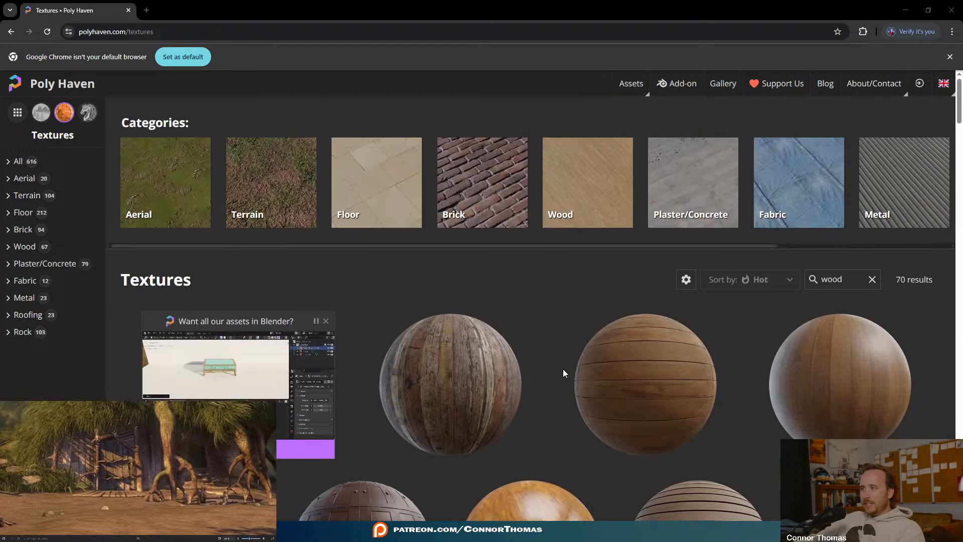
{"action": "scroll", "coordinate": [562, 368], "scroll_direction": "down", "scroll_amount": 3}
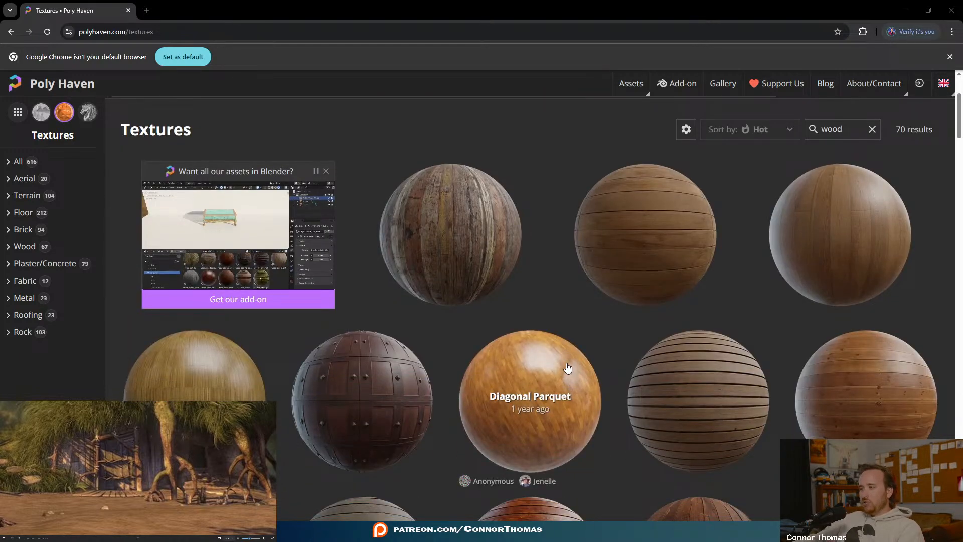
{"action": "scroll", "coordinate": [565, 365], "scroll_direction": "down", "scroll_amount": 5}
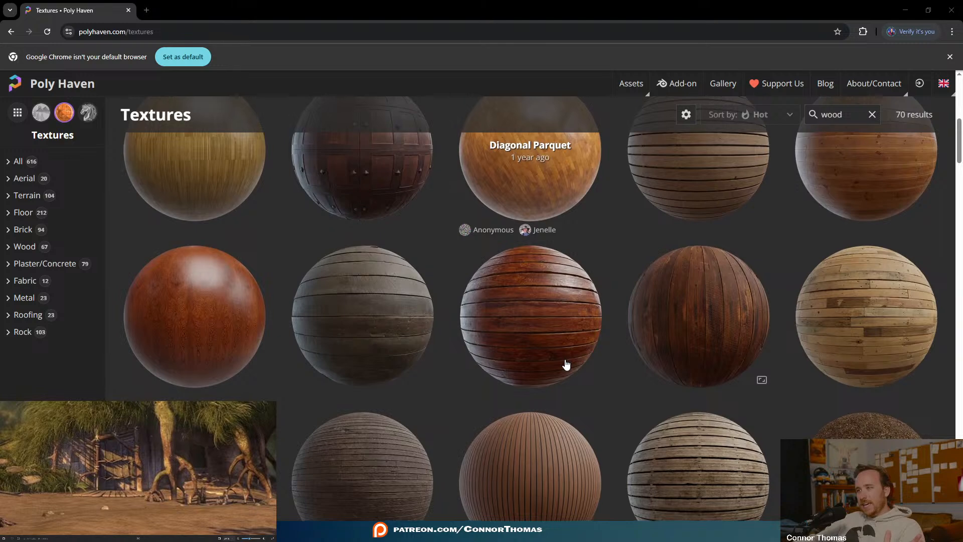
{"action": "scroll", "coordinate": [566, 364], "scroll_direction": "down", "scroll_amount": 3}
{"action": "scroll", "coordinate": [566, 365], "scroll_direction": "down", "scroll_amount": 10}
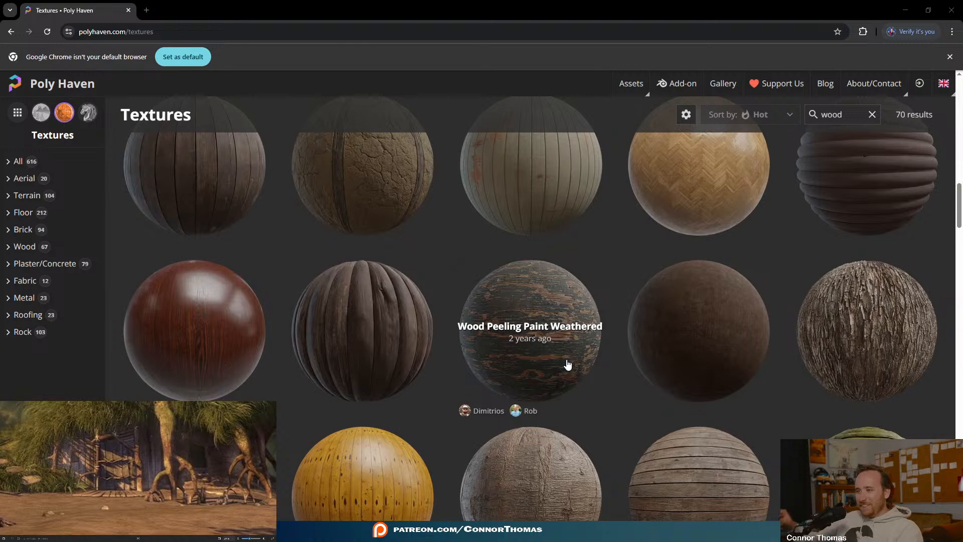
{"action": "scroll", "coordinate": [602, 387], "scroll_direction": "down", "scroll_amount": 3}
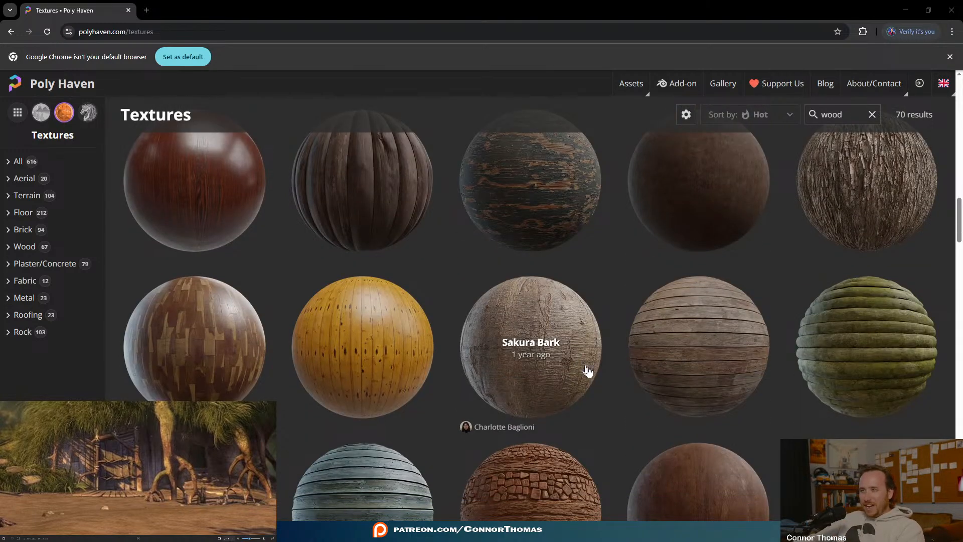
{"action": "scroll", "coordinate": [692, 441], "scroll_direction": "down", "scroll_amount": 3}
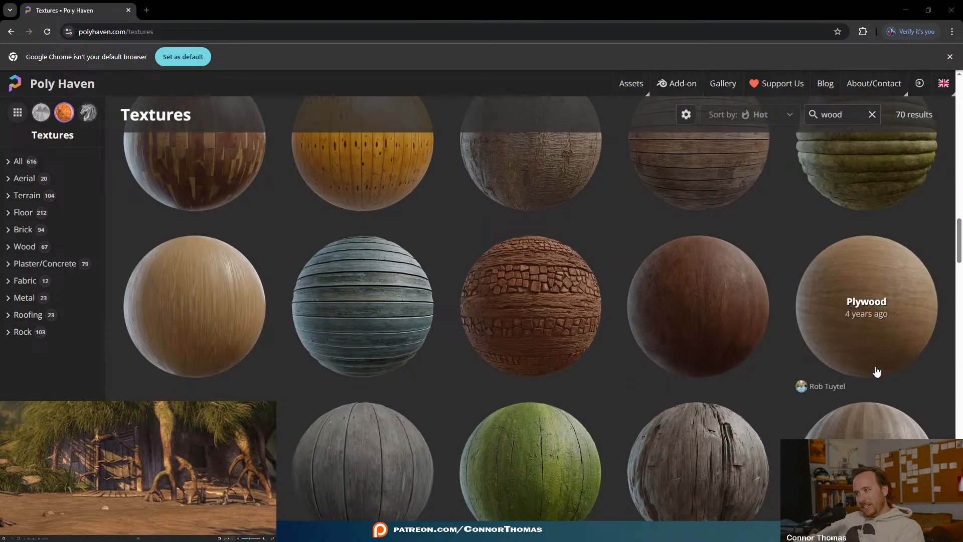
{"action": "scroll", "coordinate": [877, 371], "scroll_direction": "down", "scroll_amount": 2}
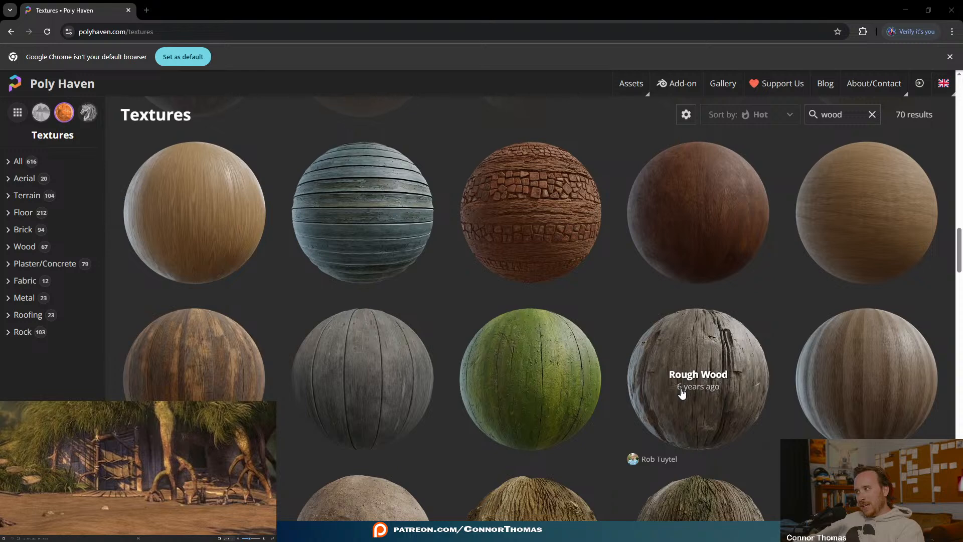
{"action": "scroll", "coordinate": [680, 394], "scroll_direction": "down", "scroll_amount": 2}
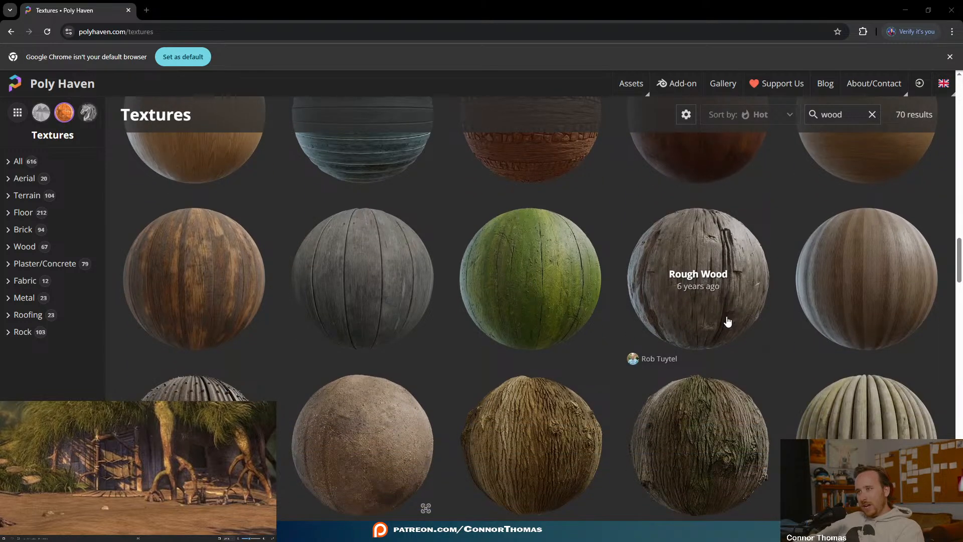
- Open the Rough Wood texture and download its 4K Blender version as rough_wood_4k.blend.zip into the project's textures folder
{"action": "left_click", "coordinate": [734, 276]}
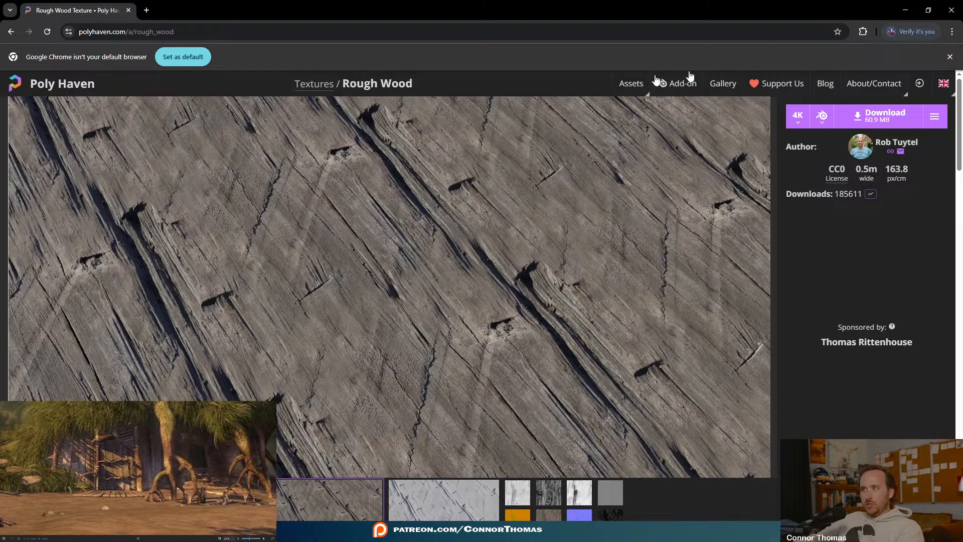
{"action": "left_click", "coordinate": [878, 116]}
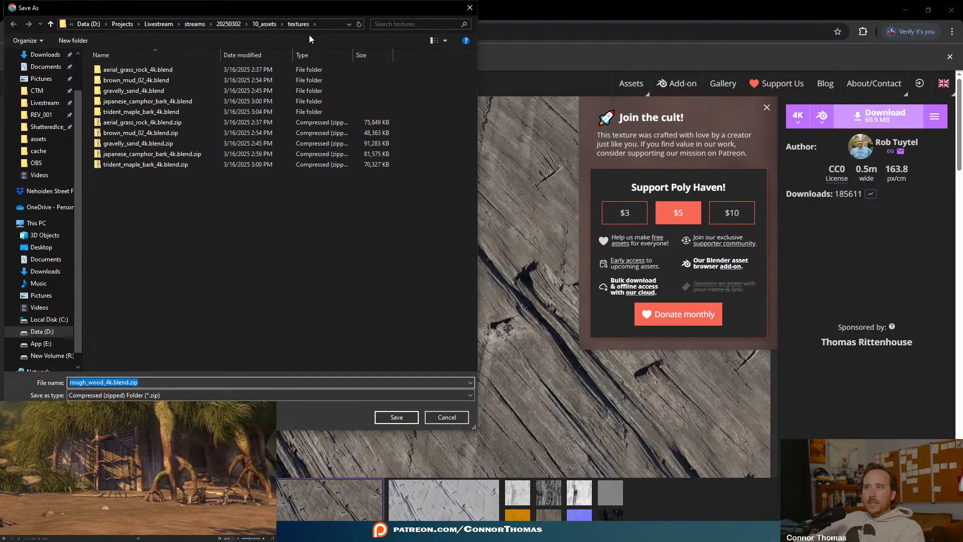
{"action": "left_click", "coordinate": [407, 420]}
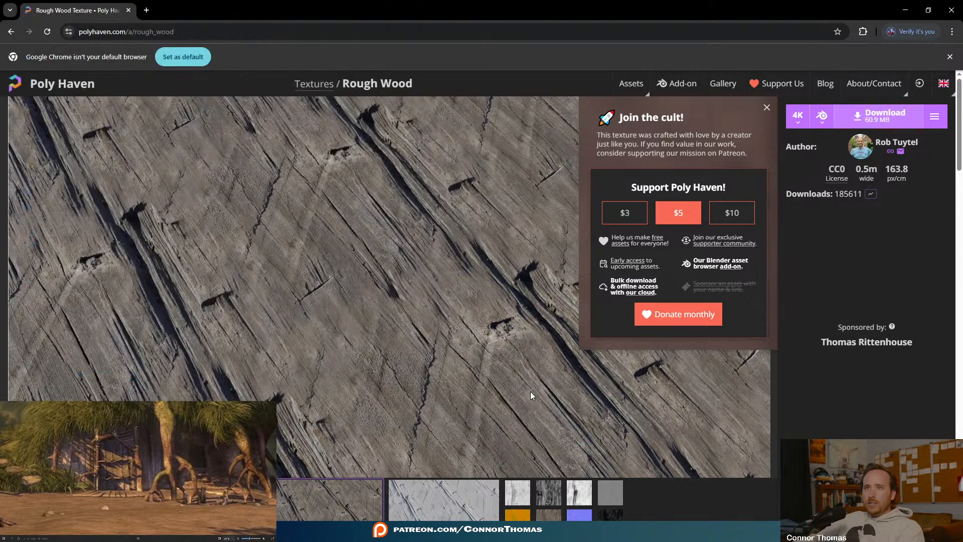
- Show the downloaded archive in File Explorer, extract rough_wood_4k.blend.zip into its own folder, and open that folder
{"action": "left_click", "coordinate": [843, 56]}
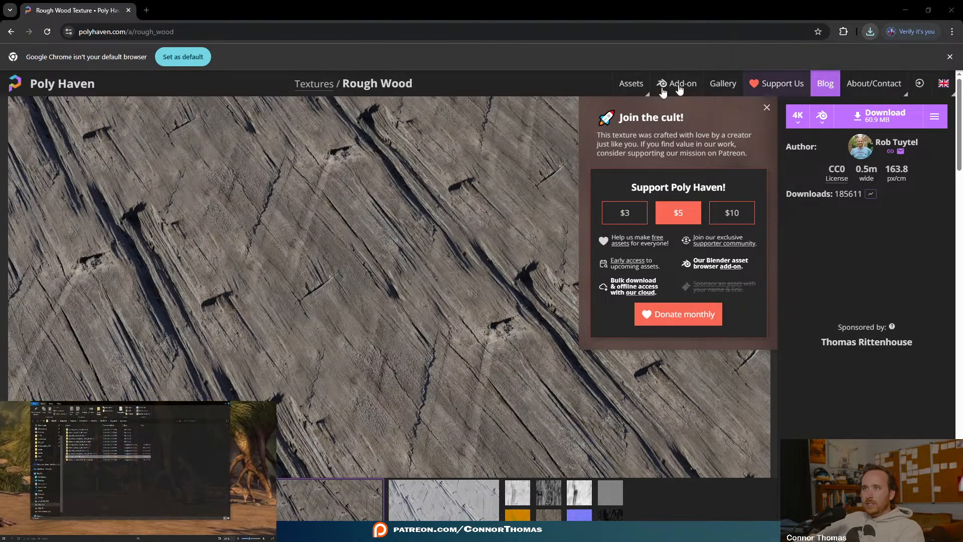
{"action": "right_click", "coordinate": [75, 456]}
{"action": "mouse_move", "coordinate": [102, 474]}
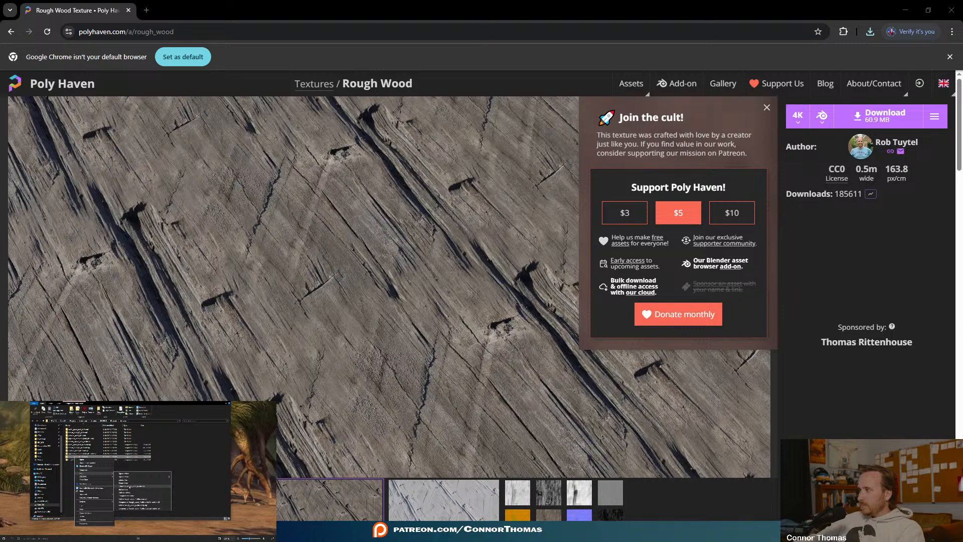
{"action": "left_click", "coordinate": [129, 486]}
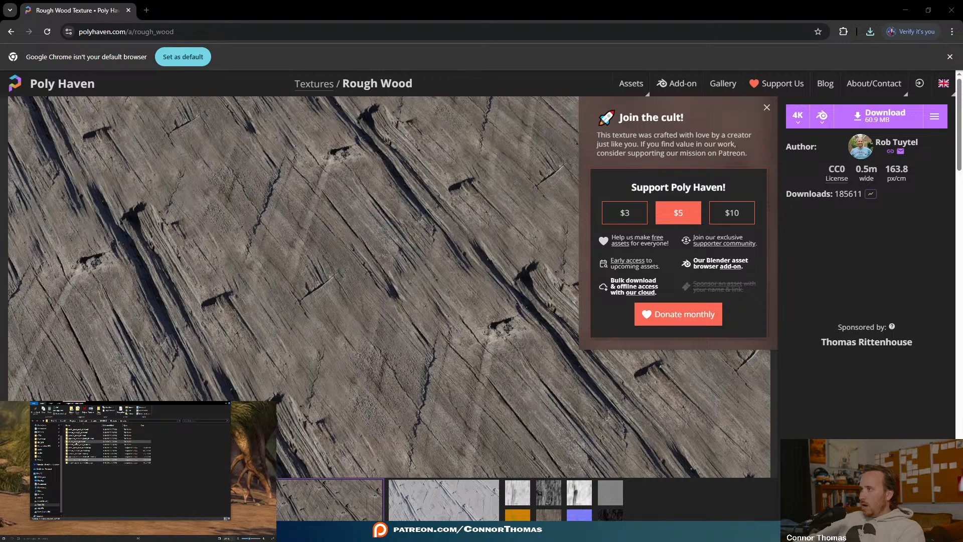
{"action": "double_click", "coordinate": [76, 441]}
- Return to Blender and give the selected front-wall plank a new material named Wood
{"action": "left_click", "coordinate": [906, 10]}
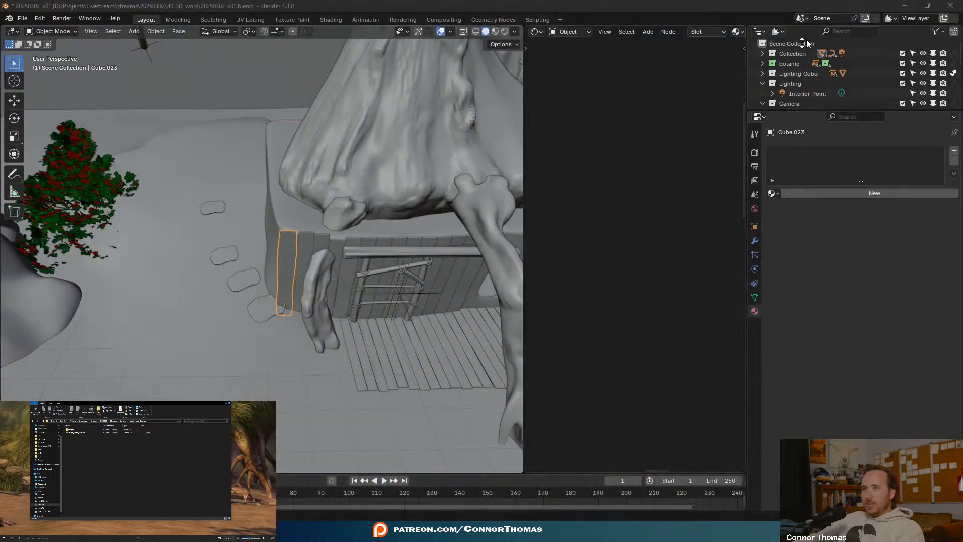
{"action": "left_click", "coordinate": [815, 193]}
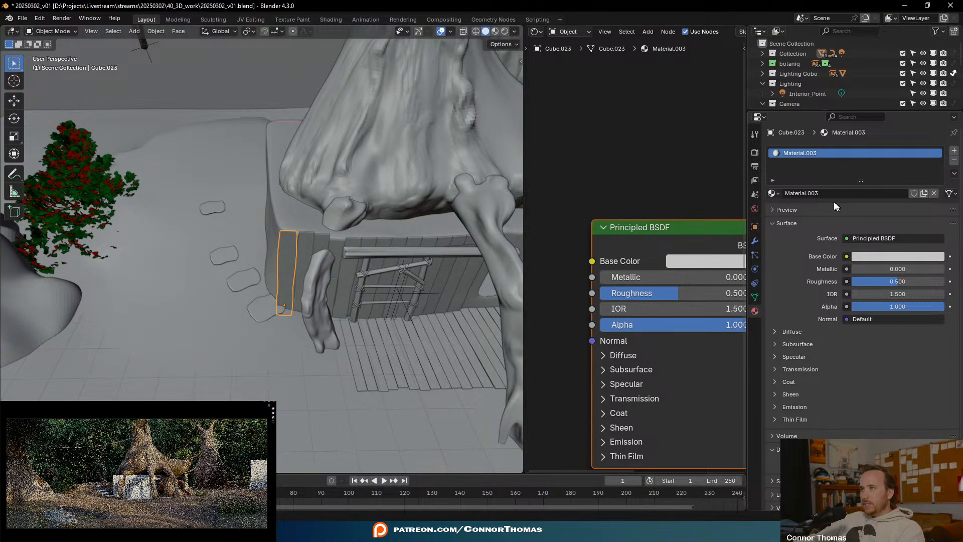
{"action": "left_click", "coordinate": [827, 193]}
{"action": "type", "text": "Wood"}
{"action": "key", "text": "Return"}
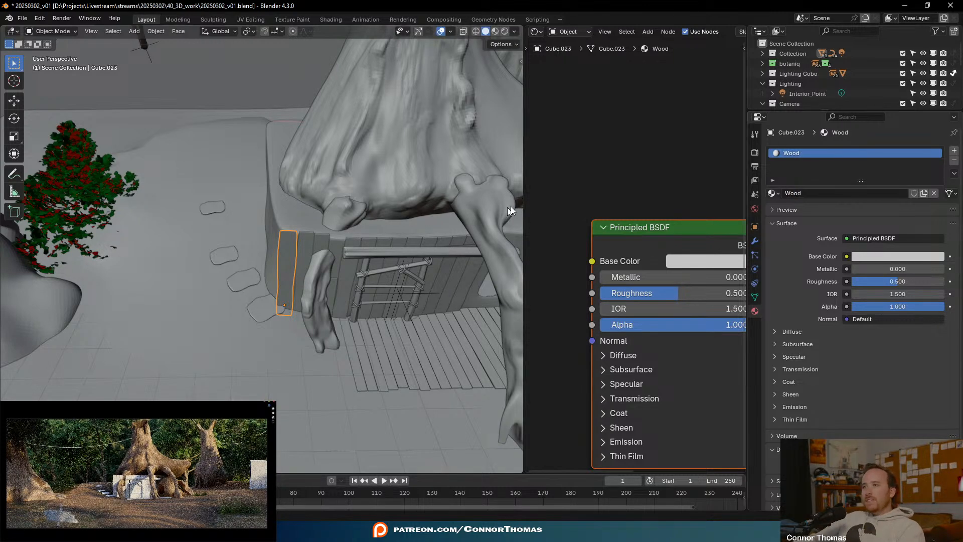
- Enlarge the shader editor beside the viewport and frame the Wood material's Principled BSDF and Material Output nodes
{"action": "left_click_drag", "start_coordinate": [524, 189], "coordinate": [301, 194]}
{"action": "scroll", "coordinate": [387, 272], "scroll_direction": "down", "scroll_amount": 3}
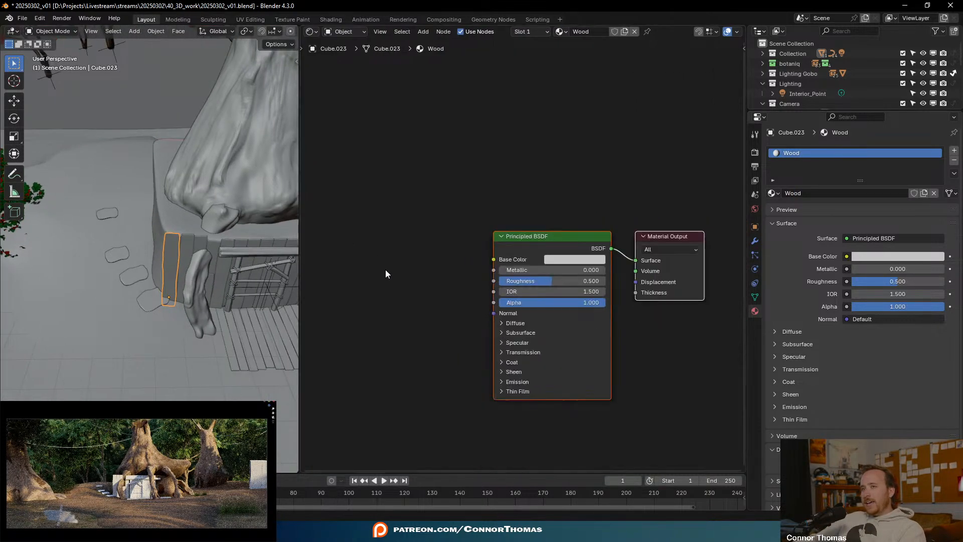
{"action": "middle_click_drag", "start_coordinate": [395, 261], "coordinate": [450, 241]}
{"action": "scroll", "coordinate": [179, 261], "scroll_direction": "down", "scroll_amount": 2}
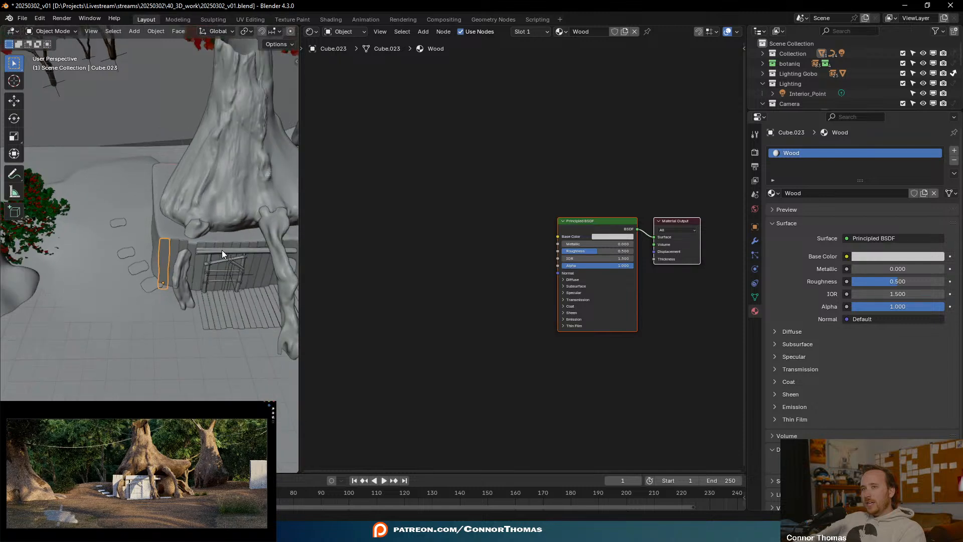
{"action": "middle_click_drag", "start_coordinate": [222, 250], "coordinate": [143, 257], "text": "shift"}
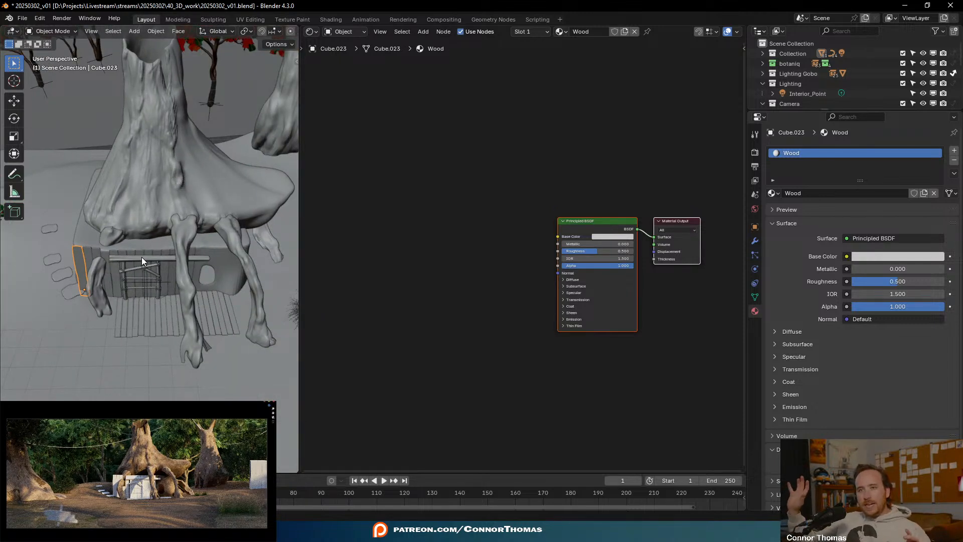
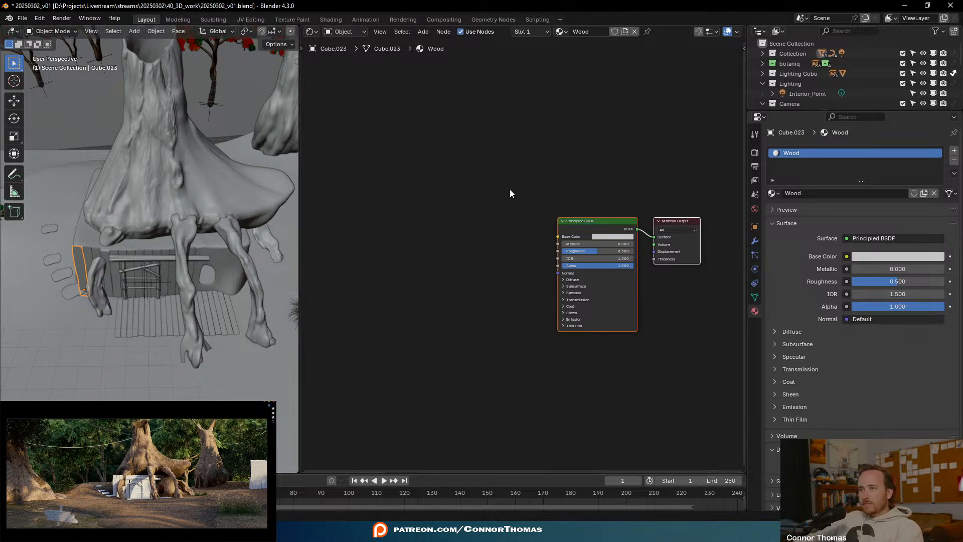
{"action": "scroll", "coordinate": [456, 272], "scroll_direction": "up", "scroll_amount": 2}
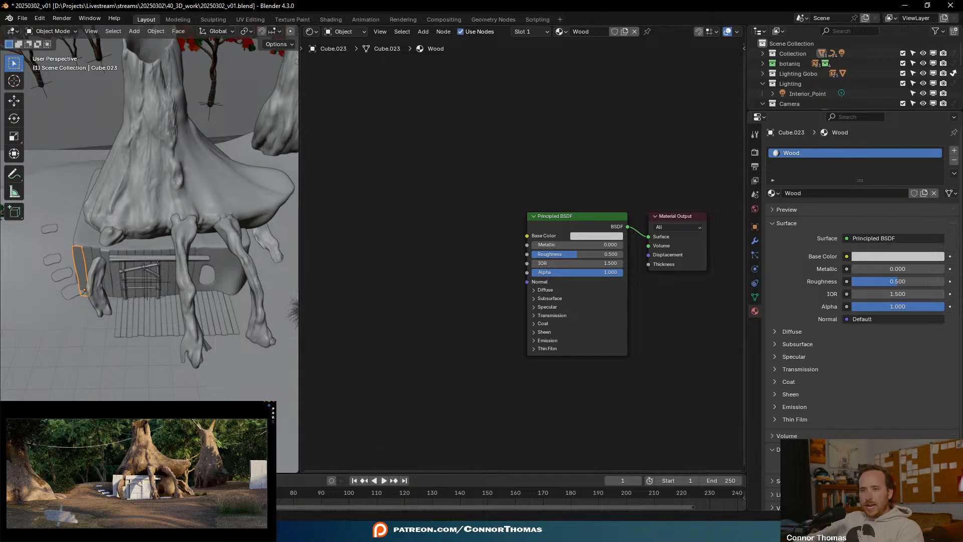
- Bring the extracted Rough Wood diffuse, displacement, normal and roughness images from File Explorer into the Wood material as texture nodes
{"action": "key", "text": "alt+Tab"}
{"action": "double_click", "coordinate": [70, 429]}
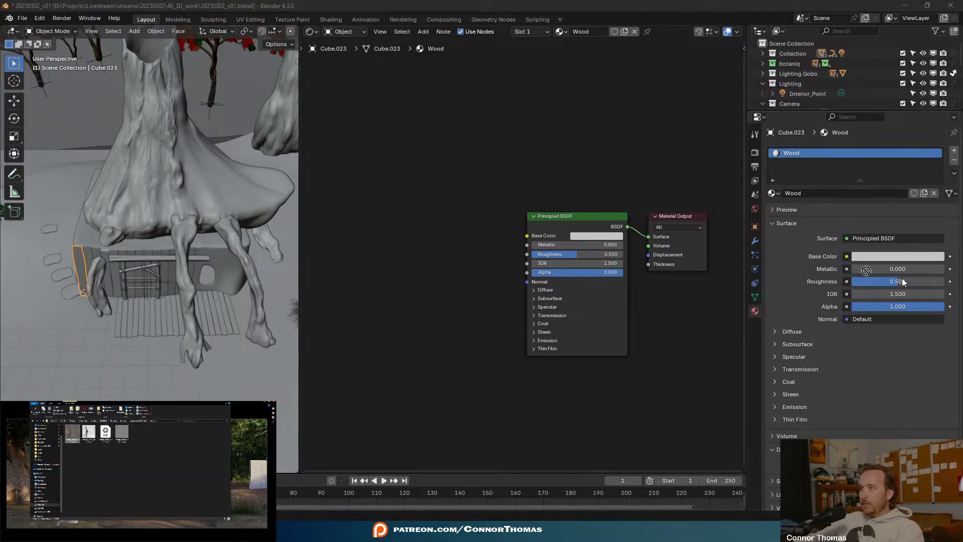
{"action": "left_click_drag", "start_coordinate": [450, 163], "coordinate": [449, 163]}
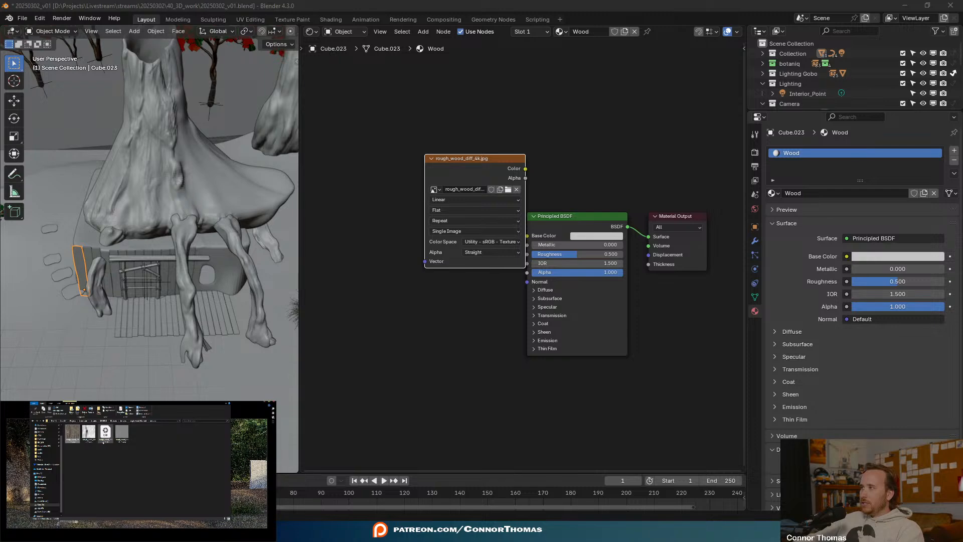
{"action": "left_click_drag", "start_coordinate": [700, 395], "coordinate": [701, 395]}
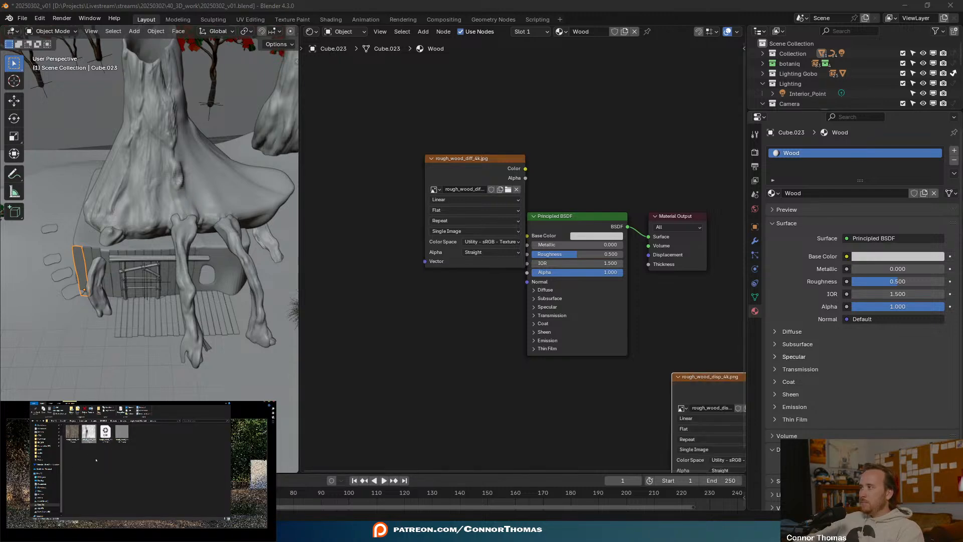
{"action": "left_click_drag", "start_coordinate": [459, 315], "coordinate": [457, 324]}
{"action": "left_click_drag", "start_coordinate": [122, 432], "coordinate": [146, 453]}
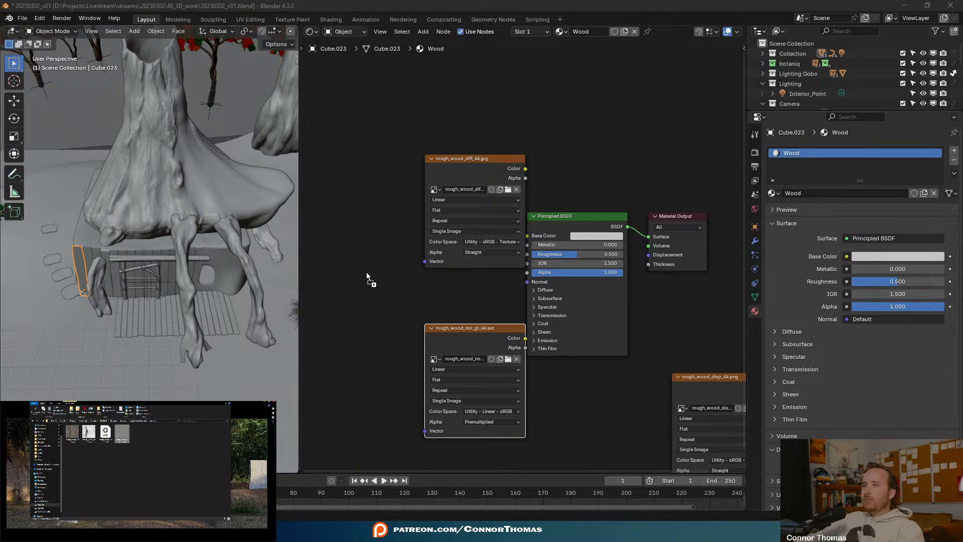
{"action": "left_click_drag", "start_coordinate": [367, 272], "coordinate": [366, 272]}
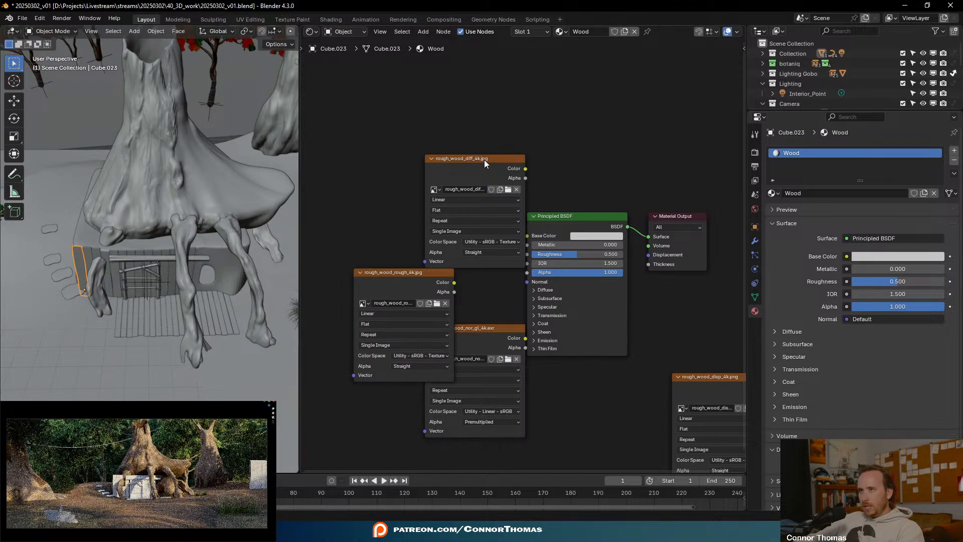
- Stack the diffuse, roughness and normal texture nodes before the Principled BSDF, and move the Material Output farther from the shader
{"action": "left_click_drag", "start_coordinate": [483, 160], "coordinate": [404, 117]}
{"action": "left_click_drag", "start_coordinate": [409, 277], "coordinate": [371, 239]}
{"action": "left_click_drag", "start_coordinate": [490, 332], "coordinate": [394, 366]}
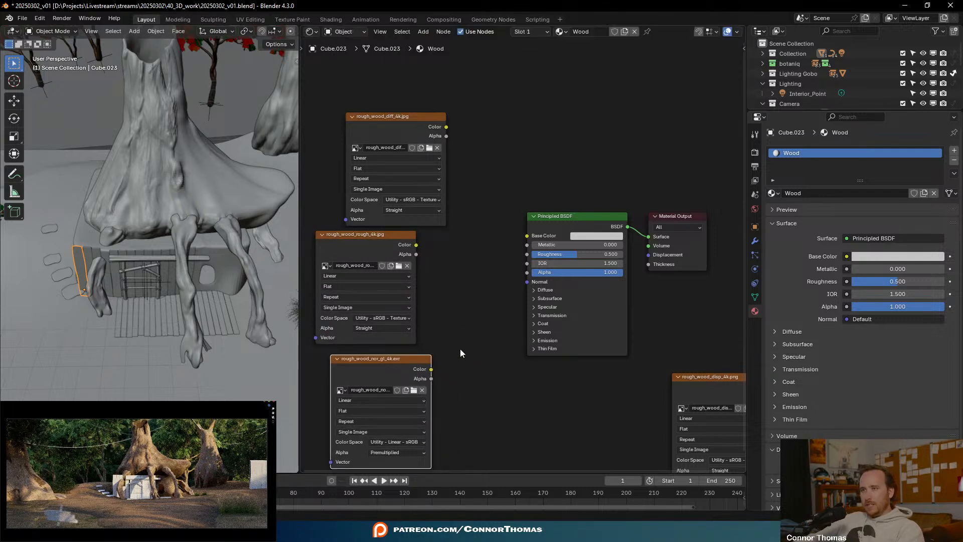
{"action": "middle_click_drag", "start_coordinate": [683, 260], "coordinate": [476, 258]}
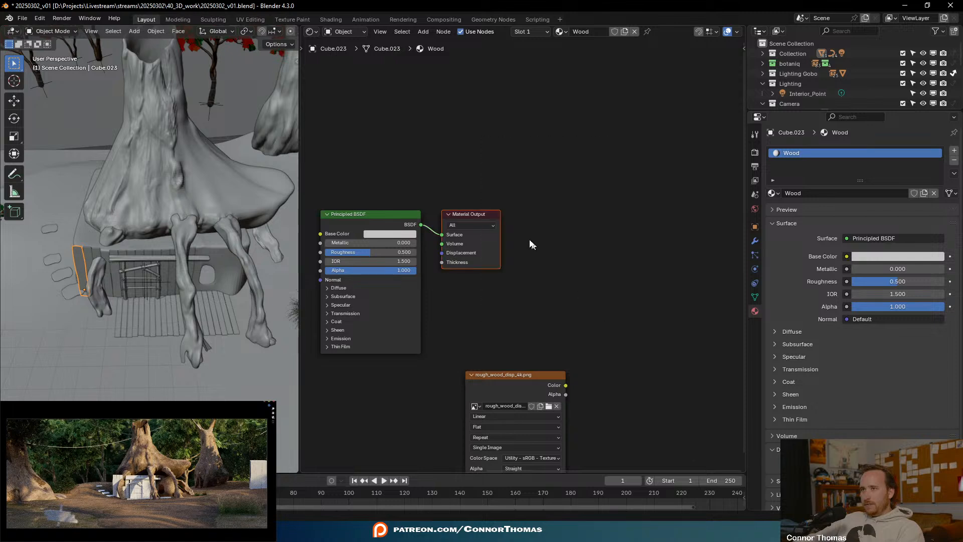
{"action": "left_click_drag", "start_coordinate": [483, 218], "coordinate": [722, 188]}
{"action": "middle_click_drag", "start_coordinate": [556, 276], "coordinate": [662, 129]}
{"action": "left_click_drag", "start_coordinate": [563, 104], "coordinate": [531, 104]}
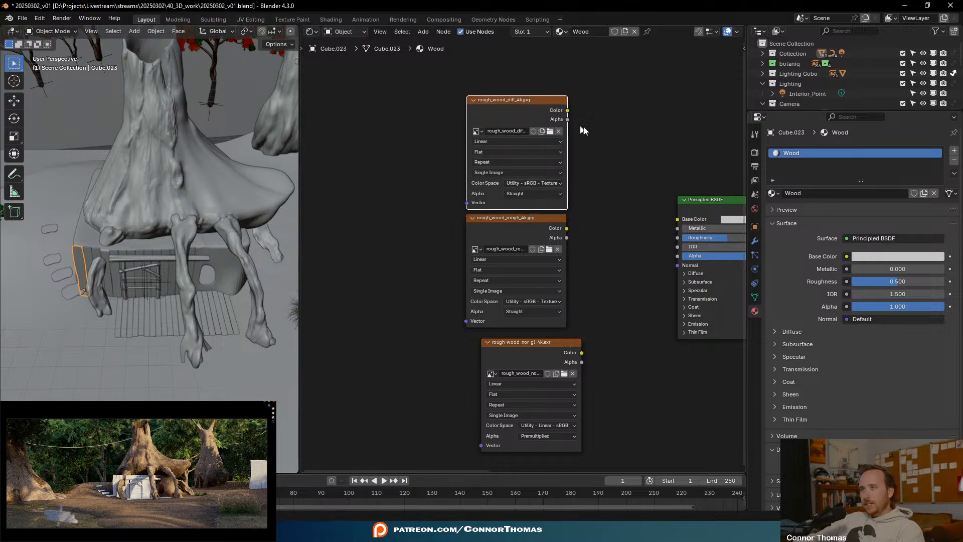
- Connect the diffuse texture's Color to Base Color and the roughness texture's Color to Roughness on the Principled BSDF
{"action": "middle_click_drag", "start_coordinate": [646, 137], "coordinate": [526, 152]}
{"action": "scroll", "coordinate": [444, 146], "scroll_direction": "up", "scroll_amount": 3}
{"action": "left_click_drag", "start_coordinate": [428, 92], "coordinate": [566, 229]}
{"action": "scroll", "coordinate": [460, 185], "scroll_direction": "down", "scroll_amount": 3, "text": "shift"}
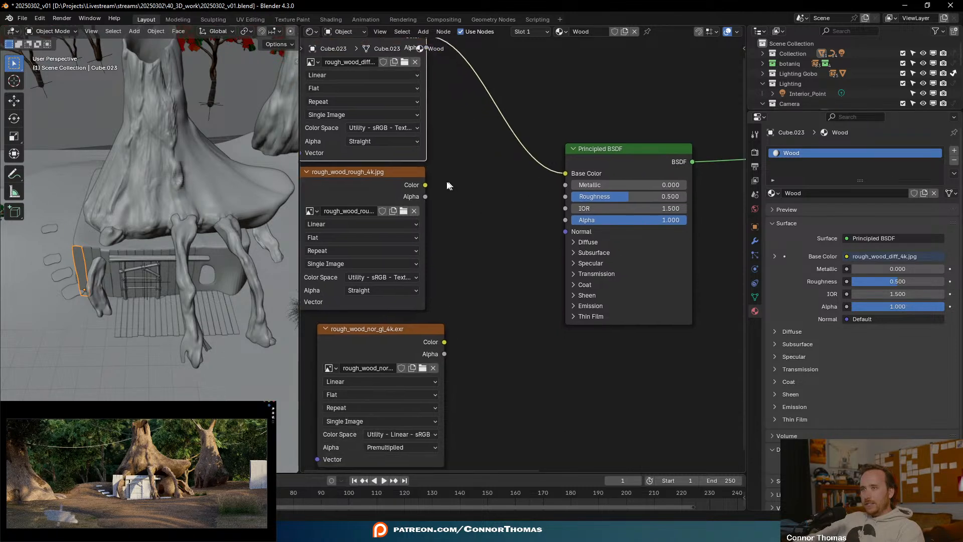
{"action": "middle_click_drag", "start_coordinate": [457, 188], "coordinate": [486, 188]}
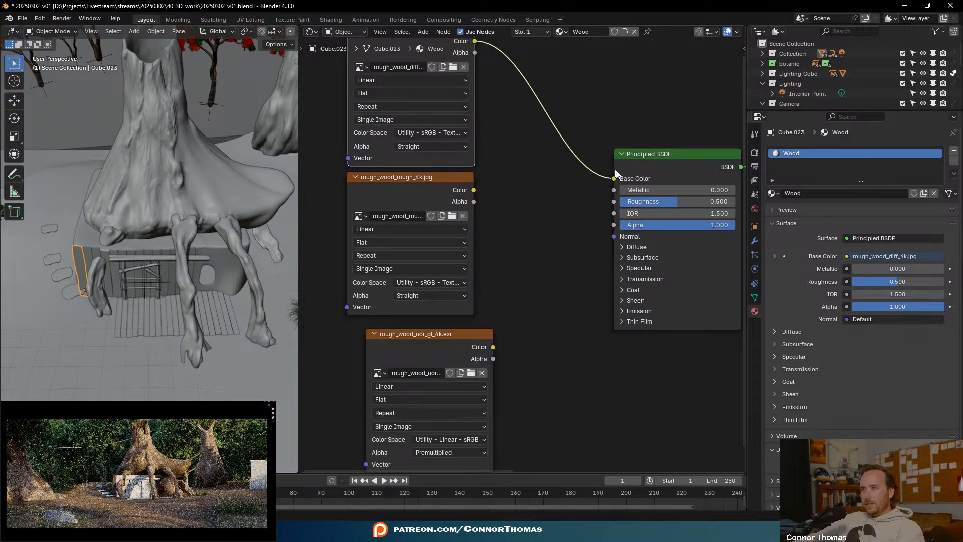
{"action": "left_click_drag", "start_coordinate": [474, 190], "coordinate": [614, 201]}
- Connect rough_wood_nor_gl_4k.exr to the Principled BSDF's Normal input and insert a Normal Map node between them
{"action": "scroll", "coordinate": [552, 251], "scroll_direction": "down", "scroll_amount": 3, "text": "shift"}
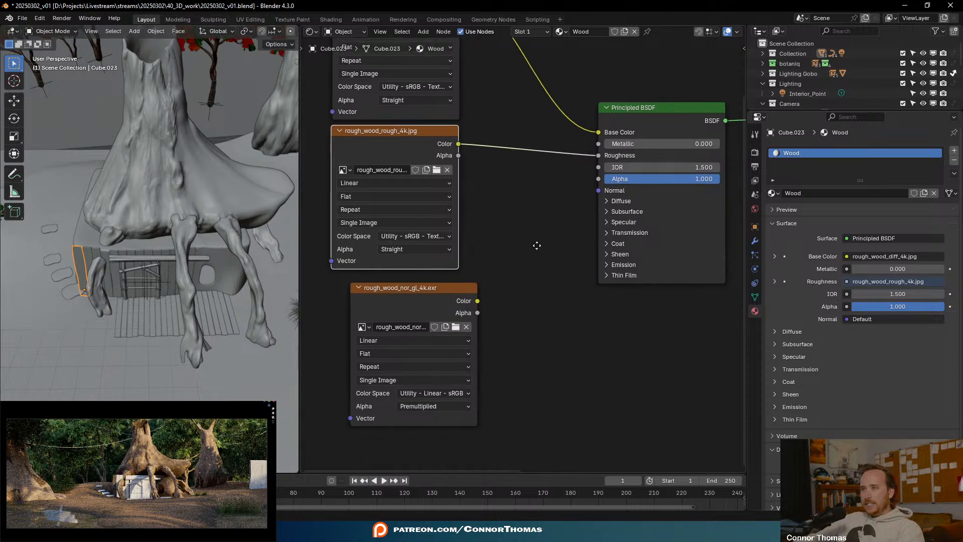
{"action": "left_click_drag", "start_coordinate": [476, 300], "coordinate": [597, 189]}
{"action": "left_click_drag", "start_coordinate": [416, 291], "coordinate": [317, 330]}
{"action": "key", "text": "shift+a"}
{"action": "left_click", "coordinate": [597, 333]}
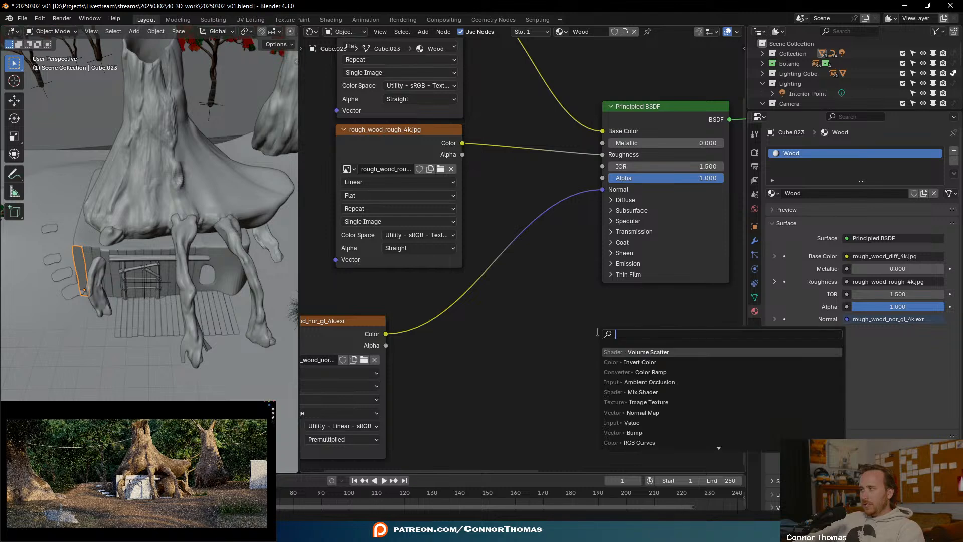
{"action": "type", "text": "normal map"}
{"action": "key", "text": "Return"}
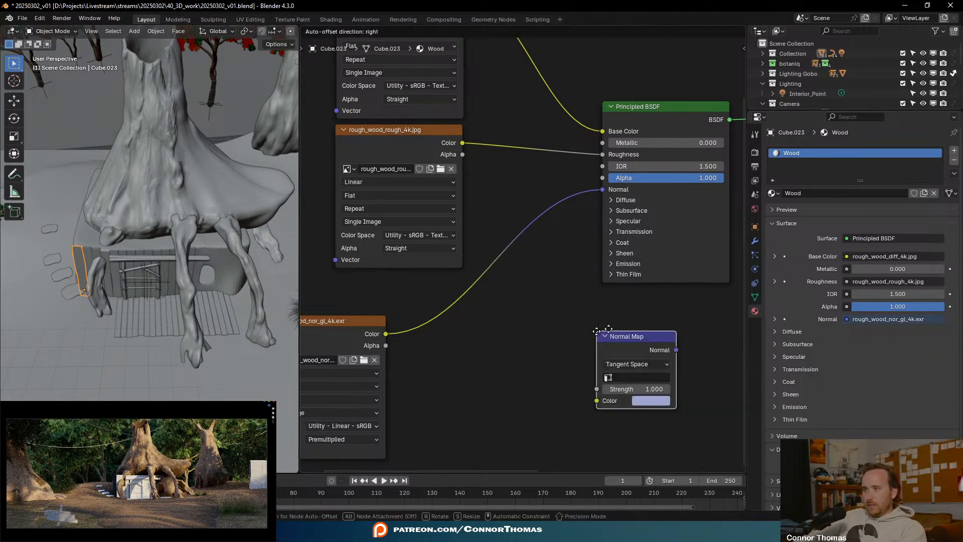
{"action": "left_click", "coordinate": [468, 270]}
- Move the roughness and diffuse texture nodes farther from the shader, and add Texture Coordinate and Mapping nodes to the diffuse texture
{"action": "middle_click_drag", "start_coordinate": [539, 173], "coordinate": [648, 282]}
{"action": "left_click_drag", "start_coordinate": [516, 244], "coordinate": [448, 252]}
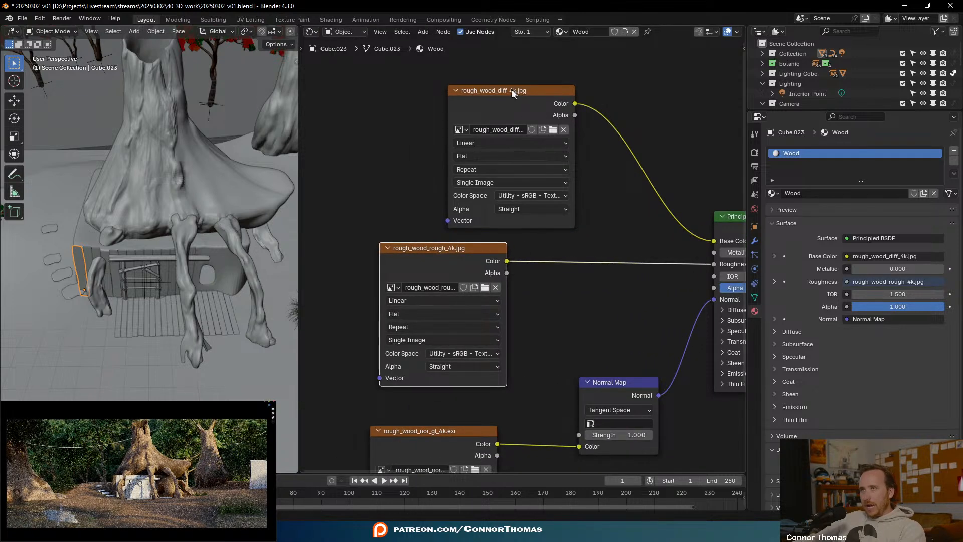
{"action": "left_click_drag", "start_coordinate": [511, 93], "coordinate": [446, 93]}
{"action": "middle_click_drag", "start_coordinate": [555, 173], "coordinate": [637, 212]}
{"action": "key", "text": "ctrl+t"}
{"action": "middle_click_drag", "start_coordinate": [306, 275], "coordinate": [443, 262]}
{"action": "middle_click_drag", "start_coordinate": [573, 344], "coordinate": [416, 305]}
- Maximize the node editor and move the Texture Coordinate and Mapping nodes farther away from the texture stack
{"action": "key", "text": "ctrl+space"}
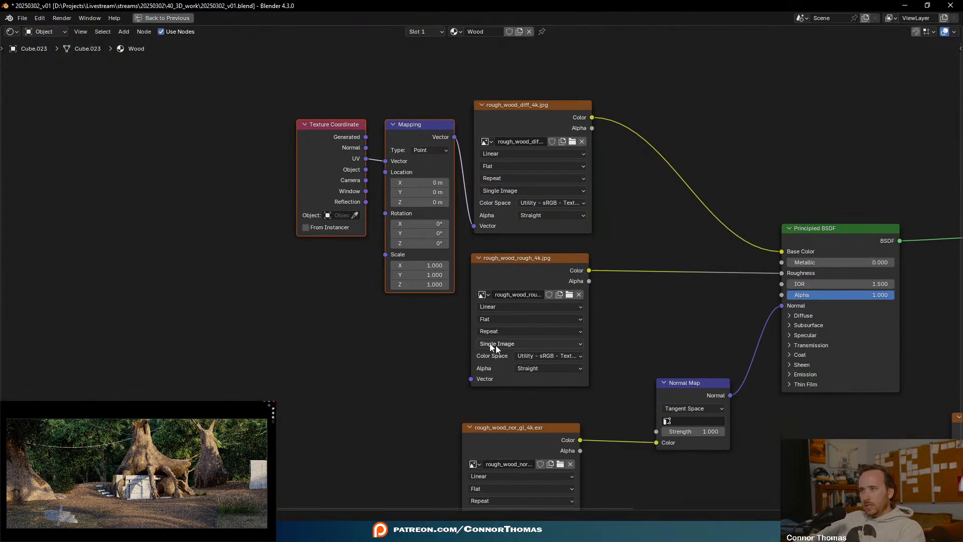
{"action": "middle_click_drag", "start_coordinate": [496, 345], "coordinate": [328, 278]}
{"action": "middle_click_drag", "start_coordinate": [204, 269], "coordinate": [206, 303]}
{"action": "left_click_drag", "start_coordinate": [86, 80], "coordinate": [255, 138]}
{"action": "left_click_drag", "start_coordinate": [256, 86], "coordinate": [102, 159]}
{"action": "middle_click_drag", "start_coordinate": [159, 182], "coordinate": [297, 172]}
- Connect the Mapping node's Vector output to the Vector inputs of the roughness and normal textures
{"action": "left_click", "coordinate": [279, 161]}
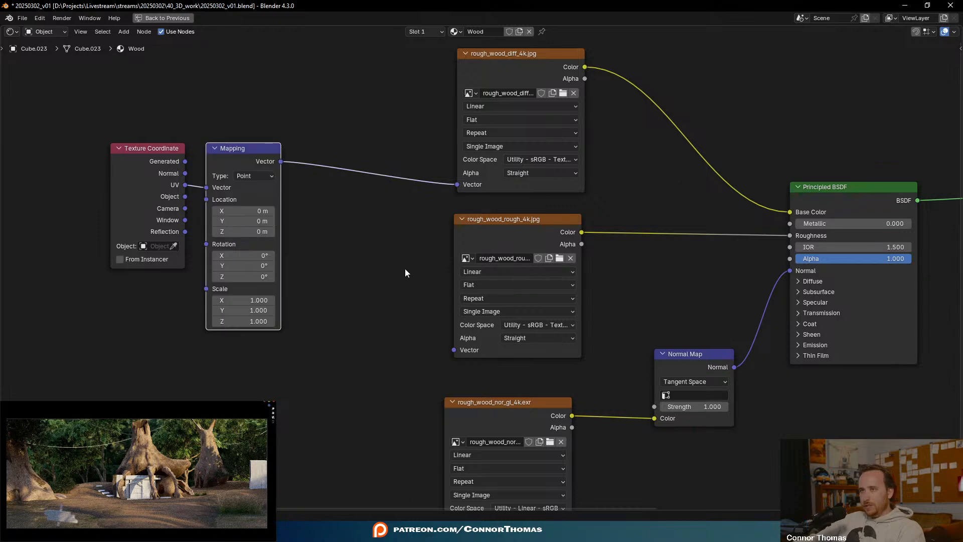
{"action": "left_click_drag", "start_coordinate": [281, 162], "coordinate": [454, 350]}
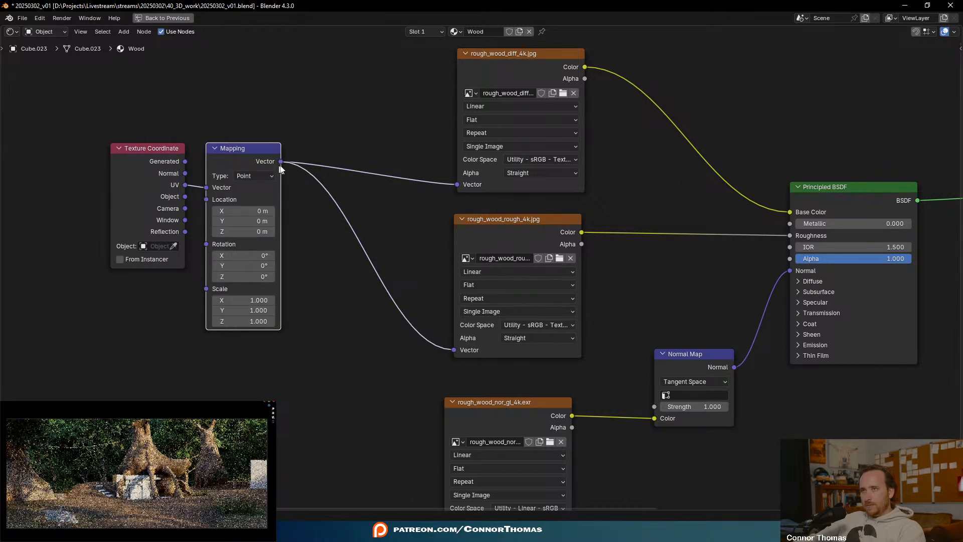
{"action": "left_click_drag", "start_coordinate": [282, 162], "coordinate": [442, 429]}
- Move the rough_wood_disp_4k.png node below the Principled BSDF and feed its Vector input from the Mapping node
{"action": "middle_click_drag", "start_coordinate": [702, 392], "coordinate": [572, 387]}
{"action": "scroll", "coordinate": [572, 386], "scroll_direction": "down", "scroll_amount": 2}
{"action": "middle_click_drag", "start_coordinate": [642, 354], "coordinate": [528, 350]}
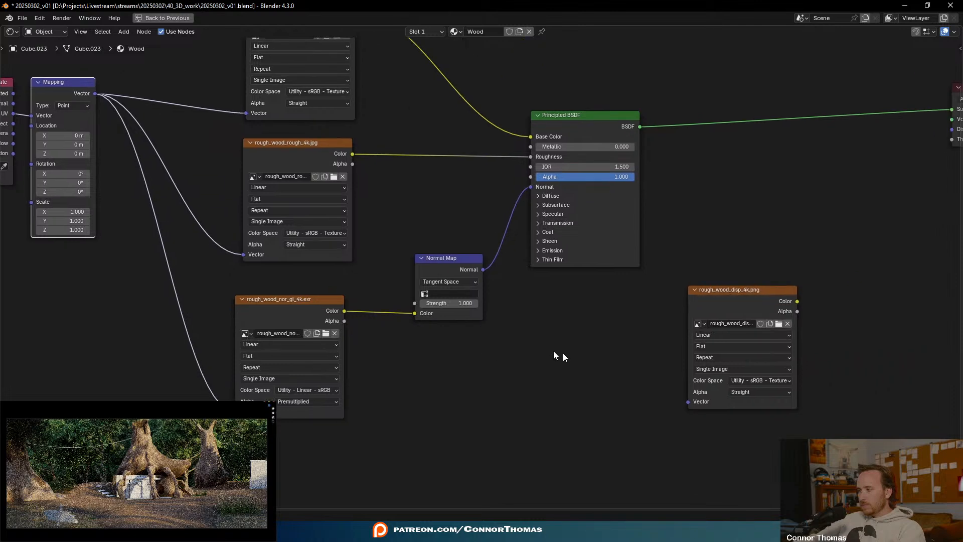
{"action": "left_click_drag", "start_coordinate": [733, 300], "coordinate": [592, 348]}
{"action": "middle_click_drag", "start_coordinate": [720, 178], "coordinate": [532, 194]}
{"action": "left_click_drag", "start_coordinate": [430, 353], "coordinate": [569, 341]}
{"action": "scroll", "coordinate": [404, 342], "scroll_direction": "down", "scroll_amount": 5}
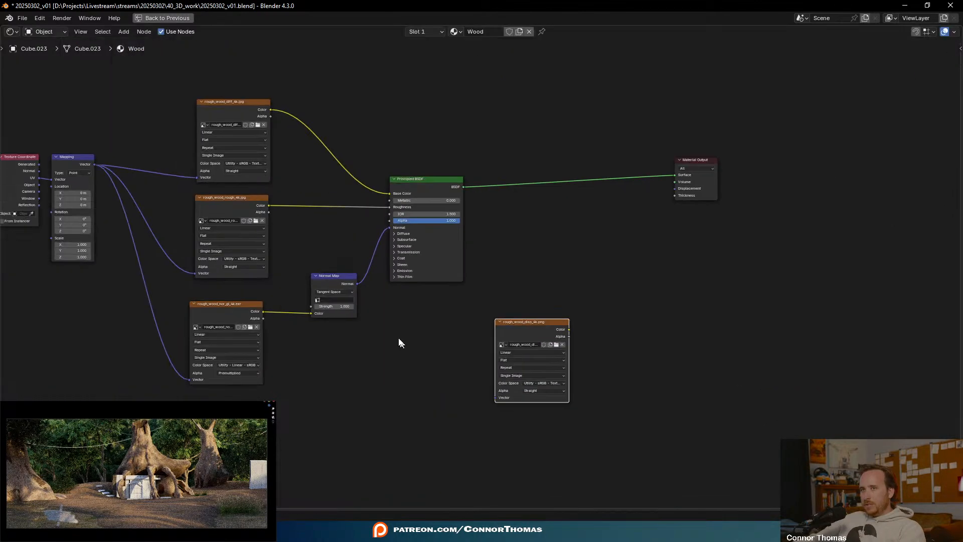
{"action": "left_click_drag", "start_coordinate": [472, 375], "coordinate": [506, 402]}
- Add a Bump node, feed its Height from the displacement texture, and connect its Normal to the Material Output's Displacement
{"action": "scroll", "coordinate": [551, 332], "scroll_direction": "up", "scroll_amount": 2}
{"action": "key", "text": "shift+a"}
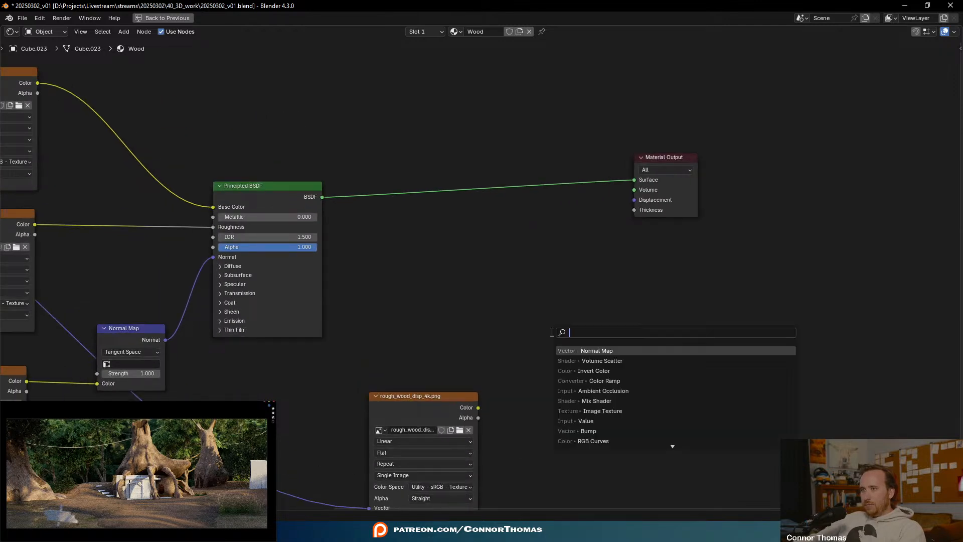
{"action": "type", "text": "bum"}
{"action": "key", "text": "Return"}
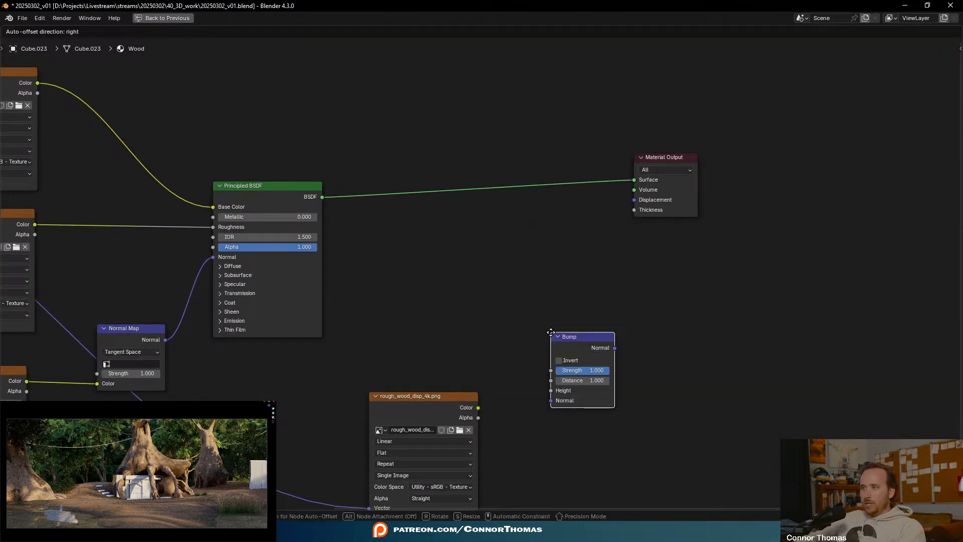
{"action": "left_click_drag", "start_coordinate": [478, 407], "coordinate": [575, 393]}
{"action": "left_click_drag", "start_coordinate": [614, 347], "coordinate": [625, 200]}
{"action": "left_click_drag", "start_coordinate": [587, 342], "coordinate": [564, 319]}
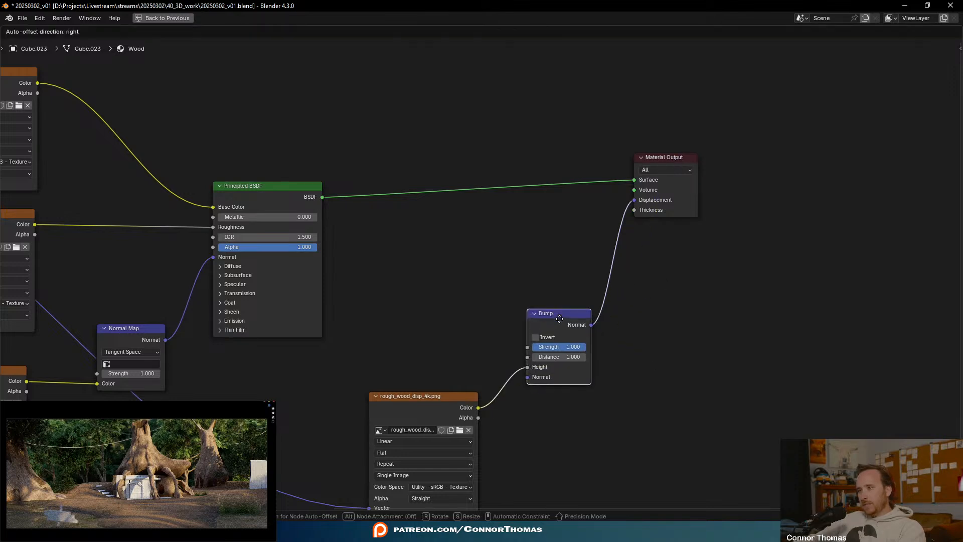
{"action": "left_click_drag", "start_coordinate": [381, 395], "coordinate": [334, 371]}
- Add a Value node set to 2 and connect it to the Mapping node's Scale input
{"action": "middle_click_drag", "start_coordinate": [429, 288], "coordinate": [555, 275]}
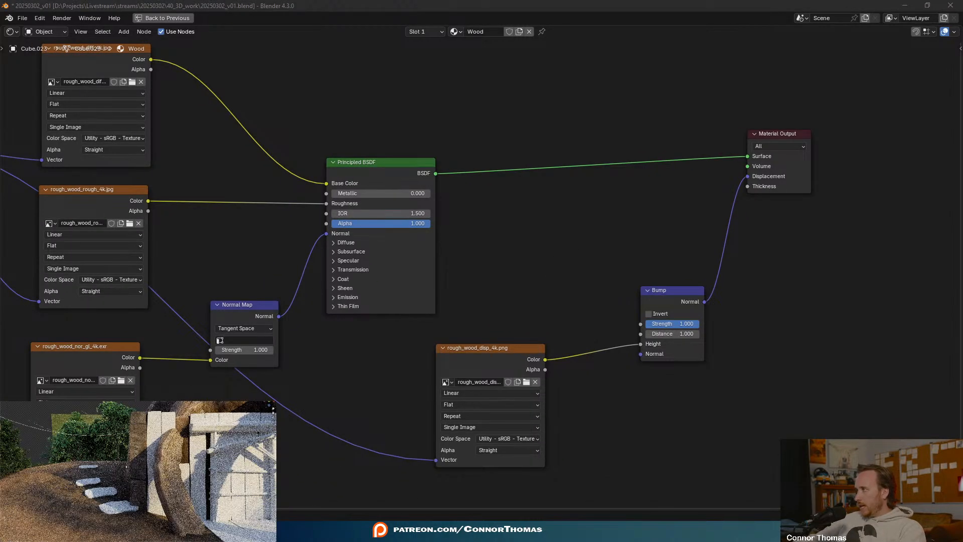
{"action": "middle_click_drag", "start_coordinate": [259, 303], "coordinate": [677, 301]}
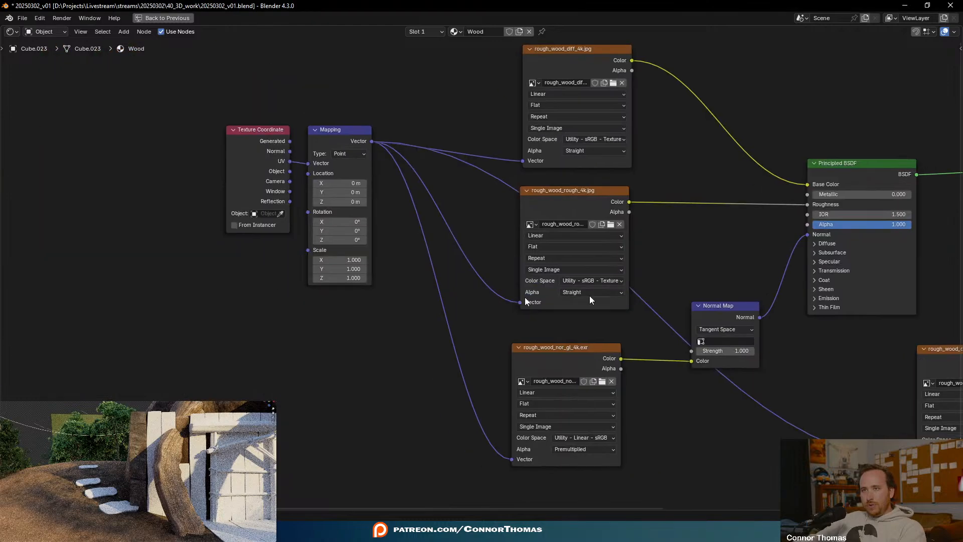
{"action": "scroll", "coordinate": [309, 309], "scroll_direction": "up", "scroll_amount": 3}
{"action": "middle_click_drag", "start_coordinate": [197, 286], "coordinate": [289, 280]}
{"action": "key", "text": "shift+a"}
{"action": "type", "text": "value"}
{"action": "key", "text": "Return"}
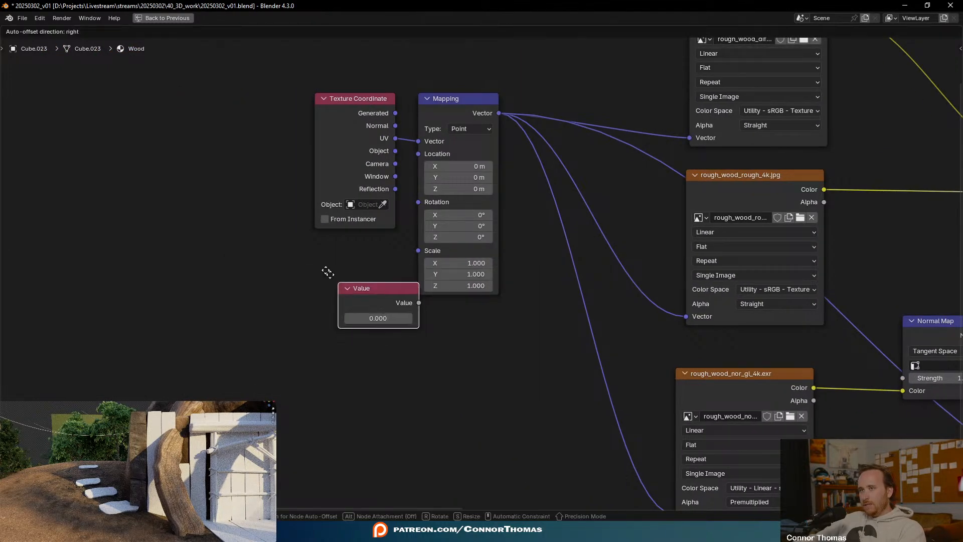
{"action": "left_click", "coordinate": [305, 261]}
{"action": "left_click", "coordinate": [340, 292]}
{"action": "type", "text": "2"}
{"action": "key", "text": "Return"}
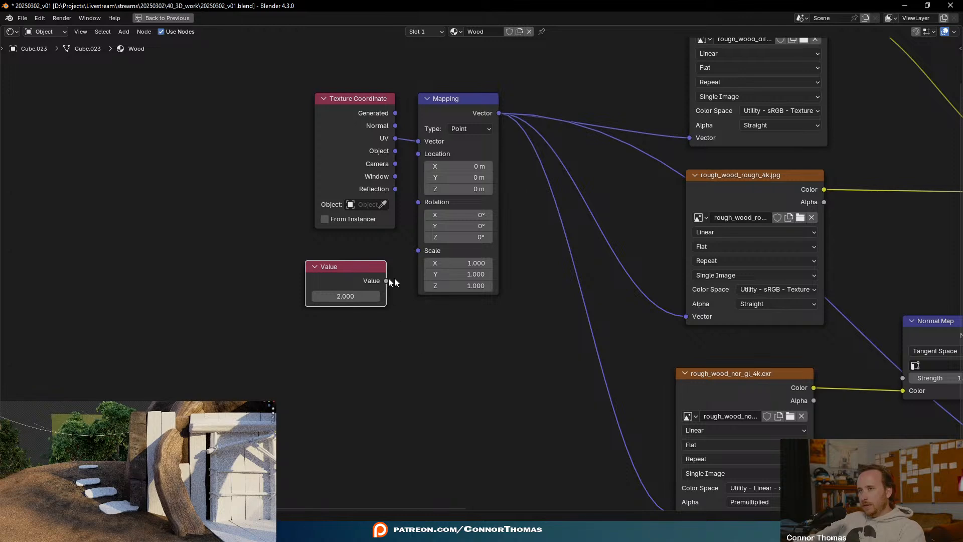
{"action": "left_click_drag", "start_coordinate": [387, 280], "coordinate": [419, 250]}
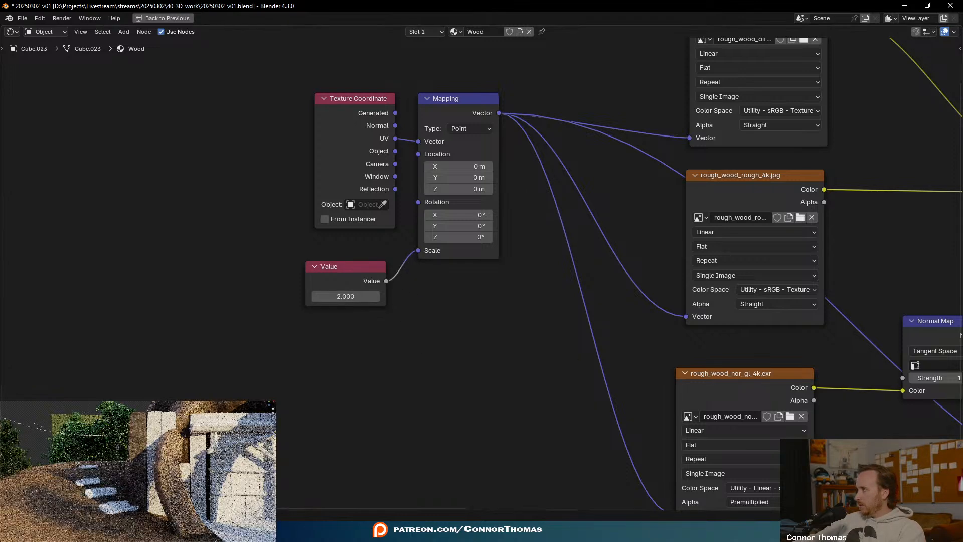
- Increase the Value node driving the Mapping scale to 4.3
{"action": "left_click", "coordinate": [373, 296]}
{"action": "type", "text": "4.1"}
{"action": "key", "text": "Return"}
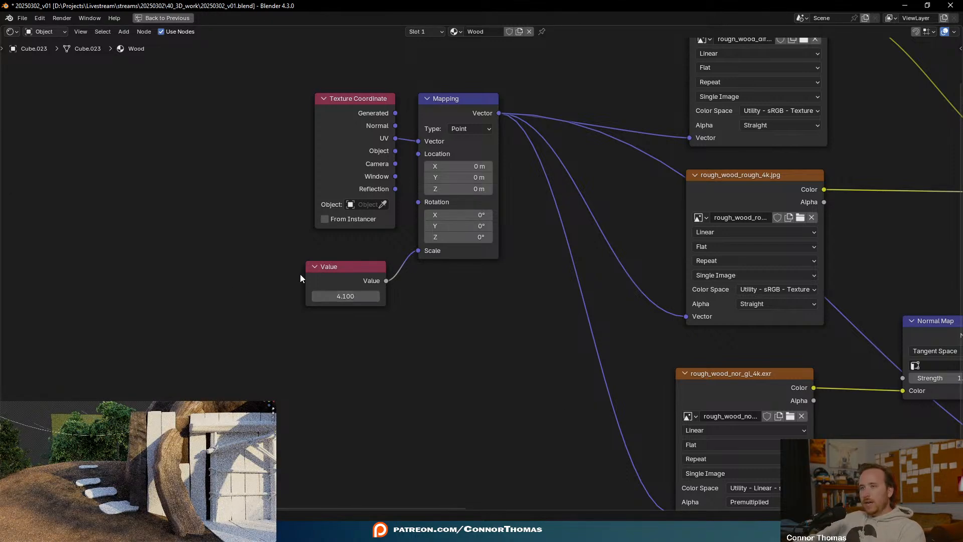
{"action": "left_click_drag", "start_coordinate": [359, 300], "coordinate": [369, 300]}
{"action": "middle_click_drag", "start_coordinate": [531, 369], "coordinate": [450, 403]}
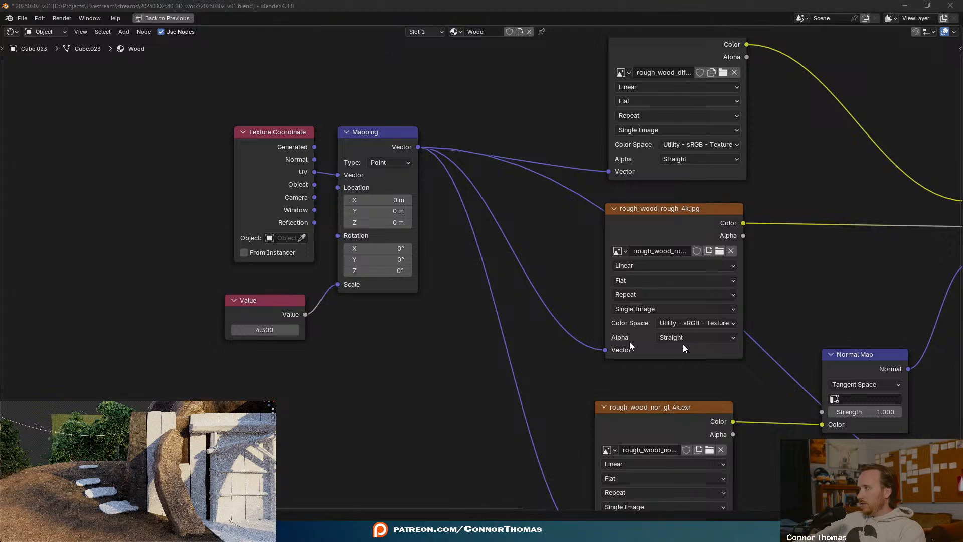
{"action": "scroll", "coordinate": [450, 291], "scroll_direction": "down", "scroll_amount": 3}
{"action": "middle_click_drag", "start_coordinate": [483, 311], "coordinate": [378, 303]}
{"action": "scroll", "coordinate": [361, 281], "scroll_direction": "down", "scroll_amount": 1}
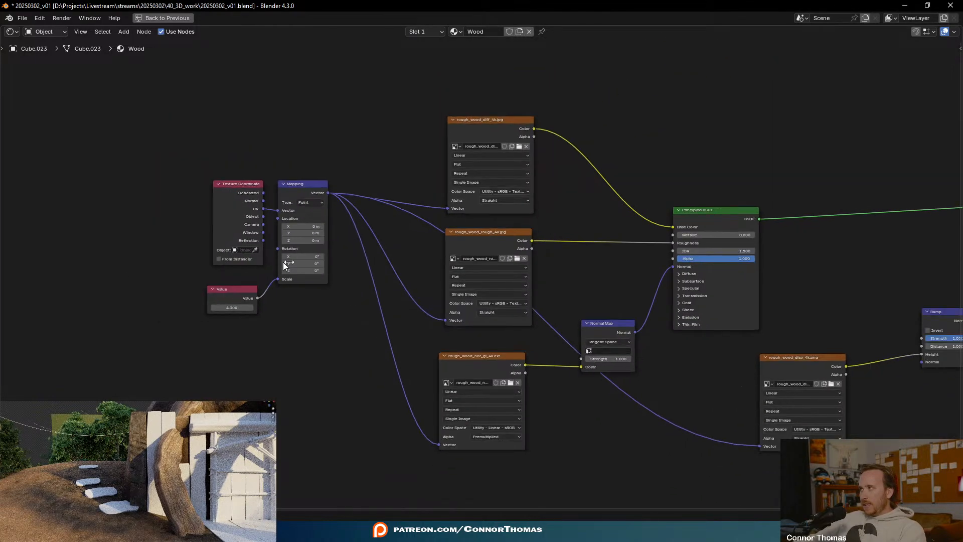
- Link the Wood material from the leftmost textured plank to all the other planks on the hut's front wall
{"action": "left_click_drag", "start_coordinate": [161, 125], "coordinate": [347, 399]}
{"action": "key", "text": "ctrl+space"}
{"action": "middle_click_drag", "start_coordinate": [97, 272], "coordinate": [195, 253]}
{"action": "left_click", "coordinate": [87, 243]}
{"action": "scroll", "coordinate": [195, 254], "scroll_direction": "up", "scroll_amount": 2}
{"action": "left_click", "coordinate": [198, 266], "text": "shift"}
{"action": "key", "text": "ctrl+space"}
{"action": "middle_click_drag", "start_coordinate": [264, 276], "coordinate": [230, 265]}
{"action": "left_click", "coordinate": [348, 342], "text": "shift"}
{"action": "left_click", "coordinate": [333, 376], "text": "shift"}
{"action": "left_click", "coordinate": [394, 241], "text": "shift"}
{"action": "left_click", "coordinate": [415, 243], "text": "shift"}
{"action": "left_click", "coordinate": [412, 289], "text": "shift"}
{"action": "left_click", "coordinate": [452, 237], "text": "shift"}
{"action": "left_click", "coordinate": [486, 250], "text": "shift"}
{"action": "left_click", "coordinate": [451, 295], "text": "shift"}
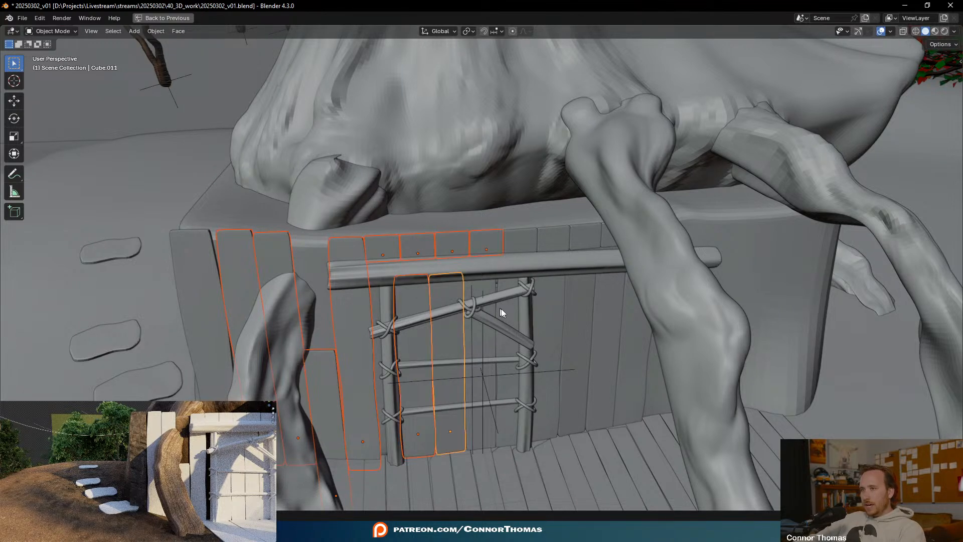
{"action": "left_click", "coordinate": [486, 345], "text": "shift"}
{"action": "left_click", "coordinate": [514, 343], "text": "shift"}
{"action": "left_click", "coordinate": [548, 322], "text": "shift"}
{"action": "left_click", "coordinate": [549, 241], "text": "shift"}
{"action": "left_click", "coordinate": [526, 242], "text": "shift"}
{"action": "left_click", "coordinate": [576, 242], "text": "shift"}
{"action": "left_click", "coordinate": [571, 301], "text": "shift"}
{"action": "middle_click_drag", "start_coordinate": [604, 313], "coordinate": [531, 331], "text": "shift"}
{"action": "left_click", "coordinate": [531, 332], "text": "shift"}
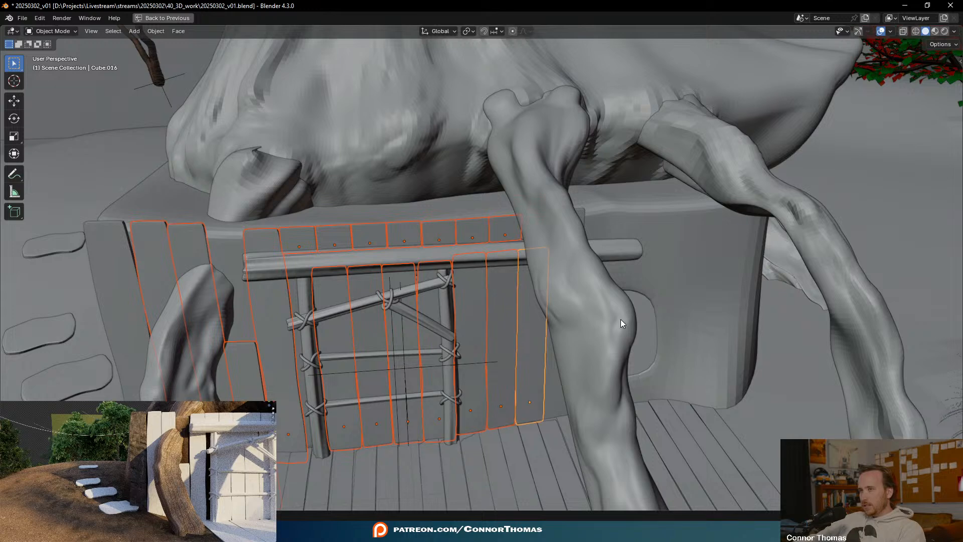
{"action": "middle_click_drag", "start_coordinate": [621, 319], "coordinate": [570, 318]}
{"action": "left_click", "coordinate": [524, 248], "text": "shift"}
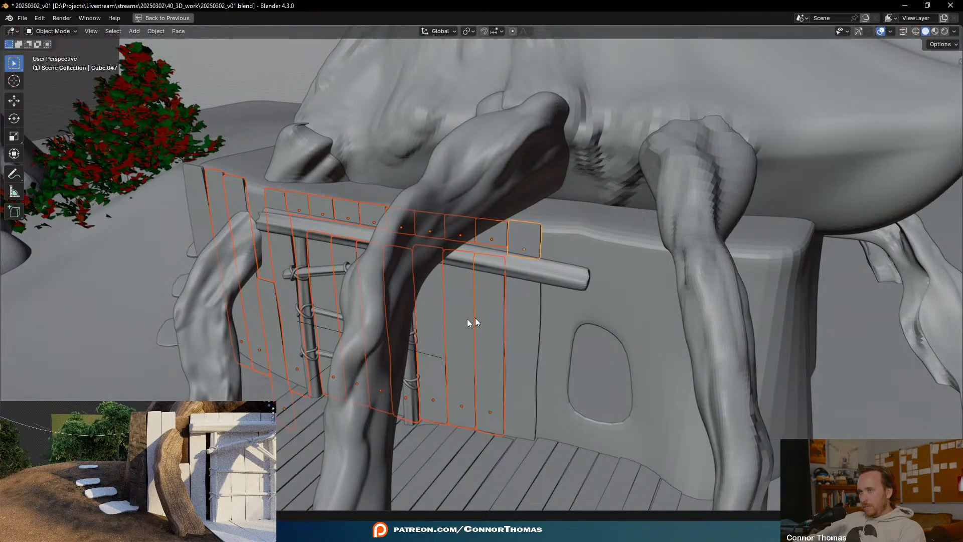
{"action": "left_click", "coordinate": [523, 321], "text": "shift"}
{"action": "middle_click_drag", "start_coordinate": [350, 329], "coordinate": [460, 323]}
{"action": "left_click", "coordinate": [223, 302], "text": "shift"}
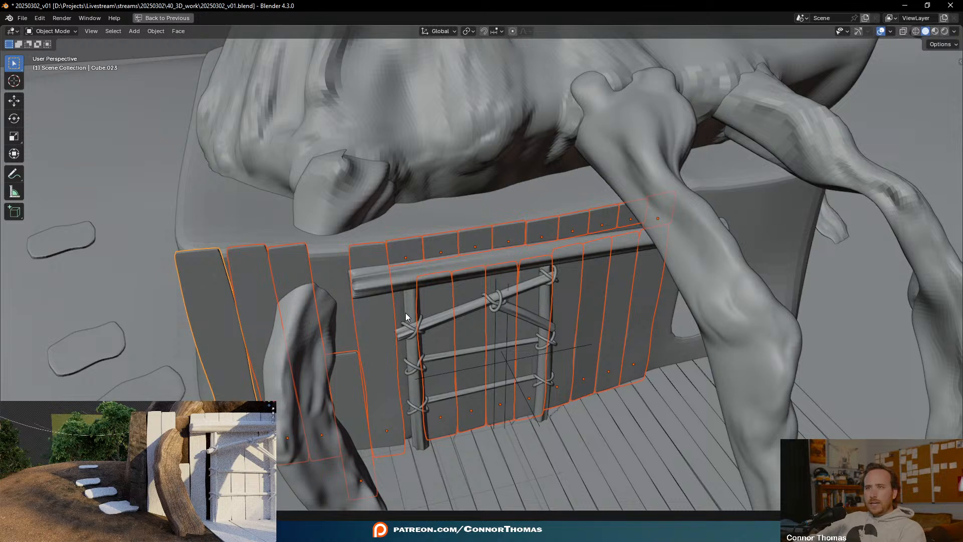
{"action": "key", "text": "ctrl+l"}
{"action": "mouse_move", "coordinate": [405, 312]}
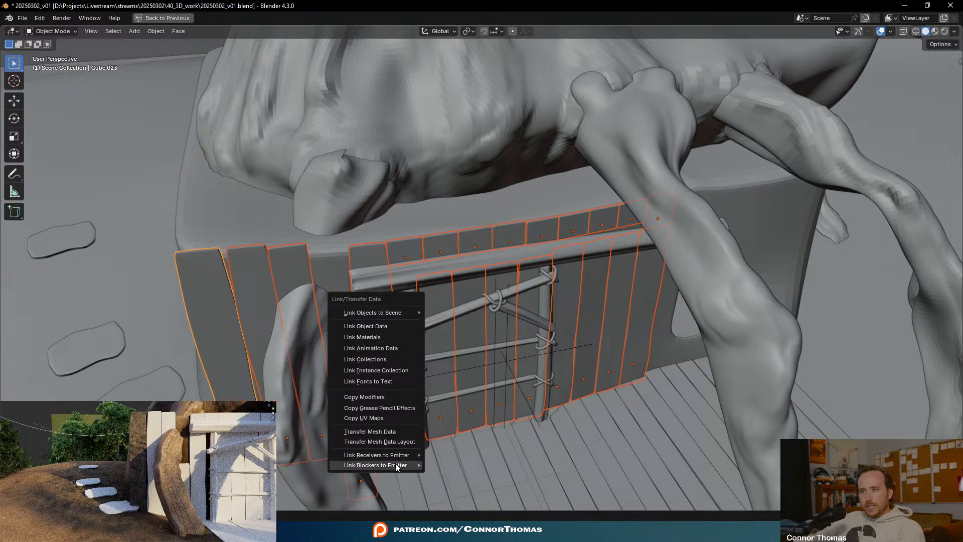
{"action": "left_click", "coordinate": [386, 337]}
{"action": "key", "text": "ctrl+space"}
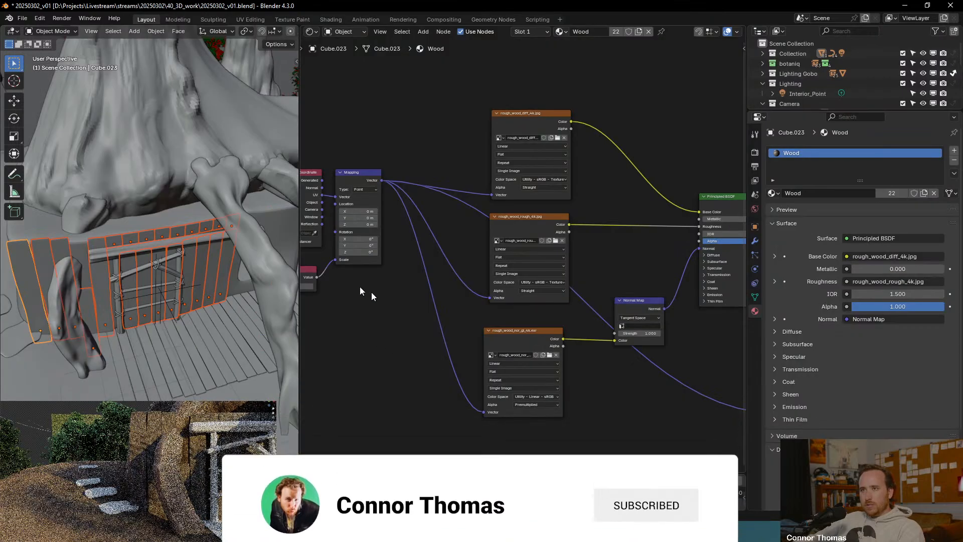
{"action": "left_click", "coordinate": [97, 239]}
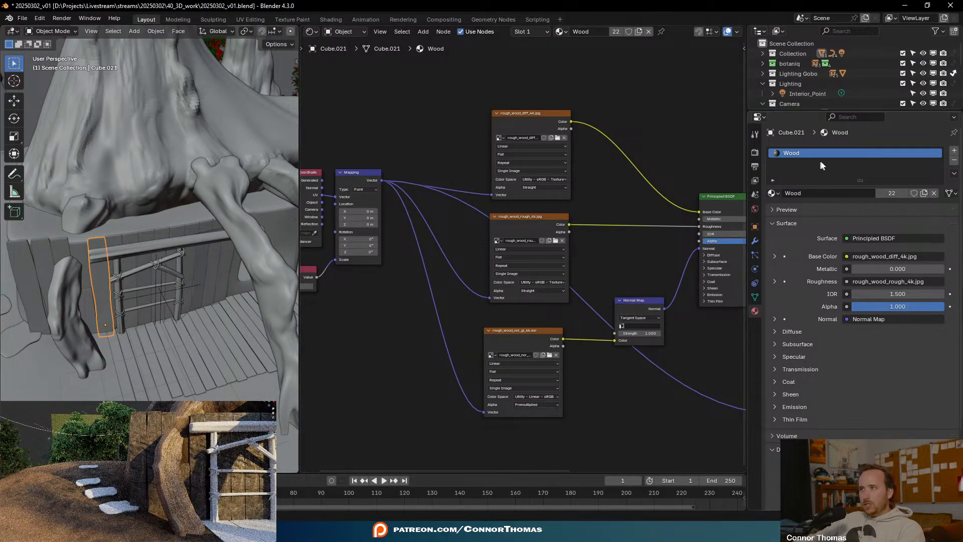
{"action": "left_click", "coordinate": [26, 251]}
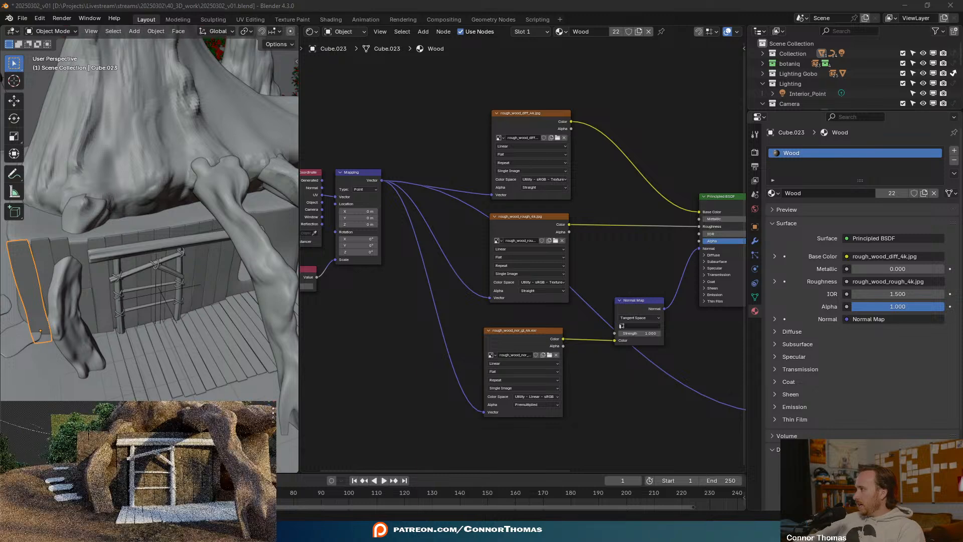
- Move the Texture Coordinate node up and away from the Mapping node, and add an Object Info node below the Value node
{"action": "middle_click_drag", "start_coordinate": [390, 300], "coordinate": [477, 315]}
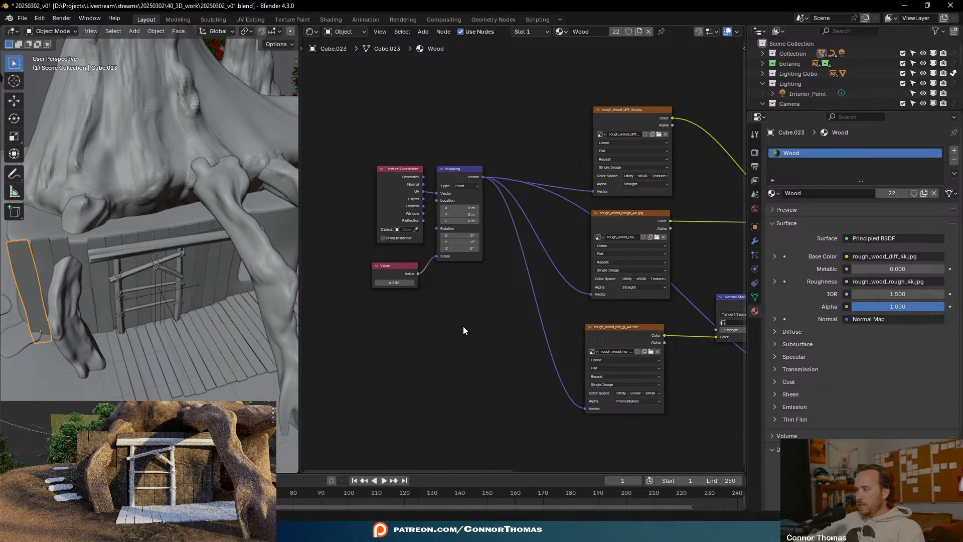
{"action": "scroll", "coordinate": [463, 331], "scroll_direction": "up", "scroll_amount": 3}
{"action": "middle_click_drag", "start_coordinate": [429, 345], "coordinate": [504, 347]}
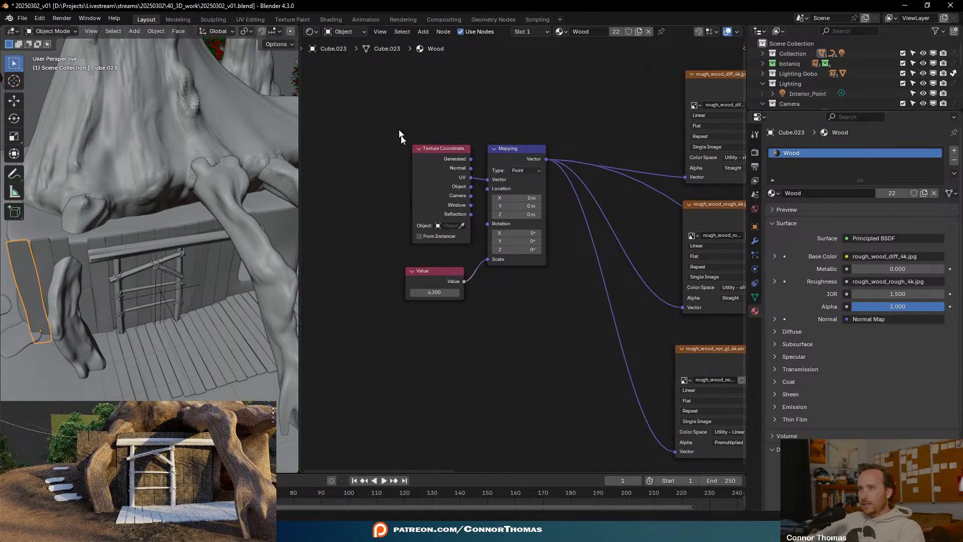
{"action": "left_click_drag", "start_coordinate": [441, 148], "coordinate": [354, 83]}
{"action": "key", "text": "shift+a"}
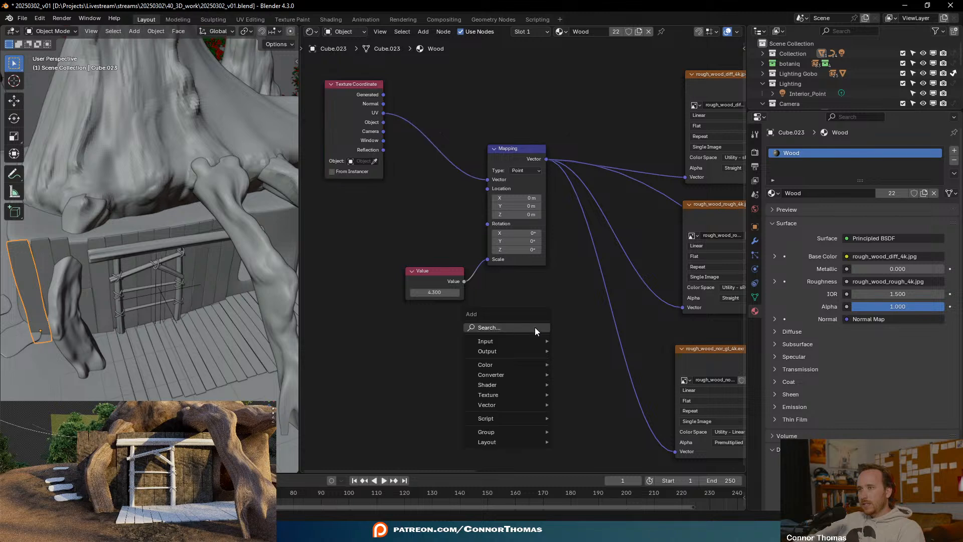
{"action": "left_click", "coordinate": [534, 327]}
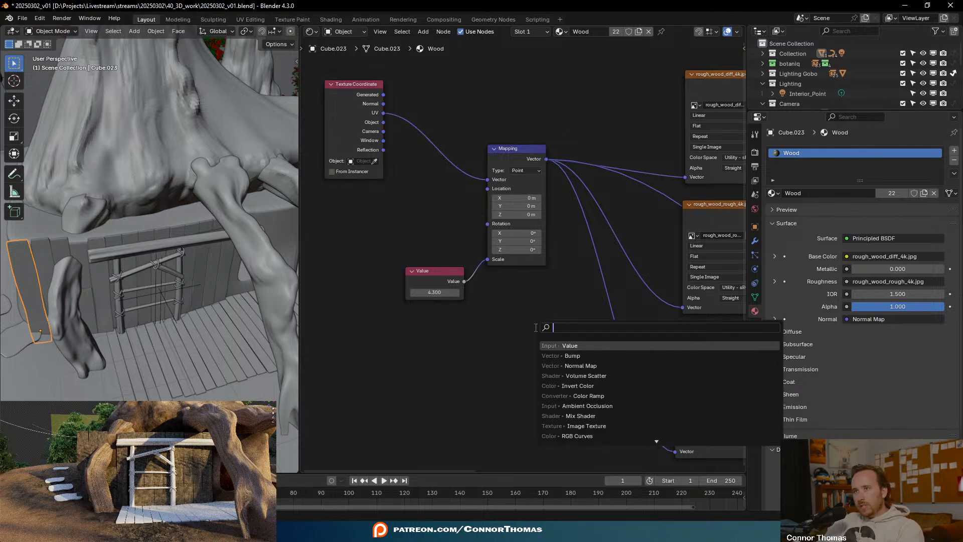
{"action": "type", "text": "object"}
{"action": "key", "text": "Return"}
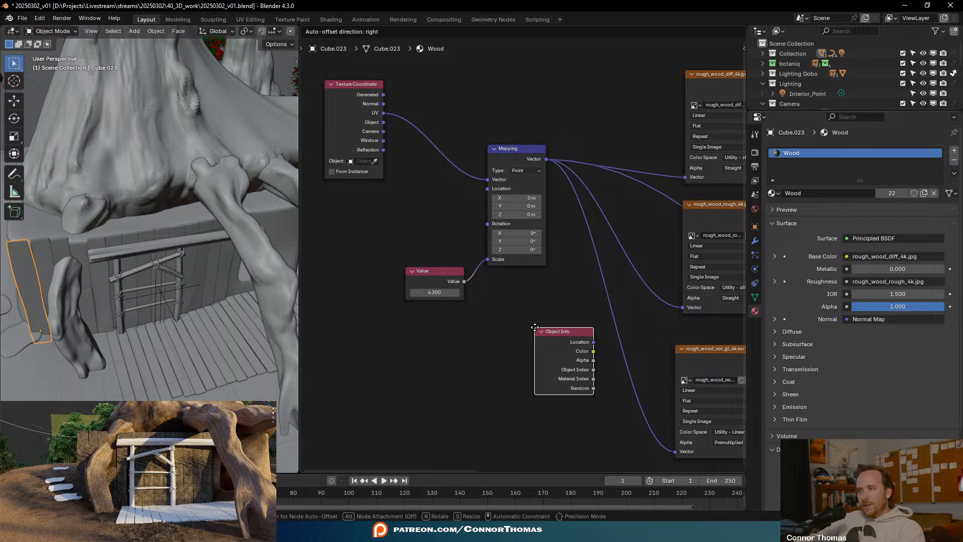
{"action": "left_click", "coordinate": [376, 334]}
- Move the Object Info node above the rough_wood_diff_4k.jpg texture node
{"action": "middle_click_drag", "start_coordinate": [538, 365], "coordinate": [444, 359]}
{"action": "scroll", "coordinate": [445, 358], "scroll_direction": "down", "scroll_amount": 2}
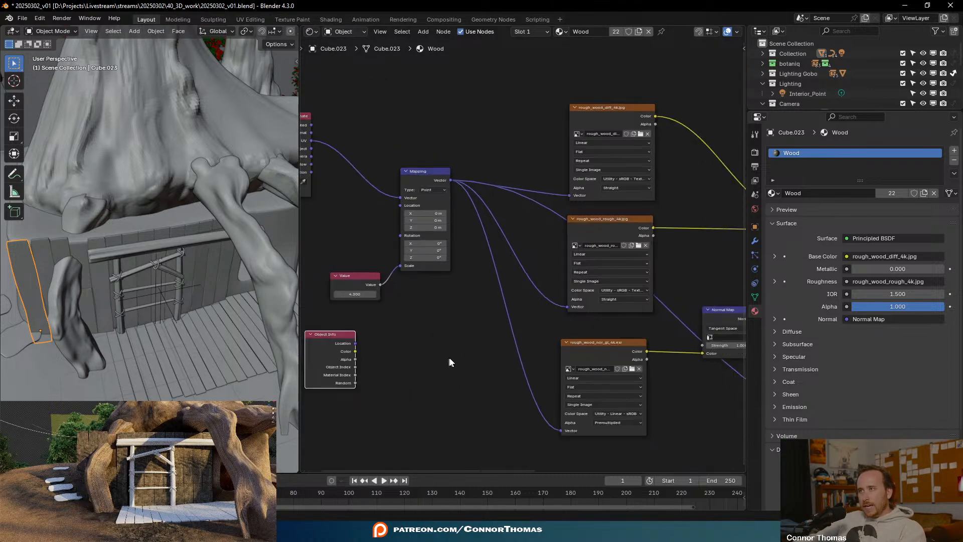
{"action": "middle_click_drag", "start_coordinate": [544, 357], "coordinate": [548, 384]}
{"action": "scroll", "coordinate": [524, 387], "scroll_direction": "down", "scroll_amount": 1}
{"action": "left_click_drag", "start_coordinate": [345, 359], "coordinate": [642, 86]}
{"action": "middle_click_drag", "start_coordinate": [690, 133], "coordinate": [444, 135]}
- Add a Color Ramp node beside the Object Info node and set its interpolation to Constant
{"action": "key", "text": "ctrl+space"}
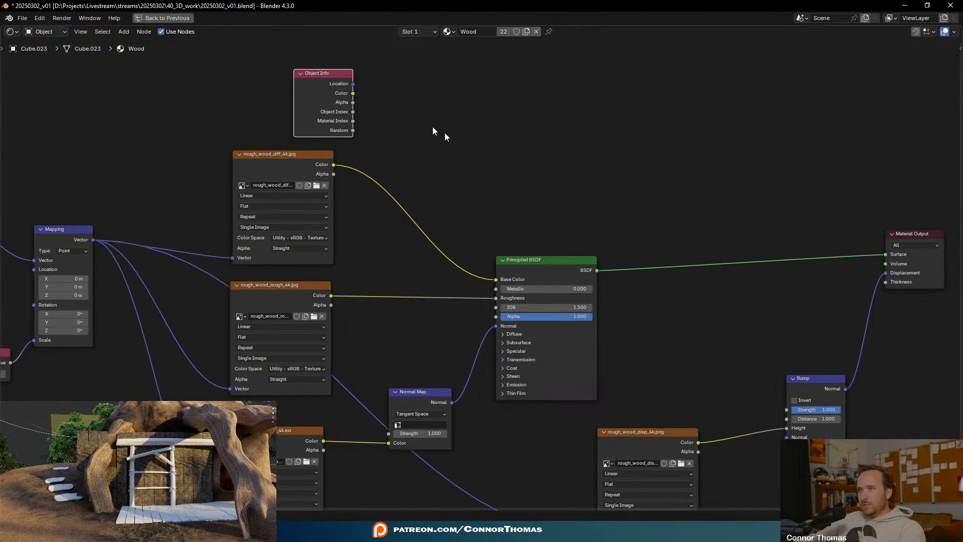
{"action": "scroll", "coordinate": [567, 199], "scroll_direction": "up", "scroll_amount": 2}
{"action": "middle_click_drag", "start_coordinate": [616, 186], "coordinate": [538, 186]}
{"action": "key", "text": "shift+a"}
{"action": "left_click", "coordinate": [604, 162]}
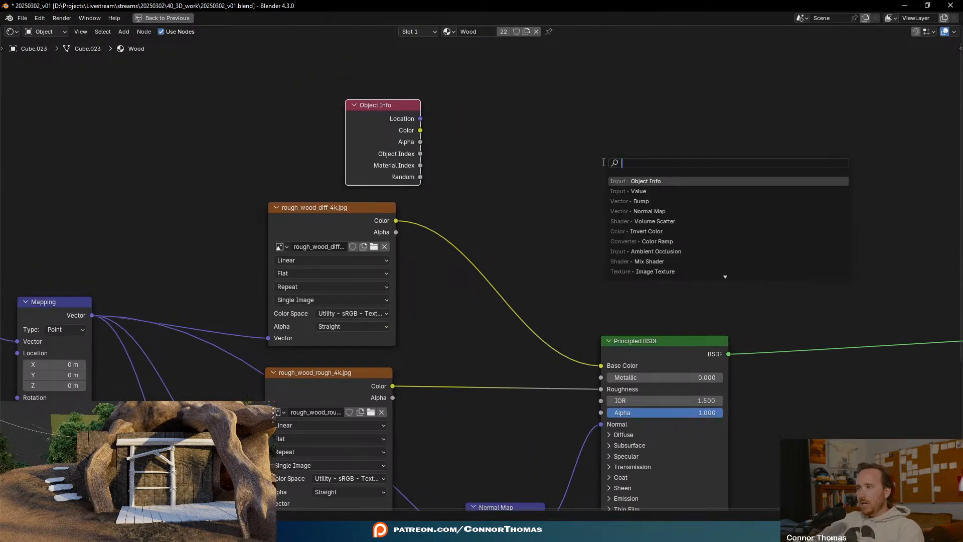
{"action": "type", "text": "colo"}
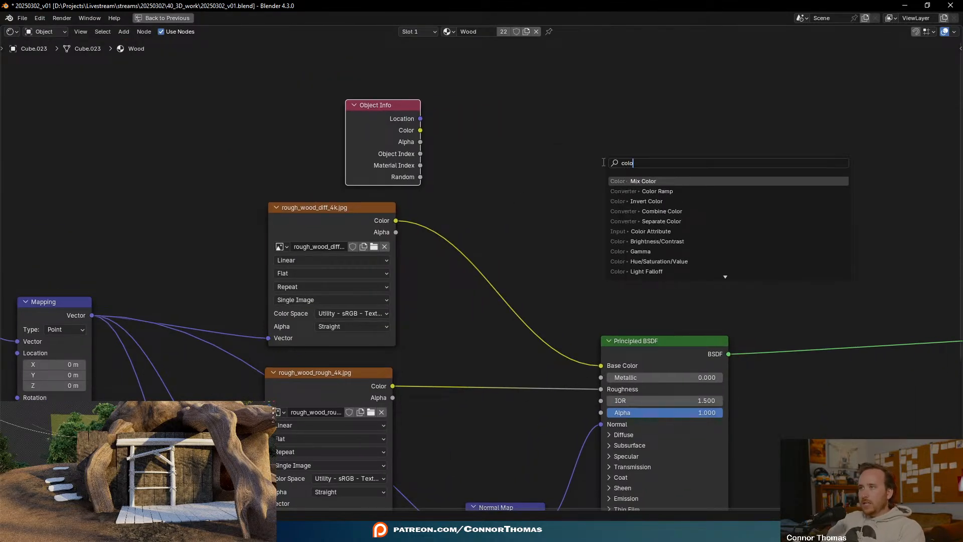
{"action": "key", "text": "Down"}
{"action": "key", "text": "Return"}
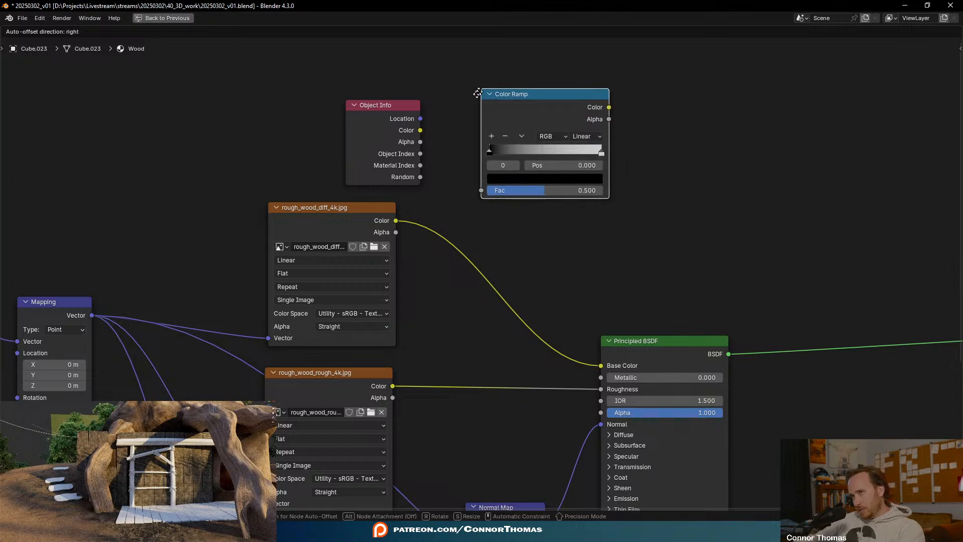
{"action": "left_click", "coordinate": [472, 111]}
{"action": "left_click", "coordinate": [576, 151]}
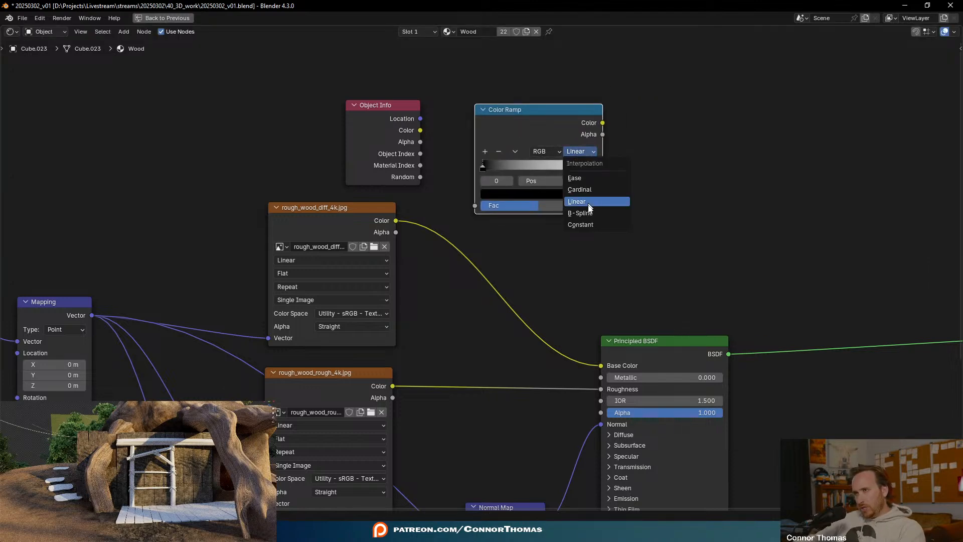
{"action": "left_click", "coordinate": [603, 225]}
- Move the Color Ramp's white stop to 0.764 and add two more stops at about 0.264 and 0.523
{"action": "left_click_drag", "start_coordinate": [587, 170], "coordinate": [569, 177]}
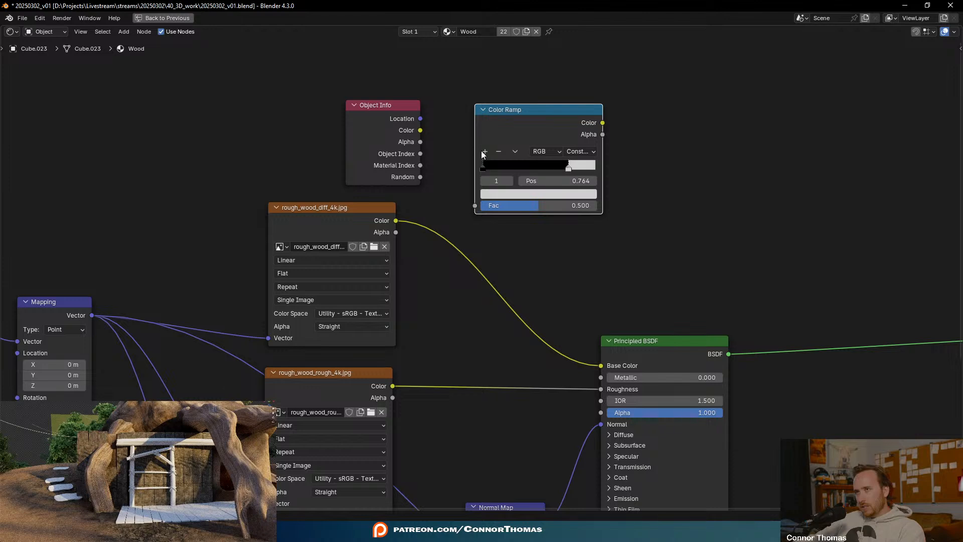
{"action": "left_click", "coordinate": [485, 151]}
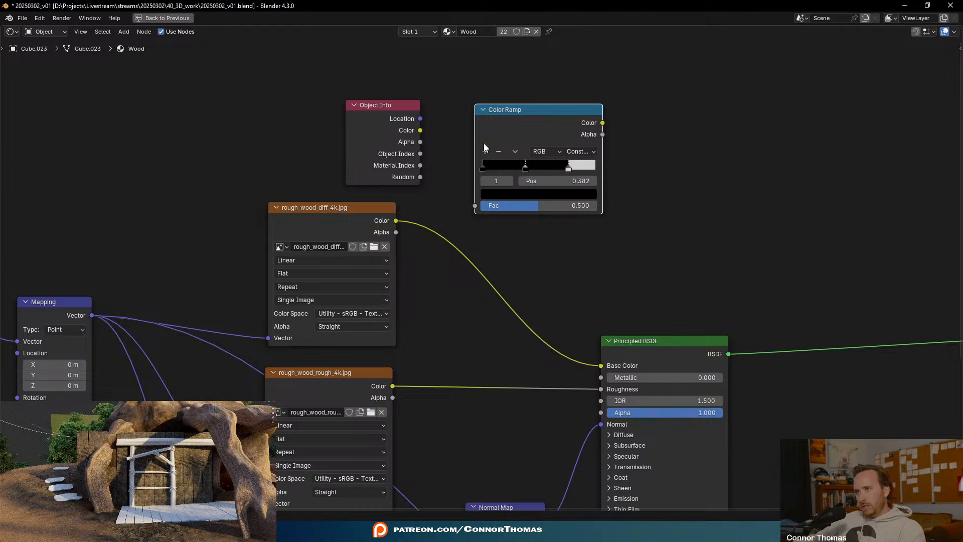
{"action": "left_click", "coordinate": [485, 152]}
{"action": "left_click", "coordinate": [523, 169]}
- Color the Color Ramp stop at 0.264 mid grey and the stop at 0.523 light grey
{"action": "left_click", "coordinate": [517, 194]}
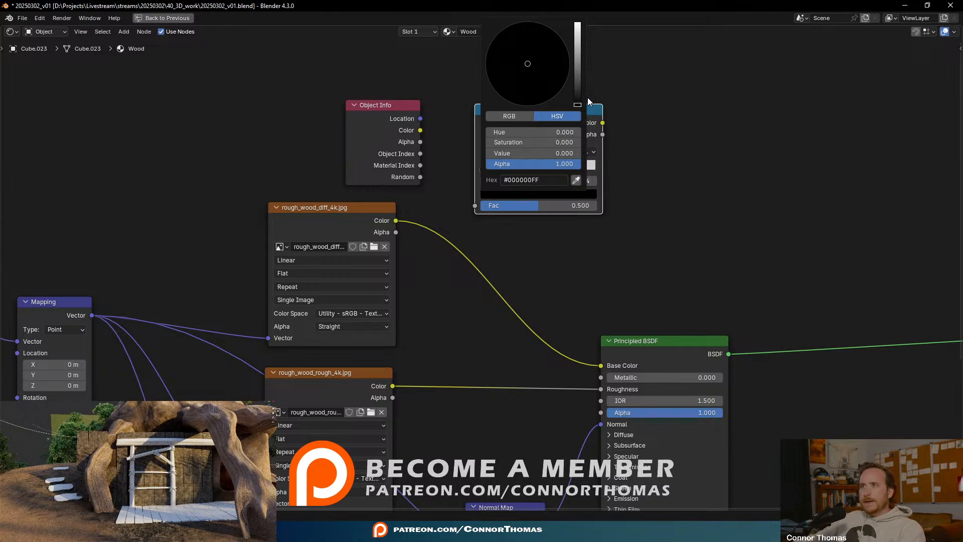
{"action": "left_click_drag", "start_coordinate": [576, 95], "coordinate": [577, 52]}
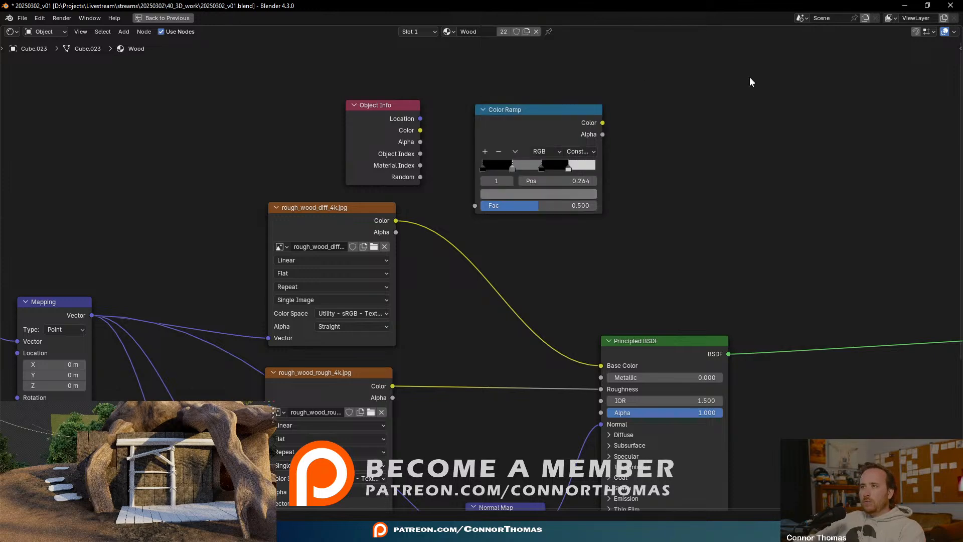
{"action": "middle_click_drag", "start_coordinate": [610, 147], "coordinate": [636, 187]}
{"action": "scroll", "coordinate": [535, 213], "scroll_direction": "up", "scroll_amount": 1}
{"action": "left_click", "coordinate": [517, 207]}
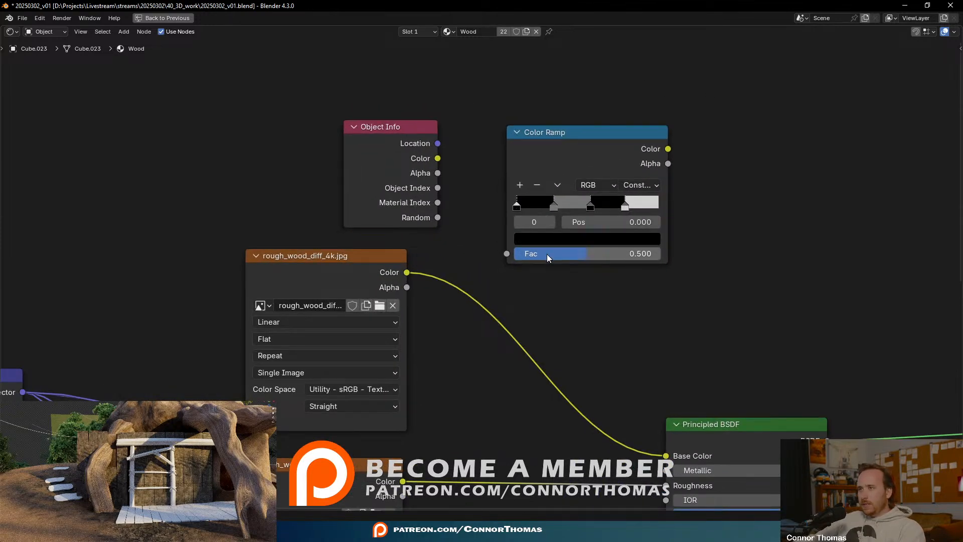
{"action": "left_click", "coordinate": [554, 236]}
{"action": "left_click", "coordinate": [593, 204]}
{"action": "left_click", "coordinate": [586, 239]}
{"action": "left_click", "coordinate": [617, 237]}
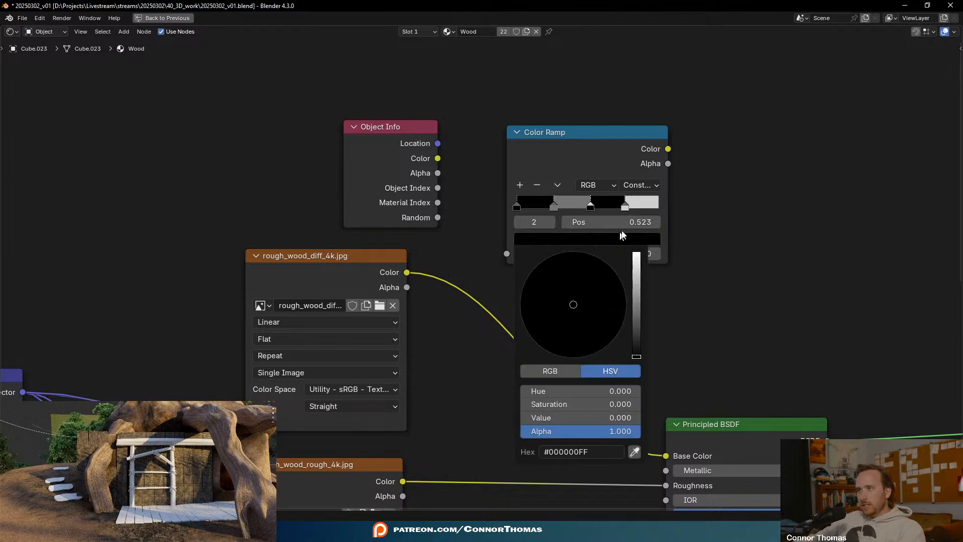
{"action": "left_click", "coordinate": [632, 239]}
{"action": "mouse_move", "coordinate": [636, 259]}
{"action": "left_mouse_down"}
{"action": "mouse_move", "coordinate": [636, 279]}
{"action": "mouse_move", "coordinate": [636, 266]}
{"action": "left_mouse_up"}
- Tint the Color Ramp stop at 0.523 pale green (#B5D8AA) and set the ramp's interpolation to Ease
{"action": "middle_click_drag", "start_coordinate": [748, 172], "coordinate": [663, 207]}
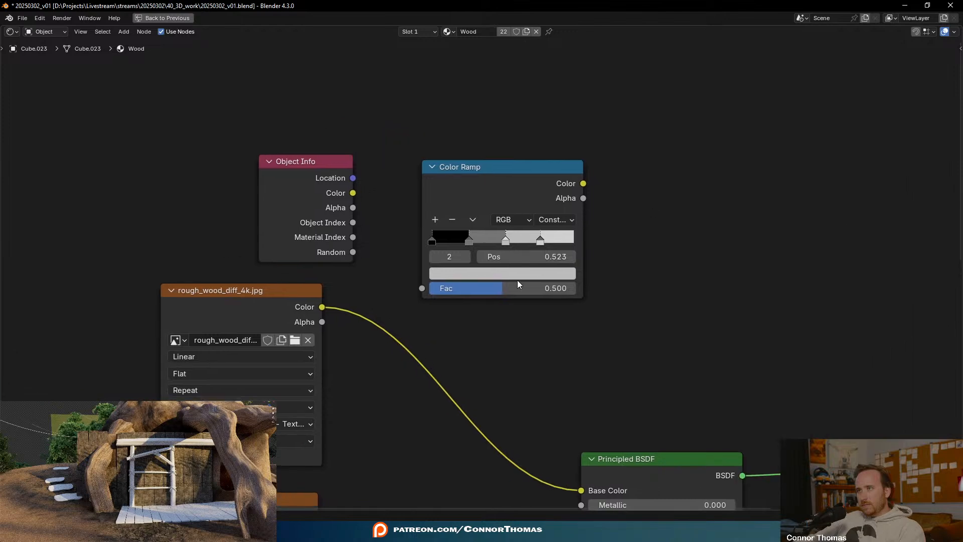
{"action": "left_click", "coordinate": [512, 275]}
{"action": "left_click_drag", "start_coordinate": [488, 107], "coordinate": [477, 103]}
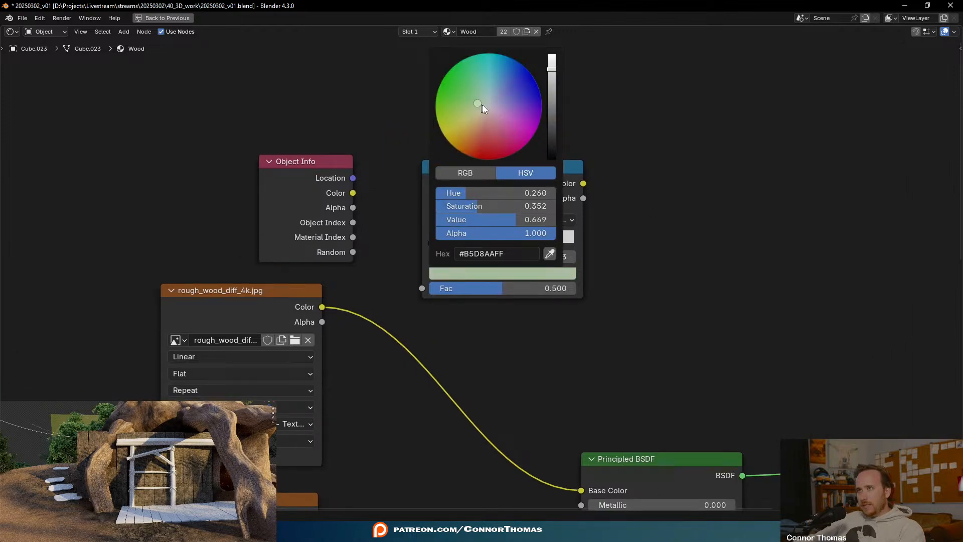
{"action": "middle_click_drag", "start_coordinate": [614, 156], "coordinate": [723, 166]}
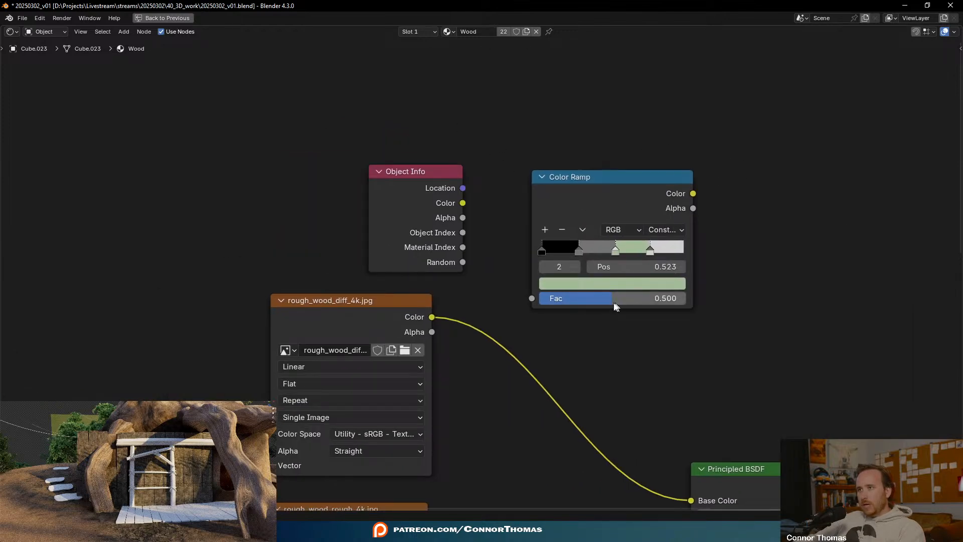
{"action": "left_click", "coordinate": [661, 230]}
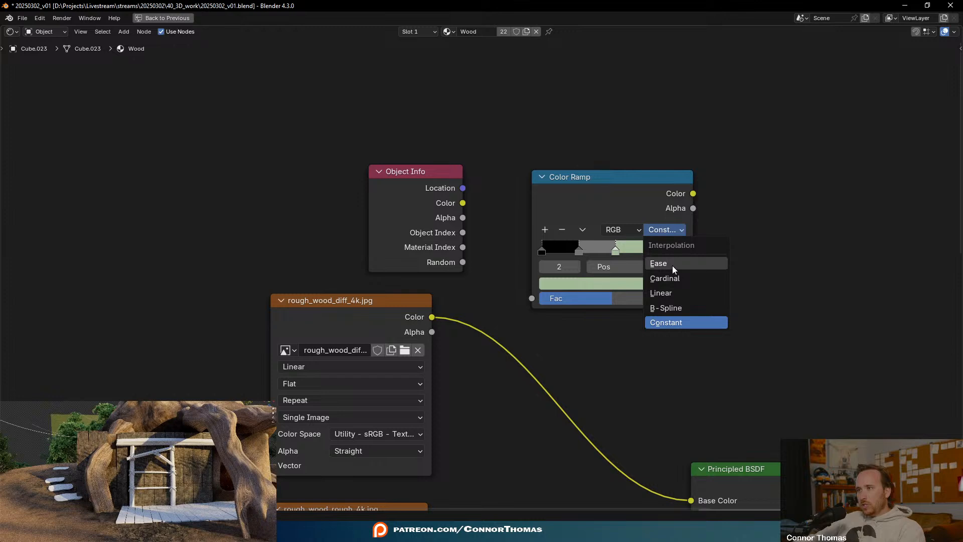
{"action": "left_click", "coordinate": [667, 264]}
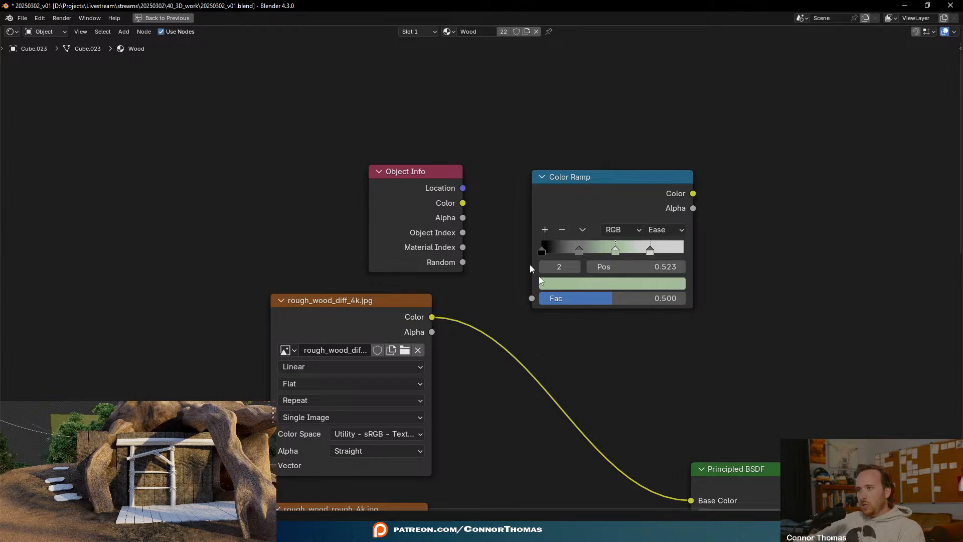
- Connect the Object Info's Random output to the Color Ramp's Fac and arrange both nodes above the rough_wood_diff_4k.jpg texture
{"action": "left_click_drag", "start_coordinate": [595, 189], "coordinate": [629, 135]}
{"action": "middle_click_drag", "start_coordinate": [729, 296], "coordinate": [564, 286]}
{"action": "left_click_drag", "start_coordinate": [261, 247], "coordinate": [368, 229]}
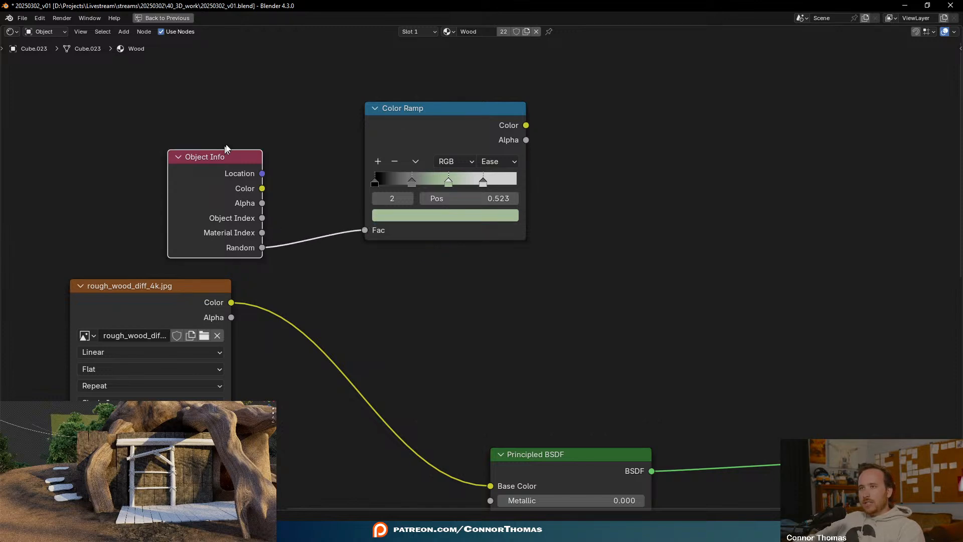
{"action": "left_click_drag", "start_coordinate": [213, 166], "coordinate": [113, 119]}
{"action": "left_click_drag", "start_coordinate": [442, 108], "coordinate": [287, 113]}
- Add a Mix Color node above the Principled BSDF, with the Color Ramp feeding A and the rough_wood_diff_4k.jpg color feeding B
{"action": "left_click", "coordinate": [461, 182]}
{"action": "key", "text": "shift+a"}
{"action": "left_click", "coordinate": [479, 194]}
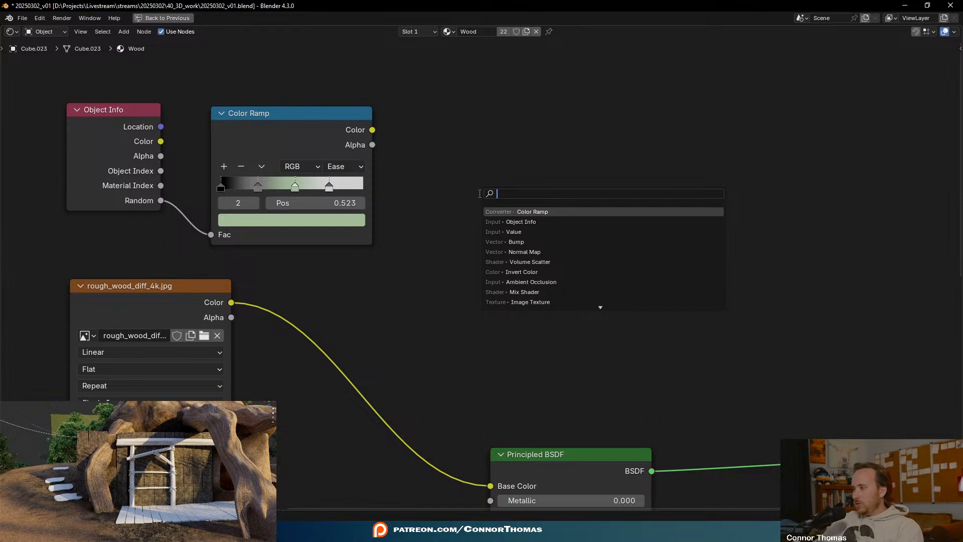
{"action": "type", "text": "c"}
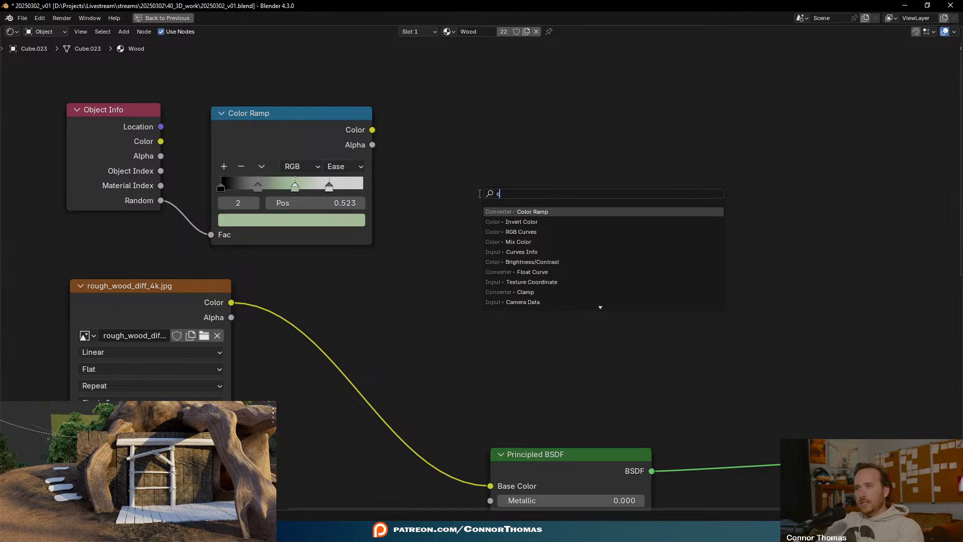
{"action": "key", "text": "BackSpace"}
{"action": "type", "text": "mix"}
{"action": "key", "text": "Return"}
{"action": "middle_click_drag", "start_coordinate": [219, 244], "coordinate": [308, 166]}
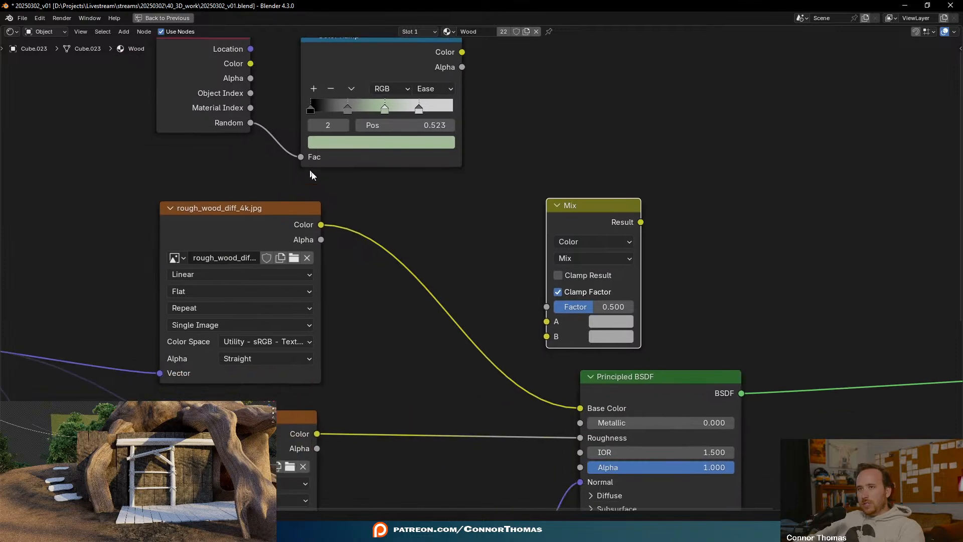
{"action": "left_click_drag", "start_coordinate": [321, 226], "coordinate": [474, 135]}
{"action": "left_click", "coordinate": [545, 321]}
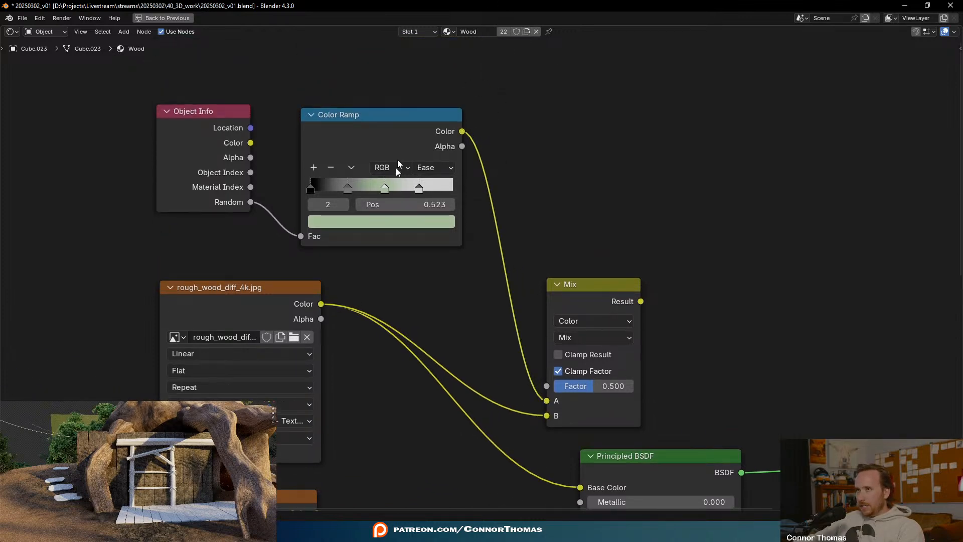
- Set the Mix node's blending mode to Multiply
{"action": "middle_click_drag", "start_coordinate": [614, 185], "coordinate": [536, 159]}
{"action": "left_click", "coordinate": [500, 291]}
{"action": "left_click", "coordinate": [499, 291]}
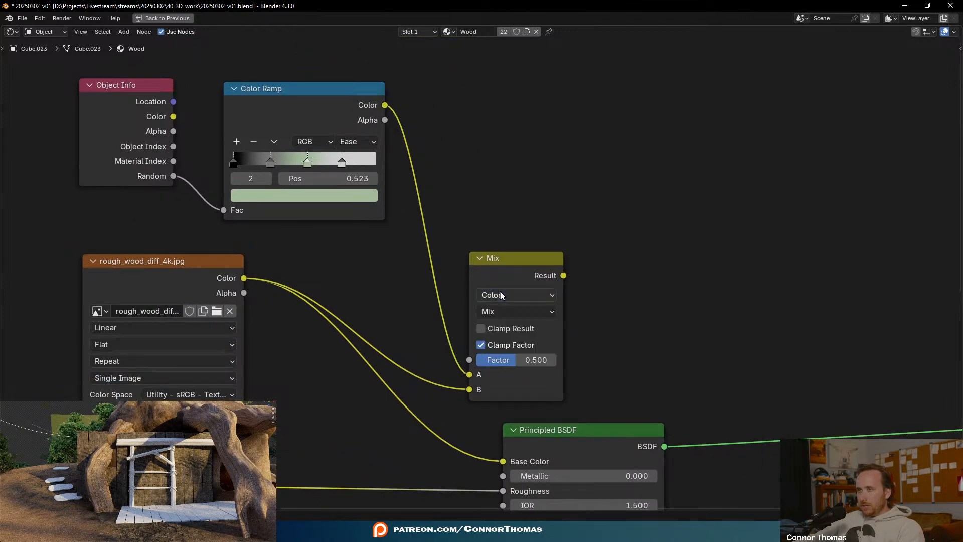
{"action": "left_click", "coordinate": [505, 311]}
{"action": "left_click", "coordinate": [497, 381]}
{"action": "middle_click_drag", "start_coordinate": [622, 288], "coordinate": [614, 230]}
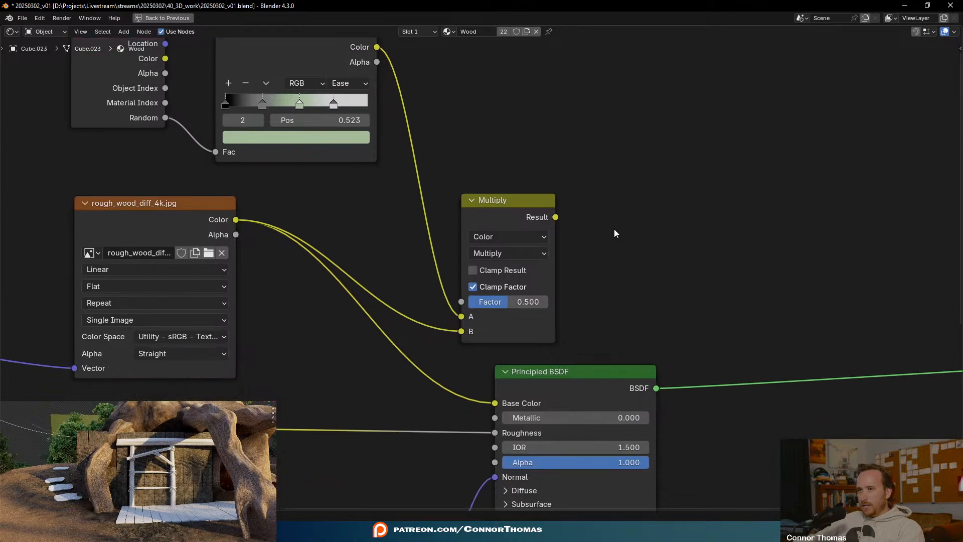
- Preview the rough_wood_diff_4k.jpg texture and the Multiply node's result on the planks, and raise the Multiply factor to 1.000
{"action": "left_click", "coordinate": [215, 203], "text": "ctrl+shift"}
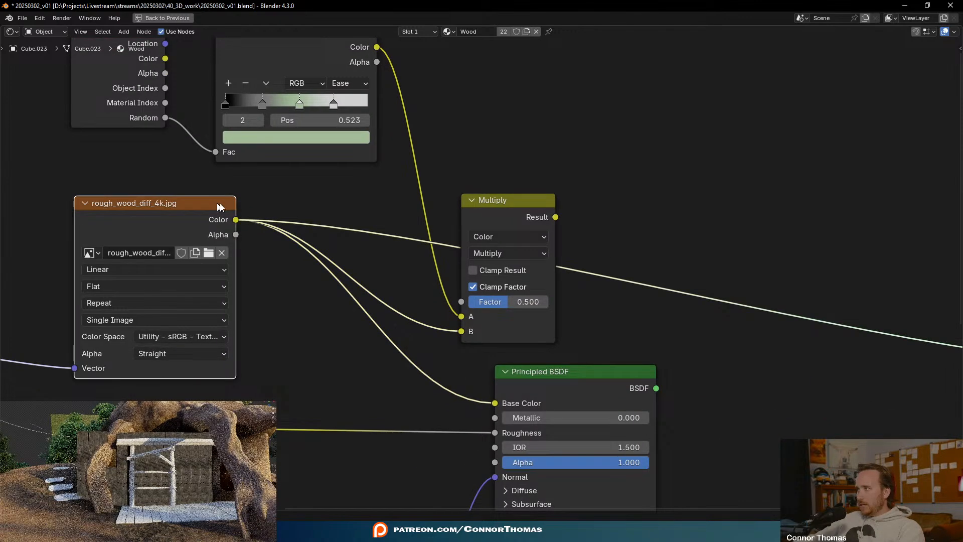
{"action": "left_click", "coordinate": [524, 197], "text": "ctrl+shift"}
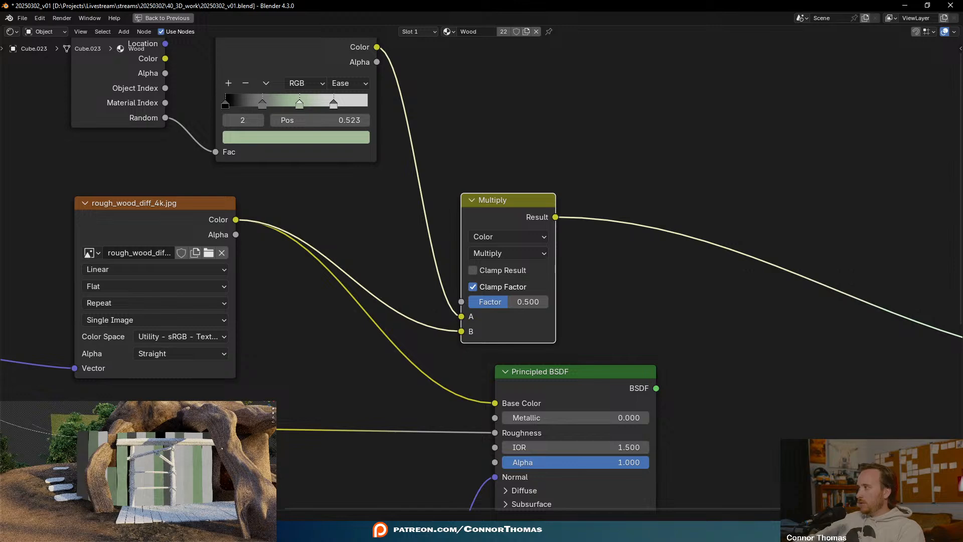
{"action": "middle_click_drag", "start_coordinate": [577, 202], "coordinate": [723, 213]}
{"action": "left_click_drag", "start_coordinate": [653, 313], "coordinate": [694, 314]}
{"action": "middle_click_drag", "start_coordinate": [696, 311], "coordinate": [601, 292]}
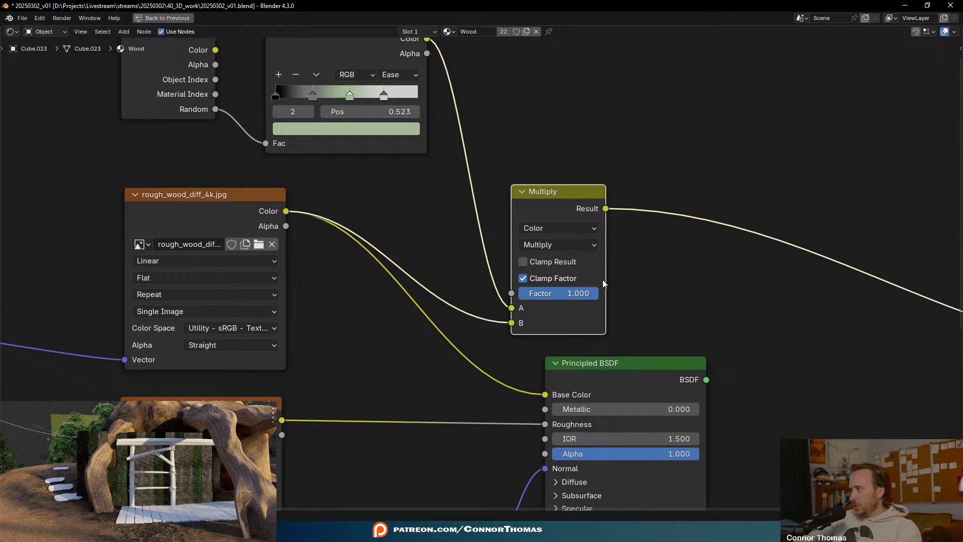
- Brighten the Color Ramp's green stop at 0.523 to a value of 0.971 (#D6FFC8)
{"action": "middle_click_drag", "start_coordinate": [364, 93], "coordinate": [408, 145]}
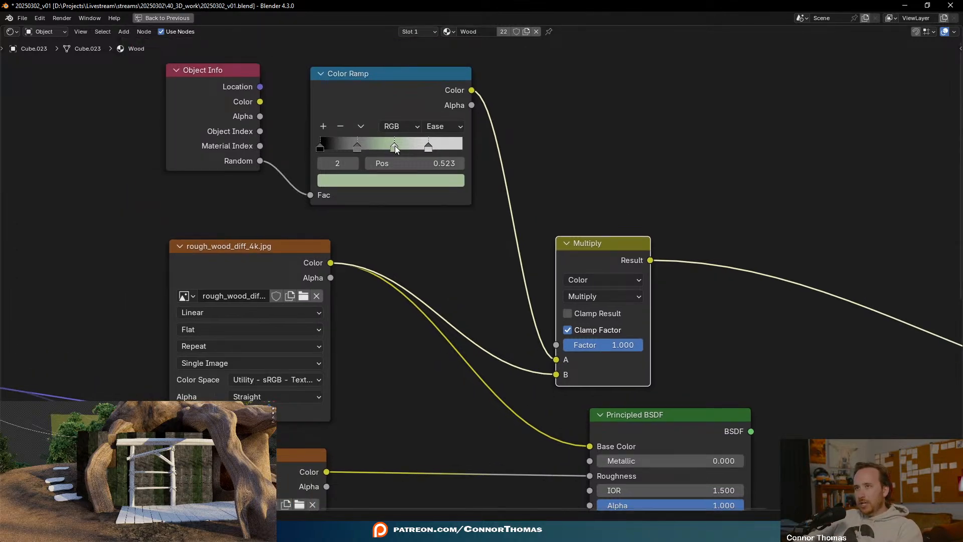
{"action": "left_click", "coordinate": [398, 182]}
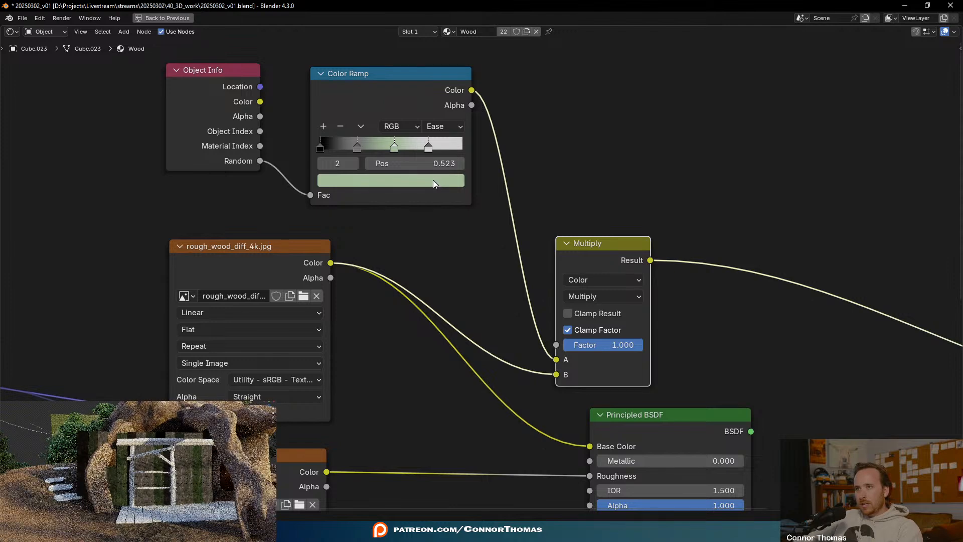
{"action": "left_click", "coordinate": [432, 180]}
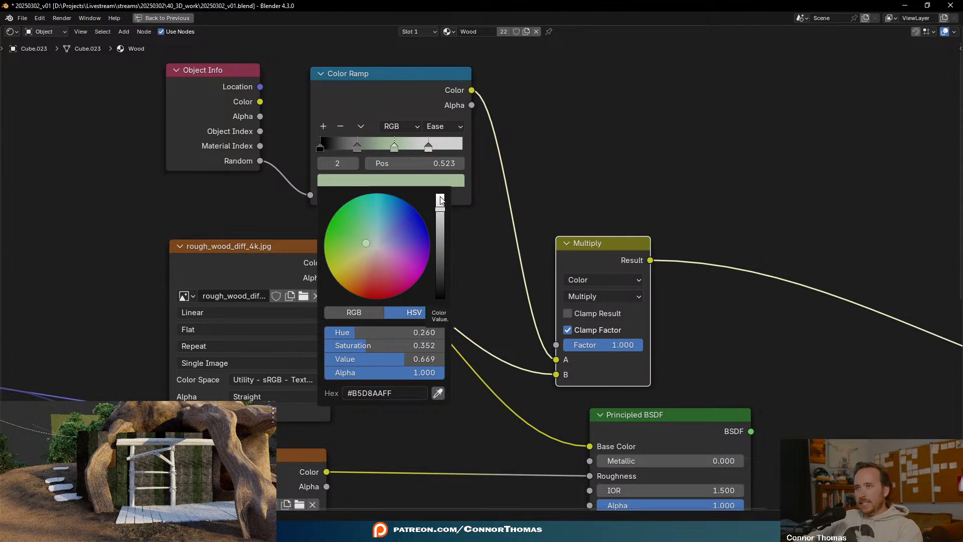
{"action": "left_click", "coordinate": [440, 197]}
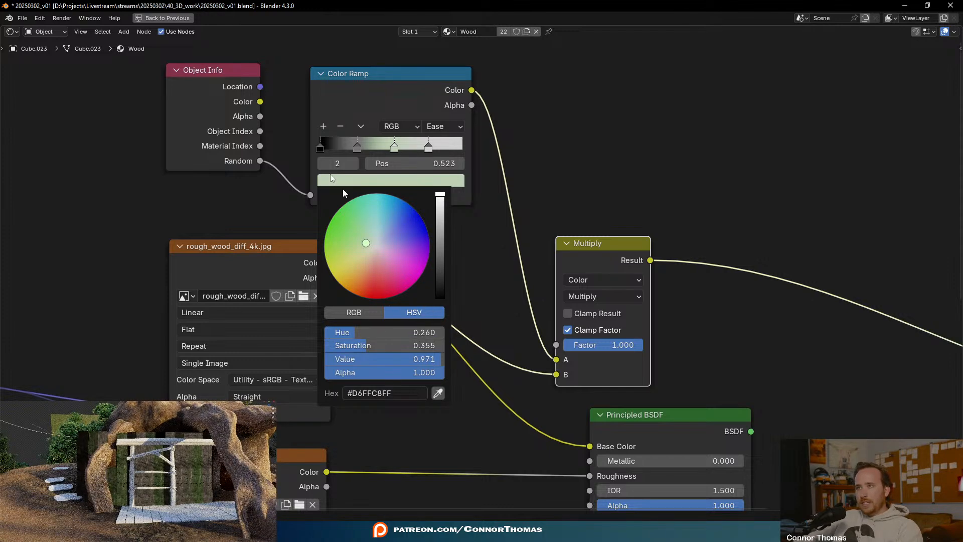
- Lighten the Color Ramp's black stop at 0.000 to dark grey (#676767)
{"action": "left_click", "coordinate": [320, 145]}
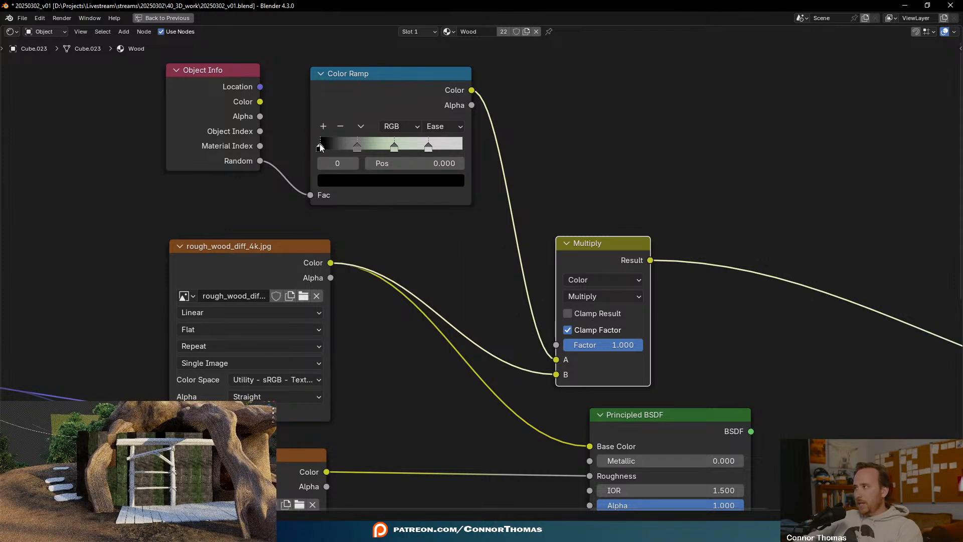
{"action": "left_click", "coordinate": [394, 180]}
{"action": "mouse_move", "coordinate": [443, 252]}
{"action": "left_mouse_down"}
{"action": "mouse_move", "coordinate": [440, 262]}
{"action": "mouse_move", "coordinate": [440, 243]}
{"action": "left_mouse_up"}
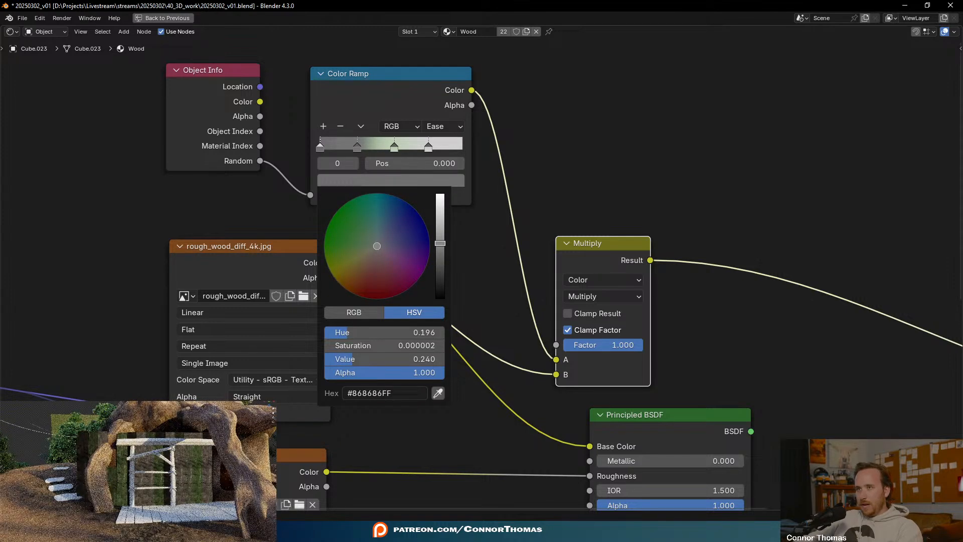
- Adjust the brightness of the Color Ramp stop at 0.764 to a near-white grey (about #F6F7F7)
{"action": "left_click", "coordinate": [428, 146]}
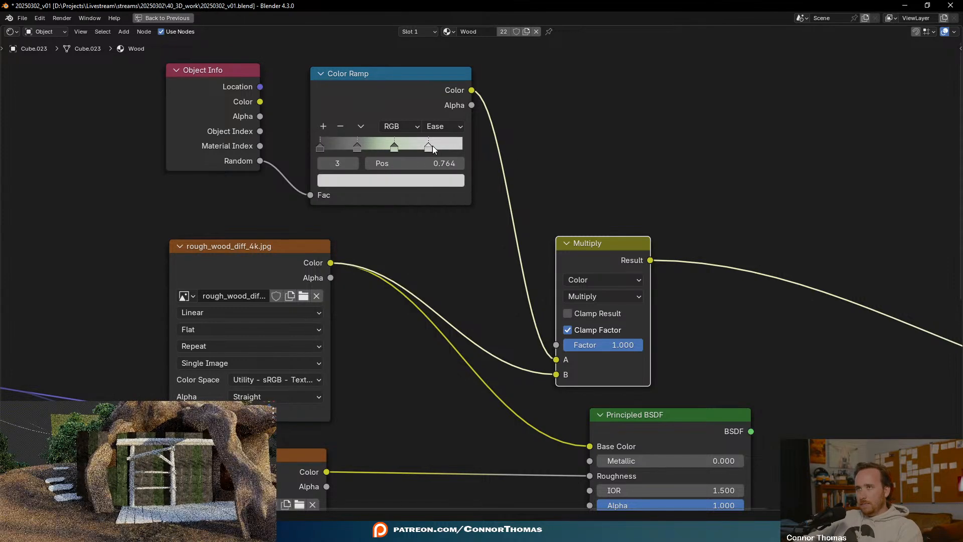
{"action": "left_click", "coordinate": [441, 182]}
{"action": "mouse_move", "coordinate": [440, 197]}
{"action": "left_mouse_down"}
{"action": "mouse_move", "coordinate": [440, 224]}
{"action": "mouse_move", "coordinate": [440, 194]}
{"action": "mouse_move", "coordinate": [440, 206]}
{"action": "left_mouse_up"}
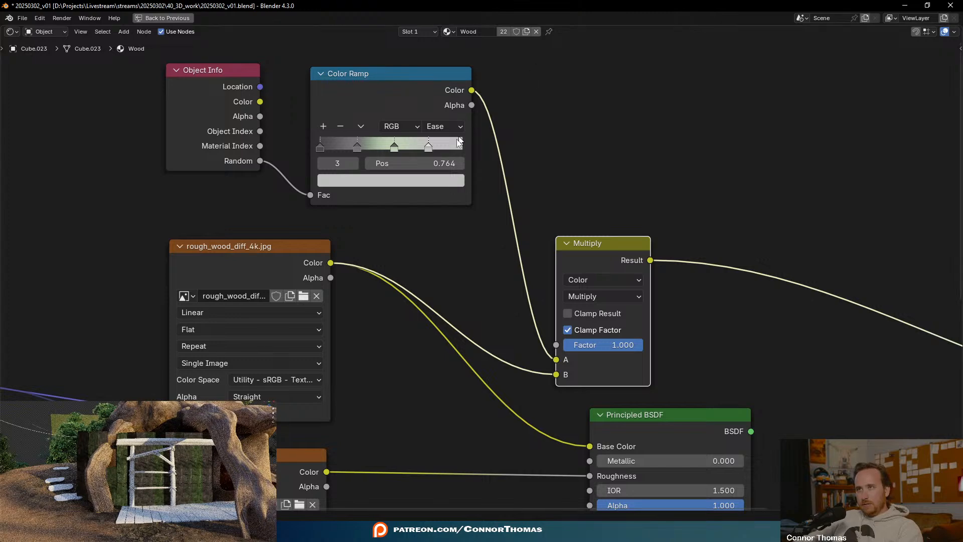
{"action": "left_click", "coordinate": [437, 187]}
{"action": "left_click_drag", "start_coordinate": [440, 206], "coordinate": [440, 199]}
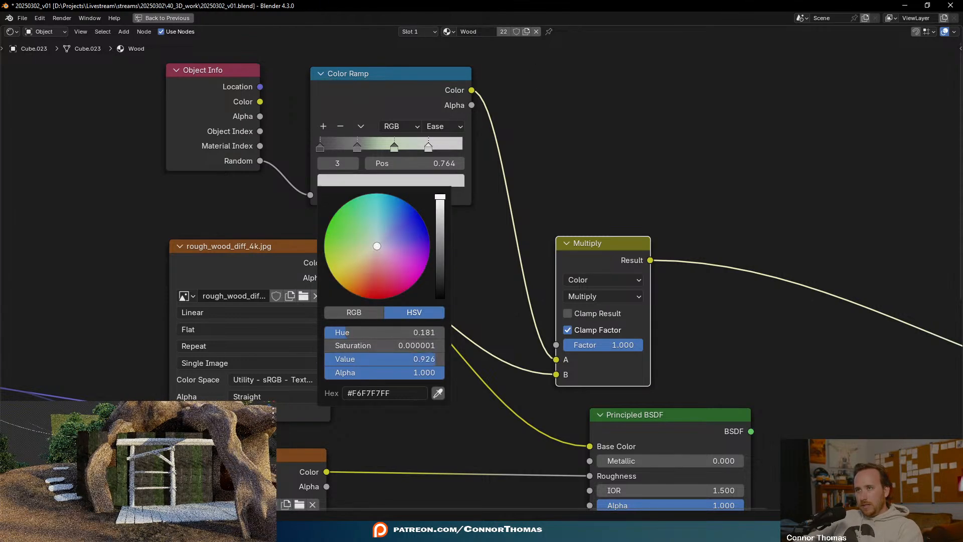
- Brighten the Color Ramp stop at 0.264 to a lighter grey
{"action": "left_click", "coordinate": [357, 147]}
{"action": "left_click", "coordinate": [365, 182]}
{"action": "left_click_drag", "start_coordinate": [440, 250], "coordinate": [440, 230]}
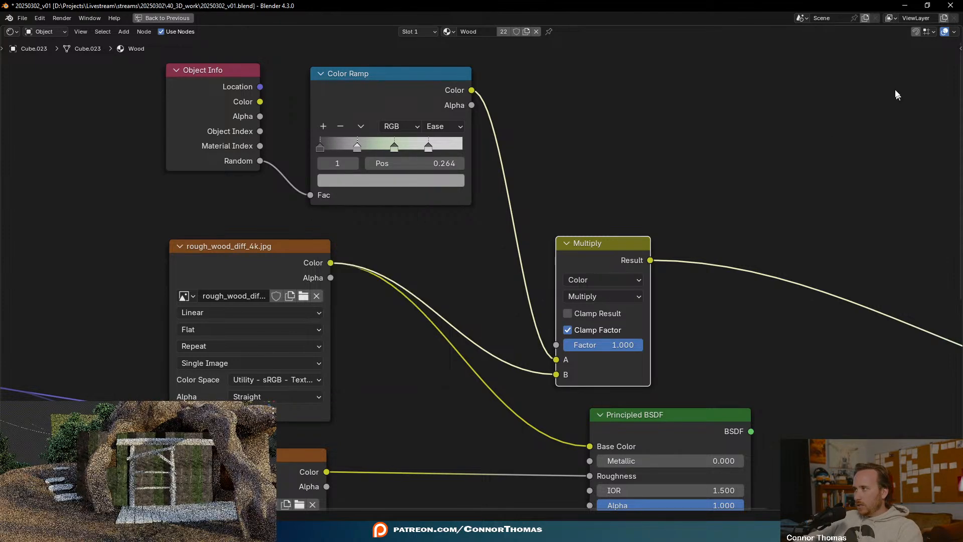
{"action": "left_click", "coordinate": [320, 148]}
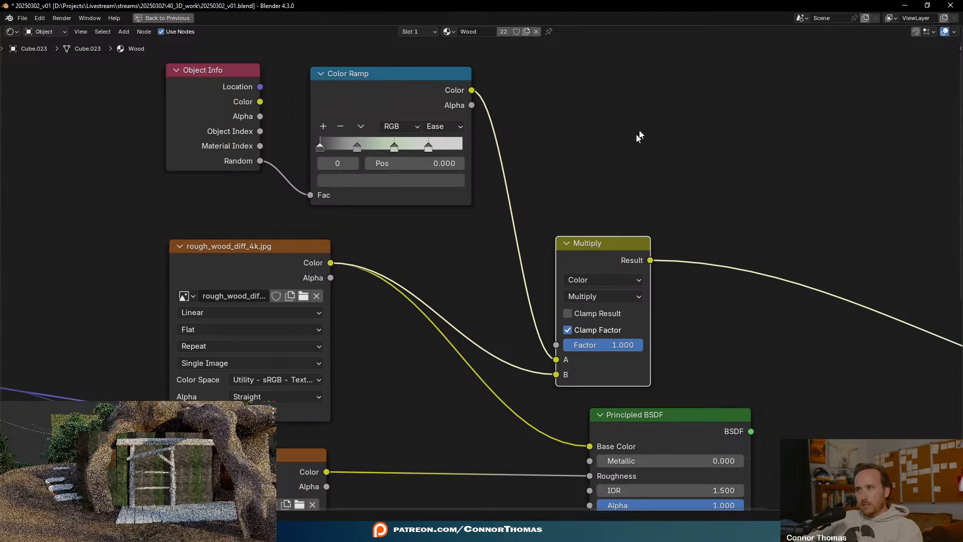
{"action": "middle_click_drag", "start_coordinate": [640, 154], "coordinate": [580, 131]}
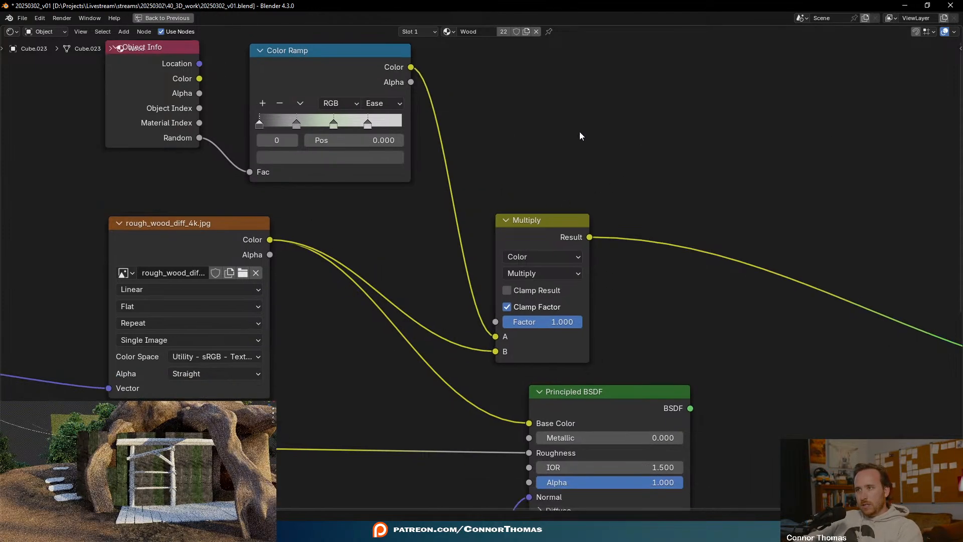
{"action": "left_click", "coordinate": [521, 291]}
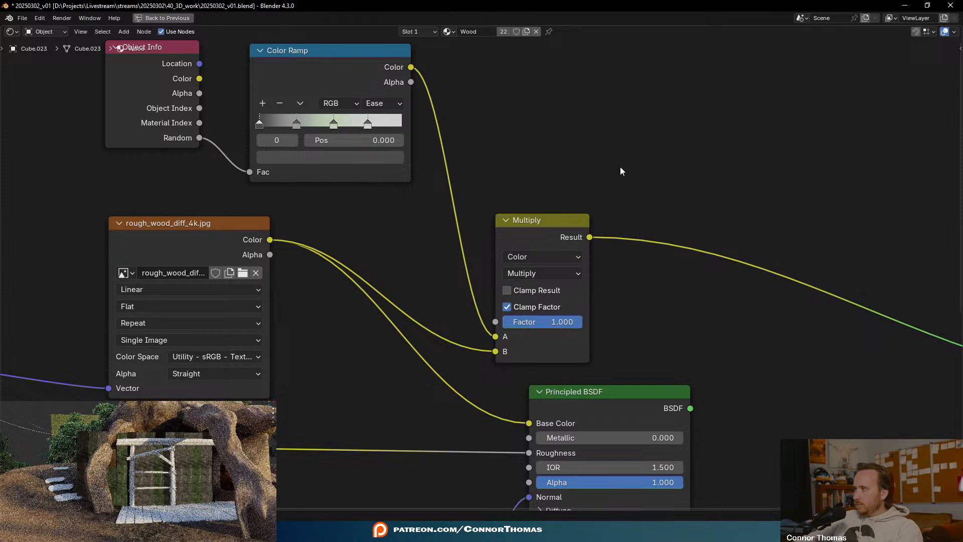
- Desaturate the Color Ramp's green stop at 0.523 to a very pale, greyish green
{"action": "left_click", "coordinate": [334, 124]}
{"action": "left_click", "coordinate": [348, 157]}
{"action": "left_click_drag", "start_coordinate": [299, 324], "coordinate": [281, 324]}
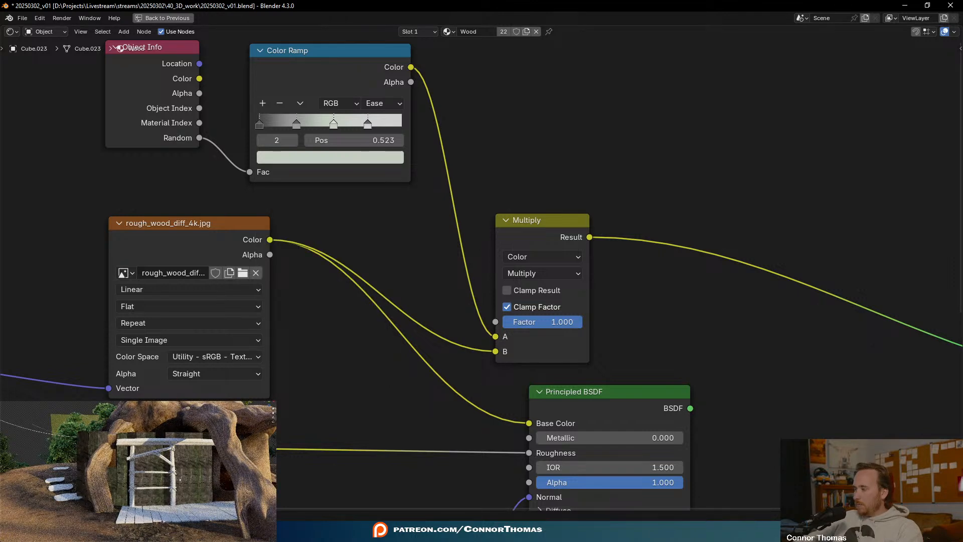
{"action": "left_click", "coordinate": [197, 471]}
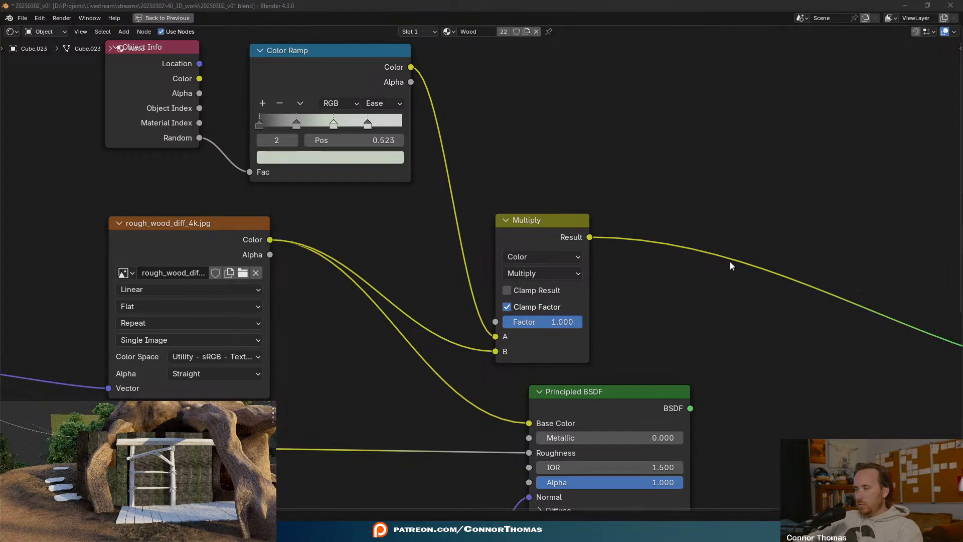
- Add a Color Ramp stop at 0.132 and tint it a muted reddish brown
{"action": "middle_click_drag", "start_coordinate": [458, 100], "coordinate": [650, 156]}
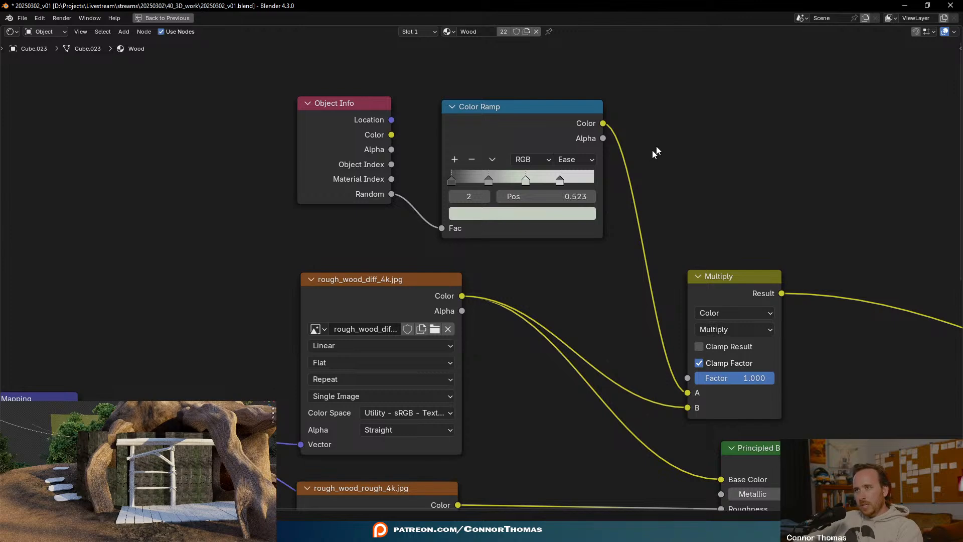
{"action": "scroll", "coordinate": [510, 179], "scroll_direction": "up", "scroll_amount": 2}
{"action": "left_click", "coordinate": [490, 146]}
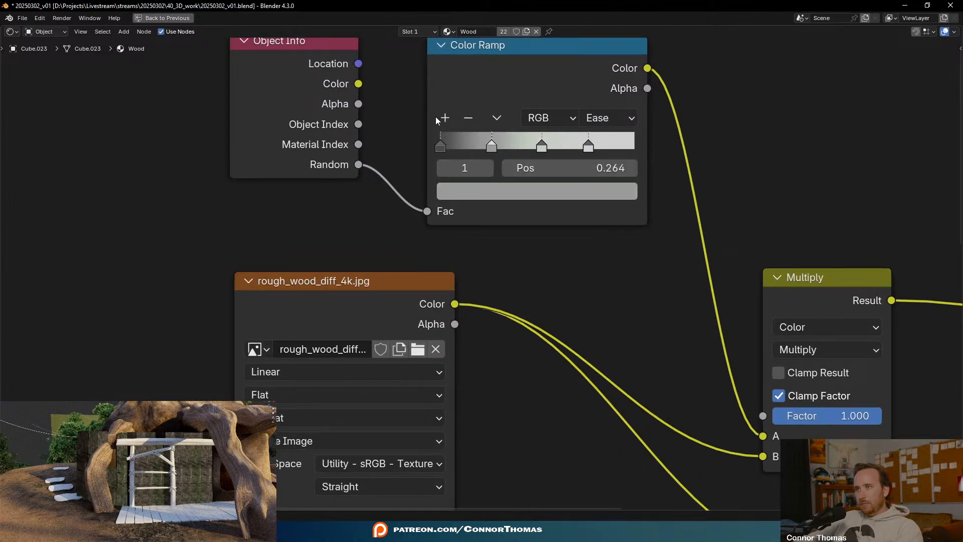
{"action": "left_click", "coordinate": [444, 117]}
{"action": "left_click", "coordinate": [487, 197]}
{"action": "left_click", "coordinate": [474, 193]}
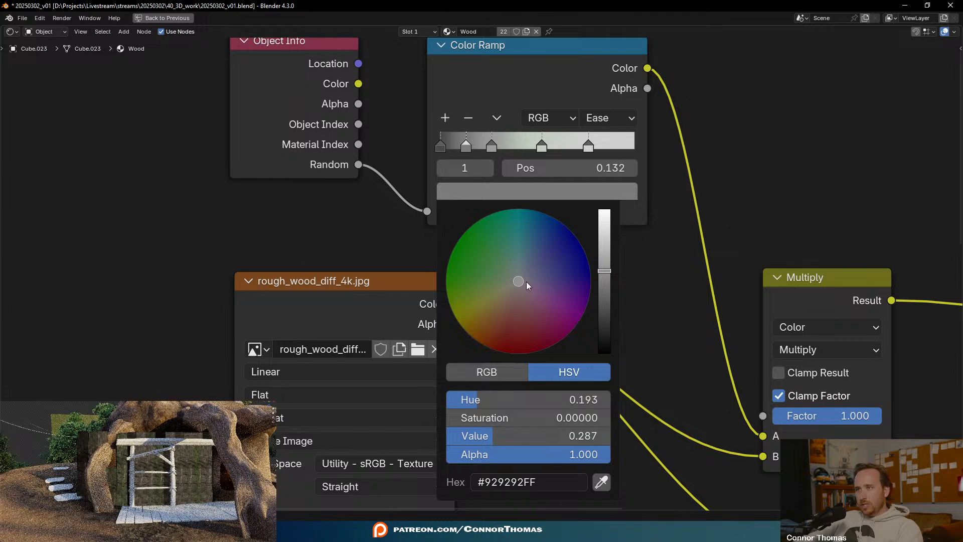
{"action": "left_click_drag", "start_coordinate": [513, 288], "coordinate": [509, 299]}
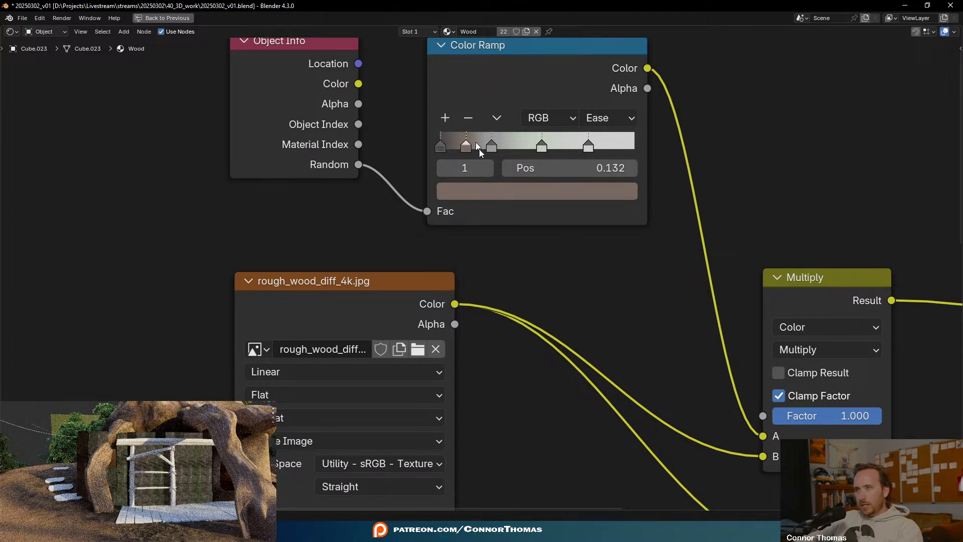
- Tint the Color Ramp's dark grey stop at 0.000 dark brown
{"action": "left_click", "coordinate": [440, 146]}
{"action": "left_click", "coordinate": [460, 193]}
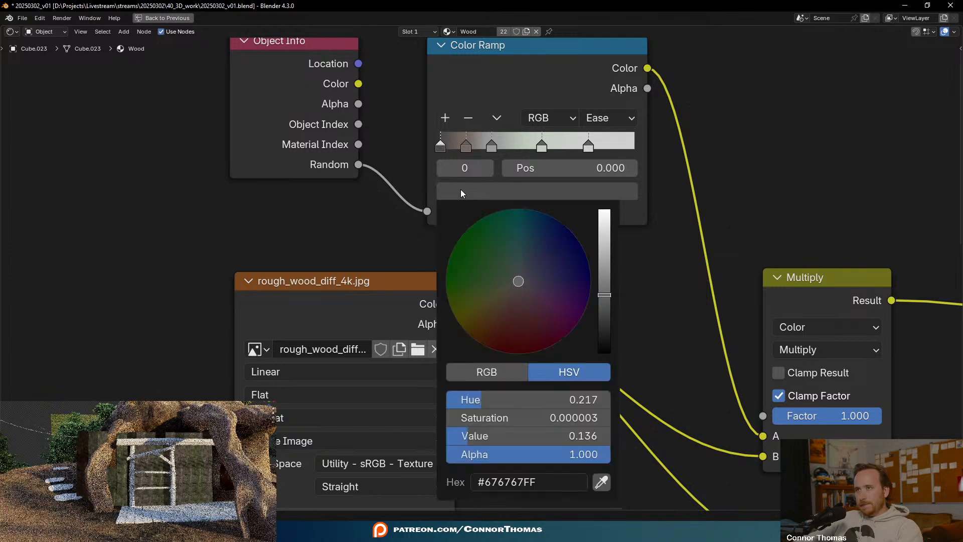
{"action": "left_click_drag", "start_coordinate": [514, 287], "coordinate": [509, 299]}
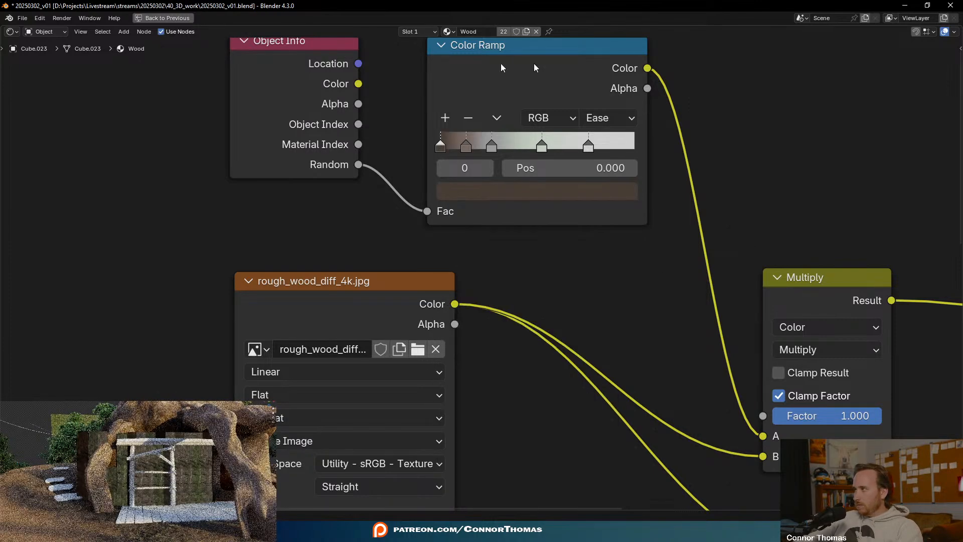
{"action": "middle_click_drag", "start_coordinate": [563, 99], "coordinate": [430, 200]}
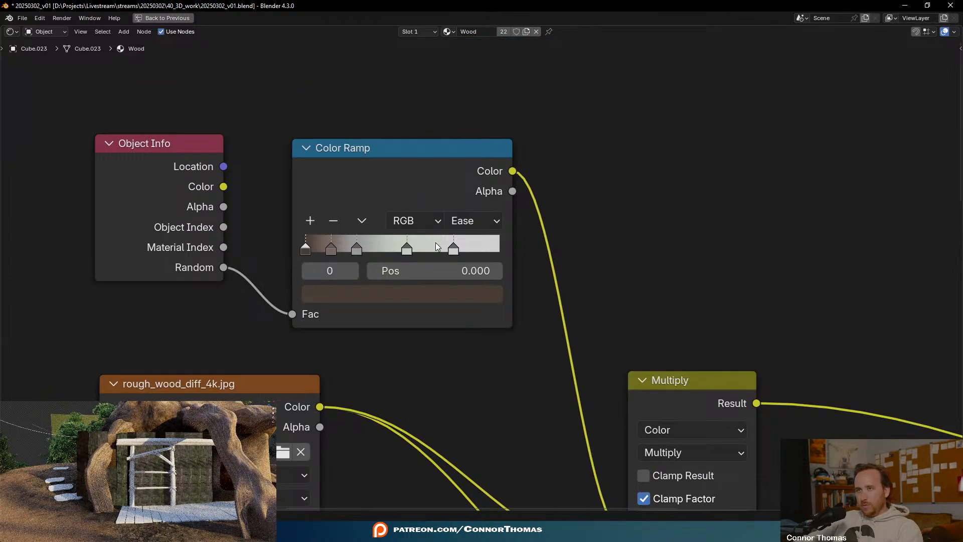
- Add a stop at 0.393 to the wood material's Color Ramp and tint it pale yellow-green
{"action": "left_click", "coordinate": [410, 248]}
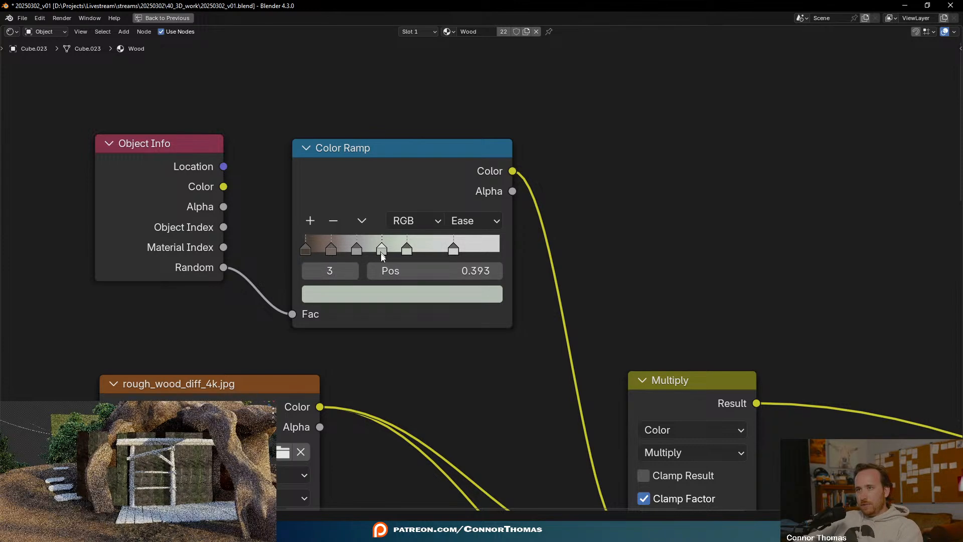
{"action": "left_click", "coordinate": [391, 294]}
{"action": "left_click_drag", "start_coordinate": [377, 100], "coordinate": [363, 108]}
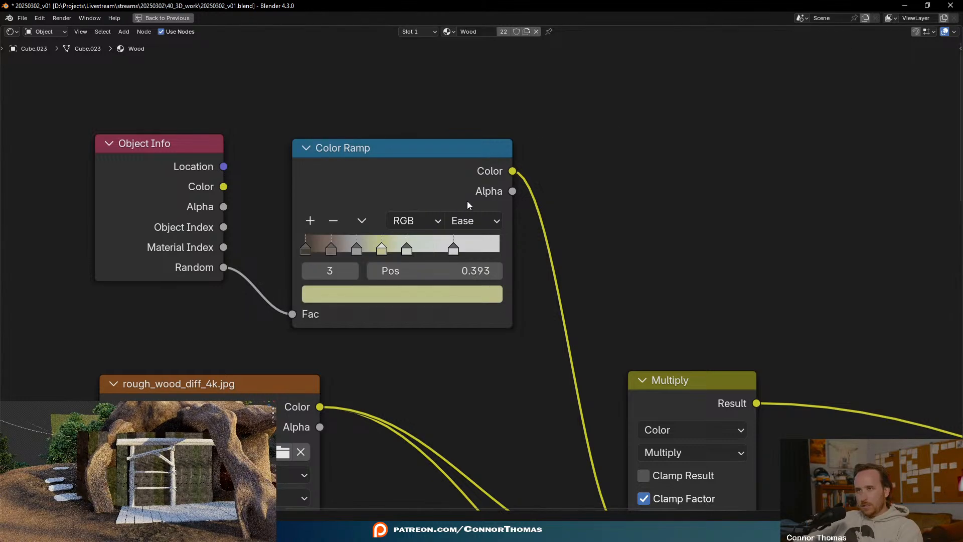
- Add another Color Ramp stop at 0.645 and set its color to the pale green #EBFED3FF
{"action": "left_click_drag", "start_coordinate": [453, 248], "coordinate": [456, 248]}
{"action": "left_click", "coordinate": [310, 221]}
{"action": "left_click", "coordinate": [389, 294]}
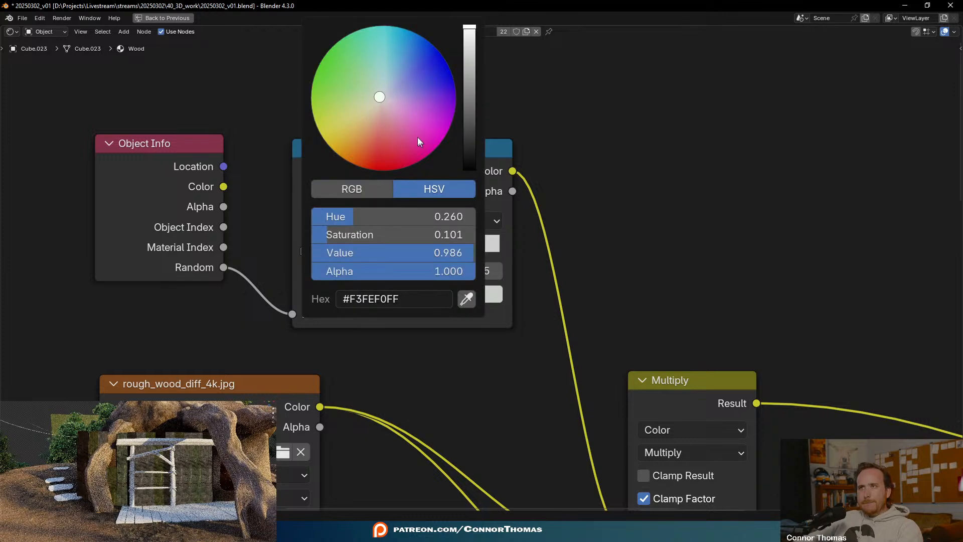
{"action": "left_click", "coordinate": [373, 107]}
{"action": "left_click_drag", "start_coordinate": [373, 108], "coordinate": [371, 99]}
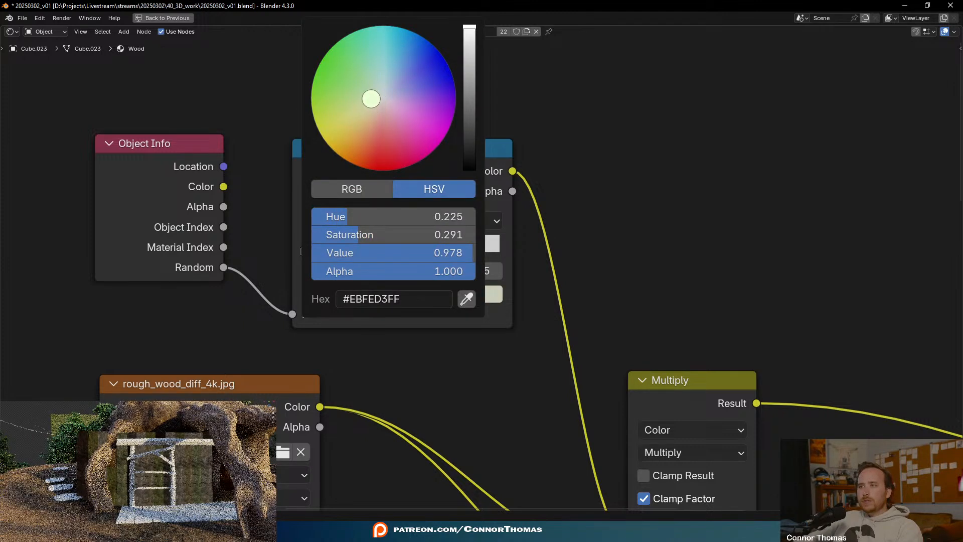
{"action": "middle_click_drag", "start_coordinate": [400, 148], "coordinate": [428, 112]}
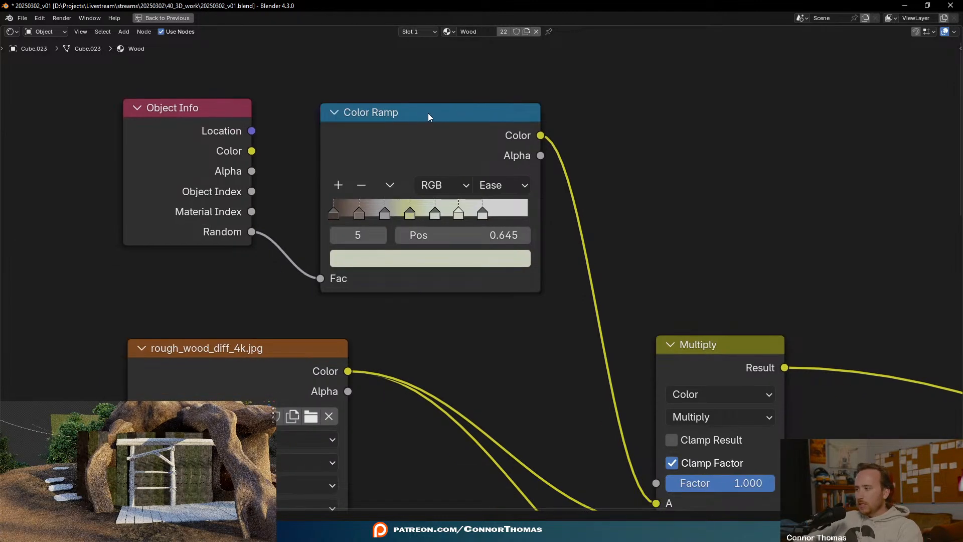
- Move the last Color Ramp stop to 1.000 and add a darker grey-green stop at 0.823
{"action": "left_click_drag", "start_coordinate": [489, 227], "coordinate": [546, 200]}
{"action": "left_click", "coordinate": [321, 161]}
{"action": "left_click", "coordinate": [465, 236]}
{"action": "left_click", "coordinate": [445, 236]}
{"action": "left_click_drag", "start_coordinate": [480, 225], "coordinate": [481, 266]}
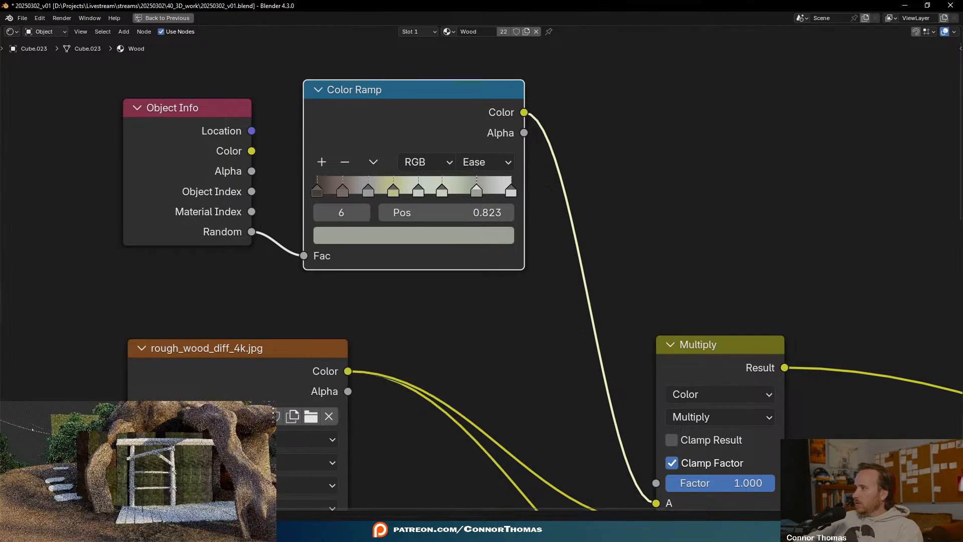
- Route the Multiply result through the Principled BSDF's Base Color to the Material Output surface, and save the file
{"action": "scroll", "coordinate": [722, 241], "scroll_direction": "down", "scroll_amount": 2}
{"action": "middle_click_drag", "start_coordinate": [732, 250], "coordinate": [663, 201]}
{"action": "middle_click_drag", "start_coordinate": [642, 240], "coordinate": [564, 193]}
{"action": "scroll", "coordinate": [592, 176], "scroll_direction": "down", "scroll_amount": 1}
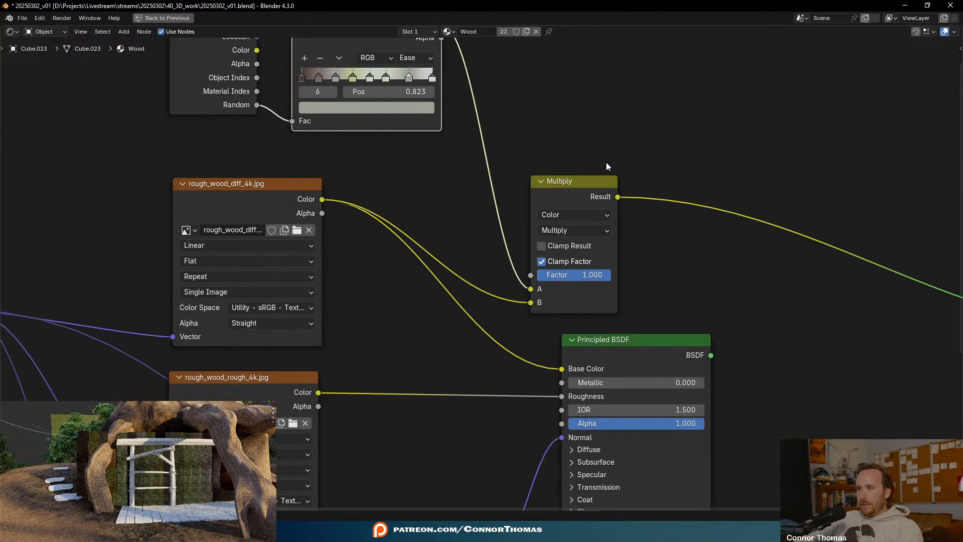
{"action": "left_click_drag", "start_coordinate": [561, 185], "coordinate": [511, 139]}
{"action": "left_click_drag", "start_coordinate": [569, 150], "coordinate": [562, 369]}
{"action": "scroll", "coordinate": [652, 301], "scroll_direction": "down", "scroll_amount": 1}
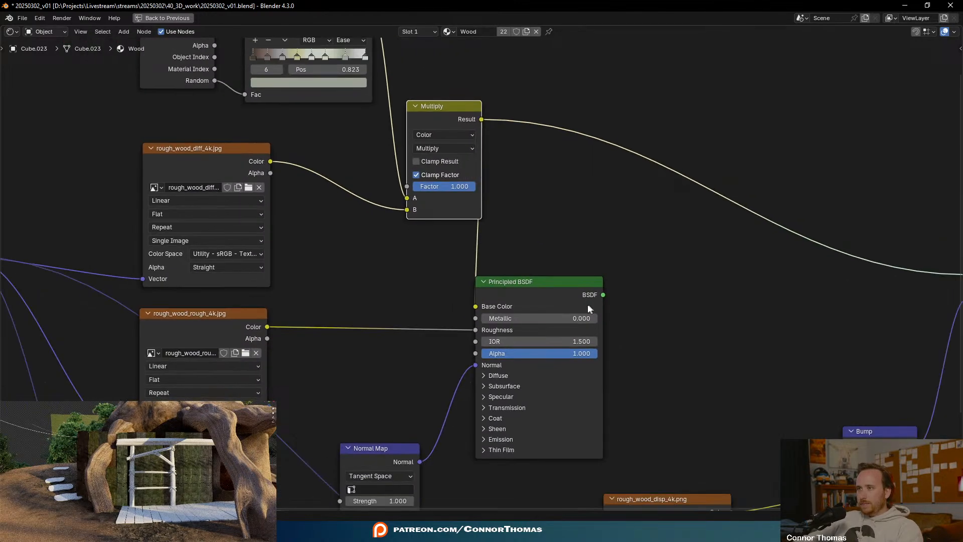
{"action": "left_click_drag", "start_coordinate": [591, 303], "coordinate": [681, 281]}
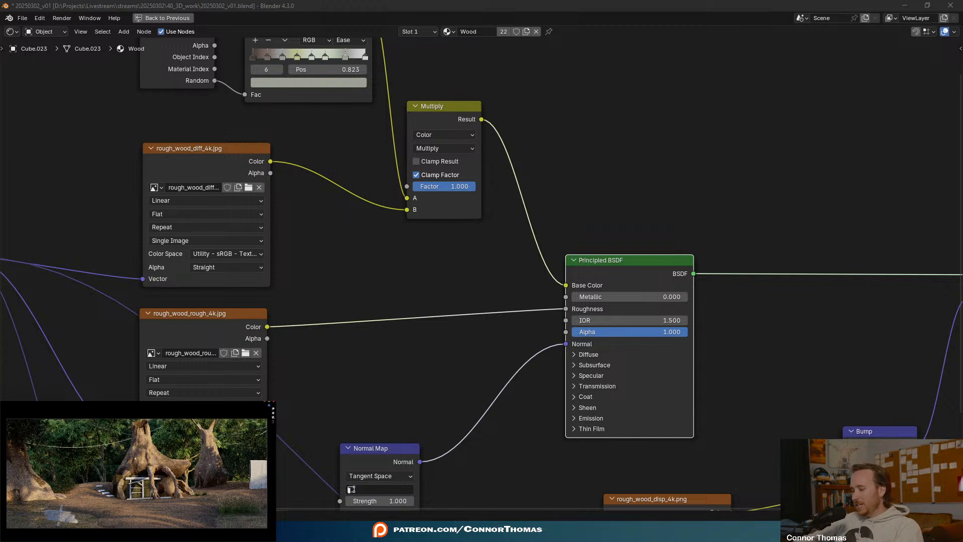
{"action": "key", "text": "ctrl+s"}
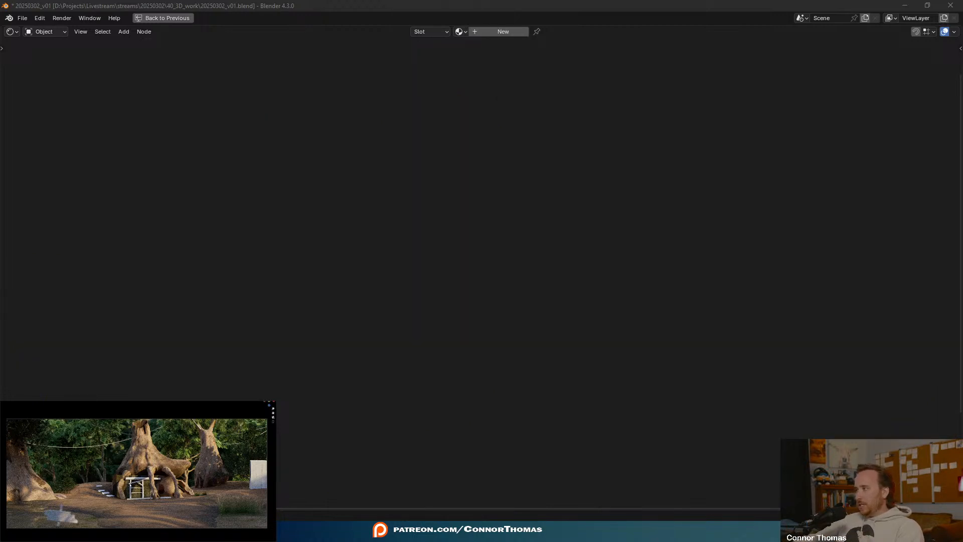
- Link the Wood material from the wall plank to the door frame's top beam, posts, brace and rungs
{"action": "key", "text": "ctrl+space"}
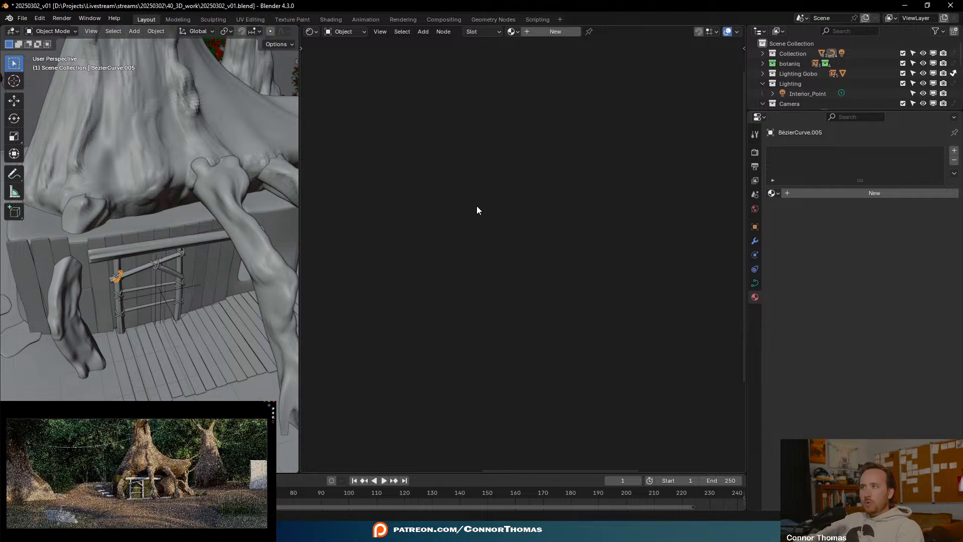
{"action": "scroll", "coordinate": [102, 307], "scroll_direction": "up", "scroll_amount": 4}
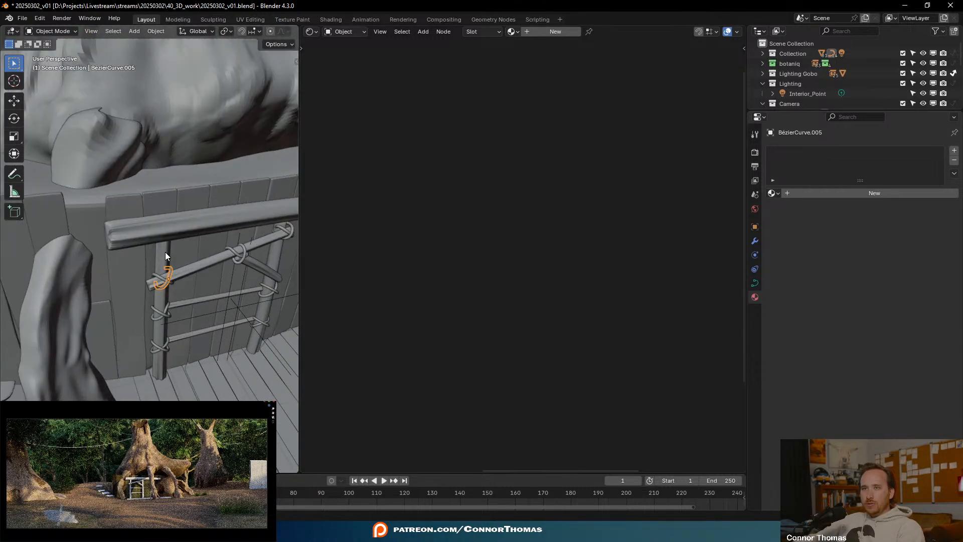
{"action": "left_click", "coordinate": [165, 251]}
{"action": "scroll", "coordinate": [200, 225], "scroll_direction": "up", "scroll_amount": 3}
{"action": "left_click", "coordinate": [275, 188], "text": "shift"}
{"action": "middle_click_drag", "start_coordinate": [279, 220], "coordinate": [212, 216], "text": "shift"}
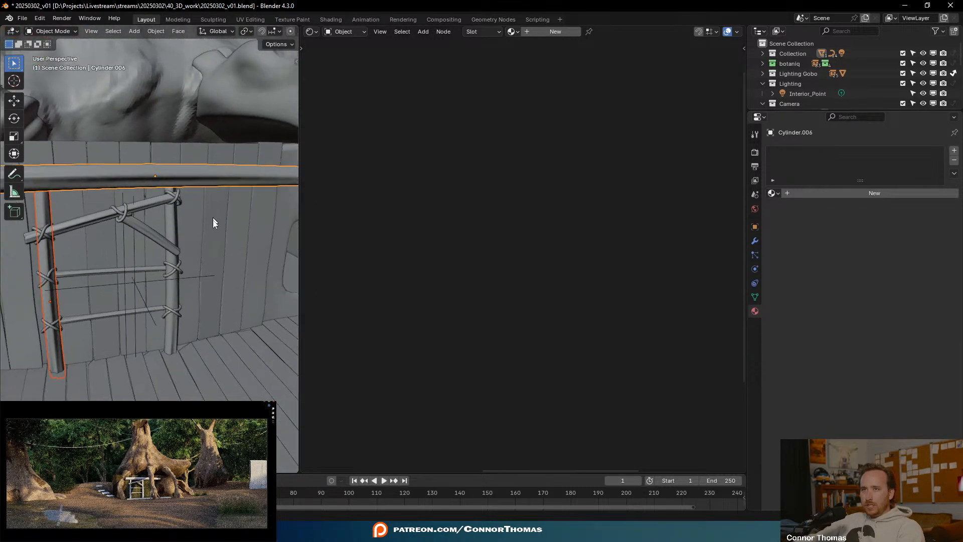
{"action": "left_click", "coordinate": [173, 229], "text": "shift"}
{"action": "left_click", "coordinate": [143, 206], "text": "shift"}
{"action": "middle_click_drag", "start_coordinate": [138, 248], "coordinate": [189, 265], "text": "shift"}
{"action": "left_click", "coordinate": [138, 247], "text": "shift"}
{"action": "left_click", "coordinate": [140, 293], "text": "shift"}
{"action": "scroll", "coordinate": [156, 312], "scroll_direction": "up", "scroll_amount": 3}
{"action": "left_click", "coordinate": [95, 249], "text": "shift"}
{"action": "scroll", "coordinate": [191, 273], "scroll_direction": "down", "scroll_amount": 1}
{"action": "key", "text": "ctrl+l"}
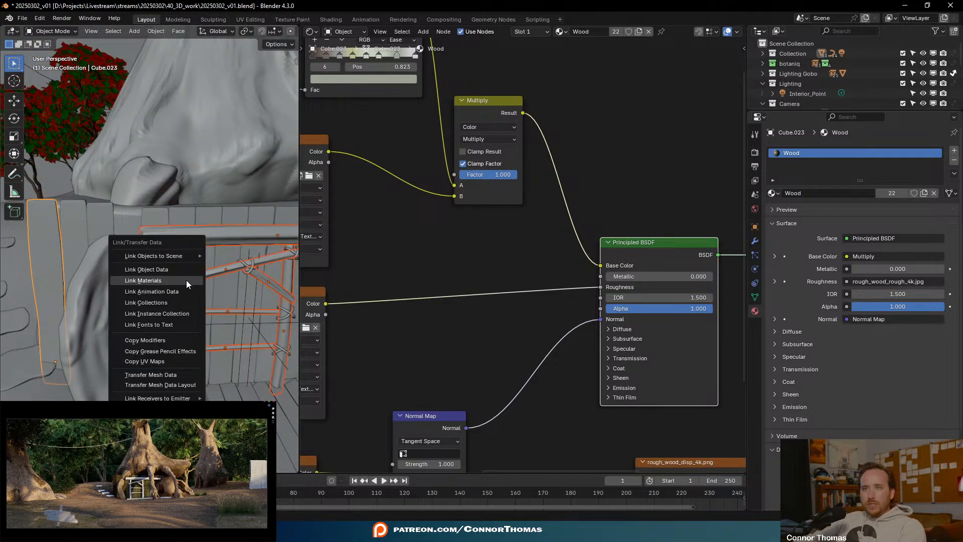
{"action": "left_click", "coordinate": [188, 282]}
{"action": "key", "text": "alt+a"}
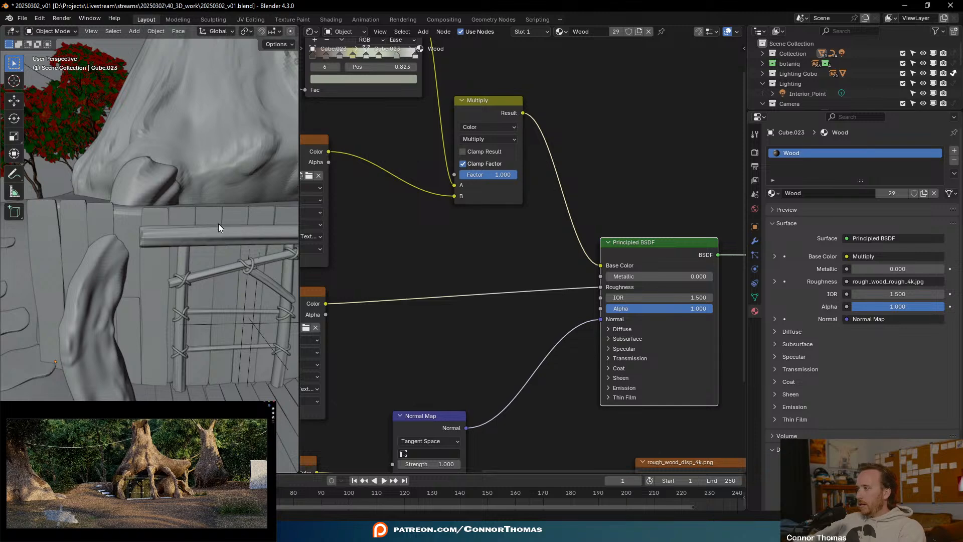
- Change the Color Ramp's last stop at 1.000 to the light pink #FFCACEFF
{"action": "scroll", "coordinate": [165, 484], "scroll_direction": "up", "scroll_amount": 5}
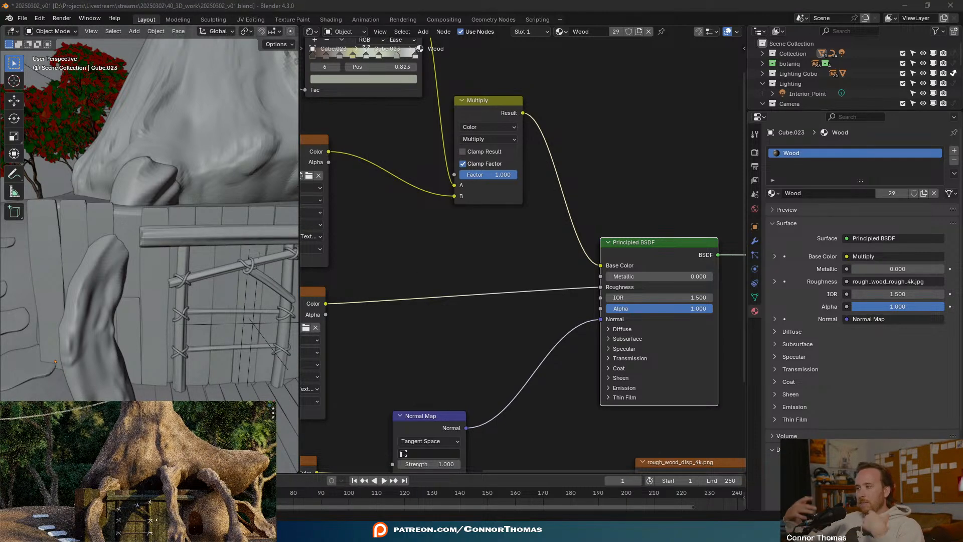
{"action": "scroll", "coordinate": [156, 520], "scroll_direction": "down", "scroll_amount": 7}
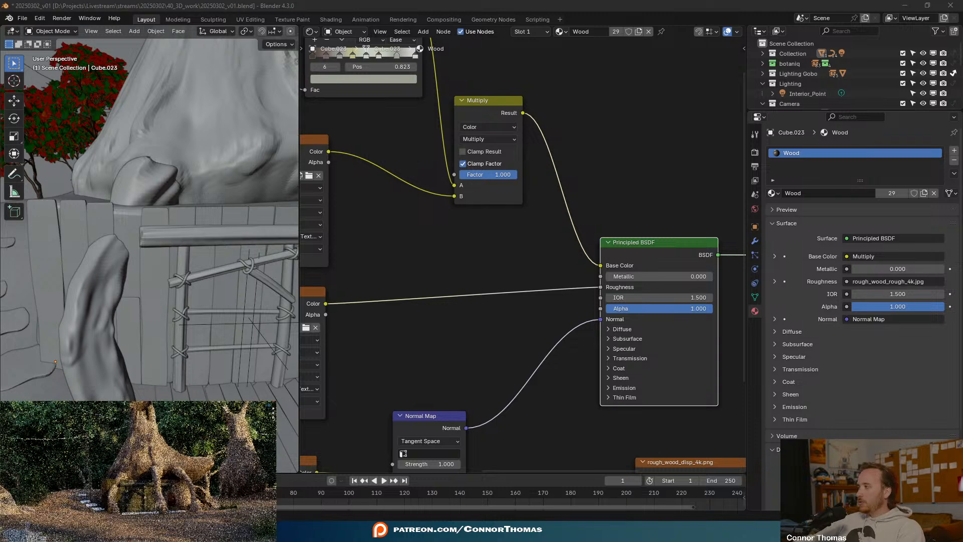
{"action": "scroll", "coordinate": [157, 520], "scroll_direction": "up", "scroll_amount": 3}
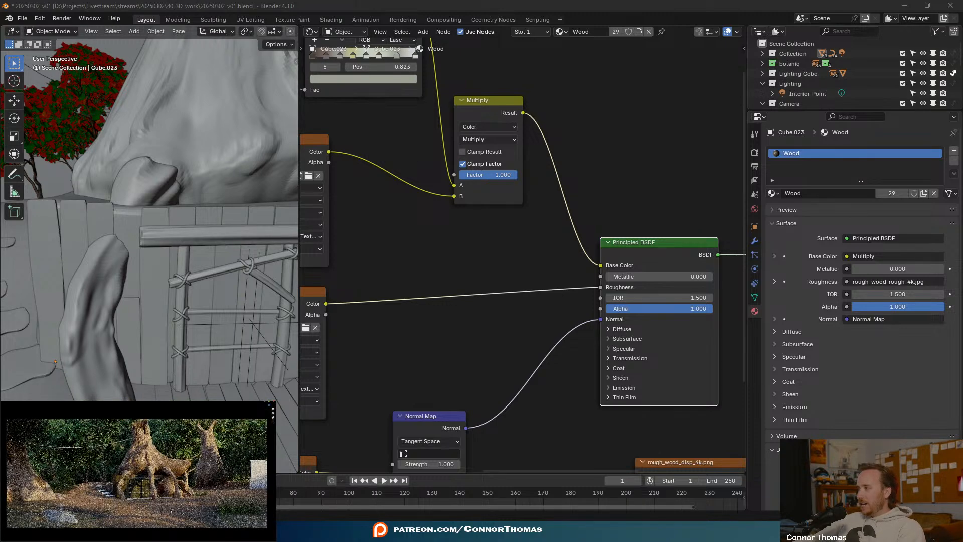
{"action": "key", "text": "ctrl+space"}
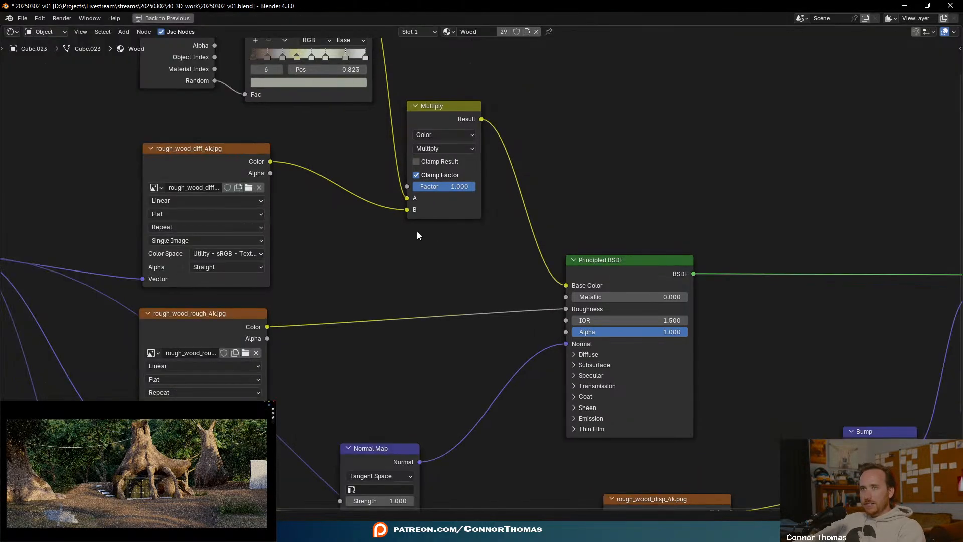
{"action": "middle_click_drag", "start_coordinate": [420, 219], "coordinate": [553, 376]}
{"action": "scroll", "coordinate": [587, 179], "scroll_direction": "up", "scroll_amount": 4}
{"action": "middle_click_drag", "start_coordinate": [626, 105], "coordinate": [649, 221]}
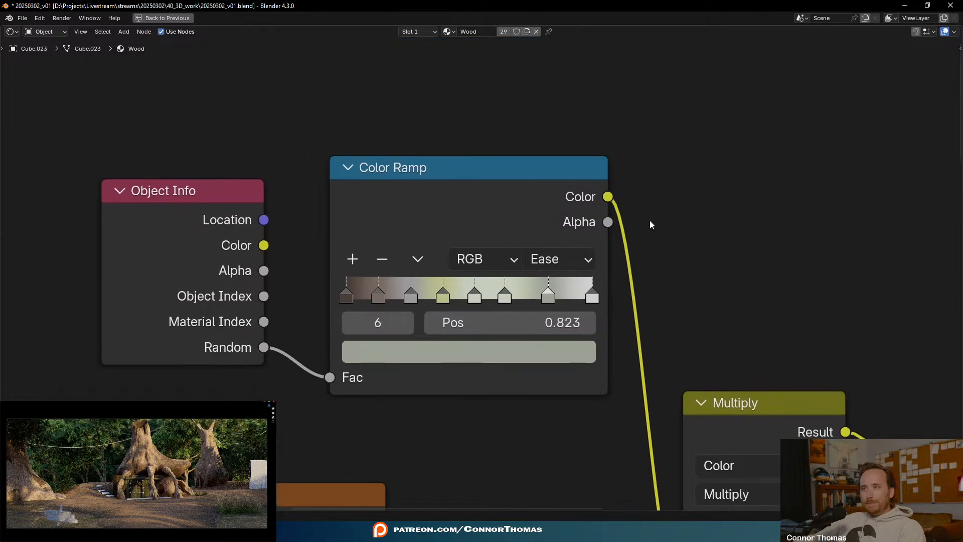
{"action": "left_click", "coordinate": [591, 296]}
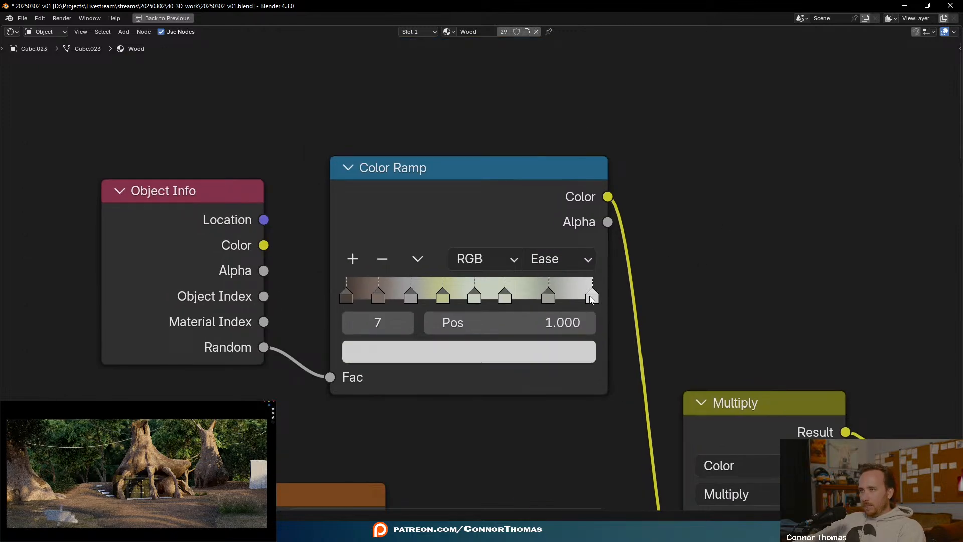
{"action": "left_click", "coordinate": [547, 350]}
{"action": "left_click_drag", "start_coordinate": [435, 132], "coordinate": [446, 138]}
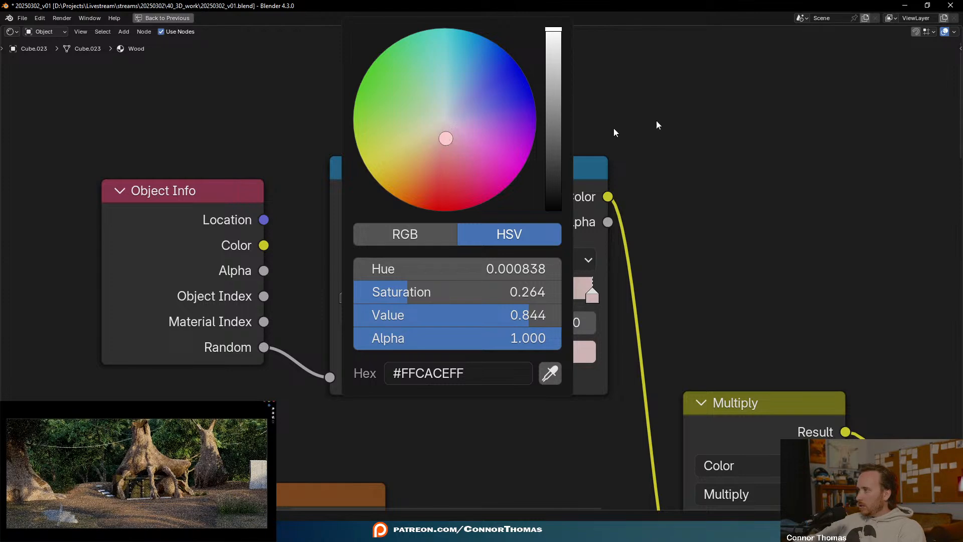
{"action": "middle_click_drag", "start_coordinate": [506, 239], "coordinate": [570, 170]}
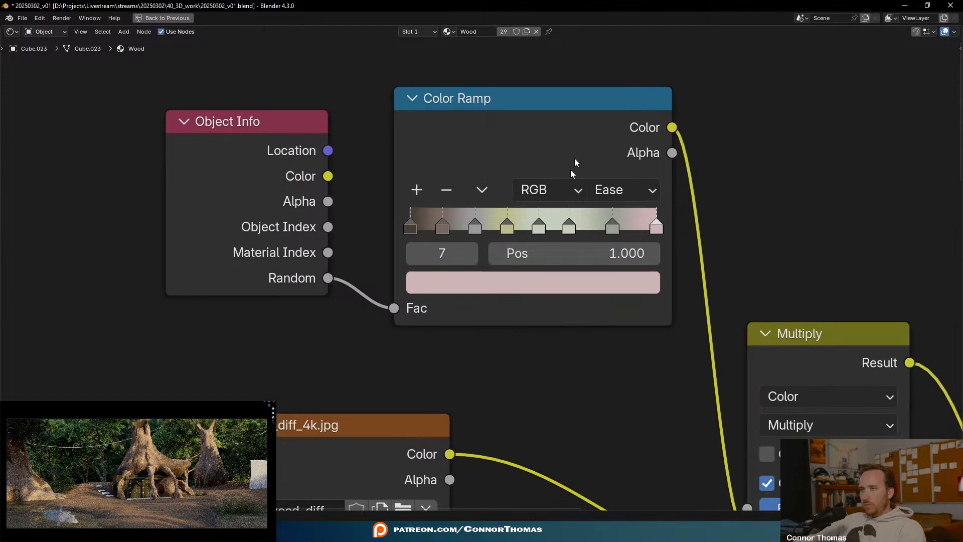
- Change the Color Ramp stop at 0.823 to a muted greyish pink
{"action": "left_click", "coordinate": [547, 228]}
{"action": "left_click", "coordinate": [610, 226]}
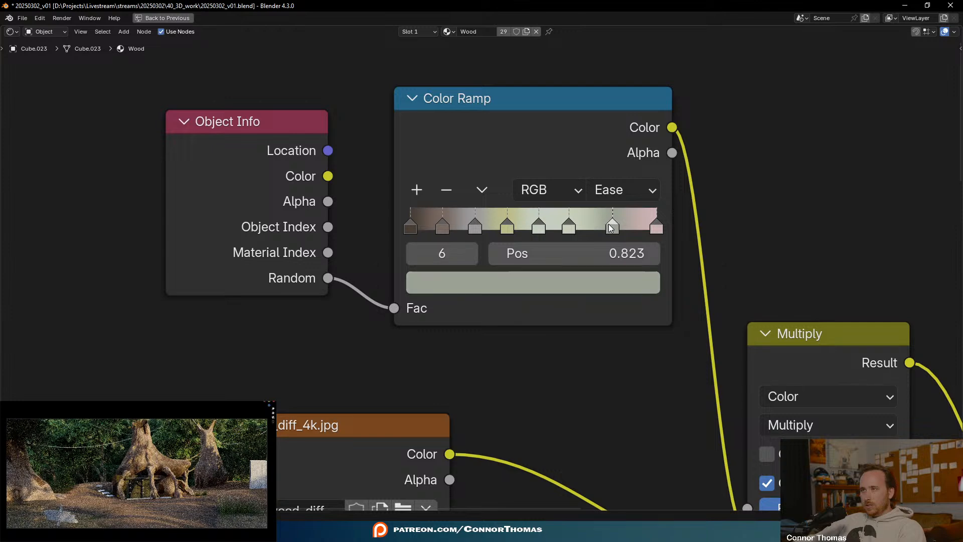
{"action": "left_click", "coordinate": [595, 282]}
{"action": "left_click", "coordinate": [509, 128]}
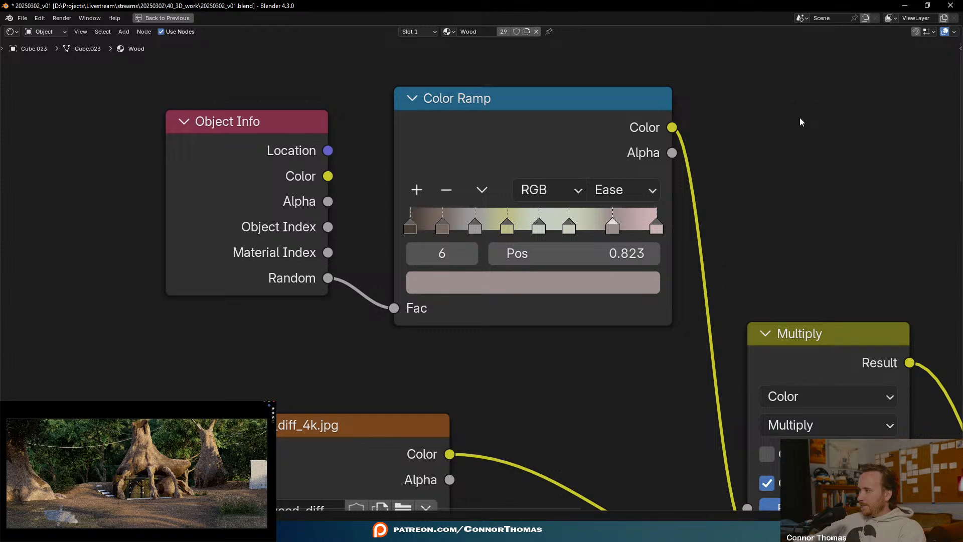
{"action": "scroll", "coordinate": [761, 155], "scroll_direction": "down", "scroll_amount": 2}
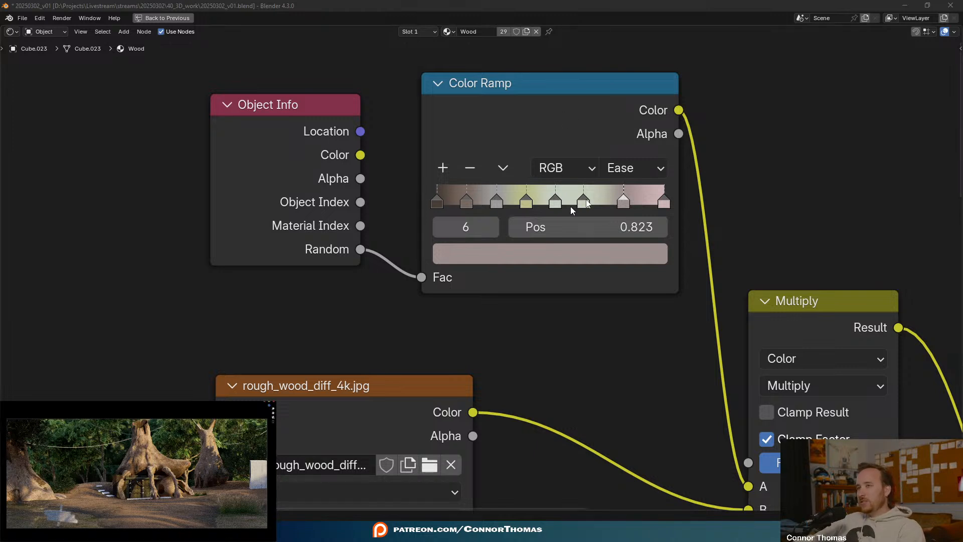
- Line up the Object Info and Color Ramp nodes above the rough_wood_diff_4k.jpg node and save the file
{"action": "middle_click_drag", "start_coordinate": [769, 91], "coordinate": [627, 152]}
{"action": "scroll", "coordinate": [425, 175], "scroll_direction": "down", "scroll_amount": 2}
{"action": "left_click_drag", "start_coordinate": [174, 190], "coordinate": [424, 279]}
{"action": "key", "text": "g"}
{"action": "left_click", "coordinate": [561, 179]}
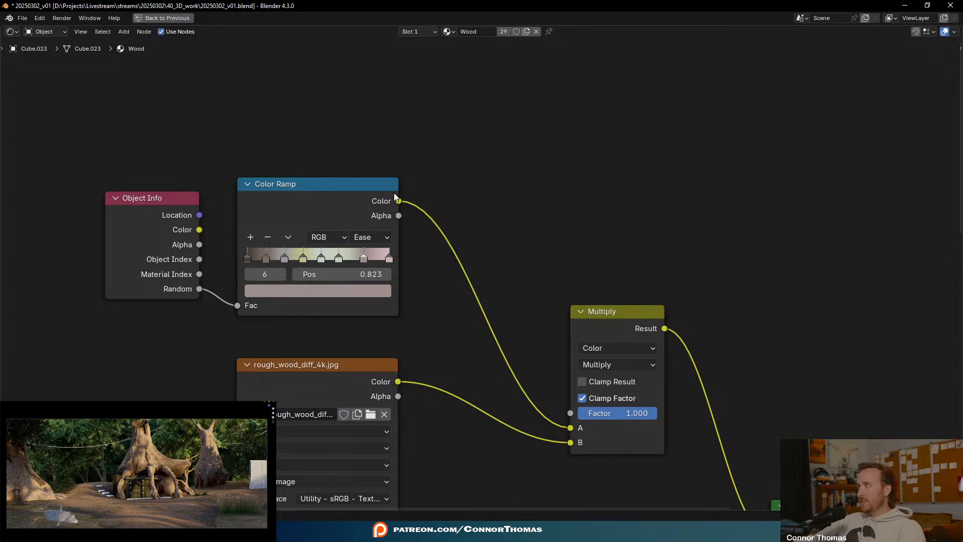
{"action": "middle_click_drag", "start_coordinate": [507, 194], "coordinate": [625, 189]}
{"action": "key", "text": "ctrl+s"}
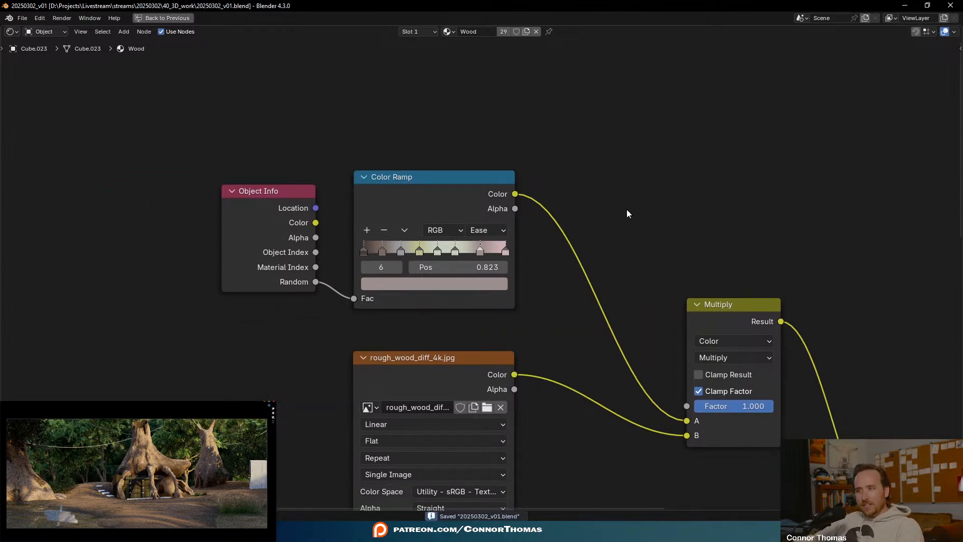
- Restore the full workspace layout and widen the 3D viewport over most of the node editor
{"action": "scroll", "coordinate": [617, 205], "scroll_direction": "down", "scroll_amount": 4}
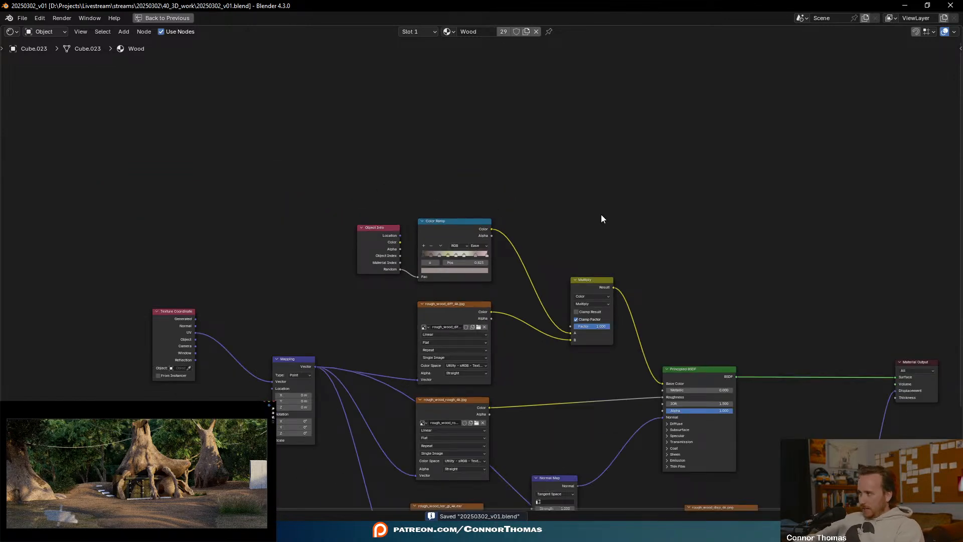
{"action": "middle_click_drag", "start_coordinate": [636, 312], "coordinate": [642, 269]}
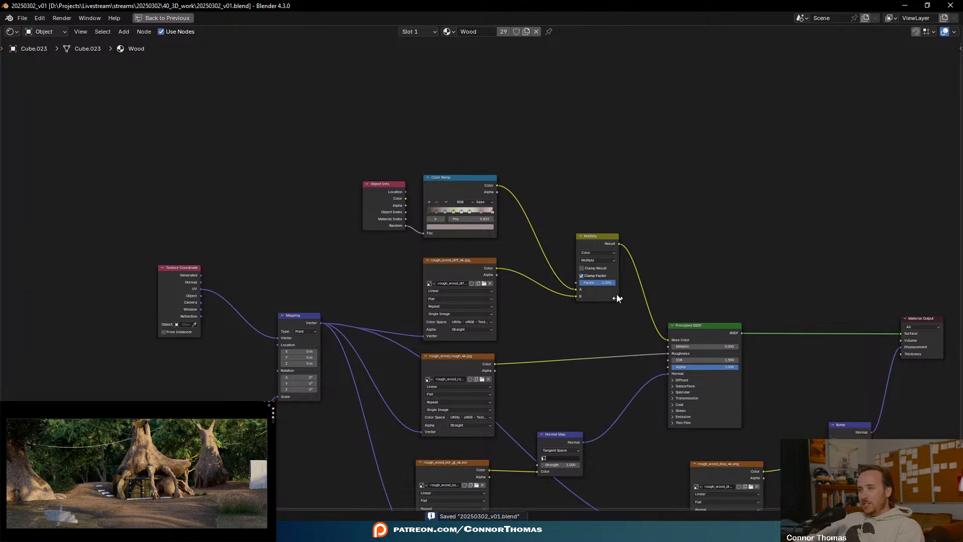
{"action": "key", "text": "ctrl+space"}
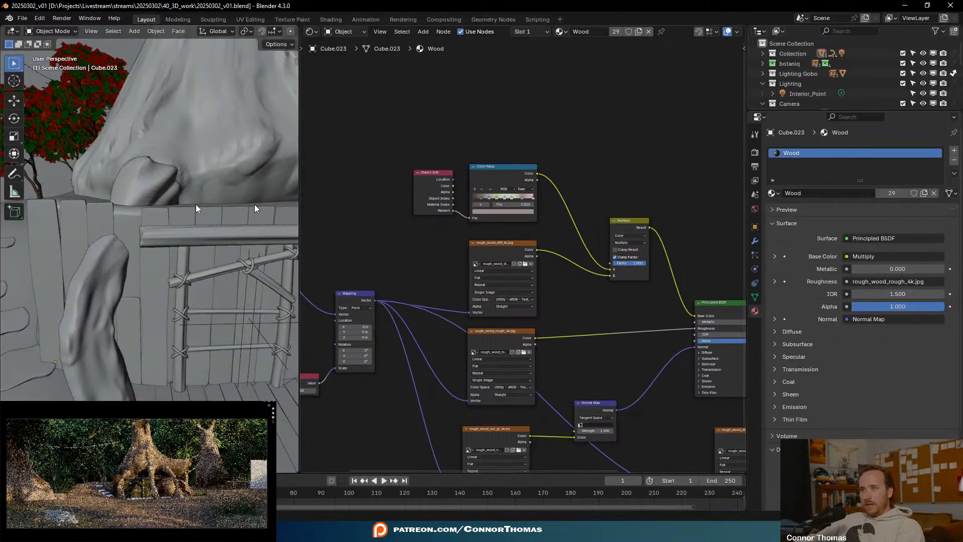
{"action": "left_click_drag", "start_coordinate": [297, 194], "coordinate": [706, 173]}
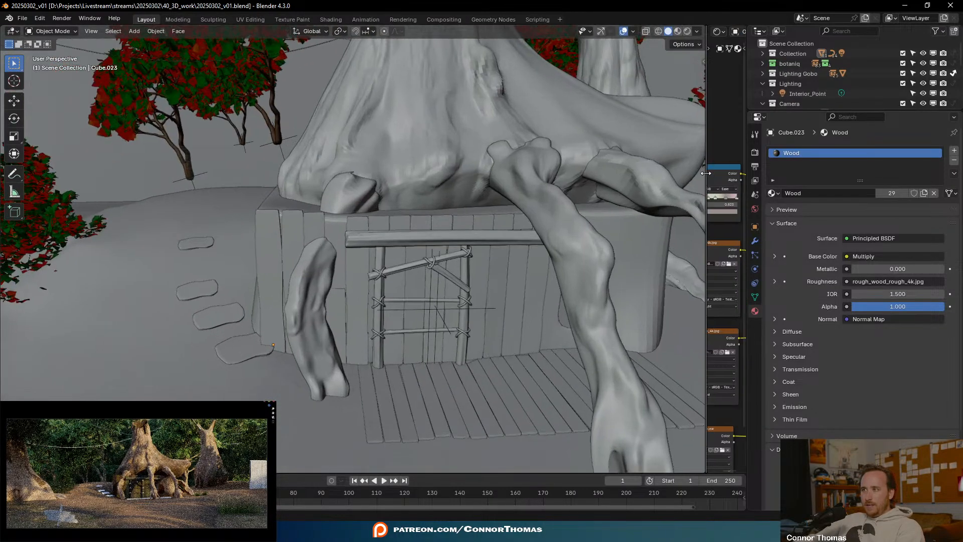
- Place the 3D cursor on the hut's roof above the doorway and add a cube there
{"action": "scroll", "coordinate": [442, 186], "scroll_direction": "down", "scroll_amount": 8}
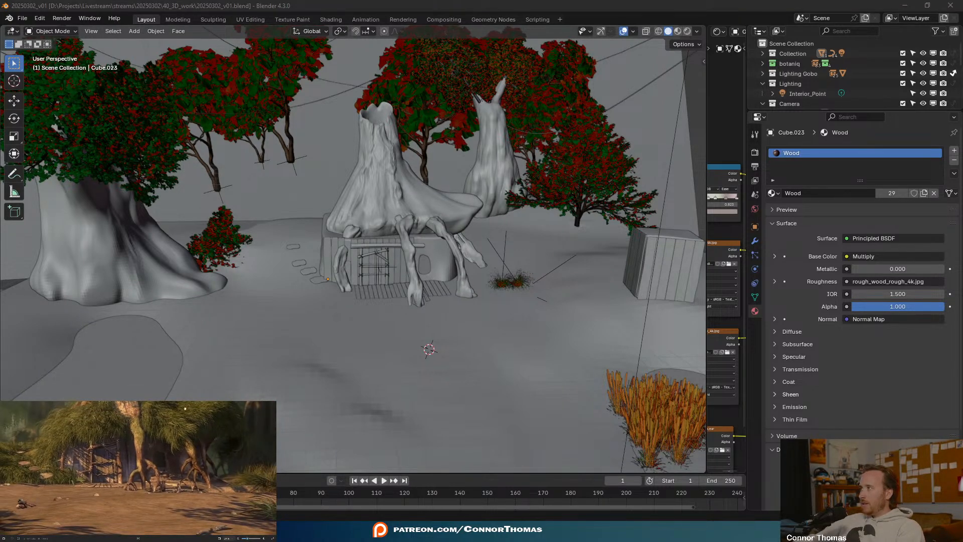
{"action": "scroll", "coordinate": [386, 233], "scroll_direction": "up", "scroll_amount": 10}
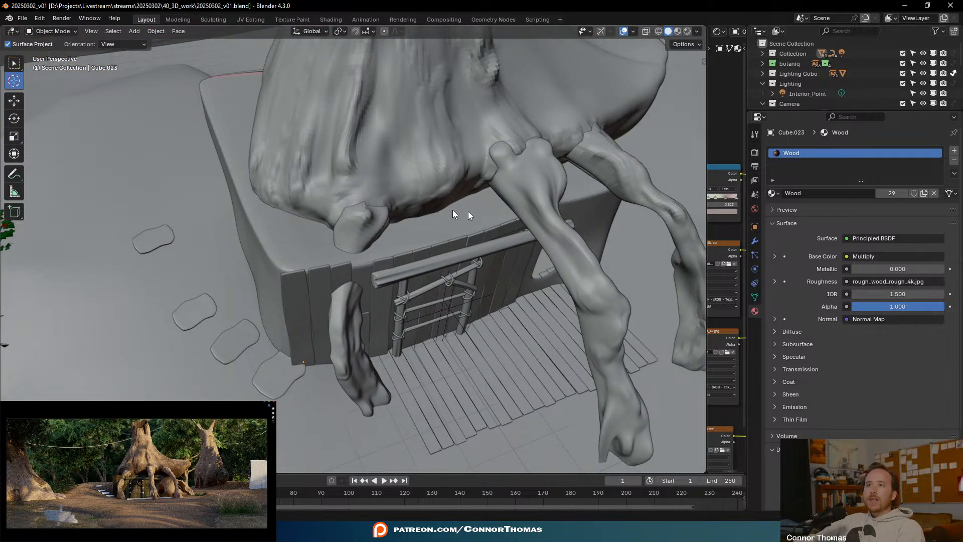
{"action": "left_click", "coordinate": [12, 63]}
{"action": "right_click", "coordinate": [368, 246]}
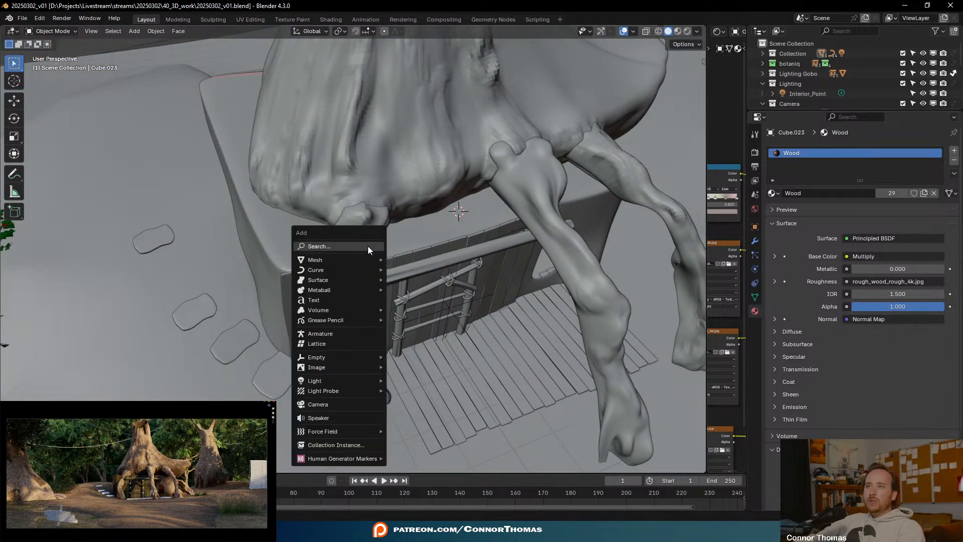
{"action": "key", "text": "n"}
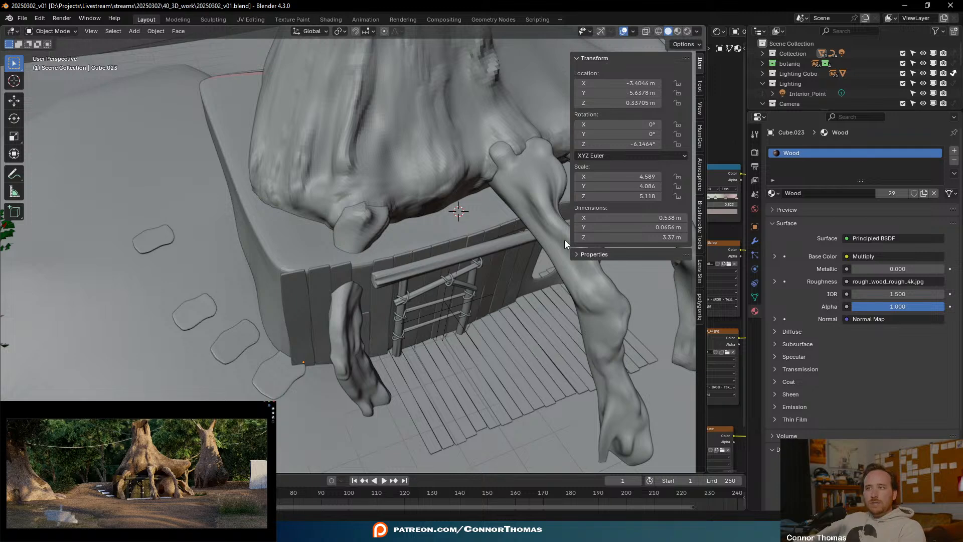
{"action": "key", "text": "n"}
{"action": "middle_click_drag", "start_coordinate": [574, 223], "coordinate": [576, 191]}
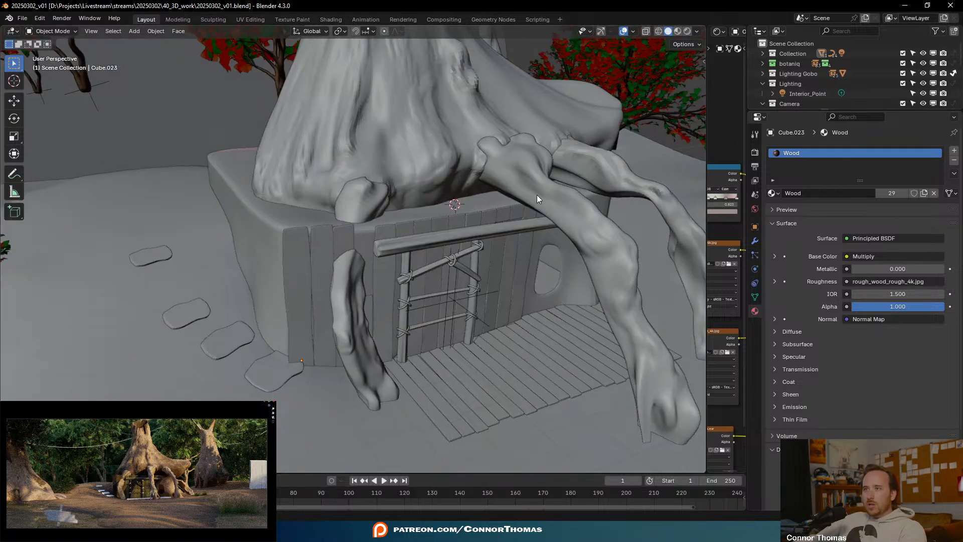
{"action": "key", "text": "shift+a"}
{"action": "mouse_move", "coordinate": [520, 210]}
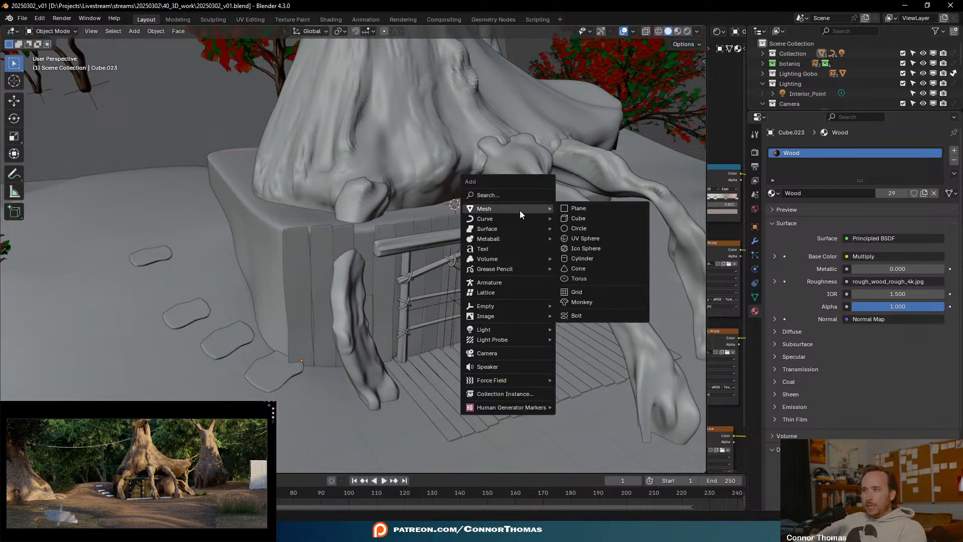
{"action": "left_click", "coordinate": [570, 219]}
- Move the cube over the front roof edge and rotate it freely to a tilted angle
{"action": "middle_click_drag", "start_coordinate": [570, 219], "coordinate": [657, 184]}
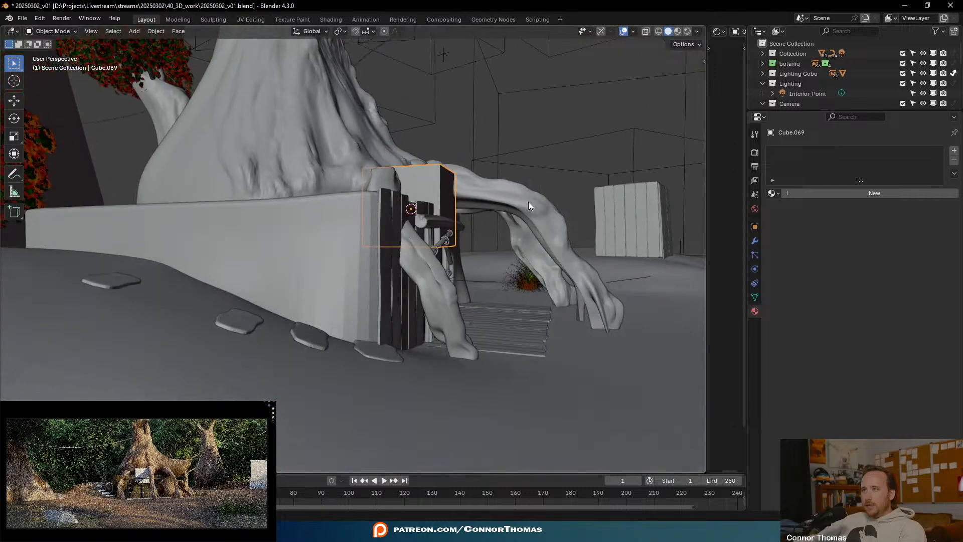
{"action": "key", "text": "g"}
{"action": "left_click", "coordinate": [551, 167]}
{"action": "key", "text": "r"}
{"action": "key", "text": "r"}
{"action": "right_click", "coordinate": [564, 180]}
{"action": "key", "text": "r"}
{"action": "left_click", "coordinate": [518, 255]}
- Add a Subdivision modifier to the cube
{"action": "middle_click_drag", "start_coordinate": [518, 254], "coordinate": [780, 221]}
{"action": "left_click", "coordinate": [754, 242]}
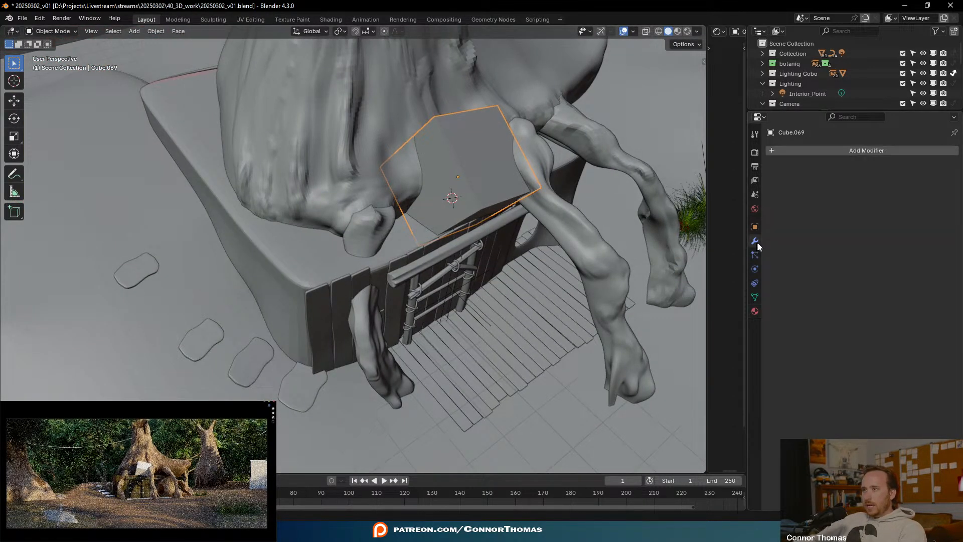
{"action": "left_click", "coordinate": [841, 150]}
{"action": "type", "text": "s"}
{"action": "left_click", "coordinate": [786, 168]}
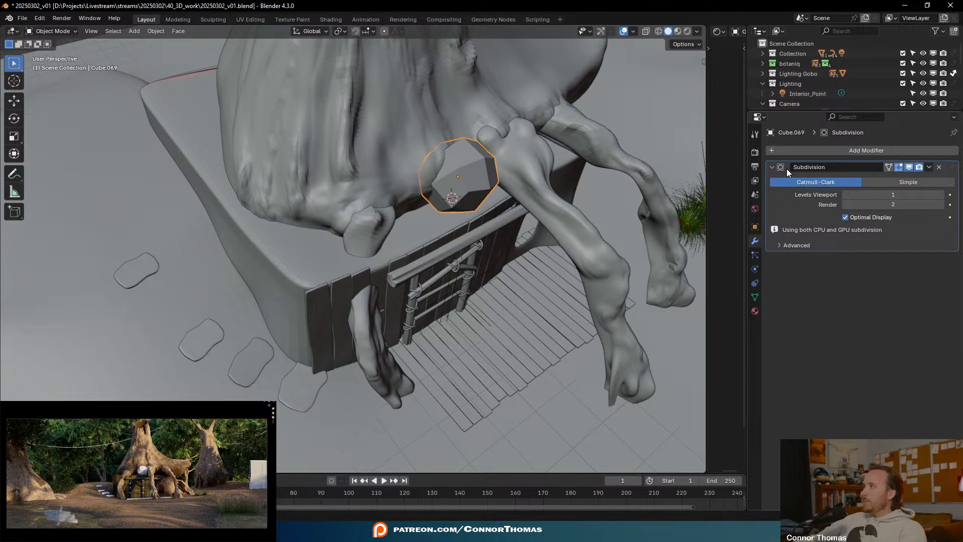
- Edit the cube's mesh and move its end faces to stretch it along the roof edge above the doorway
{"action": "key", "text": "Tab"}
{"action": "mouse_move", "coordinate": [451, 211]}
{"action": "middle_mouse_down"}
{"action": "mouse_move", "coordinate": [492, 225]}
{"action": "mouse_move", "coordinate": [472, 243]}
{"action": "mouse_move", "coordinate": [485, 272]}
{"action": "mouse_move", "coordinate": [585, 241]}
{"action": "mouse_move", "coordinate": [449, 204]}
{"action": "middle_mouse_up"}
{"action": "key", "text": "alt+a"}
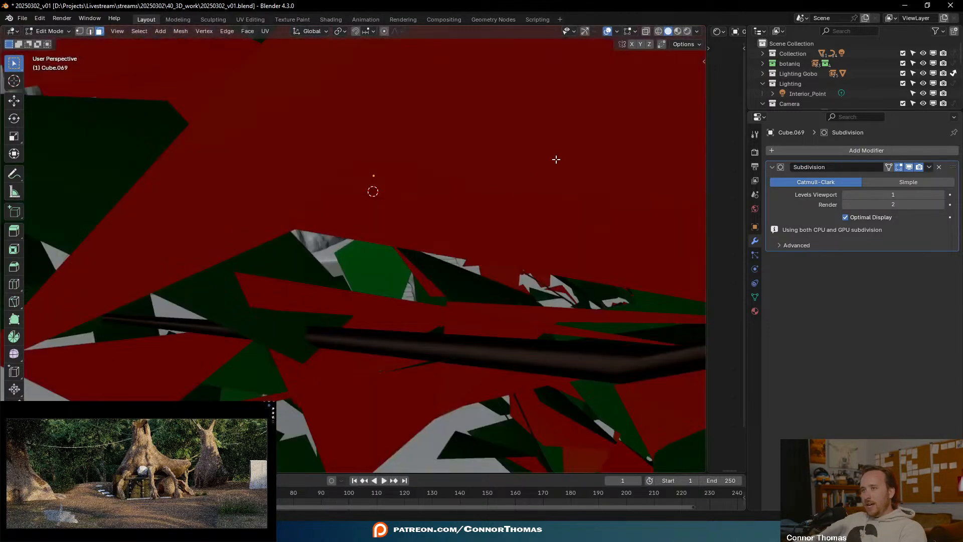
{"action": "scroll", "coordinate": [554, 162], "scroll_direction": "up", "scroll_amount": 3}
{"action": "middle_click_drag", "start_coordinate": [552, 164], "coordinate": [501, 236]}
{"action": "key", "text": "g"}
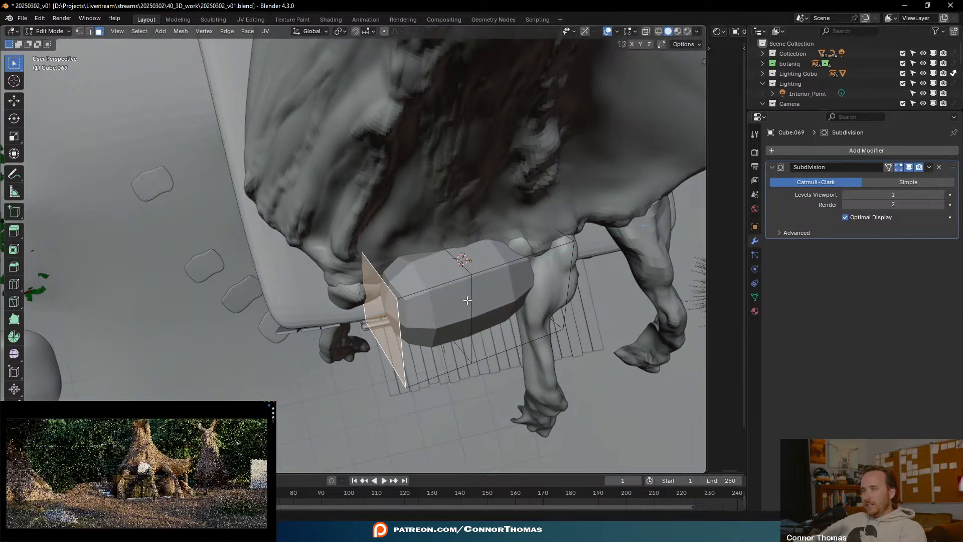
{"action": "left_click", "coordinate": [458, 271]}
{"action": "middle_click_drag", "start_coordinate": [457, 271], "coordinate": [550, 204]}
{"action": "key", "text": "g"}
{"action": "left_click", "coordinate": [565, 236]}
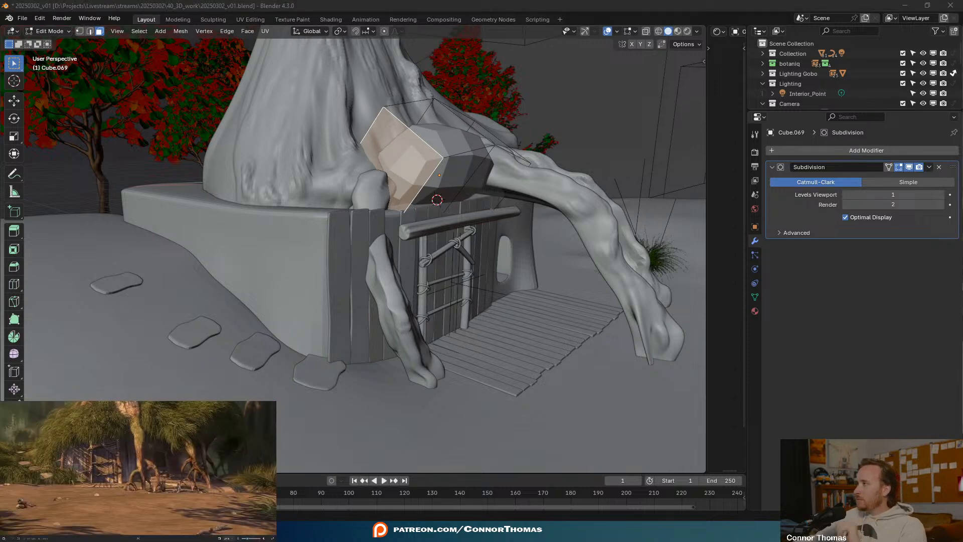
- Extrude the end face toward the hut's front corner by the stepping stones, then reposition and rotate it
{"action": "middle_click_drag", "start_coordinate": [445, 172], "coordinate": [472, 271]}
{"action": "key", "text": "e"}
{"action": "left_click", "coordinate": [351, 210]}
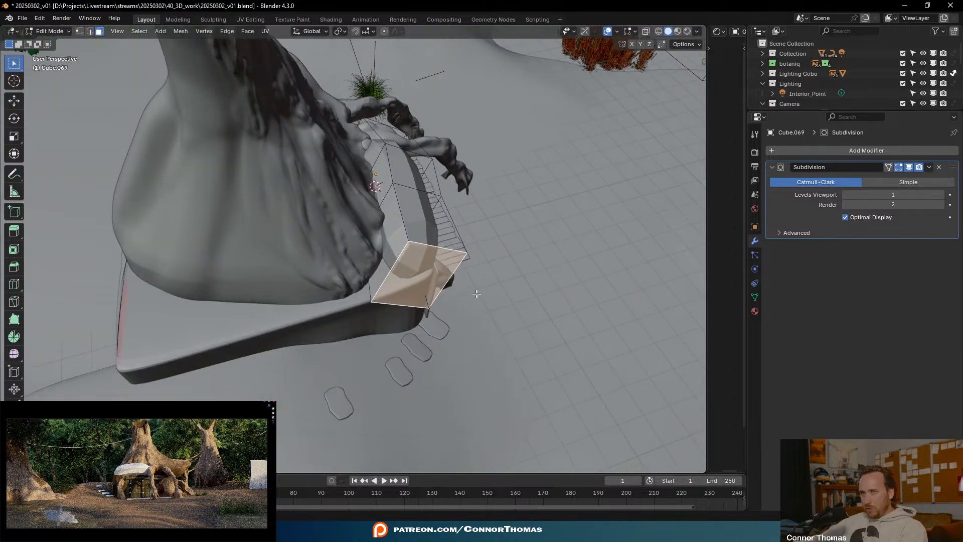
{"action": "key", "text": "g"}
{"action": "left_click", "coordinate": [482, 263]}
{"action": "key", "text": "g"}
{"action": "left_click", "coordinate": [495, 252]}
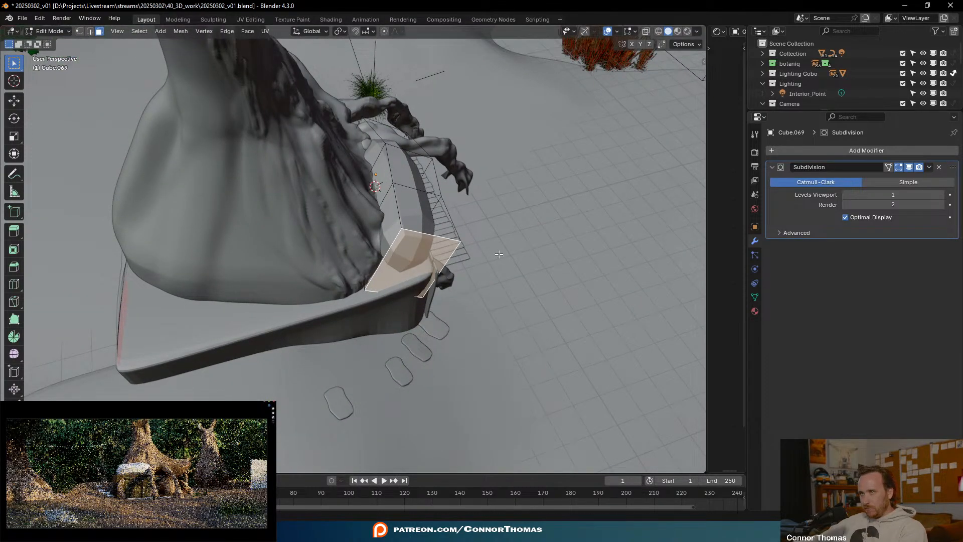
{"action": "key", "text": "r"}
{"action": "key", "text": "r"}
{"action": "middle_click_drag", "start_coordinate": [478, 250], "coordinate": [383, 148]}
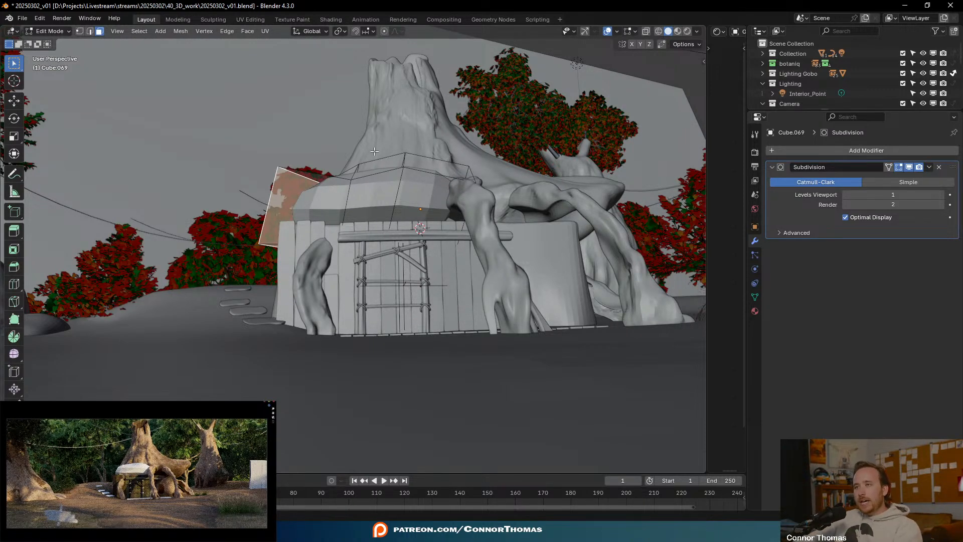
- Extrude the strip's end past the hut's front corner and shift it to overhang the wall
{"action": "middle_click_drag", "start_coordinate": [368, 102], "coordinate": [352, 201]}
{"action": "key", "text": "e"}
{"action": "left_click", "coordinate": [274, 184]}
{"action": "key", "text": "g"}
{"action": "middle_click_drag", "start_coordinate": [288, 215], "coordinate": [391, 240]}
{"action": "key", "text": "g"}
{"action": "middle_click_drag", "start_coordinate": [468, 410], "coordinate": [497, 334]}
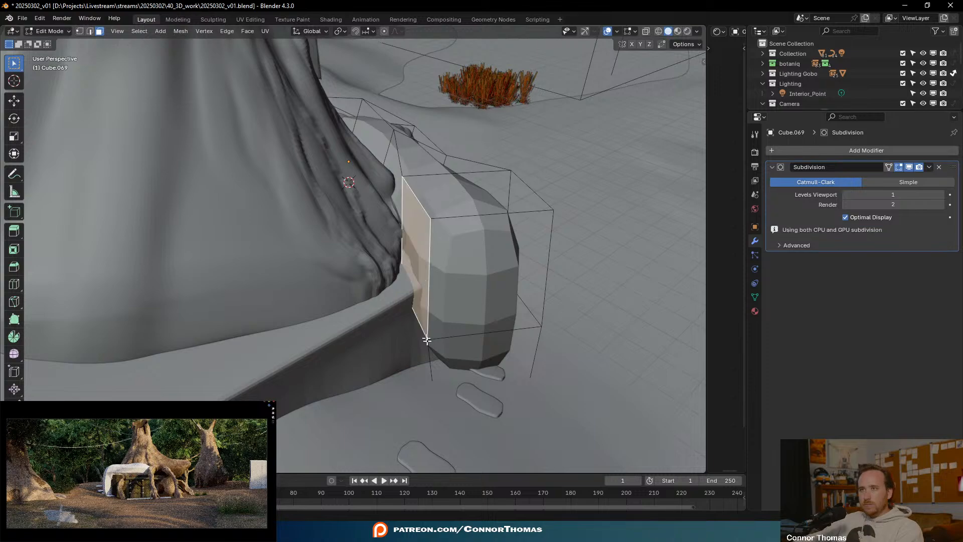
- Extrude the corner's side face along the hut's side wall toward the back, moving and scaling it to fit
{"action": "middle_click_drag", "start_coordinate": [425, 328], "coordinate": [351, 281]}
{"action": "key", "text": "g"}
{"action": "middle_click_drag", "start_coordinate": [258, 233], "coordinate": [376, 271]}
{"action": "key", "text": "e"}
{"action": "middle_click", "coordinate": [291, 244]}
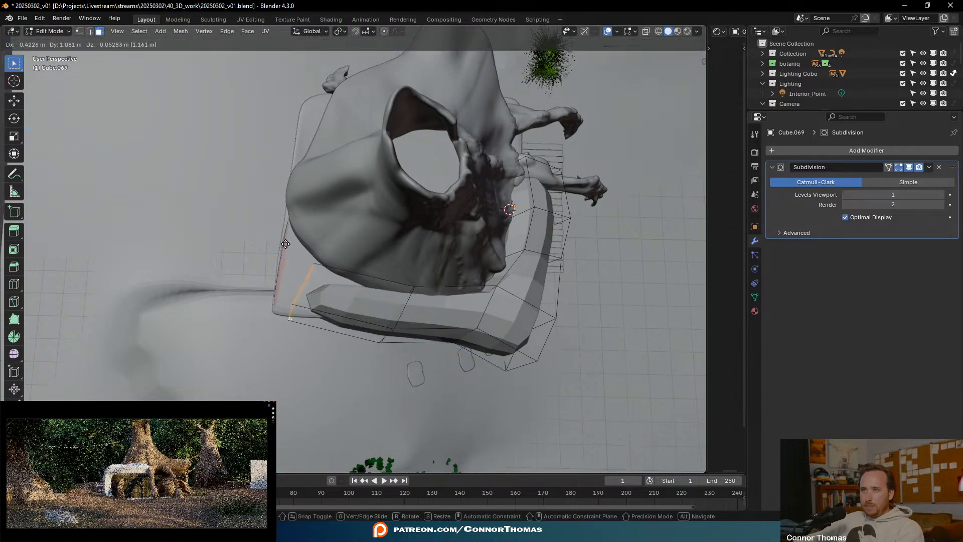
{"action": "left_click", "coordinate": [500, 222]}
{"action": "key", "text": "g"}
{"action": "left_click", "coordinate": [389, 227]}
{"action": "key", "text": "s"}
{"action": "left_click", "coordinate": [485, 201]}
- Reposition the roof strip's faces so it follows the stump's base and the hut's edge
{"action": "key", "text": "g"}
{"action": "left_click", "coordinate": [480, 202]}
{"action": "middle_click_drag", "start_coordinate": [480, 202], "coordinate": [539, 132]}
{"action": "key", "text": "g"}
{"action": "left_click", "coordinate": [487, 194]}
{"action": "middle_click_drag", "start_coordinate": [487, 194], "coordinate": [527, 182]}
{"action": "key", "text": "g"}
{"action": "left_click", "coordinate": [555, 230]}
{"action": "middle_click_drag", "start_coordinate": [555, 230], "coordinate": [411, 225]}
{"action": "key", "text": "Tab"}
- Duplicate the strip's end face beside the front root leg, move the copy past the leg and rotate it
{"action": "middle_click_drag", "start_coordinate": [567, 215], "coordinate": [452, 221]}
{"action": "scroll", "coordinate": [501, 236], "scroll_direction": "down", "scroll_amount": 2}
{"action": "key", "text": "Tab"}
{"action": "middle_click_drag", "start_coordinate": [403, 271], "coordinate": [351, 279]}
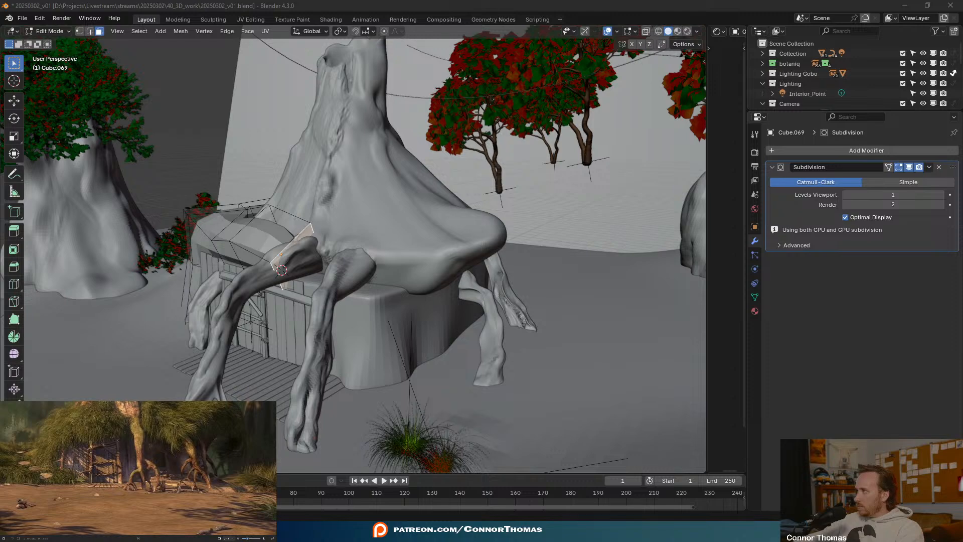
{"action": "middle_click_drag", "start_coordinate": [343, 286], "coordinate": [406, 289]}
{"action": "scroll", "coordinate": [422, 301], "scroll_direction": "up", "scroll_amount": 5}
{"action": "middle_click_drag", "start_coordinate": [467, 331], "coordinate": [421, 220]}
{"action": "middle_click_drag", "start_coordinate": [363, 142], "coordinate": [512, 239]}
{"action": "key", "text": "shift+d"}
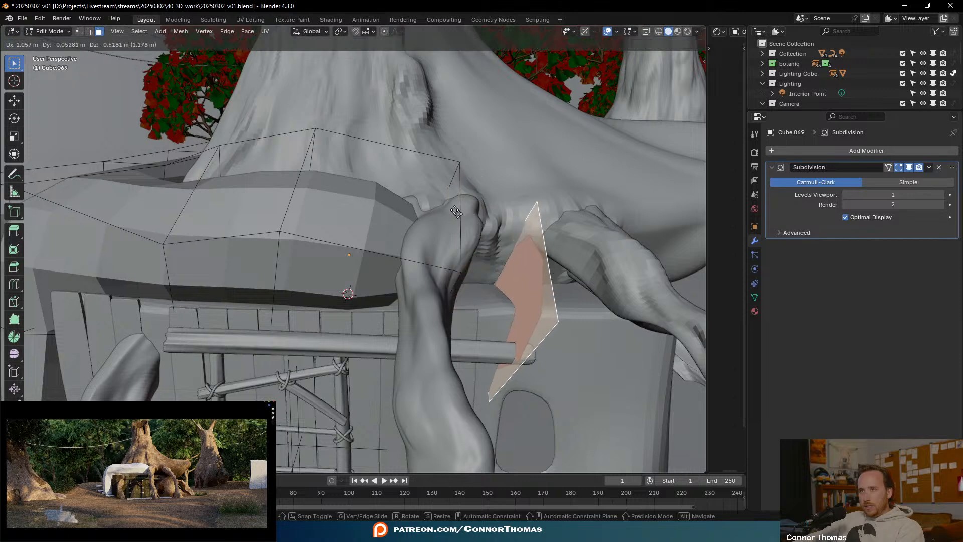
{"action": "left_click", "coordinate": [531, 244]}
{"action": "key", "text": "r"}
{"action": "key", "text": "r"}
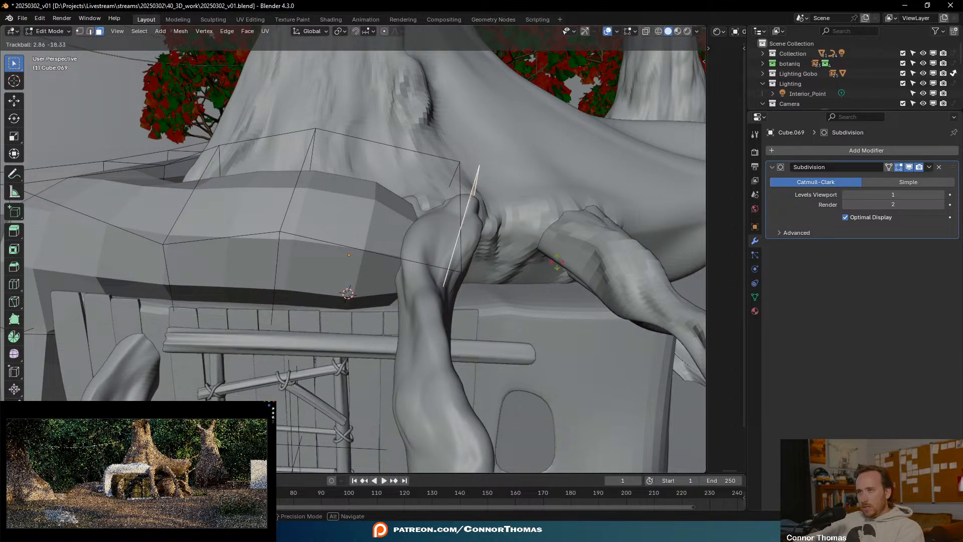
{"action": "left_click", "coordinate": [559, 262]}
{"action": "middle_click_drag", "start_coordinate": [560, 262], "coordinate": [480, 257], "text": "shift"}
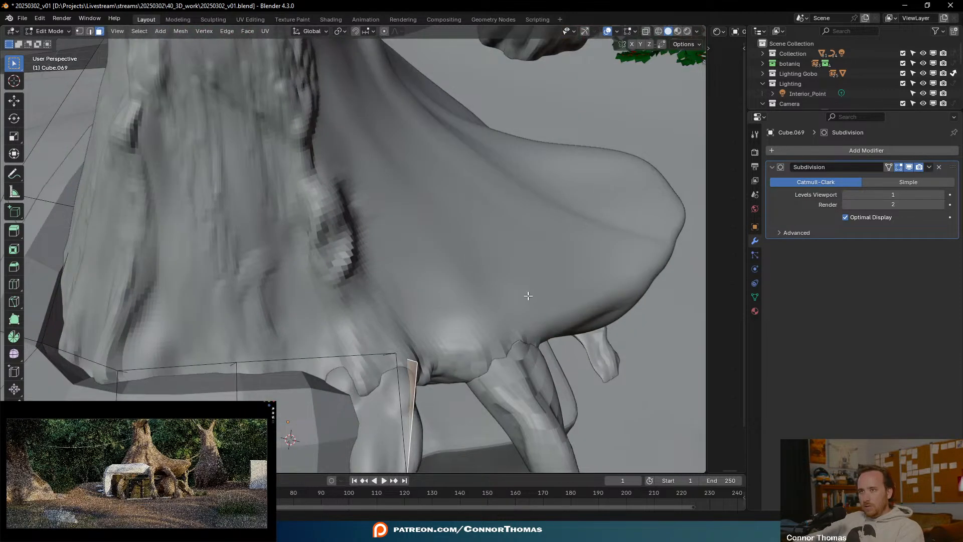
- Extrude the duplicated face toward the next root leg, then rotate and move its end into line with the wall
{"action": "middle_click_drag", "start_coordinate": [529, 295], "coordinate": [503, 281]}
{"action": "key", "text": "e"}
{"action": "left_click", "coordinate": [630, 277]}
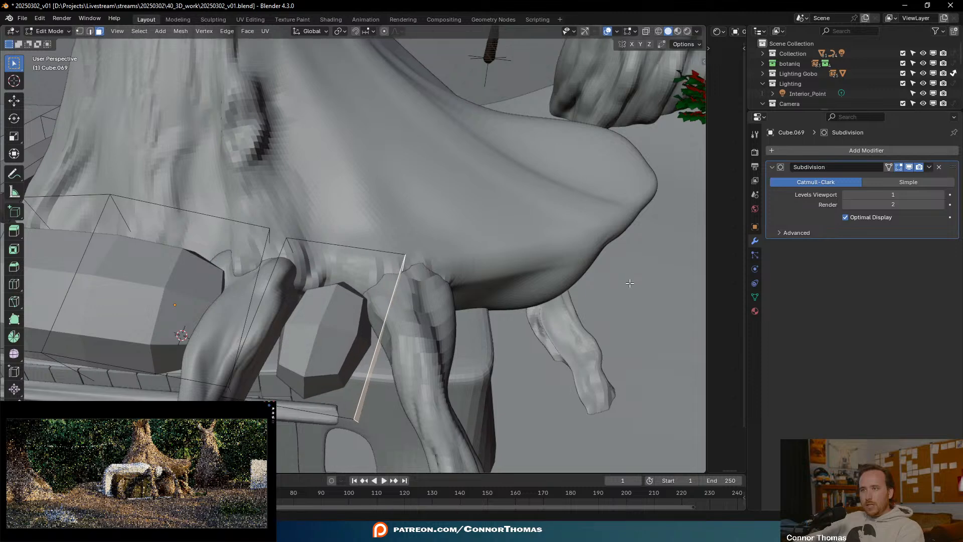
{"action": "key", "text": "r"}
{"action": "key", "text": "r"}
{"action": "left_click", "coordinate": [629, 251]}
{"action": "key", "text": "g"}
{"action": "left_click", "coordinate": [662, 257]}
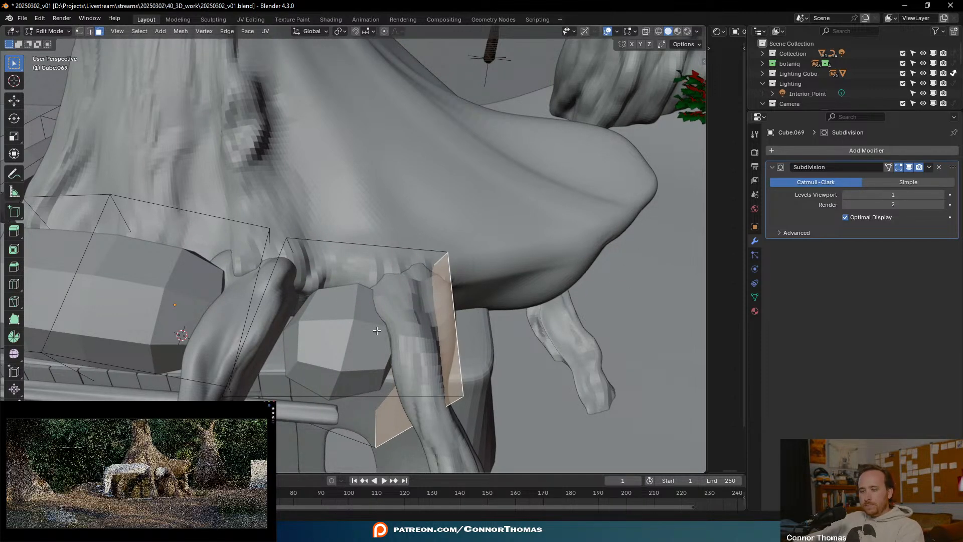
- Insert an edge loop across the new roof section and slide it into position
{"action": "key", "text": "ctrl+r"}
{"action": "left_click", "coordinate": [364, 260]}
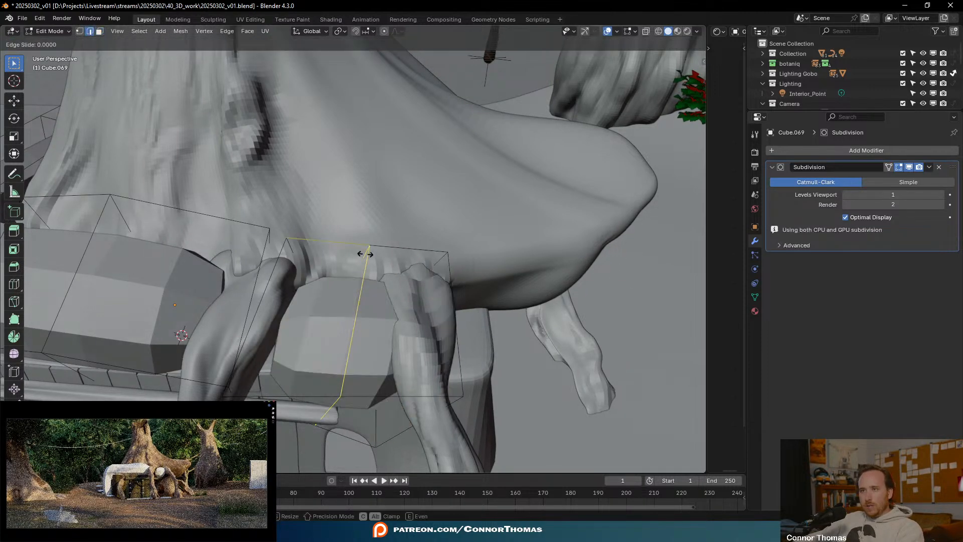
{"action": "left_click", "coordinate": [325, 253]}
{"action": "middle_click_drag", "start_coordinate": [474, 299], "coordinate": [277, 274]}
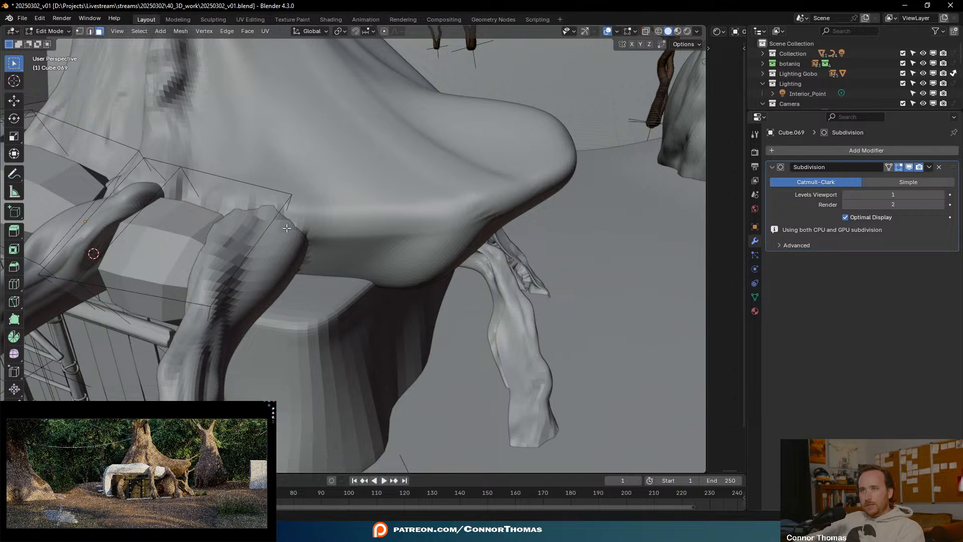
- Move the new section's end face past the second root leg, adjusting it along its local Z axis
{"action": "left_click", "coordinate": [280, 213]}
{"action": "middle_click_drag", "start_coordinate": [281, 213], "coordinate": [347, 299]}
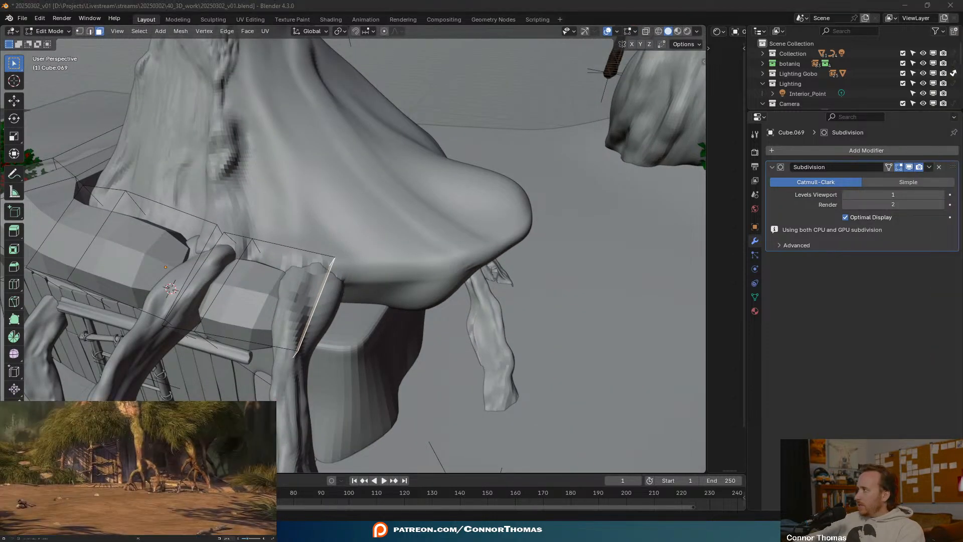
{"action": "middle_click_drag", "start_coordinate": [386, 296], "coordinate": [415, 253]}
{"action": "key", "text": "g"}
{"action": "left_click", "coordinate": [415, 215]}
{"action": "key", "text": "g"}
{"action": "key", "text": "z"}
{"action": "key", "text": "z"}
{"action": "left_click", "coordinate": [509, 244]}
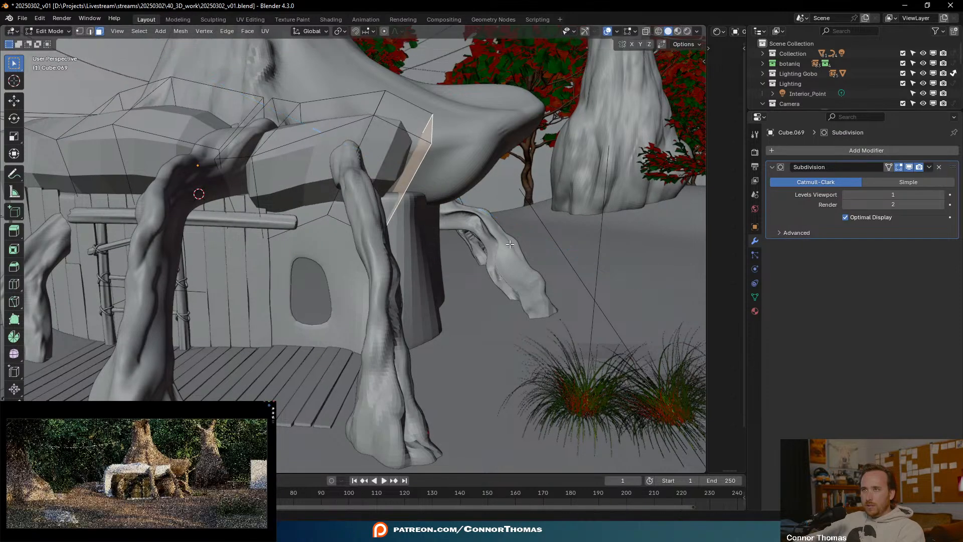
- Extrude the end face in segments around the stump's bulging side toward the back of the hut
{"action": "middle_click_drag", "start_coordinate": [507, 242], "coordinate": [576, 262]}
{"action": "scroll", "coordinate": [391, 255], "scroll_direction": "up", "scroll_amount": 4}
{"action": "scroll", "coordinate": [533, 254], "scroll_direction": "up", "scroll_amount": 3}
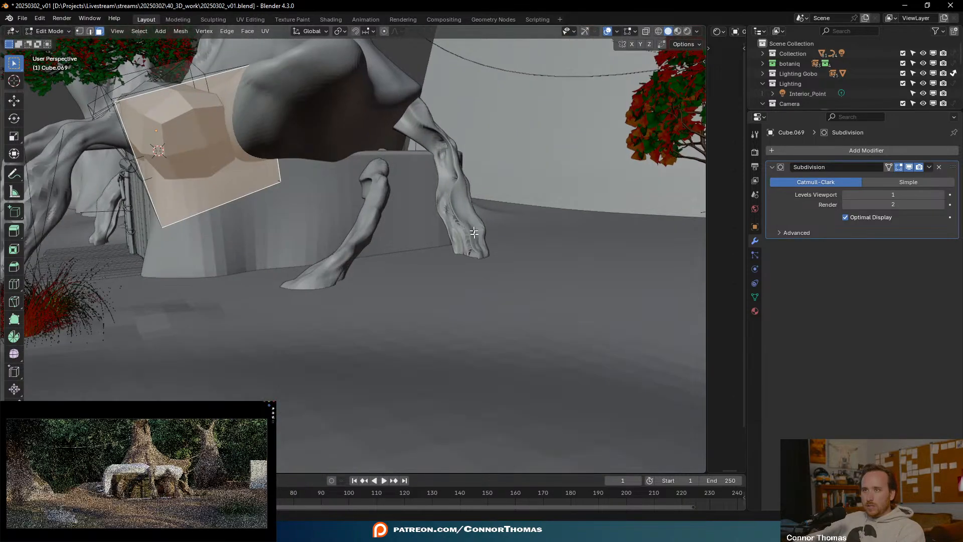
{"action": "middle_click_drag", "start_coordinate": [425, 321], "coordinate": [364, 310]}
{"action": "middle_click", "coordinate": [445, 317]}
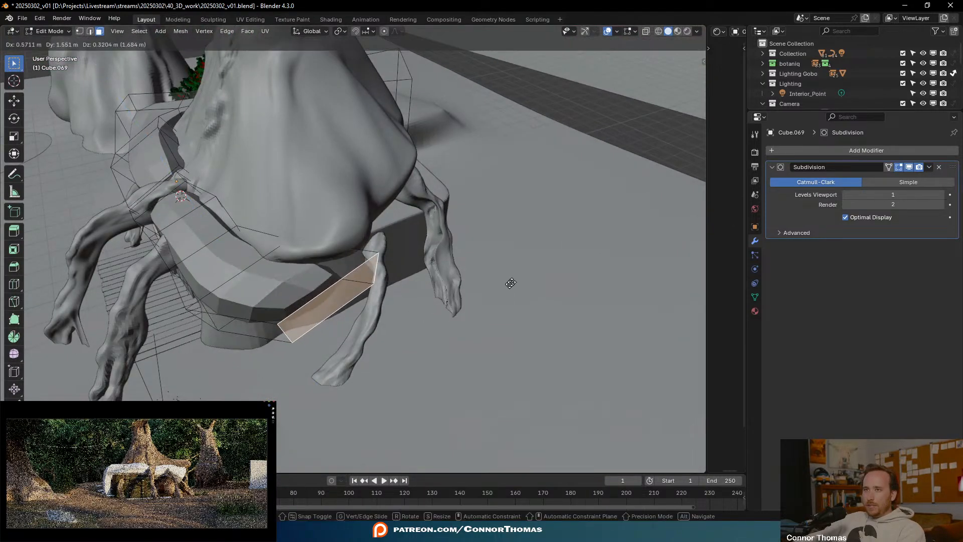
{"action": "middle_click_drag", "start_coordinate": [437, 138], "coordinate": [428, 224]}
{"action": "key", "text": "e"}
{"action": "middle_click", "coordinate": [427, 224]}
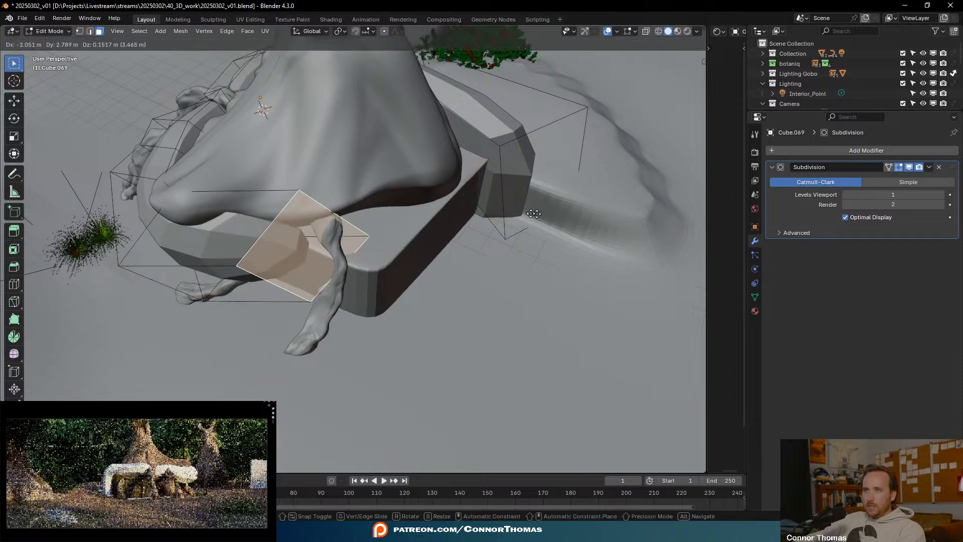
{"action": "left_click", "coordinate": [453, 174]}
- Extrude the roof section once more along the back of the hut and rotate its end face freely
{"action": "mouse_move", "coordinate": [430, 178]}
{"action": "middle_mouse_down"}
{"action": "mouse_move", "coordinate": [512, 137]}
{"action": "mouse_move", "coordinate": [532, 146]}
{"action": "mouse_move", "coordinate": [501, 187]}
{"action": "mouse_move", "coordinate": [394, 163]}
{"action": "mouse_move", "coordinate": [434, 191]}
{"action": "middle_mouse_up"}
{"action": "key", "text": "e"}
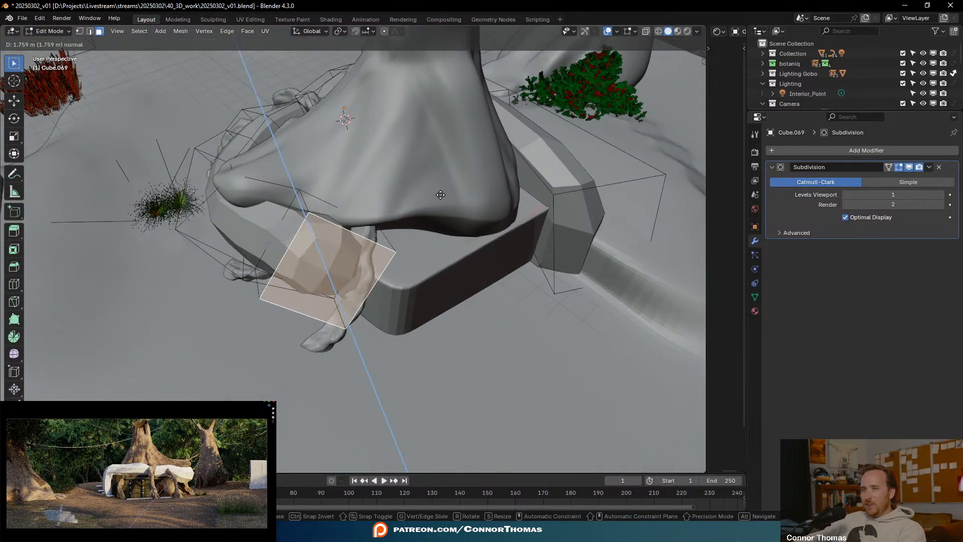
{"action": "left_click", "coordinate": [512, 167]}
{"action": "middle_click_drag", "start_coordinate": [512, 168], "coordinate": [408, 227]}
{"action": "key", "text": "r"}
{"action": "key", "text": "r"}
- Examine the roof mesh around the stump from several angles, in and out of mesh editing
{"action": "key", "text": "Tab"}
{"action": "scroll", "coordinate": [417, 215], "scroll_direction": "up", "scroll_amount": 5}
{"action": "scroll", "coordinate": [401, 221], "scroll_direction": "down", "scroll_amount": 6}
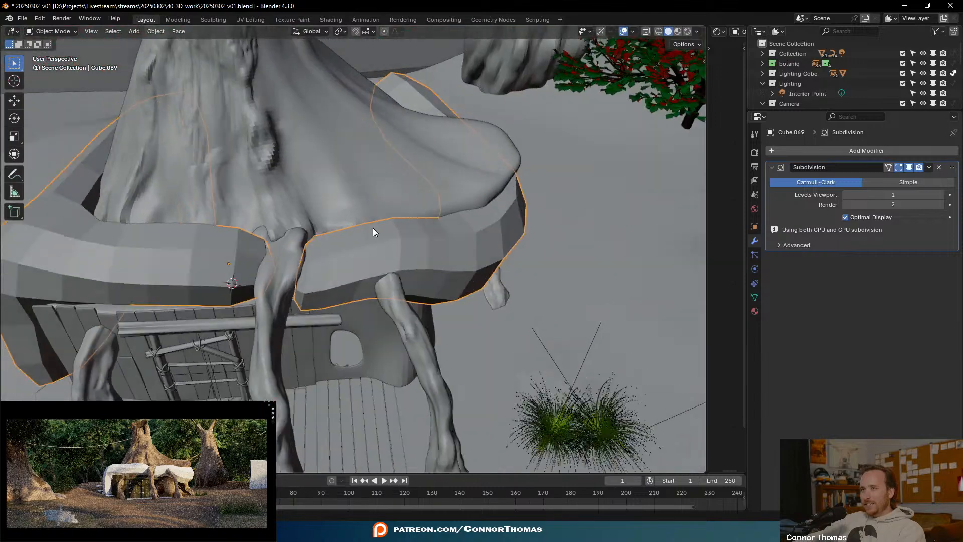
{"action": "scroll", "coordinate": [374, 221], "scroll_direction": "up", "scroll_amount": 1}
{"action": "key", "text": "Tab"}
{"action": "key", "text": "Tab"}
{"action": "middle_click_drag", "start_coordinate": [371, 235], "coordinate": [417, 286]}
{"action": "key", "text": "Tab"}
{"action": "scroll", "coordinate": [361, 228], "scroll_direction": "up", "scroll_amount": 3}
{"action": "key", "text": "Tab"}
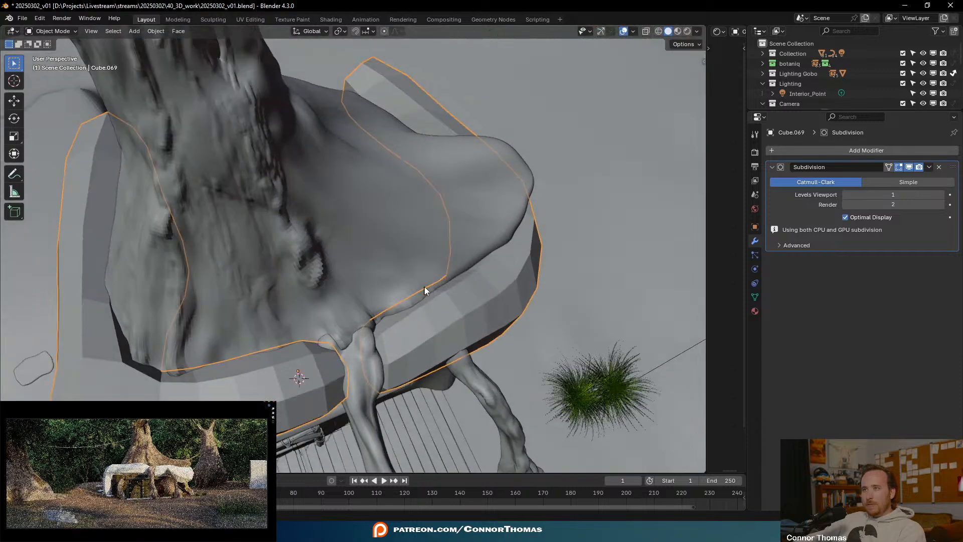
- Apply the Subdivision modifier to the roof mesh
{"action": "middle_click_drag", "start_coordinate": [494, 265], "coordinate": [483, 266]}
{"action": "key", "text": "ctrl+a"}
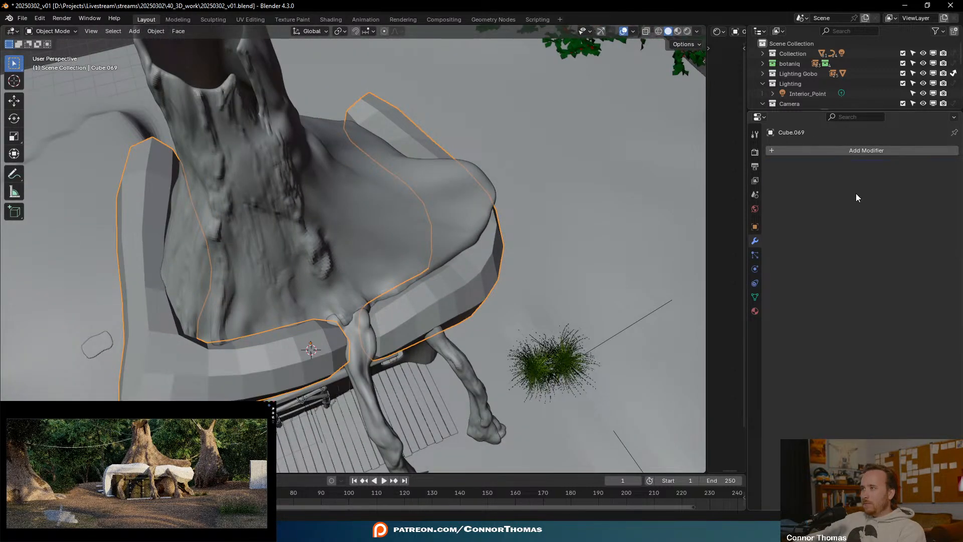
{"action": "scroll", "coordinate": [434, 285], "scroll_direction": "down", "scroll_amount": 4}
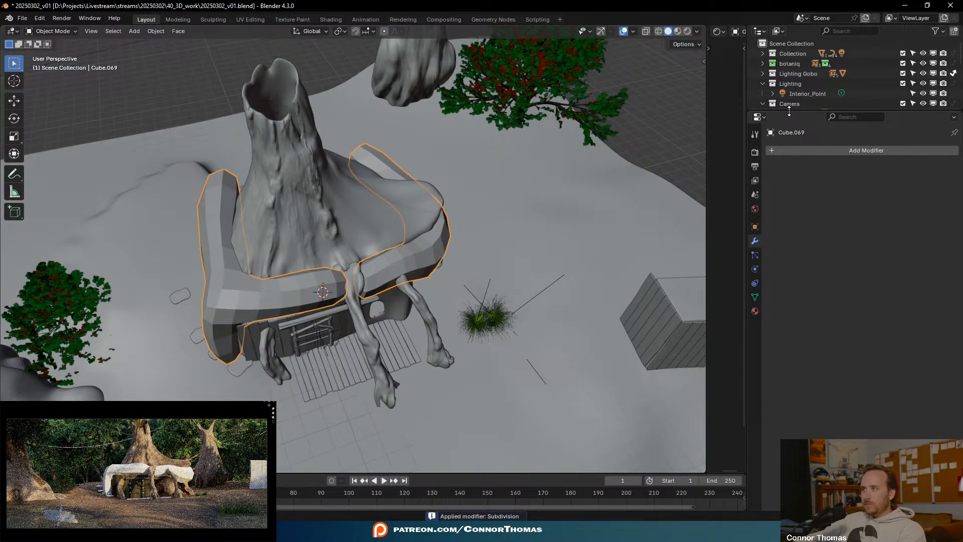
- Enlarge the outliner so that the complete list of scene collections and the roof mesh is shown
{"action": "left_click_drag", "start_coordinate": [789, 110], "coordinate": [785, 359]}
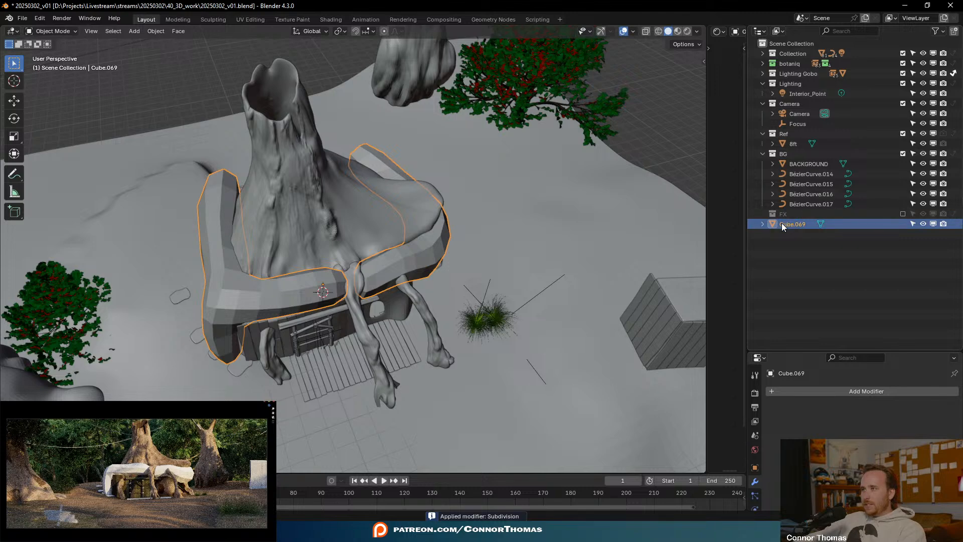
{"action": "right_click", "coordinate": [783, 227]}
{"action": "left_click", "coordinate": [808, 268]}
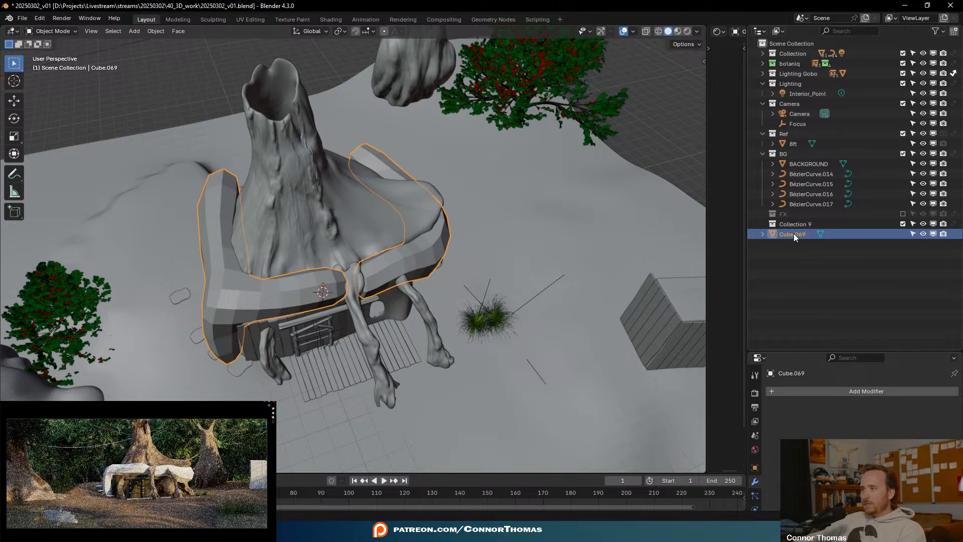
{"action": "key", "text": "ctrl+z"}
- Move the roof mesh into the collection named Collection and rename that collection Layout
{"action": "left_click_drag", "start_coordinate": [789, 224], "coordinate": [790, 54]}
{"action": "double_click", "coordinate": [791, 53]}
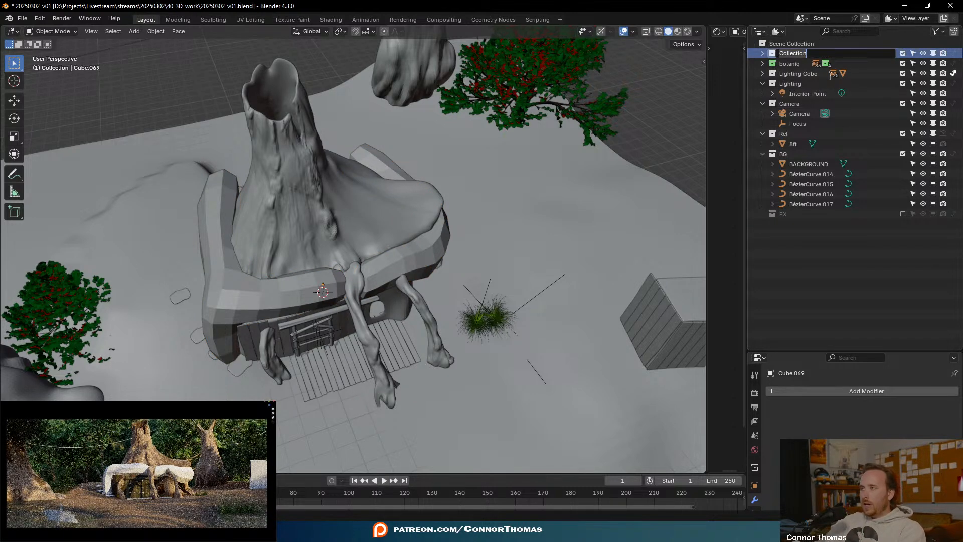
{"action": "type", "text": "Layout"}
{"action": "key", "text": "Return"}
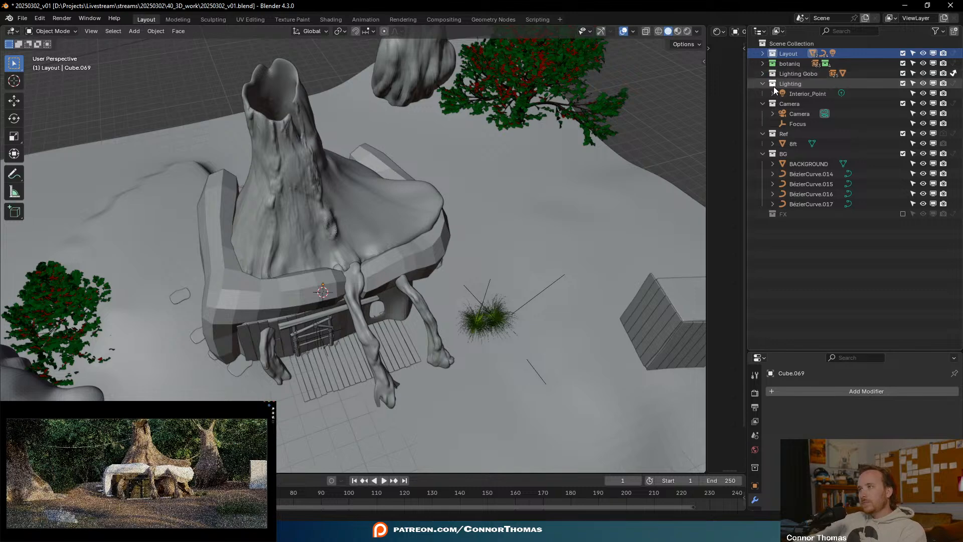
- Select the roof mesh, show its botaniq scatter settings and widen the 3D viewport slightly
{"action": "left_click", "coordinate": [430, 265]}
{"action": "middle_click_drag", "start_coordinate": [430, 265], "coordinate": [615, 269]}
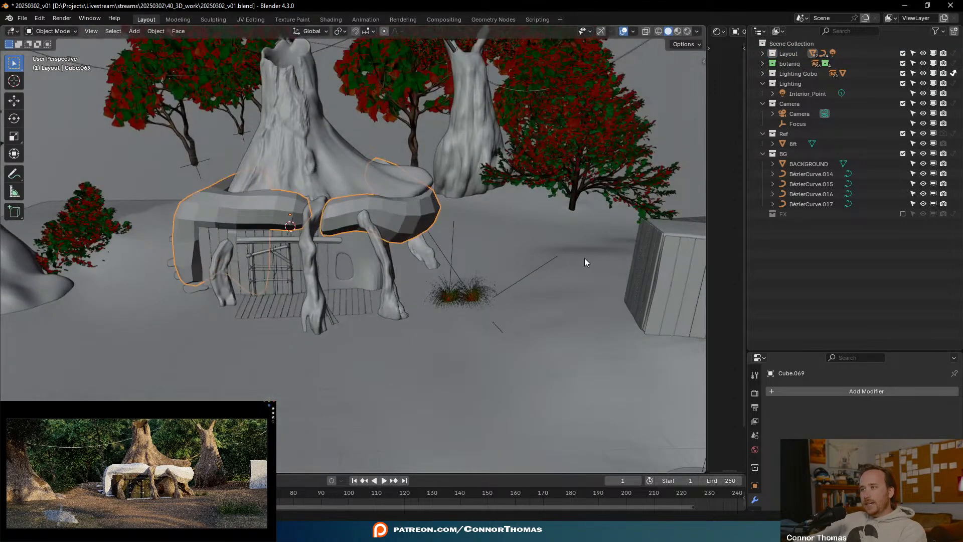
{"action": "key", "text": "n"}
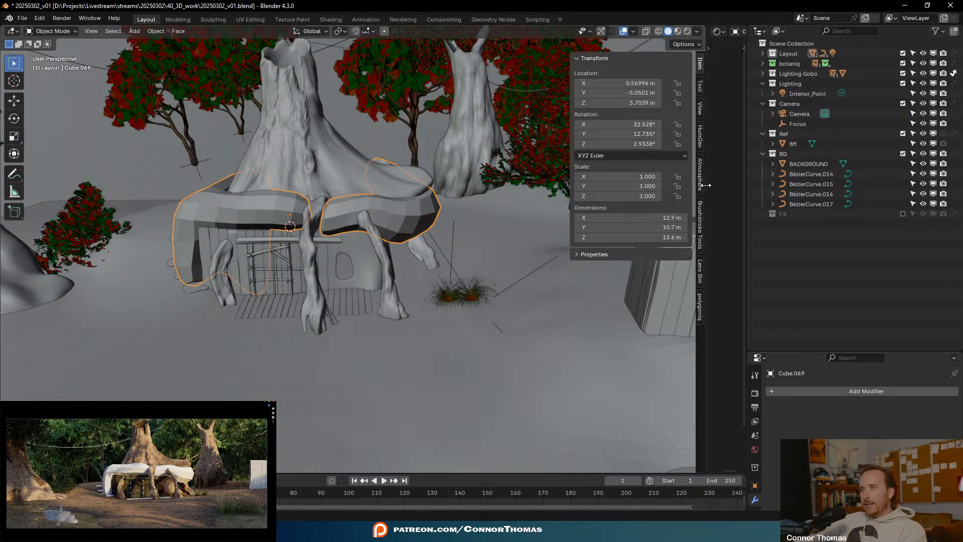
{"action": "left_click", "coordinate": [699, 306]}
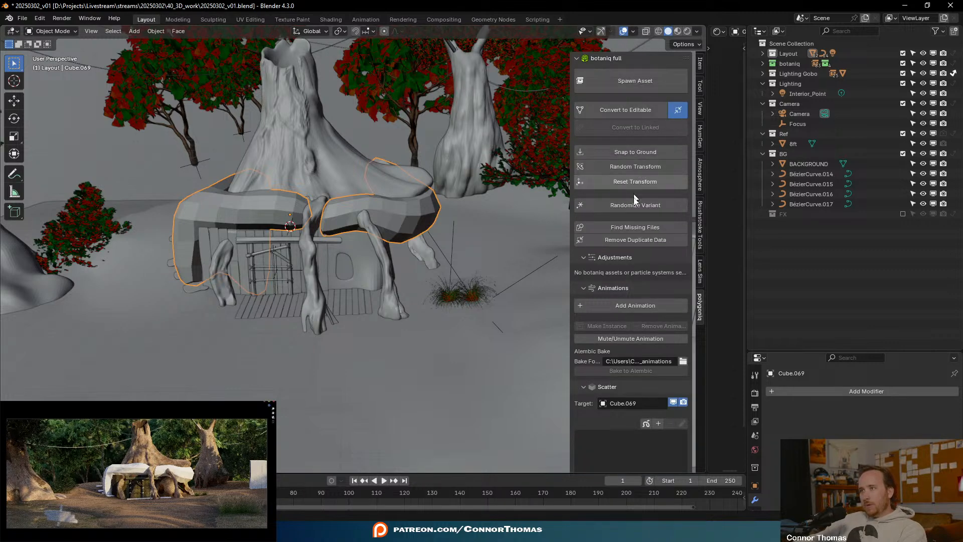
{"action": "scroll", "coordinate": [640, 226], "scroll_direction": "down", "scroll_amount": 3}
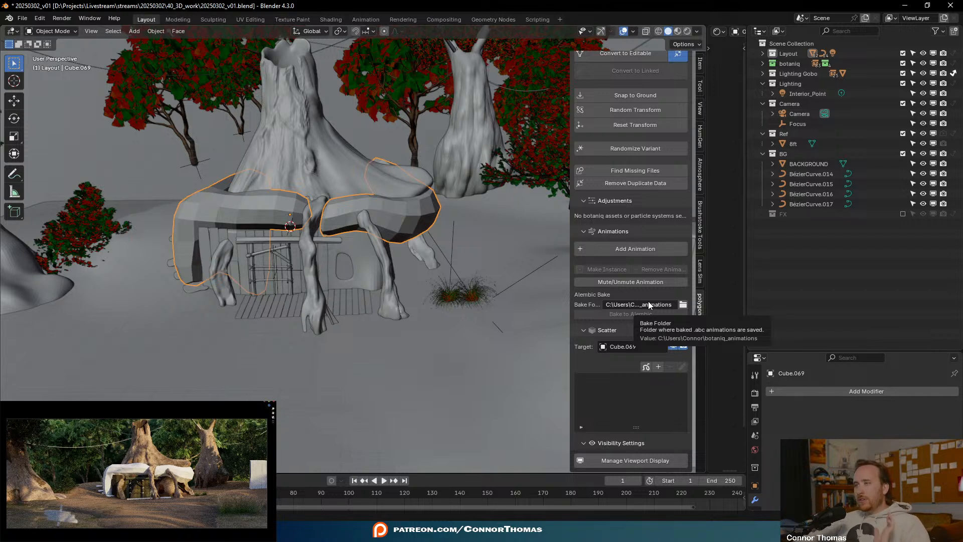
{"action": "left_click_drag", "start_coordinate": [747, 259], "coordinate": [761, 259]}
{"action": "left_click_drag", "start_coordinate": [706, 276], "coordinate": [715, 276]}
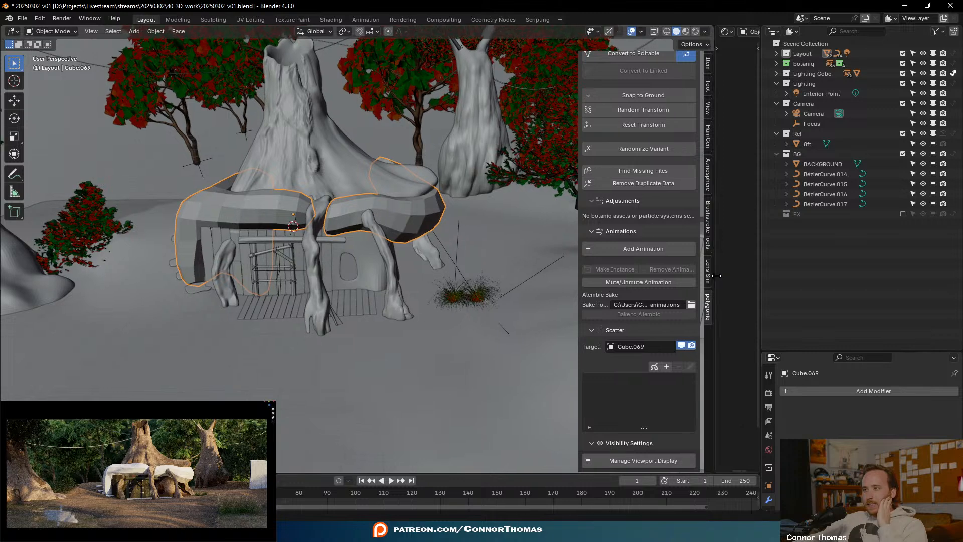
- Scatter the botaniq Decorative (B) grass over the roof mesh at 100% display, keeping the default scatter options
{"action": "left_click", "coordinate": [666, 364]}
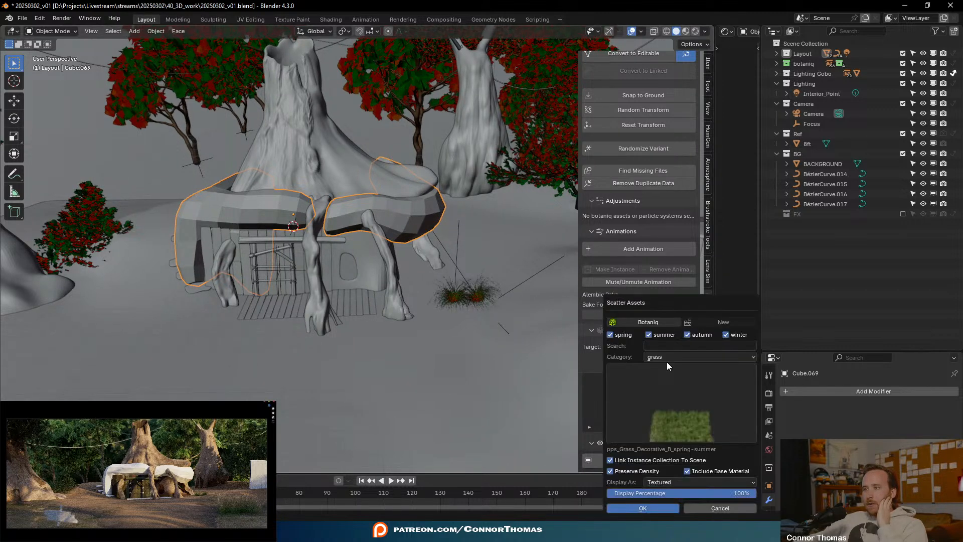
{"action": "left_click", "coordinate": [673, 402]}
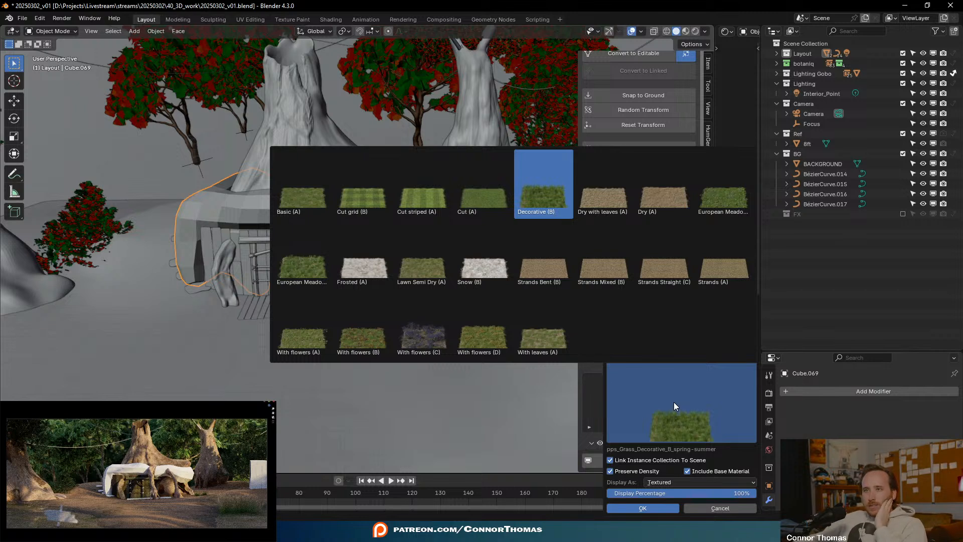
{"action": "left_click", "coordinate": [536, 196]}
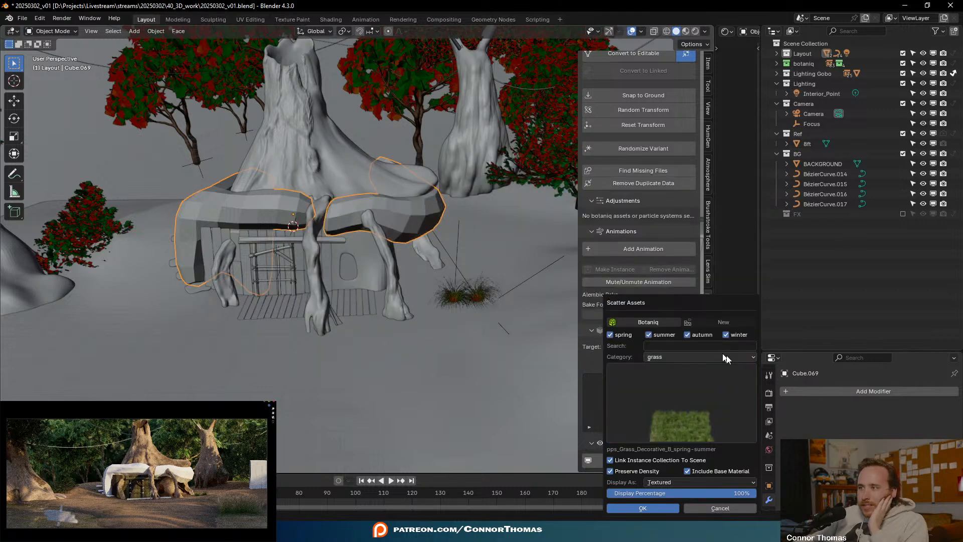
{"action": "left_click", "coordinate": [663, 508]}
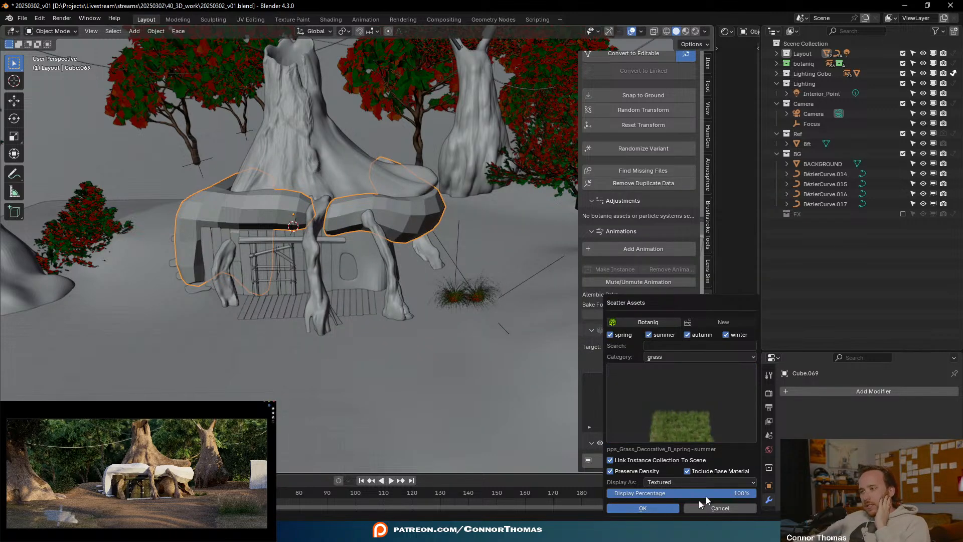
{"action": "middle_click_drag", "start_coordinate": [405, 264], "coordinate": [424, 282]}
{"action": "scroll", "coordinate": [401, 275], "scroll_direction": "up", "scroll_amount": 5}
{"action": "scroll", "coordinate": [394, 273], "scroll_direction": "down", "scroll_amount": 6}
{"action": "key", "text": "alt+a"}
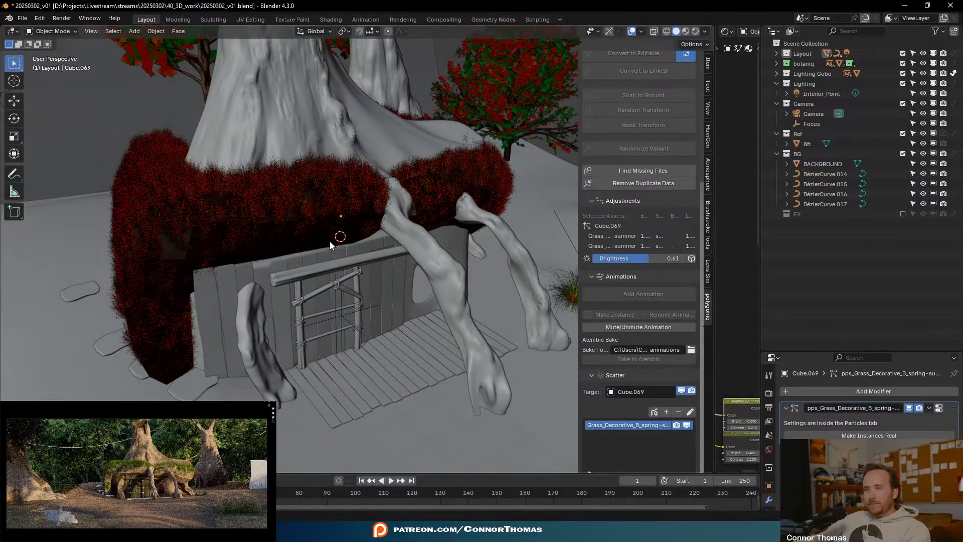
- Set the scale of the roof's grass particles to 1.950 and check the grass up close in the rendered view
{"action": "left_click", "coordinate": [302, 217]}
{"action": "scroll", "coordinate": [628, 378], "scroll_direction": "down", "scroll_amount": 6}
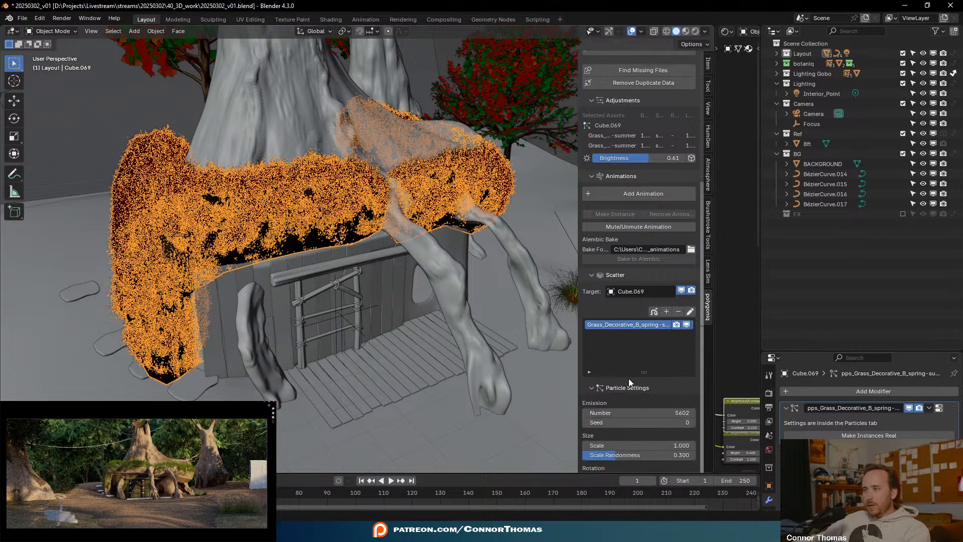
{"action": "mouse_move", "coordinate": [649, 365]}
{"action": "left_mouse_down"}
{"action": "mouse_move", "coordinate": [697, 364]}
{"action": "mouse_move", "coordinate": [648, 361]}
{"action": "left_mouse_up"}
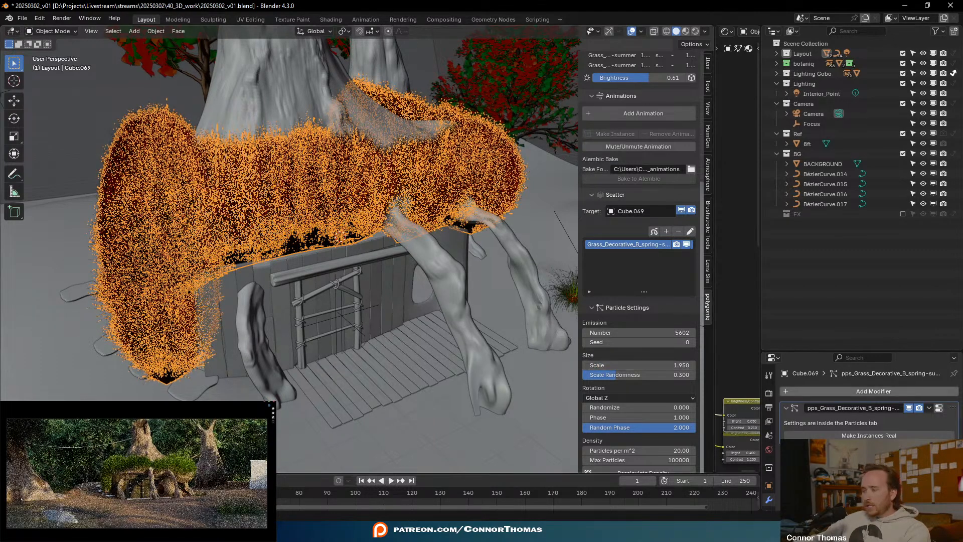
{"action": "scroll", "coordinate": [132, 456], "scroll_direction": "up", "scroll_amount": 4}
{"action": "scroll", "coordinate": [132, 457], "scroll_direction": "up", "scroll_amount": 1}
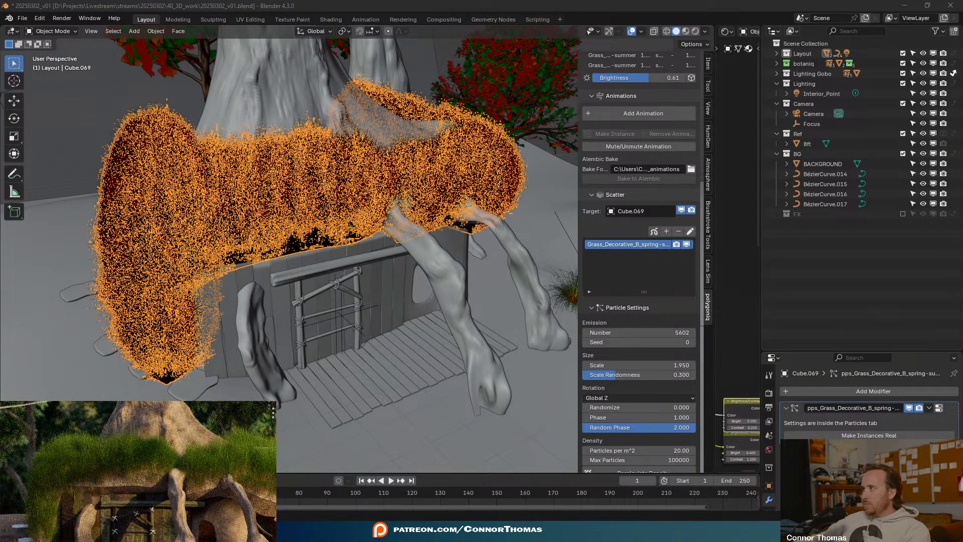
- Set the grass rotation randomness to 0.658, and try a phase of 0.500 before undoing the phase change
{"action": "scroll", "coordinate": [685, 340], "scroll_direction": "down", "scroll_amount": 5}
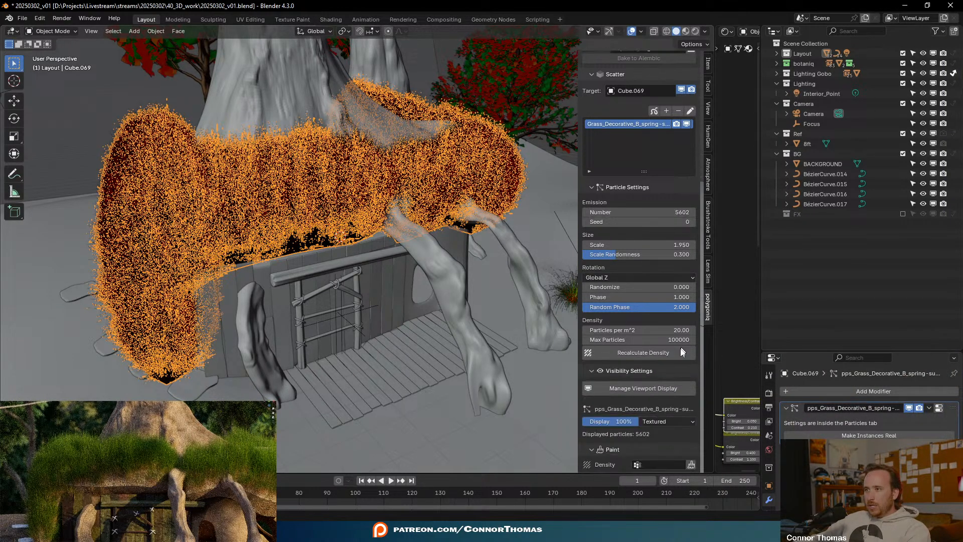
{"action": "left_click_drag", "start_coordinate": [651, 290], "coordinate": [707, 291]}
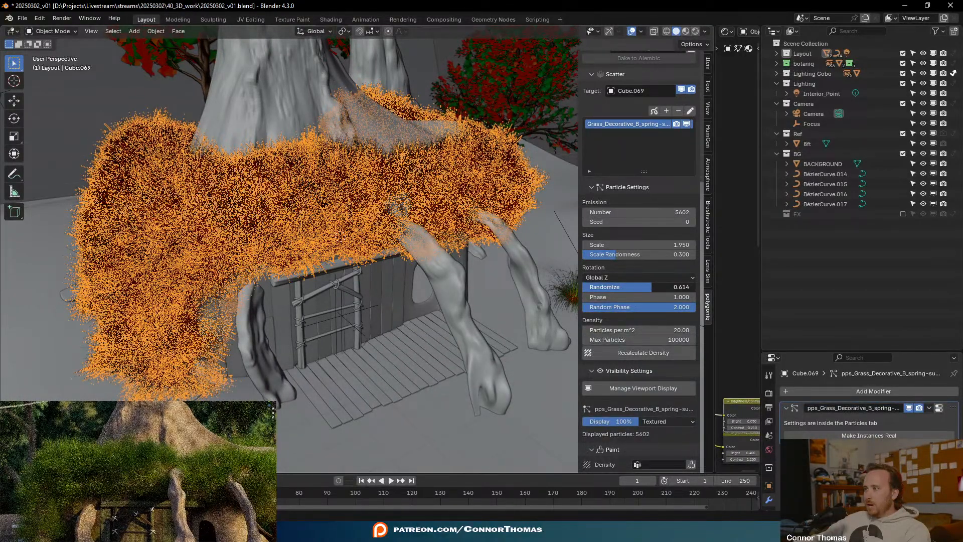
{"action": "left_click_drag", "start_coordinate": [707, 290], "coordinate": [662, 287]}
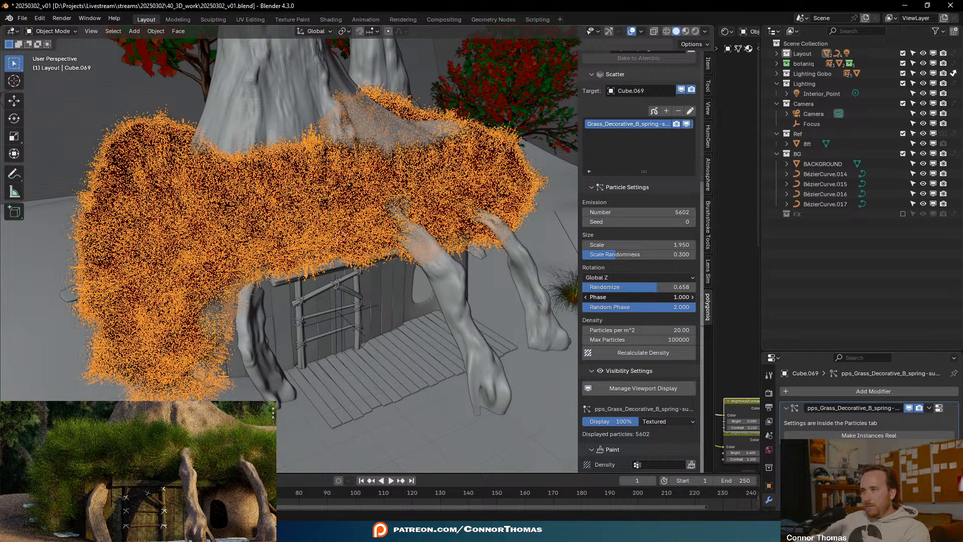
{"action": "left_click_drag", "start_coordinate": [639, 297], "coordinate": [576, 297]}
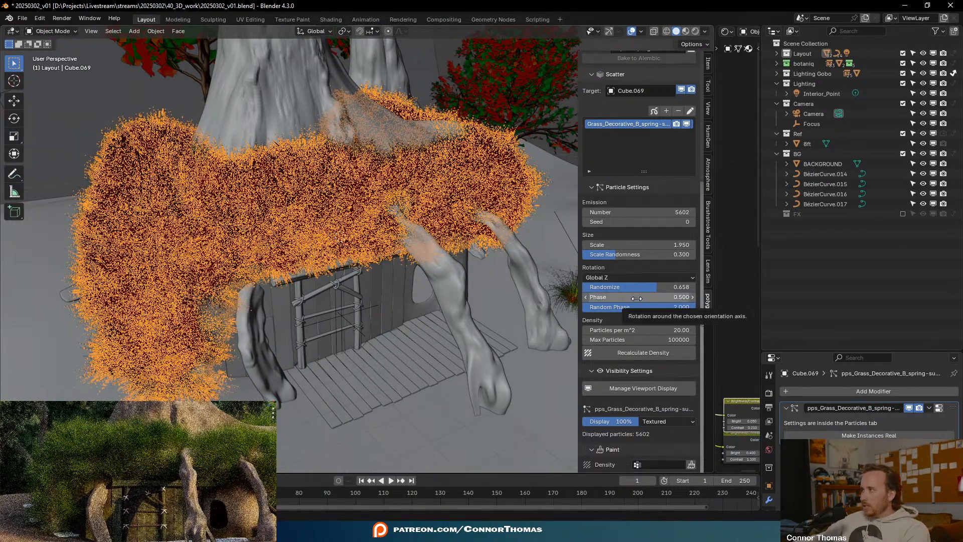
{"action": "key", "text": "ctrl+z"}
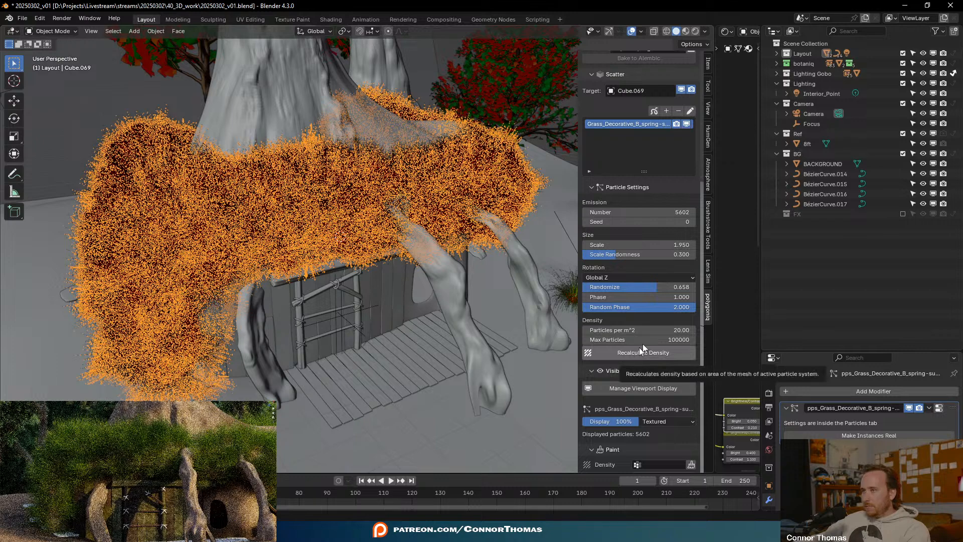
- Set the scale randomness of the roof grass to 0.778
{"action": "scroll", "coordinate": [673, 327], "scroll_direction": "down", "scroll_amount": 4}
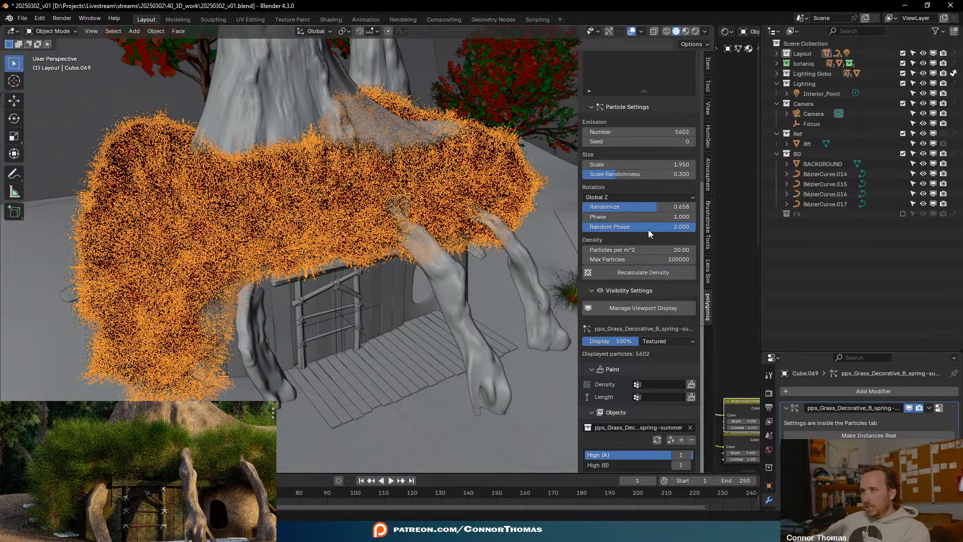
{"action": "scroll", "coordinate": [645, 225], "scroll_direction": "up", "scroll_amount": 2}
{"action": "left_click_drag", "start_coordinate": [636, 215], "coordinate": [670, 215]}
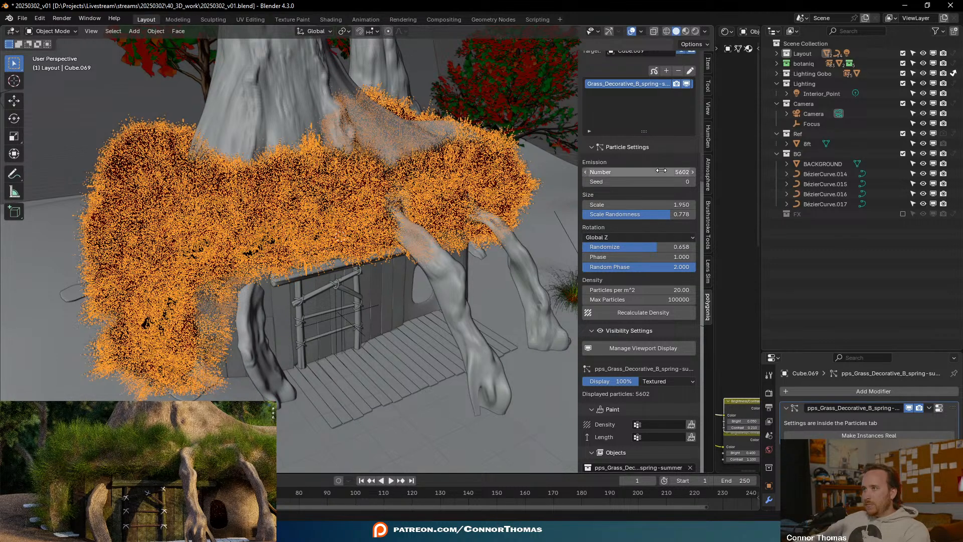
- Look through the remaining scatter settings and raise the grass emission number to 10678
{"action": "scroll", "coordinate": [657, 273], "scroll_direction": "down", "scroll_amount": 5}
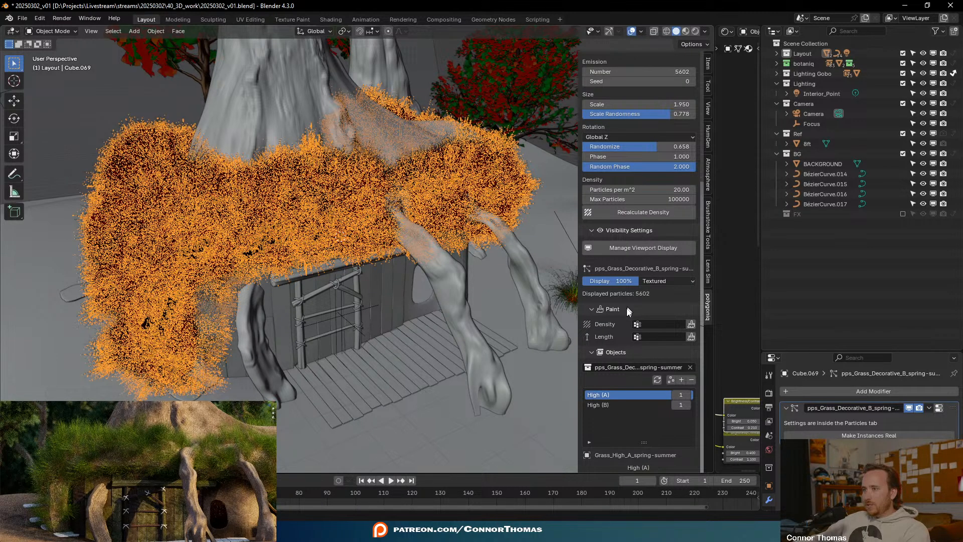
{"action": "scroll", "coordinate": [647, 341], "scroll_direction": "down", "scroll_amount": 1}
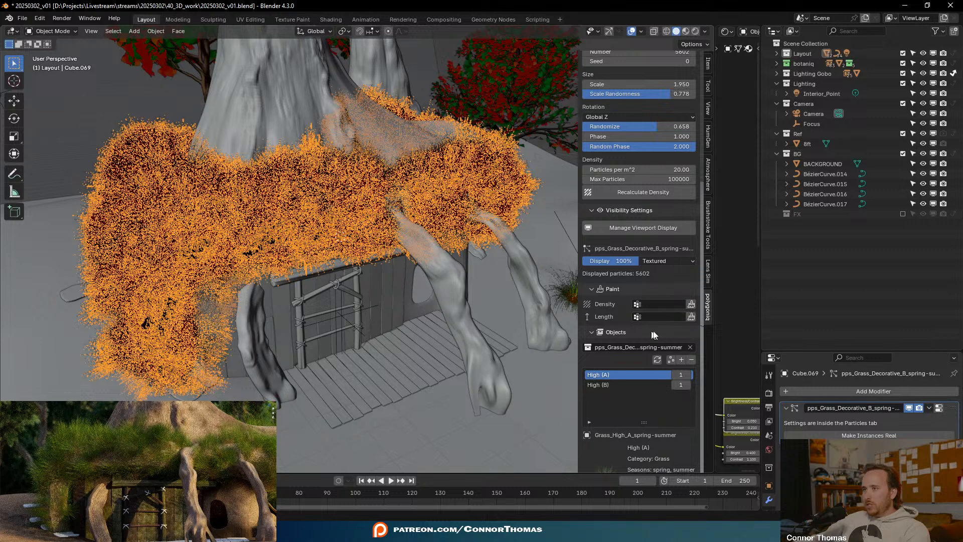
{"action": "scroll", "coordinate": [607, 342], "scroll_direction": "down", "scroll_amount": 3}
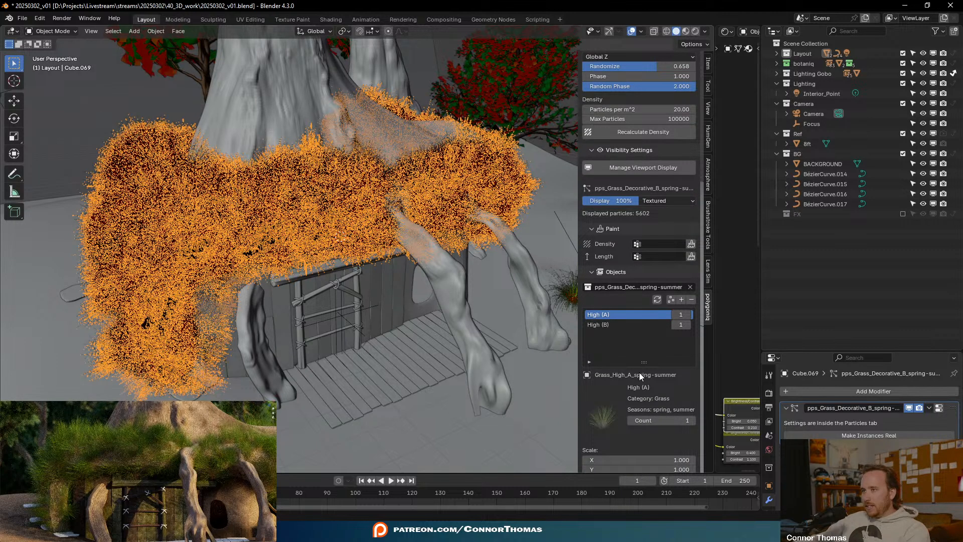
{"action": "scroll", "coordinate": [638, 375], "scroll_direction": "down", "scroll_amount": 1}
{"action": "scroll", "coordinate": [617, 399], "scroll_direction": "up", "scroll_amount": 15}
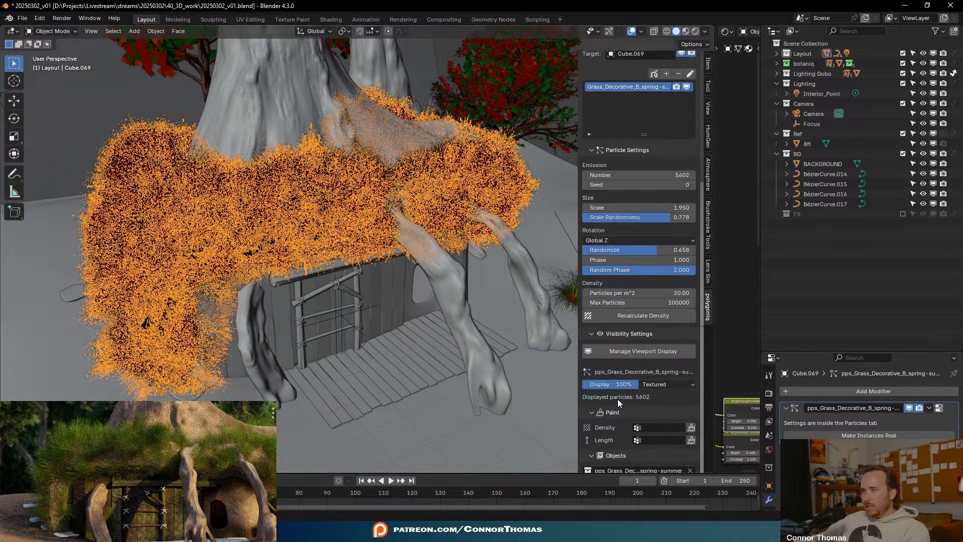
{"action": "left_click_drag", "start_coordinate": [638, 275], "coordinate": [658, 276]}
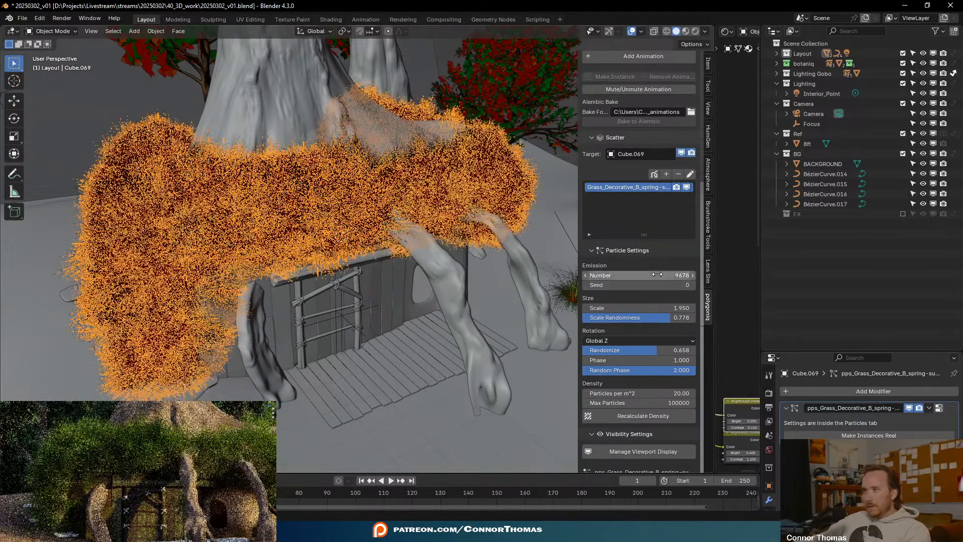
{"action": "left_click", "coordinate": [659, 275]}
{"action": "left_click", "coordinate": [590, 274]}
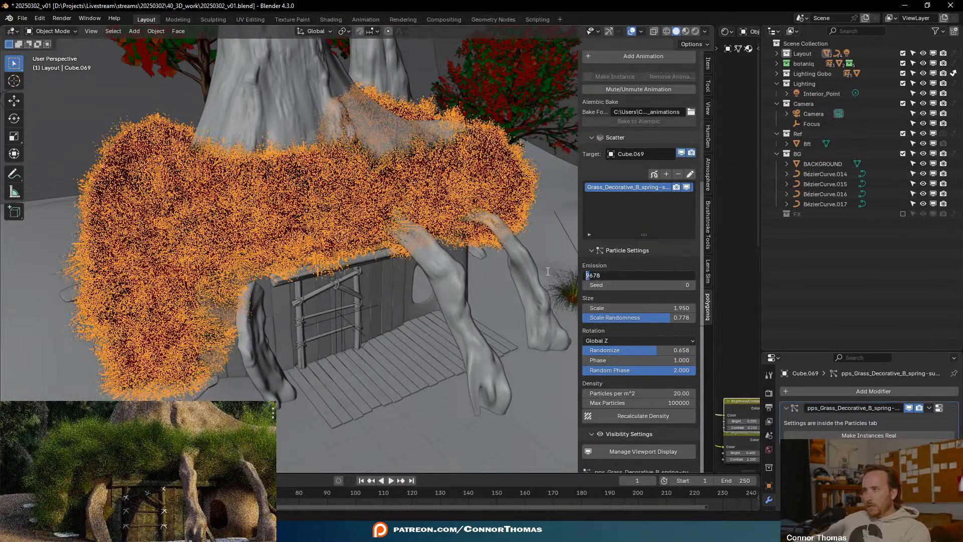
{"action": "type", "text": "10"}
{"action": "key", "text": "Return"}
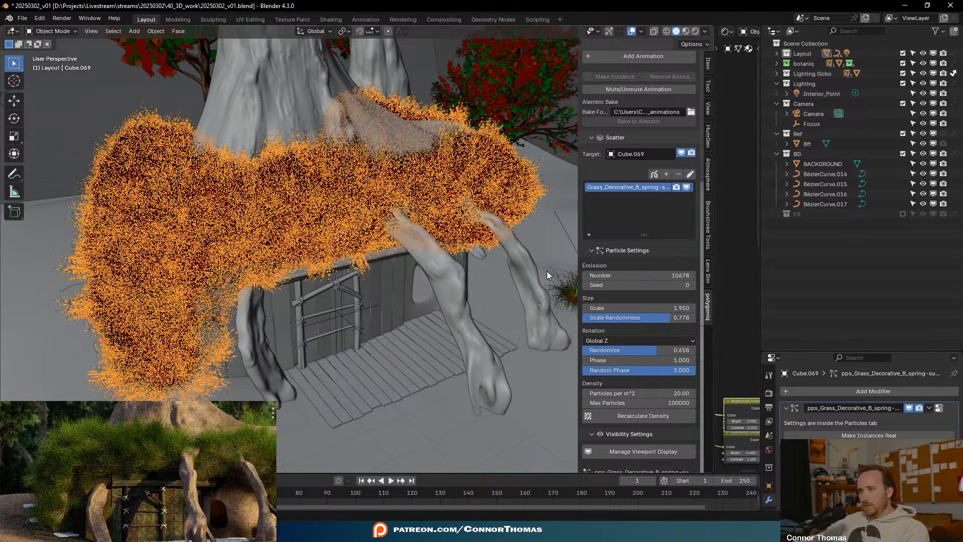
- Set the grass emission number to 50678 and check the denser roof in the rendered view
{"action": "left_click", "coordinate": [626, 275]}
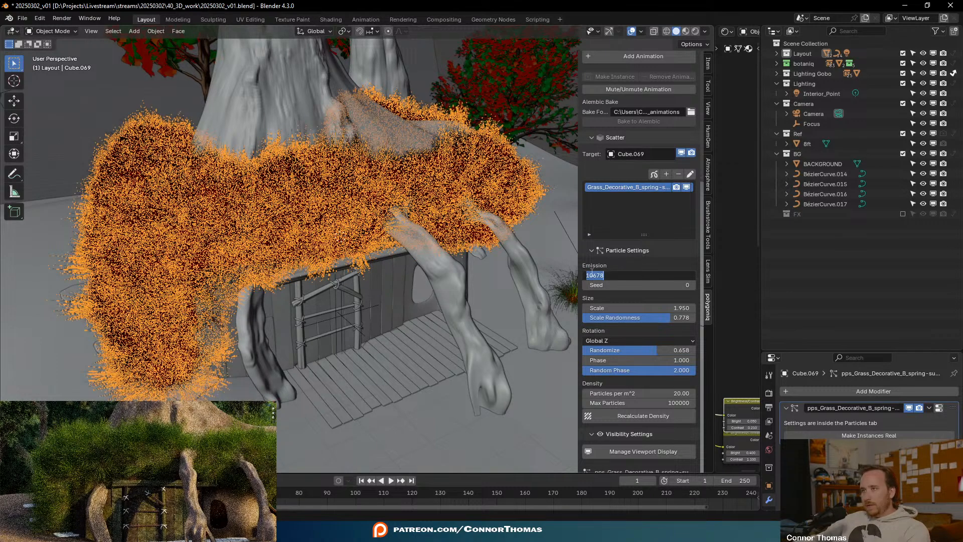
{"action": "type", "text": "5"}
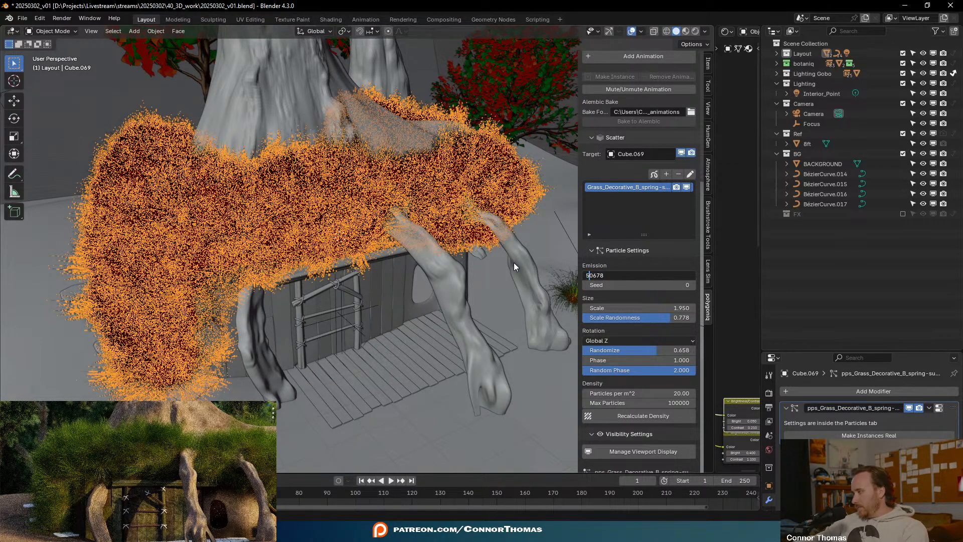
{"action": "key", "text": "Return"}
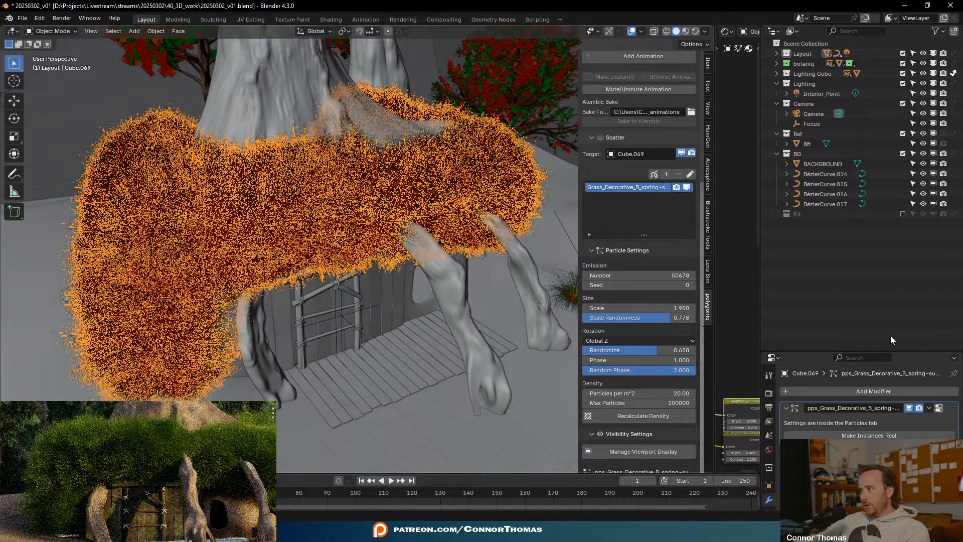
{"action": "scroll", "coordinate": [181, 453], "scroll_direction": "down", "scroll_amount": 4}
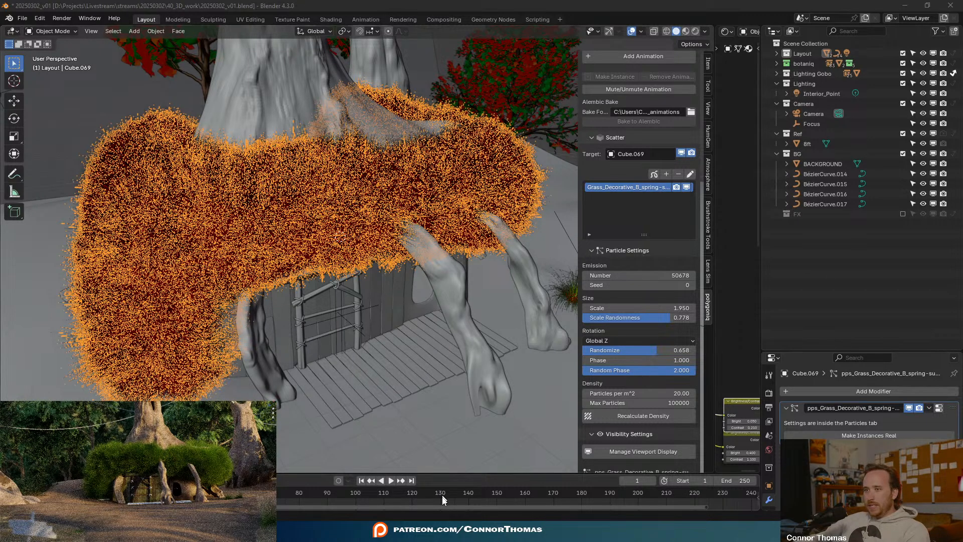
- Compare the rendered roof with the reference image, and set the grass emission number to 20678
{"action": "key", "text": "alt+Tab"}
{"action": "key", "text": "alt+Tab"}
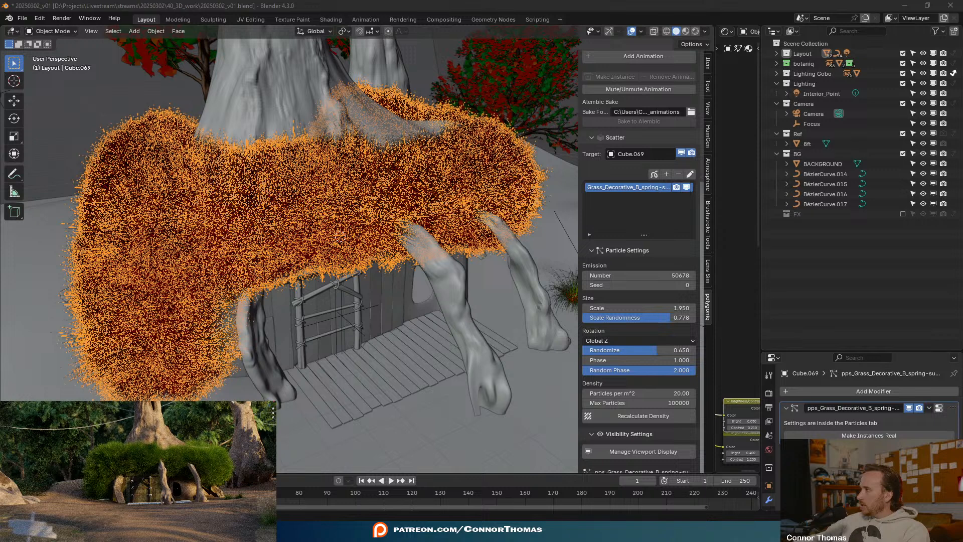
{"action": "key", "text": "alt+Tab"}
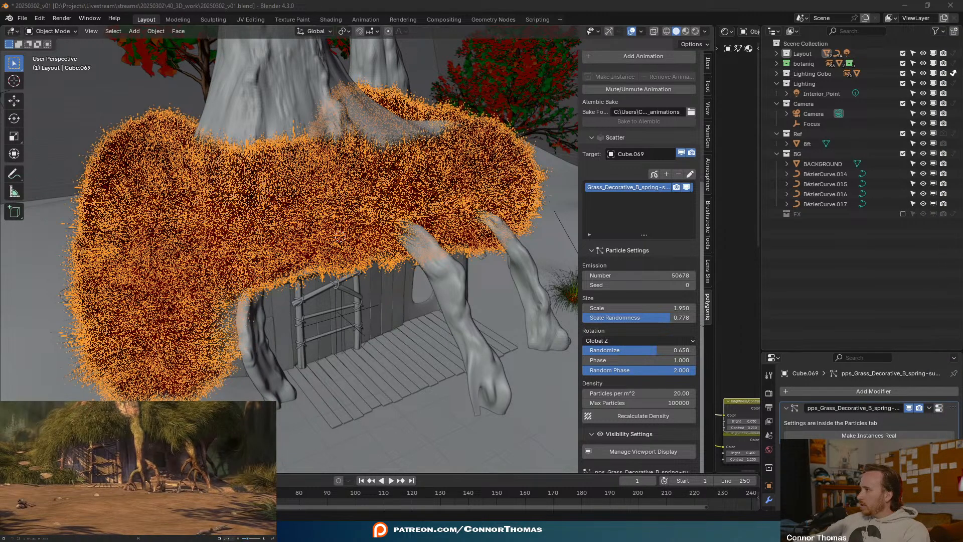
{"action": "key", "text": "alt+Tab"}
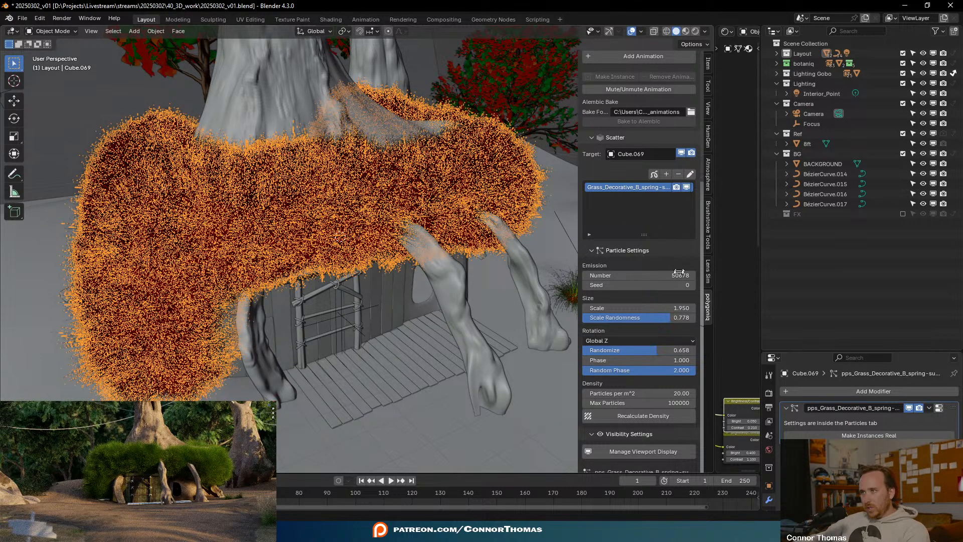
{"action": "double_click", "coordinate": [640, 276]}
{"action": "type", "text": "2"}
{"action": "key", "text": "Return"}
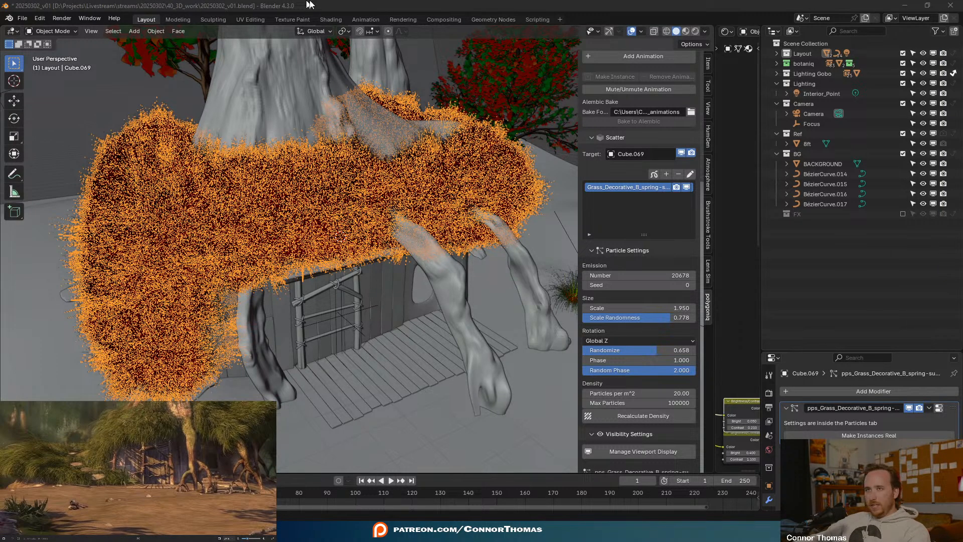
- Select the outer faces at the roof's end beside the door and move them inward with proportional editing
{"action": "mouse_move", "coordinate": [270, 295]}
{"action": "middle_mouse_down"}
{"action": "mouse_move", "coordinate": [348, 260]}
{"action": "mouse_move", "coordinate": [327, 284]}
{"action": "mouse_move", "coordinate": [228, 306]}
{"action": "mouse_move", "coordinate": [301, 261]}
{"action": "mouse_move", "coordinate": [338, 262]}
{"action": "mouse_move", "coordinate": [323, 269]}
{"action": "mouse_move", "coordinate": [305, 255]}
{"action": "mouse_move", "coordinate": [389, 251]}
{"action": "middle_mouse_up"}
{"action": "key", "text": "Tab"}
{"action": "left_click", "coordinate": [369, 236]}
{"action": "key", "text": "c"}
{"action": "scroll", "coordinate": [390, 252], "scroll_direction": "down", "scroll_amount": 4}
{"action": "mouse_move", "coordinate": [390, 252]}
{"action": "left_mouse_down"}
{"action": "mouse_move", "coordinate": [301, 215]}
{"action": "mouse_move", "coordinate": [348, 284]}
{"action": "mouse_move", "coordinate": [393, 241]}
{"action": "mouse_move", "coordinate": [390, 248]}
{"action": "left_mouse_up"}
{"action": "middle_click_drag", "start_coordinate": [389, 247], "coordinate": [353, 38]}
{"action": "left_click", "coordinate": [388, 31]}
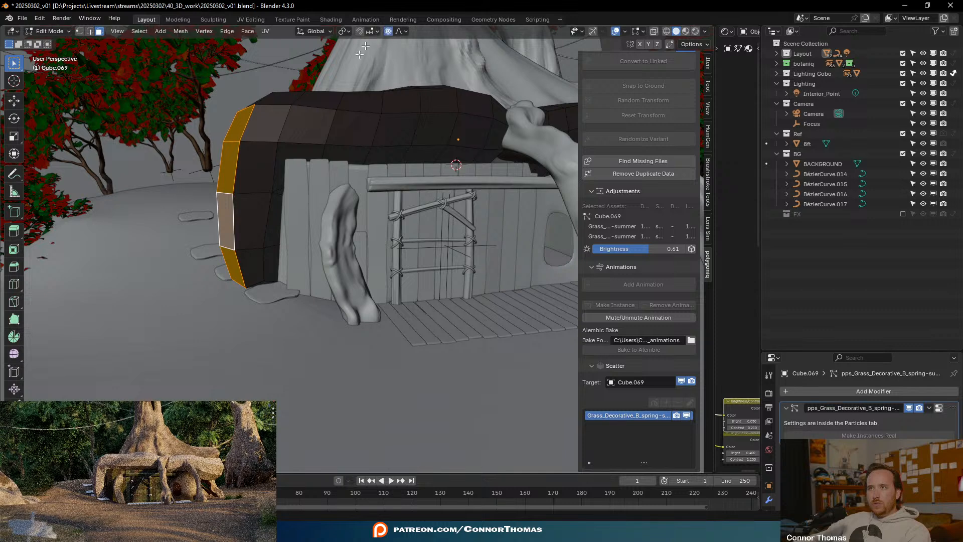
{"action": "key", "text": "g"}
{"action": "scroll", "coordinate": [326, 177], "scroll_direction": "up", "scroll_amount": 4}
{"action": "scroll", "coordinate": [331, 178], "scroll_direction": "down", "scroll_amount": 15}
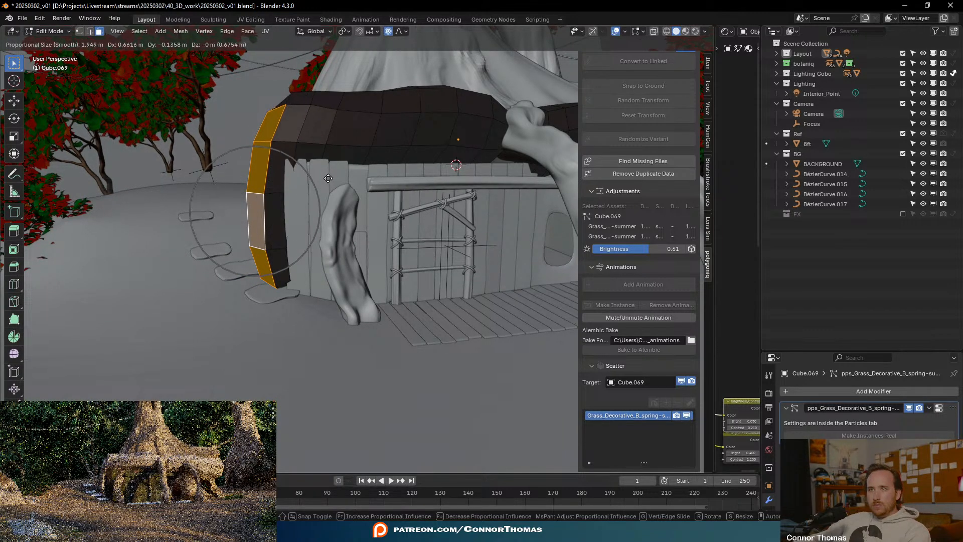
{"action": "left_click", "coordinate": [340, 181]}
- Rotate the selected roof end faces with proportional editing, return to Object Mode and deselect everything
{"action": "middle_click_drag", "start_coordinate": [340, 182], "coordinate": [358, 202]}
{"action": "key", "text": "g"}
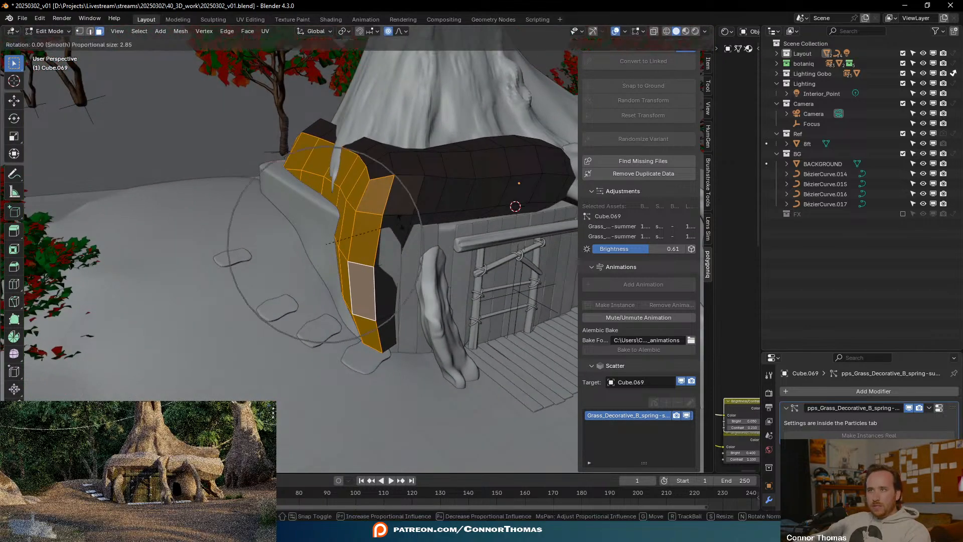
{"action": "left_click", "coordinate": [399, 222]}
{"action": "key", "text": "Tab"}
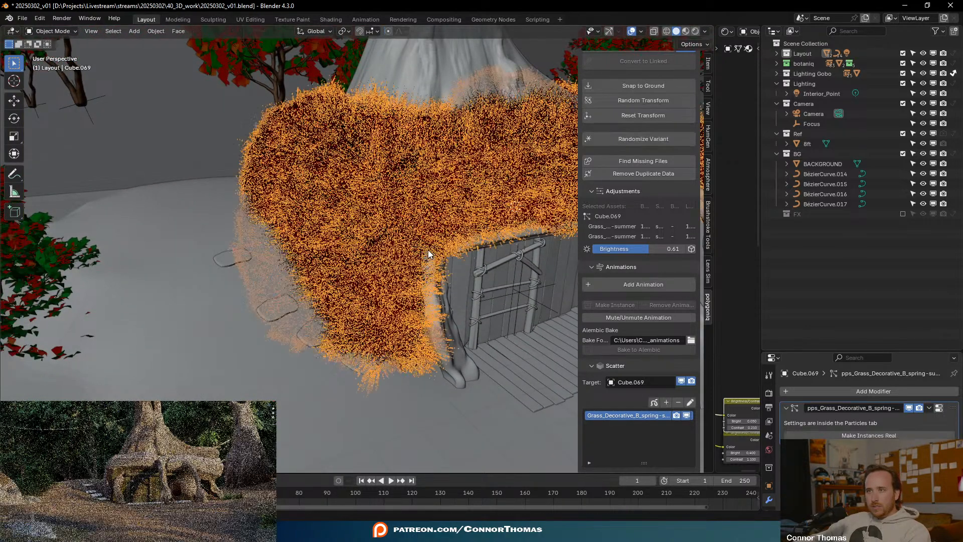
{"action": "key", "text": "a"}
{"action": "key", "text": "alt+a"}
{"action": "middle_click_drag", "start_coordinate": [398, 273], "coordinate": [377, 263]}
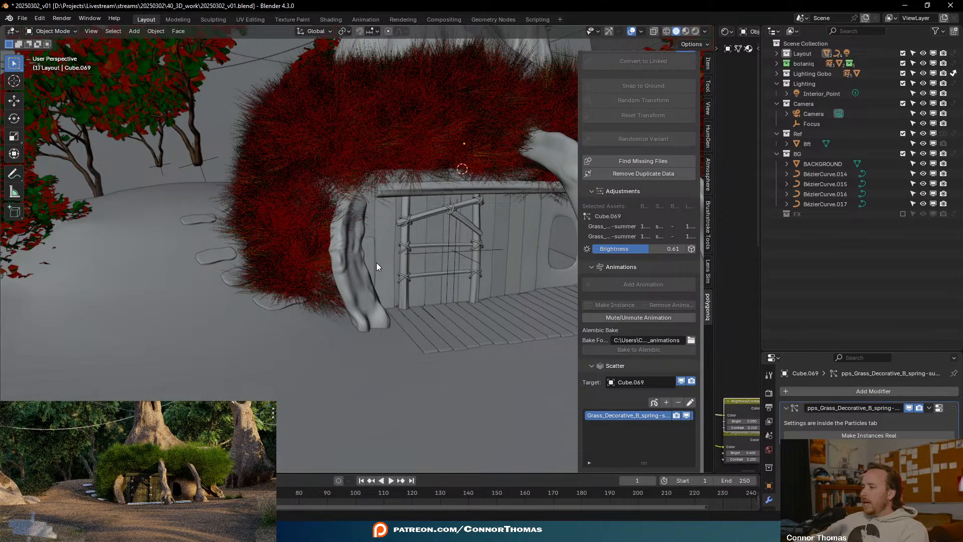
- Open the roof mesh for editing in wireframe view at its far end, with nothing selected
{"action": "middle_click_drag", "start_coordinate": [413, 218], "coordinate": [398, 242]}
{"action": "mouse_move", "coordinate": [470, 239]}
{"action": "middle_mouse_down", "text": "shift"}
{"action": "mouse_move", "coordinate": [433, 261]}
{"action": "mouse_move", "coordinate": [472, 244]}
{"action": "middle_mouse_up", "text": "shift"}
{"action": "mouse_move", "coordinate": [470, 217]}
{"action": "middle_mouse_down", "text": "shift"}
{"action": "mouse_move", "coordinate": [406, 216]}
{"action": "mouse_move", "coordinate": [363, 196]}
{"action": "mouse_move", "coordinate": [391, 235]}
{"action": "middle_mouse_up", "text": "shift"}
{"action": "key", "text": "Tab"}
{"action": "key", "text": "a"}
{"action": "key", "text": "alt+a"}
{"action": "key", "text": "z"}
{"action": "left_click", "coordinate": [396, 200]}
{"action": "middle_click_drag", "start_coordinate": [423, 194], "coordinate": [419, 194]}
{"action": "key", "text": "c"}
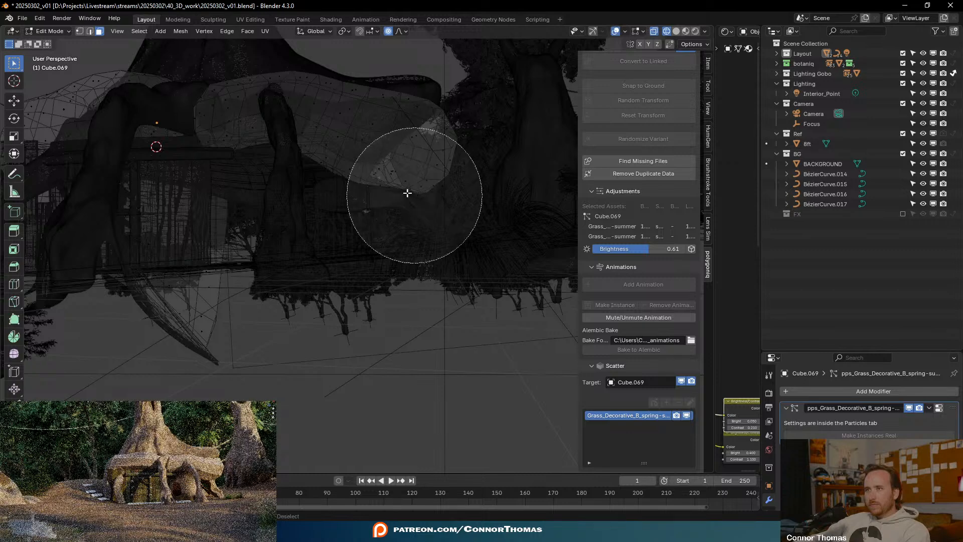
{"action": "left_click_drag", "start_coordinate": [412, 196], "coordinate": [406, 204]}
{"action": "right_click", "coordinate": [407, 203]}
{"action": "key", "text": "a"}
{"action": "key", "text": "alt+a"}
- Select the lowest faces at the roof's far end, raise them with proportional editing, and return to Object Mode
{"action": "key", "text": "c"}
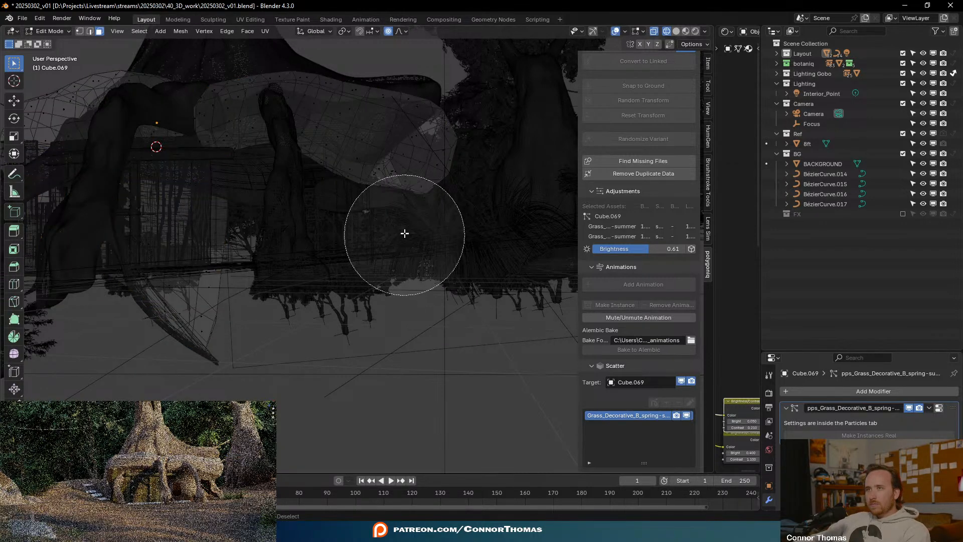
{"action": "left_click", "coordinate": [405, 233]}
{"action": "right_click", "coordinate": [410, 235]}
{"action": "key", "text": "z"}
{"action": "mouse_move", "coordinate": [411, 234]}
{"action": "middle_mouse_down"}
{"action": "mouse_move", "coordinate": [461, 245]}
{"action": "mouse_move", "coordinate": [453, 235]}
{"action": "middle_mouse_up"}
{"action": "left_click", "coordinate": [569, 256]}
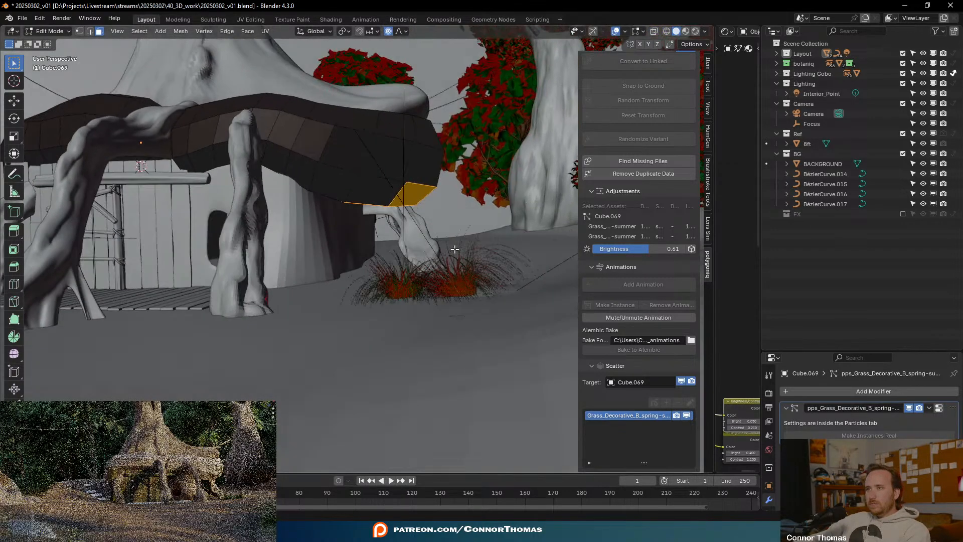
{"action": "key", "text": "g"}
{"action": "left_click", "coordinate": [459, 207]}
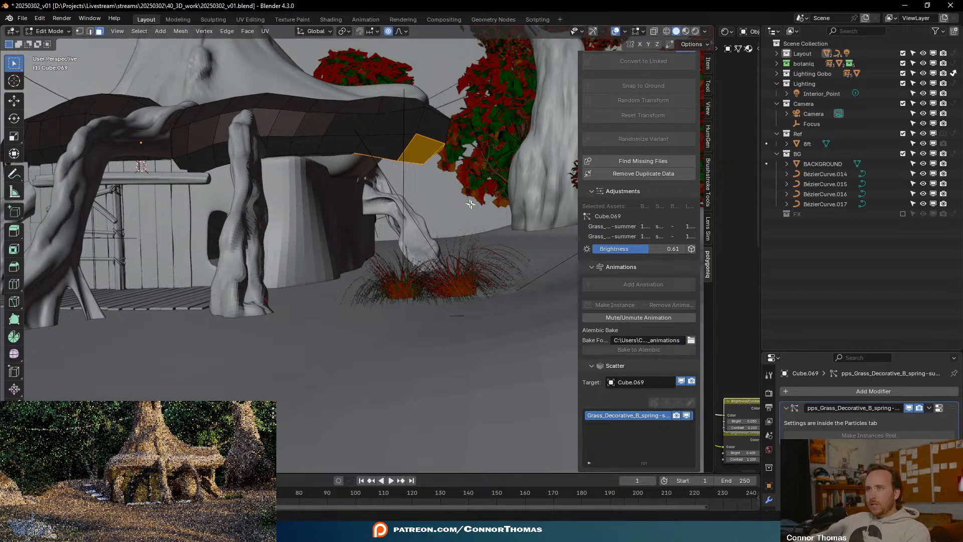
{"action": "key", "text": "Tab"}
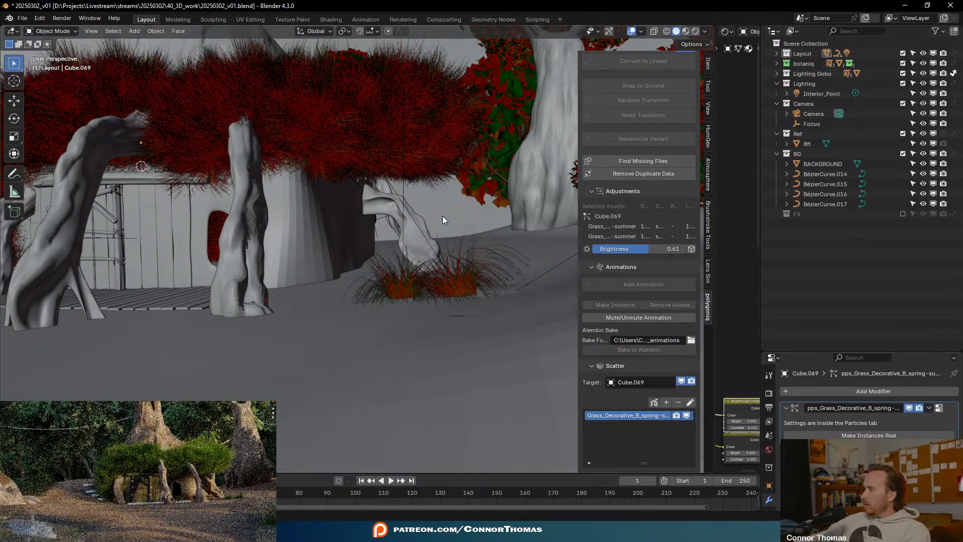
- Deselect everything, view the reshaped grass roof from the front, and save the file
{"action": "key", "text": "a"}
{"action": "key", "text": "a"}
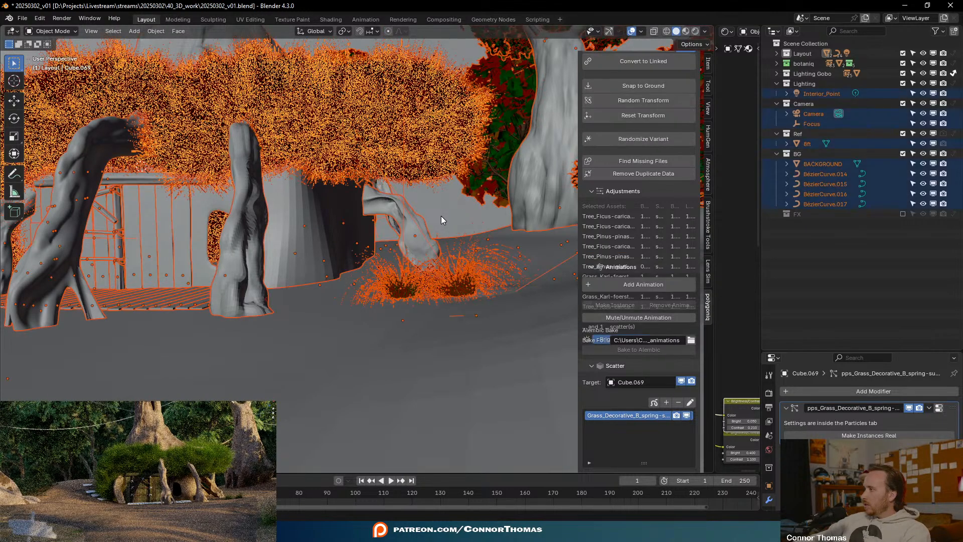
{"action": "middle_click_drag", "start_coordinate": [266, 221], "coordinate": [351, 234], "text": "shift"}
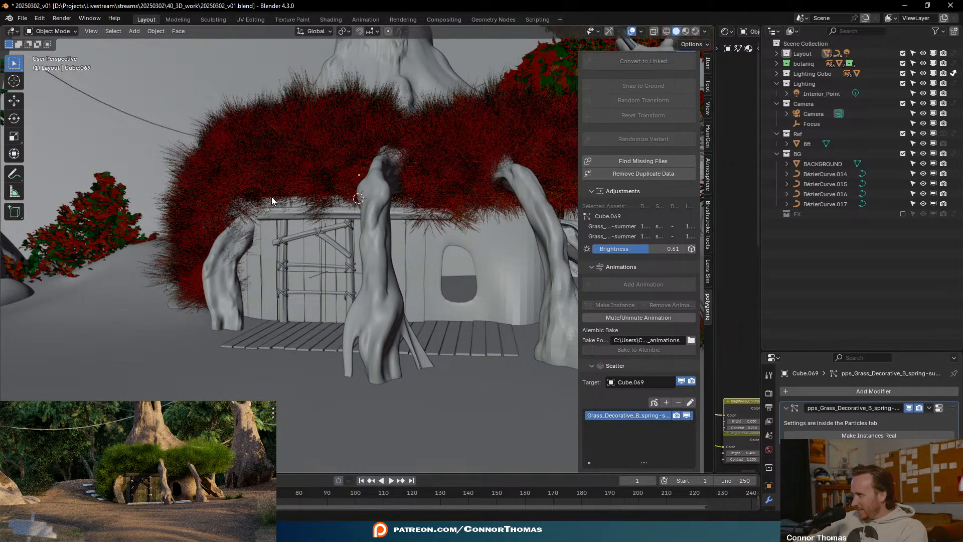
{"action": "key", "text": "ctrl+s"}
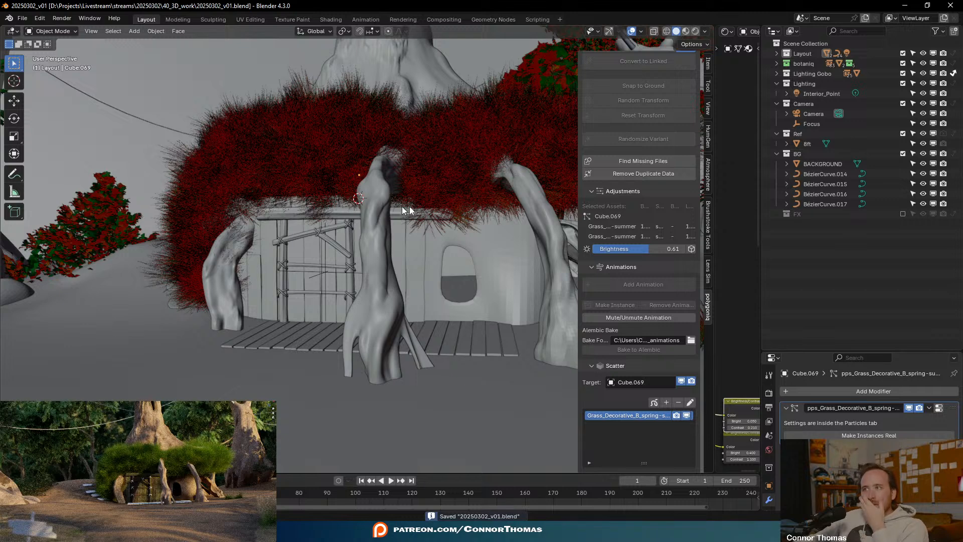
- Look through the roof scatter's settings and inspect its High (A) and High (B) grass objects
{"action": "scroll", "coordinate": [655, 215], "scroll_direction": "up", "scroll_amount": 3}
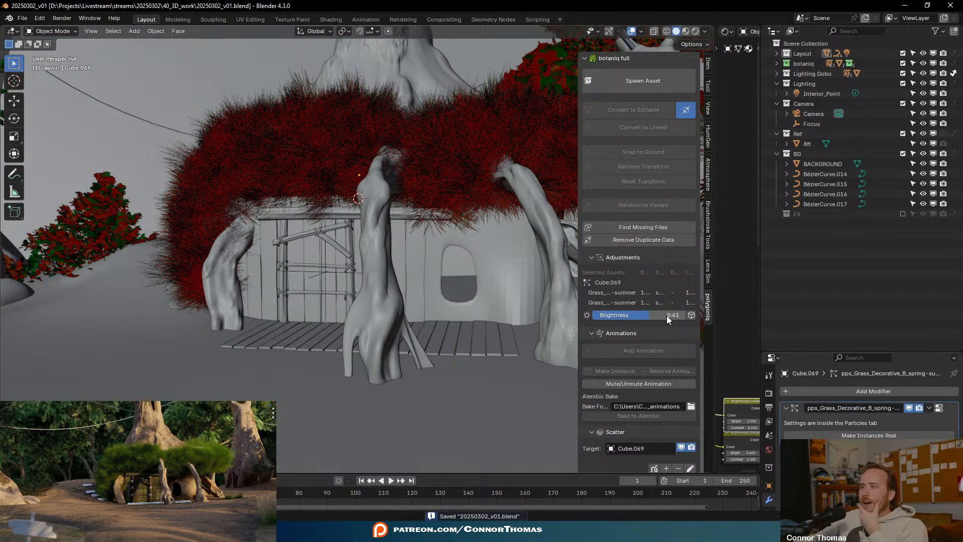
{"action": "scroll", "coordinate": [632, 264], "scroll_direction": "down", "scroll_amount": 20}
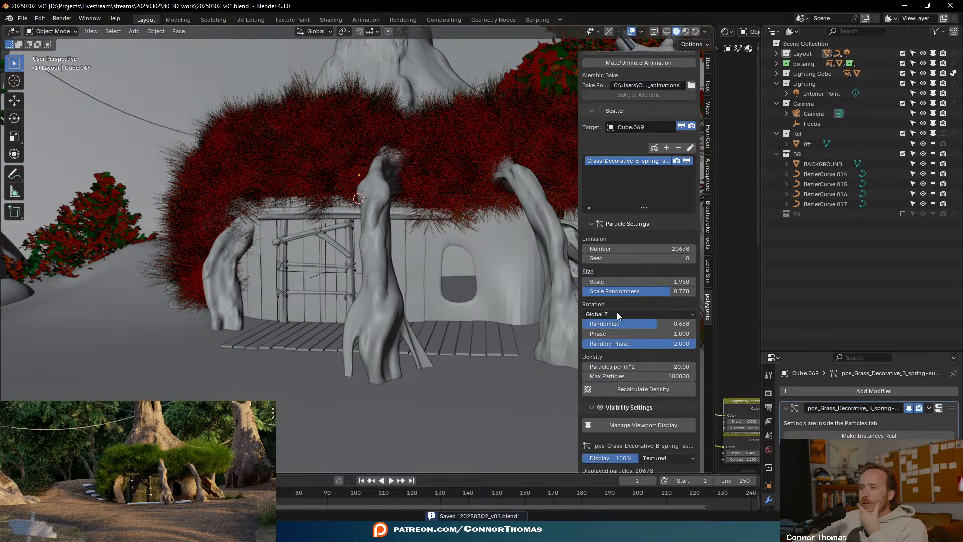
{"action": "scroll", "coordinate": [617, 320], "scroll_direction": "down", "scroll_amount": 1}
{"action": "scroll", "coordinate": [569, 346], "scroll_direction": "down", "scroll_amount": 5}
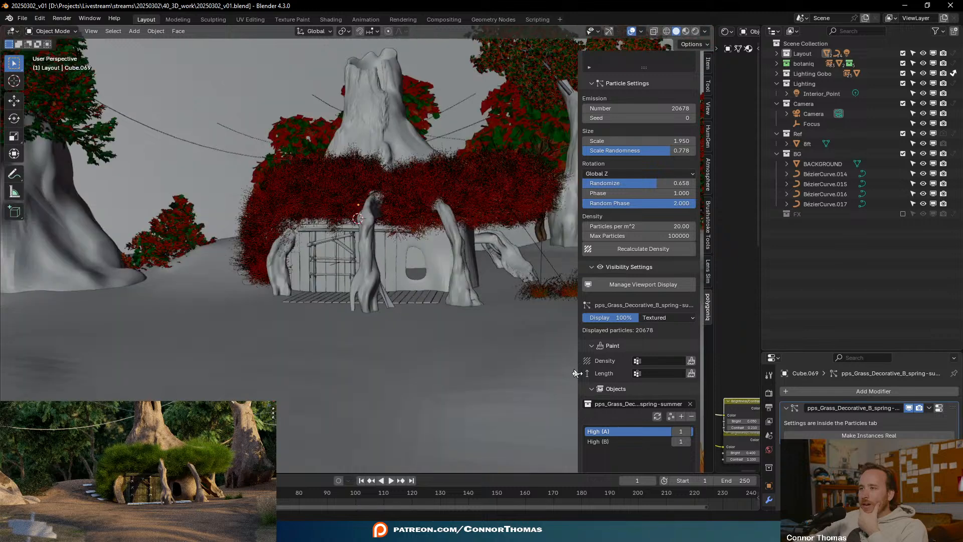
{"action": "scroll", "coordinate": [604, 370], "scroll_direction": "down", "scroll_amount": 1}
{"action": "scroll", "coordinate": [607, 367], "scroll_direction": "down", "scroll_amount": 5}
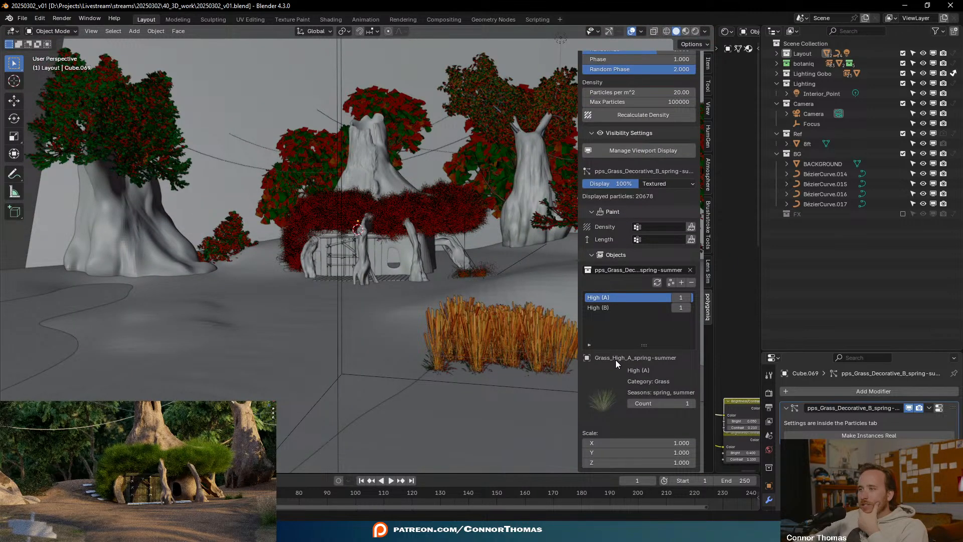
{"action": "left_click", "coordinate": [607, 306]}
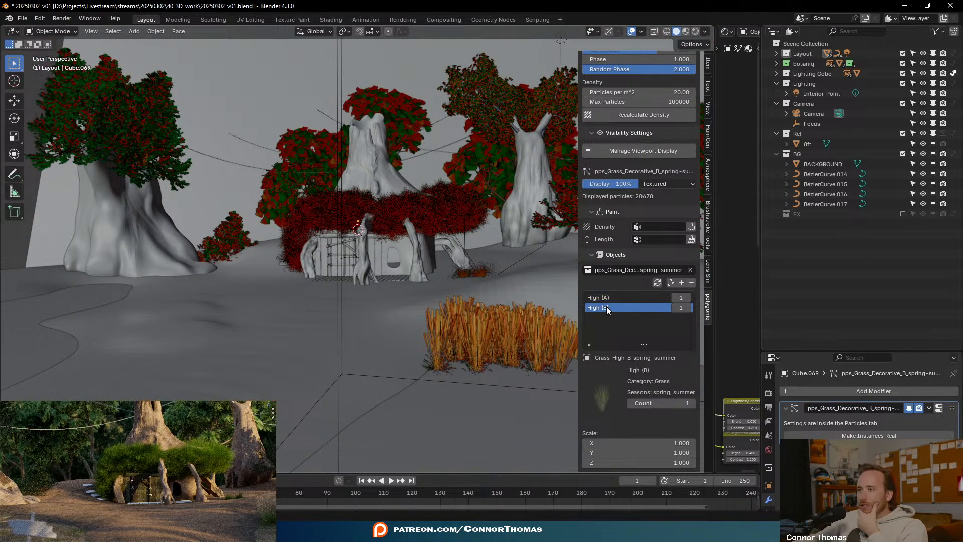
{"action": "left_click", "coordinate": [605, 298]}
{"action": "scroll", "coordinate": [609, 314], "scroll_direction": "up", "scroll_amount": 1}
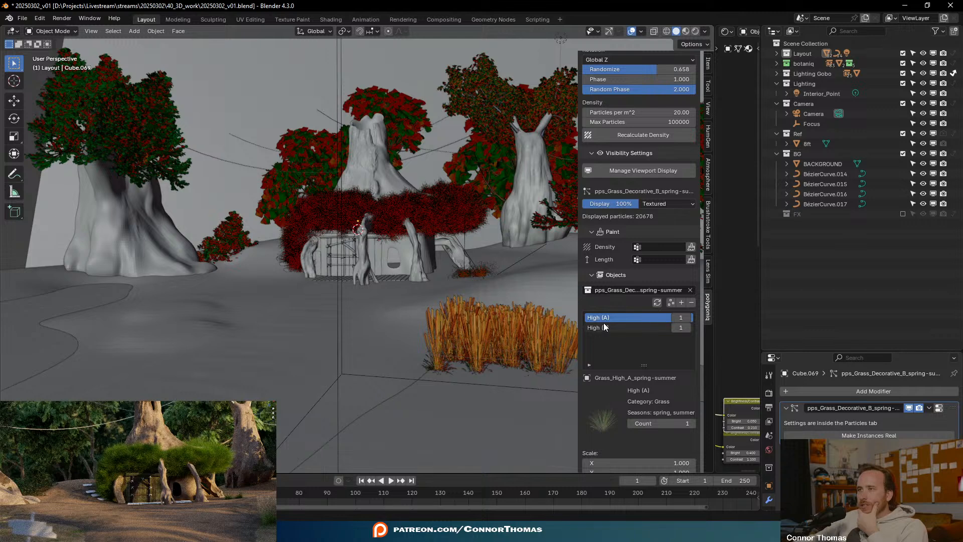
{"action": "left_click", "coordinate": [605, 328]}
{"action": "scroll", "coordinate": [638, 348], "scroll_direction": "up", "scroll_amount": 5}
{"action": "scroll", "coordinate": [635, 348], "scroll_direction": "down", "scroll_amount": 3}
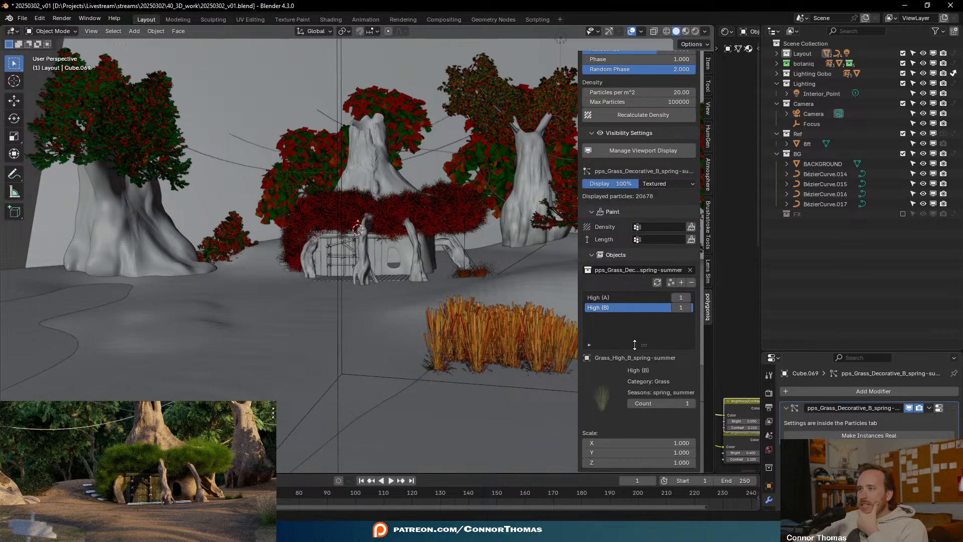
{"action": "scroll", "coordinate": [633, 349], "scroll_direction": "up", "scroll_amount": 6}
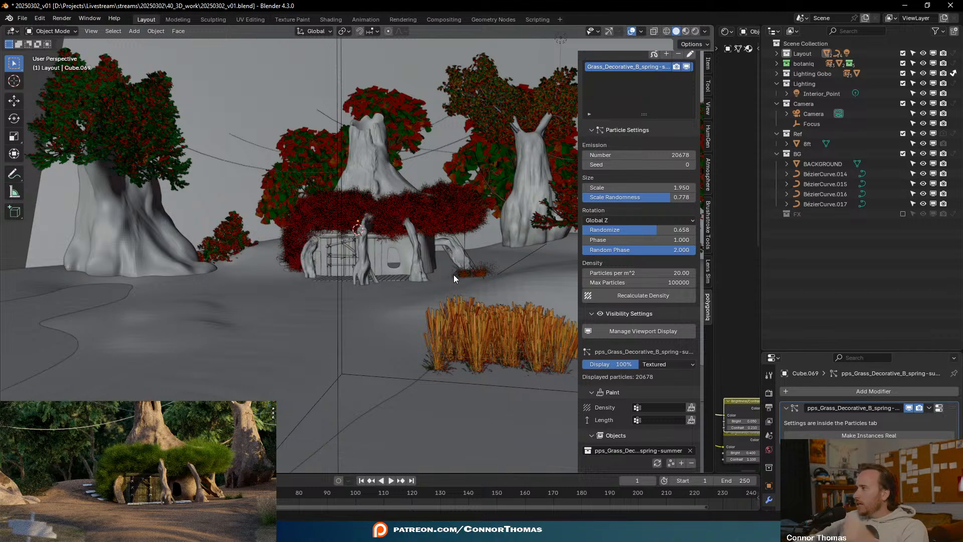
{"action": "middle_click_drag", "start_coordinate": [443, 226], "coordinate": [363, 248], "text": "shift"}
{"action": "scroll", "coordinate": [362, 248], "scroll_direction": "up", "scroll_amount": 4}
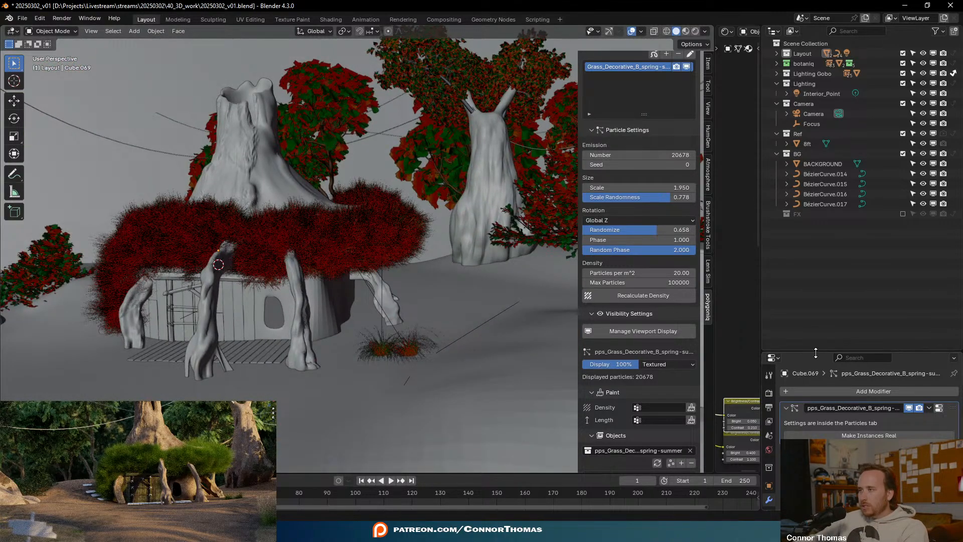
- Enlarge the properties area, review the scatter settings again, and display the roof mesh's material
{"action": "left_click_drag", "start_coordinate": [816, 354], "coordinate": [855, 167]}
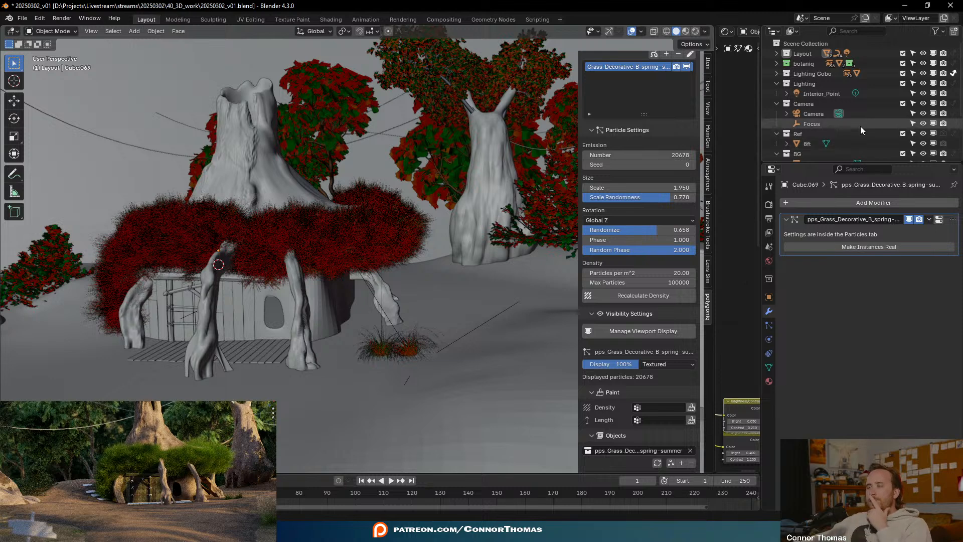
{"action": "scroll", "coordinate": [651, 328], "scroll_direction": "down", "scroll_amount": 4}
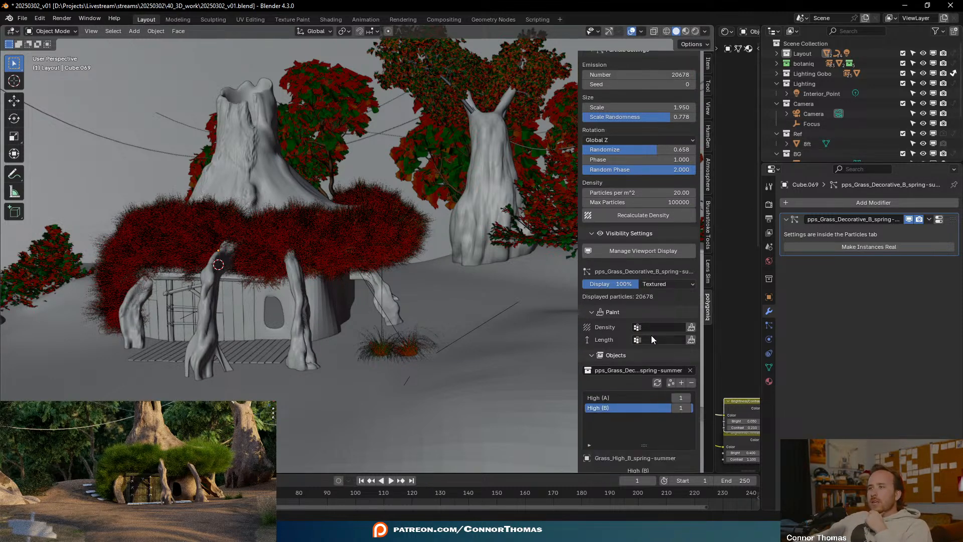
{"action": "scroll", "coordinate": [613, 346], "scroll_direction": "down", "scroll_amount": 5}
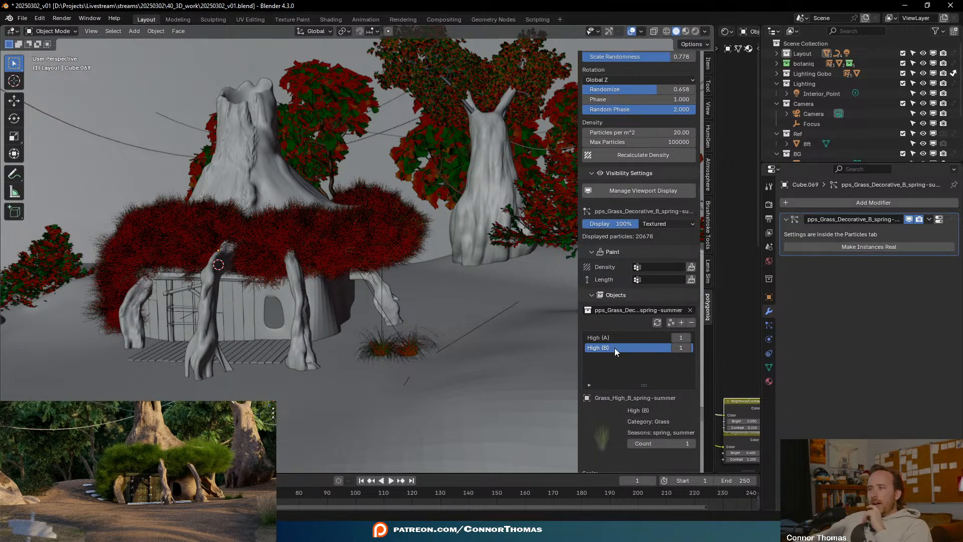
{"action": "scroll", "coordinate": [664, 290], "scroll_direction": "up", "scroll_amount": 15}
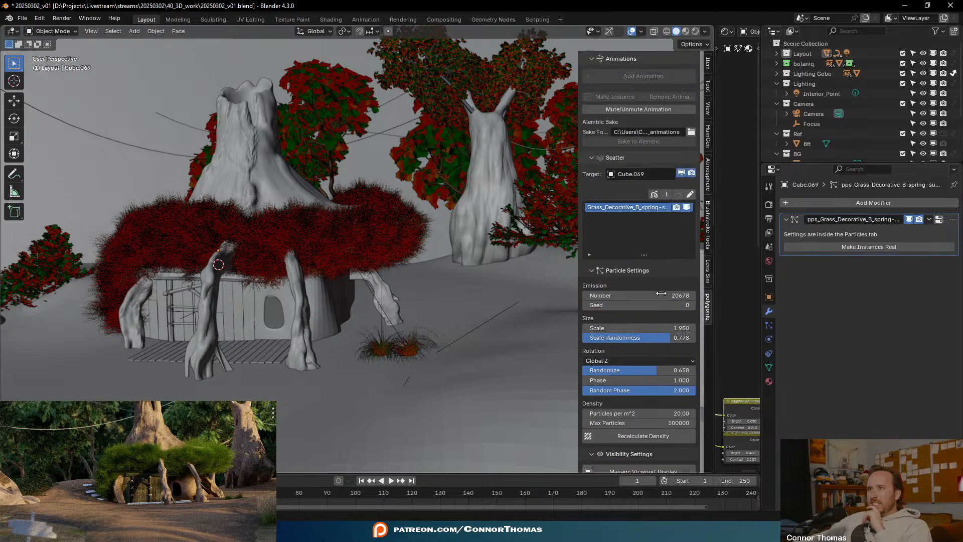
{"action": "scroll", "coordinate": [661, 293], "scroll_direction": "up", "scroll_amount": 1}
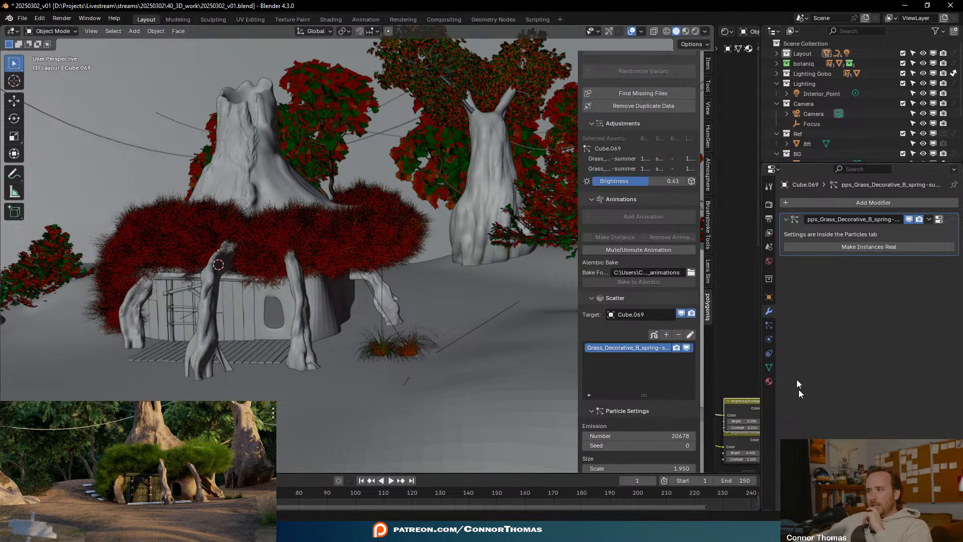
{"action": "left_click", "coordinate": [769, 381]}
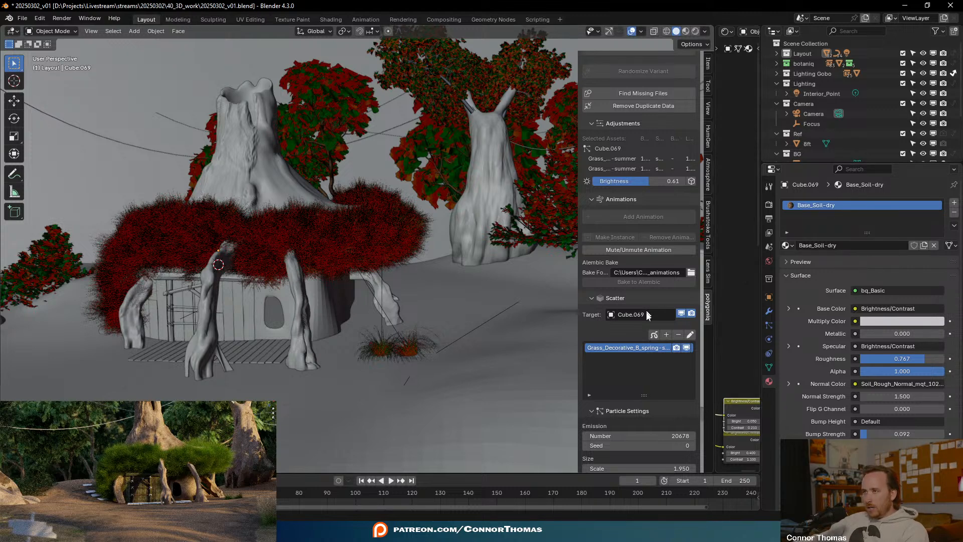
- Set the roof grass brightness to 0.53 and randomize it between 0.00 and 1.00
{"action": "scroll", "coordinate": [636, 350], "scroll_direction": "up", "scroll_amount": 5}
{"action": "scroll", "coordinate": [636, 350], "scroll_direction": "up", "scroll_amount": 2}
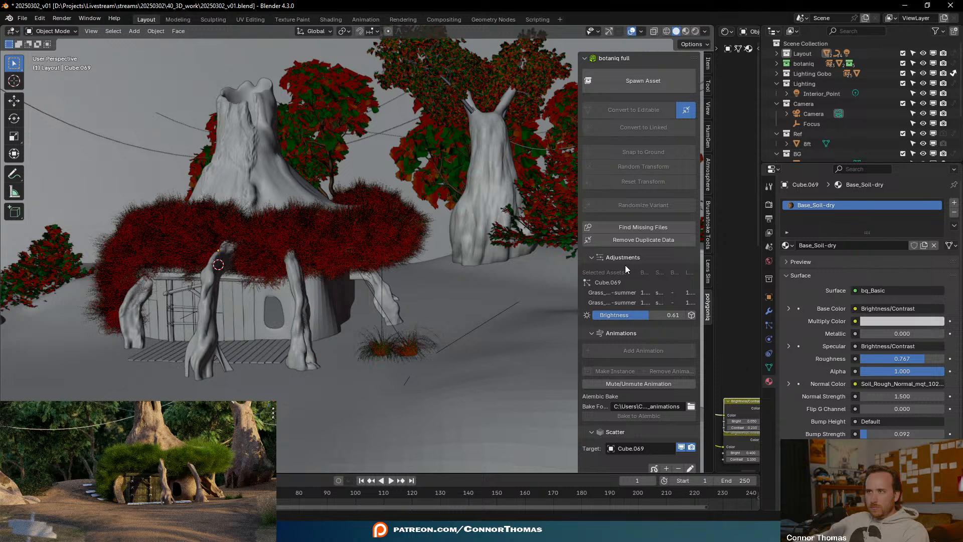
{"action": "mouse_move", "coordinate": [648, 315]}
{"action": "left_mouse_down"}
{"action": "mouse_move", "coordinate": [633, 315]}
{"action": "mouse_move", "coordinate": [642, 314]}
{"action": "left_mouse_up"}
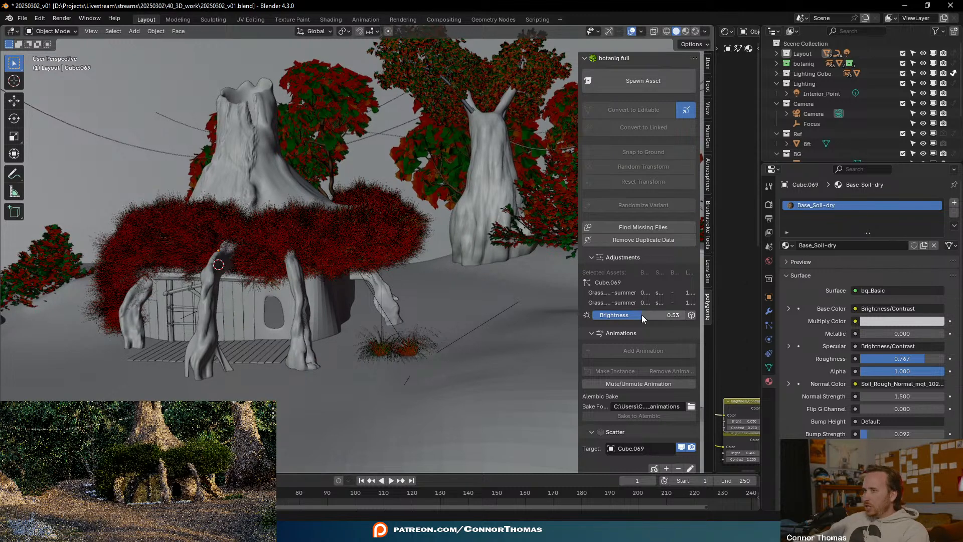
{"action": "left_click", "coordinate": [692, 315]}
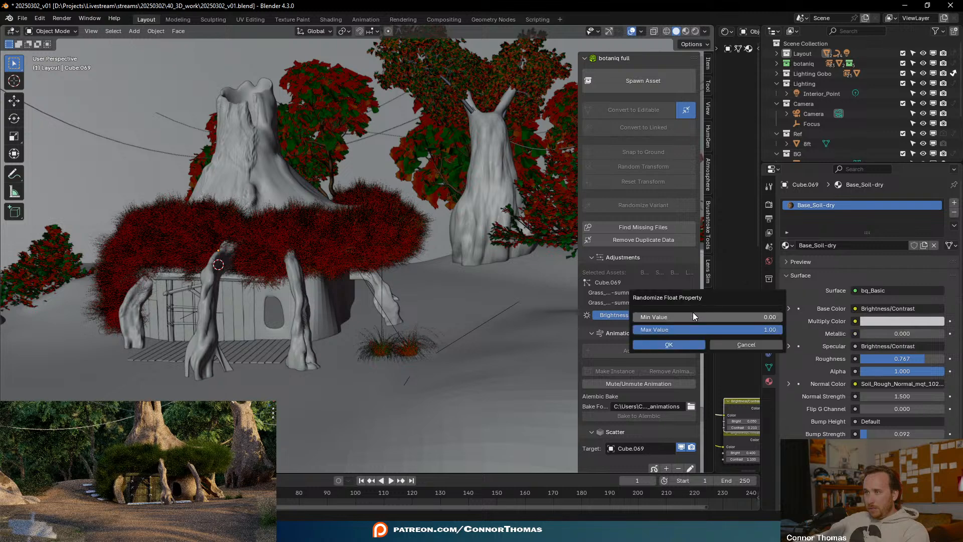
{"action": "left_click", "coordinate": [667, 346]}
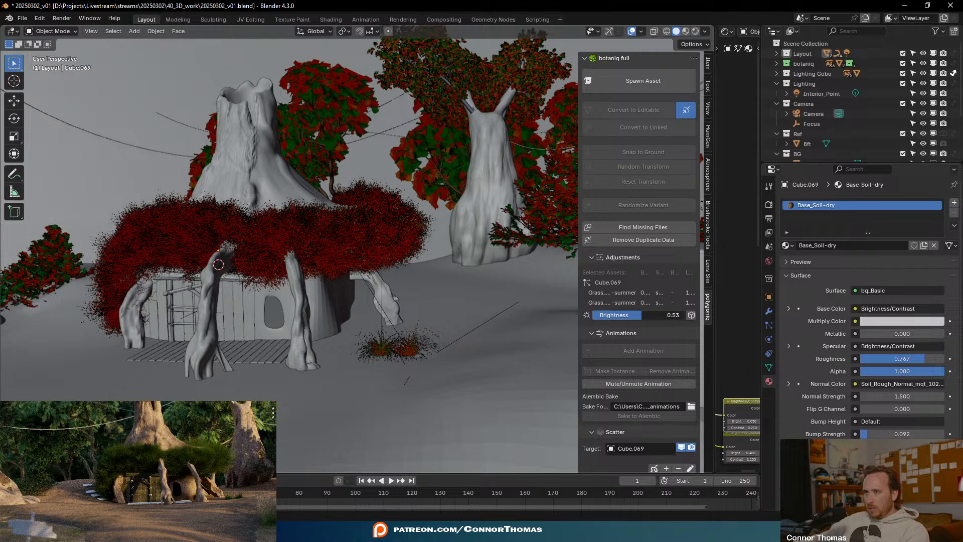
- Review the roof scatter's particle, density, visibility and object settings, widening the sidebar to read them
{"action": "scroll", "coordinate": [638, 276], "scroll_direction": "down", "scroll_amount": 4}
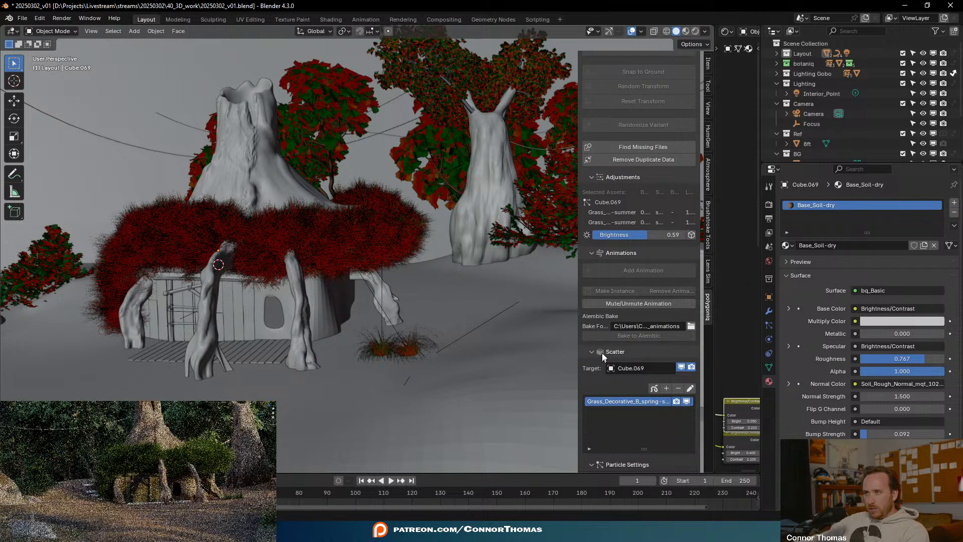
{"action": "scroll", "coordinate": [600, 335], "scroll_direction": "down", "scroll_amount": 6}
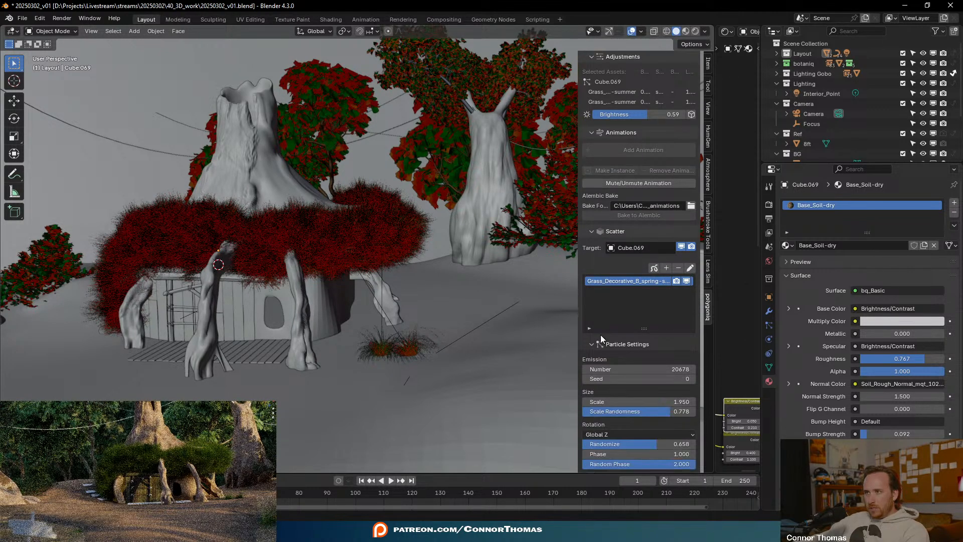
{"action": "scroll", "coordinate": [600, 335], "scroll_direction": "down", "scroll_amount": 4}
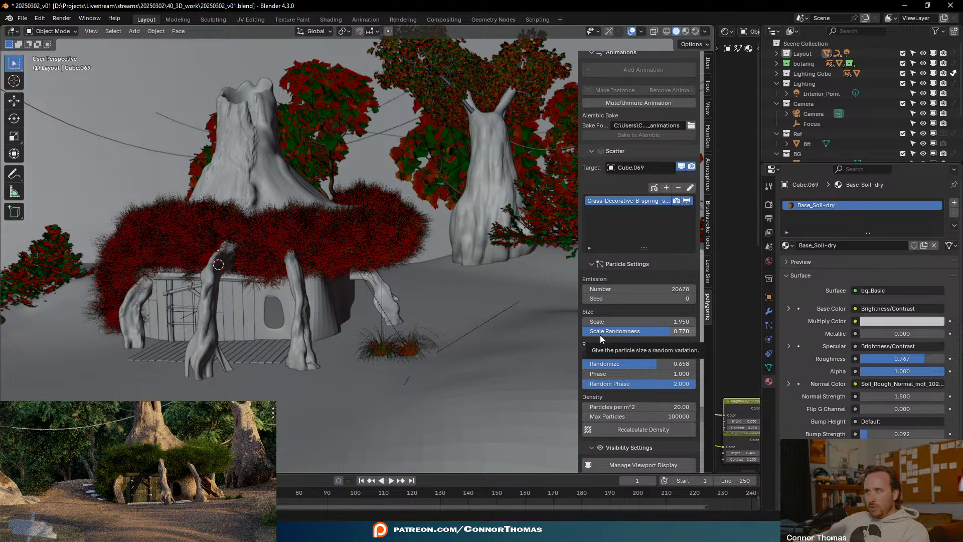
{"action": "scroll", "coordinate": [600, 335], "scroll_direction": "down", "scroll_amount": 8}
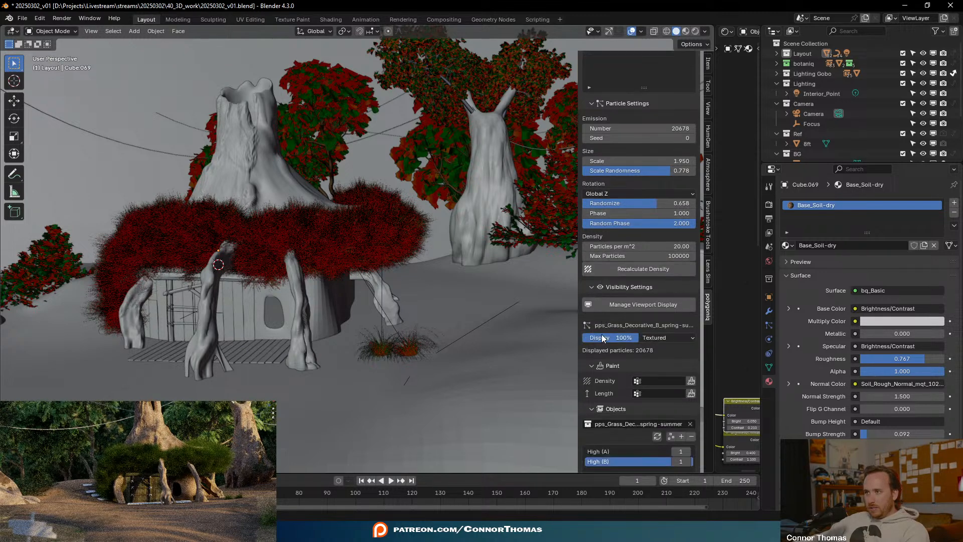
{"action": "scroll", "coordinate": [601, 338], "scroll_direction": "down", "scroll_amount": 2}
{"action": "scroll", "coordinate": [601, 337], "scroll_direction": "down", "scroll_amount": 6}
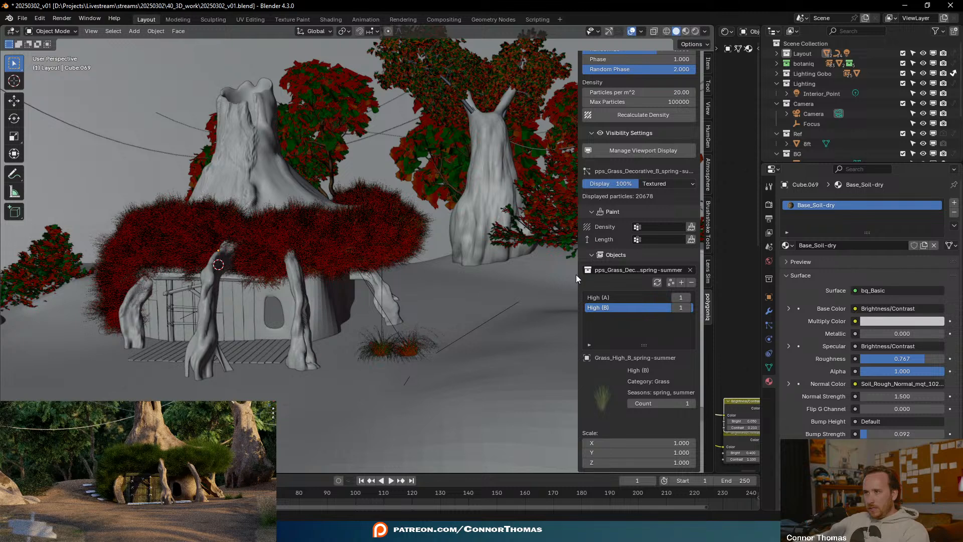
{"action": "left_click_drag", "start_coordinate": [580, 273], "coordinate": [532, 272]}
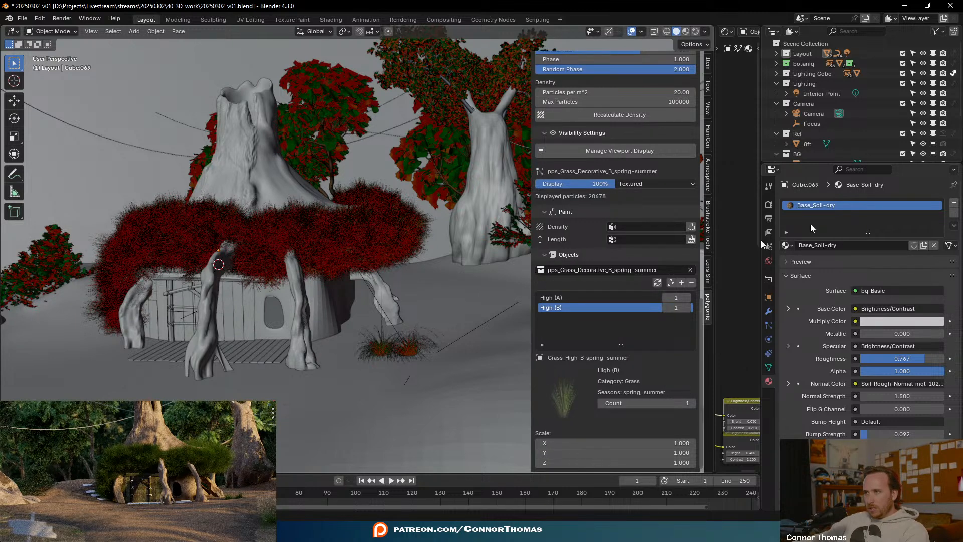
- Select Grass_High_A_spring-summer in the botaniq particle systems collection and enlarge the shader editor to show its bq_Grass material
{"action": "left_click", "coordinate": [776, 63]}
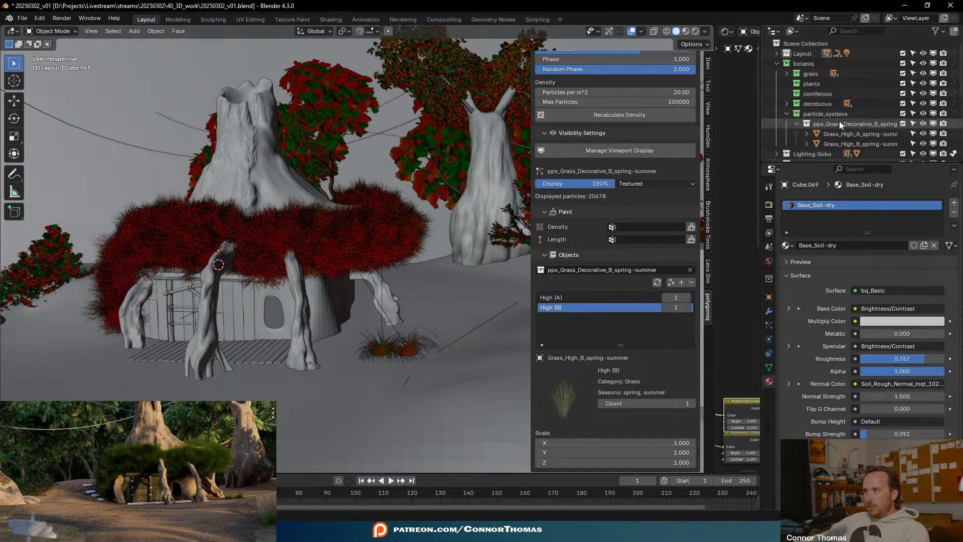
{"action": "left_click", "coordinate": [851, 135]}
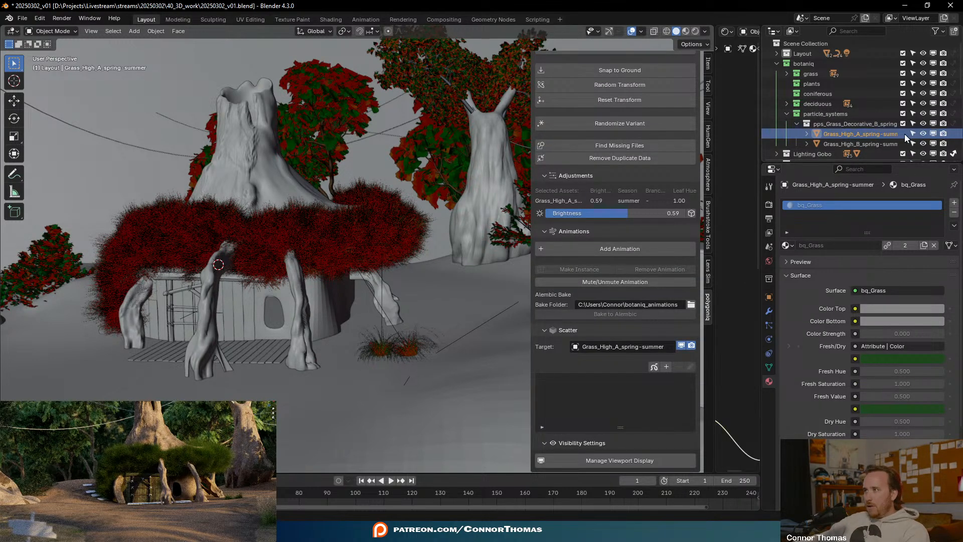
{"action": "scroll", "coordinate": [871, 121], "scroll_direction": "down", "scroll_amount": 2}
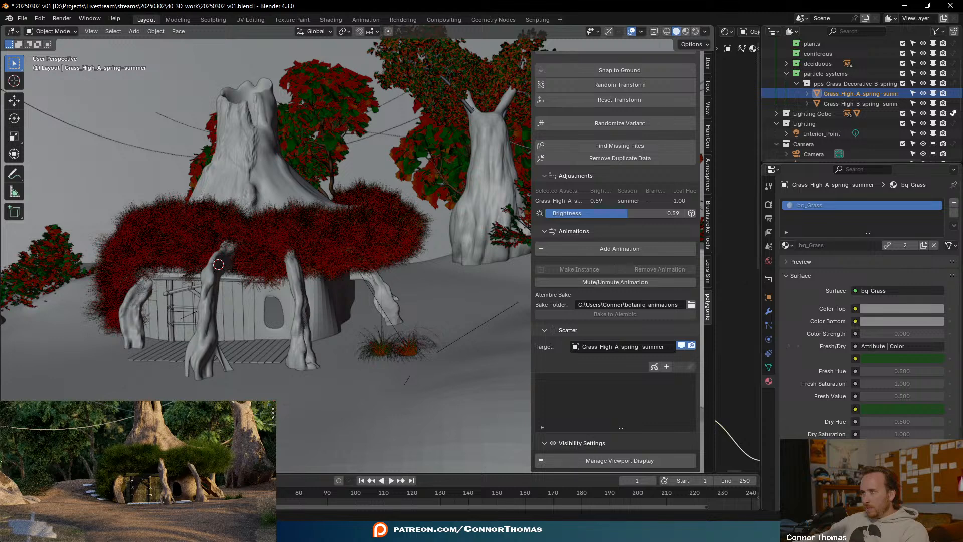
{"action": "left_click_drag", "start_coordinate": [711, 210], "coordinate": [355, 211]}
{"action": "scroll", "coordinate": [608, 224], "scroll_direction": "up", "scroll_amount": 3}
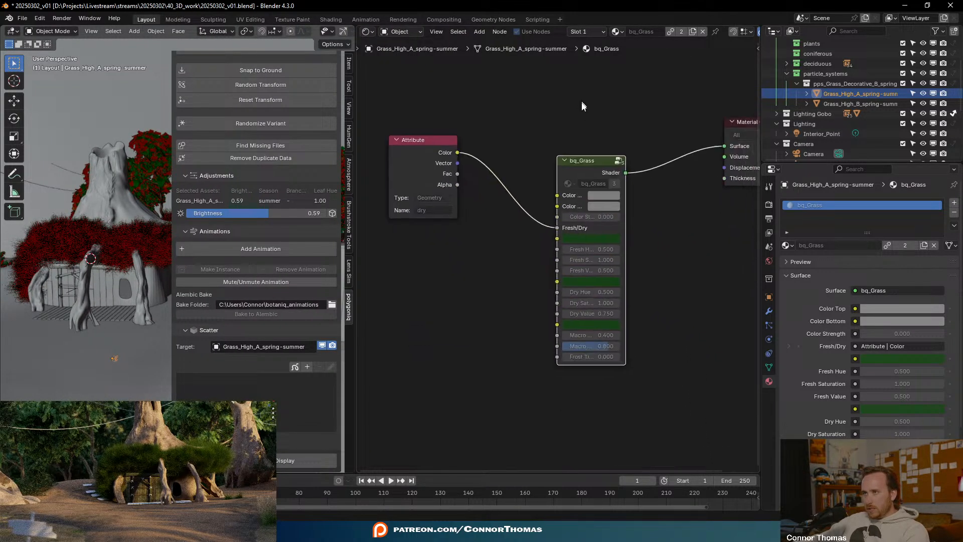
- Move the Attribute node farther away from the bq_Grass group node
{"action": "middle_click_drag", "start_coordinate": [501, 236], "coordinate": [561, 261]}
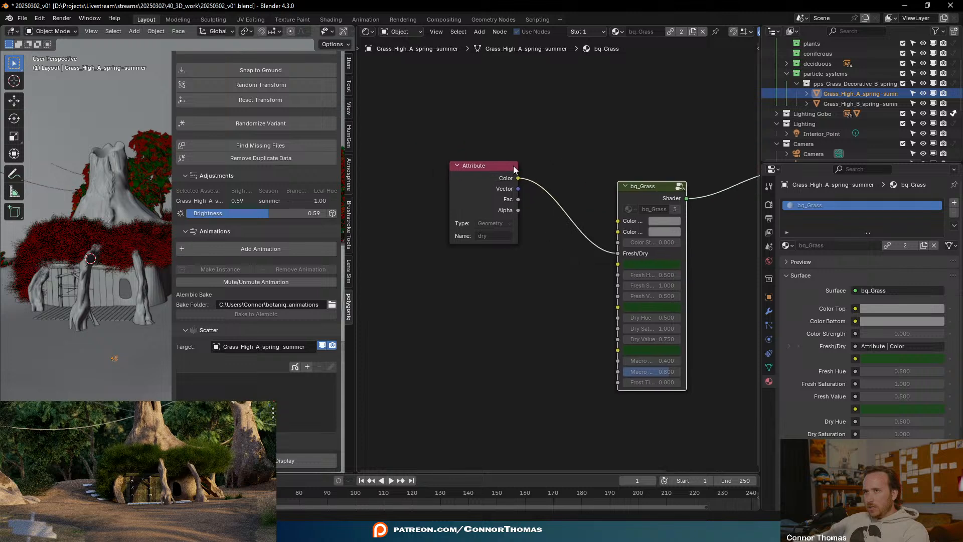
{"action": "left_click_drag", "start_coordinate": [494, 169], "coordinate": [441, 165]}
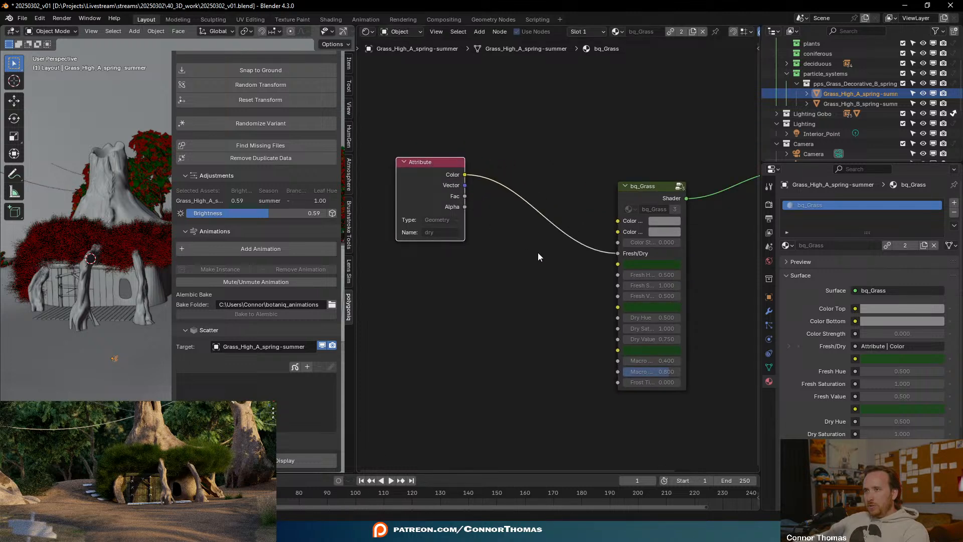
{"action": "middle_click_drag", "start_coordinate": [536, 255], "coordinate": [529, 255]}
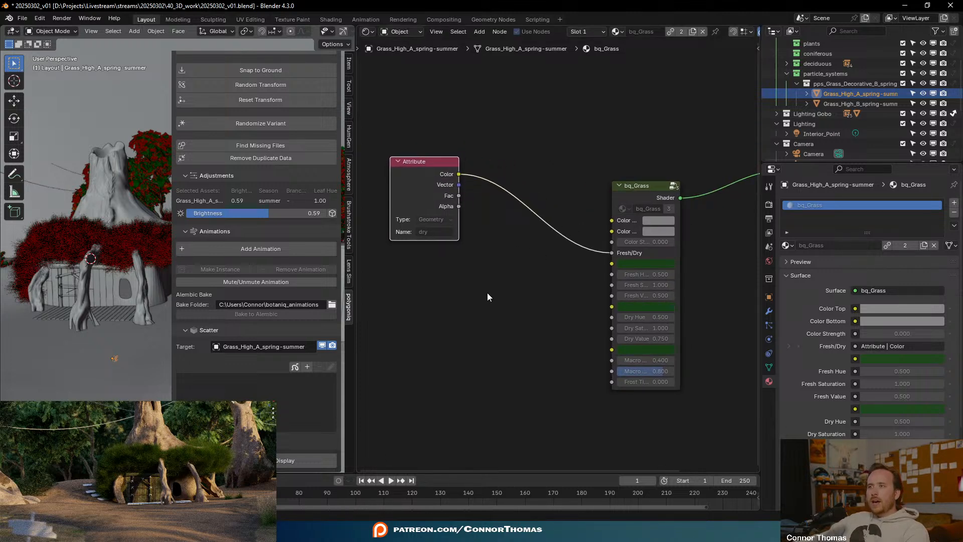
{"action": "middle_click_drag", "start_coordinate": [537, 263], "coordinate": [486, 268]}
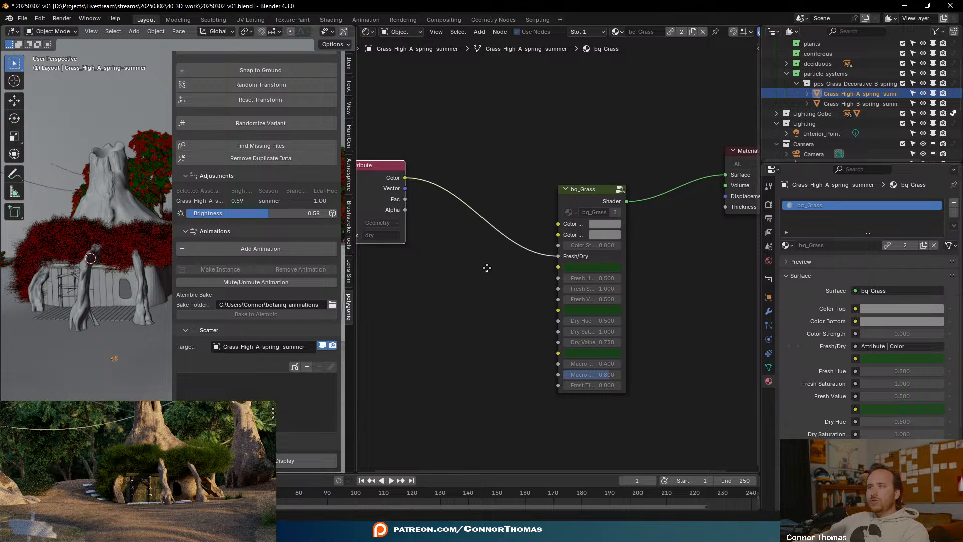
- Open the bq_Grass node group for editing and view its node network in a maximized editor
{"action": "left_click", "coordinate": [610, 227]}
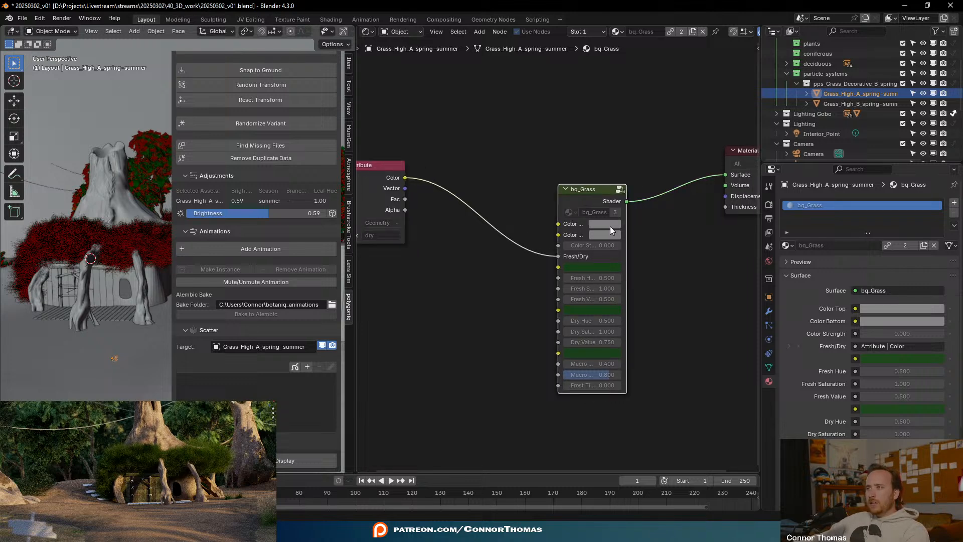
{"action": "right_click", "coordinate": [618, 188]}
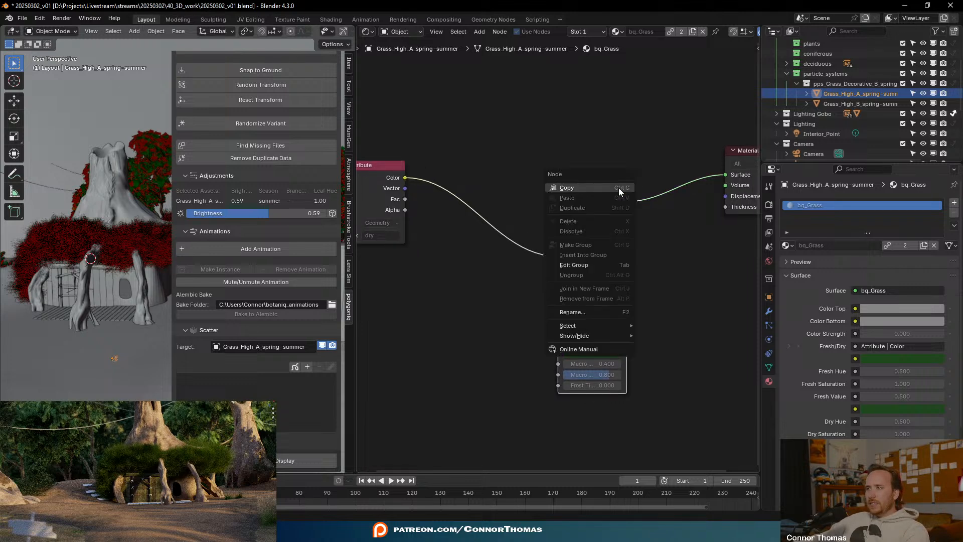
{"action": "left_click", "coordinate": [600, 268]}
{"action": "scroll", "coordinate": [583, 288], "scroll_direction": "down", "scroll_amount": 4}
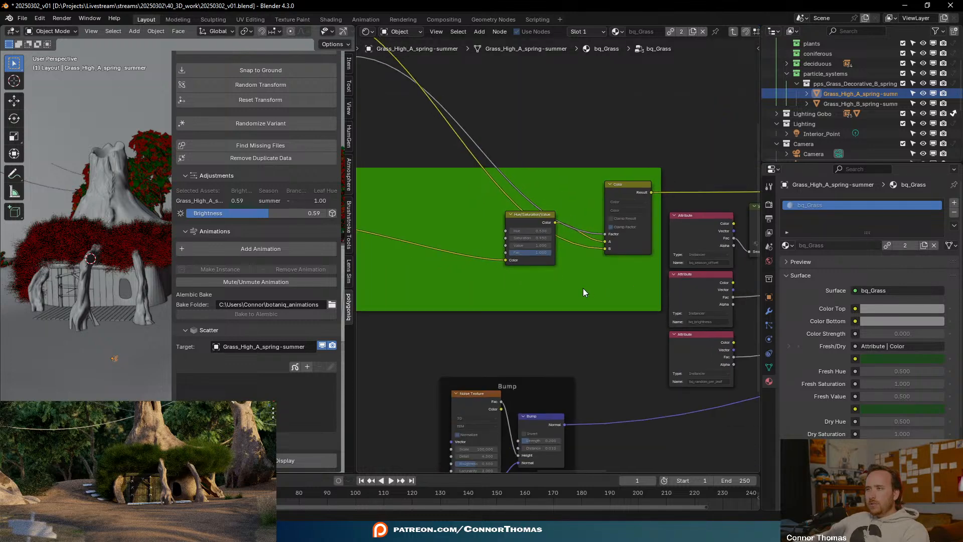
{"action": "scroll", "coordinate": [618, 294], "scroll_direction": "down", "scroll_amount": 4}
{"action": "middle_click_drag", "start_coordinate": [650, 296], "coordinate": [552, 296]}
{"action": "key", "text": "ctrl+space"}
{"action": "middle_click_drag", "start_coordinate": [726, 341], "coordinate": [634, 340]}
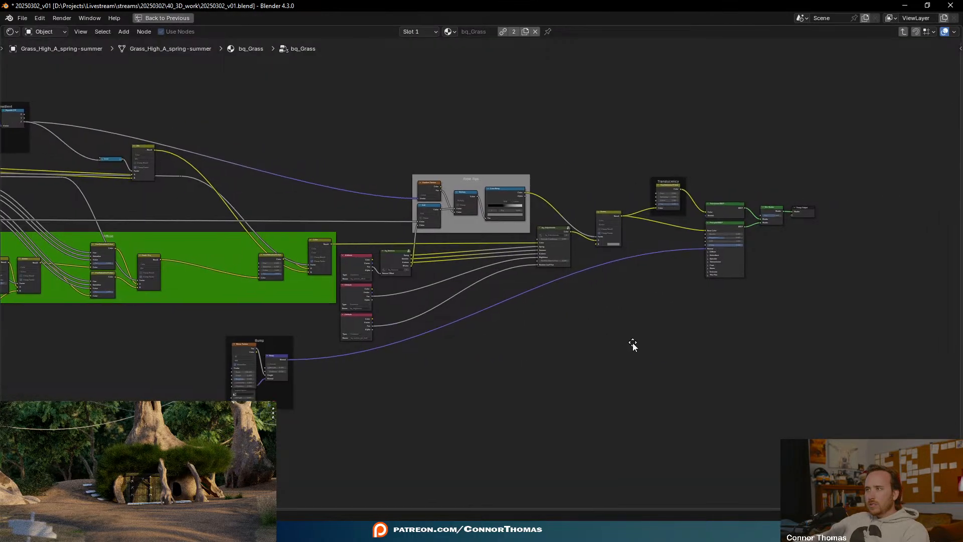
- Examine the group's Frost Tips, bq_Adjustments, translucency and shader nodes, try detaching the Base Color link, and restore the editor layout
{"action": "scroll", "coordinate": [602, 329], "scroll_direction": "up", "scroll_amount": 6}
{"action": "scroll", "coordinate": [567, 301], "scroll_direction": "up", "scroll_amount": 5}
{"action": "middle_click_drag", "start_coordinate": [548, 273], "coordinate": [544, 401]}
{"action": "scroll", "coordinate": [547, 391], "scroll_direction": "up", "scroll_amount": 3}
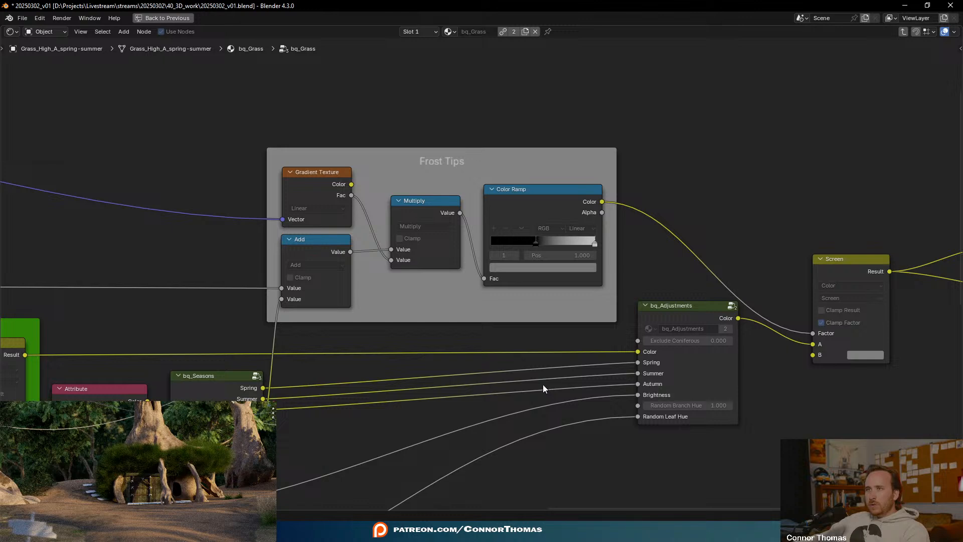
{"action": "scroll", "coordinate": [700, 453], "scroll_direction": "down", "scroll_amount": 5}
{"action": "middle_click_drag", "start_coordinate": [732, 456], "coordinate": [586, 452]}
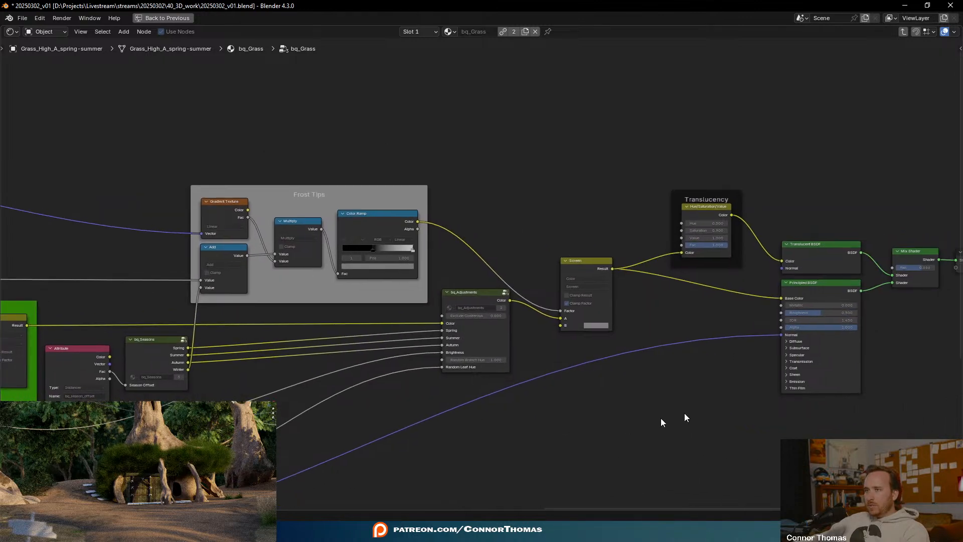
{"action": "middle_click_drag", "start_coordinate": [654, 363], "coordinate": [524, 356]}
{"action": "middle_click_drag", "start_coordinate": [524, 355], "coordinate": [701, 316], "text": "ctrl"}
{"action": "mouse_move", "coordinate": [527, 255]}
{"action": "left_mouse_down"}
{"action": "mouse_move", "coordinate": [504, 256]}
{"action": "mouse_move", "coordinate": [512, 258]}
{"action": "left_mouse_up"}
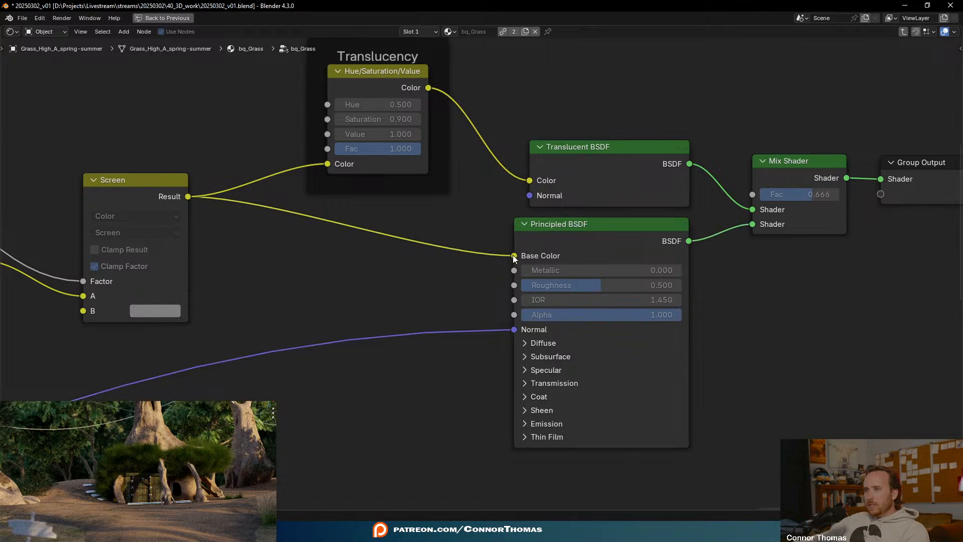
{"action": "key", "text": "ctrl+space"}
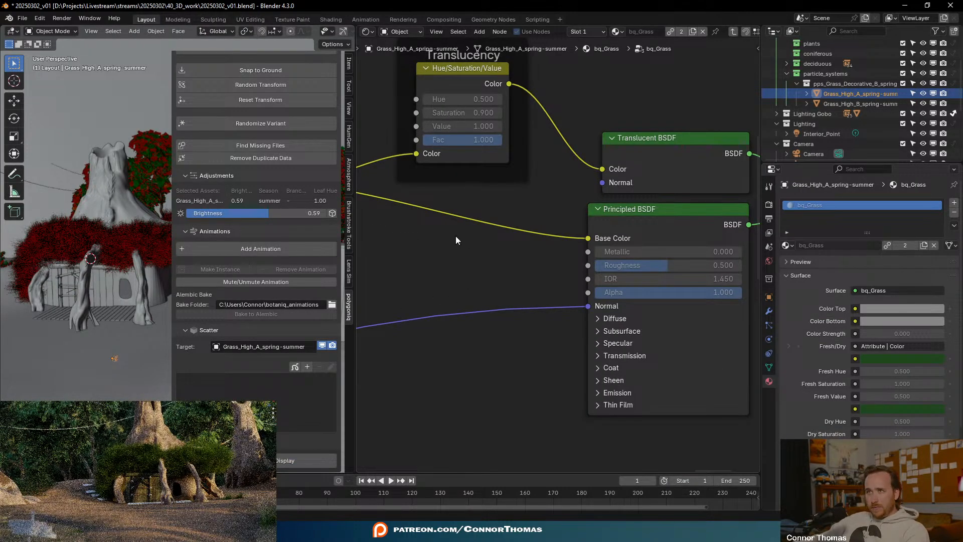
{"action": "scroll", "coordinate": [455, 236], "scroll_direction": "down", "scroll_amount": 5}
{"action": "scroll", "coordinate": [456, 242], "scroll_direction": "down", "scroll_amount": 2}
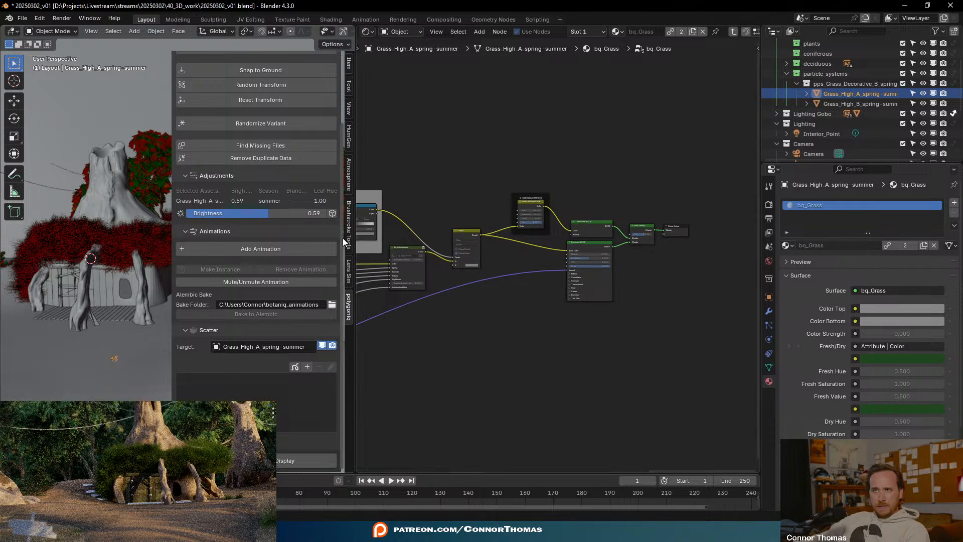
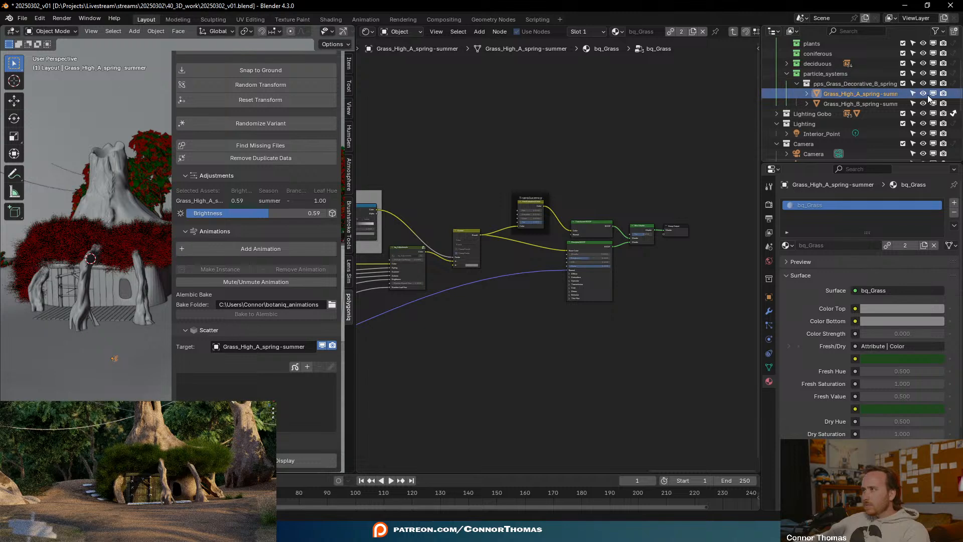
- Make an independent, editable copy of the bq_Grass material on Grass_High_A_spring-summer
{"action": "right_click", "coordinate": [846, 95]}
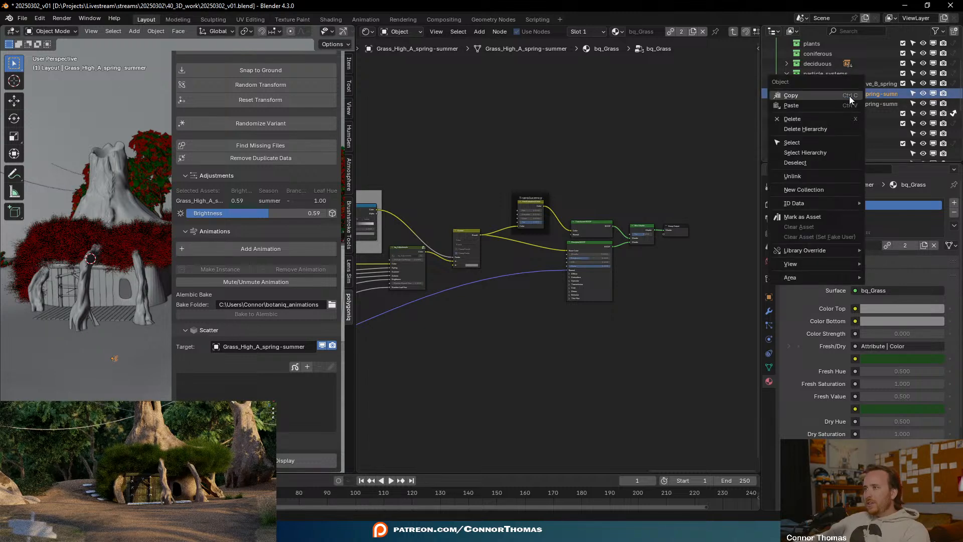
{"action": "key", "text": "Escape"}
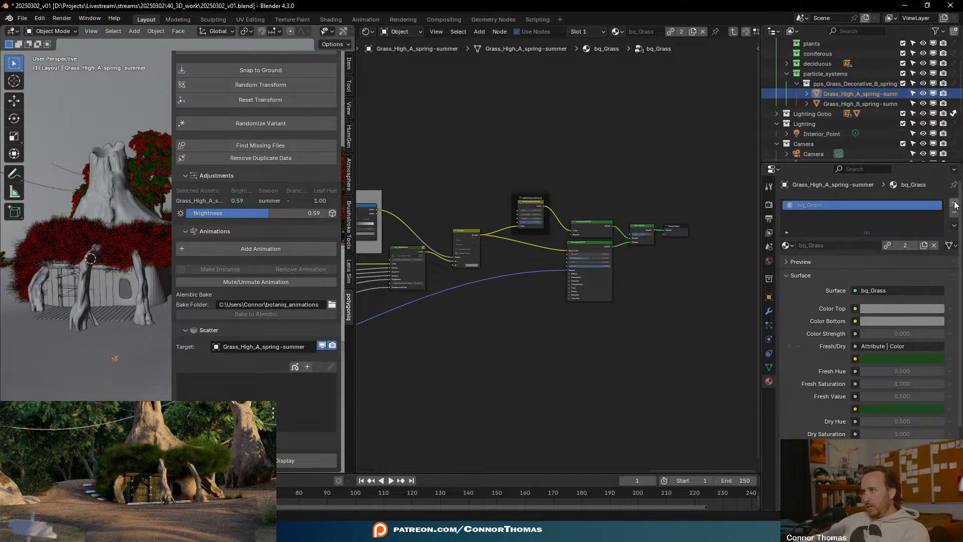
{"action": "left_click", "coordinate": [923, 245]}
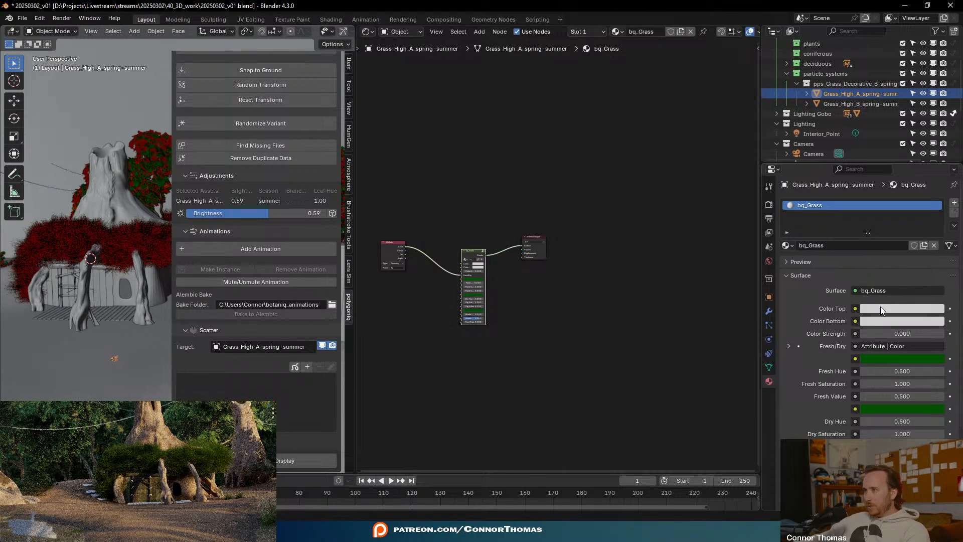
- Try a brown color in place of the first green grass color, and undo the change
{"action": "left_click", "coordinate": [877, 358]}
{"action": "left_click", "coordinate": [872, 262]}
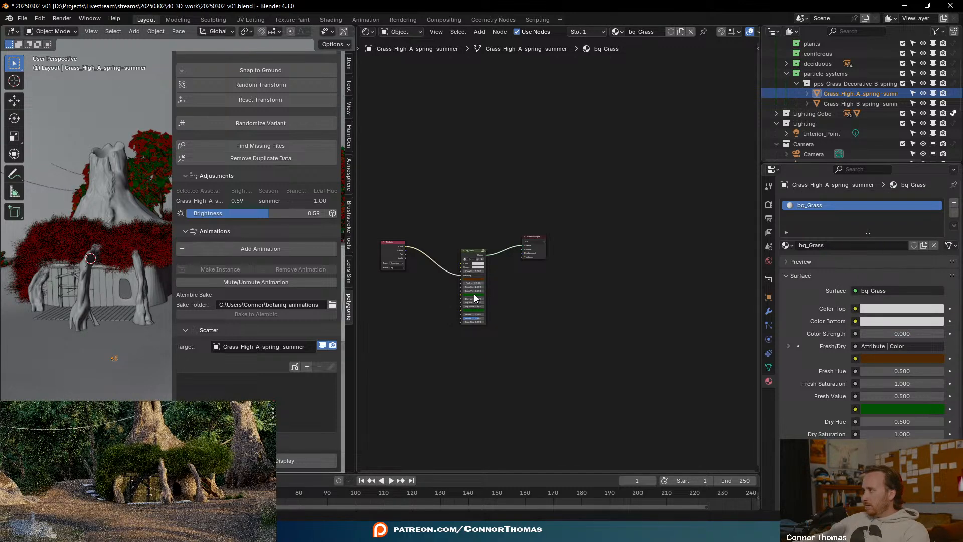
{"action": "key", "text": "ctrl+z"}
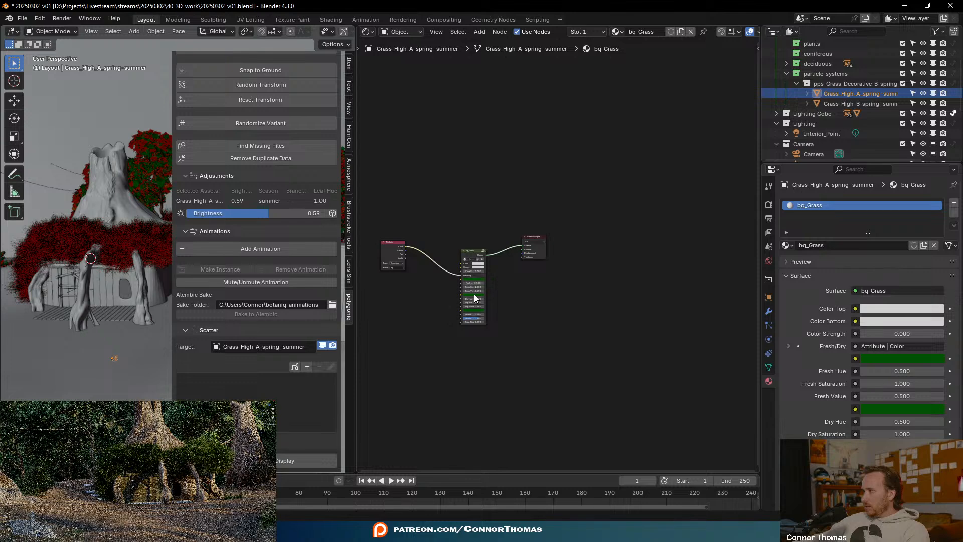
- Disconnect the bq_Grass shader from the Material Output's Surface input
{"action": "scroll", "coordinate": [465, 301], "scroll_direction": "up", "scroll_amount": 4}
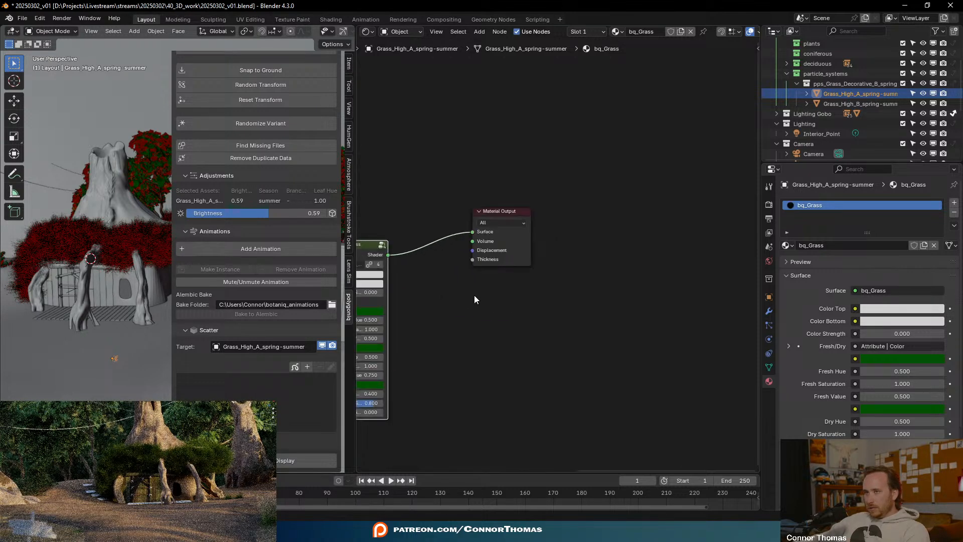
{"action": "middle_click_drag", "start_coordinate": [474, 295], "coordinate": [686, 270]}
{"action": "middle_click_drag", "start_coordinate": [634, 248], "coordinate": [537, 257]}
{"action": "left_click_drag", "start_coordinate": [625, 211], "coordinate": [595, 177]}
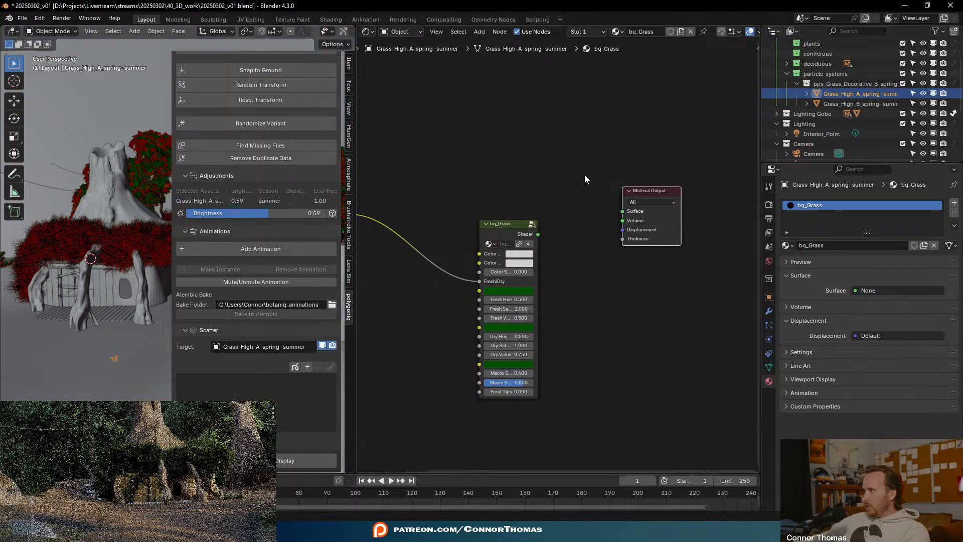
- Undo the shader disconnection and assign the editable bq_Grass material to Grass_High_B_spring-summer
{"action": "key", "text": "ctrl+z"}
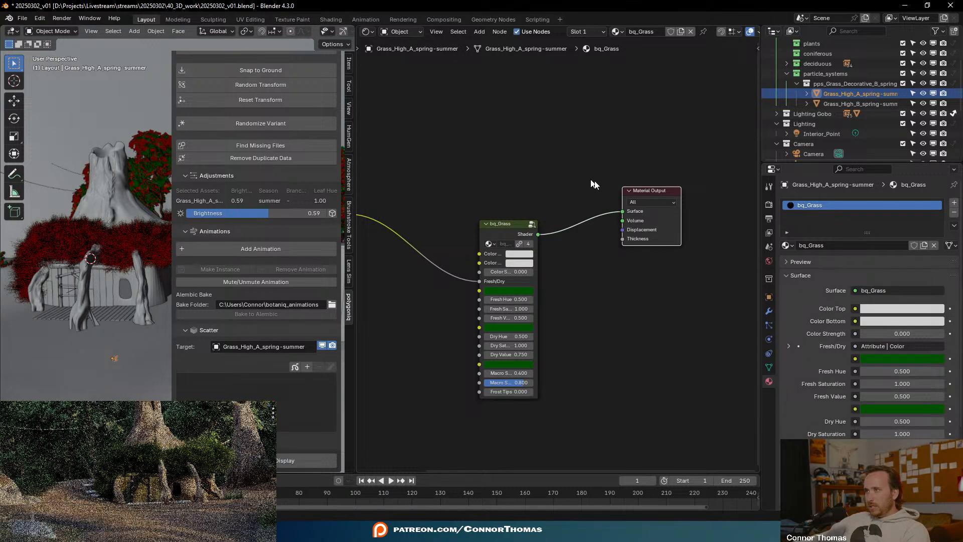
{"action": "left_click", "coordinate": [850, 102]}
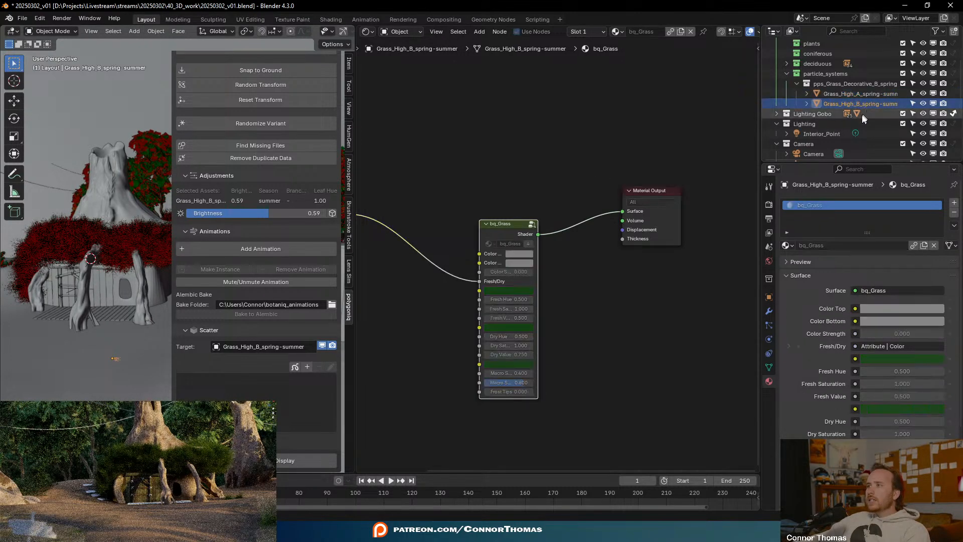
{"action": "left_click", "coordinate": [795, 245]}
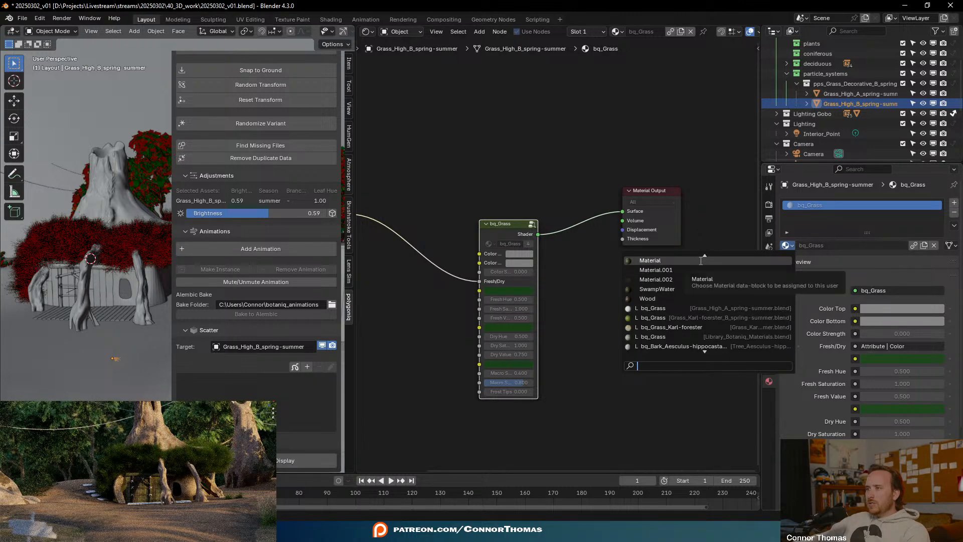
{"action": "type", "text": "b1"}
{"action": "left_click", "coordinate": [699, 260]}
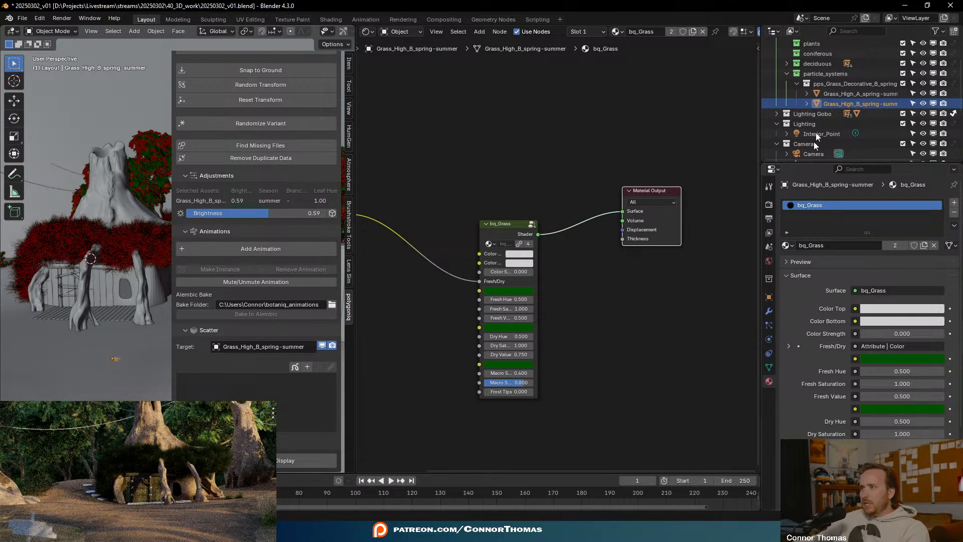
- On Grass_High_A_spring-summer, try detaching the shader link and a brown first grass color, undoing the color change
{"action": "left_click", "coordinate": [844, 95]}
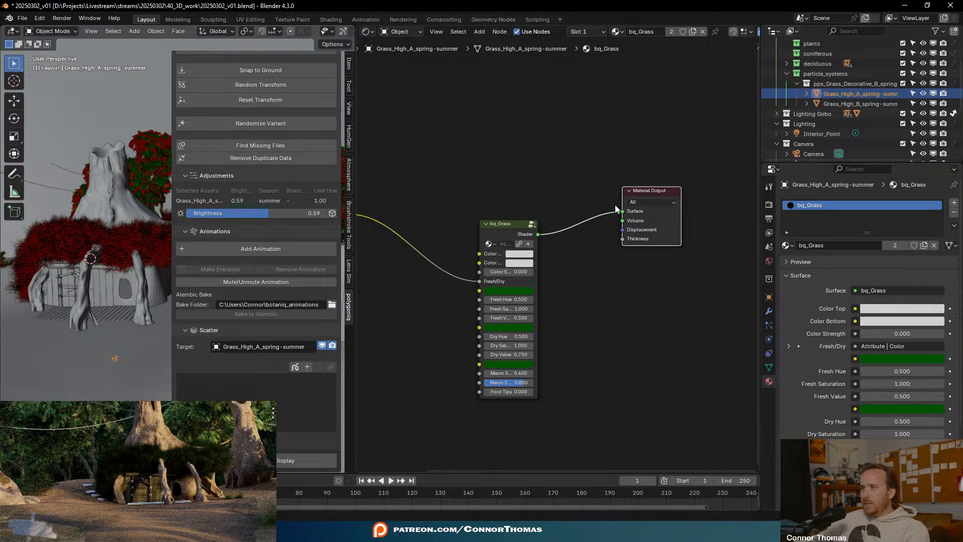
{"action": "left_click_drag", "start_coordinate": [622, 211], "coordinate": [570, 162]}
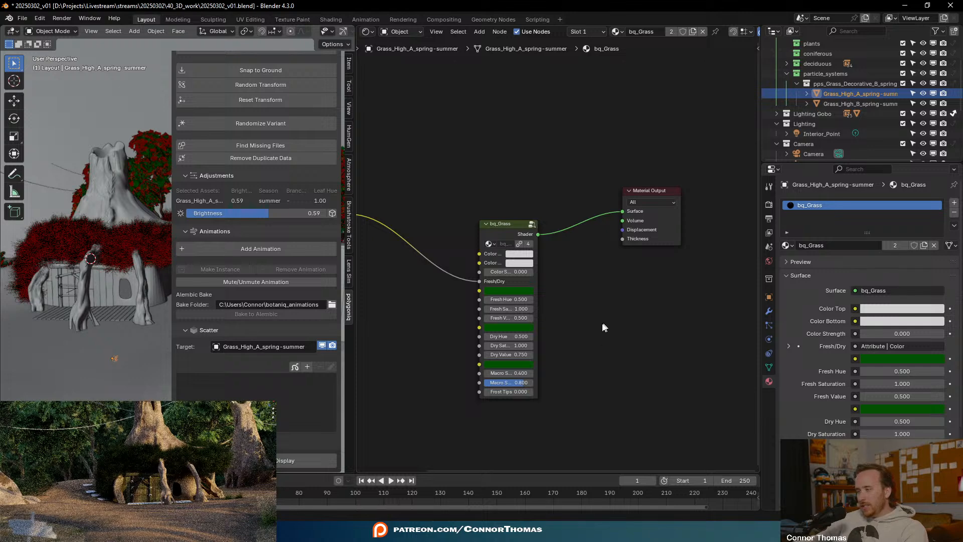
{"action": "key", "text": "ctrl+space"}
{"action": "scroll", "coordinate": [596, 331], "scroll_direction": "up", "scroll_amount": 2}
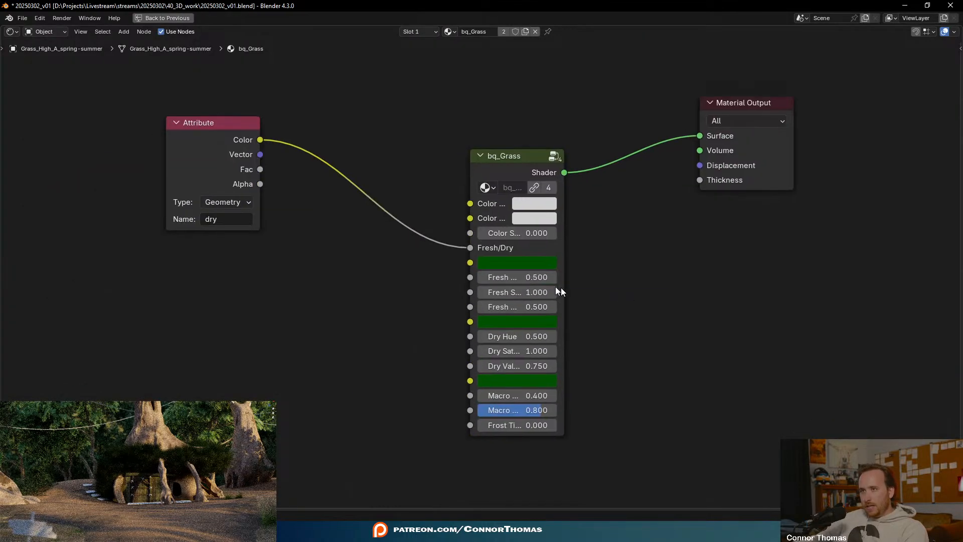
{"action": "left_click", "coordinate": [514, 264]}
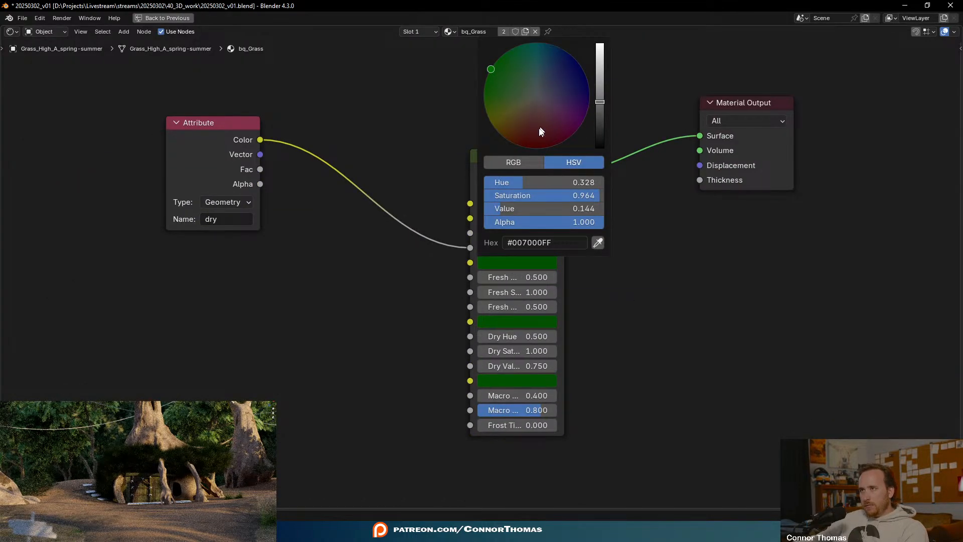
{"action": "left_click", "coordinate": [522, 129]}
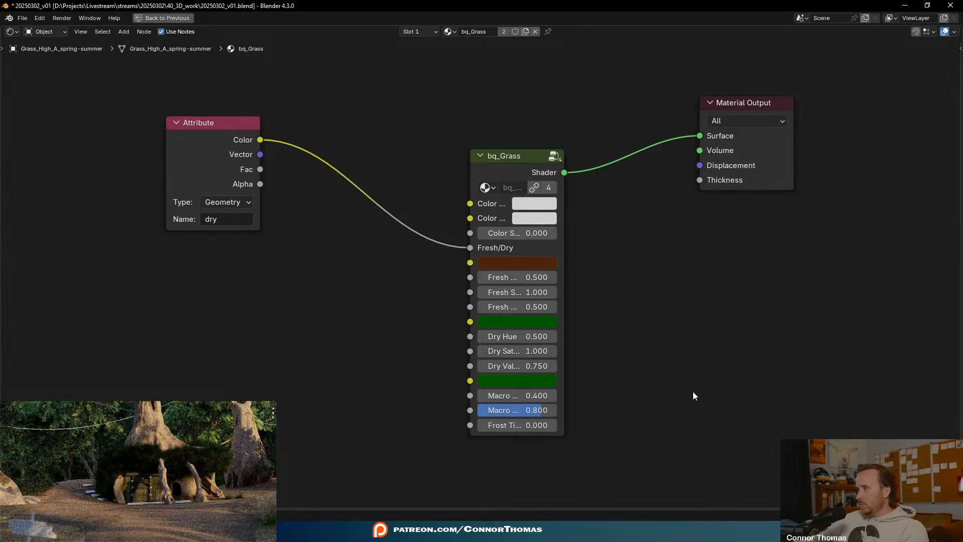
{"action": "key", "text": "ctrl+z"}
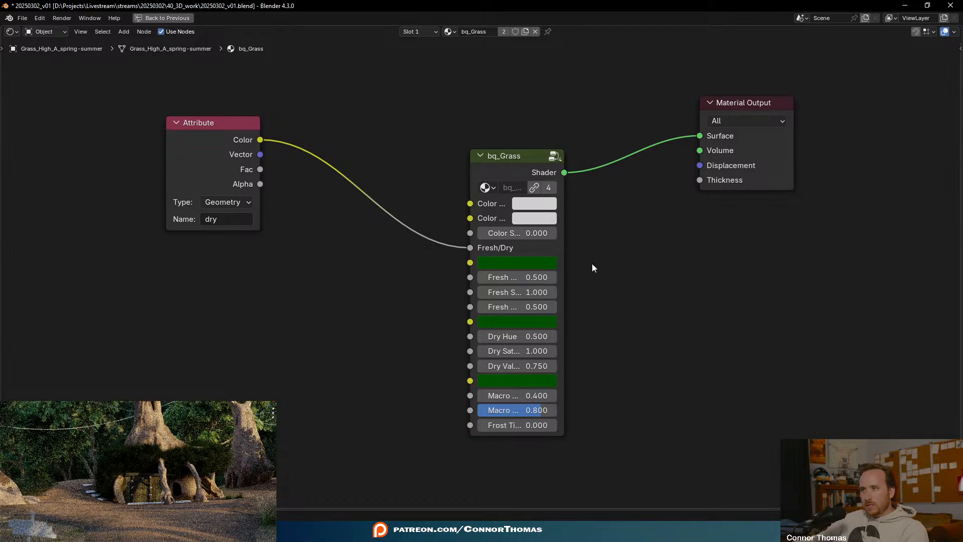
{"action": "key", "text": "ctrl+space"}
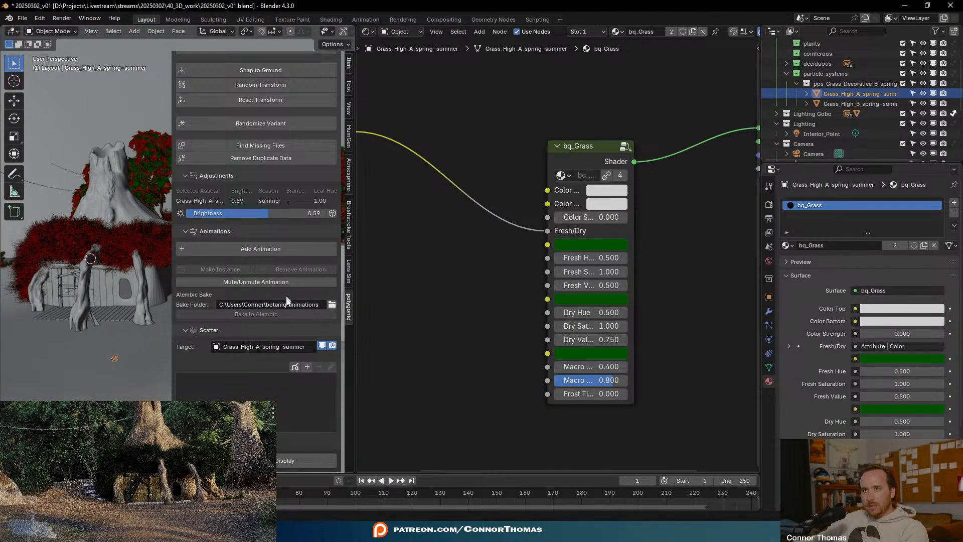
- Raise the Brightness of Grass_High_A_spring-summer to 0.78 and widen the bq_Grass node to show its full input labels
{"action": "left_click_drag", "start_coordinate": [282, 215], "coordinate": [296, 212]}
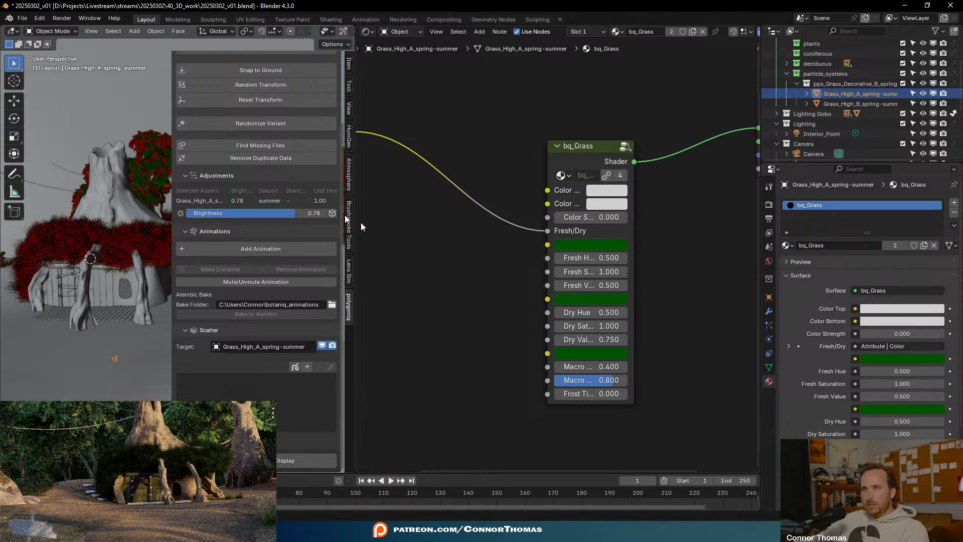
{"action": "key", "text": "ctrl+space"}
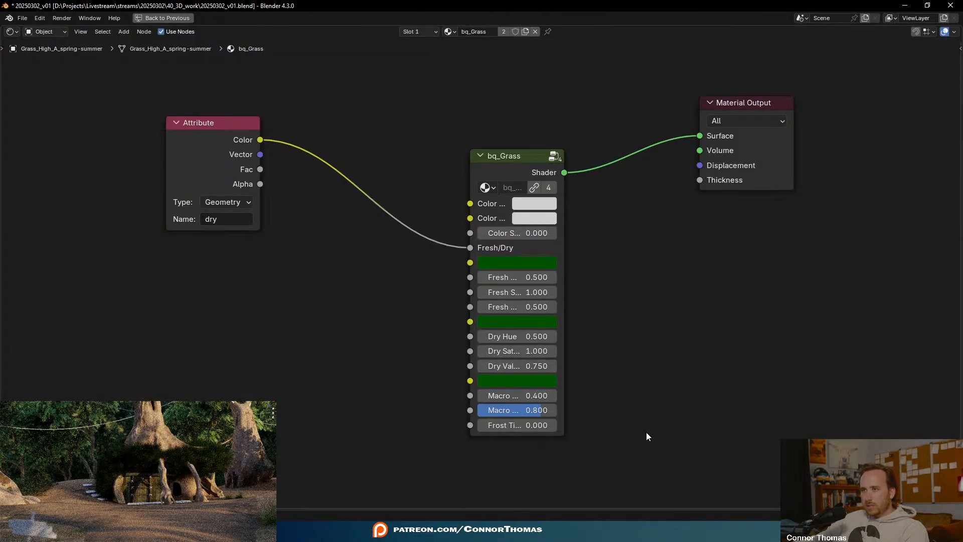
{"action": "scroll", "coordinate": [646, 432], "scroll_direction": "up", "scroll_amount": 1}
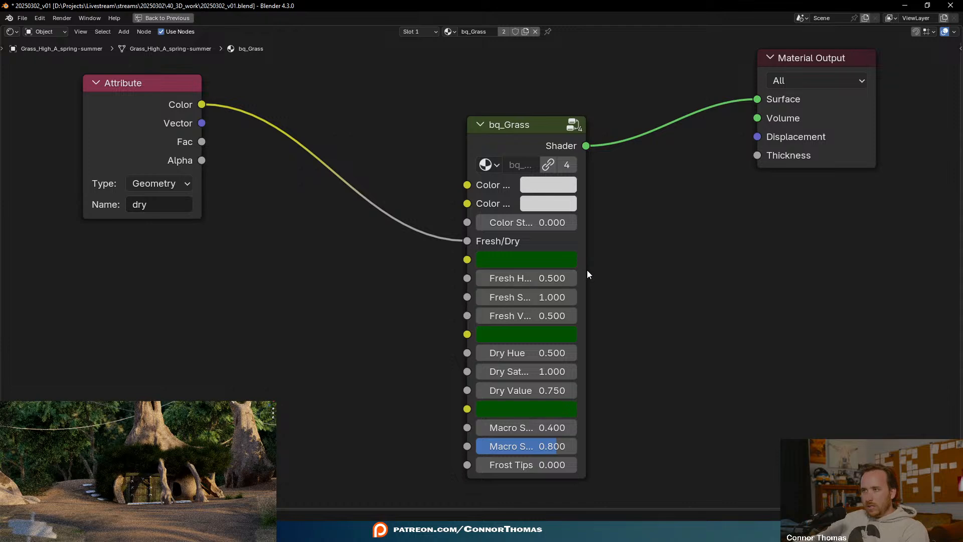
{"action": "left_click_drag", "start_coordinate": [584, 265], "coordinate": [758, 280]}
{"action": "left_click_drag", "start_coordinate": [617, 116], "coordinate": [515, 99]}
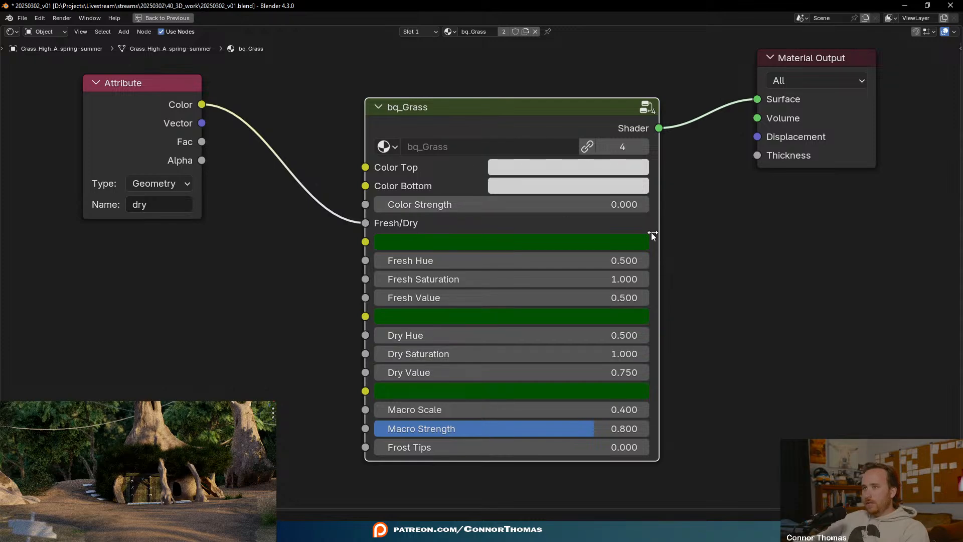
- Try a Color Strength of about 0.843 on the bq_Grass node, undo it, and check the Color Top and Color Bottom swatches
{"action": "left_click_drag", "start_coordinate": [612, 204], "coordinate": [845, 204]}
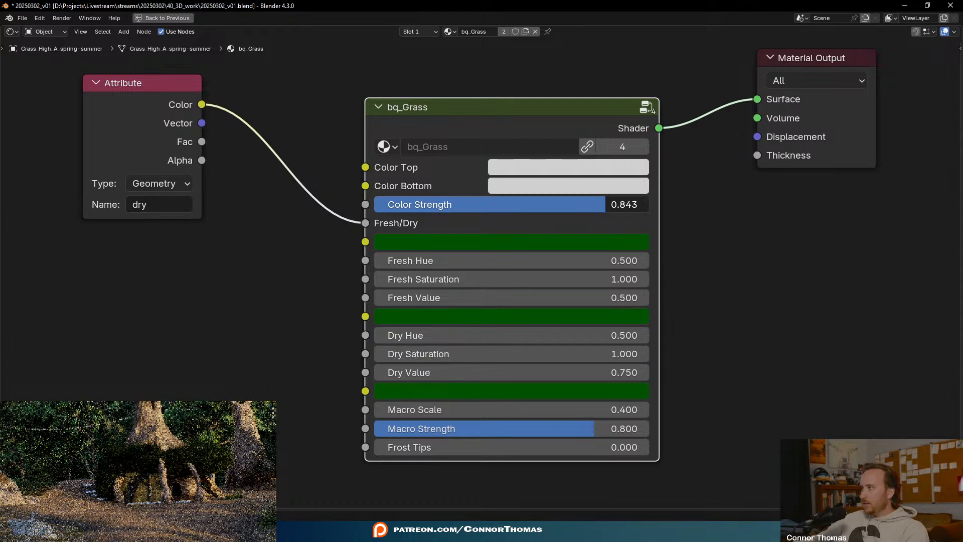
{"action": "key", "text": "ctrl+z"}
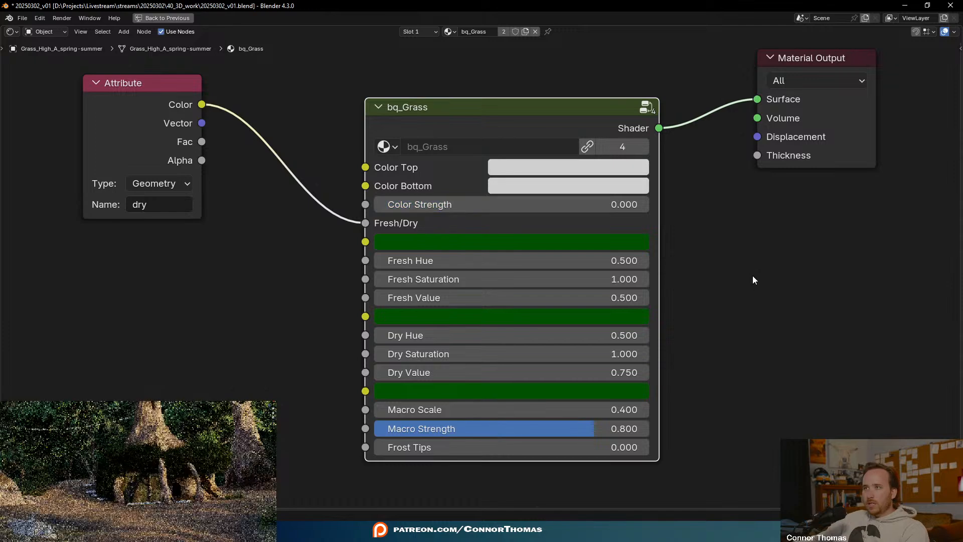
{"action": "left_click", "coordinate": [569, 174]}
{"action": "left_click", "coordinate": [558, 186]}
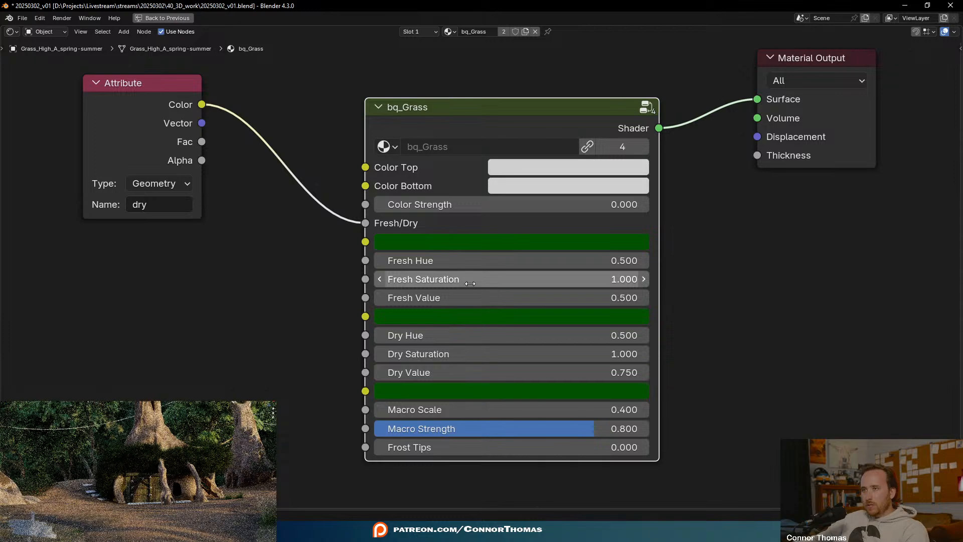
- Set Fresh Value to 2.000 and Fresh Saturation to 0.600 on the bq_Grass node, trying lower saturations of 0 and 0.3 first
{"action": "left_click_drag", "start_coordinate": [556, 301], "coordinate": [602, 301]}
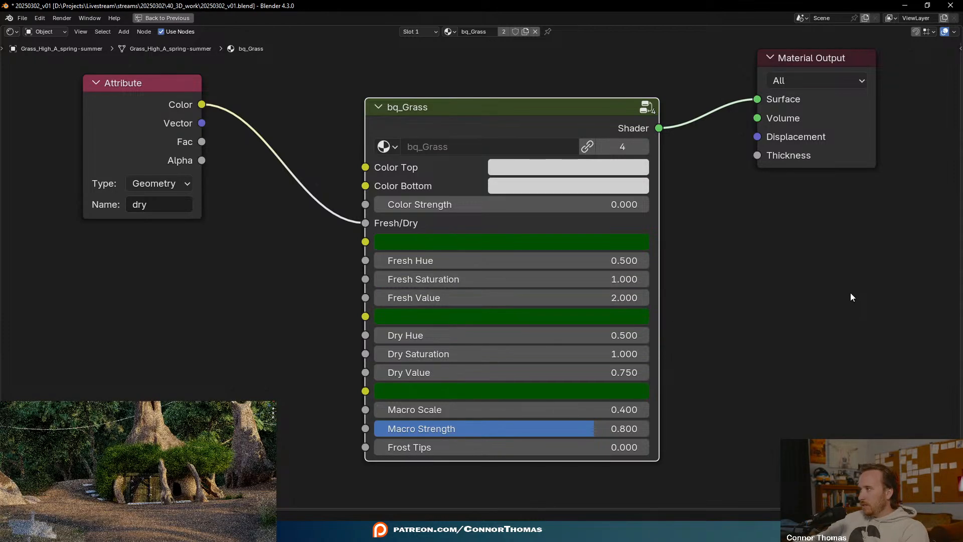
{"action": "left_click_drag", "start_coordinate": [567, 279], "coordinate": [506, 279]}
{"action": "left_click", "coordinate": [567, 279]}
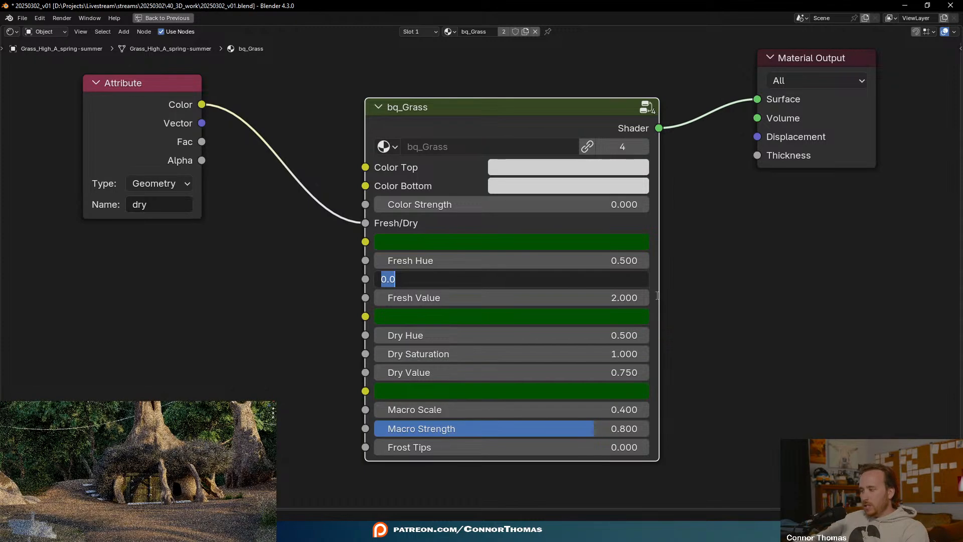
{"action": "type", "text": "0.3"}
{"action": "key", "text": "Return"}
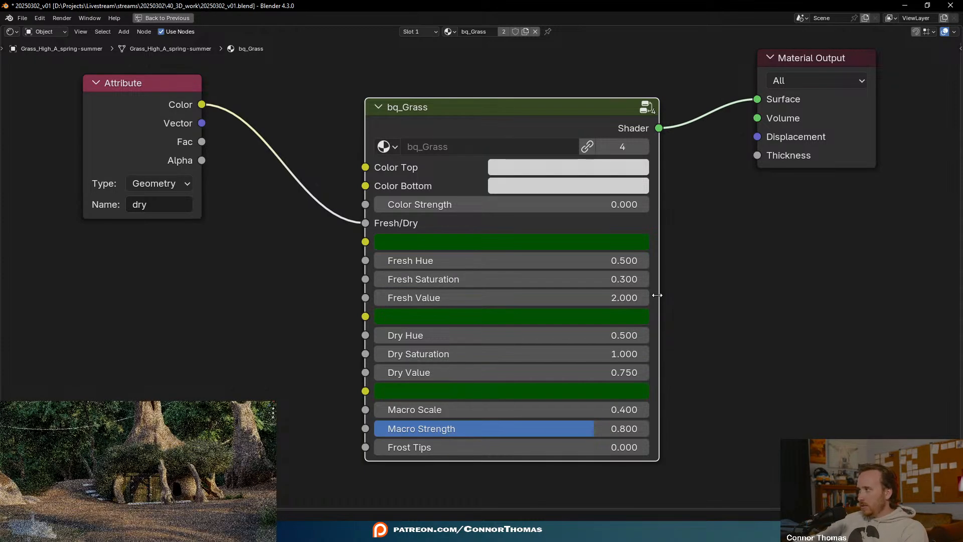
{"action": "left_click", "coordinate": [627, 280]}
{"action": "key", "text": "BackSpace"}
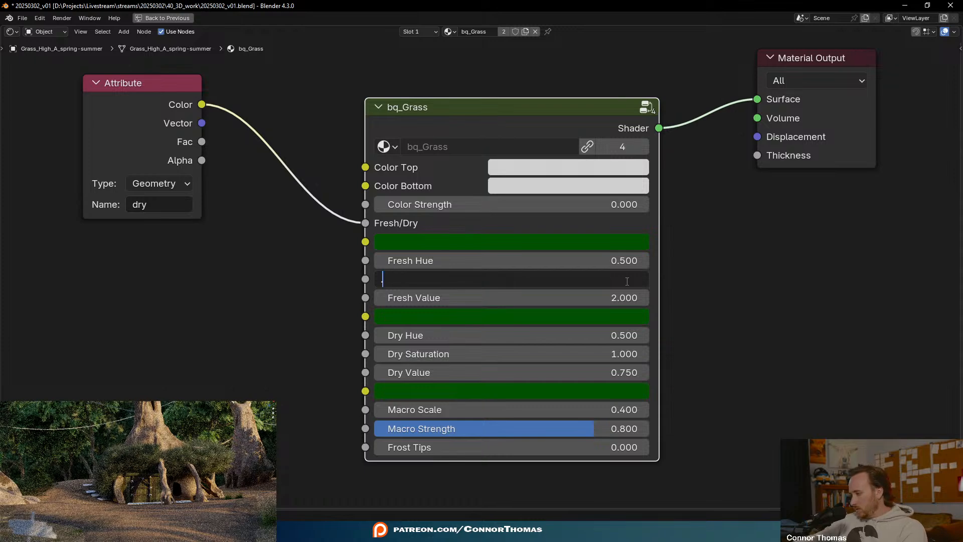
{"action": "type", "text": "0.4"}
{"action": "key", "text": "Return"}
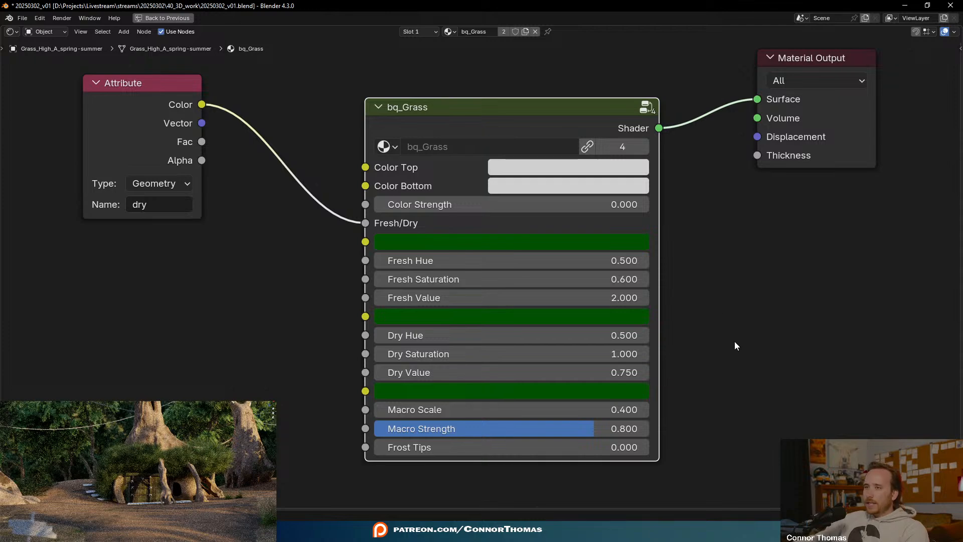
- Try brown for the green color above Dry Hue, then #702E11 for the one above Fresh Hue, undoing each change
{"action": "middle_click_drag", "start_coordinate": [707, 345], "coordinate": [746, 325]}
{"action": "left_click", "coordinate": [498, 304]}
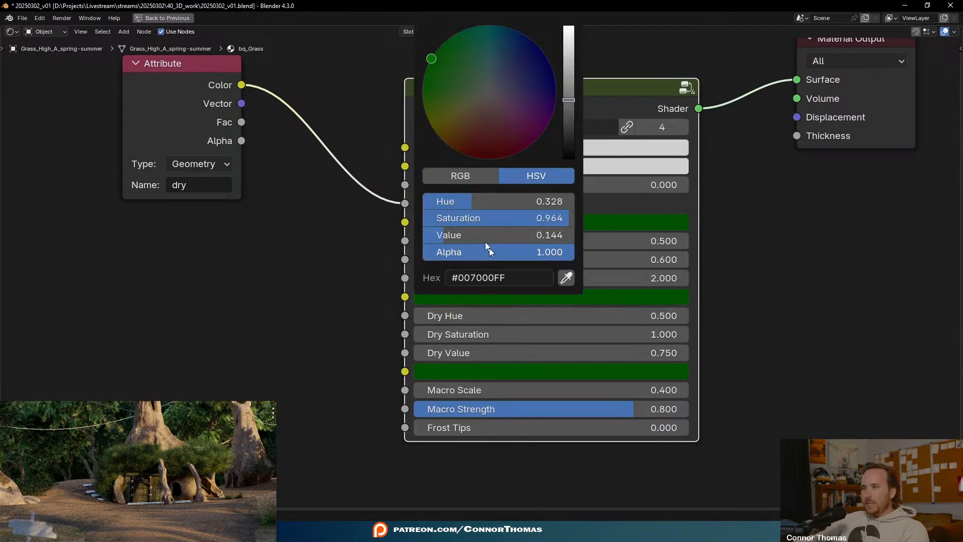
{"action": "left_click", "coordinate": [472, 134]}
{"action": "key", "text": "ctrl+z"}
{"action": "left_click", "coordinate": [463, 220]}
{"action": "left_click", "coordinate": [471, 359]}
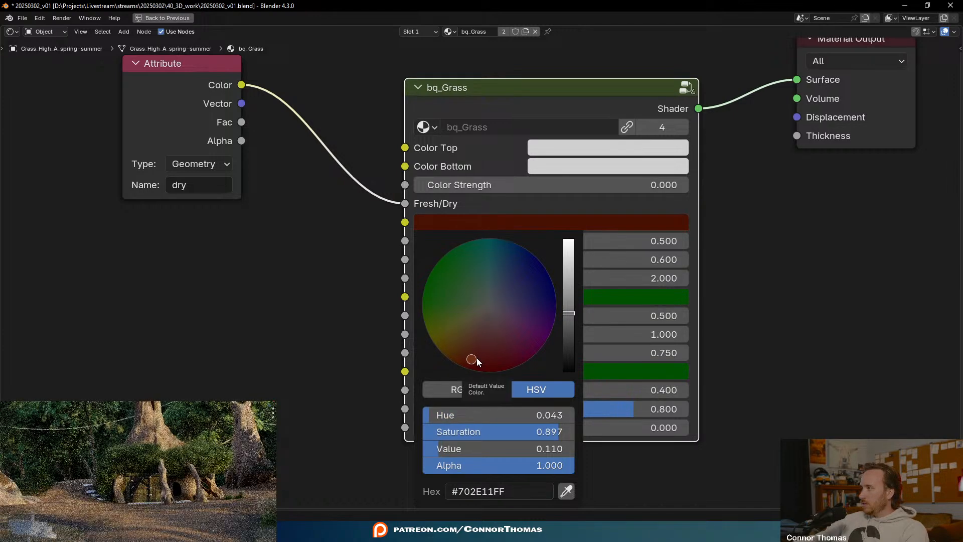
{"action": "key", "text": "ctrl+z"}
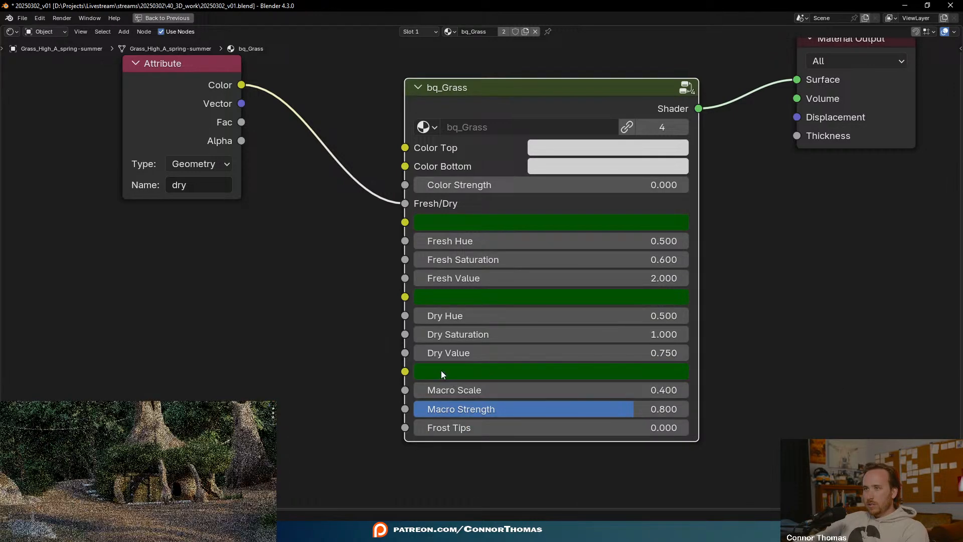
- Try a reddish brown for the green color above Macro Scale, and undo the change
{"action": "left_click", "coordinate": [442, 371]}
{"action": "left_click", "coordinate": [478, 205]}
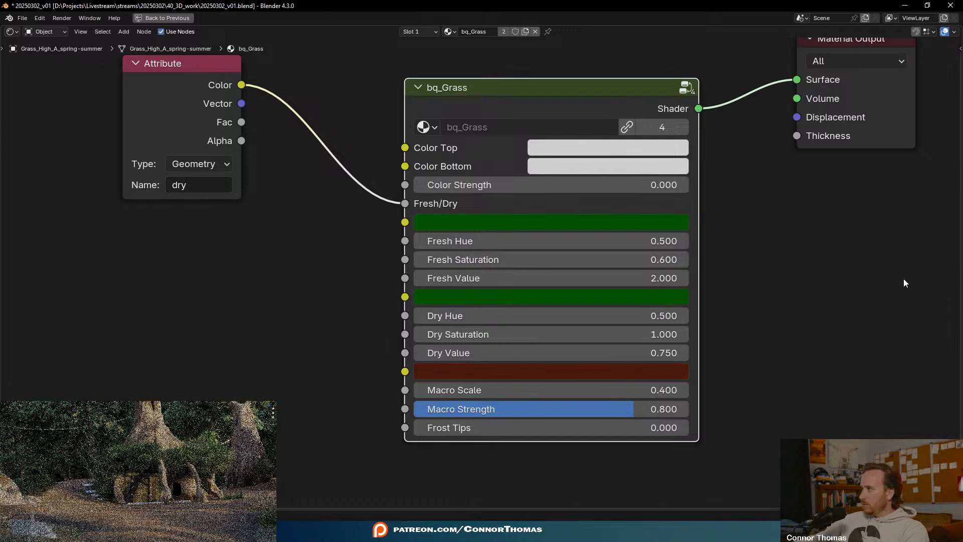
{"action": "key", "text": "ctrl+z"}
{"action": "key", "text": "ctrl+z"}
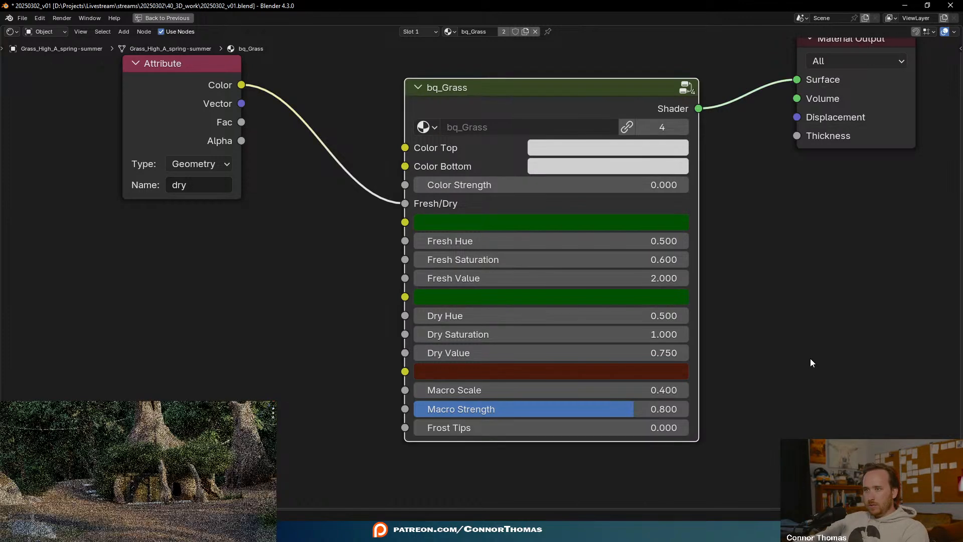
- Add an RGB node set to an orange-brown color and link it to the three unlabeled green color inputs of bq_Grass
{"action": "middle_click_drag", "start_coordinate": [288, 335], "coordinate": [398, 308]}
{"action": "key", "text": "shift+a"}
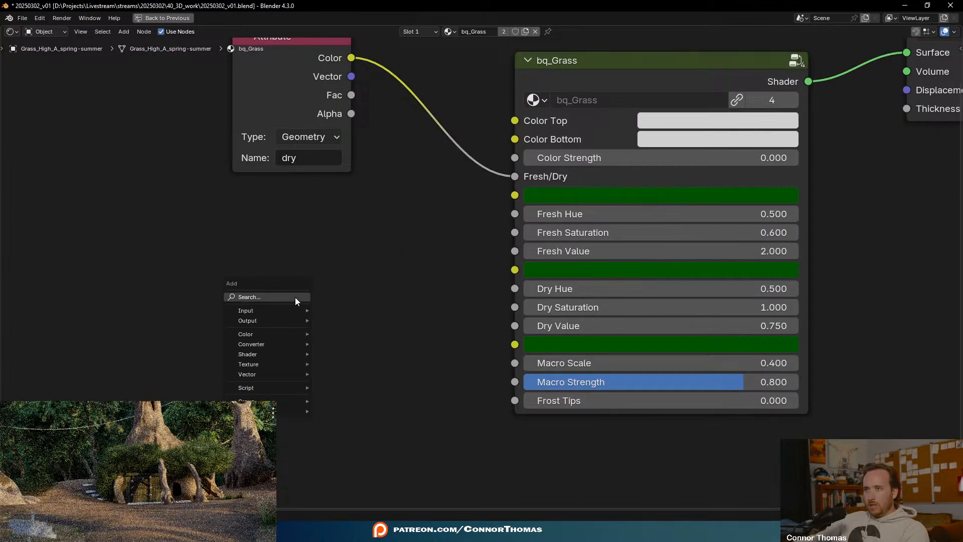
{"action": "type", "text": "rg"}
{"action": "key", "text": "Return"}
{"action": "left_click", "coordinate": [296, 299]}
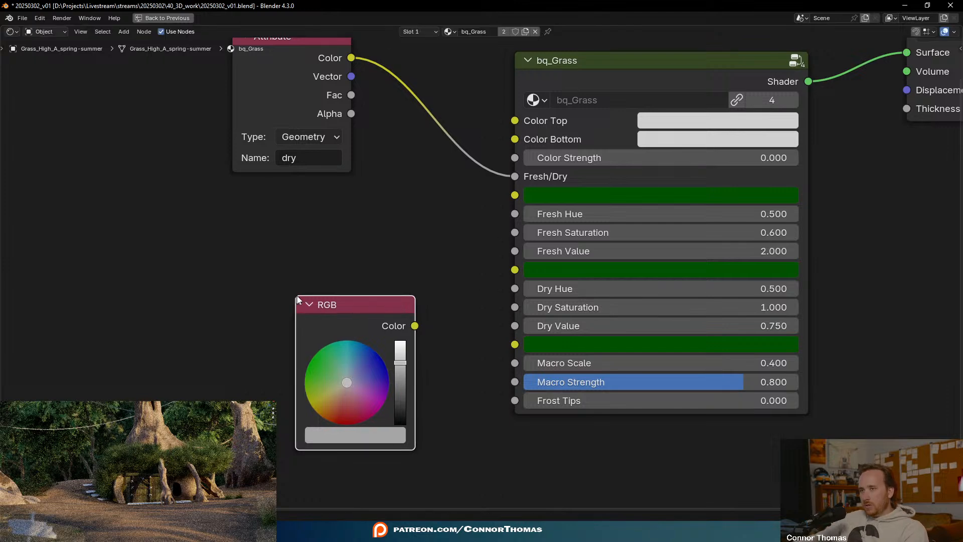
{"action": "left_click", "coordinate": [338, 415]}
{"action": "left_click_drag", "start_coordinate": [414, 326], "coordinate": [514, 194]}
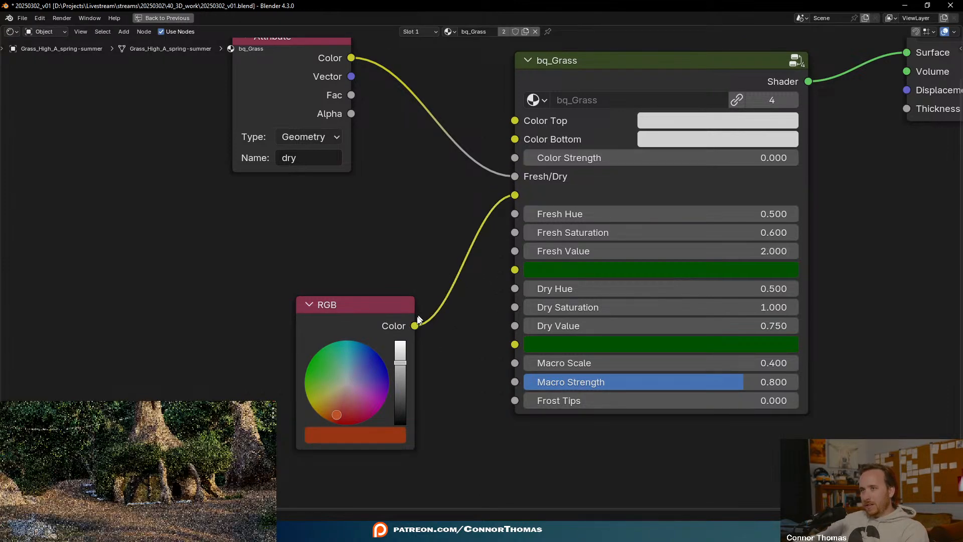
{"action": "left_click_drag", "start_coordinate": [415, 325], "coordinate": [515, 344]}
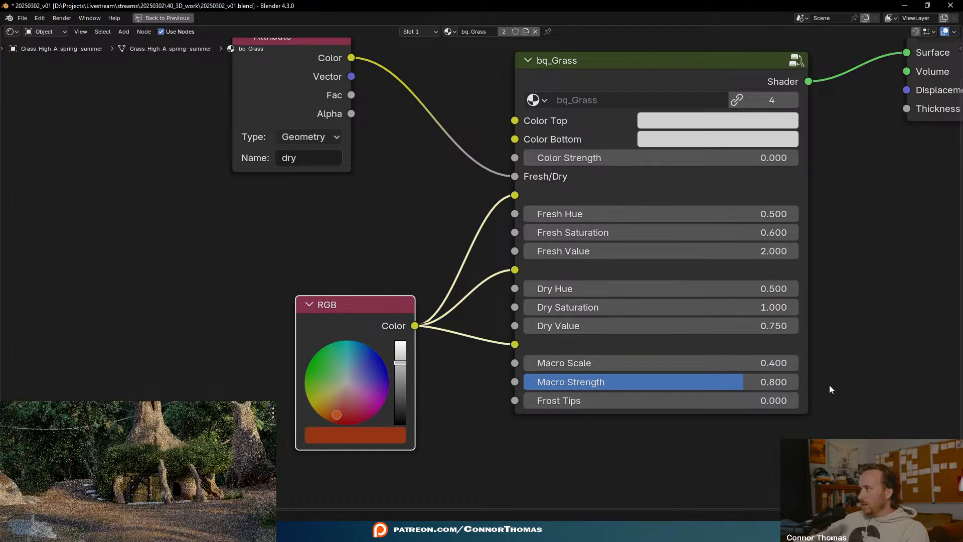
- Move the RGB node away from bq_Grass and relink it from the three green inputs to Color Bottom, trying Color Top first
{"action": "left_click_drag", "start_coordinate": [360, 322], "coordinate": [219, 284]}
{"action": "middle_click_drag", "start_coordinate": [878, 286], "coordinate": [769, 326]}
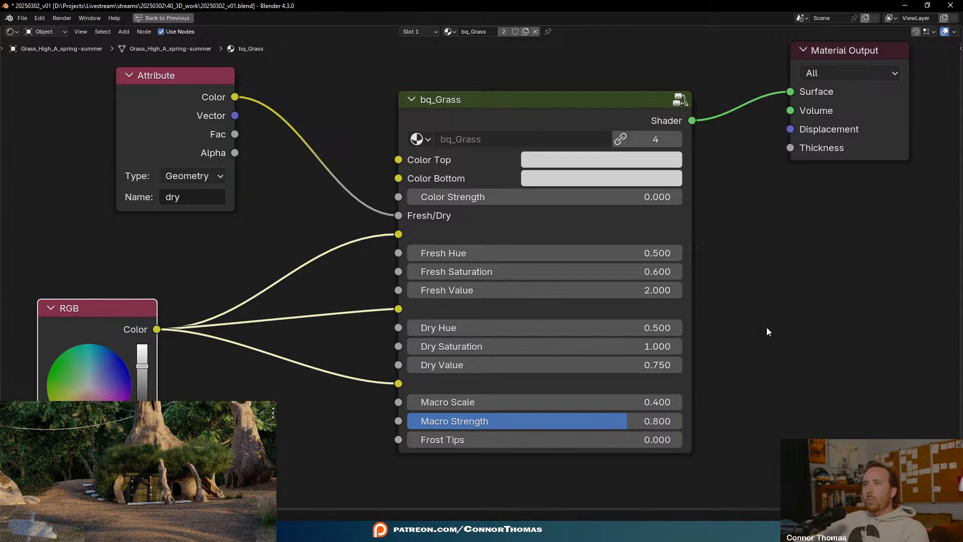
{"action": "left_click_drag", "start_coordinate": [399, 235], "coordinate": [409, 162]}
{"action": "left_click_drag", "start_coordinate": [398, 308], "coordinate": [341, 300]}
{"action": "left_click_drag", "start_coordinate": [398, 383], "coordinate": [325, 245]}
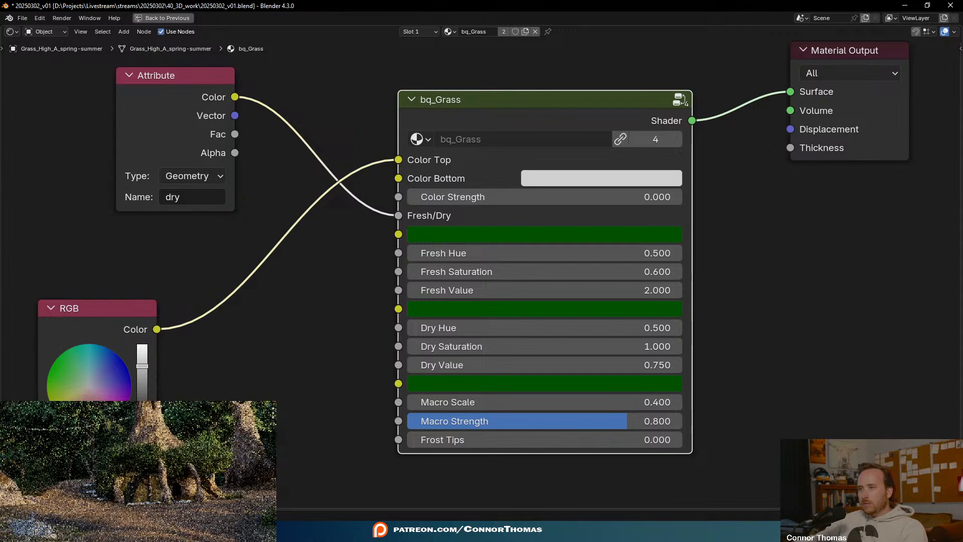
{"action": "left_click_drag", "start_coordinate": [399, 159], "coordinate": [399, 178]}
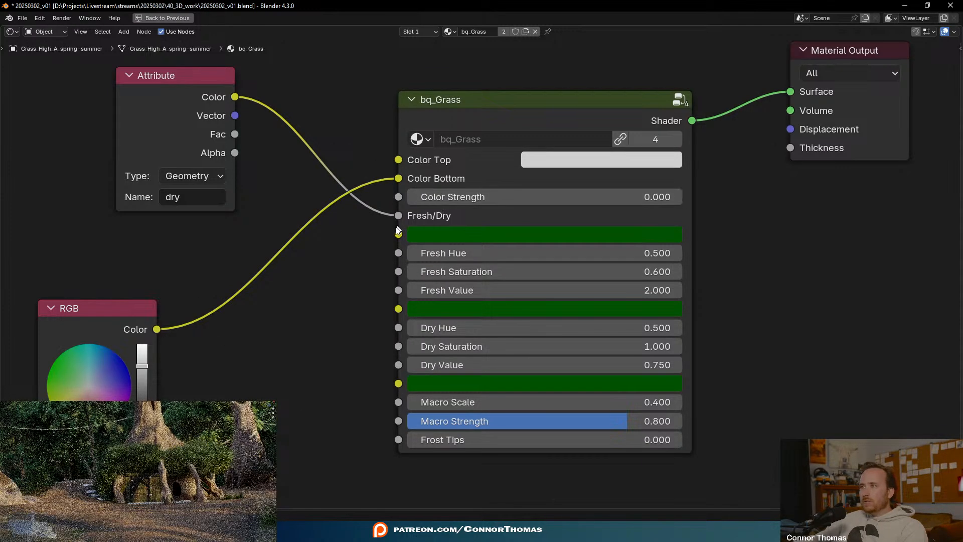
- Delete the RGB node and open the bq_Grass node group for editing
{"action": "left_click", "coordinate": [104, 321]}
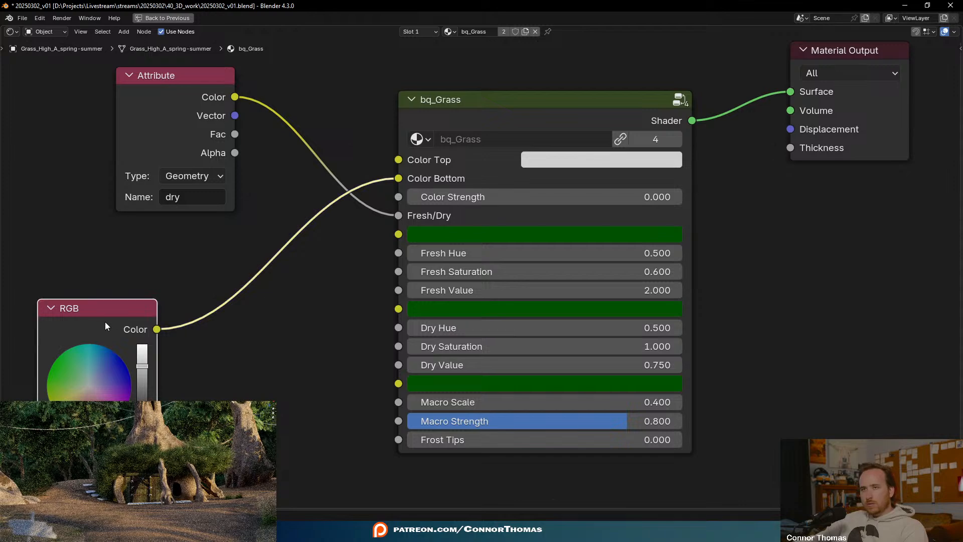
{"action": "key", "text": "x"}
{"action": "left_click", "coordinate": [543, 100]}
{"action": "right_click", "coordinate": [543, 99]}
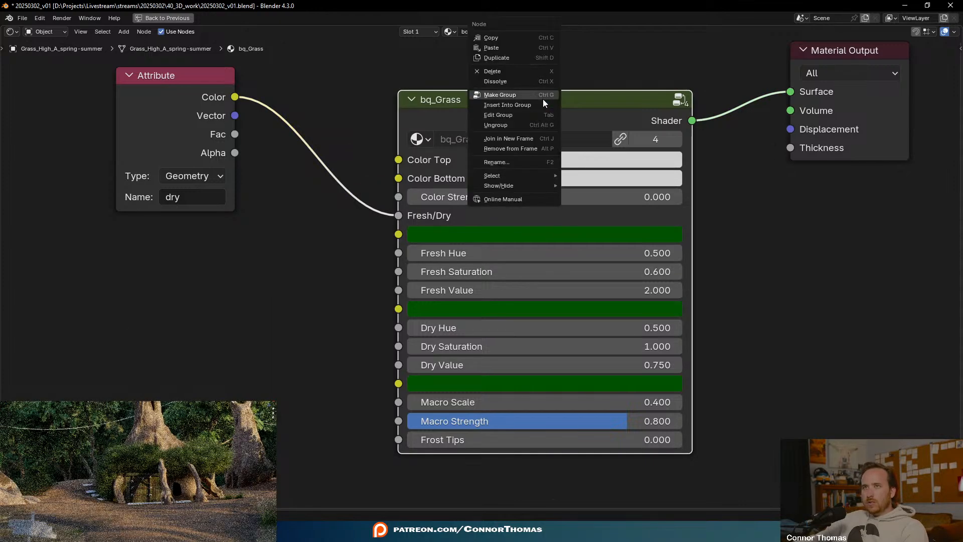
{"action": "left_click", "coordinate": [519, 115]}
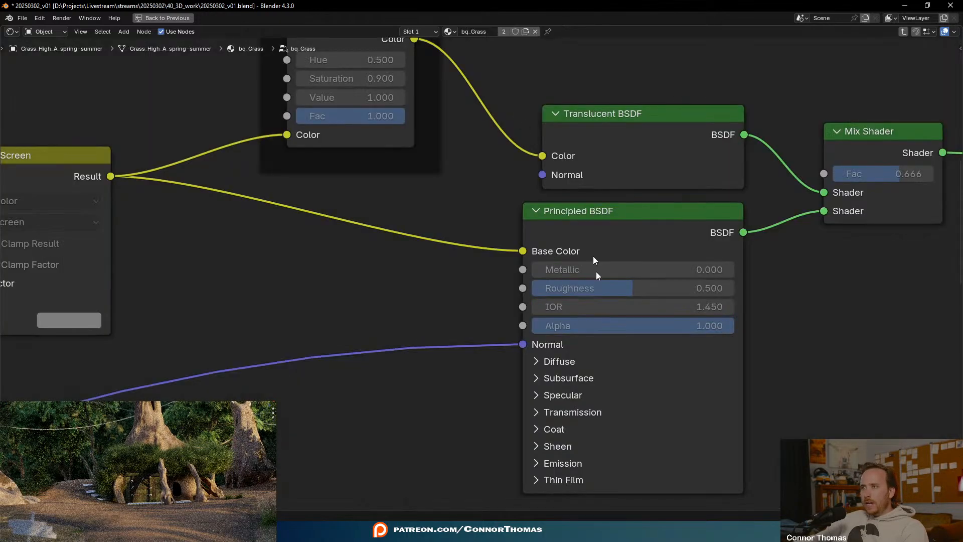
- Examine the node network inside the bq_Grass group, from the shaders back through the Frost Tips and adjustment nodes
{"action": "scroll", "coordinate": [627, 351], "scroll_direction": "down", "scroll_amount": 5}
{"action": "middle_click_drag", "start_coordinate": [396, 380], "coordinate": [811, 340]}
{"action": "middle_click_drag", "start_coordinate": [476, 347], "coordinate": [767, 304]}
{"action": "middle_click_drag", "start_coordinate": [485, 404], "coordinate": [770, 185]}
{"action": "scroll", "coordinate": [373, 252], "scroll_direction": "down", "scroll_amount": 4}
{"action": "middle_click_drag", "start_coordinate": [407, 279], "coordinate": [728, 338]}
{"action": "middle_click_drag", "start_coordinate": [344, 370], "coordinate": [211, 442]}
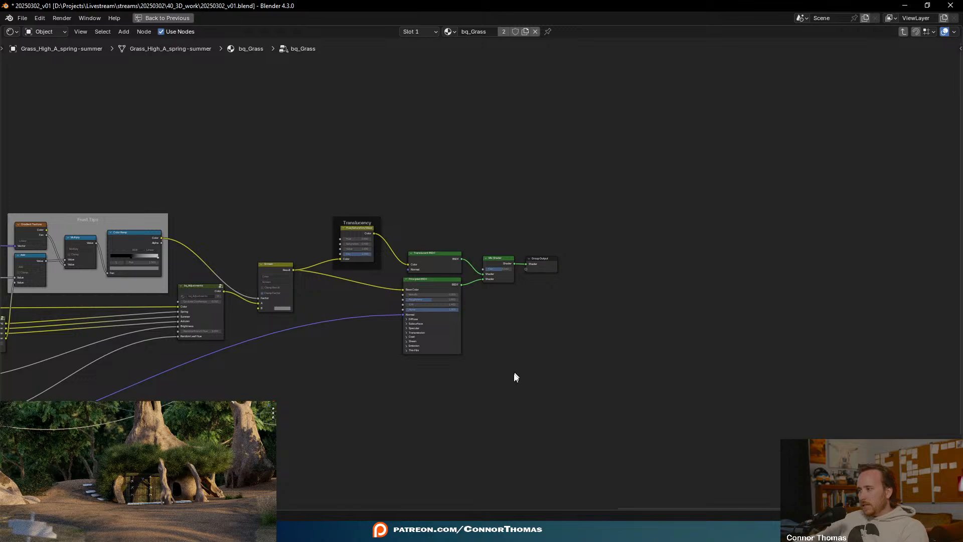
{"action": "key", "text": "ctrl+space"}
{"action": "key", "text": "ctrl+space"}
{"action": "middle_click_drag", "start_coordinate": [372, 297], "coordinate": [431, 273]}
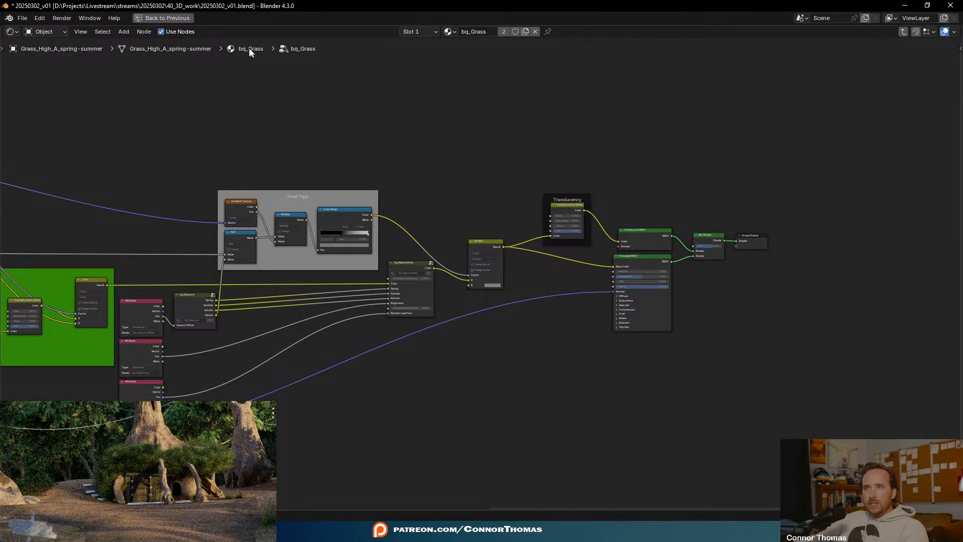
{"action": "left_click", "coordinate": [155, 20]}
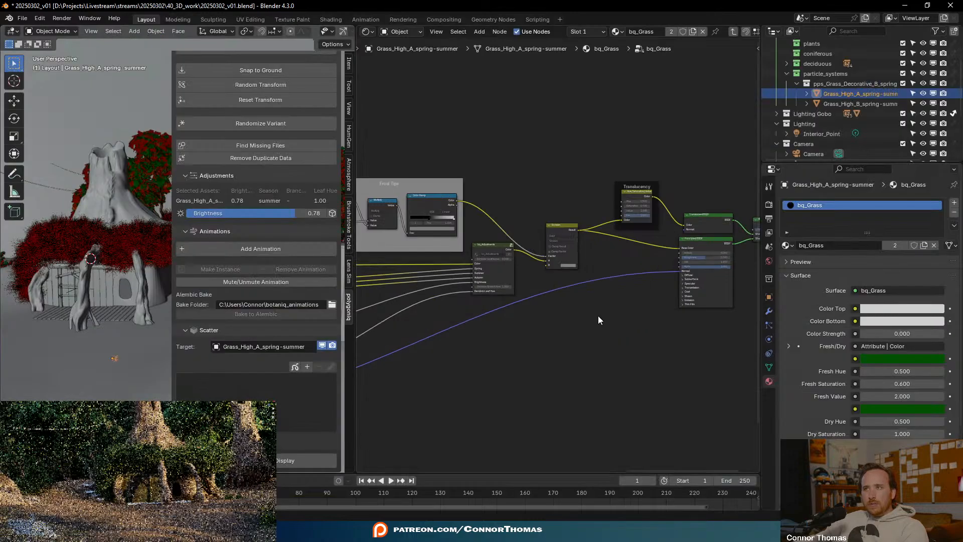
{"action": "middle_click_drag", "start_coordinate": [461, 395], "coordinate": [708, 368]}
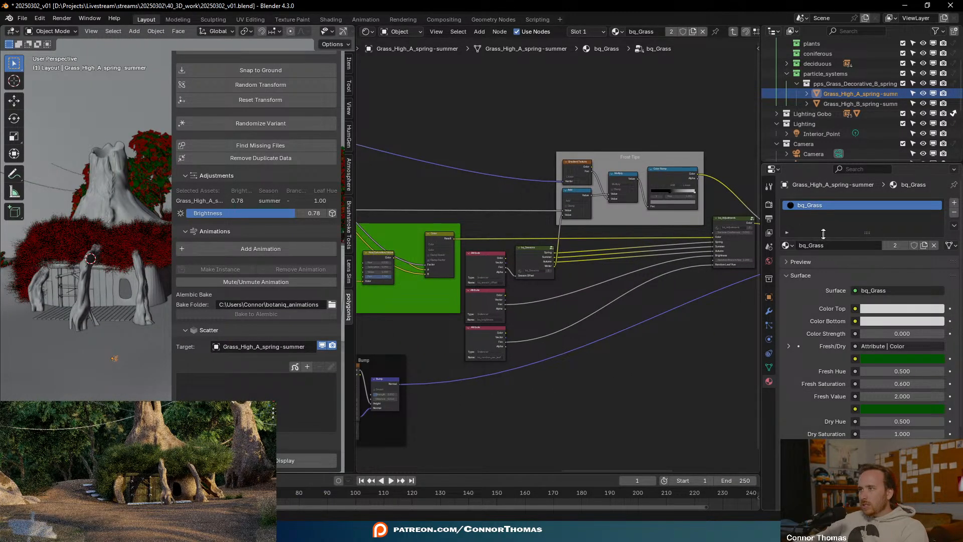
- Check the hut roof object's Base_Soil-dry material nodes, and return to the bq_Grass material of Grass_High_A_spring-summer
{"action": "left_click", "coordinate": [64, 276]}
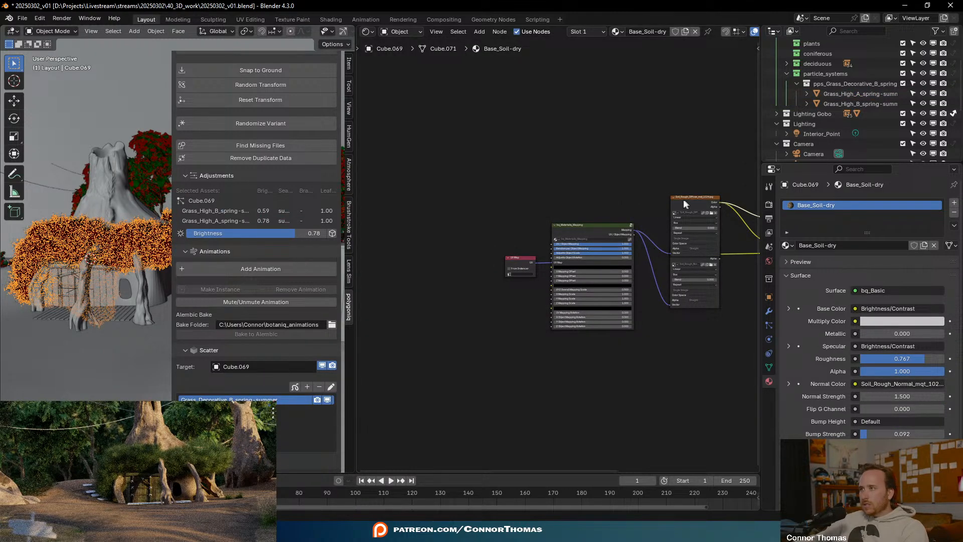
{"action": "middle_click_drag", "start_coordinate": [652, 194], "coordinate": [536, 197]}
{"action": "scroll", "coordinate": [634, 265], "scroll_direction": "up", "scroll_amount": 2}
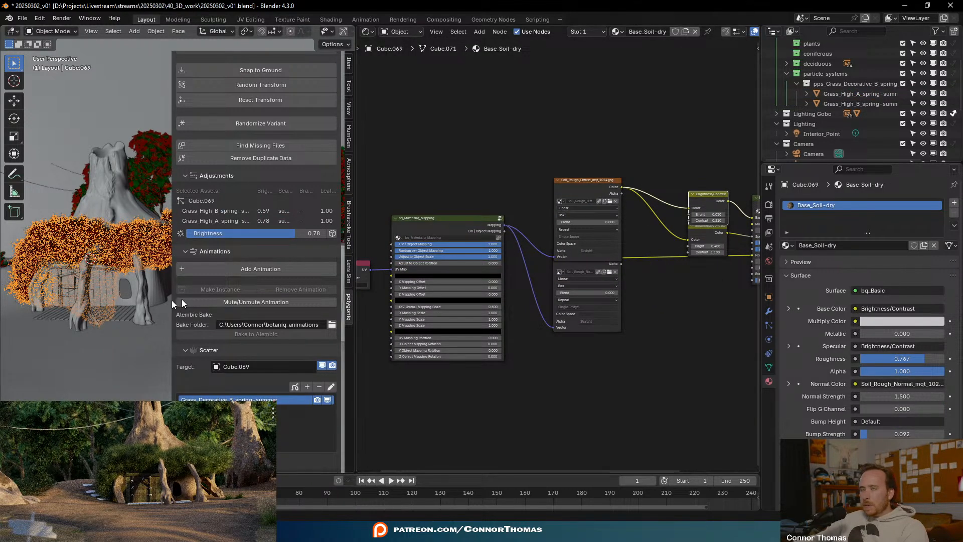
{"action": "left_click", "coordinate": [844, 94]}
{"action": "middle_click_drag", "start_coordinate": [624, 219], "coordinate": [508, 223]}
{"action": "middle_click_drag", "start_coordinate": [646, 268], "coordinate": [551, 243]}
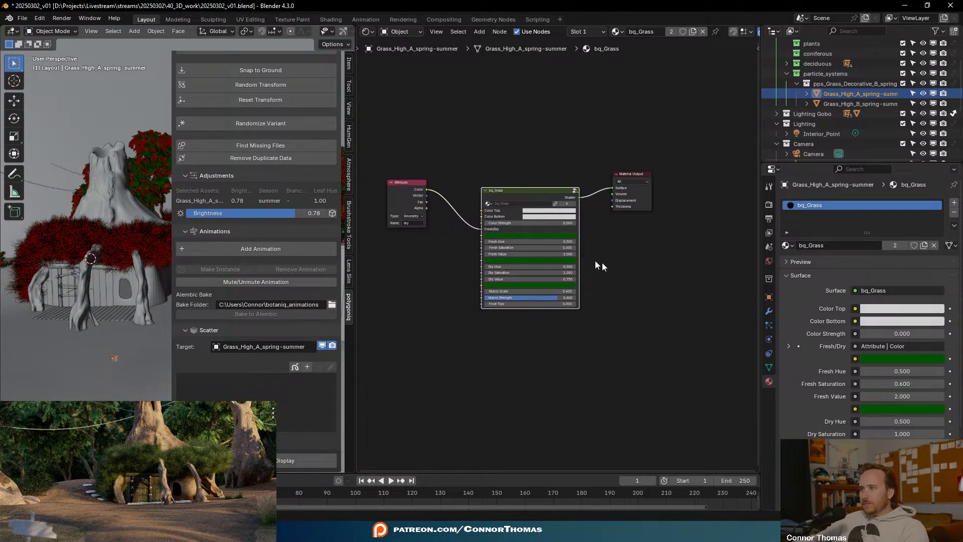
- Try disconnecting bq_Grass from the Surface input of the Material Output, and undo the change
{"action": "scroll", "coordinate": [666, 271], "scroll_direction": "up", "scroll_amount": 8}
{"action": "left_click", "coordinate": [672, 267]}
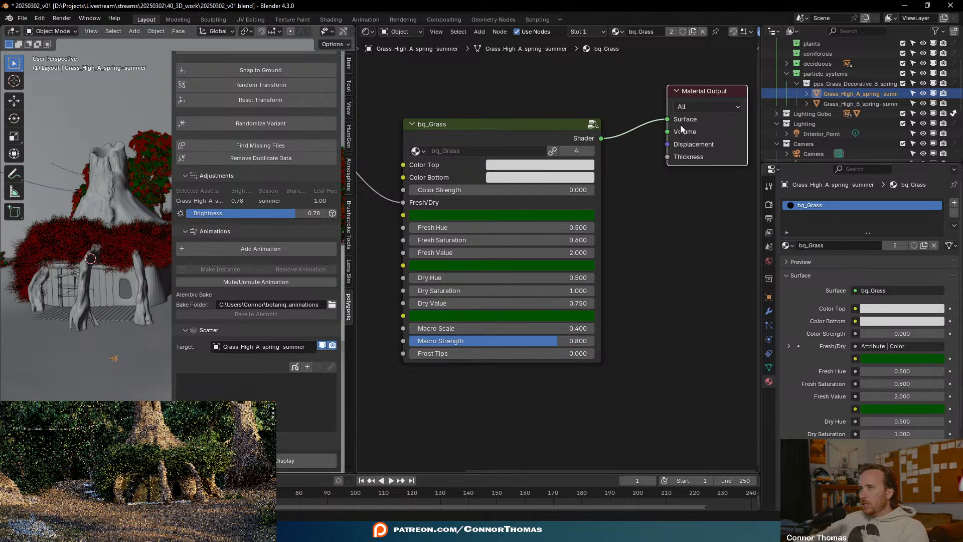
{"action": "left_click_drag", "start_coordinate": [667, 119], "coordinate": [617, 94]}
{"action": "key", "text": "ctrl+z"}
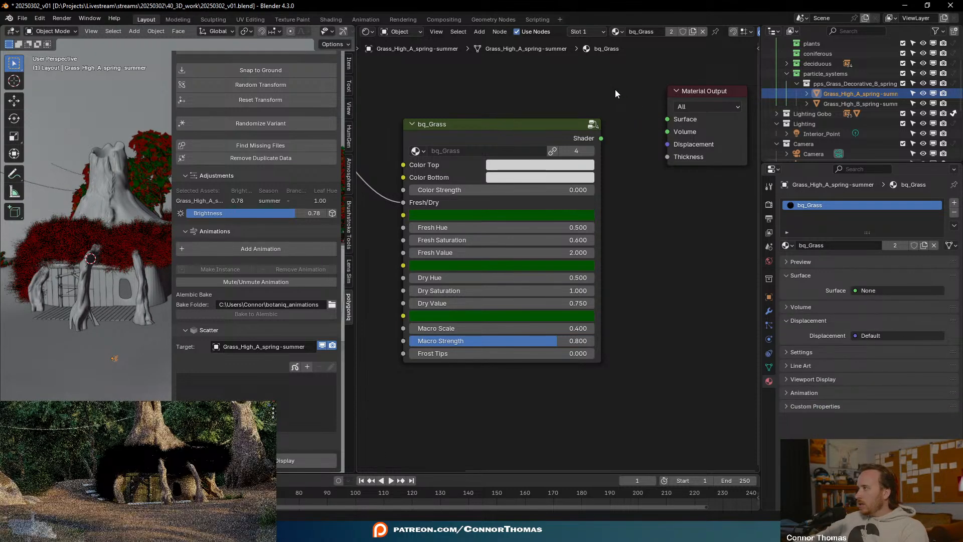
- Maximize the node editor and move the Attribute and bq_Grass nodes together away from the Material Output
{"action": "key", "text": "ctrl+space"}
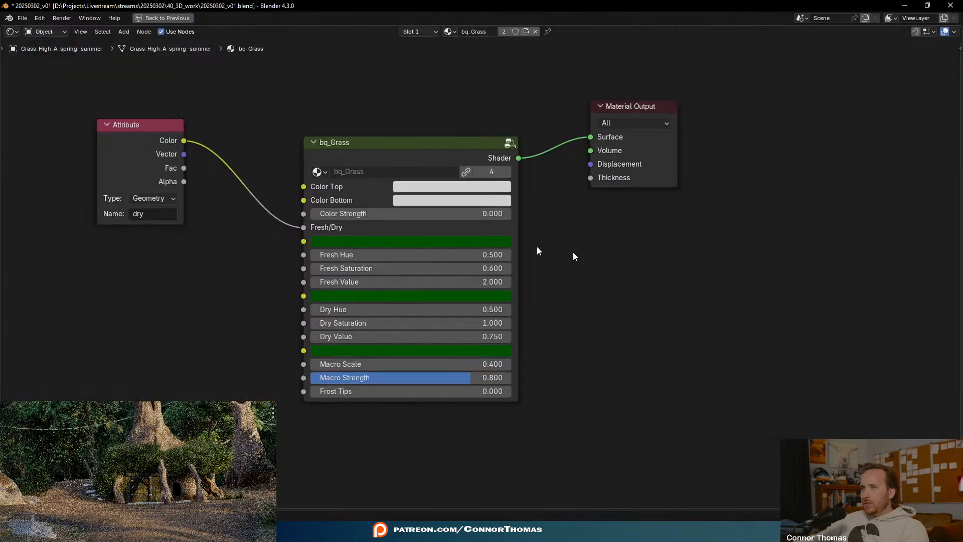
{"action": "left_click_drag", "start_coordinate": [104, 100], "coordinate": [364, 308]}
{"action": "key", "text": "g"}
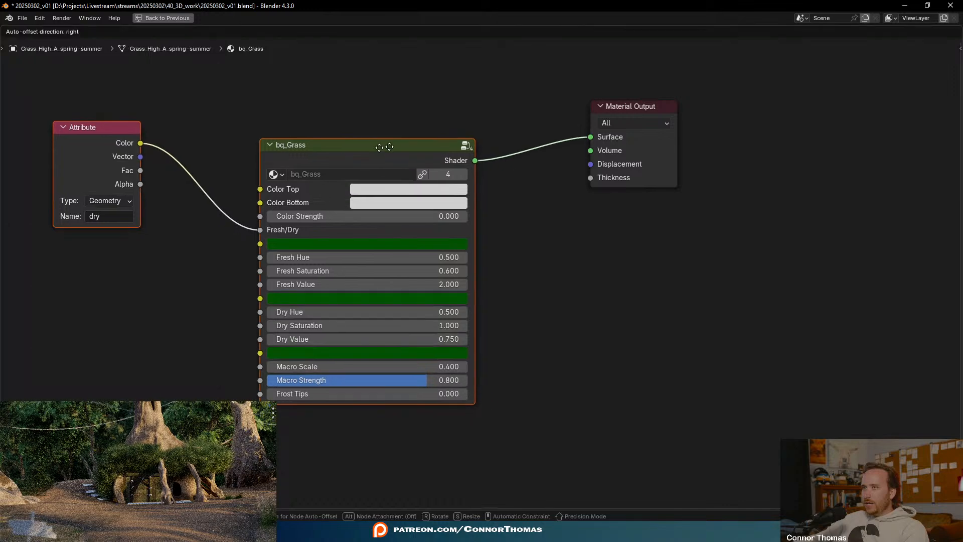
{"action": "left_click", "coordinate": [588, 294]}
- Add a Mix Shader node and place it just below the Material Output
{"action": "key", "text": "shift+a"}
{"action": "type", "text": "mix"}
{"action": "key", "text": "Down"}
{"action": "key", "text": "Down"}
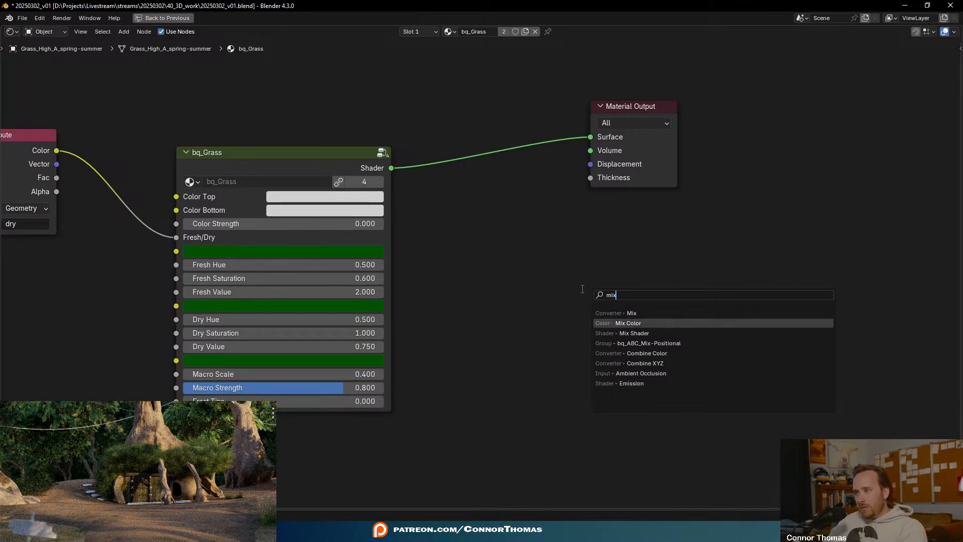
{"action": "key", "text": "Return"}
{"action": "left_click", "coordinate": [582, 289]}
{"action": "left_click_drag", "start_coordinate": [595, 290], "coordinate": [582, 213]}
{"action": "middle_click_drag", "start_coordinate": [486, 318], "coordinate": [529, 255]}
- Add a Principled BSDF node below the Mix Shader
{"action": "key", "text": "shift+a"}
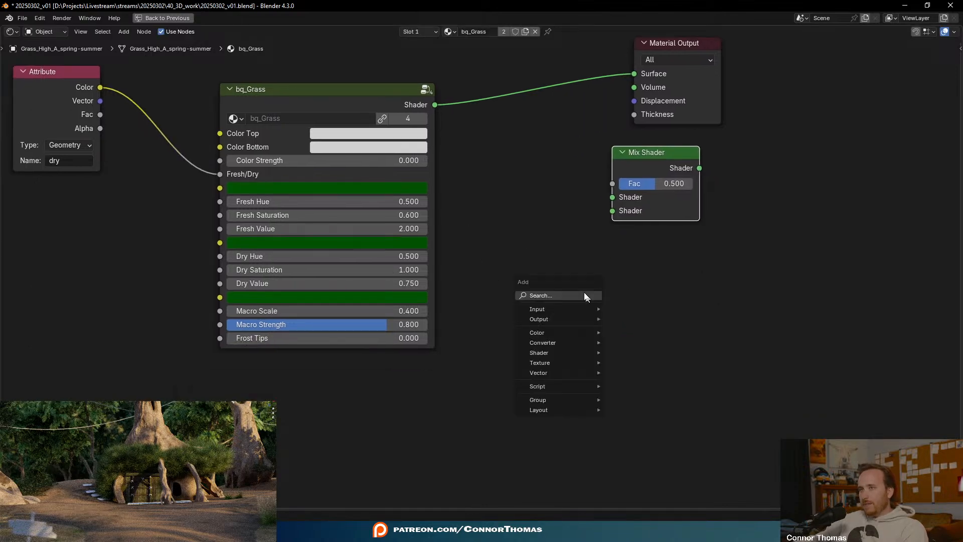
{"action": "left_click", "coordinate": [586, 295]}
{"action": "type", "text": "prin"}
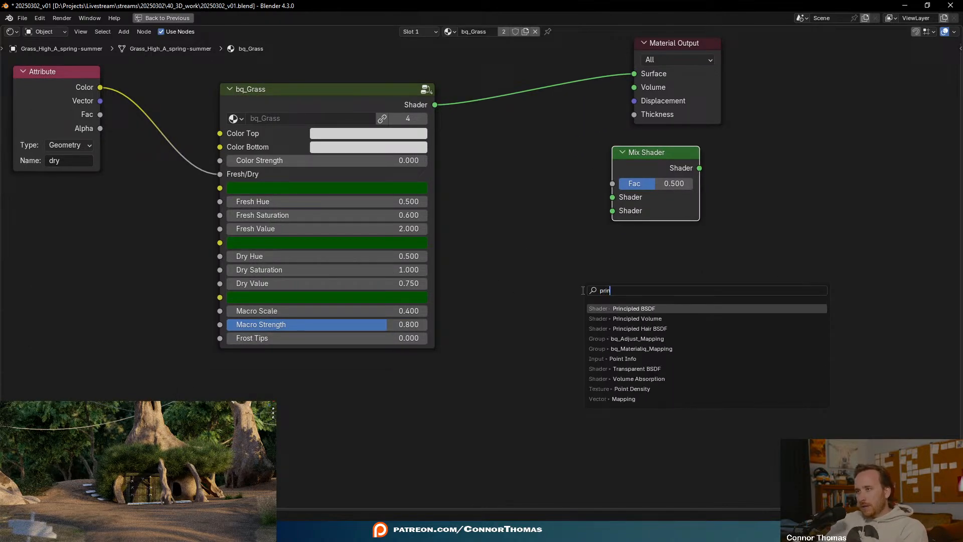
{"action": "key", "text": "Return"}
{"action": "left_click", "coordinate": [583, 293]}
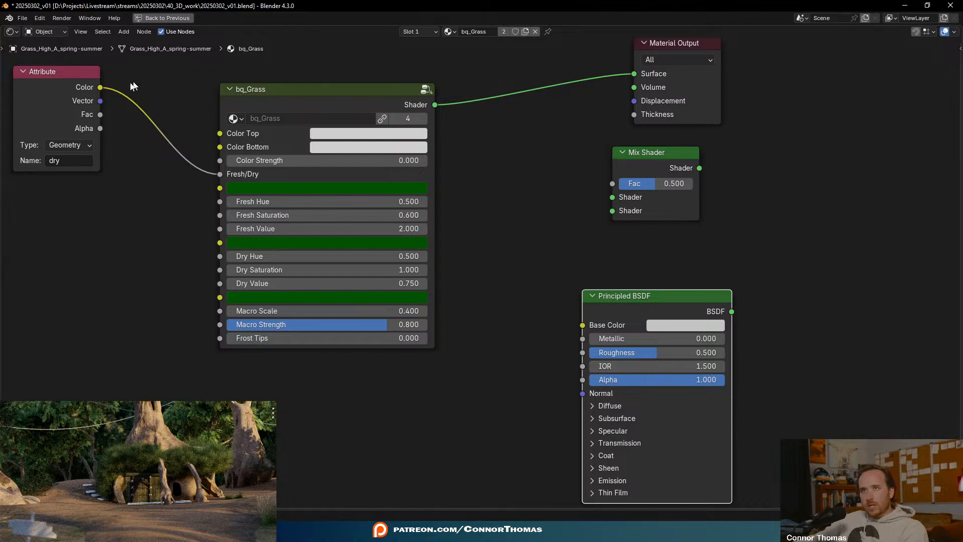
- Disconnect the Attribute node's Color output from the Fresh/Dry input of bq_Grass
{"action": "left_click_drag", "start_coordinate": [103, 86], "coordinate": [115, 284]}
{"action": "left_click", "coordinate": [68, 349]}
{"action": "left_click_drag", "start_coordinate": [218, 176], "coordinate": [140, 215]}
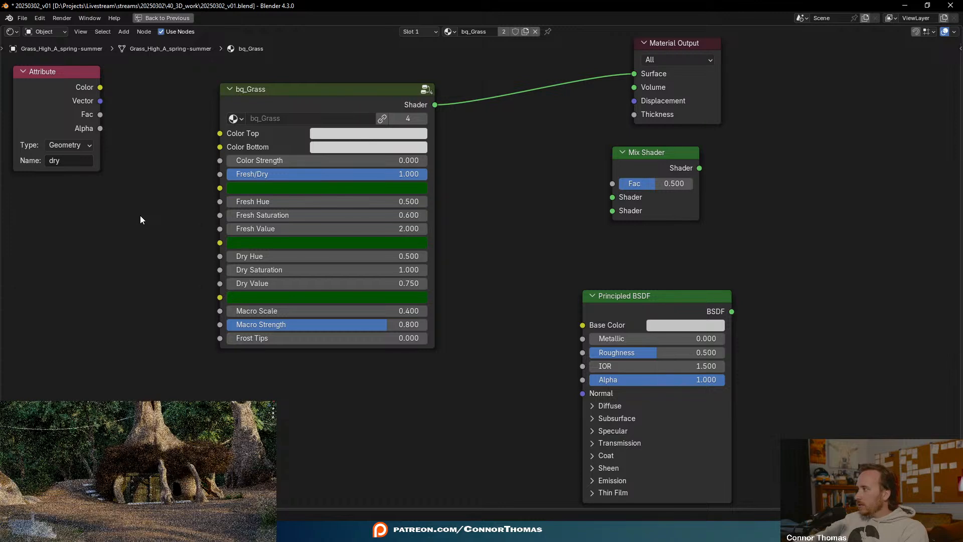
{"action": "middle_click_drag", "start_coordinate": [277, 220], "coordinate": [369, 239]}
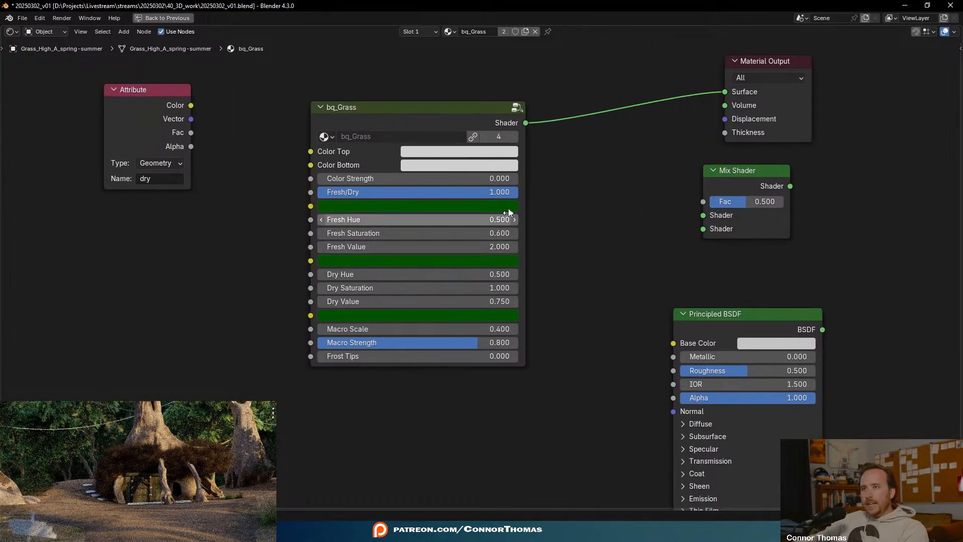
- Delete the Principled BSDF node and move the Attribute node farther from bq_Grass
{"action": "left_click", "coordinate": [757, 319]}
{"action": "key", "text": "x"}
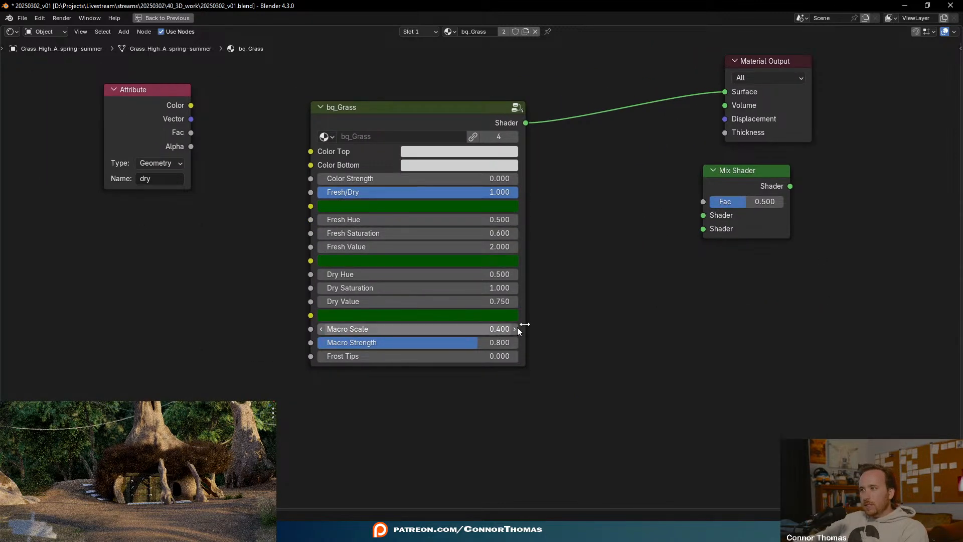
{"action": "key", "text": "Home"}
{"action": "left_click", "coordinate": [294, 112]}
{"action": "left_click_drag", "start_coordinate": [293, 113], "coordinate": [254, 116]}
- Try lower Fresh/Dry values on bq_Grass, such as 0.437, and undo the change
{"action": "left_click_drag", "start_coordinate": [570, 215], "coordinate": [434, 214]}
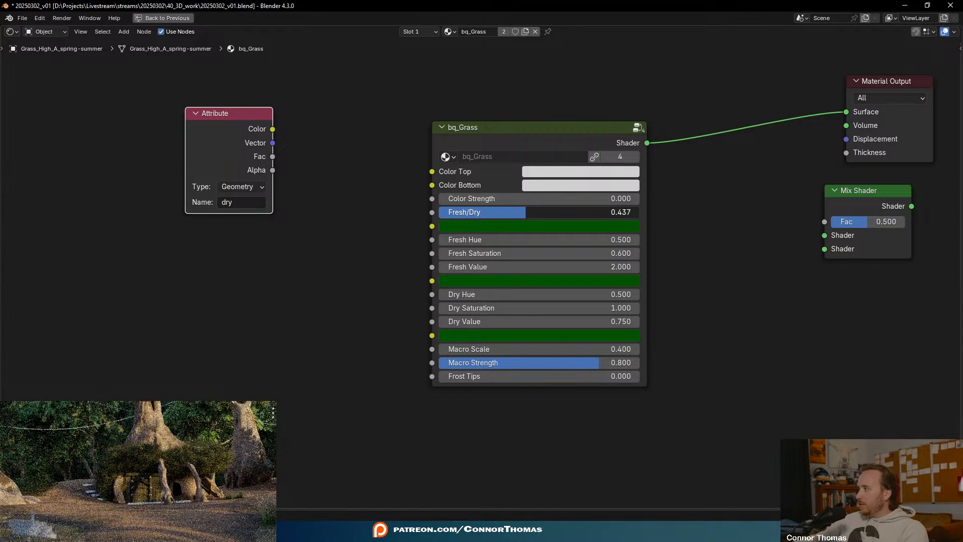
{"action": "key", "text": "ctrl+z"}
- Add a Color Ramp node below the Attribute node
{"action": "middle_click_drag", "start_coordinate": [220, 316], "coordinate": [328, 283]}
{"action": "key", "text": "shift+a"}
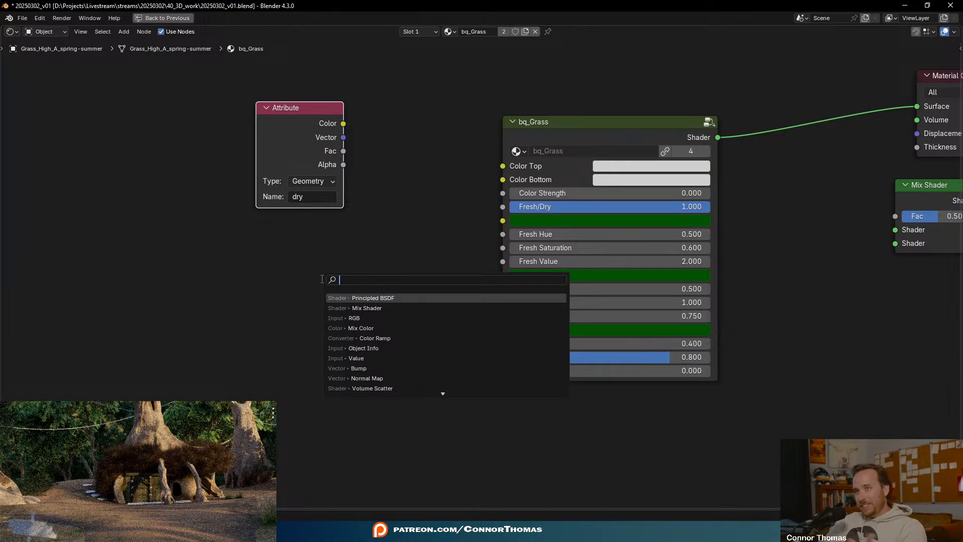
{"action": "type", "text": "color"}
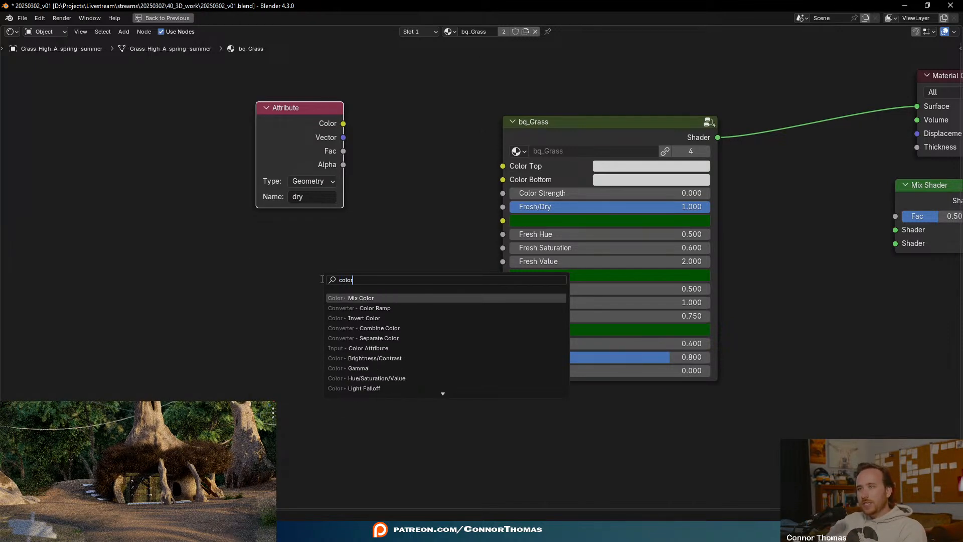
{"action": "key", "text": "Down"}
{"action": "key", "text": "Return"}
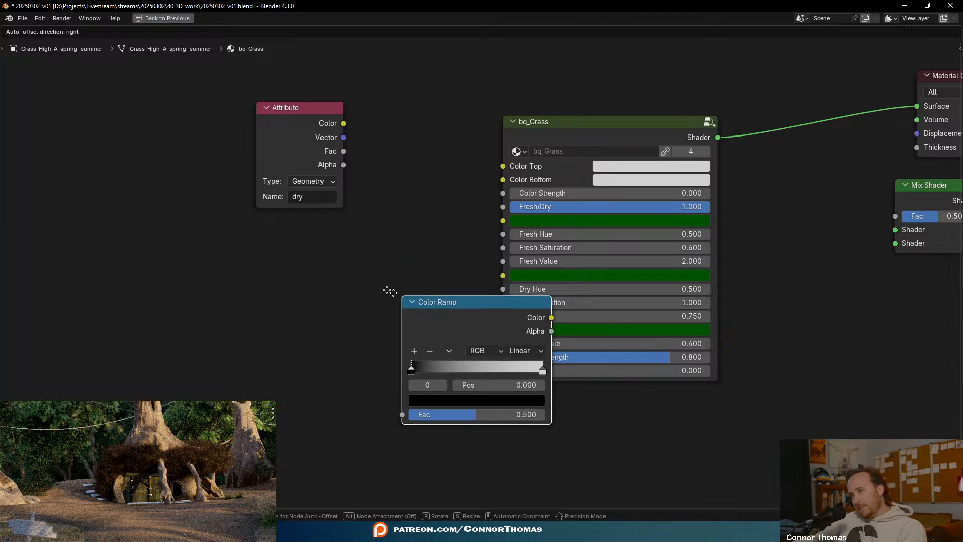
{"action": "left_click", "coordinate": [273, 260]}
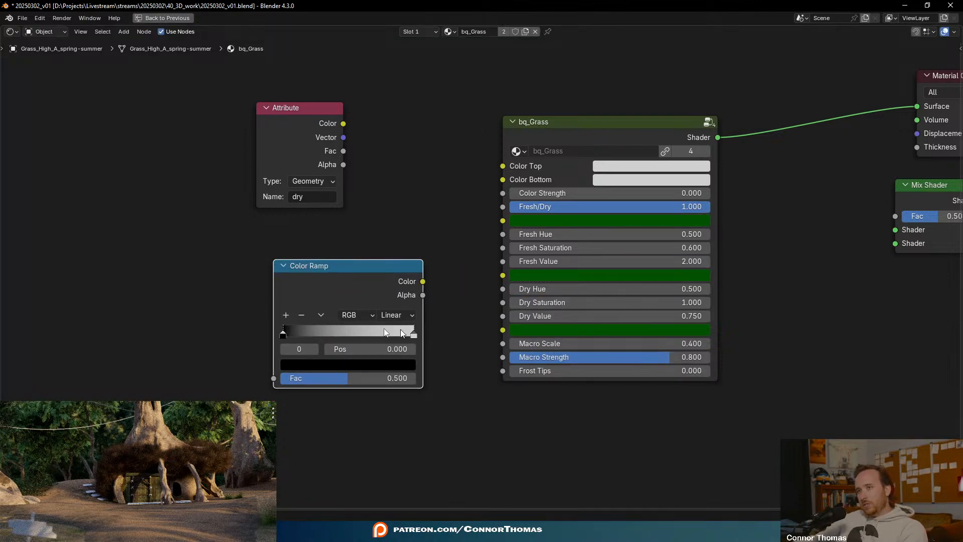
- Try Ease and Cardinal interpolation on the Color Ramp, and set it back to Linear
{"action": "left_click", "coordinate": [399, 315]}
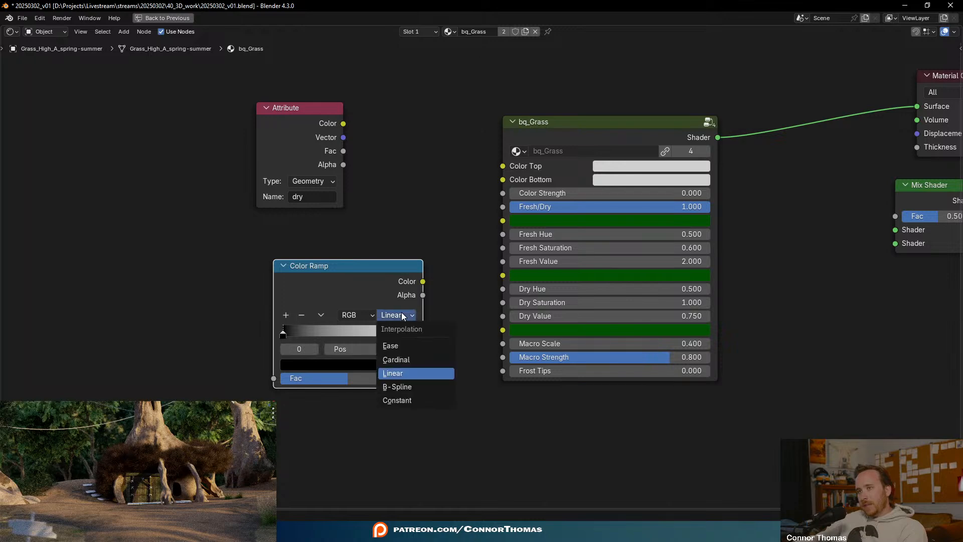
{"action": "left_click", "coordinate": [409, 345]}
{"action": "left_click", "coordinate": [396, 314]}
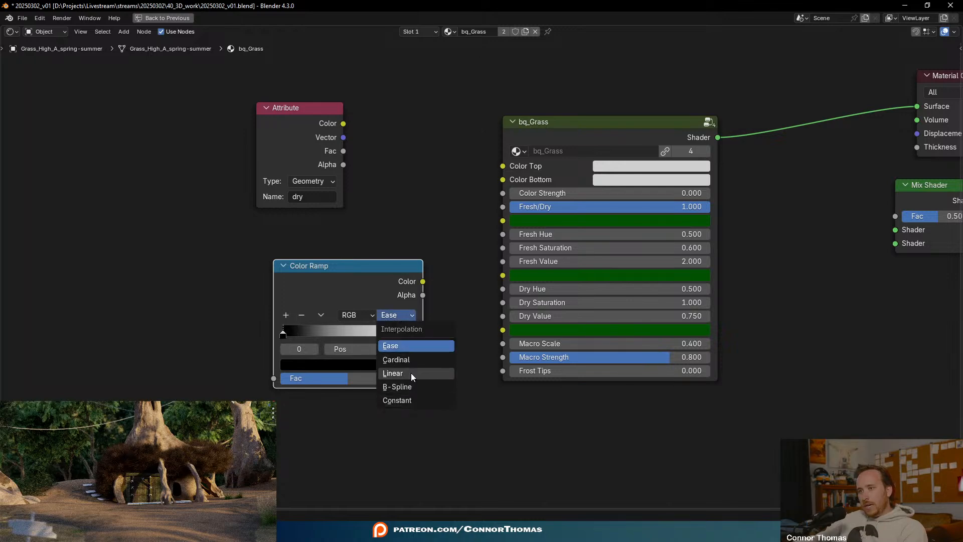
{"action": "left_click", "coordinate": [415, 359]}
{"action": "left_click", "coordinate": [411, 315]}
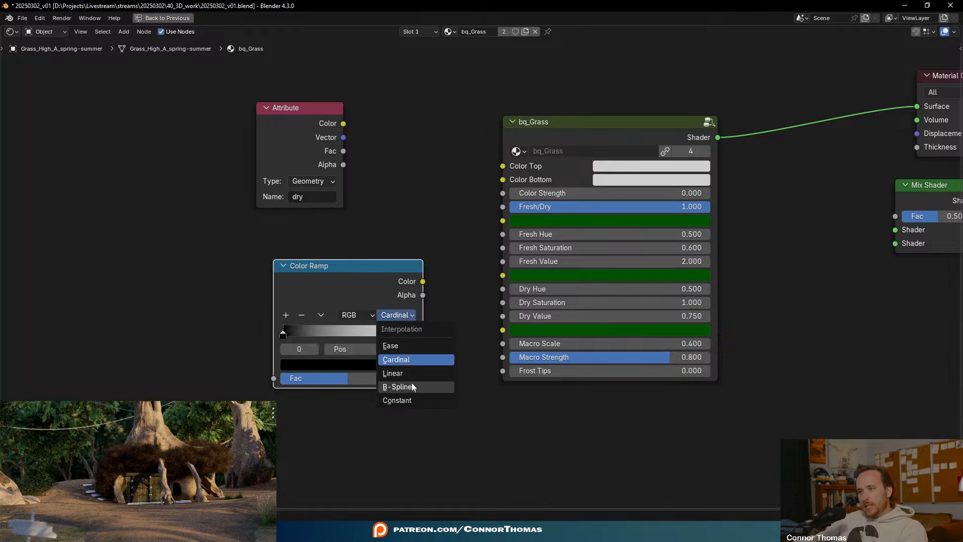
{"action": "left_click", "coordinate": [407, 371]}
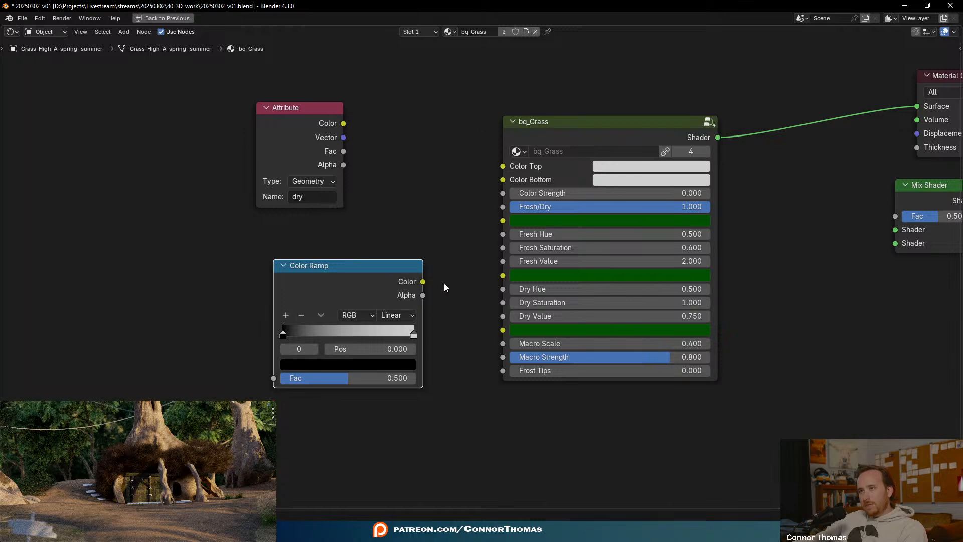
- Move the Color Ramp farther from bq_Grass and add an Object Info node on its input side
{"action": "left_click_drag", "start_coordinate": [377, 283], "coordinate": [299, 271]}
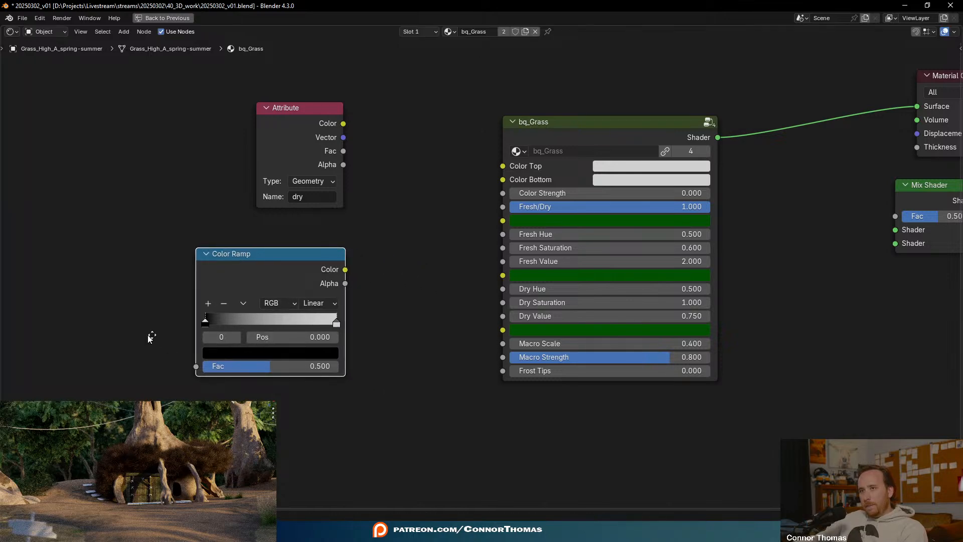
{"action": "middle_click_drag", "start_coordinate": [143, 335], "coordinate": [359, 337]}
{"action": "key", "text": "shift+a"}
{"action": "left_click", "coordinate": [272, 278]}
{"action": "type", "text": "obj"}
{"action": "key", "text": "Return"}
{"action": "left_click", "coordinate": [272, 278]}
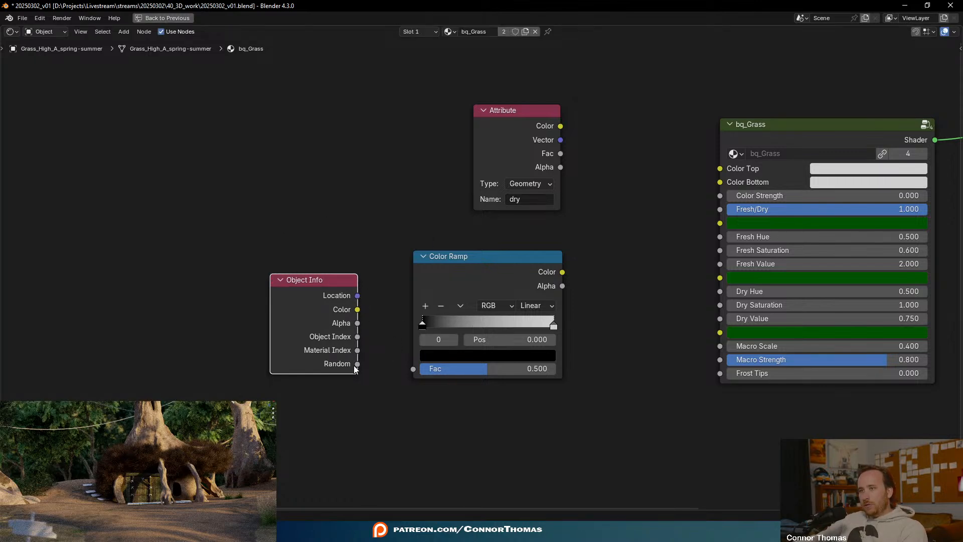
- Link the Color Ramp's Color output to the Fresh/Dry input of bq_Grass
{"action": "middle_click_drag", "start_coordinate": [627, 399], "coordinate": [382, 435]}
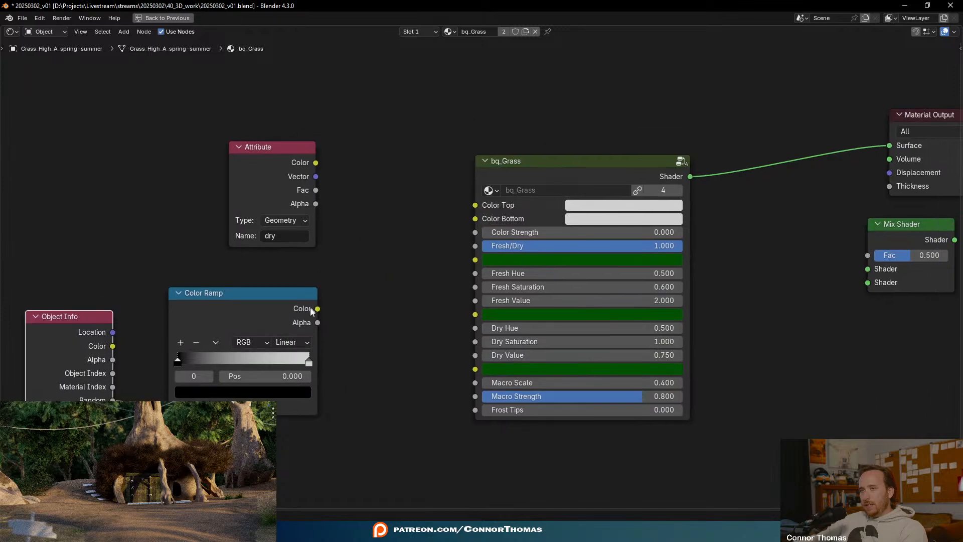
{"action": "left_click_drag", "start_coordinate": [354, 295], "coordinate": [475, 246]}
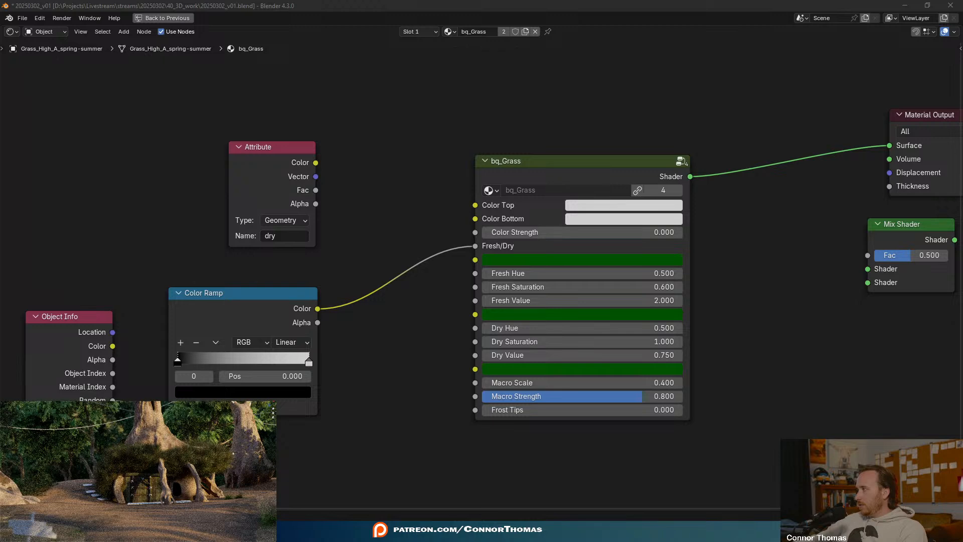
{"action": "left_click", "coordinate": [422, 438]}
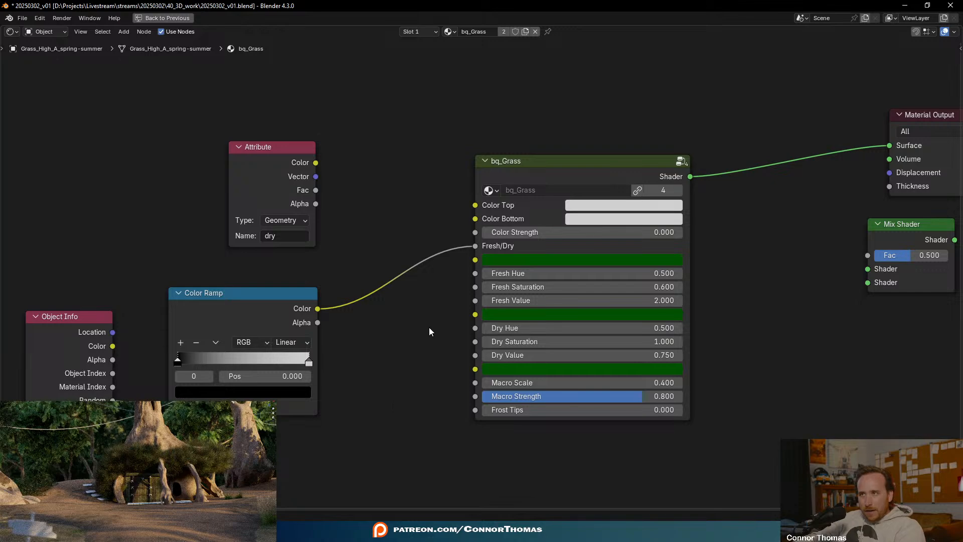
- Try a red Color Bottom on the bq_Grass node and undo it
{"action": "middle_click_drag", "start_coordinate": [431, 331], "coordinate": [433, 327]}
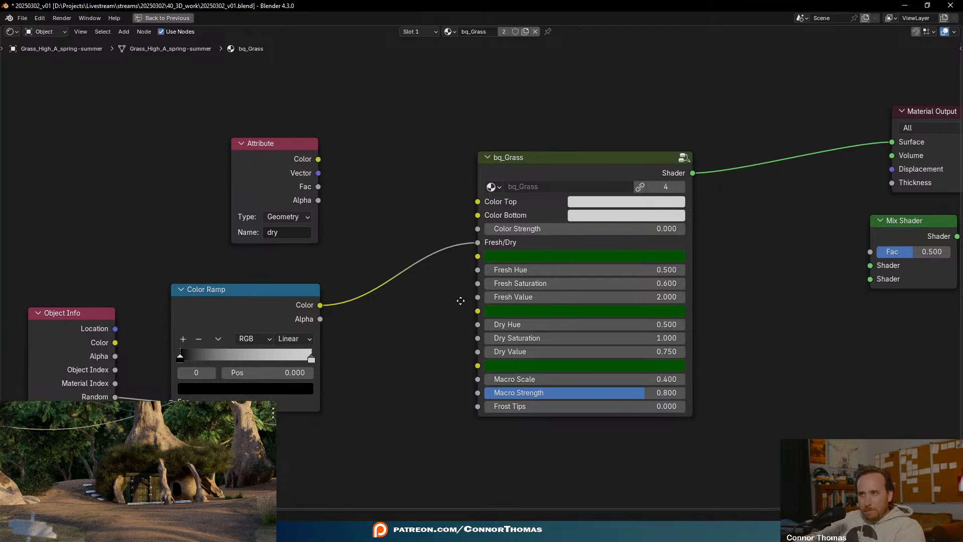
{"action": "left_click", "coordinate": [599, 215]}
{"action": "left_click", "coordinate": [614, 321]}
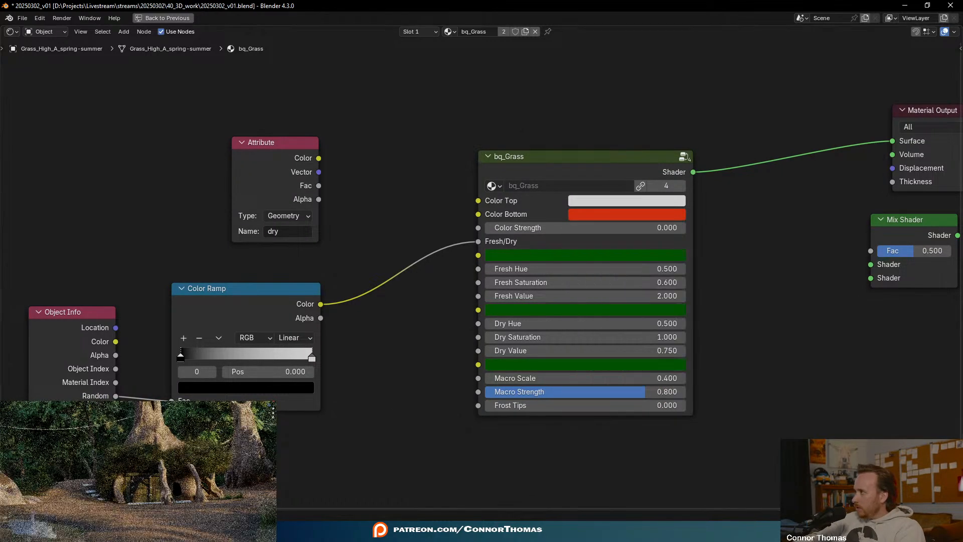
{"action": "key", "text": "ctrl+z"}
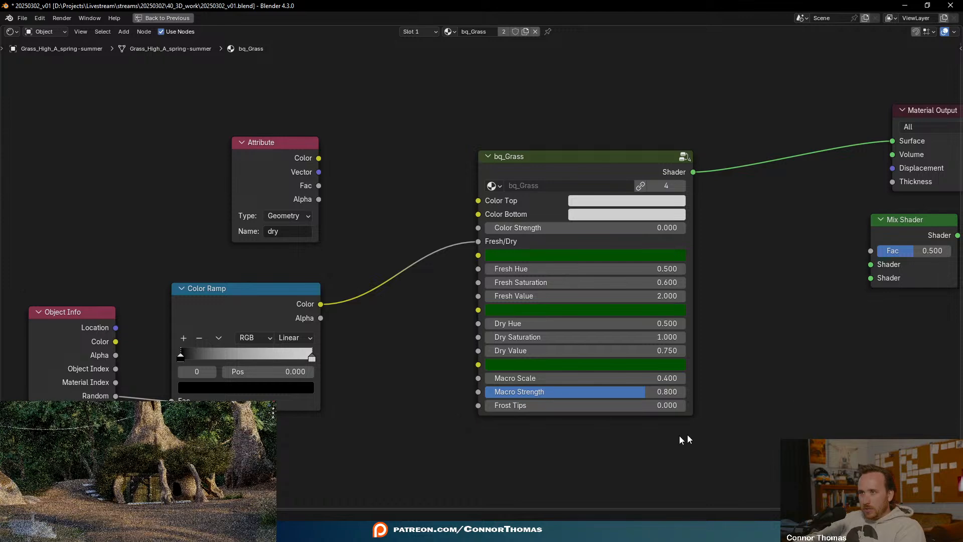
- Try Macro Strength at 0.000 and 1.000 and a different Macro Scale on bq_Grass, undoing each change
{"action": "left_click_drag", "start_coordinate": [577, 392], "coordinate": [483, 392]}
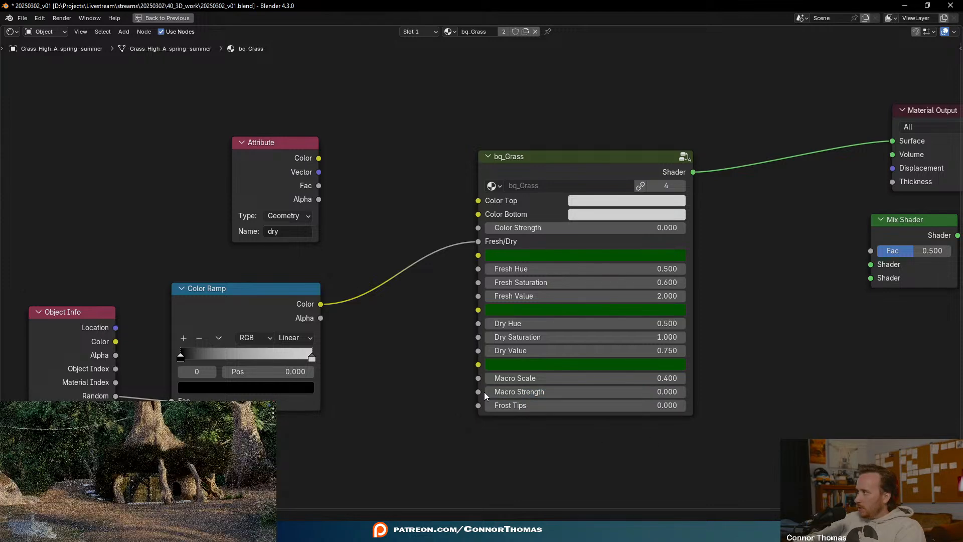
{"action": "key", "text": "ctrl+z"}
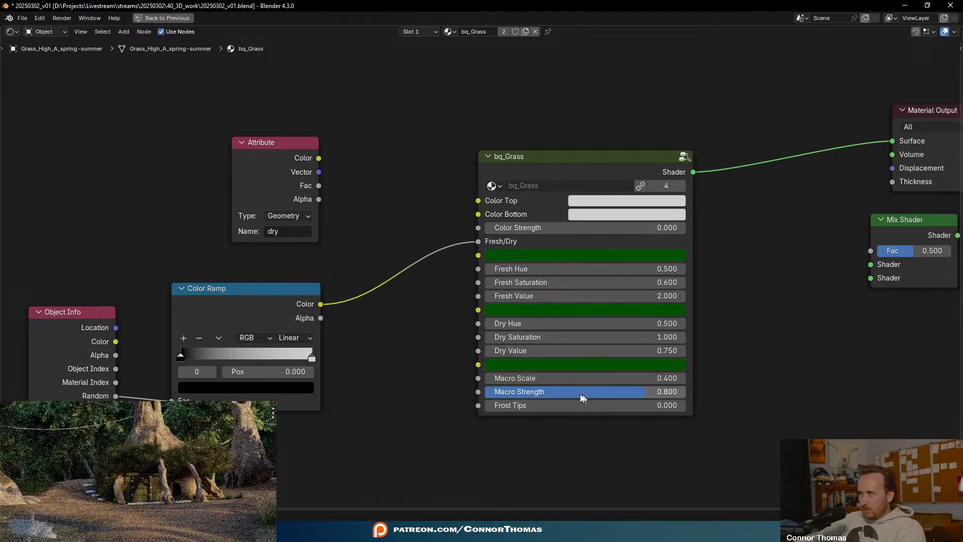
{"action": "left_click_drag", "start_coordinate": [552, 391], "coordinate": [692, 395]}
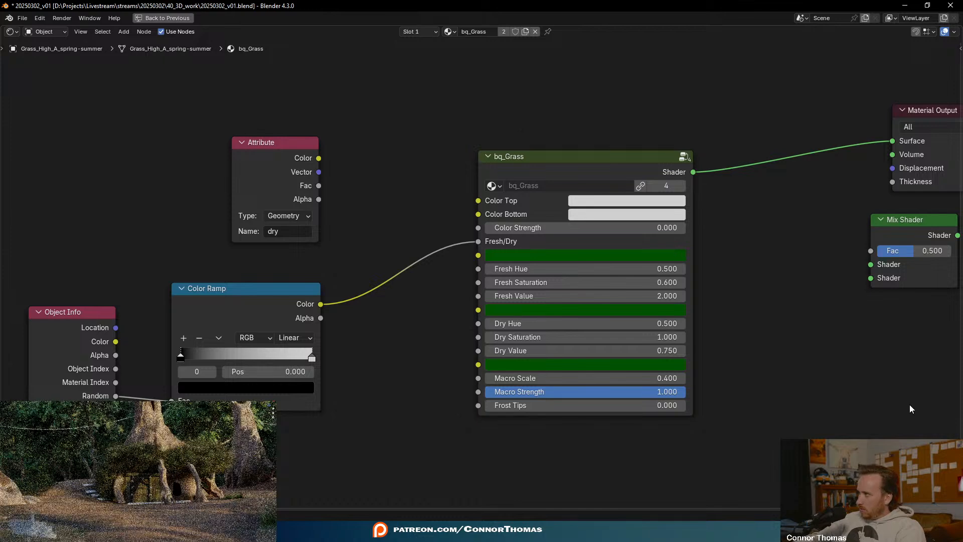
{"action": "key", "text": "ctrl+z"}
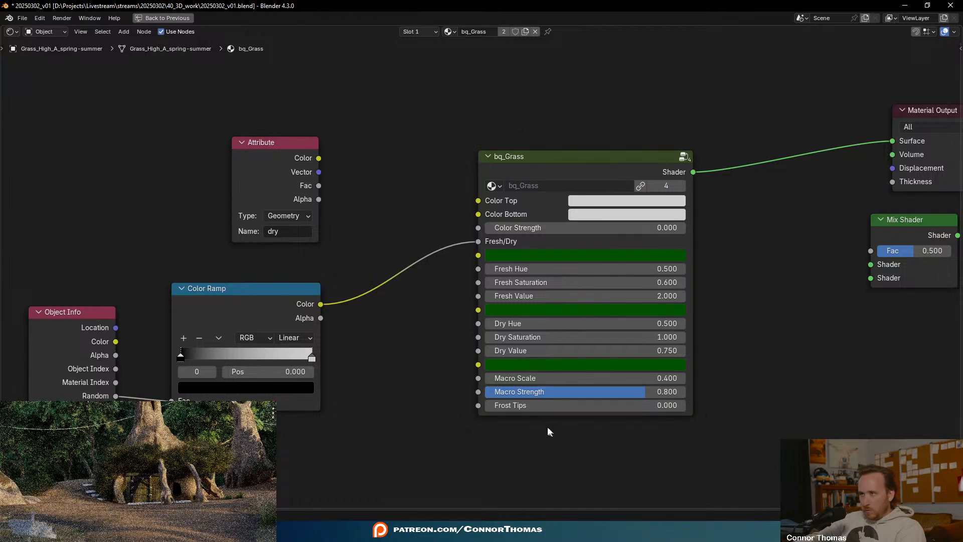
{"action": "left_click_drag", "start_coordinate": [532, 375], "coordinate": [662, 376]}
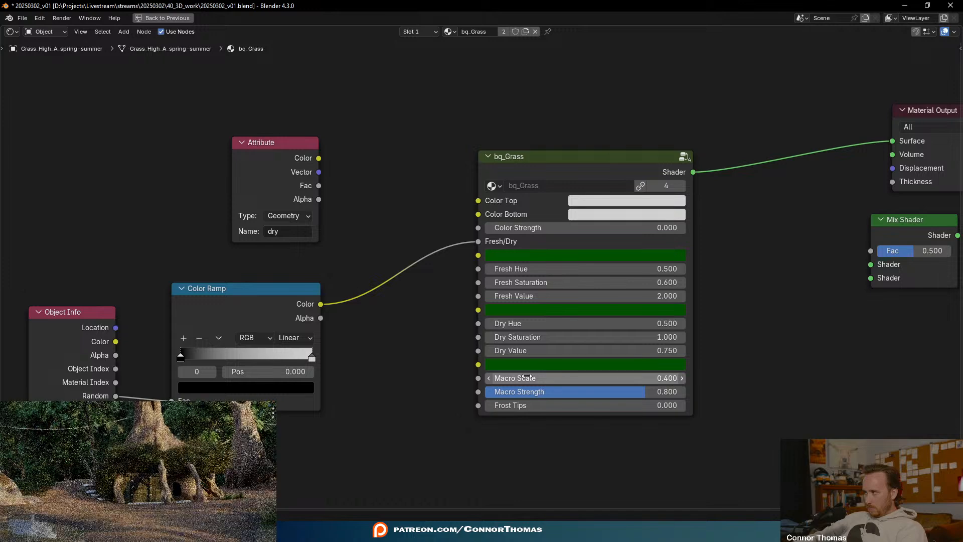
{"action": "key", "text": "ctrl+z"}
- Try Frost Tips at 1.000 against the reference image and Dry Hue at 0.300 on bq_Grass, restoring both values
{"action": "left_click_drag", "start_coordinate": [534, 406], "coordinate": [682, 406]}
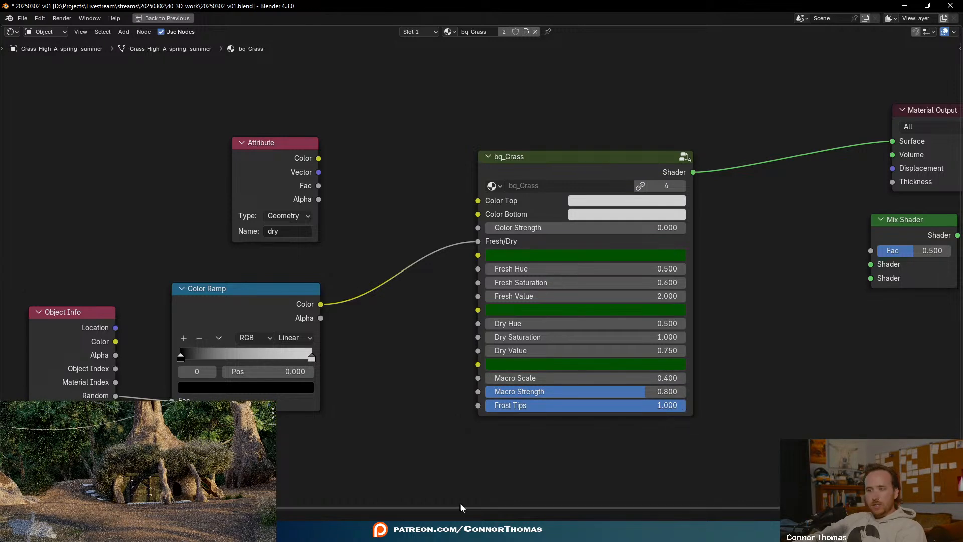
{"action": "key", "text": "alt+Tab"}
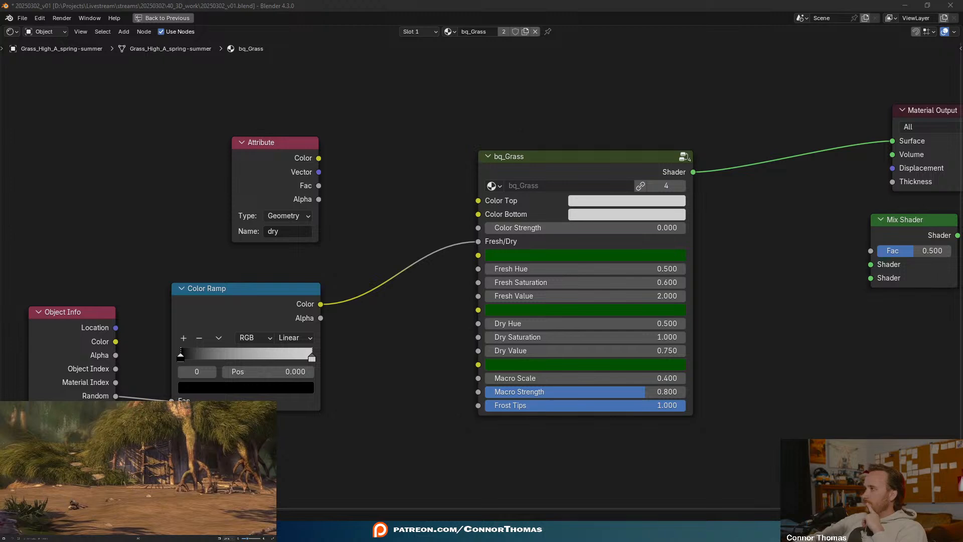
{"action": "key", "text": "Right"}
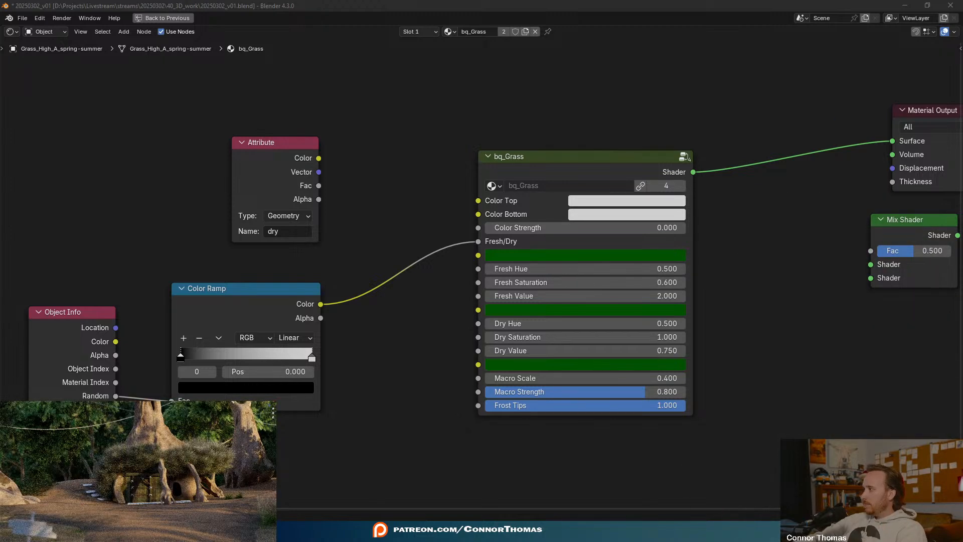
{"action": "left_click", "coordinate": [925, 385]}
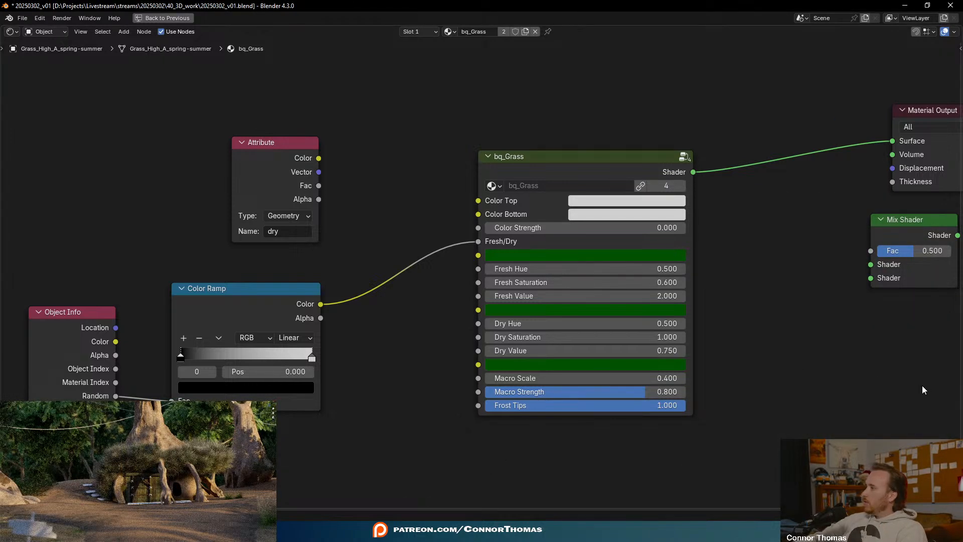
{"action": "key", "text": "ctrl+z"}
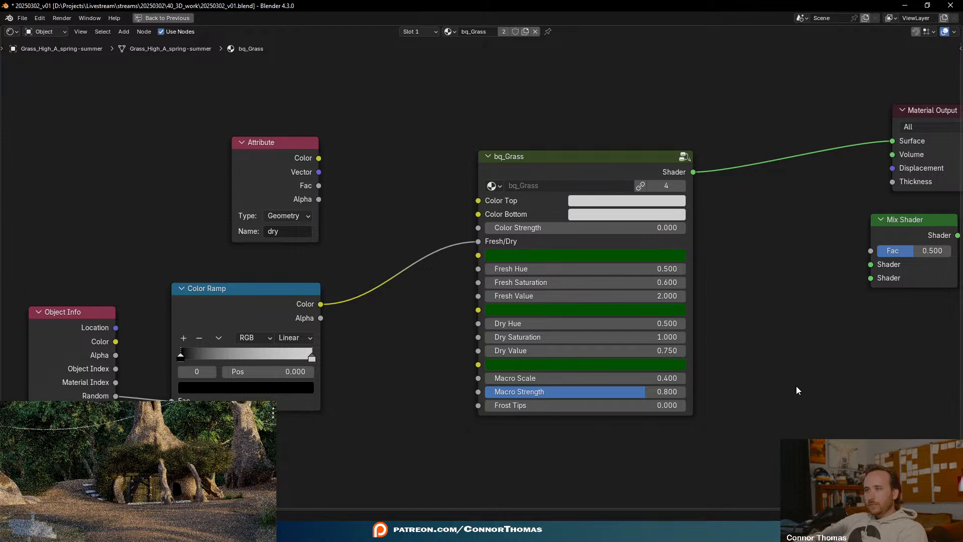
{"action": "left_click_drag", "start_coordinate": [589, 328], "coordinate": [538, 329]}
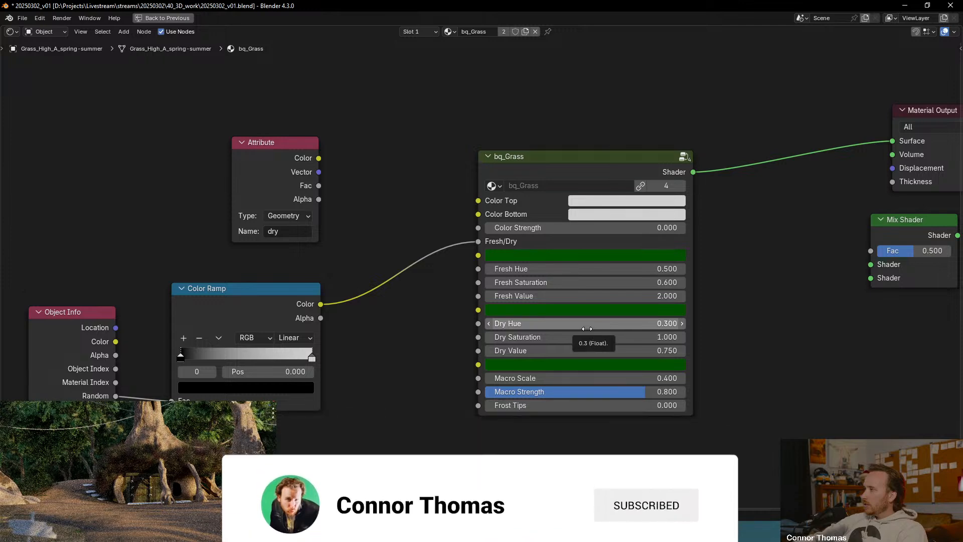
{"action": "key", "text": "BackSpace"}
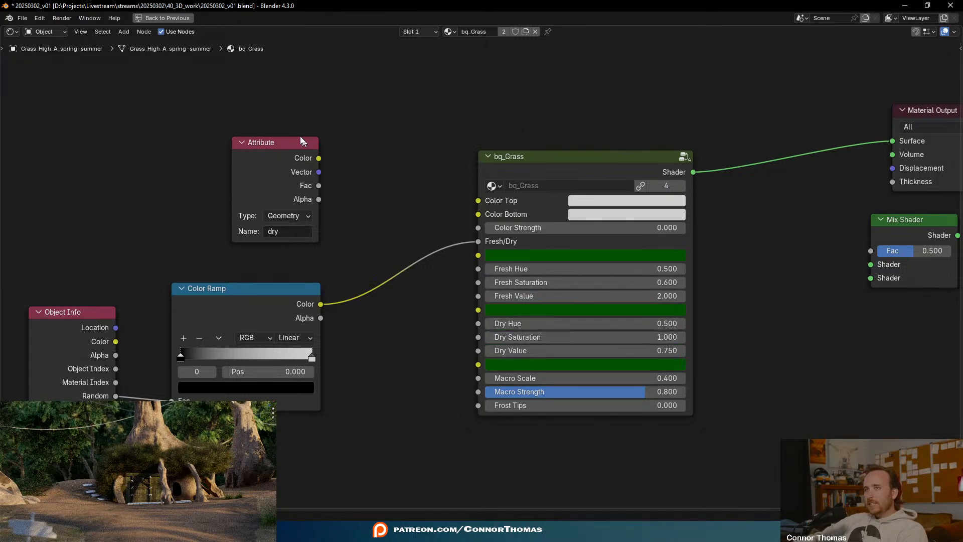
- Move the Attribute node farther from bq_Grass, then restore the full Layout workspace with a wider 3D viewport and its sidebar hidden
{"action": "left_click_drag", "start_coordinate": [272, 143], "coordinate": [230, 132]}
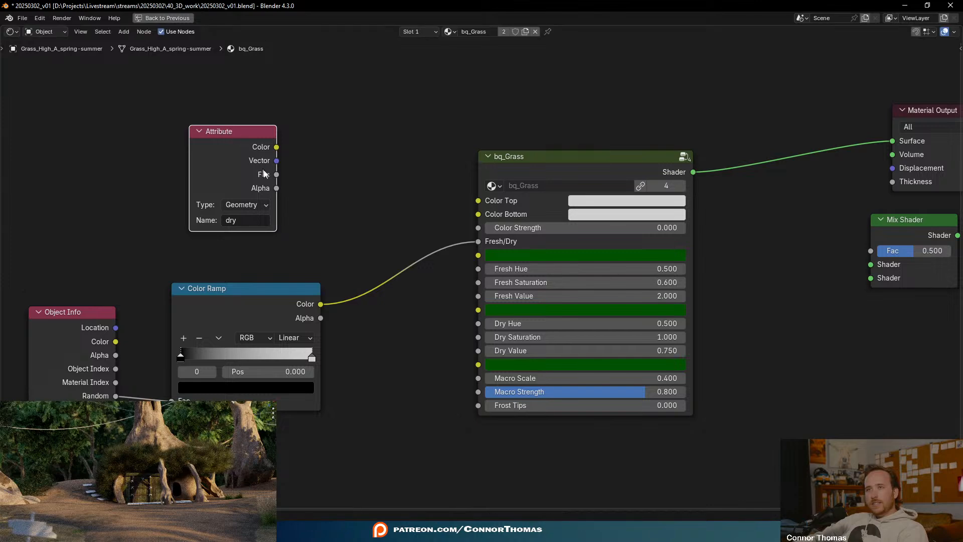
{"action": "key", "text": "ctrl+space"}
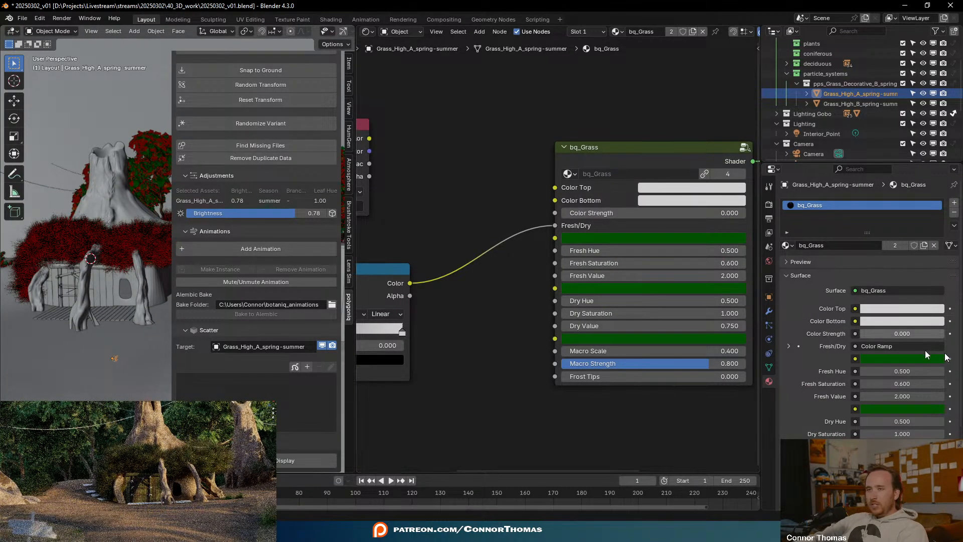
{"action": "left_click", "coordinate": [106, 495]}
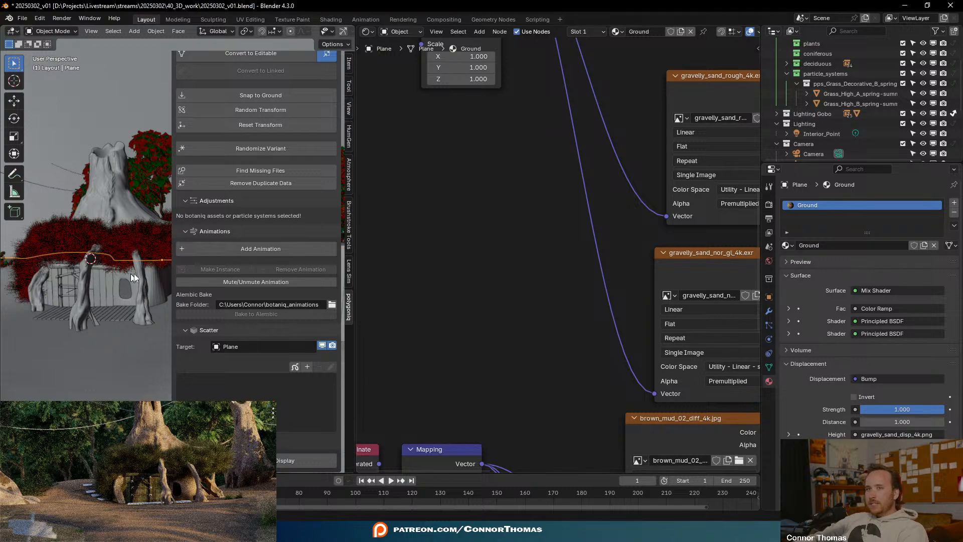
{"action": "left_click_drag", "start_coordinate": [355, 271], "coordinate": [609, 271]}
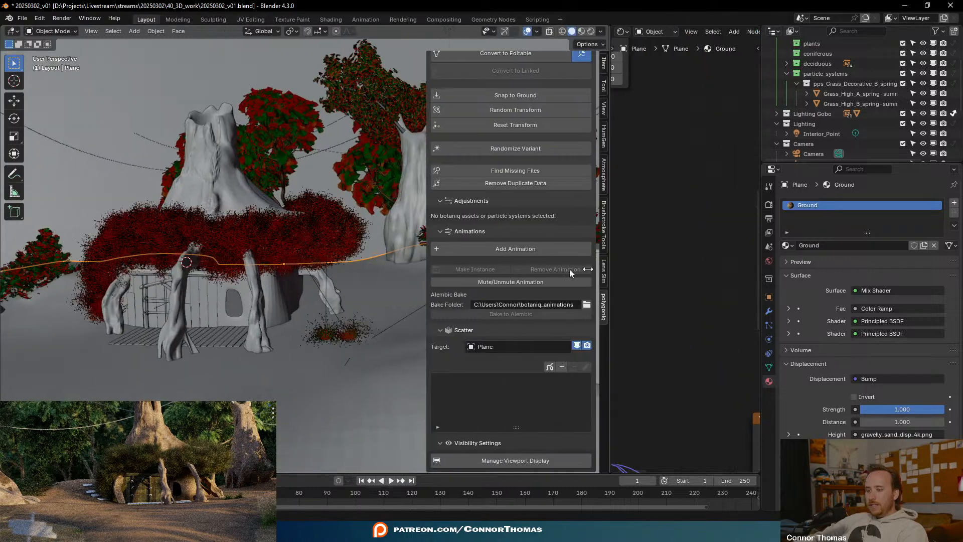
{"action": "key", "text": "n"}
- Deselect everything in the scene and save the blend file
{"action": "scroll", "coordinate": [269, 275], "scroll_direction": "down", "scroll_amount": 7}
{"action": "middle_click_drag", "start_coordinate": [269, 275], "coordinate": [247, 345]}
{"action": "key", "text": "a"}
{"action": "key", "text": "alt+a"}
{"action": "scroll", "coordinate": [300, 337], "scroll_direction": "up", "scroll_amount": 4}
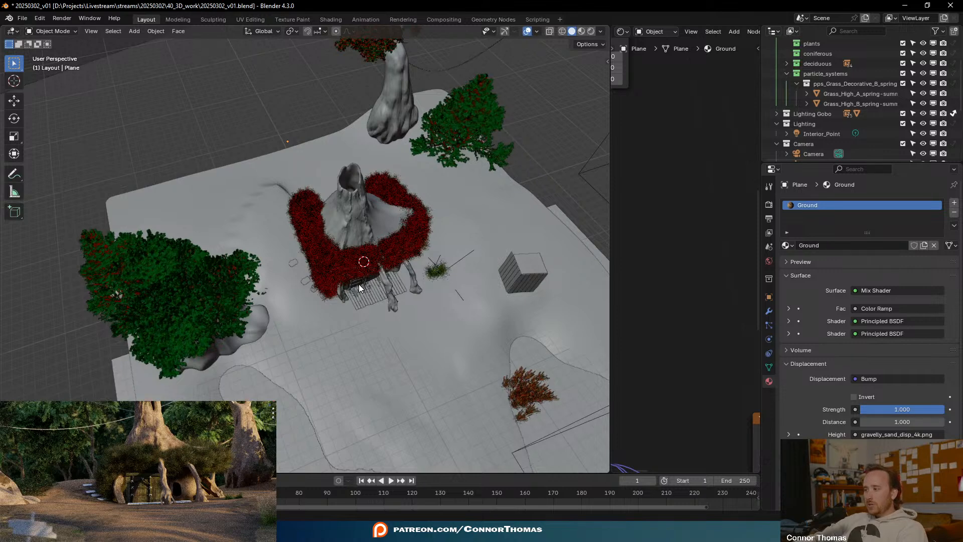
{"action": "key", "text": "ctrl+s"}
- Put the ground plane into Weight Paint mode and set the brush radius to 66 px
{"action": "middle_click_drag", "start_coordinate": [365, 282], "coordinate": [351, 244]}
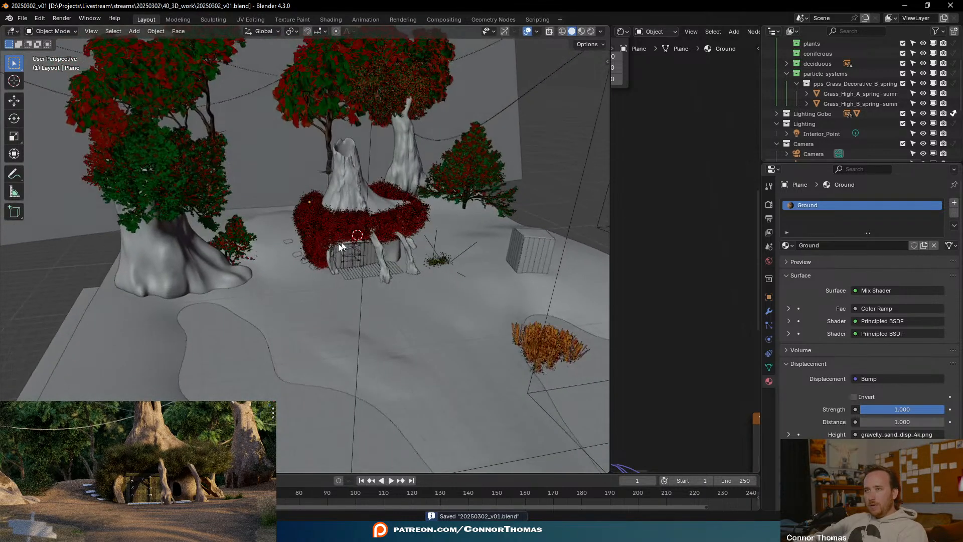
{"action": "left_click", "coordinate": [287, 306]}
{"action": "left_click", "coordinate": [52, 31]}
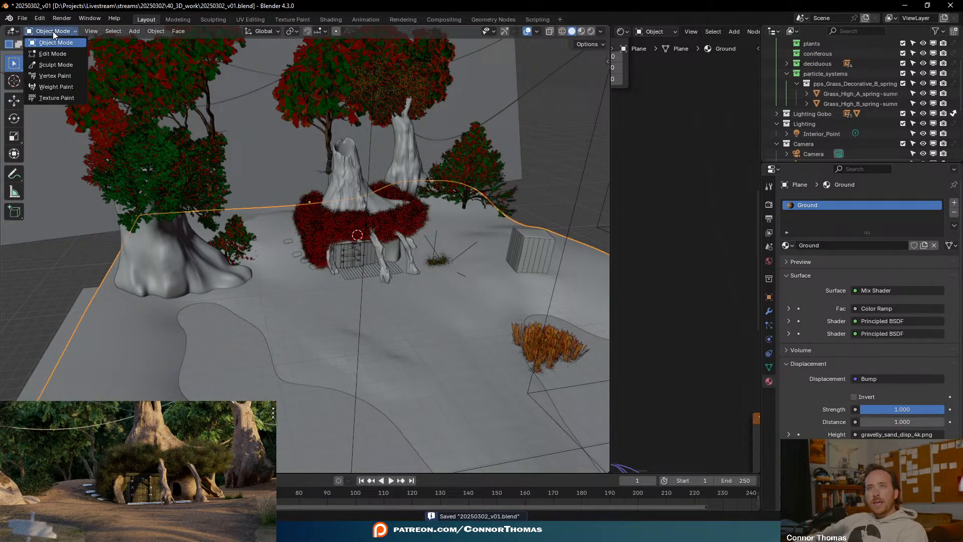
{"action": "left_click", "coordinate": [61, 86]}
{"action": "middle_click_drag", "start_coordinate": [274, 236], "coordinate": [282, 276]}
{"action": "key", "text": "f"}
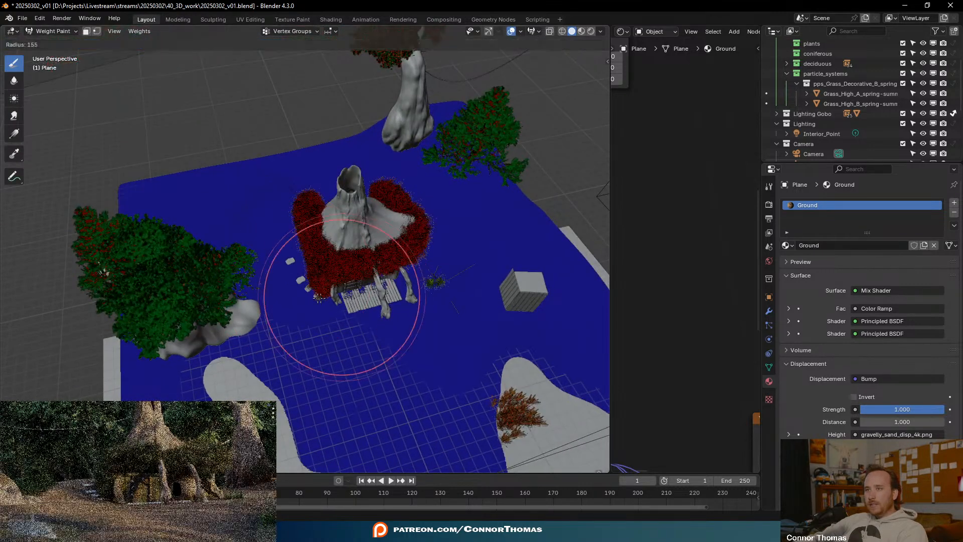
{"action": "left_click", "coordinate": [374, 299]}
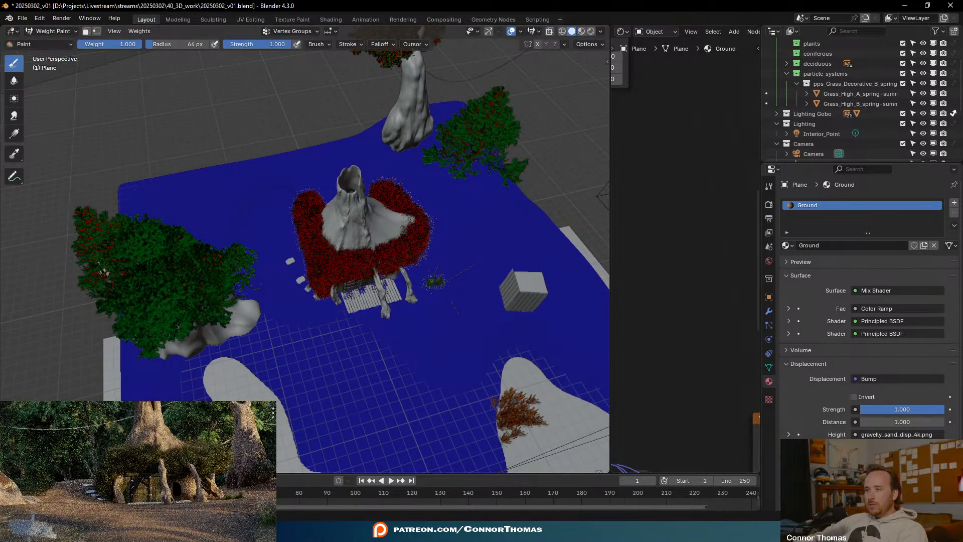
- Check the reference image and paint full weight on the ground around the stepping stones beside the hut
{"action": "key", "text": "alt+Tab"}
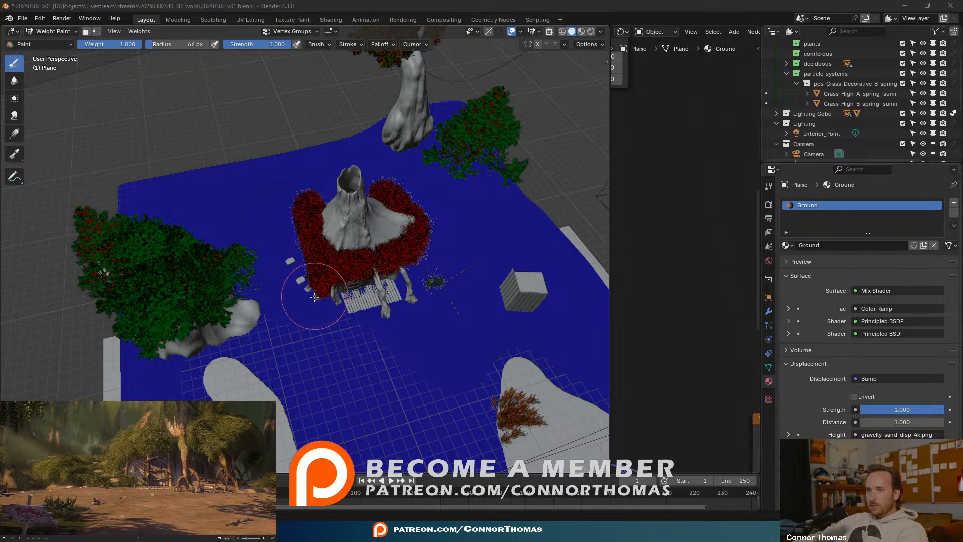
{"action": "scroll", "coordinate": [315, 297], "scroll_direction": "up", "scroll_amount": 3}
{"action": "middle_click_drag", "start_coordinate": [314, 312], "coordinate": [323, 286]}
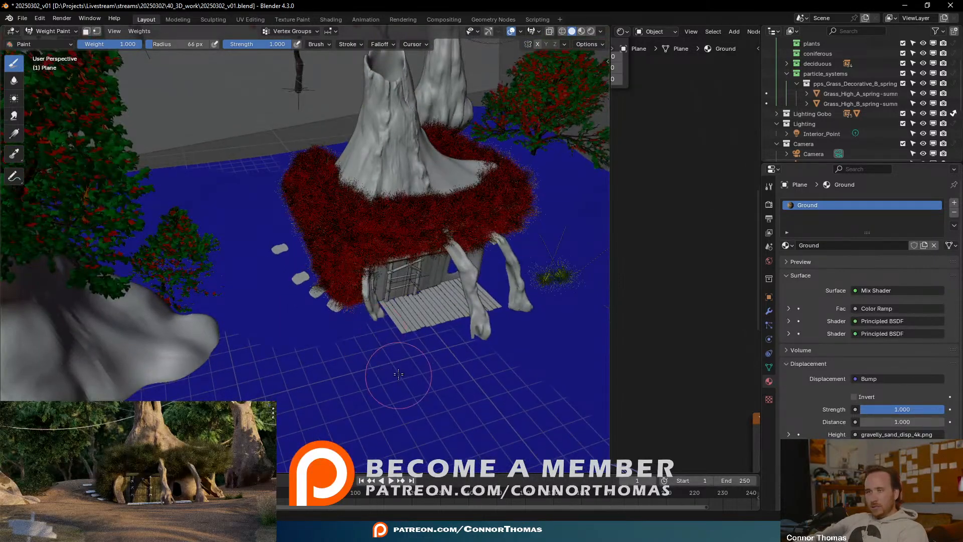
{"action": "mouse_move", "coordinate": [351, 298]}
{"action": "left_mouse_down"}
{"action": "mouse_move", "coordinate": [333, 321]}
{"action": "mouse_move", "coordinate": [293, 313]}
{"action": "mouse_move", "coordinate": [306, 296]}
{"action": "mouse_move", "coordinate": [236, 266]}
{"action": "mouse_move", "coordinate": [259, 302]}
{"action": "mouse_move", "coordinate": [215, 241]}
{"action": "mouse_move", "coordinate": [211, 201]}
{"action": "mouse_move", "coordinate": [287, 268]}
{"action": "mouse_move", "coordinate": [296, 221]}
{"action": "mouse_move", "coordinate": [271, 200]}
{"action": "mouse_move", "coordinate": [235, 229]}
{"action": "mouse_move", "coordinate": [268, 257]}
{"action": "left_mouse_up"}
{"action": "middle_click_drag", "start_coordinate": [366, 271], "coordinate": [313, 194]}
{"action": "mouse_move", "coordinate": [339, 230]}
{"action": "middle_mouse_down"}
{"action": "mouse_move", "coordinate": [398, 276]}
{"action": "mouse_move", "coordinate": [383, 262]}
{"action": "mouse_move", "coordinate": [321, 271]}
{"action": "mouse_move", "coordinate": [436, 299]}
{"action": "mouse_move", "coordinate": [396, 251]}
{"action": "mouse_move", "coordinate": [351, 281]}
{"action": "middle_mouse_up"}
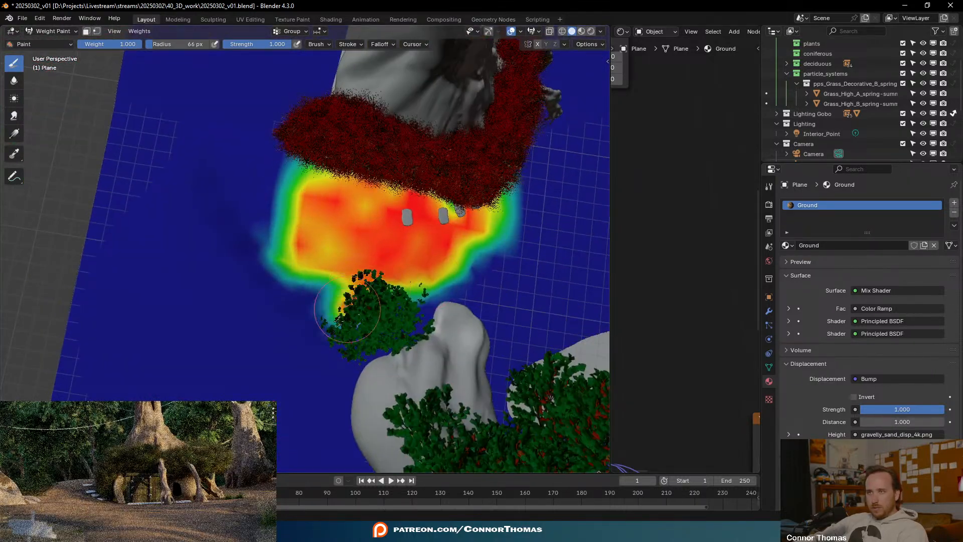
- Paint weight on the ground at the hut's opposite side, around and beyond the small grass tufts
{"action": "mouse_move", "coordinate": [497, 268]}
{"action": "middle_mouse_down"}
{"action": "mouse_move", "coordinate": [433, 233]}
{"action": "mouse_move", "coordinate": [389, 237]}
{"action": "mouse_move", "coordinate": [354, 206]}
{"action": "middle_mouse_up"}
{"action": "scroll", "coordinate": [316, 290], "scroll_direction": "up", "scroll_amount": 4}
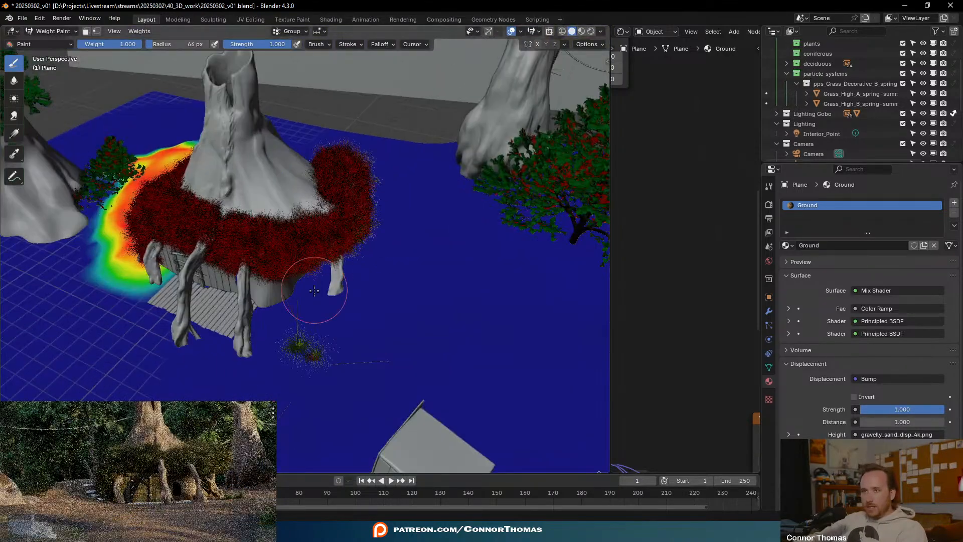
{"action": "middle_click_drag", "start_coordinate": [342, 314], "coordinate": [324, 319]}
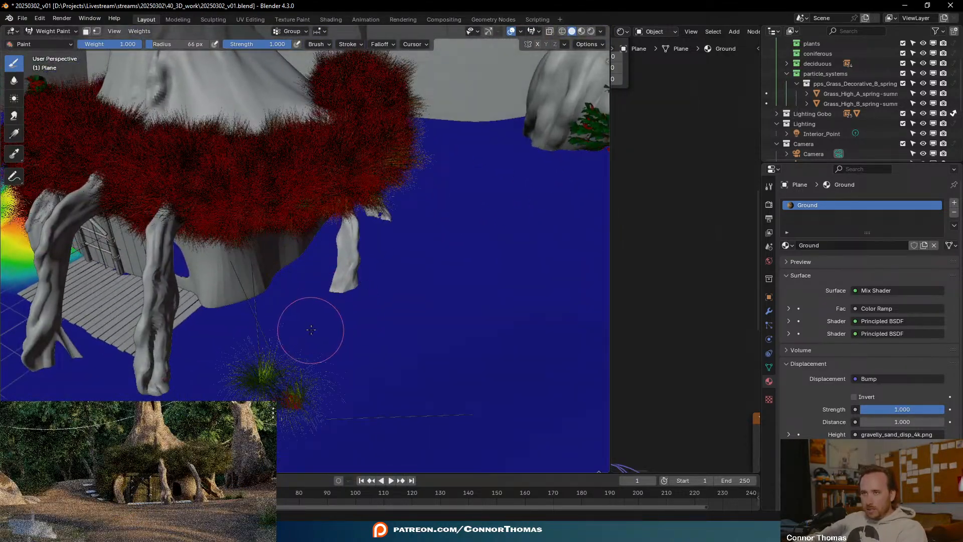
{"action": "mouse_move", "coordinate": [356, 316]}
{"action": "left_mouse_down"}
{"action": "mouse_move", "coordinate": [356, 345]}
{"action": "mouse_move", "coordinate": [276, 384]}
{"action": "left_mouse_up"}
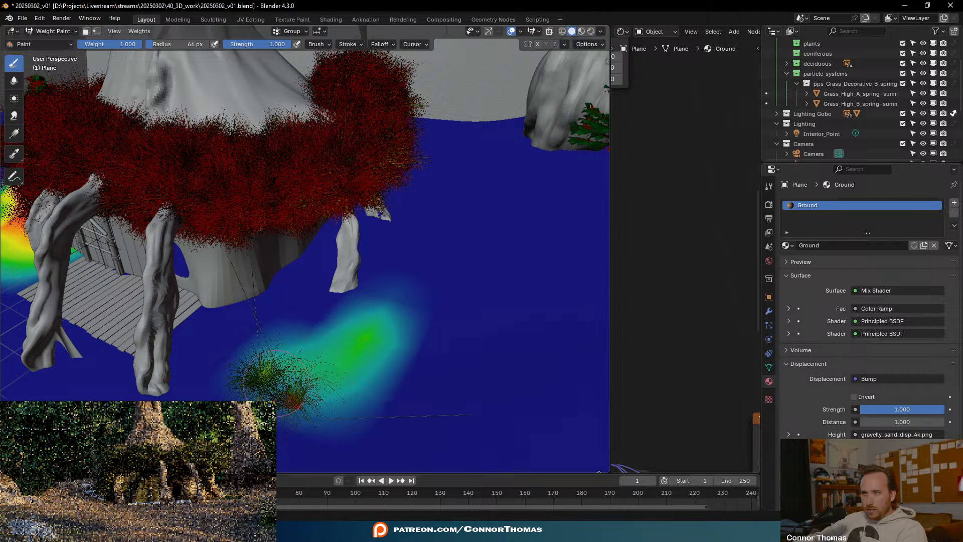
{"action": "mouse_move", "coordinate": [471, 450]}
{"action": "left_mouse_down"}
{"action": "mouse_move", "coordinate": [411, 266]}
{"action": "mouse_move", "coordinate": [440, 367]}
{"action": "left_mouse_up"}
- Enlarge the brush radius to 248 px and extend the painted weight across the ground behind the wooden box
{"action": "key", "text": "f"}
{"action": "left_click", "coordinate": [533, 318]}
{"action": "mouse_move", "coordinate": [522, 321]}
{"action": "left_mouse_down"}
{"action": "mouse_move", "coordinate": [496, 341]}
{"action": "mouse_move", "coordinate": [522, 389]}
{"action": "left_mouse_up"}
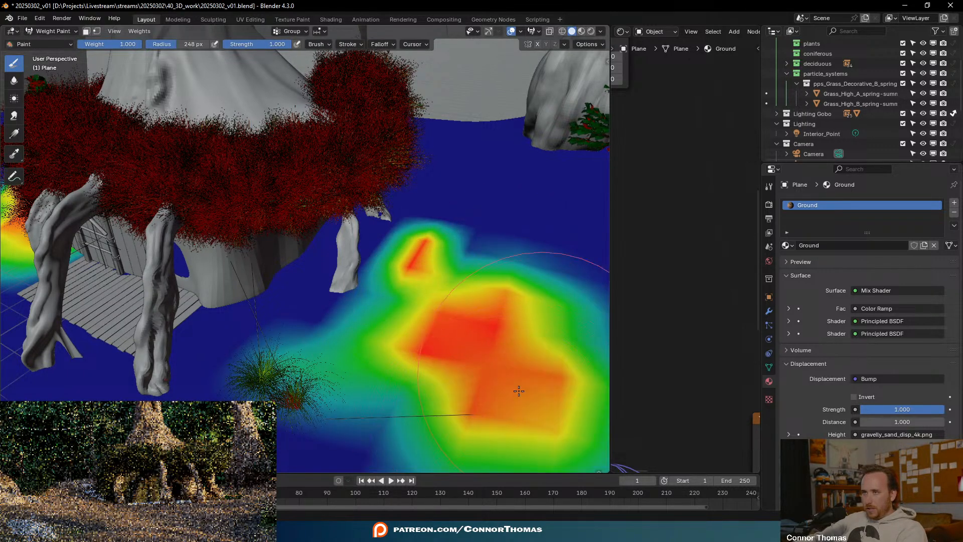
{"action": "scroll", "coordinate": [507, 376], "scroll_direction": "down", "scroll_amount": 5}
{"action": "scroll", "coordinate": [507, 375], "scroll_direction": "down", "scroll_amount": 3}
{"action": "scroll", "coordinate": [430, 344], "scroll_direction": "up", "scroll_amount": 3}
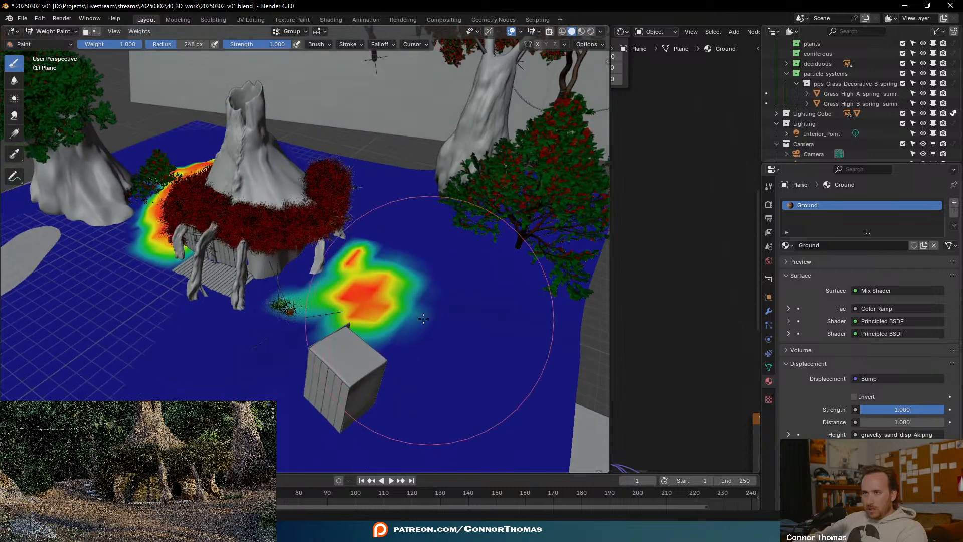
{"action": "left_click_drag", "start_coordinate": [381, 308], "coordinate": [463, 422]}
- Check the reference image, set the brush radius to 121 px and paint weight on the ground in front of the wooden box
{"action": "left_click", "coordinate": [130, 498]}
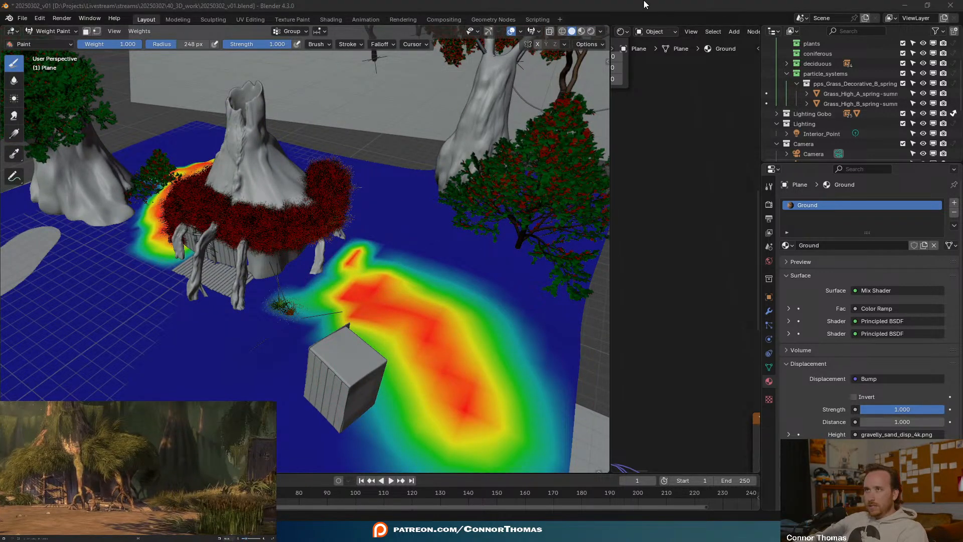
{"action": "mouse_move", "coordinate": [440, 337]}
{"action": "middle_mouse_down"}
{"action": "mouse_move", "coordinate": [470, 297]}
{"action": "mouse_move", "coordinate": [427, 325]}
{"action": "mouse_move", "coordinate": [420, 211]}
{"action": "middle_mouse_up"}
{"action": "key", "text": "f"}
{"action": "left_click", "coordinate": [424, 324]}
{"action": "mouse_move", "coordinate": [419, 260]}
{"action": "left_mouse_down"}
{"action": "mouse_move", "coordinate": [419, 318]}
{"action": "mouse_move", "coordinate": [574, 291]}
{"action": "mouse_move", "coordinate": [564, 327]}
{"action": "mouse_move", "coordinate": [521, 366]}
{"action": "mouse_move", "coordinate": [490, 350]}
{"action": "mouse_move", "coordinate": [570, 249]}
{"action": "mouse_move", "coordinate": [552, 235]}
{"action": "mouse_move", "coordinate": [492, 260]}
{"action": "left_mouse_up"}
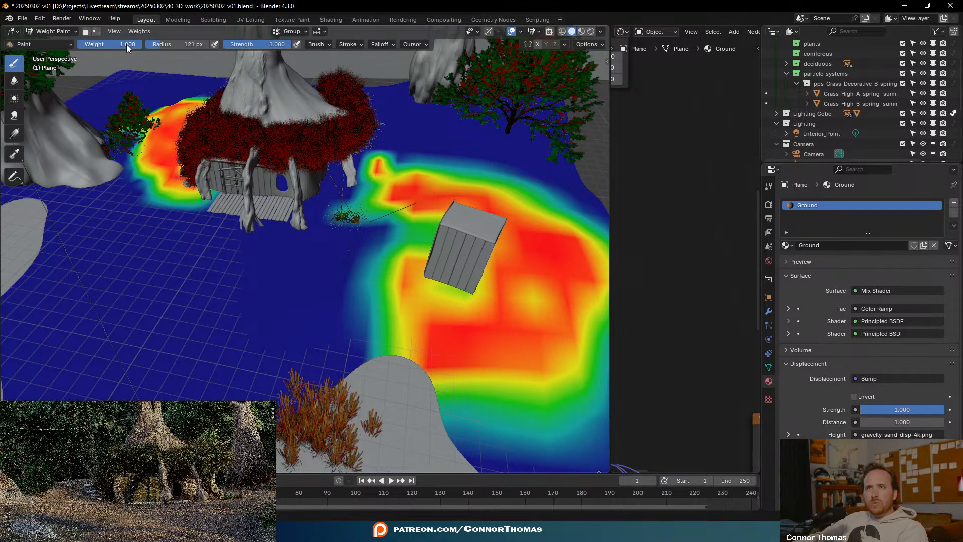
- Try a brush weight of 0 for erasing the painted ground and restore the weight to 1.000
{"action": "left_click", "coordinate": [45, 45]}
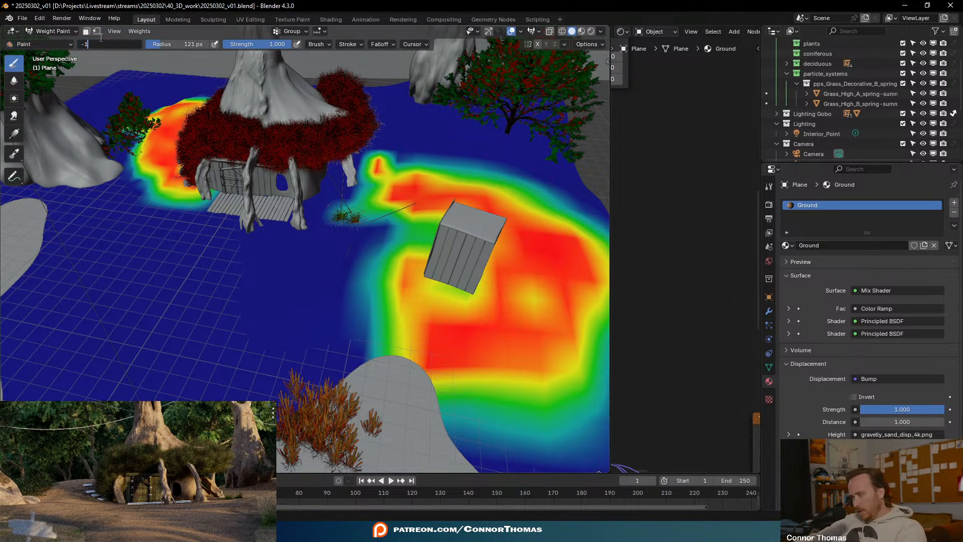
{"action": "type", "text": "0"}
{"action": "key", "text": "Return"}
{"action": "key", "text": "ctrl+z"}
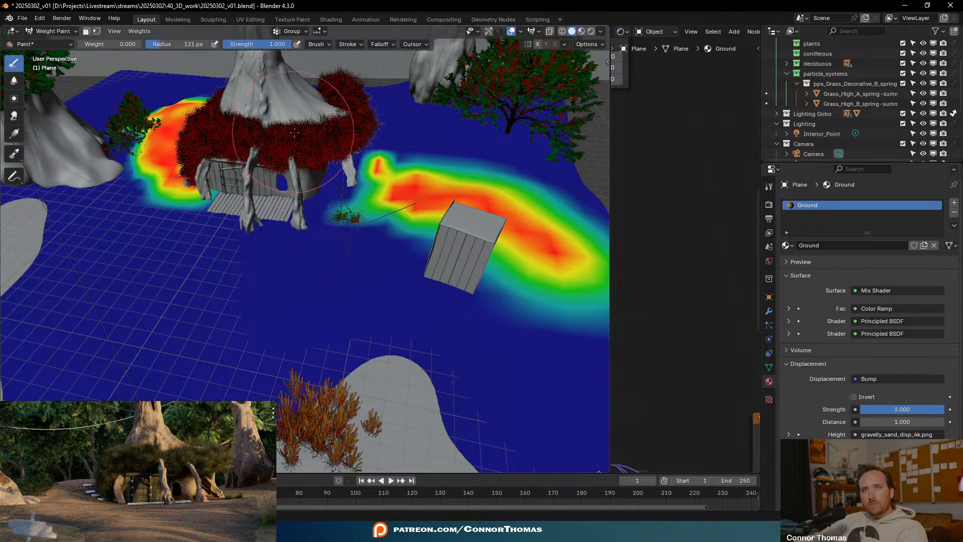
{"action": "key", "text": "ctrl+shift+z"}
{"action": "left_click_drag", "start_coordinate": [111, 44], "coordinate": [143, 45]}
- Try a brush strength of -1 for erasing the painted ground and restore the strength to 1.000
{"action": "left_click", "coordinate": [276, 44]}
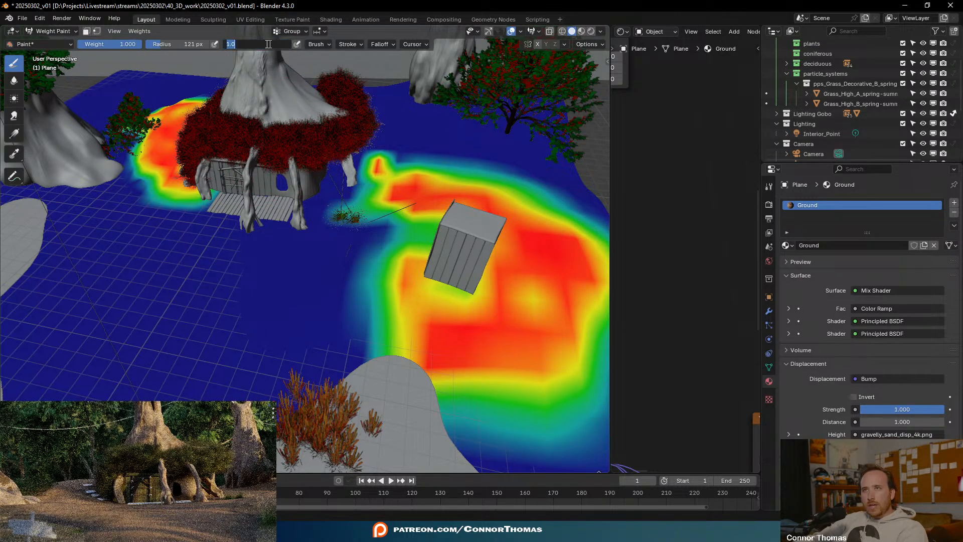
{"action": "type", "text": "-1"}
{"action": "key", "text": "Return"}
{"action": "key", "text": "ctrl+z"}
{"action": "key", "text": "ctrl+shift+z"}
{"action": "left_click_drag", "start_coordinate": [258, 44], "coordinate": [292, 44]}
- Set the weight paint brush's blend mode to Subtract
{"action": "left_click", "coordinate": [323, 45]}
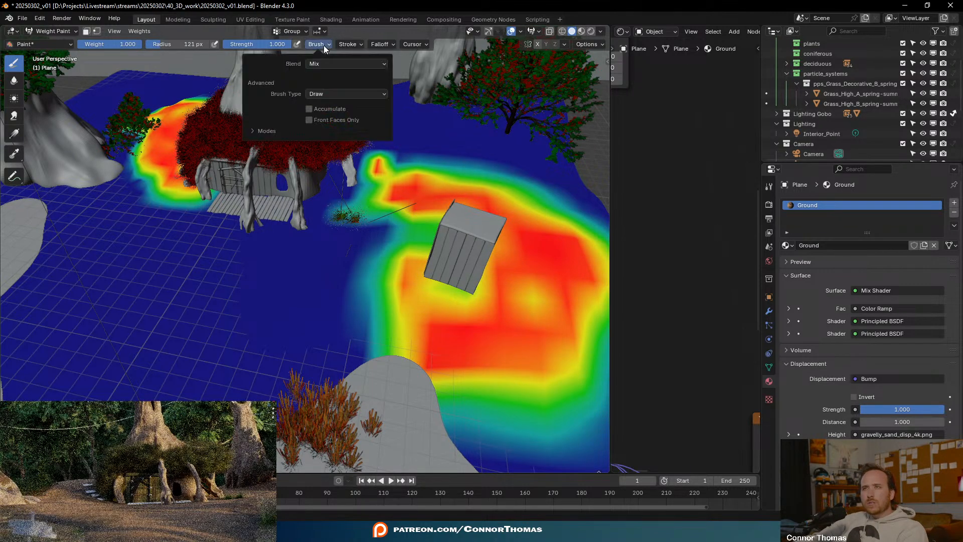
{"action": "left_click", "coordinate": [768, 186]}
{"action": "left_click", "coordinate": [868, 312]}
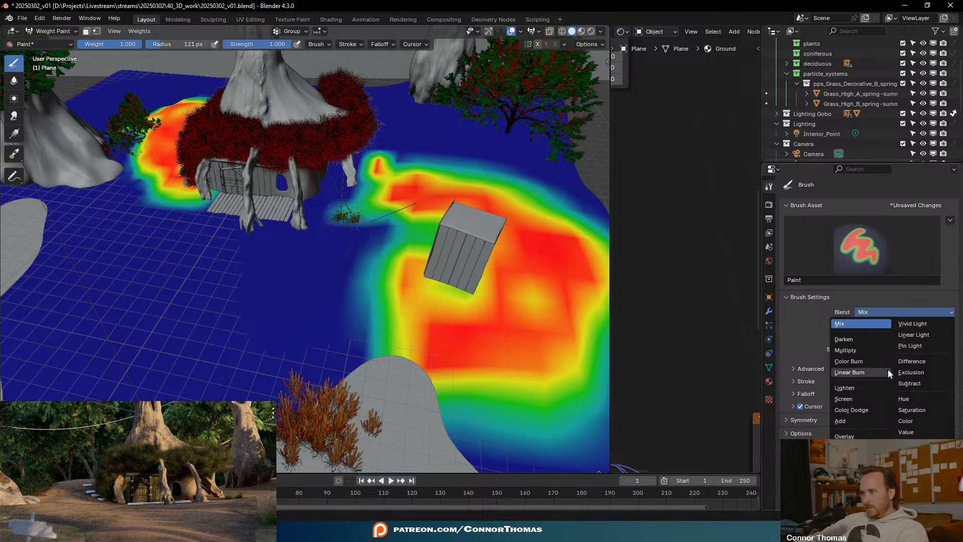
{"action": "left_click", "coordinate": [882, 313]}
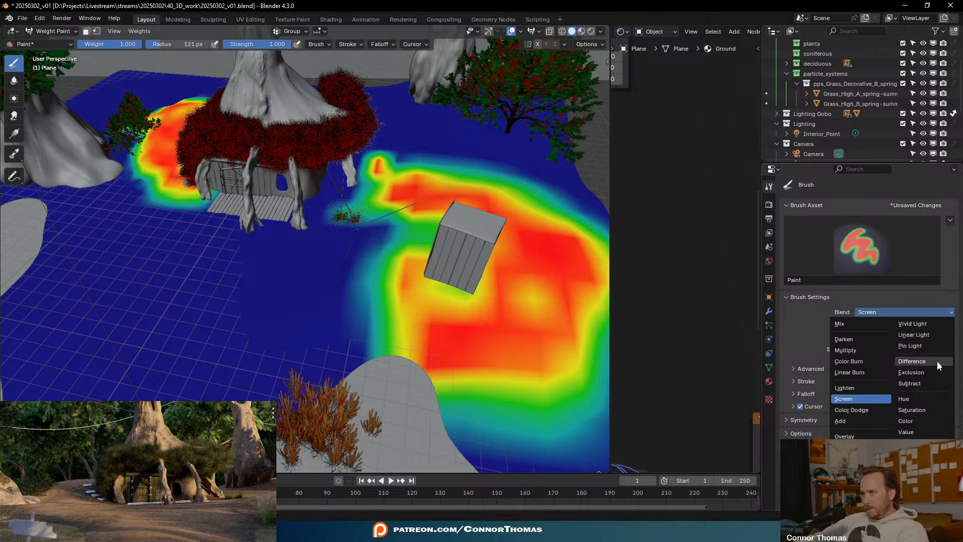
{"action": "left_click", "coordinate": [918, 383]}
- Set the brush radius to 76 px and subtract weight from the ground in front of the wooden box
{"action": "middle_click_drag", "start_coordinate": [426, 228], "coordinate": [489, 358]}
{"action": "key", "text": "f"}
{"action": "left_click", "coordinate": [483, 360]}
{"action": "mouse_move", "coordinate": [471, 367]}
{"action": "left_mouse_down"}
{"action": "mouse_move", "coordinate": [462, 366]}
{"action": "mouse_move", "coordinate": [503, 365]}
{"action": "mouse_move", "coordinate": [456, 365]}
{"action": "mouse_move", "coordinate": [509, 367]}
{"action": "mouse_move", "coordinate": [472, 399]}
{"action": "left_mouse_up"}
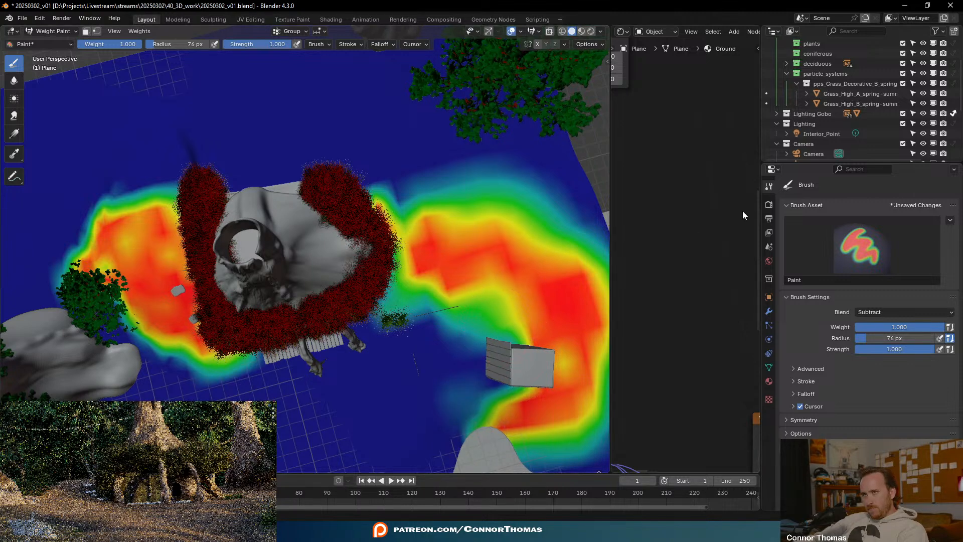
- Return to Object Mode and scatter the Botaniq grass pps_Grass_Decorative_B_spring-summer over the ground plane at 100% display
{"action": "left_click", "coordinate": [54, 32]}
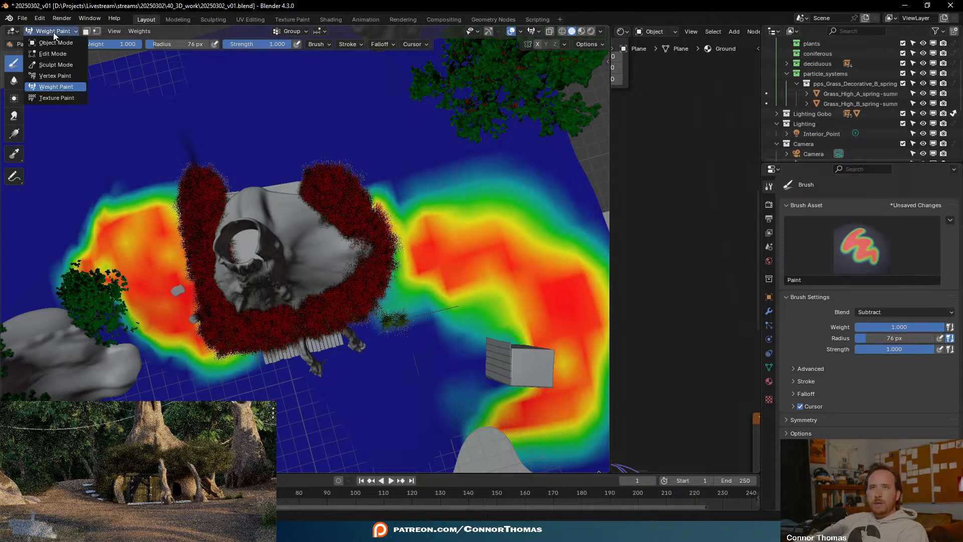
{"action": "left_click", "coordinate": [53, 42]}
{"action": "mouse_move", "coordinate": [279, 187]}
{"action": "middle_mouse_down"}
{"action": "mouse_move", "coordinate": [329, 201]}
{"action": "mouse_move", "coordinate": [338, 213]}
{"action": "middle_mouse_up"}
{"action": "key", "text": "n"}
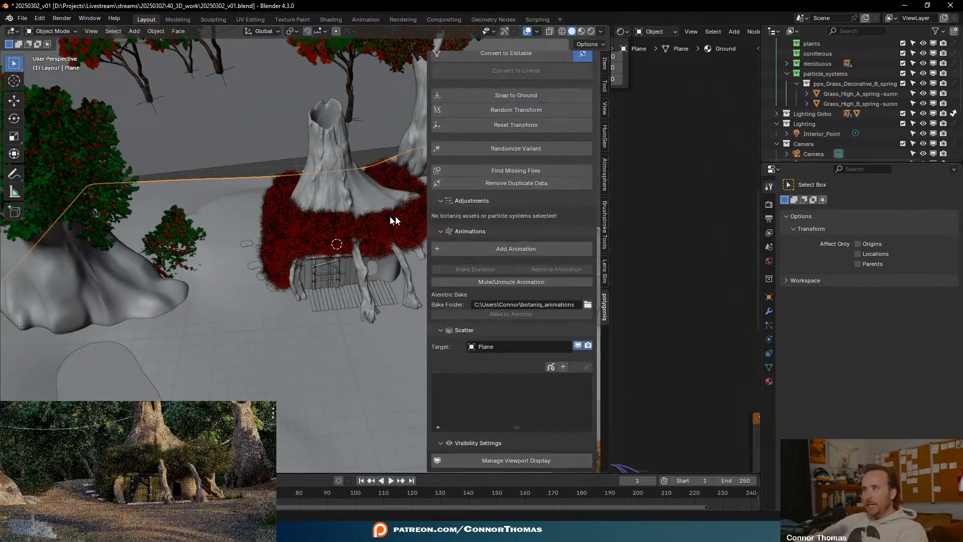
{"action": "left_click", "coordinate": [562, 367]}
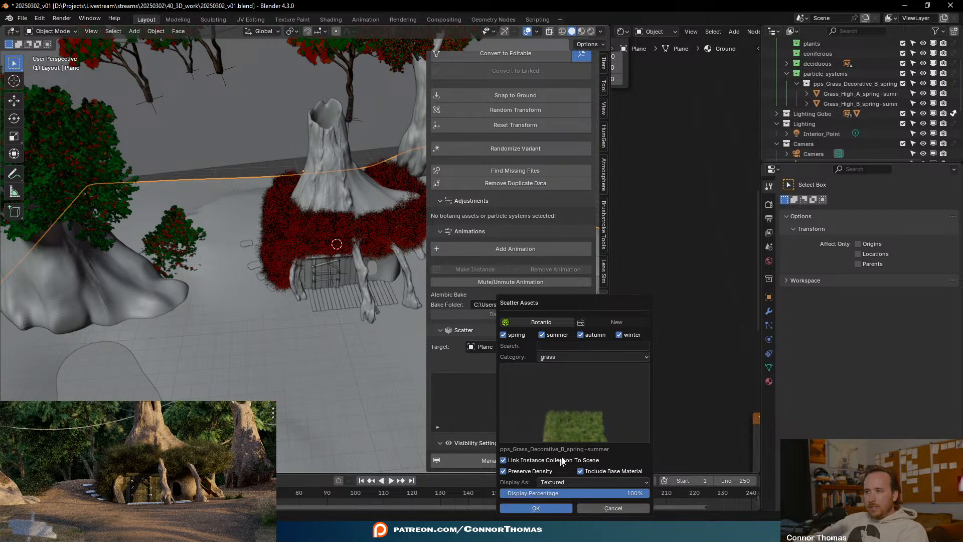
{"action": "left_click", "coordinate": [532, 506]}
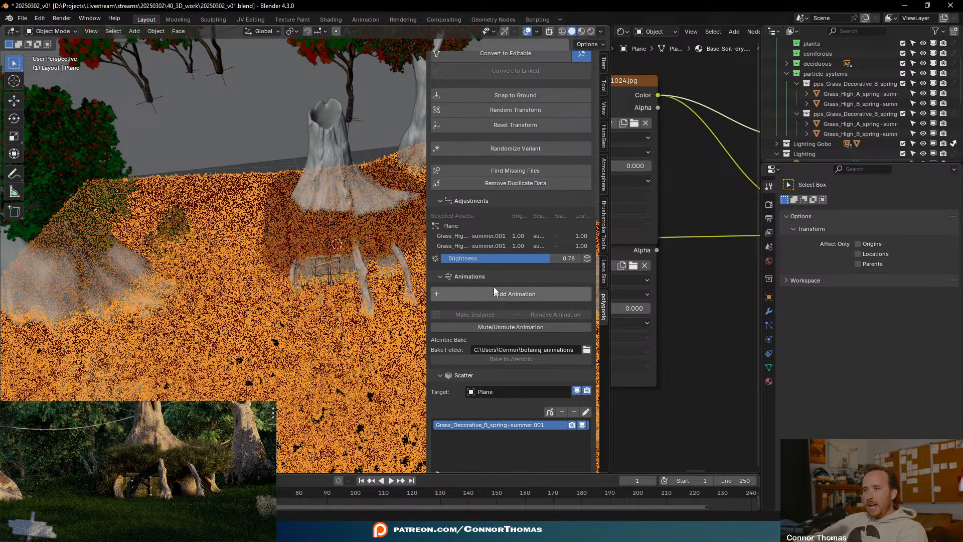
- Assign the painted vertex group Group to both the density and length of the ground grass
{"action": "scroll", "coordinate": [486, 341], "scroll_direction": "down", "scroll_amount": 15}
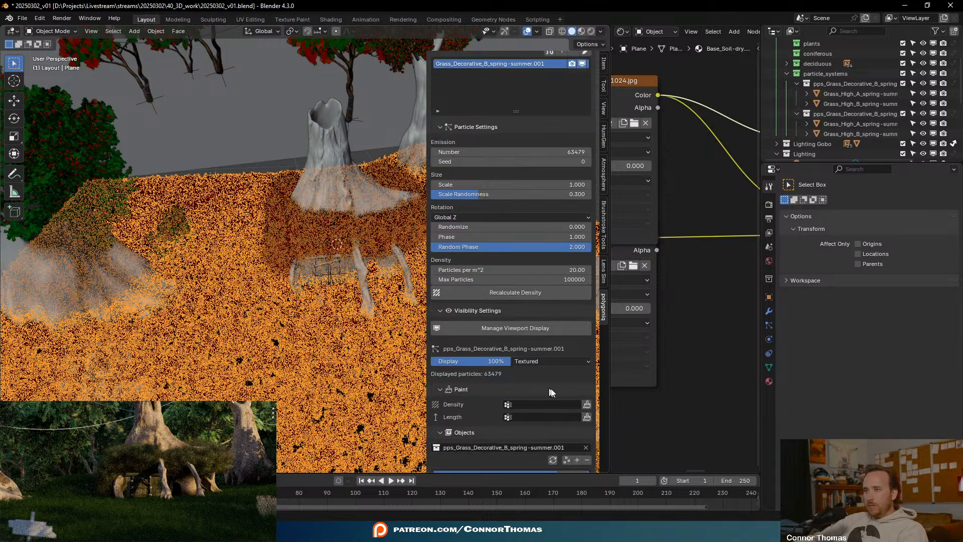
{"action": "left_click", "coordinate": [532, 404]}
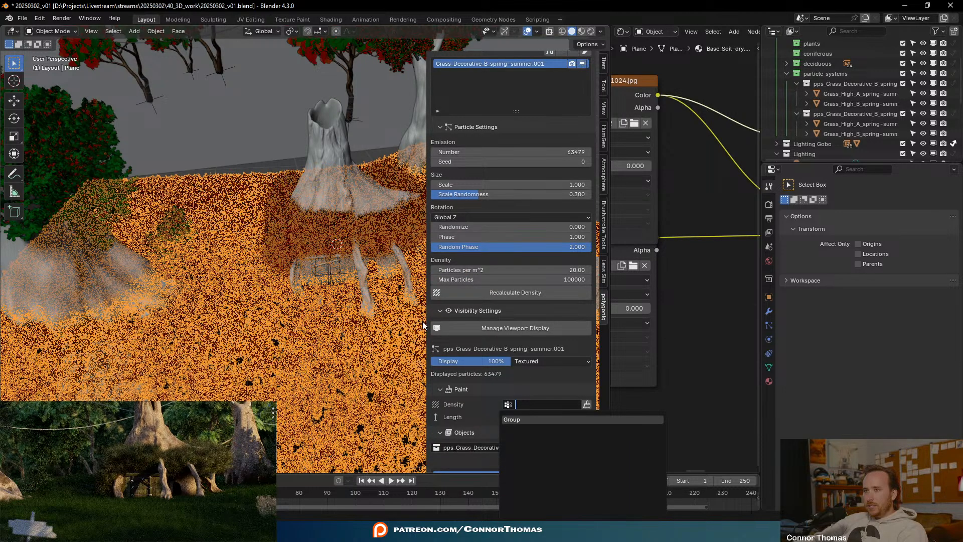
{"action": "mouse_move", "coordinate": [354, 265]}
{"action": "middle_mouse_down", "text": "shift"}
{"action": "mouse_move", "coordinate": [278, 254]}
{"action": "mouse_move", "coordinate": [201, 260]}
{"action": "middle_mouse_up", "text": "shift"}
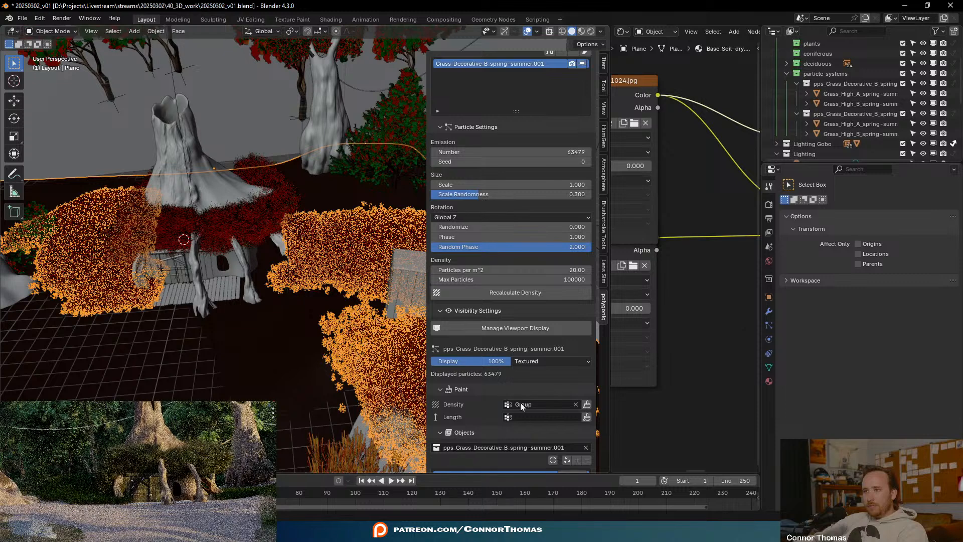
{"action": "left_click", "coordinate": [526, 419]}
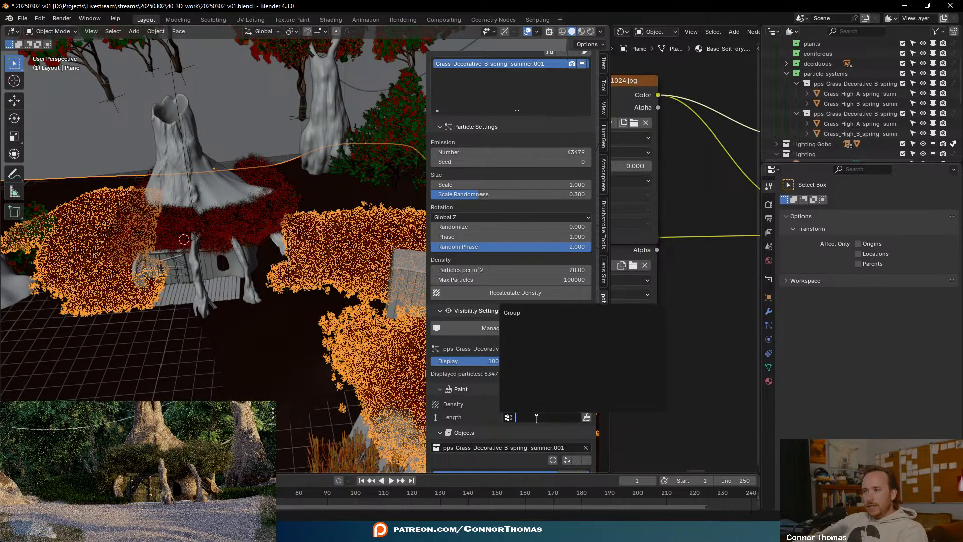
{"action": "left_click", "coordinate": [516, 313]}
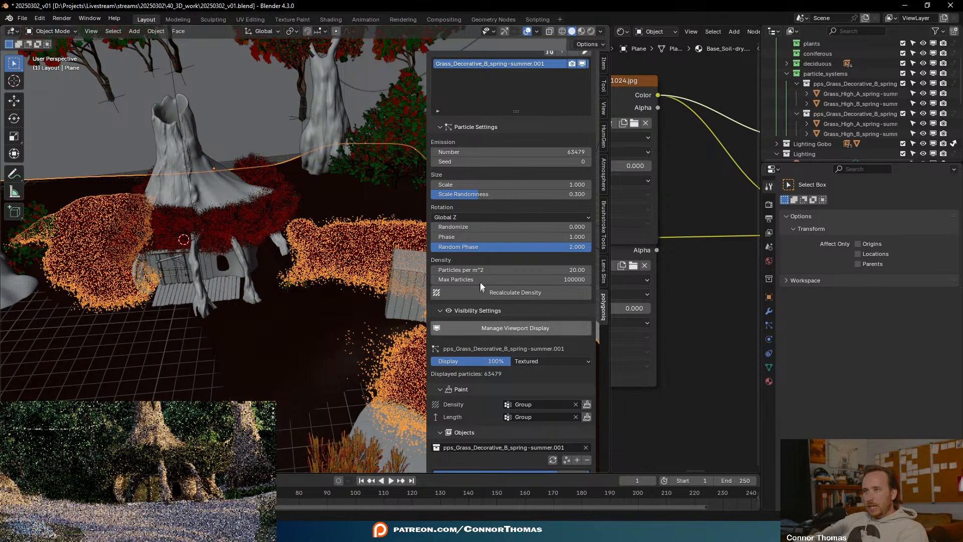
- Reduce the ground grass's emission number to 23479 and further to 3479
{"action": "left_click", "coordinate": [543, 152]}
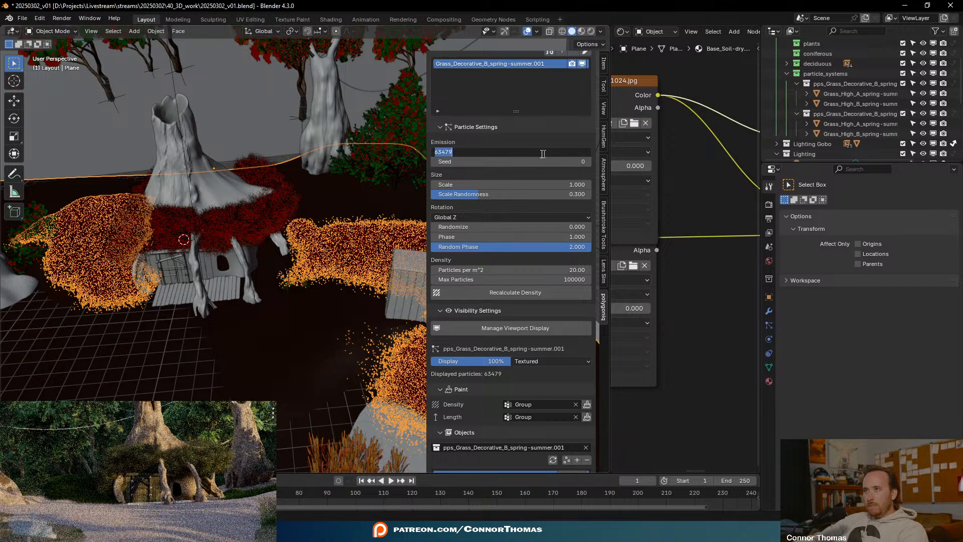
{"action": "left_click_drag", "start_coordinate": [438, 151], "coordinate": [434, 152]}
{"action": "type", "text": "2"}
{"action": "key", "text": "Return"}
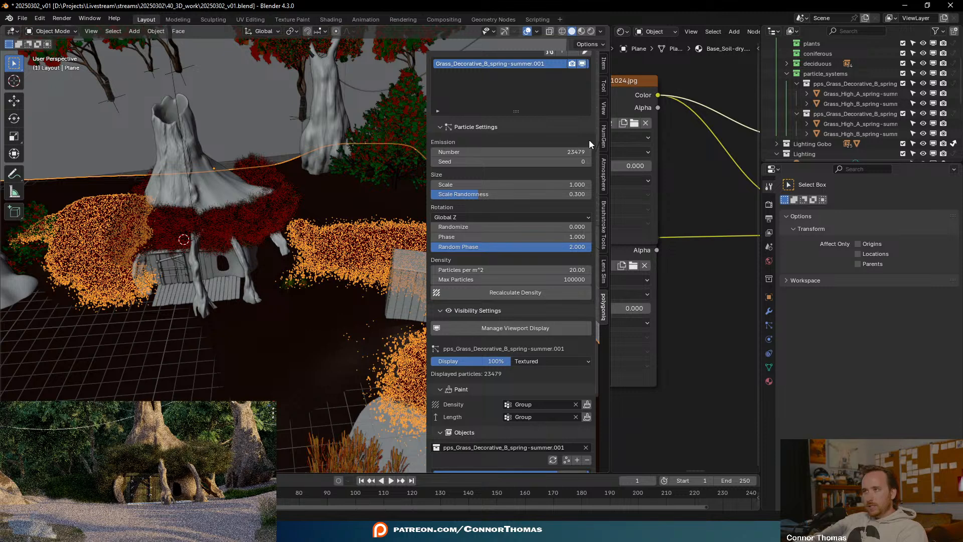
{"action": "left_click", "coordinate": [499, 152]}
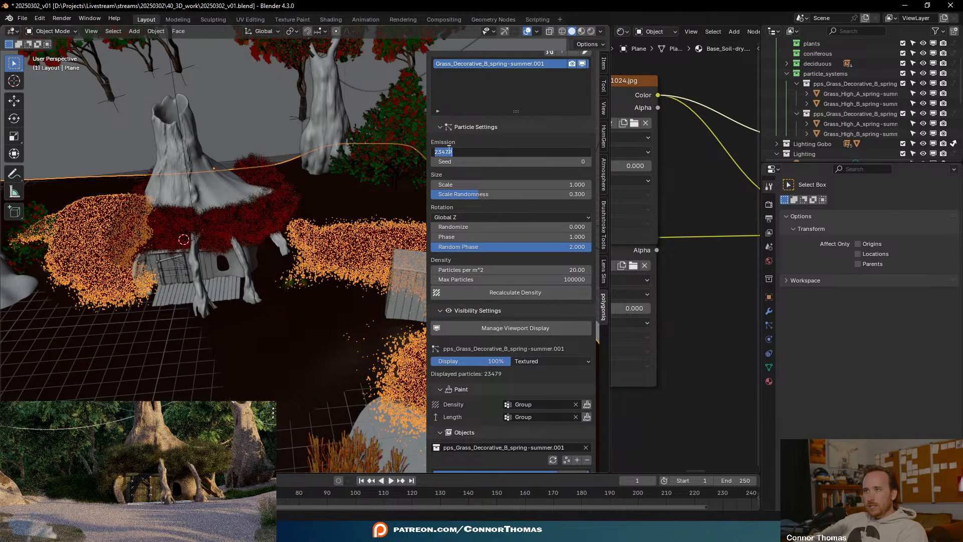
{"action": "left_click_drag", "start_coordinate": [439, 153], "coordinate": [394, 153]}
{"action": "key", "text": "BackSpace"}
{"action": "key", "text": "Return"}
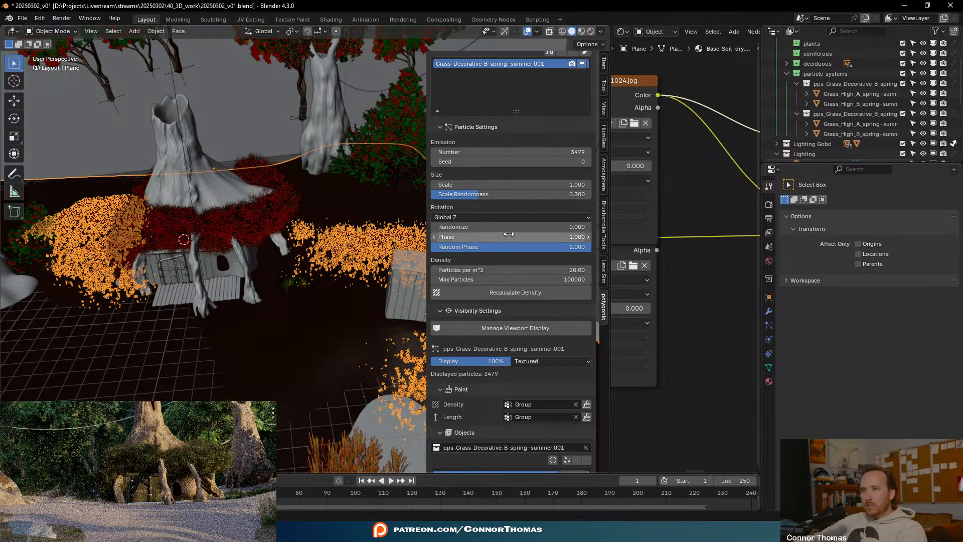
- Enlarge the ground grass to scale 2.270, compare it with the roof grass's scale, and reduce it to 1.990
{"action": "left_click_drag", "start_coordinate": [507, 184], "coordinate": [554, 185]}
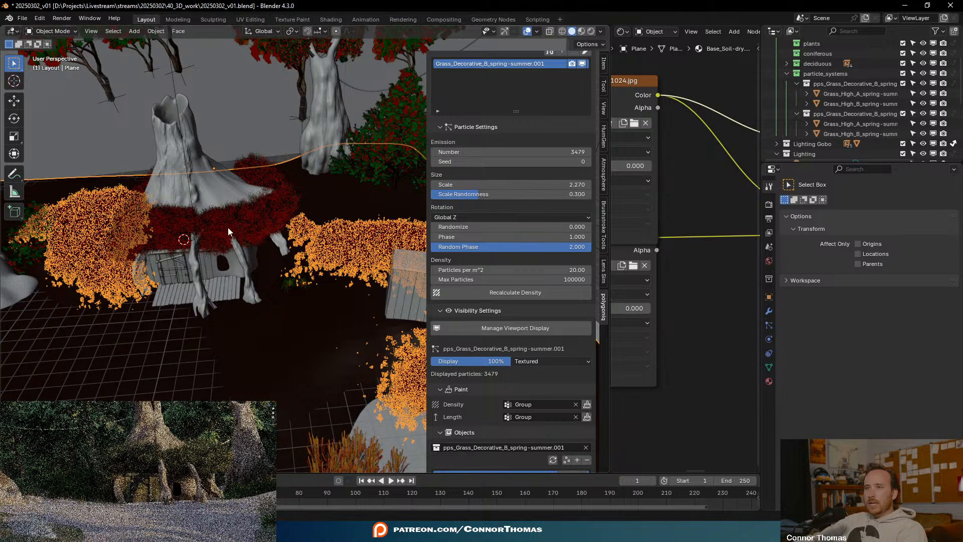
{"action": "left_click", "coordinate": [228, 227]}
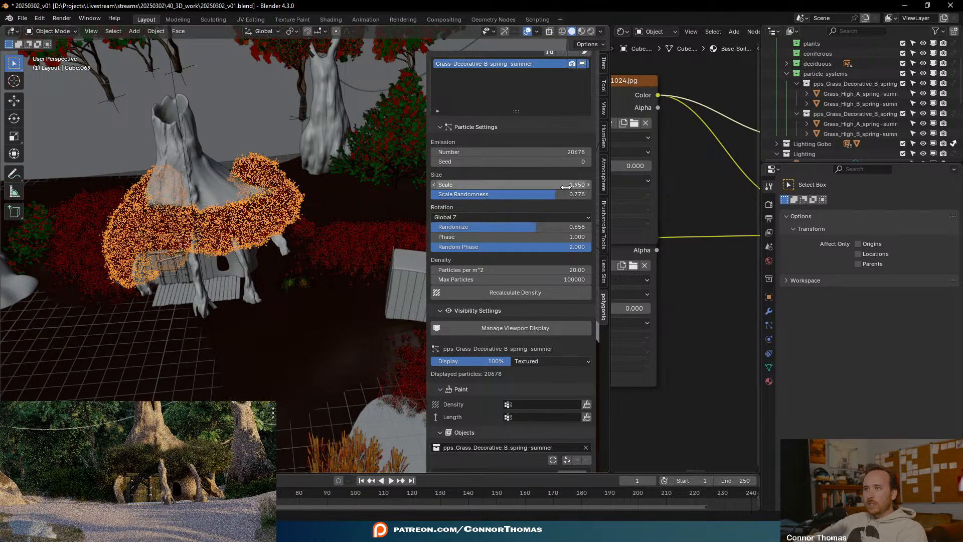
{"action": "left_click", "coordinate": [312, 302]}
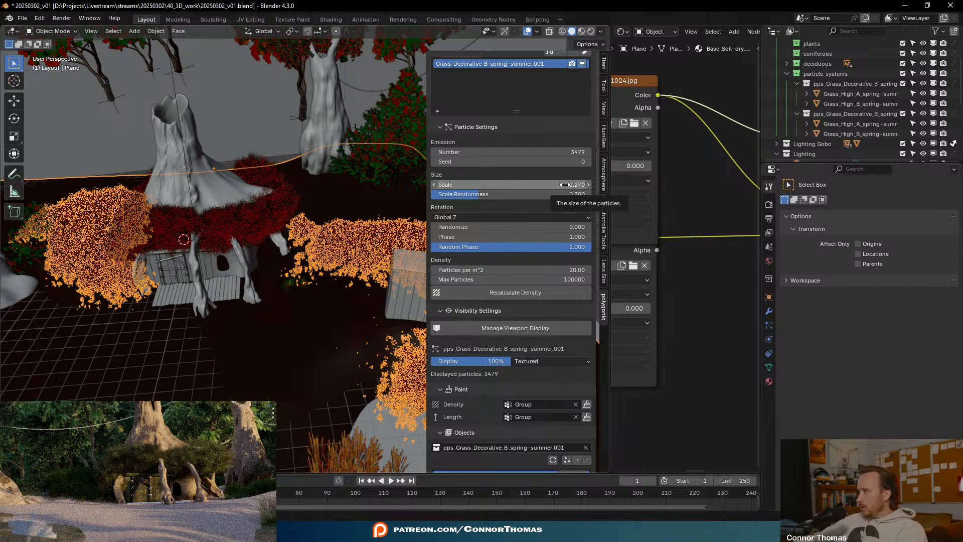
{"action": "left_click_drag", "start_coordinate": [564, 185], "coordinate": [534, 185]}
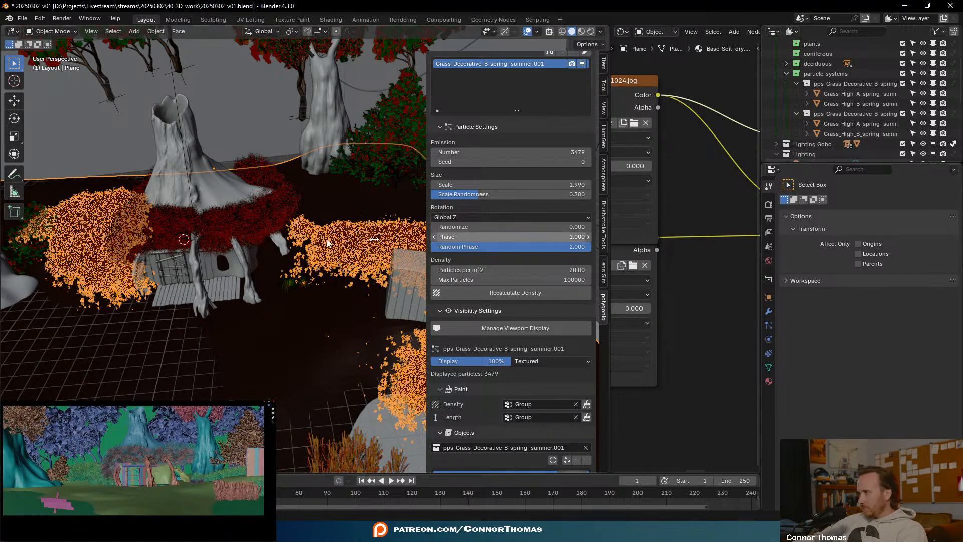
- Set the ground grass's rotation Randomize to 1.000 and Phase to -0.500
{"action": "left_click_drag", "start_coordinate": [476, 227], "coordinate": [592, 226]}
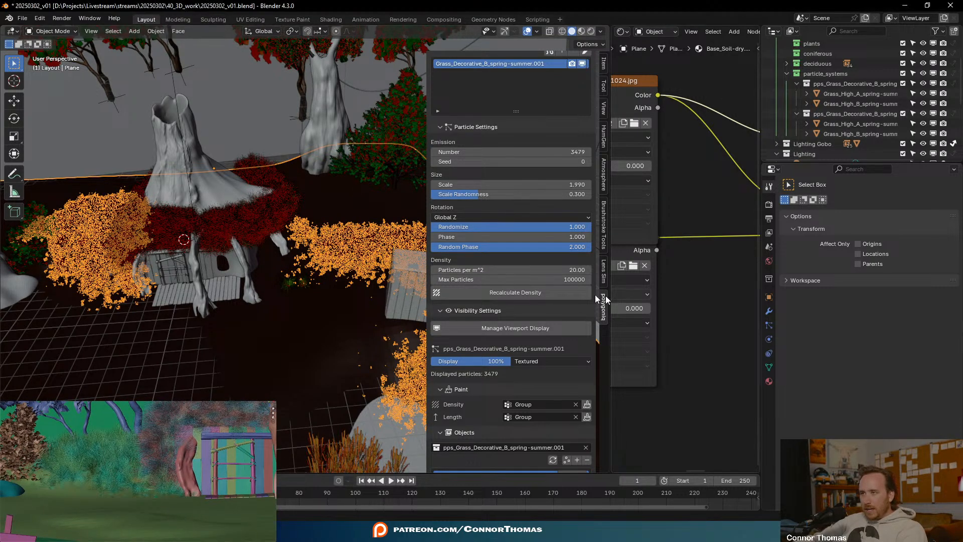
{"action": "left_click_drag", "start_coordinate": [478, 237], "coordinate": [503, 236]}
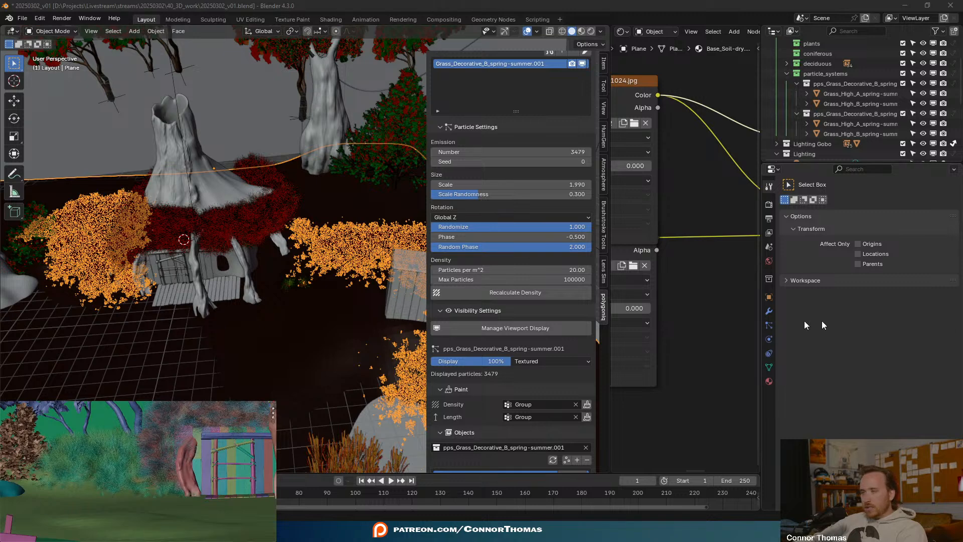
{"action": "scroll", "coordinate": [489, 300], "scroll_direction": "down", "scroll_amount": 7}
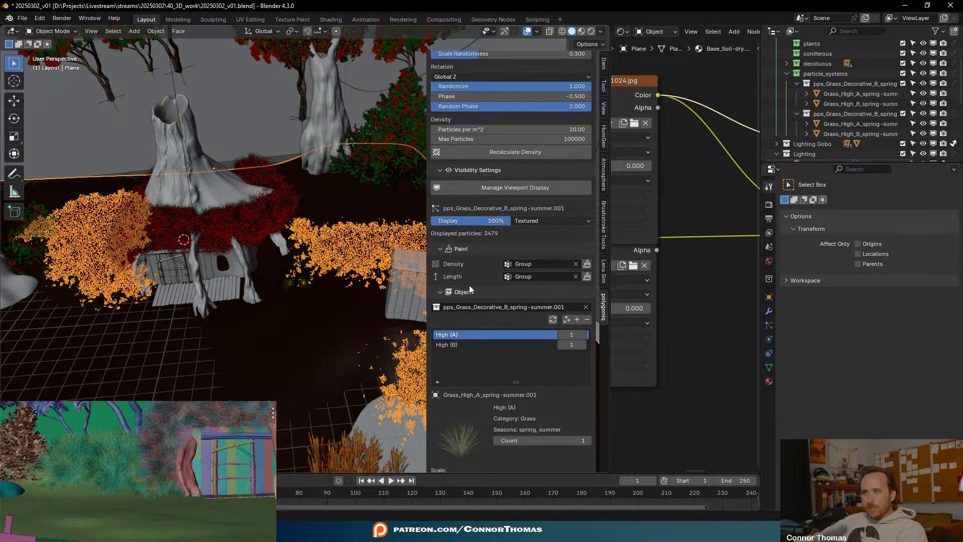
{"action": "scroll", "coordinate": [512, 330], "scroll_direction": "down", "scroll_amount": 2}
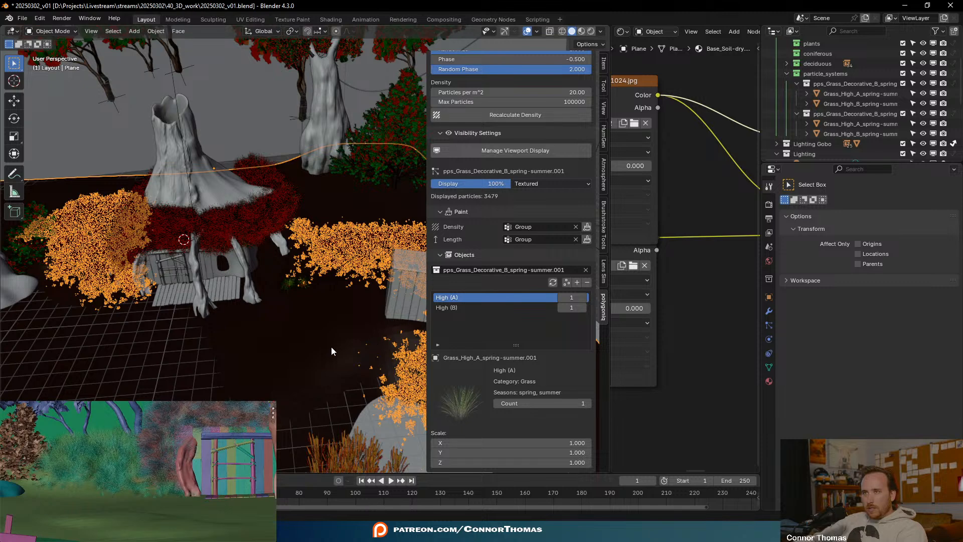
- Set the ground grass's emission number to 6479
{"action": "middle_click_drag", "start_coordinate": [328, 343], "coordinate": [384, 356]}
{"action": "scroll", "coordinate": [477, 110], "scroll_direction": "up", "scroll_amount": 7}
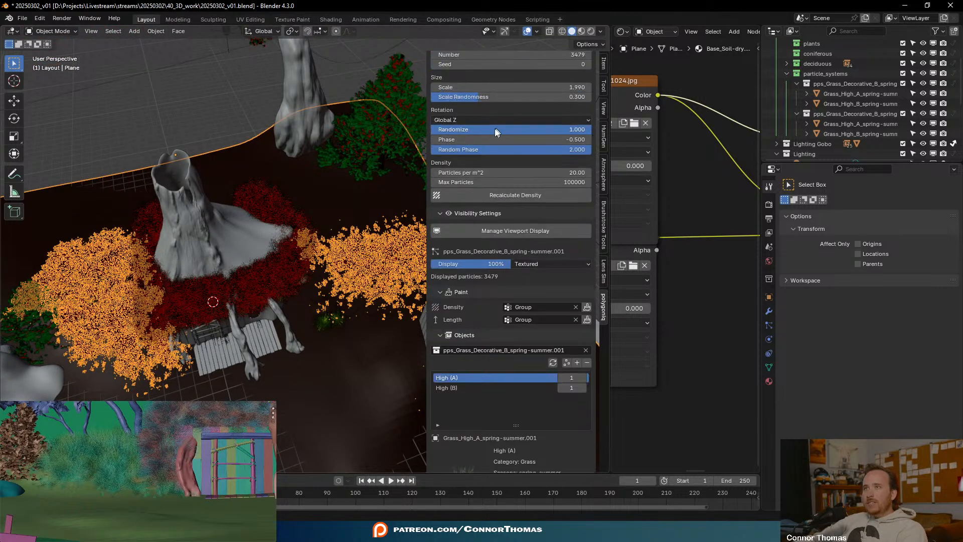
{"action": "left_click", "coordinate": [473, 115]}
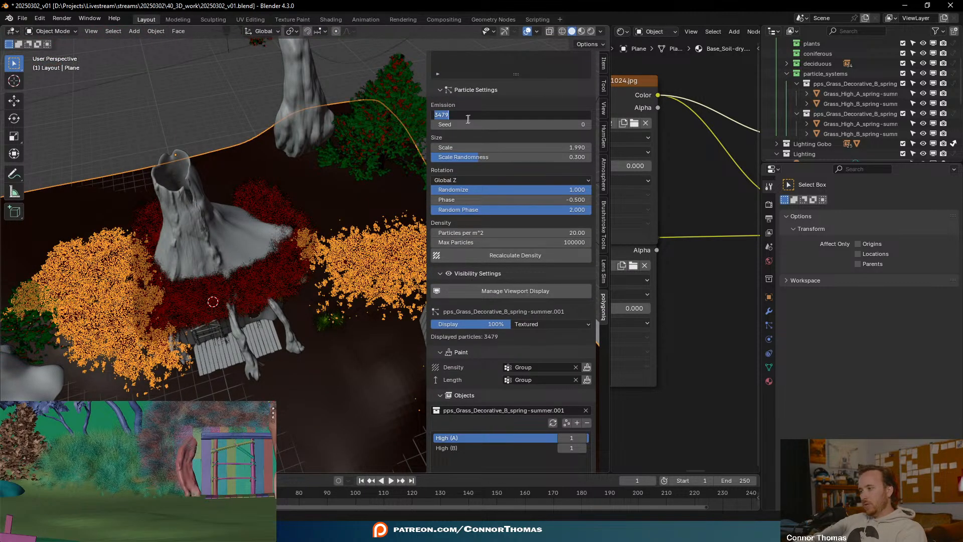
{"action": "left_click_drag", "start_coordinate": [438, 115], "coordinate": [430, 115]}
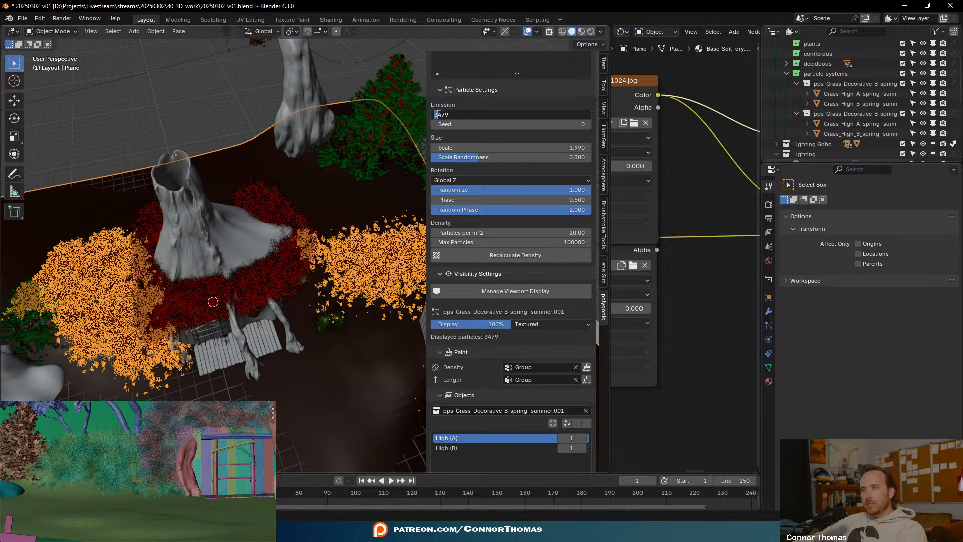
{"action": "type", "text": "6"}
{"action": "key", "text": "Return"}
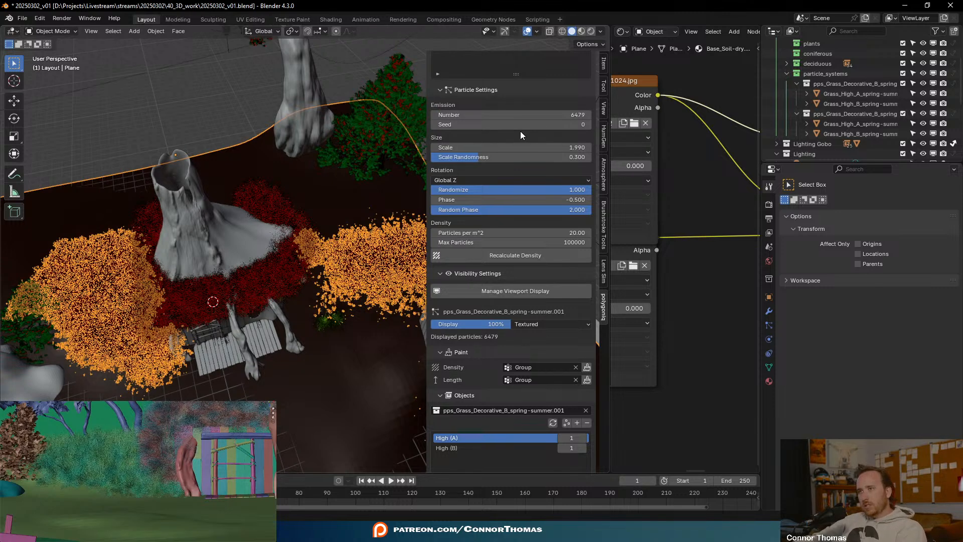
- Set the ground grass's scale to 1.350 and check the grass around the hut in the camera view
{"action": "scroll", "coordinate": [133, 446], "scroll_direction": "down", "scroll_amount": 5}
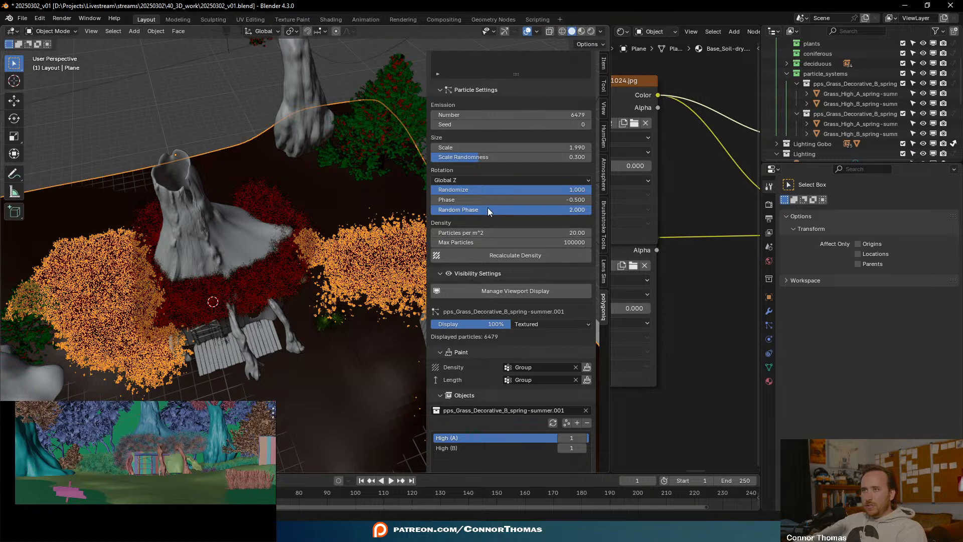
{"action": "left_click_drag", "start_coordinate": [510, 147], "coordinate": [478, 147]}
{"action": "middle_click_drag", "start_coordinate": [202, 469], "coordinate": [151, 462], "text": "shift"}
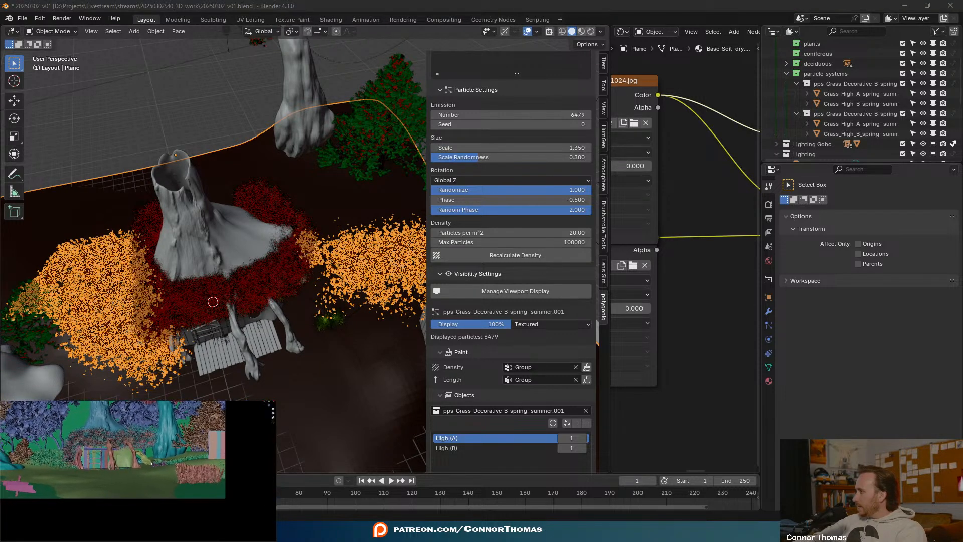
{"action": "scroll", "coordinate": [165, 464], "scroll_direction": "up", "scroll_amount": 3}
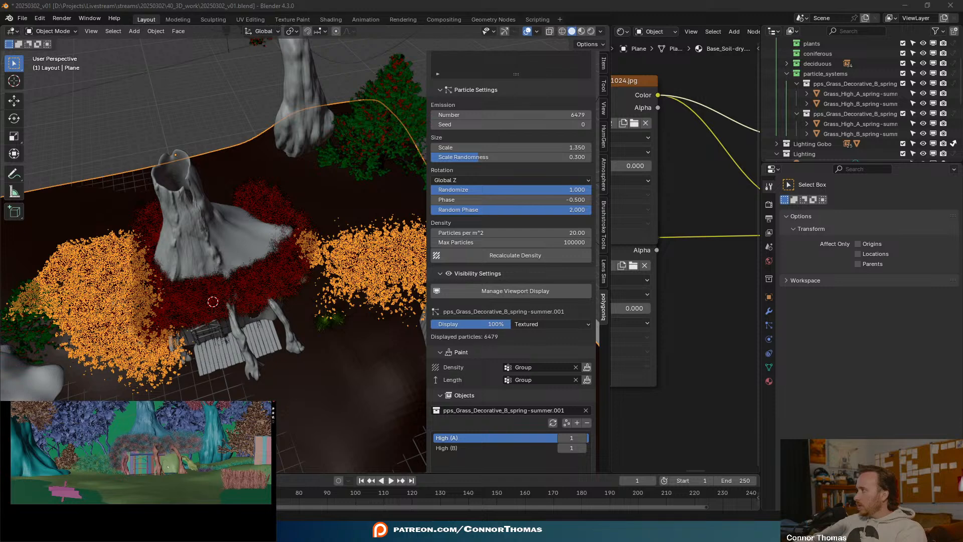
- Set the ground grass's emission number to 12479
{"action": "scroll", "coordinate": [168, 466], "scroll_direction": "up", "scroll_amount": 3}
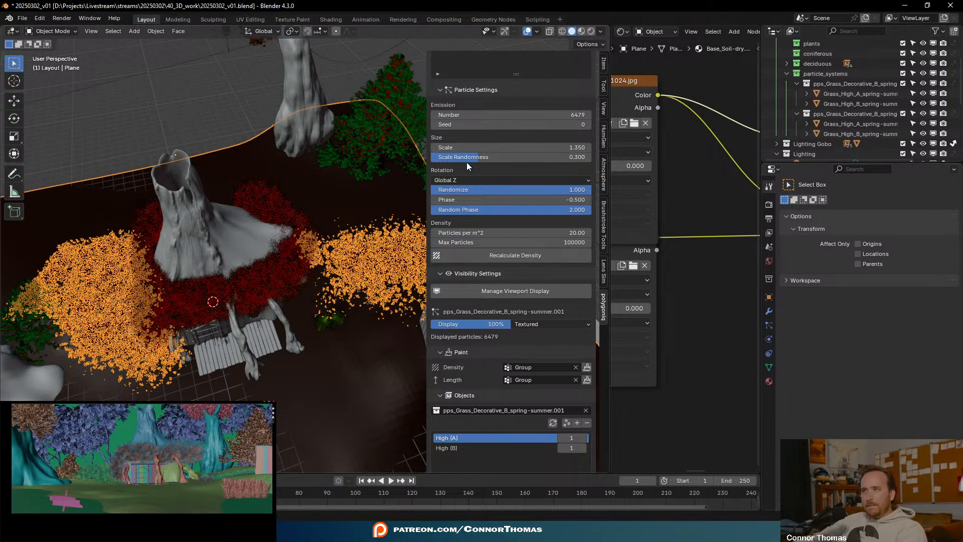
{"action": "left_click", "coordinate": [436, 115]}
{"action": "type", "text": "12479"}
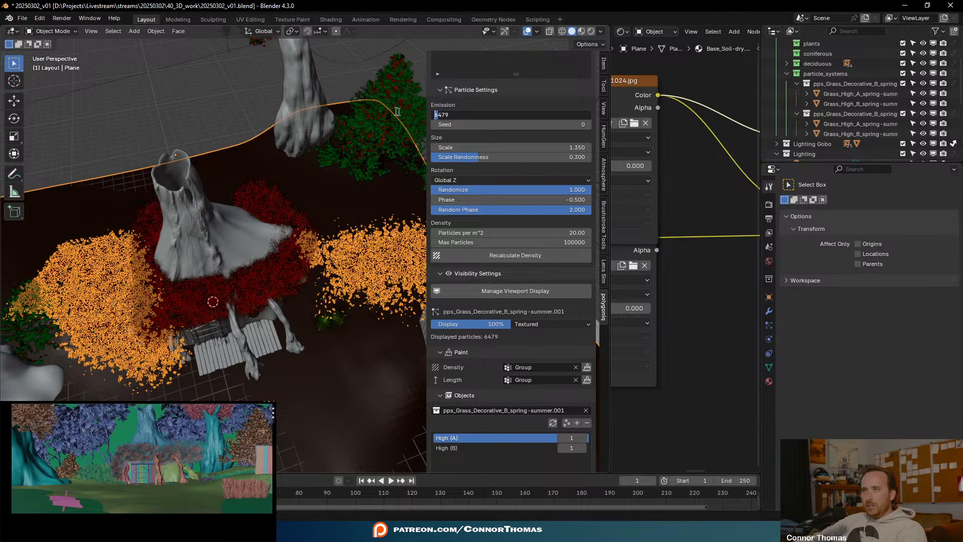
{"action": "key", "text": "Return"}
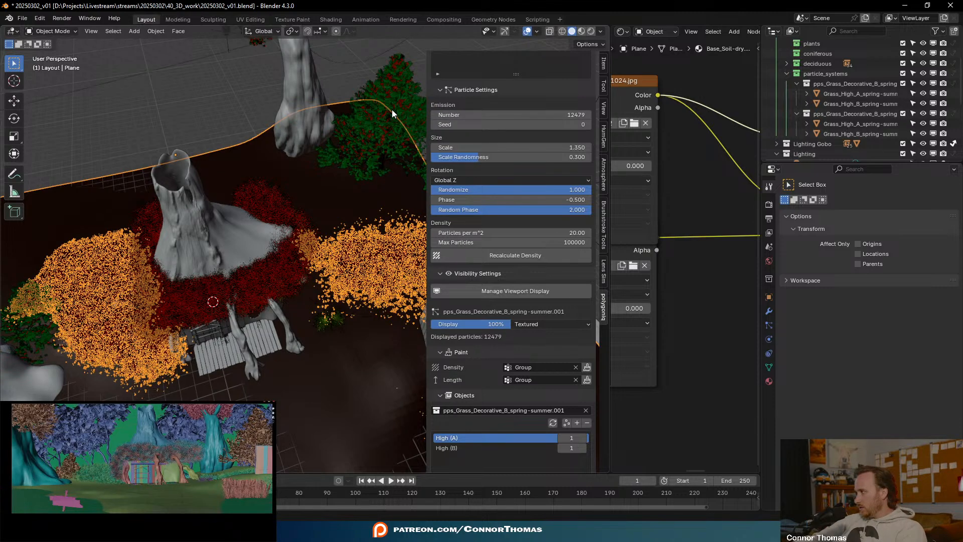
- Deselect the ground plane, check the denser grass around the hut, and save the file
{"action": "middle_click_drag", "start_coordinate": [251, 332], "coordinate": [244, 308]}
{"action": "key", "text": "n"}
{"action": "middle_click_drag", "start_coordinate": [341, 316], "coordinate": [340, 347]}
{"action": "key", "text": "alt+a"}
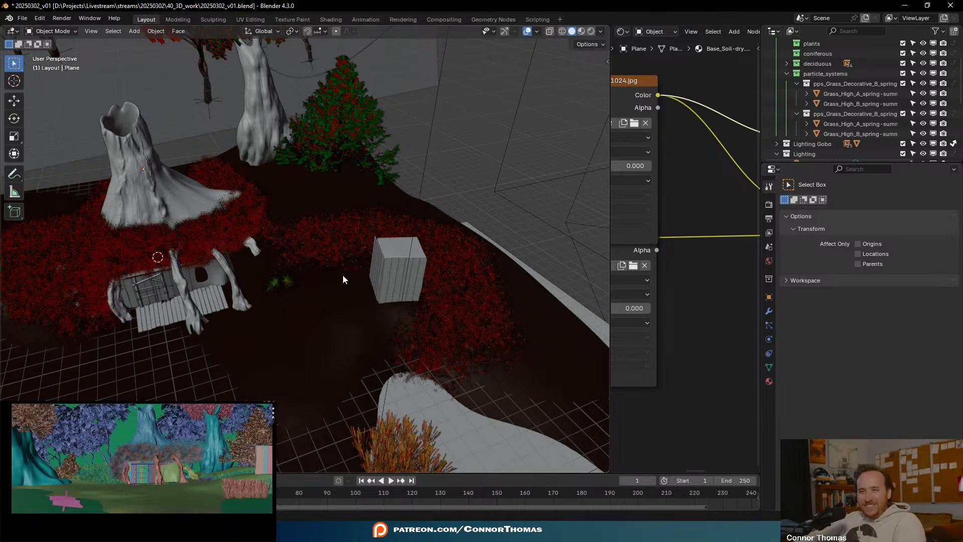
{"action": "middle_click_drag", "start_coordinate": [250, 246], "coordinate": [370, 285]}
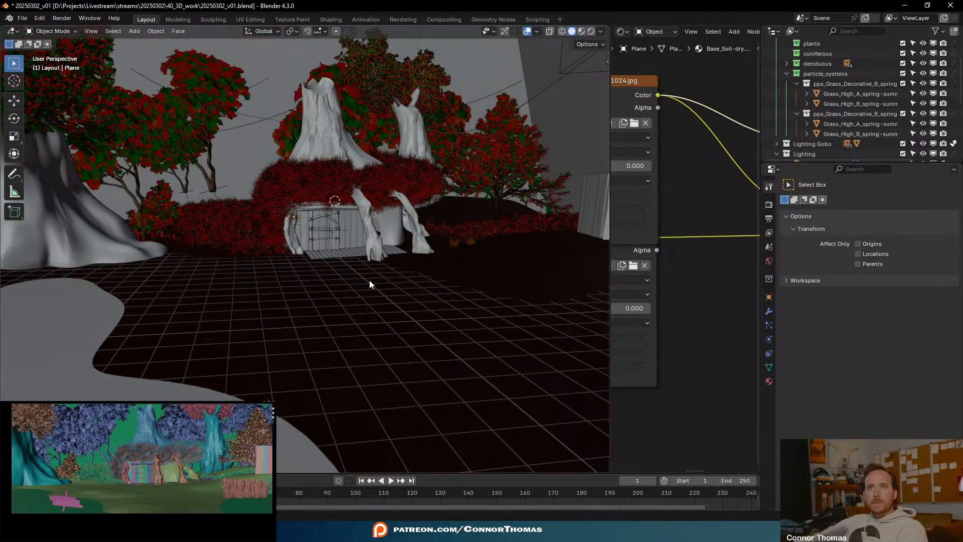
{"action": "key", "text": "ctrl+s"}
- Add an area light and move it beside the ground grass, behind and to one side of the hut
{"action": "middle_click_drag", "start_coordinate": [408, 152], "coordinate": [381, 191]}
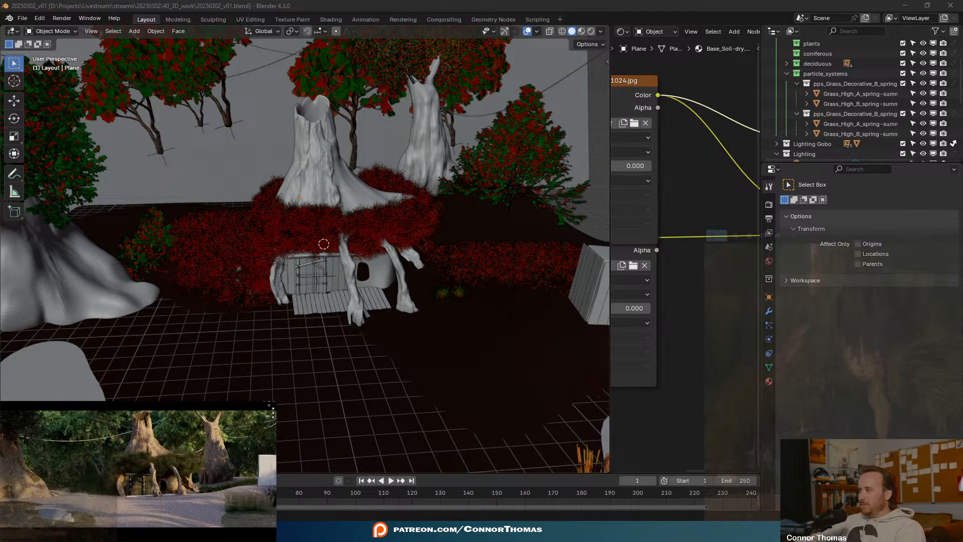
{"action": "middle_click_drag", "start_coordinate": [330, 247], "coordinate": [342, 305]}
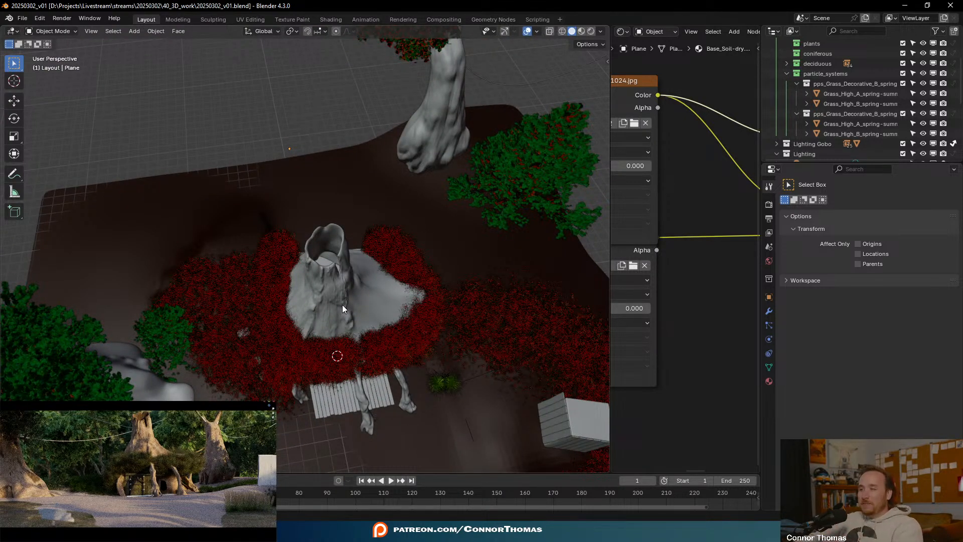
{"action": "middle_click_drag", "start_coordinate": [380, 302], "coordinate": [364, 230]}
{"action": "key", "text": "shift+a"}
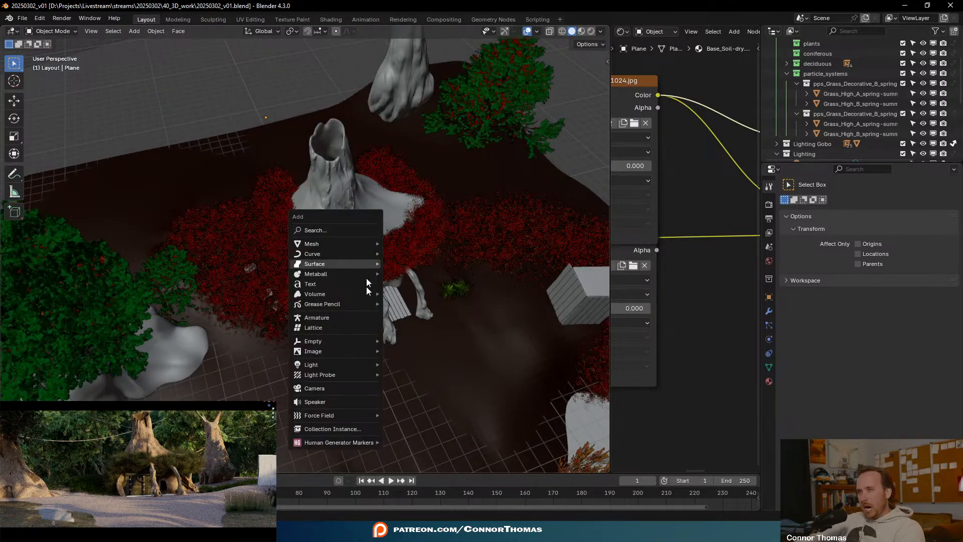
{"action": "mouse_move", "coordinate": [344, 363]}
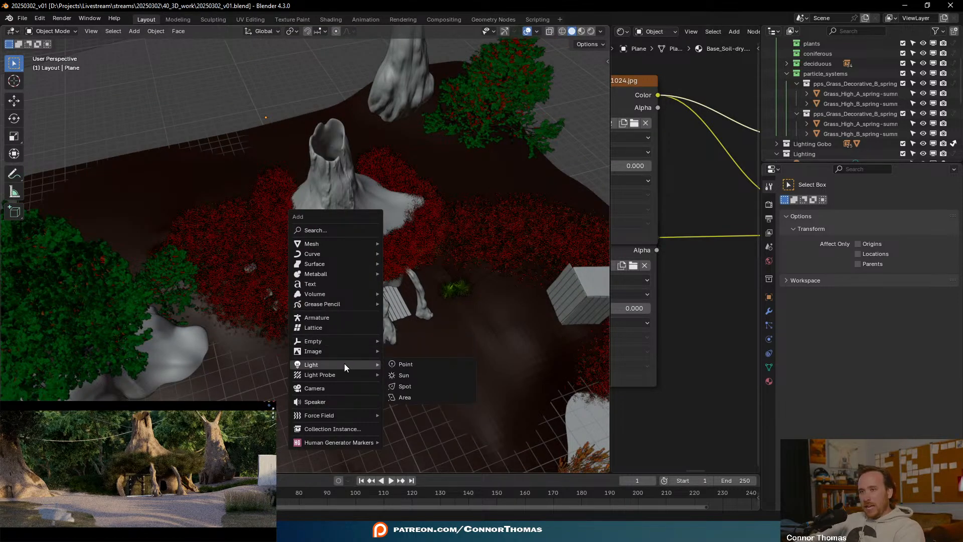
{"action": "left_click", "coordinate": [405, 397]}
{"action": "middle_click_drag", "start_coordinate": [405, 396], "coordinate": [343, 359]}
{"action": "key", "text": "g"}
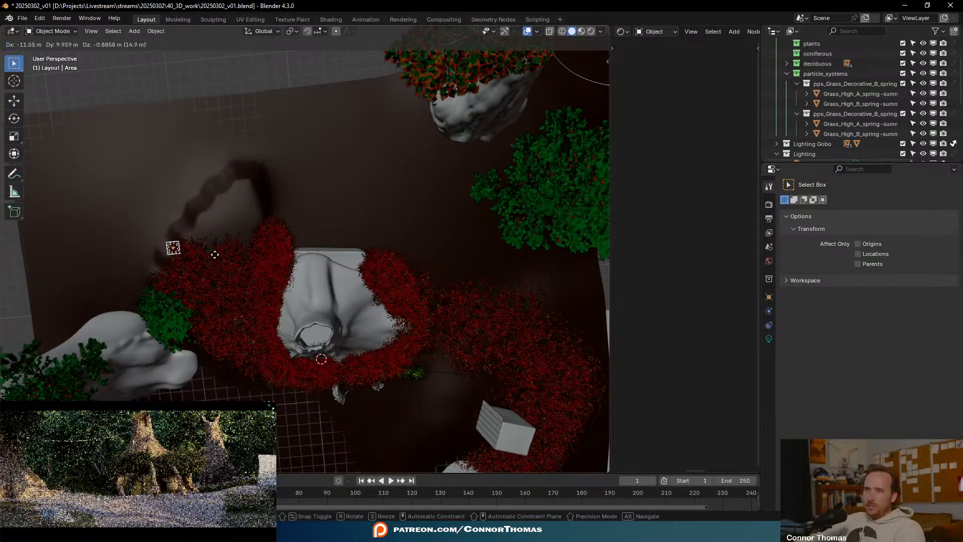
{"action": "left_click", "coordinate": [213, 253]}
- Rotate the new area light toward the hut and scale it up to more than twice its size
{"action": "middle_click_drag", "start_coordinate": [274, 309], "coordinate": [245, 201]}
{"action": "middle_click_drag", "start_coordinate": [314, 187], "coordinate": [336, 195]}
{"action": "key", "text": "r"}
{"action": "left_click", "coordinate": [344, 175]}
{"action": "key", "text": "s"}
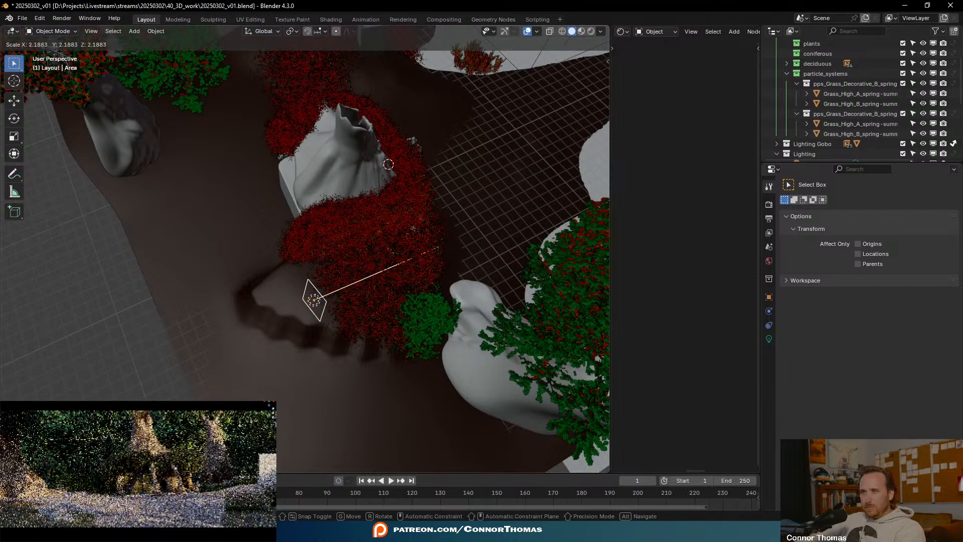
{"action": "left_click", "coordinate": [77, 297]}
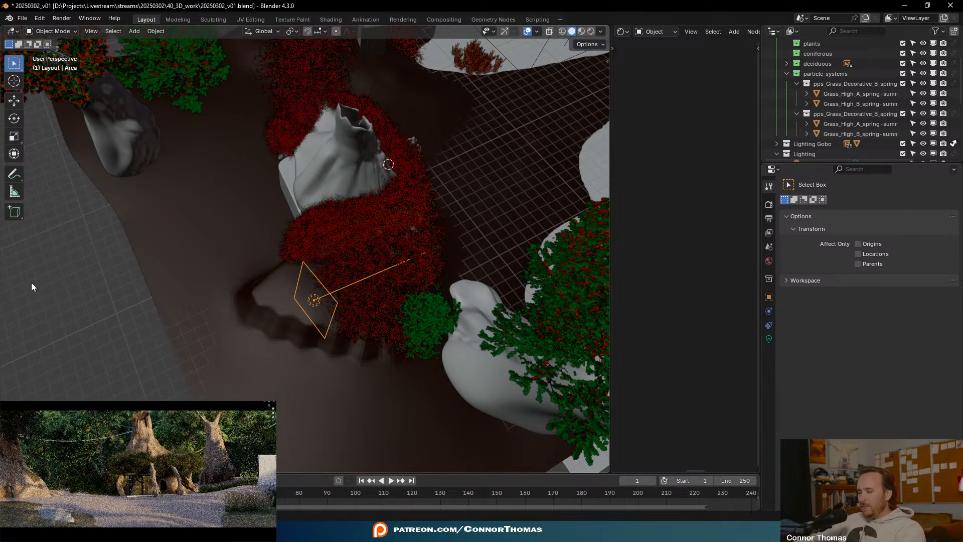
- Move the area light closer to the small bush beside the grass and tilt it freely toward the hut
{"action": "key", "text": "g"}
{"action": "left_click", "coordinate": [344, 365]}
{"action": "key", "text": "r"}
{"action": "key", "text": "r"}
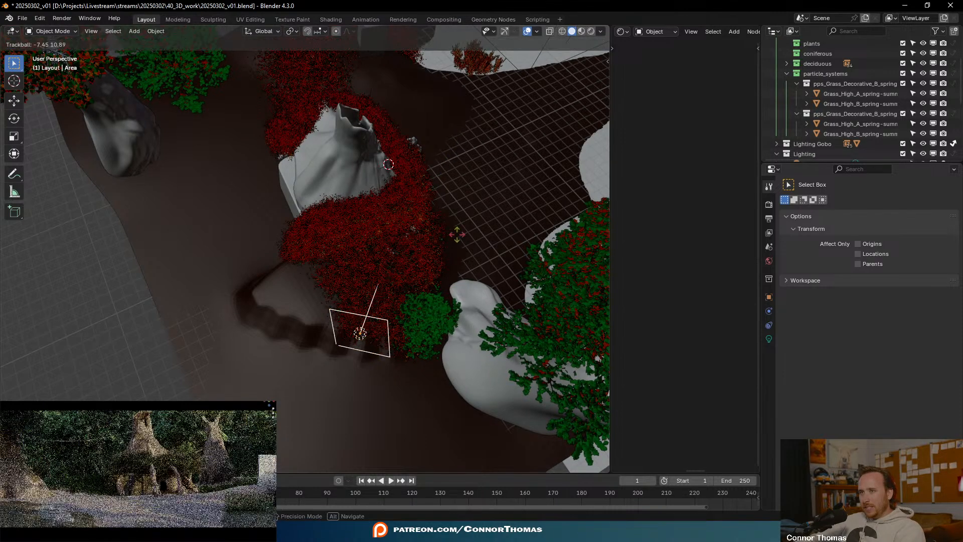
{"action": "left_click", "coordinate": [426, 256]}
{"action": "middle_click_drag", "start_coordinate": [360, 281], "coordinate": [319, 205]}
{"action": "middle_click_drag", "start_coordinate": [365, 159], "coordinate": [233, 168]}
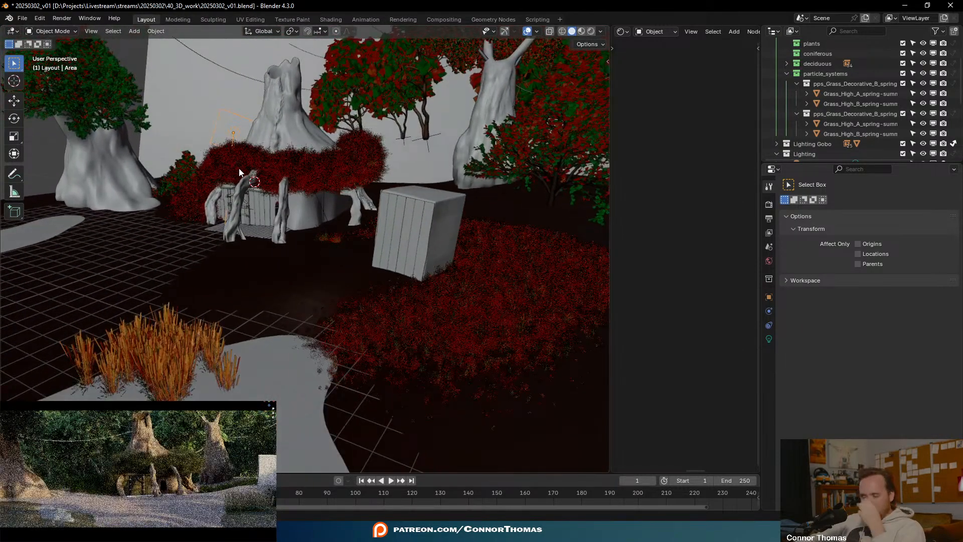
- Raise the area light's power to 100 W, compare the preview, and increase it to 1000 W
{"action": "left_click", "coordinate": [769, 339]}
{"action": "left_click", "coordinate": [886, 270]}
{"action": "key", "text": "Home"}
{"action": "key", "text": "Right"}
{"action": "type", "text": "0"}
{"action": "key", "text": "Return"}
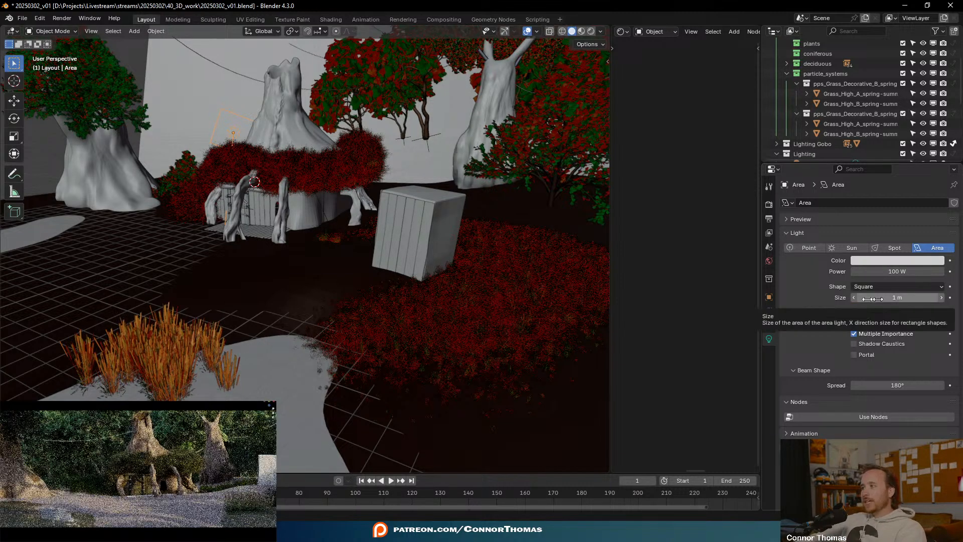
{"action": "left_click", "coordinate": [891, 270]}
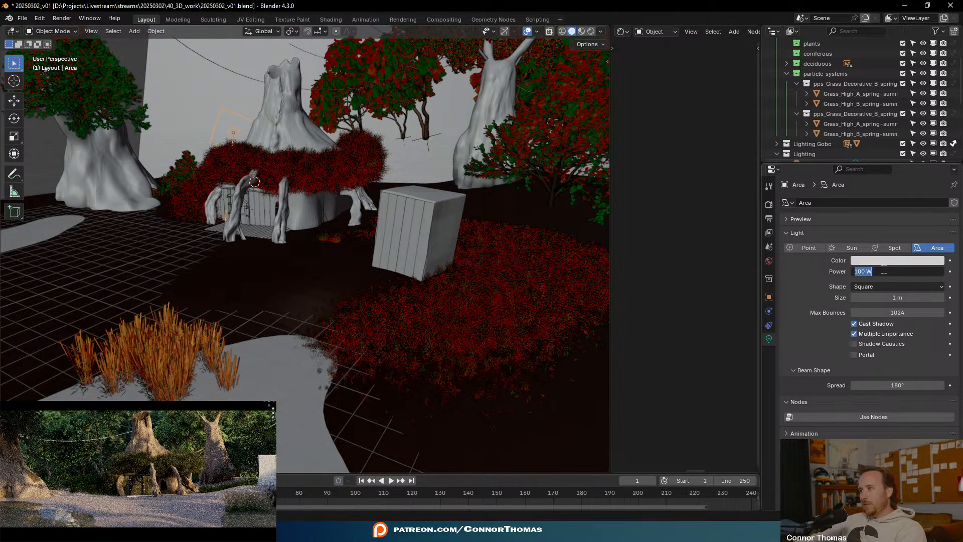
{"action": "key", "text": "Return"}
{"action": "left_click", "coordinate": [871, 275]}
{"action": "key", "text": "Right"}
{"action": "type", "text": "0"}
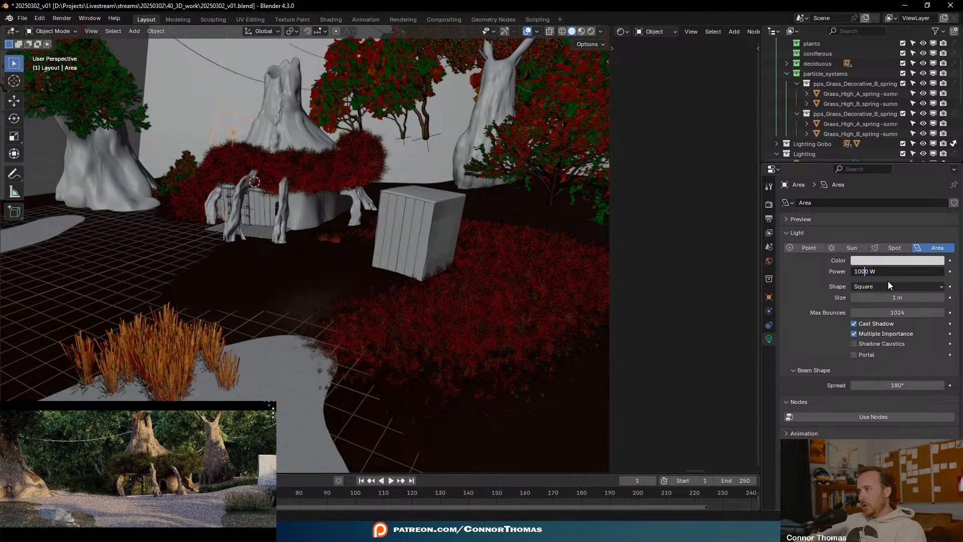
{"action": "key", "text": "Return"}
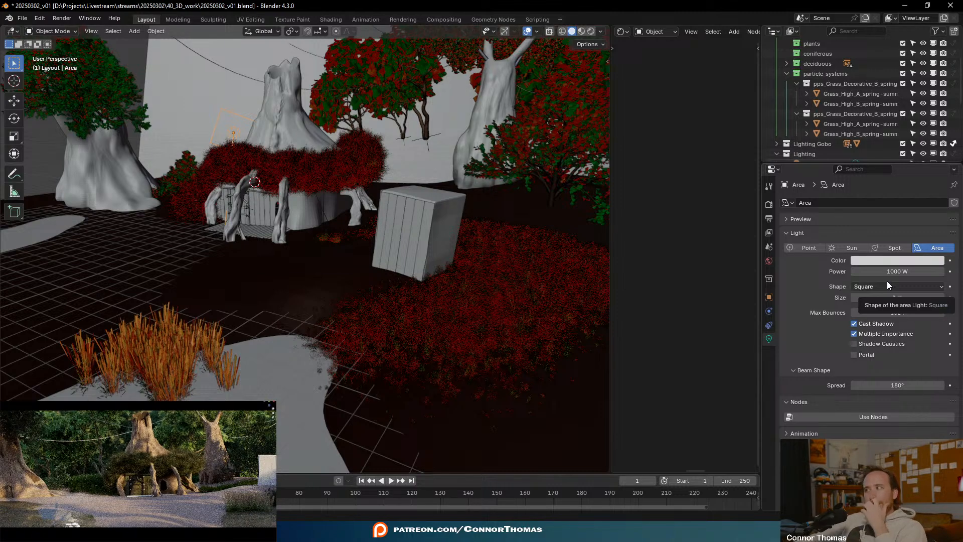
- Tilt the area light further down and raise it above the ground grass beside the hut
{"action": "middle_click_drag", "start_coordinate": [303, 210], "coordinate": [405, 204]}
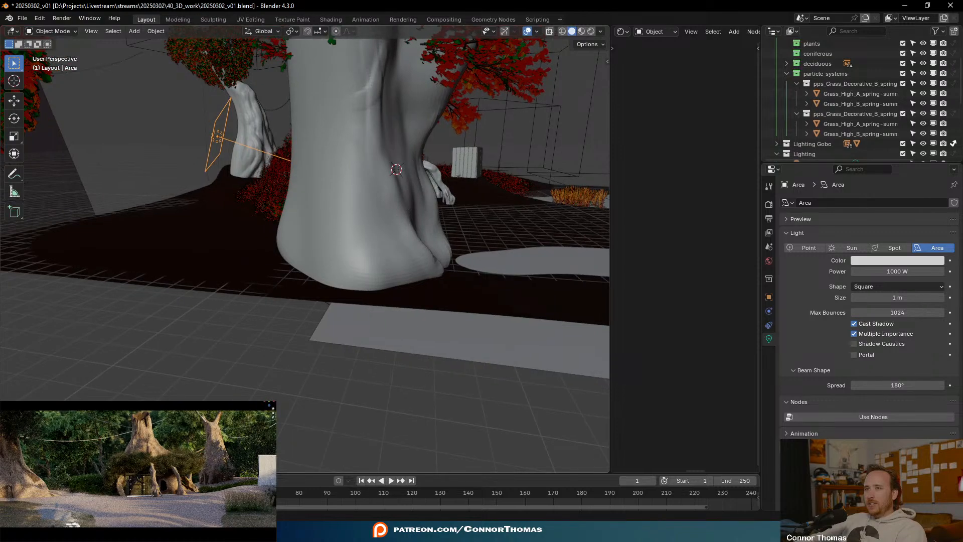
{"action": "key", "text": "r"}
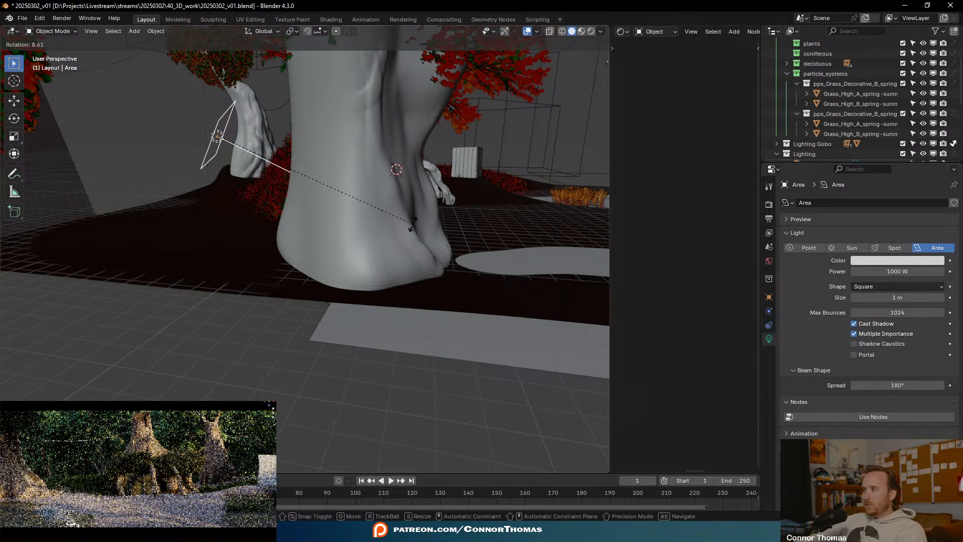
{"action": "key", "text": "g"}
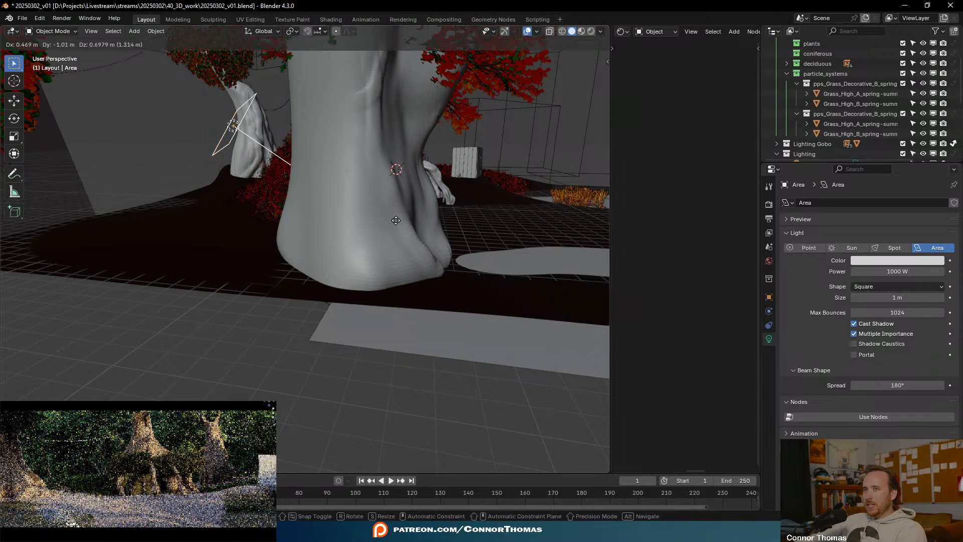
{"action": "left_click", "coordinate": [396, 220]}
{"action": "middle_click_drag", "start_coordinate": [533, 184], "coordinate": [439, 218]}
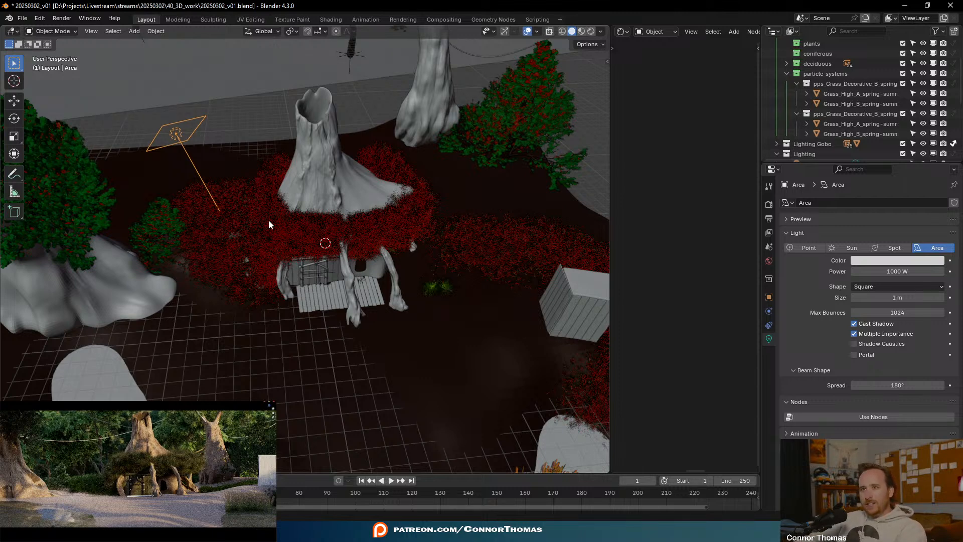
- Compare the lit grass and hut with the reference image, and return to the scene
{"action": "key", "text": "alt+Tab"}
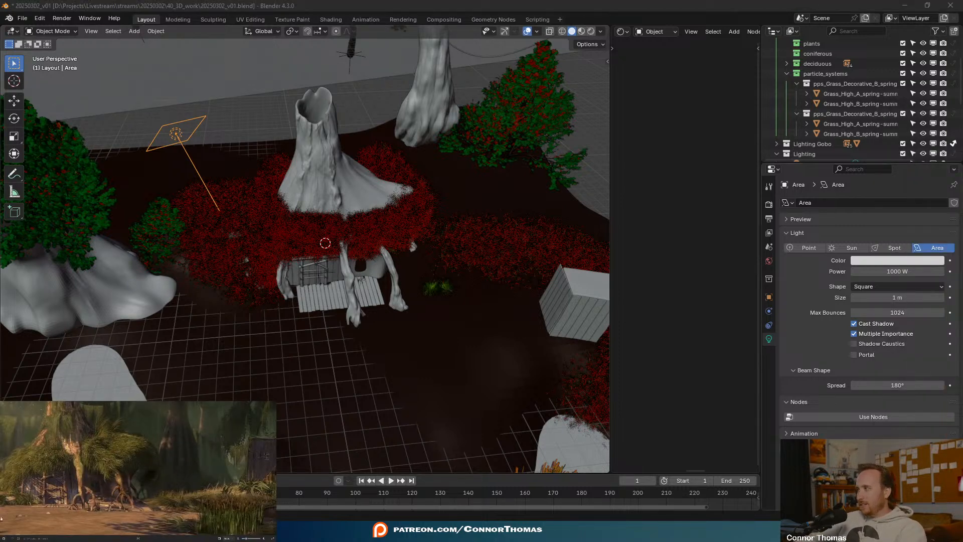
{"action": "key", "text": "Left"}
{"action": "left_click", "coordinate": [701, 4]}
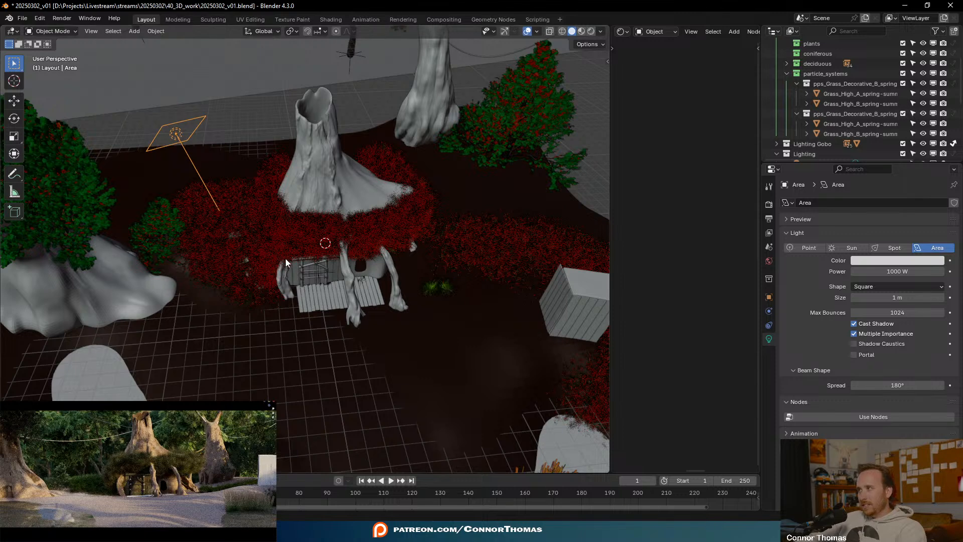
- Select the ground plane and enlarge the Outliner to show the full list of scene collections
{"action": "left_click", "coordinate": [237, 261]}
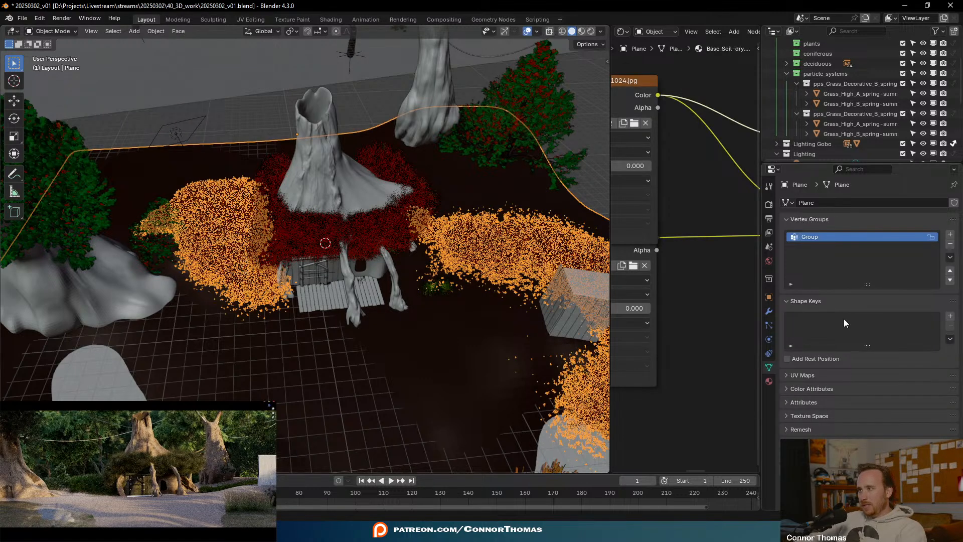
{"action": "left_click_drag", "start_coordinate": [851, 163], "coordinate": [852, 349]}
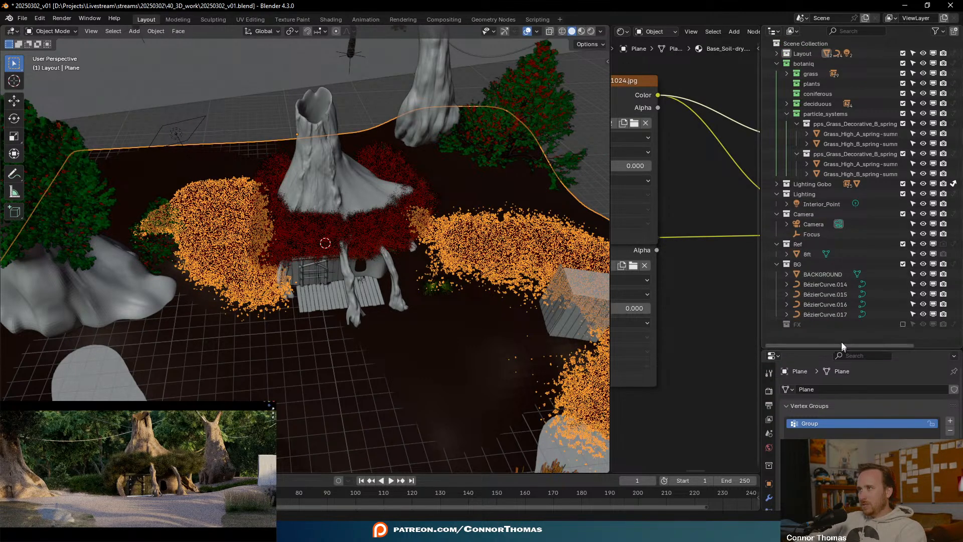
- Replace the linked material on Grass_High_A_spring-summer.001 with the local bq_Grass material
{"action": "left_click", "coordinate": [849, 167]}
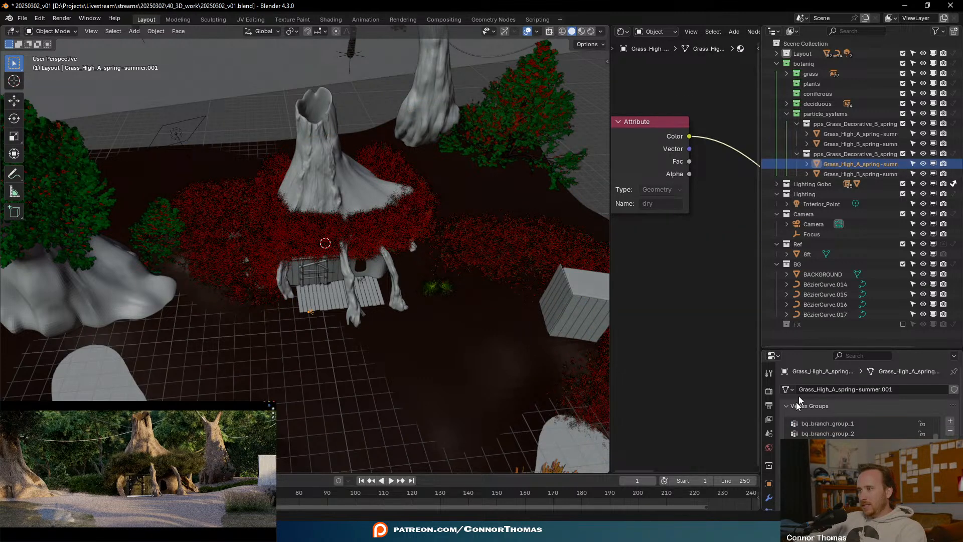
{"action": "left_click_drag", "start_coordinate": [797, 350], "coordinate": [797, 269]}
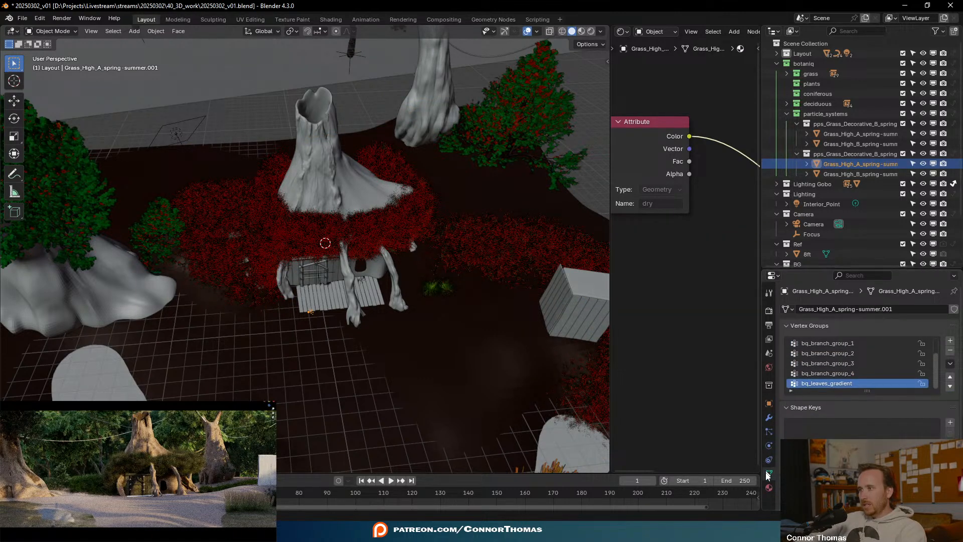
{"action": "left_click", "coordinate": [769, 486]}
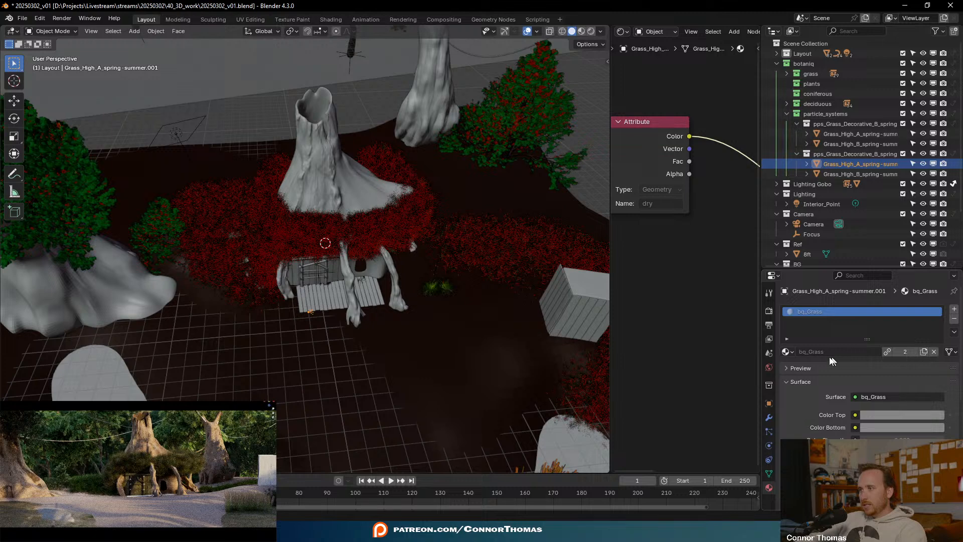
{"action": "left_click", "coordinate": [787, 352]}
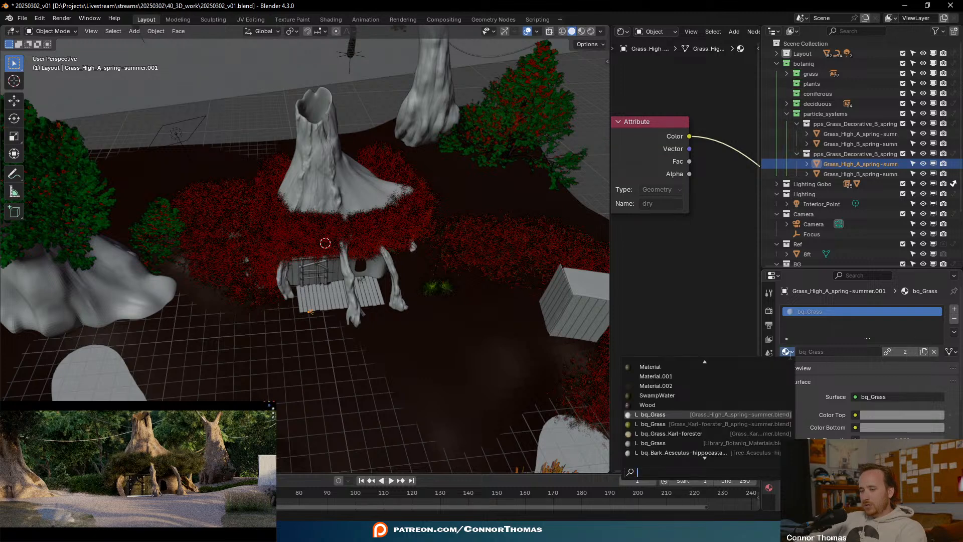
{"action": "type", "text": "bq"}
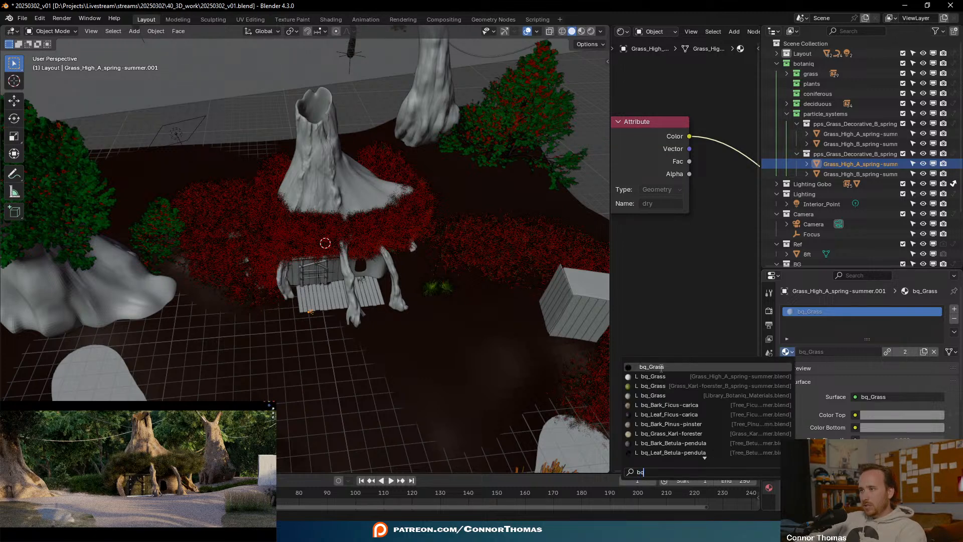
{"action": "left_click", "coordinate": [661, 367]}
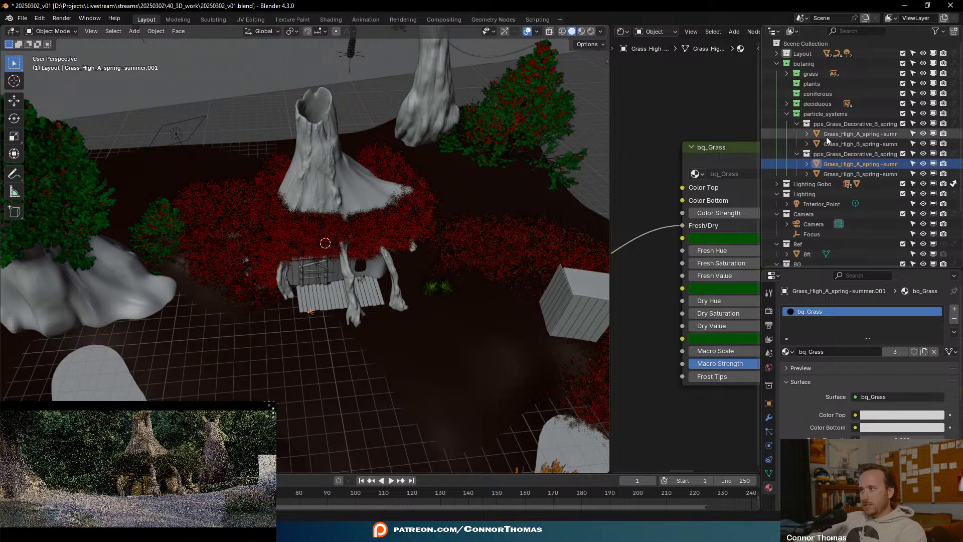
- Assign the local bq_Grass material to Grass_High_B_spring-summer.001 in place of its linked one
{"action": "left_click", "coordinate": [832, 174]}
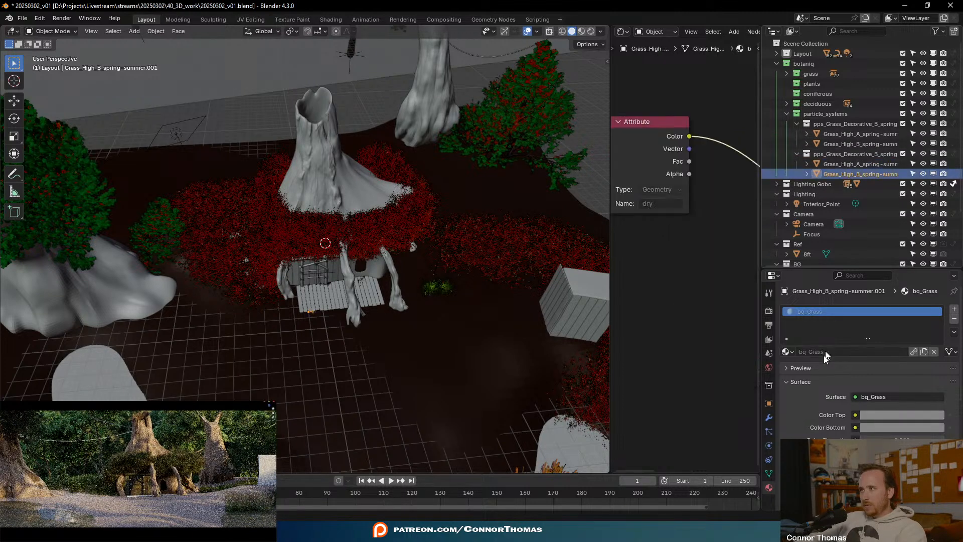
{"action": "left_click", "coordinate": [787, 352]}
{"action": "type", "text": "bq"}
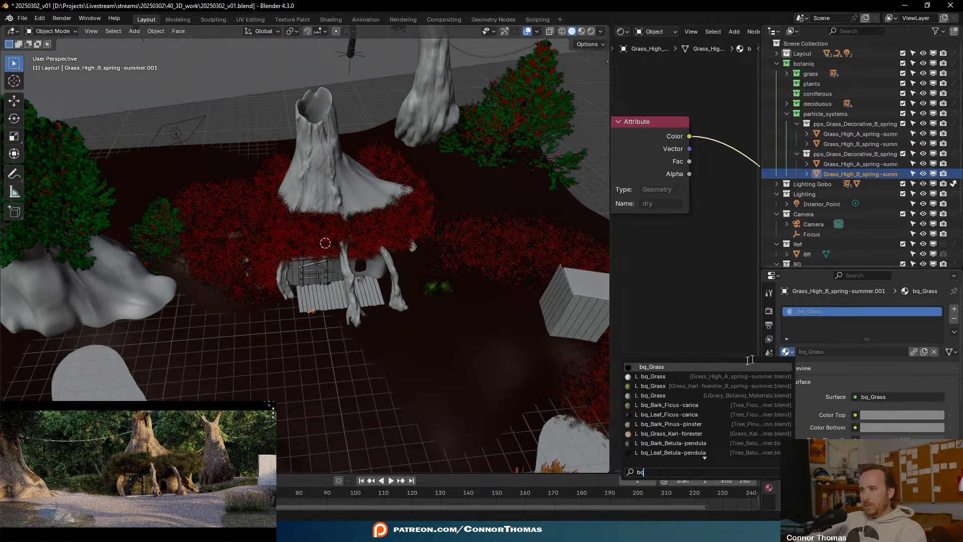
{"action": "left_click", "coordinate": [652, 367]}
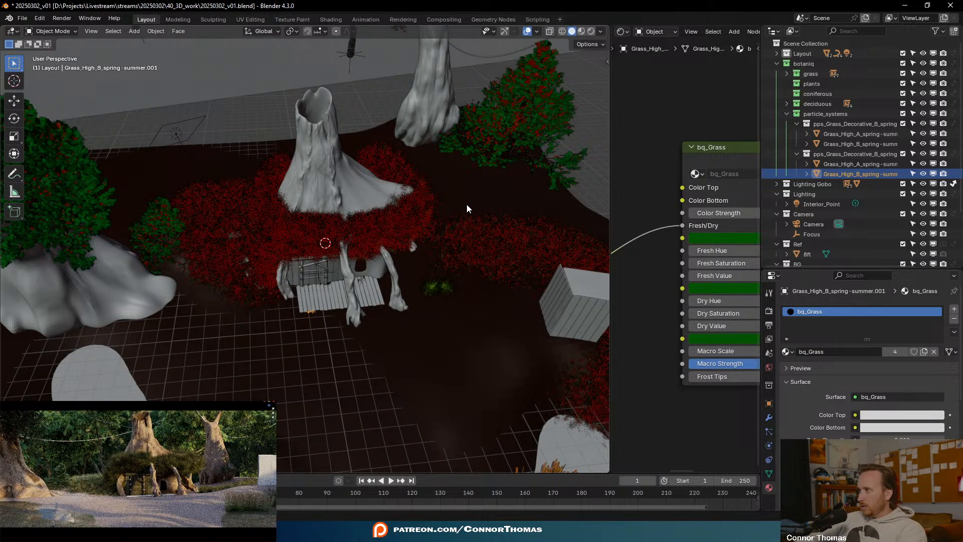
{"action": "left_click", "coordinate": [97, 488]}
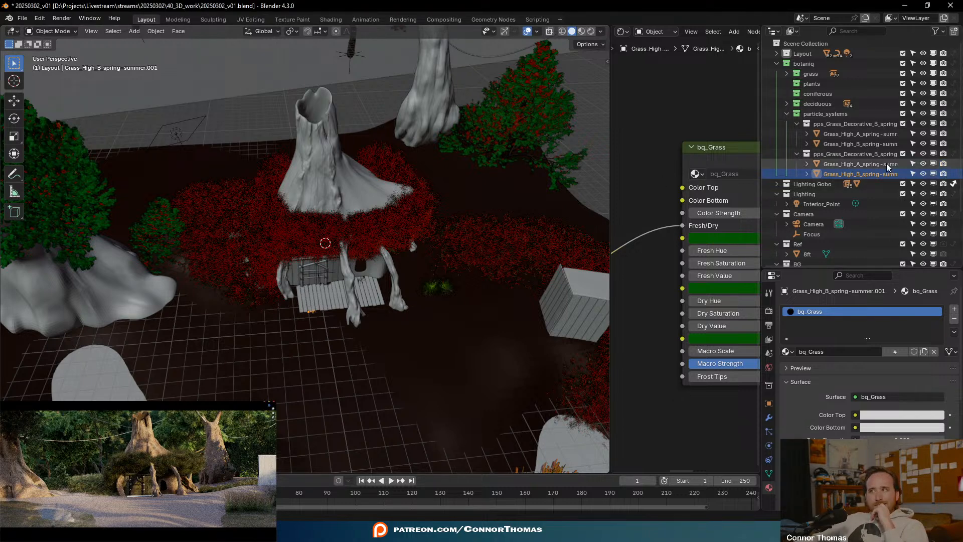
- Compare the material nodes of the high-grass objects in both decorative grass particle collections
{"action": "left_click", "coordinate": [870, 135]}
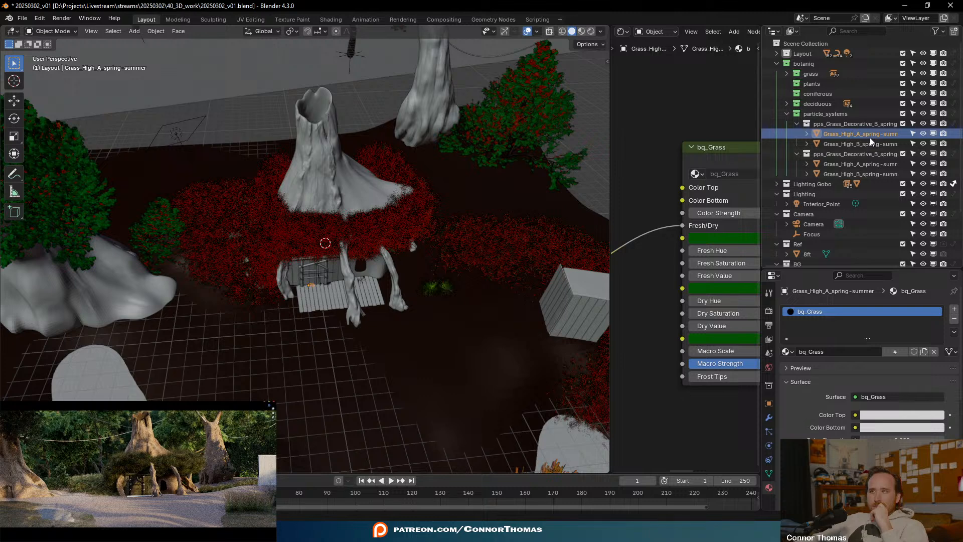
{"action": "scroll", "coordinate": [659, 261], "scroll_direction": "down", "scroll_amount": 3}
{"action": "middle_click_drag", "start_coordinate": [652, 264], "coordinate": [717, 248]}
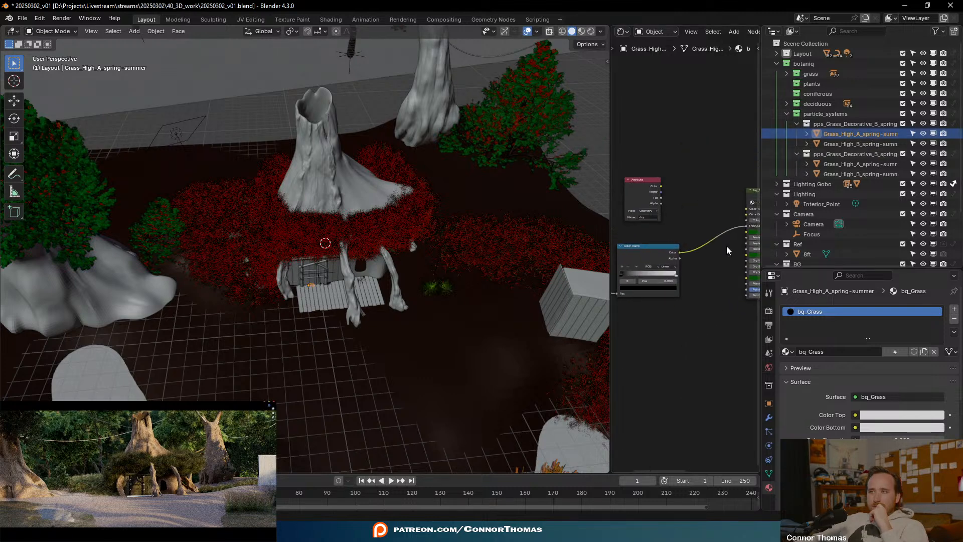
{"action": "left_click", "coordinate": [828, 164]}
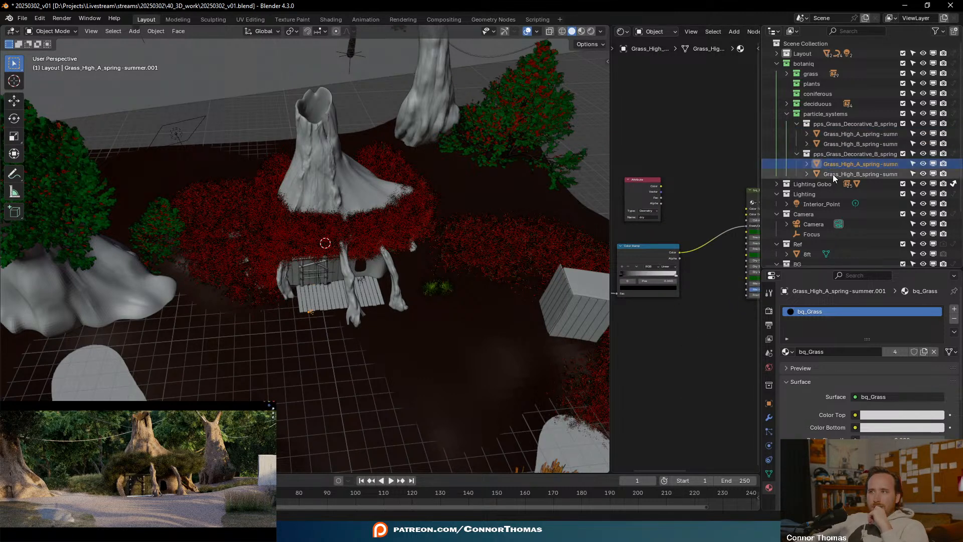
{"action": "left_click", "coordinate": [831, 173]}
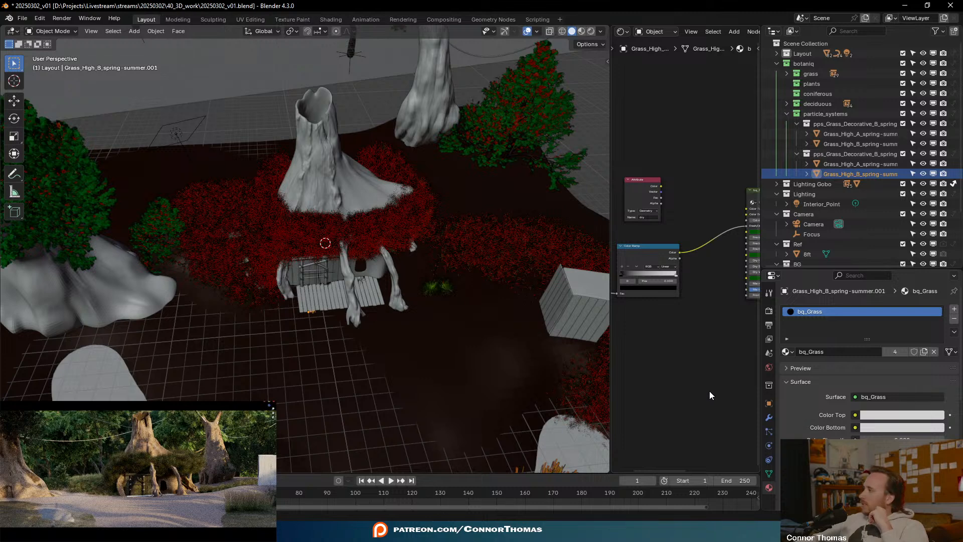
- Give the area light behind the tree house a warm tan colour and save the file
{"action": "left_click", "coordinate": [178, 137]}
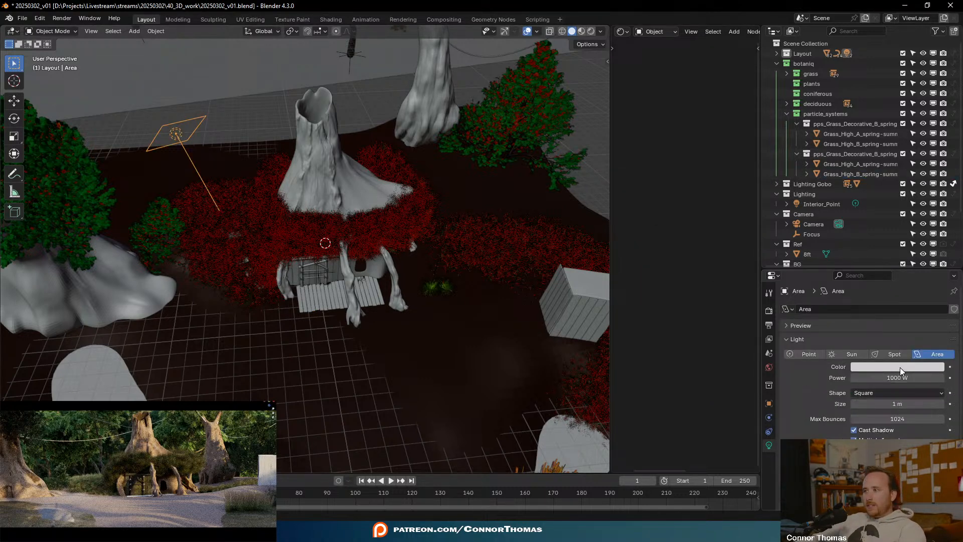
{"action": "left_click", "coordinate": [900, 366]}
{"action": "left_click", "coordinate": [880, 270]}
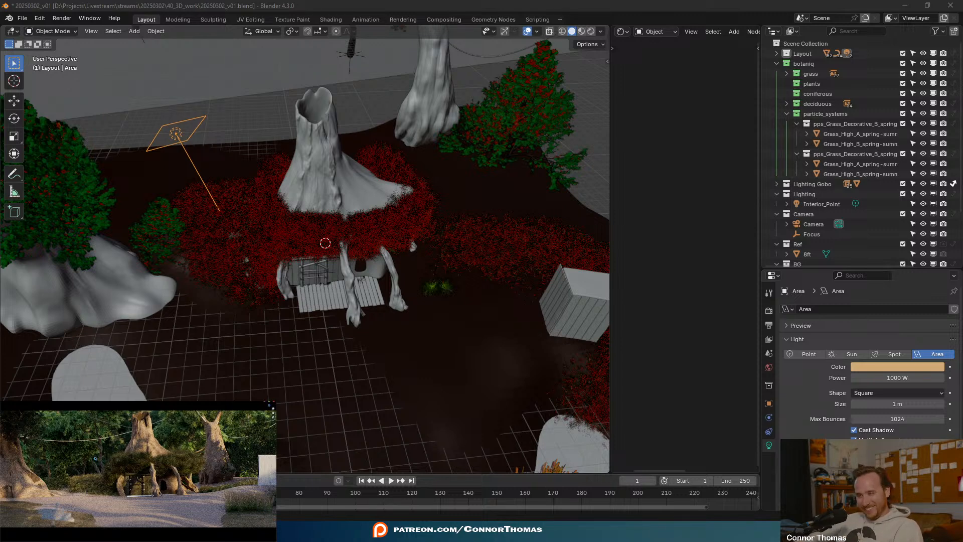
{"action": "key", "text": "ctrl+s"}
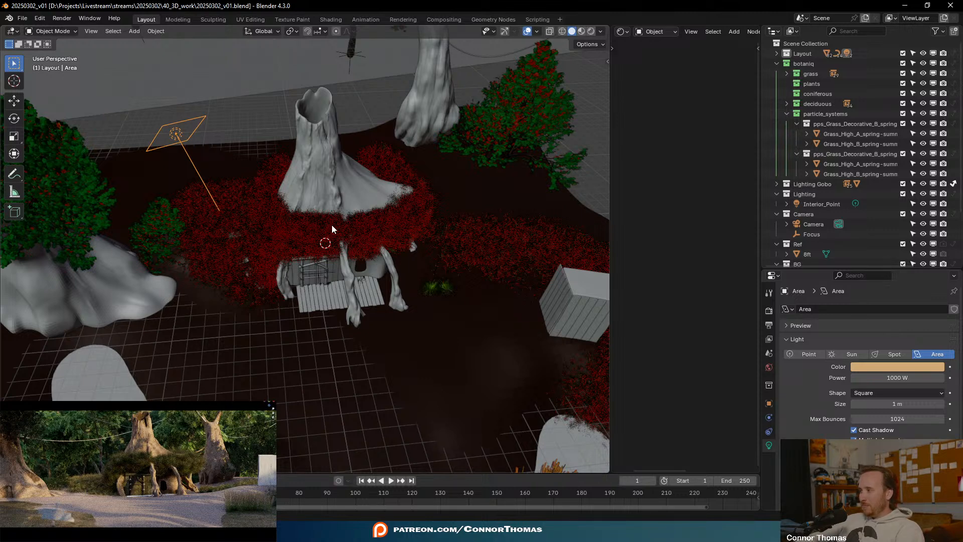
- Select all the floor planks of the porch in front of the tree house together
{"action": "scroll", "coordinate": [307, 324], "scroll_direction": "up", "scroll_amount": 8}
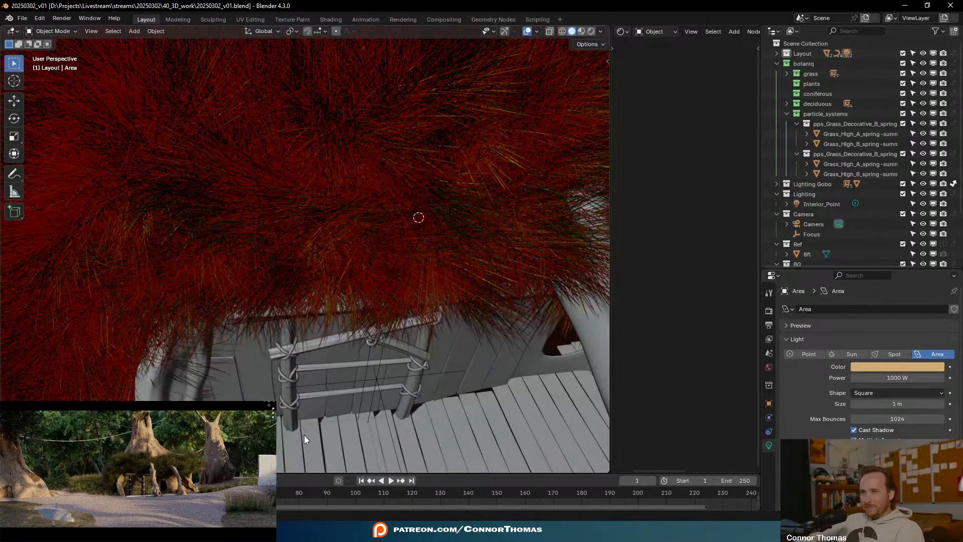
{"action": "scroll", "coordinate": [284, 389], "scroll_direction": "down", "scroll_amount": 6}
{"action": "left_click", "coordinate": [293, 379]}
{"action": "left_click", "coordinate": [306, 384], "text": "shift"}
{"action": "left_click", "coordinate": [316, 383], "text": "shift"}
{"action": "left_click", "coordinate": [325, 383], "text": "shift"}
{"action": "left_click", "coordinate": [334, 387], "text": "shift"}
{"action": "left_click", "coordinate": [345, 386], "text": "shift"}
{"action": "left_click", "coordinate": [354, 387], "text": "shift"}
{"action": "left_click", "coordinate": [365, 385], "text": "shift"}
{"action": "left_click", "coordinate": [381, 383], "text": "shift"}
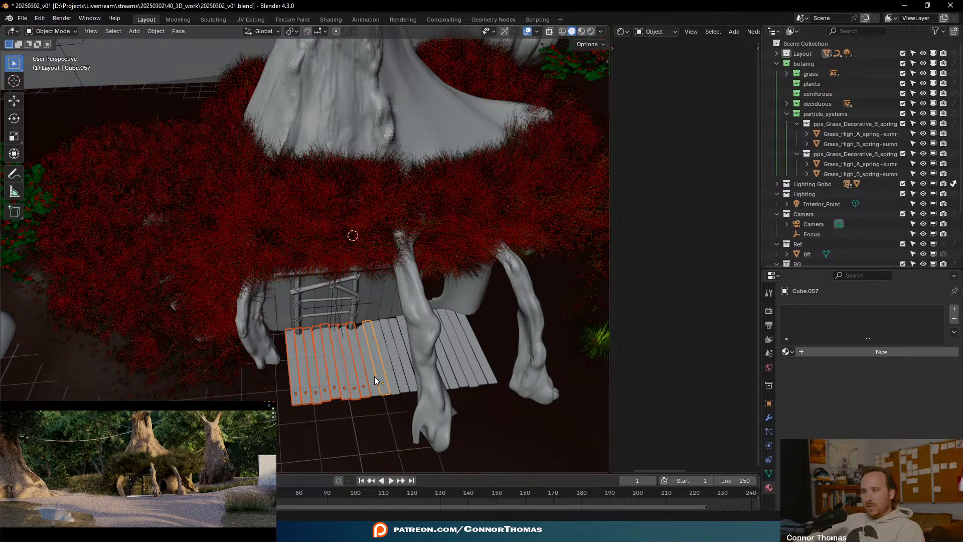
{"action": "left_click", "coordinate": [389, 376], "text": "shift"}
{"action": "left_click", "coordinate": [401, 365], "text": "shift"}
{"action": "middle_click_drag", "start_coordinate": [470, 356], "coordinate": [344, 341], "text": "shift"}
{"action": "left_click", "coordinate": [291, 317], "text": "shift"}
{"action": "left_click", "coordinate": [297, 319], "text": "shift"}
{"action": "left_click", "coordinate": [304, 321], "text": "shift"}
{"action": "left_click", "coordinate": [318, 326], "text": "shift"}
{"action": "left_click", "coordinate": [328, 327], "text": "shift"}
{"action": "left_click", "coordinate": [335, 326], "text": "shift"}
{"action": "left_click", "coordinate": [344, 329], "text": "shift"}
{"action": "left_click", "coordinate": [351, 334], "text": "shift"}
{"action": "left_click", "coordinate": [357, 360], "text": "shift"}
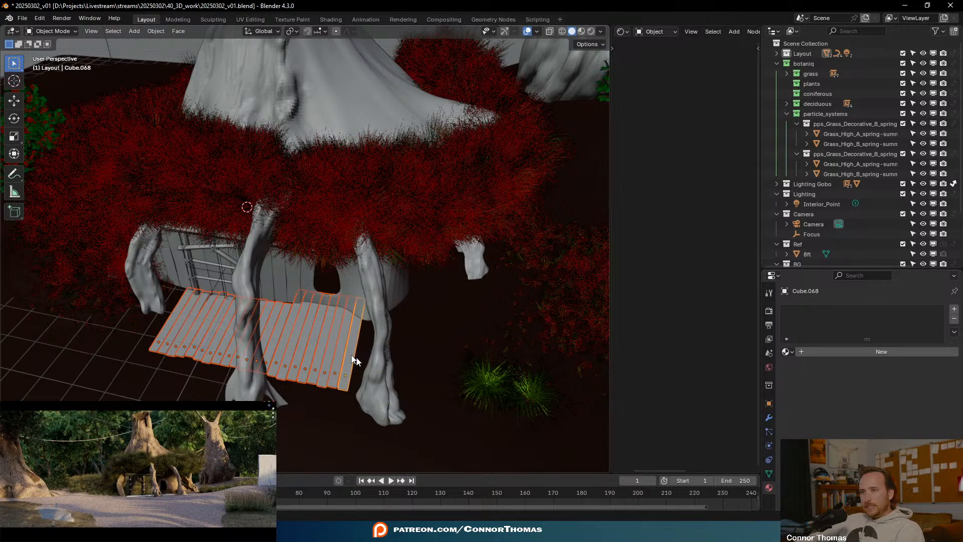
- Link the Wood material from a tree house wall plank to all selected porch planks, deselect everything and save the file
{"action": "middle_click_drag", "start_coordinate": [201, 285], "coordinate": [332, 336]}
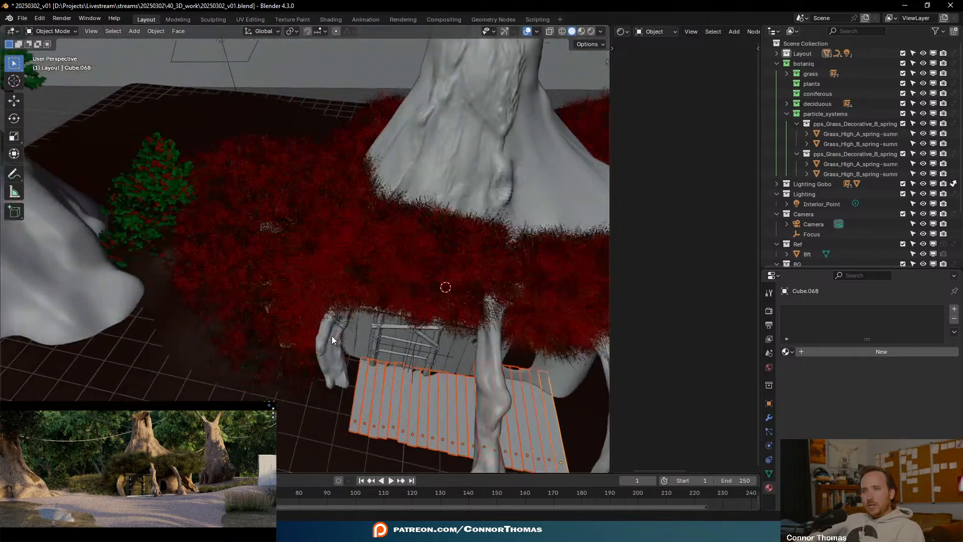
{"action": "scroll", "coordinate": [351, 331], "scroll_direction": "up", "scroll_amount": 8}
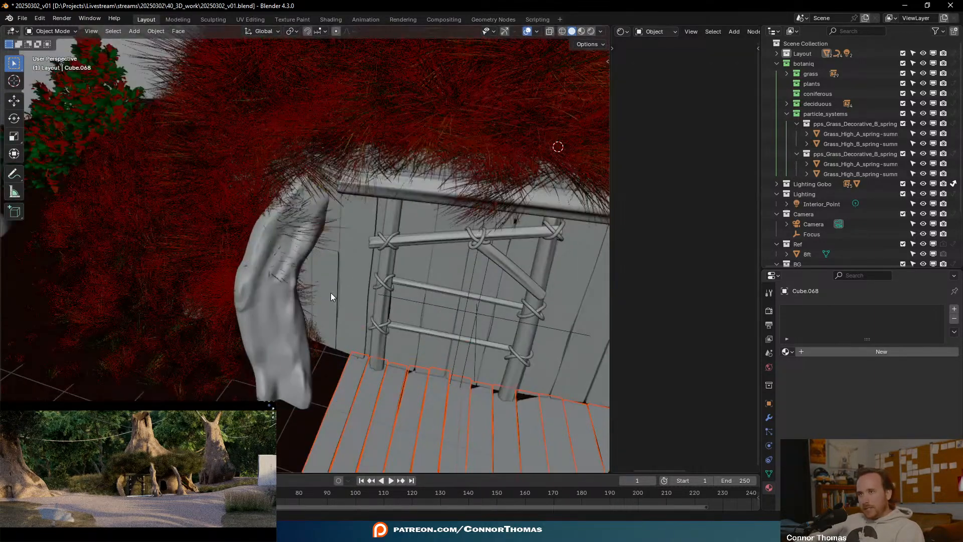
{"action": "mouse_move", "coordinate": [330, 285]}
{"action": "middle_mouse_down"}
{"action": "mouse_move", "coordinate": [348, 275]}
{"action": "mouse_move", "coordinate": [311, 267]}
{"action": "middle_mouse_up"}
{"action": "key", "text": "z"}
{"action": "left_click", "coordinate": [185, 275]}
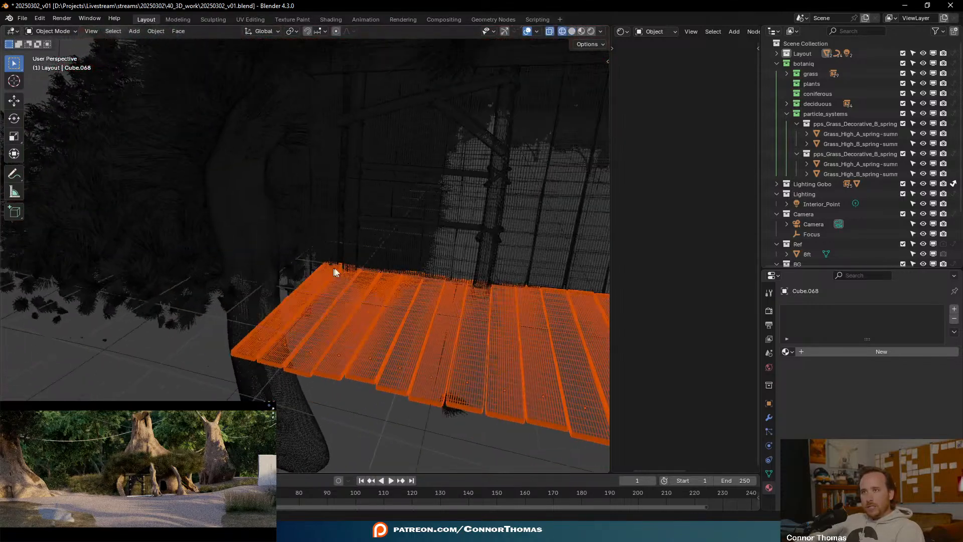
{"action": "key", "text": "z"}
{"action": "left_click", "coordinate": [385, 265]}
{"action": "middle_click_drag", "start_coordinate": [384, 266], "coordinate": [357, 260]}
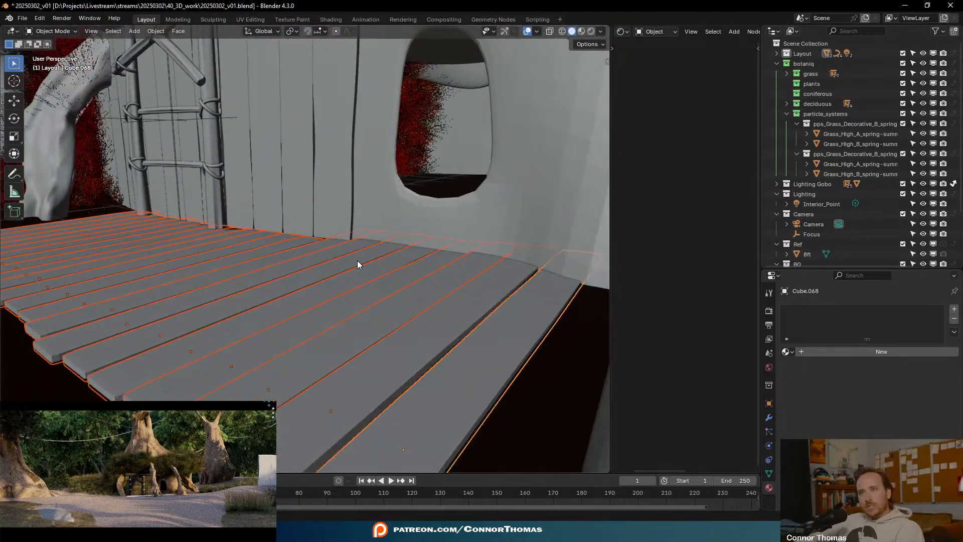
{"action": "middle_click_drag", "start_coordinate": [246, 206], "coordinate": [274, 256]}
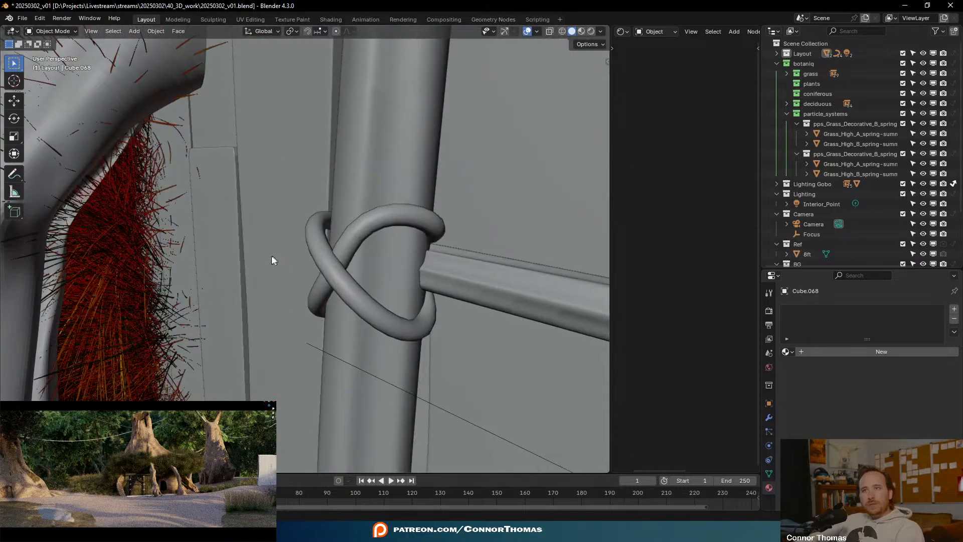
{"action": "left_click", "coordinate": [185, 116]}
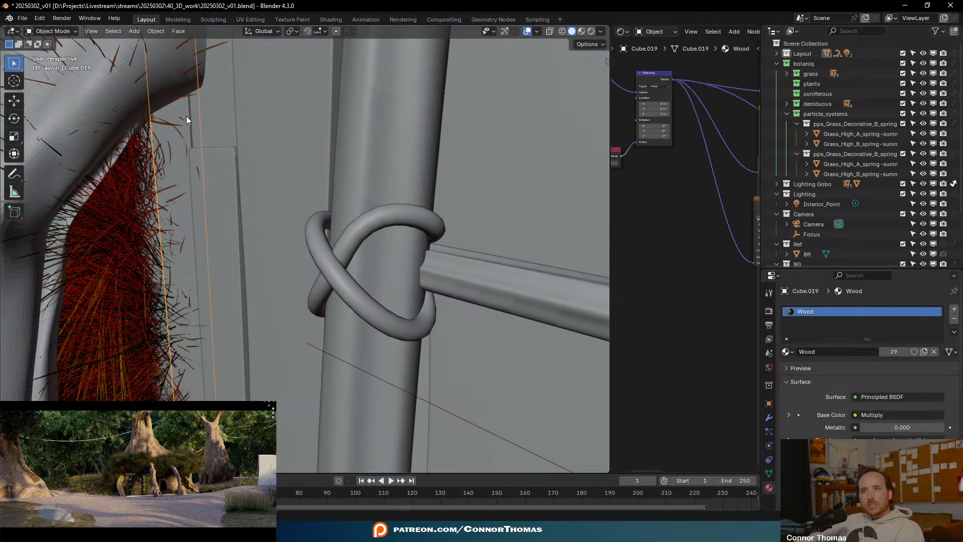
{"action": "middle_click_drag", "start_coordinate": [185, 116], "coordinate": [452, 254]}
{"action": "scroll", "coordinate": [399, 303], "scroll_direction": "down", "scroll_amount": 5}
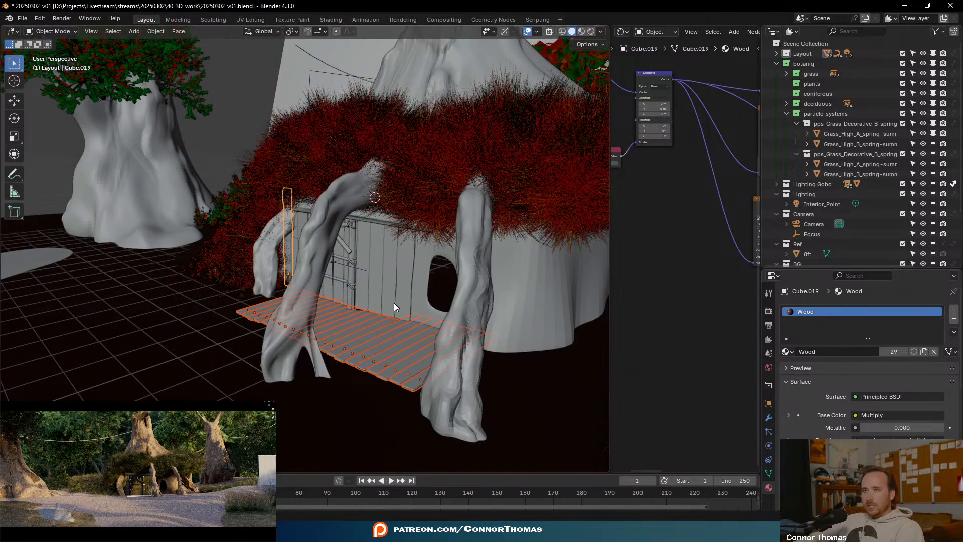
{"action": "key", "text": "ctrl+l"}
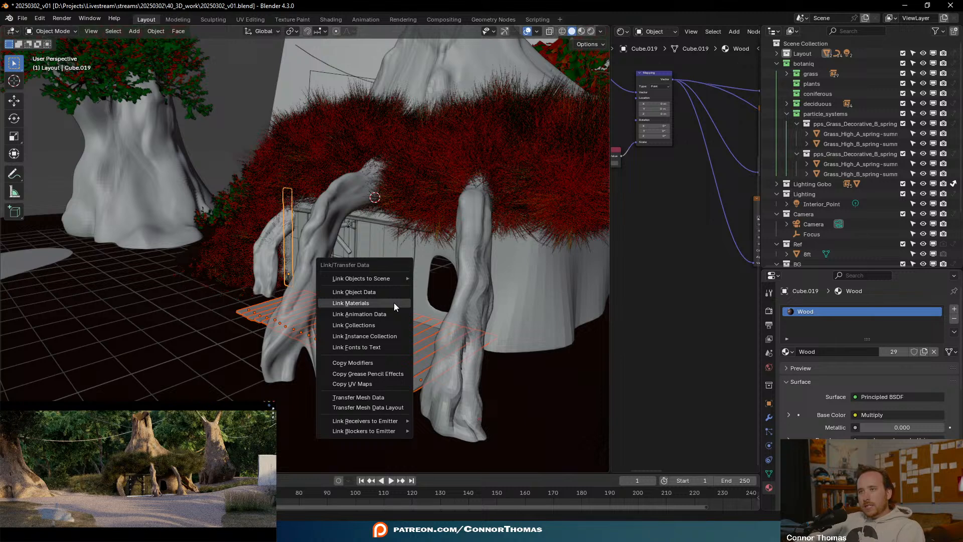
{"action": "left_click", "coordinate": [394, 303]}
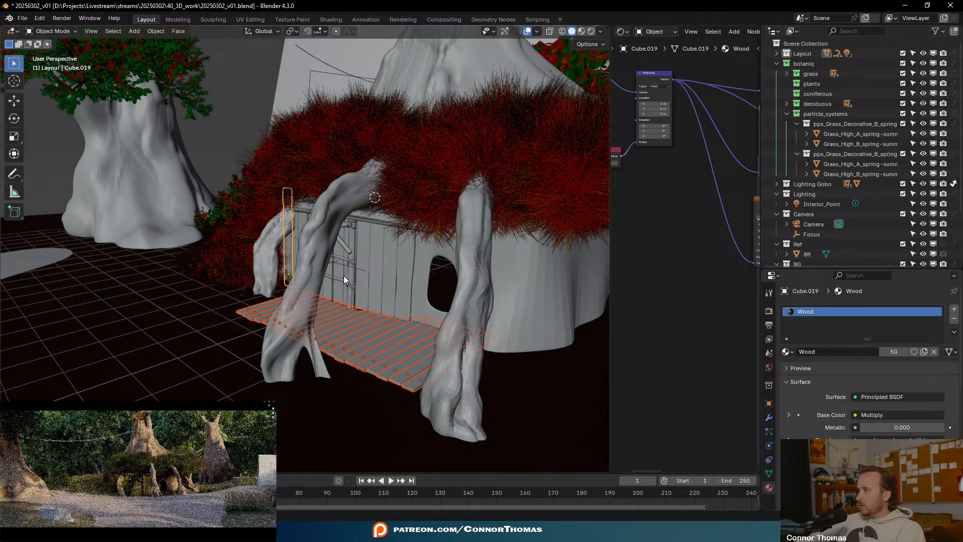
{"action": "key", "text": "a"}
{"action": "key", "text": "alt+a"}
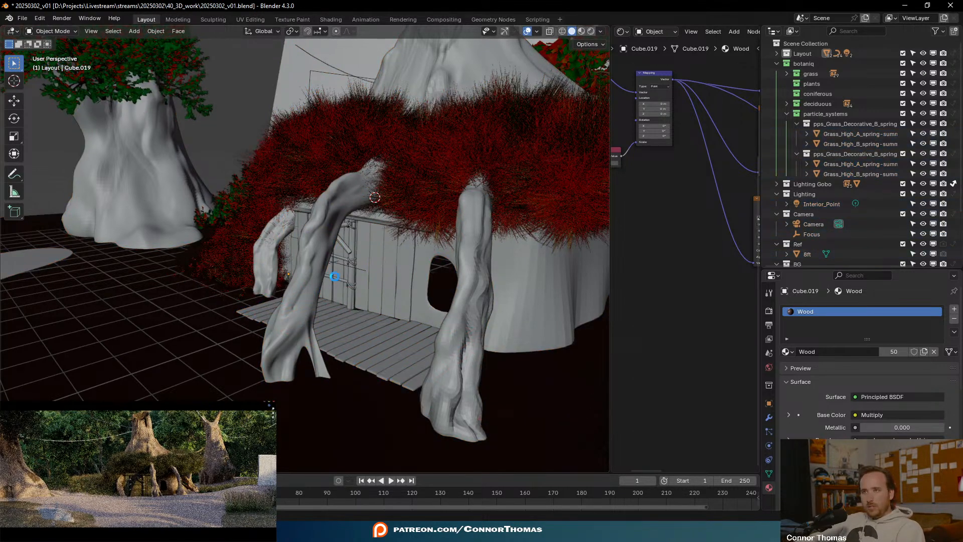
{"action": "key", "text": "ctrl+s"}
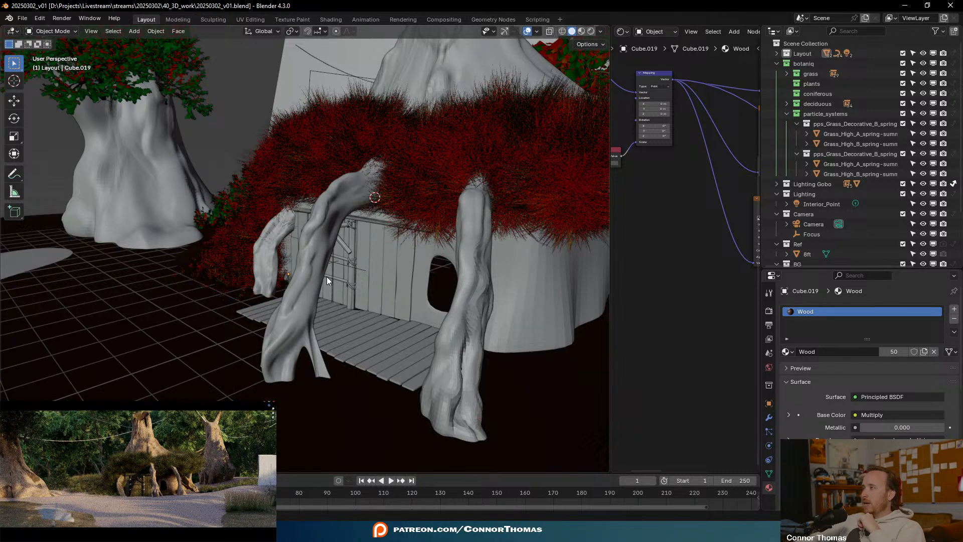
- Assign the Ground material to the ground plane, deselect everything and save the file
{"action": "middle_click_drag", "start_coordinate": [261, 274], "coordinate": [293, 294]}
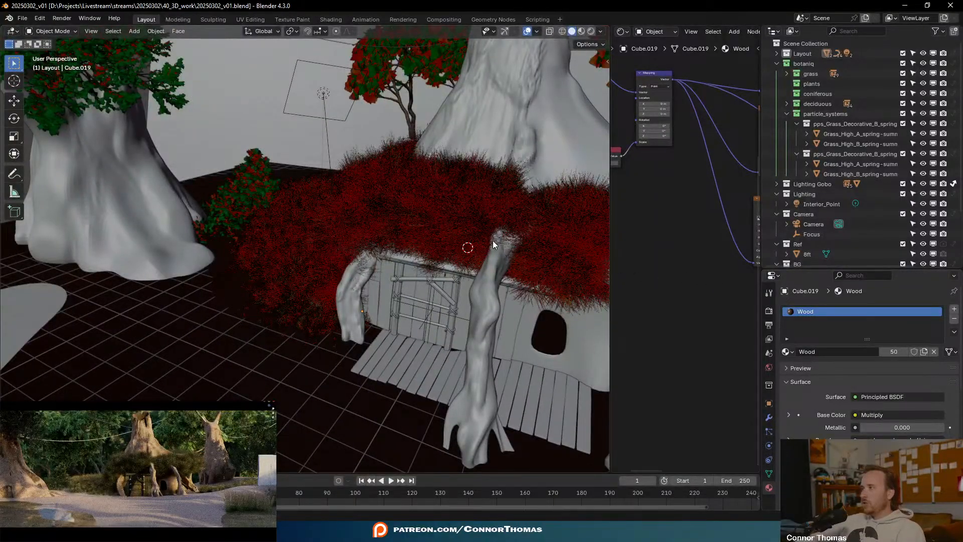
{"action": "middle_click_drag", "start_coordinate": [445, 238], "coordinate": [469, 264]}
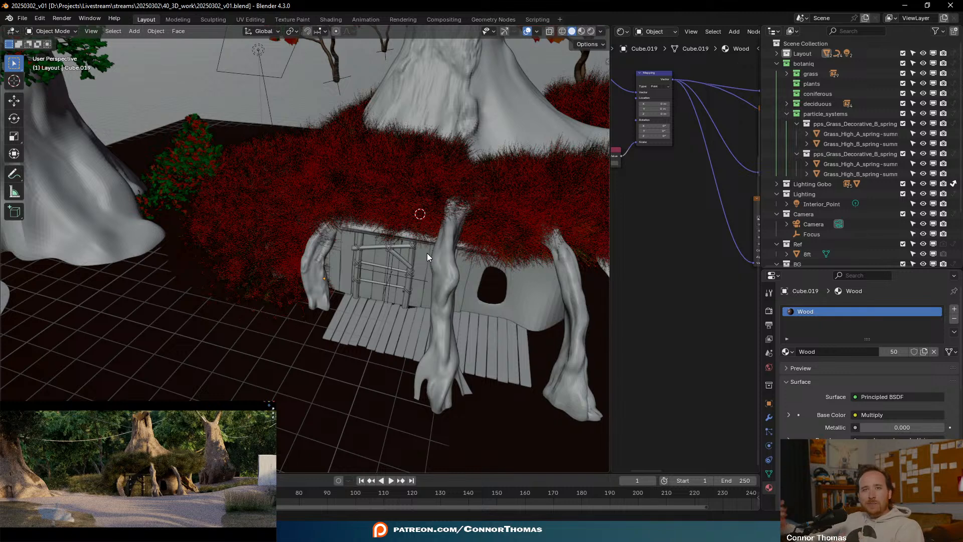
{"action": "left_click", "coordinate": [155, 394]}
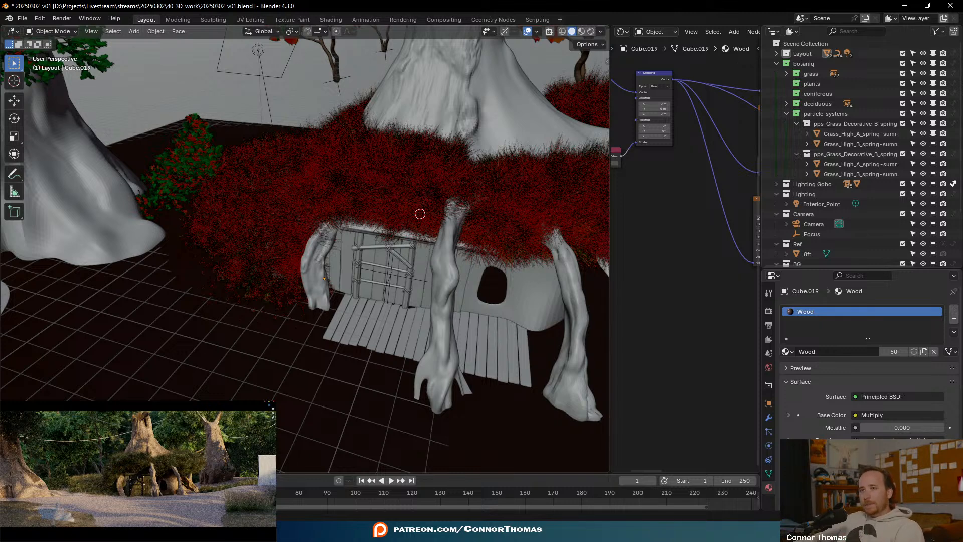
{"action": "left_click", "coordinate": [786, 352]}
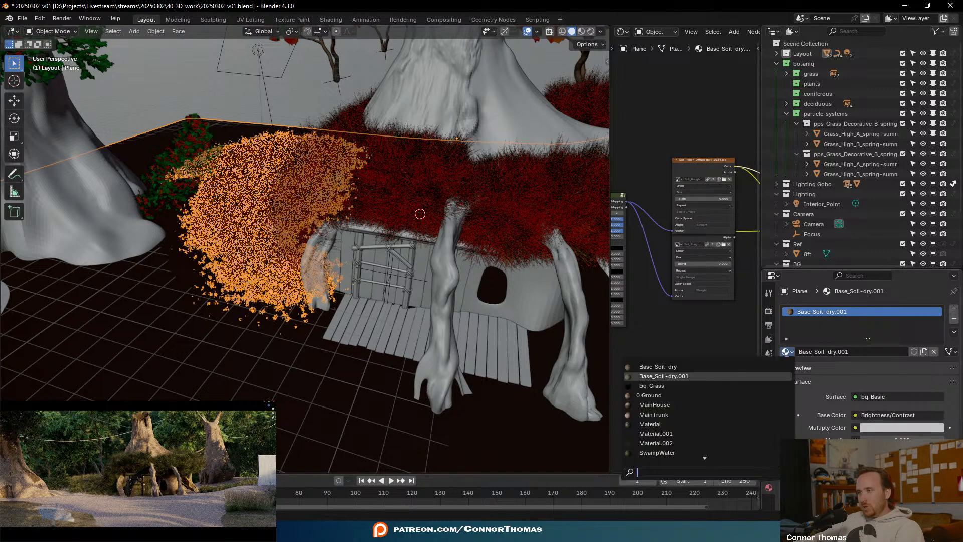
{"action": "left_click", "coordinate": [658, 396]}
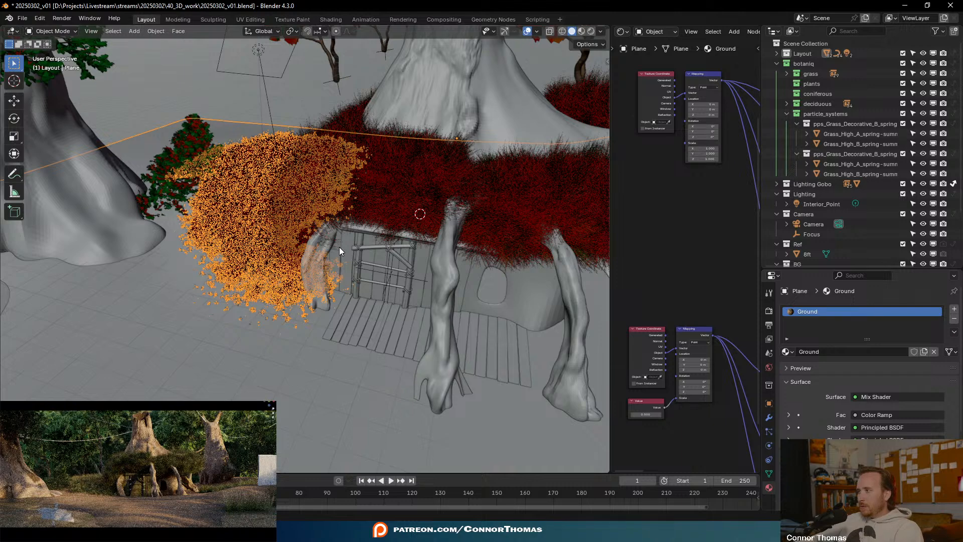
{"action": "key", "text": "a"}
{"action": "key", "text": "alt+a"}
{"action": "key", "text": "ctrl+s"}
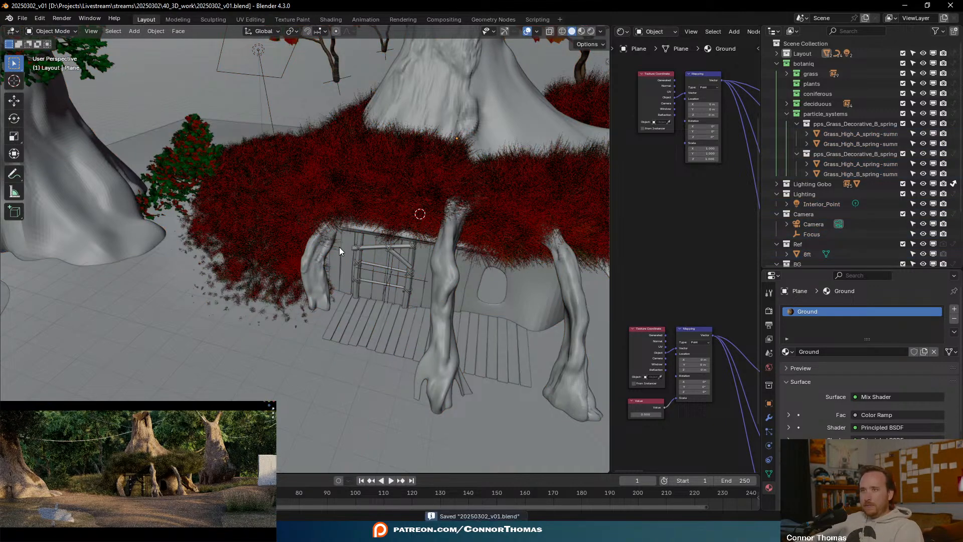
- Show the scene as wireframe and hide the ground plane together with its grass beside the tree house
{"action": "scroll", "coordinate": [339, 251], "scroll_direction": "down", "scroll_amount": 4}
{"action": "middle_click_drag", "start_coordinate": [339, 254], "coordinate": [368, 275]}
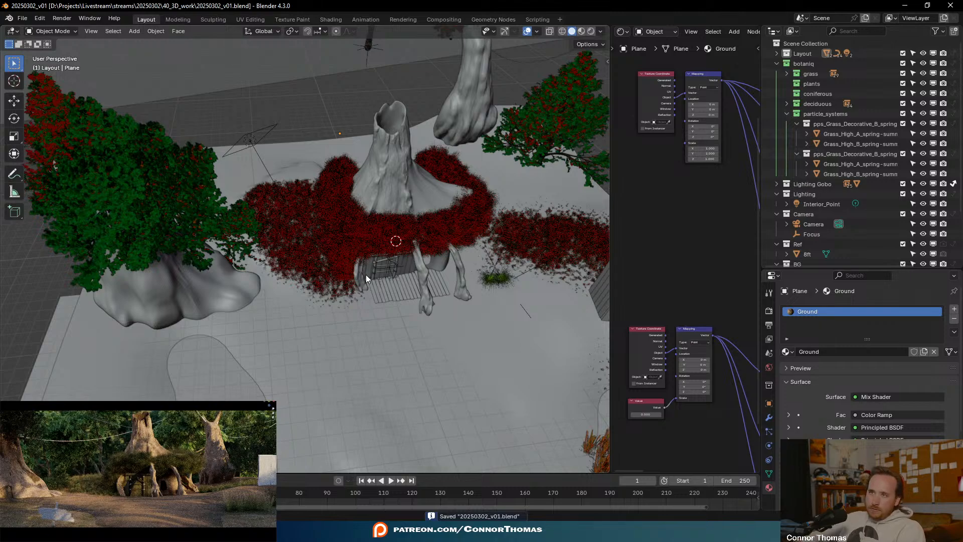
{"action": "scroll", "coordinate": [366, 275], "scroll_direction": "up", "scroll_amount": 8}
{"action": "key", "text": "z"}
{"action": "left_click", "coordinate": [291, 283]}
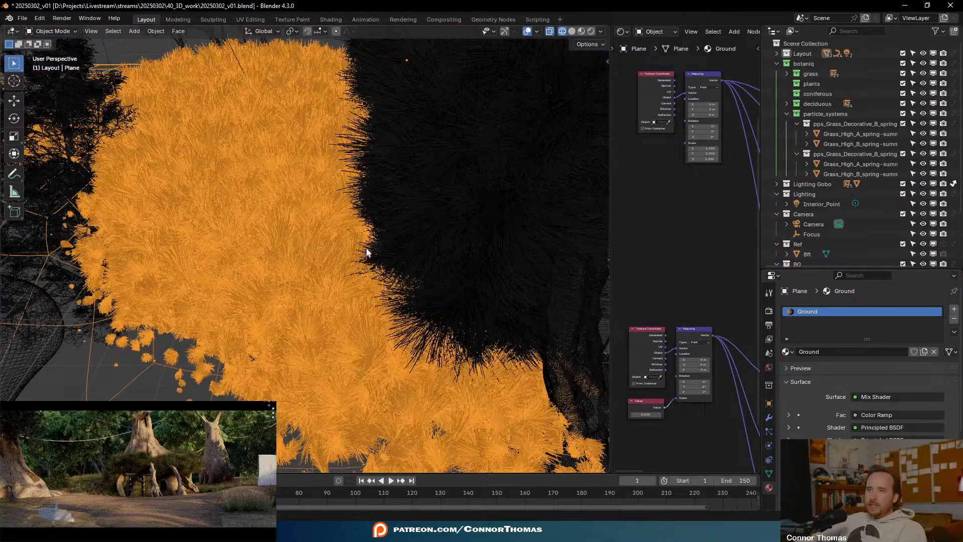
{"action": "left_click", "coordinate": [366, 247]}
{"action": "left_click", "coordinate": [248, 379]}
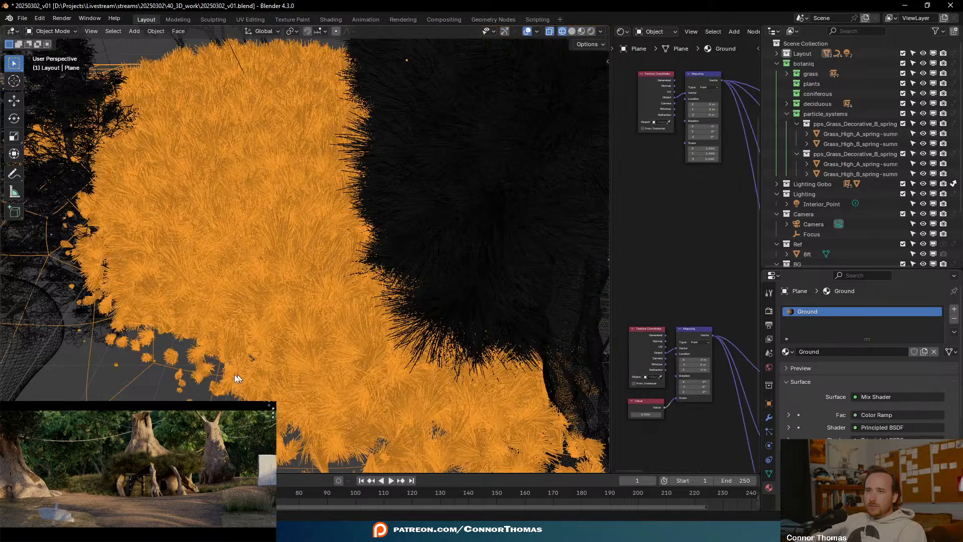
{"action": "key", "text": "h"}
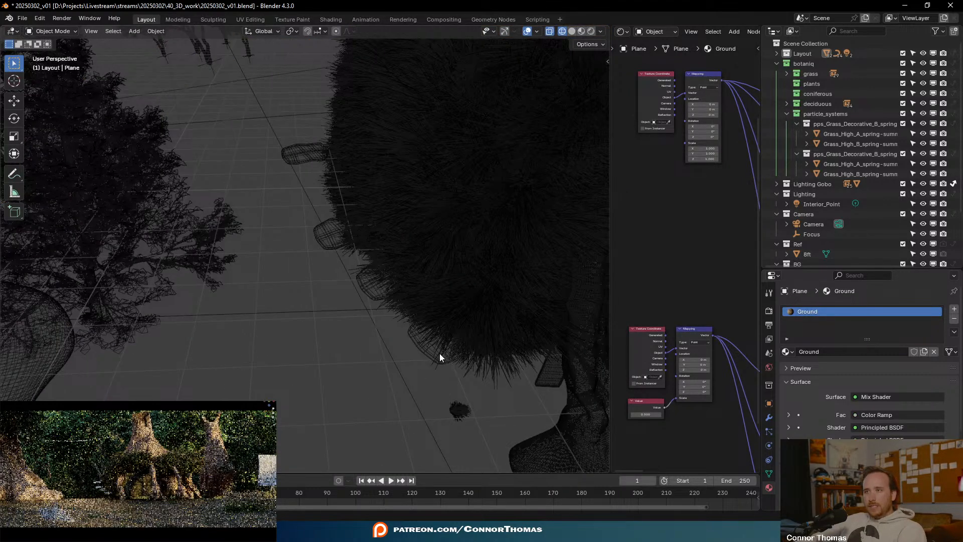
- Select the stair steps under the grass beside the tree house and move them about 1.39 m outwards from it
{"action": "left_click", "coordinate": [433, 356]}
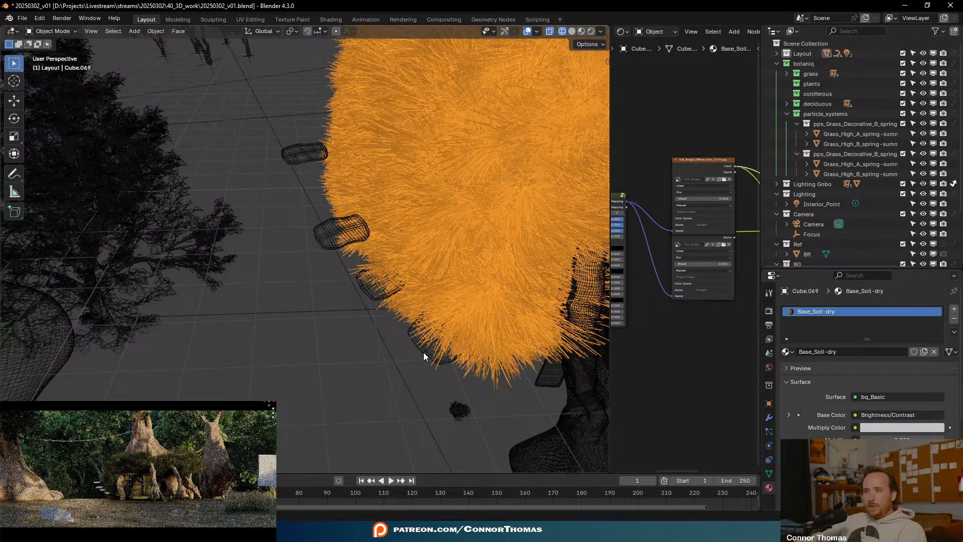
{"action": "left_click", "coordinate": [408, 343]}
{"action": "left_click", "coordinate": [364, 292], "text": "shift"}
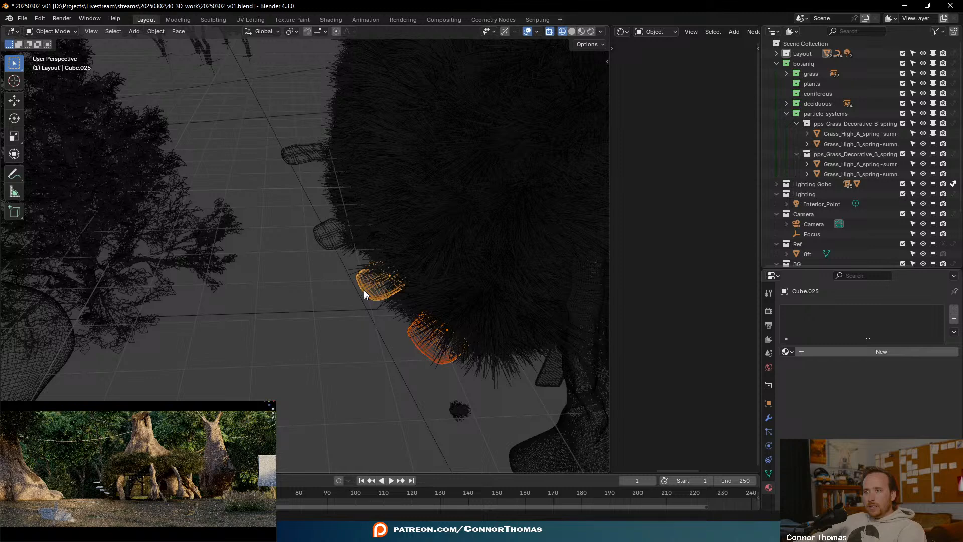
{"action": "left_click", "coordinate": [280, 152], "text": "shift"}
{"action": "middle_click_drag", "start_coordinate": [310, 210], "coordinate": [288, 184]}
{"action": "key", "text": "g"}
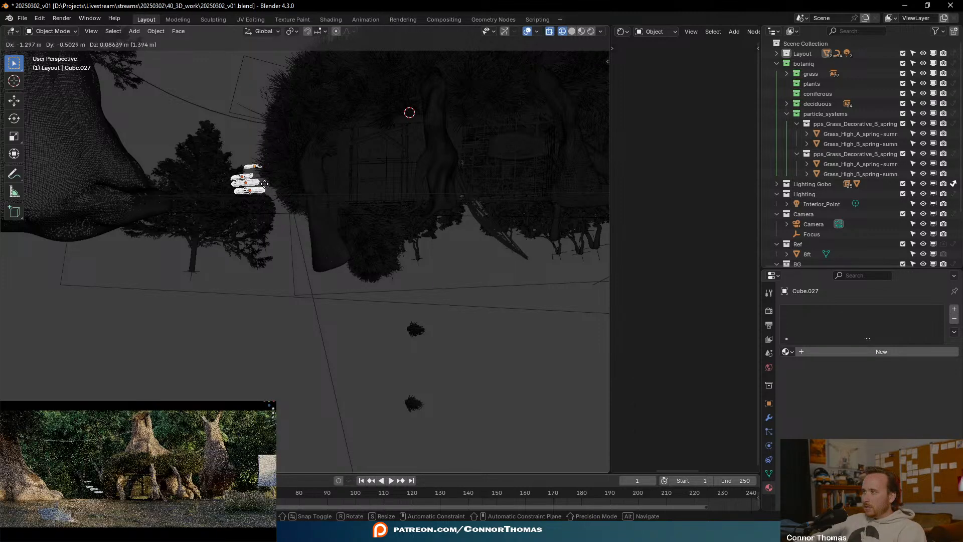
{"action": "left_click", "coordinate": [265, 183]}
- Reveal all hidden objects and clear the selection
{"action": "key", "text": "alt+a"}
{"action": "key", "text": "alt+h"}
{"action": "middle_click_drag", "start_coordinate": [307, 217], "coordinate": [372, 252]}
{"action": "key", "text": "a"}
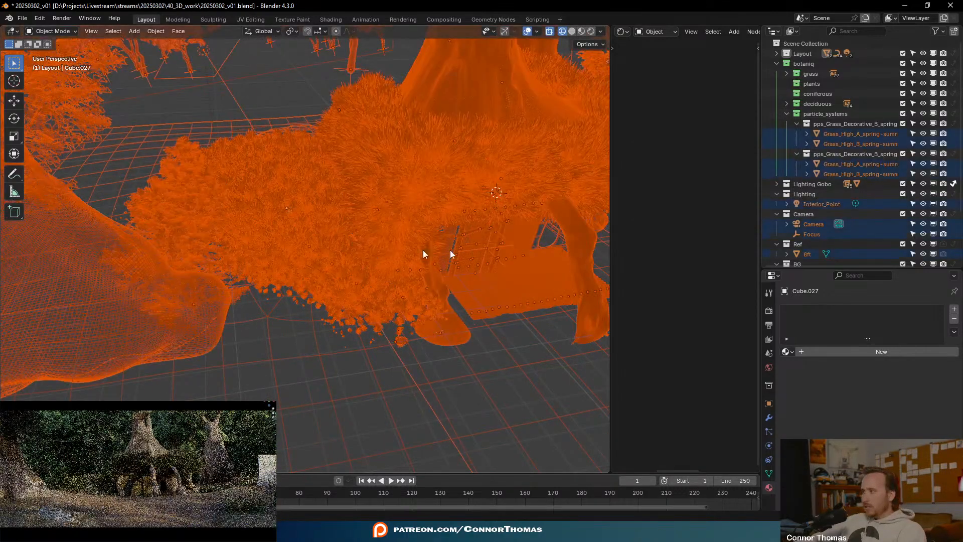
{"action": "key", "text": "alt+a"}
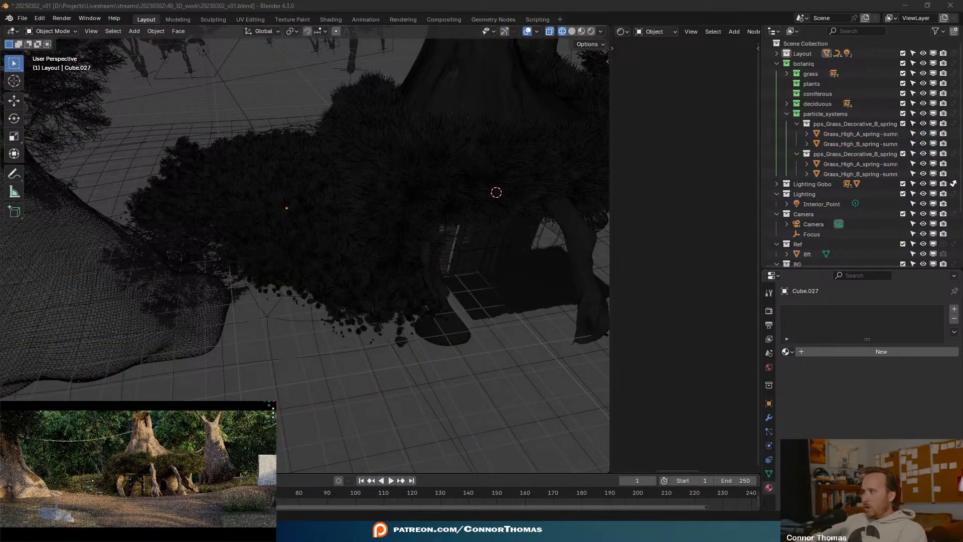
{"action": "left_click", "coordinate": [487, 255]}
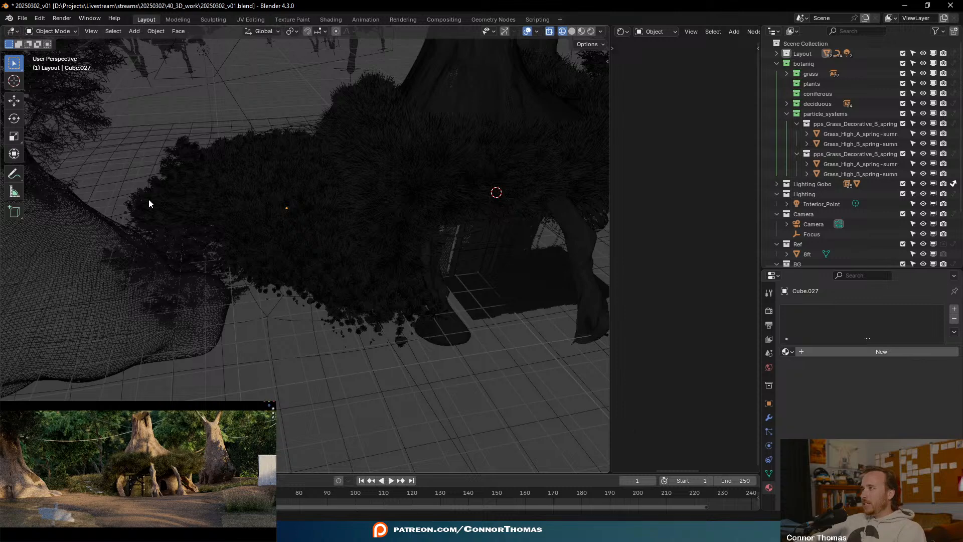
- Return the viewport to solid shading and inspect the grass and ground around the tree house up close
{"action": "middle_click_drag", "start_coordinate": [265, 205], "coordinate": [305, 264]}
{"action": "key", "text": "z"}
{"action": "left_click", "coordinate": [533, 255]}
{"action": "mouse_move", "coordinate": [531, 315]}
{"action": "middle_mouse_down"}
{"action": "mouse_move", "coordinate": [513, 294]}
{"action": "mouse_move", "coordinate": [512, 260]}
{"action": "mouse_move", "coordinate": [495, 249]}
{"action": "mouse_move", "coordinate": [471, 245]}
{"action": "mouse_move", "coordinate": [446, 260]}
{"action": "mouse_move", "coordinate": [490, 274]}
{"action": "middle_mouse_up"}
{"action": "scroll", "coordinate": [446, 261], "scroll_direction": "up", "scroll_amount": 7}
{"action": "scroll", "coordinate": [472, 275], "scroll_direction": "up", "scroll_amount": 2}
{"action": "scroll", "coordinate": [473, 273], "scroll_direction": "down", "scroll_amount": 1}
{"action": "scroll", "coordinate": [482, 239], "scroll_direction": "up", "scroll_amount": 1}
{"action": "middle_click_drag", "start_coordinate": [482, 240], "coordinate": [492, 283], "text": "shift"}
{"action": "scroll", "coordinate": [492, 284], "scroll_direction": "up", "scroll_amount": 2}
{"action": "scroll", "coordinate": [486, 269], "scroll_direction": "down", "scroll_amount": 1}
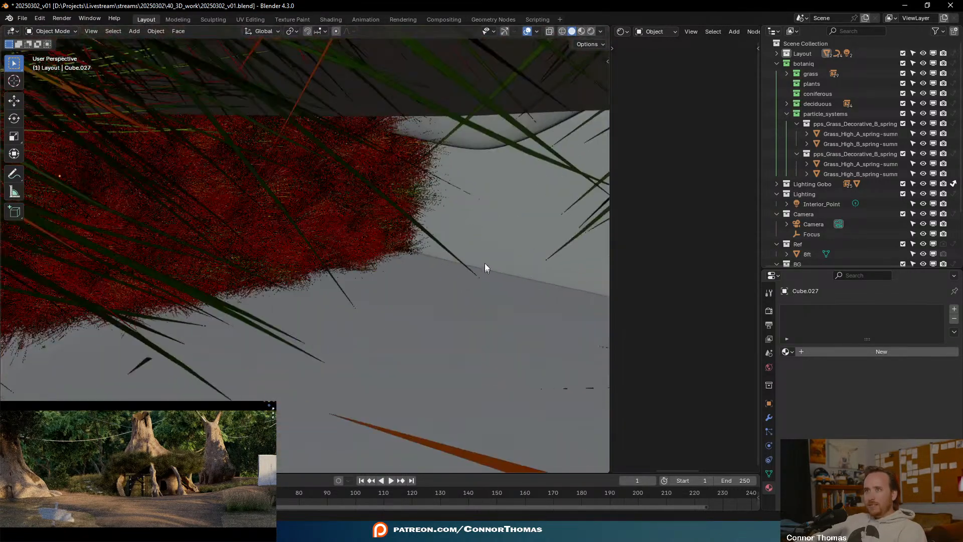
{"action": "scroll", "coordinate": [465, 218], "scroll_direction": "up", "scroll_amount": 2}
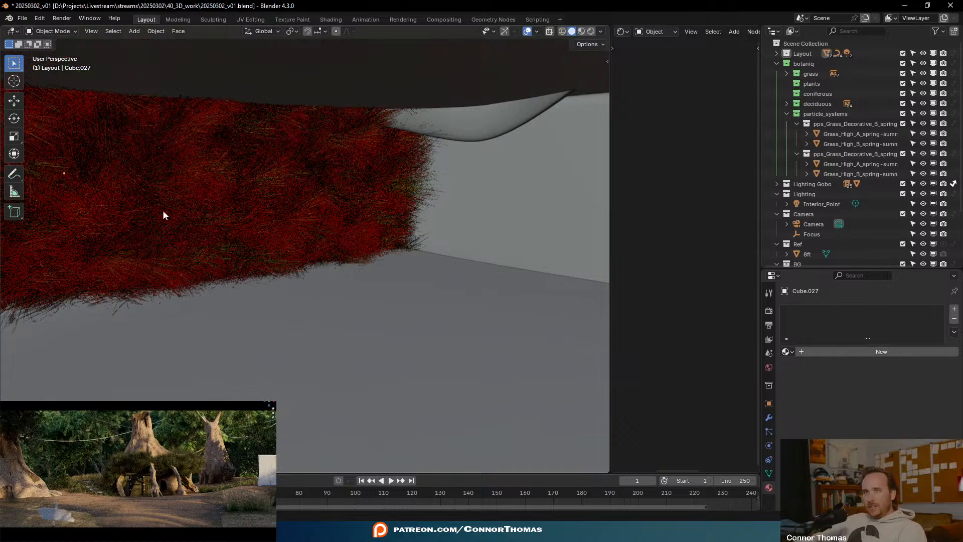
- Move the Interior_Point light about 2.72 m sideways so it sits behind the tree house door
{"action": "scroll", "coordinate": [829, 189], "scroll_direction": "down", "scroll_amount": 3}
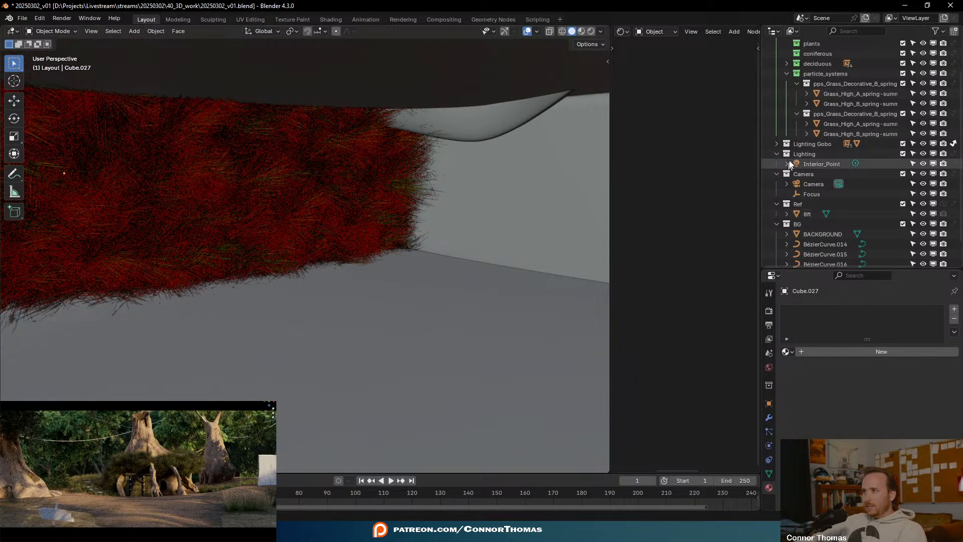
{"action": "left_click", "coordinate": [818, 164]}
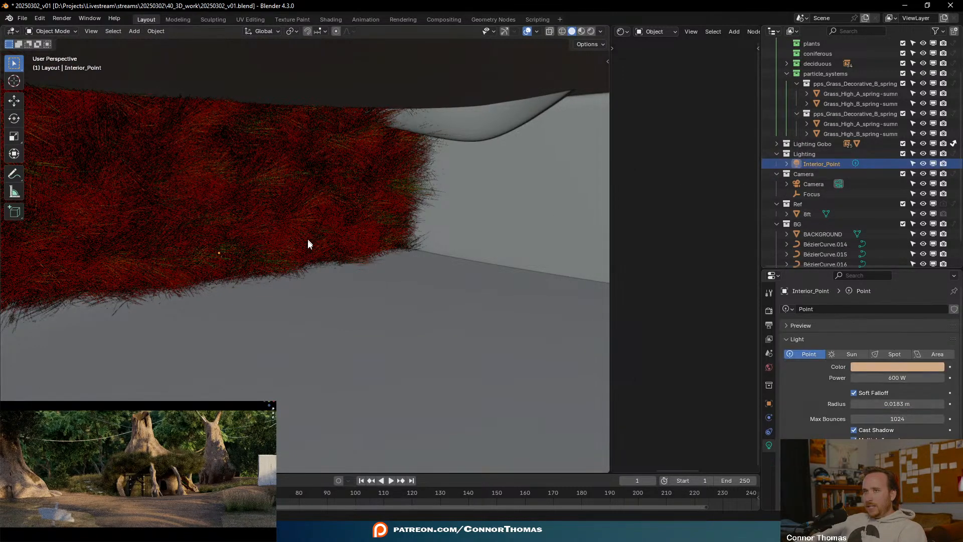
{"action": "key", "text": "KP_Decimal"}
{"action": "scroll", "coordinate": [265, 266], "scroll_direction": "down", "scroll_amount": 5}
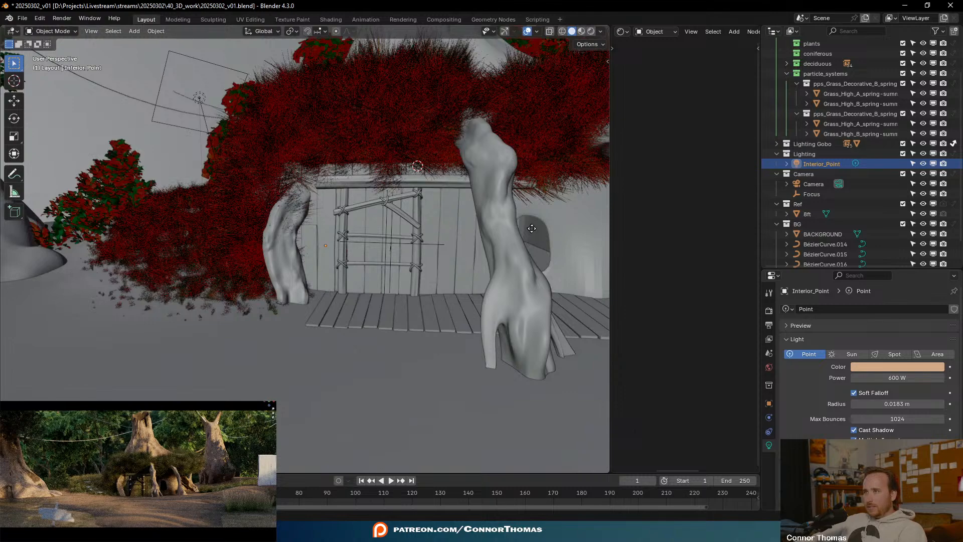
{"action": "key", "text": "g"}
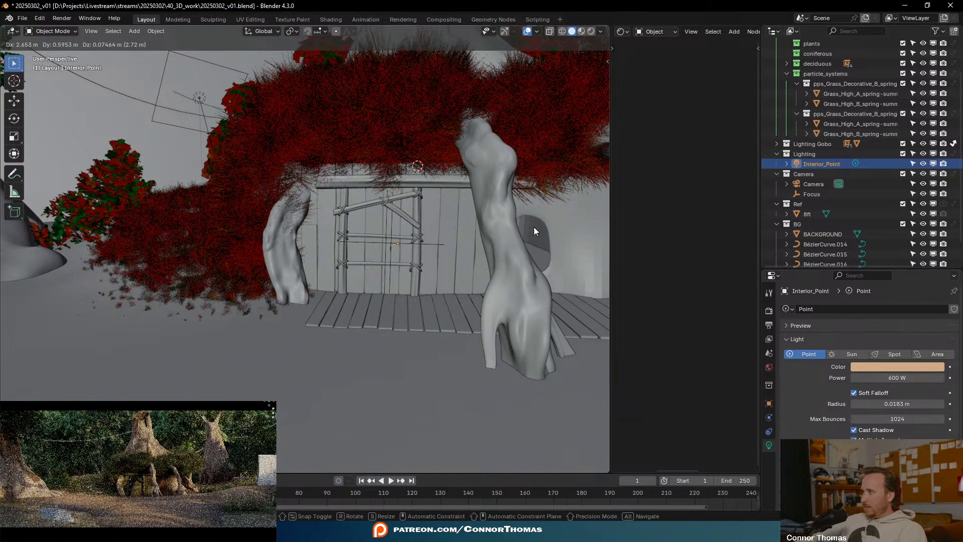
{"action": "left_click", "coordinate": [534, 227]}
- Deselect everything and save the file with the relocated interior light
{"action": "key", "text": "a"}
{"action": "key", "text": "alt+a"}
{"action": "scroll", "coordinate": [588, 256], "scroll_direction": "down", "scroll_amount": 10}
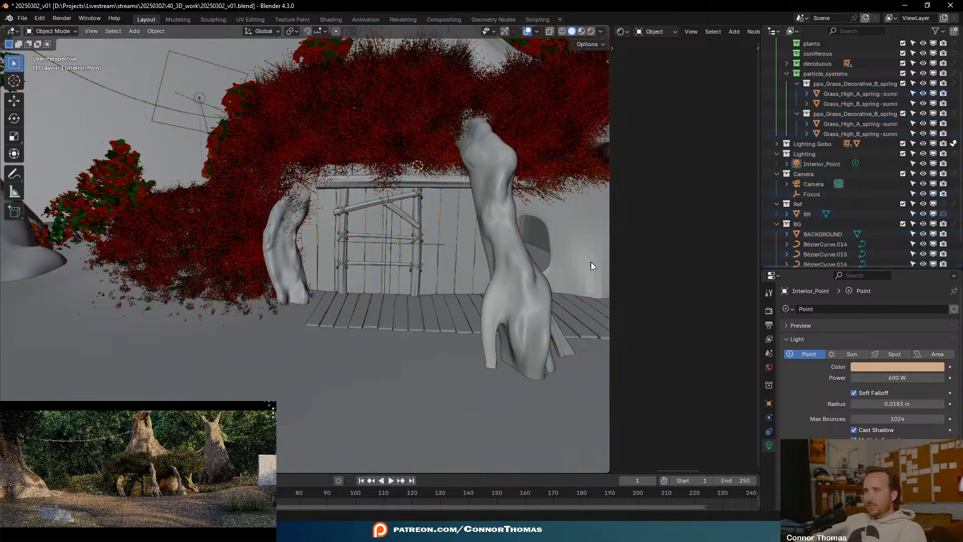
{"action": "middle_click_drag", "start_coordinate": [486, 246], "coordinate": [377, 242]}
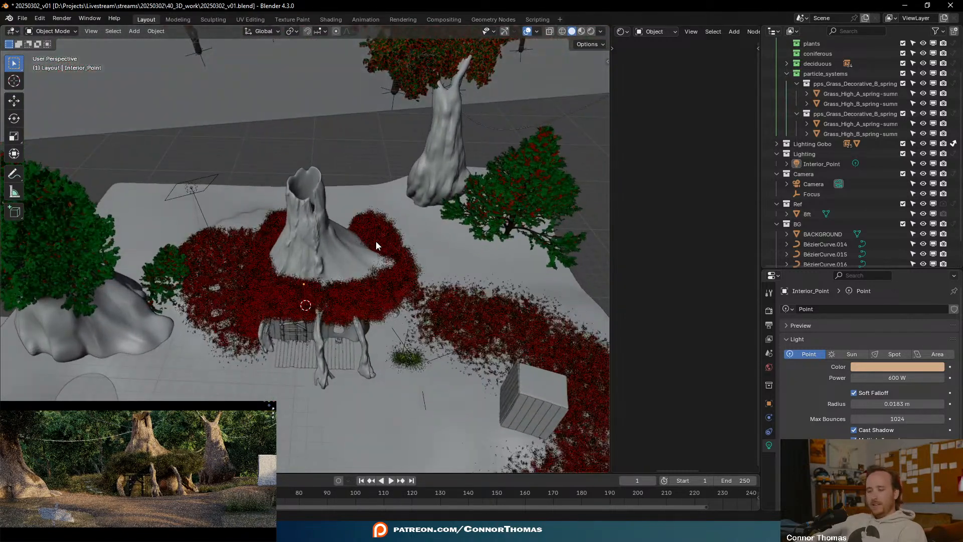
{"action": "key", "text": "ctrl+s"}
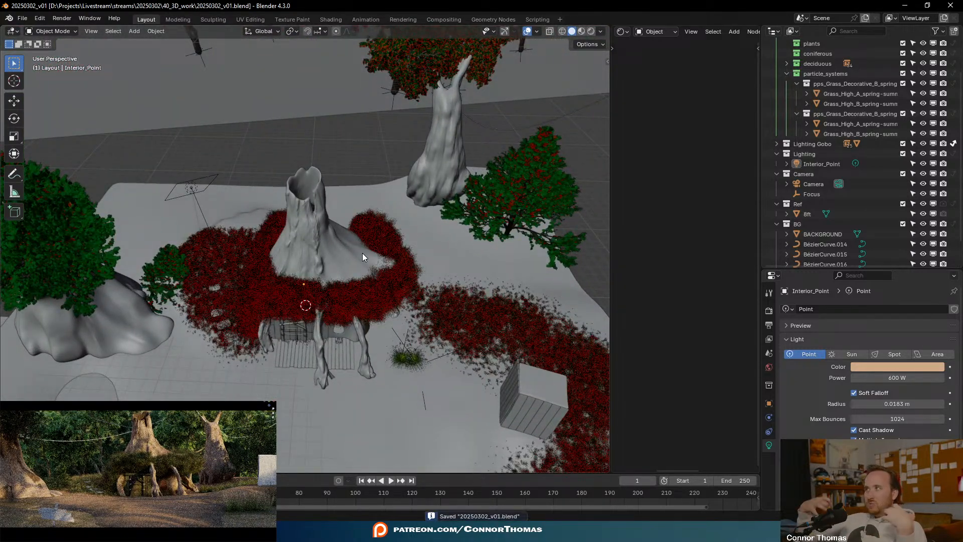
- Compare the rendered scene with the swamp tree house reference image
{"action": "scroll", "coordinate": [362, 253], "scroll_direction": "down", "scroll_amount": 4}
{"action": "middle_click_drag", "start_coordinate": [396, 291], "coordinate": [398, 318]}
{"action": "middle_click_drag", "start_coordinate": [424, 279], "coordinate": [457, 321], "text": "shift"}
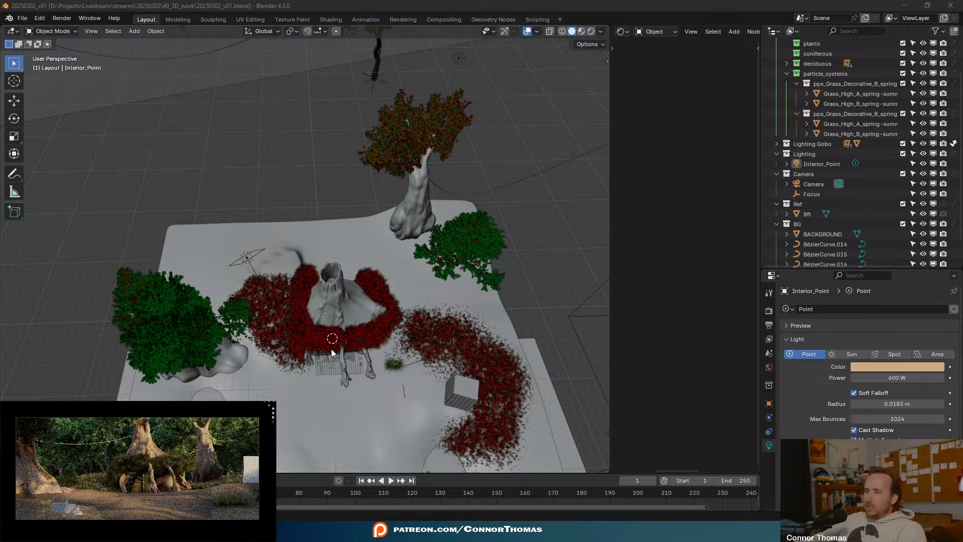
{"action": "left_click", "coordinate": [332, 353]}
{"action": "key", "text": "alt+Tab"}
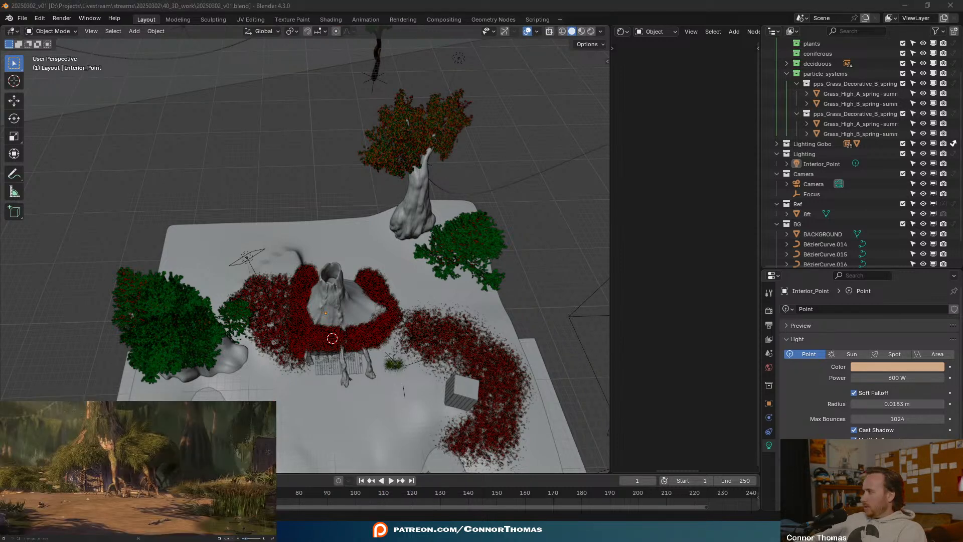
{"action": "key", "text": "alt+Tab"}
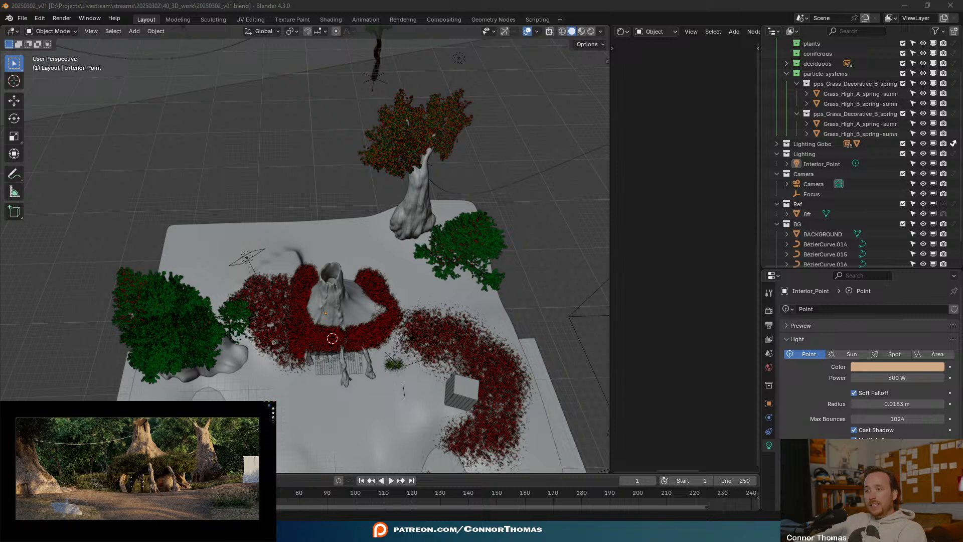
{"action": "left_click", "coordinate": [309, 507]}
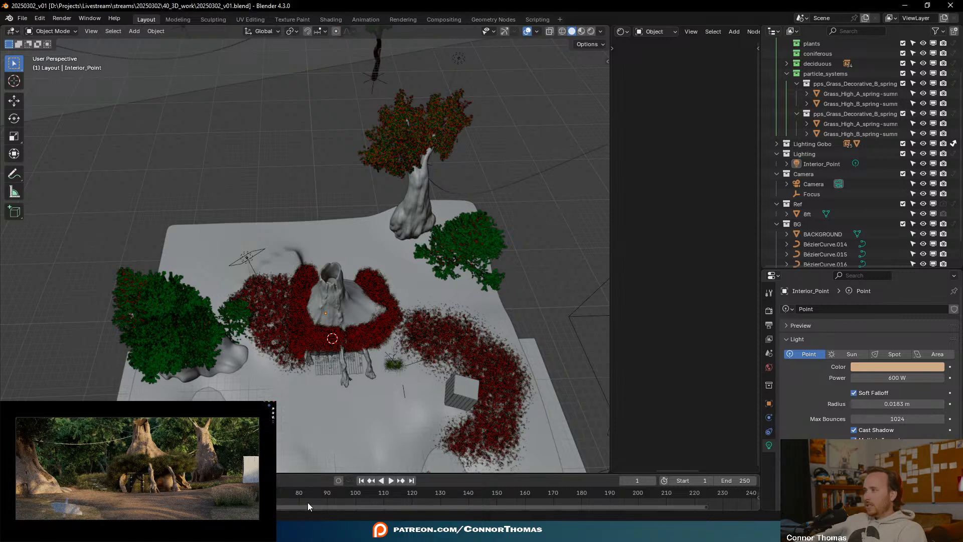
{"action": "key", "text": "alt+Tab"}
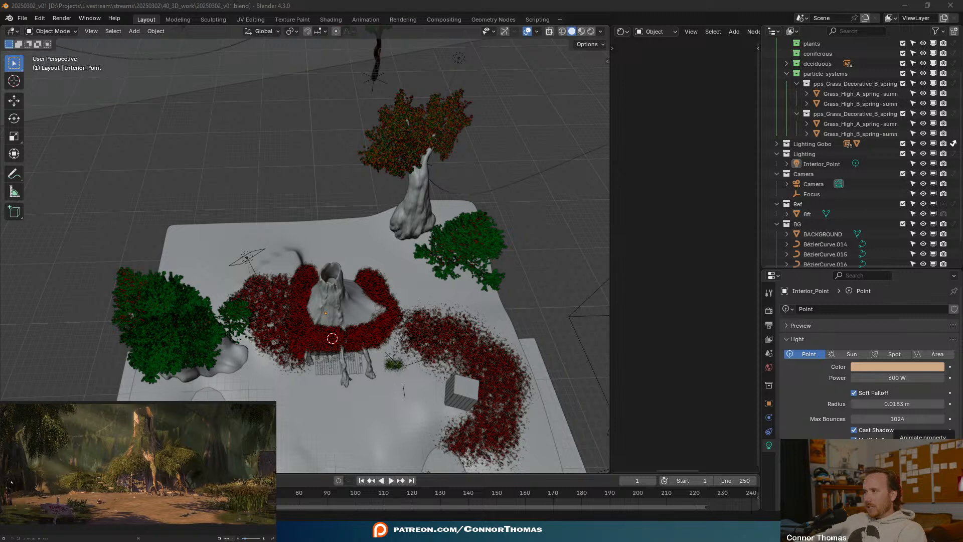
{"action": "left_click", "coordinate": [790, 4]}
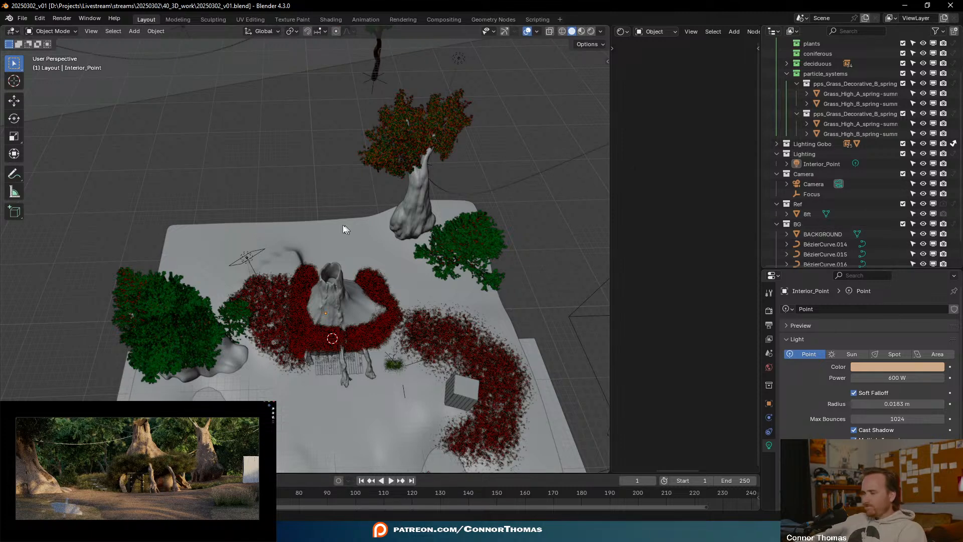
- Place the 3D cursor on the ground at the base of the tree behind the tree house, restoring the selection tool
{"action": "left_click", "coordinate": [12, 83]}
{"action": "left_click", "coordinate": [402, 239]}
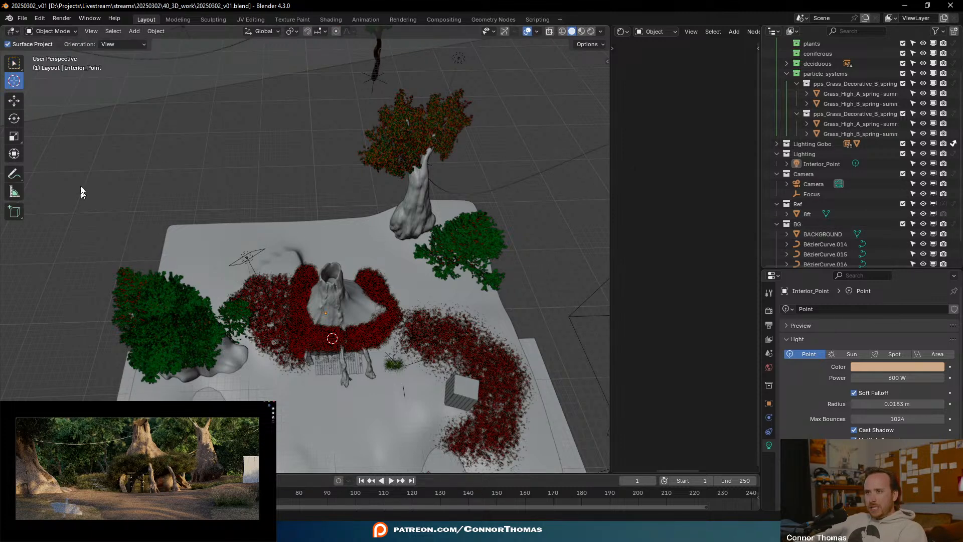
{"action": "left_click", "coordinate": [14, 65]}
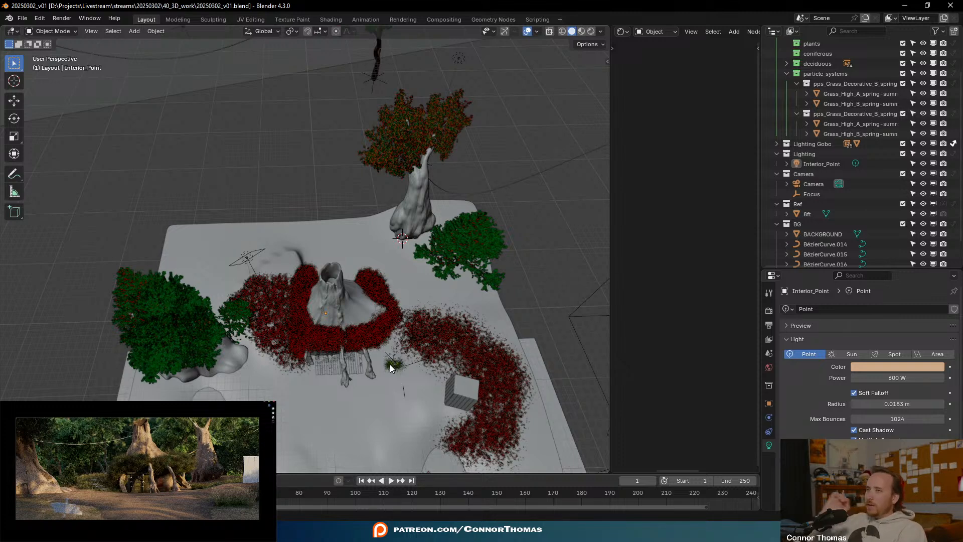
- Show the botaniq asset tools in the 3D viewport and widen the viewport across the shader editor area
{"action": "key", "text": "shift+a"}
{"action": "mouse_move", "coordinate": [390, 364]}
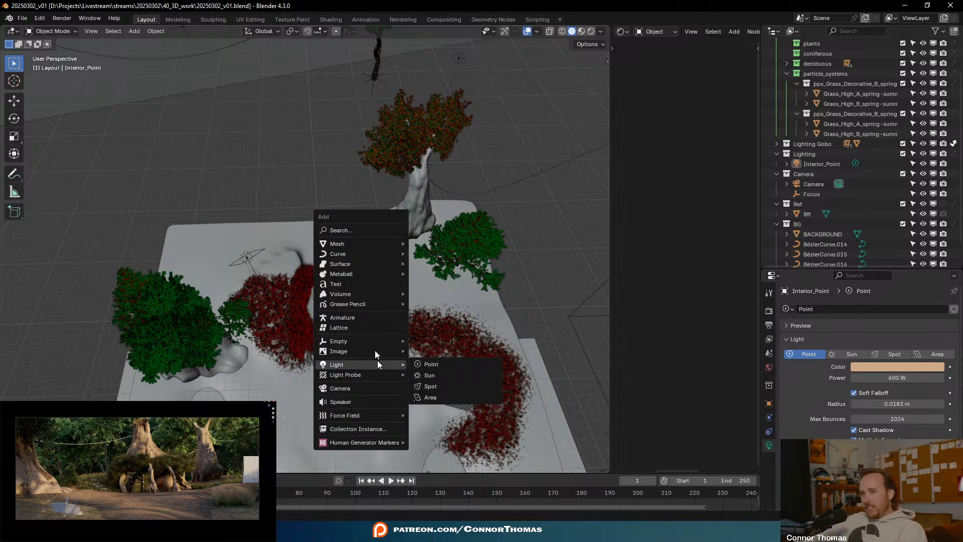
{"action": "key", "text": "n"}
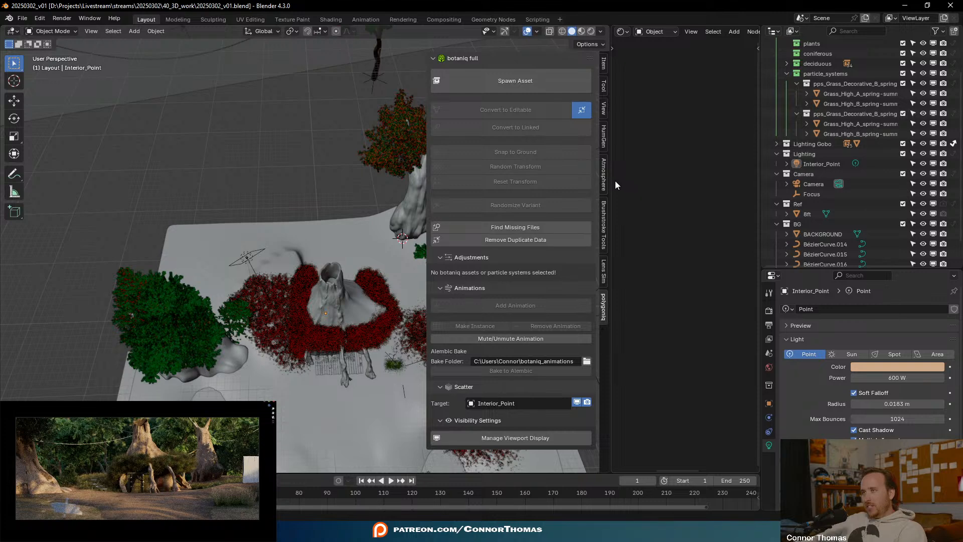
{"action": "left_click_drag", "start_coordinate": [611, 181], "coordinate": [752, 175]}
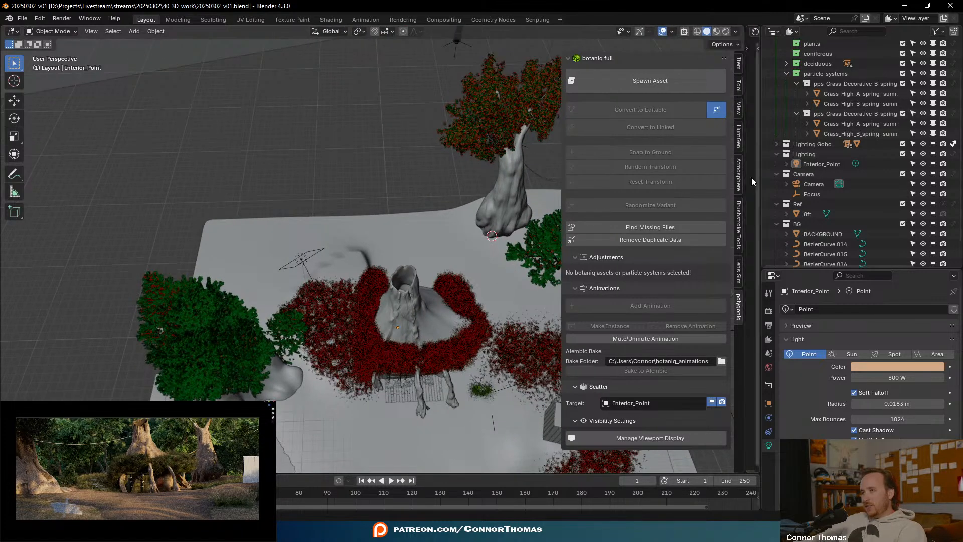
- Spawn the botaniq Coriander (C) plant at the 3D cursor and scale it up about 5.7 times
{"action": "left_click", "coordinate": [651, 81]}
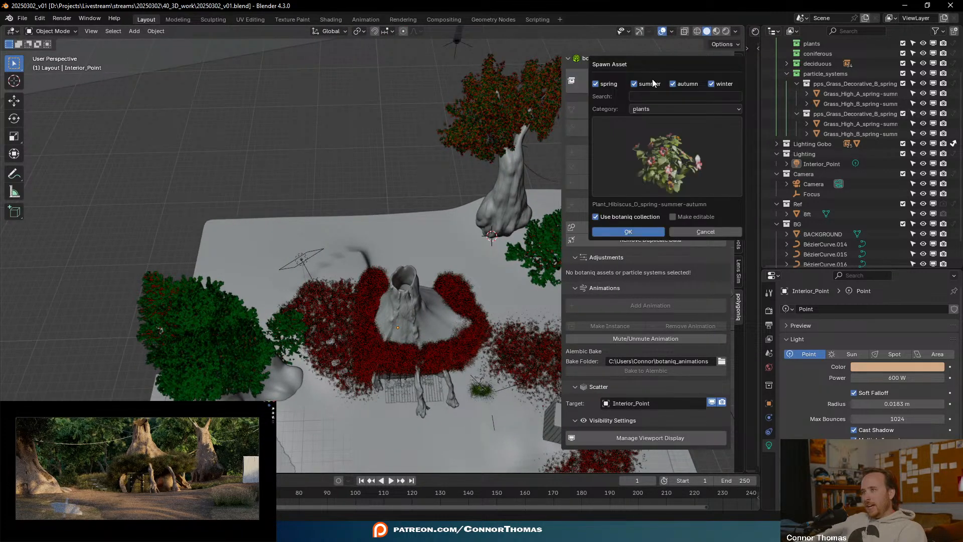
{"action": "left_click", "coordinate": [649, 108]}
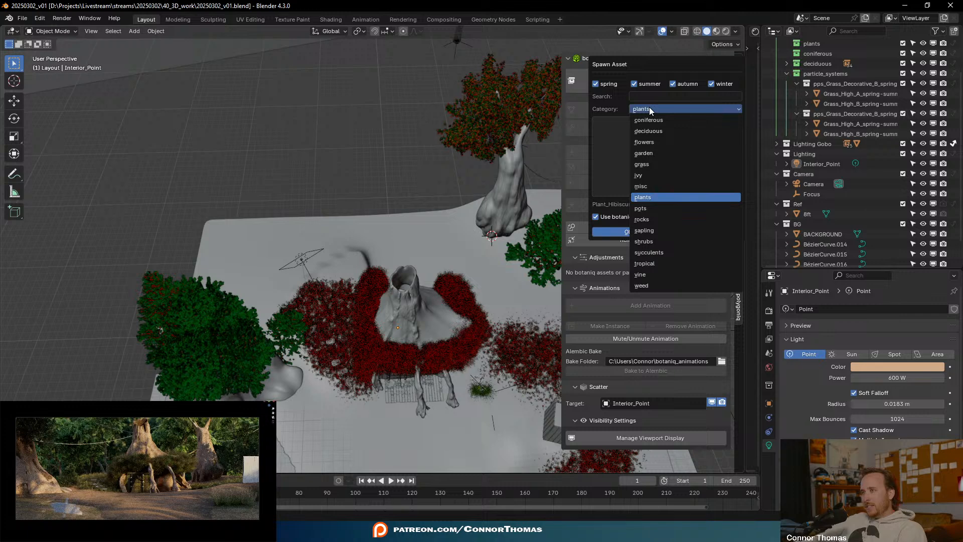
{"action": "left_click", "coordinate": [649, 107]}
{"action": "left_click", "coordinate": [649, 183]}
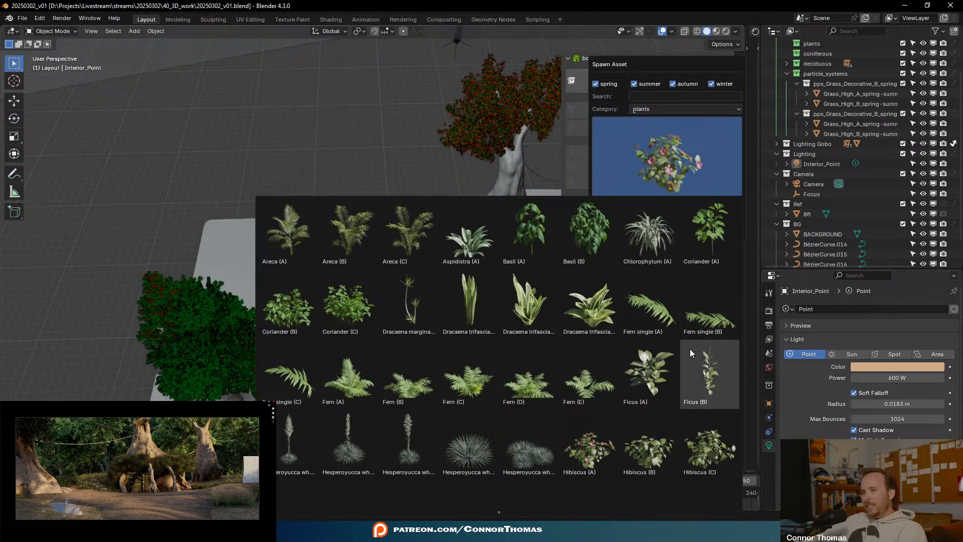
{"action": "mouse_move", "coordinate": [648, 515]}
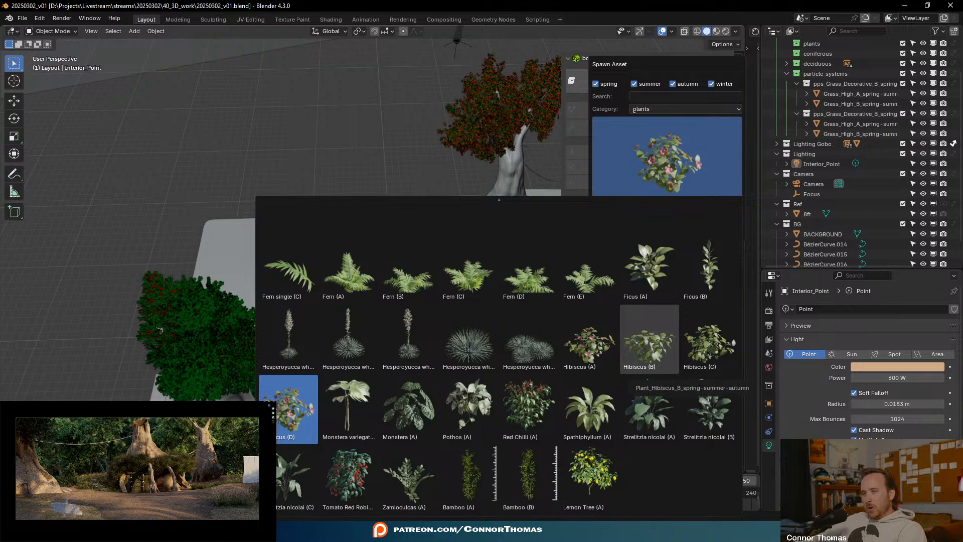
{"action": "mouse_move", "coordinate": [645, 171]}
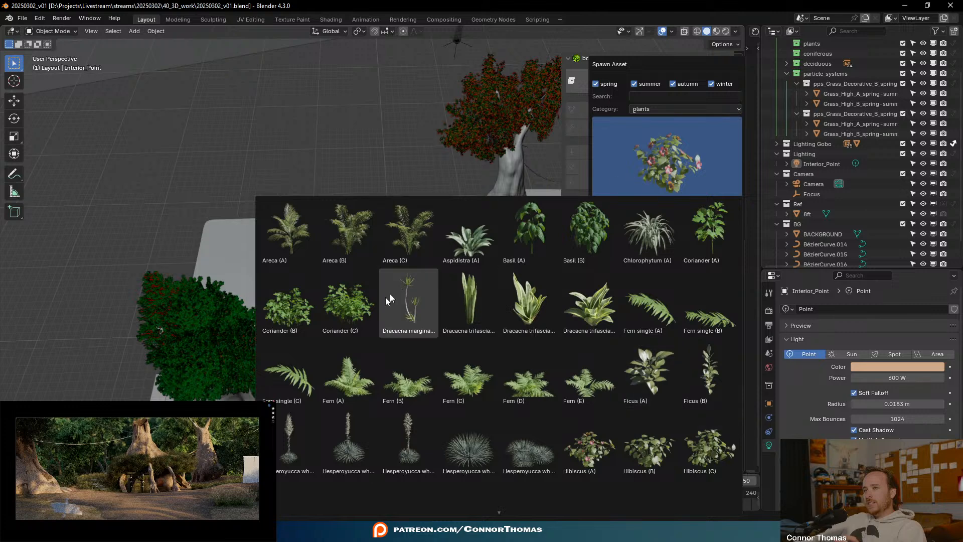
{"action": "left_click", "coordinate": [349, 304]}
{"action": "left_click", "coordinate": [627, 231]}
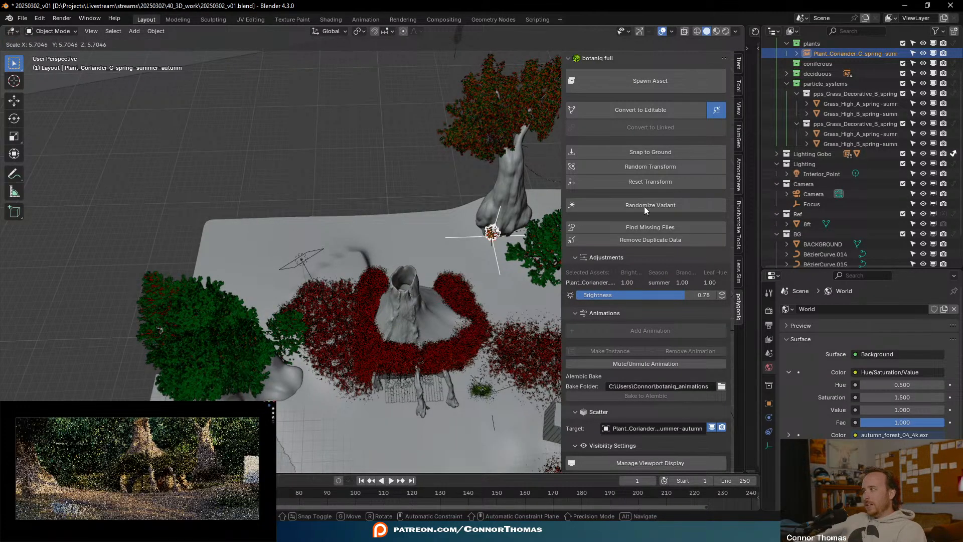
{"action": "left_click", "coordinate": [491, 234]}
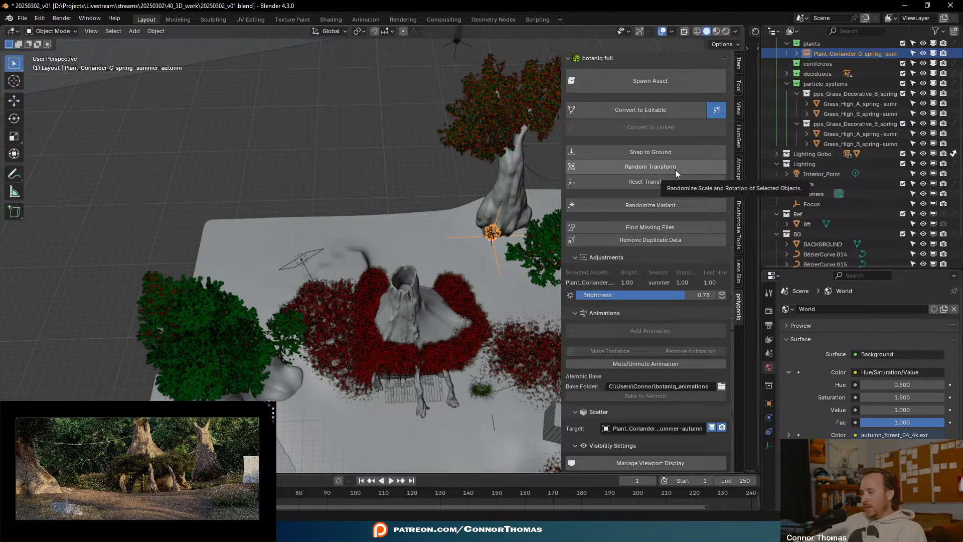
- Move, further enlarge and rotate the coriander plant so it sits against the base of the background tree
{"action": "key", "text": "KP_Decimal"}
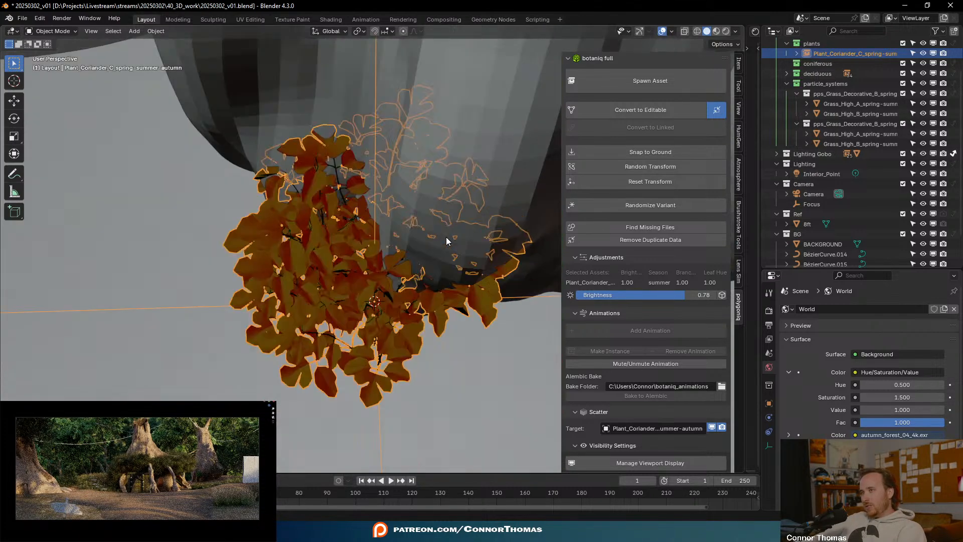
{"action": "scroll", "coordinate": [447, 247], "scroll_direction": "down", "scroll_amount": 5}
{"action": "middle_click_drag", "start_coordinate": [402, 227], "coordinate": [327, 167]}
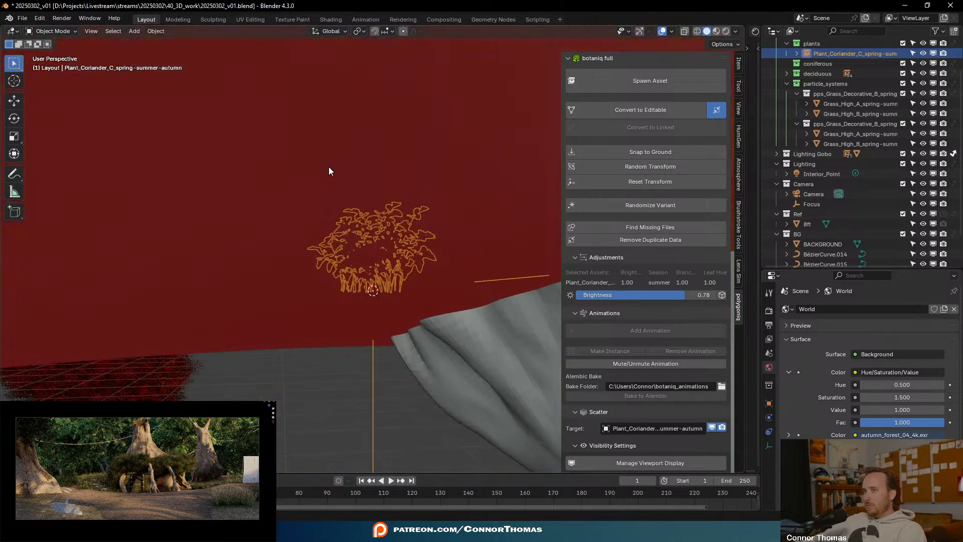
{"action": "key", "text": "g"}
{"action": "left_click", "coordinate": [312, 150]}
{"action": "key", "text": "s"}
{"action": "left_click", "coordinate": [615, 121]}
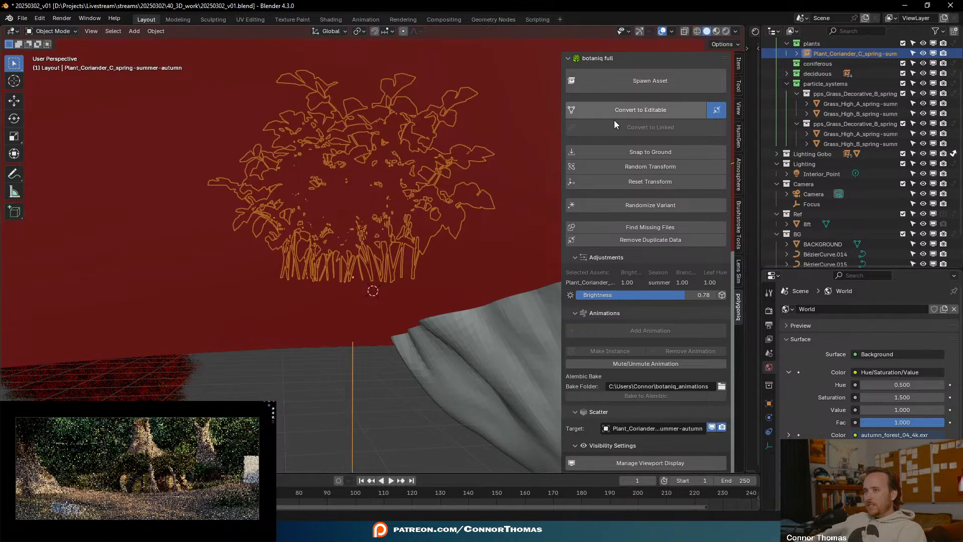
{"action": "key", "text": "r"}
{"action": "left_click", "coordinate": [414, 70]}
{"action": "key", "text": "n"}
{"action": "middle_click_drag", "start_coordinate": [413, 73], "coordinate": [591, 176]}
{"action": "scroll", "coordinate": [557, 180], "scroll_direction": "down", "scroll_amount": 3}
{"action": "middle_click_drag", "start_coordinate": [517, 183], "coordinate": [572, 239]}
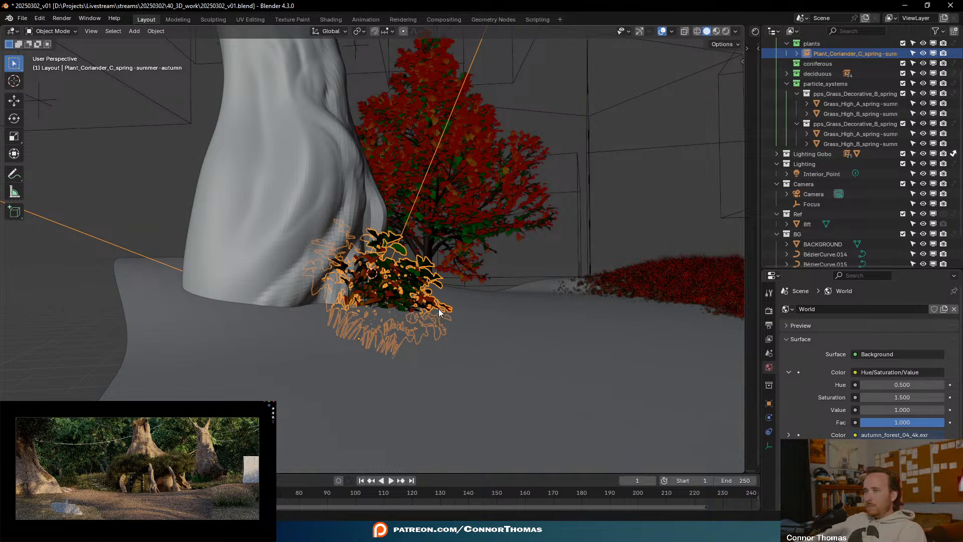
- Set the coriander plant's botaniq brightness to 0.59
{"action": "key", "text": "n"}
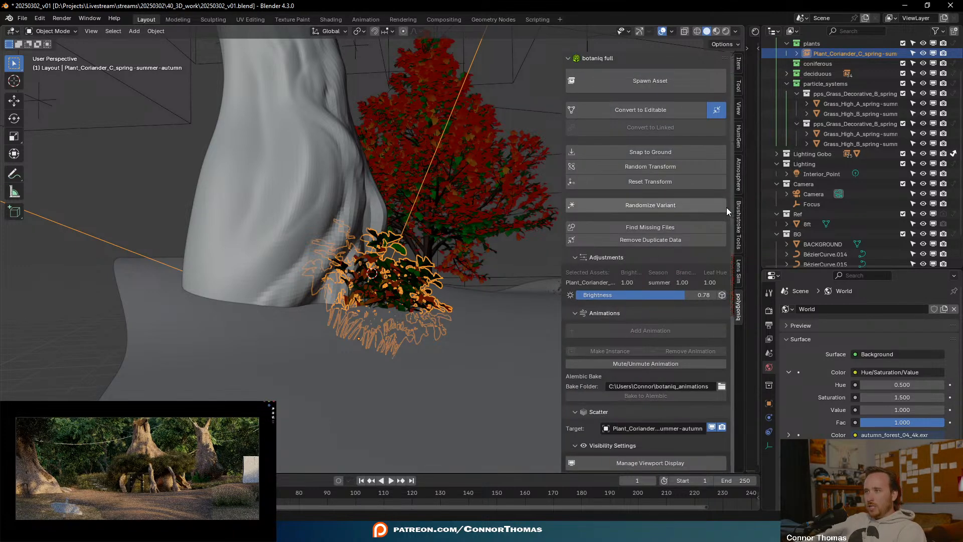
{"action": "left_click_drag", "start_coordinate": [686, 290], "coordinate": [658, 291]}
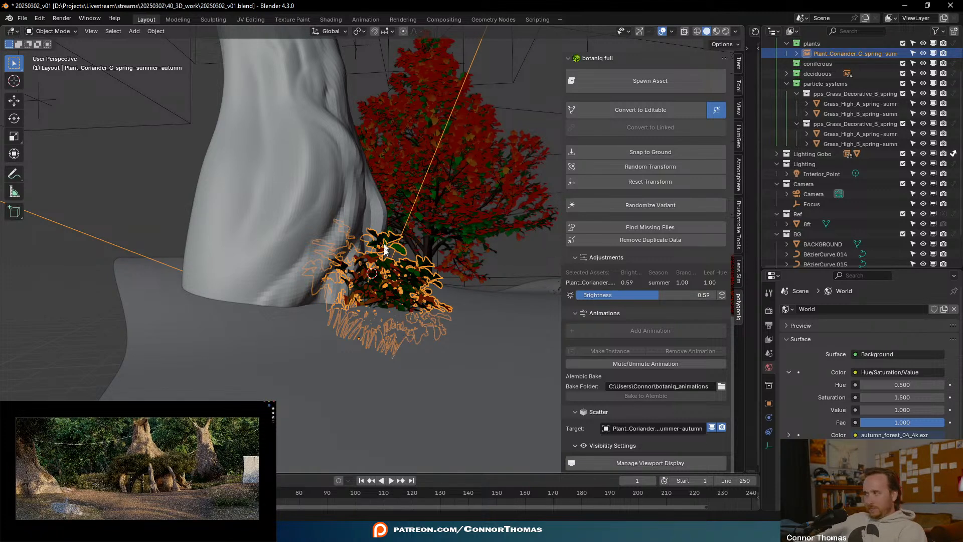
{"action": "scroll", "coordinate": [660, 351], "scroll_direction": "down", "scroll_amount": 1}
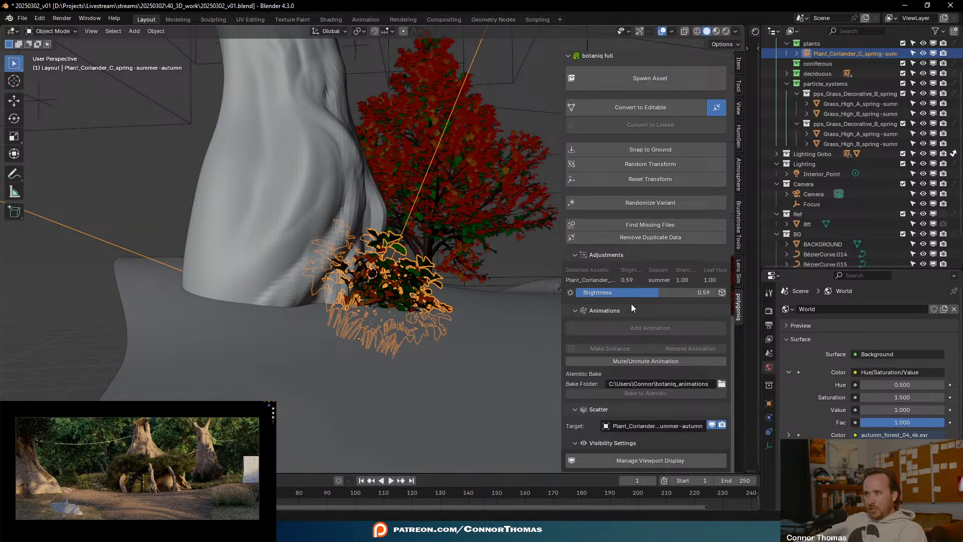
{"action": "scroll", "coordinate": [630, 302], "scroll_direction": "up", "scroll_amount": 1}
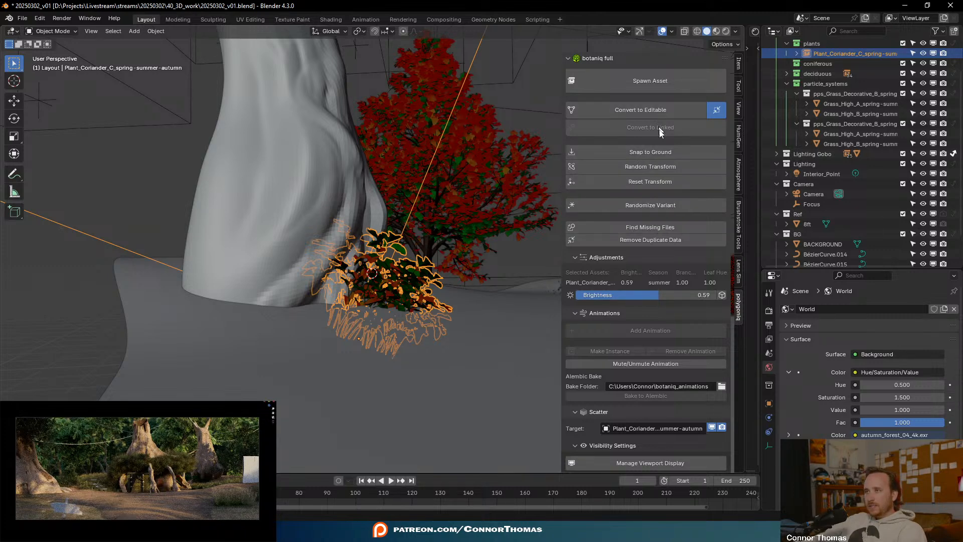
{"action": "scroll", "coordinate": [663, 345], "scroll_direction": "down", "scroll_amount": 1}
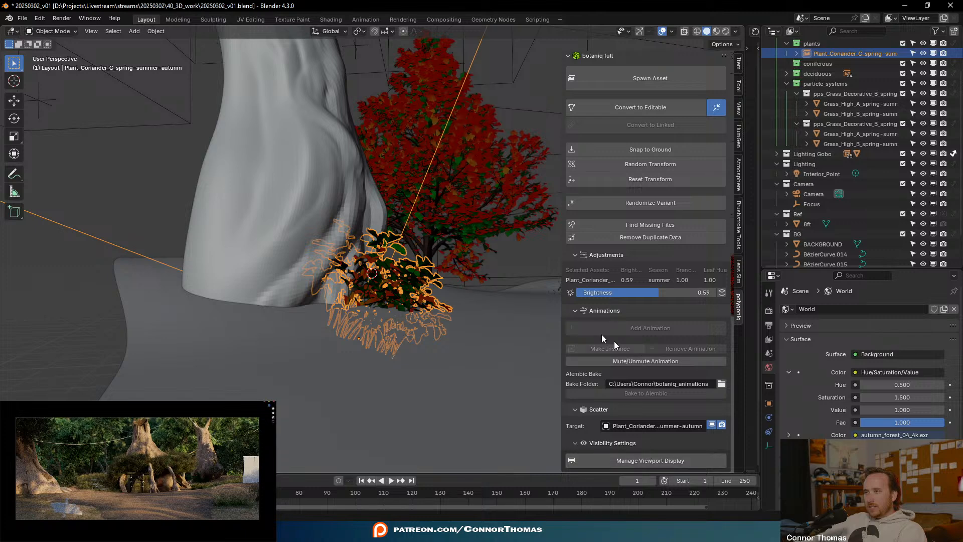
- Duplicate the coriander plant and place the copy beside the original at the background tree's base
{"action": "middle_click_drag", "start_coordinate": [419, 265], "coordinate": [401, 279]}
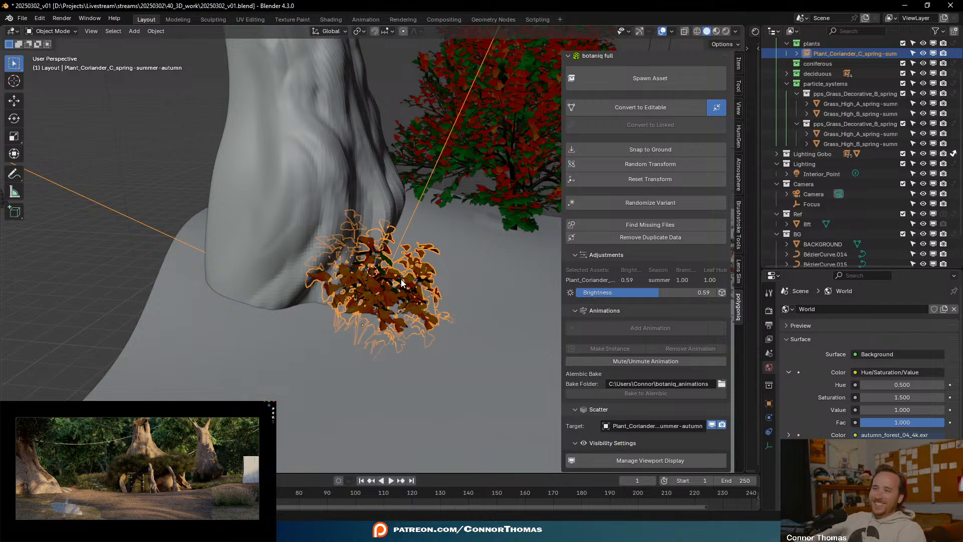
{"action": "scroll", "coordinate": [361, 261], "scroll_direction": "up", "scroll_amount": 10}
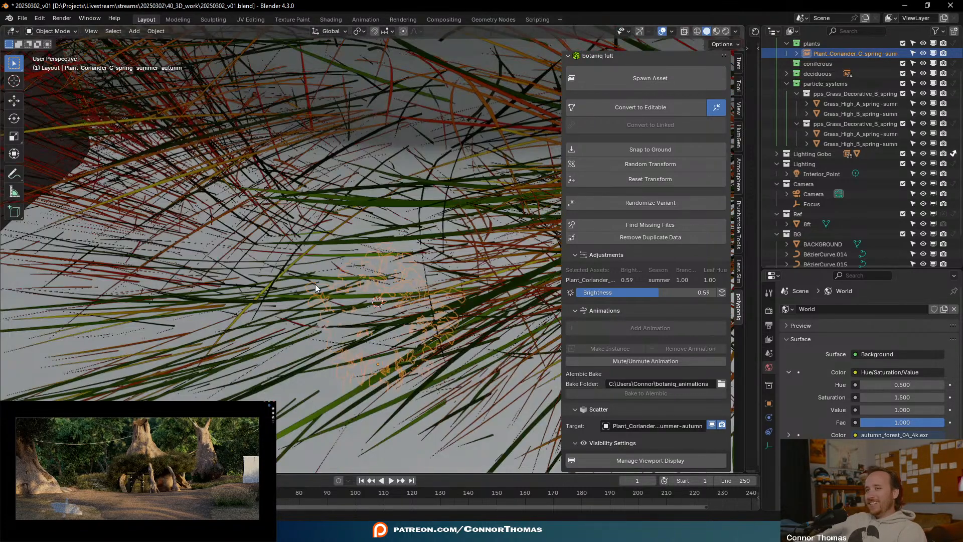
{"action": "middle_click_drag", "start_coordinate": [316, 284], "coordinate": [362, 329]}
{"action": "key", "text": "shift+d"}
{"action": "left_click", "coordinate": [289, 332]}
- Freely rotate the duplicated coriander plant and move it about 1.7 m to vary the cluster around the trunk
{"action": "middle_click_drag", "start_coordinate": [289, 335], "coordinate": [365, 321]}
{"action": "key", "text": "r"}
{"action": "key", "text": "r"}
{"action": "left_click", "coordinate": [301, 358]}
{"action": "middle_click_drag", "start_coordinate": [300, 361], "coordinate": [301, 340]}
{"action": "key", "text": "g"}
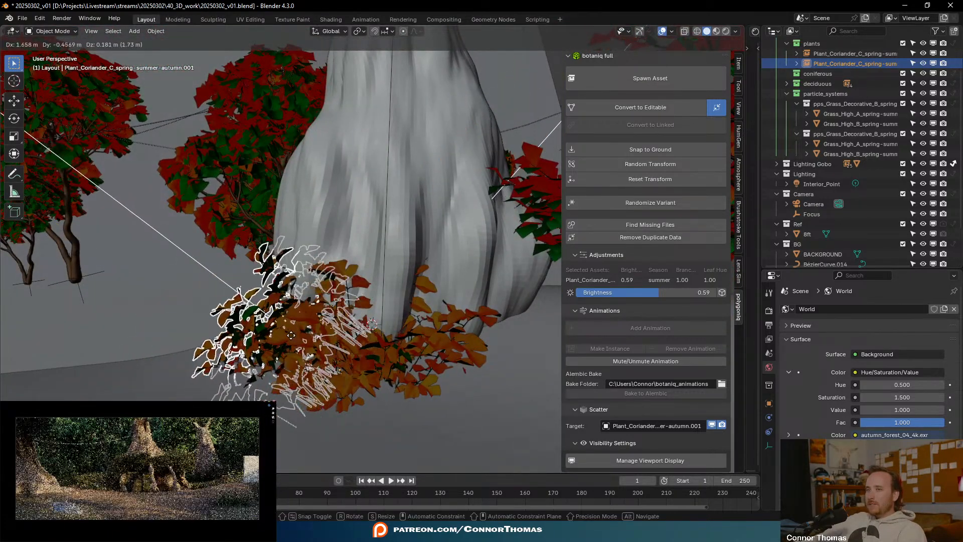
{"action": "left_click", "coordinate": [332, 330]}
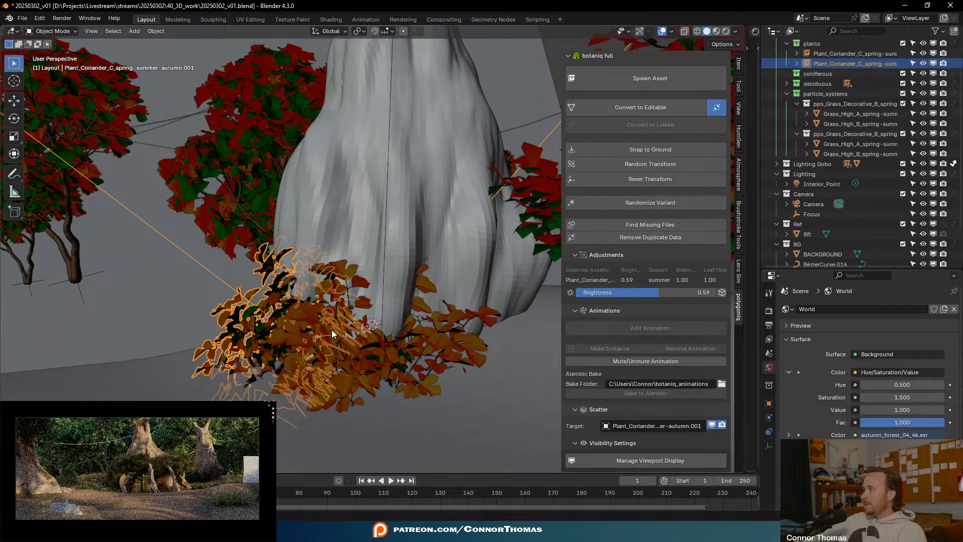
{"action": "middle_click_drag", "start_coordinate": [332, 330], "coordinate": [308, 326]}
- Deselect everything, check the foliage from a wider view of the scene, and save the file
{"action": "key", "text": "alt+a"}
{"action": "scroll", "coordinate": [307, 326], "scroll_direction": "down", "scroll_amount": 2}
{"action": "scroll", "coordinate": [307, 326], "scroll_direction": "down", "scroll_amount": 3}
{"action": "middle_click_drag", "start_coordinate": [363, 306], "coordinate": [327, 240]}
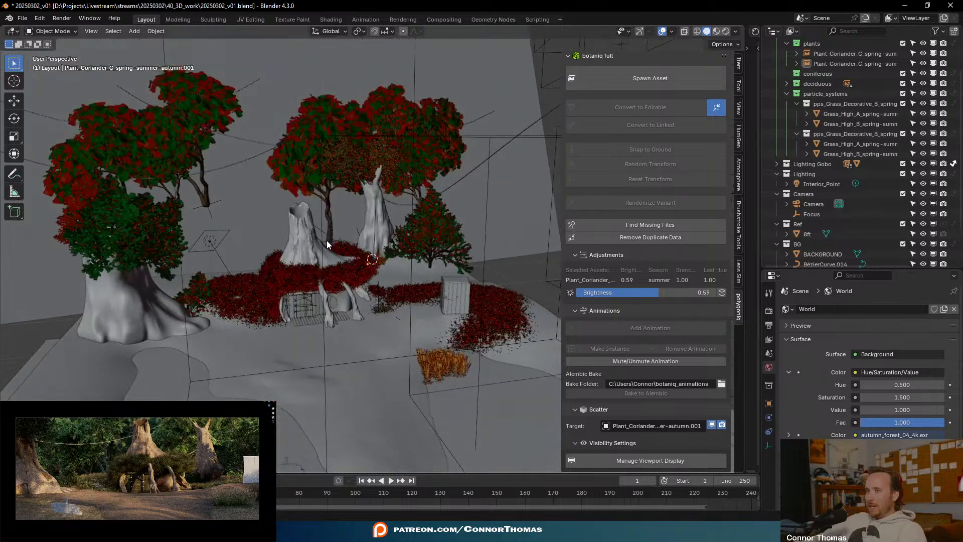
{"action": "key", "text": "ctrl+s"}
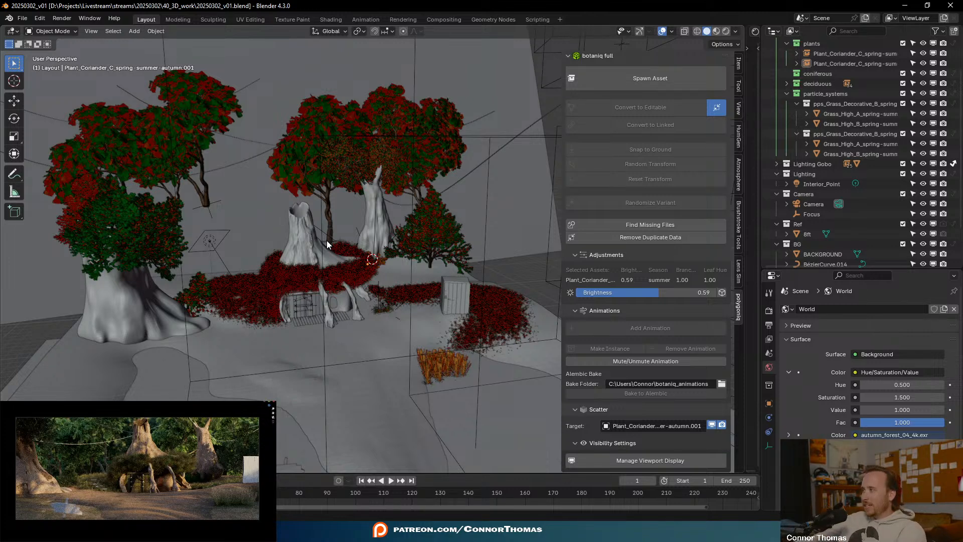
- Focus on the tree house's main trunk and compare it with the swamp tree house reference image
{"action": "left_click", "coordinate": [300, 248]}
{"action": "key", "text": "KP_Decimal"}
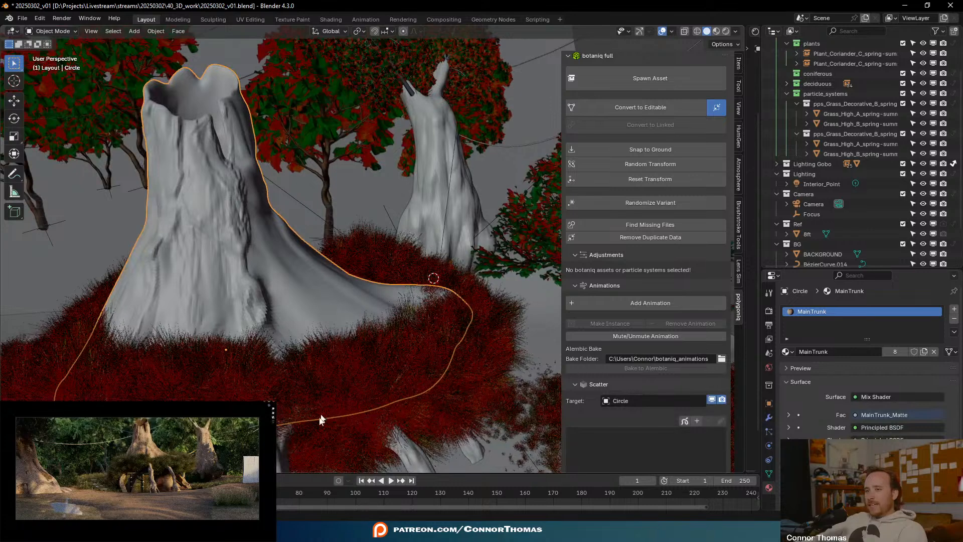
{"action": "left_click", "coordinate": [340, 529]}
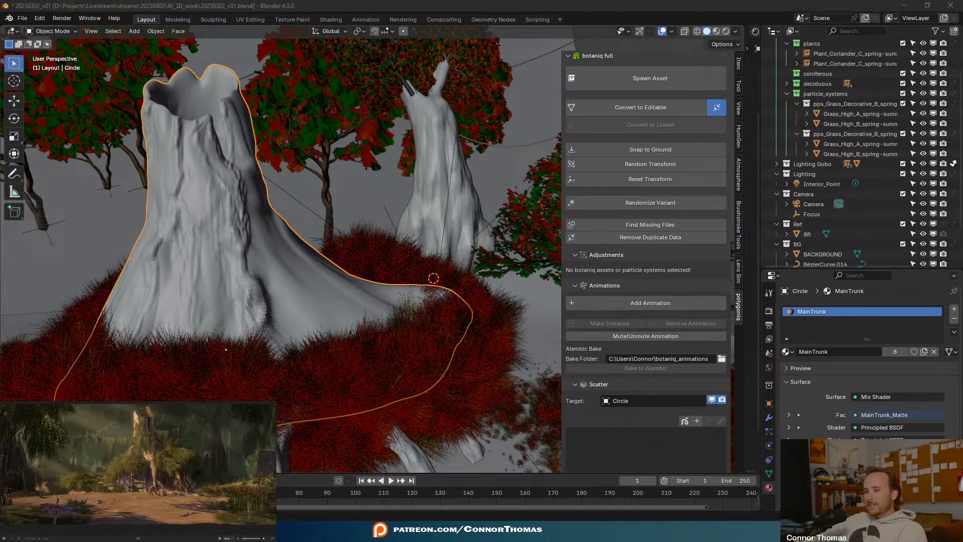
{"action": "left_click", "coordinate": [417, 529]}
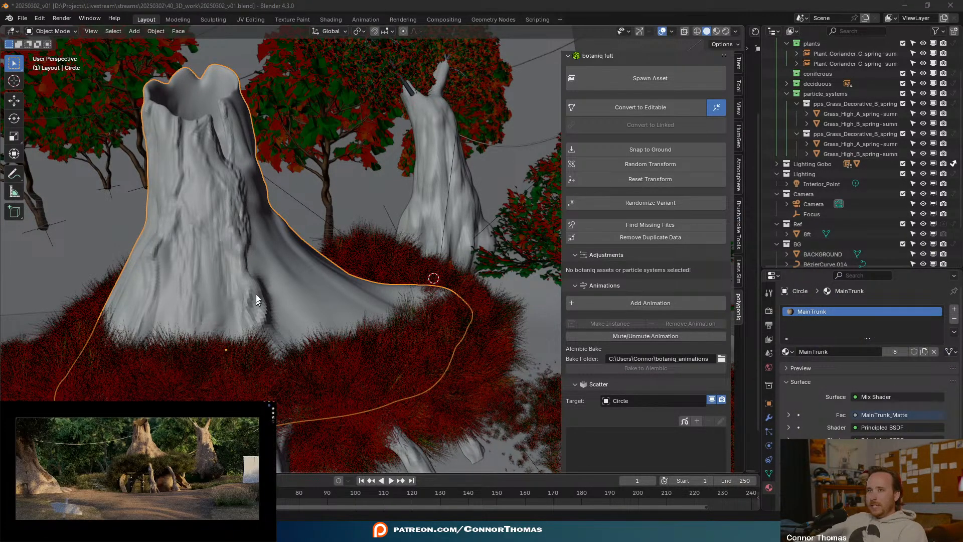
- Place the 3D cursor on the upper front of the tree house's main trunk and restore the selection tool
{"action": "left_click", "coordinate": [218, 189]}
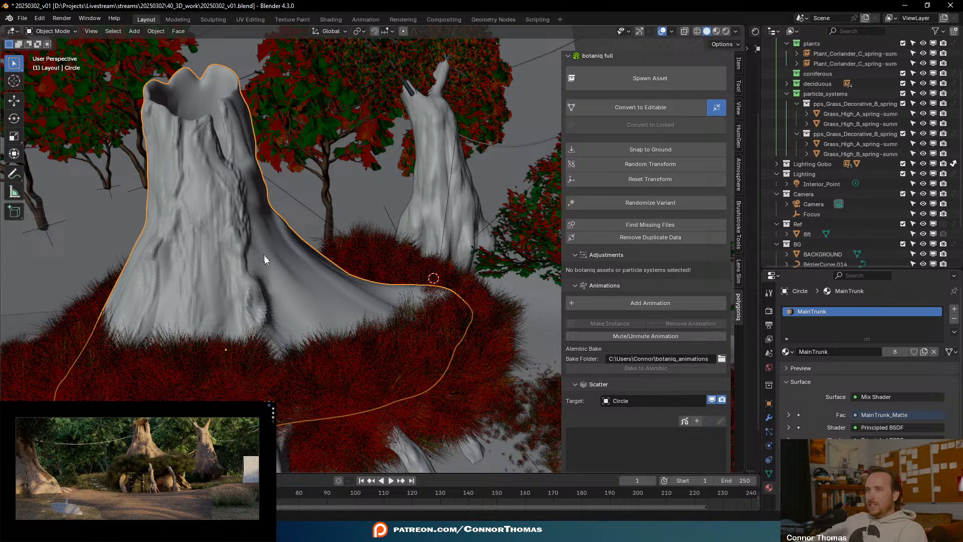
{"action": "left_click", "coordinate": [14, 80]}
{"action": "left_click", "coordinate": [219, 198]}
{"action": "left_click", "coordinate": [14, 62]}
- Spawn the botaniq Tree (A) asset from the ivy category on the main trunk
{"action": "left_click", "coordinate": [650, 73]}
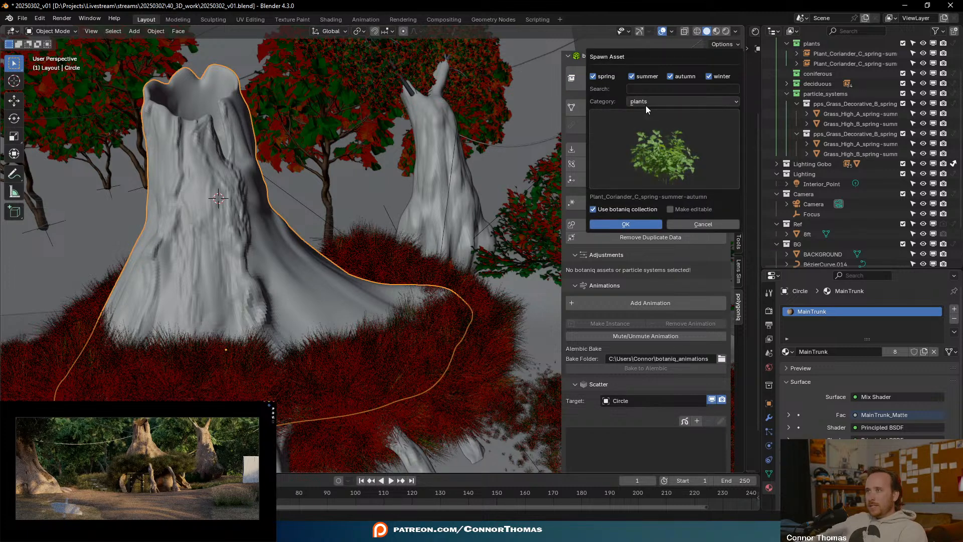
{"action": "left_click", "coordinate": [644, 103]}
{"action": "left_click", "coordinate": [643, 102]}
{"action": "left_click", "coordinate": [648, 102]}
{"action": "left_click", "coordinate": [645, 167]}
{"action": "left_click", "coordinate": [682, 159]}
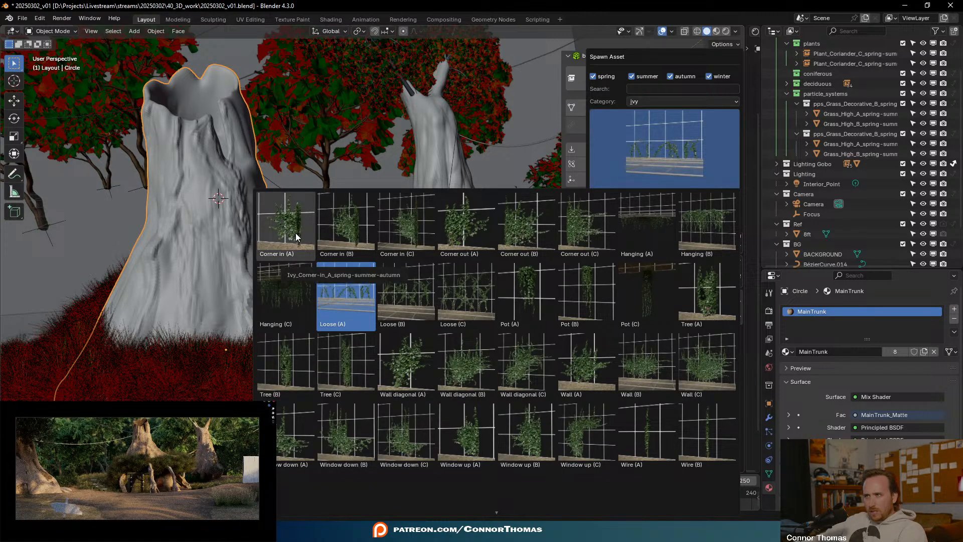
{"action": "left_click", "coordinate": [707, 296]}
{"action": "left_click", "coordinate": [626, 224]}
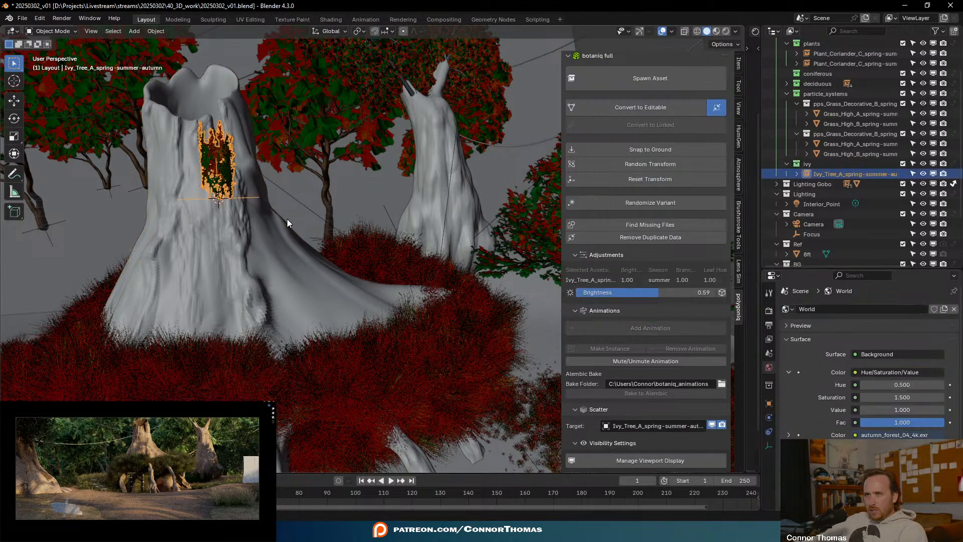
- Scale up the spawned ivy and frame it from the side of the trunk with the sidebar hidden
{"action": "key", "text": "s"}
{"action": "left_click", "coordinate": [270, 187]}
{"action": "middle_click_drag", "start_coordinate": [270, 187], "coordinate": [269, 144]}
{"action": "key", "text": "KP_Decimal"}
{"action": "key", "text": "n"}
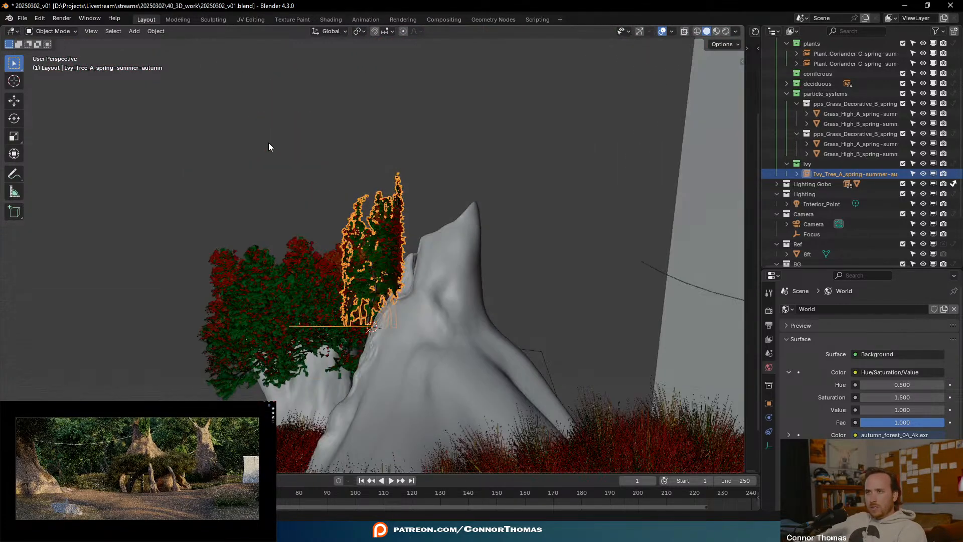
- Tilt and move the ivy so it follows the sloping front of the main trunk, then deselect it
{"action": "key", "text": "g"}
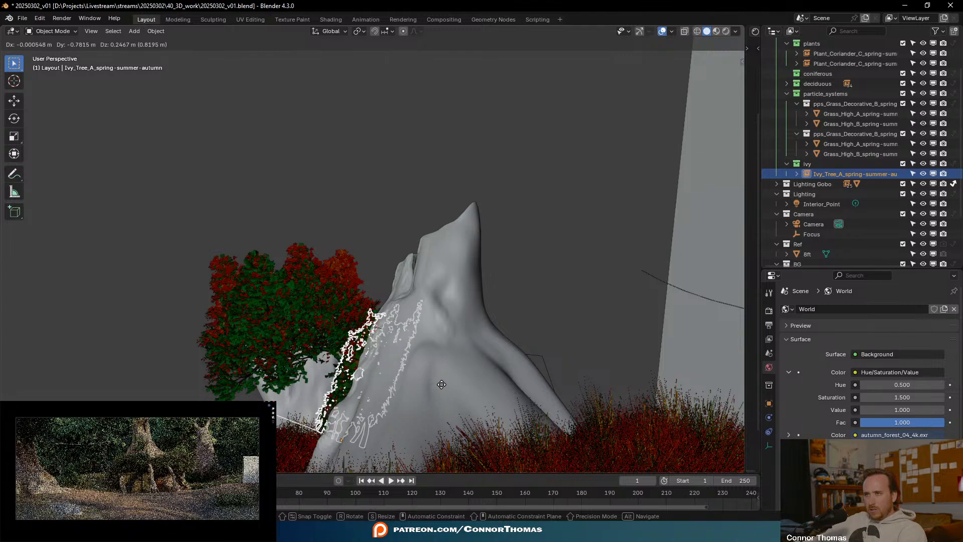
{"action": "left_click", "coordinate": [424, 383]}
{"action": "middle_click_drag", "start_coordinate": [423, 384], "coordinate": [537, 421]}
{"action": "key", "text": "g"}
{"action": "left_click", "coordinate": [462, 383]}
{"action": "key", "text": "alt+a"}
{"action": "middle_click_drag", "start_coordinate": [436, 366], "coordinate": [408, 374]}
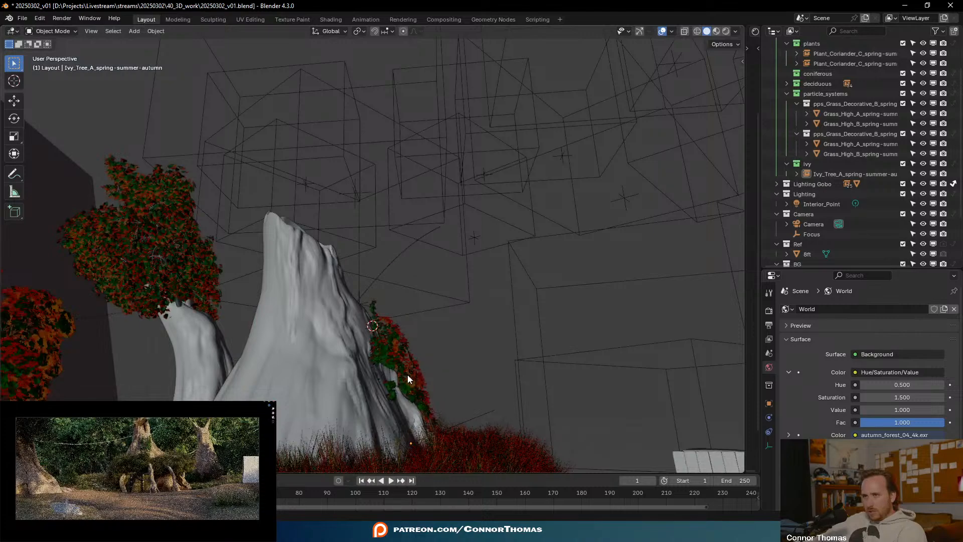
- Move the ivy about 0.6 m down the sloping front of the main trunk, then deselect it
{"action": "left_click", "coordinate": [407, 374]}
{"action": "key", "text": "g"}
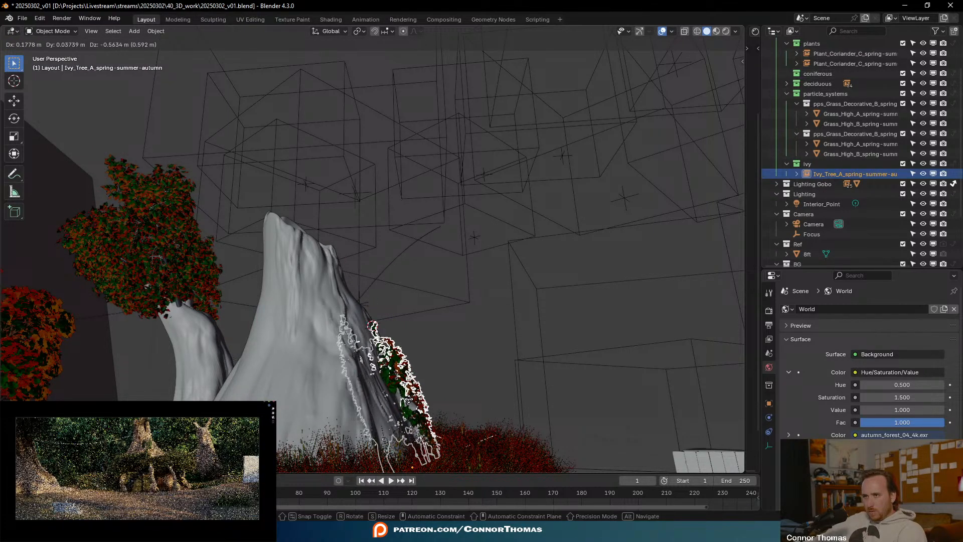
{"action": "left_click", "coordinate": [409, 402]}
{"action": "key", "text": "alt+a"}
{"action": "middle_click_drag", "start_coordinate": [495, 363], "coordinate": [409, 406]}
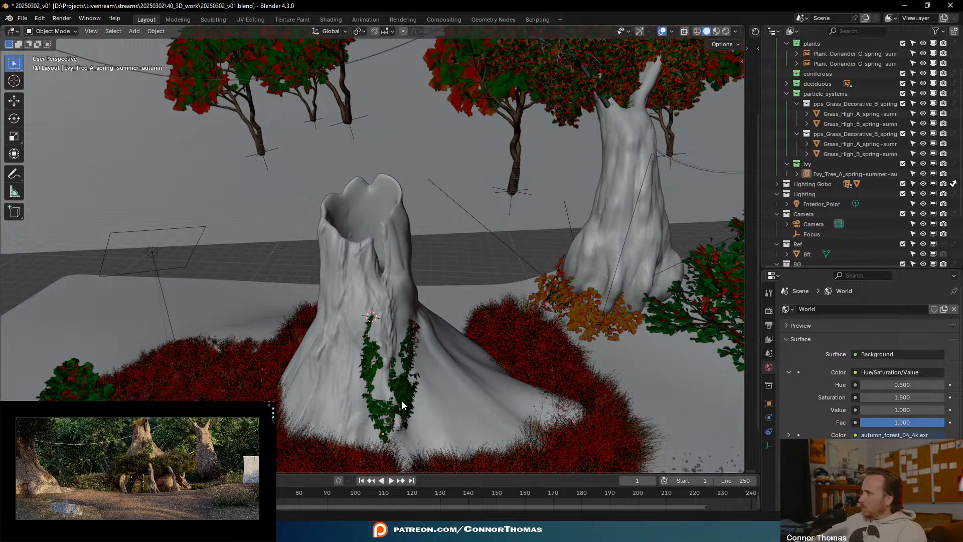
- Select the ivy on the main trunk and scale it up to about one and a half times its size
{"action": "left_click", "coordinate": [367, 360]}
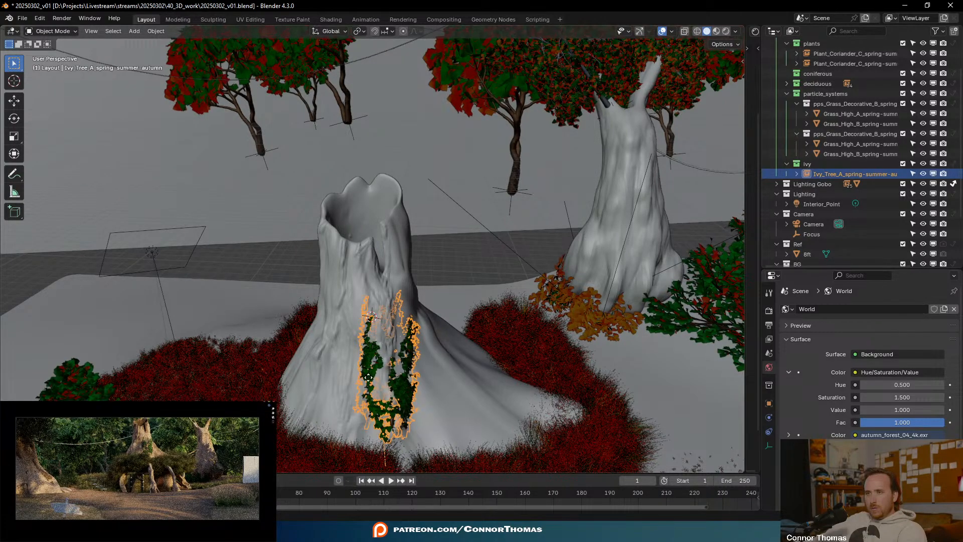
{"action": "middle_click_drag", "start_coordinate": [368, 360], "coordinate": [335, 374]}
{"action": "scroll", "coordinate": [335, 374], "scroll_direction": "up", "scroll_amount": 3}
{"action": "middle_click_drag", "start_coordinate": [381, 420], "coordinate": [423, 290], "text": "shift"}
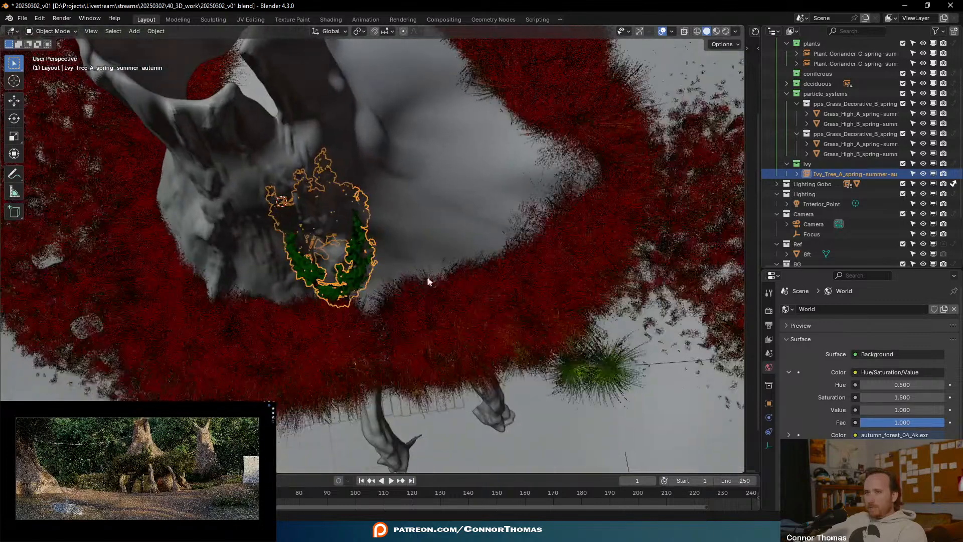
{"action": "key", "text": "g"}
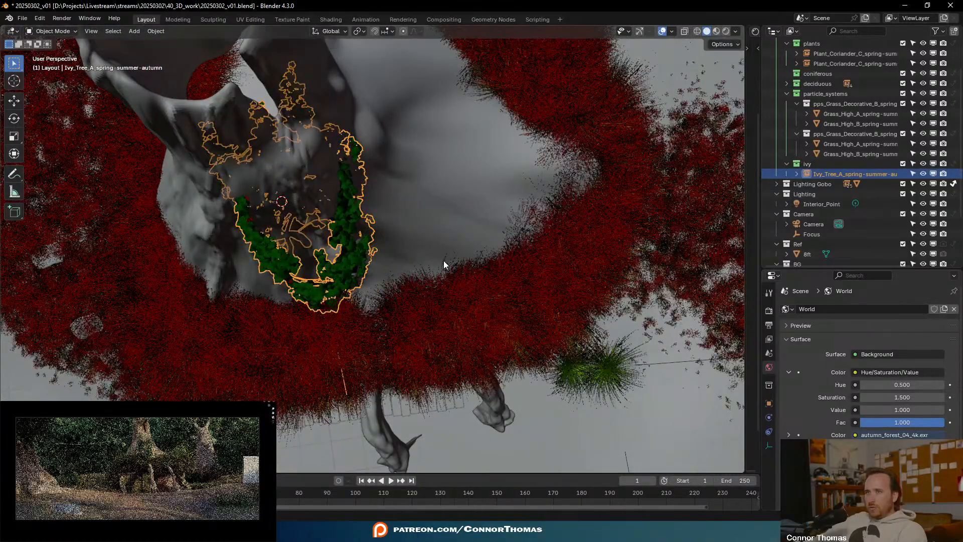
{"action": "key", "text": "Escape"}
- Rotate the ivy by about -74 degrees around its local Z axis so it wraps the trunk differently
{"action": "key", "text": "r"}
{"action": "key", "text": "z"}
{"action": "key", "text": "z"}
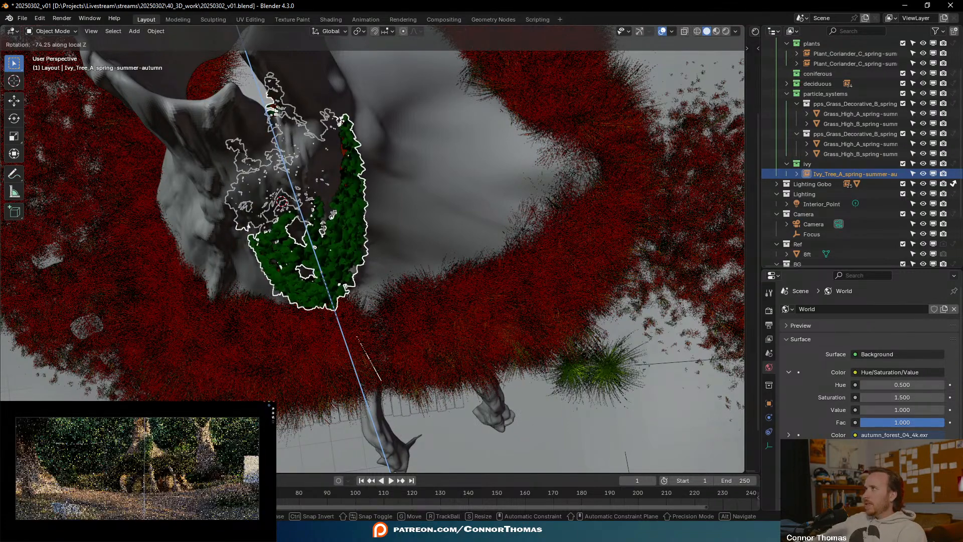
{"action": "left_click", "coordinate": [337, 318]}
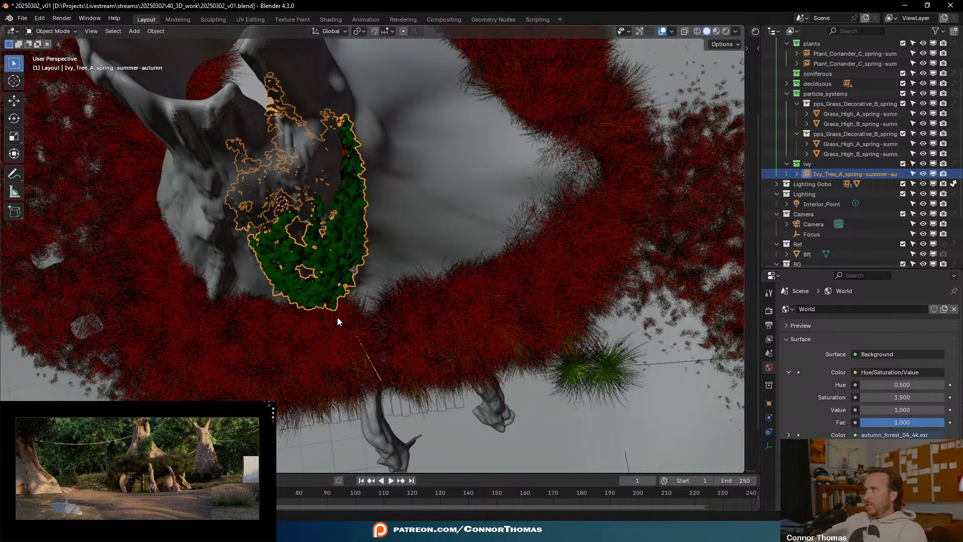
- From a side view, tilt the ivy by about -2.6 degrees to follow the trunk's slope and deselect it
{"action": "middle_click_drag", "start_coordinate": [315, 290], "coordinate": [479, 249]}
{"action": "key", "text": "r"}
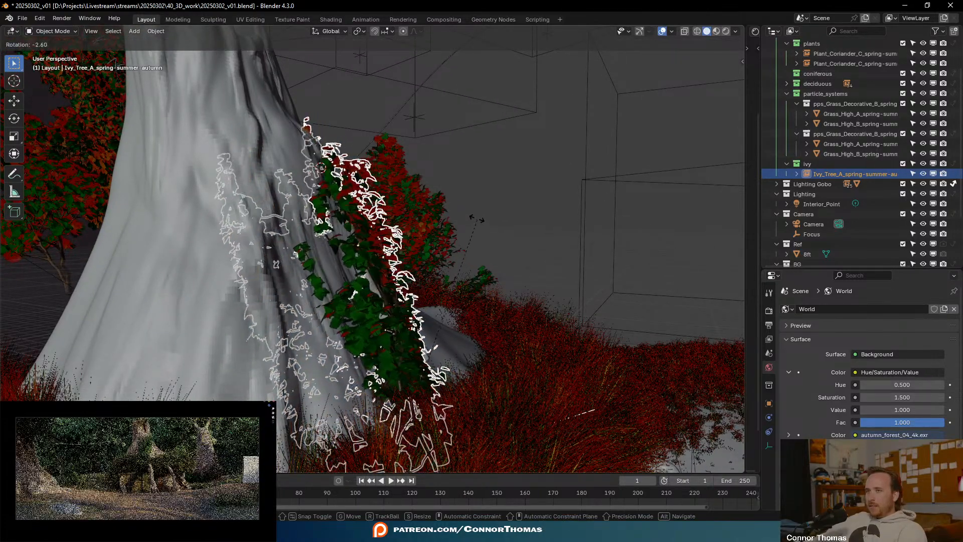
{"action": "left_click", "coordinate": [475, 218]}
{"action": "left_click", "coordinate": [491, 232]}
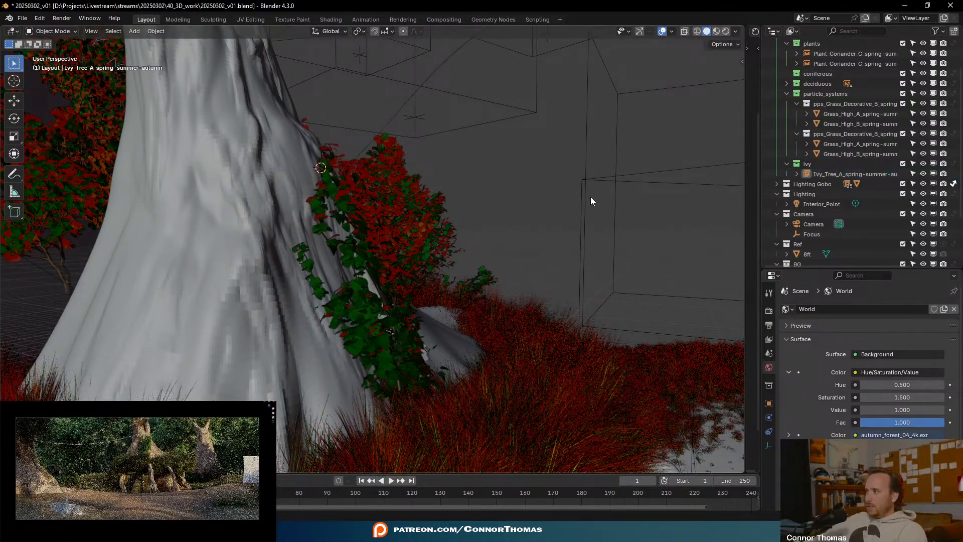
- Rotate the ivy against the trunk from another side, clear the selection and save the file
{"action": "middle_click_drag", "start_coordinate": [572, 210], "coordinate": [499, 187]}
{"action": "left_click", "coordinate": [410, 178]}
{"action": "key", "text": "r"}
{"action": "left_click", "coordinate": [509, 194]}
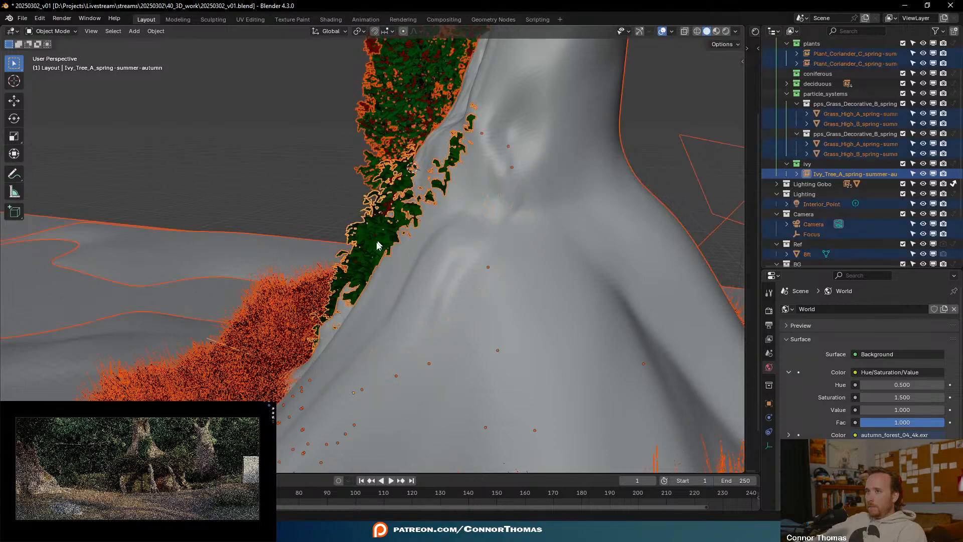
{"action": "key", "text": "a"}
{"action": "key", "text": "a"}
{"action": "middle_click_drag", "start_coordinate": [375, 263], "coordinate": [528, 245]}
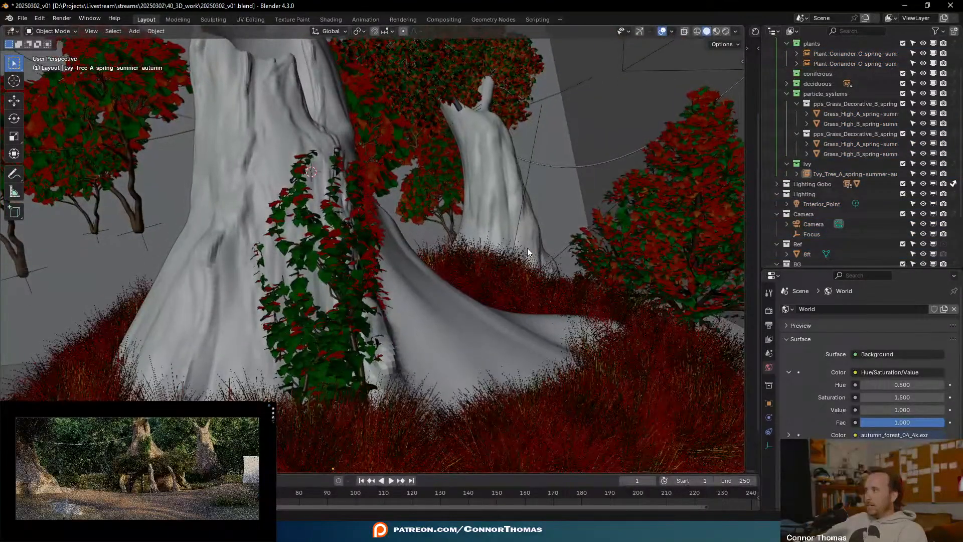
{"action": "key", "text": "ctrl+s"}
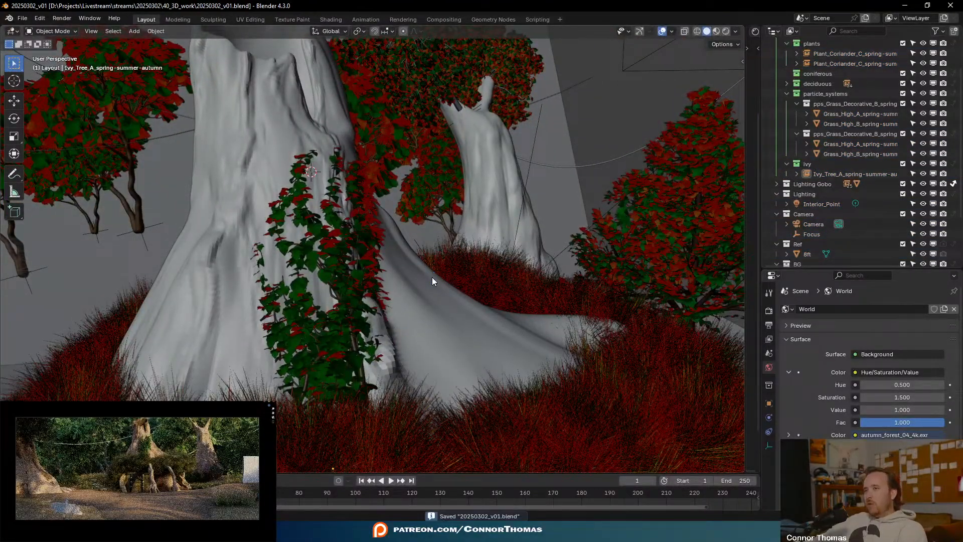
- Select the ivy and set its botaniq Brightness adjustment to 0.66
{"action": "scroll", "coordinate": [429, 279], "scroll_direction": "down", "scroll_amount": 5}
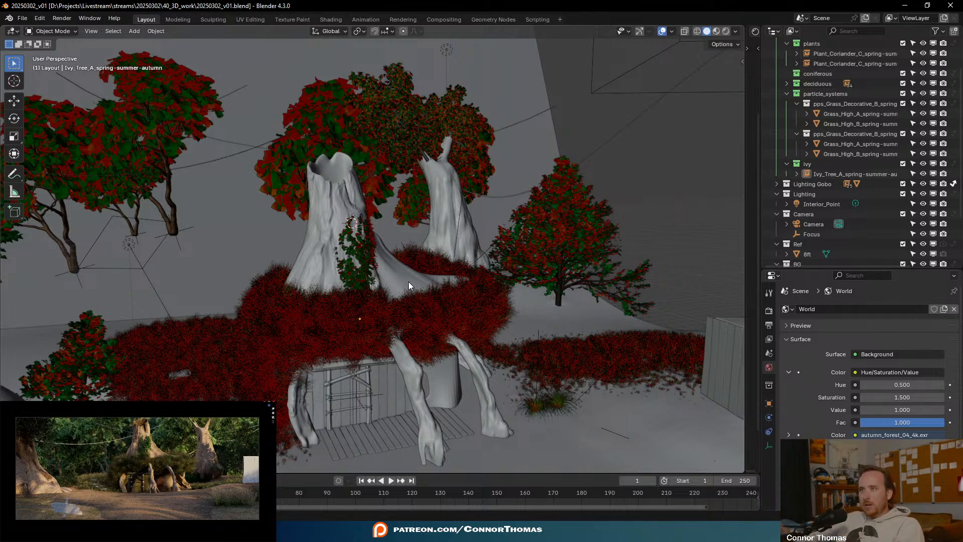
{"action": "left_click", "coordinate": [354, 256]}
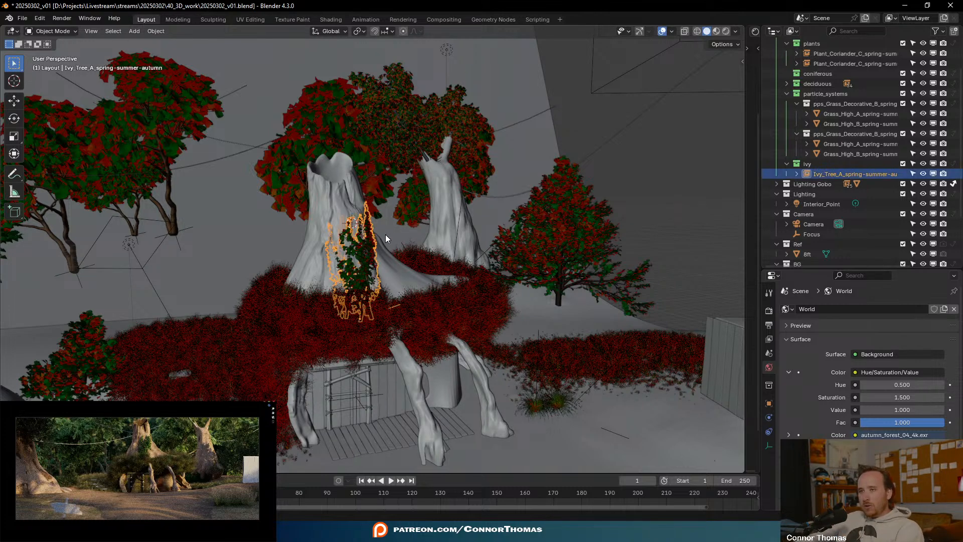
{"action": "key", "text": "n"}
{"action": "left_click_drag", "start_coordinate": [562, 254], "coordinate": [587, 254]}
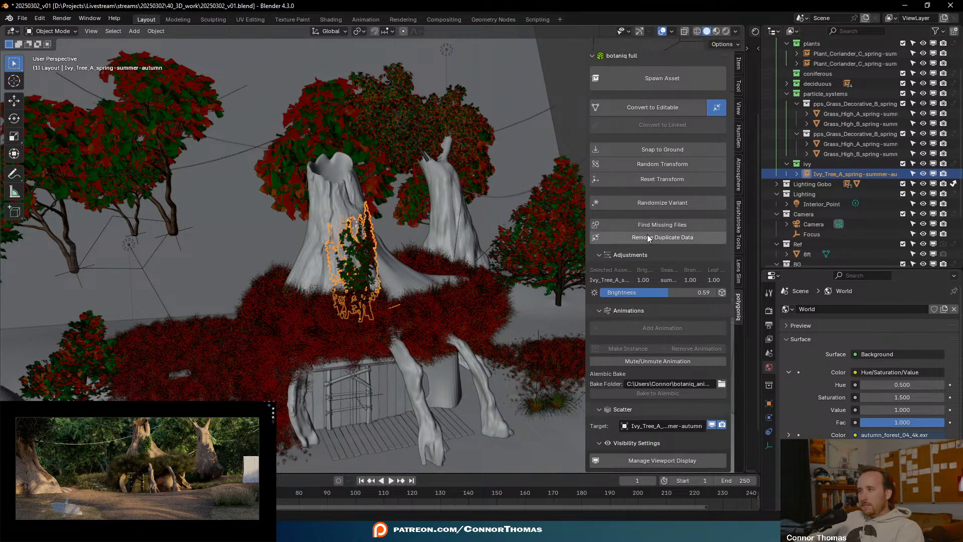
{"action": "left_click_drag", "start_coordinate": [657, 295], "coordinate": [671, 293]}
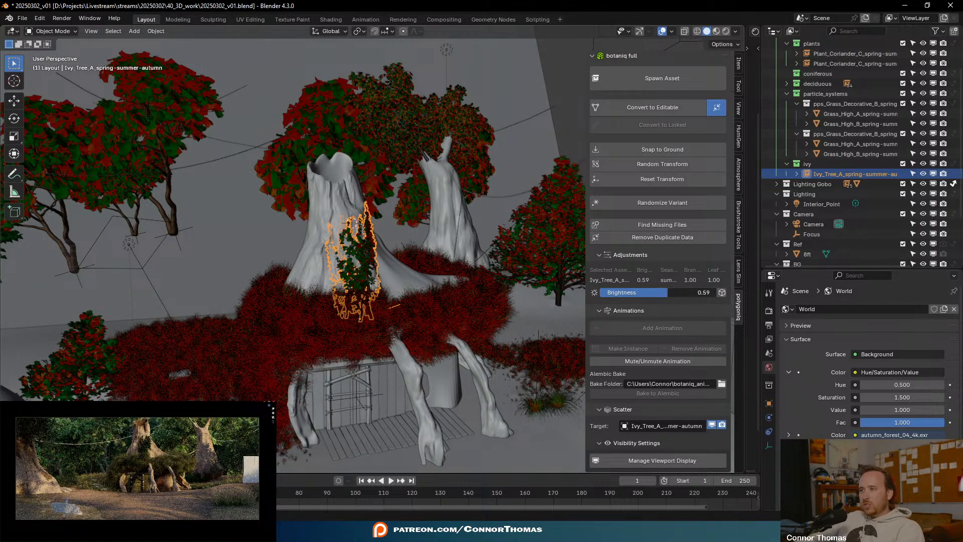
{"action": "left_click_drag", "start_coordinate": [668, 292], "coordinate": [673, 292]}
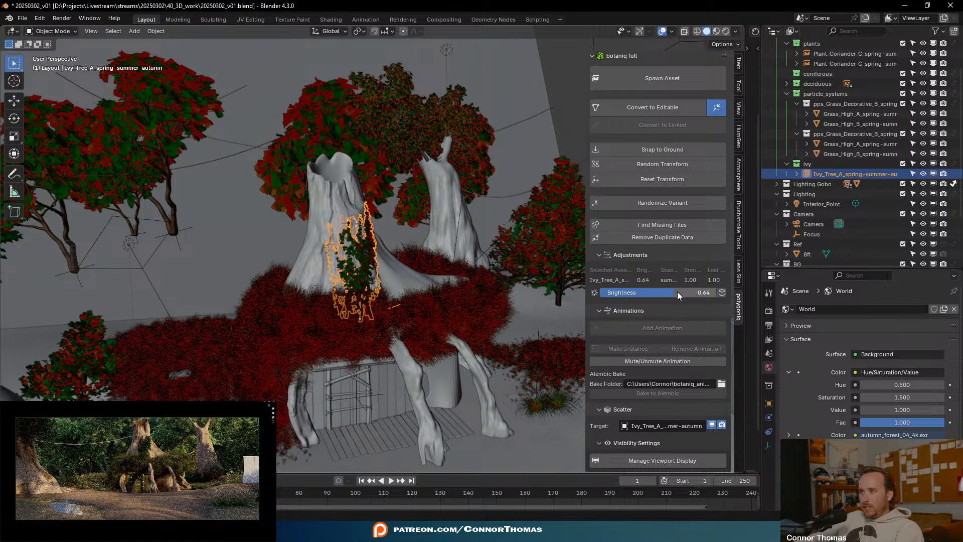
{"action": "left_click_drag", "start_coordinate": [673, 293], "coordinate": [673, 300]}
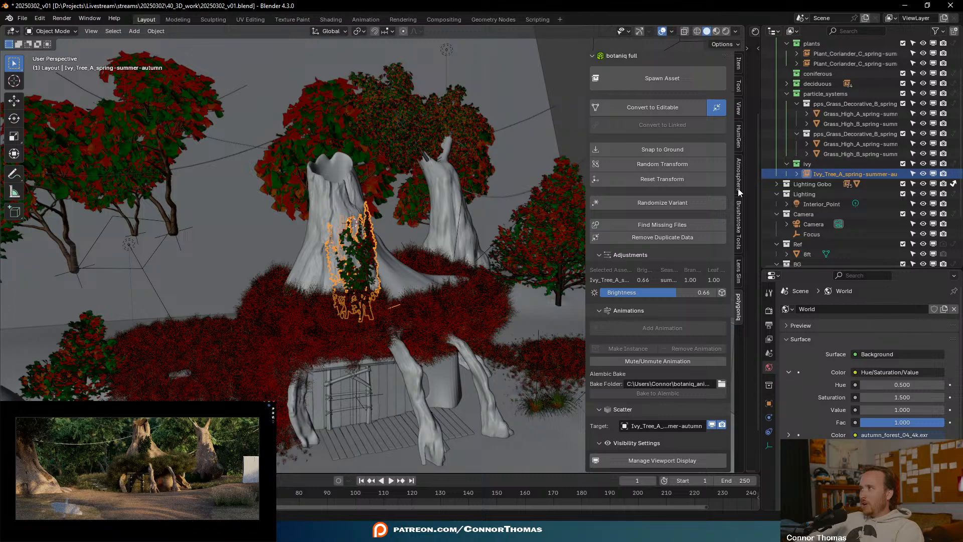
- Duplicate the trunk ivy and place the copy beside the original, about 2.2 m away and lower on the trunk
{"action": "scroll", "coordinate": [372, 270], "scroll_direction": "up", "scroll_amount": 3}
{"action": "middle_click_drag", "start_coordinate": [372, 269], "coordinate": [426, 195]}
{"action": "key", "text": "shift+d"}
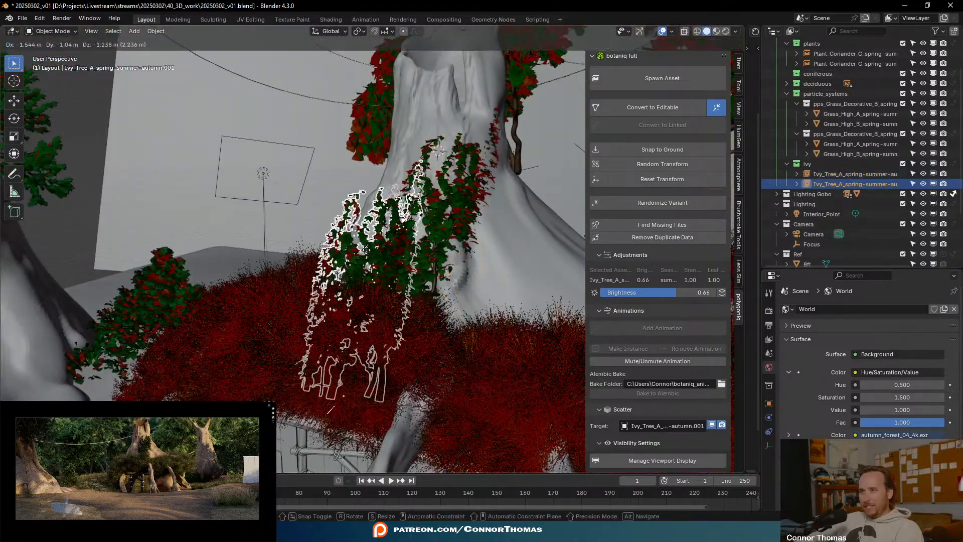
{"action": "left_click", "coordinate": [375, 260]}
- Rotate the duplicated ivy from above so it lines up with the curved surface of the trunk
{"action": "middle_click_drag", "start_coordinate": [375, 260], "coordinate": [432, 324]}
{"action": "key", "text": "r"}
{"action": "key", "text": "r"}
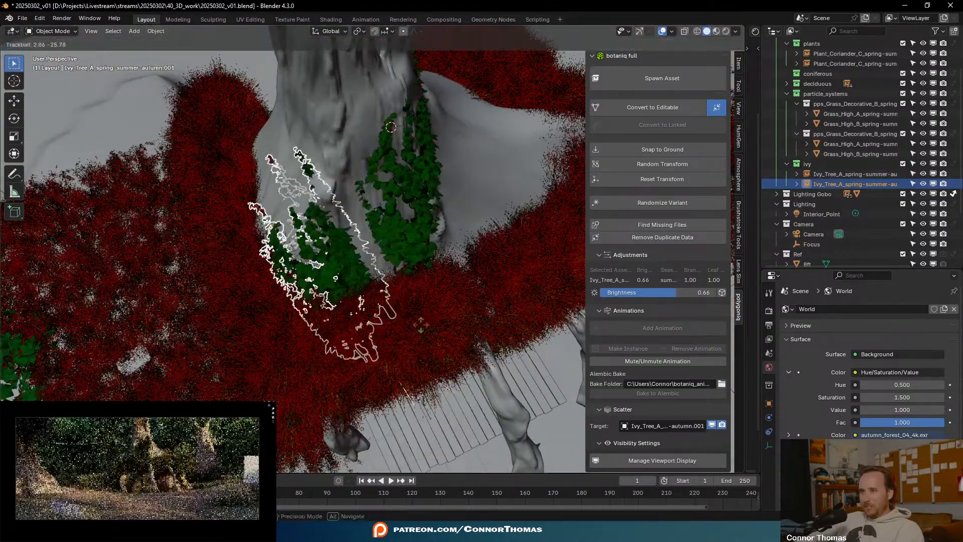
{"action": "key", "text": "r"}
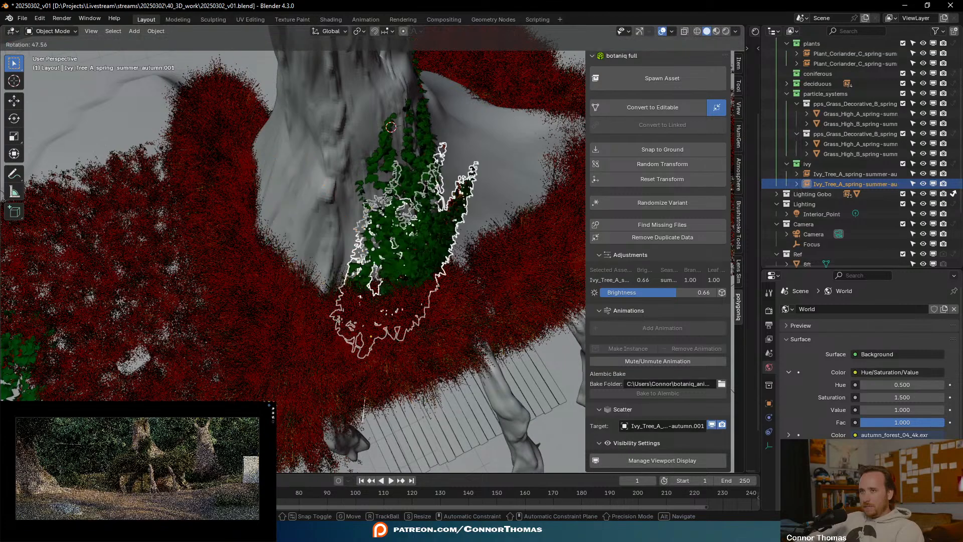
{"action": "left_click", "coordinate": [425, 337]}
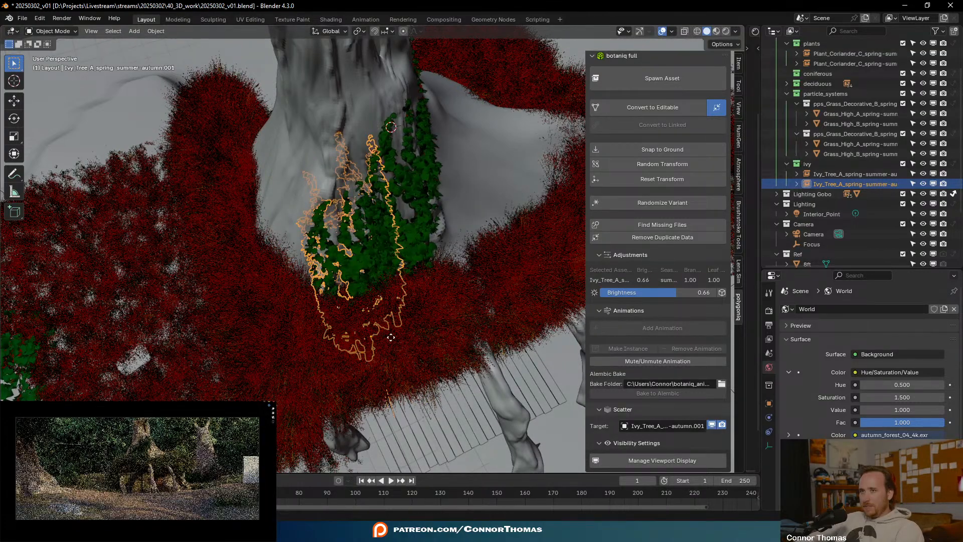
{"action": "key", "text": "r"}
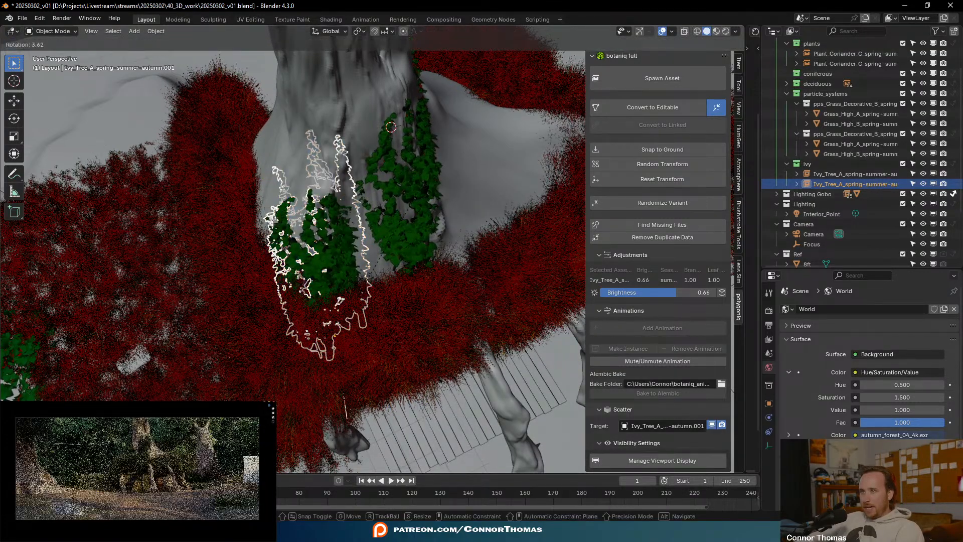
{"action": "left_click", "coordinate": [369, 181]}
- Move the duplicated ivy against the trunk, deselect everything and save the file
{"action": "middle_click_drag", "start_coordinate": [368, 182], "coordinate": [337, 122]}
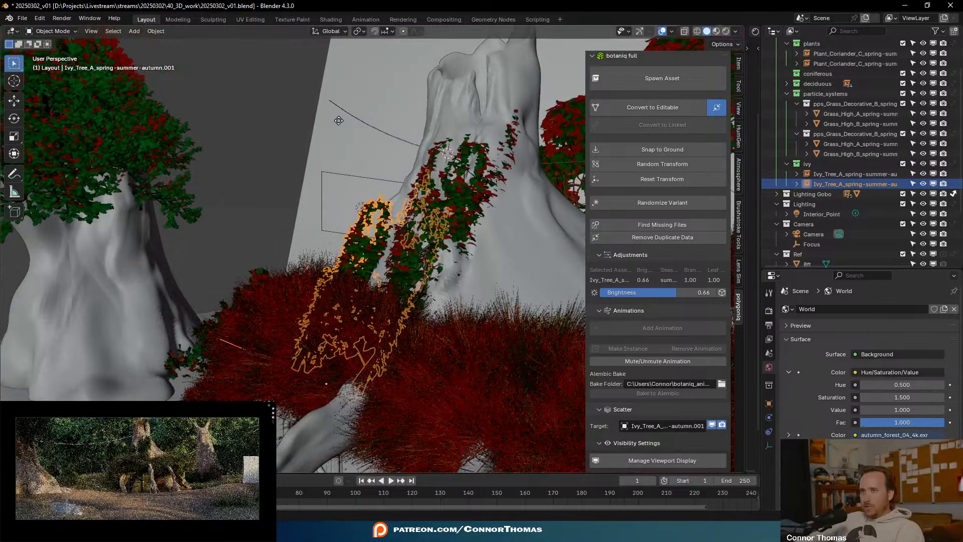
{"action": "key", "text": "g"}
{"action": "left_click", "coordinate": [339, 119]}
{"action": "middle_click_drag", "start_coordinate": [485, 218], "coordinate": [486, 255]}
{"action": "key", "text": "a"}
{"action": "key", "text": "alt+a"}
{"action": "middle_click_drag", "start_coordinate": [423, 279], "coordinate": [299, 266]}
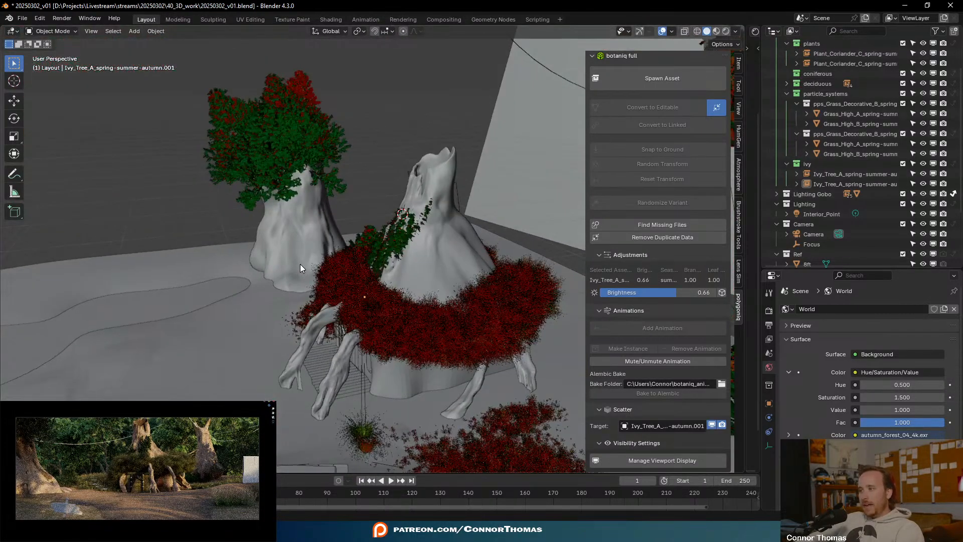
{"action": "key", "text": "ctrl+s"}
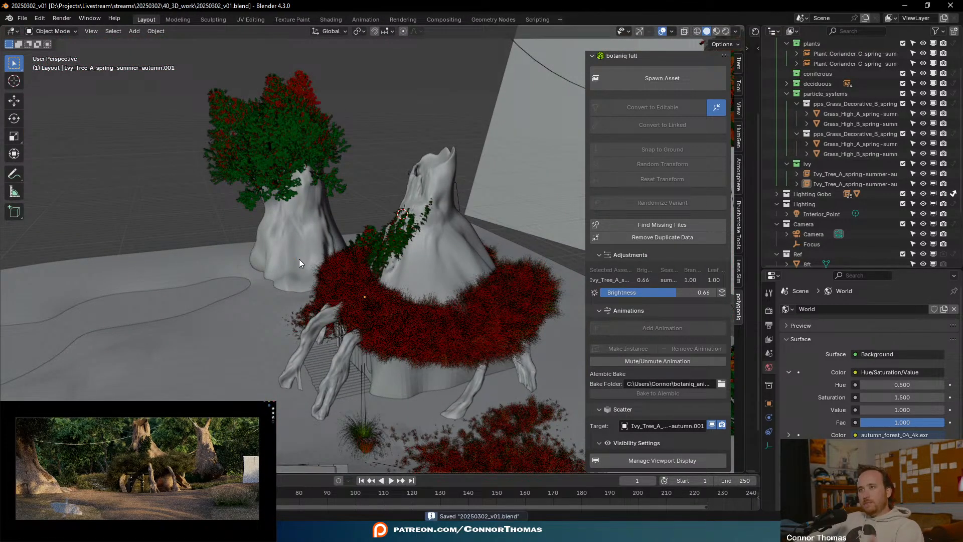
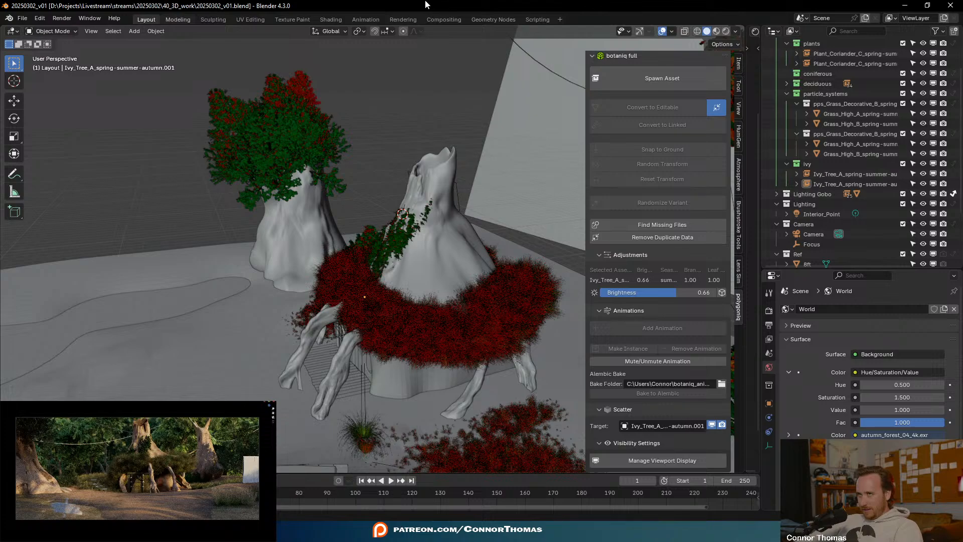
- Hide the sidebar and select all the front planks of the wooden box beside the tree house
{"action": "key", "text": "n"}
{"action": "middle_click_drag", "start_coordinate": [388, 279], "coordinate": [444, 271]}
{"action": "scroll", "coordinate": [457, 266], "scroll_direction": "down", "scroll_amount": 2}
{"action": "scroll", "coordinate": [444, 271], "scroll_direction": "up", "scroll_amount": 4}
{"action": "middle_click_drag", "start_coordinate": [508, 342], "coordinate": [554, 319]}
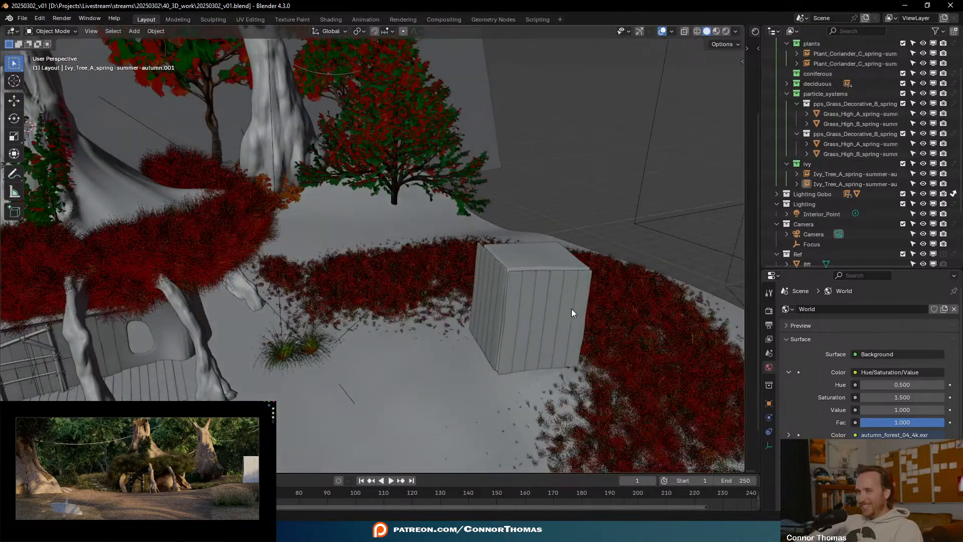
{"action": "left_click", "coordinate": [571, 301]}
{"action": "left_click", "coordinate": [582, 296], "text": "shift"}
{"action": "left_click", "coordinate": [548, 294], "text": "shift"}
{"action": "left_click", "coordinate": [531, 294], "text": "shift"}
{"action": "left_click", "coordinate": [518, 296], "text": "shift"}
{"action": "left_click", "coordinate": [511, 297], "text": "shift"}
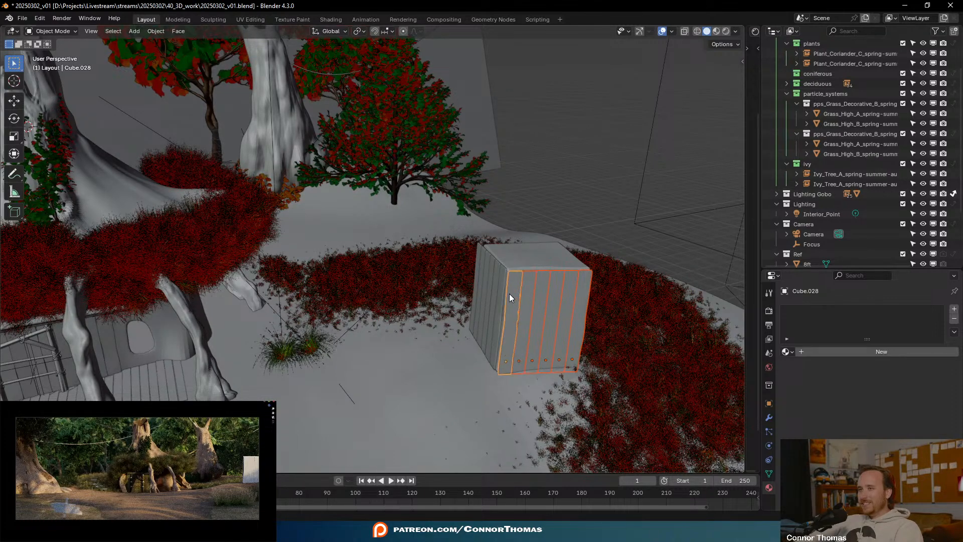
- Extend the selection with the planks on the adjacent side of the box
{"action": "left_click", "coordinate": [494, 289], "text": "shift"}
{"action": "middle_click_drag", "start_coordinate": [521, 295], "coordinate": [474, 322]}
{"action": "left_click", "coordinate": [474, 322], "text": "shift"}
{"action": "left_click", "coordinate": [440, 303], "text": "shift"}
{"action": "left_click", "coordinate": [434, 300], "text": "shift"}
{"action": "left_click", "coordinate": [419, 296], "text": "shift"}
- Add the tree house wall plank beside the door, which uses the Wood material, as the active object
{"action": "scroll", "coordinate": [420, 293], "scroll_direction": "down", "scroll_amount": 5}
{"action": "middle_click_drag", "start_coordinate": [296, 316], "coordinate": [381, 269]}
{"action": "scroll", "coordinate": [380, 269], "scroll_direction": "up", "scroll_amount": 4}
{"action": "middle_click_drag", "start_coordinate": [387, 320], "coordinate": [283, 278]}
{"action": "scroll", "coordinate": [406, 302], "scroll_direction": "up", "scroll_amount": 4}
{"action": "scroll", "coordinate": [430, 279], "scroll_direction": "down", "scroll_amount": 2}
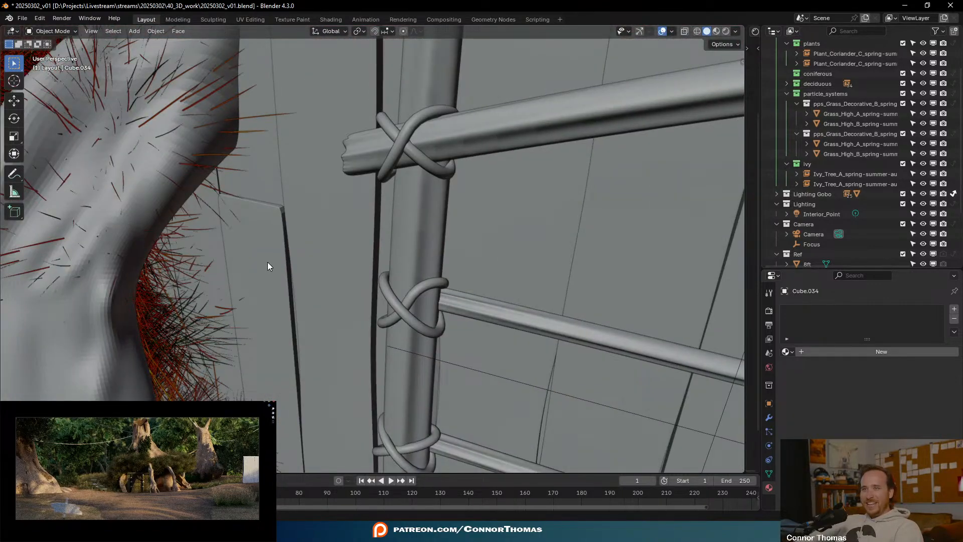
{"action": "left_click", "coordinate": [276, 269], "text": "shift"}
- Link the active wall plank's Wood material to the selected box planks, then deselect everything
{"action": "scroll", "coordinate": [276, 269], "scroll_direction": "down", "scroll_amount": 8}
{"action": "scroll", "coordinate": [560, 343], "scroll_direction": "down", "scroll_amount": 4}
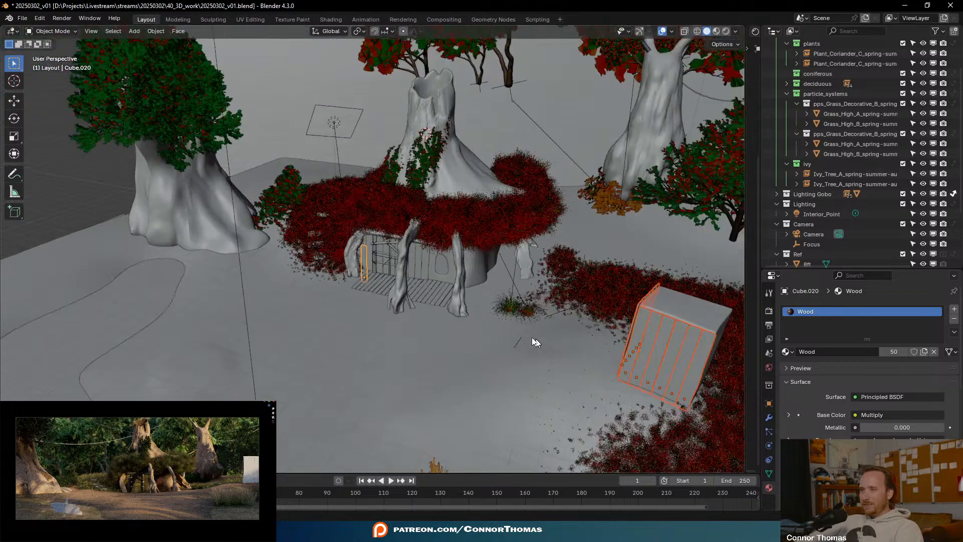
{"action": "middle_click_drag", "start_coordinate": [556, 350], "coordinate": [517, 323], "text": "shift"}
{"action": "key", "text": "ctrl+l"}
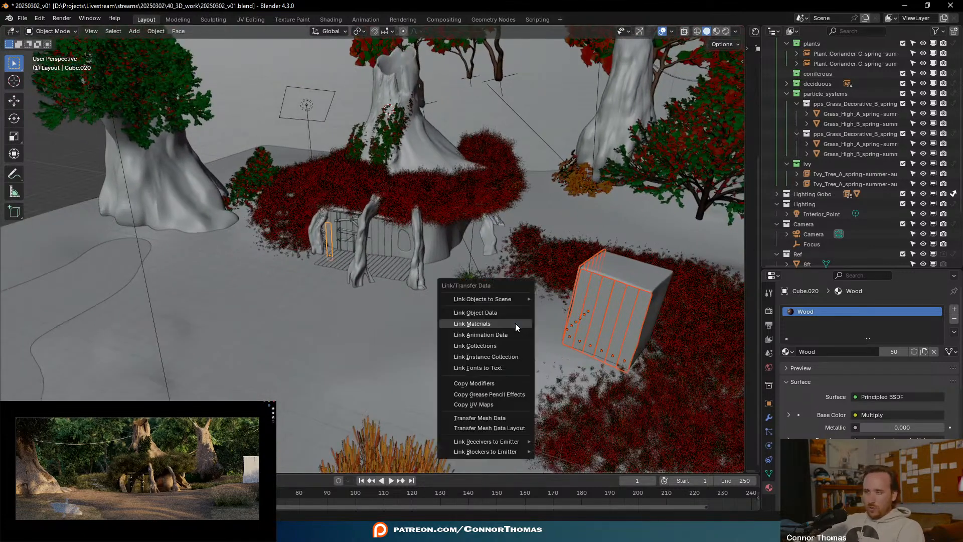
{"action": "left_click", "coordinate": [516, 324]}
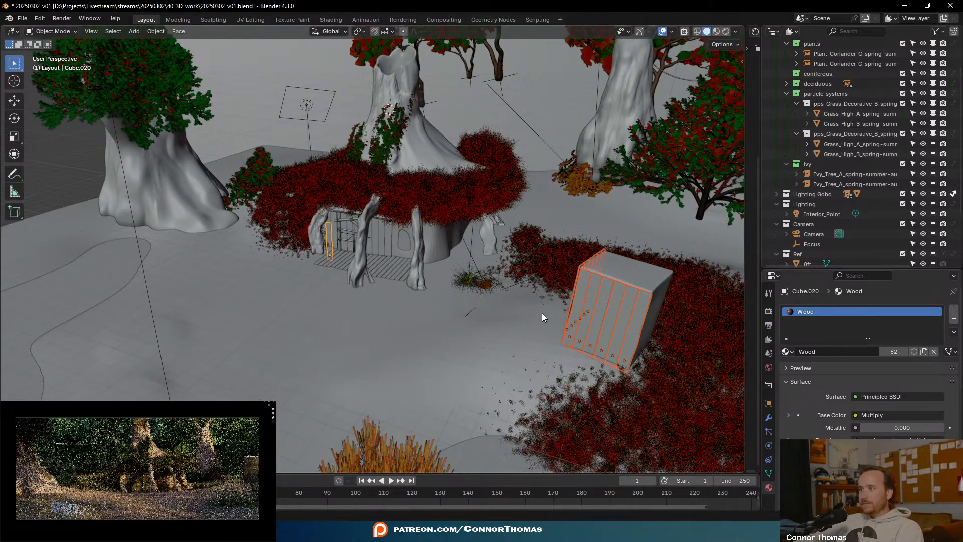
{"action": "key", "text": "a"}
{"action": "key", "text": "alt+a"}
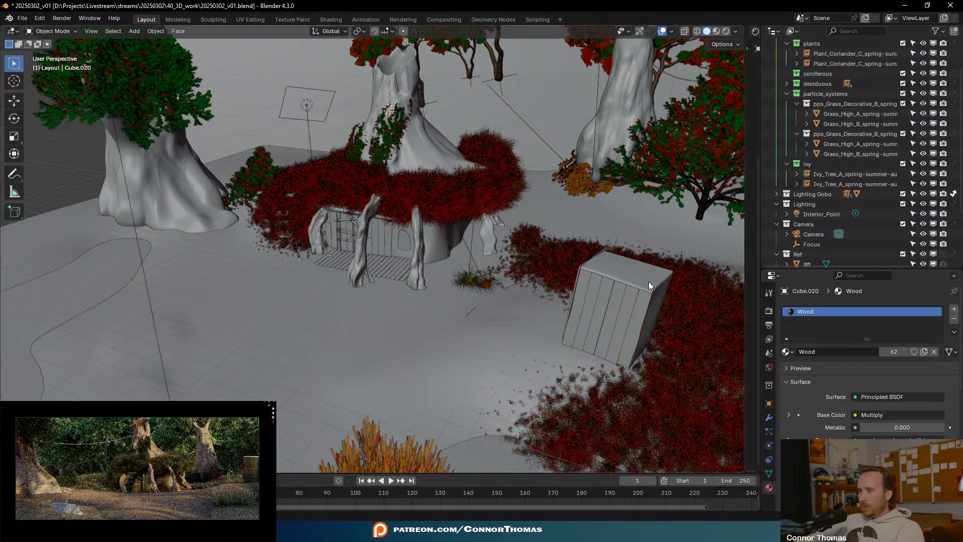
- Link the Wood material to the remaining corner planks of the wooden box, then deselect everything
{"action": "left_click", "coordinate": [644, 311]}
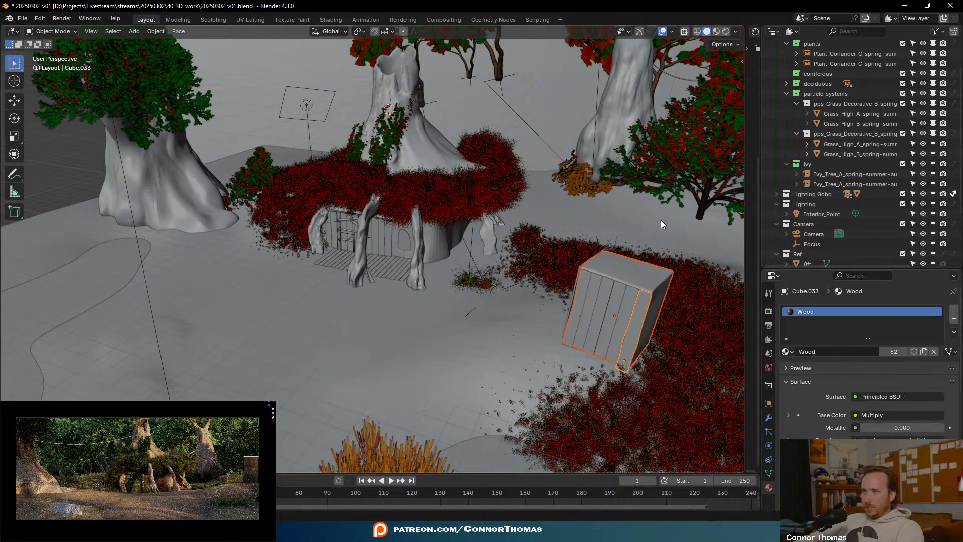
{"action": "key", "text": "ctrl+l"}
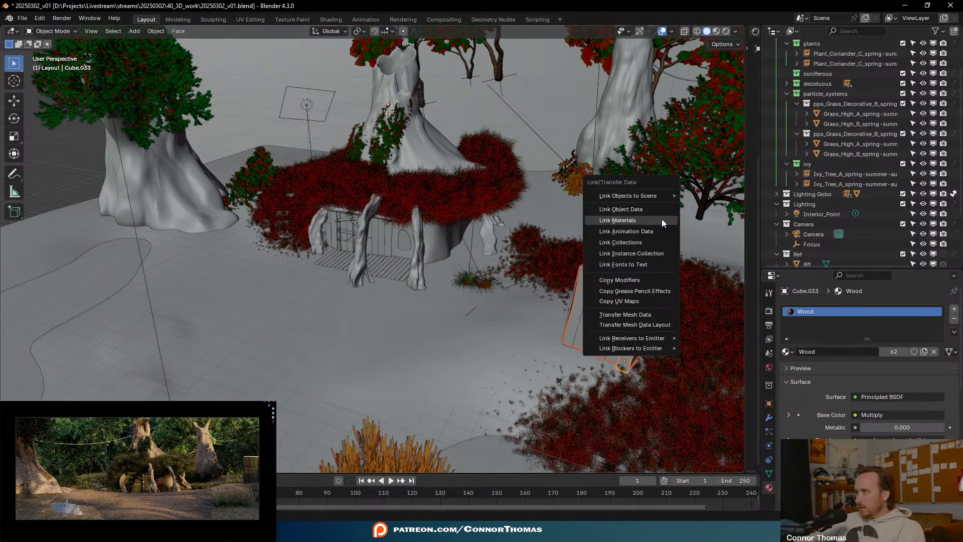
{"action": "left_click", "coordinate": [661, 219]}
{"action": "key", "text": "a"}
{"action": "key", "text": "a"}
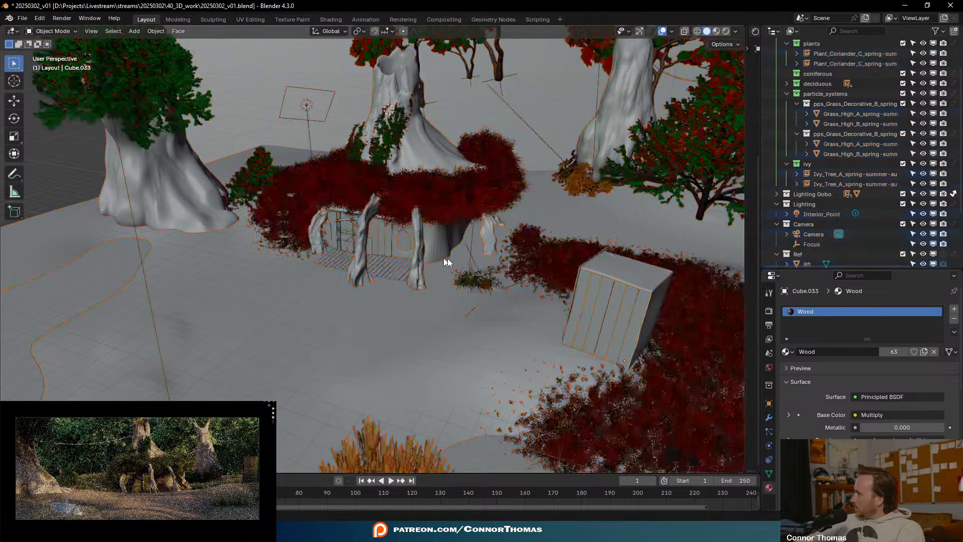
- Save the tree house scene file
{"action": "middle_click_drag", "start_coordinate": [426, 279], "coordinate": [452, 276]}
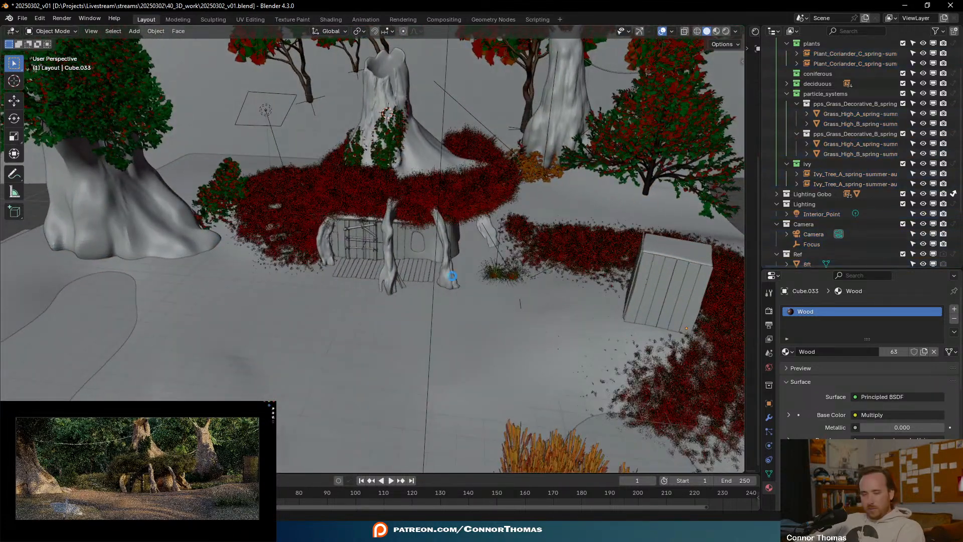
{"action": "key", "text": "ctrl+s"}
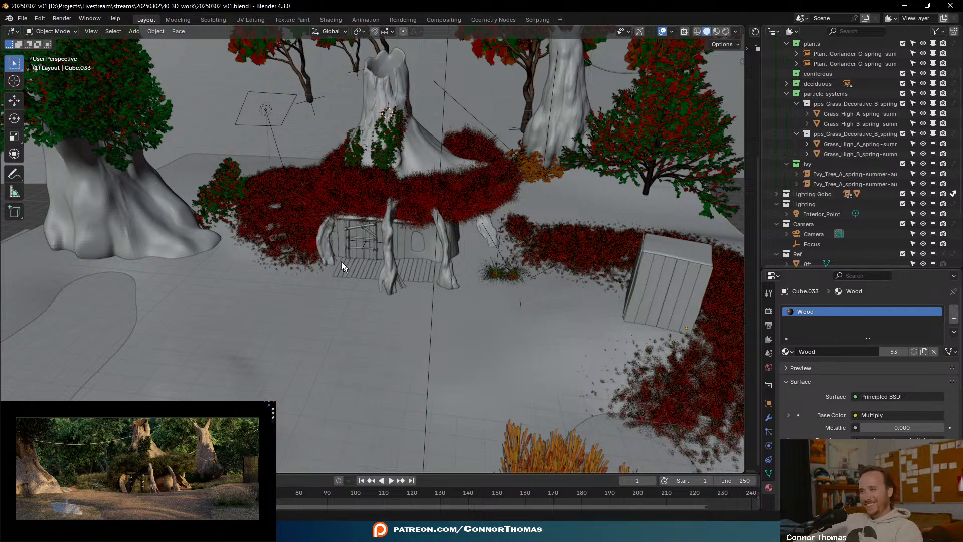
{"action": "middle_click_drag", "start_coordinate": [330, 263], "coordinate": [445, 277], "text": "shift"}
{"action": "key", "text": "ctrl+s"}
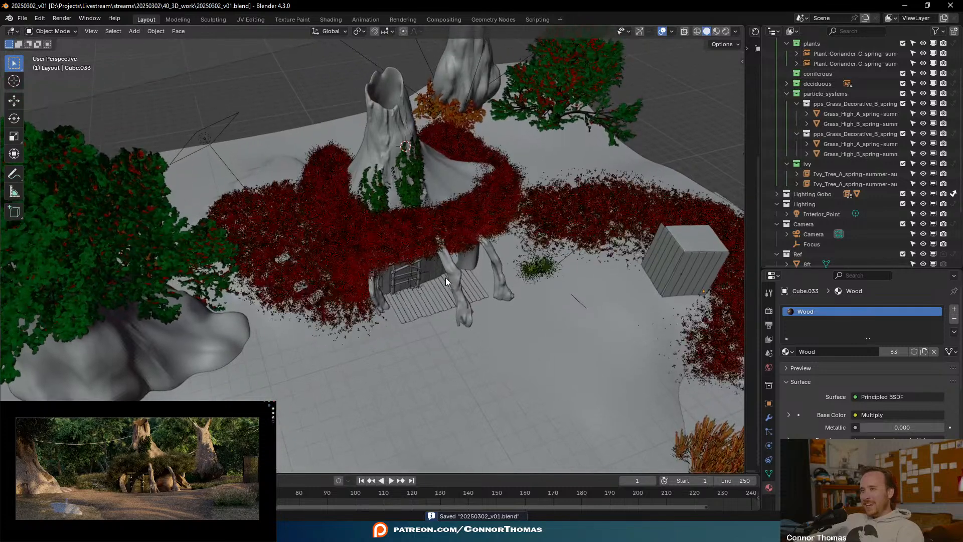
- Bring up the reference image and compare it with the rendered camera view
{"action": "left_click", "coordinate": [98, 467]}
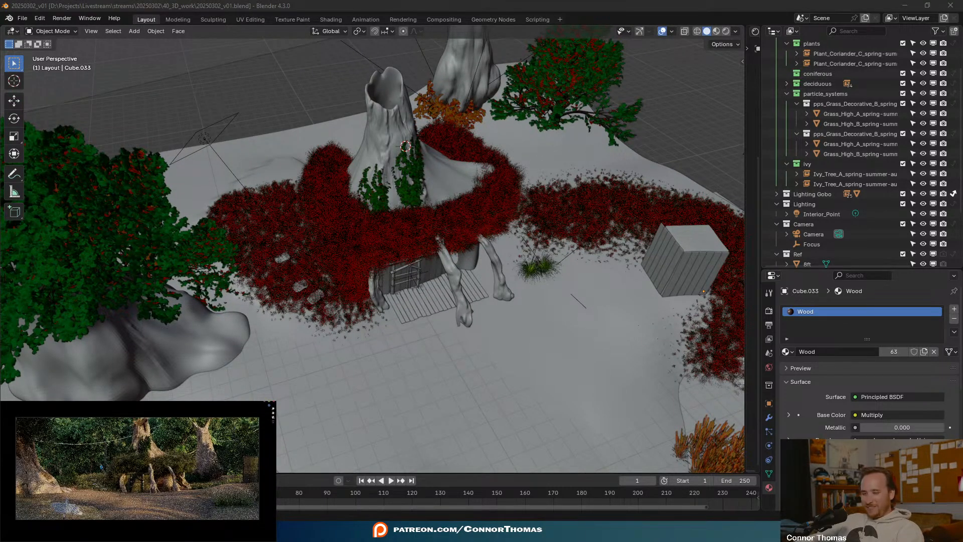
{"action": "key", "text": "ctrl+s"}
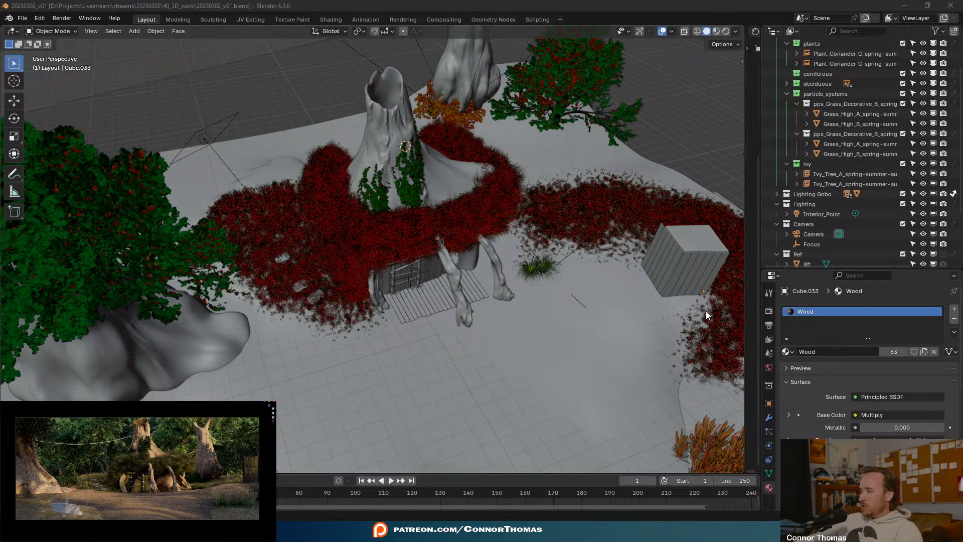
{"action": "key", "text": "alt+Tab"}
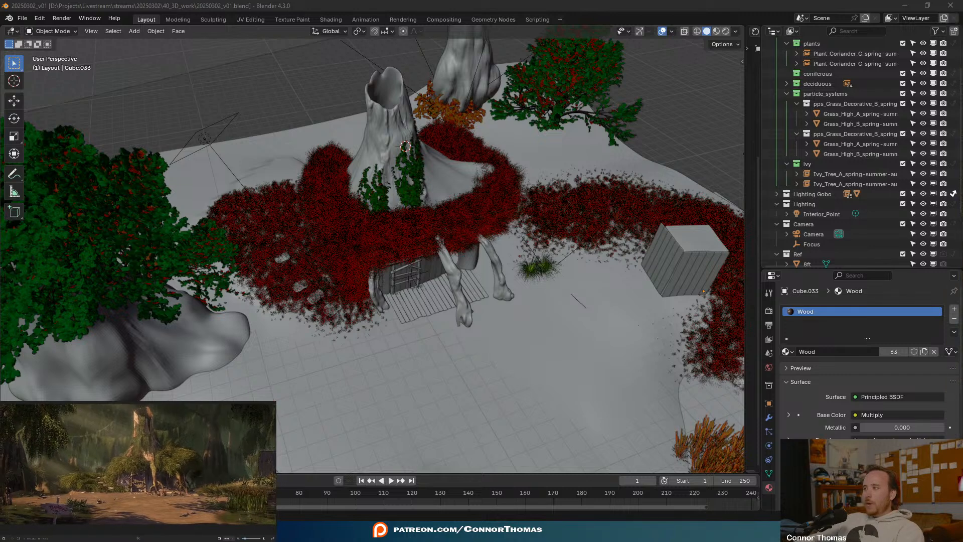
{"action": "key", "text": "alt+Tab"}
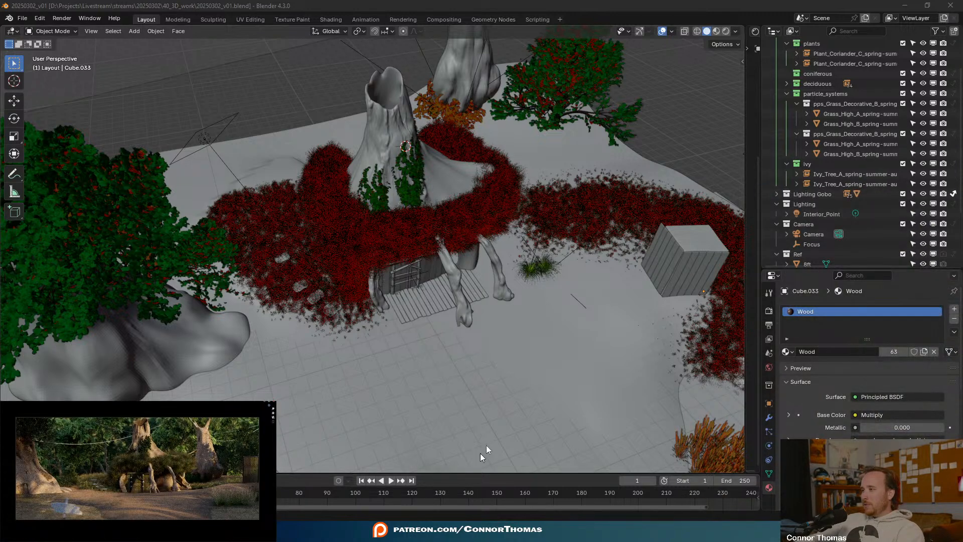
- Place the 3D cursor on the ground inside the curved pond outline in front of the large tree trunk
{"action": "middle_click_drag", "start_coordinate": [339, 384], "coordinate": [353, 314], "text": "shift"}
{"action": "left_click", "coordinate": [14, 80]}
{"action": "left_click", "coordinate": [393, 285]}
{"action": "key", "text": "alt+Tab"}
{"action": "left_click", "coordinate": [388, 300]}
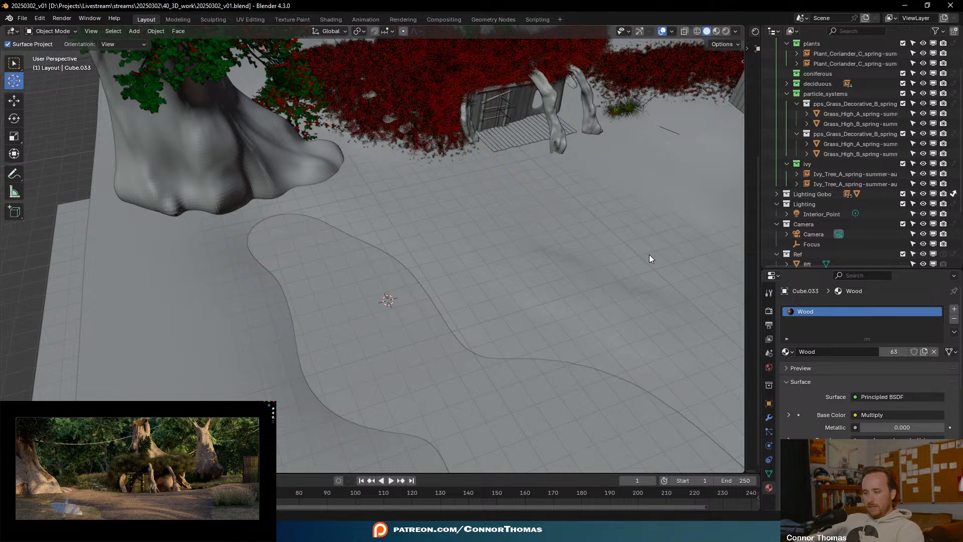
- Open the botaniq Spawn Asset dialog and look through the misc category
{"action": "key", "text": "n"}
{"action": "left_click", "coordinate": [658, 79]}
{"action": "left_click", "coordinate": [671, 105]}
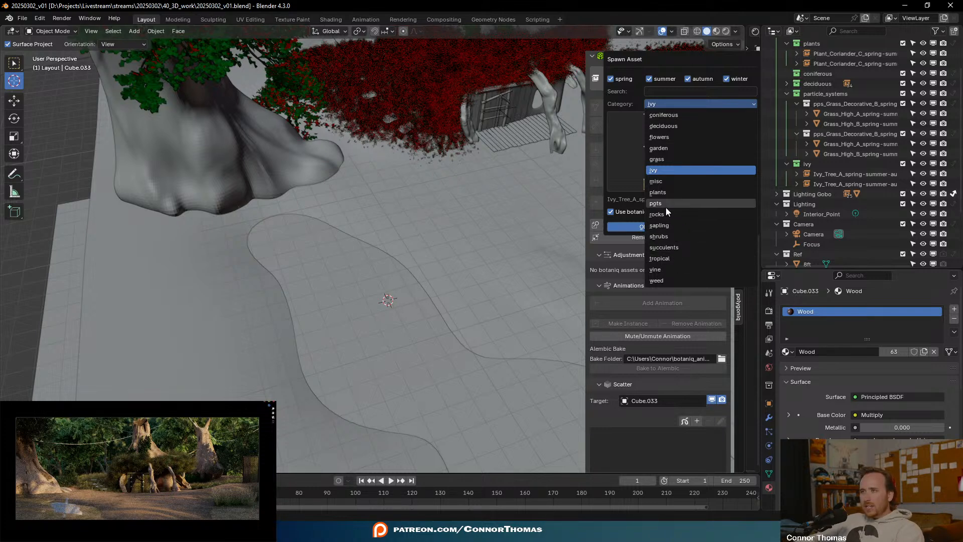
{"action": "left_click", "coordinate": [661, 181]}
{"action": "left_click", "coordinate": [667, 165]}
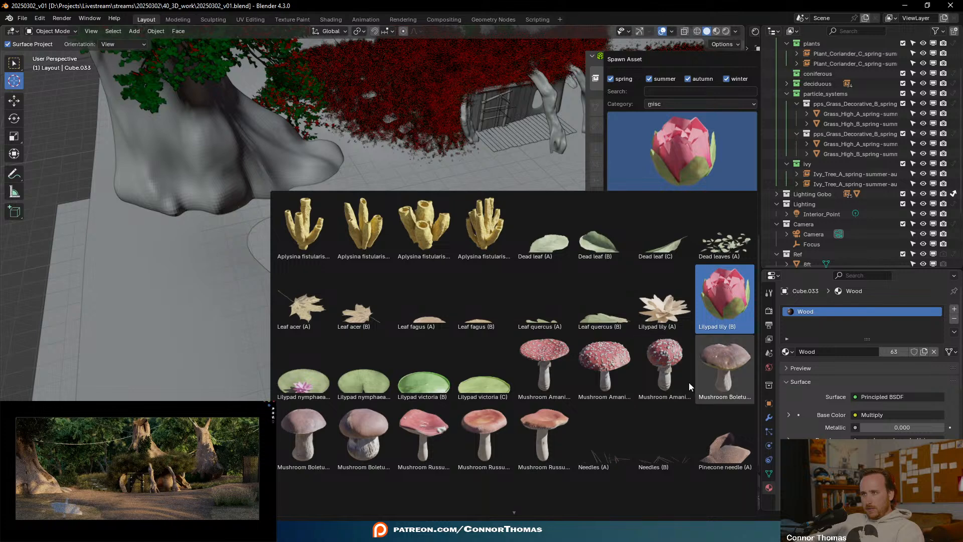
{"action": "scroll", "coordinate": [665, 502], "scroll_direction": "down", "scroll_amount": 2}
{"action": "scroll", "coordinate": [516, 351], "scroll_direction": "down", "scroll_amount": 3}
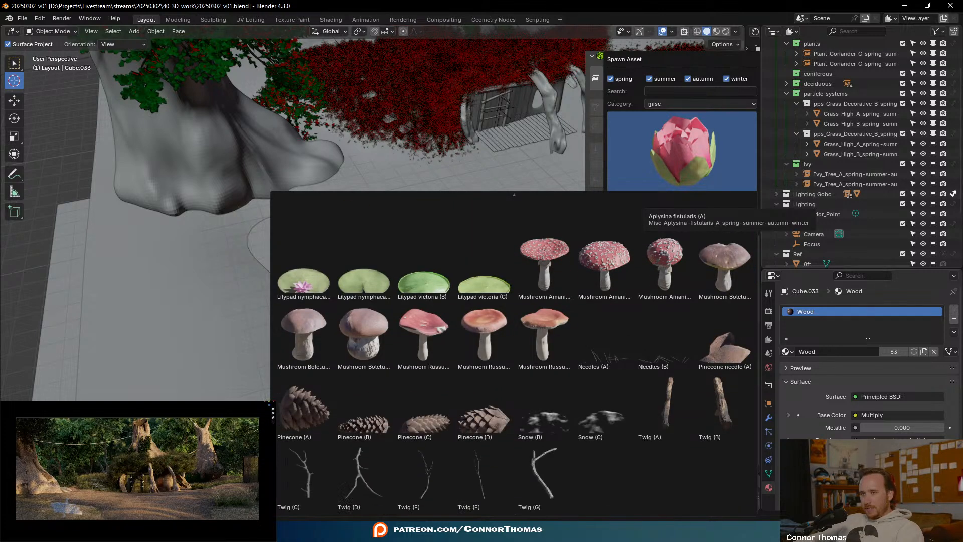
{"action": "left_click", "coordinate": [698, 138]}
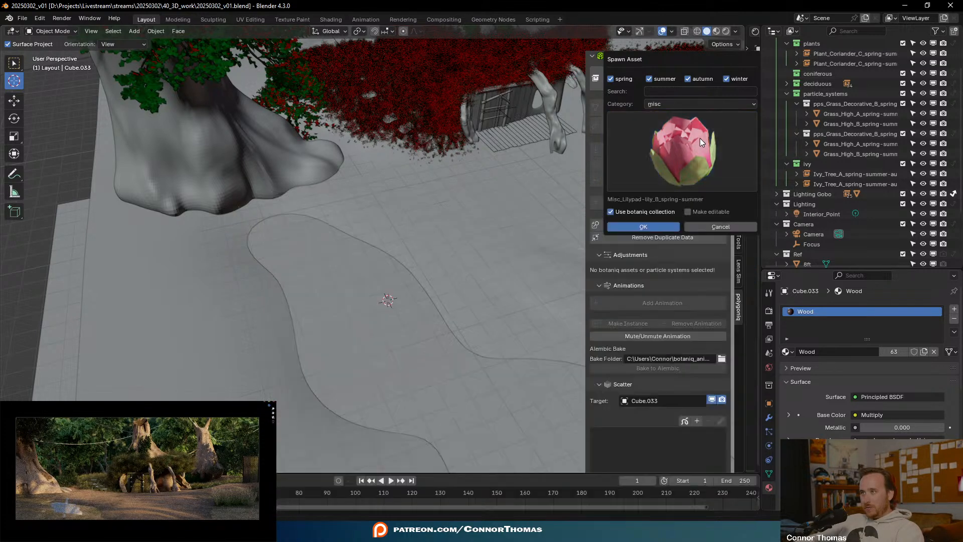
{"action": "left_click", "coordinate": [684, 104]}
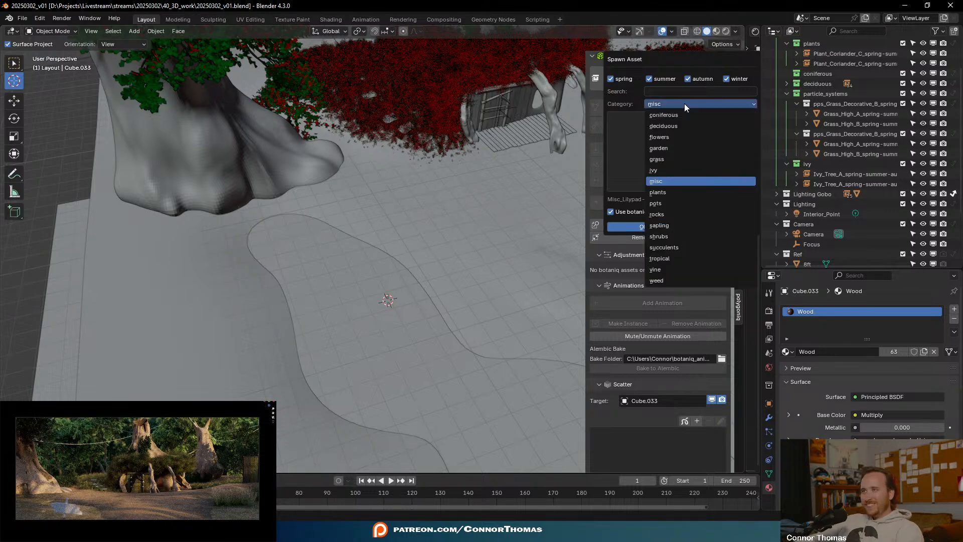
{"action": "left_click", "coordinate": [684, 103]}
{"action": "left_click", "coordinate": [687, 159]}
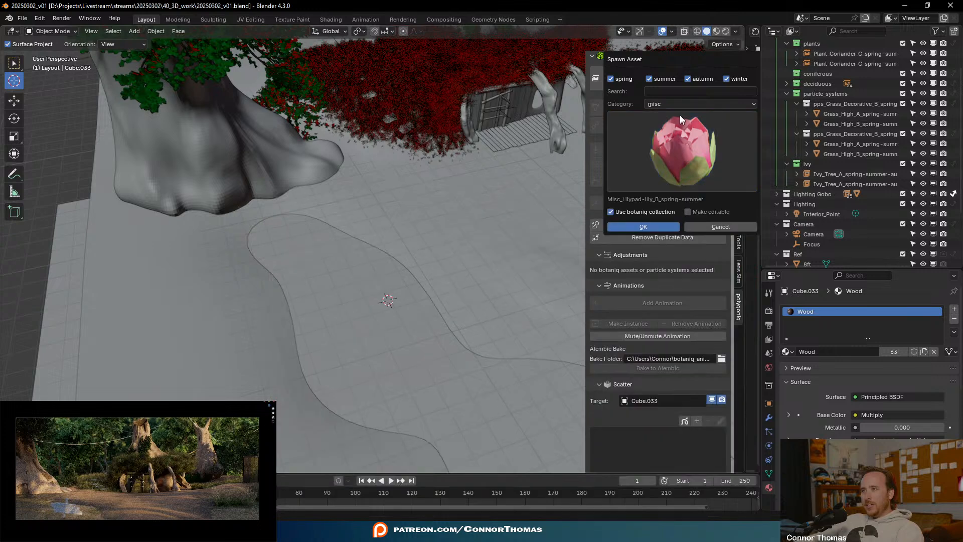
- Switch the asset category to garden and look through its assets
{"action": "left_click", "coordinate": [676, 102]}
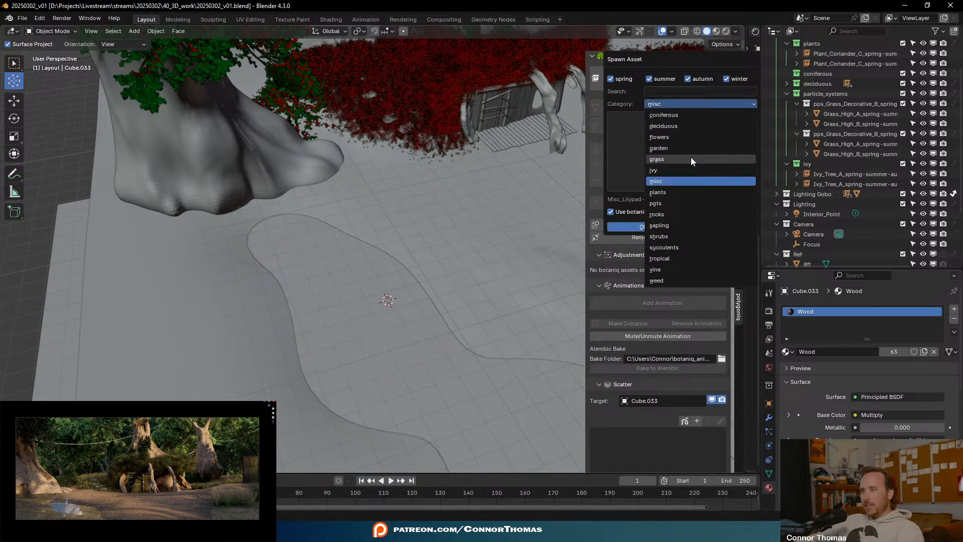
{"action": "left_click", "coordinate": [716, 146]}
{"action": "left_click", "coordinate": [715, 137]}
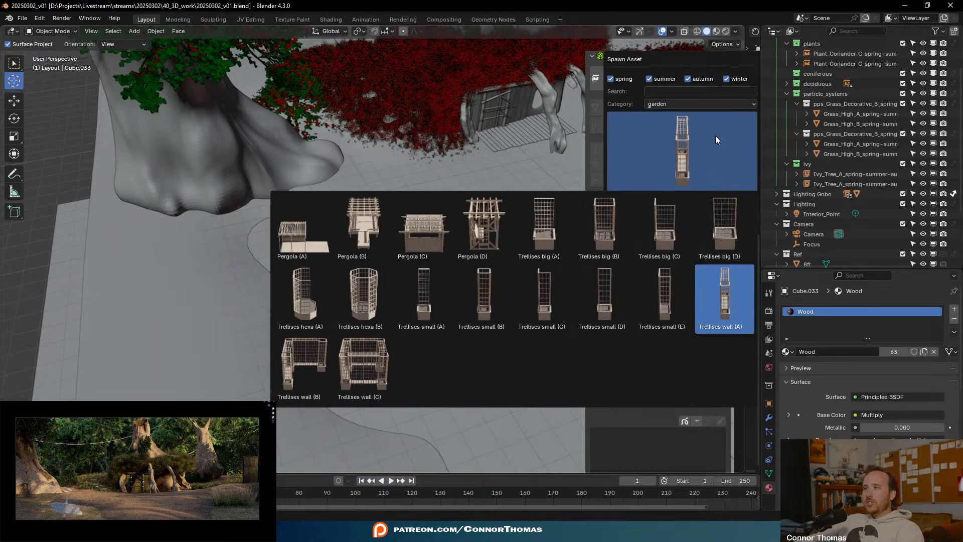
- Switch the asset category to flowers and look through all of the flower assets
{"action": "left_click", "coordinate": [691, 103]}
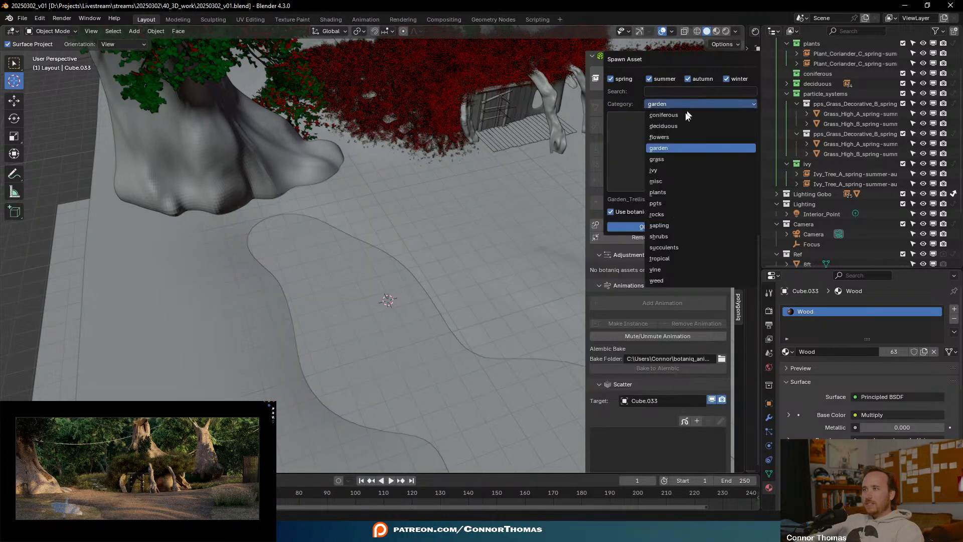
{"action": "left_click", "coordinate": [668, 144]}
{"action": "left_click", "coordinate": [700, 148]}
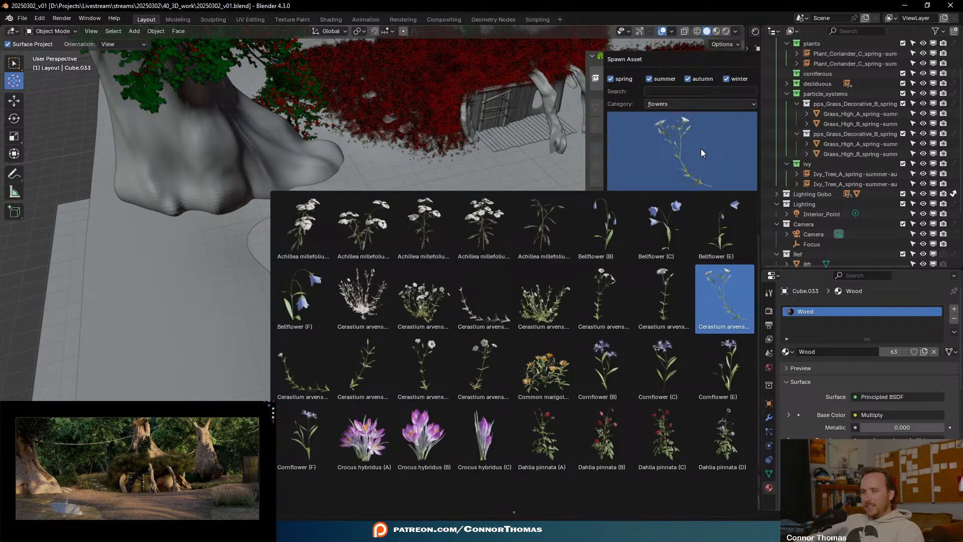
{"action": "scroll", "coordinate": [544, 429], "scroll_direction": "down", "scroll_amount": 2}
{"action": "scroll", "coordinate": [545, 429], "scroll_direction": "down", "scroll_amount": 10}
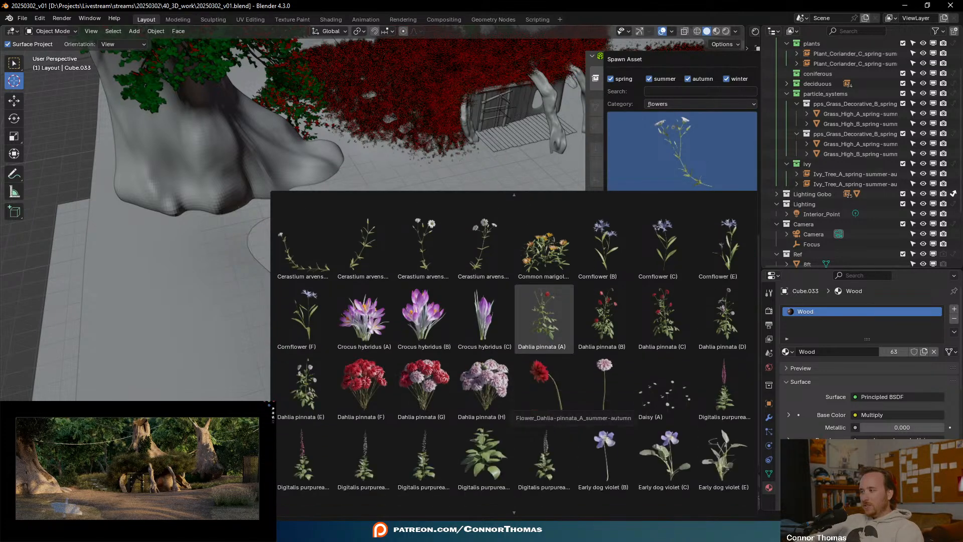
{"action": "scroll", "coordinate": [546, 403], "scroll_direction": "down", "scroll_amount": 3}
{"action": "scroll", "coordinate": [536, 512], "scroll_direction": "down", "scroll_amount": 9}
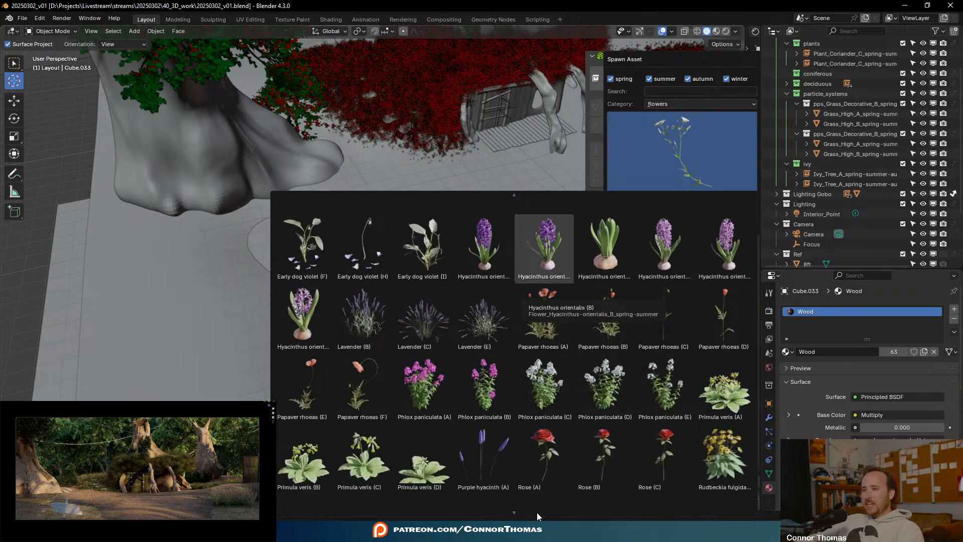
{"action": "scroll", "coordinate": [536, 513], "scroll_direction": "down", "scroll_amount": 8}
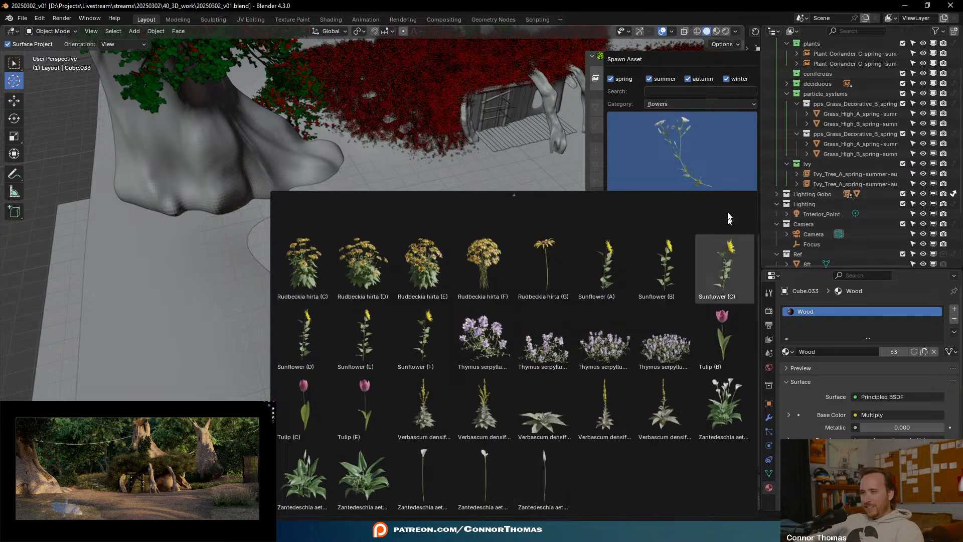
{"action": "left_click", "coordinate": [704, 112]}
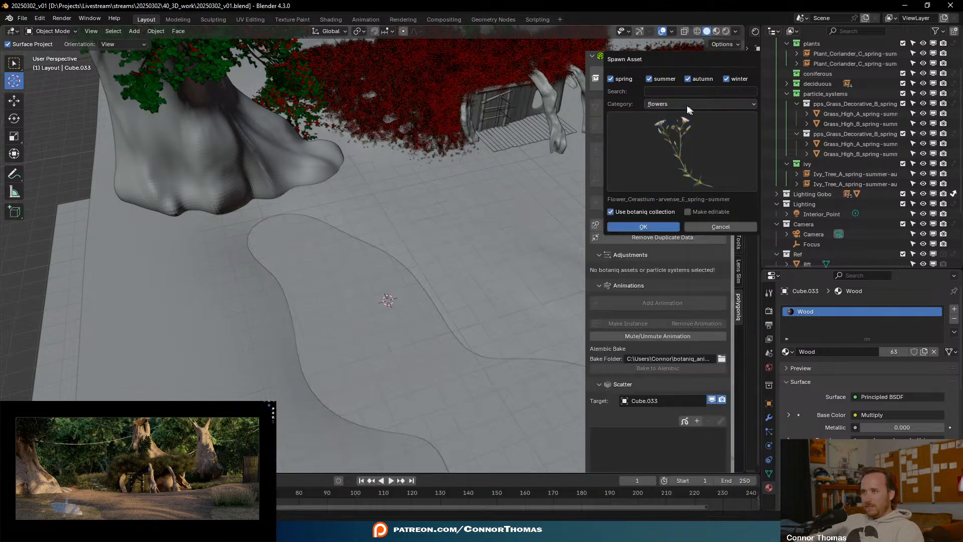
- Switch the asset category to deciduous and look through the deciduous tree assets
{"action": "left_click", "coordinate": [685, 104]}
{"action": "left_click", "coordinate": [667, 126]}
{"action": "left_click", "coordinate": [672, 155]}
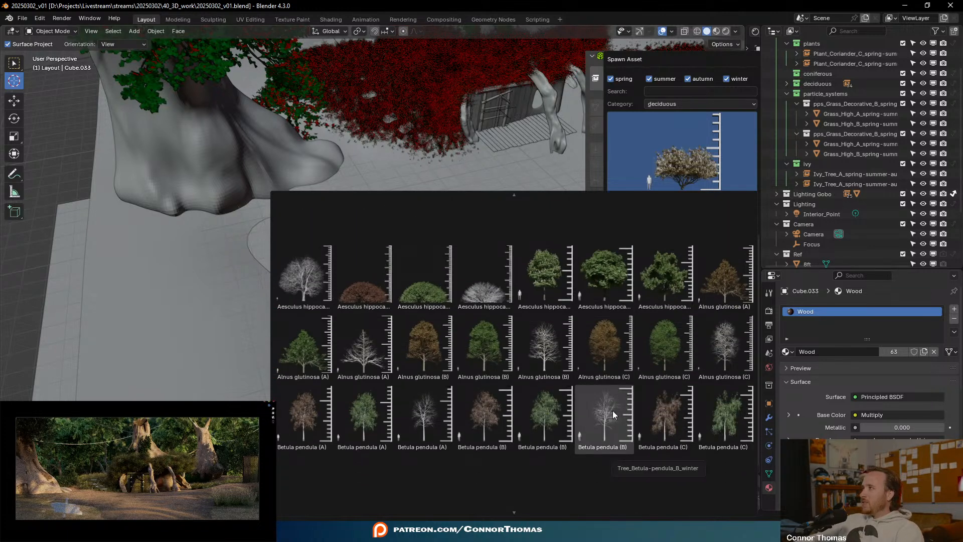
{"action": "scroll", "coordinate": [613, 414], "scroll_direction": "down", "scroll_amount": 2}
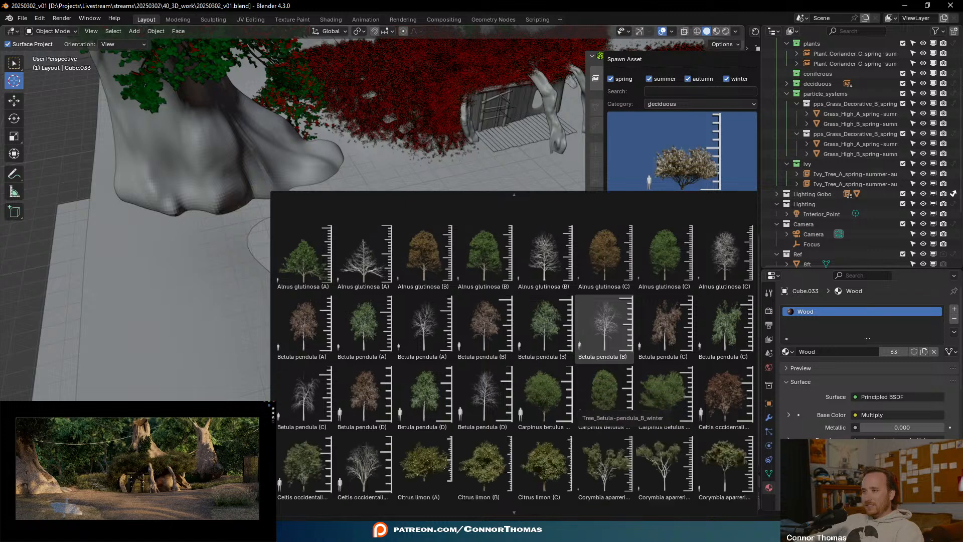
{"action": "scroll", "coordinate": [613, 414], "scroll_direction": "down", "scroll_amount": 5}
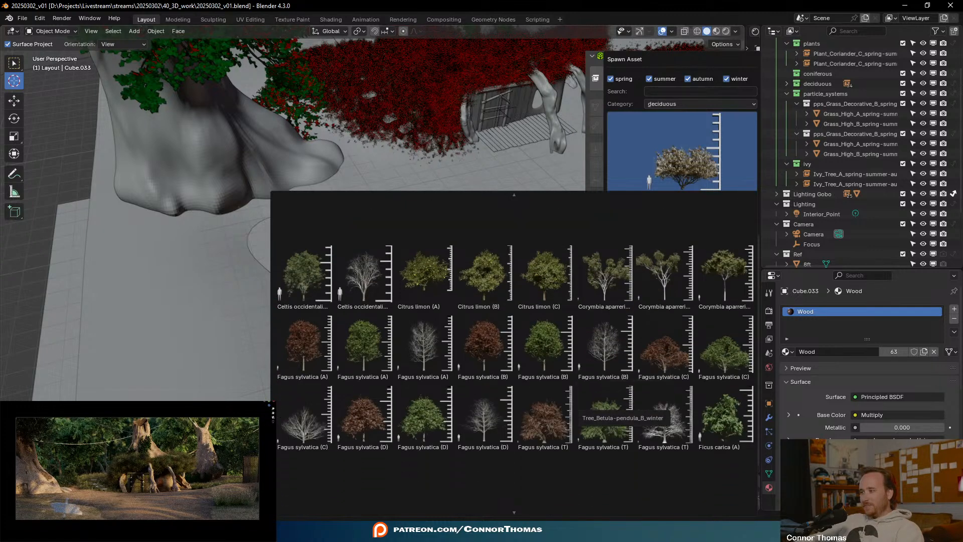
{"action": "scroll", "coordinate": [613, 414], "scroll_direction": "down", "scroll_amount": 3}
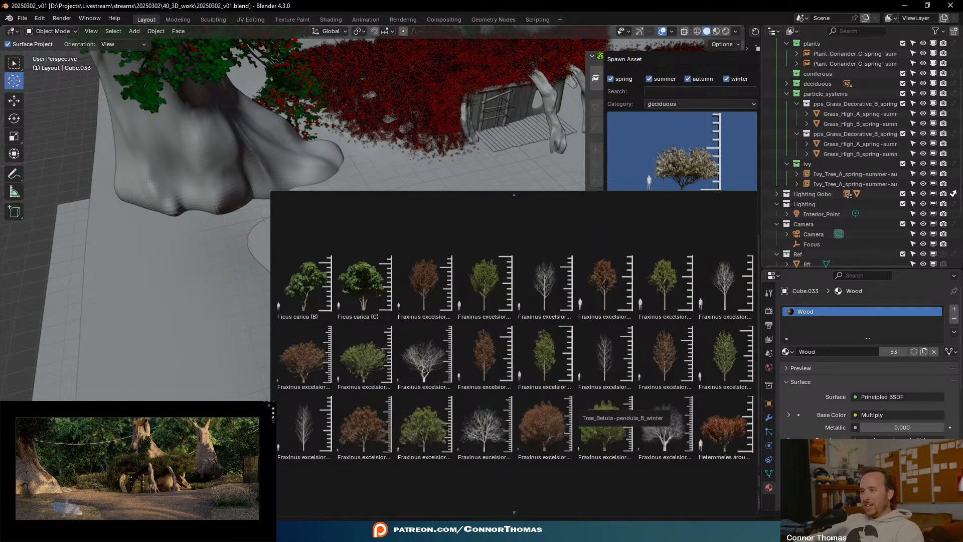
{"action": "scroll", "coordinate": [613, 414], "scroll_direction": "down", "scroll_amount": 3}
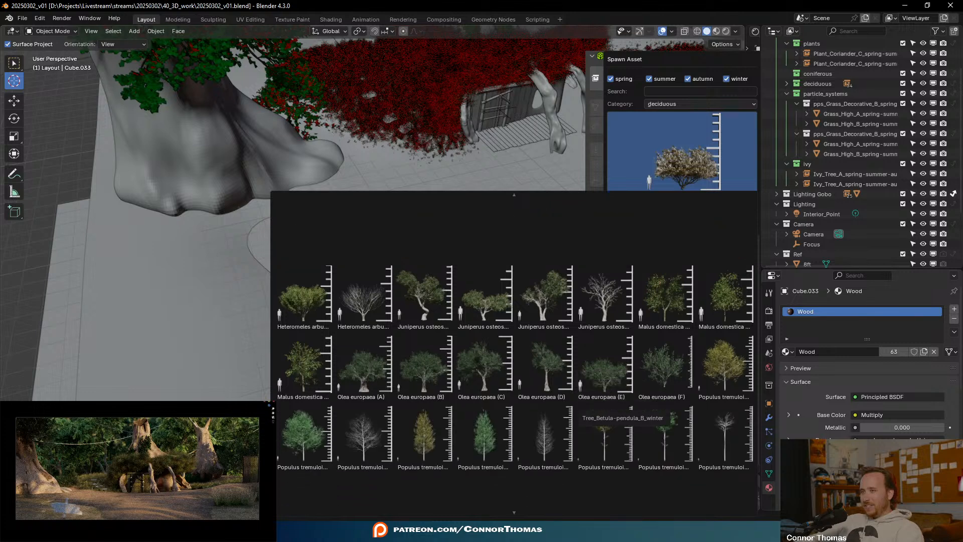
{"action": "scroll", "coordinate": [613, 415], "scroll_direction": "down", "scroll_amount": 3}
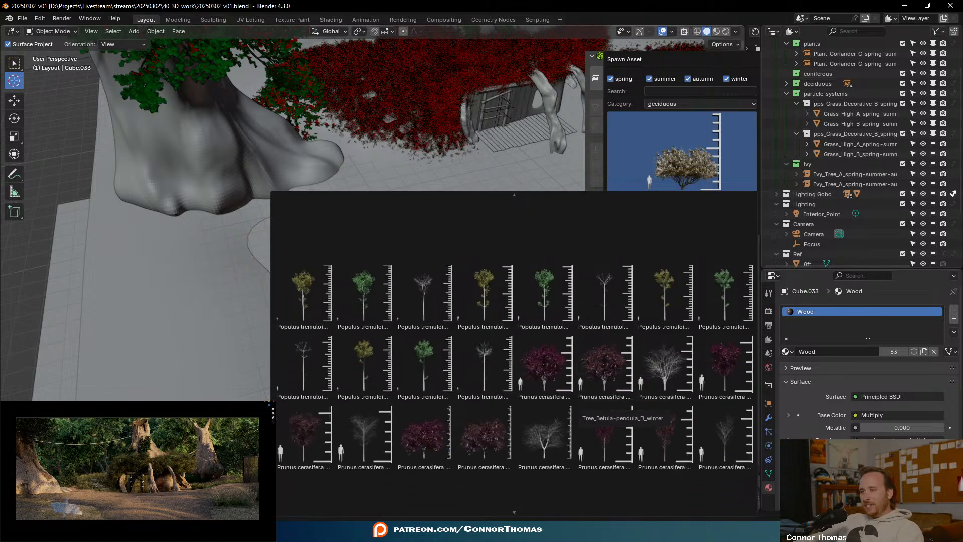
{"action": "scroll", "coordinate": [613, 415], "scroll_direction": "down", "scroll_amount": 3}
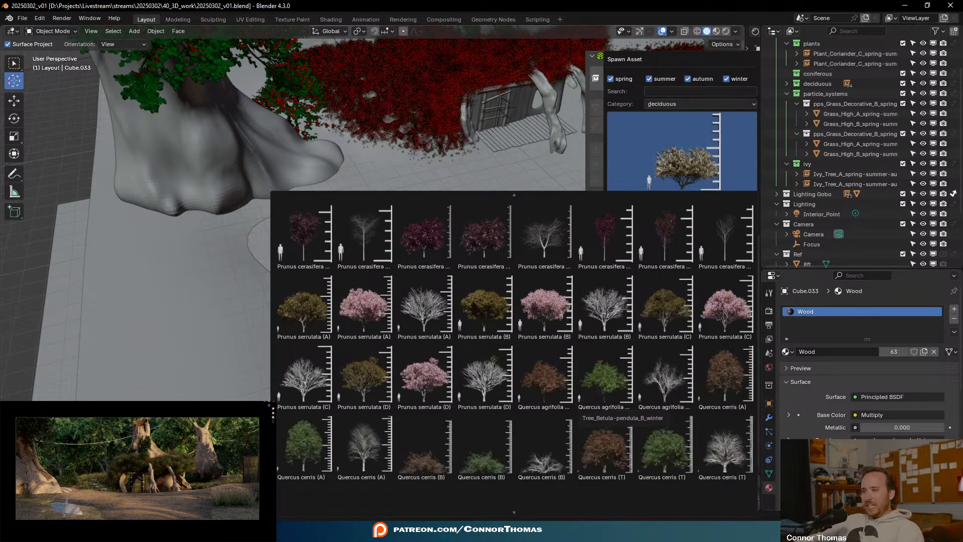
{"action": "scroll", "coordinate": [613, 414], "scroll_direction": "down", "scroll_amount": 10}
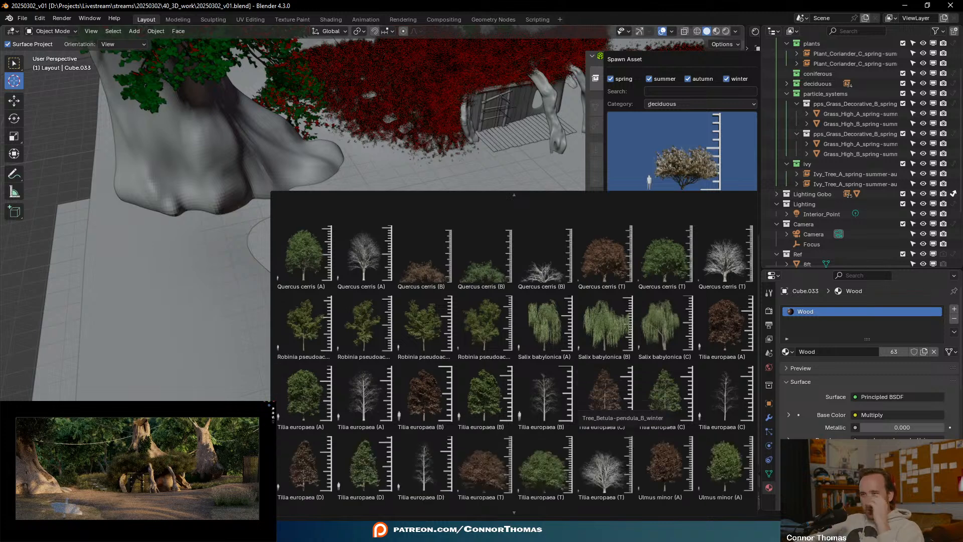
{"action": "scroll", "coordinate": [613, 414], "scroll_direction": "down", "scroll_amount": 3}
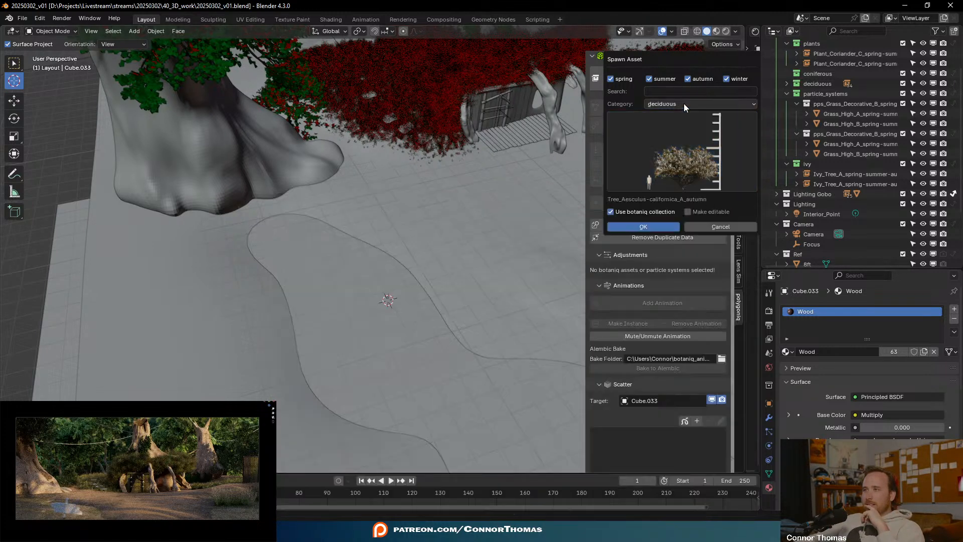
- Switch the asset category to coniferous and look through all of the conifer assets
{"action": "left_click", "coordinate": [683, 103]}
{"action": "left_click", "coordinate": [674, 114]}
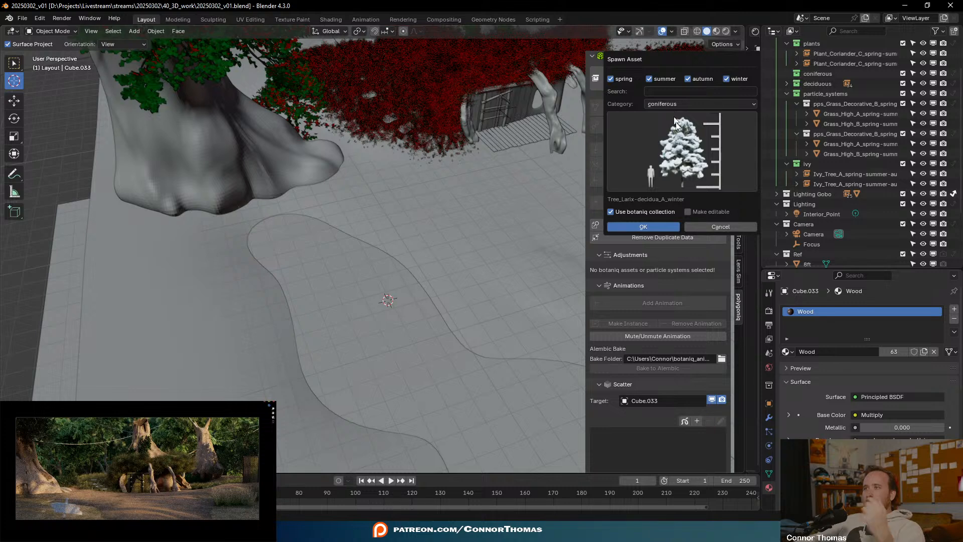
{"action": "left_click", "coordinate": [687, 148]}
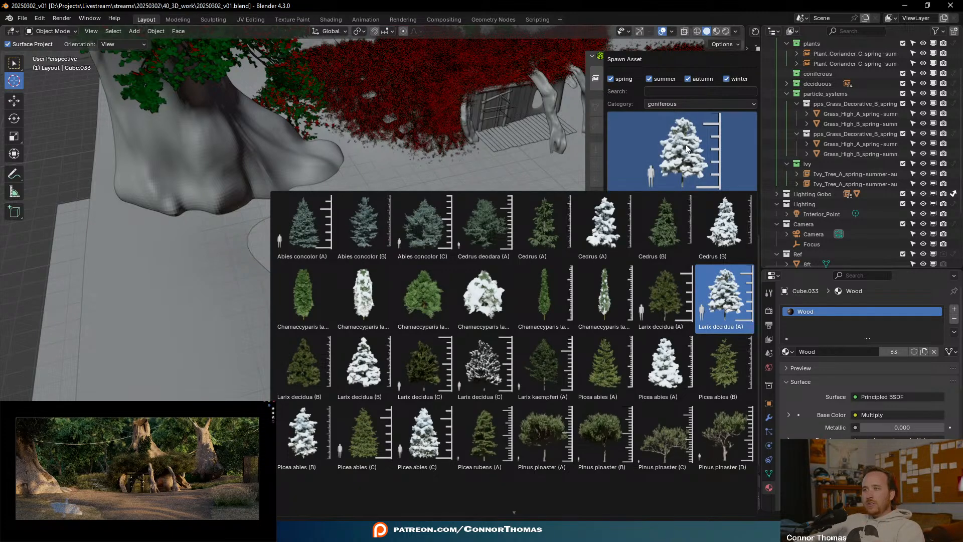
{"action": "mouse_move", "coordinate": [468, 518]}
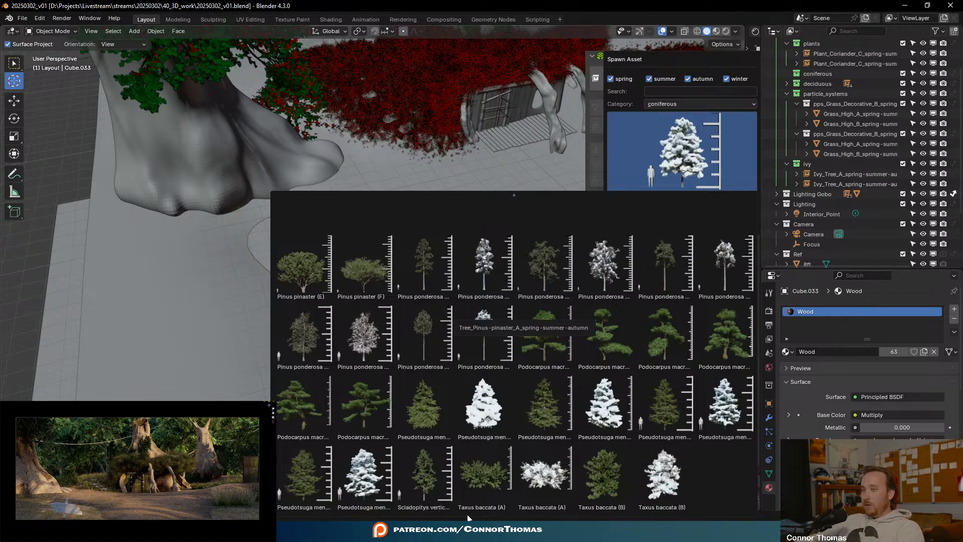
{"action": "left_click", "coordinate": [718, 145]}
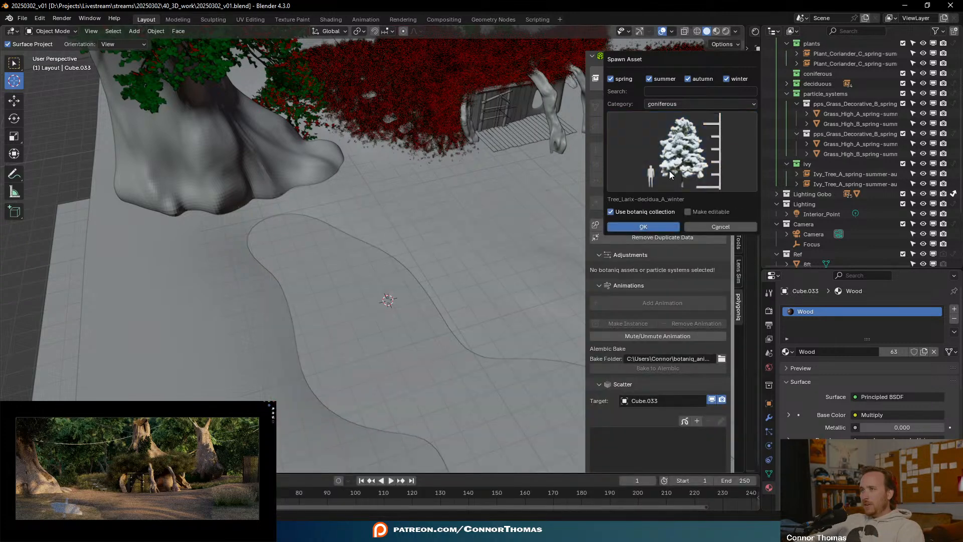
{"action": "left_click", "coordinate": [670, 169]}
{"action": "left_click", "coordinate": [671, 168]}
- Switch the asset category to tropical and on to succulents, and look through the succulent assets
{"action": "left_click", "coordinate": [704, 103]}
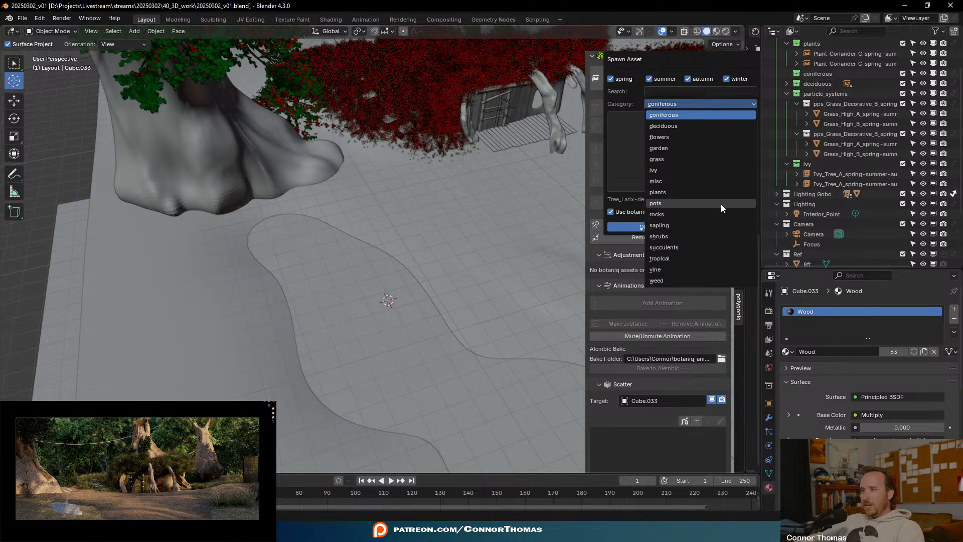
{"action": "left_click", "coordinate": [678, 258]}
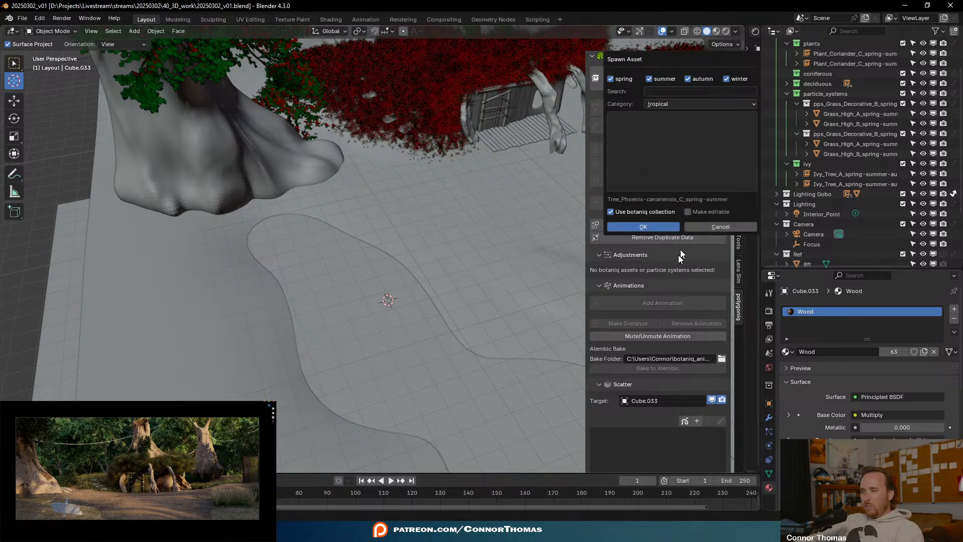
{"action": "left_click", "coordinate": [665, 104]}
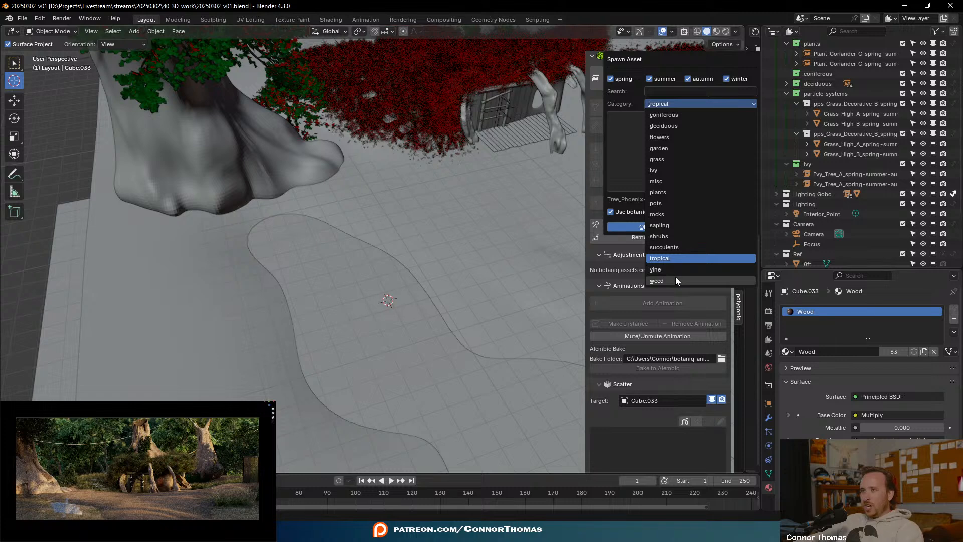
{"action": "left_click", "coordinate": [673, 247]}
{"action": "left_click", "coordinate": [660, 160]}
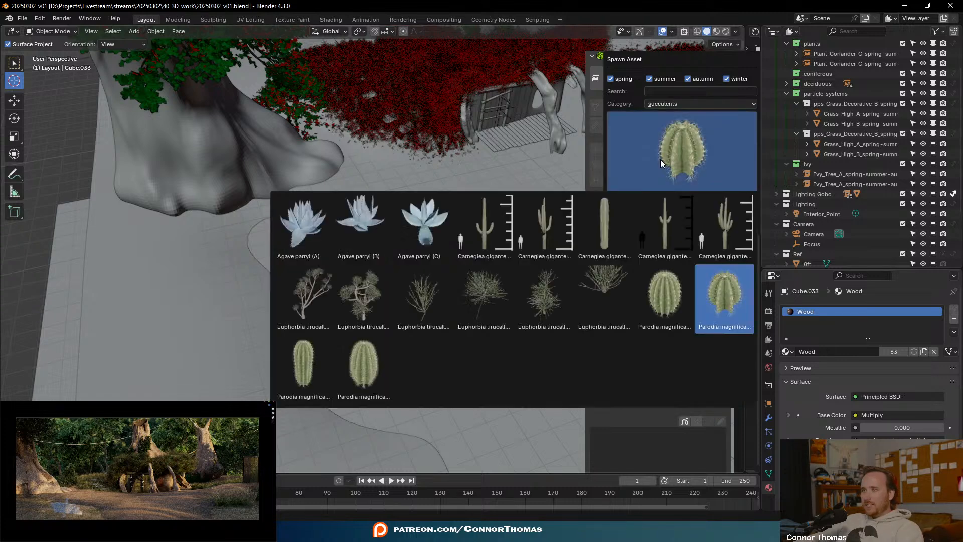
{"action": "left_click", "coordinate": [660, 159]}
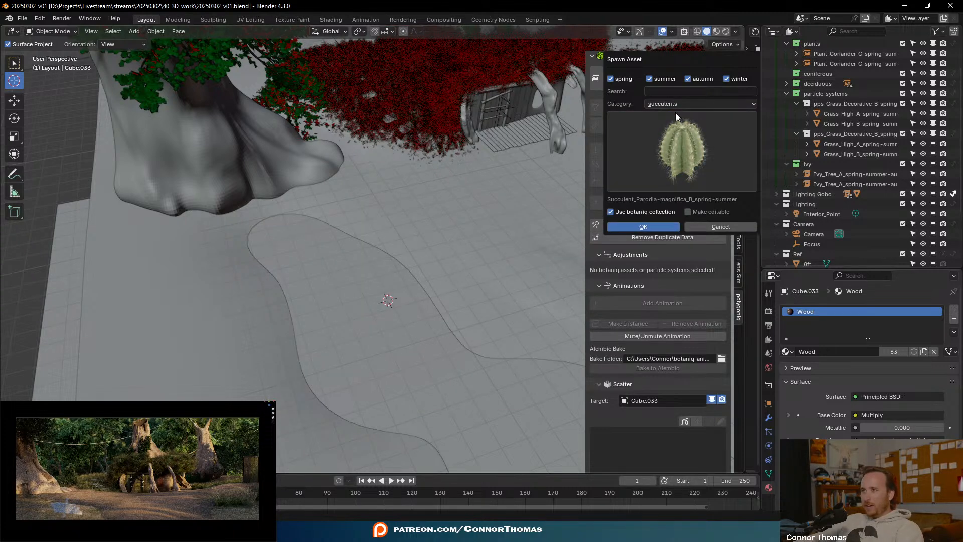
- Switch the asset category to shrubs and look through all of the shrub assets
{"action": "left_click", "coordinate": [666, 104]}
{"action": "left_click", "coordinate": [682, 235]}
{"action": "left_click", "coordinate": [675, 152]}
{"action": "scroll", "coordinate": [644, 483], "scroll_direction": "down", "scroll_amount": 4}
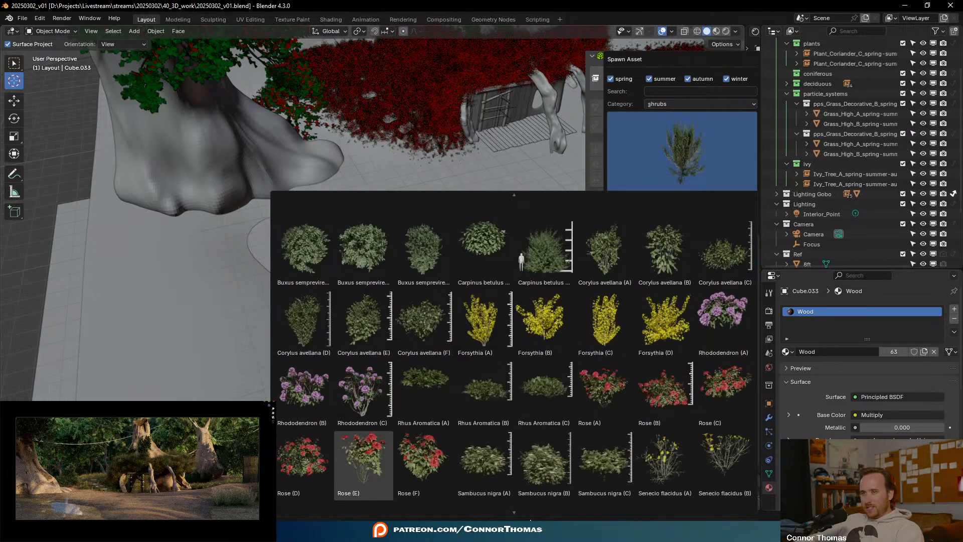
{"action": "scroll", "coordinate": [528, 504], "scroll_direction": "down", "scroll_amount": 4}
{"action": "scroll", "coordinate": [528, 504], "scroll_direction": "up", "scroll_amount": 5}
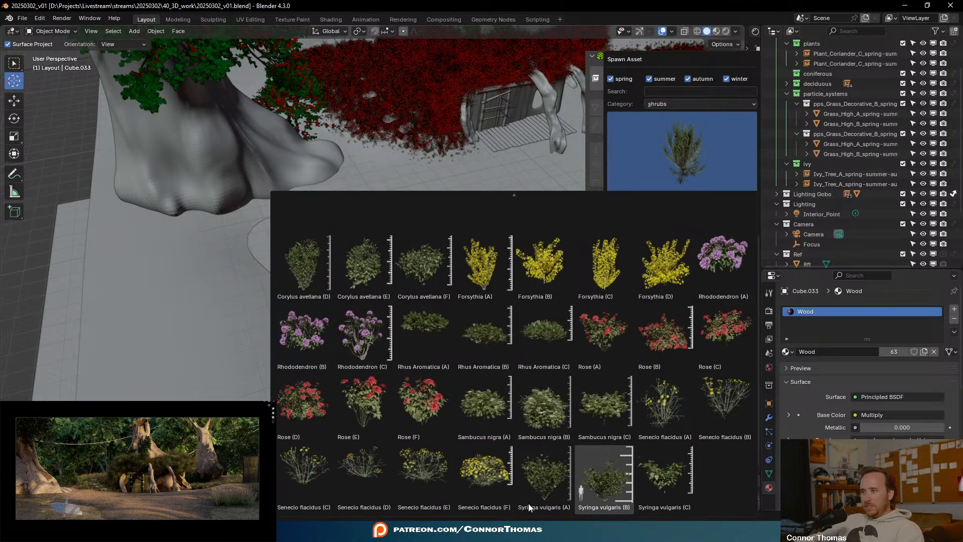
{"action": "left_click", "coordinate": [529, 502]}
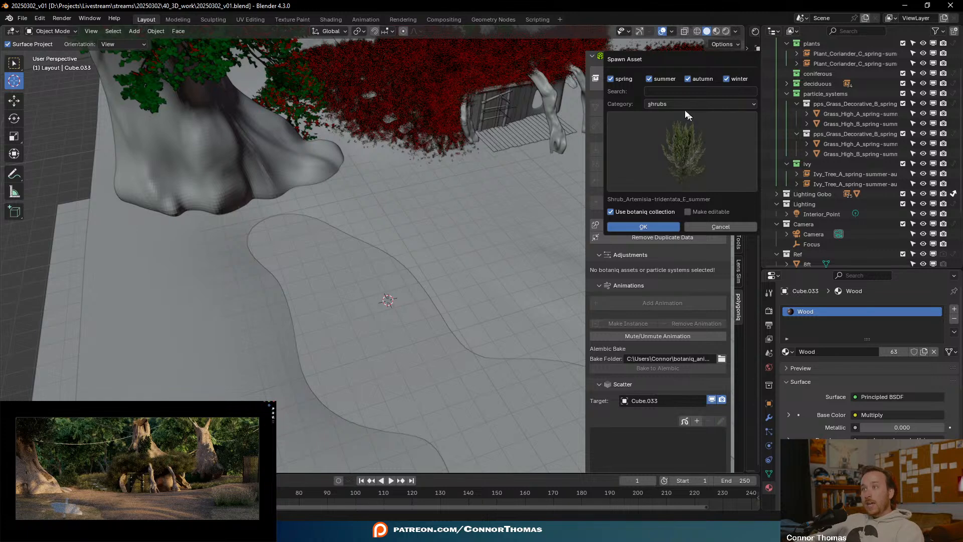
- Switch the asset category to sapling and look at the sapling assets
{"action": "left_click", "coordinate": [672, 103]}
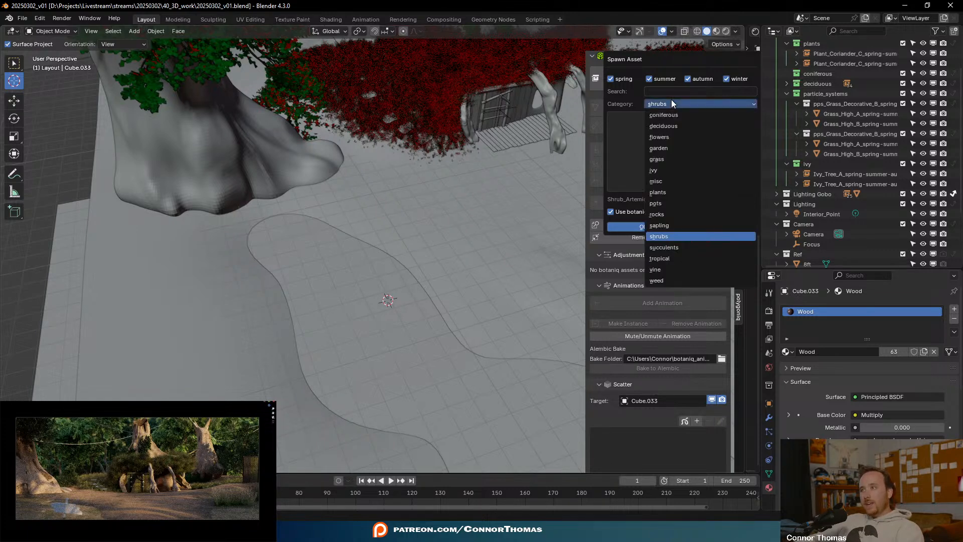
{"action": "left_click", "coordinate": [660, 225]}
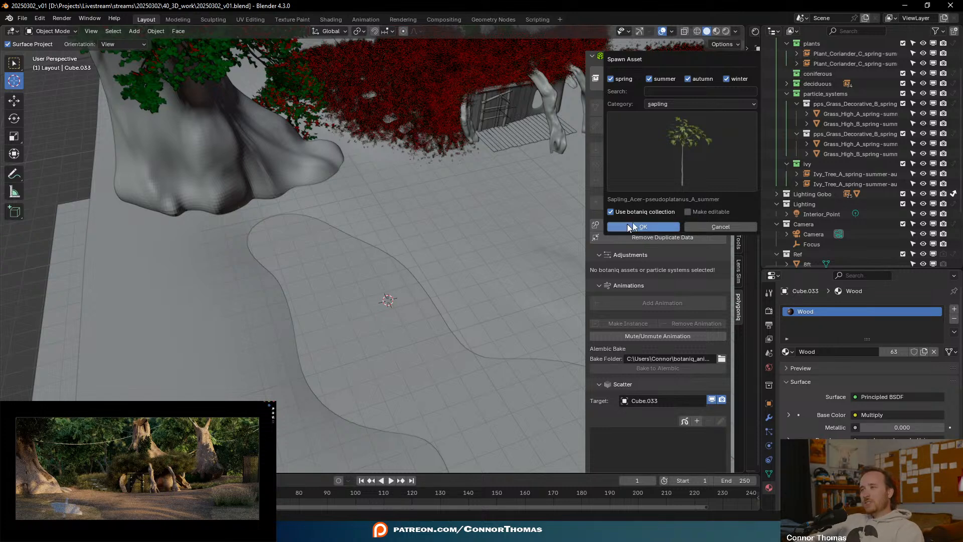
{"action": "left_click", "coordinate": [675, 144]}
{"action": "left_click", "coordinate": [675, 143]}
{"action": "left_click", "coordinate": [675, 143]}
{"action": "left_click", "coordinate": [676, 143]}
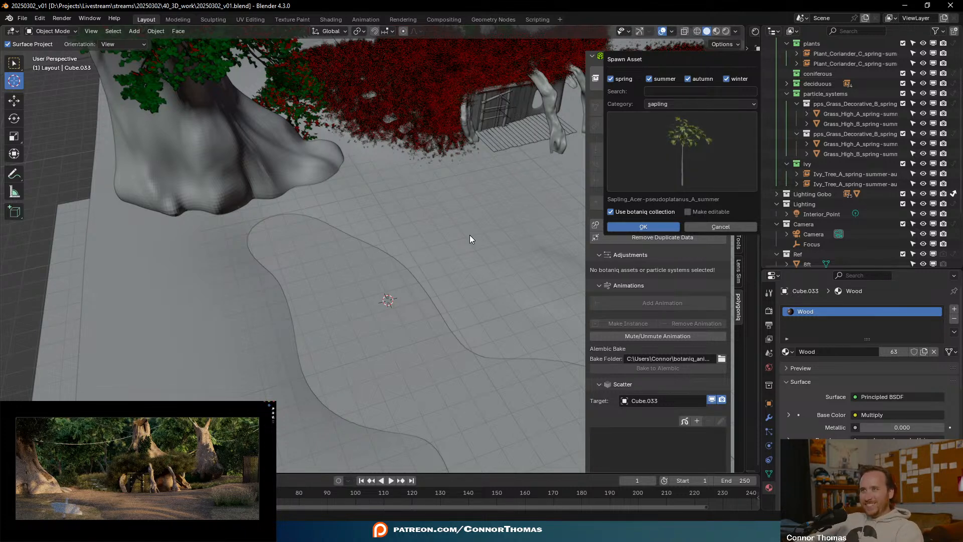
- Place the 3D cursor on the open ground beside the pond and spawn the Rock_Sandstone-Photoscan_C asset from the rocks category there
{"action": "middle_click_drag", "start_coordinate": [486, 229], "coordinate": [444, 250]}
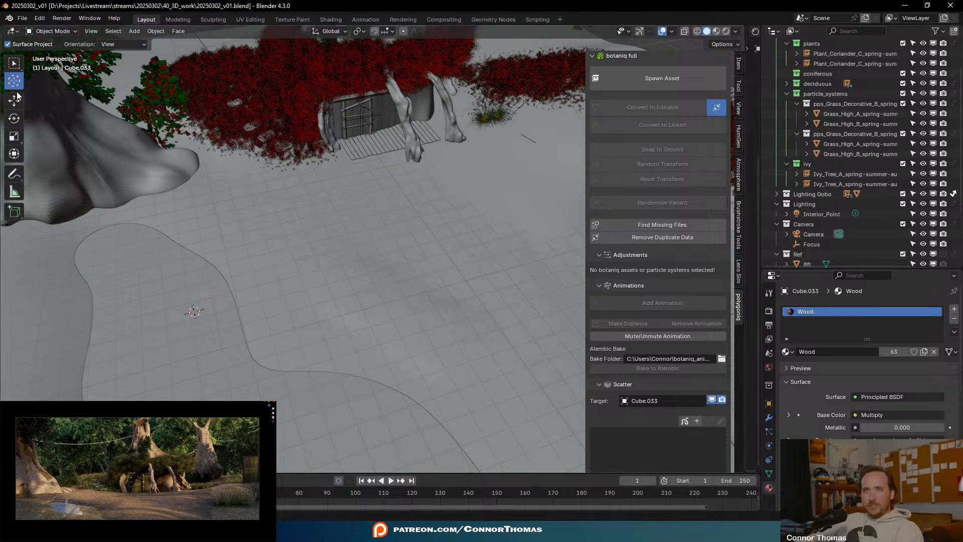
{"action": "right_click", "coordinate": [491, 343], "text": "shift"}
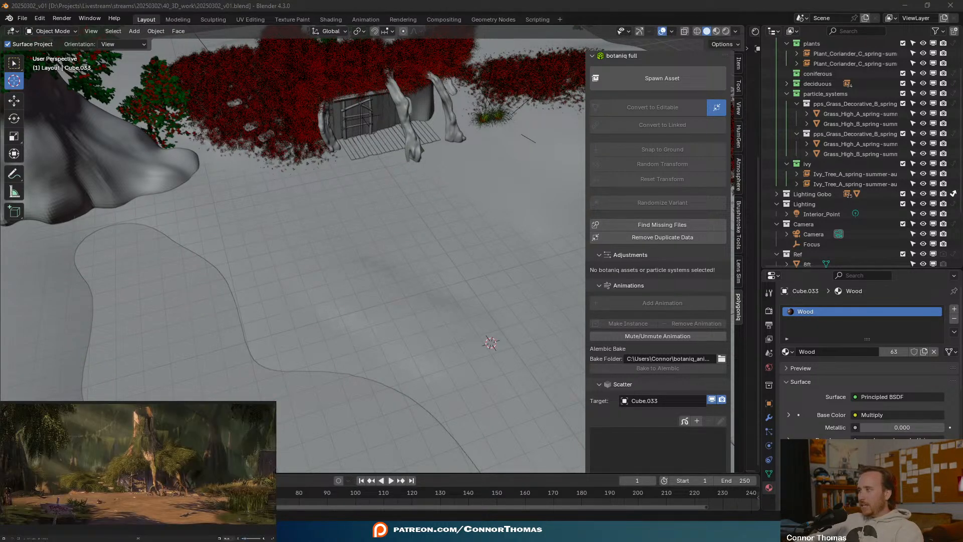
{"action": "left_click", "coordinate": [664, 83]}
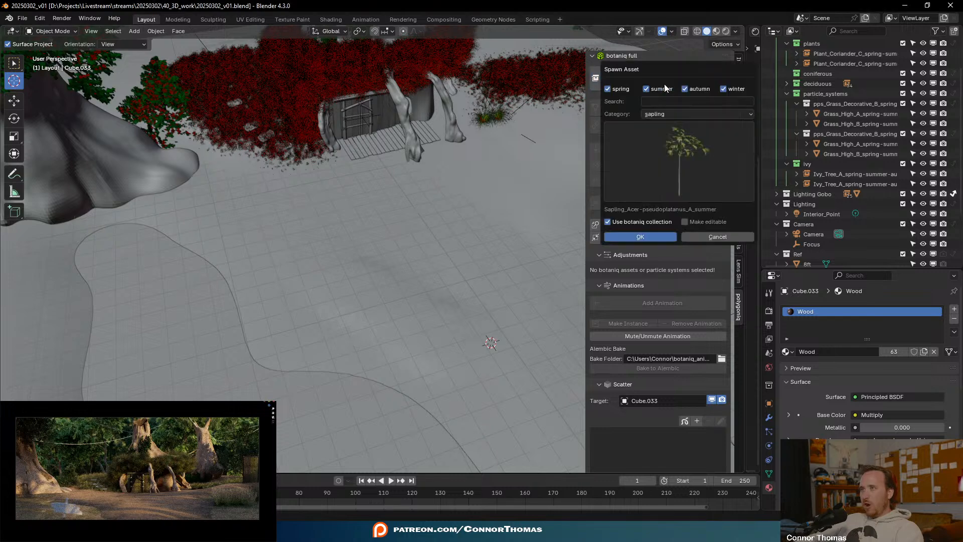
{"action": "left_click", "coordinate": [649, 173]}
{"action": "left_click", "coordinate": [646, 115]}
{"action": "left_click", "coordinate": [669, 224]}
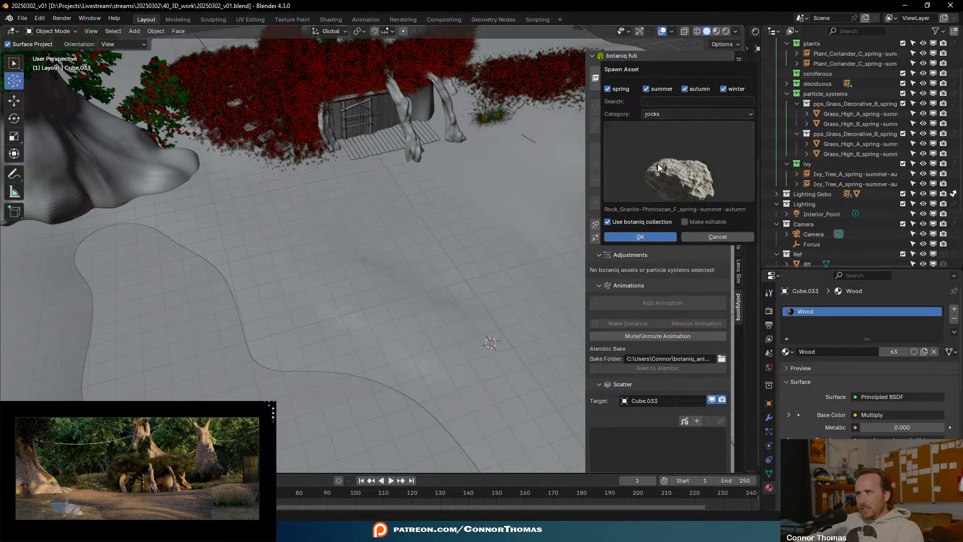
{"action": "left_click", "coordinate": [657, 164]}
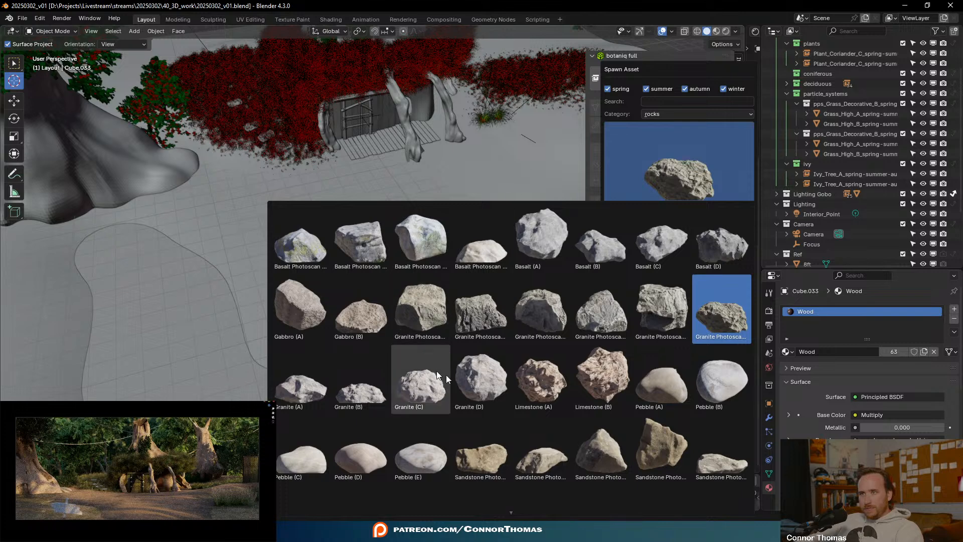
{"action": "left_click", "coordinate": [594, 458]}
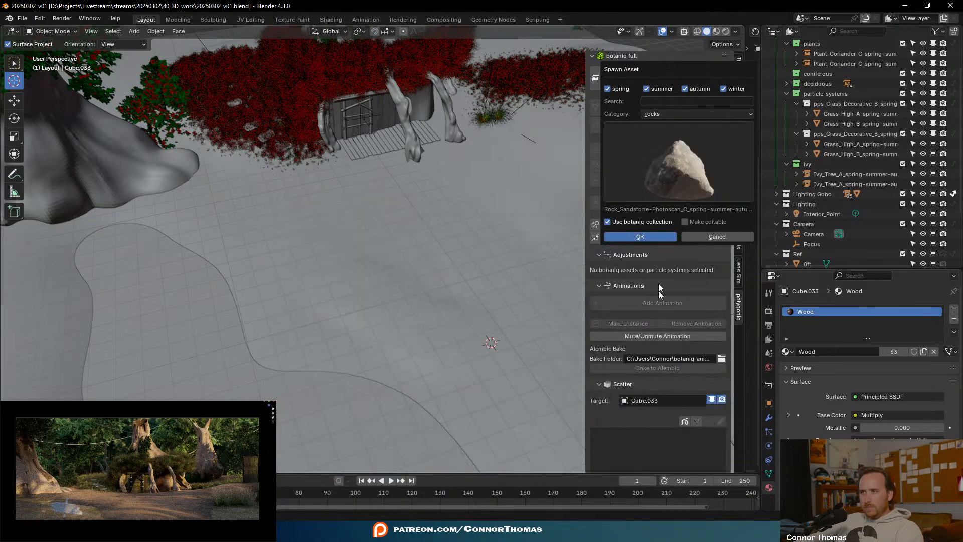
{"action": "left_click", "coordinate": [647, 240]}
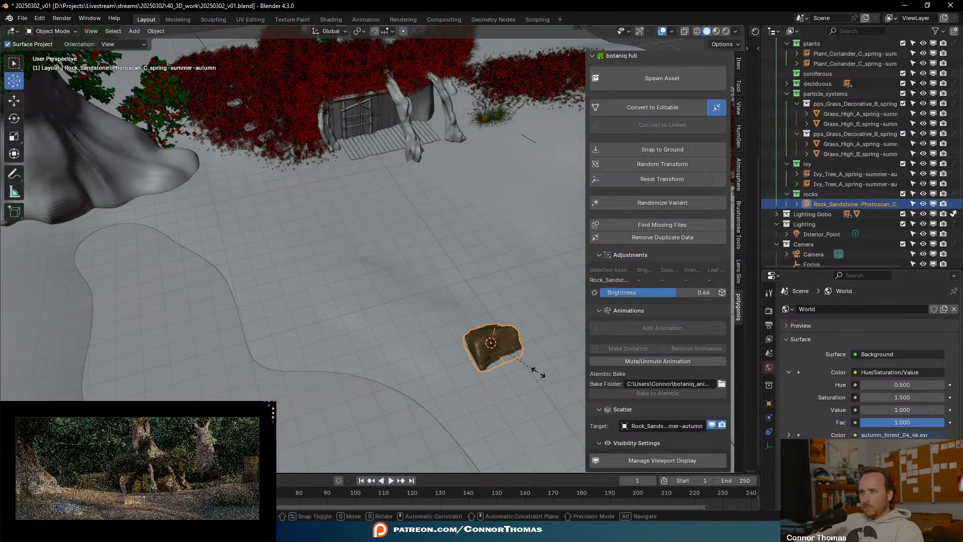
- Scale the spawned rock down to about 0.11 and switch the camera preview to solid shading
{"action": "key", "text": "s"}
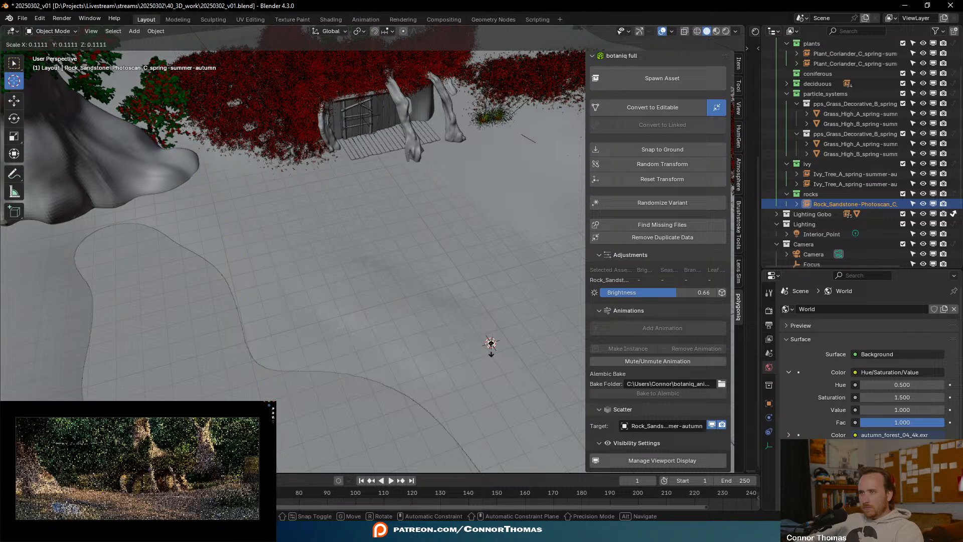
{"action": "left_click", "coordinate": [496, 351]}
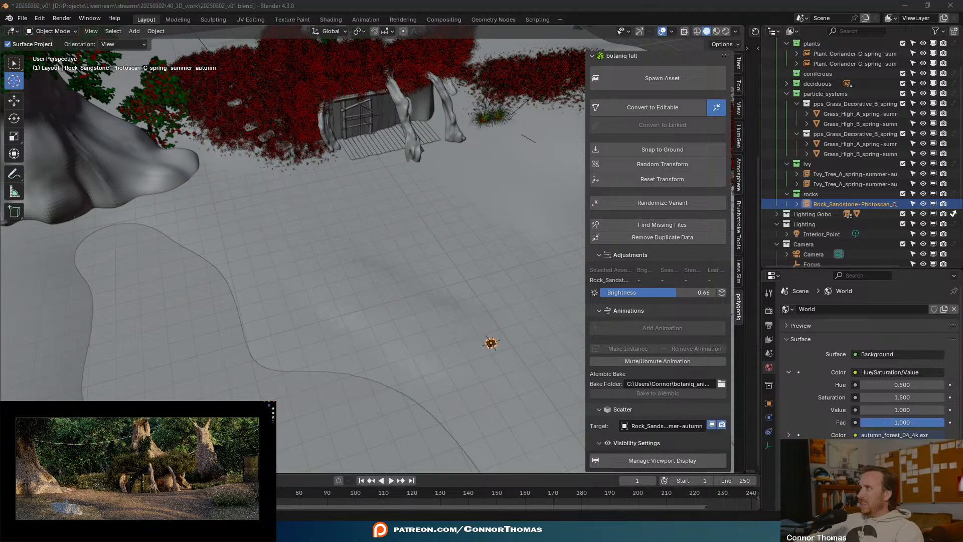
{"action": "left_click", "coordinate": [236, 466]}
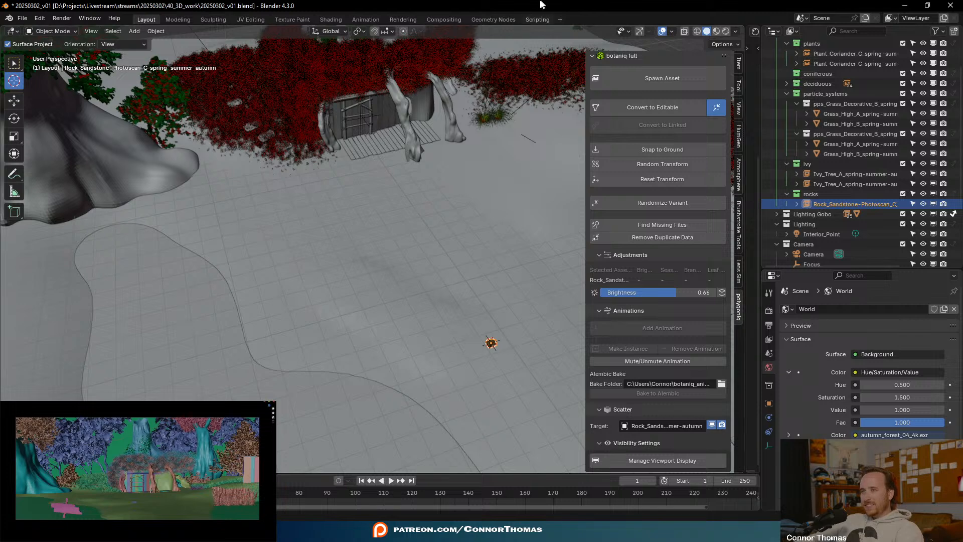
- Hide the sidebar and rotate the small rock about the global Z axis
{"action": "key", "text": "n"}
{"action": "middle_click_drag", "start_coordinate": [546, 402], "coordinate": [527, 331], "text": "shift"}
{"action": "scroll", "coordinate": [526, 331], "scroll_direction": "up", "scroll_amount": 1}
{"action": "key", "text": "r"}
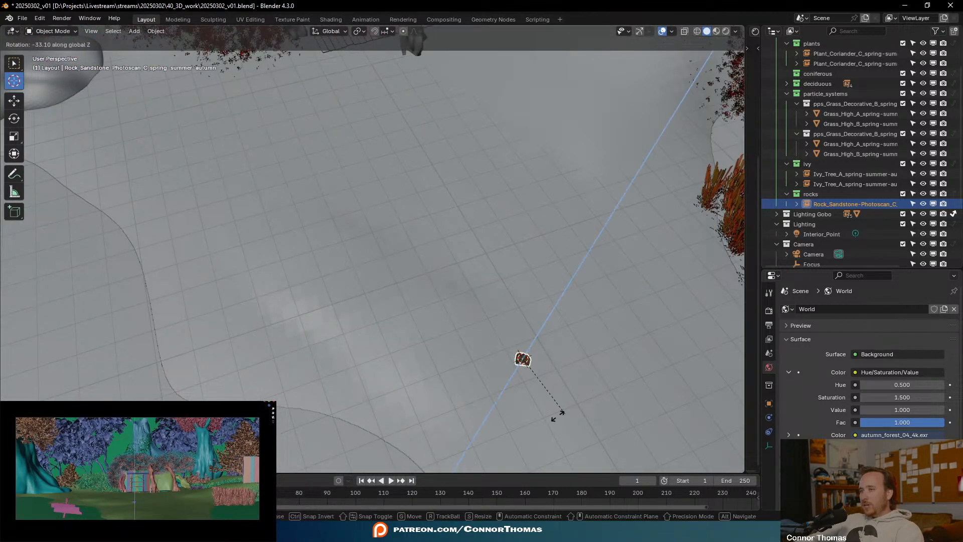
{"action": "left_click", "coordinate": [542, 414]}
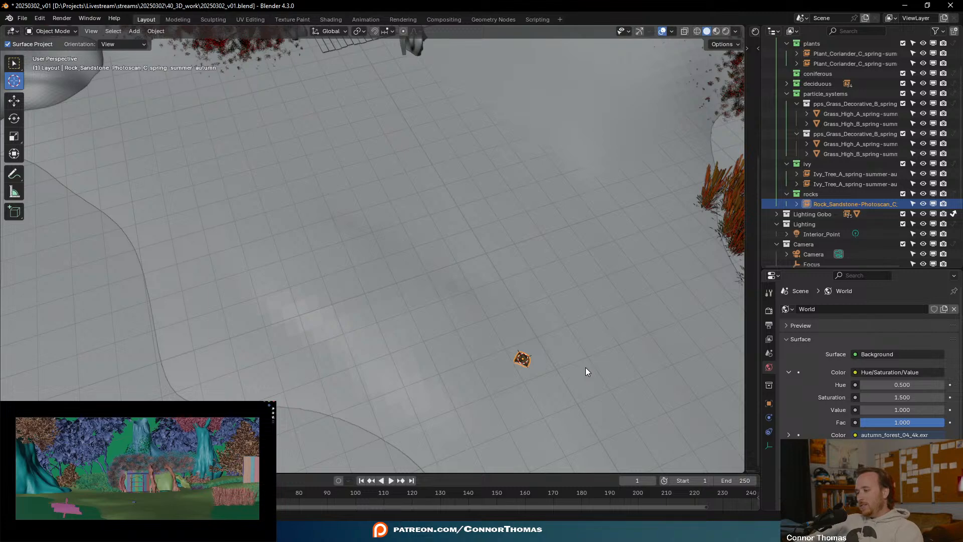
- In top view, duplicate the rock and place the copy about 7 m away, diagonally up the path towards the wooden box
{"action": "key", "text": "KP_7"}
{"action": "scroll", "coordinate": [576, 335], "scroll_direction": "up", "scroll_amount": 1}
{"action": "middle_click_drag", "start_coordinate": [576, 334], "coordinate": [602, 256], "text": "shift"}
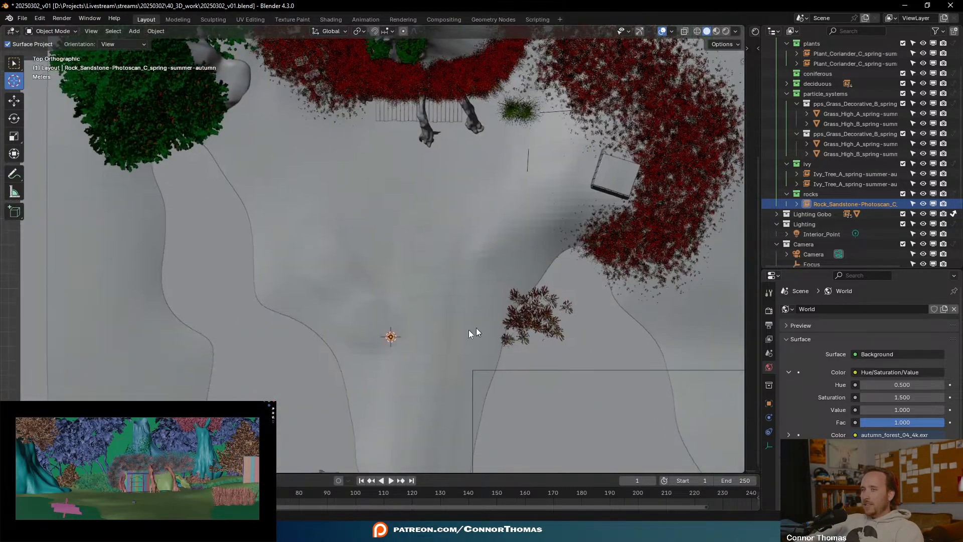
{"action": "scroll", "coordinate": [482, 327], "scroll_direction": "up", "scroll_amount": 1}
{"action": "middle_click_drag", "start_coordinate": [429, 301], "coordinate": [502, 335], "text": "shift"}
{"action": "key", "text": "shift+d"}
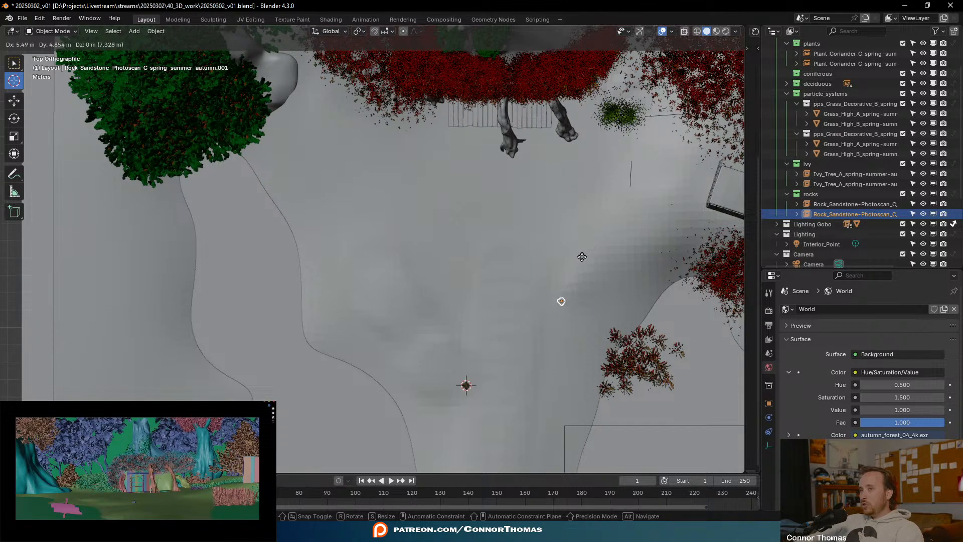
{"action": "left_click", "coordinate": [577, 257]}
- Raise the duplicated rock along the Z axis so it sits on the ground surface
{"action": "middle_click_drag", "start_coordinate": [581, 340], "coordinate": [585, 291]}
{"action": "middle_click_drag", "start_coordinate": [637, 200], "coordinate": [531, 302], "text": "shift"}
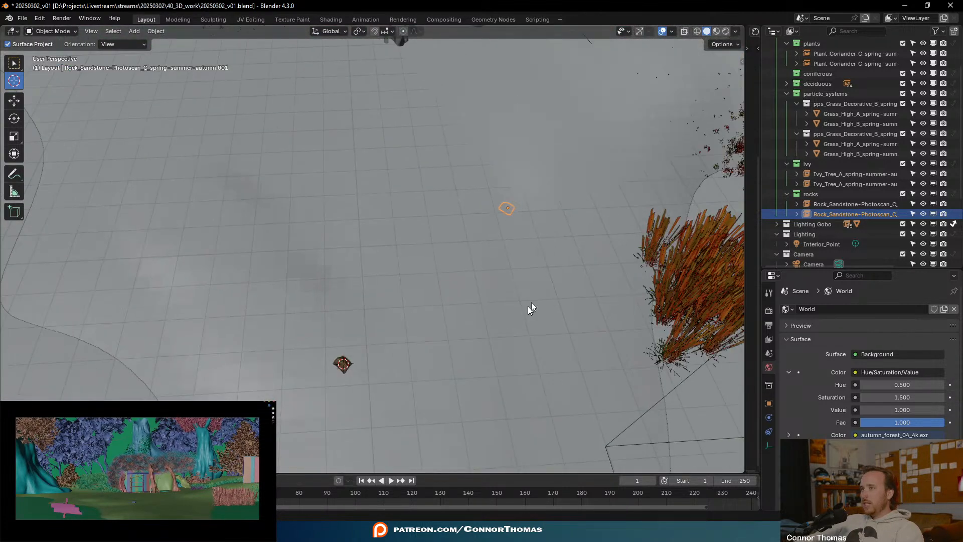
{"action": "key", "text": "g"}
{"action": "key", "text": "z"}
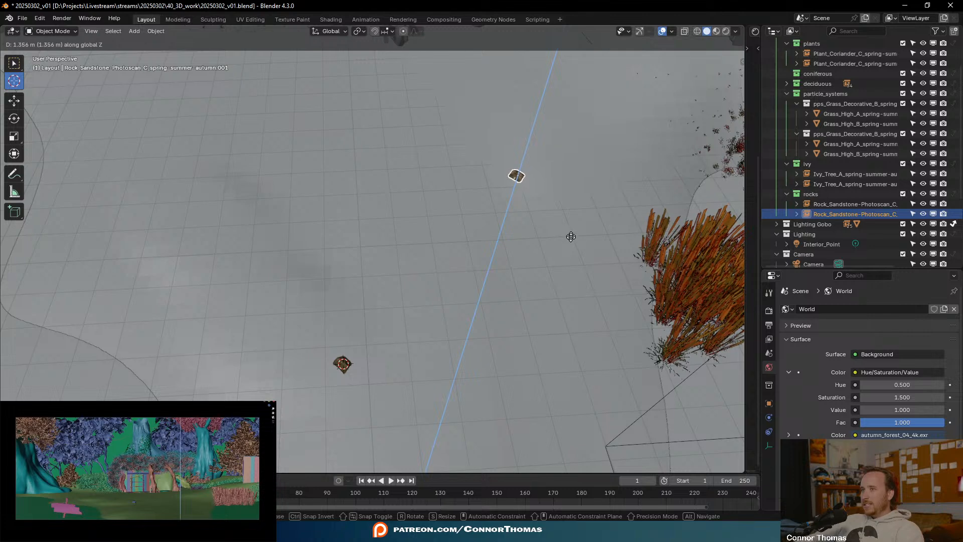
{"action": "left_click", "coordinate": [566, 265]}
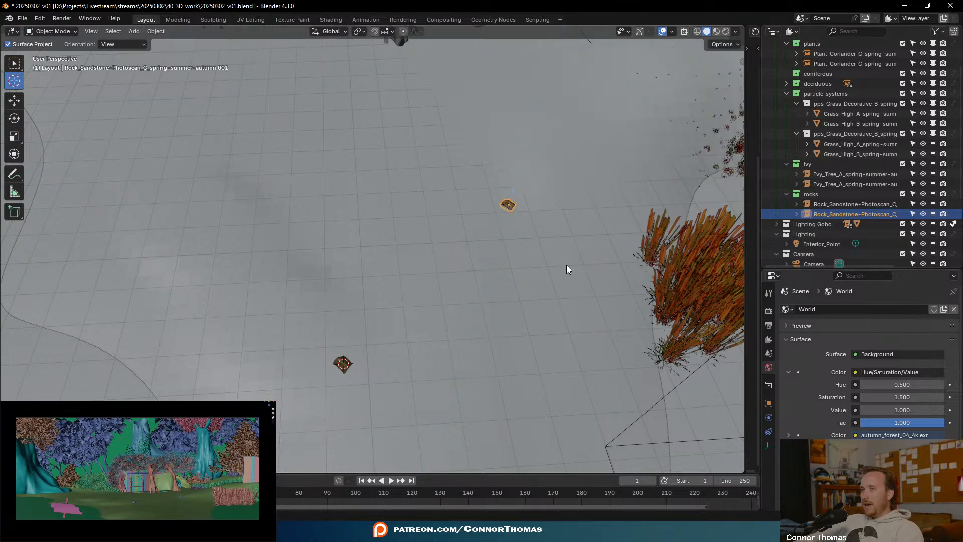
- Rotate the duplicated rock freely with trackball rotation to give it a different orientation from the original
{"action": "key", "text": "KP_Decimal"}
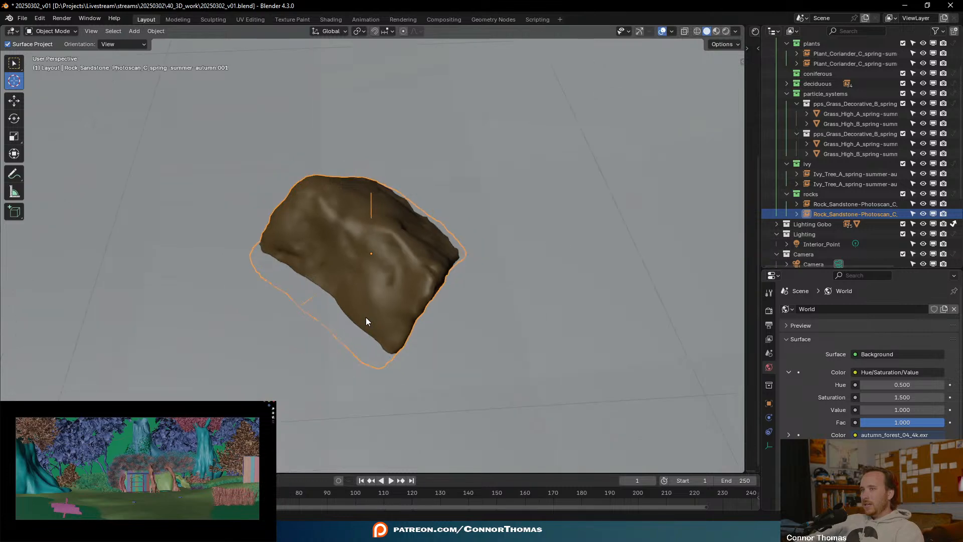
{"action": "key", "text": "r"}
{"action": "key", "text": "r"}
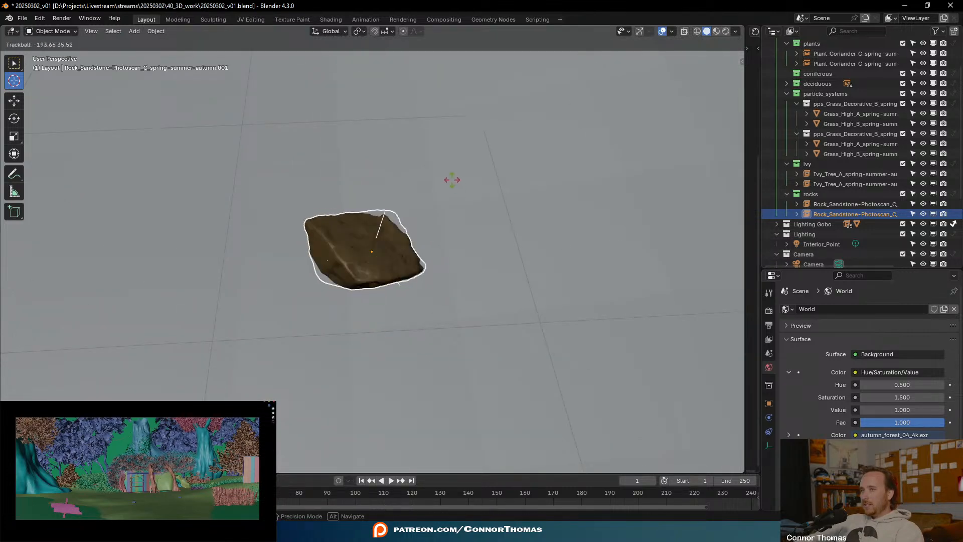
{"action": "left_click", "coordinate": [435, 169]}
{"action": "key", "text": "KP_Divide"}
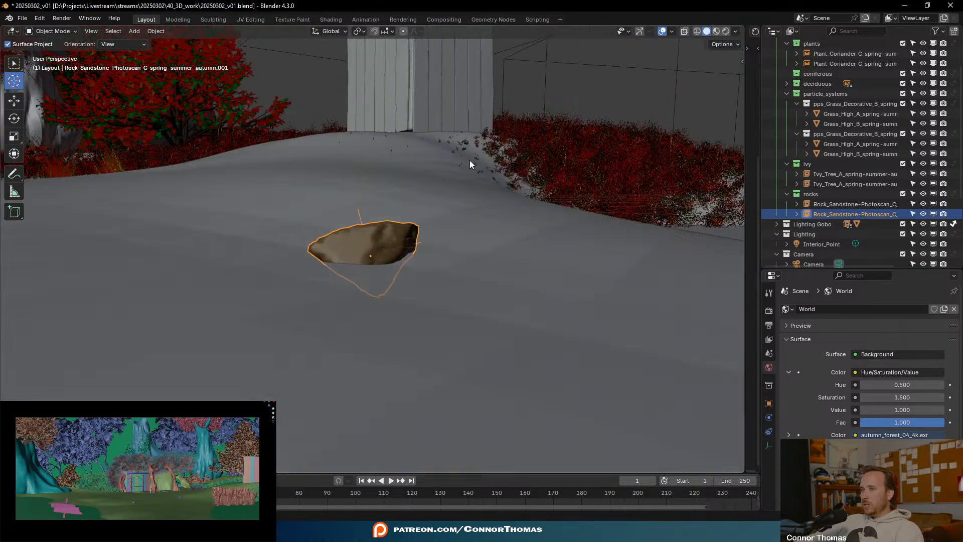
- Shift the duplicated rock along the Z axis and rotate it freely so it sits naturally in the ground
{"action": "key", "text": "g"}
{"action": "key", "text": "z"}
{"action": "left_click", "coordinate": [465, 169]}
{"action": "key", "text": "r"}
{"action": "key", "text": "r"}
{"action": "left_click", "coordinate": [480, 203]}
{"action": "key", "text": "r"}
{"action": "left_click", "coordinate": [468, 243]}
- In top view, duplicate the rock and place the copy about 10 m away, between the large tree trunk and the tree house entrance
{"action": "middle_click_drag", "start_coordinate": [425, 242], "coordinate": [417, 276]}
{"action": "key", "text": "KP_7"}
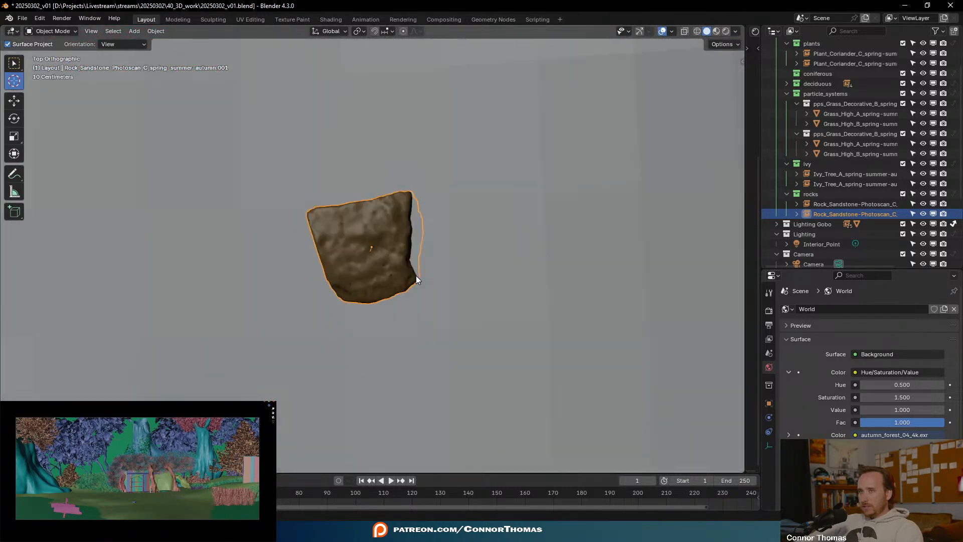
{"action": "scroll", "coordinate": [431, 210], "scroll_direction": "down", "scroll_amount": 10}
{"action": "scroll", "coordinate": [336, 226], "scroll_direction": "down", "scroll_amount": 5}
{"action": "scroll", "coordinate": [517, 354], "scroll_direction": "down", "scroll_amount": 2}
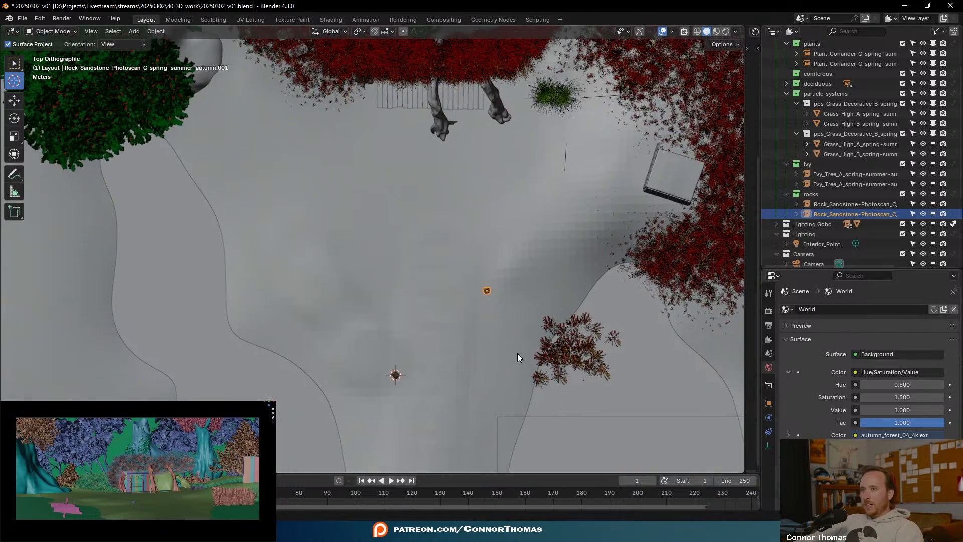
{"action": "middle_click_drag", "start_coordinate": [456, 305], "coordinate": [468, 331], "text": "shift"}
{"action": "key", "text": "shift+d"}
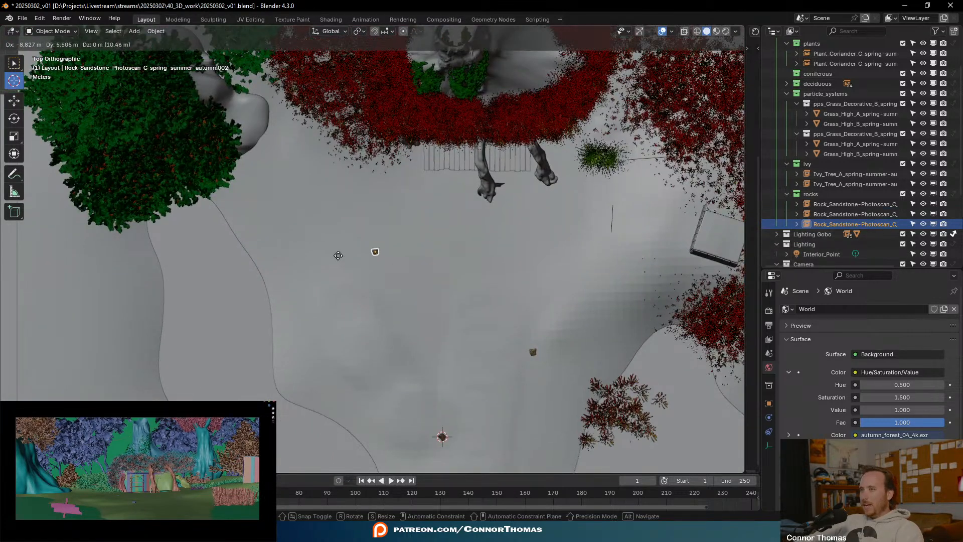
{"action": "left_click", "coordinate": [343, 256]}
- Nudge the new rock copy into the ground and tilt it with trackball rotation
{"action": "key", "text": "KP_Decimal"}
{"action": "scroll", "coordinate": [326, 288], "scroll_direction": "down", "scroll_amount": 8}
{"action": "middle_click_drag", "start_coordinate": [349, 287], "coordinate": [317, 179]}
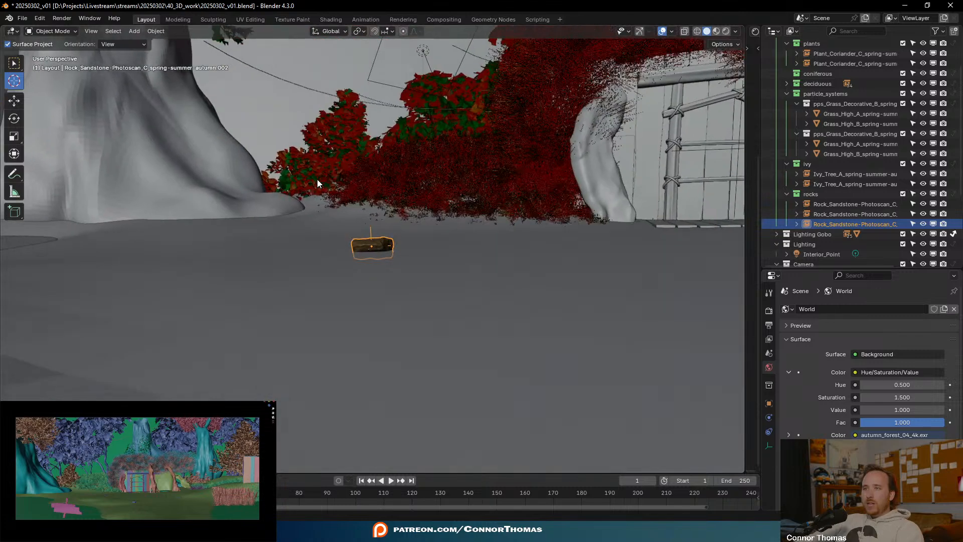
{"action": "key", "text": "g"}
{"action": "key", "text": "r"}
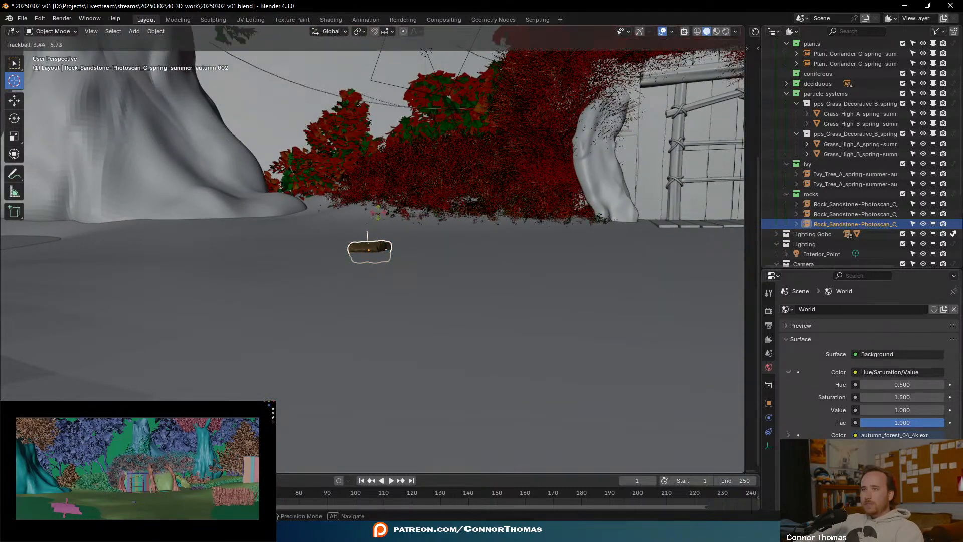
{"action": "left_click", "coordinate": [390, 223]}
- Isolate the rock copy, rotate it about the global Z axis, then deselect it and return to the full scene
{"action": "key", "text": "KP_Divide"}
{"action": "middle_click_drag", "start_coordinate": [390, 223], "coordinate": [413, 301]}
{"action": "key", "text": "r"}
{"action": "key", "text": "z"}
{"action": "left_click", "coordinate": [415, 326]}
{"action": "key", "text": "alt+a"}
{"action": "key", "text": "KP_Divide"}
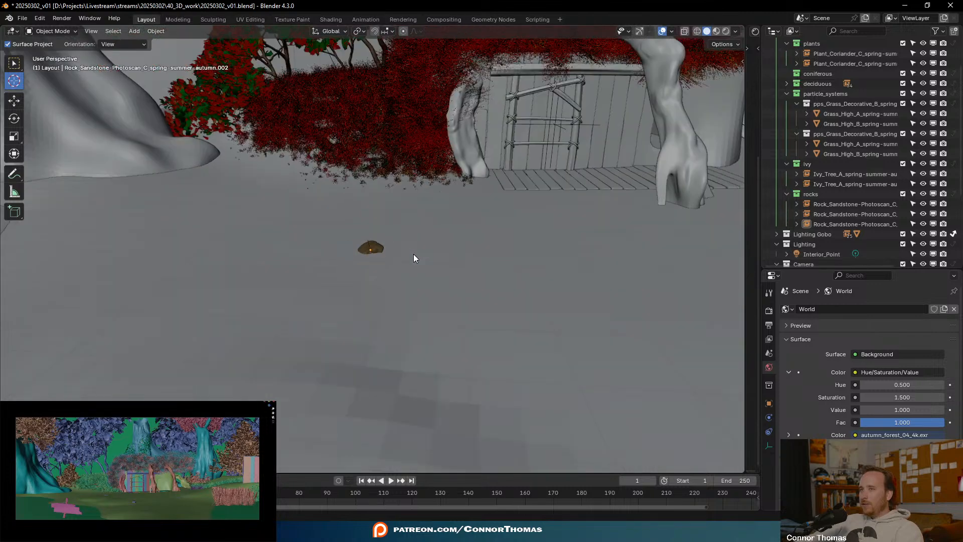
- Reopen the sidebar and spawn the botaniq Sandstone Photoscan D rock from the rocks category
{"action": "scroll", "coordinate": [413, 254], "scroll_direction": "down", "scroll_amount": 3}
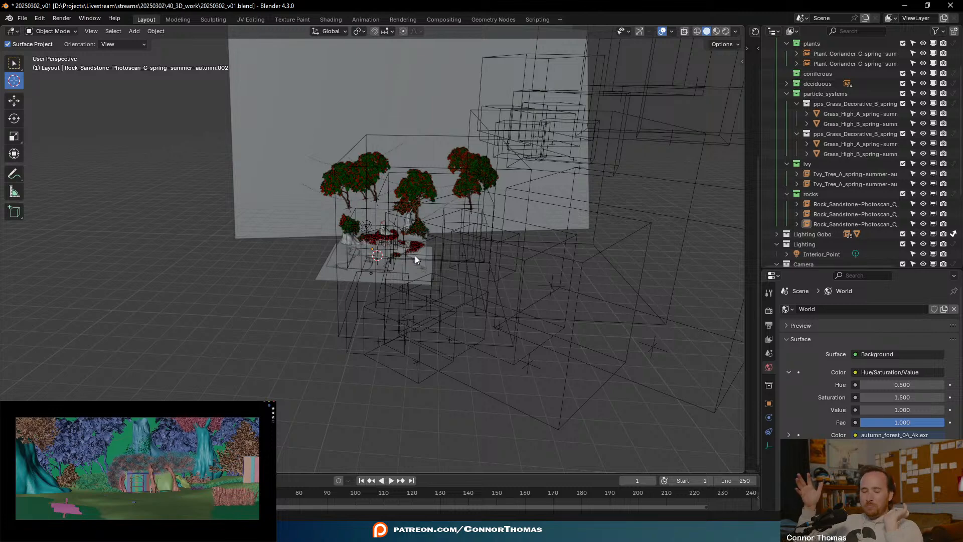
{"action": "scroll", "coordinate": [415, 255], "scroll_direction": "up", "scroll_amount": 6}
{"action": "middle_click_drag", "start_coordinate": [420, 257], "coordinate": [474, 269]}
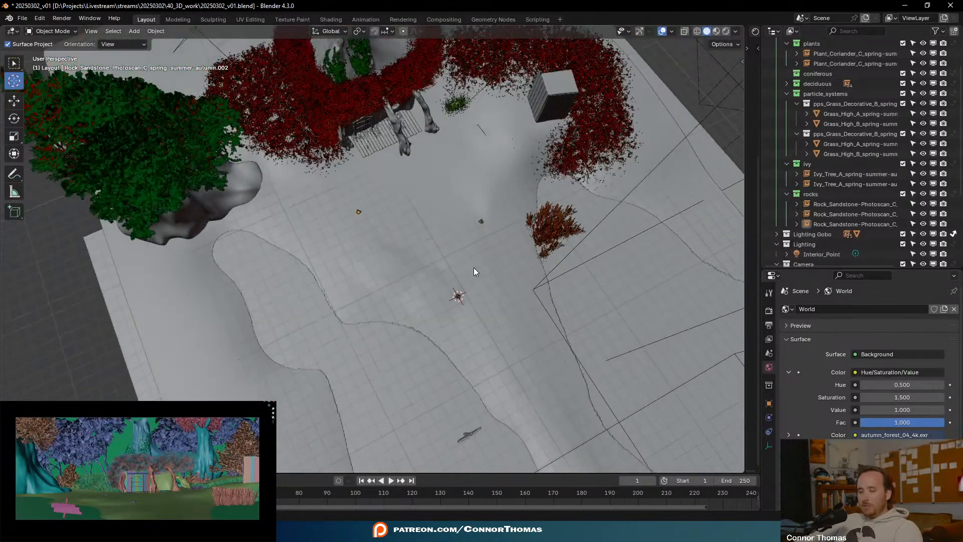
{"action": "key", "text": "n"}
{"action": "left_click", "coordinate": [678, 81]}
{"action": "left_click", "coordinate": [742, 171]}
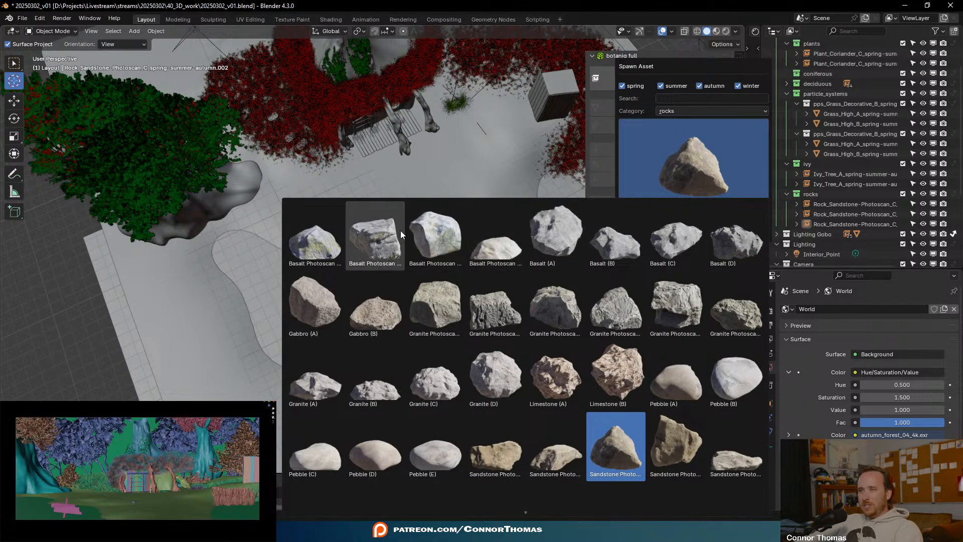
{"action": "left_click", "coordinate": [675, 451]}
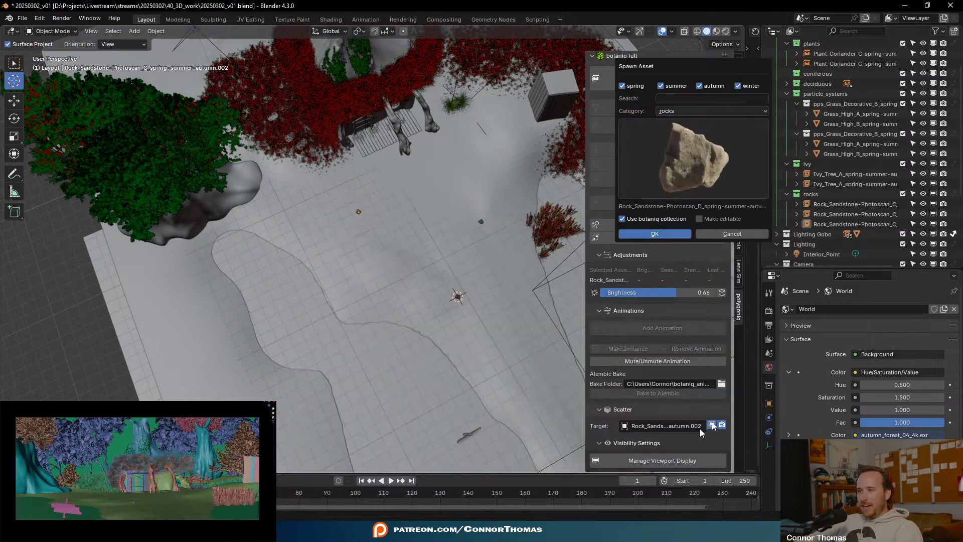
{"action": "left_click", "coordinate": [655, 234]}
- Scale down the spawned Sandstone D rock and move it in top view towards the pond edge, below the rock by the entrance
{"action": "middle_click_drag", "start_coordinate": [550, 260], "coordinate": [536, 310]}
{"action": "key", "text": "s"}
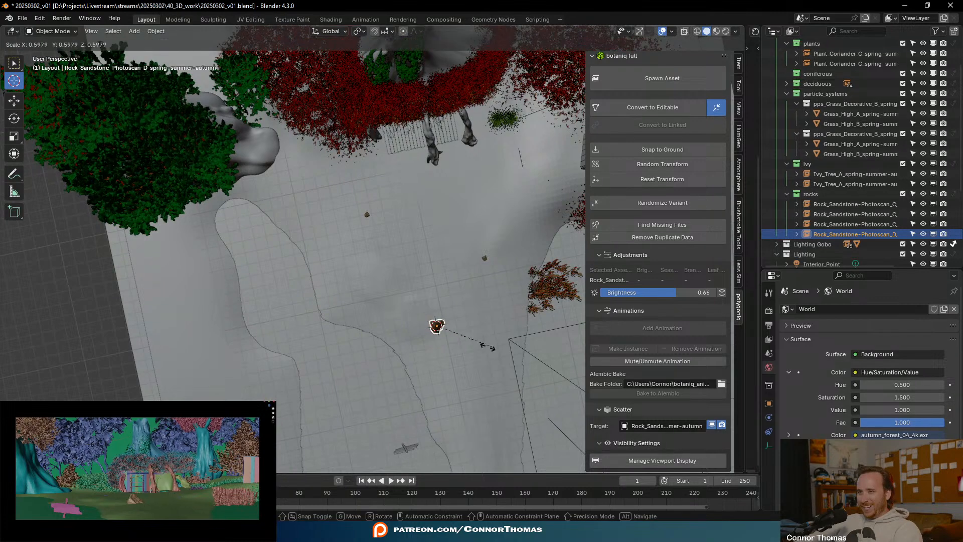
{"action": "left_click", "coordinate": [454, 340]}
{"action": "key", "text": "KP_7"}
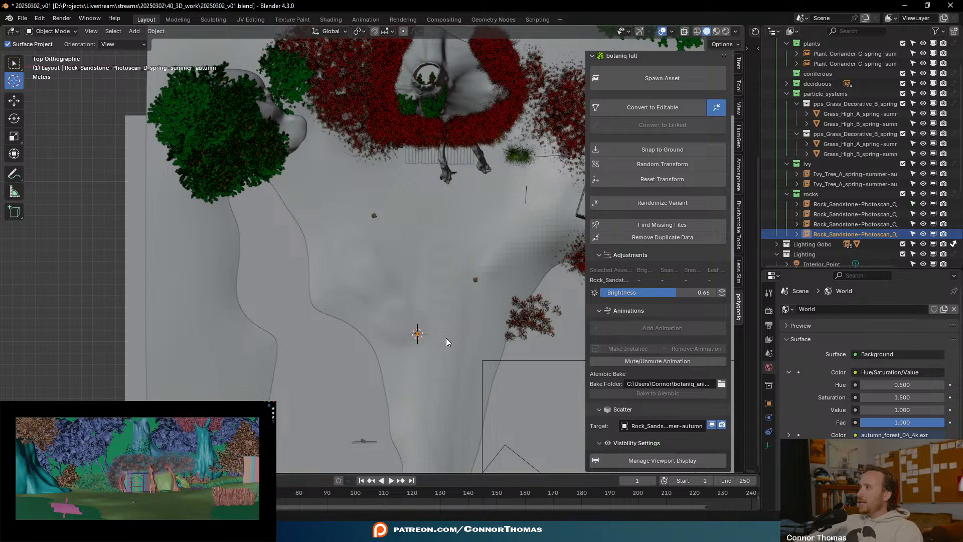
{"action": "scroll", "coordinate": [442, 347], "scroll_direction": "up", "scroll_amount": 2}
{"action": "key", "text": "g"}
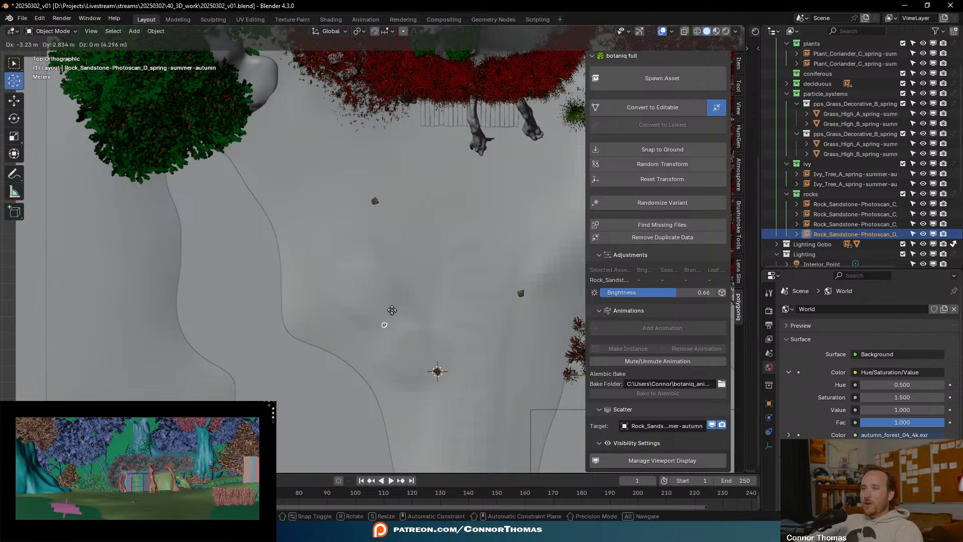
{"action": "left_click", "coordinate": [370, 270]}
- Rotate the small Sandstone D rock near the pond to vary its orientation
{"action": "middle_click_drag", "start_coordinate": [387, 288], "coordinate": [382, 212]}
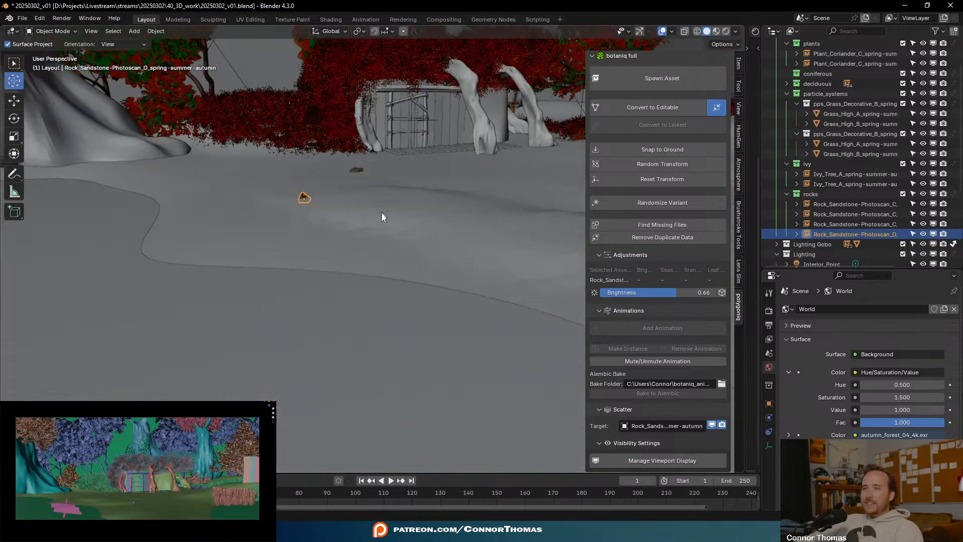
{"action": "scroll", "coordinate": [381, 212], "scroll_direction": "up", "scroll_amount": 2}
{"action": "middle_click_drag", "start_coordinate": [306, 149], "coordinate": [372, 308], "text": "shift"}
{"action": "scroll", "coordinate": [398, 249], "scroll_direction": "up", "scroll_amount": 1}
{"action": "key", "text": "r"}
{"action": "left_click", "coordinate": [373, 269]}
- In top view, duplicate the Sandstone D rock and place the copy on the path between the tree house entrance and the wooden box
{"action": "key", "text": "KP_7"}
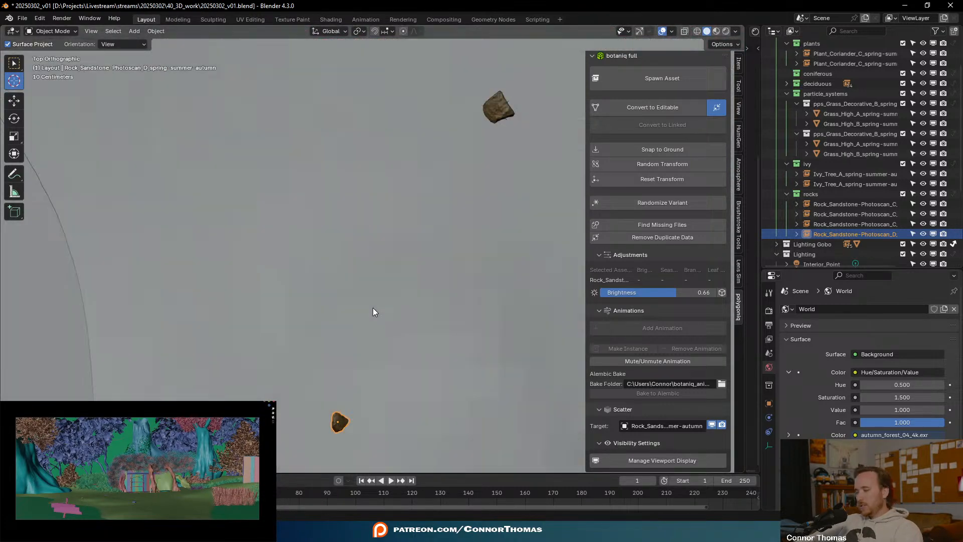
{"action": "scroll", "coordinate": [372, 310], "scroll_direction": "down", "scroll_amount": 4}
{"action": "middle_click_drag", "start_coordinate": [441, 325], "coordinate": [188, 294], "text": "shift"}
{"action": "key", "text": "shift+d"}
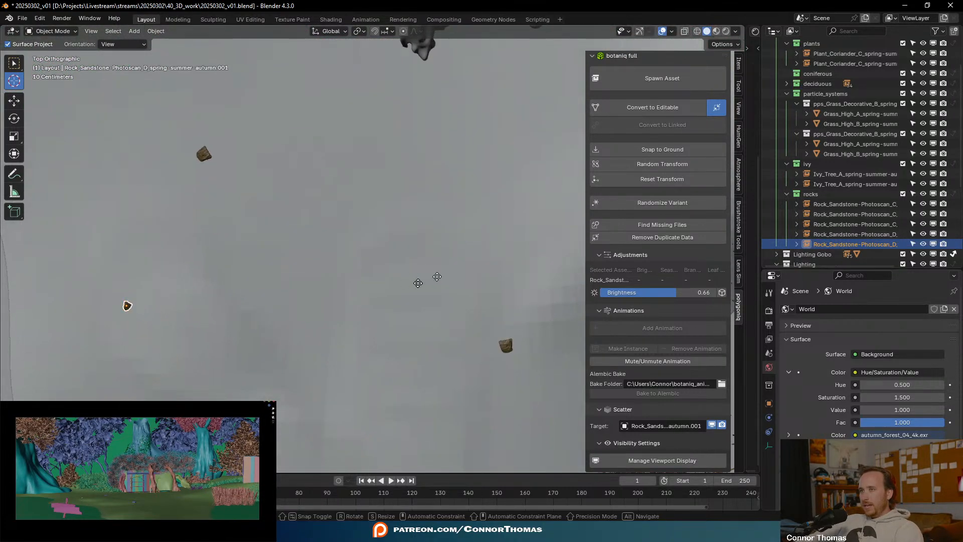
{"action": "left_click", "coordinate": [559, 178]}
- Raise the Sandstone D copy about 0.25 m along the Z axis to the ground surface
{"action": "middle_click_drag", "start_coordinate": [492, 262], "coordinate": [432, 243], "text": "shift"}
{"action": "key", "text": "g"}
{"action": "key", "text": "z"}
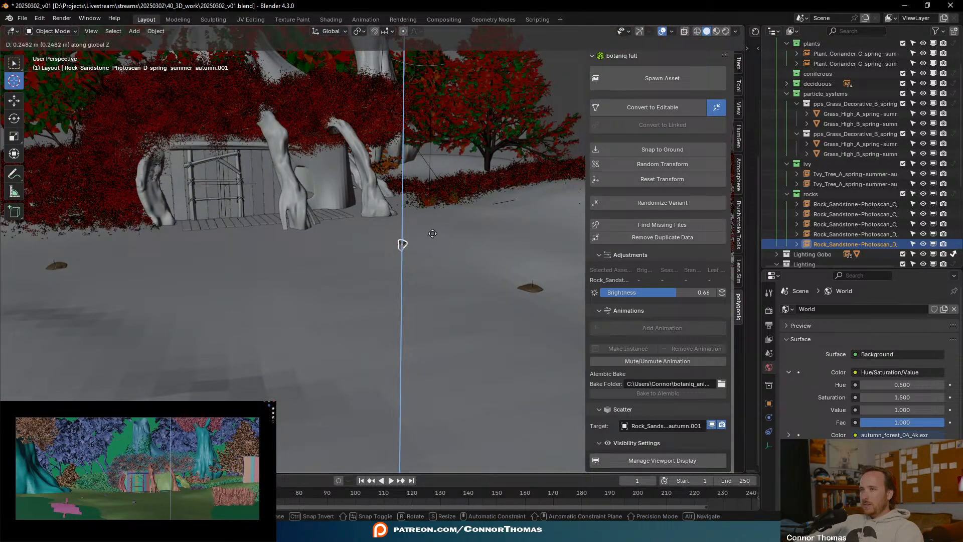
{"action": "left_click", "coordinate": [432, 234]}
- Rotate the Sandstone D copy, adjust its position in the ground, and deselect everything
{"action": "key", "text": "KP_Decimal"}
{"action": "scroll", "coordinate": [438, 233], "scroll_direction": "down", "scroll_amount": 5}
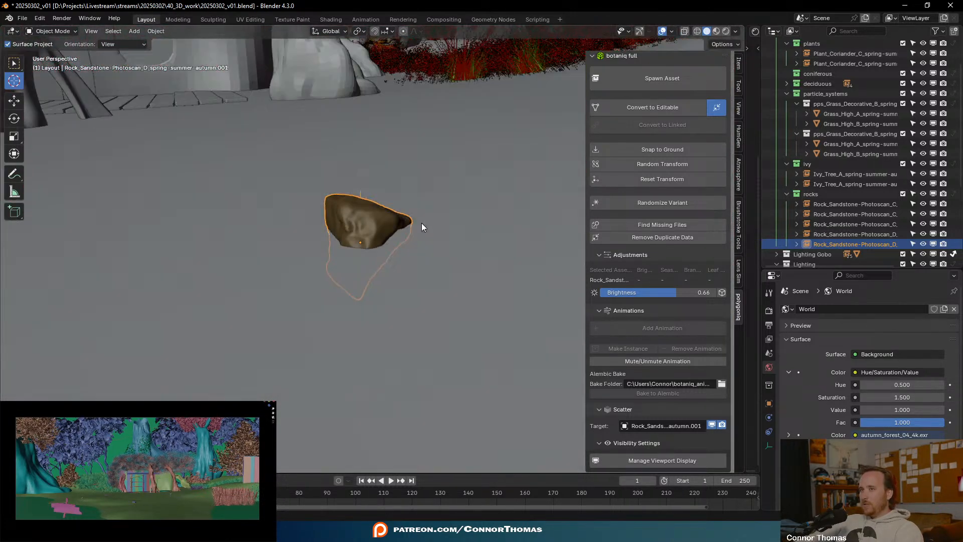
{"action": "key", "text": "r"}
{"action": "left_click", "coordinate": [350, 309]}
{"action": "key", "text": "g"}
{"action": "left_click", "coordinate": [373, 255]}
{"action": "key", "text": "a"}
{"action": "key", "text": "a"}
- Spawn the botaniq Pinecone (D) asset from the misc category
{"action": "middle_click_drag", "start_coordinate": [364, 230], "coordinate": [360, 303]}
{"action": "scroll", "coordinate": [372, 291], "scroll_direction": "down", "scroll_amount": 12}
{"action": "scroll", "coordinate": [360, 302], "scroll_direction": "down", "scroll_amount": 3}
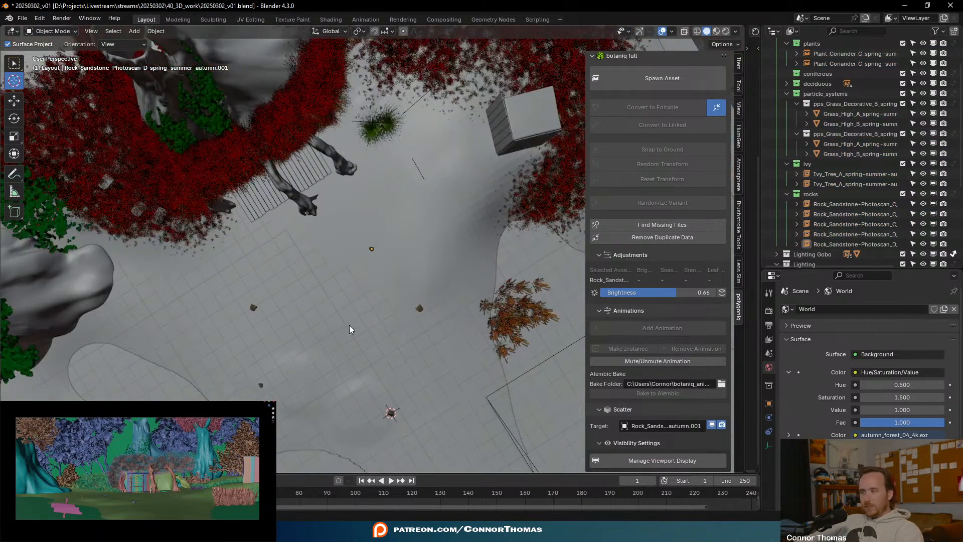
{"action": "scroll", "coordinate": [353, 372], "scroll_direction": "down", "scroll_amount": 1}
{"action": "middle_click_drag", "start_coordinate": [353, 343], "coordinate": [338, 283], "text": "shift"}
{"action": "scroll", "coordinate": [389, 355], "scroll_direction": "up", "scroll_amount": 2}
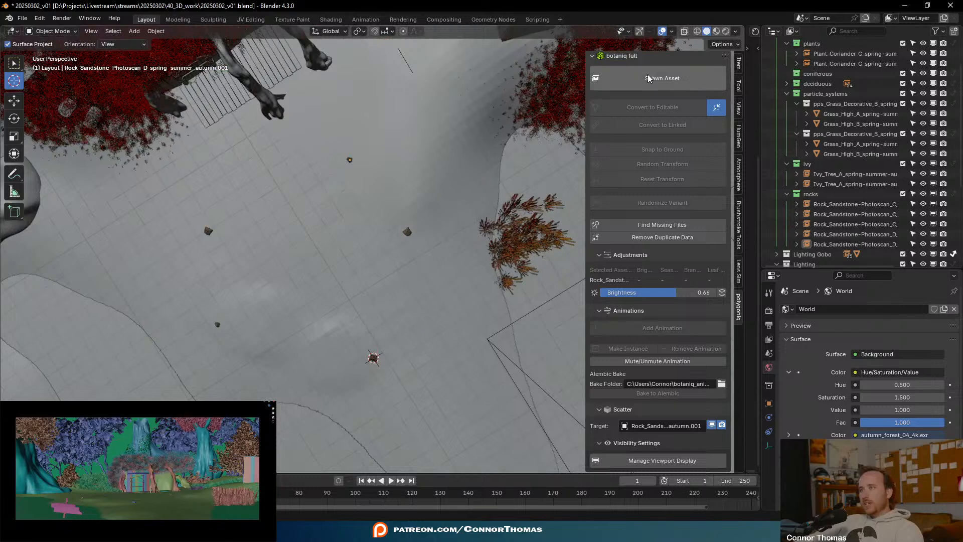
{"action": "left_click", "coordinate": [648, 78]}
{"action": "left_click", "coordinate": [660, 104]}
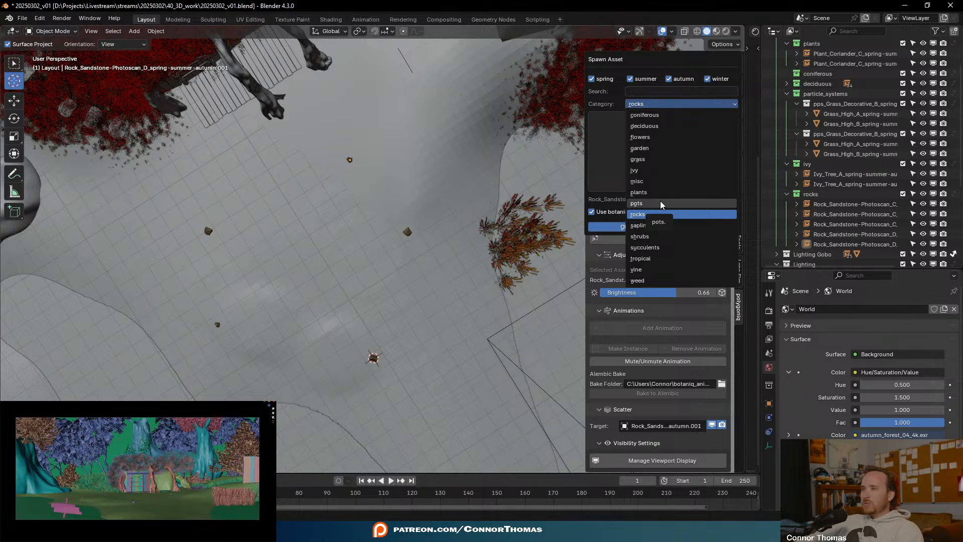
{"action": "left_click", "coordinate": [642, 181]}
{"action": "left_click", "coordinate": [685, 151]}
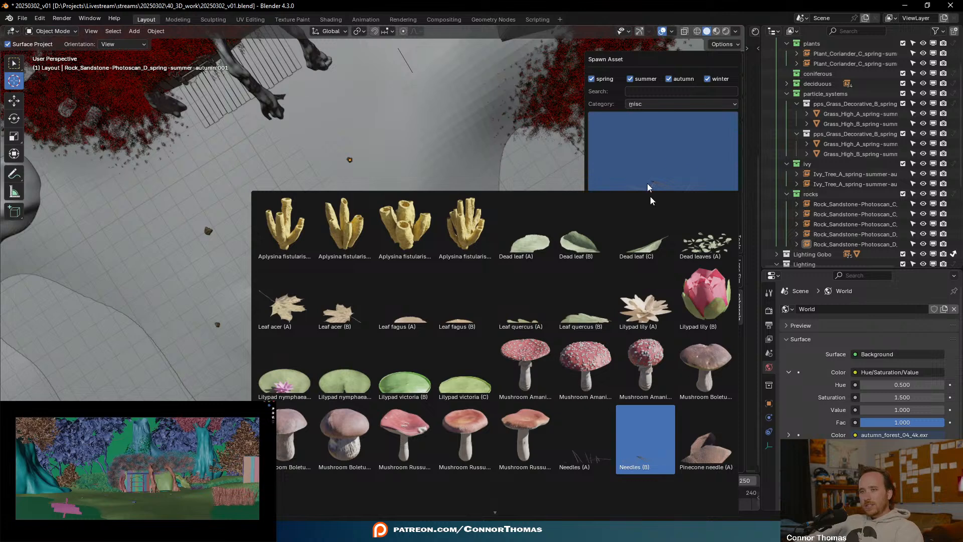
{"action": "scroll", "coordinate": [482, 488], "scroll_direction": "down", "scroll_amount": 5}
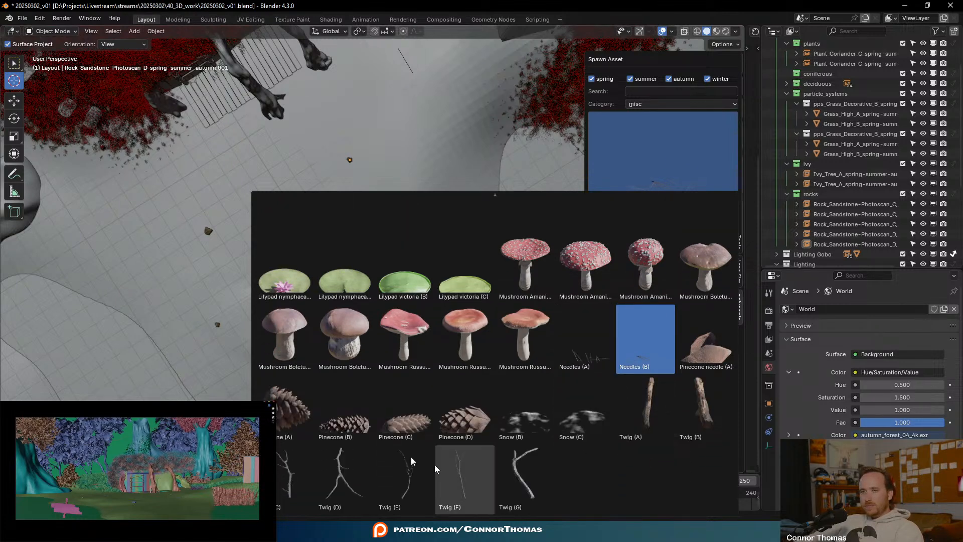
{"action": "left_click", "coordinate": [464, 415]}
{"action": "left_click", "coordinate": [625, 226]}
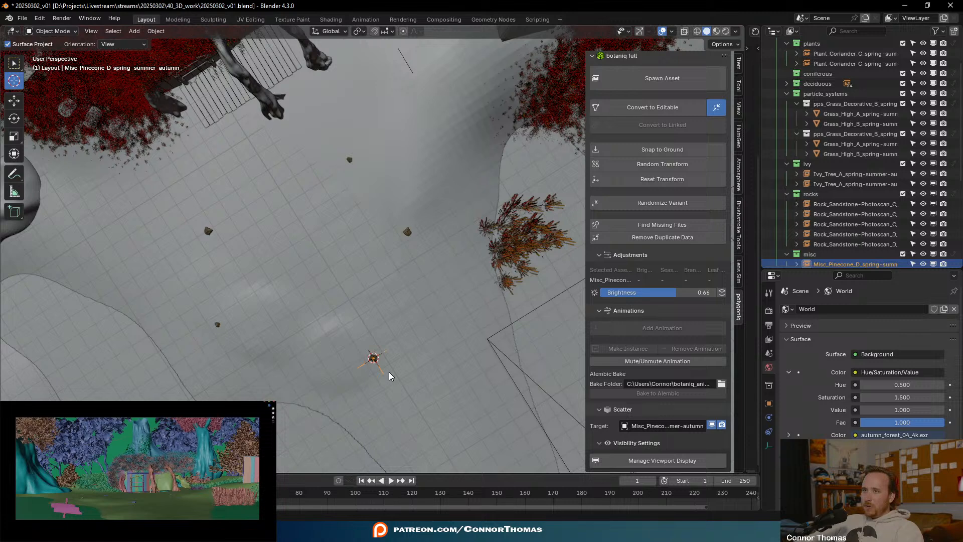
- Move the pinecone in top view up the path towards the nearby sandstone rock and adjust its height along Z
{"action": "key", "text": "KP_7"}
{"action": "key", "text": "g"}
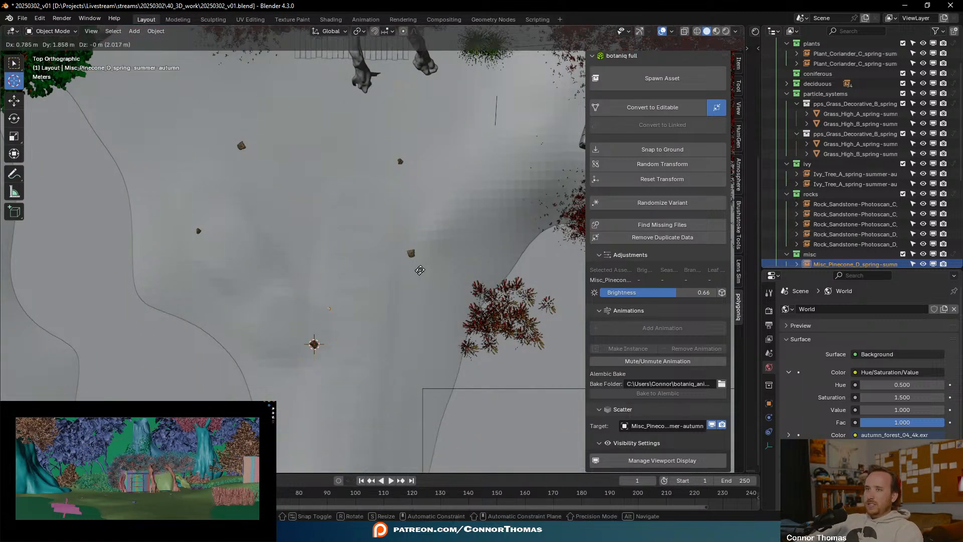
{"action": "left_click", "coordinate": [428, 261]}
{"action": "middle_click_drag", "start_coordinate": [417, 293], "coordinate": [293, 371]}
{"action": "key", "text": "g"}
{"action": "key", "text": "z"}
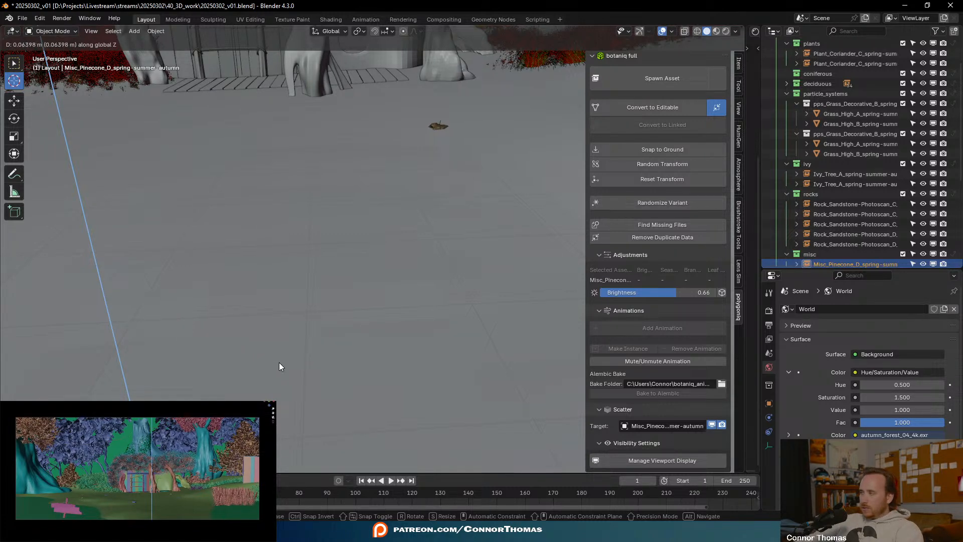
{"action": "left_click", "coordinate": [280, 362]}
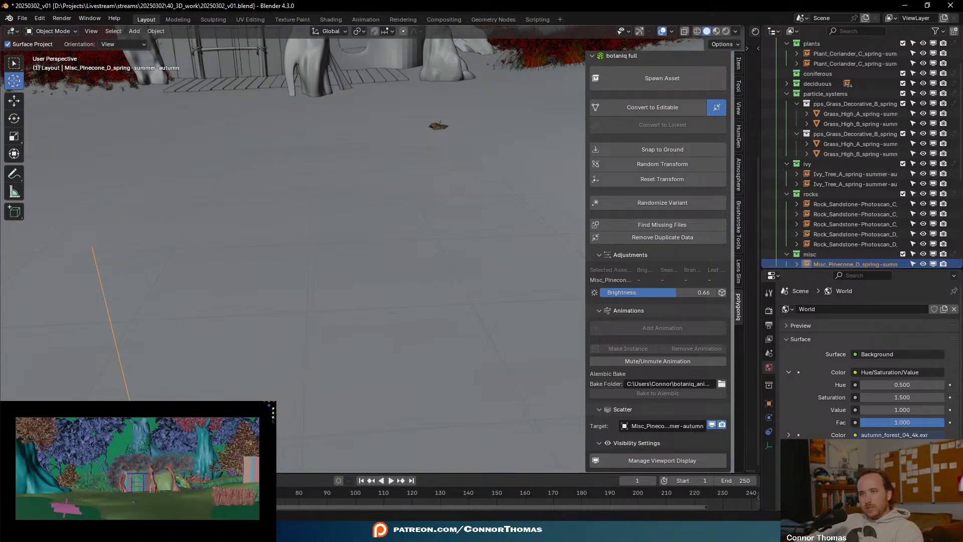
- Resize the pinecone and rotate it about 70° around the global Z axis
{"action": "key", "text": "s"}
{"action": "left_click", "coordinate": [199, 378]}
{"action": "key", "text": "r"}
{"action": "key", "text": "z"}
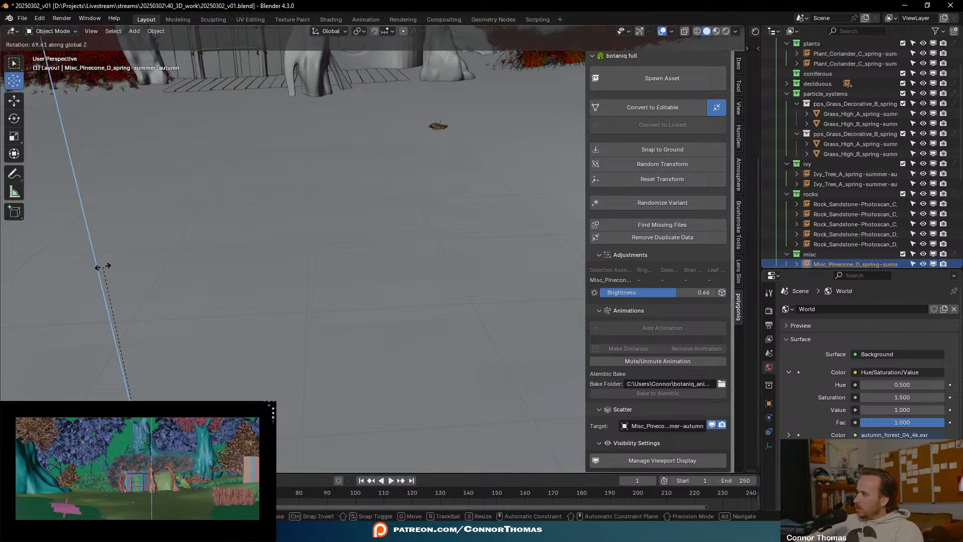
{"action": "left_click", "coordinate": [103, 271]}
- In top view, duplicate the pinecone and place the copy about 4 m away on the pond side of the path
{"action": "middle_click_drag", "start_coordinate": [136, 369], "coordinate": [291, 272], "text": "shift"}
{"action": "scroll", "coordinate": [286, 277], "scroll_direction": "down", "scroll_amount": 8}
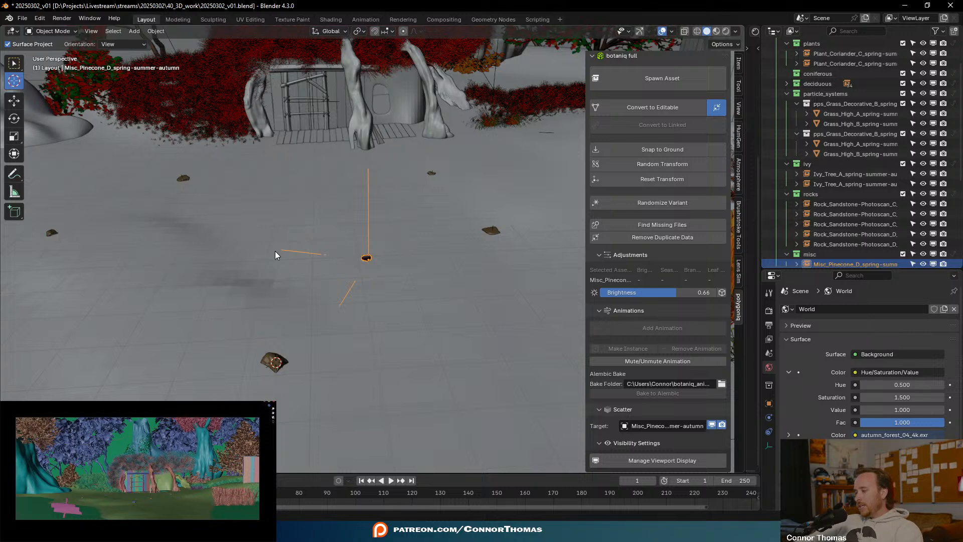
{"action": "key", "text": "KP_7"}
{"action": "middle_click_drag", "start_coordinate": [339, 279], "coordinate": [465, 287], "text": "shift"}
{"action": "key", "text": "shift+d"}
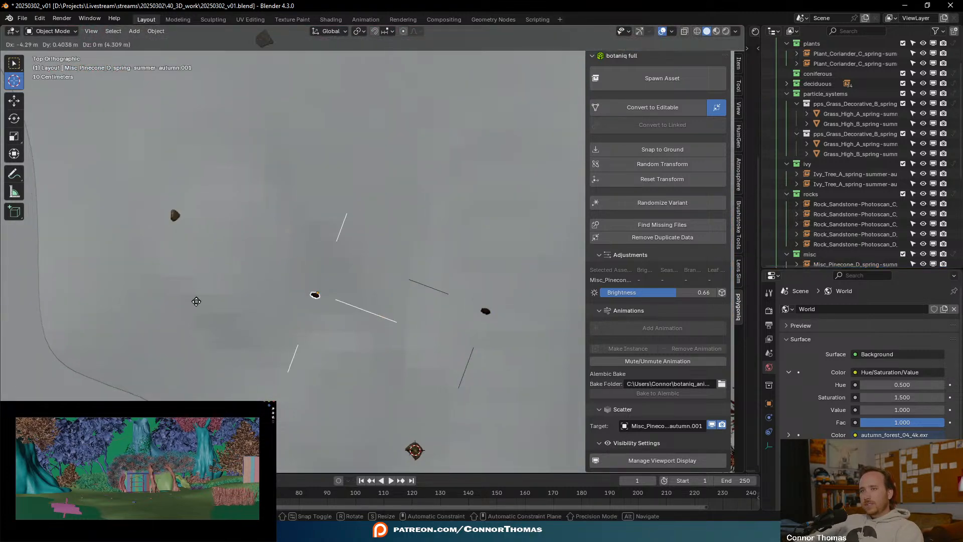
{"action": "left_click", "coordinate": [201, 316]}
- Lower the pinecone copy about 0.1 m along Z and rotate it around the global Z axis
{"action": "middle_click_drag", "start_coordinate": [304, 341], "coordinate": [385, 260]}
{"action": "key", "text": "g"}
{"action": "key", "text": "z"}
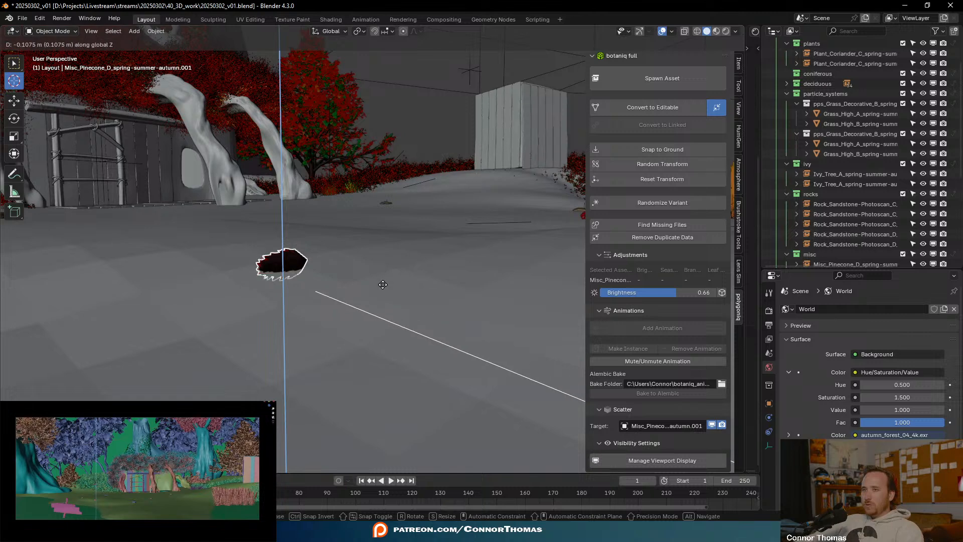
{"action": "left_click", "coordinate": [381, 279]}
{"action": "key", "text": "g"}
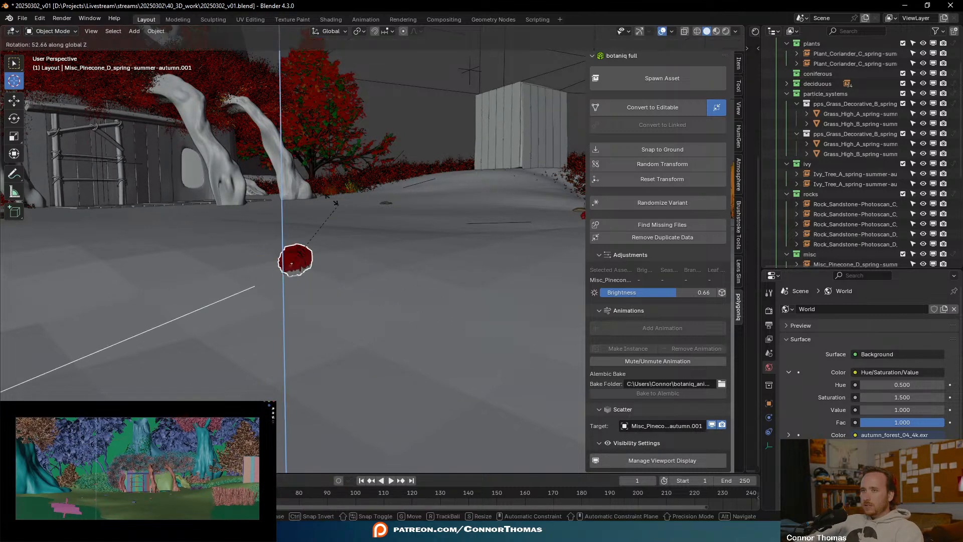
{"action": "left_click", "coordinate": [285, 225]}
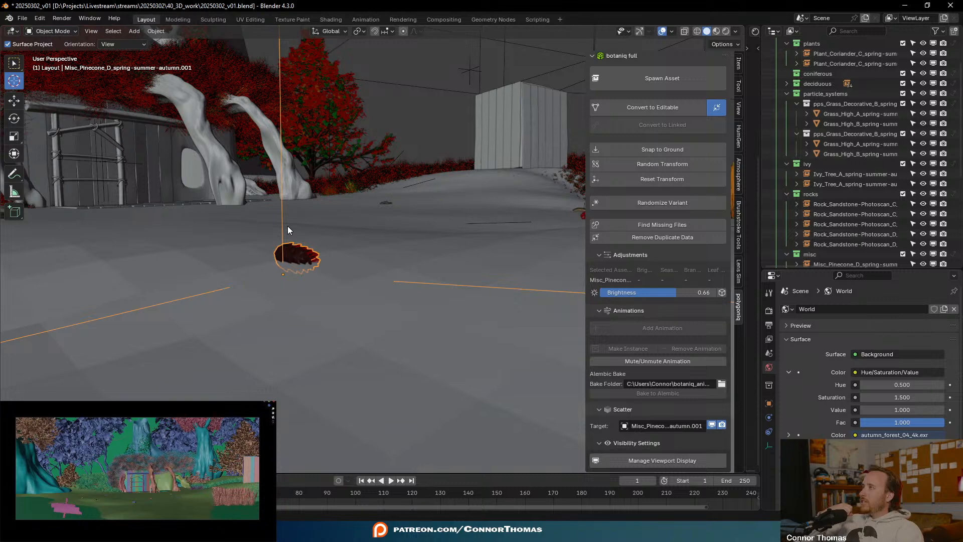
- In top view, duplicate the pinecone and place the copy about 10 m away, farther down the path past the sandstone rock
{"action": "key", "text": "KP_7"}
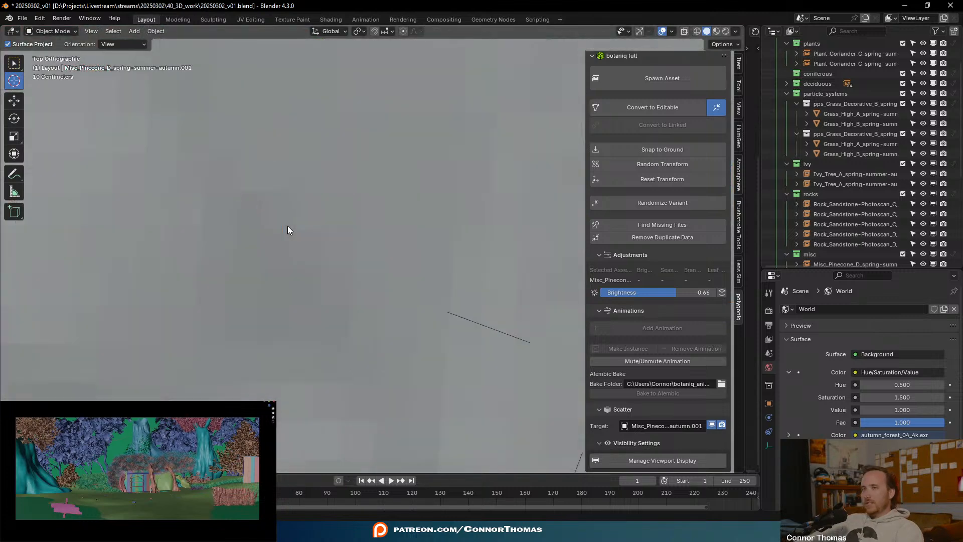
{"action": "scroll", "coordinate": [290, 285], "scroll_direction": "down", "scroll_amount": 4}
{"action": "scroll", "coordinate": [290, 284], "scroll_direction": "down", "scroll_amount": 2}
{"action": "middle_click_drag", "start_coordinate": [394, 291], "coordinate": [329, 297], "text": "shift"}
{"action": "middle_click_drag", "start_coordinate": [372, 351], "coordinate": [403, 241], "text": "shift"}
{"action": "key", "text": "shift+d"}
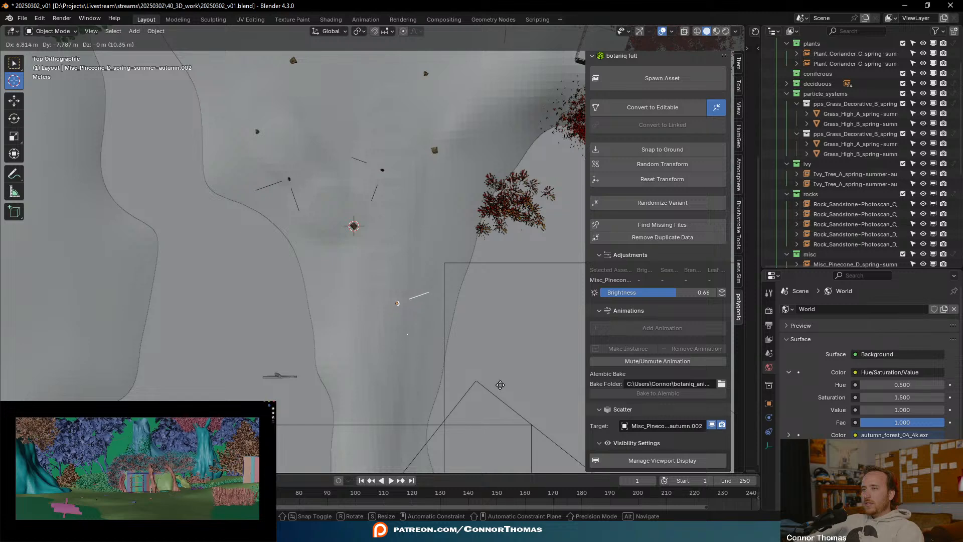
{"action": "left_click", "coordinate": [496, 384]}
- Raise the new pinecone copy about 0.04 m along Z so it sits on the ground, and deselect it
{"action": "middle_click_drag", "start_coordinate": [472, 365], "coordinate": [482, 293]}
{"action": "scroll", "coordinate": [485, 285], "scroll_direction": "up", "scroll_amount": 7}
{"action": "scroll", "coordinate": [464, 281], "scroll_direction": "up", "scroll_amount": 1}
{"action": "scroll", "coordinate": [477, 295], "scroll_direction": "up", "scroll_amount": 2}
{"action": "key", "text": "g"}
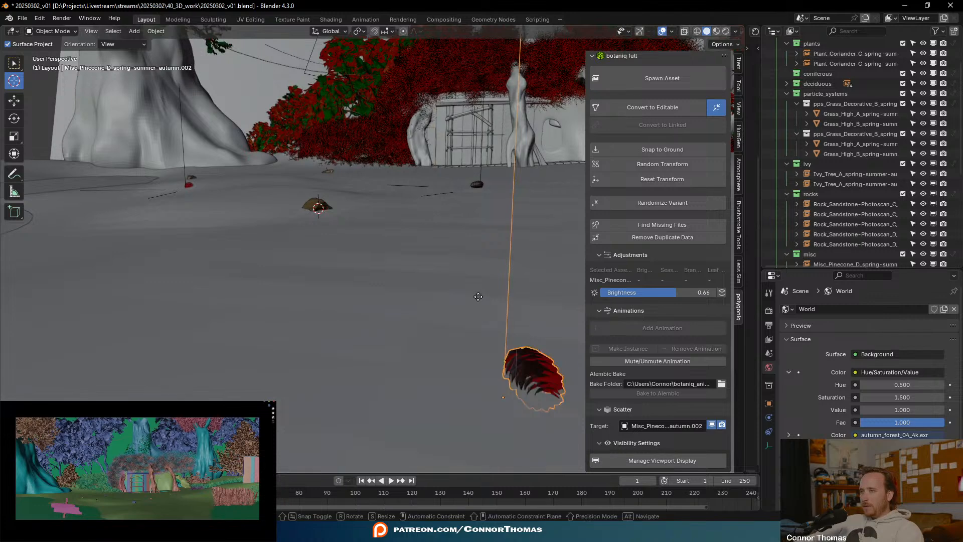
{"action": "key", "text": "z"}
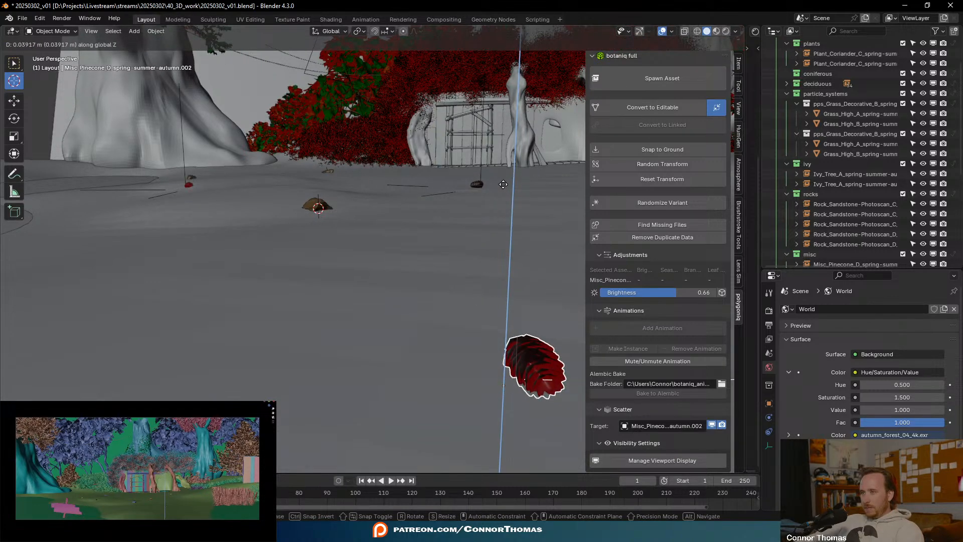
{"action": "left_click", "coordinate": [503, 184]}
{"action": "key", "text": "a"}
{"action": "key", "text": "a"}
{"action": "left_click", "coordinate": [542, 349]}
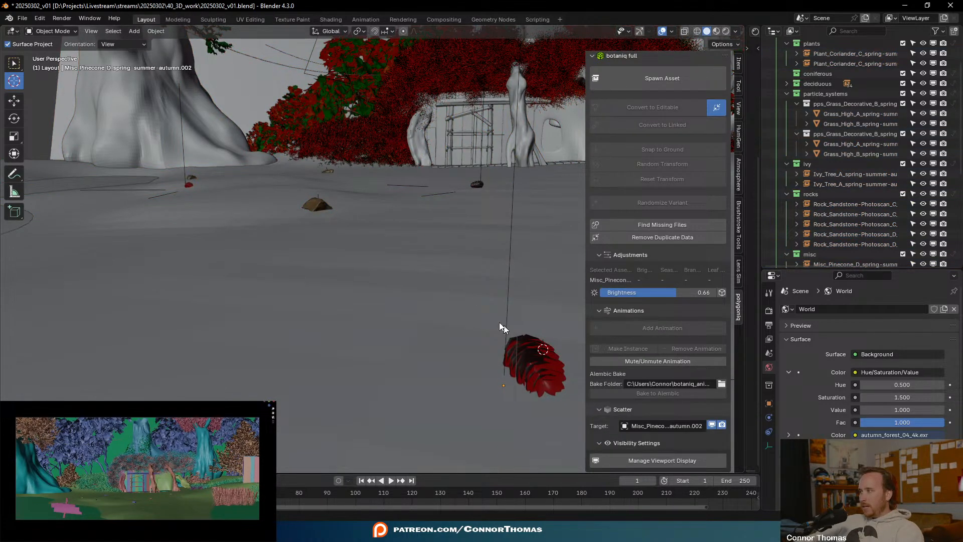
{"action": "middle_click_drag", "start_coordinate": [465, 300], "coordinate": [521, 363]}
{"action": "scroll", "coordinate": [523, 374], "scroll_direction": "down", "scroll_amount": 1}
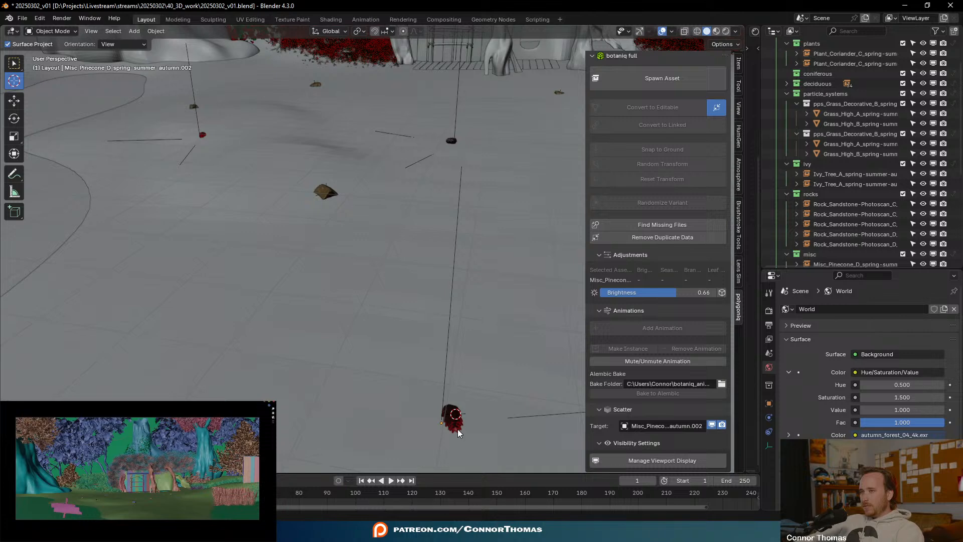
- Reselect the last pinecone with the Select tool and duplicate it farther down the path in top view
{"action": "left_click", "coordinate": [18, 64]}
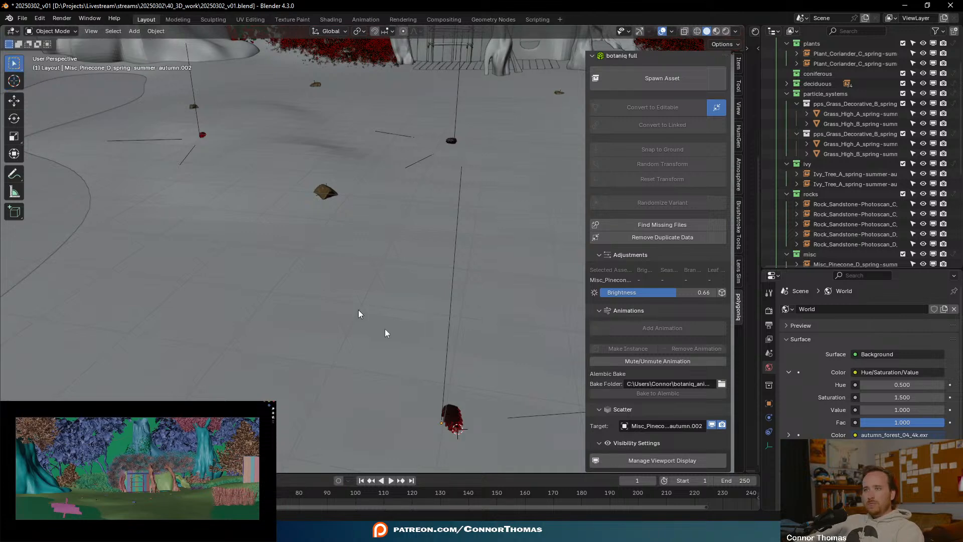
{"action": "left_click", "coordinate": [457, 417]}
{"action": "key", "text": "KP_7"}
{"action": "scroll", "coordinate": [455, 426], "scroll_direction": "down", "scroll_amount": 3}
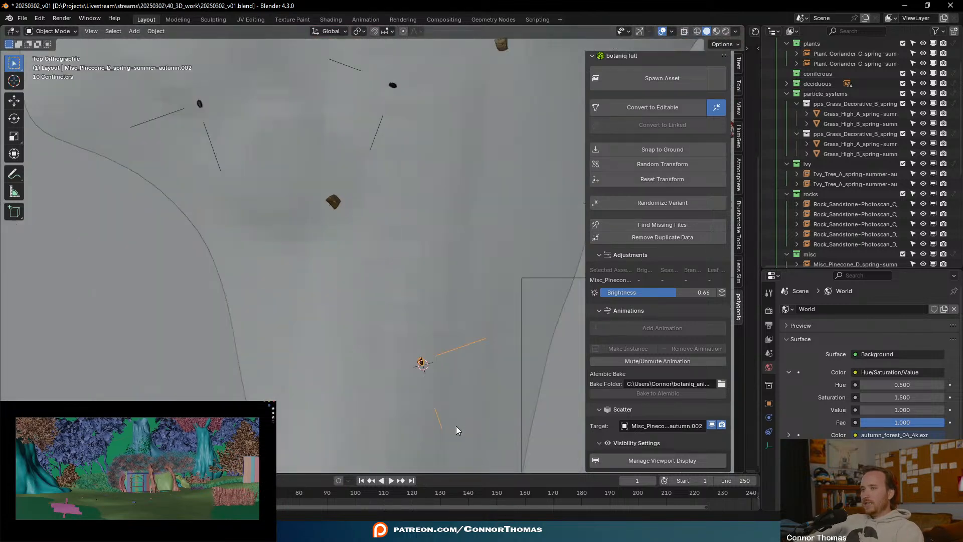
{"action": "scroll", "coordinate": [456, 426], "scroll_direction": "down", "scroll_amount": 3}
{"action": "middle_click_drag", "start_coordinate": [423, 339], "coordinate": [426, 232], "text": "shift"}
{"action": "key", "text": "shift+d"}
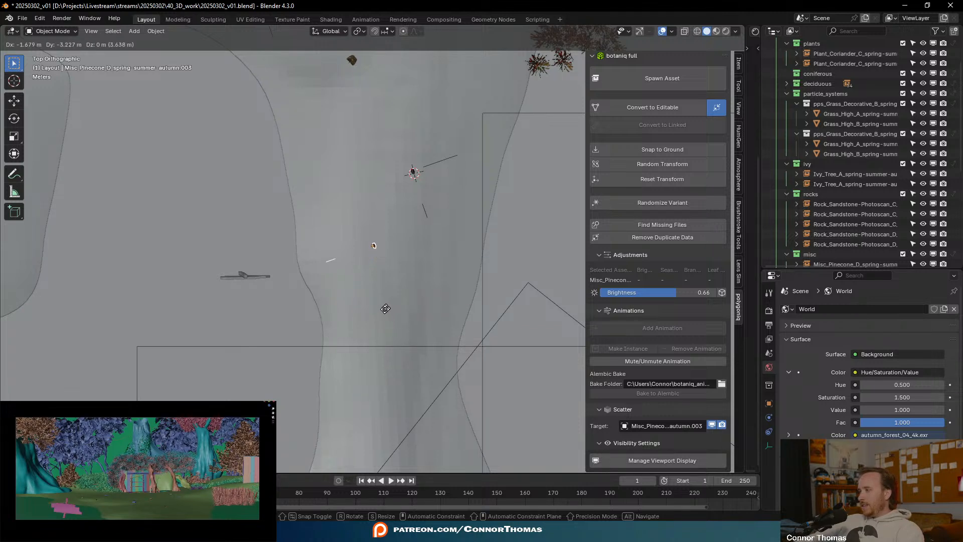
{"action": "left_click", "coordinate": [366, 396]}
- Raise the newest pinecone copy about 0.04 m along Z and reselect it
{"action": "key", "text": "KP_Decimal"}
{"action": "scroll", "coordinate": [429, 385], "scroll_direction": "down", "scroll_amount": 4}
{"action": "middle_click_drag", "start_coordinate": [404, 274], "coordinate": [399, 188]}
{"action": "key", "text": "g"}
{"action": "key", "text": "z"}
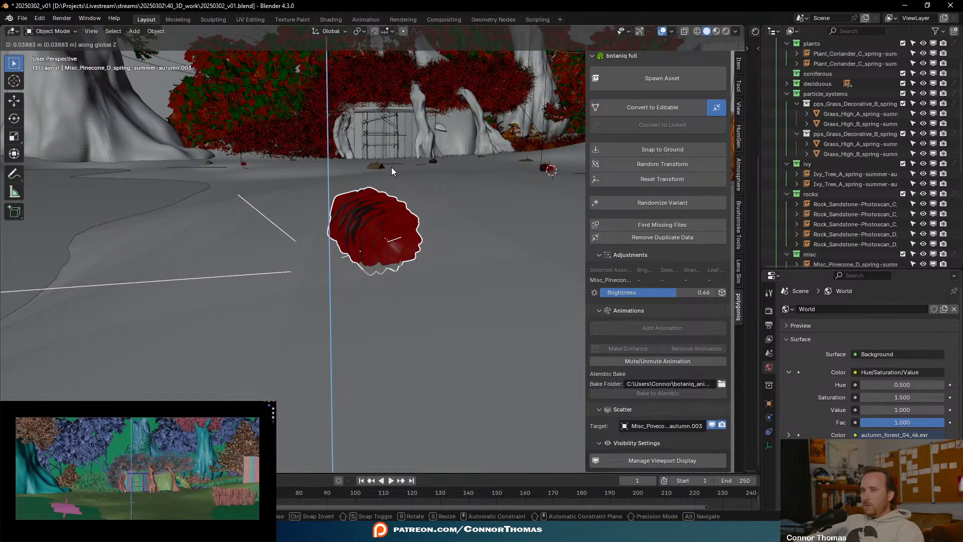
{"action": "left_click", "coordinate": [392, 170]}
{"action": "key", "text": "a"}
{"action": "key", "text": "a"}
{"action": "left_click", "coordinate": [382, 219]}
- Rotate the newest pinecone about 95° around the global Z axis, tilt it slightly and nudge it onto the ground
{"action": "key", "text": "r"}
{"action": "key", "text": "z"}
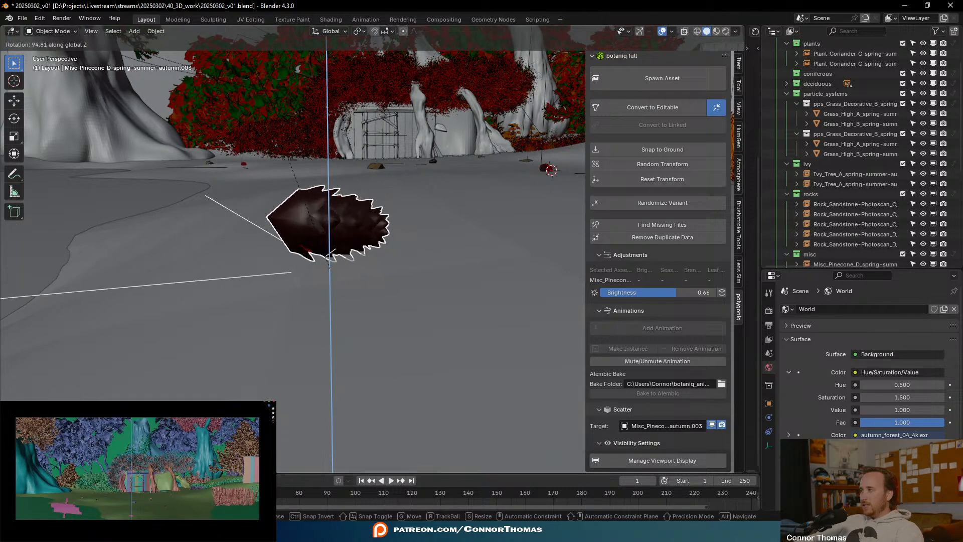
{"action": "left_click", "coordinate": [366, 152]}
{"action": "middle_click_drag", "start_coordinate": [366, 152], "coordinate": [343, 137]}
{"action": "key", "text": "r"}
{"action": "left_click", "coordinate": [422, 107]}
{"action": "key", "text": "g"}
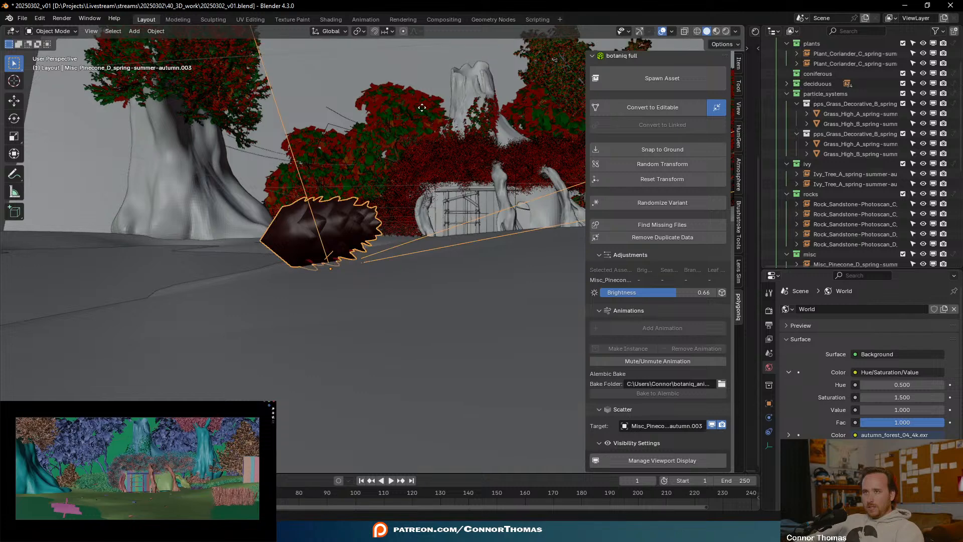
{"action": "left_click", "coordinate": [422, 111]}
- Deselect everything, review the scattered rocks and pinecones along the path, and save the file
{"action": "key", "text": "a"}
{"action": "key", "text": "alt+a"}
{"action": "middle_click_drag", "start_coordinate": [348, 141], "coordinate": [350, 221]}
{"action": "scroll", "coordinate": [356, 209], "scroll_direction": "down", "scroll_amount": 6}
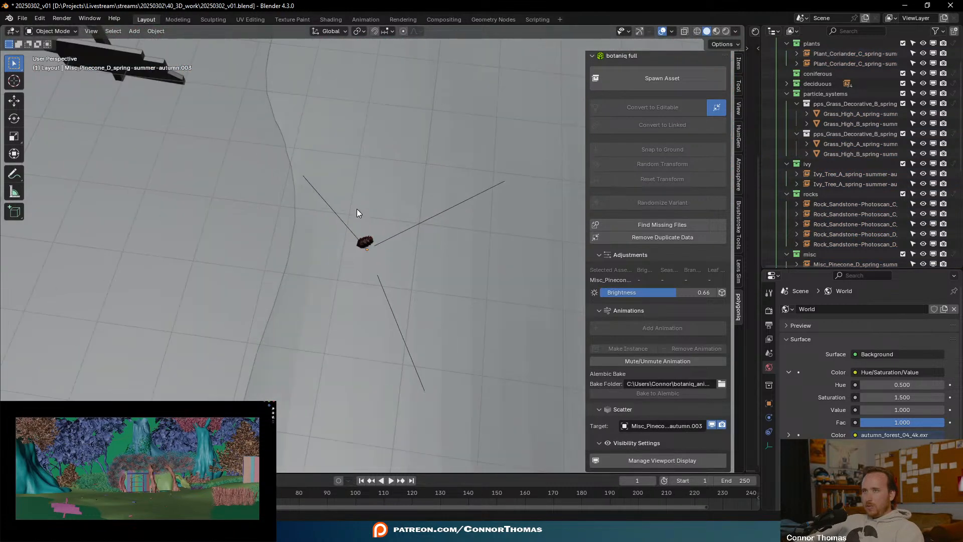
{"action": "scroll", "coordinate": [357, 208], "scroll_direction": "down", "scroll_amount": 7}
{"action": "middle_click_drag", "start_coordinate": [440, 121], "coordinate": [409, 269], "text": "shift"}
{"action": "middle_click_drag", "start_coordinate": [412, 150], "coordinate": [400, 224], "text": "shift"}
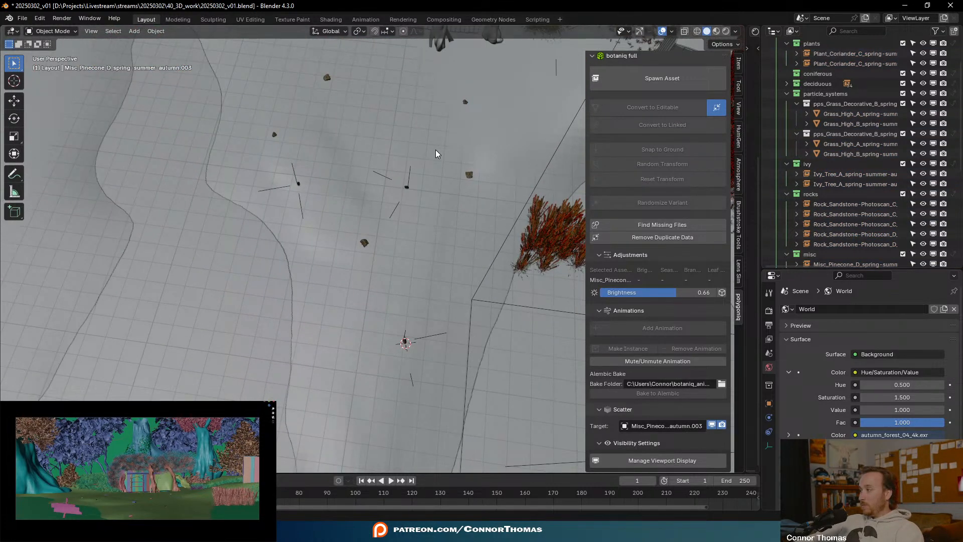
{"action": "middle_click_drag", "start_coordinate": [446, 145], "coordinate": [450, 164]}
{"action": "middle_click_drag", "start_coordinate": [475, 88], "coordinate": [420, 241], "text": "shift"}
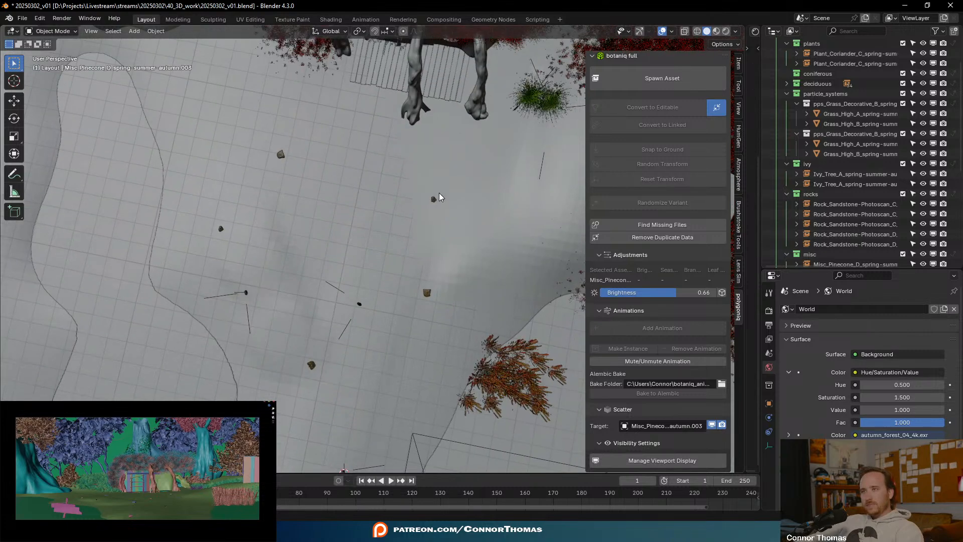
{"action": "key", "text": "ctrl+s"}
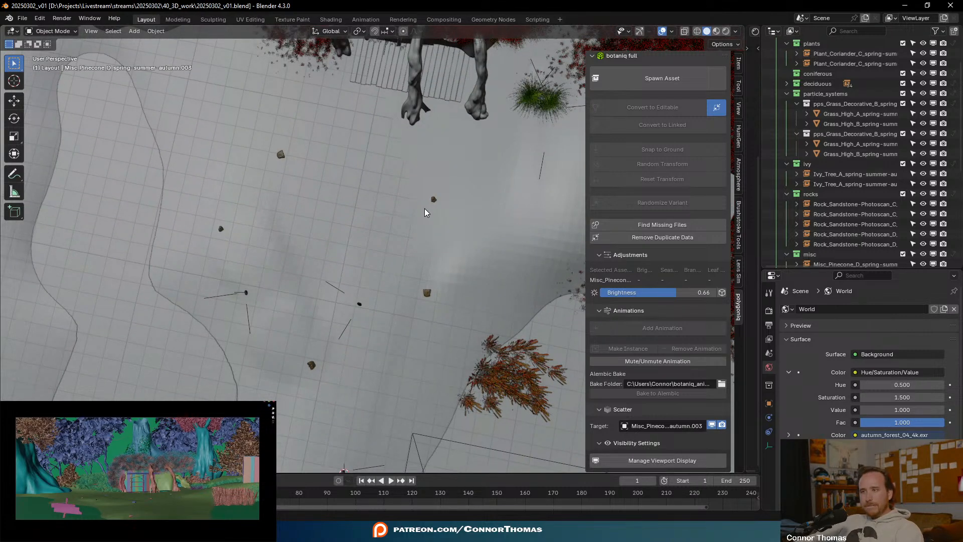
- Check the reference image, place the 3D cursor on the path between the pinecones and the orange shrub, and return to the Select tool
{"action": "key", "text": "alt+Tab"}
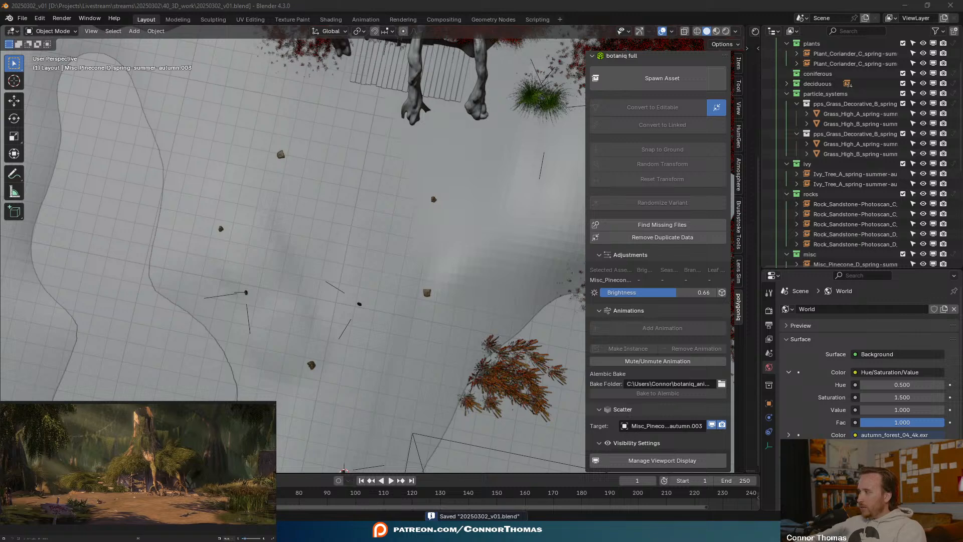
{"action": "middle_click_drag", "start_coordinate": [405, 351], "coordinate": [419, 310]}
{"action": "middle_click_drag", "start_coordinate": [409, 262], "coordinate": [406, 62], "text": "shift"}
{"action": "left_click", "coordinate": [15, 79]}
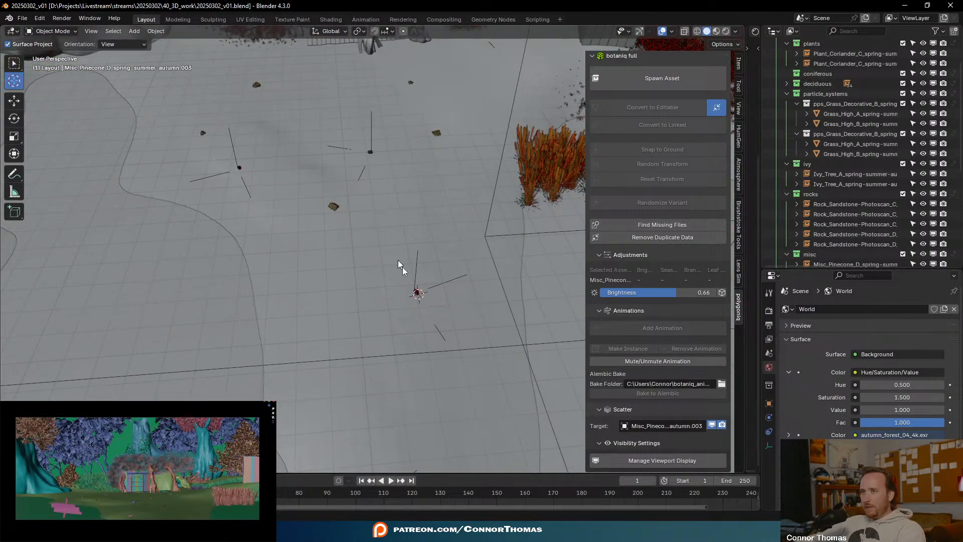
{"action": "left_click", "coordinate": [16, 64]}
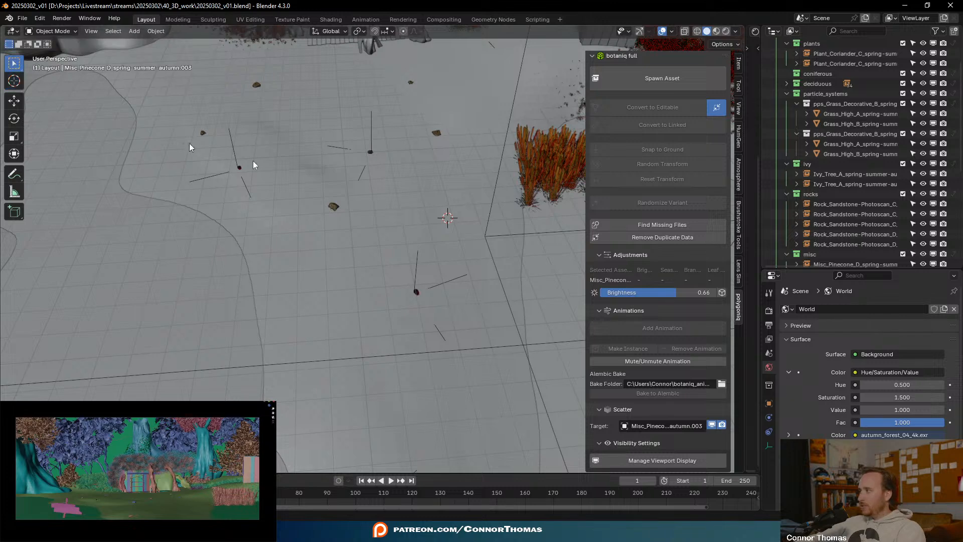
{"action": "middle_click_drag", "start_coordinate": [451, 197], "coordinate": [461, 224]}
- Spawn the botaniq asset Leaf acer (A) from the misc category at the 3D cursor
{"action": "left_click", "coordinate": [672, 80]}
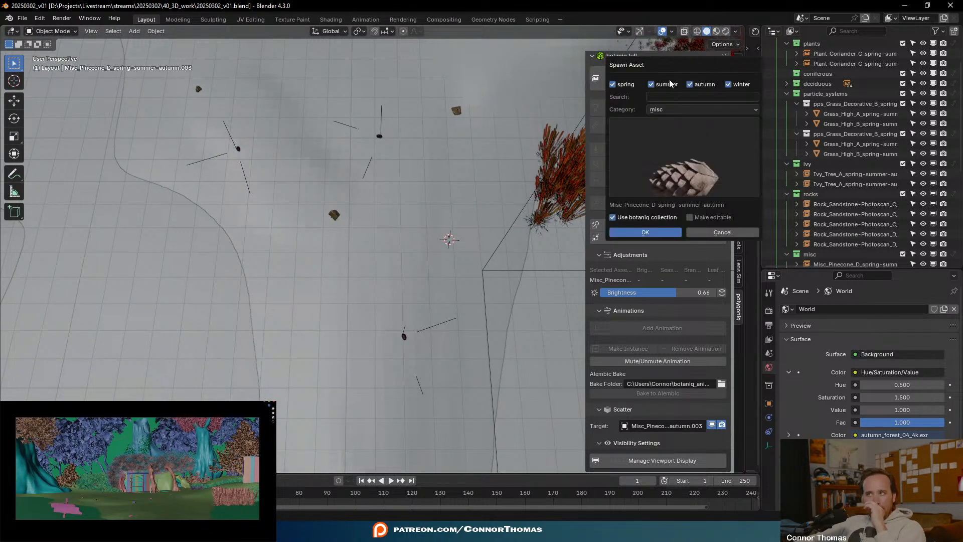
{"action": "left_click", "coordinate": [695, 157]}
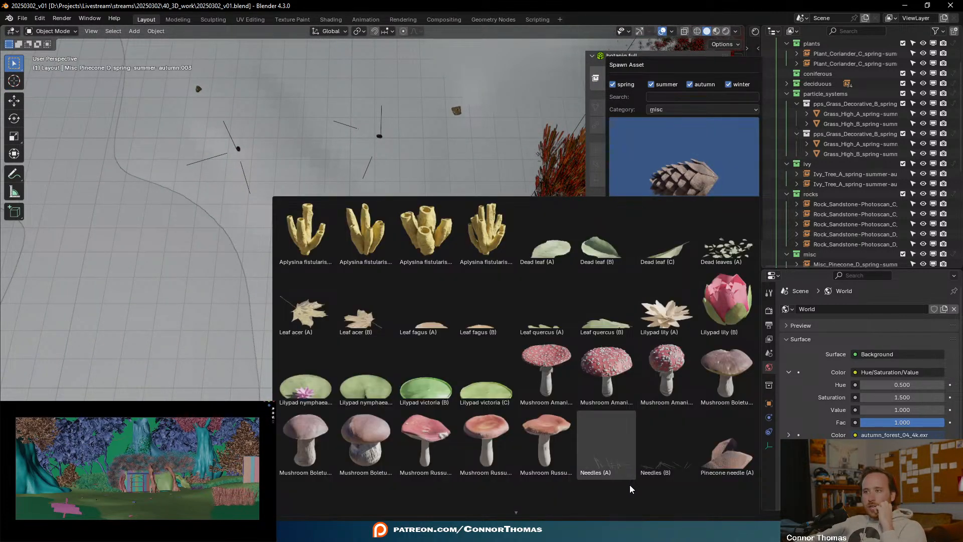
{"action": "left_click", "coordinate": [309, 313]}
{"action": "key", "text": "Return"}
- Frame the spawned maple leaf and resize it to suit the path
{"action": "key", "text": "KP_Decimal"}
{"action": "scroll", "coordinate": [458, 296], "scroll_direction": "down", "scroll_amount": 5}
{"action": "middle_click_drag", "start_coordinate": [458, 296], "coordinate": [406, 278]}
{"action": "key", "text": "s"}
{"action": "left_click", "coordinate": [459, 239]}
- Duplicate the maple leaf and place the copy on the tree house side of the path, near the sandstone rocks
{"action": "scroll", "coordinate": [405, 278], "scroll_direction": "down", "scroll_amount": 5}
{"action": "middle_click_drag", "start_coordinate": [389, 242], "coordinate": [460, 338]}
{"action": "key", "text": "shift+d"}
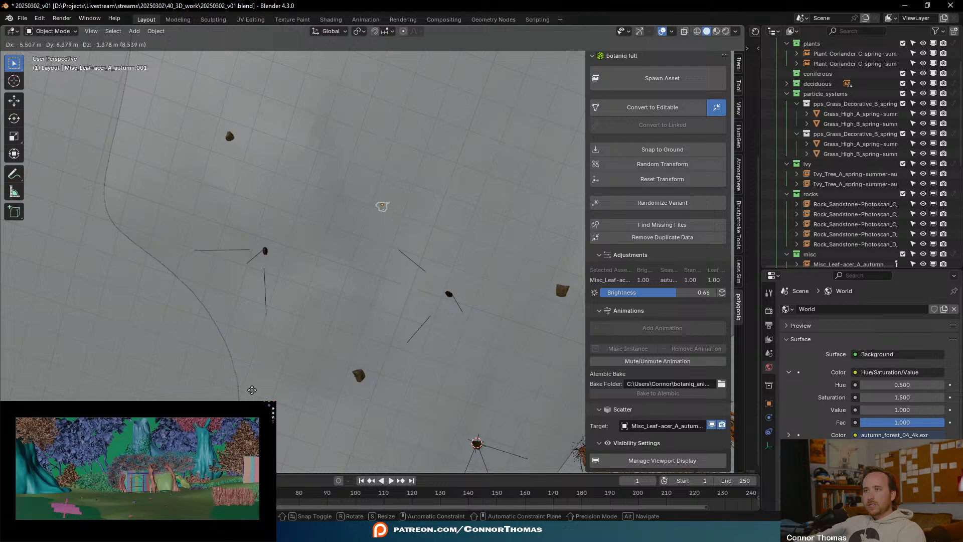
{"action": "left_click", "coordinate": [252, 395]}
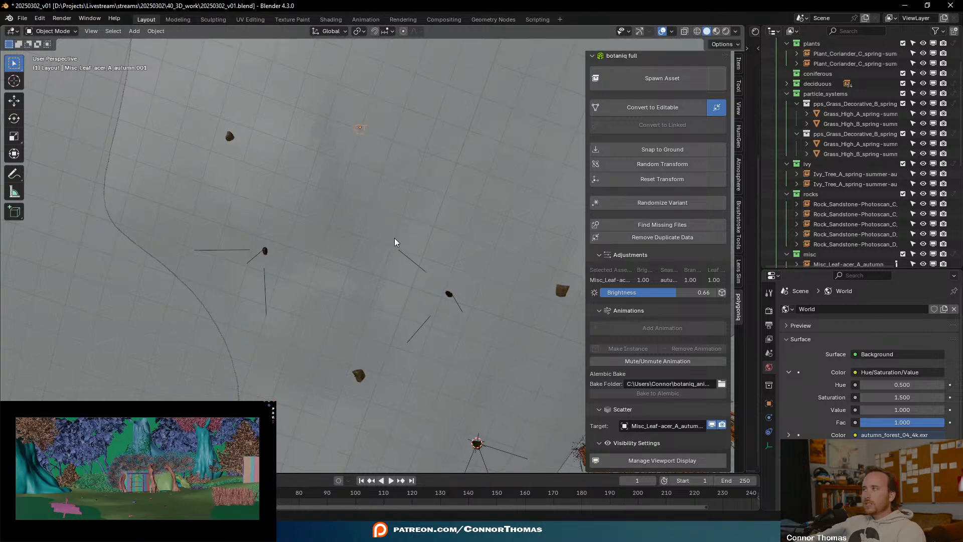
{"action": "middle_click_drag", "start_coordinate": [396, 210], "coordinate": [373, 234]}
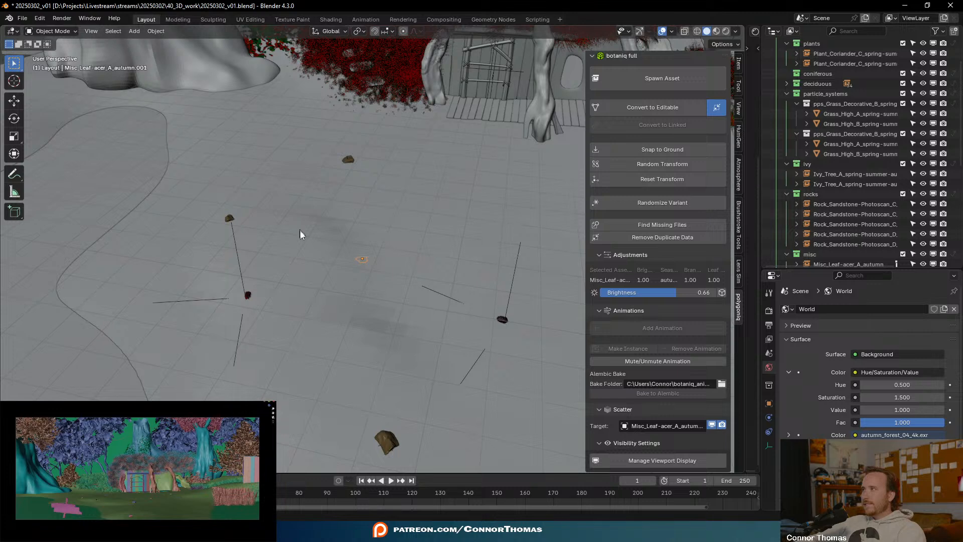
- Raise the leaf copy along Z above the terrain, then lower it about 0.46 m to rest near the ground
{"action": "key", "text": "g"}
{"action": "key", "text": "z"}
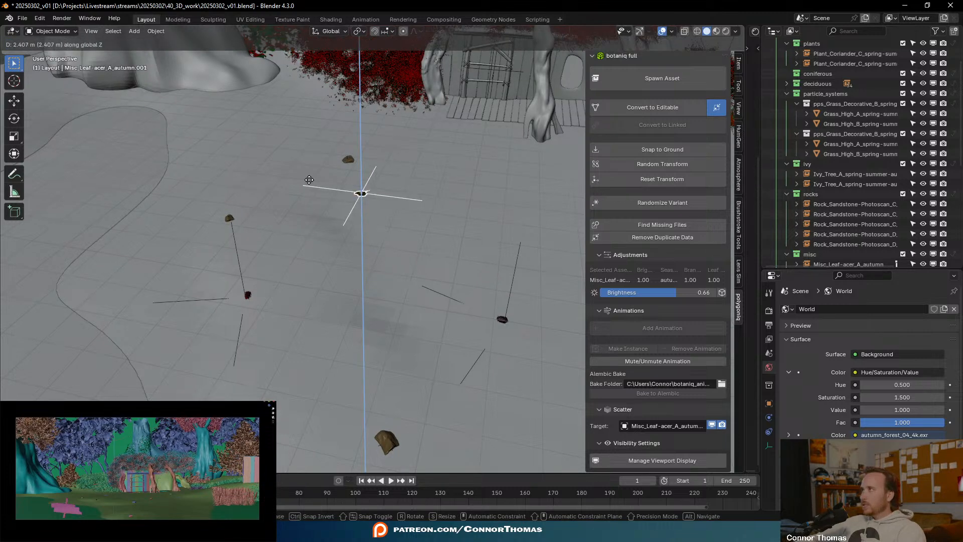
{"action": "left_click", "coordinate": [335, 205]}
{"action": "key", "text": "KP_Decimal"}
{"action": "scroll", "coordinate": [335, 201], "scroll_direction": "down", "scroll_amount": 8}
{"action": "middle_click_drag", "start_coordinate": [315, 216], "coordinate": [339, 181]}
{"action": "key", "text": "g"}
{"action": "key", "text": "z"}
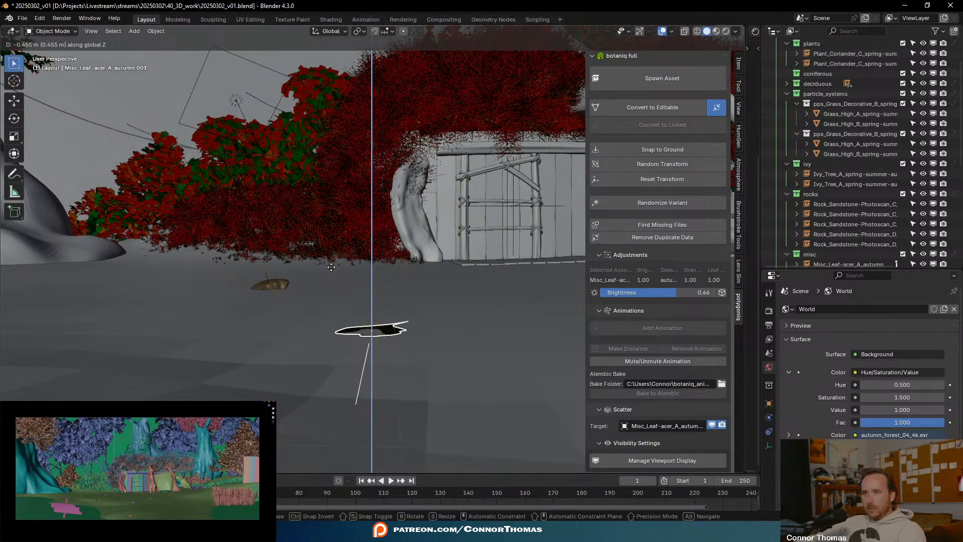
{"action": "left_click", "coordinate": [330, 269]}
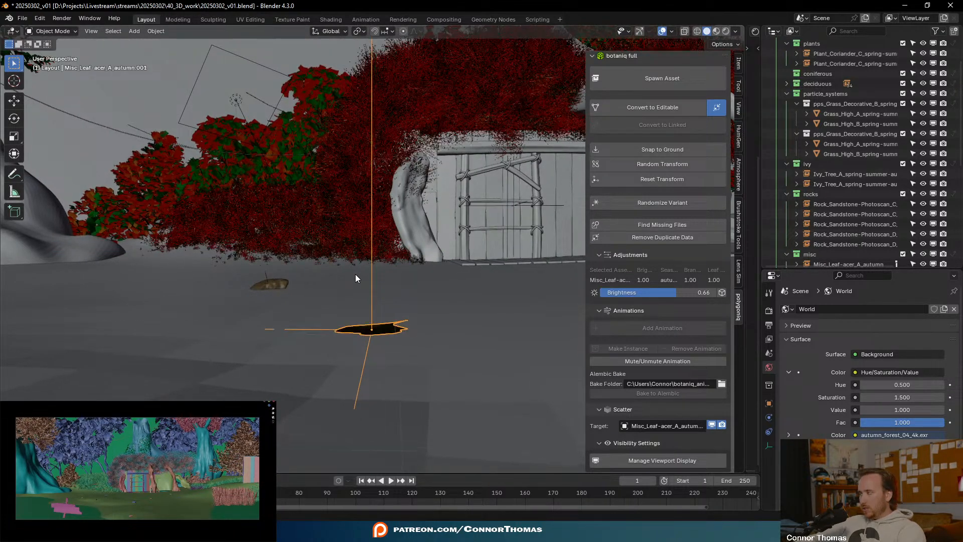
- Rotate the leaf copy to a different orientation than the original and deselect it
{"action": "key", "text": "KP_Decimal"}
{"action": "scroll", "coordinate": [361, 295], "scroll_direction": "down", "scroll_amount": 4}
{"action": "middle_click_drag", "start_coordinate": [360, 296], "coordinate": [356, 316]}
{"action": "scroll", "coordinate": [399, 266], "scroll_direction": "up", "scroll_amount": 3}
{"action": "key", "text": "r"}
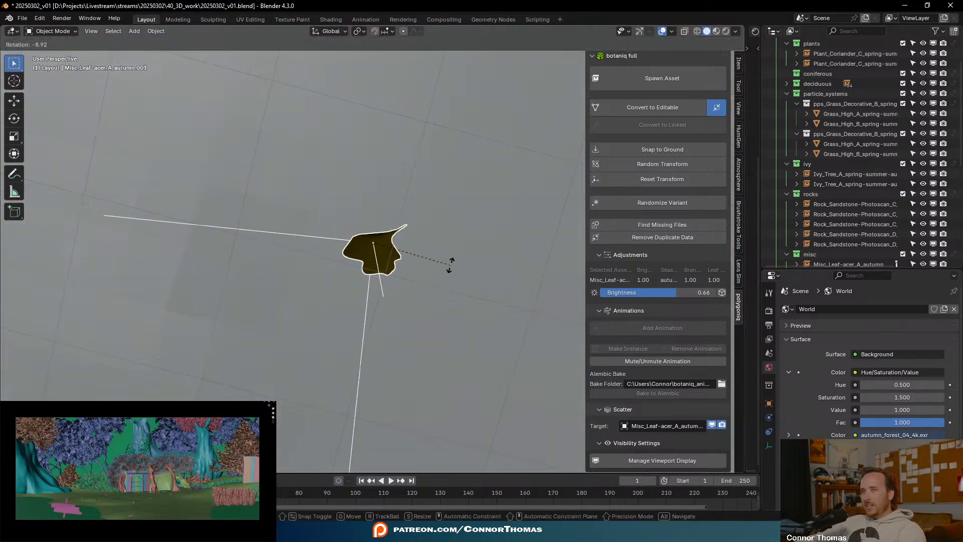
{"action": "left_click", "coordinate": [393, 176]}
{"action": "key", "text": "r"}
{"action": "left_click", "coordinate": [430, 243]}
{"action": "middle_click_drag", "start_coordinate": [430, 243], "coordinate": [461, 158]}
{"action": "key", "text": "alt+a"}
{"action": "middle_click_drag", "start_coordinate": [338, 239], "coordinate": [354, 270]}
{"action": "scroll", "coordinate": [355, 269], "scroll_direction": "down", "scroll_amount": 8}
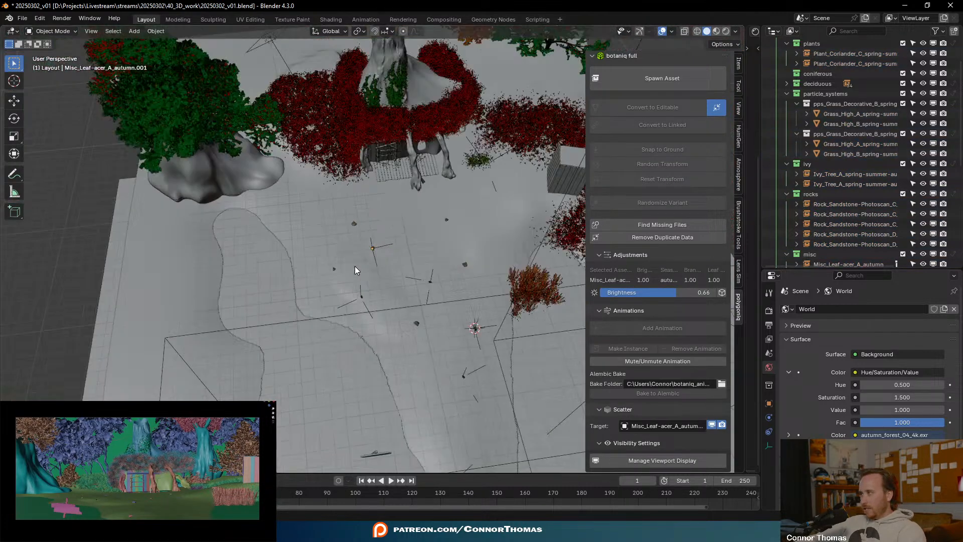
- Reselect the leaf copy, leave its position as it is, and save the file
{"action": "scroll", "coordinate": [368, 256], "scroll_direction": "up", "scroll_amount": 7}
{"action": "left_click", "coordinate": [372, 248]}
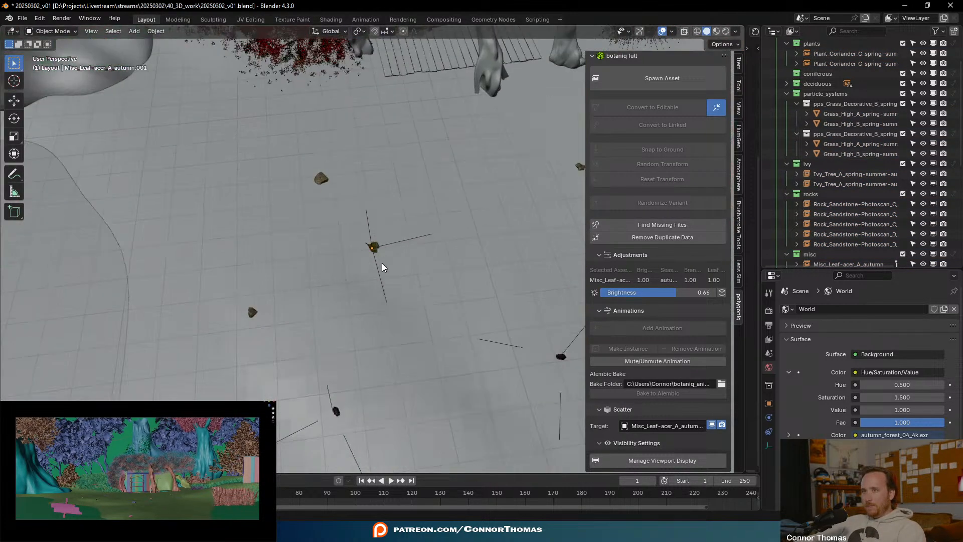
{"action": "key", "text": "g"}
{"action": "right_click", "coordinate": [341, 185]}
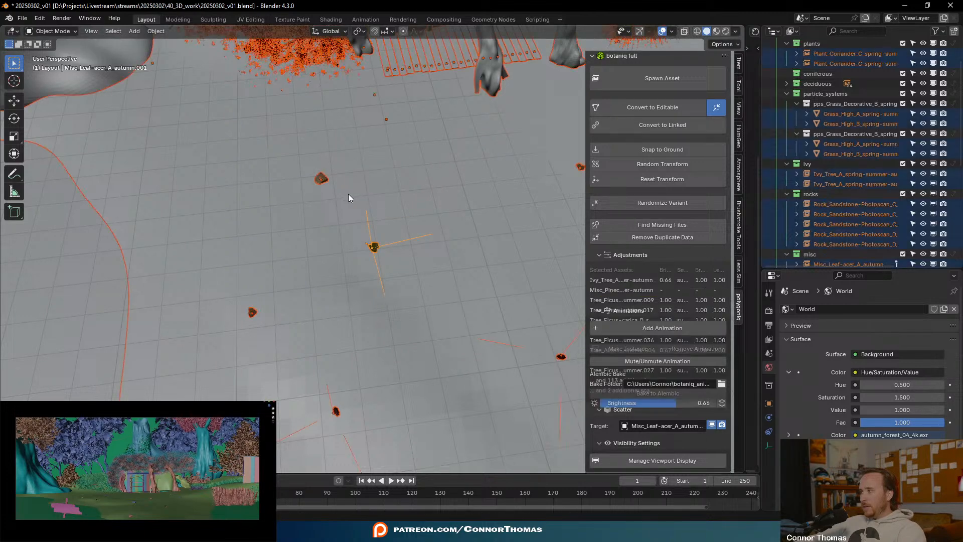
{"action": "left_click", "coordinate": [348, 198]}
{"action": "key", "text": "ctrl+s"}
- Place the 3D cursor on the path next to the farthest pinecone, below the first maple leaf
{"action": "middle_click_drag", "start_coordinate": [502, 228], "coordinate": [248, 182], "text": "shift"}
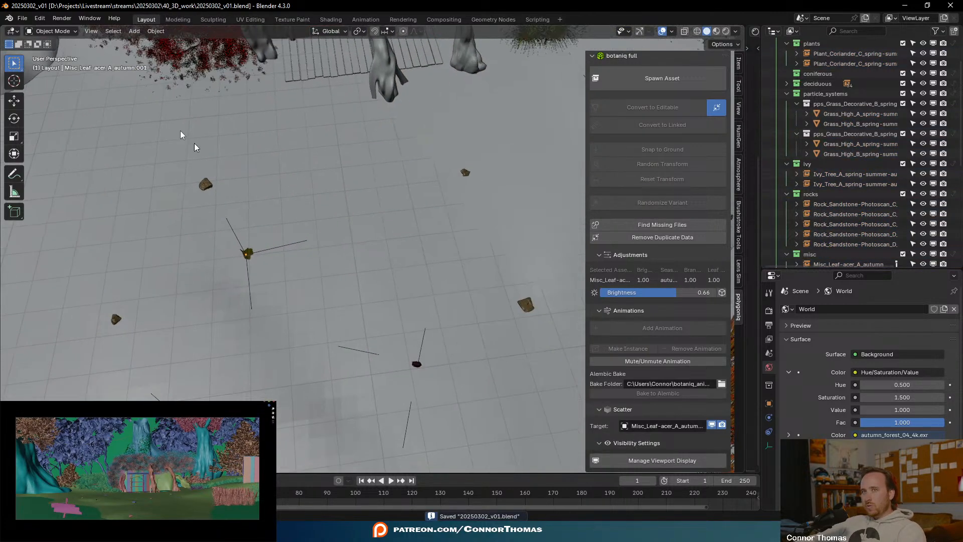
{"action": "left_click", "coordinate": [14, 81]}
{"action": "scroll", "coordinate": [238, 156], "scroll_direction": "down", "scroll_amount": 3}
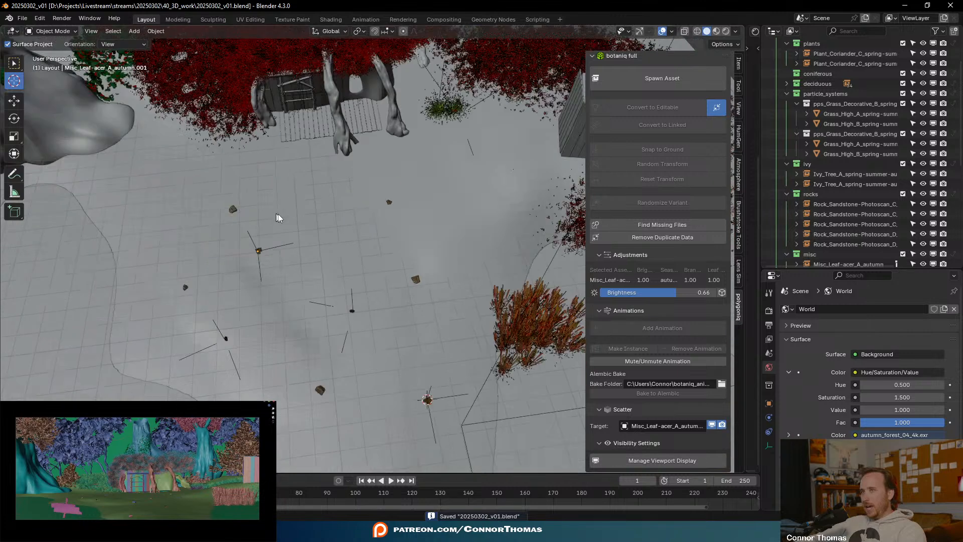
{"action": "scroll", "coordinate": [271, 212], "scroll_direction": "down", "scroll_amount": 1}
{"action": "middle_click_drag", "start_coordinate": [420, 335], "coordinate": [423, 236], "text": "shift"}
{"action": "mouse_move", "coordinate": [422, 281]}
{"action": "left_mouse_down"}
{"action": "mouse_move", "coordinate": [404, 277]}
{"action": "mouse_move", "coordinate": [408, 307]}
{"action": "mouse_move", "coordinate": [426, 295]}
{"action": "left_mouse_up"}
{"action": "middle_click_drag", "start_coordinate": [484, 344], "coordinate": [381, 353], "text": "shift"}
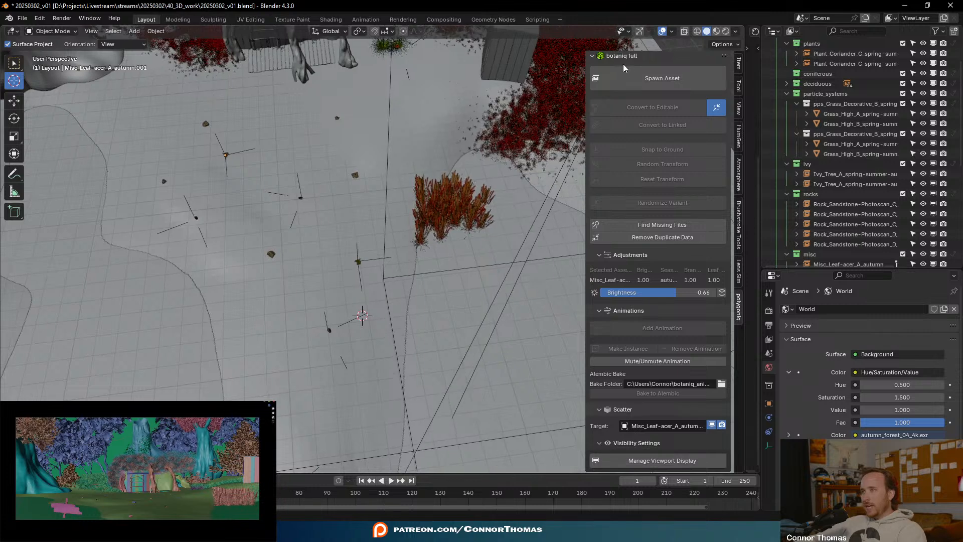
- Spawn the botaniq asset Twig (B) from the misc category at the 3D cursor on the path
{"action": "left_click", "coordinate": [633, 74]}
{"action": "left_click", "coordinate": [665, 168]}
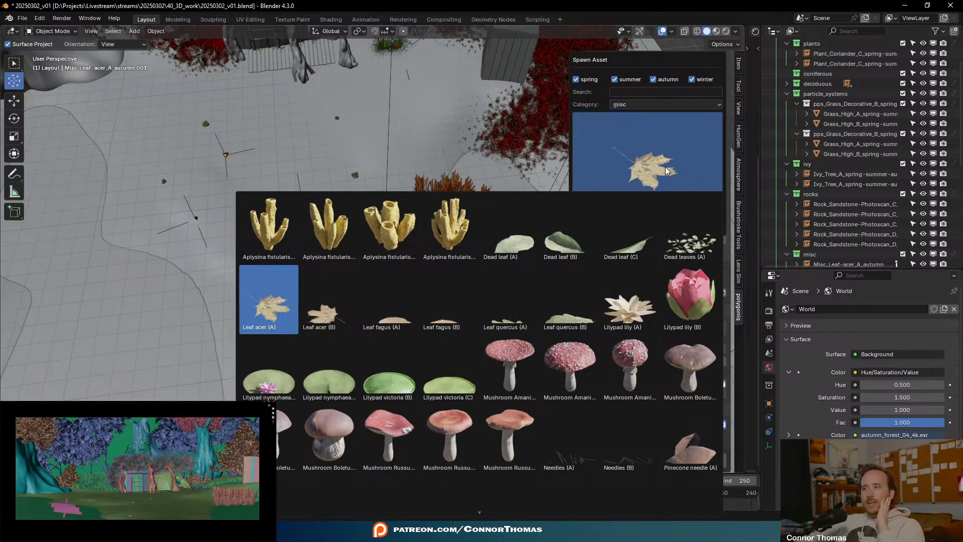
{"action": "left_click", "coordinate": [658, 178]}
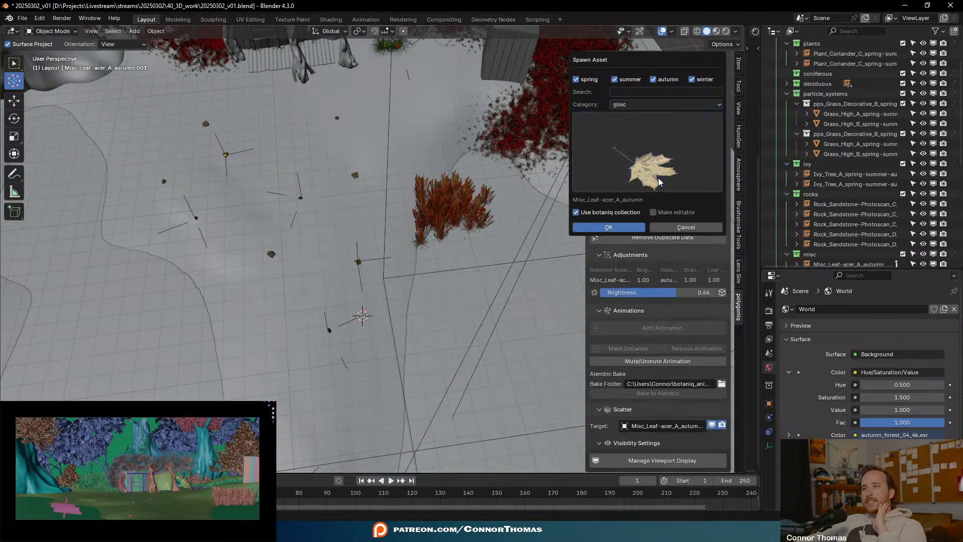
{"action": "left_click", "coordinate": [666, 103]}
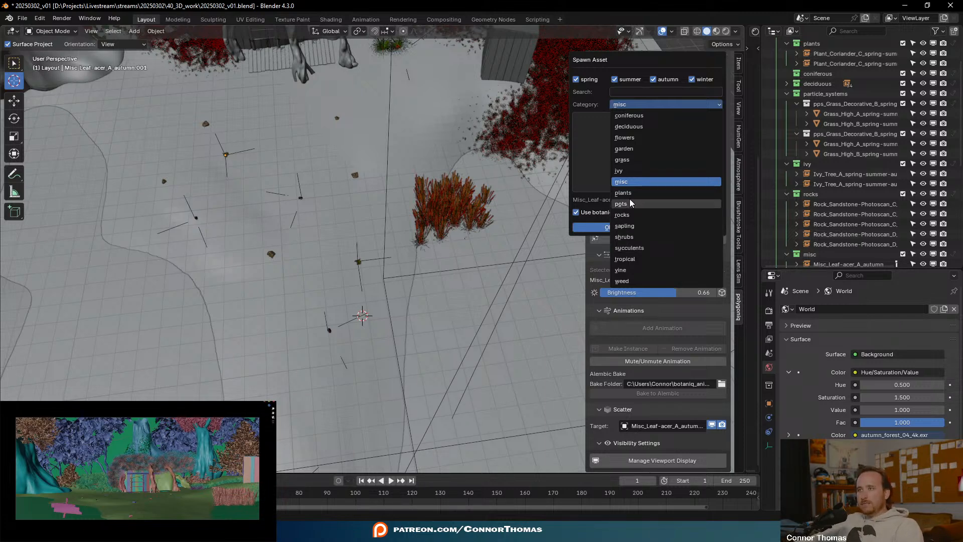
{"action": "key", "text": "Escape"}
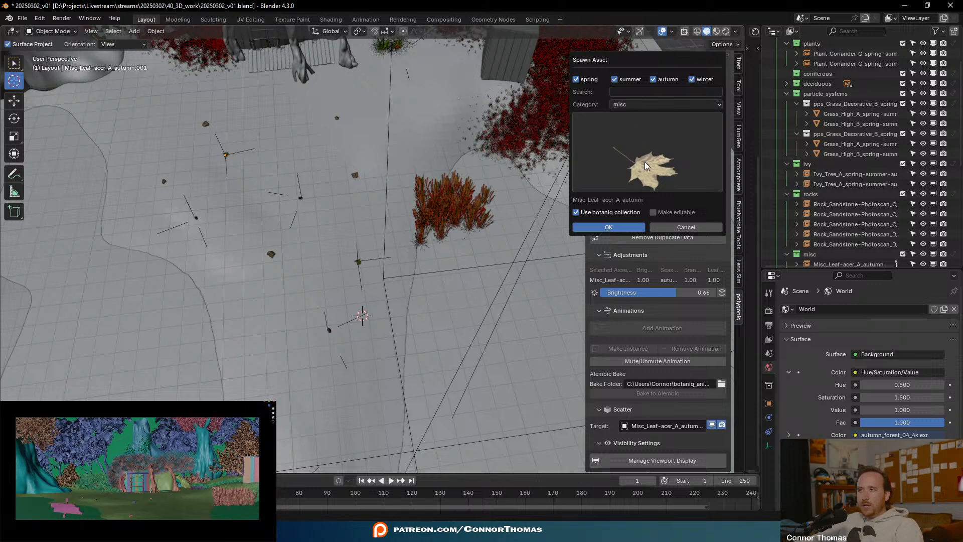
{"action": "left_click", "coordinate": [645, 162]}
{"action": "scroll", "coordinate": [628, 438], "scroll_direction": "down", "scroll_amount": 2}
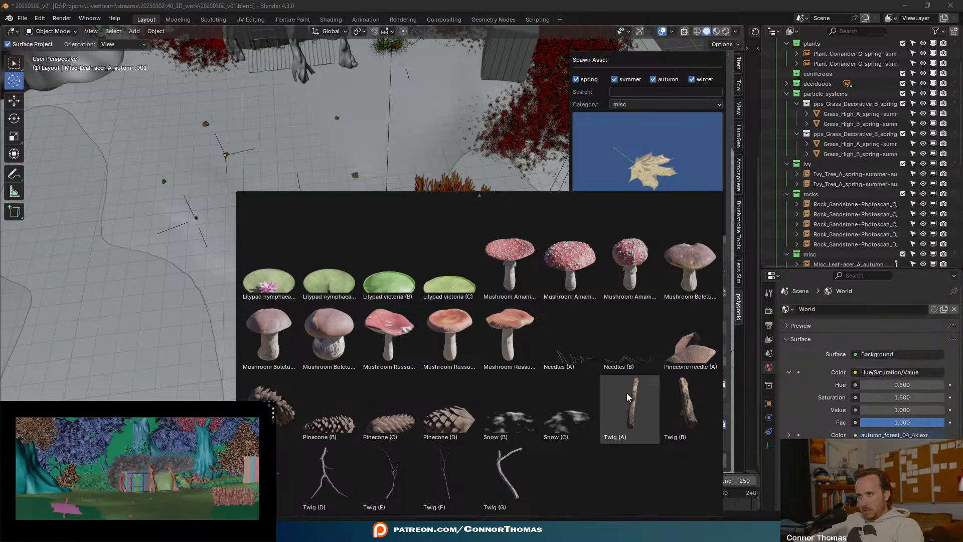
{"action": "left_click", "coordinate": [677, 405]}
{"action": "left_click", "coordinate": [676, 404]}
{"action": "left_click", "coordinate": [626, 229]}
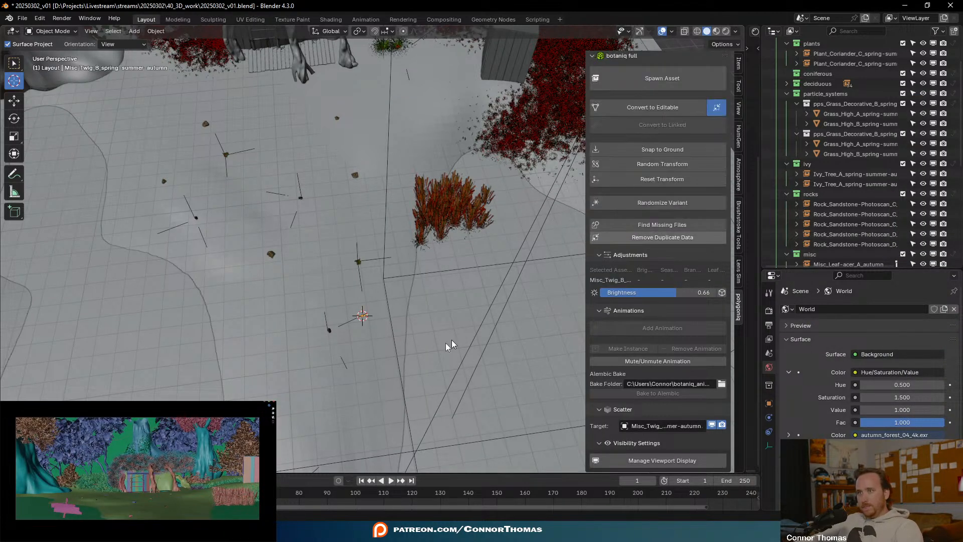
- Raise the new twig along Z until it sits just above the terrain surface
{"action": "key", "text": "KP_Decimal"}
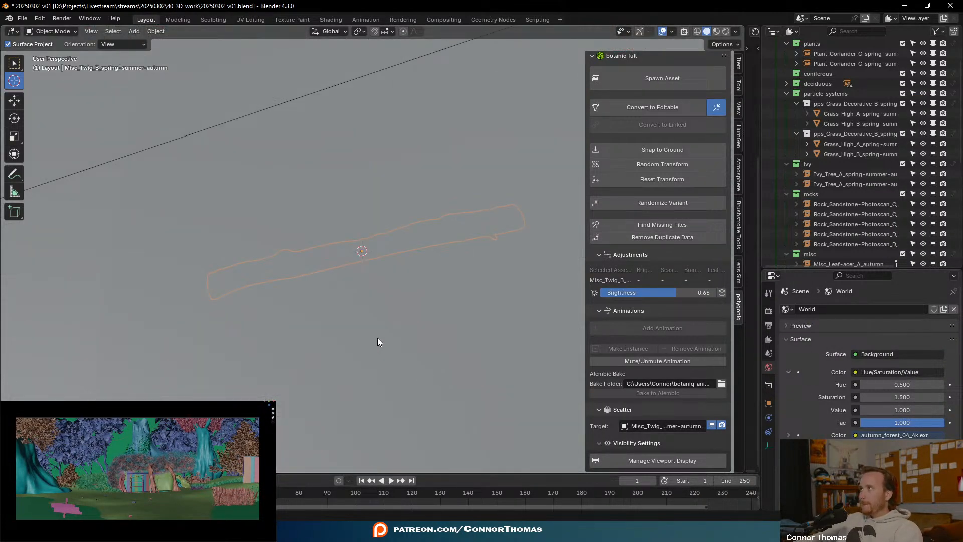
{"action": "scroll", "coordinate": [410, 305], "scroll_direction": "down", "scroll_amount": 8}
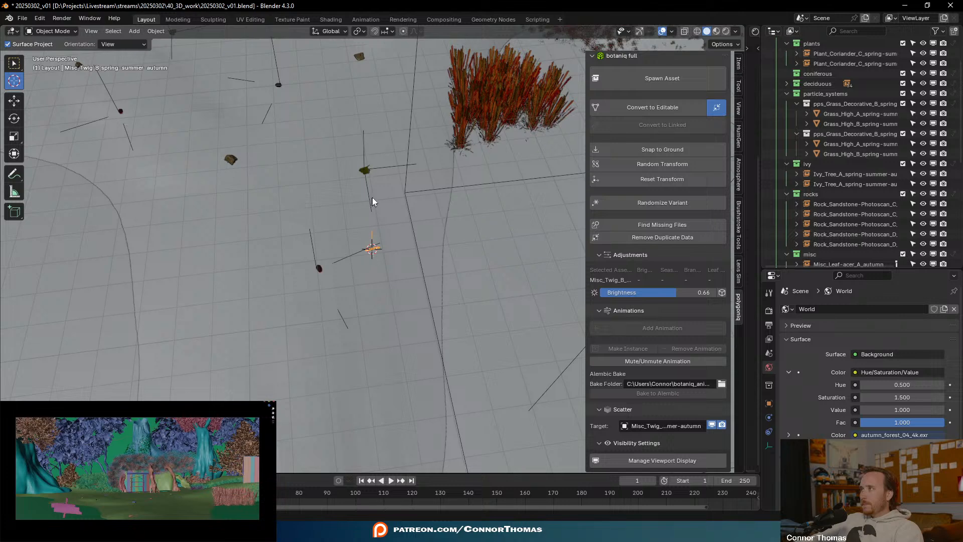
{"action": "scroll", "coordinate": [397, 236], "scroll_direction": "up", "scroll_amount": 6}
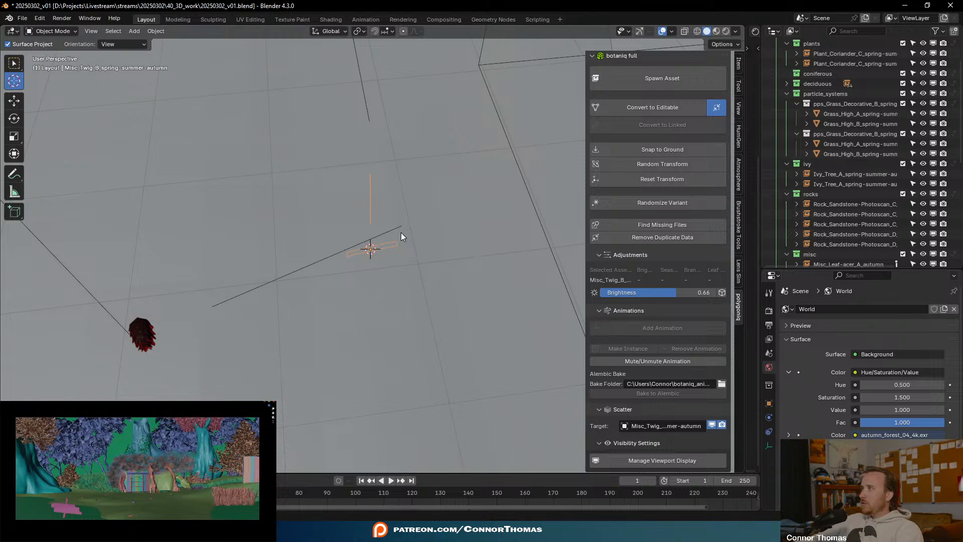
{"action": "middle_click_drag", "start_coordinate": [409, 257], "coordinate": [400, 206]}
{"action": "key", "text": "g"}
{"action": "key", "text": "z"}
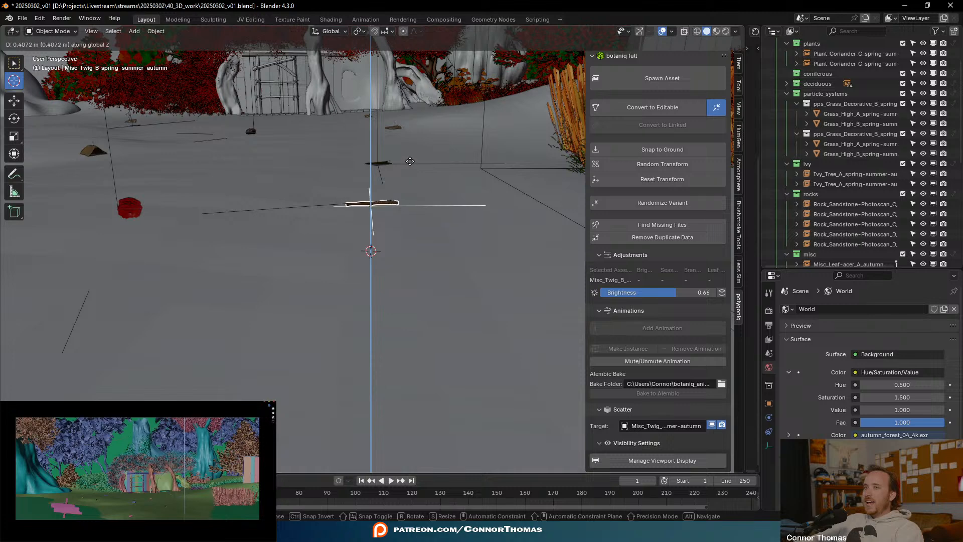
{"action": "left_click", "coordinate": [408, 167]}
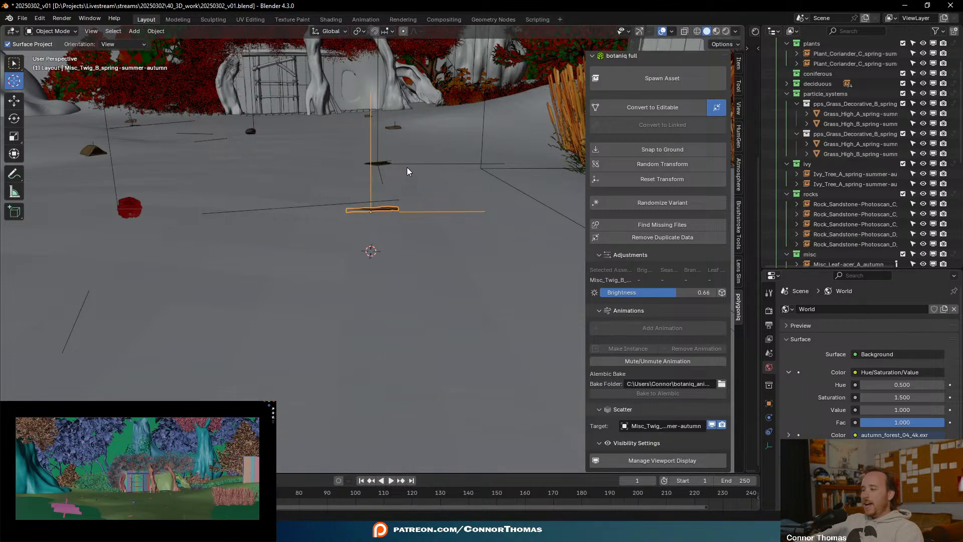
- Scale the twig up uniformly to more than 1.5 times its size
{"action": "scroll", "coordinate": [408, 167], "scroll_direction": "up", "scroll_amount": 4}
{"action": "key", "text": "r"}
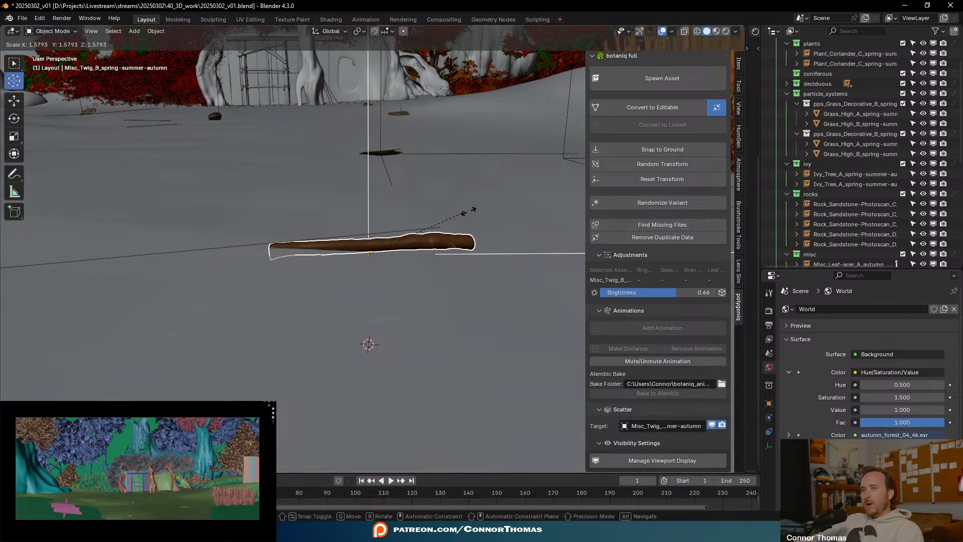
{"action": "left_click", "coordinate": [522, 253]}
- Roll the twig around its long axis from an end-on view and reposition it against the ground
{"action": "middle_click_drag", "start_coordinate": [521, 253], "coordinate": [337, 217]}
{"action": "key", "text": "r"}
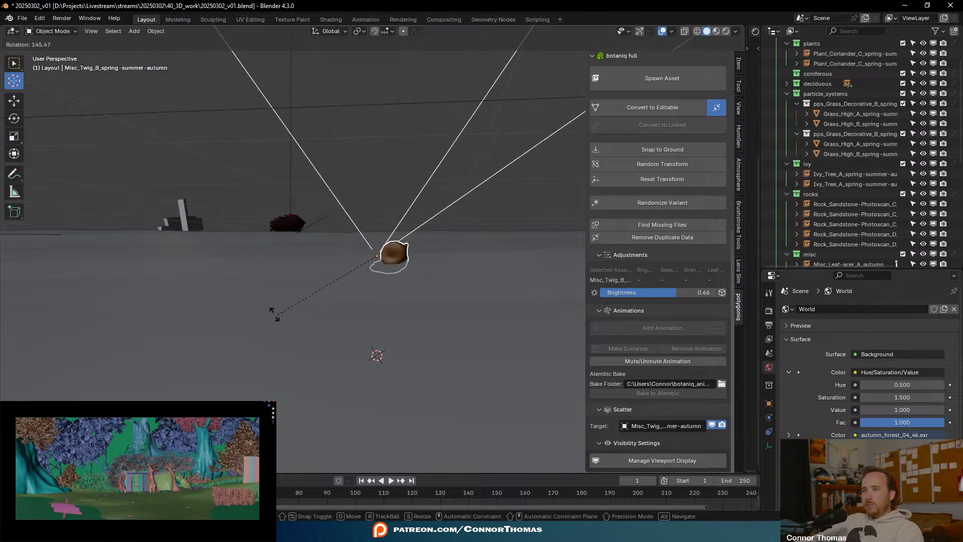
{"action": "left_click", "coordinate": [252, 277]}
{"action": "key", "text": "g"}
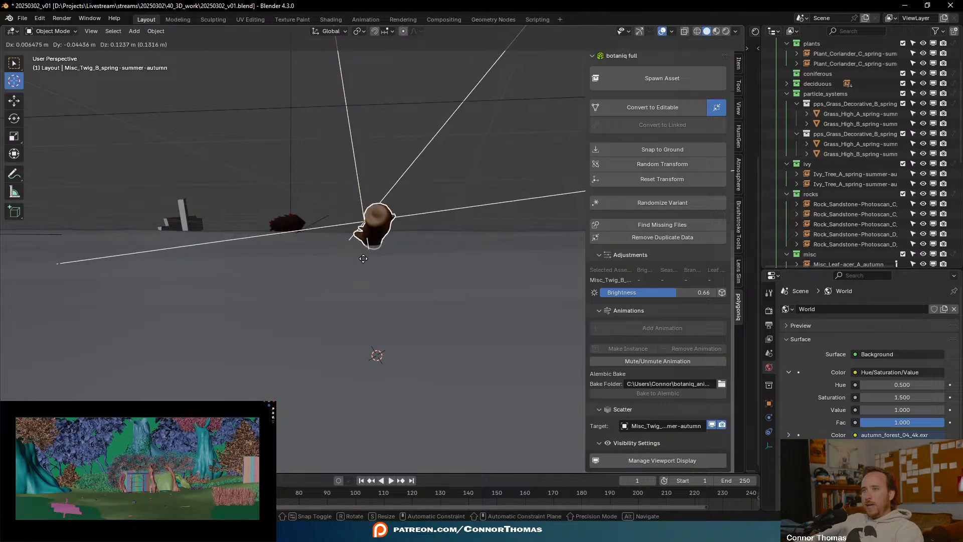
{"action": "left_click", "coordinate": [382, 262]}
- Lower the twig along Z onto the terrain, adjust its tilt to follow the ground slope, and deselect it
{"action": "middle_click_drag", "start_coordinate": [382, 263], "coordinate": [484, 256]}
{"action": "key", "text": "r"}
{"action": "left_click", "coordinate": [500, 260]}
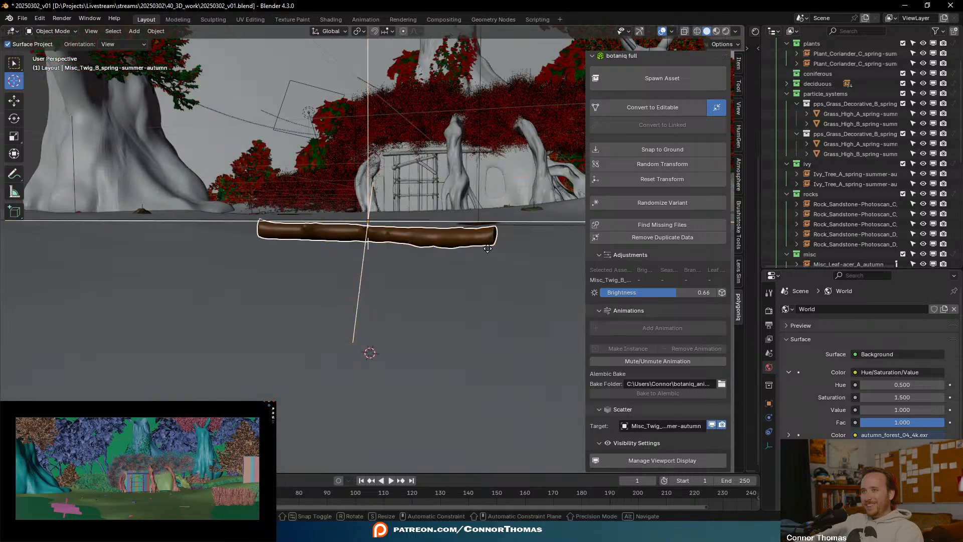
{"action": "key", "text": "g"}
{"action": "key", "text": "z"}
{"action": "left_click", "coordinate": [482, 259]}
{"action": "key", "text": "r"}
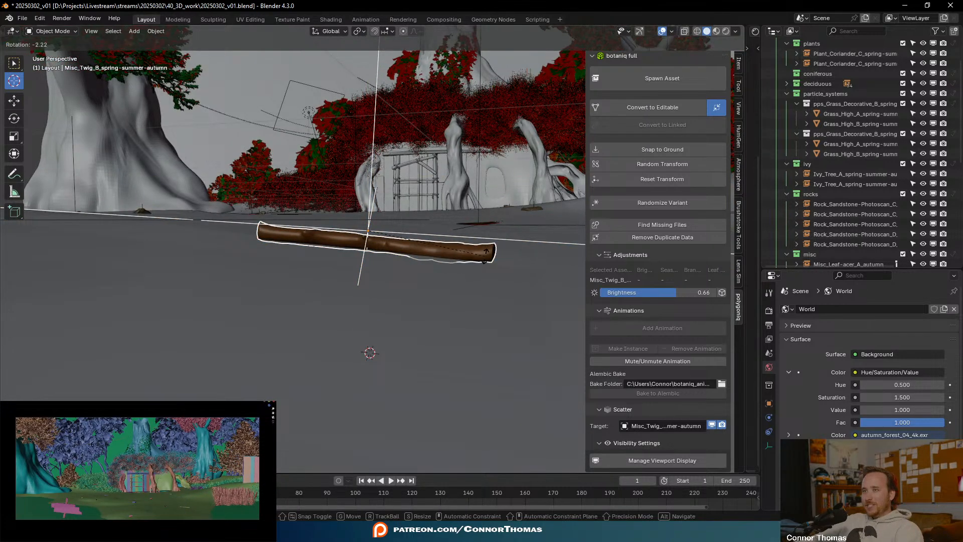
{"action": "left_click", "coordinate": [485, 254]}
{"action": "key", "text": "alt+a"}
- Reselect the twig with the selection tool and rotate it about 38° as seen from above
{"action": "middle_click_drag", "start_coordinate": [395, 221], "coordinate": [397, 278]}
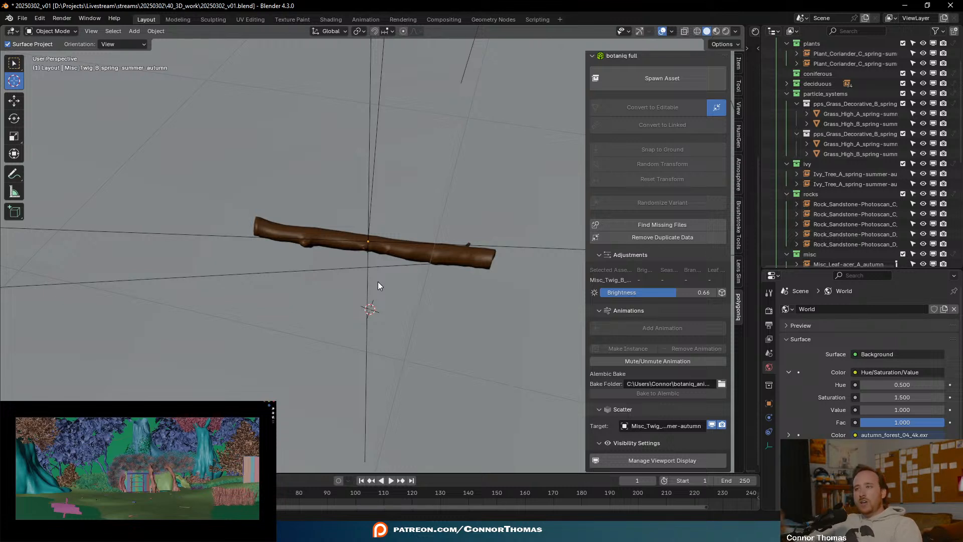
{"action": "left_click", "coordinate": [438, 328]}
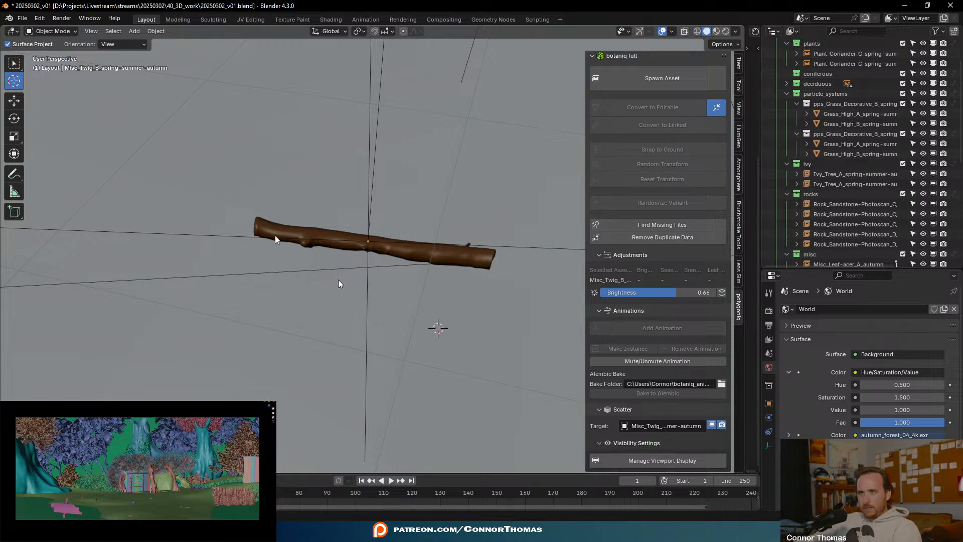
{"action": "left_click", "coordinate": [19, 66]}
{"action": "left_click", "coordinate": [452, 253]}
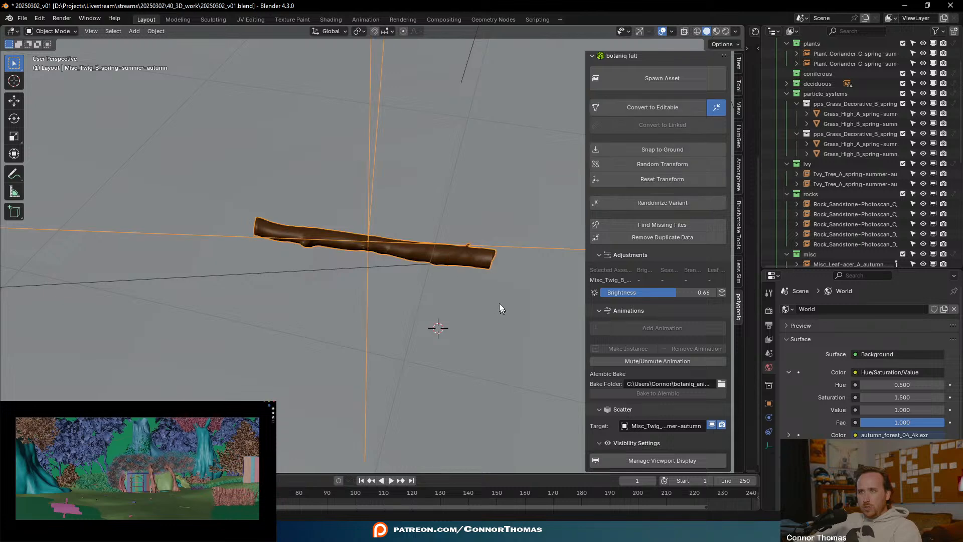
{"action": "scroll", "coordinate": [471, 250], "scroll_direction": "down", "scroll_amount": 3}
{"action": "middle_click_drag", "start_coordinate": [458, 245], "coordinate": [372, 348]}
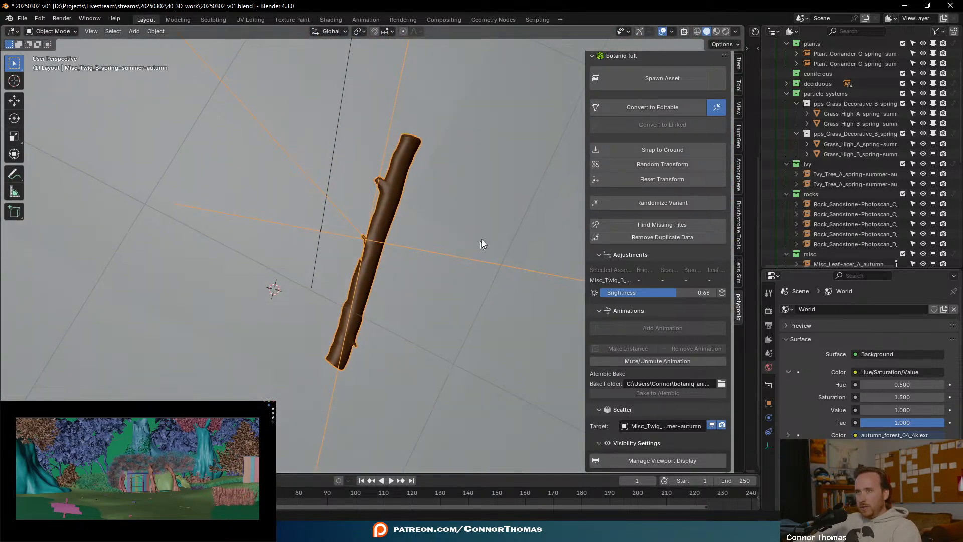
{"action": "key", "text": "r"}
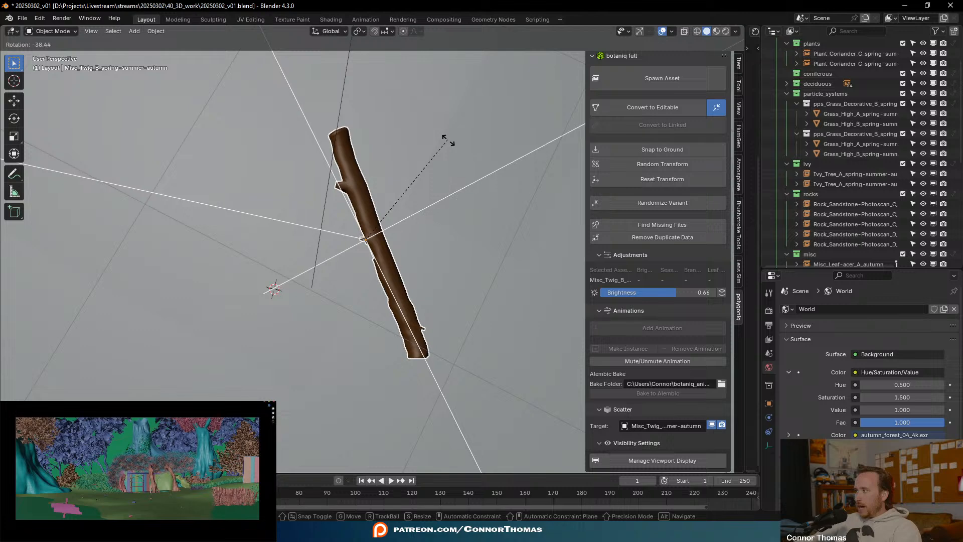
{"action": "left_click", "coordinate": [442, 142]}
- Tilt the twig slightly so it lies flat along the ground, deselect it, and save the file
{"action": "middle_click_drag", "start_coordinate": [479, 238], "coordinate": [555, 141]}
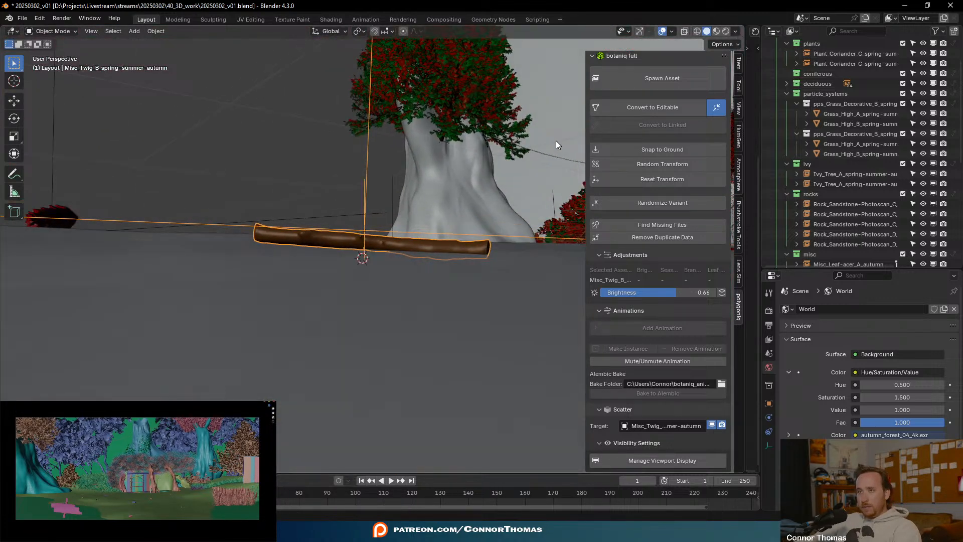
{"action": "key", "text": "r"}
{"action": "left_click", "coordinate": [541, 136]}
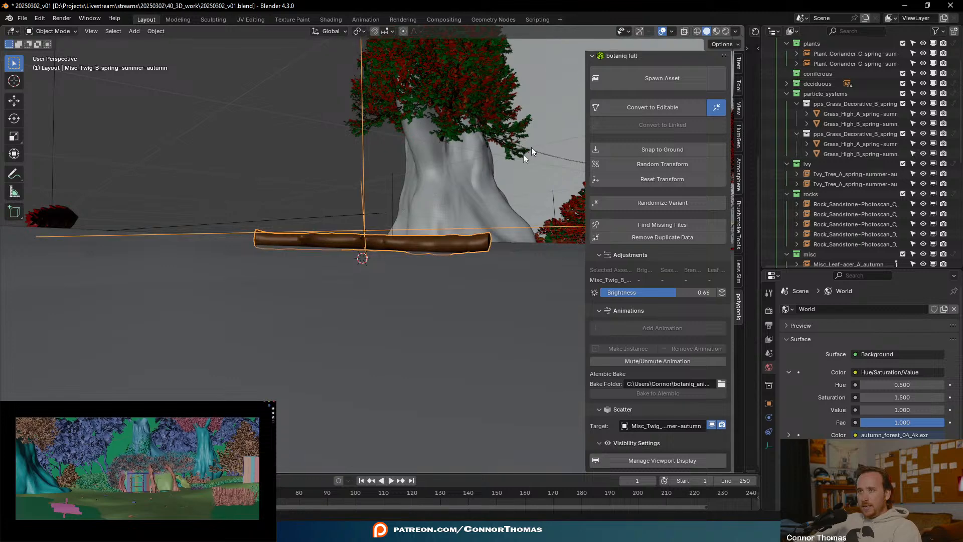
{"action": "left_click", "coordinate": [281, 207]}
{"action": "middle_click_drag", "start_coordinate": [281, 208], "coordinate": [402, 250]}
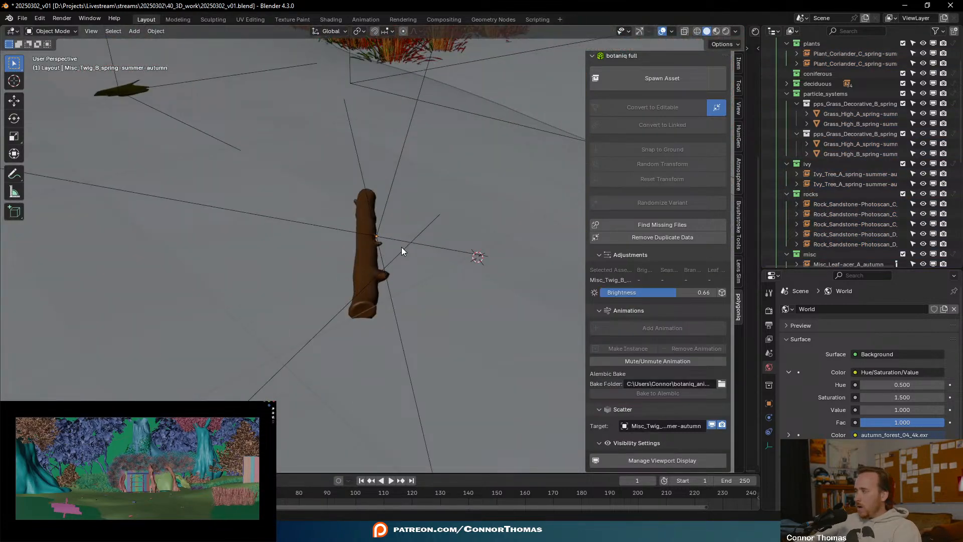
{"action": "key", "text": "ctrl+s"}
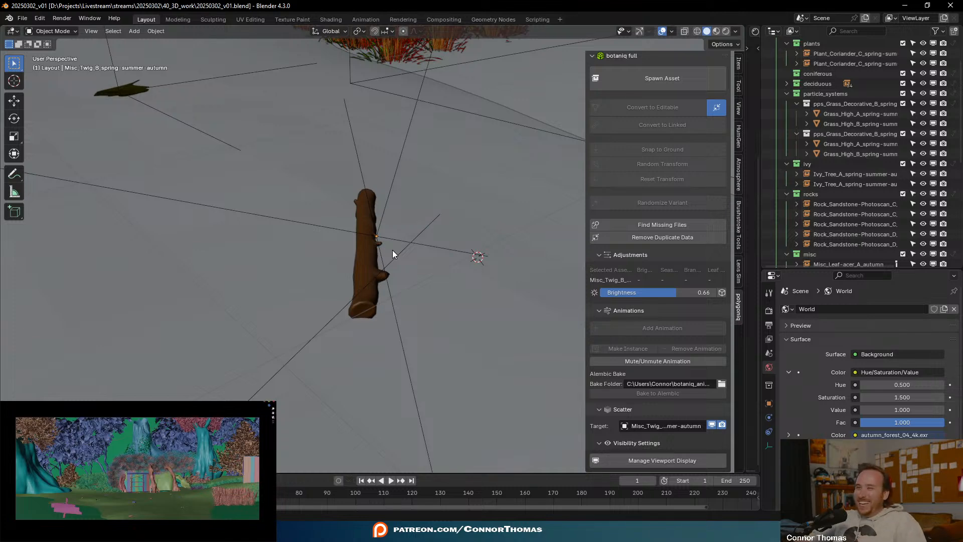
- Place the 3D cursor on open ground in front of the tree house porch, beyond the scattered rocks and pinecones
{"action": "middle_click_drag", "start_coordinate": [379, 228], "coordinate": [382, 286]}
{"action": "scroll", "coordinate": [347, 245], "scroll_direction": "up", "scroll_amount": 4}
{"action": "scroll", "coordinate": [330, 231], "scroll_direction": "down", "scroll_amount": 5}
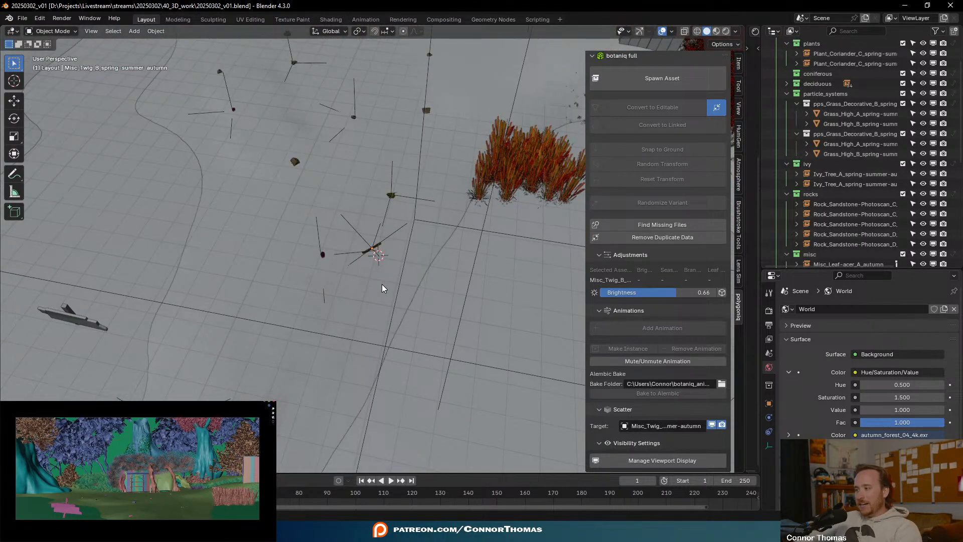
{"action": "middle_click_drag", "start_coordinate": [340, 211], "coordinate": [396, 326]}
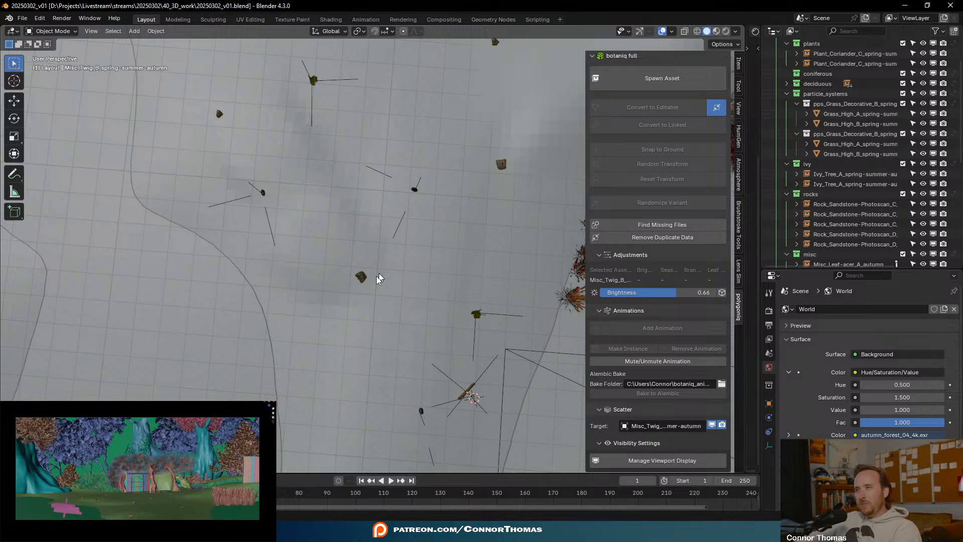
{"action": "middle_click_drag", "start_coordinate": [345, 290], "coordinate": [373, 263]}
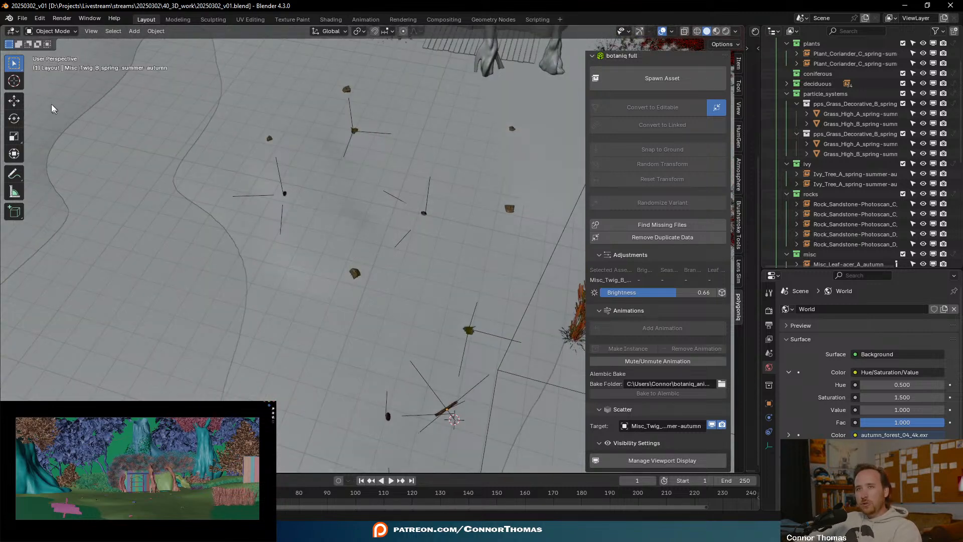
{"action": "left_click", "coordinate": [14, 80]}
{"action": "middle_click_drag", "start_coordinate": [434, 251], "coordinate": [414, 270]}
{"action": "left_click", "coordinate": [415, 270]}
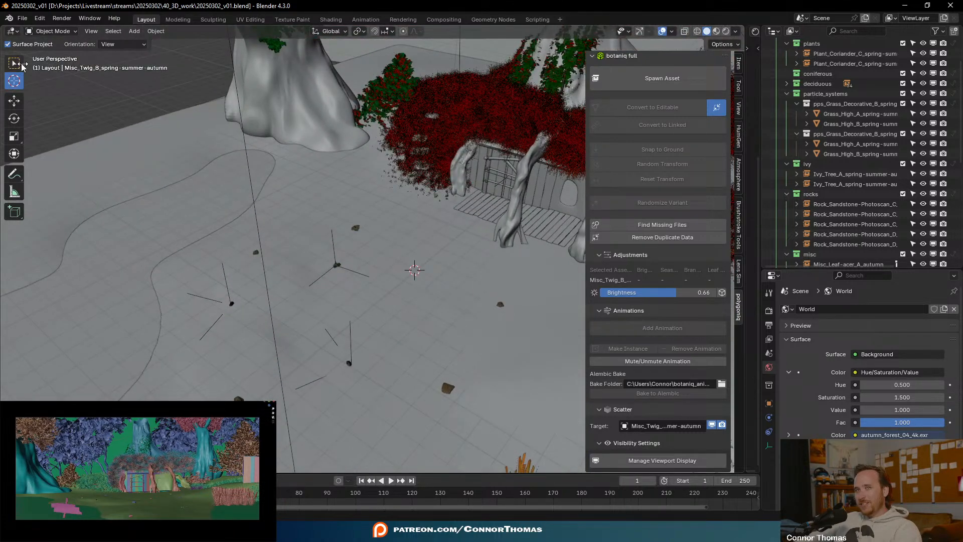
- Spawn the botaniq asset Twig (D) from the misc category at the 3D cursor
{"action": "left_click", "coordinate": [673, 81]}
{"action": "left_click", "coordinate": [697, 150]}
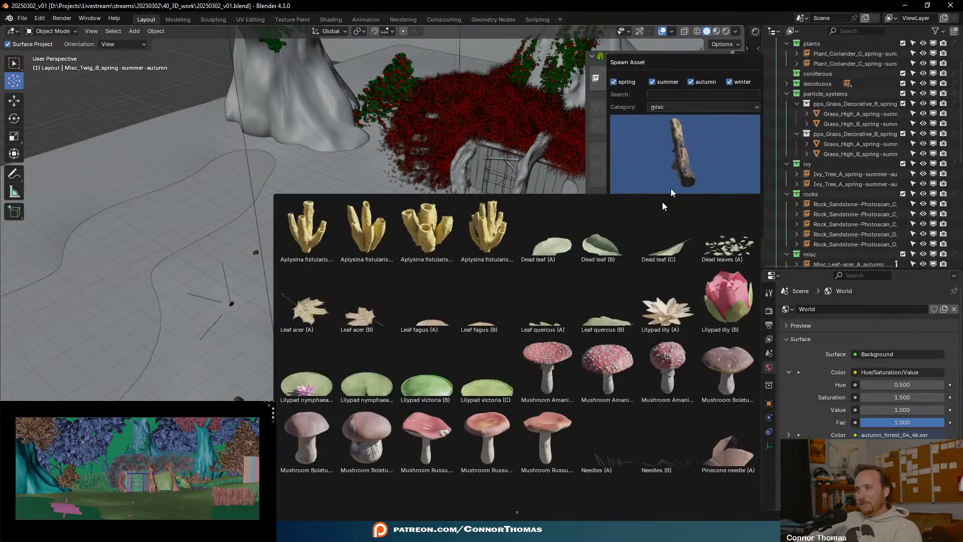
{"action": "scroll", "coordinate": [579, 419], "scroll_direction": "down", "scroll_amount": 2}
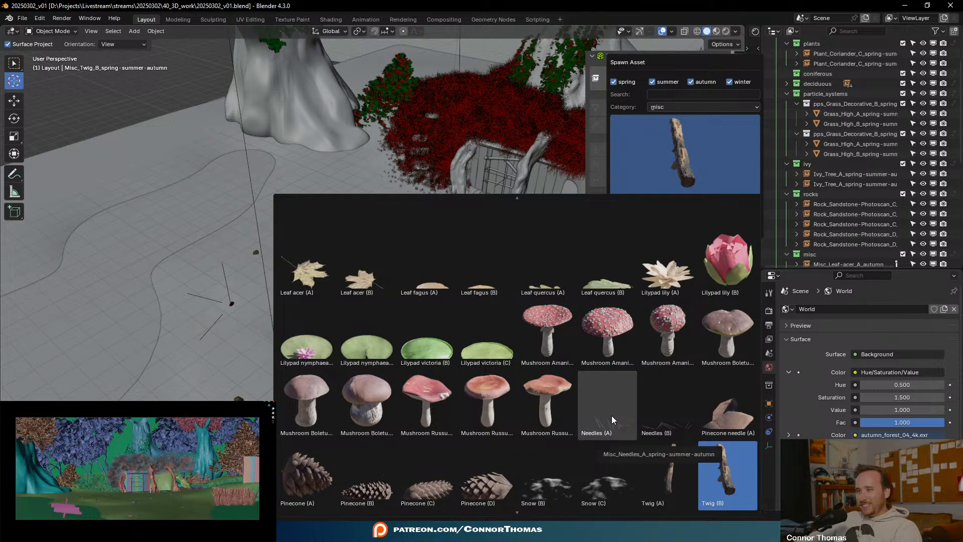
{"action": "scroll", "coordinate": [596, 489], "scroll_direction": "down", "scroll_amount": 1}
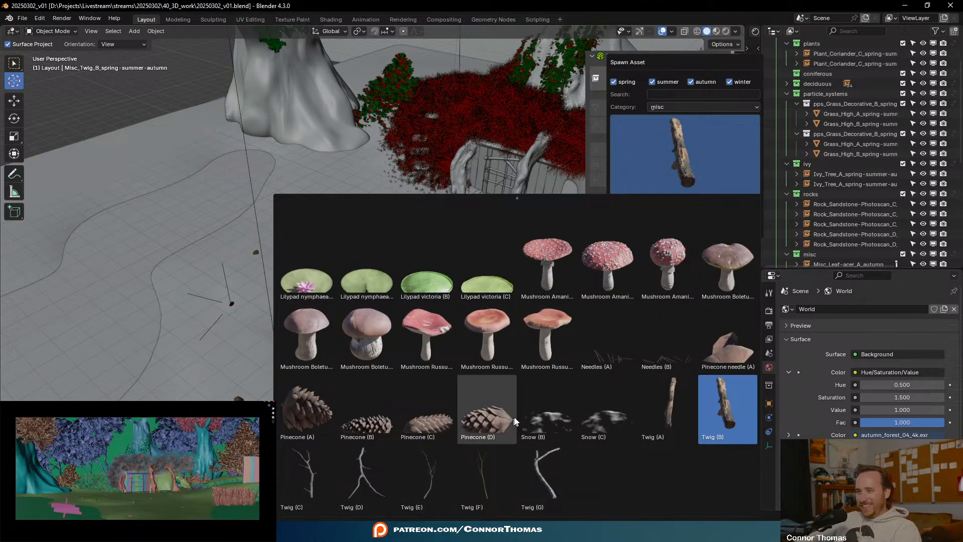
{"action": "left_click", "coordinate": [384, 471]}
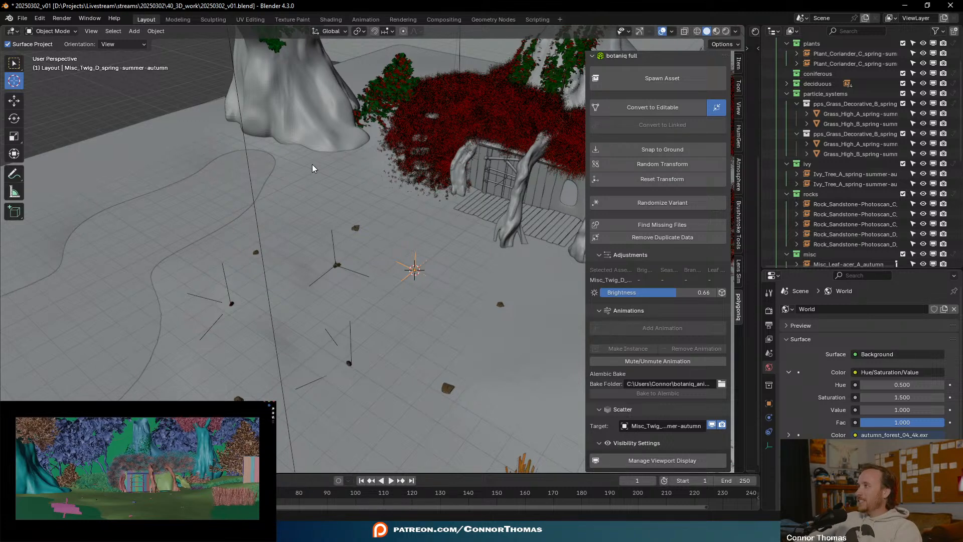
- Scale the spawned twig in front of the porch up to about 1.5 times its size and deselect it
{"action": "key", "text": "KP_Divide"}
{"action": "key", "text": "KP_Divide"}
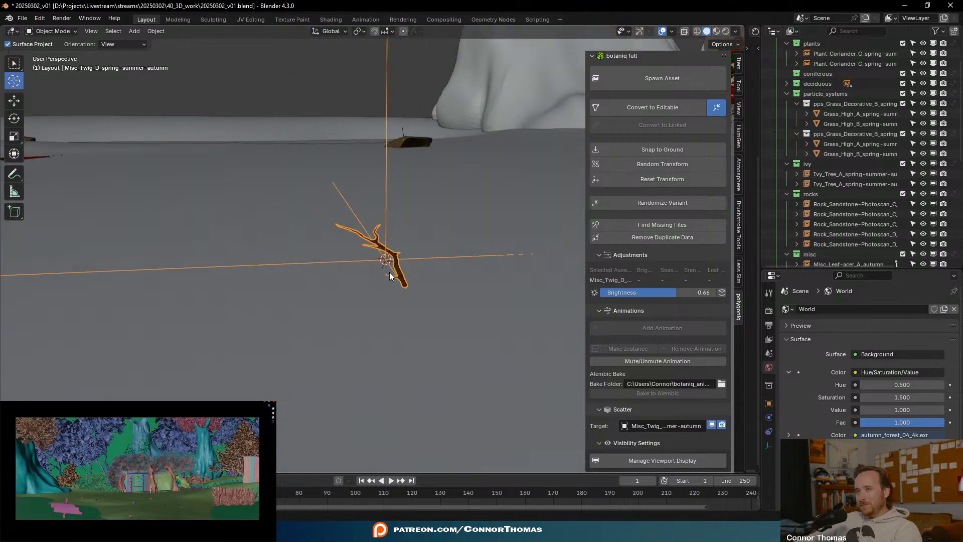
{"action": "key", "text": "s"}
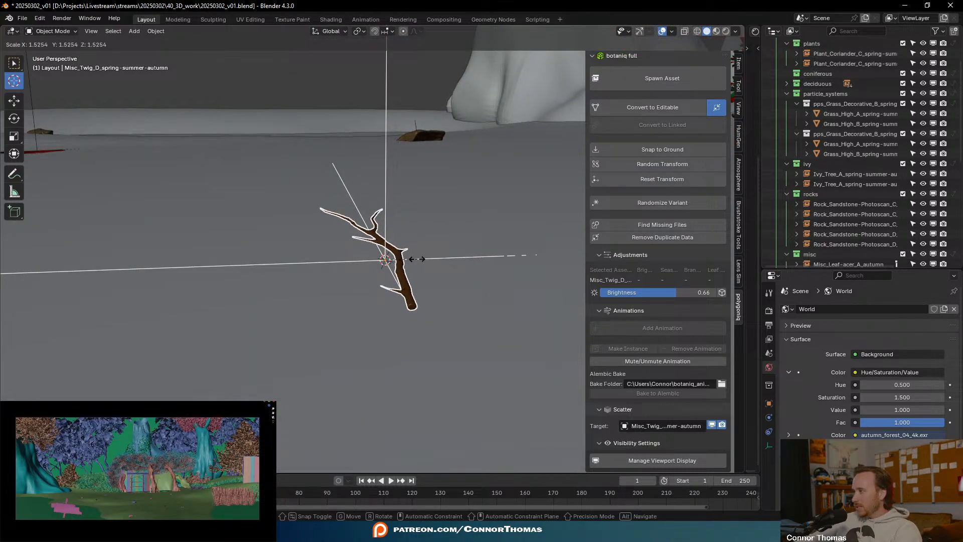
{"action": "left_click", "coordinate": [418, 255]}
{"action": "key", "text": "a"}
{"action": "key", "text": "a"}
{"action": "middle_click_drag", "start_coordinate": [404, 261], "coordinate": [518, 271]}
{"action": "left_click", "coordinate": [482, 249]}
{"action": "left_click", "coordinate": [512, 280]}
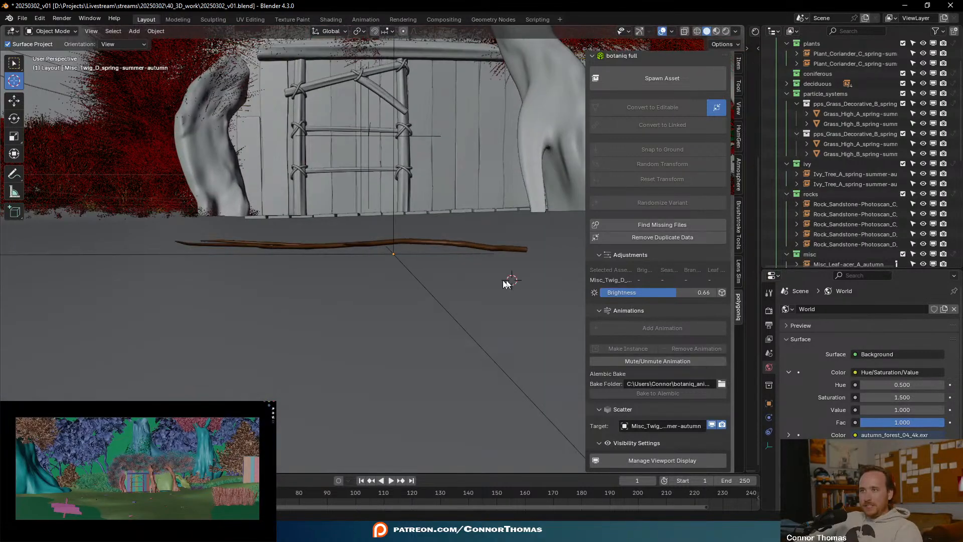
- Reselect the twig with the selection tool, tilt it about 2°, and adjust its height vertically so it rests on the ground
{"action": "left_click", "coordinate": [14, 63]}
{"action": "left_click", "coordinate": [470, 245]}
{"action": "middle_click_drag", "start_coordinate": [469, 244], "coordinate": [554, 236]}
{"action": "key", "text": "r"}
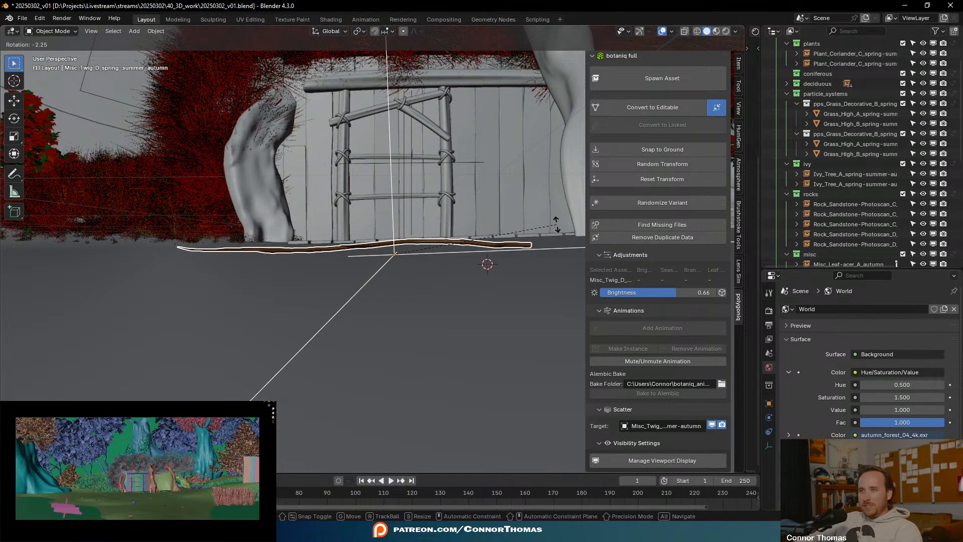
{"action": "key", "text": "g"}
{"action": "key", "text": "z"}
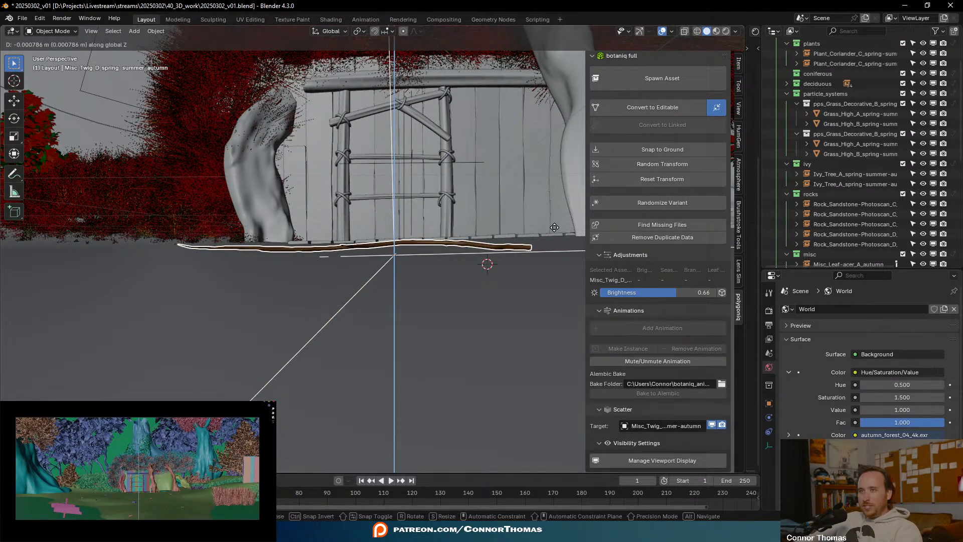
{"action": "left_click", "coordinate": [543, 230]}
{"action": "middle_click_drag", "start_coordinate": [496, 215], "coordinate": [483, 275]}
{"action": "left_click", "coordinate": [477, 255]}
- Rotate the twig about 30° around the global Z axis
{"action": "middle_click_drag", "start_coordinate": [471, 232], "coordinate": [445, 324]}
{"action": "scroll", "coordinate": [323, 237], "scroll_direction": "down", "scroll_amount": 2}
{"action": "scroll", "coordinate": [323, 236], "scroll_direction": "up", "scroll_amount": 10}
{"action": "left_click", "coordinate": [379, 234]}
{"action": "middle_click_drag", "start_coordinate": [393, 233], "coordinate": [477, 229]}
{"action": "key", "text": "r"}
{"action": "key", "text": "z"}
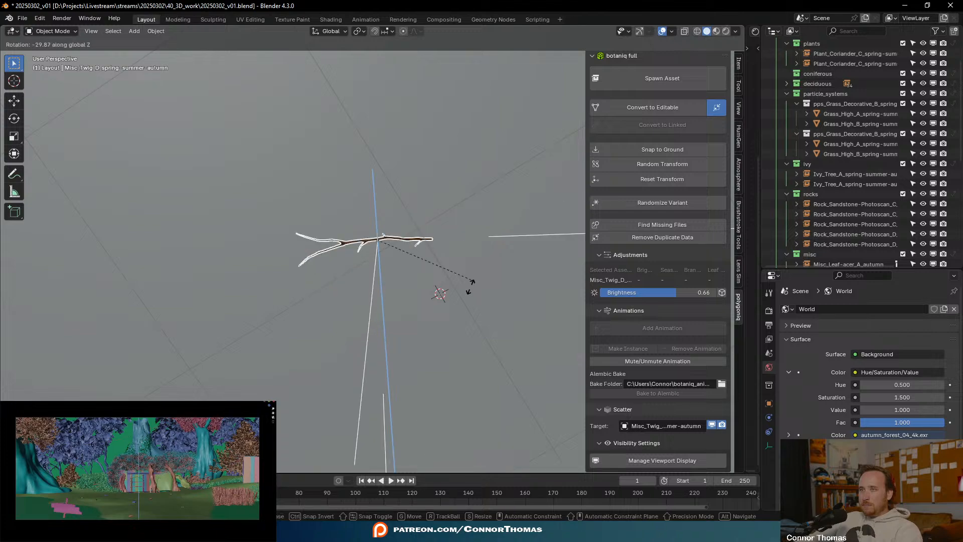
{"action": "left_click", "coordinate": [469, 292]}
- Frame the orange grass clump beside the path, deselect it, and save the file
{"action": "middle_click_drag", "start_coordinate": [450, 321], "coordinate": [462, 225]}
{"action": "scroll", "coordinate": [463, 225], "scroll_direction": "down", "scroll_amount": 8}
{"action": "middle_click_drag", "start_coordinate": [472, 317], "coordinate": [440, 323]}
{"action": "scroll", "coordinate": [439, 324], "scroll_direction": "up", "scroll_amount": 5}
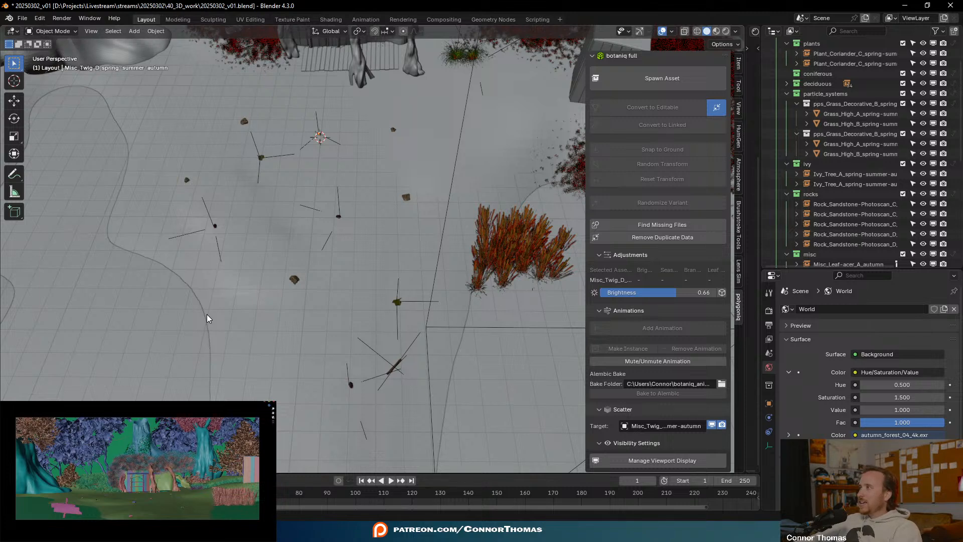
{"action": "scroll", "coordinate": [251, 348], "scroll_direction": "down", "scroll_amount": 3}
{"action": "middle_click_drag", "start_coordinate": [251, 348], "coordinate": [384, 273]}
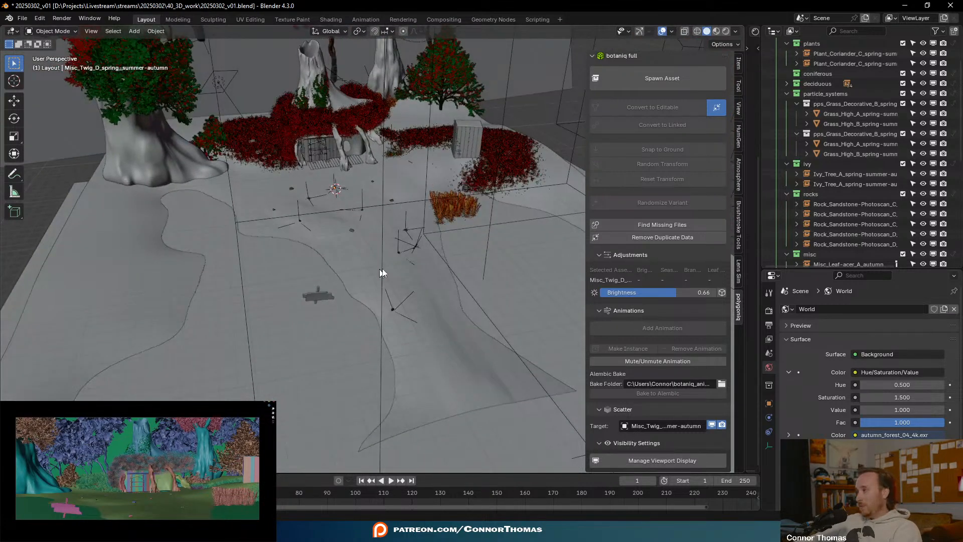
{"action": "left_click", "coordinate": [458, 206]}
{"action": "key", "text": "KP_Decimal"}
{"action": "scroll", "coordinate": [457, 231], "scroll_direction": "down", "scroll_amount": 4}
{"action": "mouse_move", "coordinate": [421, 199]}
{"action": "middle_mouse_down"}
{"action": "mouse_move", "coordinate": [386, 167]}
{"action": "mouse_move", "coordinate": [408, 191]}
{"action": "middle_mouse_up"}
{"action": "key", "text": "alt+a"}
{"action": "scroll", "coordinate": [264, 206], "scroll_direction": "down", "scroll_amount": 2}
{"action": "middle_click_drag", "start_coordinate": [268, 206], "coordinate": [300, 202], "text": "shift"}
{"action": "key", "text": "ctrl+s"}
- Duplicate the ivy from the tree house trunk and place the copy at the large tree beside the pond
{"action": "middle_click_drag", "start_coordinate": [231, 213], "coordinate": [247, 226]}
{"action": "scroll", "coordinate": [373, 226], "scroll_direction": "up", "scroll_amount": 3}
{"action": "middle_click_drag", "start_coordinate": [372, 222], "coordinate": [430, 325], "text": "shift"}
{"action": "scroll", "coordinate": [376, 346], "scroll_direction": "down", "scroll_amount": 4}
{"action": "left_click", "coordinate": [337, 138]}
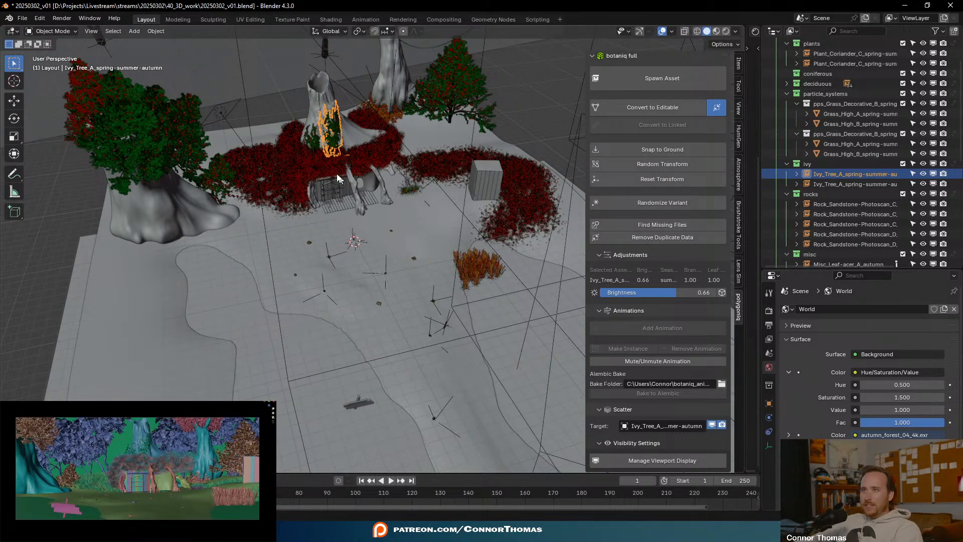
{"action": "middle_click_drag", "start_coordinate": [343, 176], "coordinate": [326, 167]}
{"action": "key", "text": "shift+d"}
{"action": "left_click", "coordinate": [218, 183]}
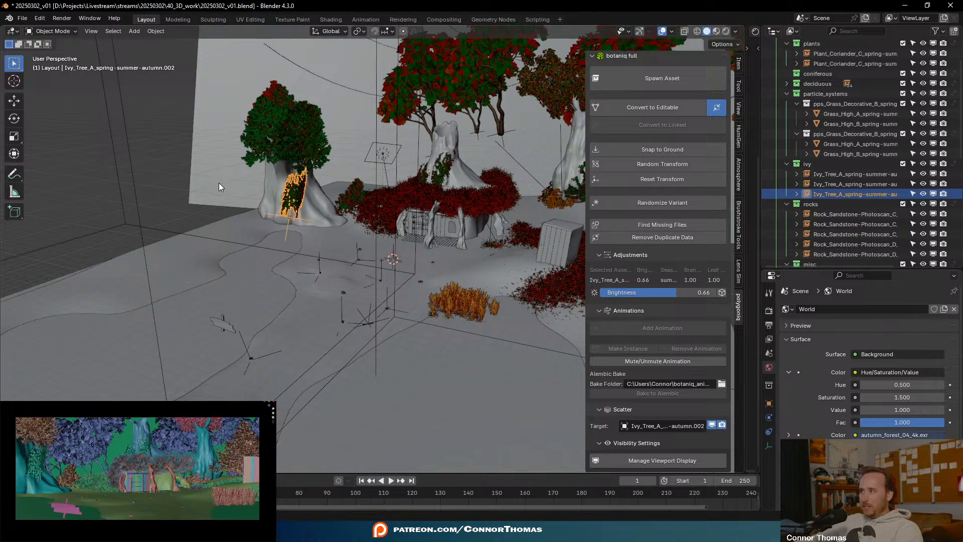
- Move the ivy copy against the side of the large tree's trunk, just above its root
{"action": "key", "text": "KP_Decimal"}
{"action": "middle_click_drag", "start_coordinate": [449, 248], "coordinate": [399, 252]}
{"action": "scroll", "coordinate": [497, 221], "scroll_direction": "up", "scroll_amount": 5}
{"action": "scroll", "coordinate": [496, 225], "scroll_direction": "down", "scroll_amount": 4}
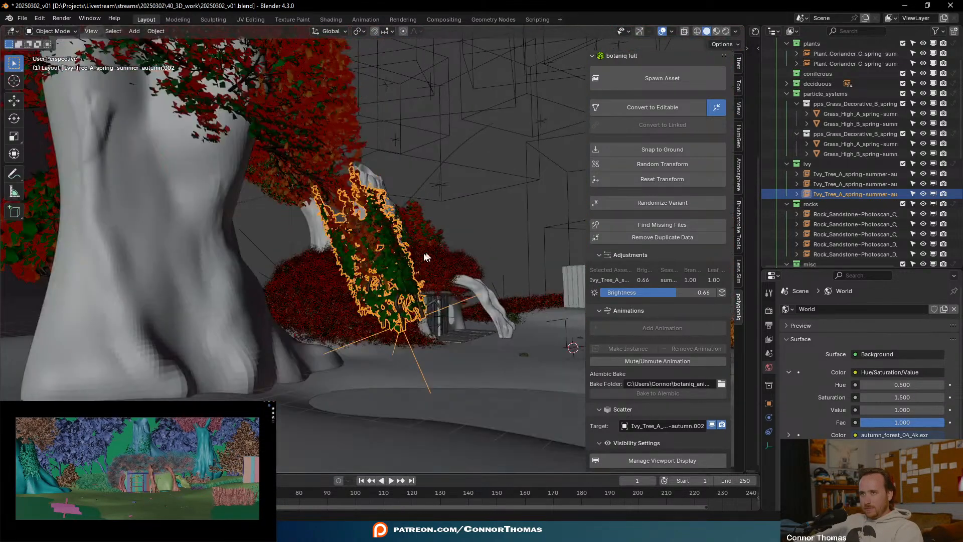
{"action": "key", "text": "g"}
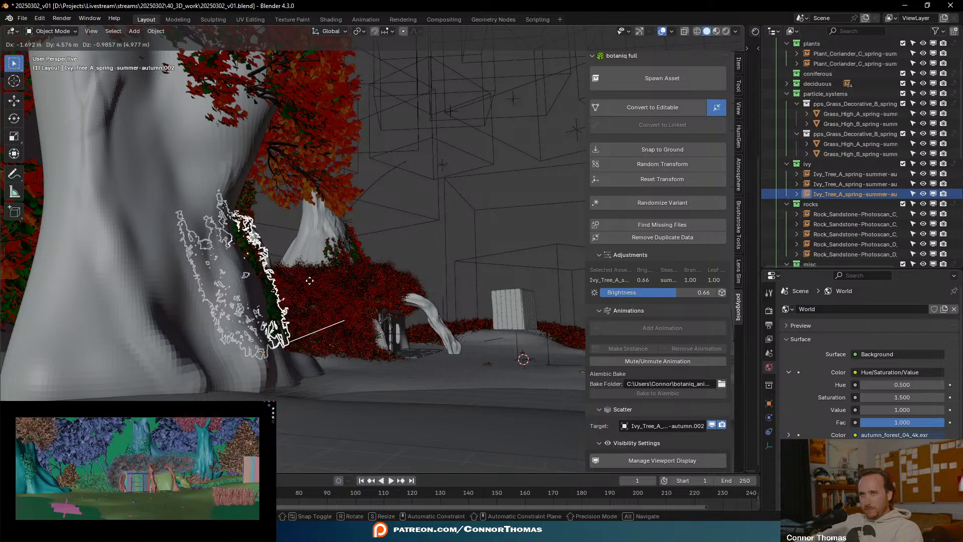
{"action": "left_click", "coordinate": [320, 280]}
- Examine from several sides how the duplicated ivy sits on the large tree's trunk, and leave it deselected
{"action": "key", "text": "alt+a"}
{"action": "left_click", "coordinate": [271, 267]}
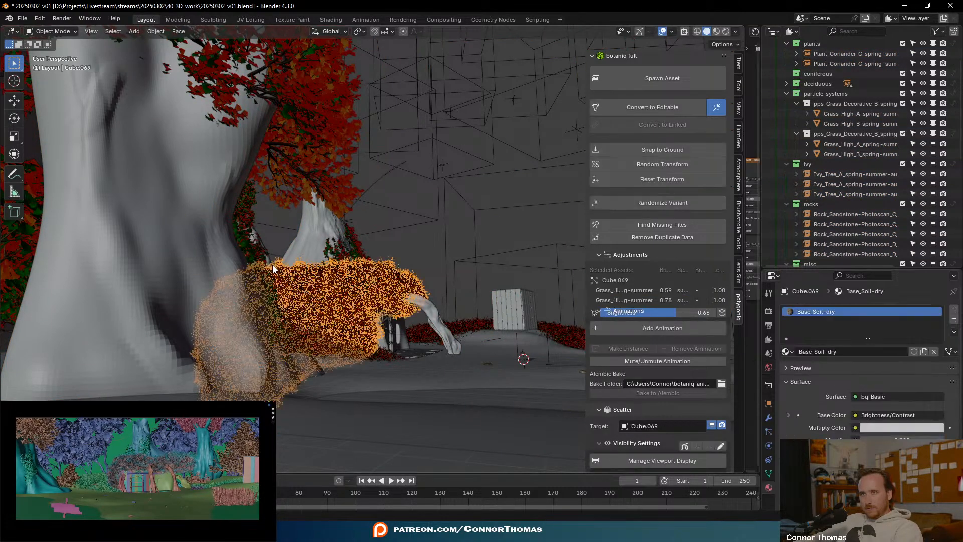
{"action": "left_click", "coordinate": [263, 258]}
{"action": "key", "text": "KP_Decimal"}
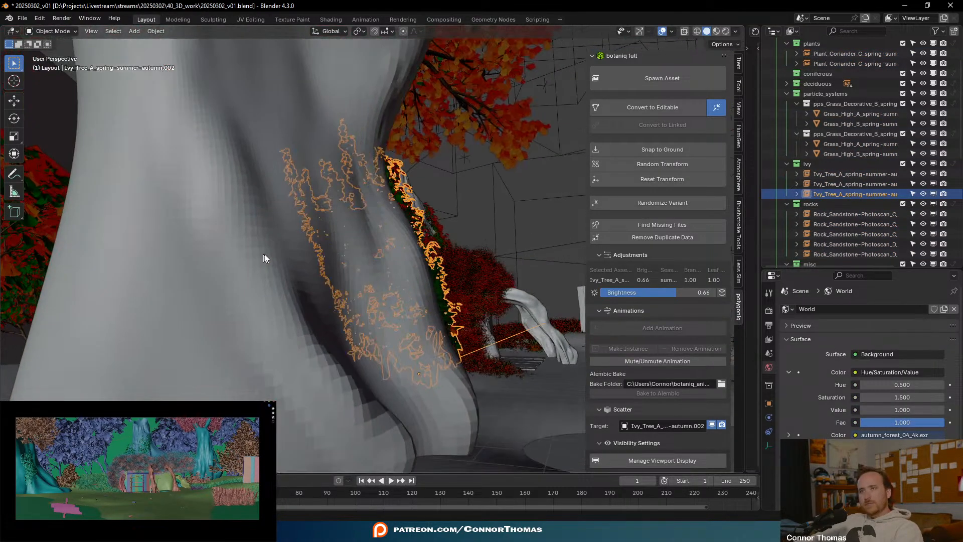
{"action": "scroll", "coordinate": [426, 254], "scroll_direction": "down", "scroll_amount": 4}
{"action": "middle_click_drag", "start_coordinate": [426, 253], "coordinate": [414, 274]}
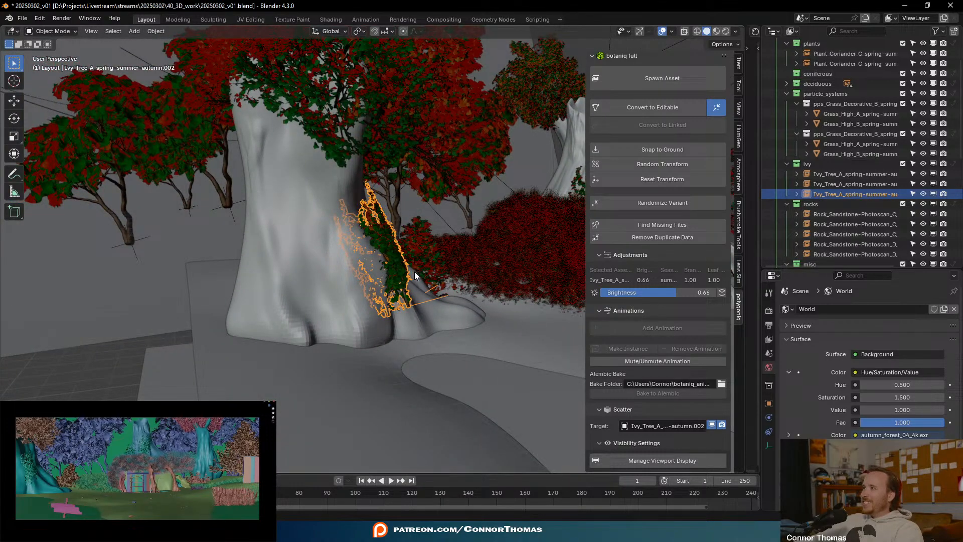
{"action": "middle_click_drag", "start_coordinate": [414, 272], "coordinate": [359, 286]}
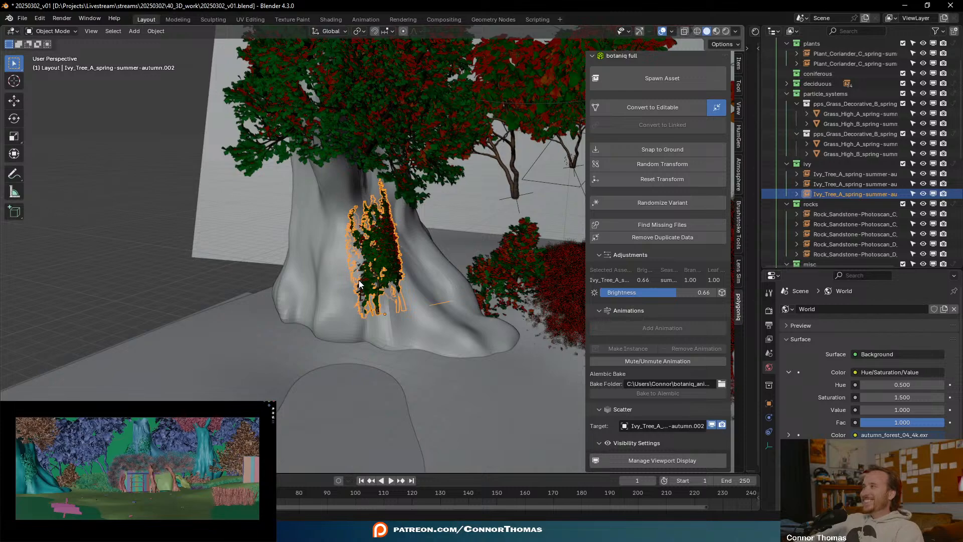
{"action": "scroll", "coordinate": [393, 270], "scroll_direction": "up", "scroll_amount": 3}
{"action": "middle_click_drag", "start_coordinate": [411, 263], "coordinate": [508, 249]}
{"action": "key", "text": "alt+a"}
{"action": "scroll", "coordinate": [392, 264], "scroll_direction": "up", "scroll_amount": 2}
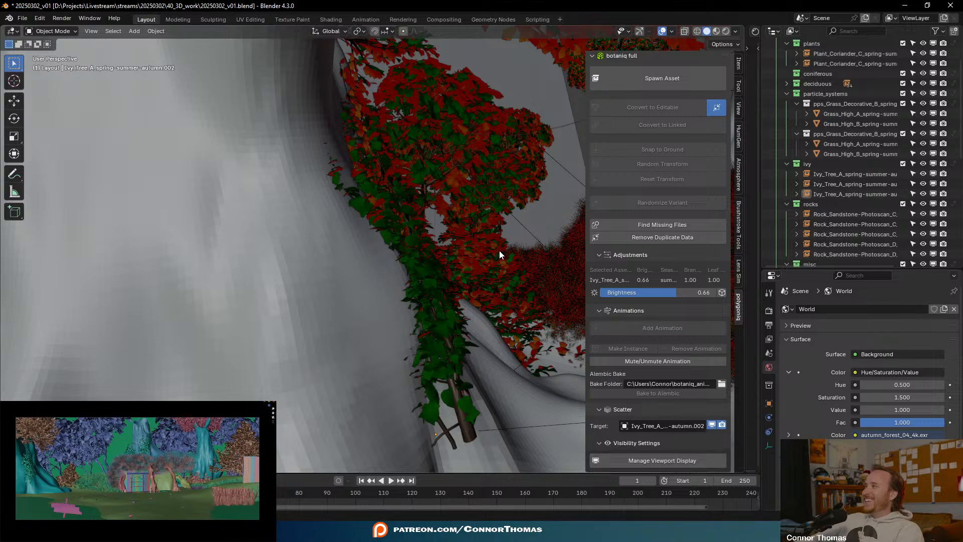
{"action": "middle_click_drag", "start_coordinate": [465, 313], "coordinate": [441, 309]}
{"action": "scroll", "coordinate": [441, 309], "scroll_direction": "down", "scroll_amount": 4}
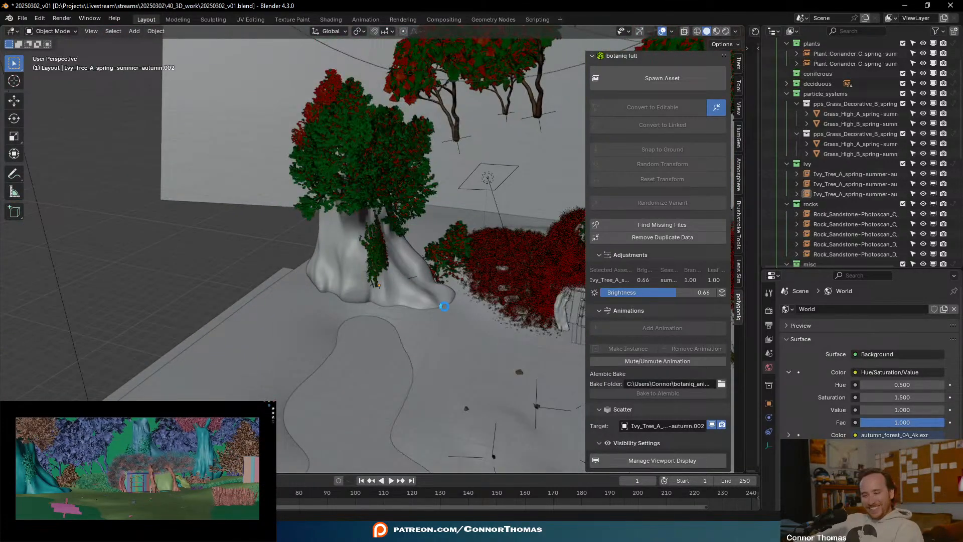
{"action": "middle_click_drag", "start_coordinate": [407, 299], "coordinate": [441, 288]}
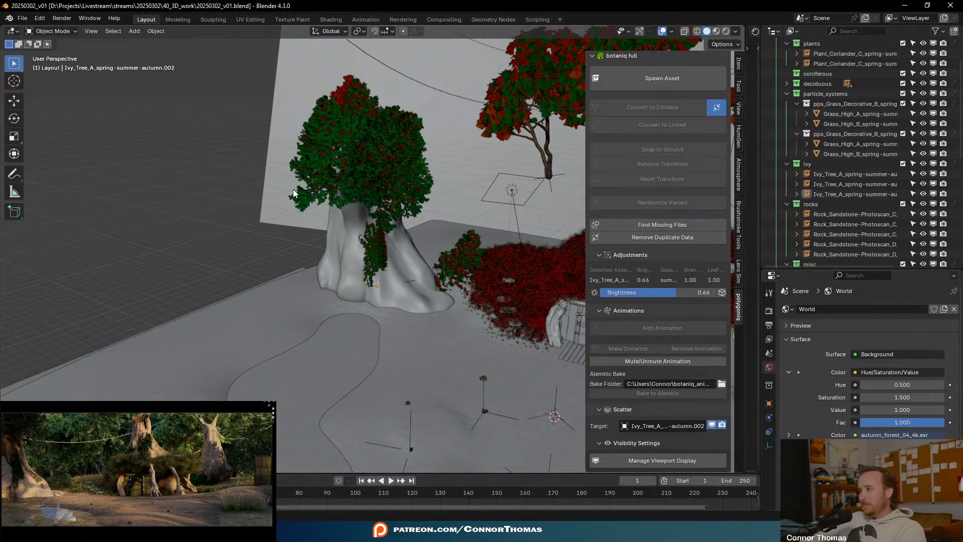
- Duplicate the ivy on the large tree and place the new copy beside it on the same trunk
{"action": "middle_click_drag", "start_coordinate": [287, 227], "coordinate": [501, 316]}
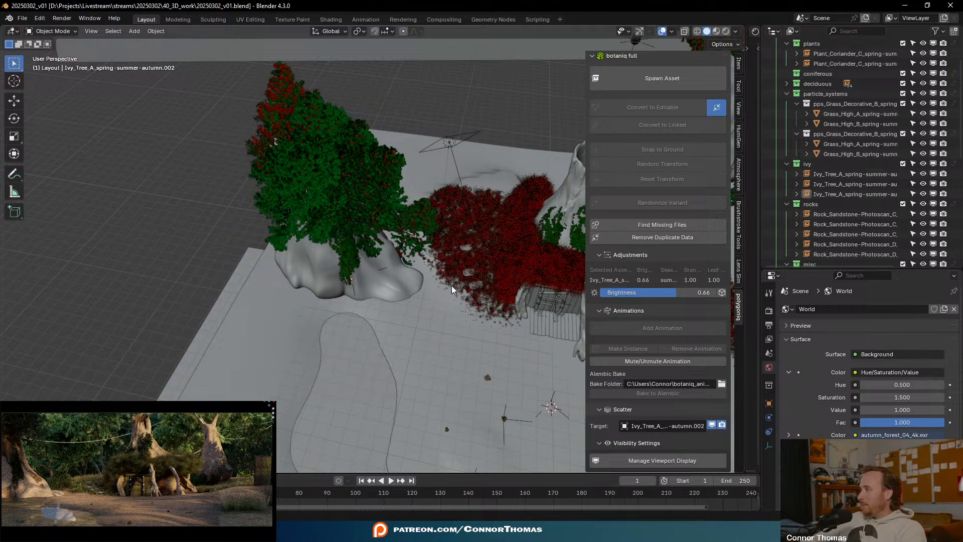
{"action": "middle_click_drag", "start_coordinate": [370, 238], "coordinate": [371, 273]}
{"action": "scroll", "coordinate": [380, 215], "scroll_direction": "up", "scroll_amount": 5}
{"action": "left_click", "coordinate": [348, 238]}
{"action": "key", "text": "shift+d"}
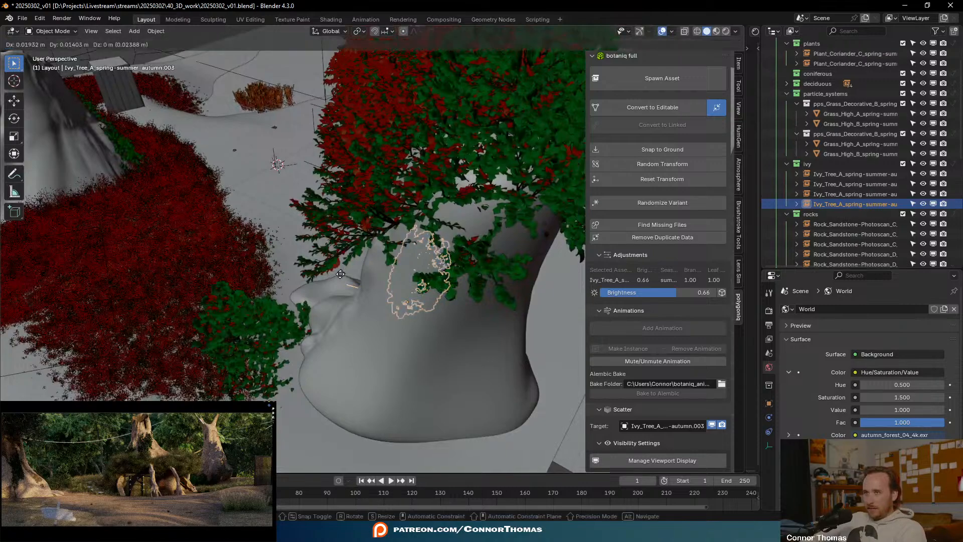
{"action": "left_click", "coordinate": [324, 276]}
- Turn the second ivy copy around its local Z axis to face outward from the trunk
{"action": "middle_click_drag", "start_coordinate": [430, 314], "coordinate": [584, 260]}
{"action": "scroll", "coordinate": [551, 268], "scroll_direction": "down", "scroll_amount": 5}
{"action": "key", "text": "r"}
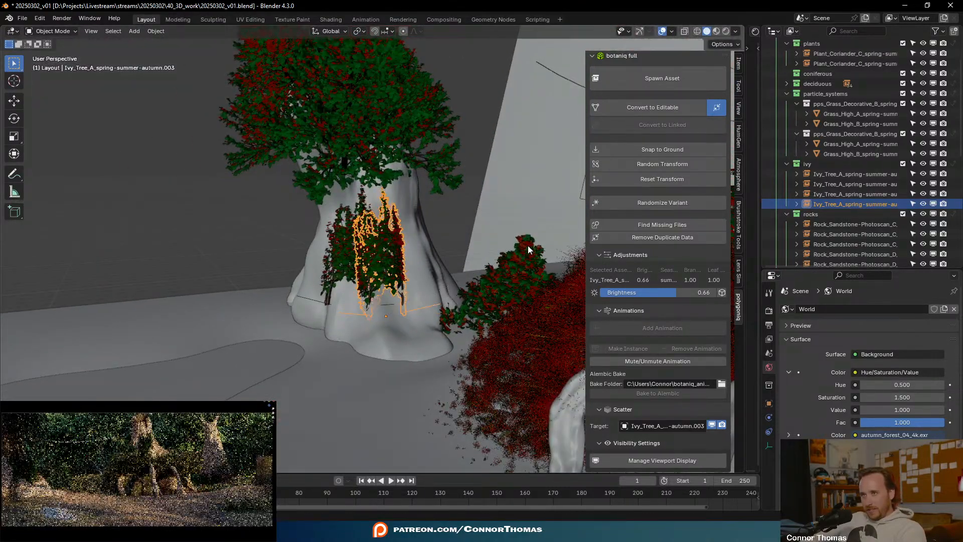
{"action": "key", "text": "z"}
{"action": "key", "text": "z"}
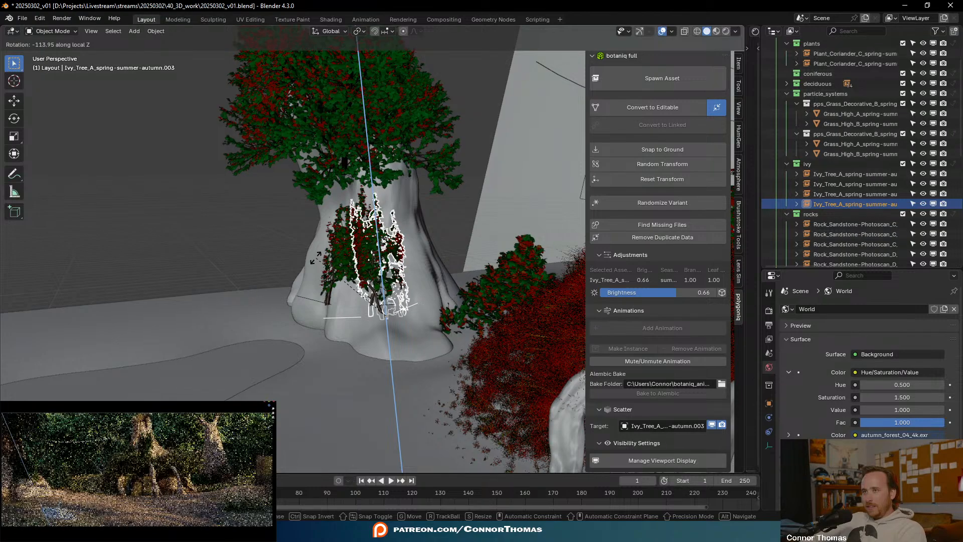
{"action": "left_click", "coordinate": [402, 236]}
- Move the second ivy copy closer to the trunk's surface and hide the viewport sidebar
{"action": "middle_click_drag", "start_coordinate": [401, 237], "coordinate": [462, 284]}
{"action": "scroll", "coordinate": [385, 235], "scroll_direction": "up", "scroll_amount": 3}
{"action": "key", "text": "g"}
{"action": "left_click", "coordinate": [430, 259]}
{"action": "scroll", "coordinate": [498, 302], "scroll_direction": "up", "scroll_amount": 5}
{"action": "middle_click_drag", "start_coordinate": [498, 302], "coordinate": [353, 278]}
{"action": "key", "text": "n"}
- Tilt the second ivy copy to follow the slope of the root and shift it against the bark
{"action": "middle_click_drag", "start_coordinate": [414, 281], "coordinate": [404, 275]}
{"action": "key", "text": "r"}
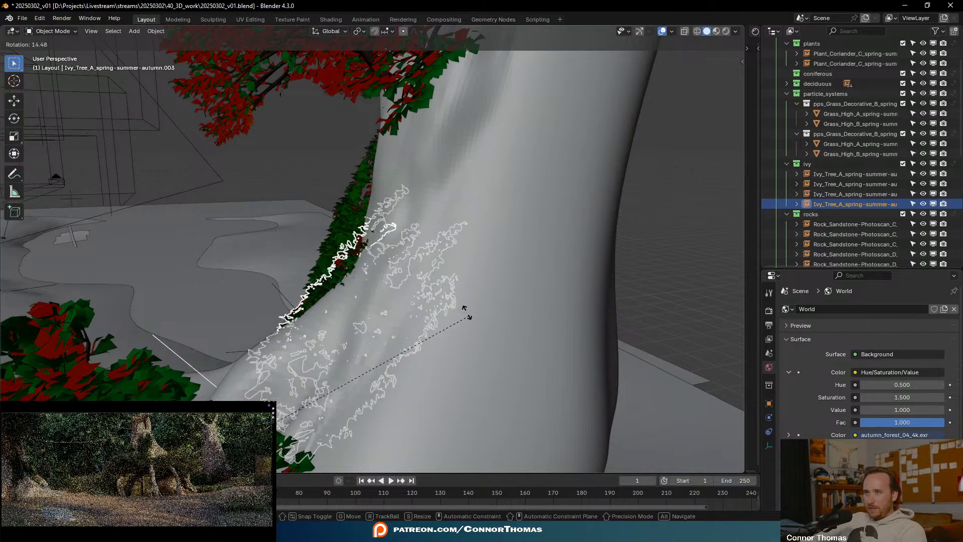
{"action": "left_click", "coordinate": [471, 282]}
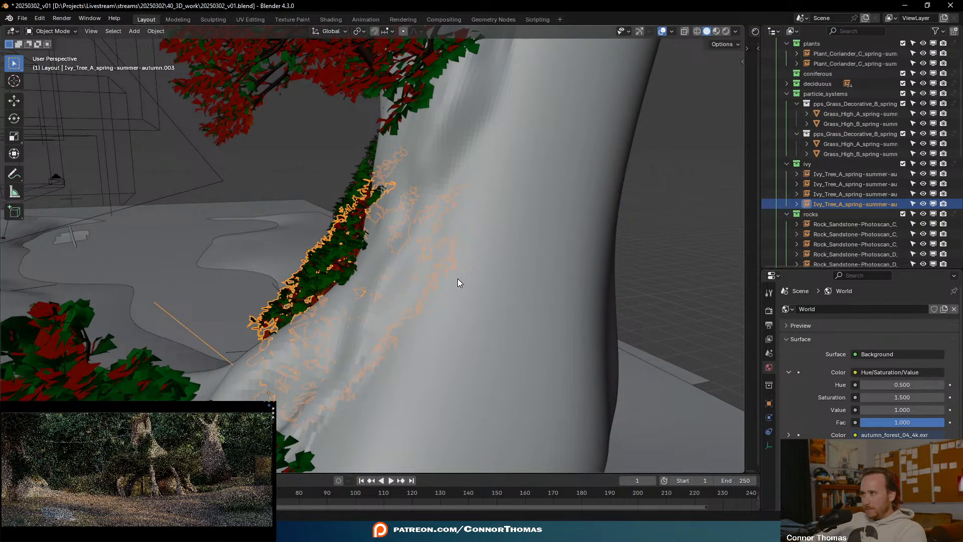
{"action": "middle_click_drag", "start_coordinate": [446, 282], "coordinate": [459, 331]}
{"action": "key", "text": "g"}
{"action": "left_click", "coordinate": [401, 384]}
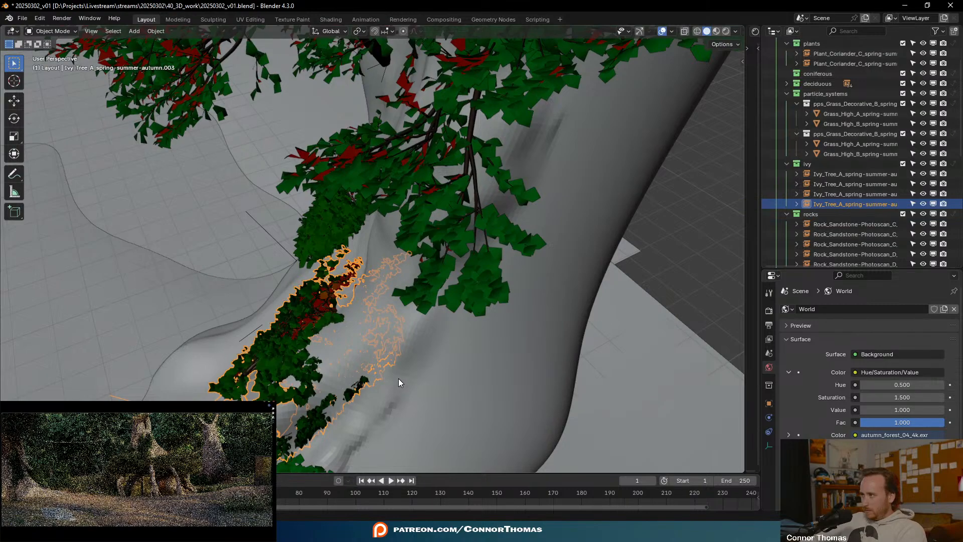
- Tilt the second ivy copy further so it leans along the root beside the first copy, and deselect it
{"action": "middle_click_drag", "start_coordinate": [396, 377], "coordinate": [594, 284]}
{"action": "key", "text": "g"}
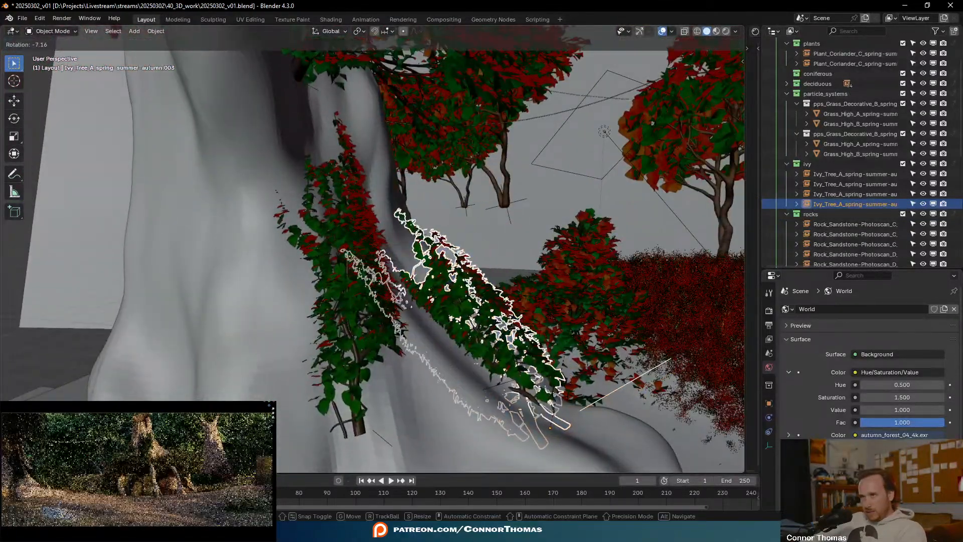
{"action": "left_click", "coordinate": [565, 264]}
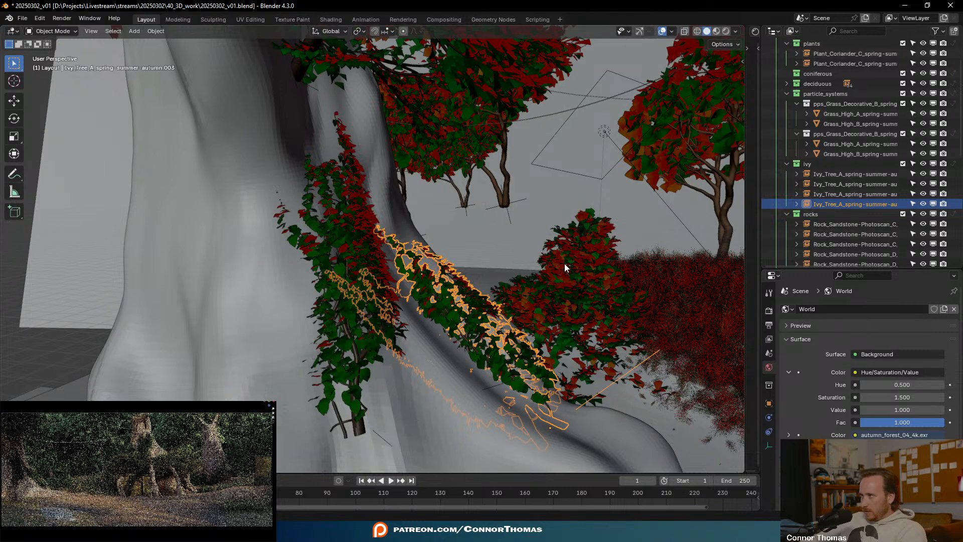
{"action": "key", "text": "alt+a"}
{"action": "scroll", "coordinate": [543, 279], "scroll_direction": "down", "scroll_amount": 1}
{"action": "scroll", "coordinate": [543, 279], "scroll_direction": "down", "scroll_amount": 5}
{"action": "middle_click_drag", "start_coordinate": [538, 285], "coordinate": [491, 290]}
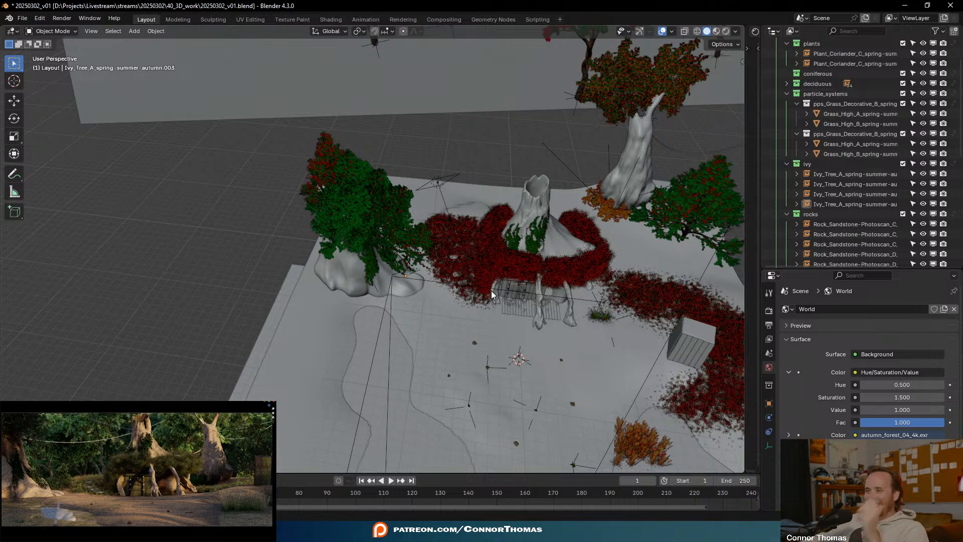
{"action": "middle_click_drag", "start_coordinate": [468, 224], "coordinate": [537, 290]}
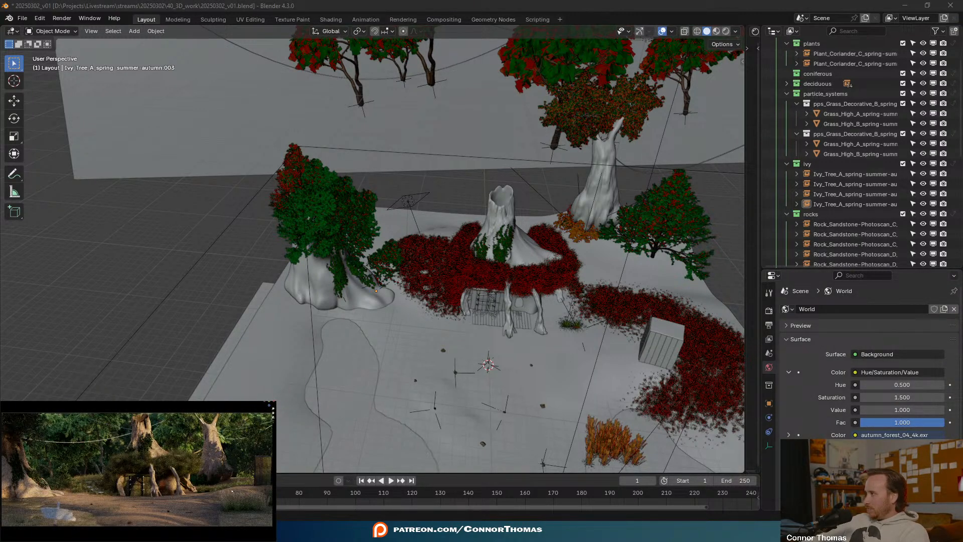
{"action": "middle_click_drag", "start_coordinate": [677, 276], "coordinate": [481, 302]}
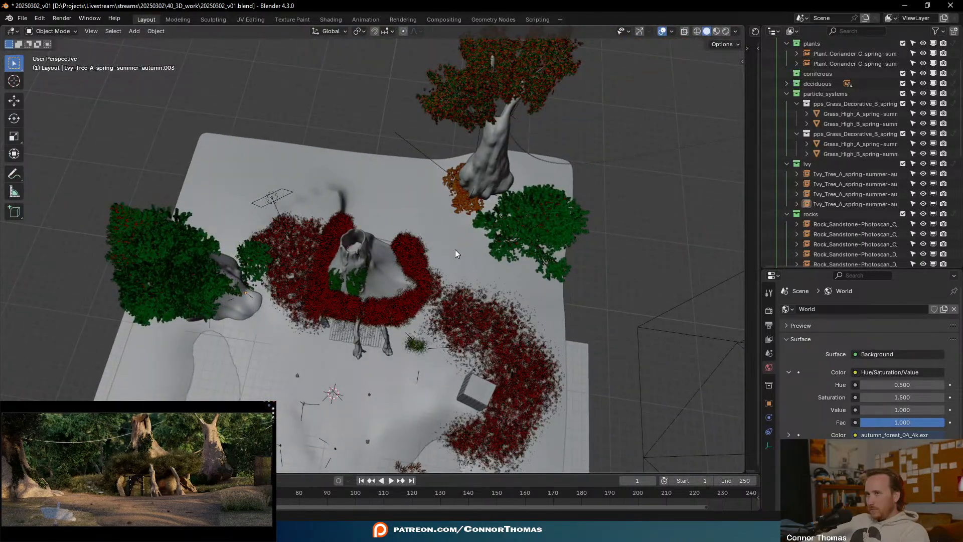
- Place the 3D cursor at the base of the bare-trunked rear tree and select the coriander plant growing there
{"action": "left_click", "coordinate": [14, 81]}
{"action": "left_click", "coordinate": [495, 205]}
{"action": "key", "text": "w"}
{"action": "scroll", "coordinate": [515, 234], "scroll_direction": "up", "scroll_amount": 3}
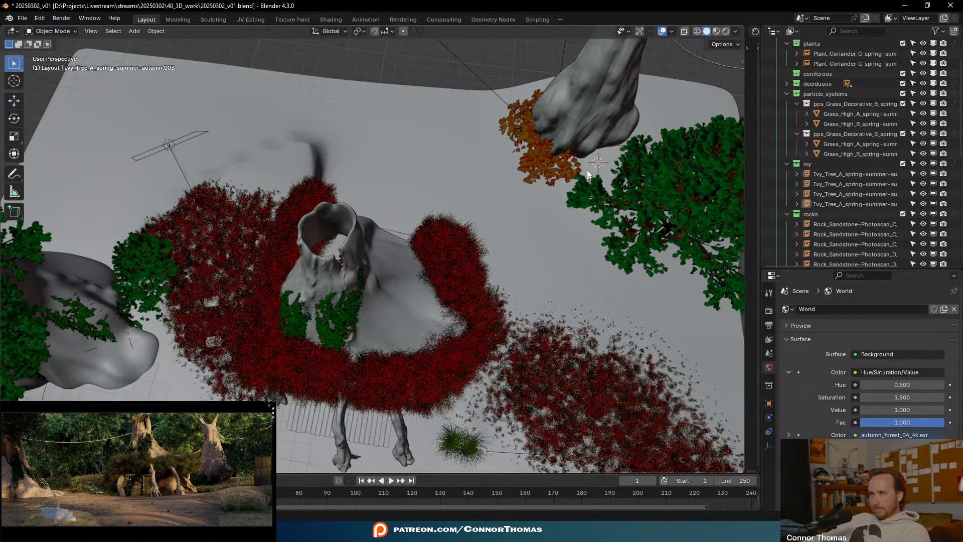
{"action": "left_click", "coordinate": [553, 156]}
{"action": "key", "text": "KP_Decimal"}
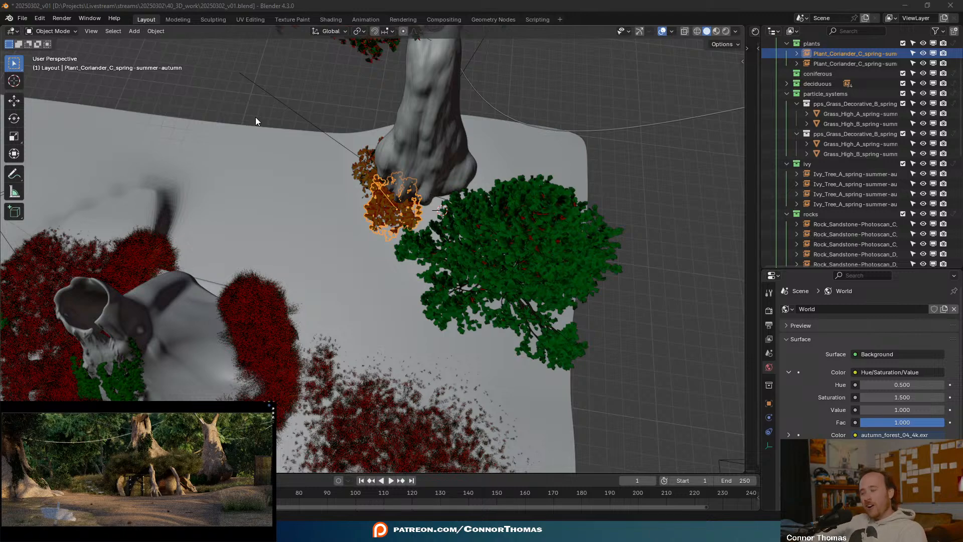
- Duplicate the coriander plant, rotate the copy slightly, and position it between the rear tree's base and the green bush
{"action": "middle_click_drag", "start_coordinate": [306, 214], "coordinate": [232, 287]}
{"action": "key", "text": "shift+d"}
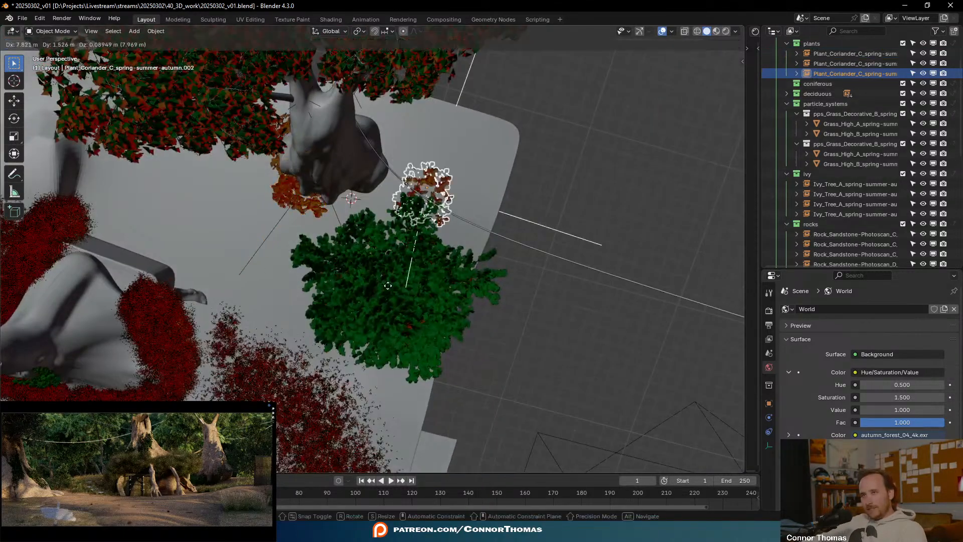
{"action": "key", "text": "r"}
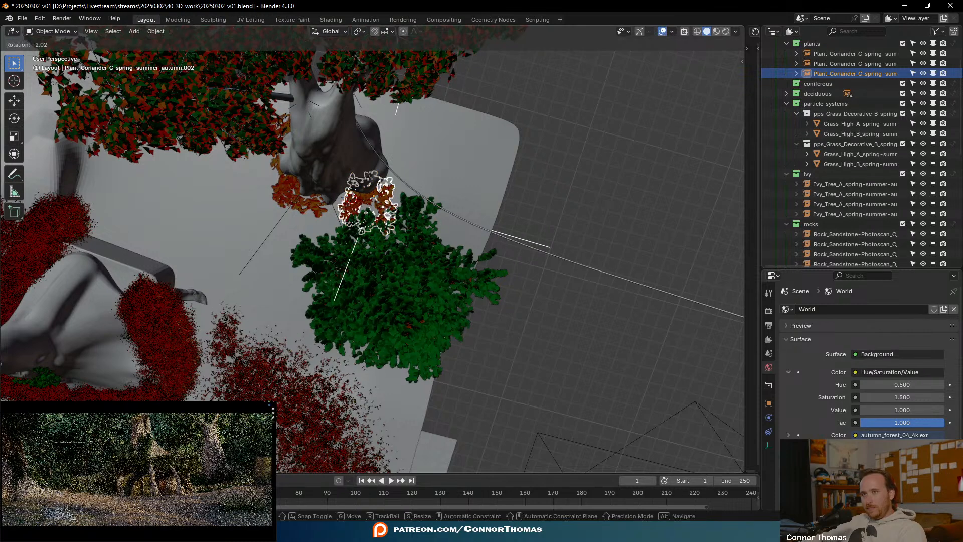
{"action": "key", "text": "g"}
{"action": "left_click", "coordinate": [395, 232]}
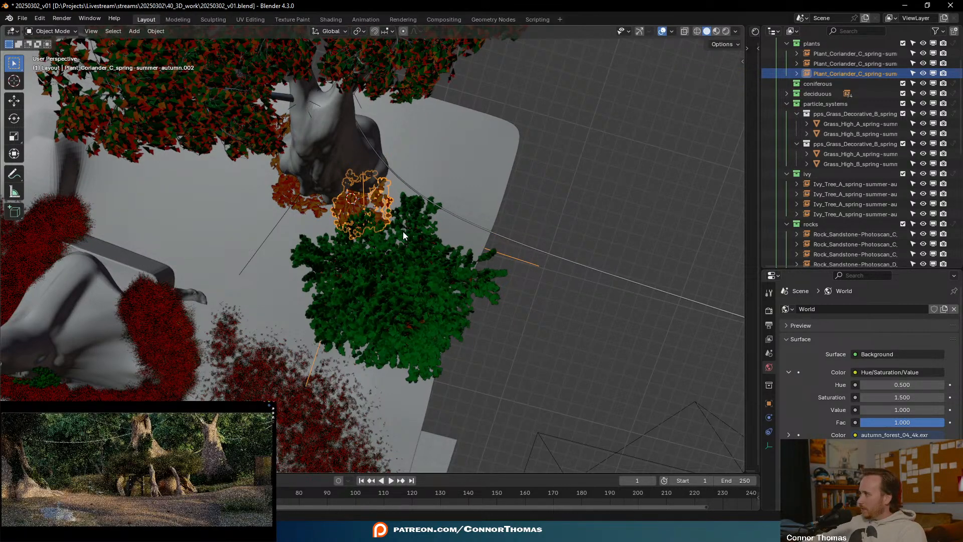
- Place three more coriander copies in a row along the outer side of the green bush and save the file
{"action": "key", "text": "shift+d"}
{"action": "left_click", "coordinate": [434, 251]}
{"action": "key", "text": "shift+d"}
{"action": "left_click", "coordinate": [486, 307]}
{"action": "key", "text": "shift+d"}
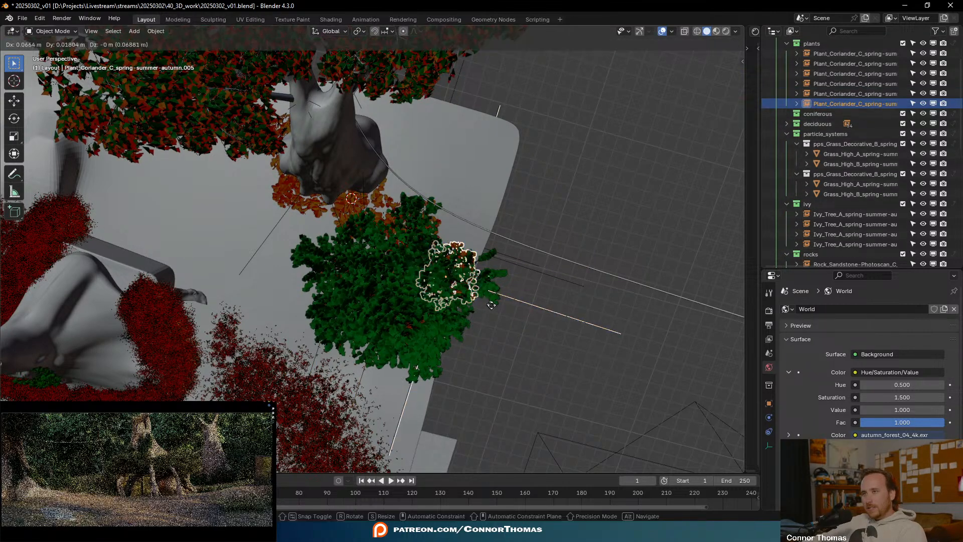
{"action": "left_click", "coordinate": [504, 321]}
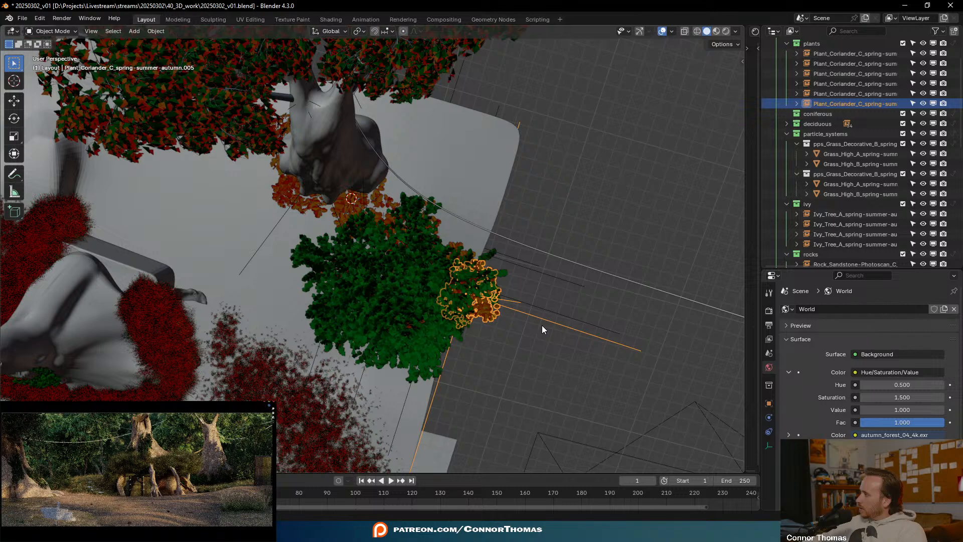
{"action": "left_click", "coordinate": [542, 326]}
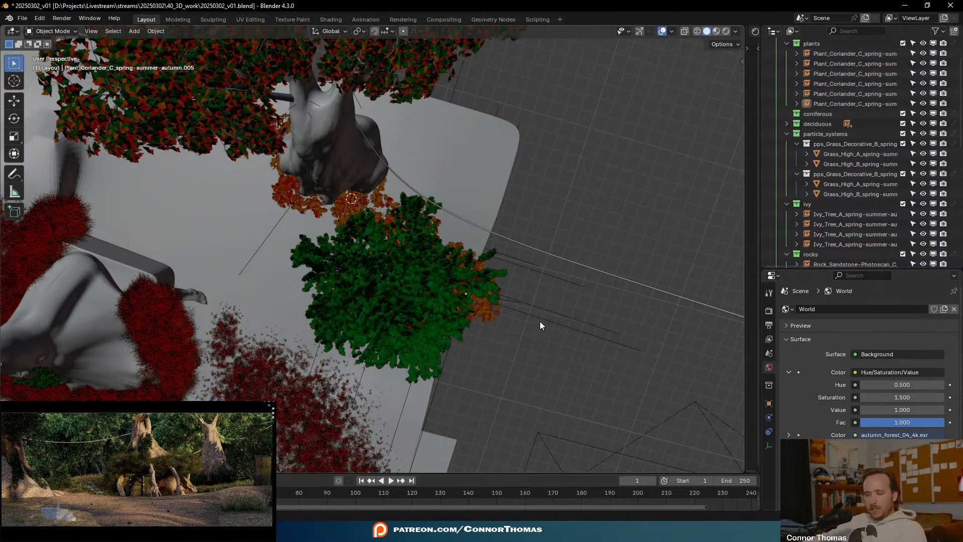
{"action": "key", "text": "ctrl+s"}
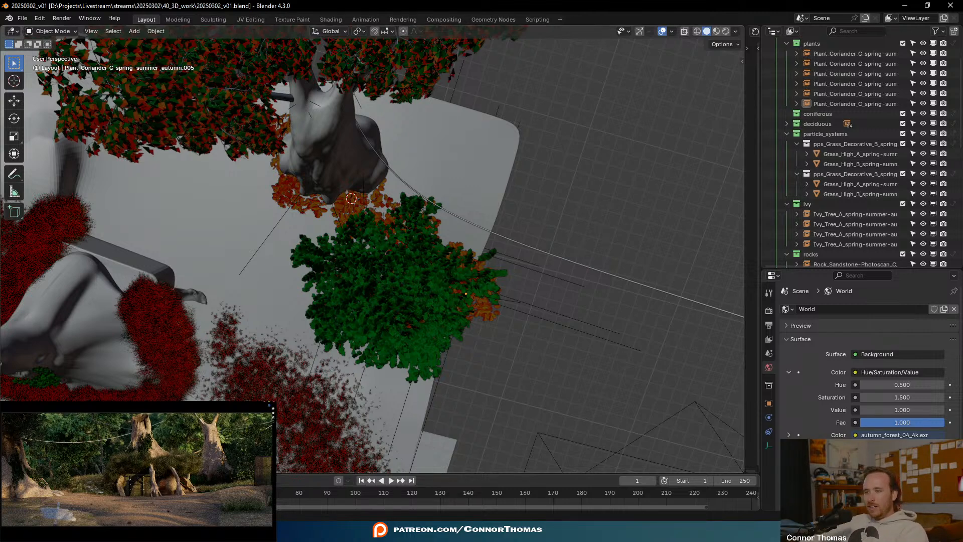
- Select the water plane and show its SwampWater material nodes in an enlarged shader editor
{"action": "key", "text": "alt+Tab"}
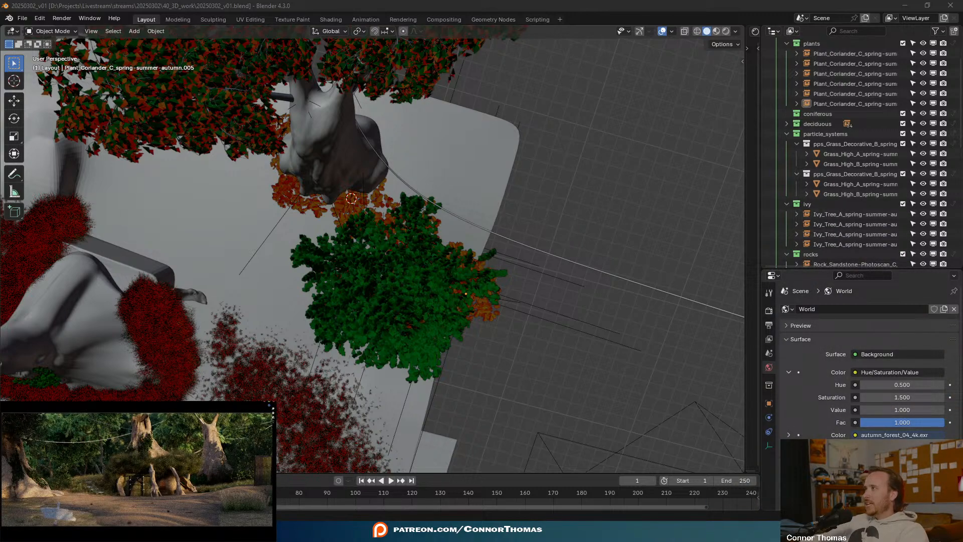
{"action": "middle_click_drag", "start_coordinate": [398, 295], "coordinate": [475, 287]}
{"action": "scroll", "coordinate": [474, 285], "scroll_direction": "up", "scroll_amount": 2}
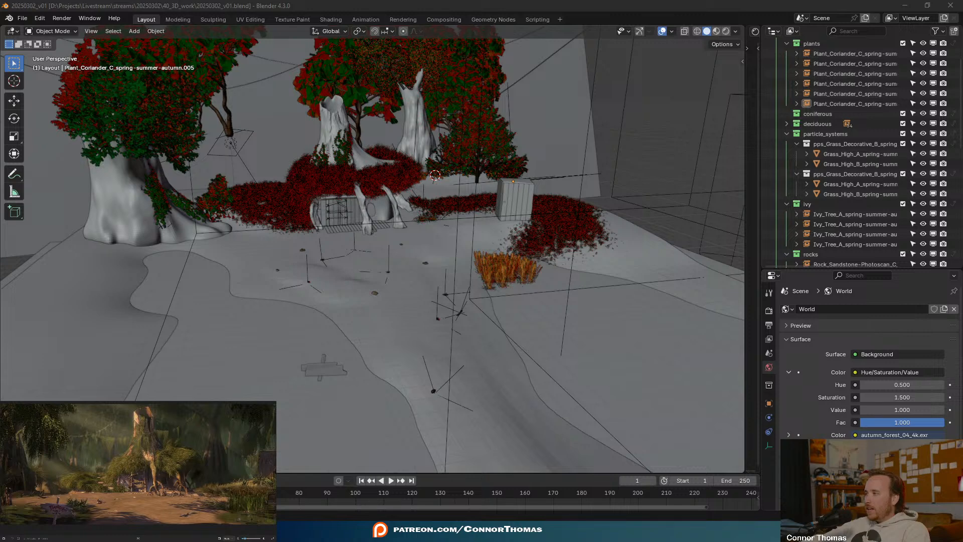
{"action": "left_click", "coordinate": [372, 410]}
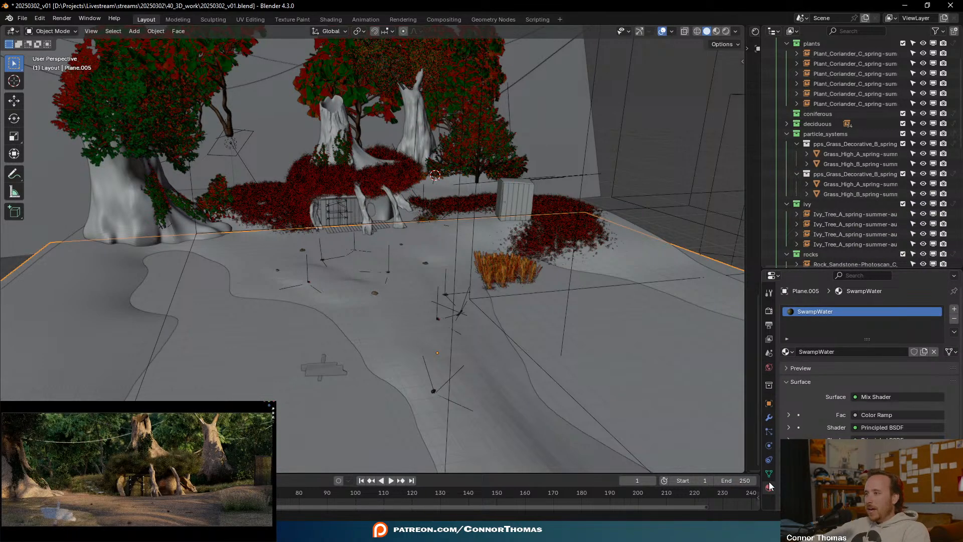
{"action": "left_click_drag", "start_coordinate": [803, 270], "coordinate": [827, 112]}
{"action": "left_click_drag", "start_coordinate": [744, 158], "coordinate": [209, 160]}
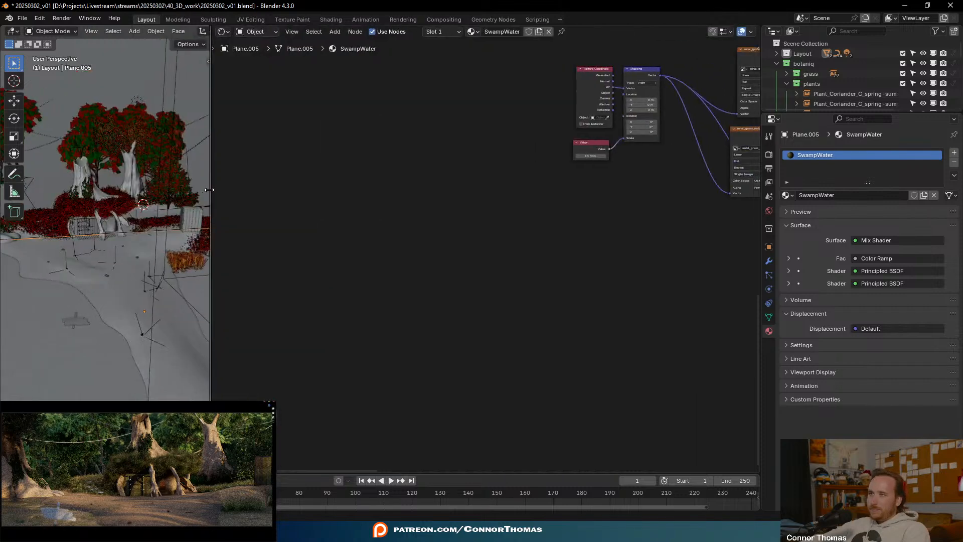
- Examine the SwampWater node network, from its textures, colour ramps and RGB colours through to the mixed Principled BSDF shaders
{"action": "scroll", "coordinate": [576, 261], "scroll_direction": "up", "scroll_amount": 3}
{"action": "middle_click_drag", "start_coordinate": [712, 170], "coordinate": [559, 327]}
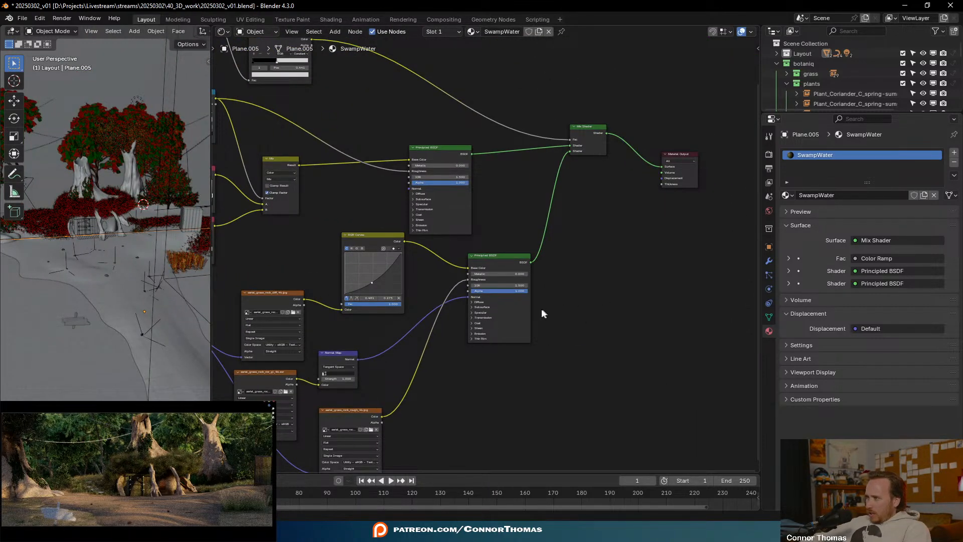
{"action": "scroll", "coordinate": [541, 309], "scroll_direction": "up", "scroll_amount": 2}
{"action": "middle_click_drag", "start_coordinate": [518, 208], "coordinate": [611, 281]}
{"action": "scroll", "coordinate": [613, 147], "scroll_direction": "up", "scroll_amount": 2}
{"action": "scroll", "coordinate": [587, 266], "scroll_direction": "down", "scroll_amount": 8}
{"action": "middle_click_drag", "start_coordinate": [566, 220], "coordinate": [281, 154]}
{"action": "middle_click_drag", "start_coordinate": [502, 192], "coordinate": [414, 312]}
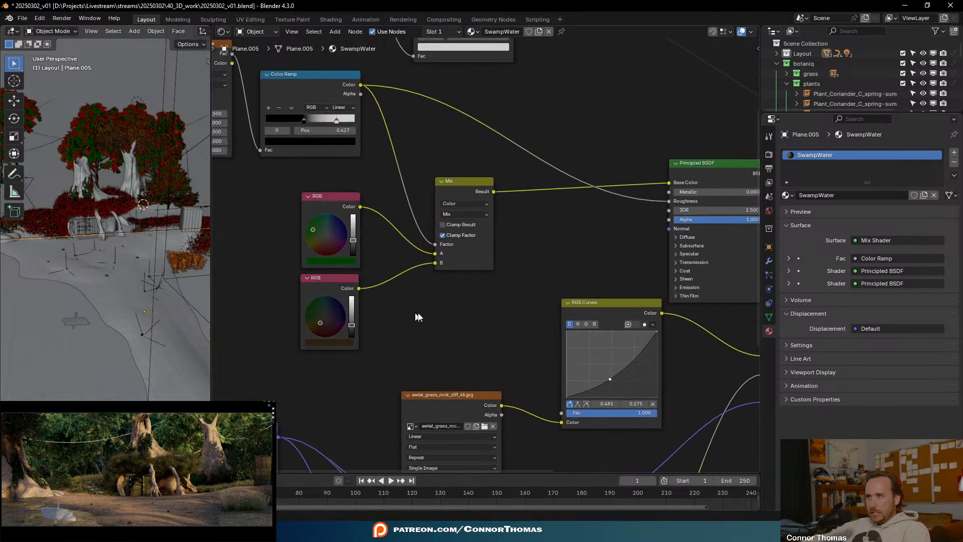
{"action": "scroll", "coordinate": [432, 310], "scroll_direction": "up", "scroll_amount": 1}
{"action": "scroll", "coordinate": [540, 314], "scroll_direction": "up", "scroll_amount": 2}
- Try a Metallic value of 1.000 on the upper Principled BSDF fed by the Mix node
{"action": "middle_click_drag", "start_coordinate": [541, 314], "coordinate": [483, 215]}
{"action": "middle_click_drag", "start_coordinate": [625, 240], "coordinate": [490, 271]}
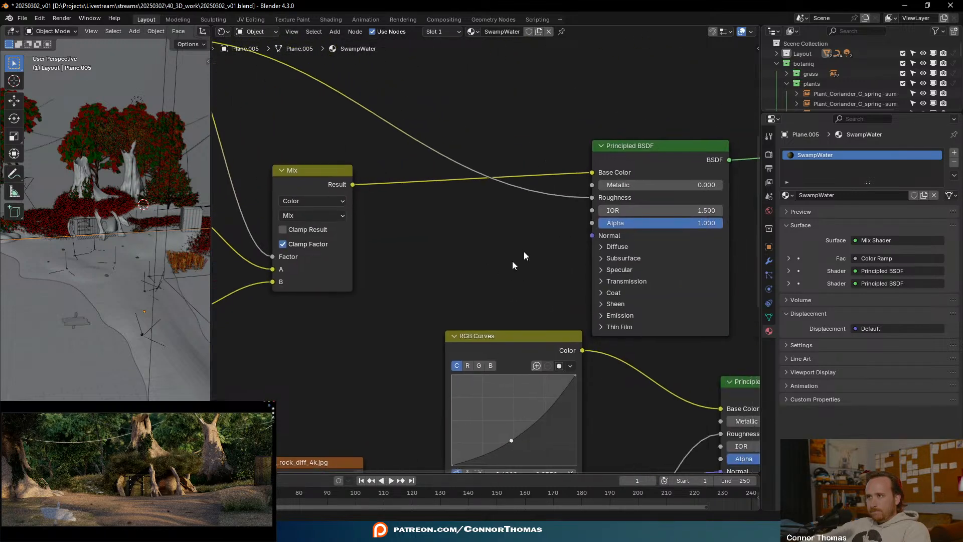
{"action": "left_click_drag", "start_coordinate": [675, 188], "coordinate": [725, 187]}
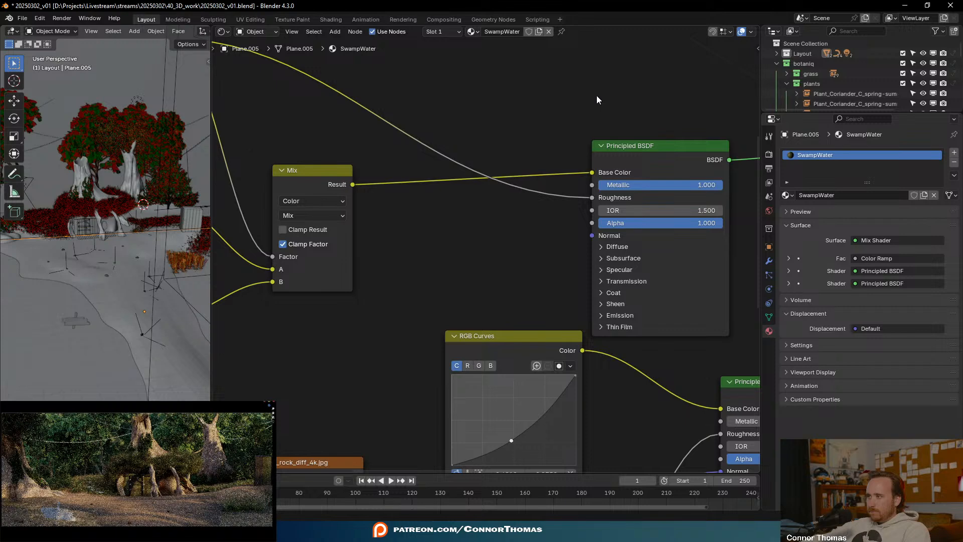
{"action": "key", "text": "ctrl+z"}
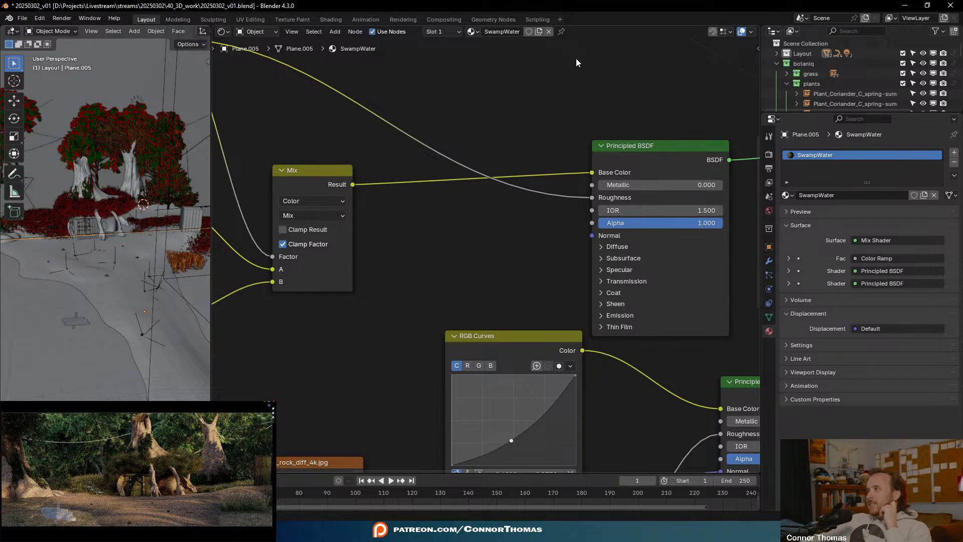
- Try disconnecting the Color Ramp from the upper Principled BSDF's Roughness and setting Roughness to 0.000
{"action": "middle_click_drag", "start_coordinate": [606, 98], "coordinate": [520, 102]}
{"action": "middle_click_drag", "start_coordinate": [421, 189], "coordinate": [536, 178]}
{"action": "scroll", "coordinate": [490, 214], "scroll_direction": "down", "scroll_amount": 4}
{"action": "middle_click_drag", "start_coordinate": [490, 213], "coordinate": [651, 255]}
{"action": "scroll", "coordinate": [559, 207], "scroll_direction": "up", "scroll_amount": 2}
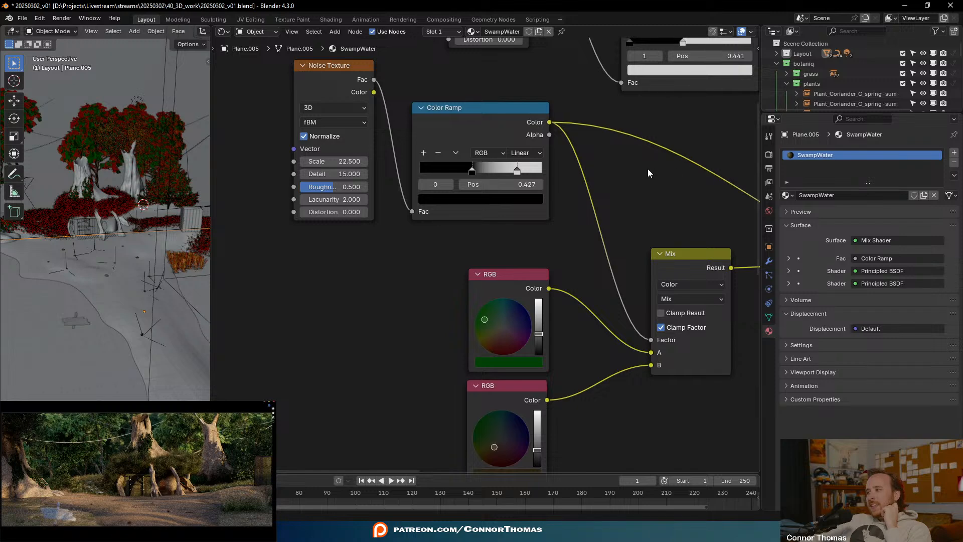
{"action": "middle_click_drag", "start_coordinate": [688, 144], "coordinate": [581, 177]}
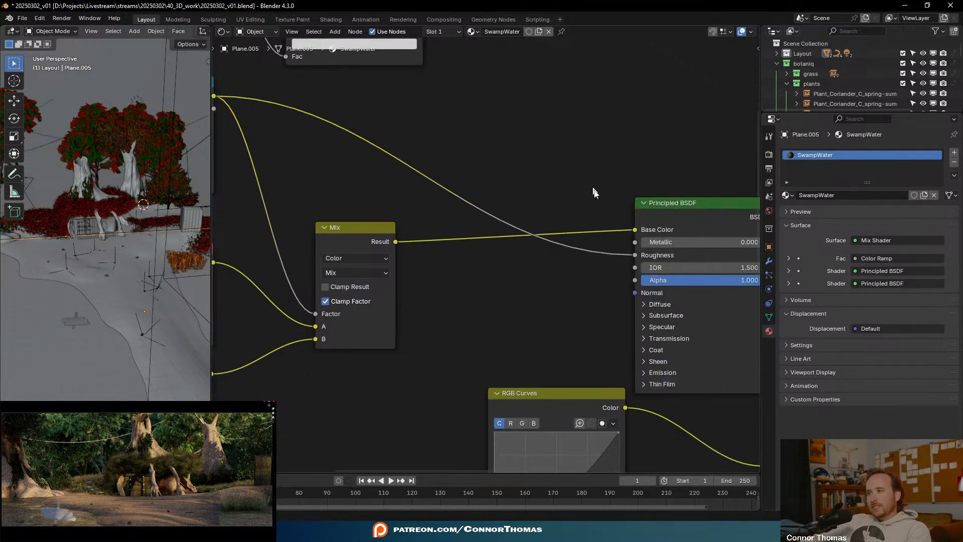
{"action": "left_click_drag", "start_coordinate": [624, 257], "coordinate": [599, 273]}
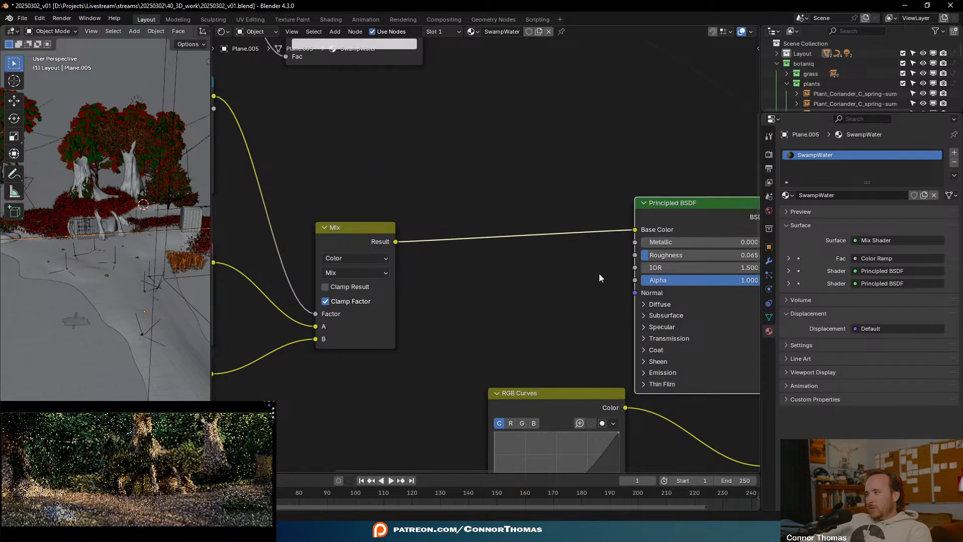
{"action": "left_click_drag", "start_coordinate": [681, 255], "coordinate": [642, 254]}
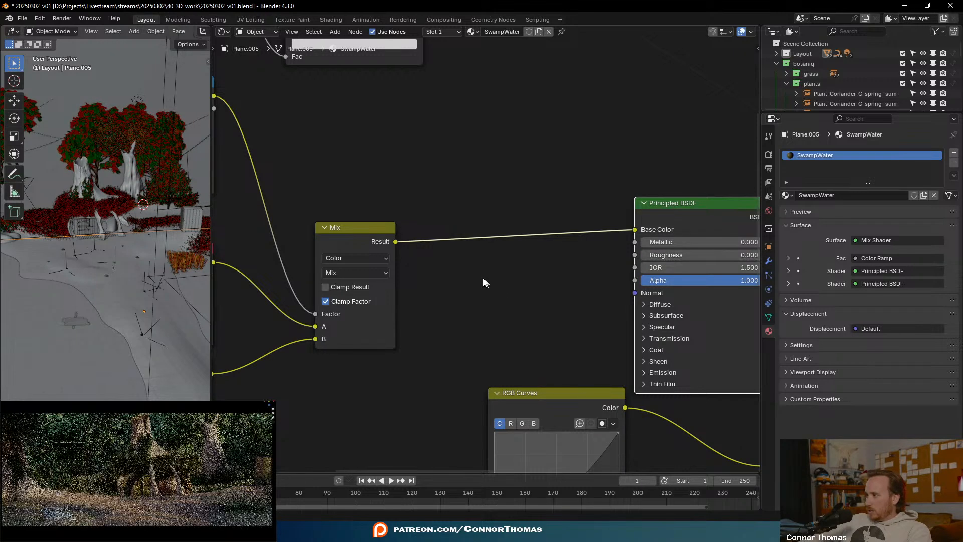
{"action": "key", "text": "ctrl+z"}
{"action": "key", "text": "ctrl+z"}
- Preview the color Mix node's output and insert an RGB Curves node between it and the Principled BSDF's Base Color
{"action": "middle_click_drag", "start_coordinate": [454, 284], "coordinate": [511, 309]}
{"action": "left_click", "coordinate": [456, 242], "text": "ctrl+shift"}
{"action": "key", "text": "shift+a"}
{"action": "left_click", "coordinate": [512, 308]}
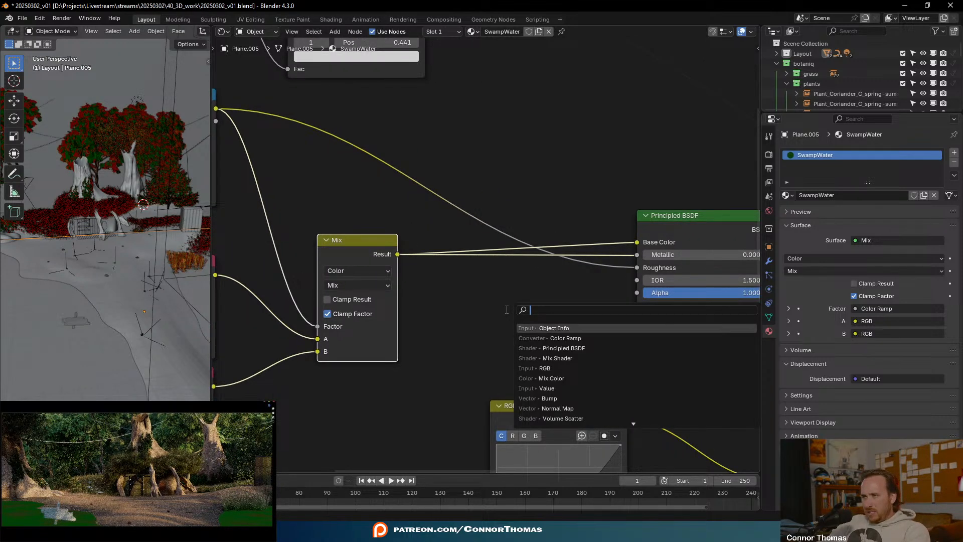
{"action": "type", "text": "colo"}
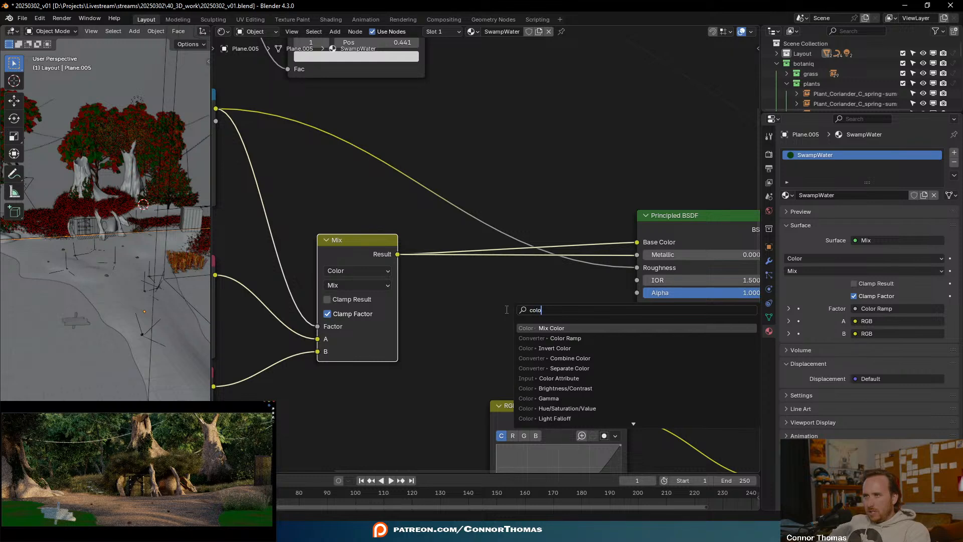
{"action": "key", "text": "BackSpace"}
{"action": "key", "text": "BackSpace"}
{"action": "key", "text": "BackSpace"}
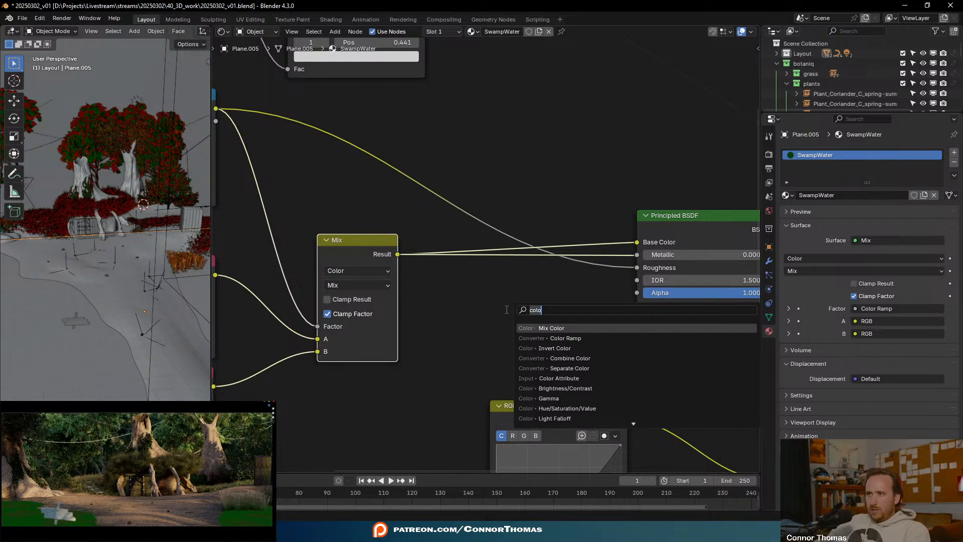
{"action": "type", "text": "u7r"}
{"action": "key", "text": "ctrl+a"}
{"action": "type", "text": "cur"}
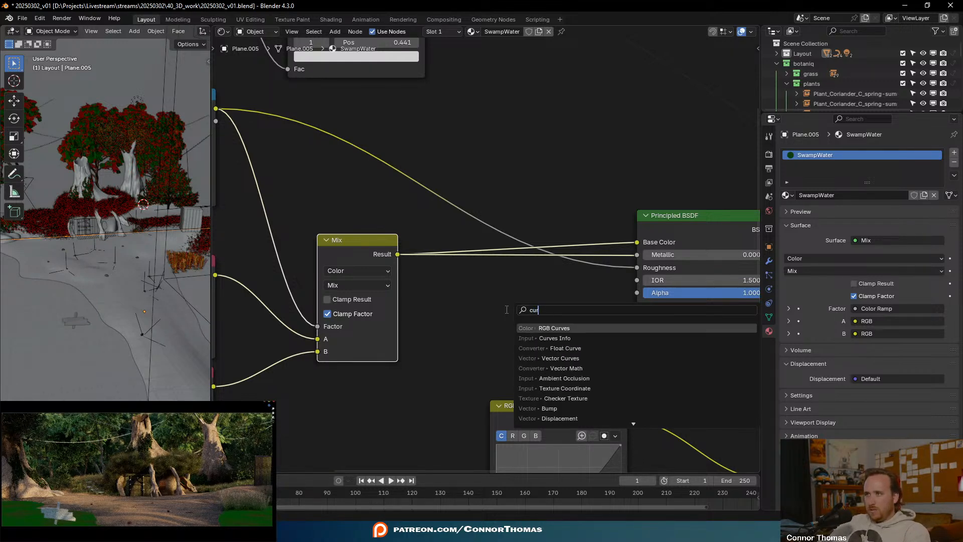
{"action": "key", "text": "Return"}
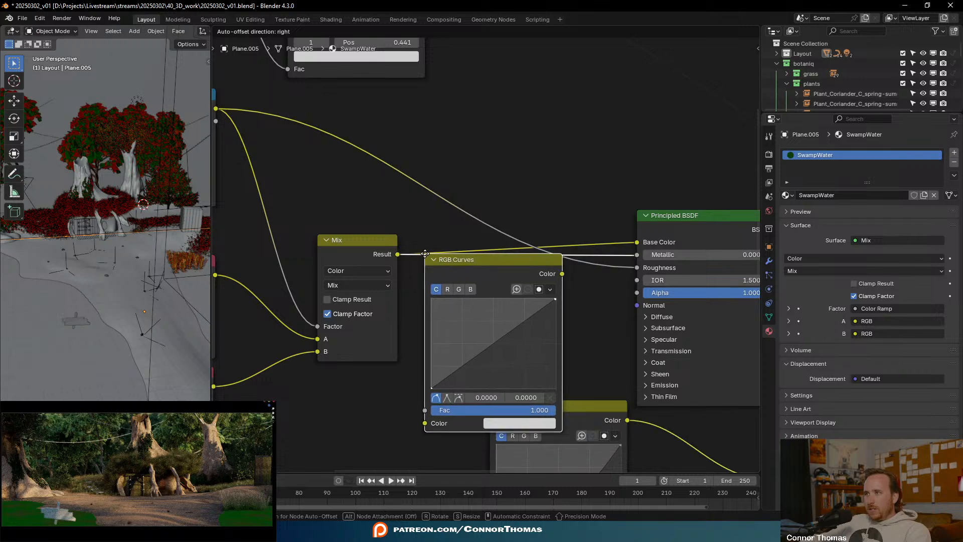
{"action": "left_click", "coordinate": [425, 251]}
- Darken the new RGB Curves with a point at 0.5318, 0.2562 and reconnect the Mix Shader to the Material Output
{"action": "left_click_drag", "start_coordinate": [482, 349], "coordinate": [498, 361]}
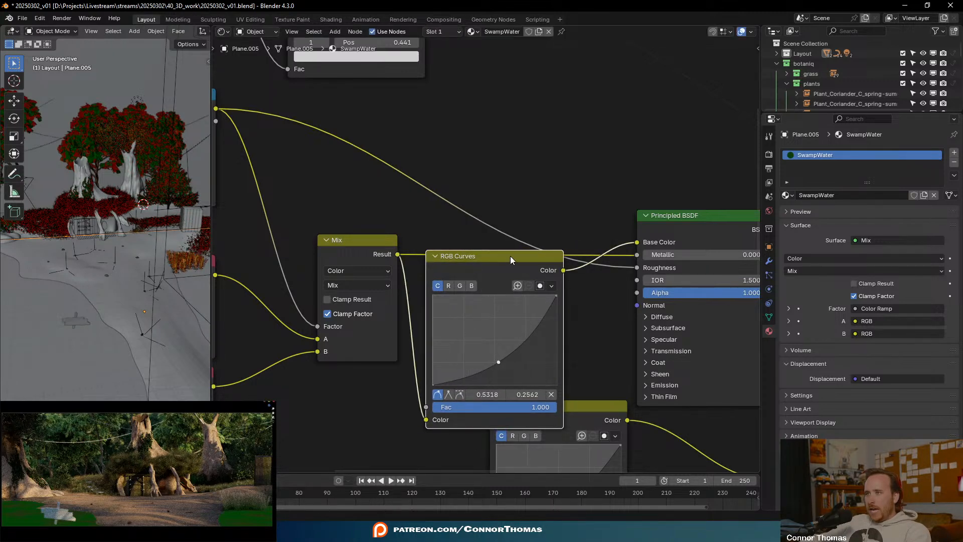
{"action": "scroll", "coordinate": [565, 305], "scroll_direction": "down", "scroll_amount": 3}
{"action": "middle_click_drag", "start_coordinate": [710, 253], "coordinate": [234, 252]}
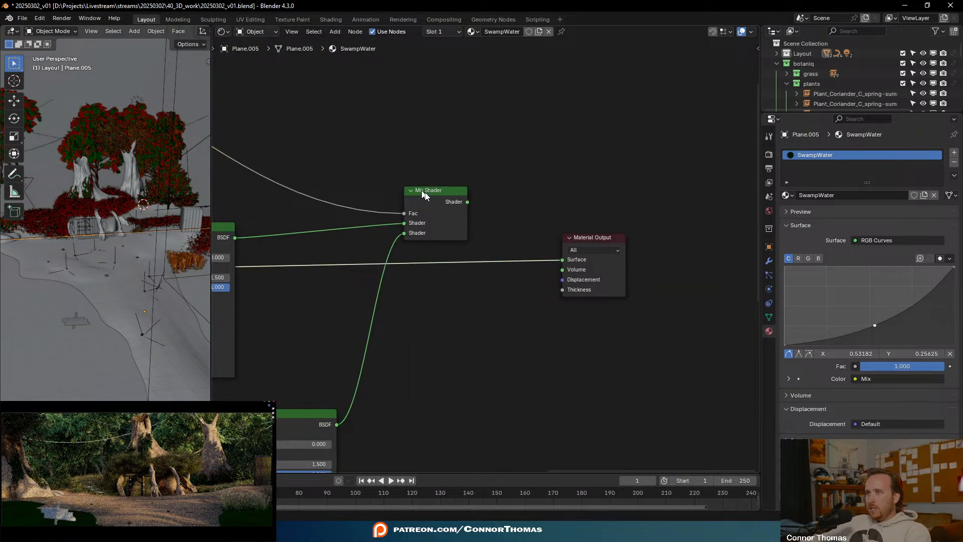
{"action": "left_click", "coordinate": [431, 206], "text": "ctrl+shift"}
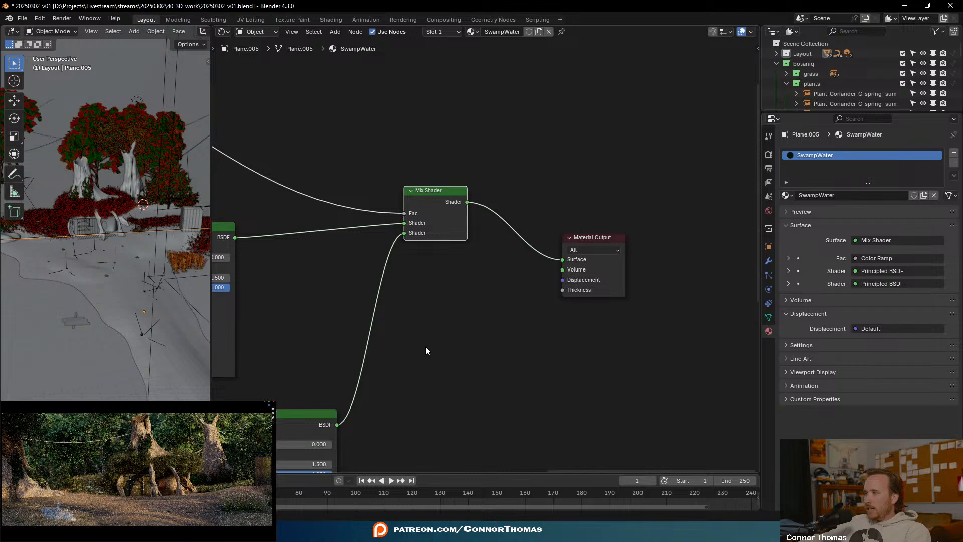
- Try darkening the aerial_grass_rock texture's RGB Curves by moving its curve point to about 0.54, 0.225
{"action": "scroll", "coordinate": [549, 271], "scroll_direction": "down", "scroll_amount": 2}
{"action": "middle_click_drag", "start_coordinate": [381, 296], "coordinate": [685, 315]}
{"action": "left_click_drag", "start_coordinate": [422, 315], "coordinate": [429, 318]}
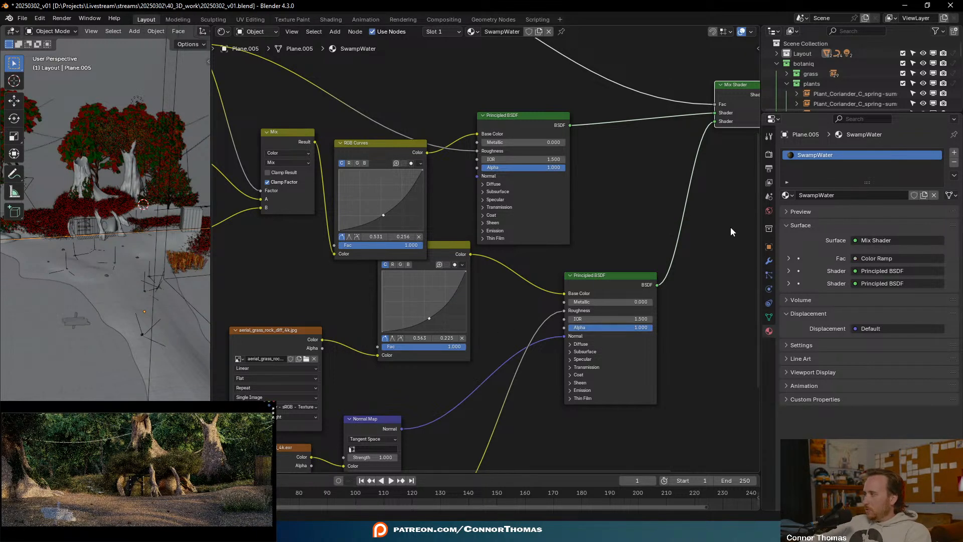
{"action": "middle_click_drag", "start_coordinate": [513, 335], "coordinate": [494, 360]}
{"action": "key", "text": "ctrl+z"}
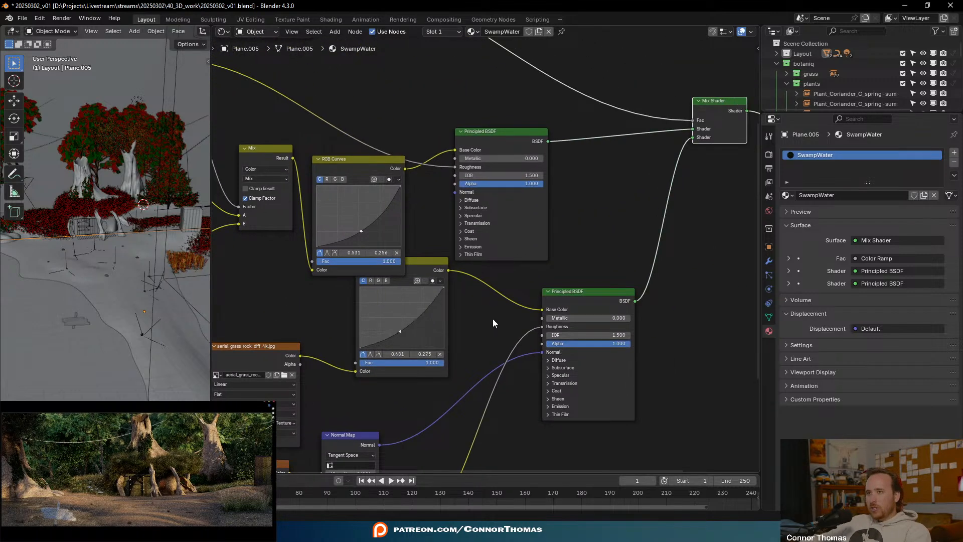
- Examine the water's Color Ramp, Mix and RGB Curves nodes feeding the upper Principled BSDF
{"action": "middle_click_drag", "start_coordinate": [493, 294], "coordinate": [491, 382]}
{"action": "middle_click_drag", "start_coordinate": [615, 277], "coordinate": [507, 299]}
{"action": "scroll", "coordinate": [474, 271], "scroll_direction": "down", "scroll_amount": 2}
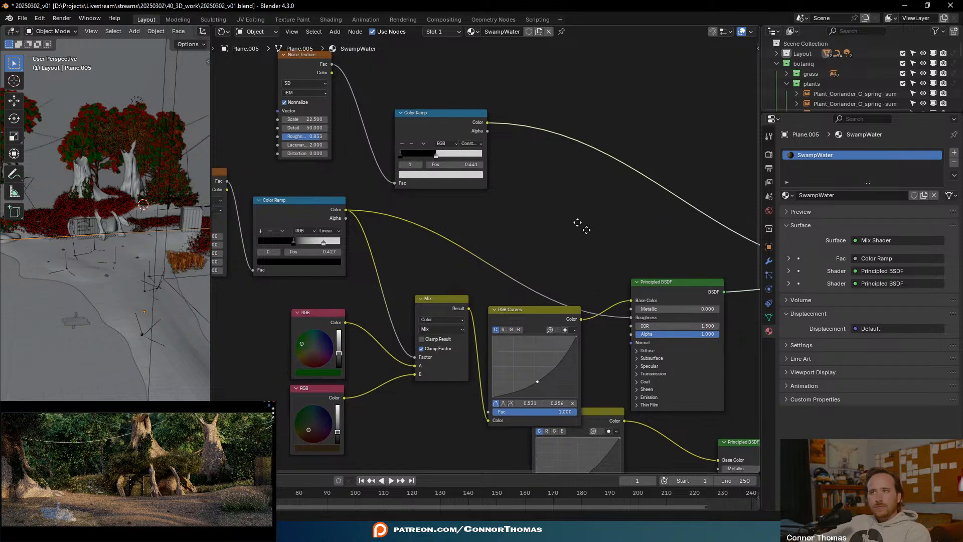
{"action": "scroll", "coordinate": [514, 205], "scroll_direction": "up", "scroll_amount": 4}
{"action": "scroll", "coordinate": [483, 202], "scroll_direction": "up", "scroll_amount": 1}
{"action": "middle_click_drag", "start_coordinate": [482, 203], "coordinate": [557, 160]}
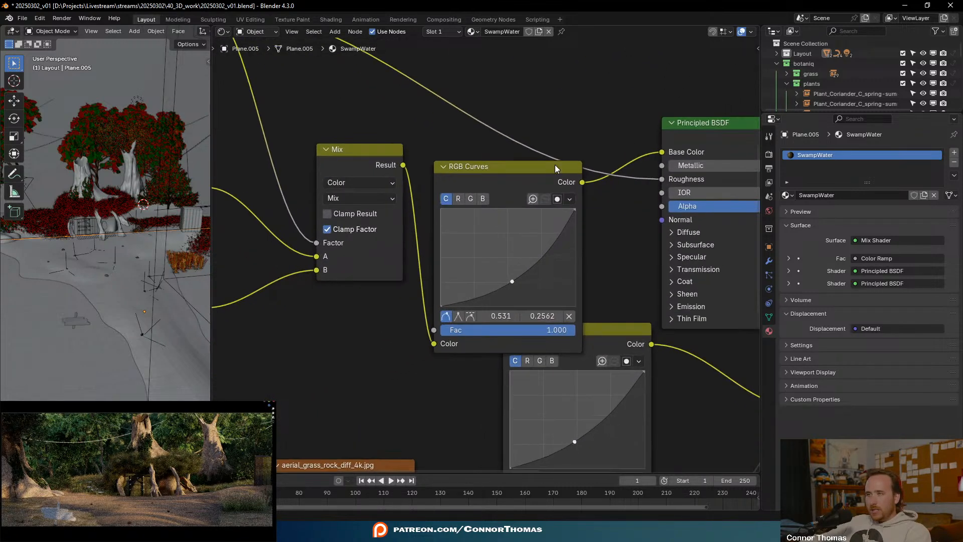
{"action": "scroll", "coordinate": [593, 206], "scroll_direction": "down", "scroll_amount": 1}
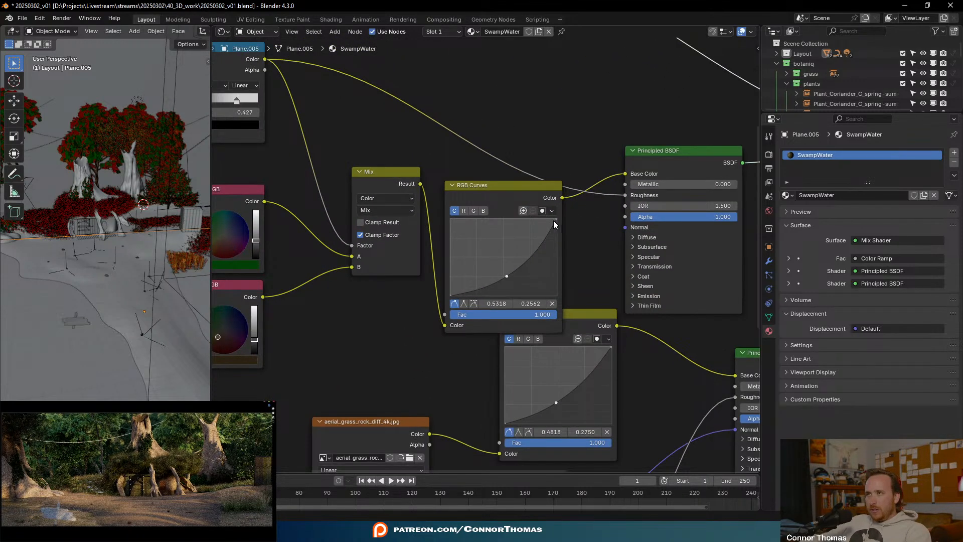
- Preview the upper Principled BSDF, disconnect the Color Ramp from its Roughness input, and set Roughness to 0.815
{"action": "middle_click_drag", "start_coordinate": [611, 259], "coordinate": [591, 301]}
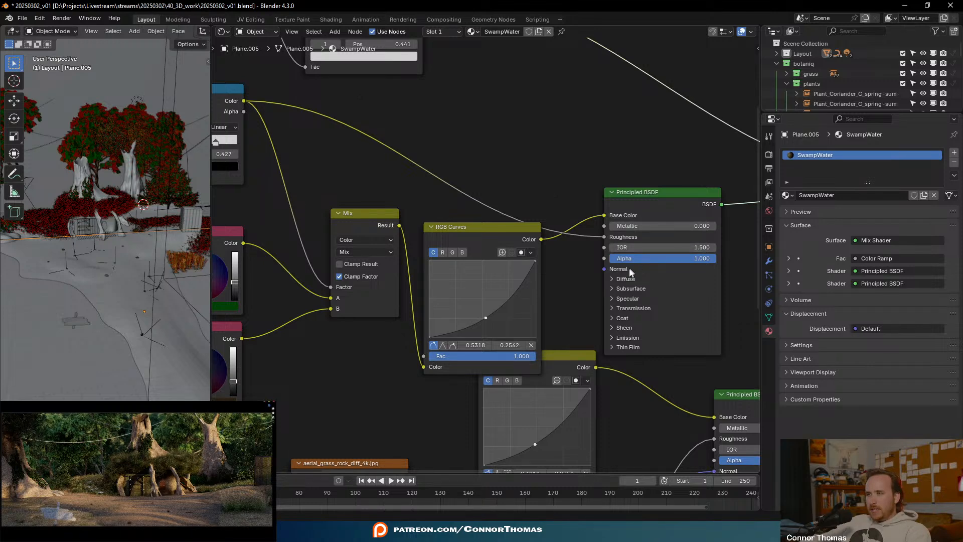
{"action": "middle_click_drag", "start_coordinate": [589, 264], "coordinate": [518, 296]}
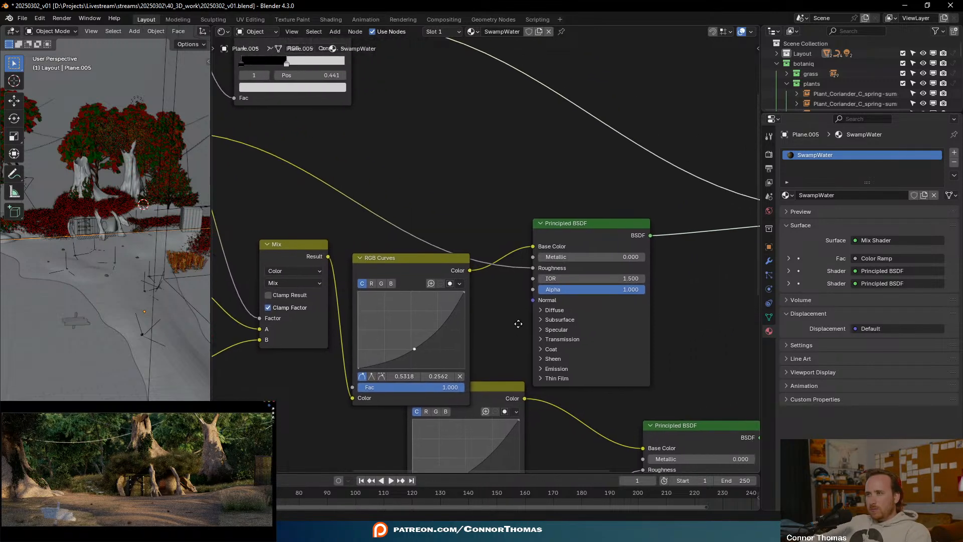
{"action": "left_click", "coordinate": [612, 234], "text": "ctrl+shift"}
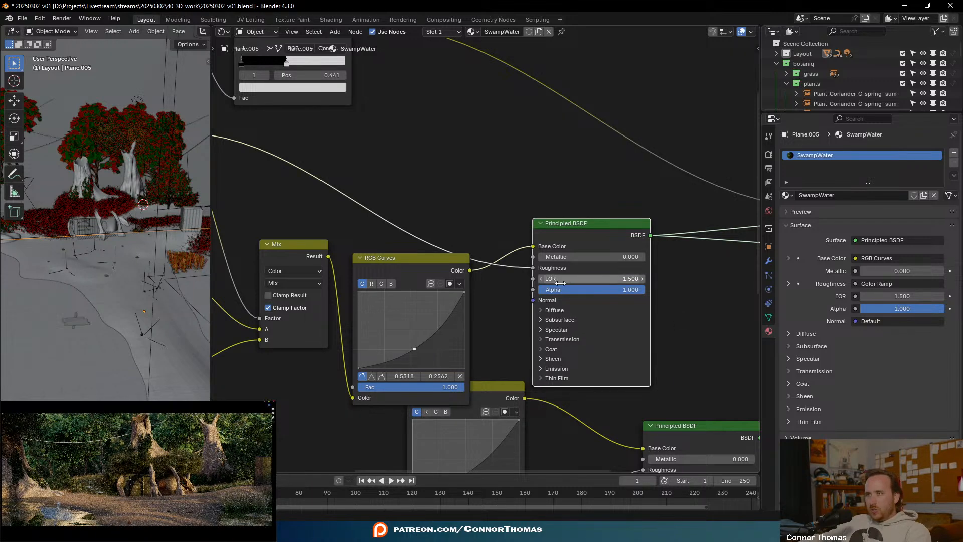
{"action": "middle_click_drag", "start_coordinate": [289, 219], "coordinate": [595, 256]}
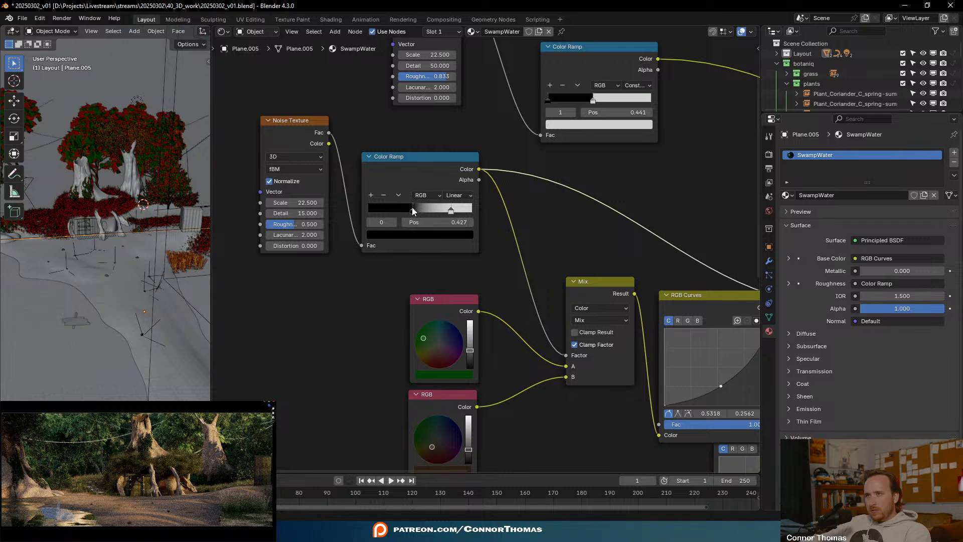
{"action": "middle_click_drag", "start_coordinate": [752, 284], "coordinate": [514, 246]}
{"action": "left_click_drag", "start_coordinate": [582, 270], "coordinate": [474, 170]}
{"action": "left_click_drag", "start_coordinate": [603, 265], "coordinate": [679, 265]}
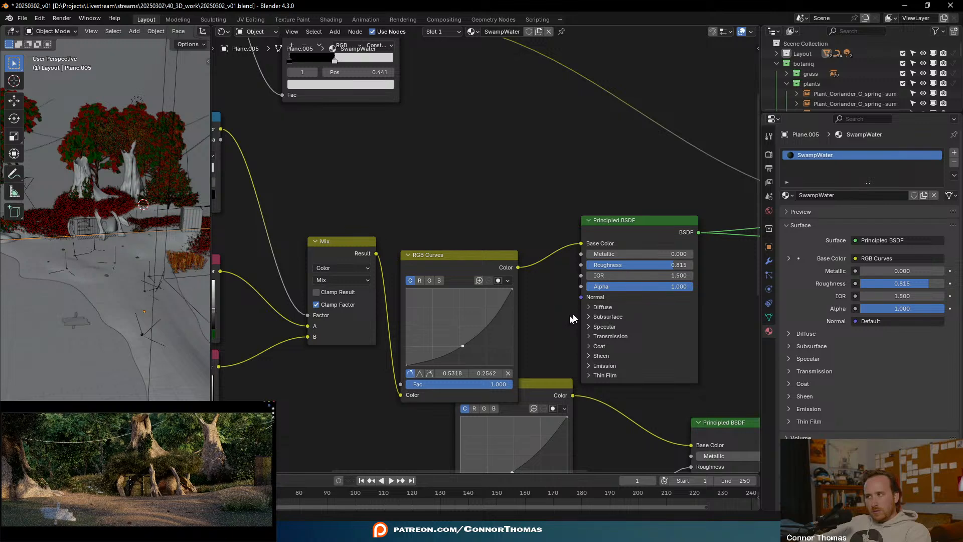
- Reconnect the Mix Shader to the Material Output to show the combined water material
{"action": "middle_click_drag", "start_coordinate": [706, 275], "coordinate": [515, 266]}
{"action": "middle_click_drag", "start_coordinate": [608, 270], "coordinate": [408, 287]}
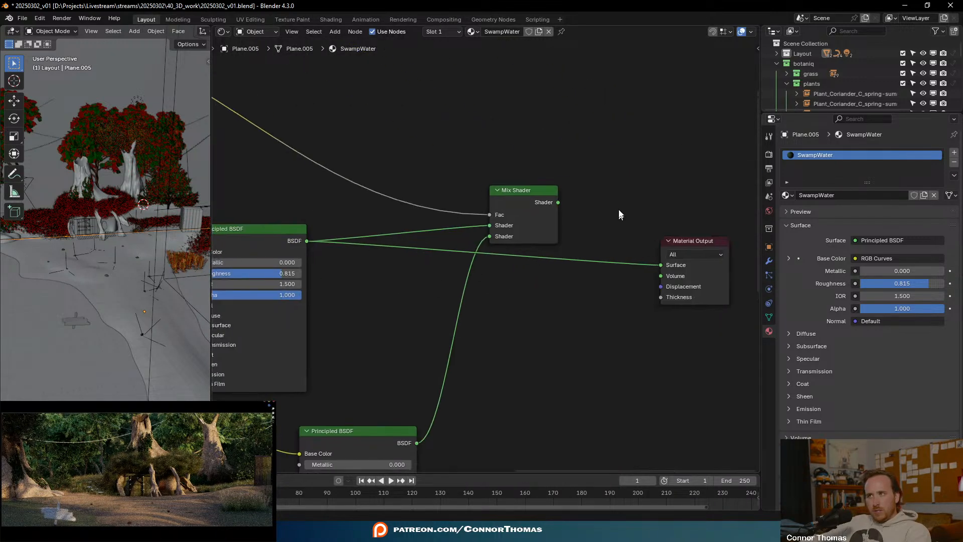
{"action": "left_click", "coordinate": [532, 199], "text": "ctrl+shift"}
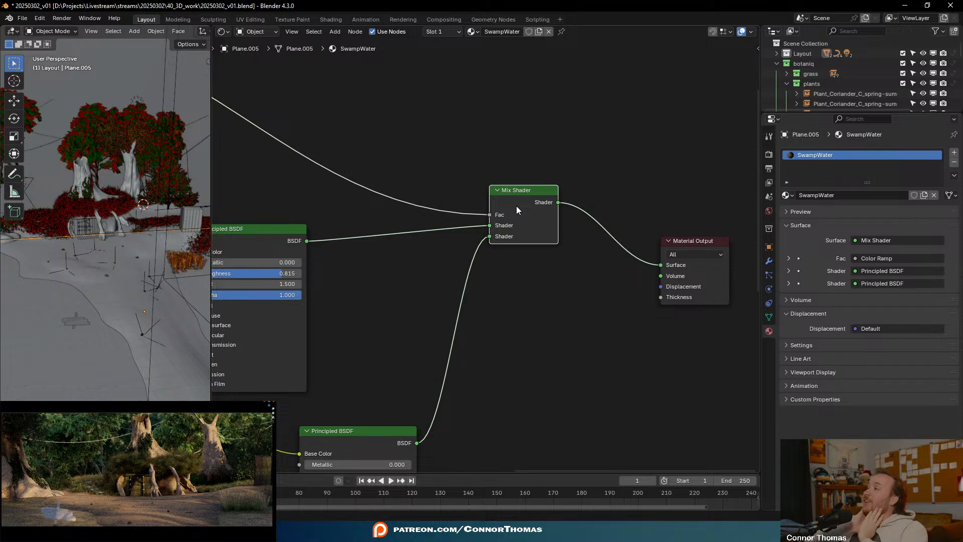
{"action": "left_click", "coordinate": [589, 316]}
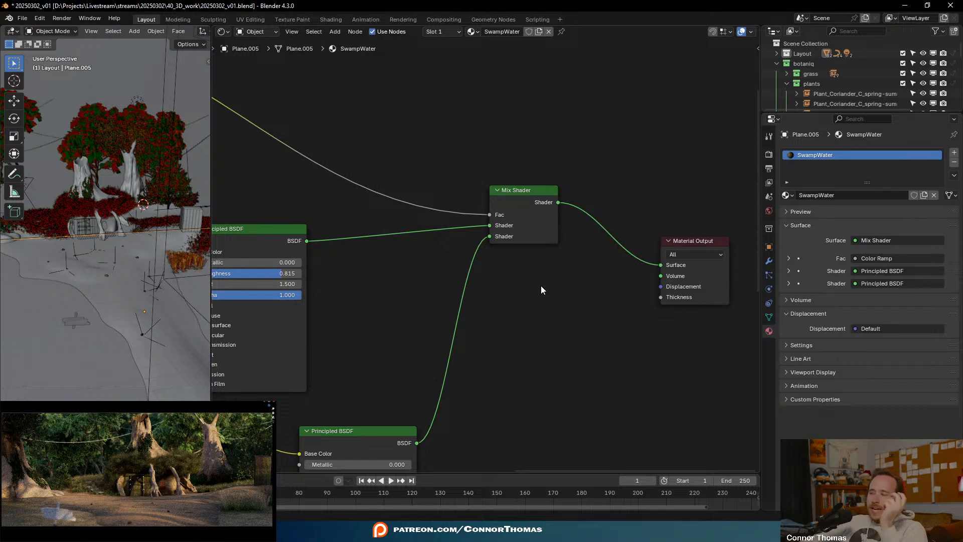
{"action": "middle_click_drag", "start_coordinate": [384, 305], "coordinate": [577, 285]}
{"action": "scroll", "coordinate": [576, 285], "scroll_direction": "down", "scroll_amount": 3}
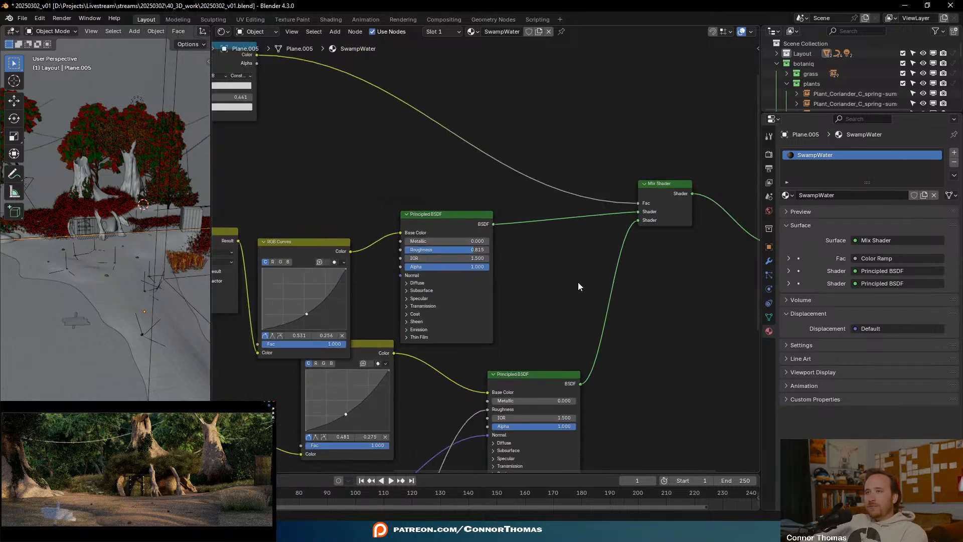
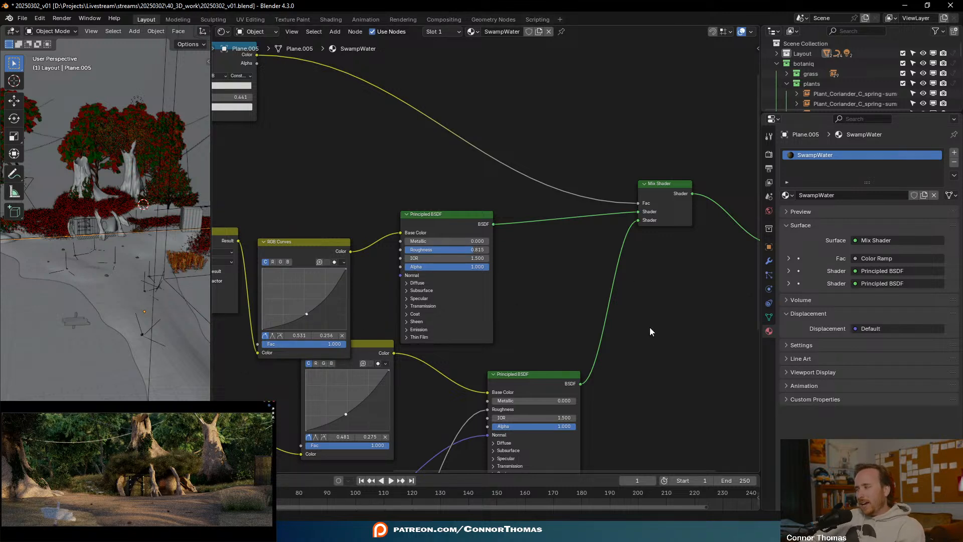
- Widen the 3D viewport beside the shader editor and bring the whole swamp set into view
{"action": "middle_click_drag", "start_coordinate": [618, 315], "coordinate": [601, 254]}
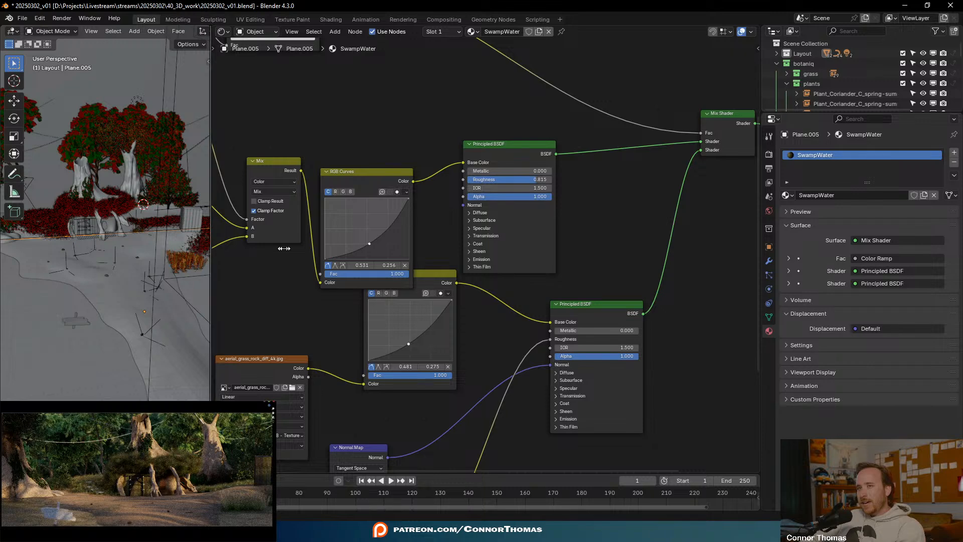
{"action": "left_click_drag", "start_coordinate": [210, 252], "coordinate": [475, 255]}
{"action": "middle_click_drag", "start_coordinate": [226, 244], "coordinate": [245, 316], "text": "shift"}
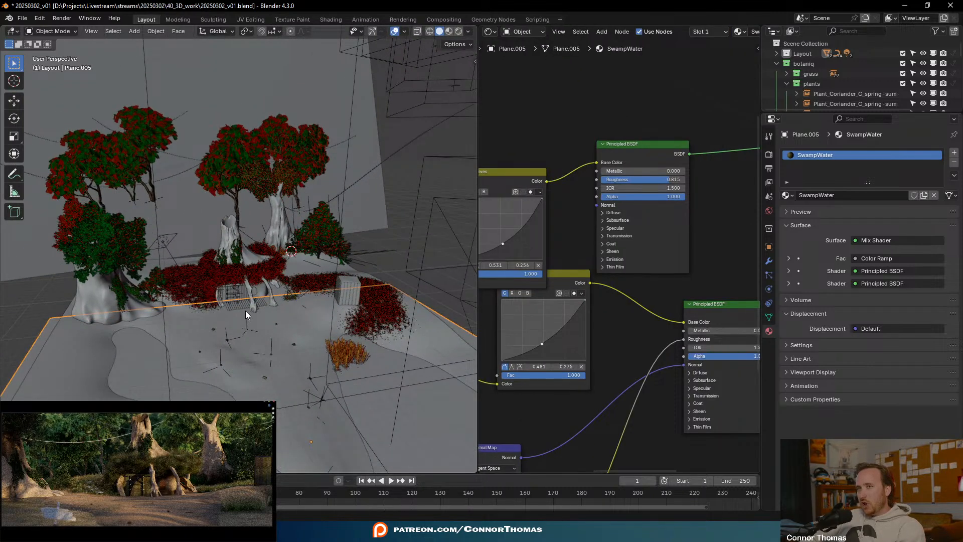
- Deselect all objects in the scene and save the file
{"action": "key", "text": "a"}
{"action": "key", "text": "alt+a"}
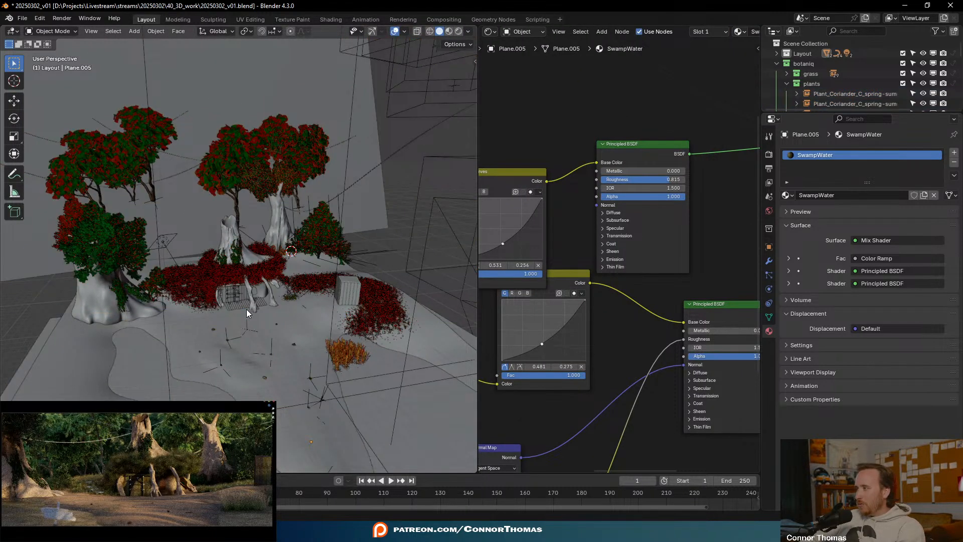
{"action": "key", "text": "ctrl+s"}
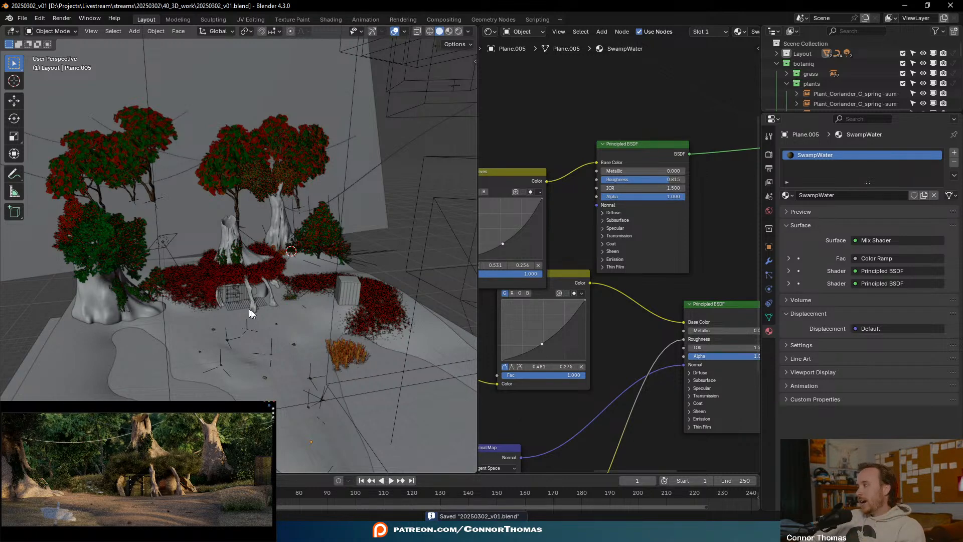
- Select the water plane below the ground surface and maximize the shader editor showing its SwampWater material
{"action": "middle_click_drag", "start_coordinate": [321, 271], "coordinate": [296, 285]}
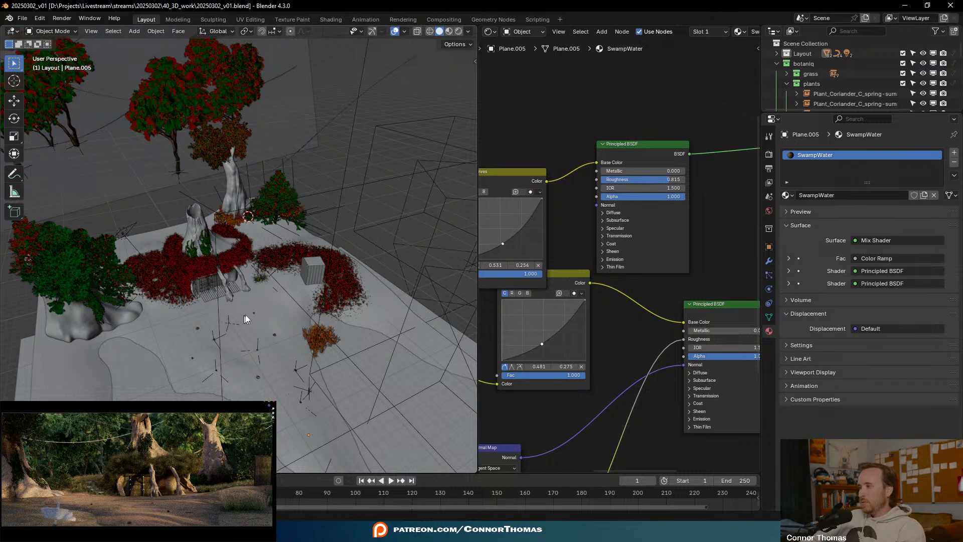
{"action": "middle_click_drag", "start_coordinate": [240, 317], "coordinate": [304, 260]}
{"action": "left_click", "coordinate": [198, 390]}
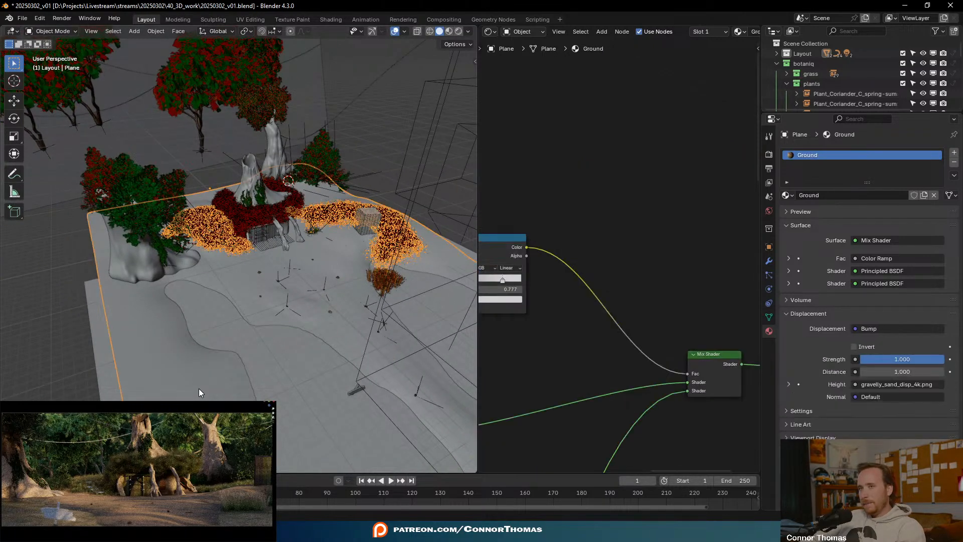
{"action": "left_click", "coordinate": [285, 389]}
{"action": "middle_click_drag", "start_coordinate": [285, 389], "coordinate": [334, 350]}
{"action": "key", "text": "ctrl+space"}
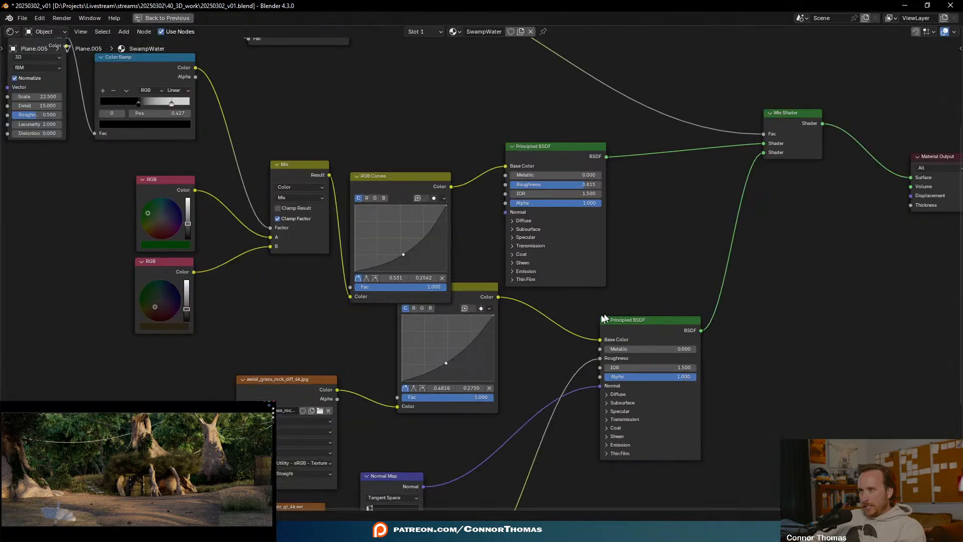
- While previewing the linear Color Ramp and Mix outputs, set the ramp's black stop to 0.568 and its white stop to 0.655
{"action": "middle_click_drag", "start_coordinate": [250, 317], "coordinate": [405, 416]}
{"action": "scroll", "coordinate": [317, 339], "scroll_direction": "up", "scroll_amount": 3}
{"action": "left_click", "coordinate": [290, 93], "text": "ctrl+shift"}
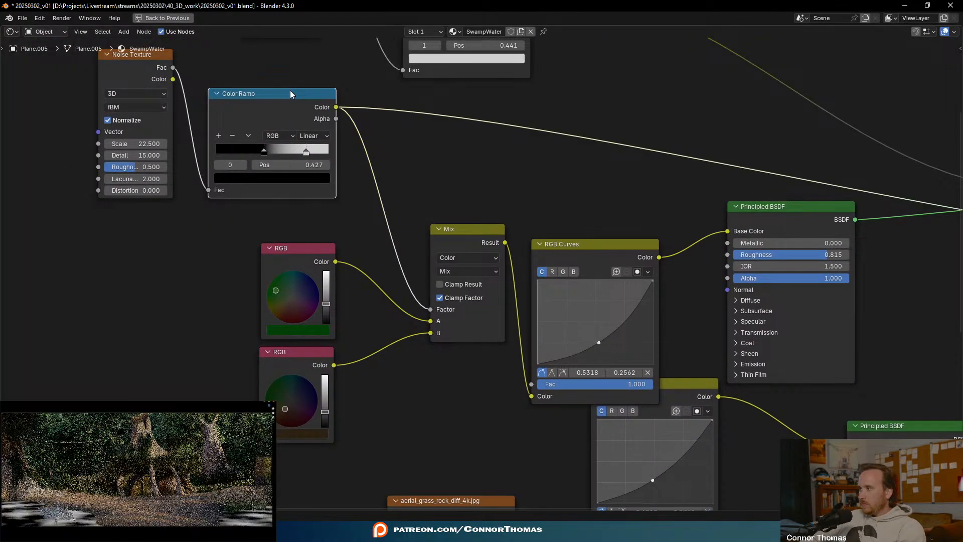
{"action": "left_click_drag", "start_coordinate": [305, 151], "coordinate": [269, 153]}
{"action": "left_click", "coordinate": [474, 237], "text": "ctrl+shift"}
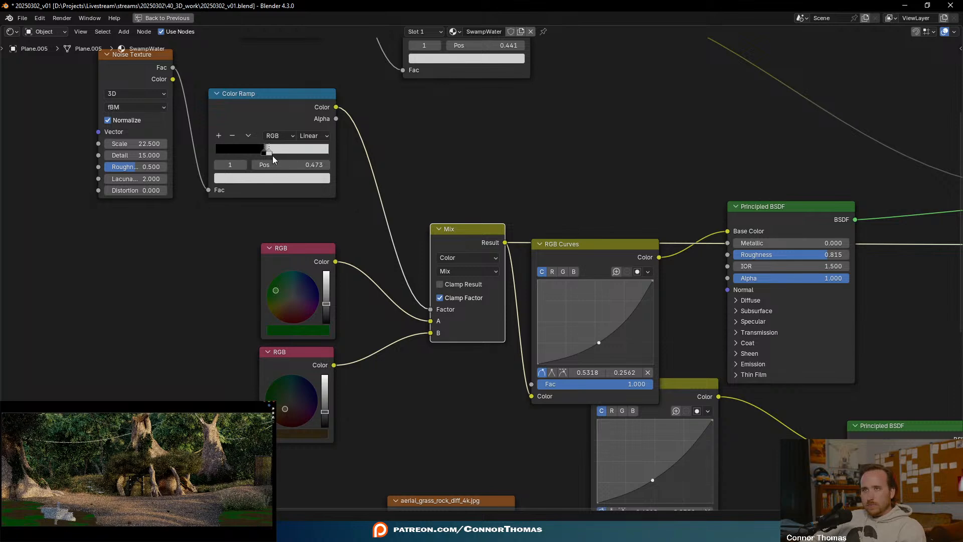
{"action": "left_click_drag", "start_coordinate": [269, 152], "coordinate": [290, 155]}
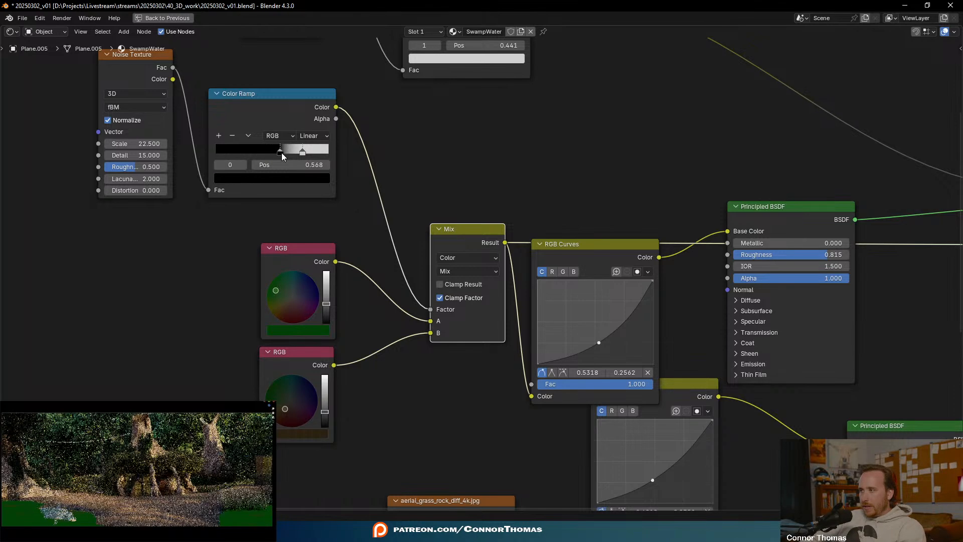
{"action": "left_click_drag", "start_coordinate": [303, 152], "coordinate": [296, 153]}
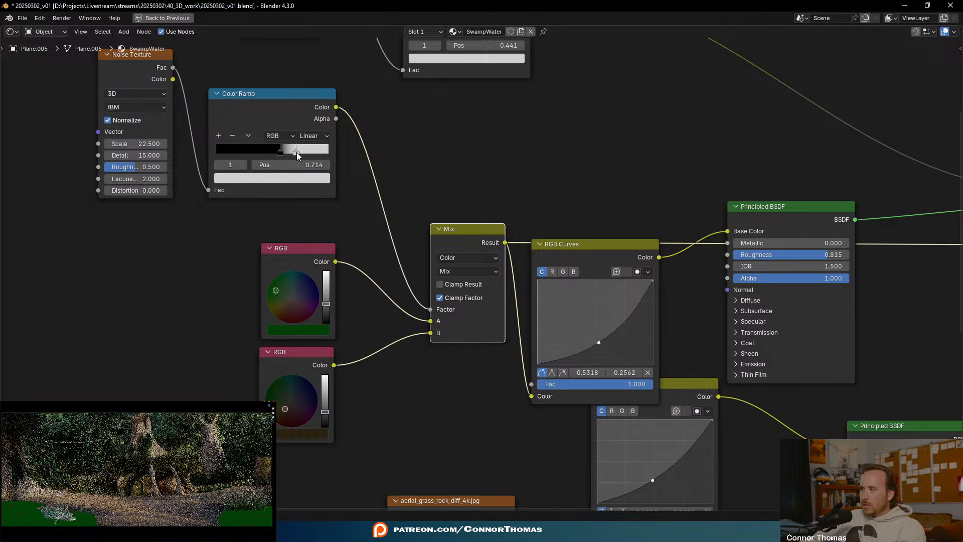
- Preview the upper Principled BSDF and set its Roughness to 0
{"action": "middle_click_drag", "start_coordinate": [397, 228], "coordinate": [294, 196]}
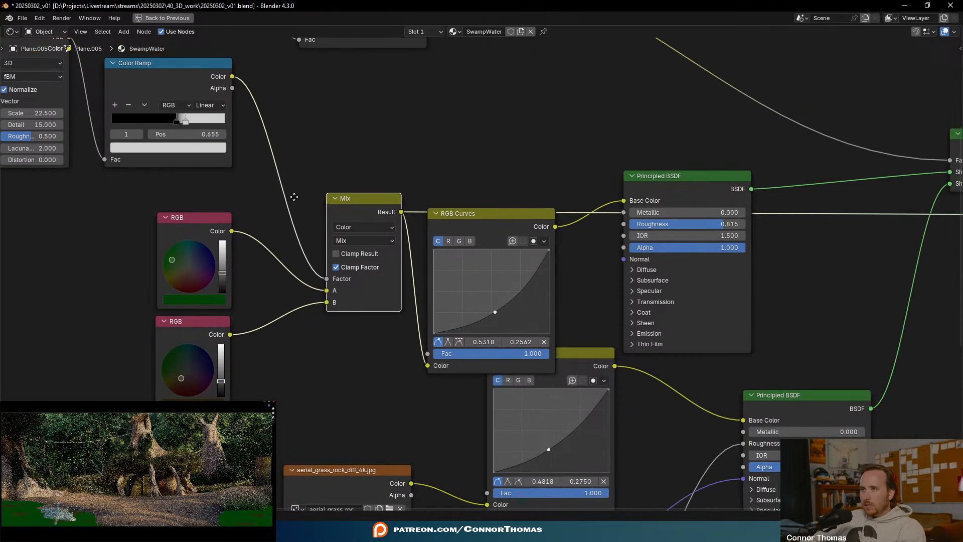
{"action": "left_click", "coordinate": [679, 186], "text": "ctrl+shift"}
{"action": "middle_click_drag", "start_coordinate": [788, 215], "coordinate": [664, 188]}
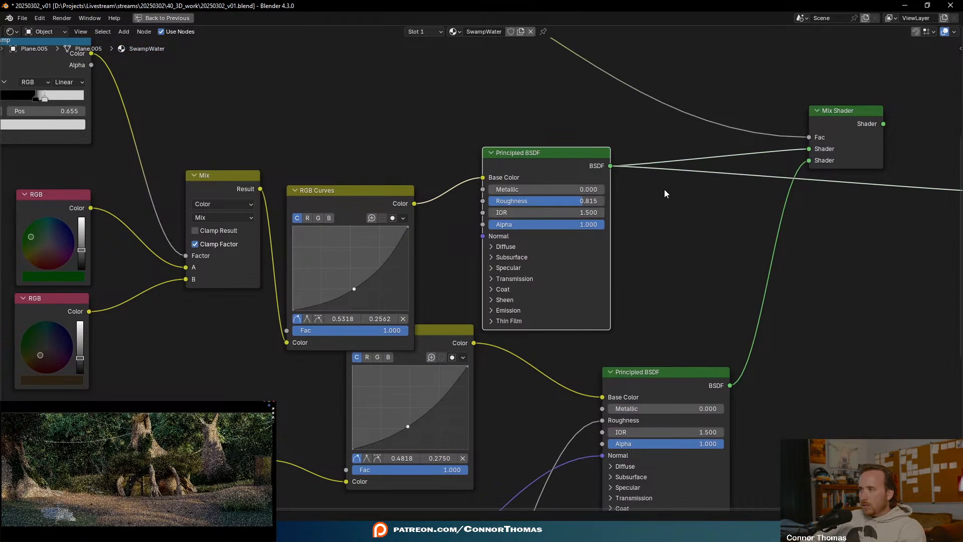
{"action": "left_click_drag", "start_coordinate": [591, 200], "coordinate": [528, 200]}
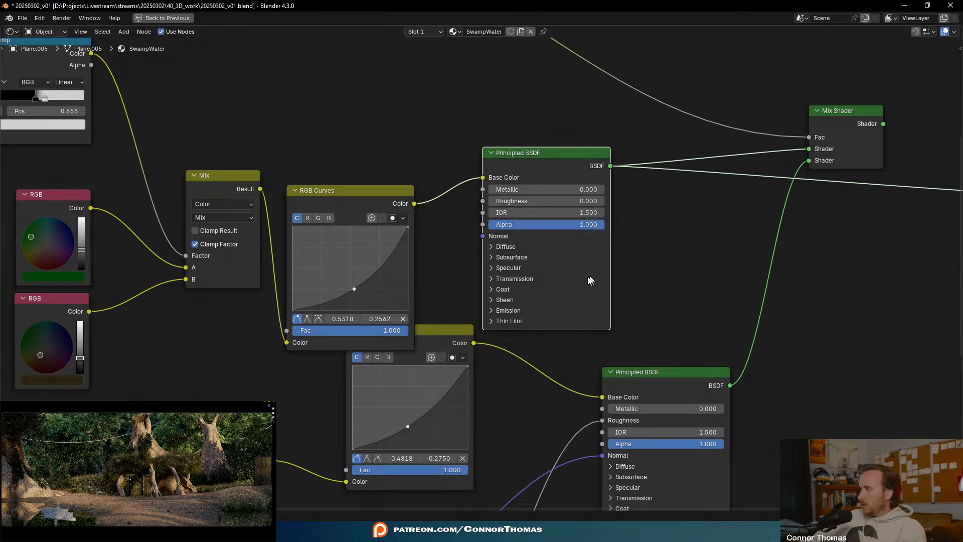
- Route the Mix Shader back into the Material Output's Surface
{"action": "middle_click_drag", "start_coordinate": [696, 341], "coordinate": [491, 313]}
{"action": "middle_click_drag", "start_coordinate": [612, 266], "coordinate": [448, 373]}
{"action": "left_click", "coordinate": [490, 198], "text": "ctrl+shift"}
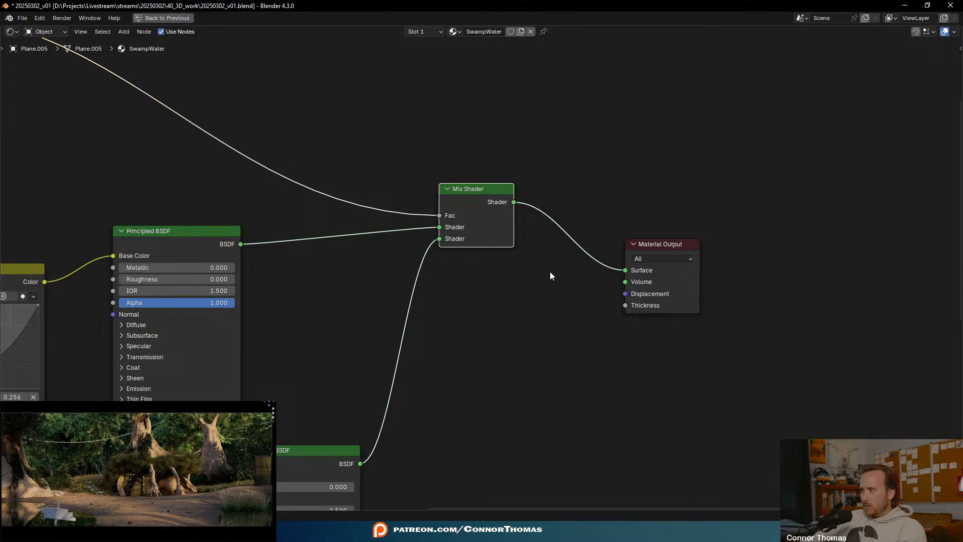
- Preview the constant Color Ramp that drives the Mix Shader's Fac as a mask
{"action": "middle_click_drag", "start_coordinate": [524, 308], "coordinate": [641, 281]}
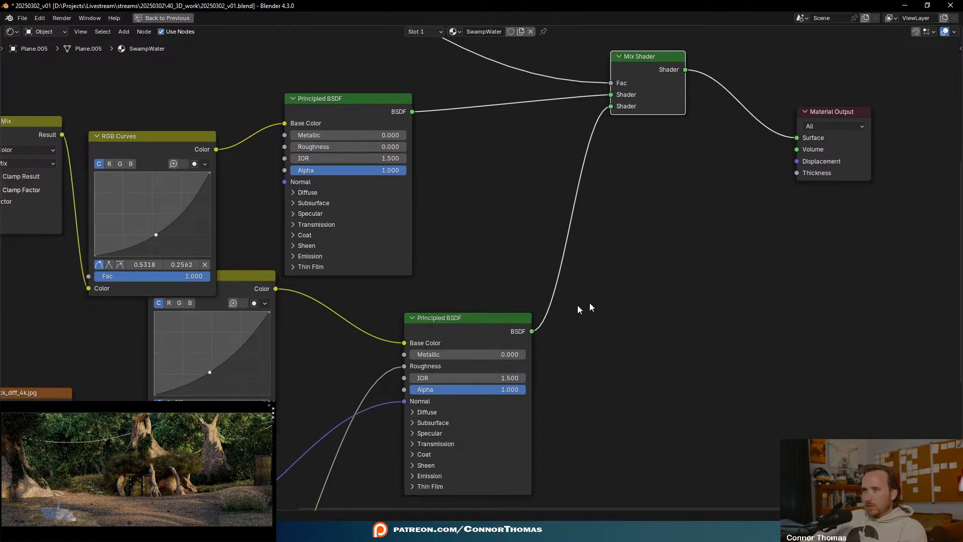
{"action": "middle_click_drag", "start_coordinate": [408, 316], "coordinate": [413, 383]}
{"action": "scroll", "coordinate": [487, 325], "scroll_direction": "down", "scroll_amount": 2}
{"action": "middle_click_drag", "start_coordinate": [486, 271], "coordinate": [548, 431]}
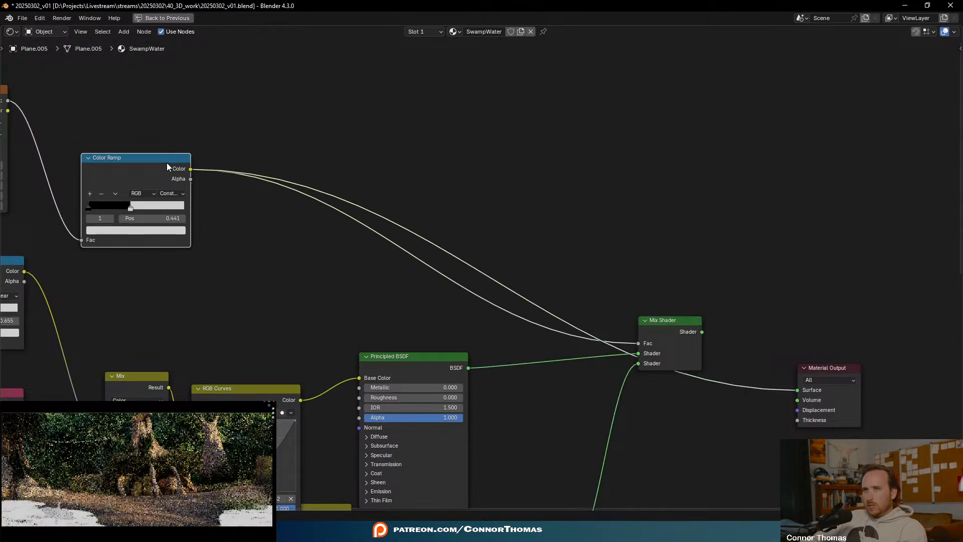
{"action": "middle_click_drag", "start_coordinate": [273, 208], "coordinate": [428, 215]}
{"action": "middle_click_drag", "start_coordinate": [662, 316], "coordinate": [582, 295]}
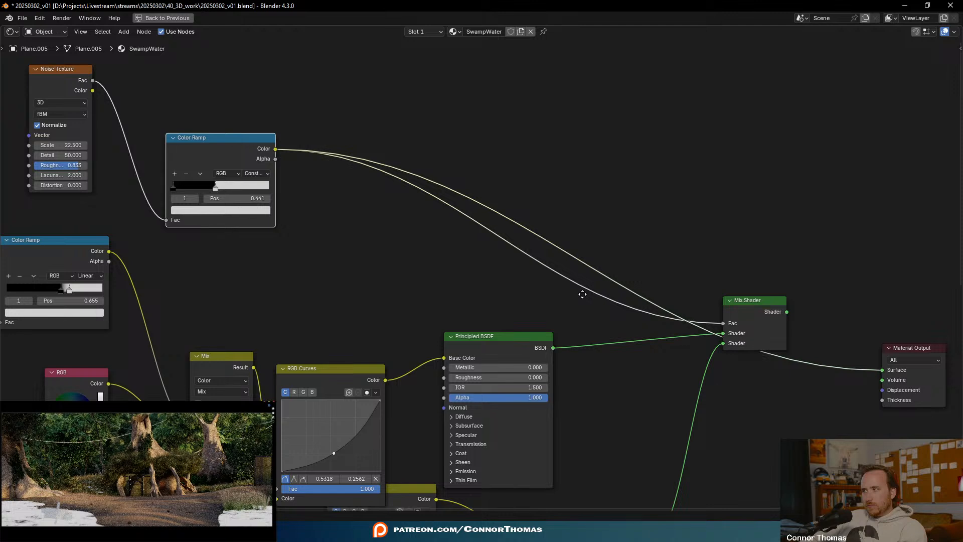
- Swap the Mix Shader's two shader inputs and reconnect the node to the Material Output
{"action": "left_click_drag", "start_coordinate": [722, 344], "coordinate": [552, 347]}
{"action": "middle_click_drag", "start_coordinate": [723, 370], "coordinate": [525, 356]}
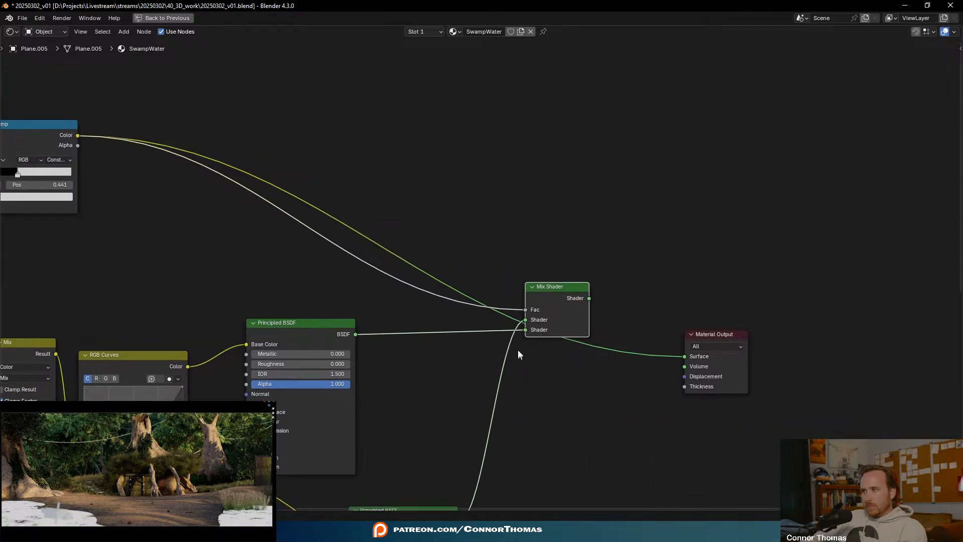
{"action": "left_click", "coordinate": [558, 287]}
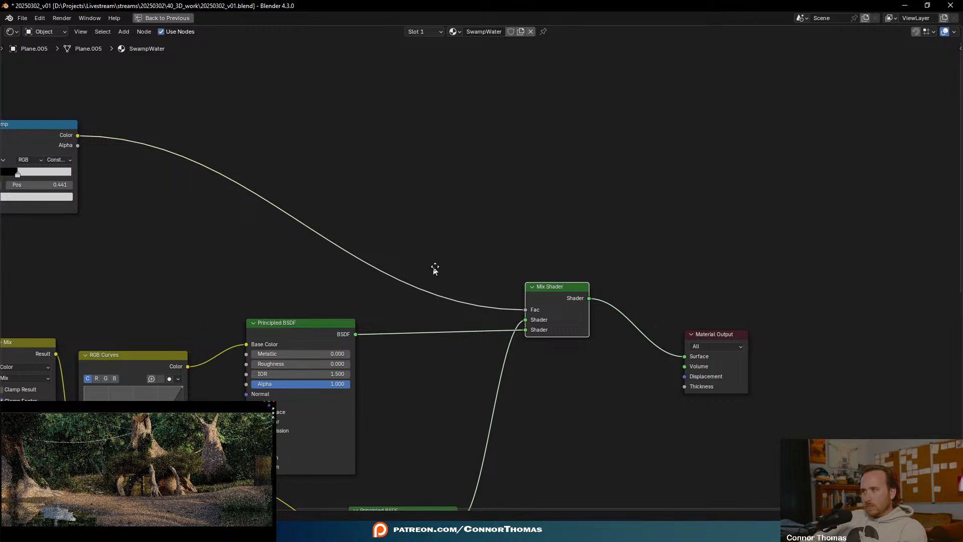
- Preview the constant mask Color Ramp and move its white stop to 0.505
{"action": "middle_click_drag", "start_coordinate": [432, 267], "coordinate": [600, 297]}
{"action": "left_click", "coordinate": [227, 183], "text": "ctrl+shift"}
{"action": "middle_click_drag", "start_coordinate": [400, 252], "coordinate": [556, 240]}
{"action": "scroll", "coordinate": [389, 201], "scroll_direction": "up", "scroll_amount": 4}
{"action": "scroll", "coordinate": [390, 198], "scroll_direction": "up", "scroll_amount": 2}
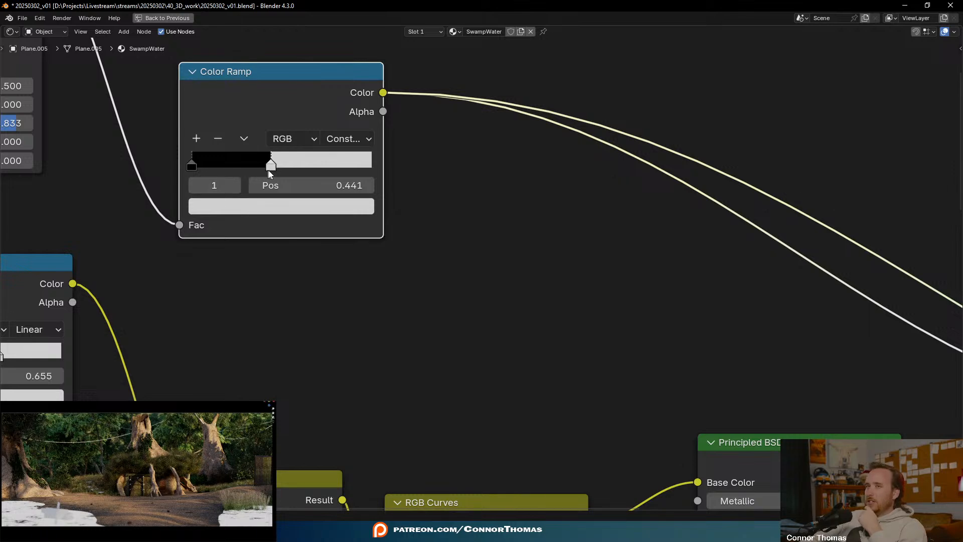
{"action": "mouse_move", "coordinate": [274, 167]}
{"action": "left_mouse_down"}
{"action": "mouse_move", "coordinate": [297, 167]}
{"action": "mouse_move", "coordinate": [286, 167]}
{"action": "left_mouse_up"}
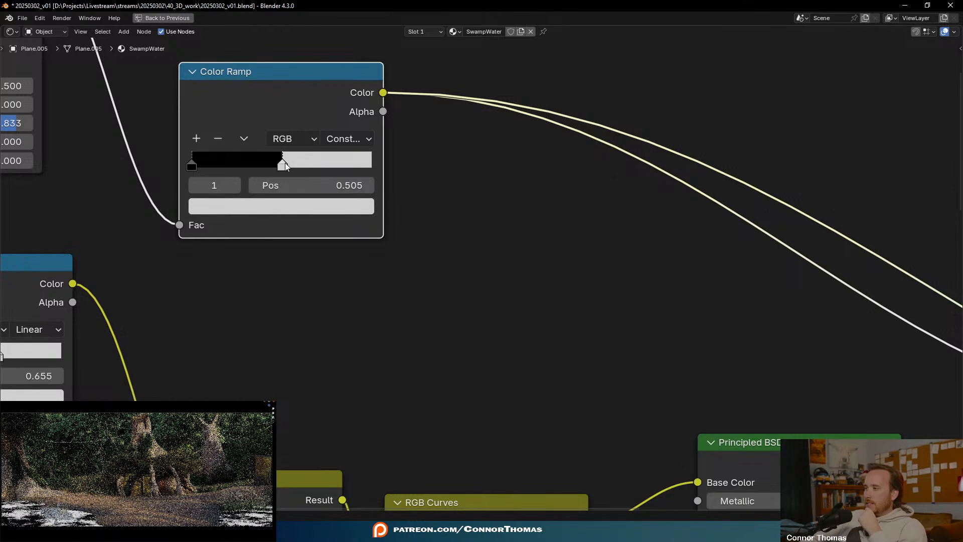
- Reconnect the Mix Shader to the Material Output and restore the split layout with the 3D viewport
{"action": "middle_click_drag", "start_coordinate": [540, 294], "coordinate": [347, 243]}
{"action": "middle_click_drag", "start_coordinate": [535, 287], "coordinate": [221, 223]}
{"action": "scroll", "coordinate": [557, 269], "scroll_direction": "down", "scroll_amount": 3}
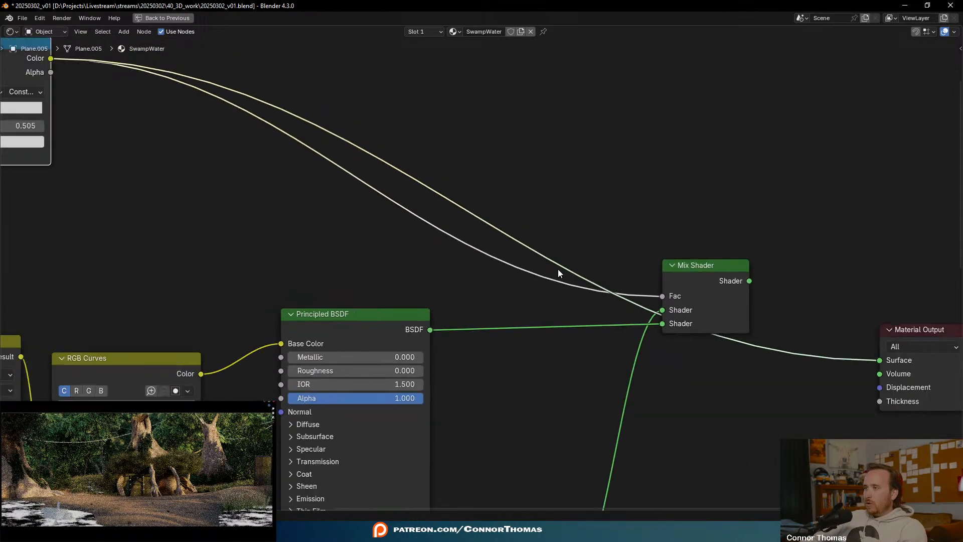
{"action": "scroll", "coordinate": [557, 269], "scroll_direction": "down", "scroll_amount": 1}
{"action": "middle_click_drag", "start_coordinate": [557, 269], "coordinate": [386, 219]}
{"action": "middle_click_drag", "start_coordinate": [673, 278], "coordinate": [596, 282]}
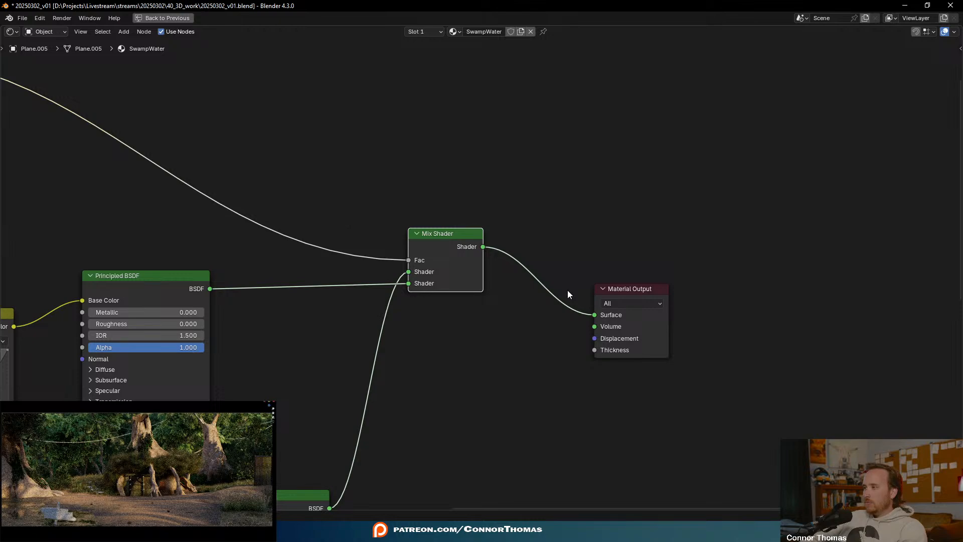
{"action": "key", "text": "ctrl+space"}
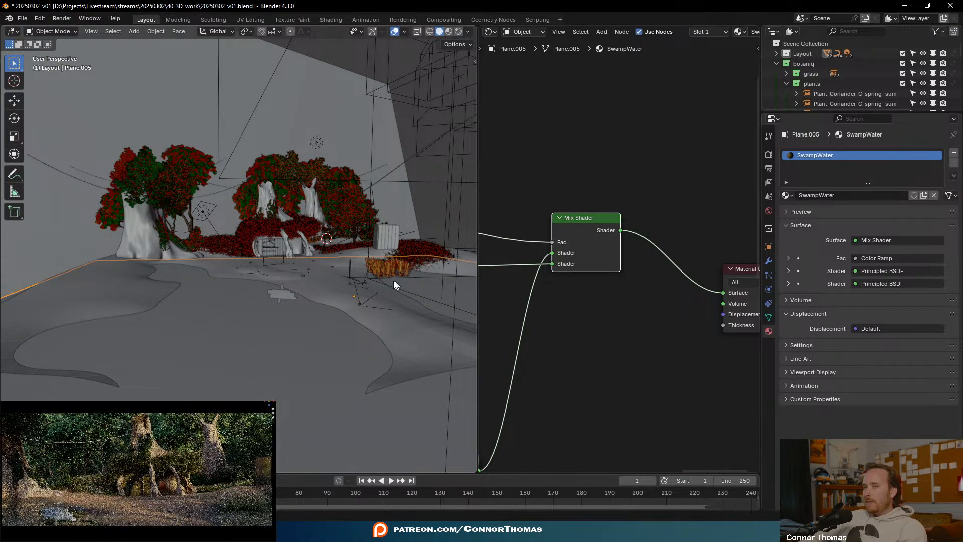
- Deselect everything in the scene and save the file
{"action": "scroll", "coordinate": [326, 269], "scroll_direction": "down", "scroll_amount": 4}
{"action": "middle_click_drag", "start_coordinate": [327, 269], "coordinate": [303, 229]}
{"action": "key", "text": "a"}
{"action": "key", "text": "alt+a"}
{"action": "middle_click_drag", "start_coordinate": [301, 195], "coordinate": [303, 225]}
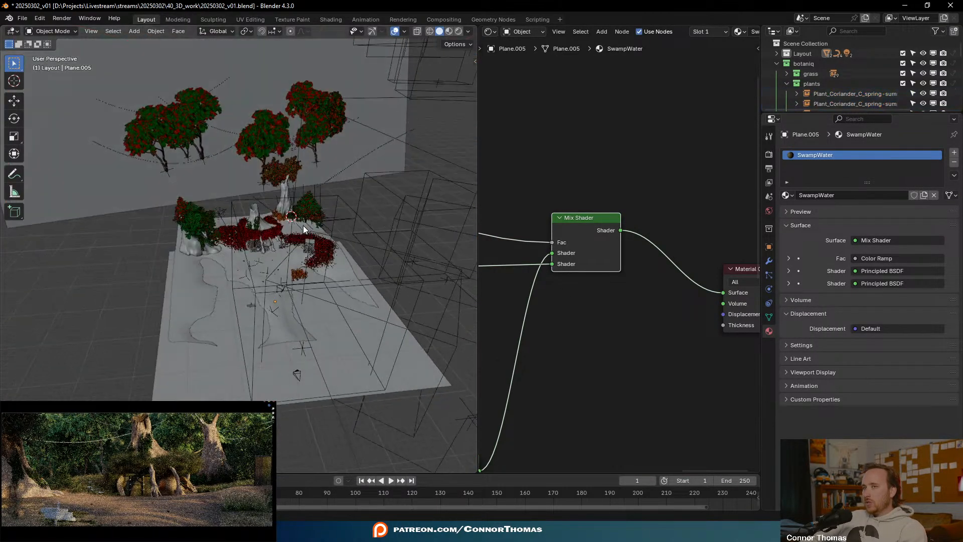
{"action": "key", "text": "ctrl+s"}
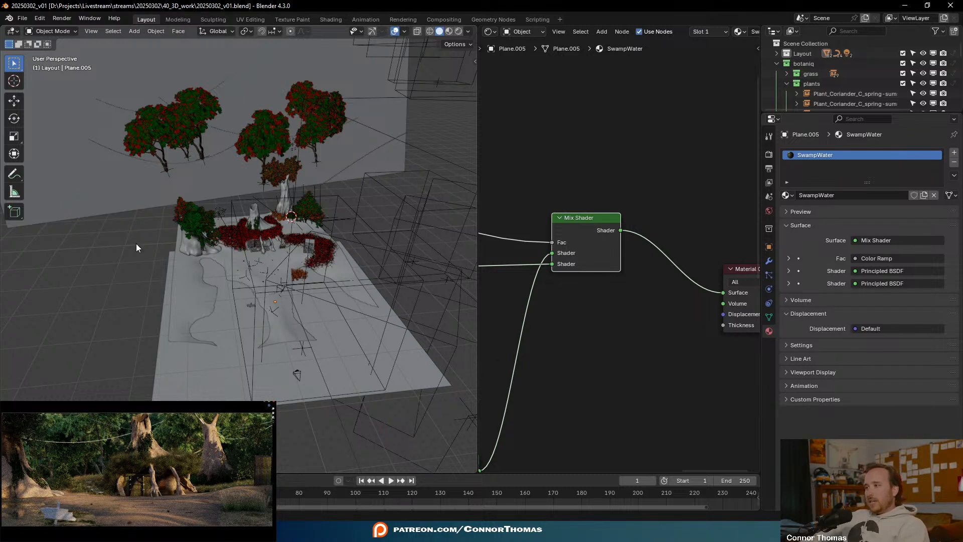
{"action": "middle_click_drag", "start_coordinate": [314, 285], "coordinate": [354, 261]}
{"action": "scroll", "coordinate": [315, 241], "scroll_direction": "down", "scroll_amount": 3}
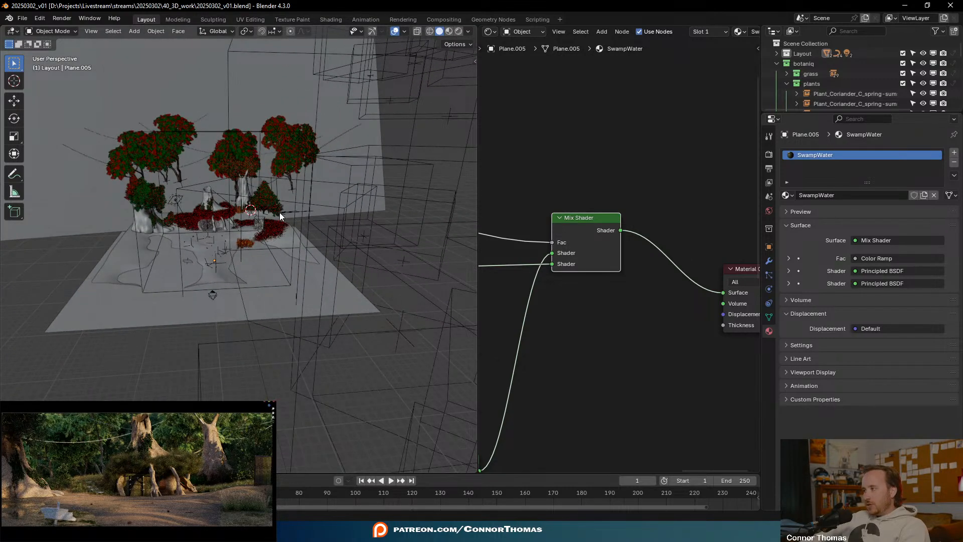
{"action": "key", "text": "ctrl+s"}
- Create a new material named rope on the rope curve that ties the diagonal brace to the hut frame's upper beam
{"action": "middle_click_drag", "start_coordinate": [302, 286], "coordinate": [281, 266]}
{"action": "scroll", "coordinate": [209, 189], "scroll_direction": "up", "scroll_amount": 5}
{"action": "middle_click_drag", "start_coordinate": [132, 196], "coordinate": [275, 314], "text": "shift"}
{"action": "scroll", "coordinate": [301, 336], "scroll_direction": "up", "scroll_amount": 5}
{"action": "scroll", "coordinate": [275, 314], "scroll_direction": "up", "scroll_amount": 5}
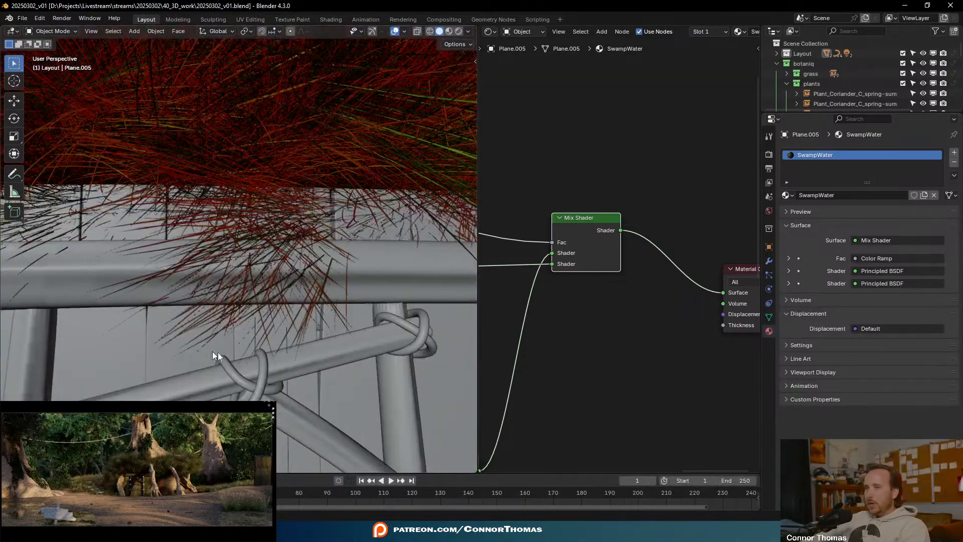
{"action": "left_click", "coordinate": [266, 374]}
{"action": "middle_click_drag", "start_coordinate": [266, 374], "coordinate": [347, 305], "text": "shift"}
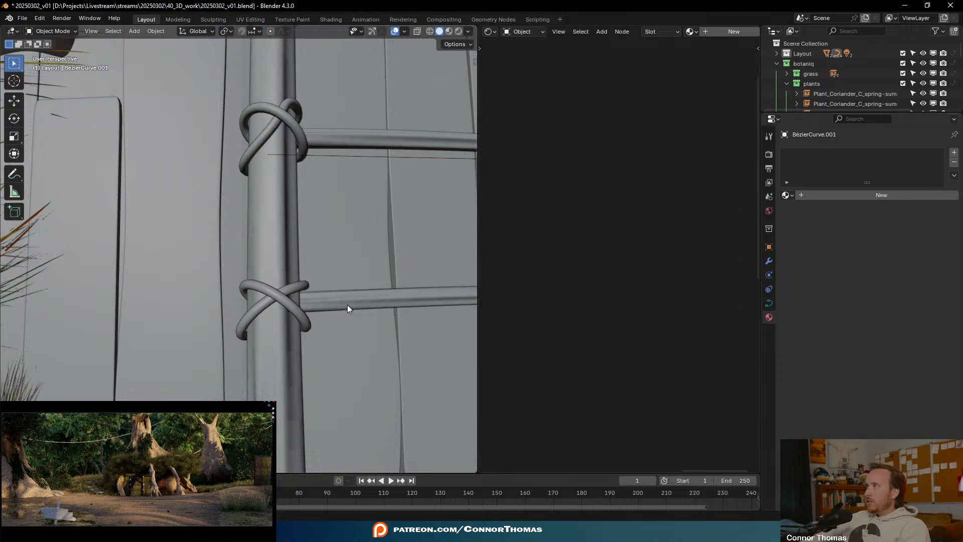
{"action": "scroll", "coordinate": [381, 272], "scroll_direction": "down", "scroll_amount": 5}
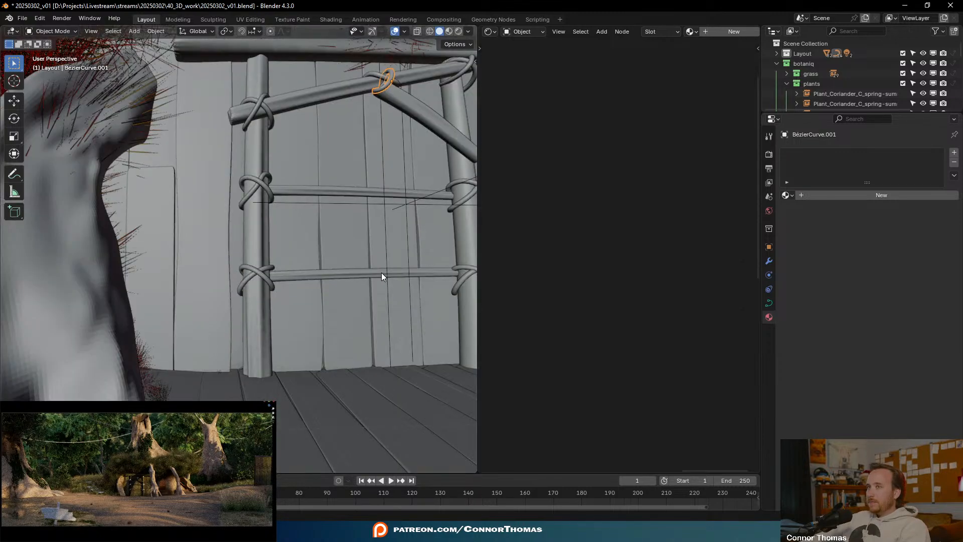
{"action": "key", "text": "KP_Decimal"}
{"action": "scroll", "coordinate": [381, 270], "scroll_direction": "down", "scroll_amount": 10}
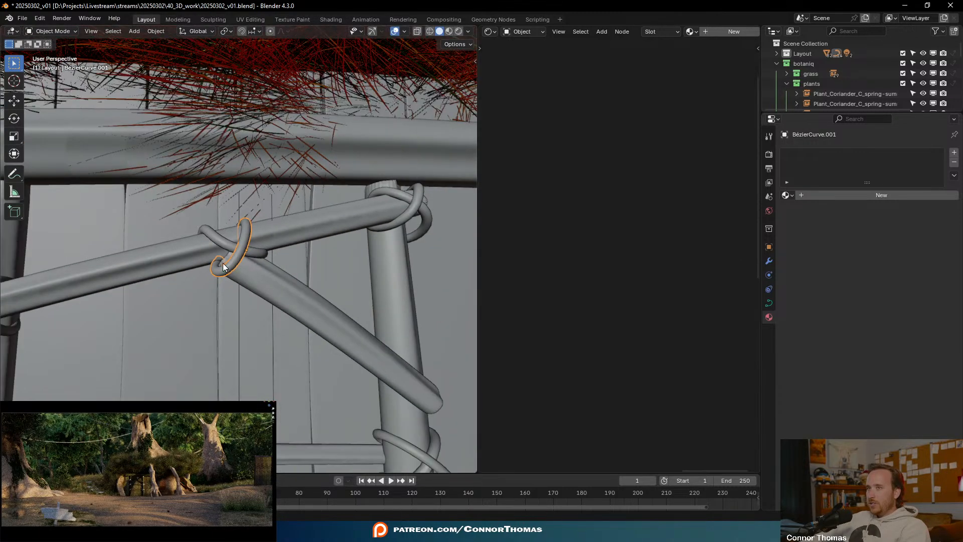
{"action": "middle_click_drag", "start_coordinate": [215, 290], "coordinate": [270, 263]}
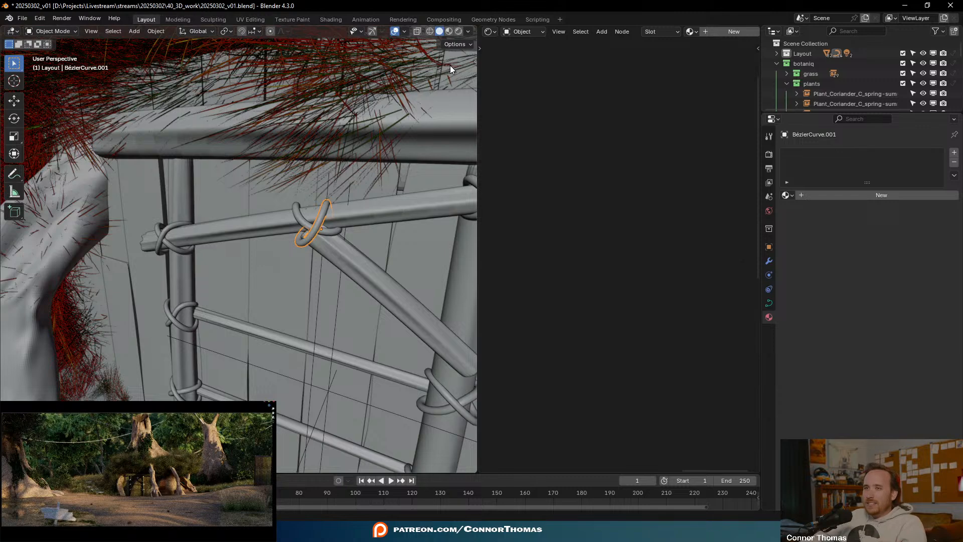
{"action": "left_click", "coordinate": [852, 195]}
{"action": "double_click", "coordinate": [828, 195]}
{"action": "type", "text": "robe"}
{"action": "type", "text": "e"}
{"action": "key", "text": "Return"}
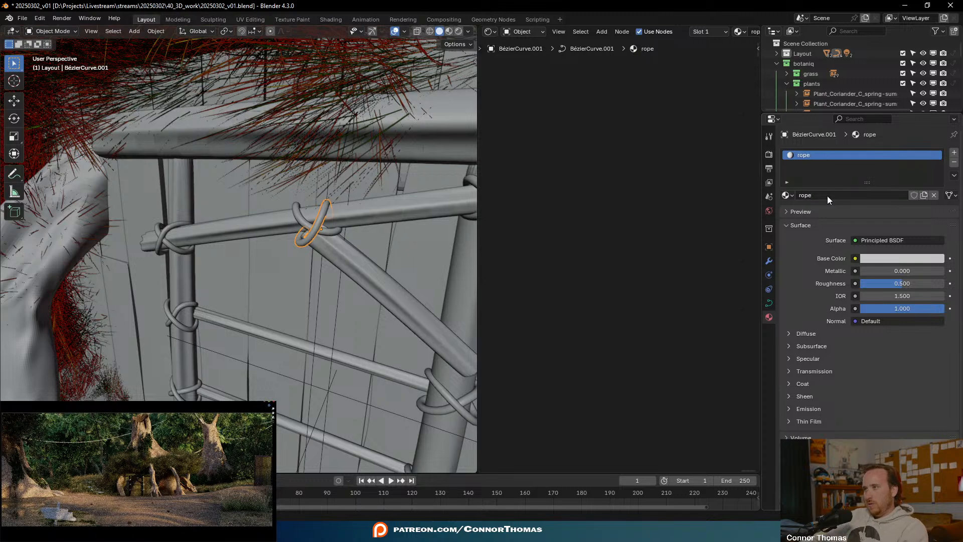
- Switch to the Poly Haven site in the browser, return to its texture library and search for rope
{"action": "key", "text": "alt+Tab"}
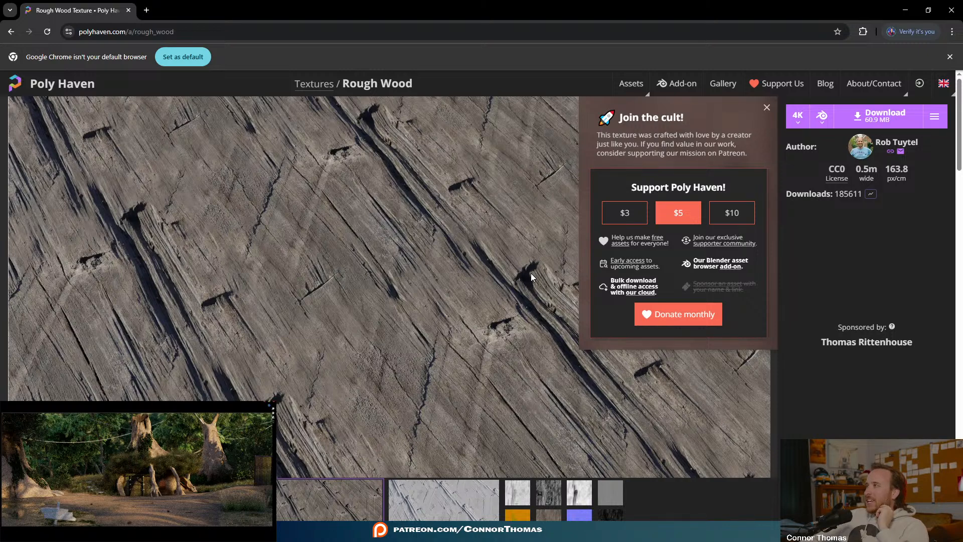
{"action": "left_click", "coordinate": [10, 31]}
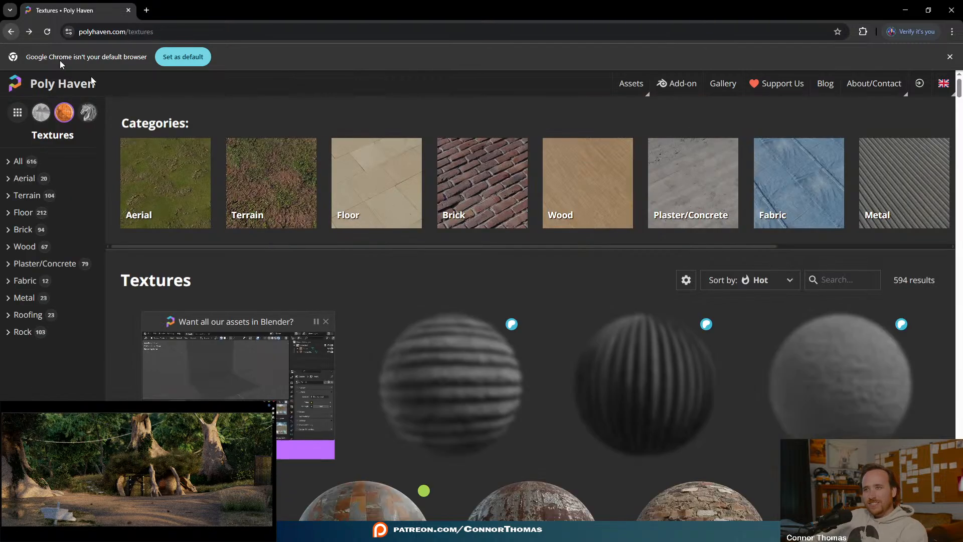
{"action": "scroll", "coordinate": [441, 365], "scroll_direction": "down", "scroll_amount": 5}
{"action": "scroll", "coordinate": [602, 261], "scroll_direction": "up", "scroll_amount": 5}
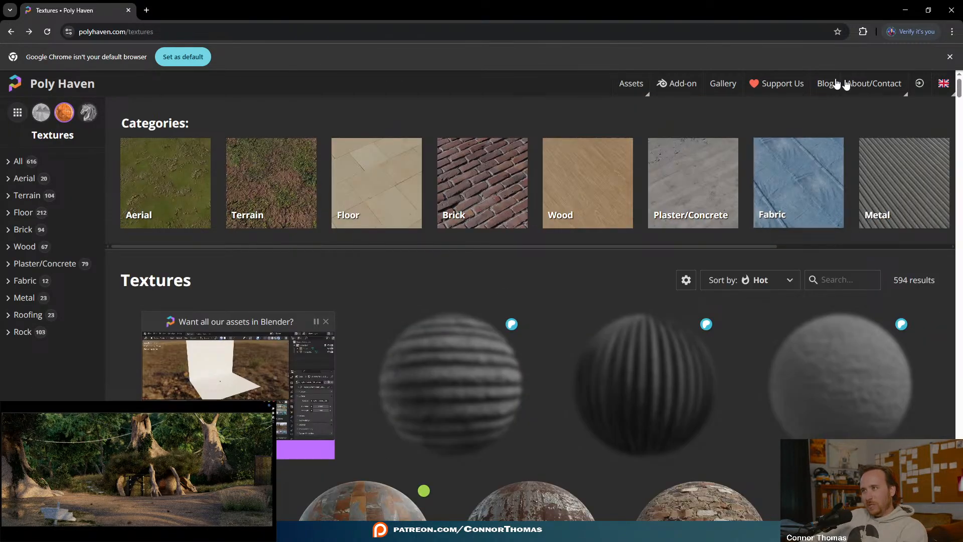
{"action": "type", "text": "rope"}
- Search the Poly Haven textures for metal instead, browse the results and return to Blender
{"action": "left_click_drag", "start_coordinate": [847, 280], "coordinate": [647, 264]}
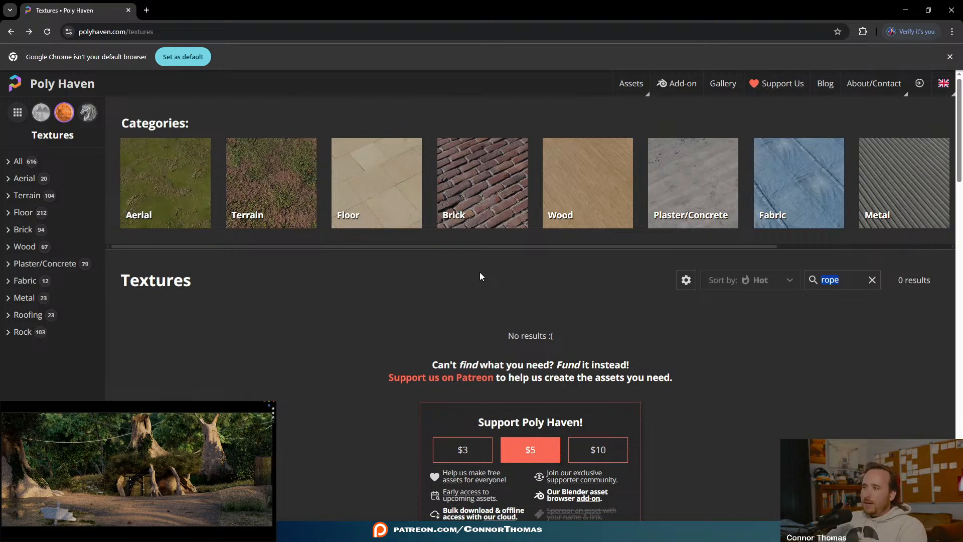
{"action": "type", "text": "metal"}
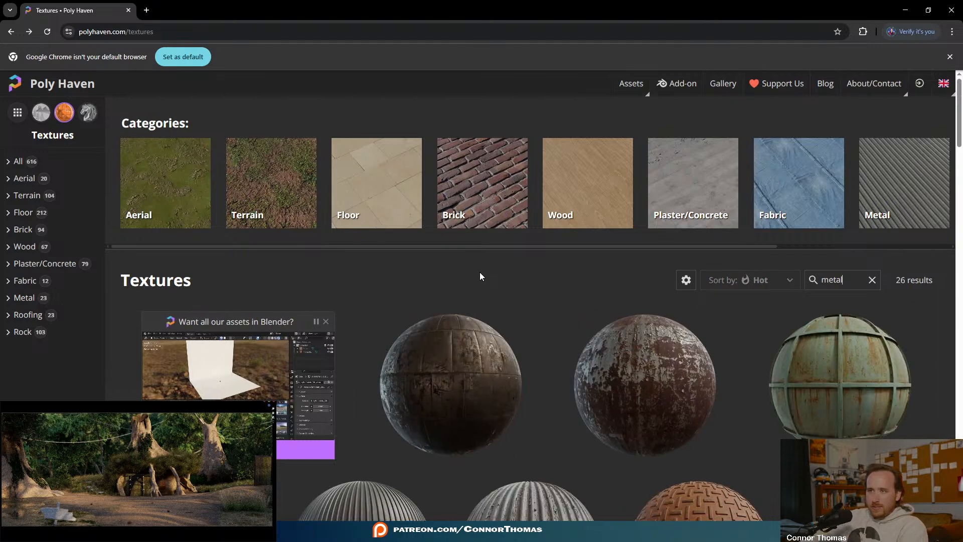
{"action": "scroll", "coordinate": [476, 280], "scroll_direction": "down", "scroll_amount": 3}
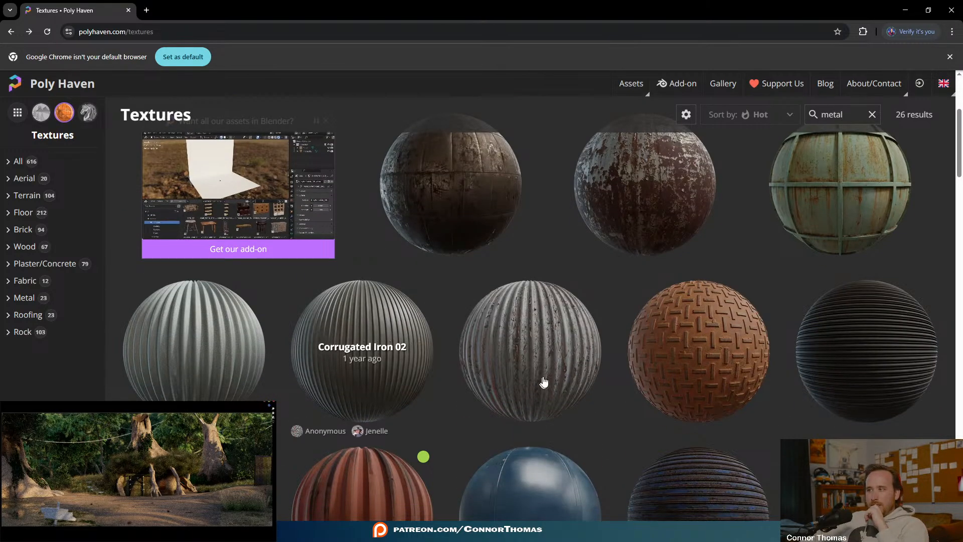
{"action": "scroll", "coordinate": [511, 389], "scroll_direction": "down", "scroll_amount": 8}
{"action": "scroll", "coordinate": [522, 390], "scroll_direction": "down", "scroll_amount": 3}
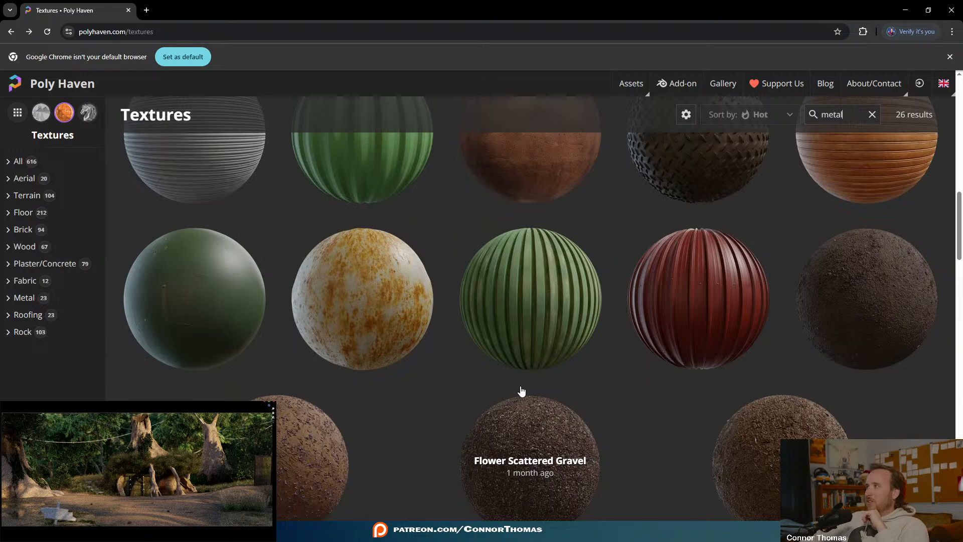
{"action": "scroll", "coordinate": [516, 392], "scroll_direction": "down", "scroll_amount": 4}
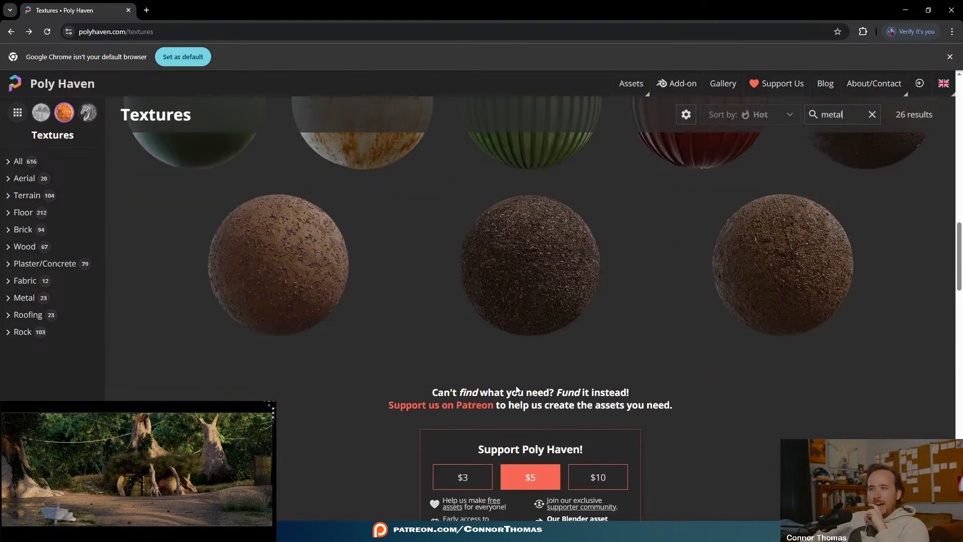
{"action": "scroll", "coordinate": [516, 392], "scroll_direction": "up", "scroll_amount": 5}
{"action": "scroll", "coordinate": [608, 400], "scroll_direction": "down", "scroll_amount": 3}
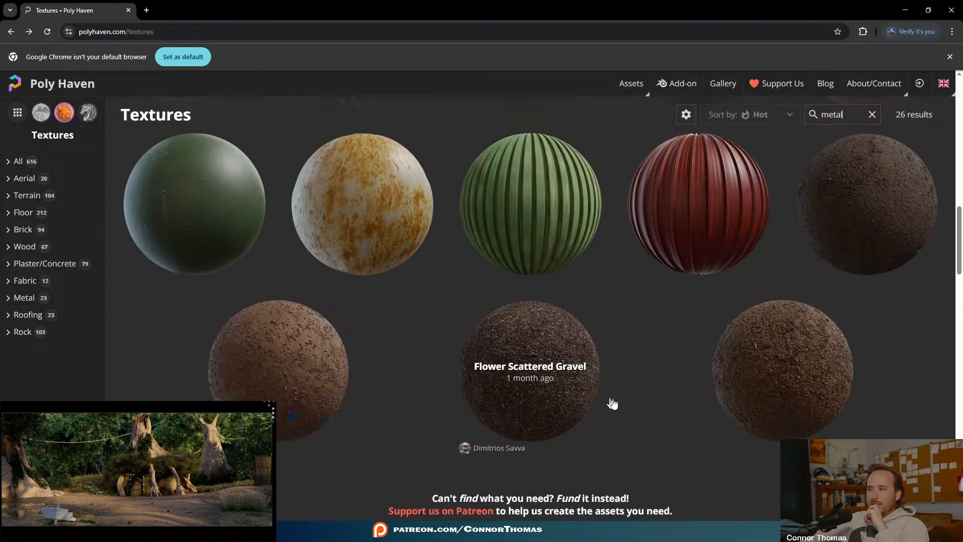
{"action": "scroll", "coordinate": [710, 436], "scroll_direction": "up", "scroll_amount": 8}
{"action": "scroll", "coordinate": [696, 398], "scroll_direction": "up", "scroll_amount": 4}
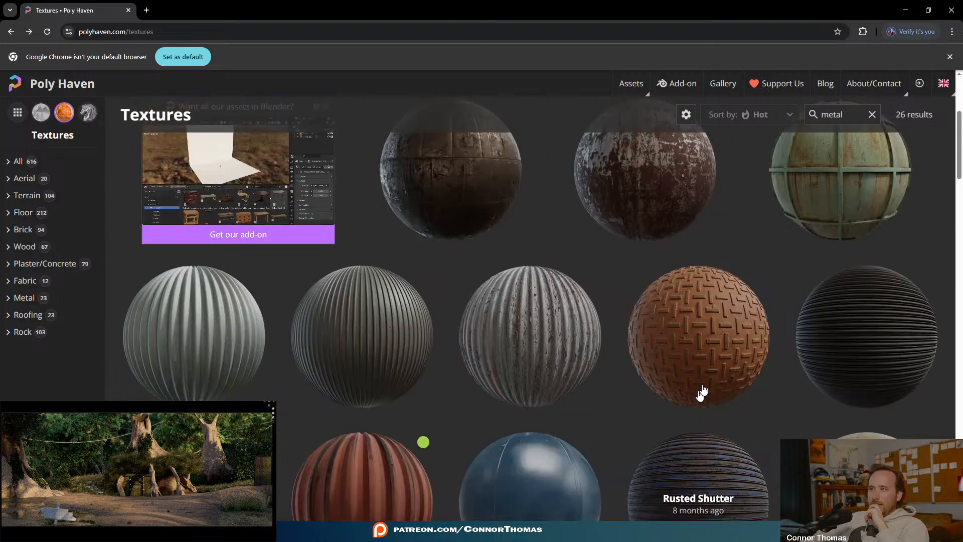
{"action": "left_click", "coordinate": [905, 10]}
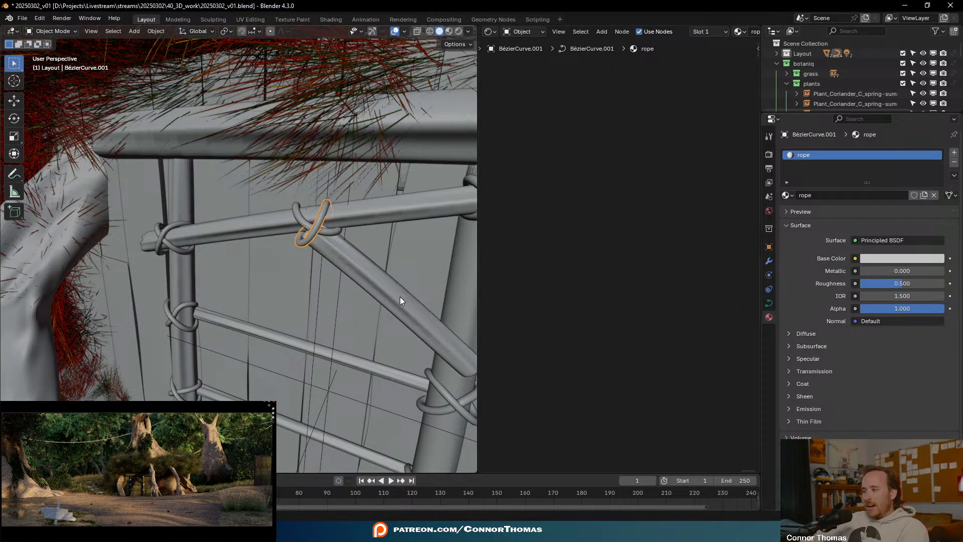
- Set the rope material's Base Color to a tan hue and darken it to a medium golden brown
{"action": "left_click", "coordinate": [880, 258]}
{"action": "left_click", "coordinate": [880, 147]}
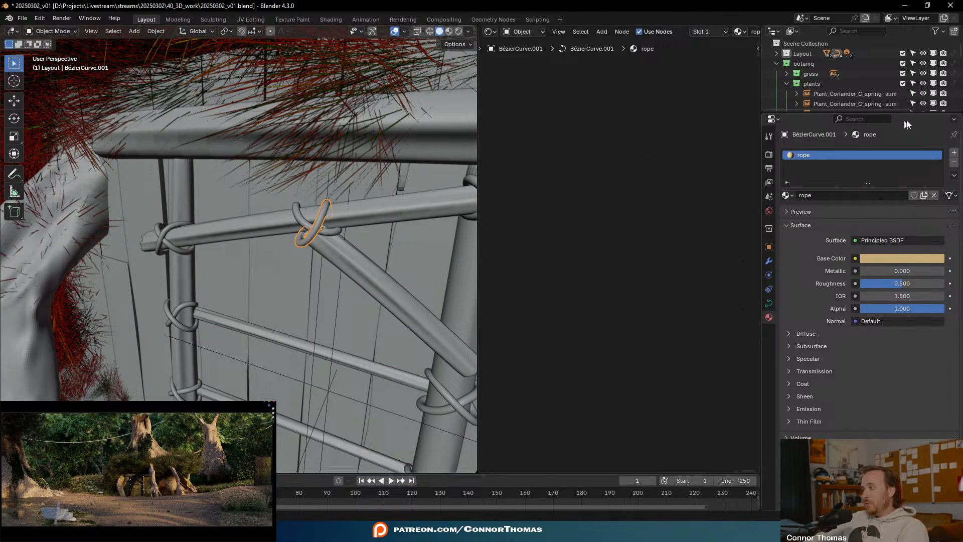
{"action": "left_click", "coordinate": [934, 257]}
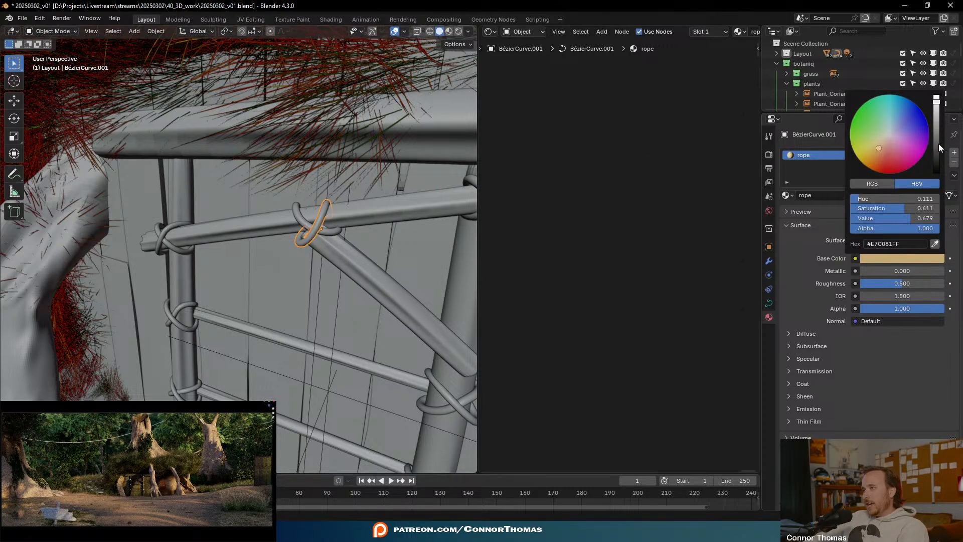
{"action": "left_click", "coordinate": [936, 144]}
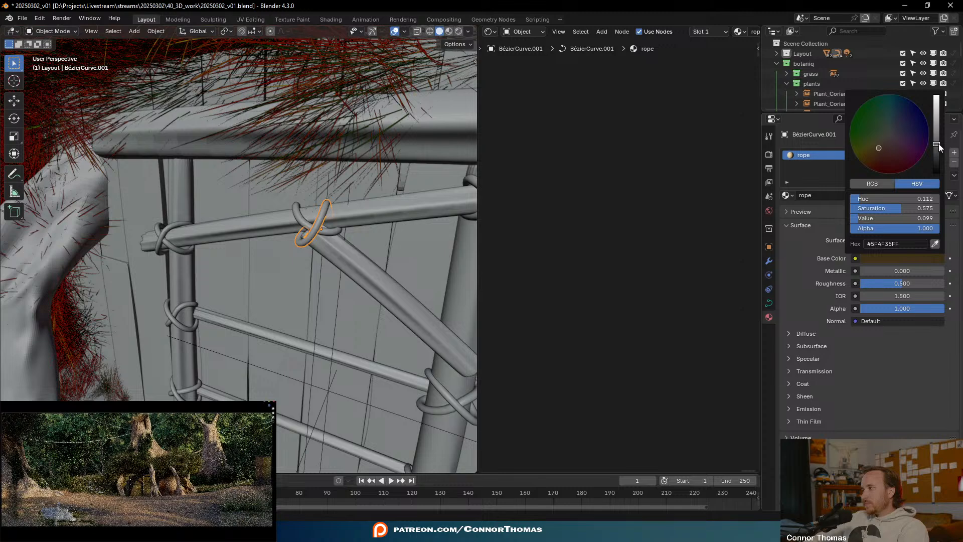
{"action": "left_click_drag", "start_coordinate": [937, 144], "coordinate": [937, 129]}
{"action": "left_click", "coordinate": [937, 117]}
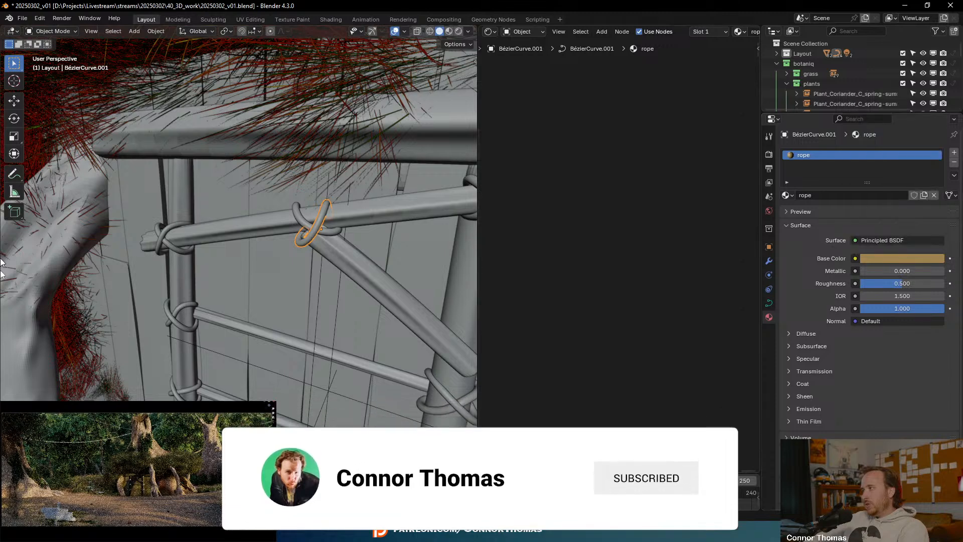
- Link the rope material from the brace's rope curve to the other rope ties on the frame's posts and beams, and clear the selection
{"action": "left_click", "coordinate": [303, 219]}
{"action": "left_click", "coordinate": [167, 240], "text": "shift"}
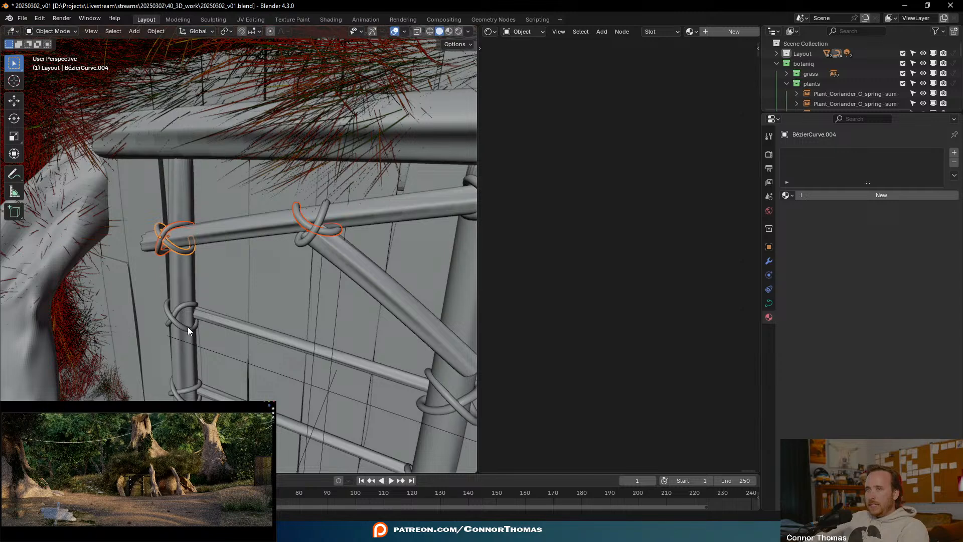
{"action": "left_click", "coordinate": [176, 309], "text": "shift"}
{"action": "left_click", "coordinate": [184, 389], "text": "shift"}
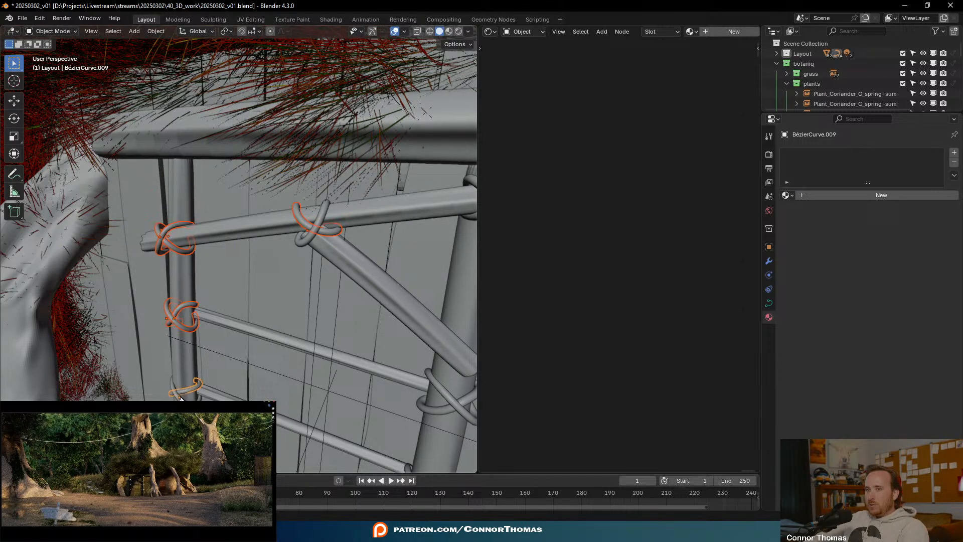
{"action": "mouse_move", "coordinate": [369, 413]}
{"action": "middle_mouse_down"}
{"action": "mouse_move", "coordinate": [335, 401]}
{"action": "mouse_move", "coordinate": [293, 306]}
{"action": "mouse_move", "coordinate": [354, 405]}
{"action": "middle_mouse_up"}
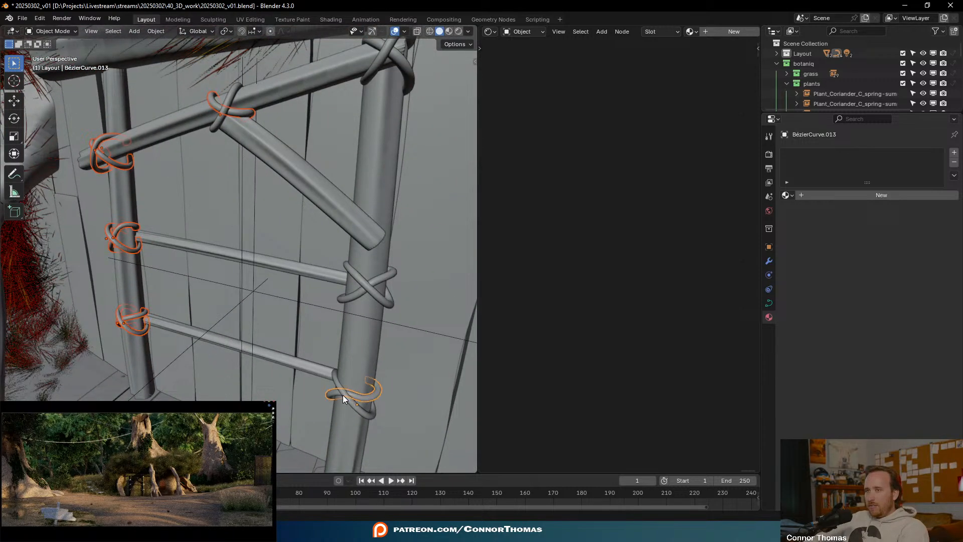
{"action": "left_click", "coordinate": [344, 395], "text": "shift"}
{"action": "left_click", "coordinate": [359, 292], "text": "shift"}
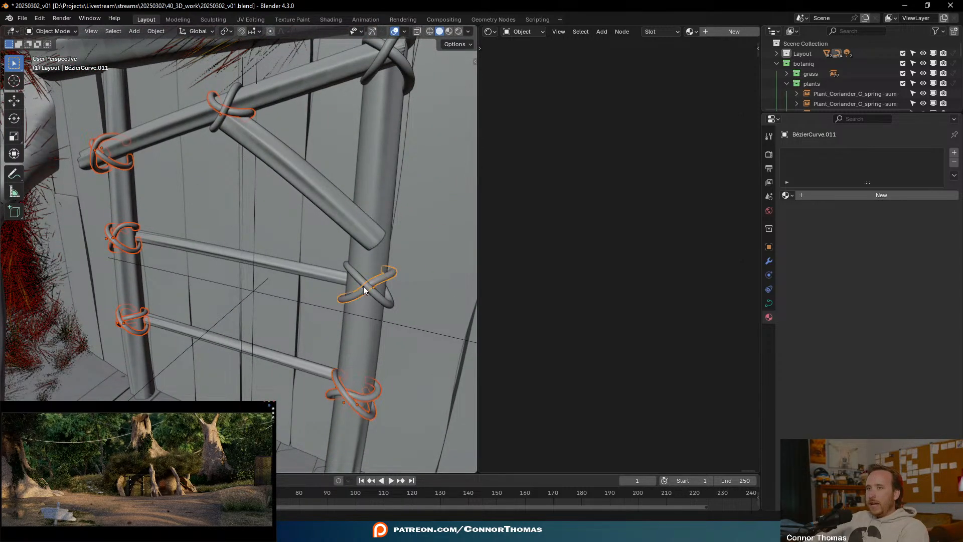
{"action": "middle_click_drag", "start_coordinate": [347, 232], "coordinate": [348, 321]}
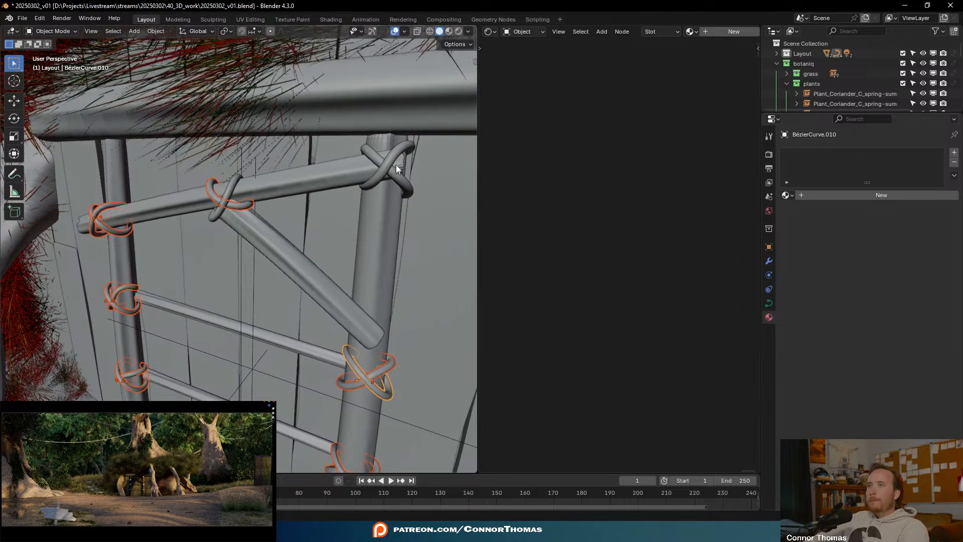
{"action": "left_click", "coordinate": [377, 160], "text": "shift"}
{"action": "left_click", "coordinate": [377, 168], "text": "shift"}
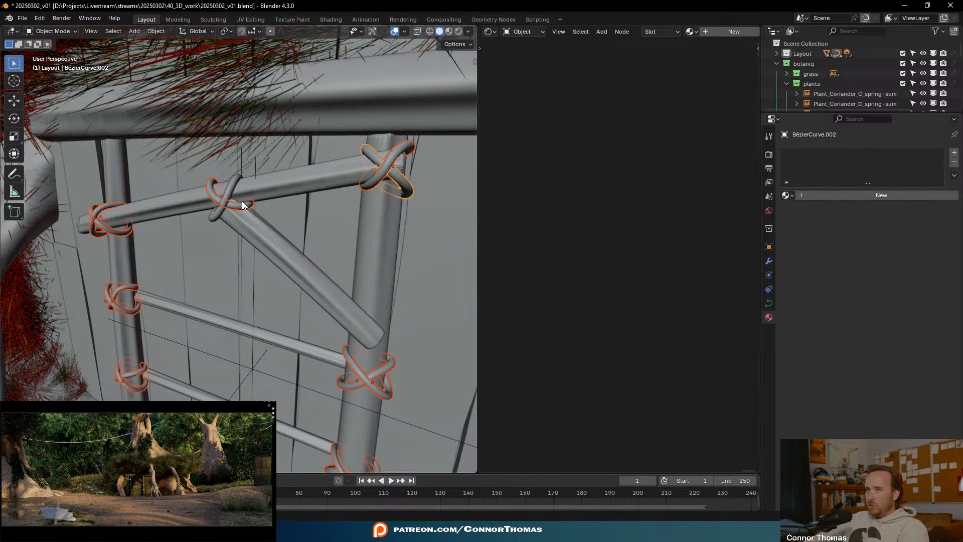
{"action": "left_click", "coordinate": [233, 184], "text": "shift"}
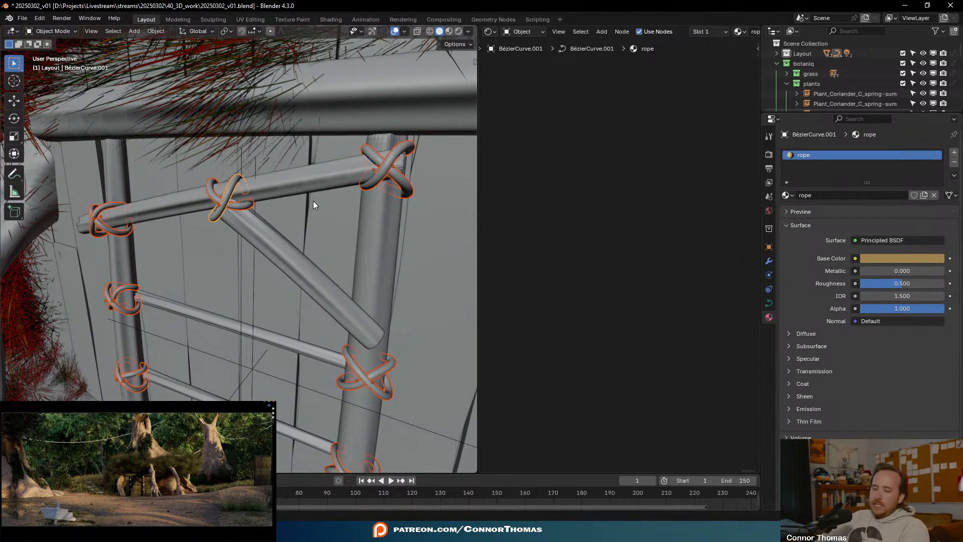
{"action": "key", "text": "ctrl+l"}
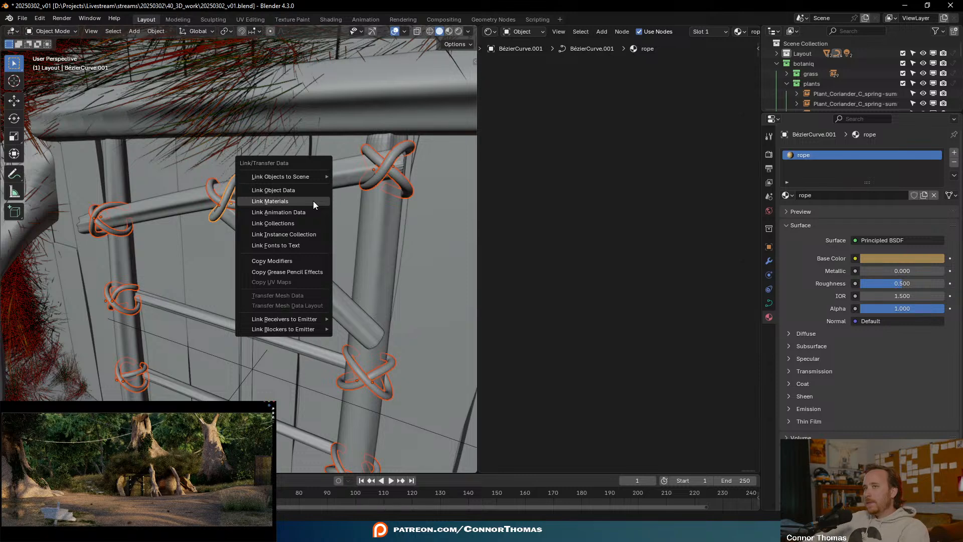
{"action": "left_click", "coordinate": [313, 201]}
{"action": "key", "text": "a"}
{"action": "key", "text": "alt+a"}
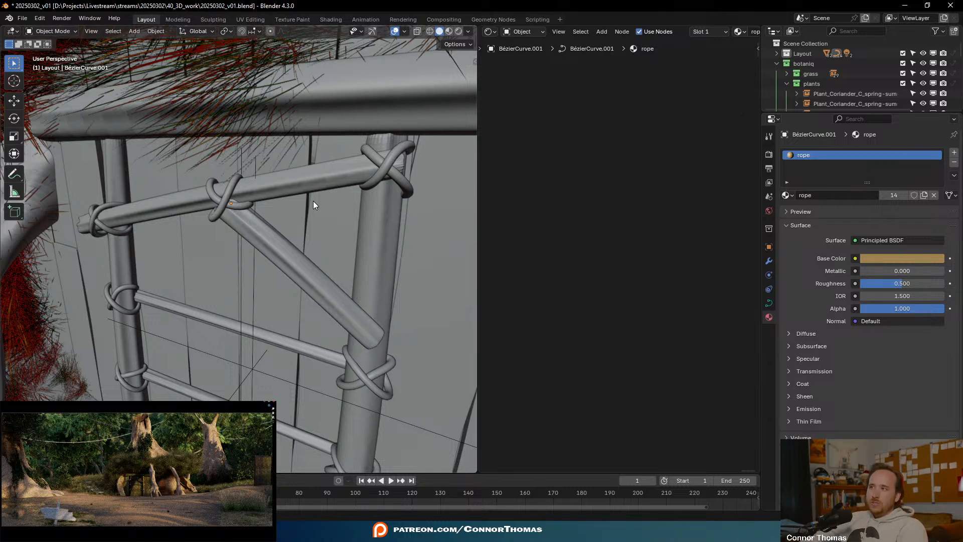
- Maximize the shader editor, frame the rope material's nodes and add a Wave Texture node beside the Principled BSDF
{"action": "key", "text": "ctrl+space"}
{"action": "key", "text": "Home"}
{"action": "middle_click_drag", "start_coordinate": [306, 373], "coordinate": [461, 242]}
{"action": "scroll", "coordinate": [461, 241], "scroll_direction": "up", "scroll_amount": 16}
{"action": "middle_click_drag", "start_coordinate": [384, 166], "coordinate": [512, 288]}
{"action": "scroll", "coordinate": [464, 253], "scroll_direction": "up", "scroll_amount": 2}
{"action": "middle_click_drag", "start_coordinate": [480, 194], "coordinate": [477, 230]}
{"action": "key", "text": "shift+space"}
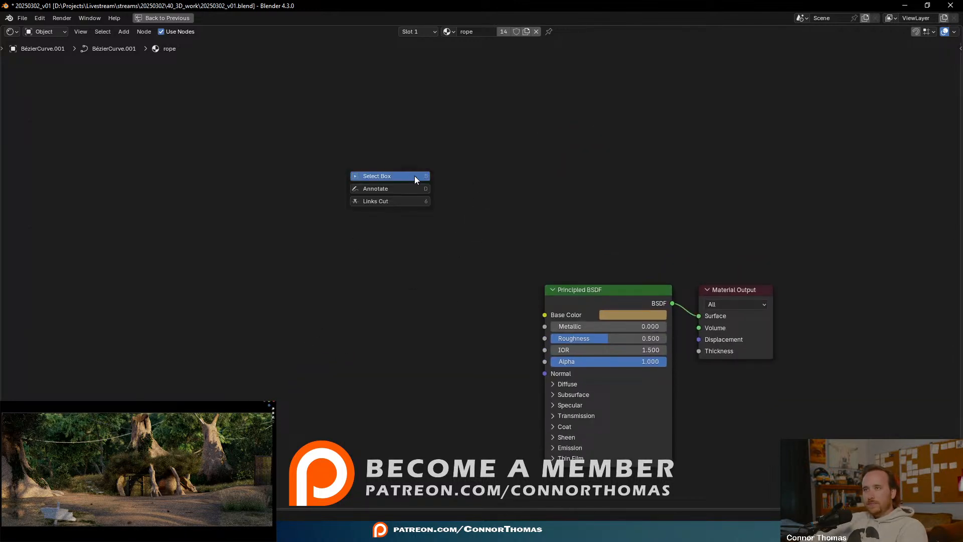
{"action": "key", "text": "shift+a"}
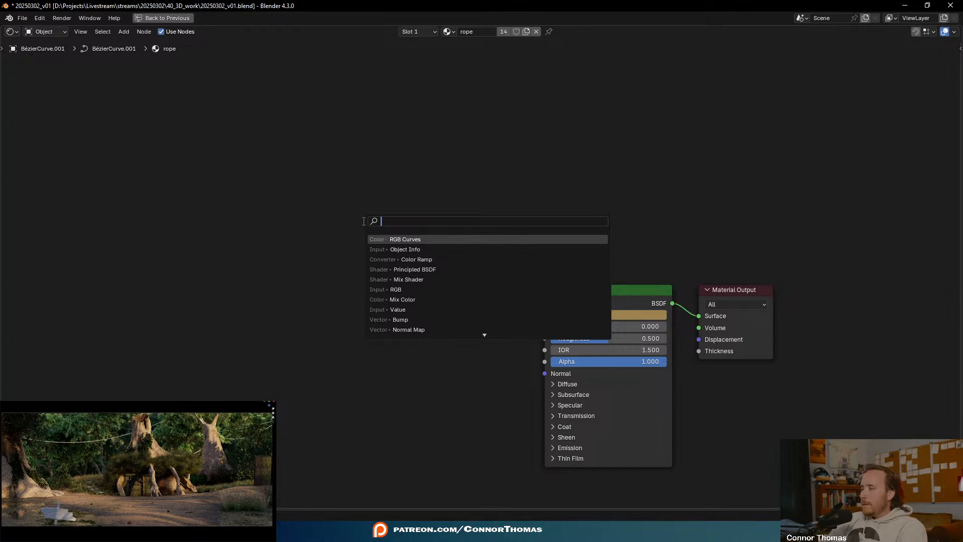
{"action": "type", "text": "wa"}
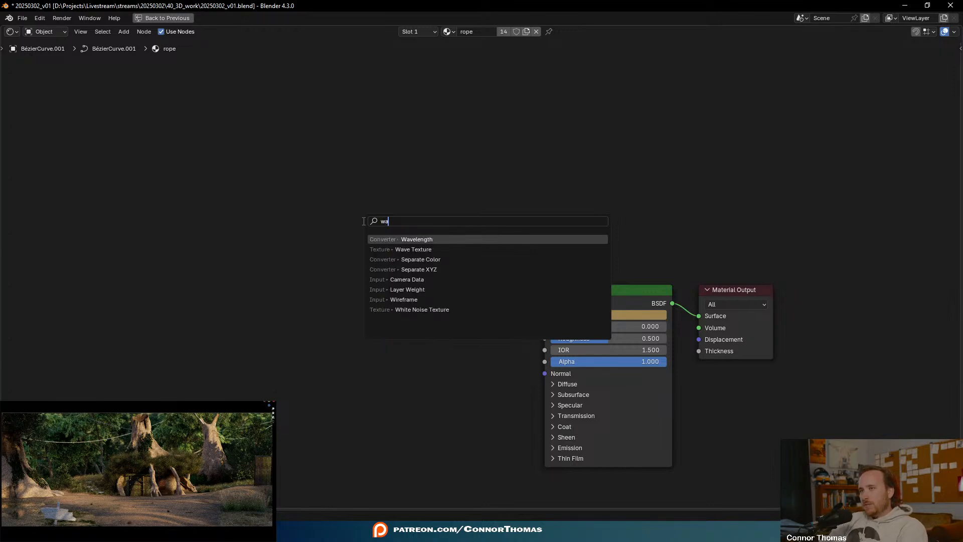
{"action": "key", "text": "Down"}
{"action": "key", "text": "Return"}
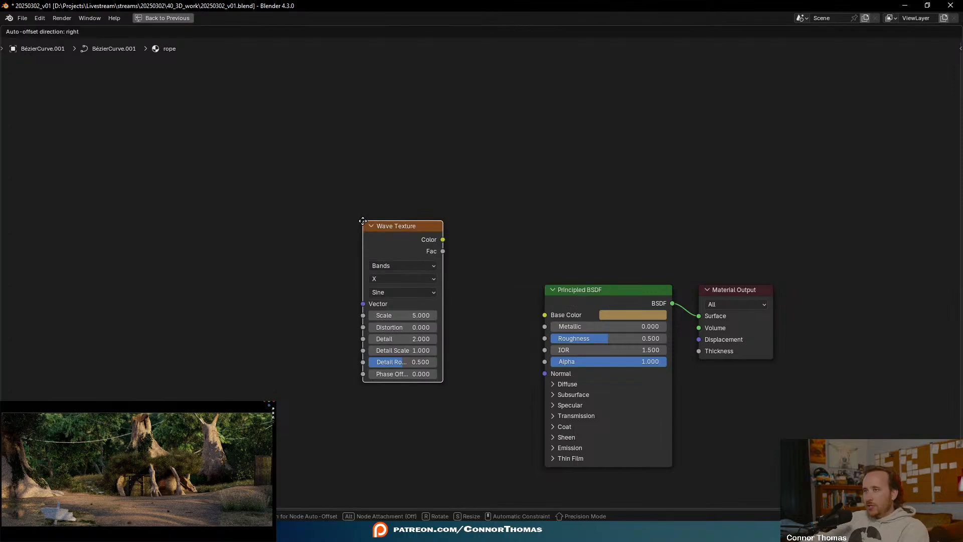
{"action": "left_click", "coordinate": [331, 210]}
- Preview the Wave Texture directly on the material's surface output and set its Scale to 10
{"action": "left_click", "coordinate": [386, 212], "text": "ctrl+shift"}
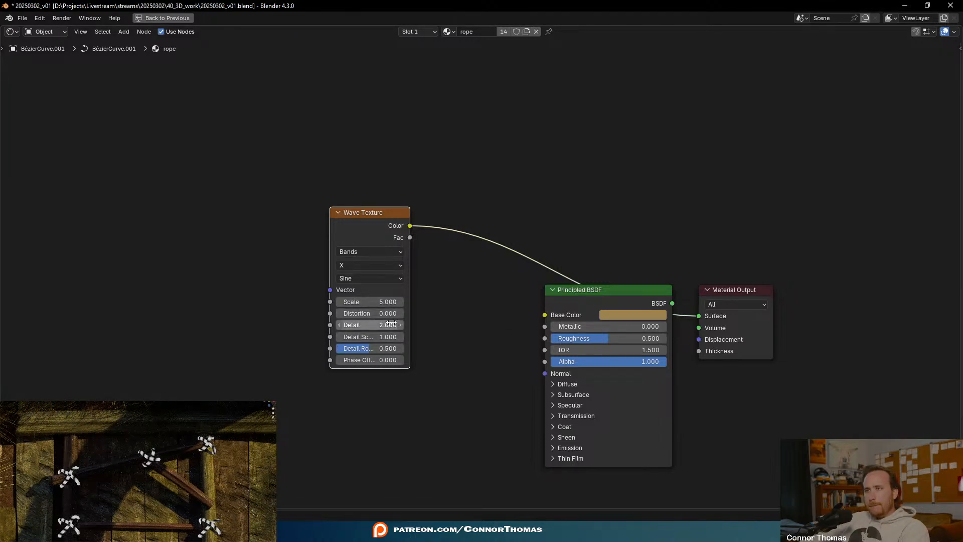
{"action": "left_click_drag", "start_coordinate": [392, 302], "coordinate": [452, 302]}
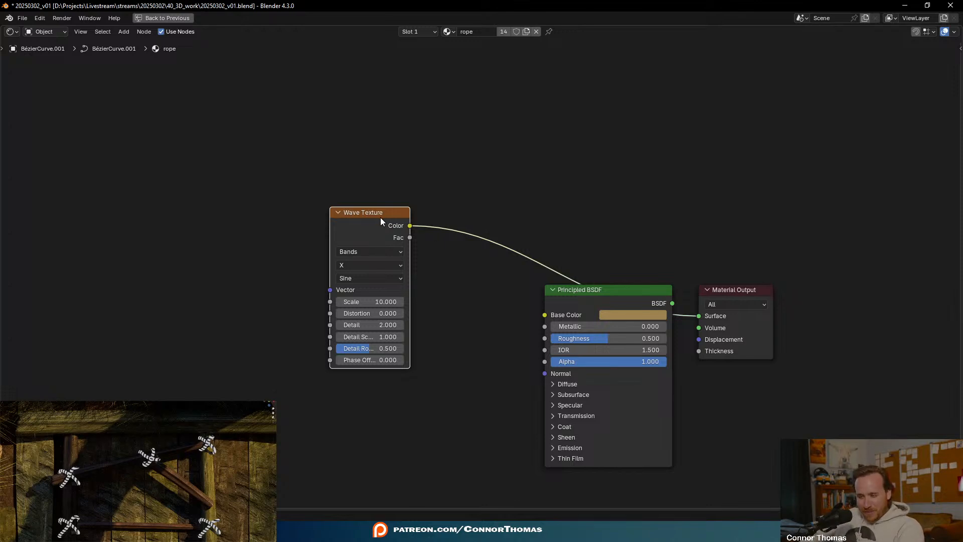
- Add Texture Coordinate and Mapping nodes to the Wave Texture and set the Mapping's Z rotation to about 78.4°
{"action": "key", "text": "ctrl+t"}
{"action": "middle_click_drag", "start_coordinate": [540, 192], "coordinate": [667, 122]}
{"action": "left_click", "coordinate": [320, 319]}
{"action": "left_click_drag", "start_coordinate": [436, 297], "coordinate": [469, 296]}
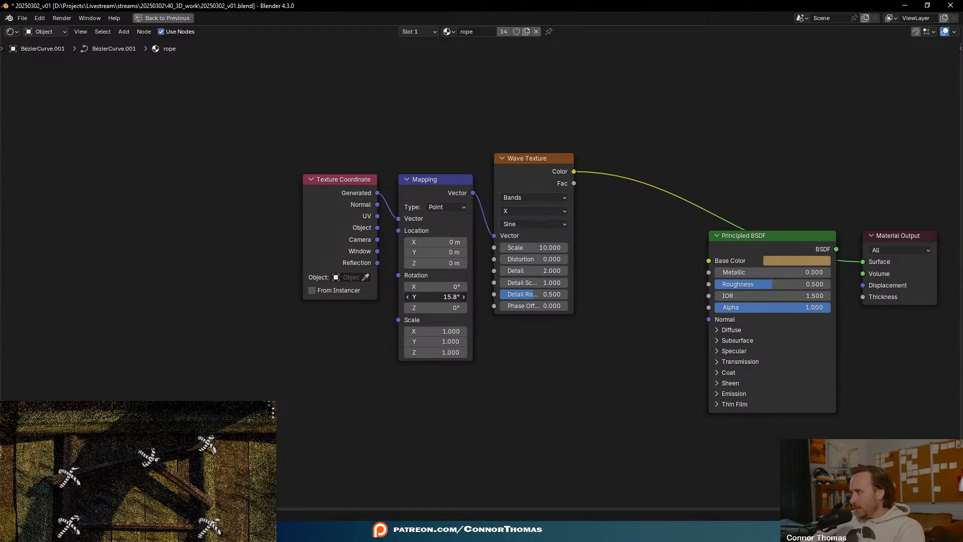
{"action": "right_click", "coordinate": [436, 297]}
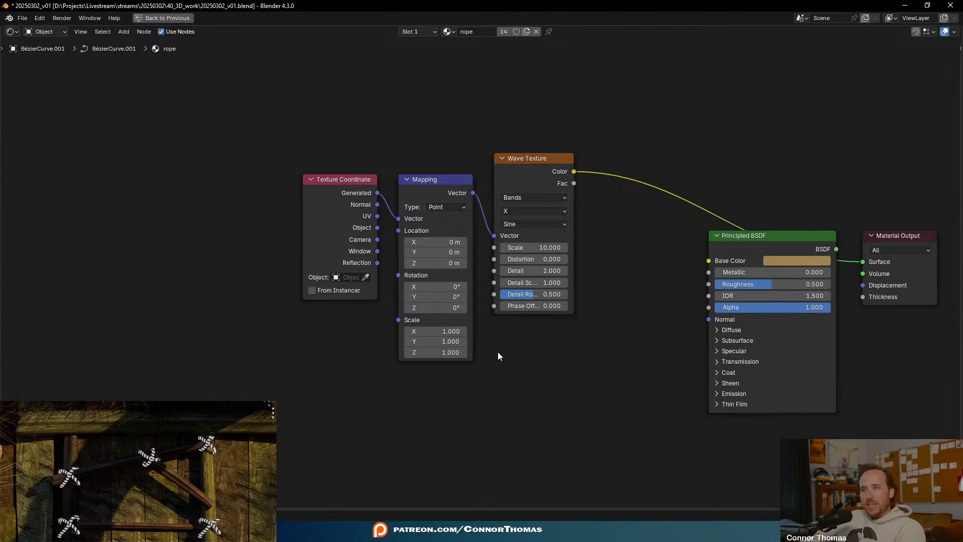
{"action": "left_click_drag", "start_coordinate": [435, 308], "coordinate": [454, 307]}
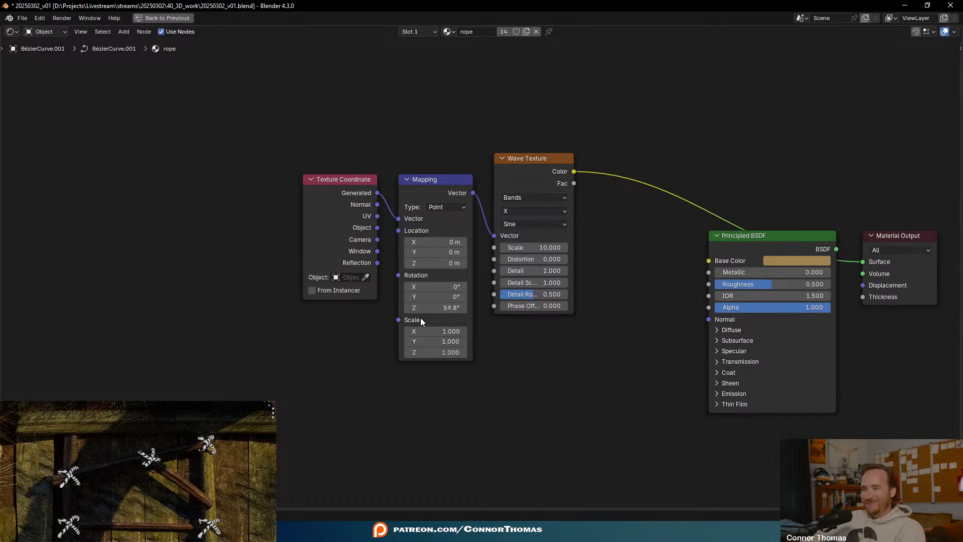
{"action": "mouse_move", "coordinate": [440, 308]}
{"action": "left_mouse_down"}
{"action": "mouse_move", "coordinate": [450, 308]}
{"action": "mouse_move", "coordinate": [437, 310]}
{"action": "left_mouse_up"}
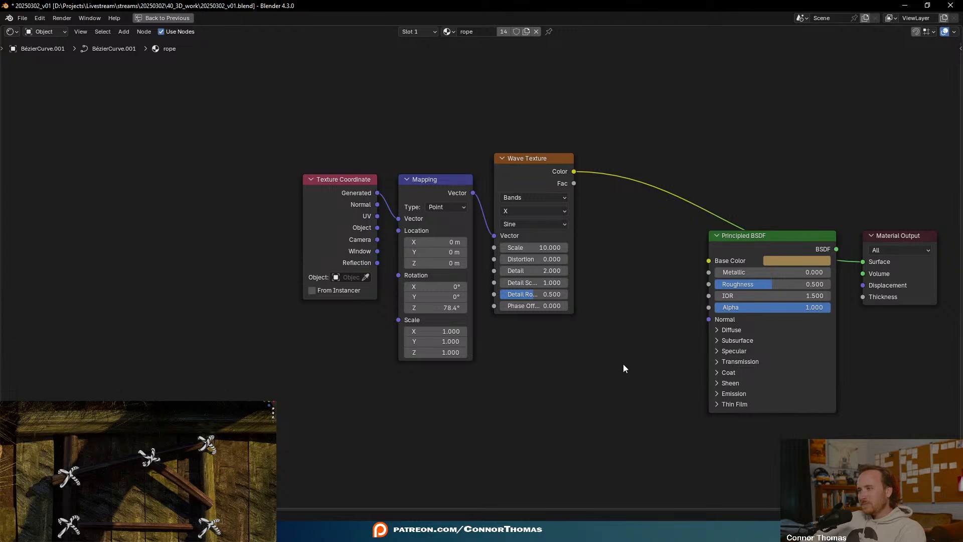
- Move the Principled BSDF lower, add an RGB node and sample the shader's golden brown Base Color into it
{"action": "left_click_drag", "start_coordinate": [773, 237], "coordinate": [795, 304]}
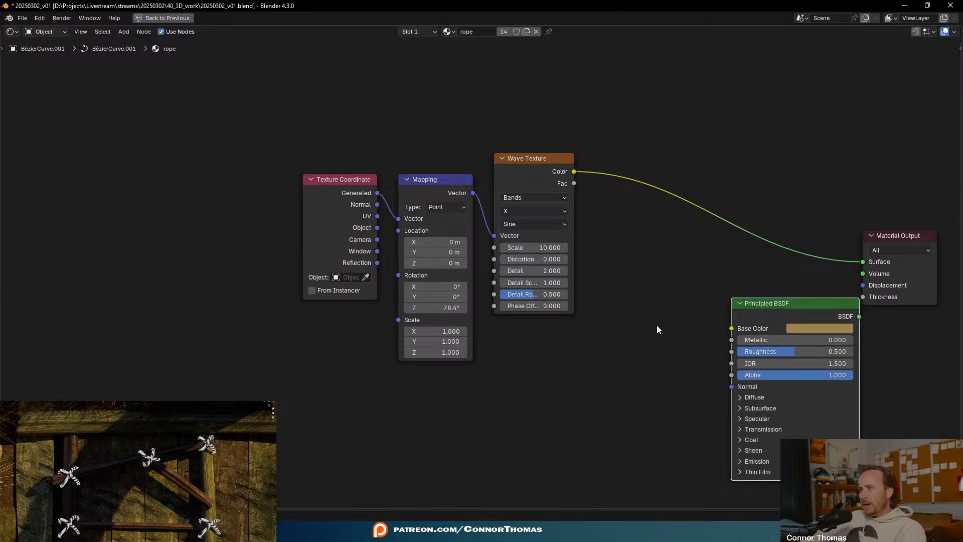
{"action": "middle_click_drag", "start_coordinate": [658, 324], "coordinate": [669, 232]}
{"action": "key", "text": "shift+a"}
{"action": "type", "text": "rgb"}
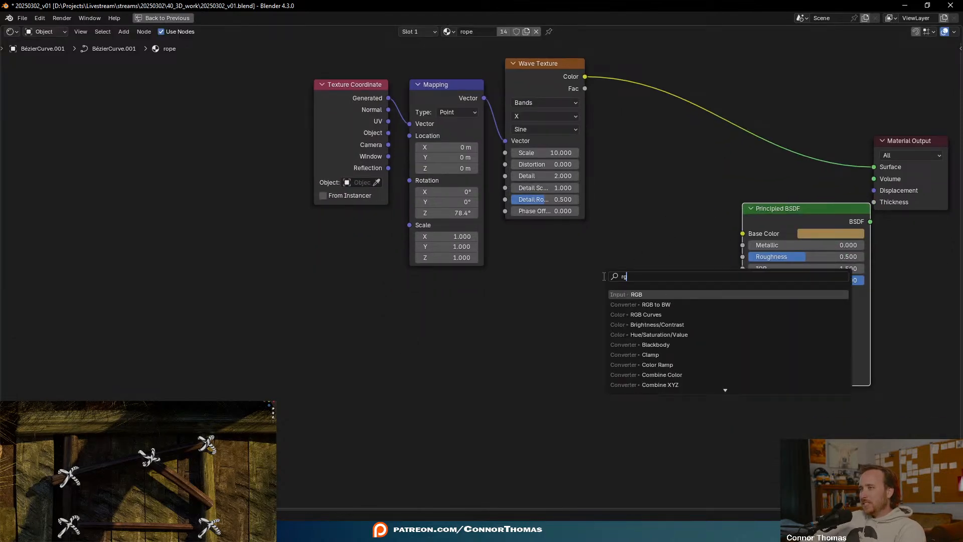
{"action": "key", "text": "Return"}
{"action": "left_click", "coordinate": [534, 285]}
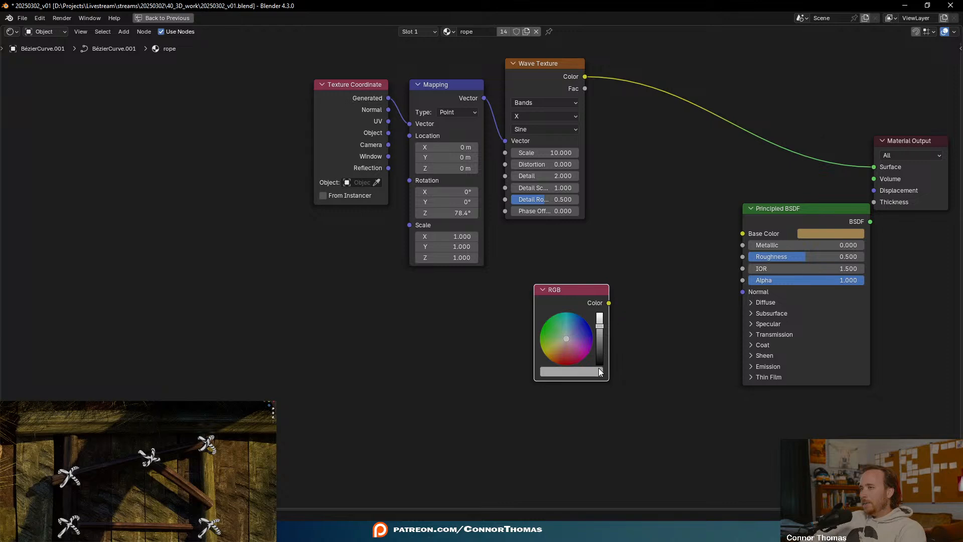
{"action": "left_click", "coordinate": [599, 371]}
{"action": "left_click", "coordinate": [635, 355]}
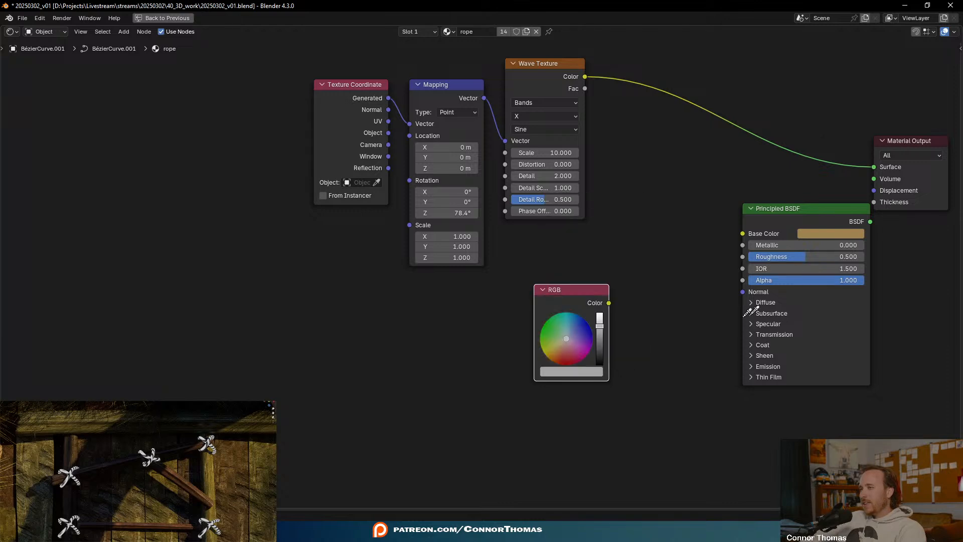
{"action": "left_click", "coordinate": [830, 233]}
- Duplicate the RGB node below the original and darken the copy to a deep brown
{"action": "left_click_drag", "start_coordinate": [579, 291], "coordinate": [568, 265]}
{"action": "key", "text": "shift+d"}
{"action": "left_click", "coordinate": [565, 369]}
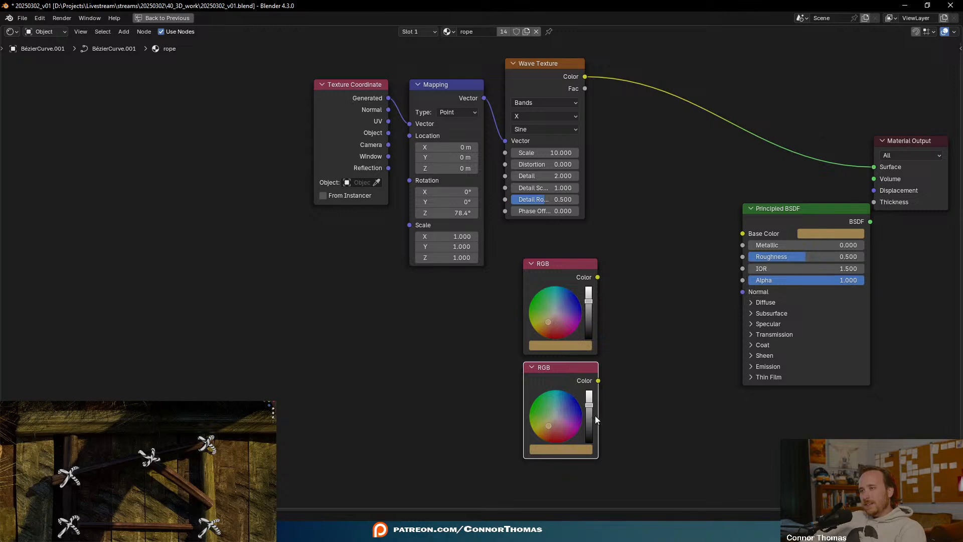
{"action": "left_click_drag", "start_coordinate": [589, 418], "coordinate": [588, 423]}
{"action": "left_click", "coordinate": [646, 419]}
- Add a Mix Color node, linking the dark brown RGB to input A and the golden brown RGB to input B
{"action": "middle_click_drag", "start_coordinate": [708, 324], "coordinate": [621, 335]}
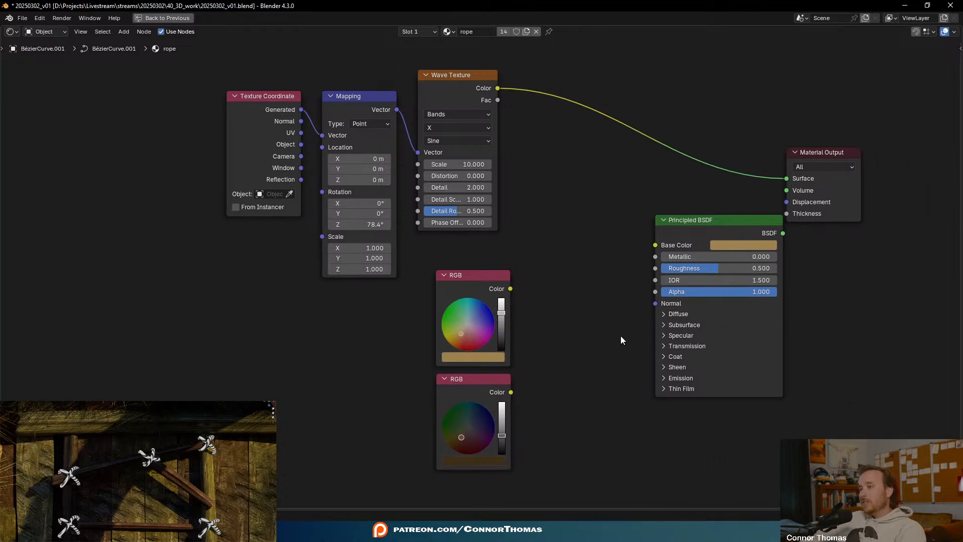
{"action": "key", "text": "shift+a"}
{"action": "left_click", "coordinate": [621, 335]}
{"action": "type", "text": "mix"}
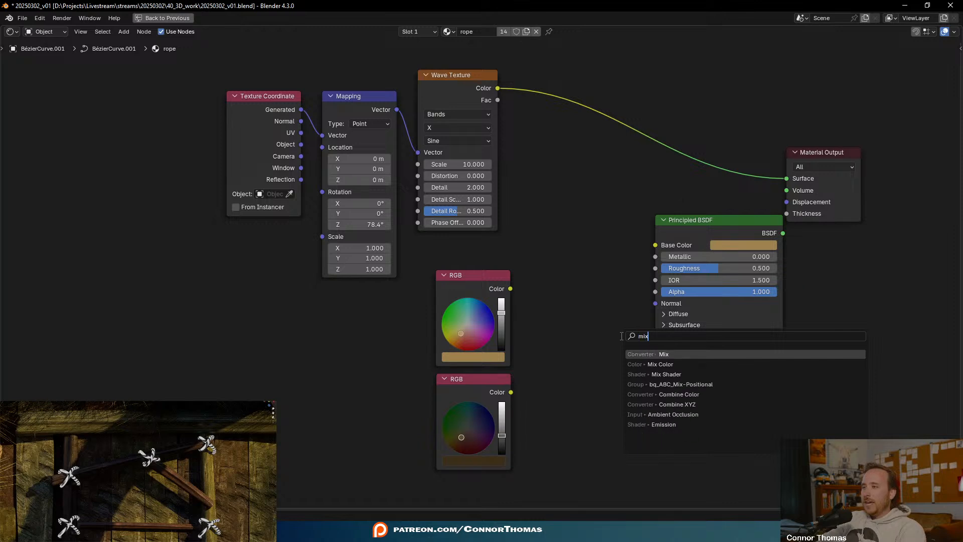
{"action": "key", "text": "Return"}
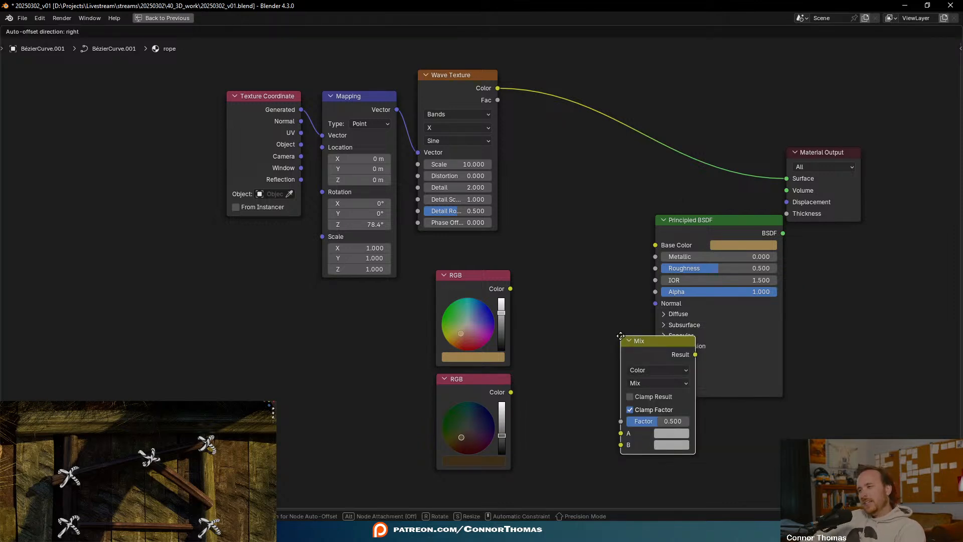
{"action": "left_click", "coordinate": [559, 296]}
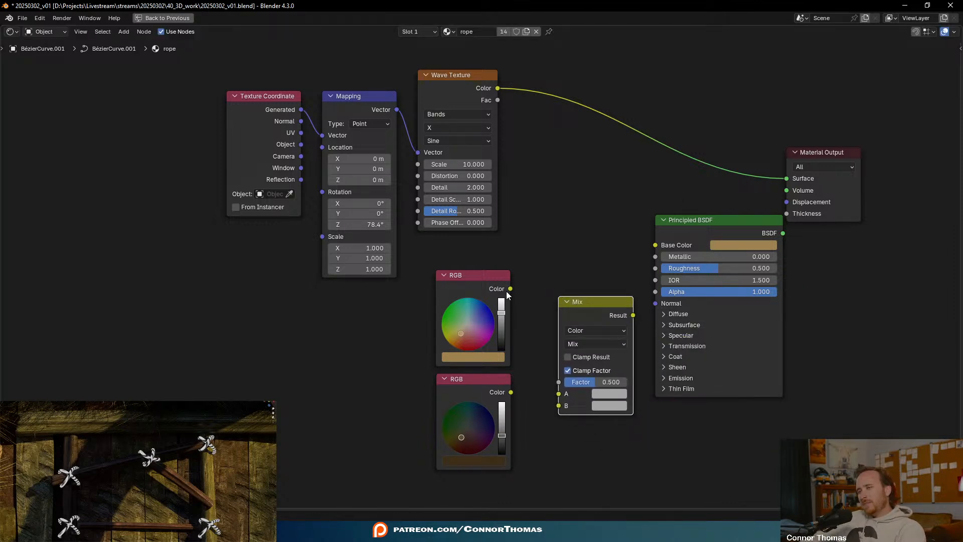
{"action": "left_click_drag", "start_coordinate": [510, 289], "coordinate": [567, 397]}
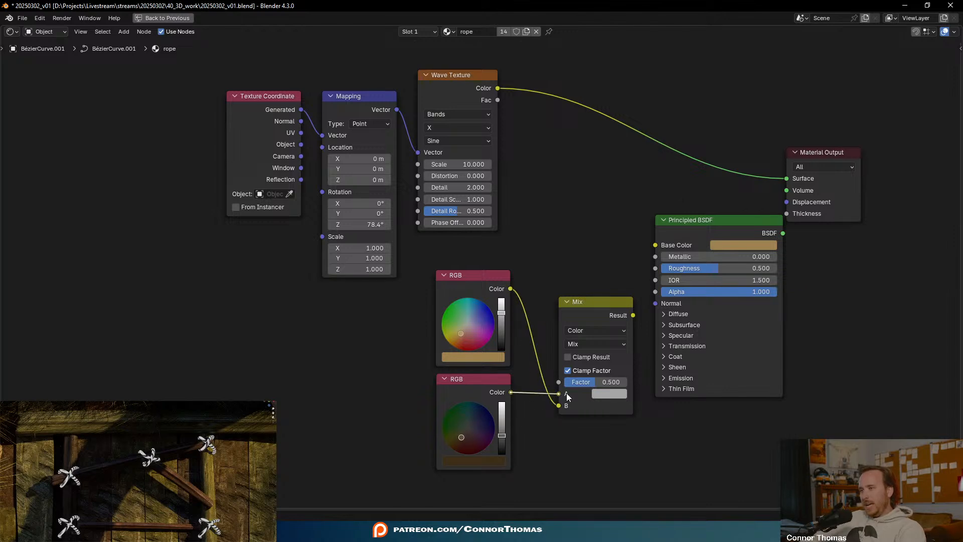
- Rearrange the nodes so the dark RGB sits above the golden brown one, with the Mix node close beside them
{"action": "left_click_drag", "start_coordinate": [471, 274], "coordinate": [470, 481]}
{"action": "left_click", "coordinate": [471, 374]}
{"action": "left_click_drag", "start_coordinate": [473, 373], "coordinate": [455, 318]}
{"action": "left_click", "coordinate": [591, 301], "text": "shift"}
{"action": "left_click_drag", "start_coordinate": [597, 299], "coordinate": [508, 294]}
{"action": "middle_click_drag", "start_coordinate": [527, 239], "coordinate": [578, 265]}
- Link the Wave Texture's Color to the Mix factor, move the texture nodes clear and preview the Mix result on the surface
{"action": "left_click_drag", "start_coordinate": [551, 120], "coordinate": [521, 397]}
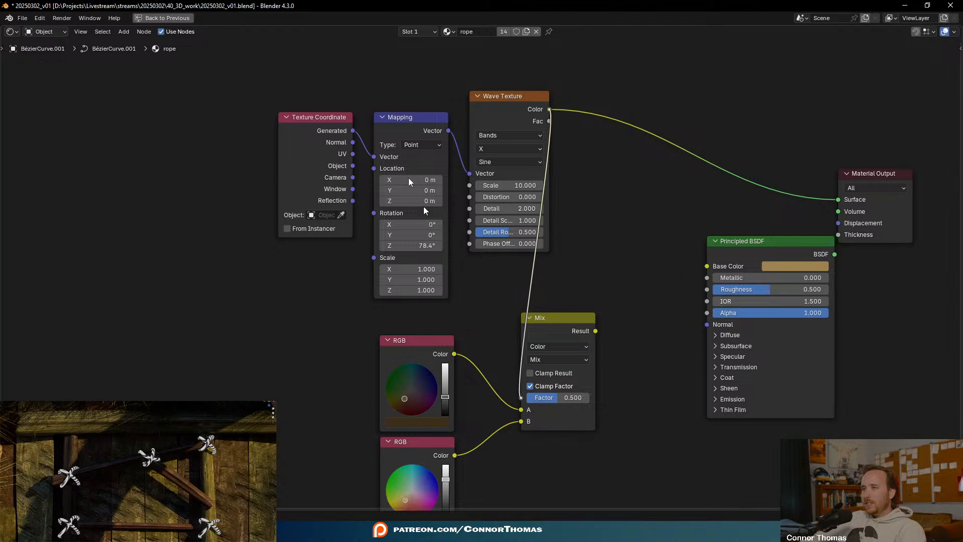
{"action": "left_click_drag", "start_coordinate": [292, 83], "coordinate": [531, 202]}
{"action": "left_click_drag", "start_coordinate": [524, 96], "coordinate": [362, 115]}
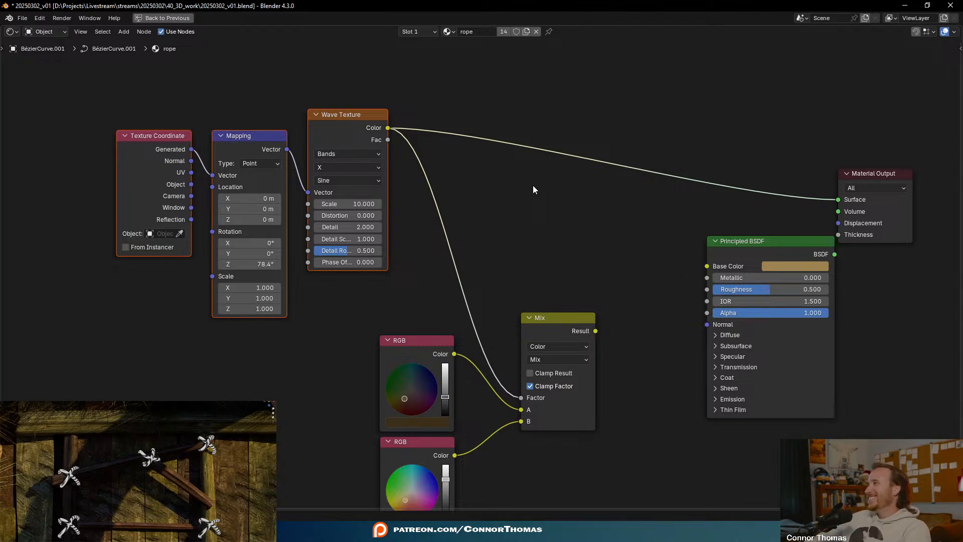
{"action": "left_click", "coordinate": [516, 289]}
{"action": "left_click", "coordinate": [568, 323], "text": "ctrl+shift"}
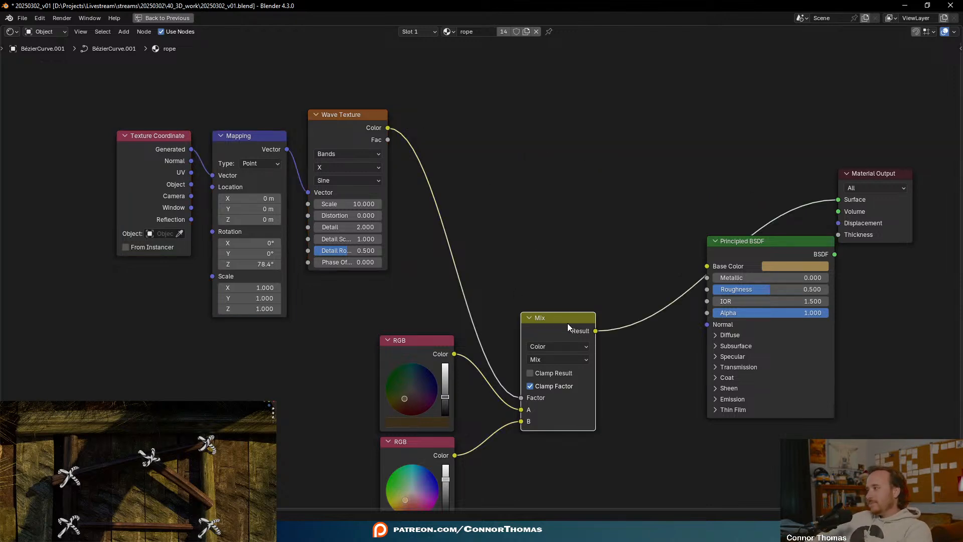
{"action": "left_click", "coordinate": [646, 264]}
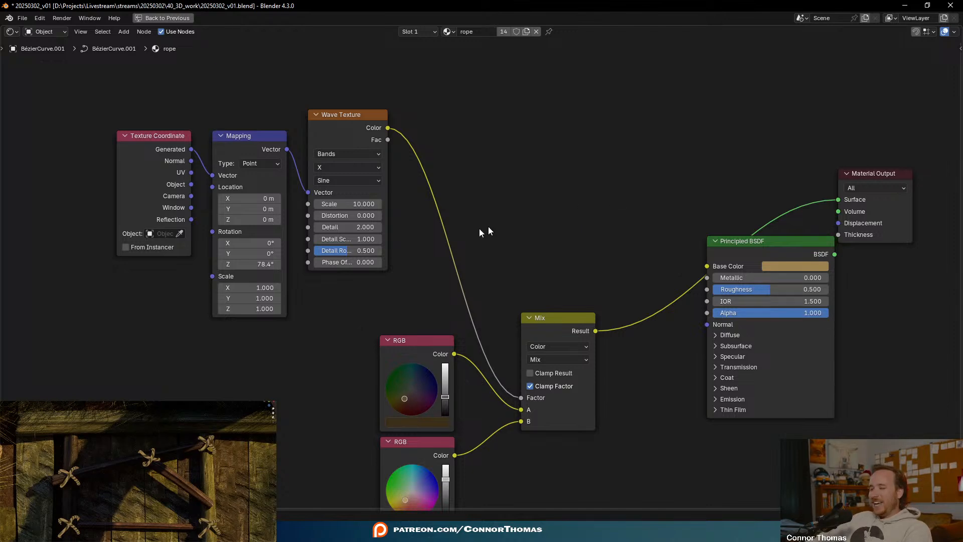
- Switch to Poly Haven in the browser, clear the metal search, browse the Fabric textures and return to Blender
{"action": "left_click", "coordinate": [474, 530]}
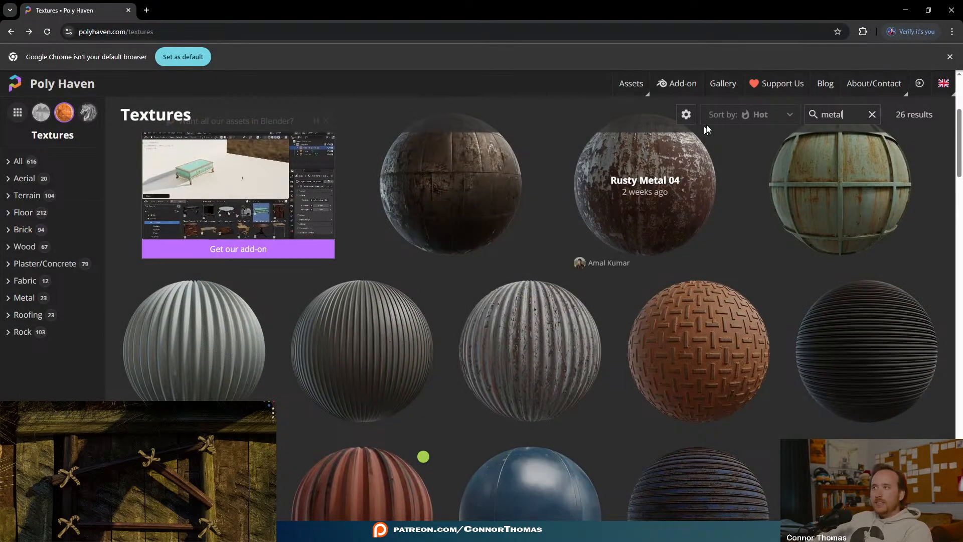
{"action": "left_click", "coordinate": [872, 114]}
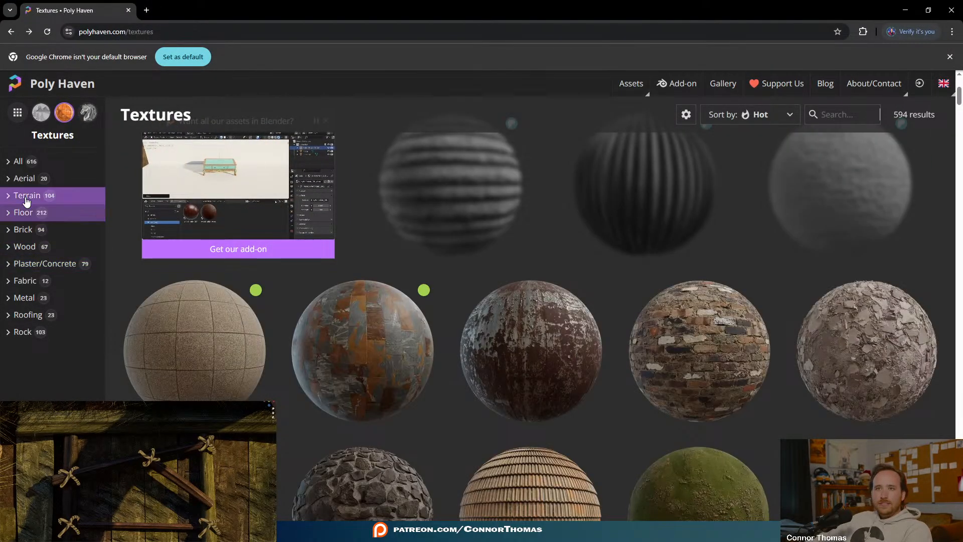
{"action": "left_click", "coordinate": [35, 280]}
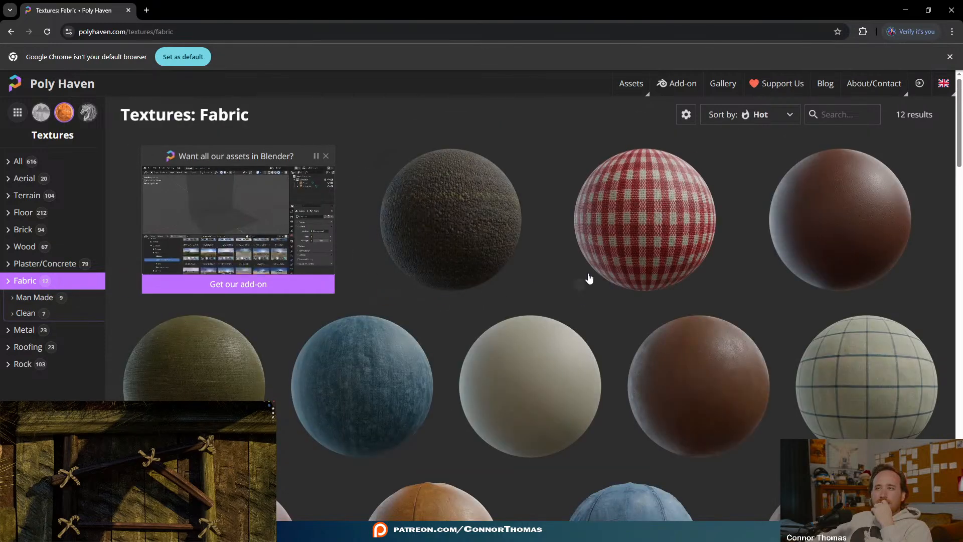
{"action": "scroll", "coordinate": [732, 277], "scroll_direction": "down", "scroll_amount": 2}
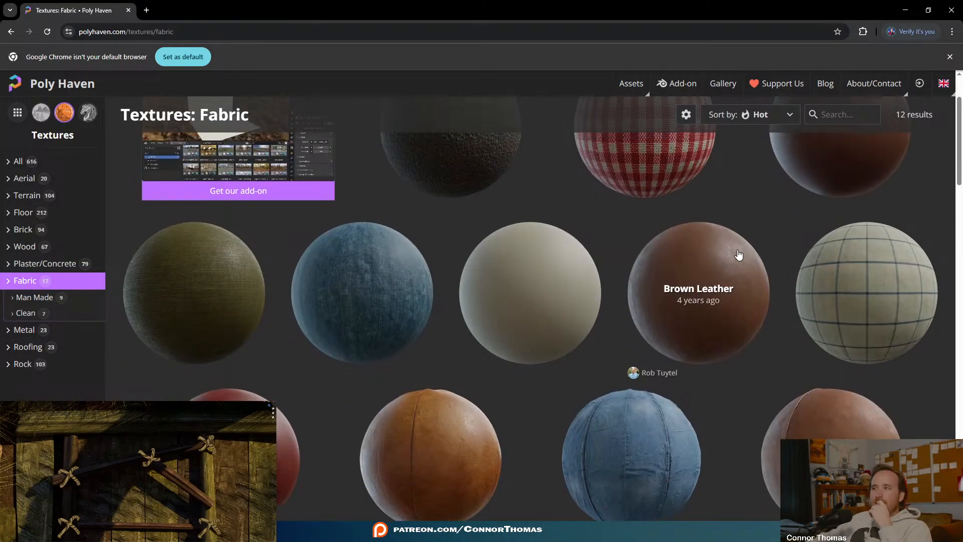
{"action": "scroll", "coordinate": [735, 253], "scroll_direction": "up", "scroll_amount": 2}
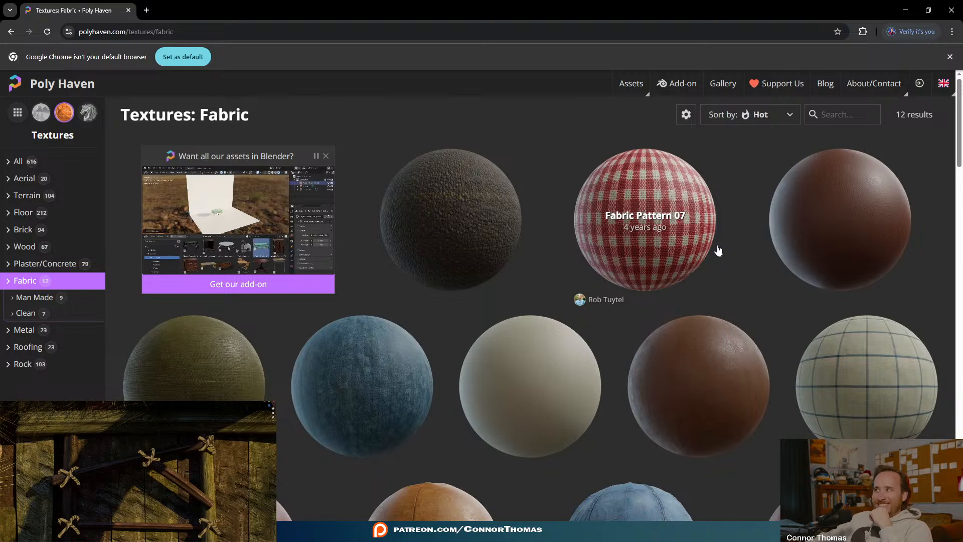
{"action": "scroll", "coordinate": [679, 254], "scroll_direction": "down", "scroll_amount": 4}
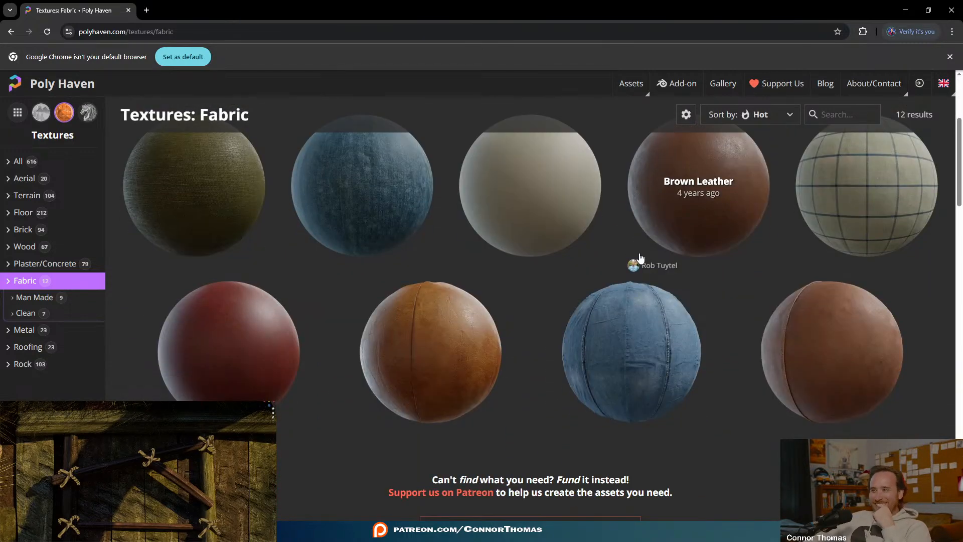
{"action": "scroll", "coordinate": [823, 343], "scroll_direction": "up", "scroll_amount": 4}
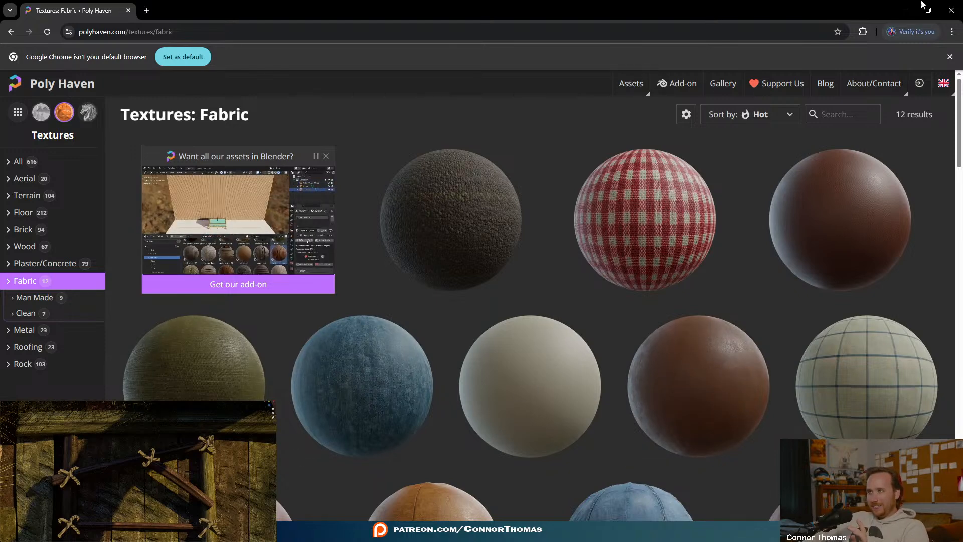
{"action": "left_click", "coordinate": [895, 6]}
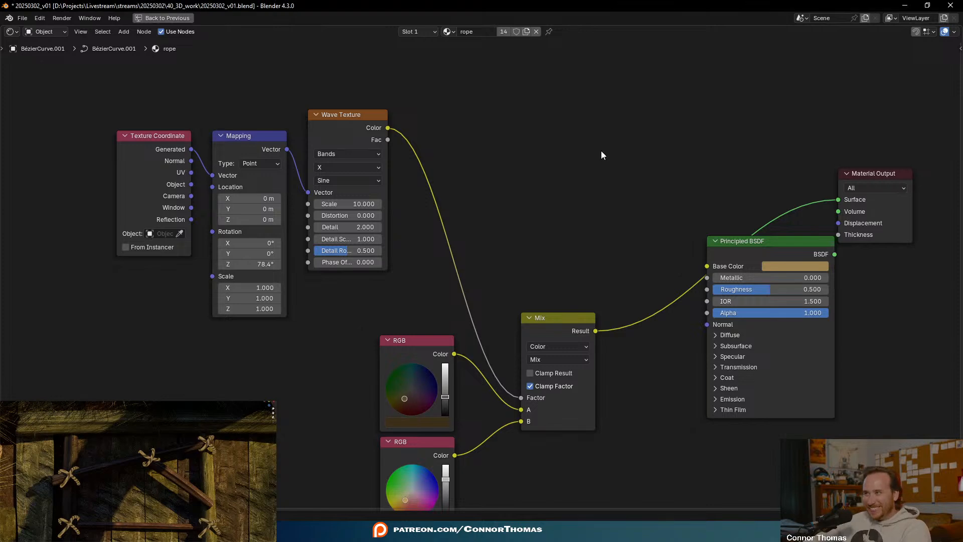
- Add a Noise Texture node above the Mix node and preview its Fac output on the material surface
{"action": "key", "text": "shift+a"}
{"action": "type", "text": "wav"}
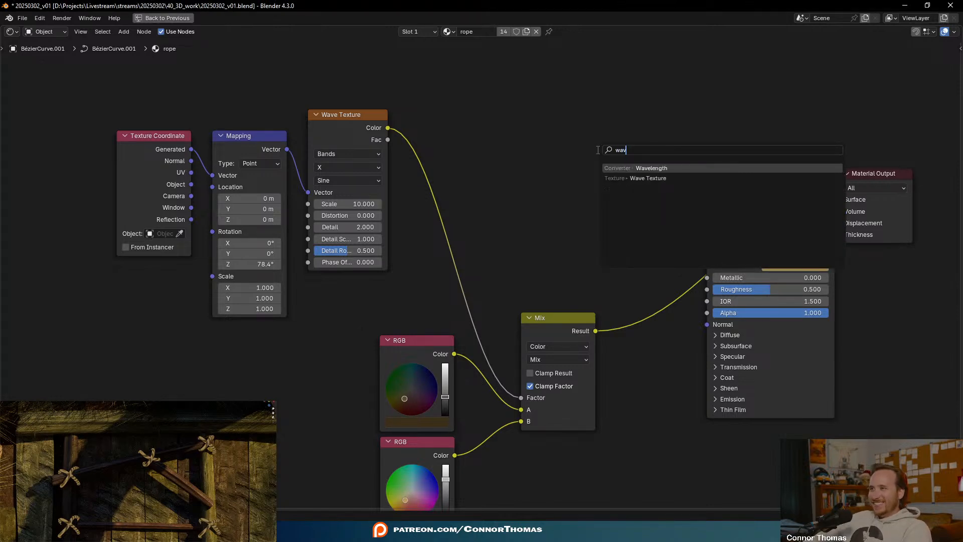
{"action": "key", "text": "BackSpace"}
{"action": "key", "text": "BackSpace"}
{"action": "key", "text": "BackSpace"}
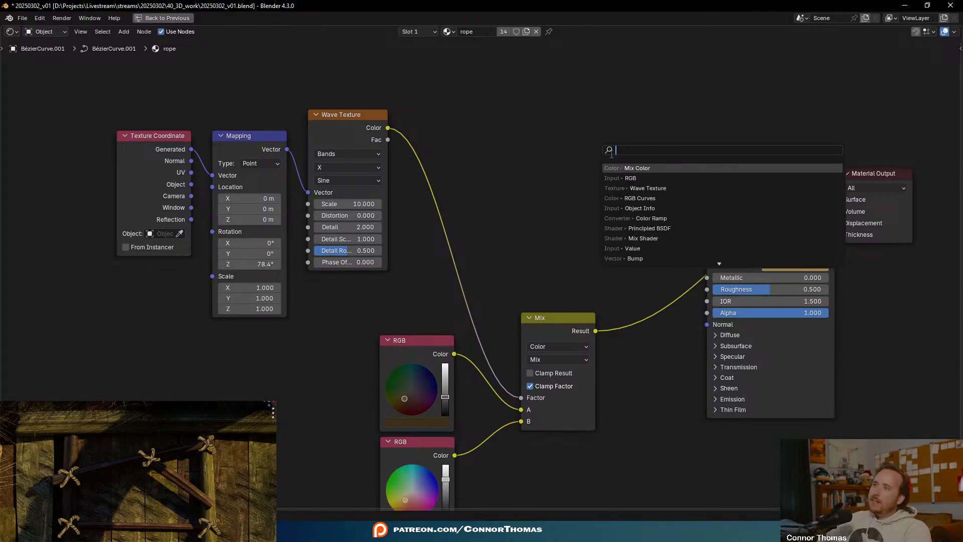
{"action": "type", "text": "noise"}
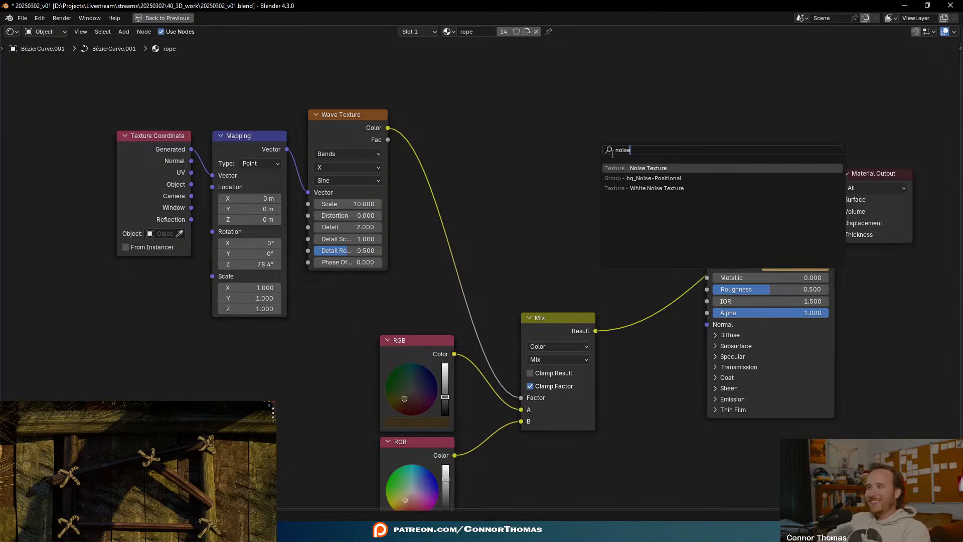
{"action": "key", "text": "Return"}
{"action": "left_click", "coordinate": [504, 115]}
{"action": "left_click", "coordinate": [536, 119], "text": "ctrl+shift"}
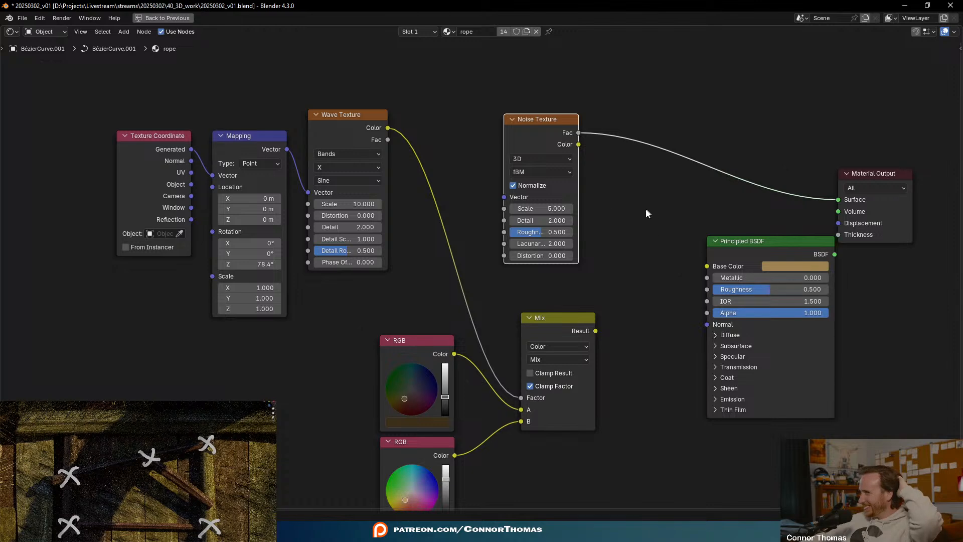
- Move the Noise Texture upward, give it Texture Coordinate and Mapping nodes, and set its Scale to 218.400
{"action": "left_click_drag", "start_coordinate": [536, 119], "coordinate": [630, 65]}
{"action": "key", "text": "ctrl+t"}
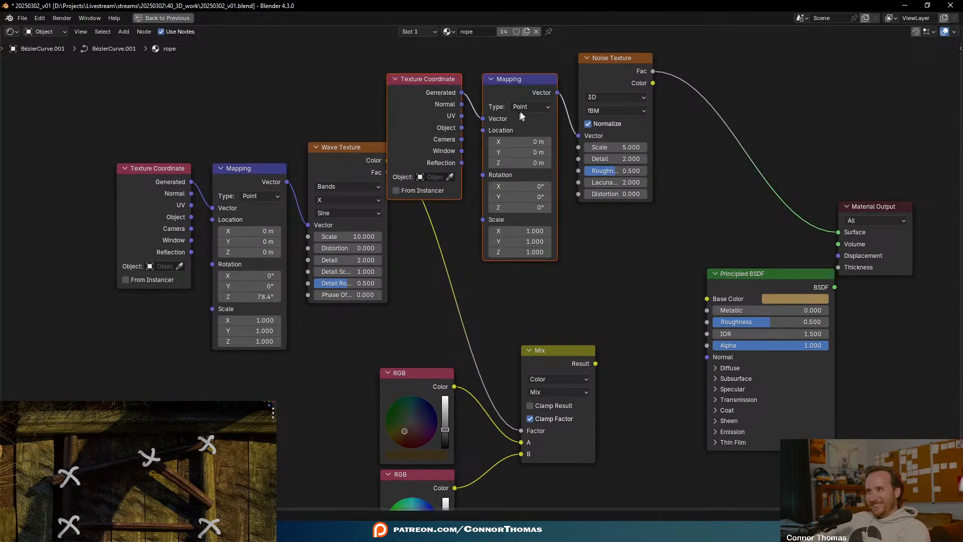
{"action": "left_click", "coordinate": [642, 257]}
{"action": "scroll", "coordinate": [601, 207], "scroll_direction": "up", "scroll_amount": 1}
{"action": "left_click_drag", "start_coordinate": [625, 127], "coordinate": [628, 129]}
{"action": "left_click_drag", "start_coordinate": [629, 139], "coordinate": [658, 138]}
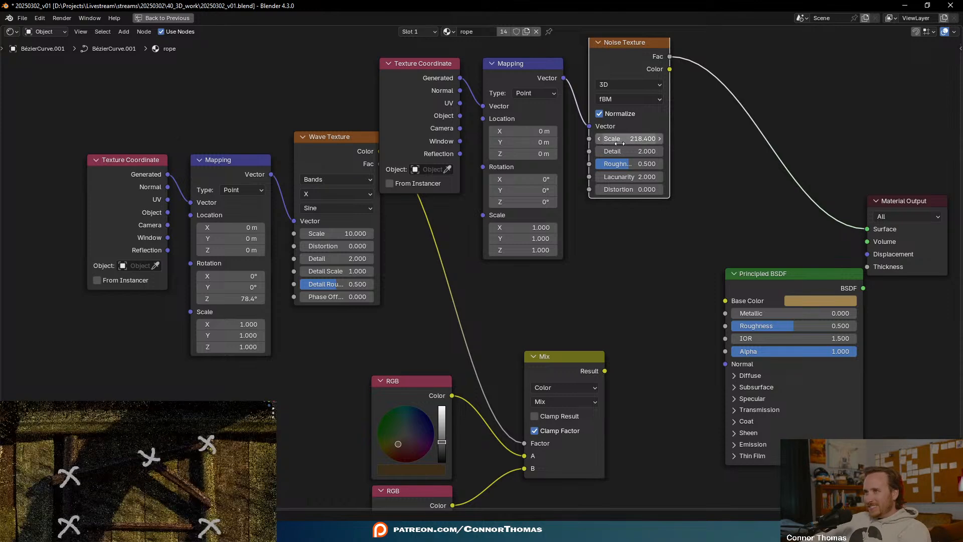
{"action": "middle_click_drag", "start_coordinate": [61, 475], "coordinate": [186, 438], "text": "ctrl"}
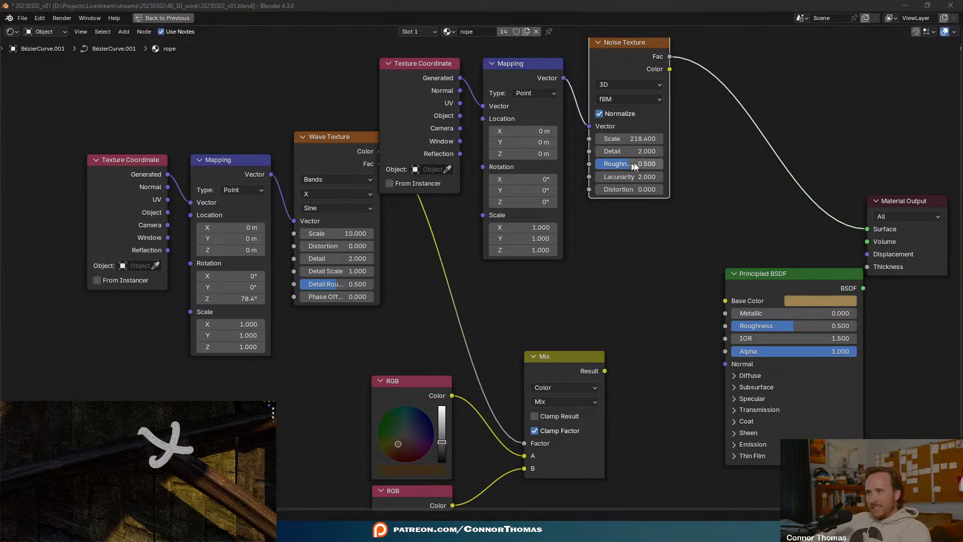
- Insert a Color Ramp between the Noise Texture and Material Output, and move its black stop to position 0.405
{"action": "middle_click_drag", "start_coordinate": [849, 84], "coordinate": [733, 148]}
{"action": "left_click", "coordinate": [733, 147]}
{"action": "key", "text": "shift+a"}
{"action": "left_click", "coordinate": [734, 148]}
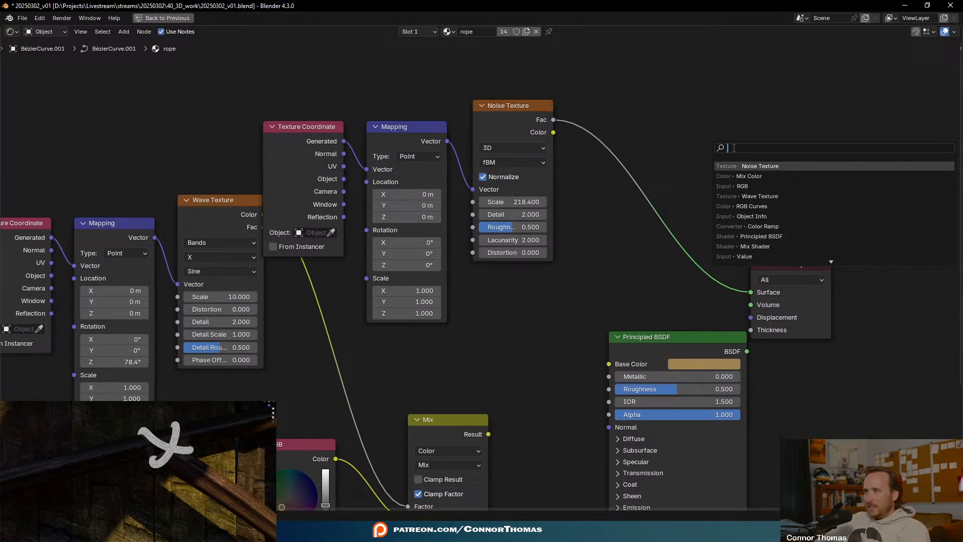
{"action": "type", "text": "color ramp"}
{"action": "key", "text": "Return"}
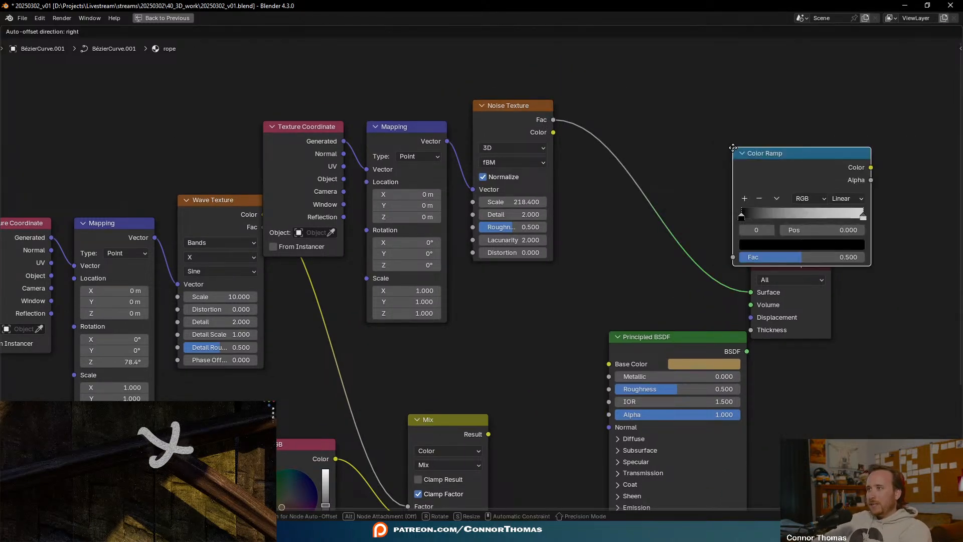
{"action": "left_click", "coordinate": [609, 131]}
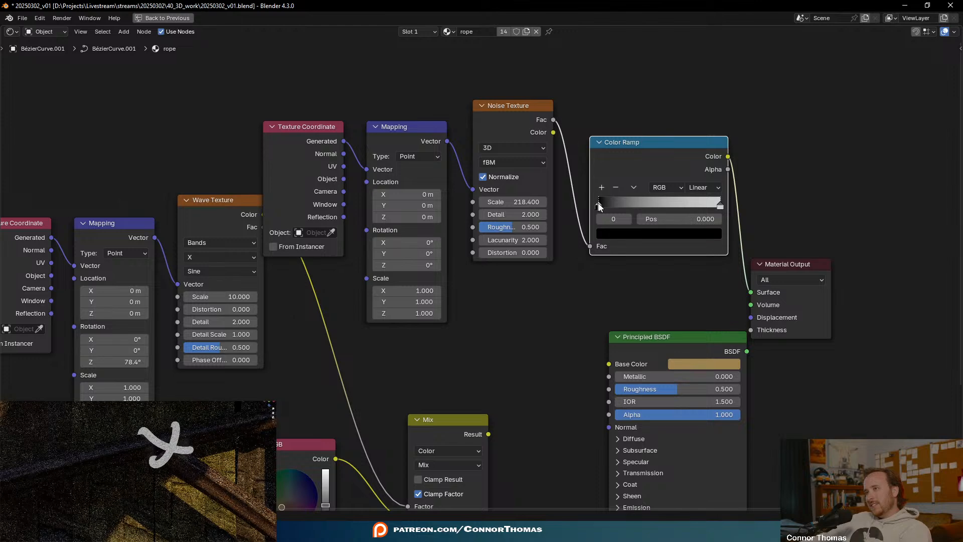
{"action": "left_click_drag", "start_coordinate": [611, 210], "coordinate": [651, 211]}
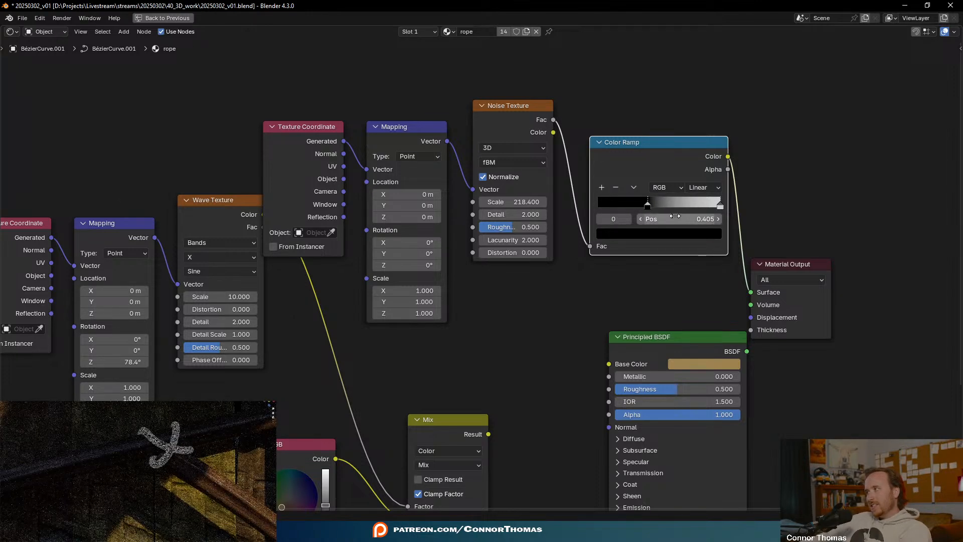
- Duplicate the dark brown RGB node above the Mix node and darken the copy's color slightly
{"action": "scroll", "coordinate": [559, 290], "scroll_direction": "down", "scroll_amount": 2}
{"action": "left_click_drag", "start_coordinate": [333, 115], "coordinate": [378, 104]}
{"action": "middle_click_drag", "start_coordinate": [541, 265], "coordinate": [592, 156]}
{"action": "scroll", "coordinate": [496, 301], "scroll_direction": "up", "scroll_amount": 3}
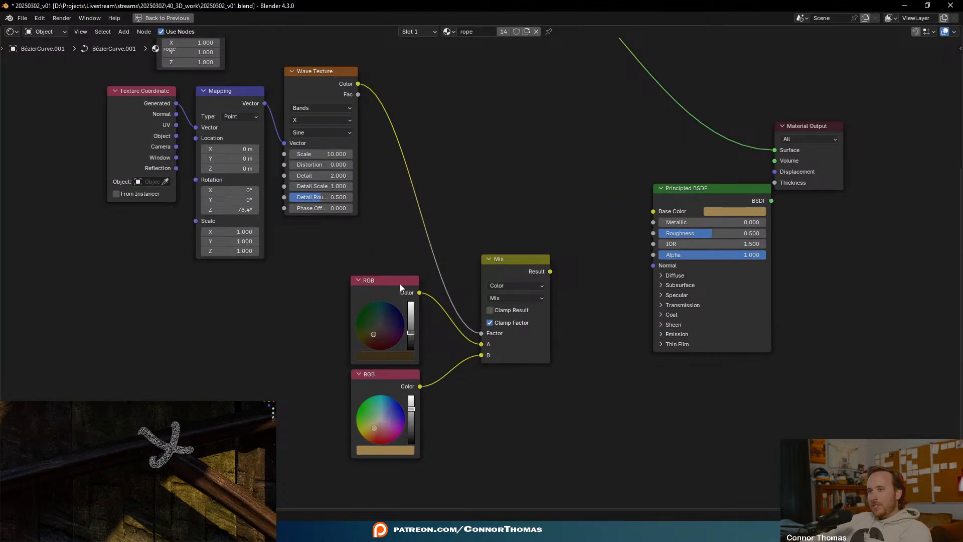
{"action": "key", "text": "shift+d"}
{"action": "left_click", "coordinate": [508, 153]}
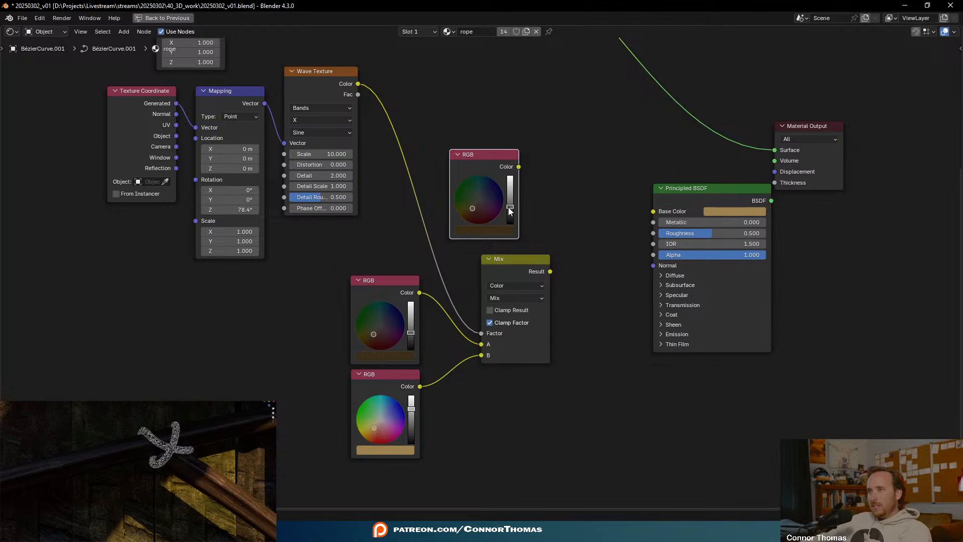
{"action": "left_click_drag", "start_coordinate": [510, 207], "coordinate": [509, 212]}
- Duplicate the Mix node, feed it the darker RGB, the first Mix result and the Color Ramp as Factor, and preview it on the surface
{"action": "left_click", "coordinate": [511, 266]}
{"action": "key", "text": "shift+d"}
{"action": "left_click", "coordinate": [604, 158]}
{"action": "middle_click_drag", "start_coordinate": [603, 154], "coordinate": [626, 279]}
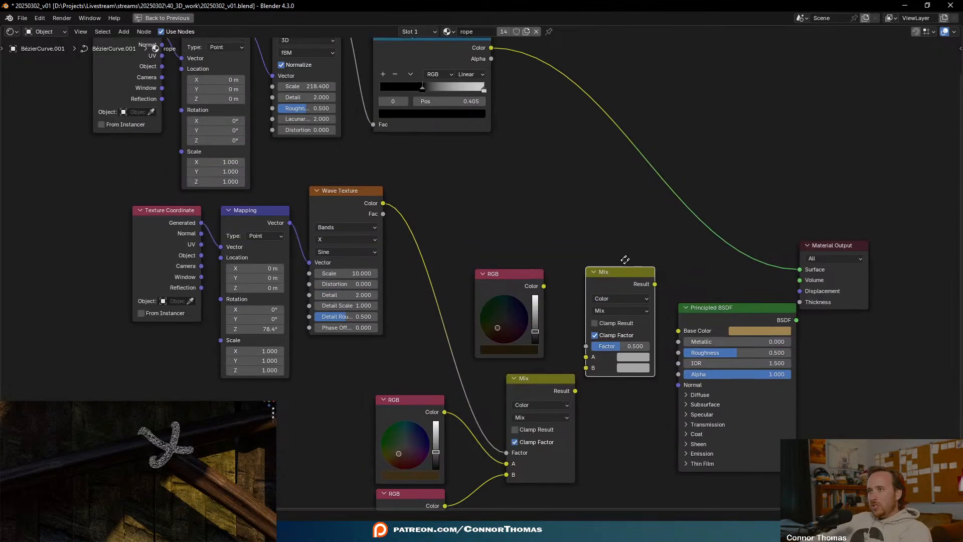
{"action": "left_click_drag", "start_coordinate": [541, 291], "coordinate": [584, 373]}
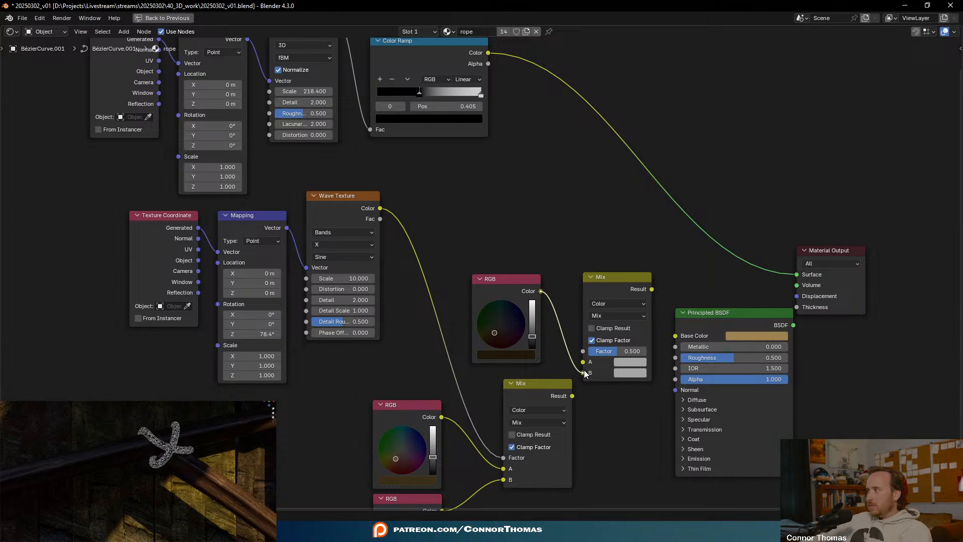
{"action": "left_click_drag", "start_coordinate": [584, 373], "coordinate": [577, 397]}
{"action": "left_click_drag", "start_coordinate": [580, 353], "coordinate": [488, 84]}
{"action": "left_click", "coordinate": [628, 312], "text": "ctrl+shift"}
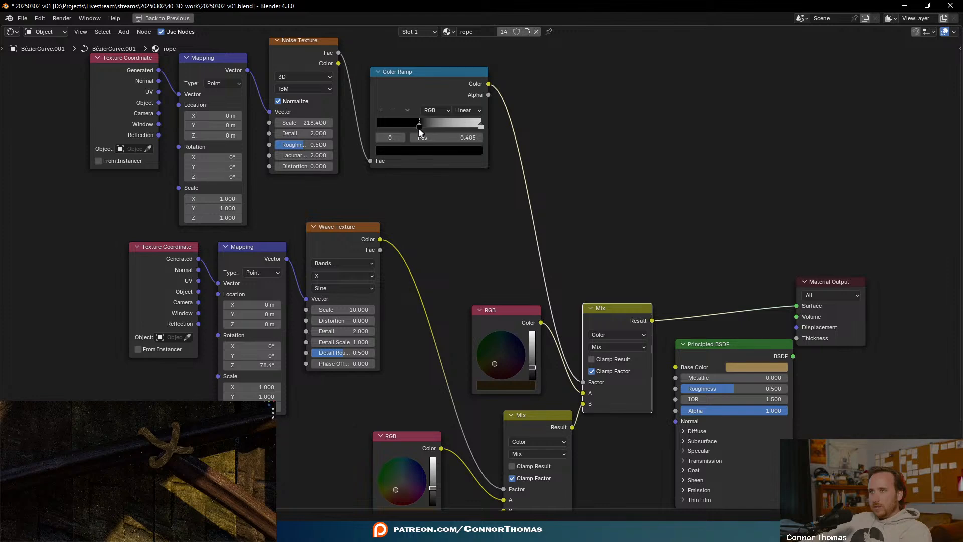
- Set the Color Ramp's black stop to 0.550 and swap the second Mix's inputs so the darker RGB feeds B
{"action": "mouse_move", "coordinate": [424, 126]}
{"action": "left_mouse_down"}
{"action": "mouse_move", "coordinate": [466, 129]}
{"action": "mouse_move", "coordinate": [437, 128]}
{"action": "left_mouse_up"}
{"action": "left_click", "coordinate": [603, 287]}
{"action": "left_click_drag", "start_coordinate": [584, 404], "coordinate": [510, 316]}
{"action": "left_click_drag", "start_coordinate": [510, 315], "coordinate": [462, 292]}
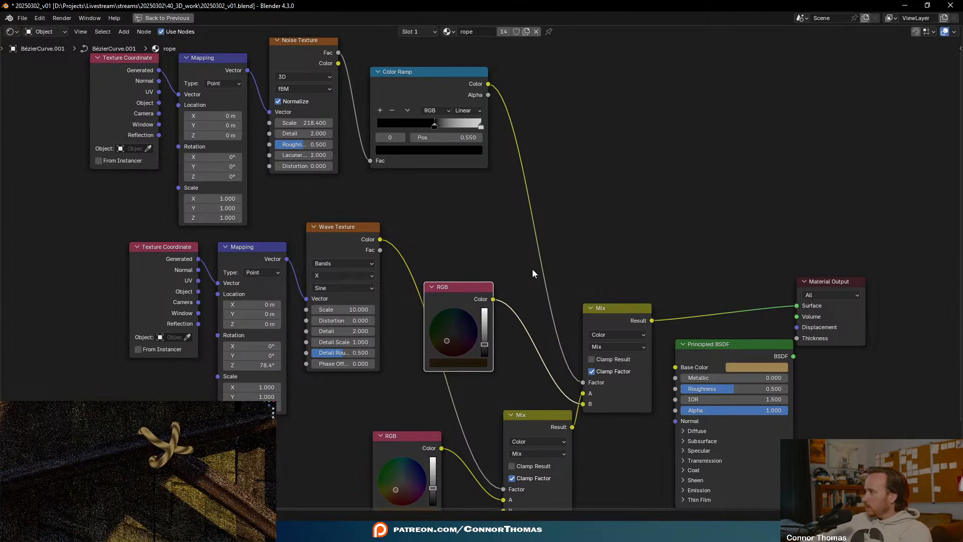
- Move the Color Ramp's black stop to position 0.336
{"action": "middle_click_drag", "start_coordinate": [600, 175], "coordinate": [538, 301]}
{"action": "scroll", "coordinate": [393, 262], "scroll_direction": "up", "scroll_amount": 2}
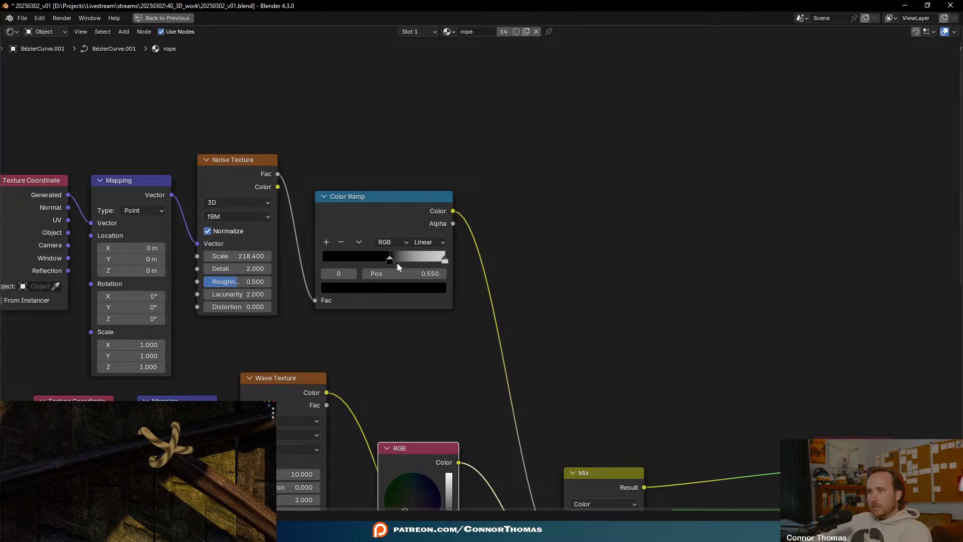
{"action": "left_click_drag", "start_coordinate": [393, 259], "coordinate": [366, 262]}
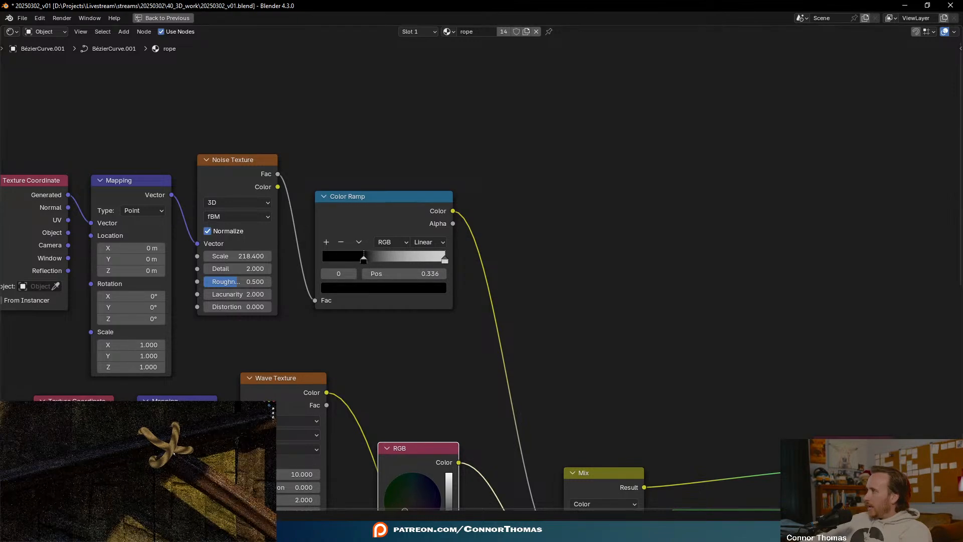
- Link the second Mix's Result to the Principled BSDF's Base Color and reconnect the BSDF to the Material Output's Surface
{"action": "scroll", "coordinate": [570, 284], "scroll_direction": "down", "scroll_amount": 2}
{"action": "scroll", "coordinate": [542, 181], "scroll_direction": "up", "scroll_amount": 3}
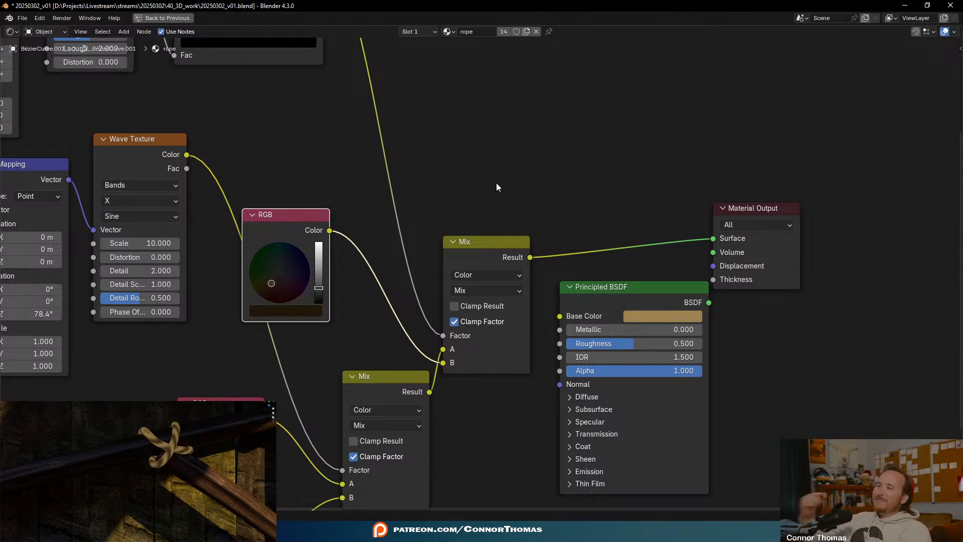
{"action": "left_click", "coordinate": [536, 261]}
{"action": "left_click_drag", "start_coordinate": [536, 258], "coordinate": [559, 315]}
{"action": "left_click_drag", "start_coordinate": [709, 302], "coordinate": [713, 238]}
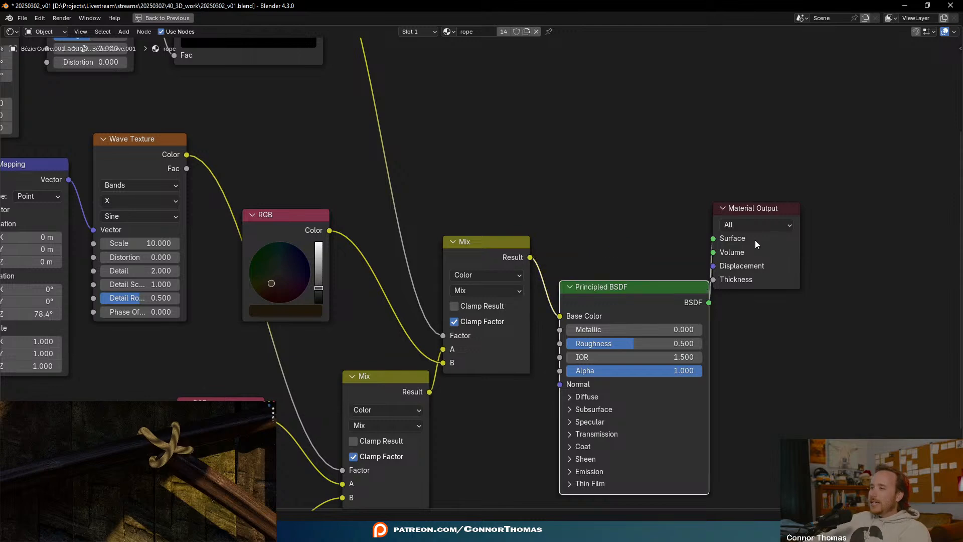
- Move the Material Output clear of the Principled BSDF and set the shader's Roughness to 1.000
{"action": "left_click_drag", "start_coordinate": [762, 211], "coordinate": [861, 190]}
{"action": "left_click", "coordinate": [824, 125]}
{"action": "middle_click_drag", "start_coordinate": [692, 158], "coordinate": [680, 170]}
{"action": "left_click_drag", "start_coordinate": [618, 354], "coordinate": [702, 355]}
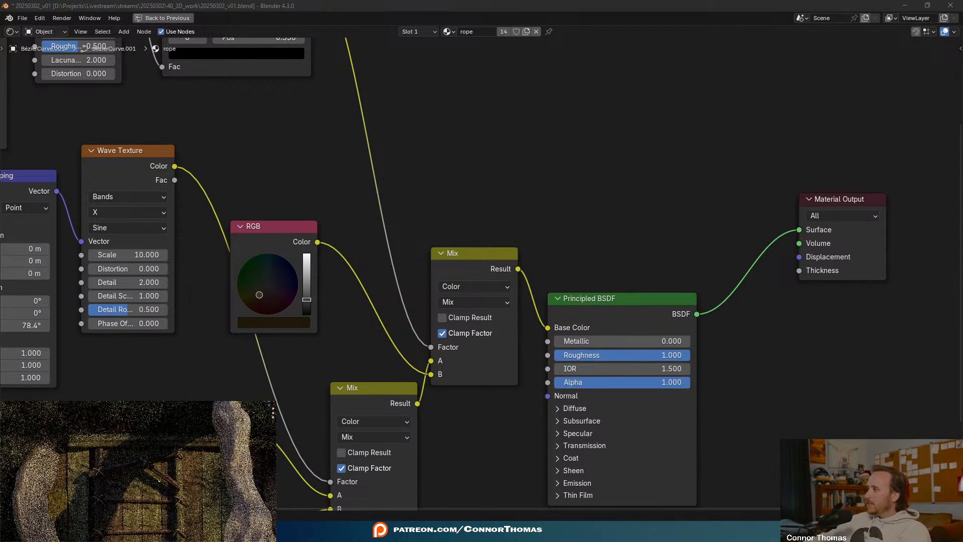
- Select the main house mesh in the rendered view, shade it smooth and review the whole camera framing
{"action": "scroll", "coordinate": [155, 481], "scroll_direction": "down", "scroll_amount": 5}
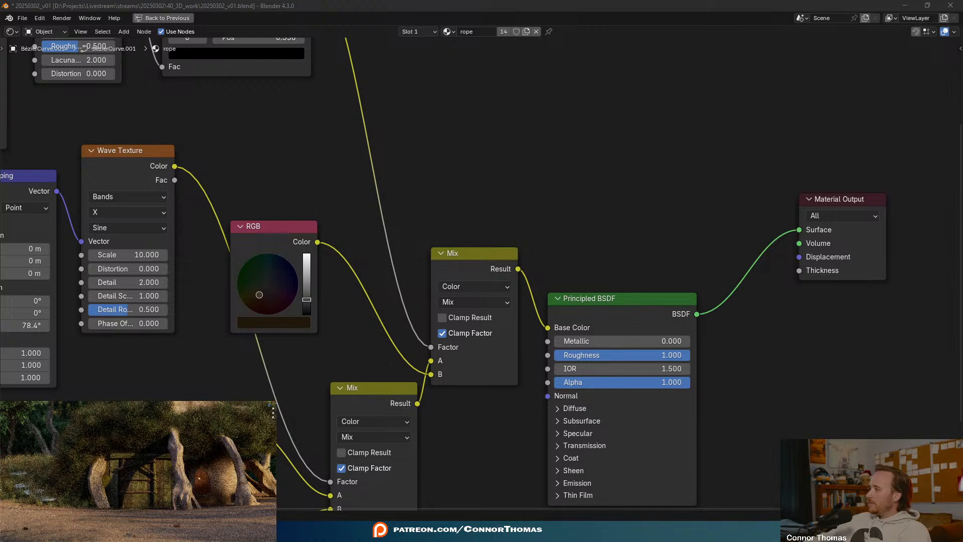
{"action": "scroll", "coordinate": [200, 477], "scroll_direction": "down", "scroll_amount": 3}
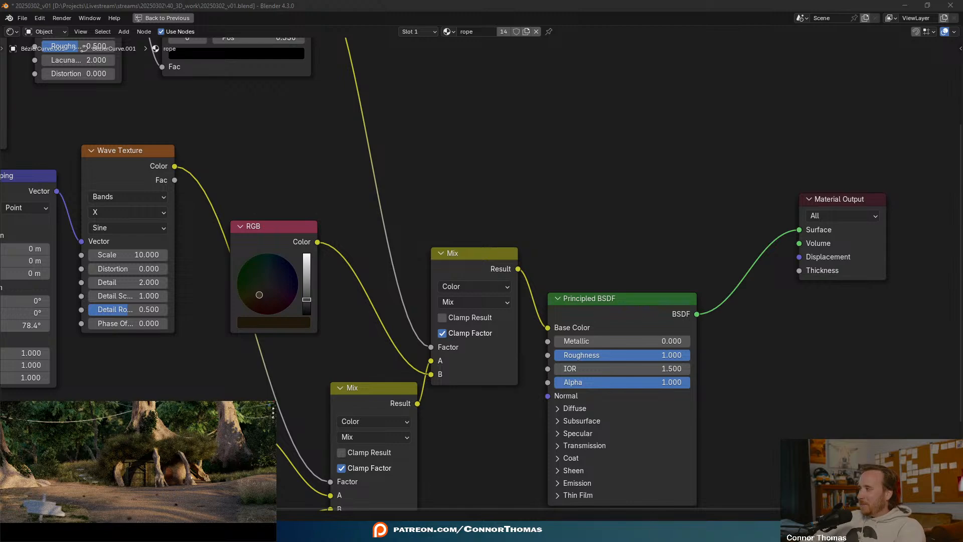
{"action": "left_click", "coordinate": [182, 479]}
{"action": "right_click", "coordinate": [182, 478]}
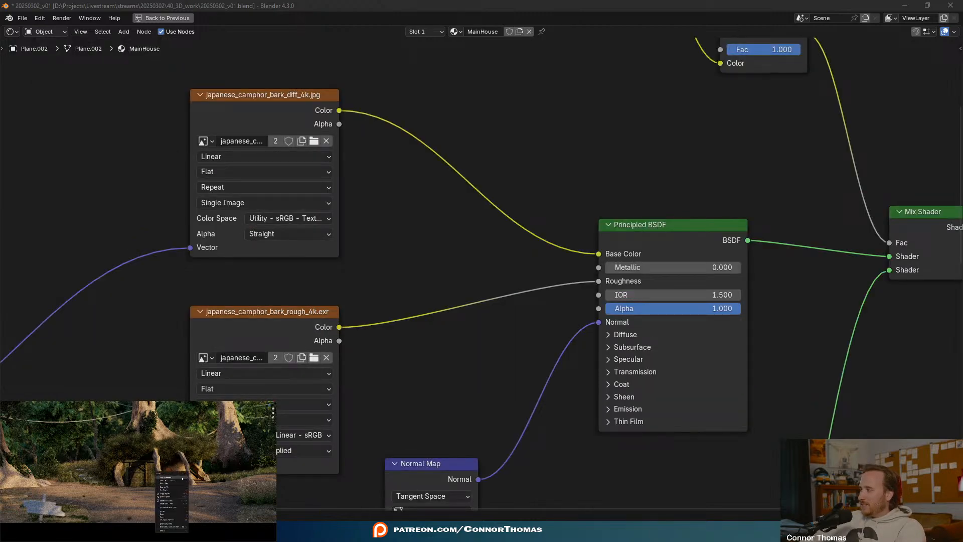
{"action": "left_click", "coordinate": [182, 478]}
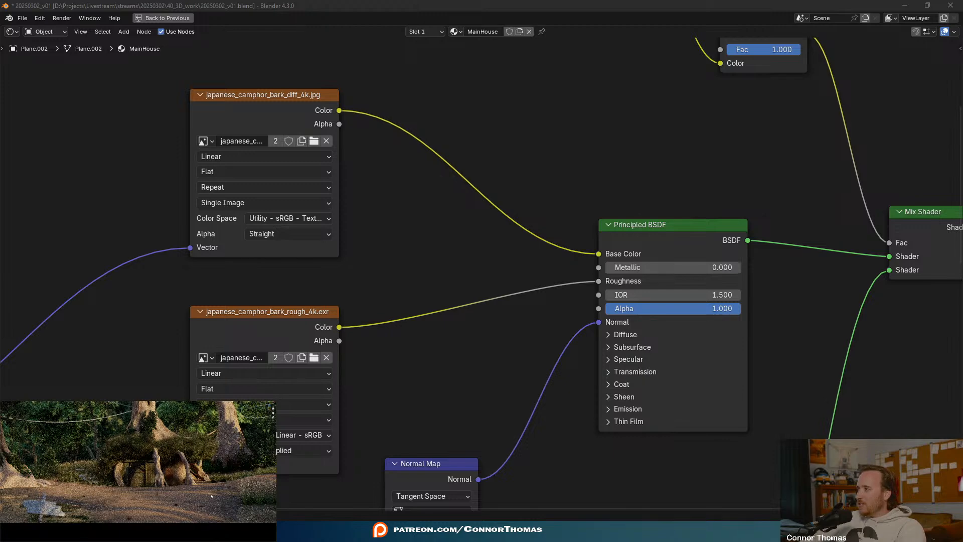
{"action": "scroll", "coordinate": [210, 496], "scroll_direction": "down", "scroll_amount": 4}
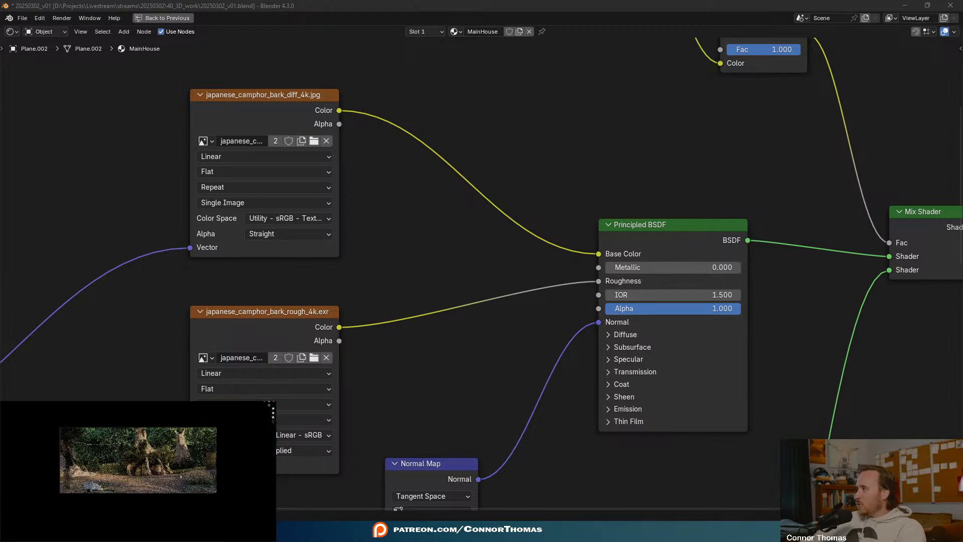
{"action": "scroll", "coordinate": [184, 467], "scroll_direction": "up", "scroll_amount": 2}
{"action": "scroll", "coordinate": [184, 467], "scroll_direction": "up", "scroll_amount": 2}
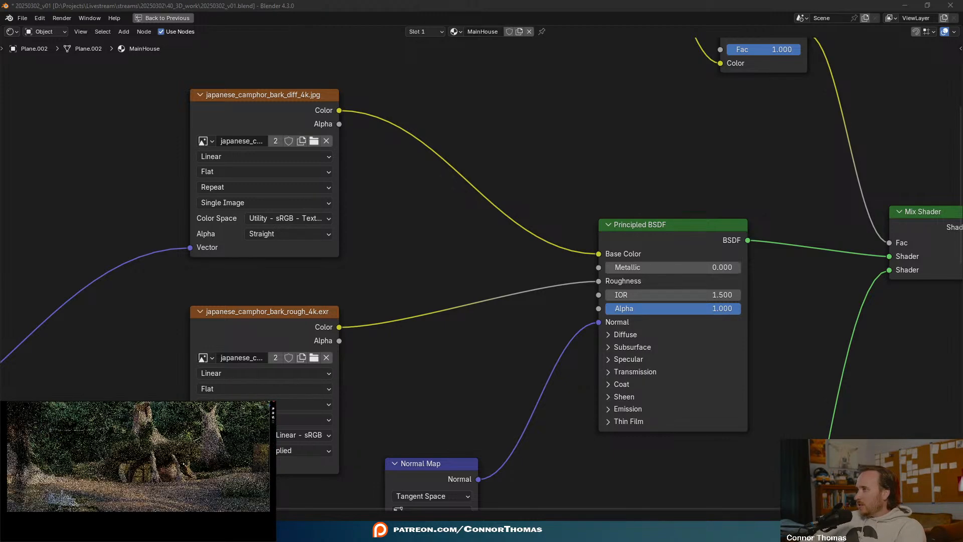
{"action": "middle_click_drag", "start_coordinate": [179, 451], "coordinate": [178, 464], "text": "shift"}
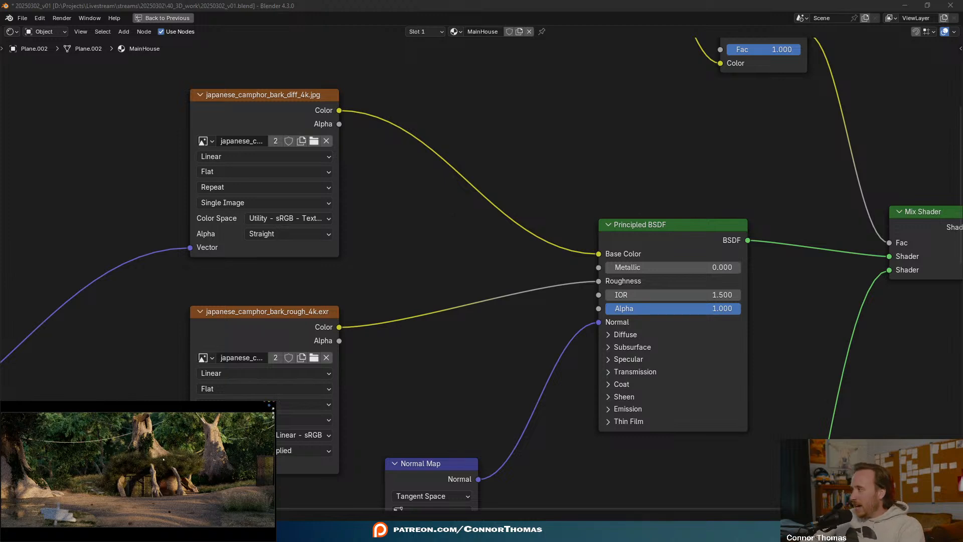
- Switch to Paint and fill the blank canvas with black
{"action": "key", "text": "super"}
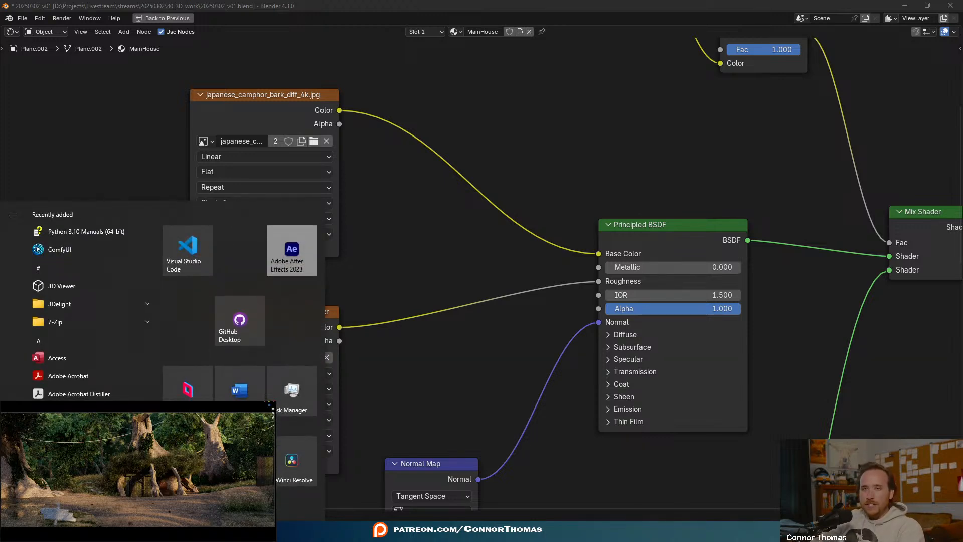
{"action": "type", "text": "paint"}
{"action": "key", "text": "Return"}
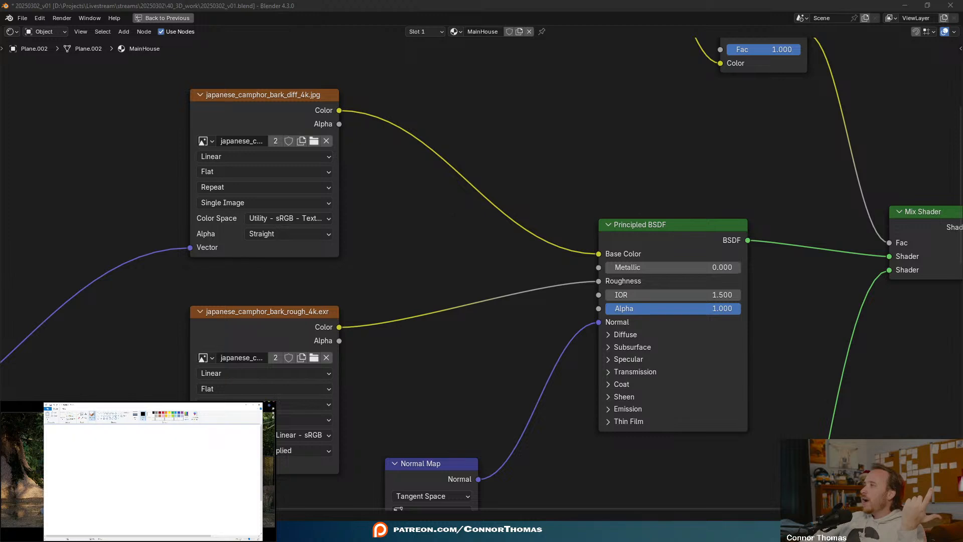
{"action": "left_click", "coordinate": [82, 414]}
{"action": "left_click", "coordinate": [118, 457]}
- Try a white brush stroke across the black canvas, undo it and close Paint without saving
{"action": "left_click", "coordinate": [92, 414]}
{"action": "left_click", "coordinate": [154, 415]}
{"action": "mouse_move", "coordinate": [106, 454]}
{"action": "left_mouse_down"}
{"action": "mouse_move", "coordinate": [145, 487]}
{"action": "mouse_move", "coordinate": [200, 469]}
{"action": "left_mouse_up"}
{"action": "key", "text": "ctrl+z"}
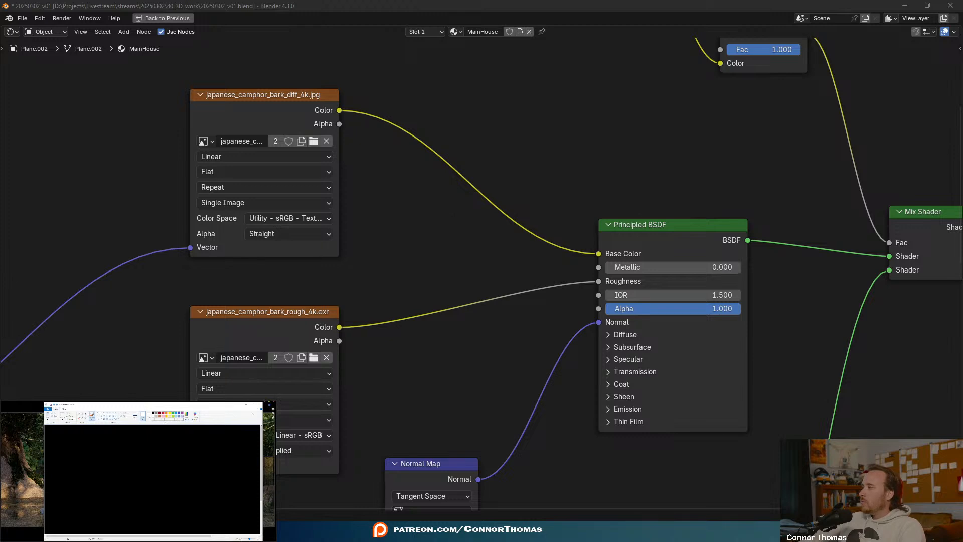
{"action": "left_click", "coordinate": [259, 404]}
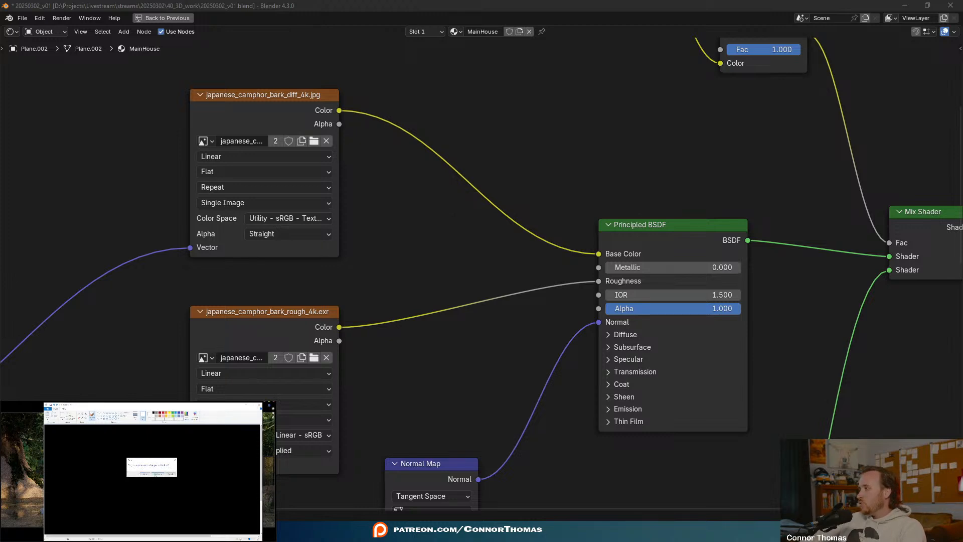
{"action": "left_click", "coordinate": [156, 474]}
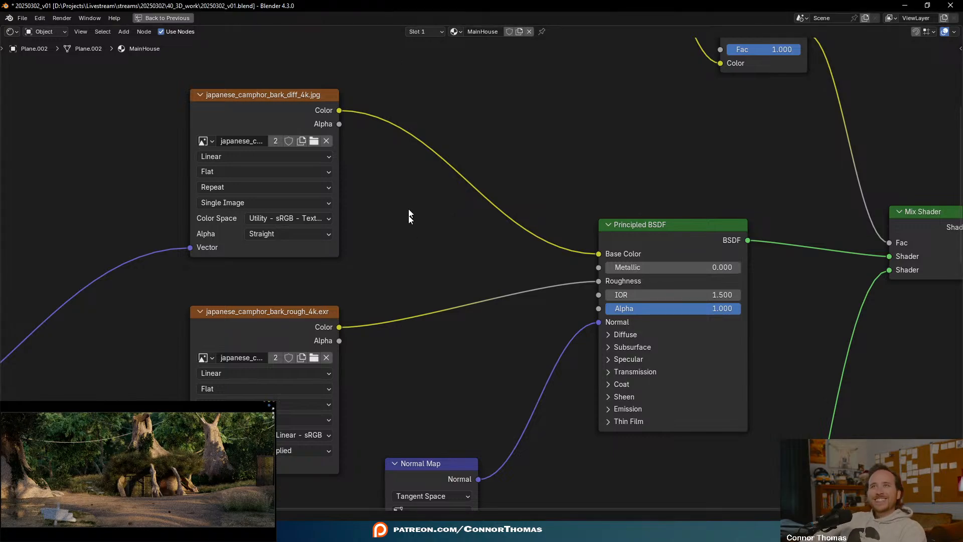
- Restore the full workspace layout from the maximized node editor and pull the viewport back from the hut
{"action": "key", "text": "ctrl+space"}
{"action": "scroll", "coordinate": [405, 304], "scroll_direction": "down", "scroll_amount": 15}
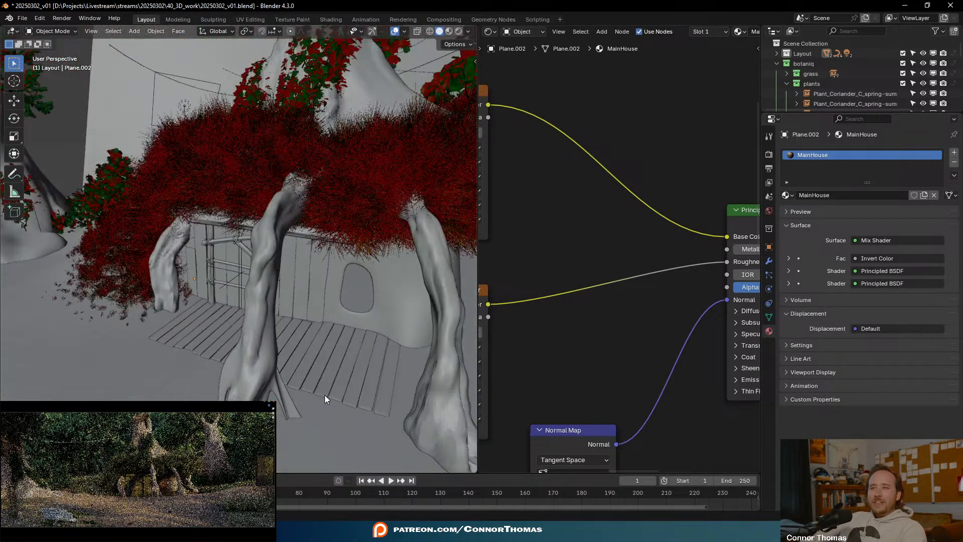
- Select the wooden sign's boards beside the foreground path and frame them in the viewport
{"action": "middle_click_drag", "start_coordinate": [257, 357], "coordinate": [362, 248], "text": "shift"}
{"action": "scroll", "coordinate": [238, 264], "scroll_direction": "down", "scroll_amount": 3}
{"action": "left_click", "coordinate": [200, 200]}
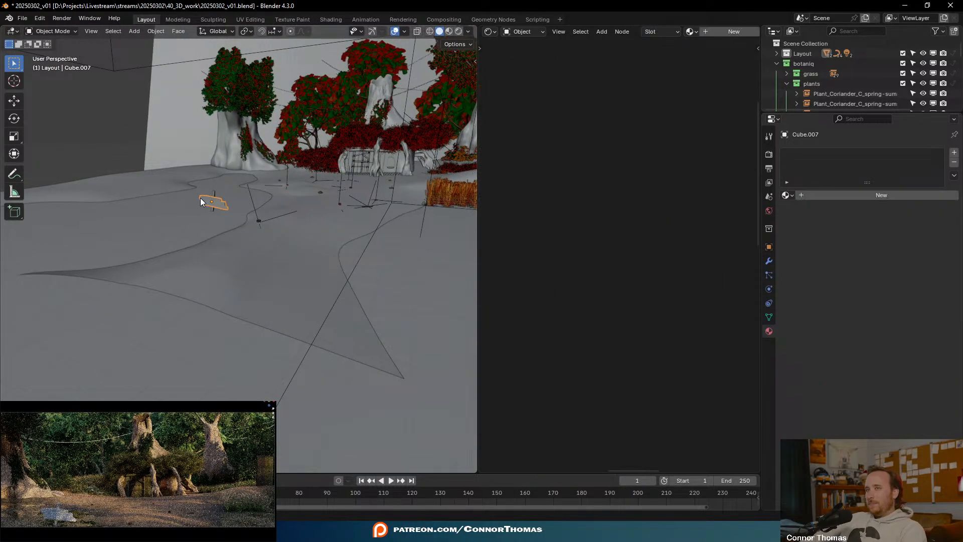
{"action": "scroll", "coordinate": [244, 199], "scroll_direction": "up", "scroll_amount": 2}
{"action": "key", "text": "KP_Decimal"}
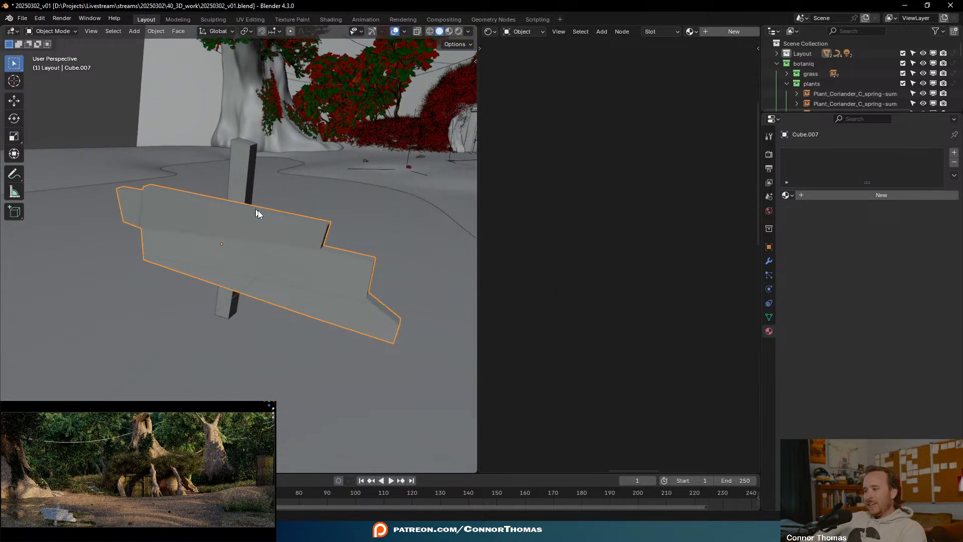
{"action": "middle_click_drag", "start_coordinate": [251, 205], "coordinate": [291, 229]}
{"action": "scroll", "coordinate": [290, 228], "scroll_direction": "down", "scroll_amount": 2}
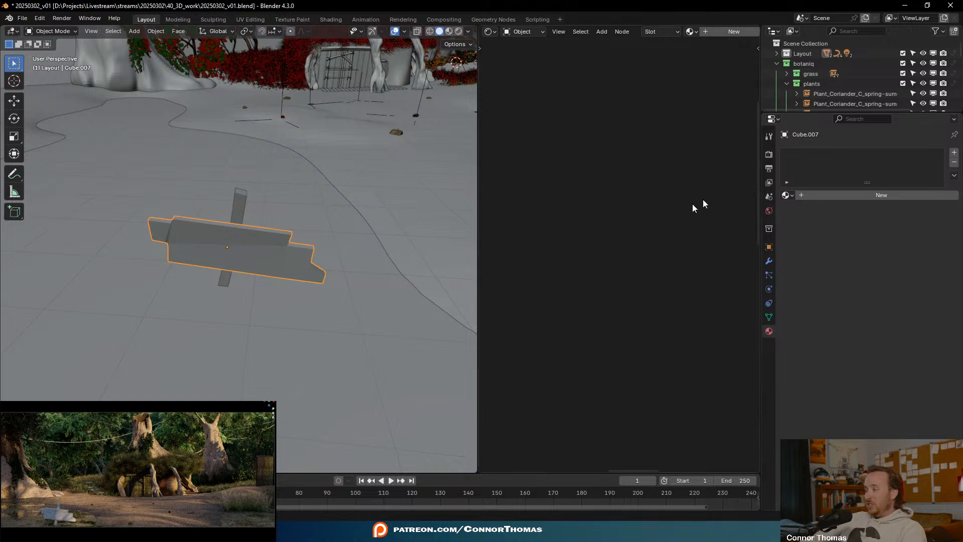
- Switch to Poly Haven in the browser and look through the Wood textures for one suiting the sign, returning to Blender
{"action": "left_click", "coordinate": [484, 531]}
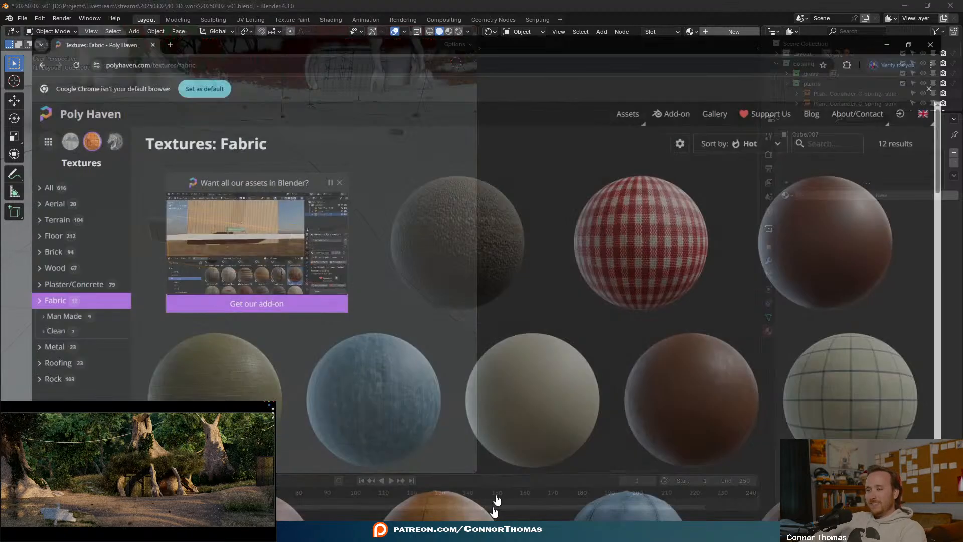
{"action": "left_click", "coordinate": [35, 246]}
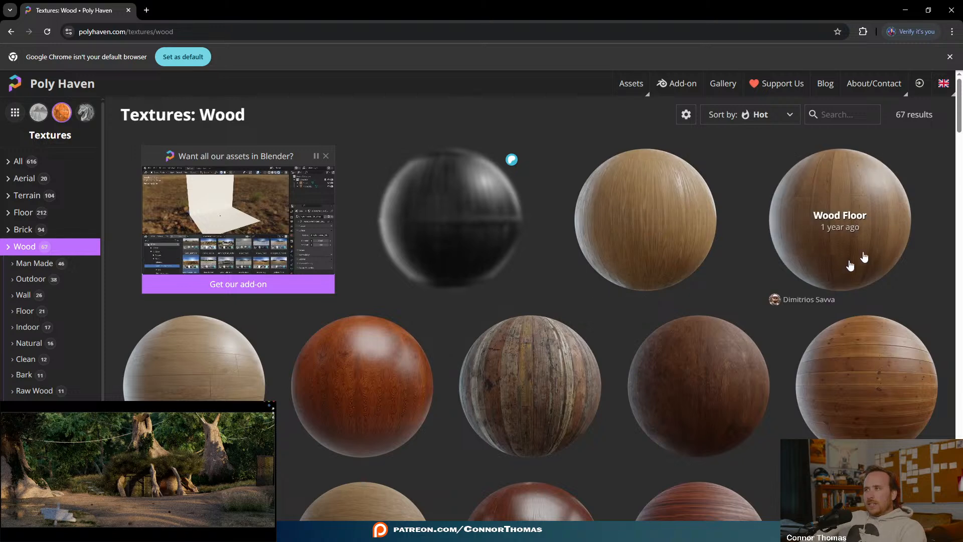
{"action": "scroll", "coordinate": [301, 301], "scroll_direction": "down", "scroll_amount": 5}
{"action": "scroll", "coordinate": [408, 322], "scroll_direction": "down", "scroll_amount": 5}
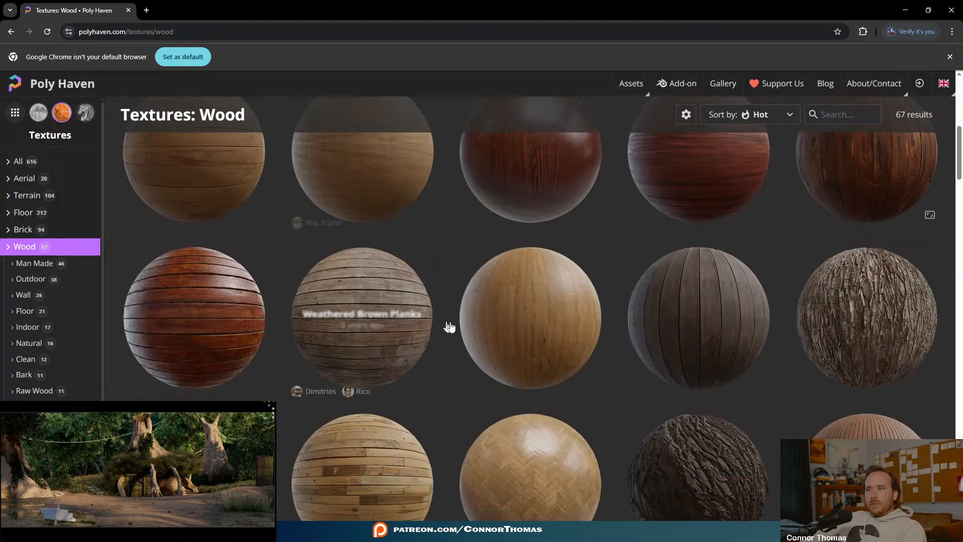
{"action": "scroll", "coordinate": [853, 319], "scroll_direction": "down", "scroll_amount": 3}
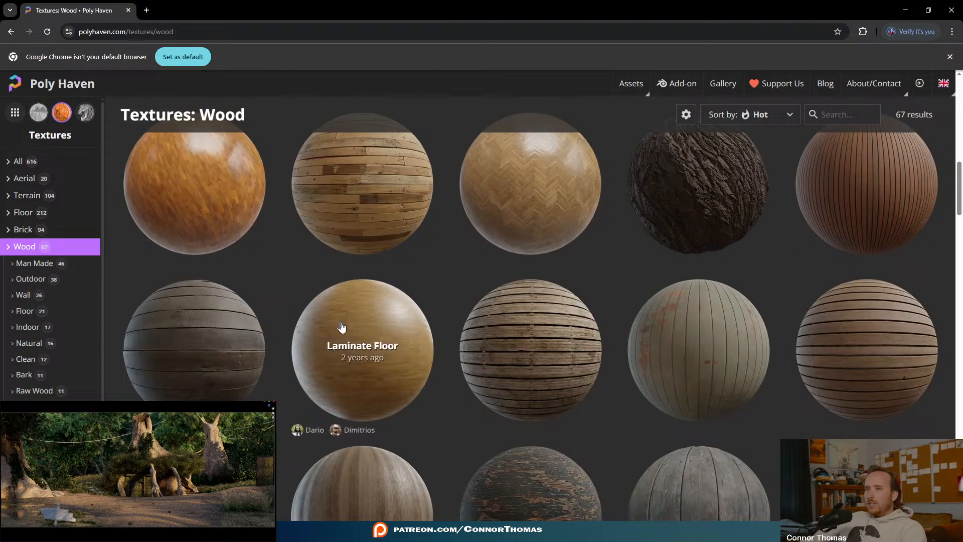
{"action": "scroll", "coordinate": [570, 351], "scroll_direction": "down", "scroll_amount": 4}
{"action": "scroll", "coordinate": [569, 351], "scroll_direction": "down", "scroll_amount": 4}
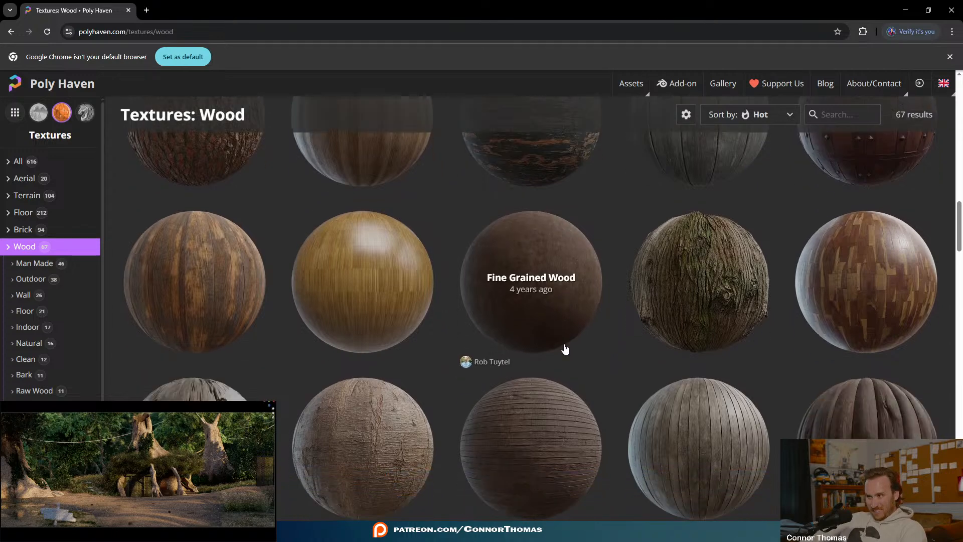
{"action": "scroll", "coordinate": [395, 322], "scroll_direction": "down", "scroll_amount": 10}
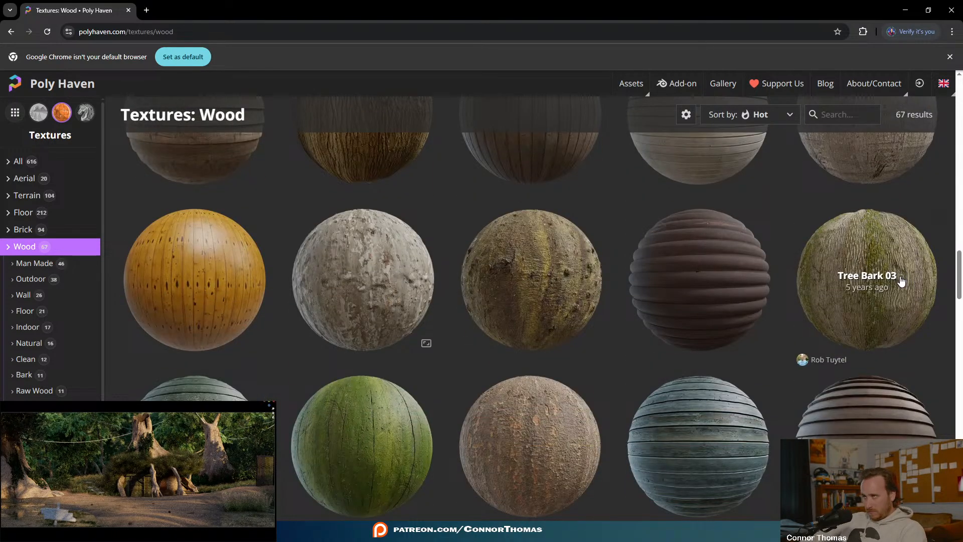
{"action": "scroll", "coordinate": [899, 281], "scroll_direction": "down", "scroll_amount": 4}
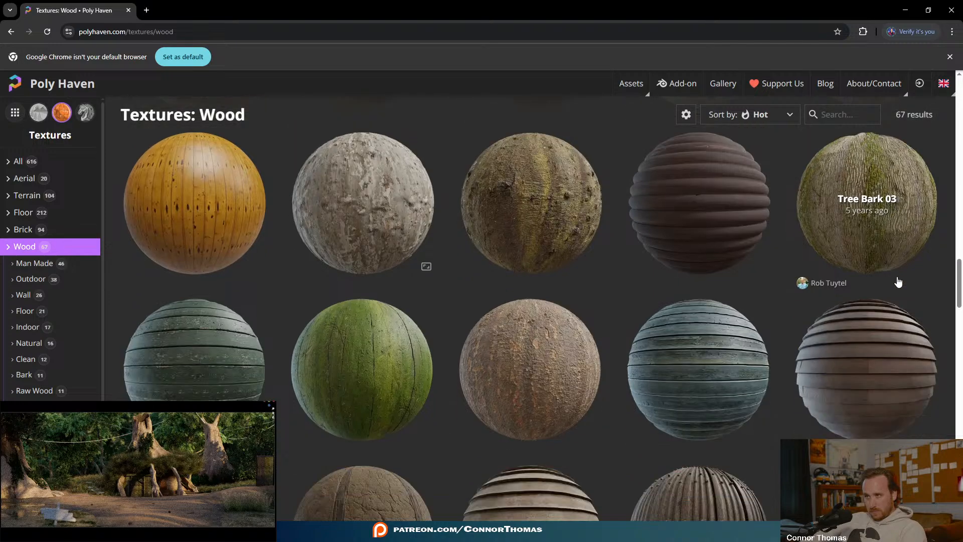
{"action": "scroll", "coordinate": [853, 406], "scroll_direction": "down", "scroll_amount": 6}
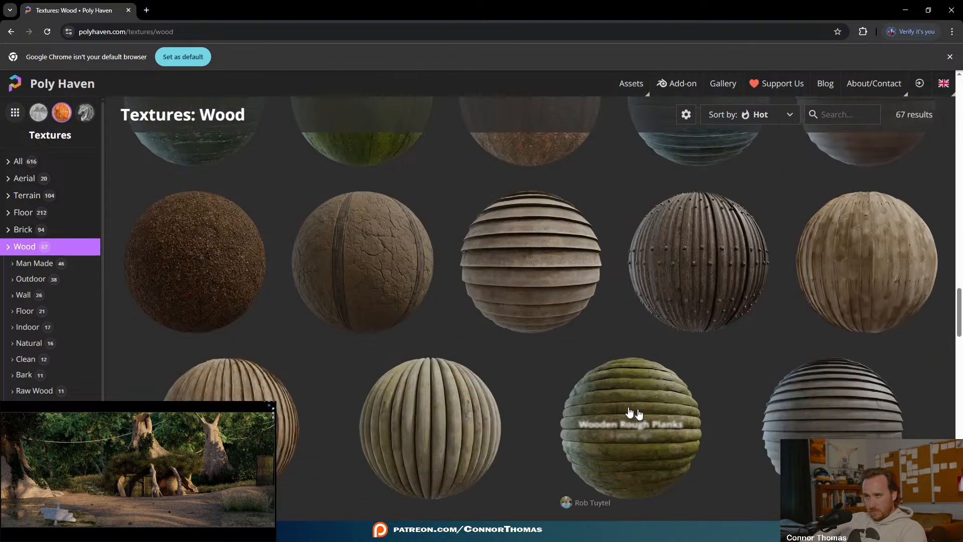
{"action": "scroll", "coordinate": [803, 410], "scroll_direction": "up", "scroll_amount": 10}
{"action": "scroll", "coordinate": [823, 419], "scroll_direction": "up", "scroll_amount": 4}
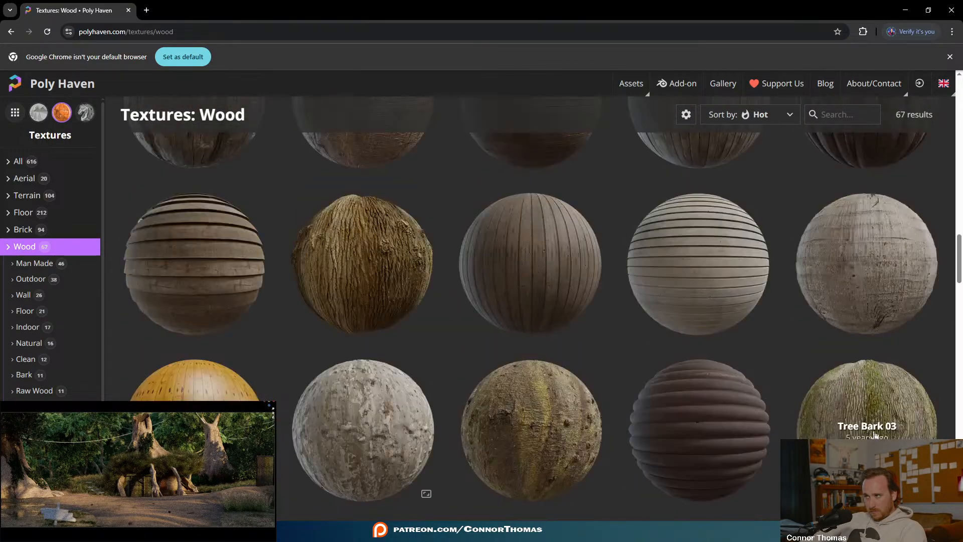
{"action": "scroll", "coordinate": [481, 310], "scroll_direction": "up", "scroll_amount": 4}
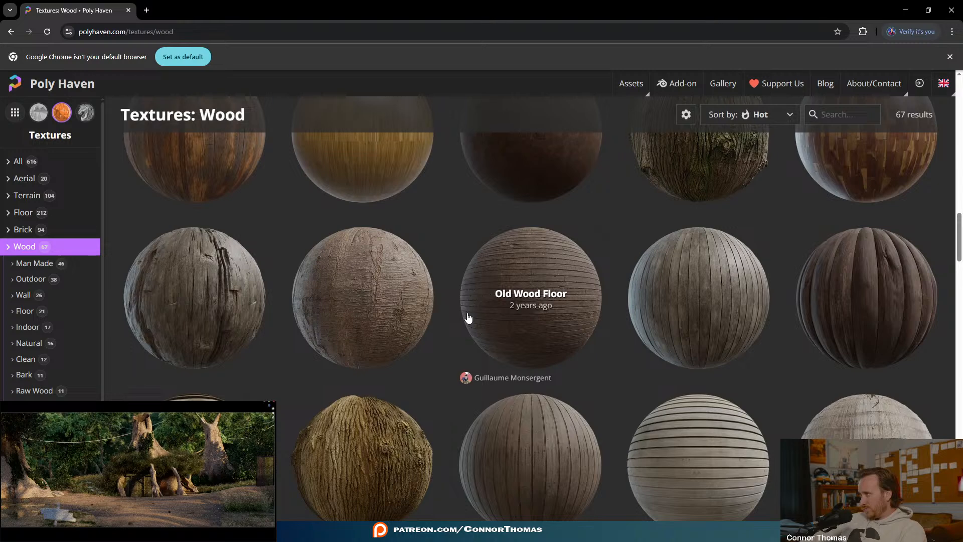
{"action": "scroll", "coordinate": [607, 315], "scroll_direction": "up", "scroll_amount": 2}
{"action": "scroll", "coordinate": [606, 316], "scroll_direction": "up", "scroll_amount": 6}
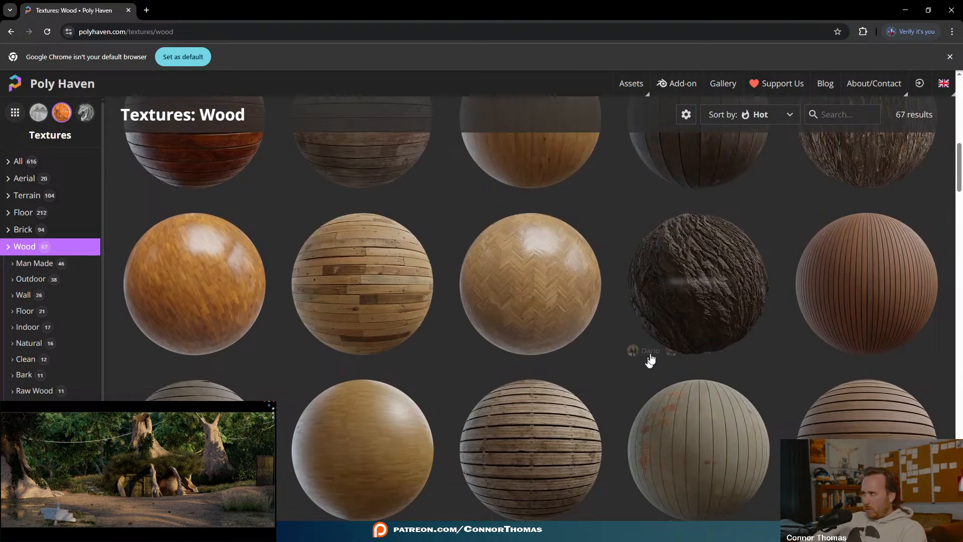
{"action": "left_click", "coordinate": [903, 10]}
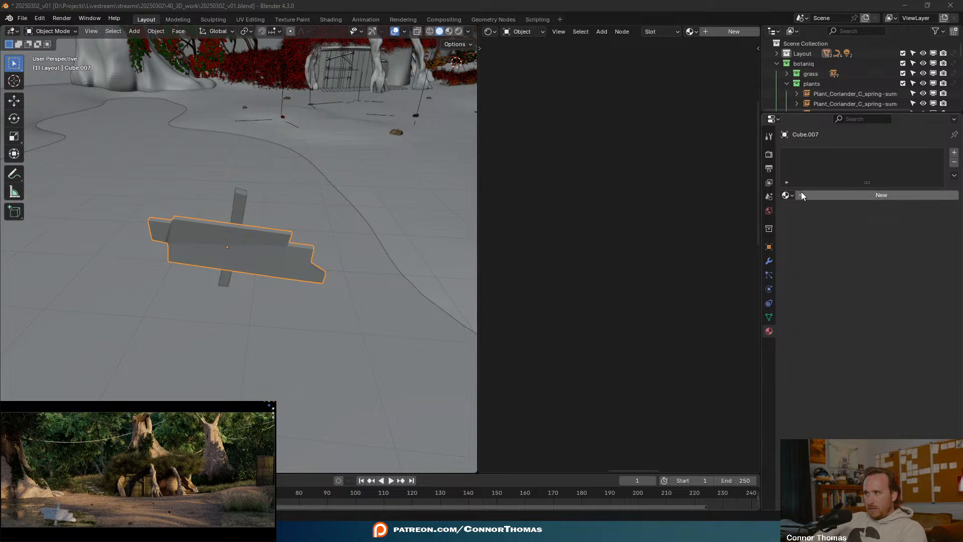
- Try the MainHouse material on the sign's boards and replace it with the existing MainTrunk material
{"action": "left_click", "coordinate": [786, 195]}
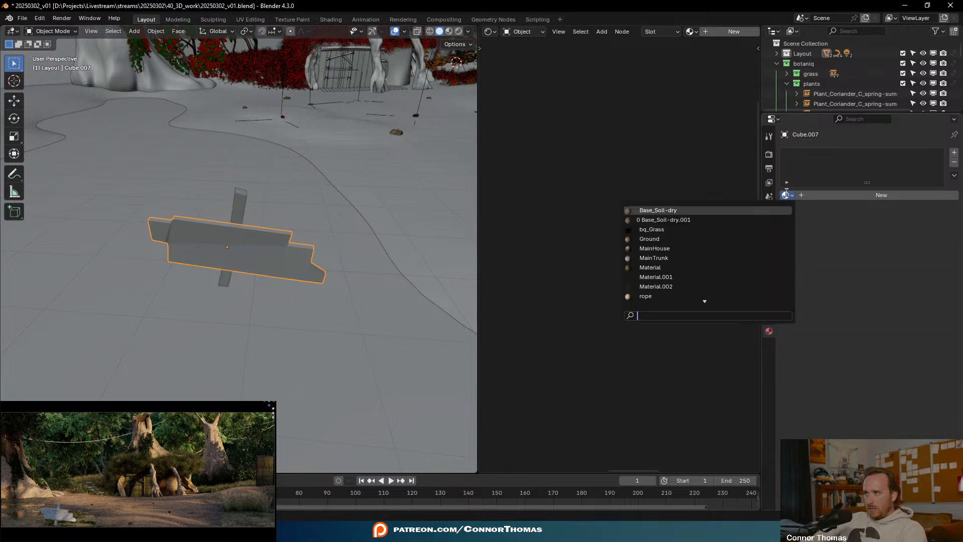
{"action": "left_click", "coordinate": [654, 248]}
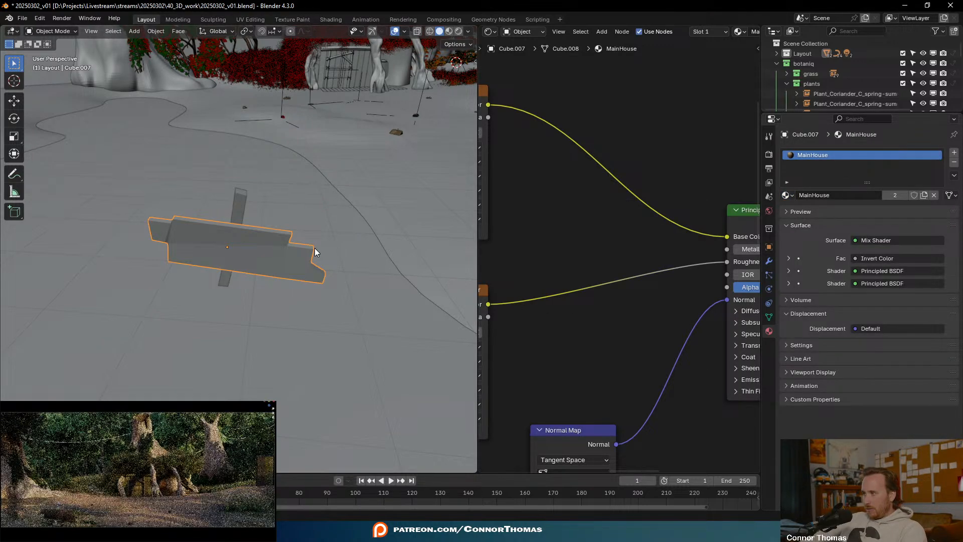
{"action": "left_click", "coordinate": [787, 195]}
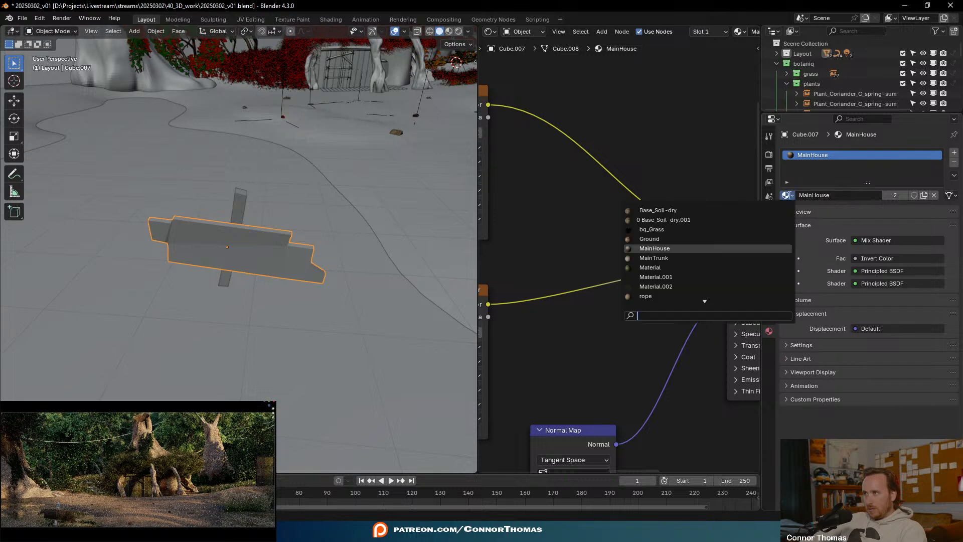
{"action": "left_click", "coordinate": [653, 257]}
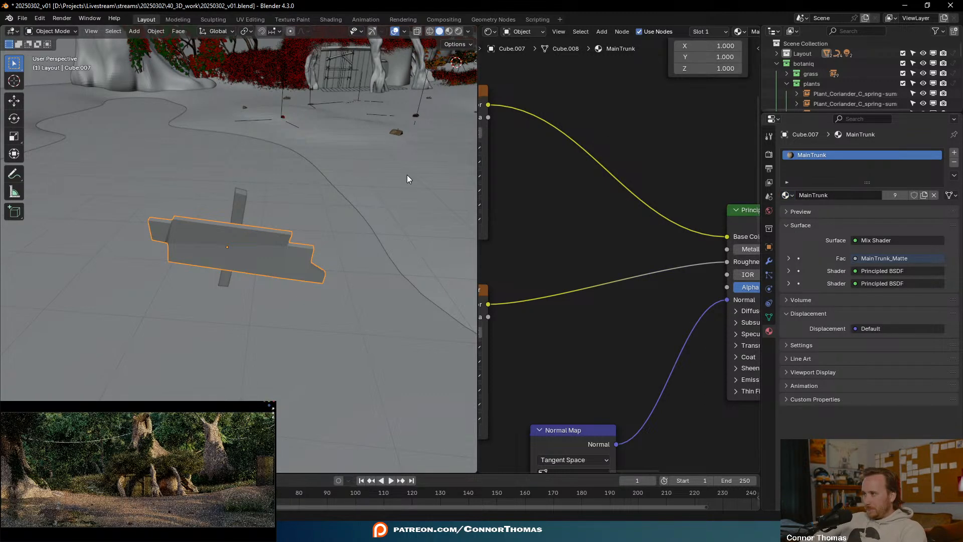
- Assign the existing MainTrunk material to the sign's post
{"action": "left_click", "coordinate": [233, 197]}
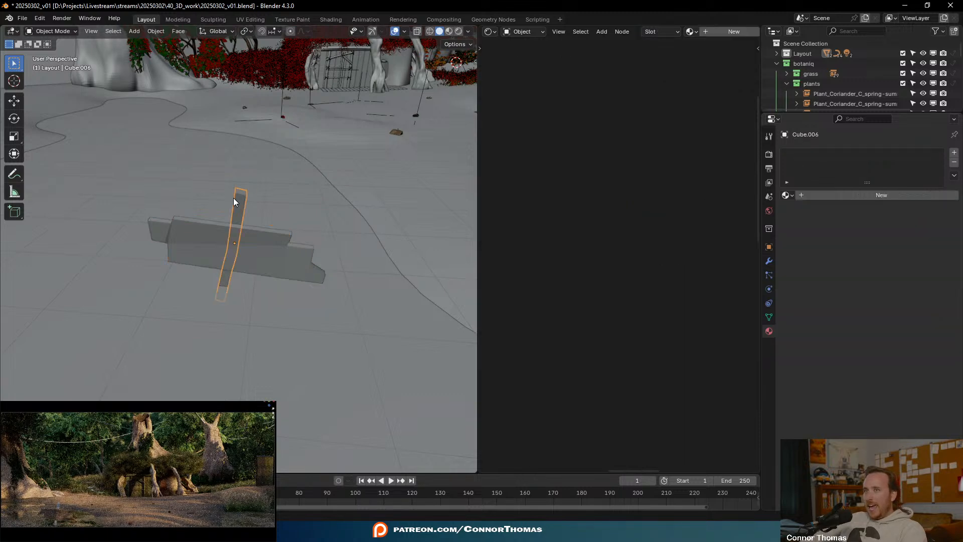
{"action": "left_click", "coordinate": [786, 195]}
{"action": "left_click", "coordinate": [667, 257]}
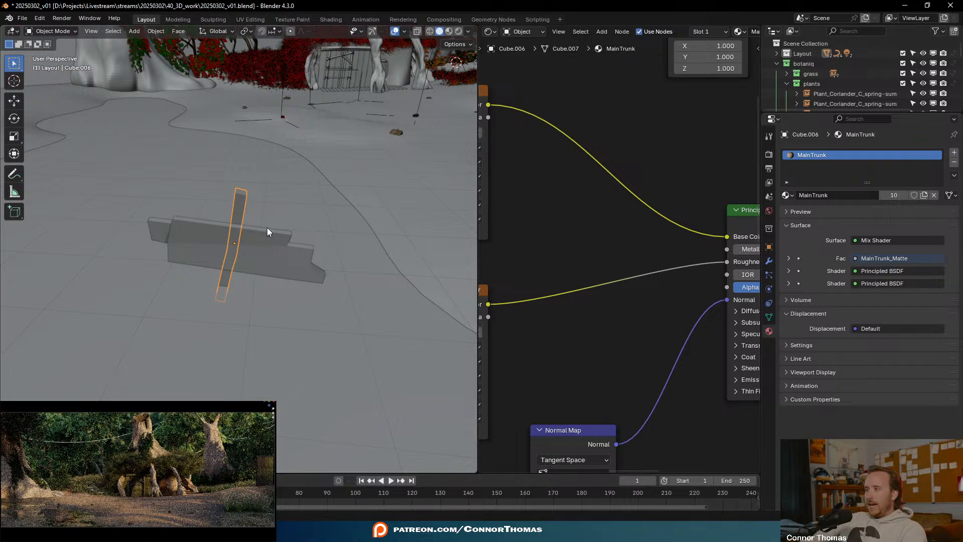
- Make a separate copy of the boards' MainTrunk material, name it Sign, and save the file
{"action": "key", "text": "a"}
{"action": "key", "text": "a"}
{"action": "left_click", "coordinate": [306, 251]}
{"action": "left_click", "coordinate": [923, 195]}
{"action": "double_click", "coordinate": [818, 196]}
{"action": "type", "text": "Sl"}
{"action": "type", "text": "gn"}
{"action": "key", "text": "Return"}
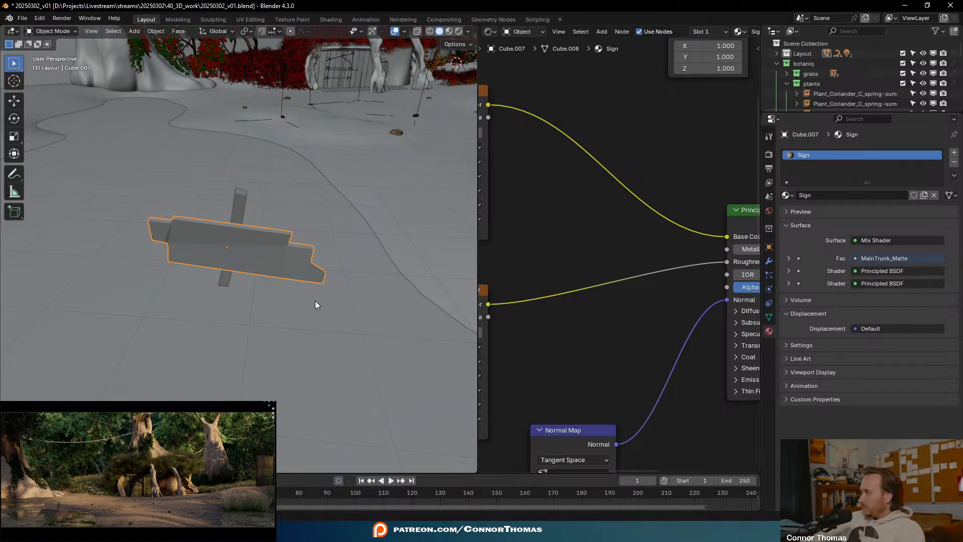
{"action": "key", "text": "ctrl+s"}
- Widen the node editor and add an Image Texture node in the empty area above the Sign material's Material Output
{"action": "left_click_drag", "start_coordinate": [477, 211], "coordinate": [277, 231]}
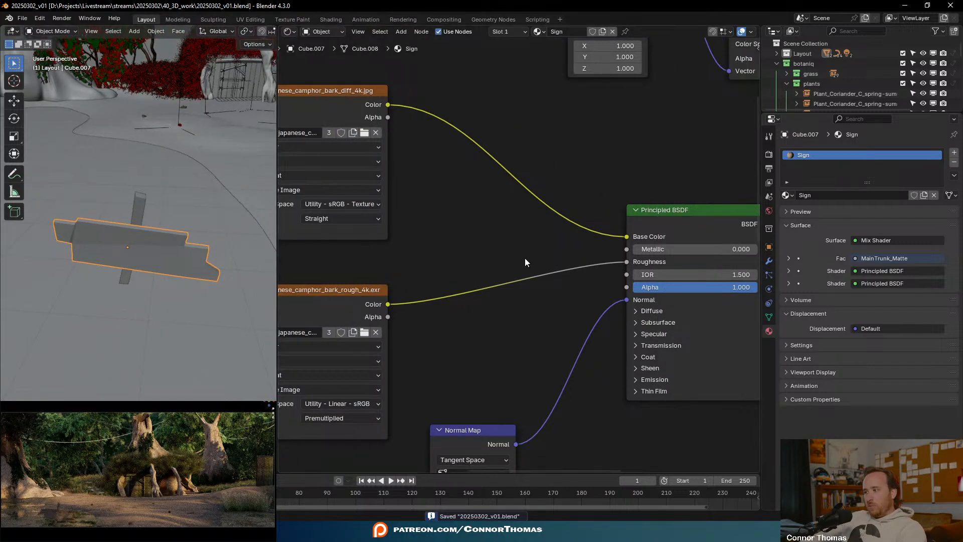
{"action": "scroll", "coordinate": [524, 257], "scroll_direction": "down", "scroll_amount": 4}
{"action": "middle_click_drag", "start_coordinate": [558, 224], "coordinate": [523, 285]}
{"action": "middle_click_drag", "start_coordinate": [588, 216], "coordinate": [536, 363]}
{"action": "scroll", "coordinate": [579, 299], "scroll_direction": "up", "scroll_amount": 7}
{"action": "left_click", "coordinate": [550, 275]}
{"action": "key", "text": "shift+a"}
{"action": "left_click", "coordinate": [550, 274]}
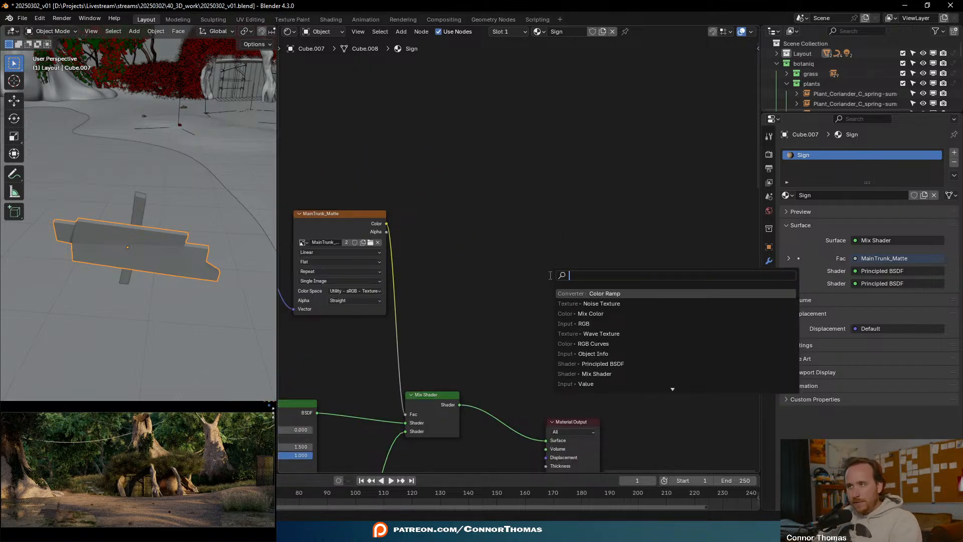
{"action": "type", "text": "tex"}
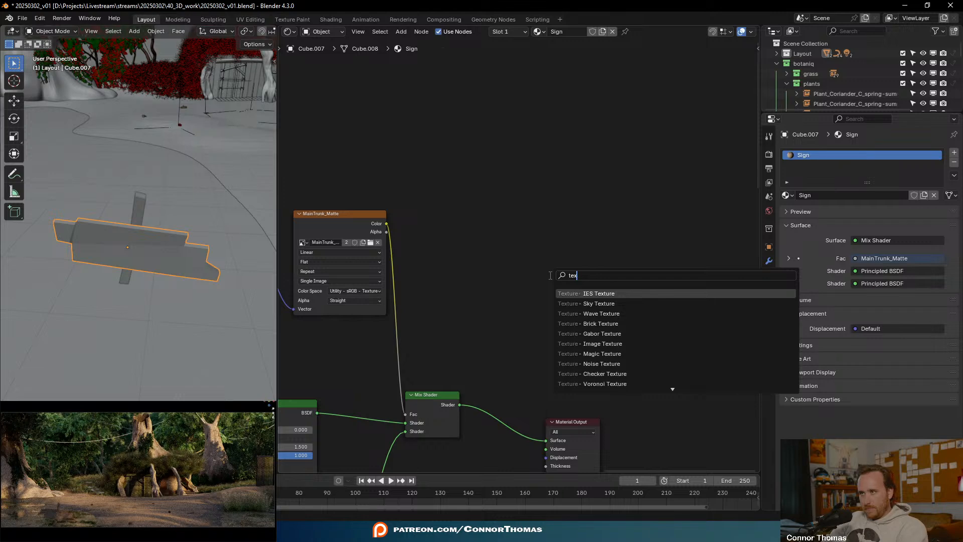
{"action": "key", "text": "Down"}
{"action": "key", "text": "Down"}
{"action": "key", "text": "Down"}
{"action": "key", "text": "Down"}
{"action": "key", "text": "Down"}
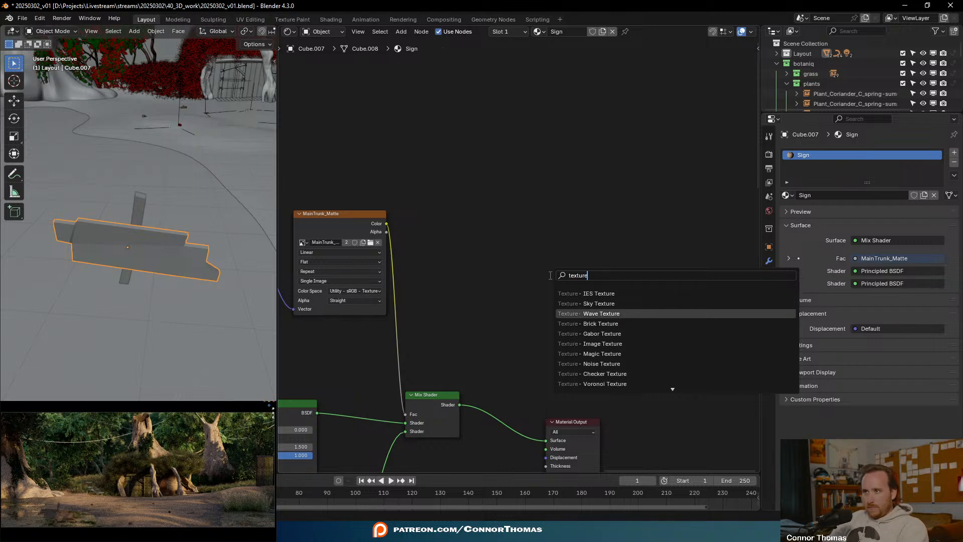
{"action": "key", "text": "Return"}
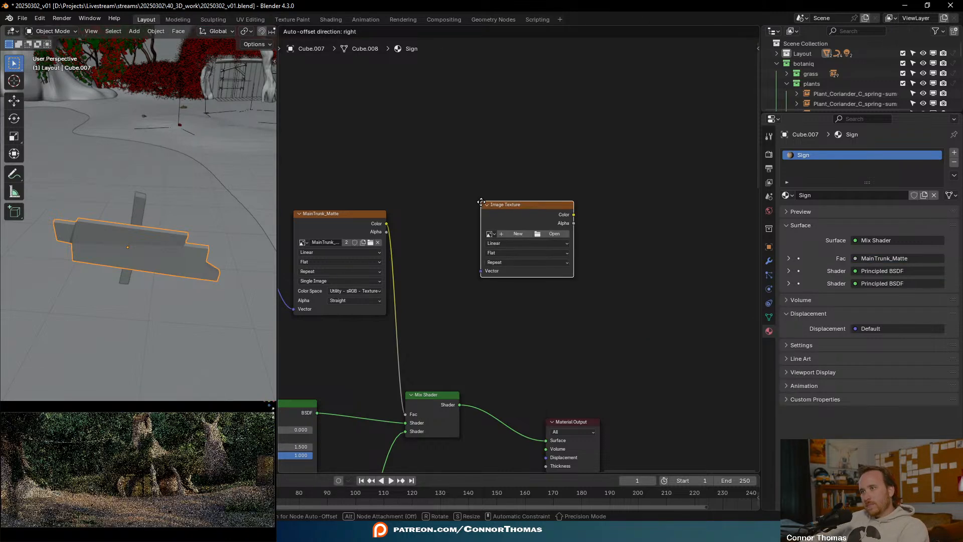
{"action": "scroll", "coordinate": [565, 323], "scroll_direction": "up", "scroll_amount": 4}
{"action": "scroll", "coordinate": [554, 332], "scroll_direction": "up", "scroll_amount": 1}
{"action": "left_click", "coordinate": [490, 349]}
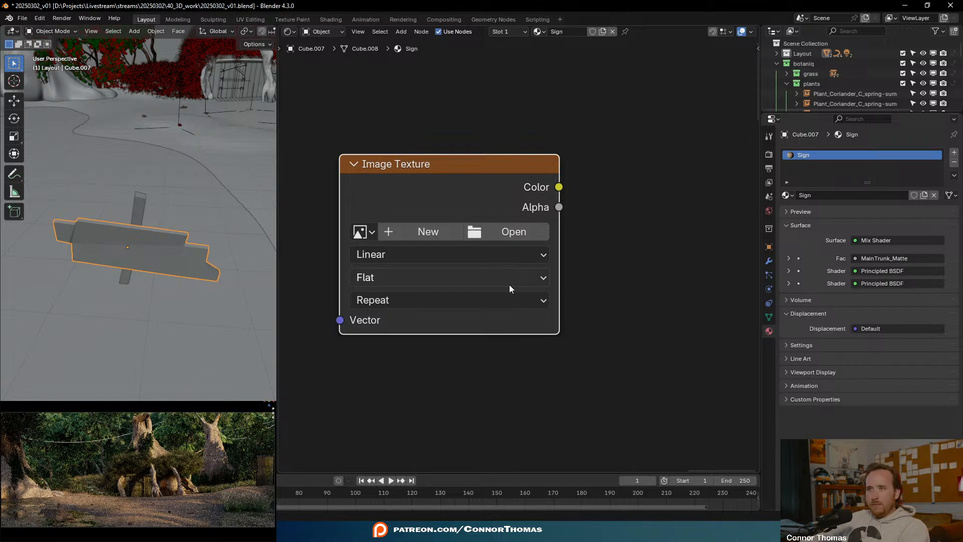
- Create a new blank 1024 × 1024 px image named DangerSign in the added Image Texture node
{"action": "left_click", "coordinate": [449, 231]}
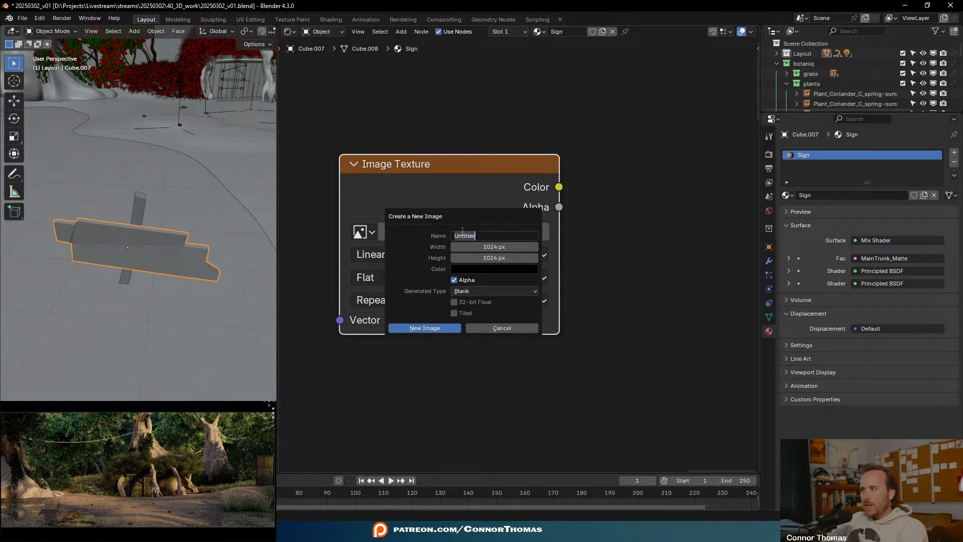
{"action": "type", "text": "DangerSign"}
{"action": "key", "text": "Return"}
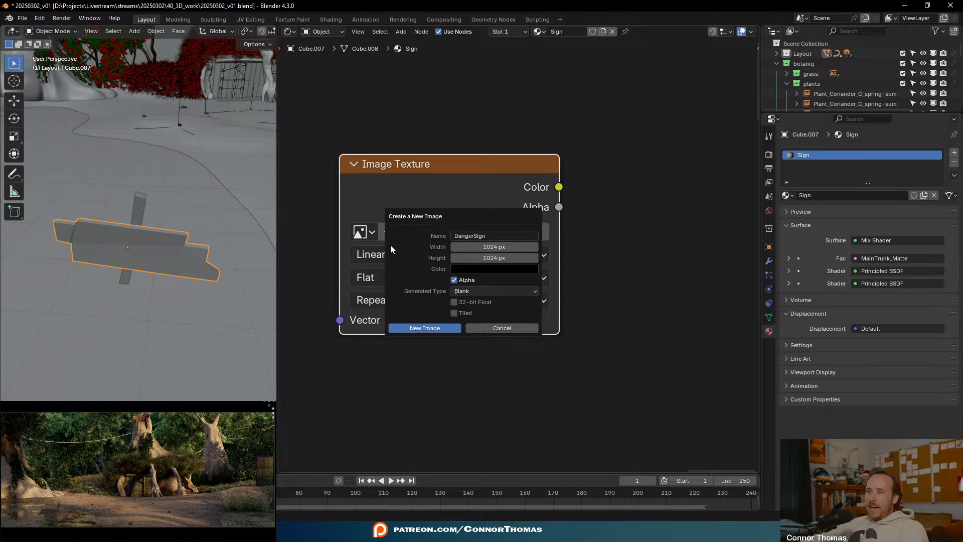
{"action": "left_click", "coordinate": [407, 326]}
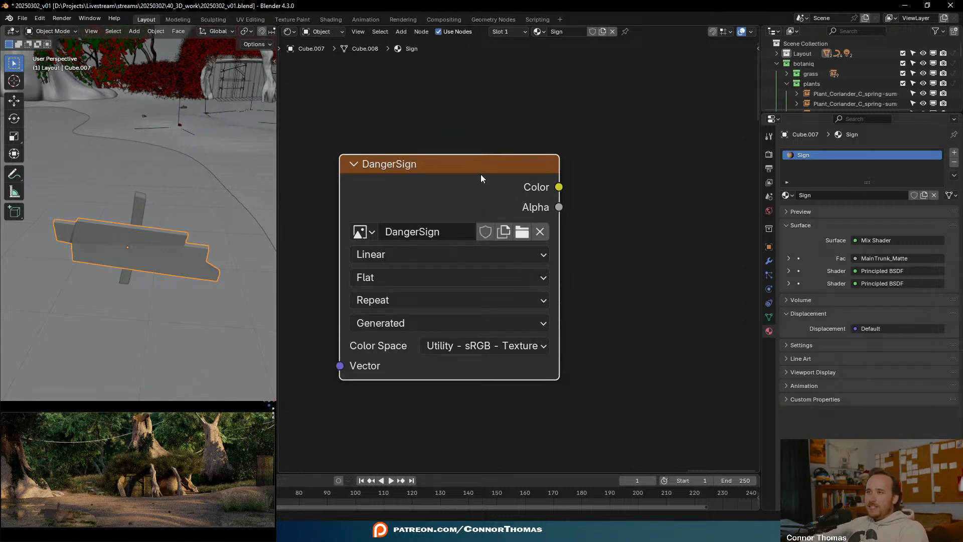
- Reposition and preview the DangerSign image node, and switch to the Texture Paint workspace with that image
{"action": "scroll", "coordinate": [482, 179], "scroll_direction": "down", "scroll_amount": 2}
{"action": "scroll", "coordinate": [477, 195], "scroll_direction": "down", "scroll_amount": 4}
{"action": "scroll", "coordinate": [479, 241], "scroll_direction": "up", "scroll_amount": 2}
{"action": "left_click_drag", "start_coordinate": [492, 235], "coordinate": [452, 236]}
{"action": "left_click", "coordinate": [452, 236], "text": "ctrl+shift"}
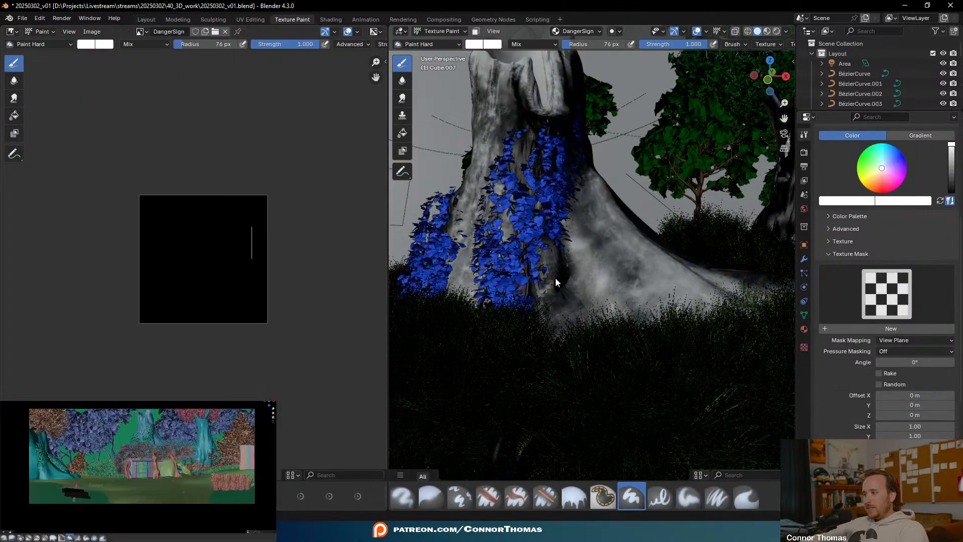
- Locate the wooden sign in the foreground and frame it through the scene camera
{"action": "scroll", "coordinate": [516, 343], "scroll_direction": "down", "scroll_amount": 8}
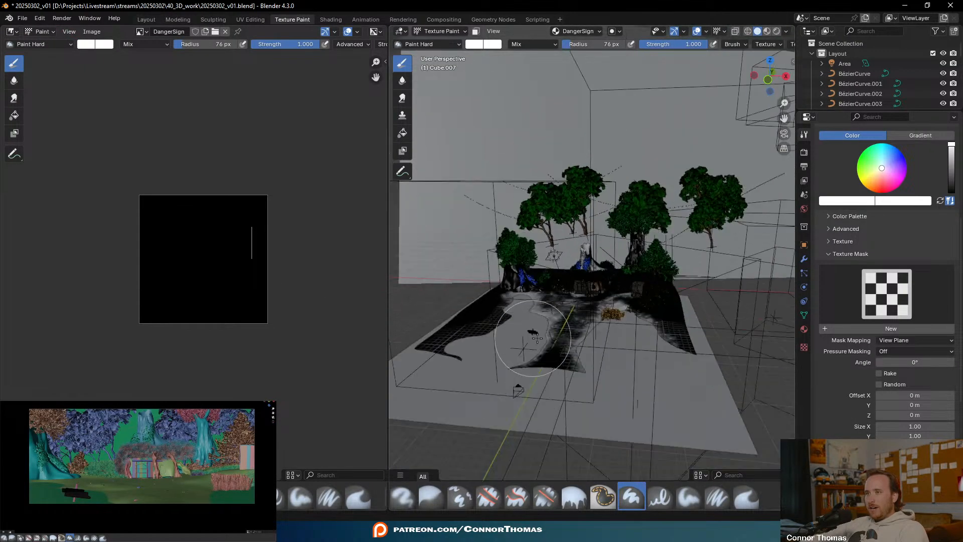
{"action": "middle_click_drag", "start_coordinate": [576, 360], "coordinate": [627, 307], "text": "shift"}
{"action": "scroll", "coordinate": [628, 304], "scroll_direction": "up", "scroll_amount": 2}
{"action": "scroll", "coordinate": [678, 227], "scroll_direction": "up", "scroll_amount": 2}
{"action": "middle_click_drag", "start_coordinate": [679, 227], "coordinate": [618, 323], "text": "shift"}
{"action": "scroll", "coordinate": [588, 331], "scroll_direction": "up", "scroll_amount": 6}
{"action": "middle_click_drag", "start_coordinate": [601, 400], "coordinate": [606, 393]}
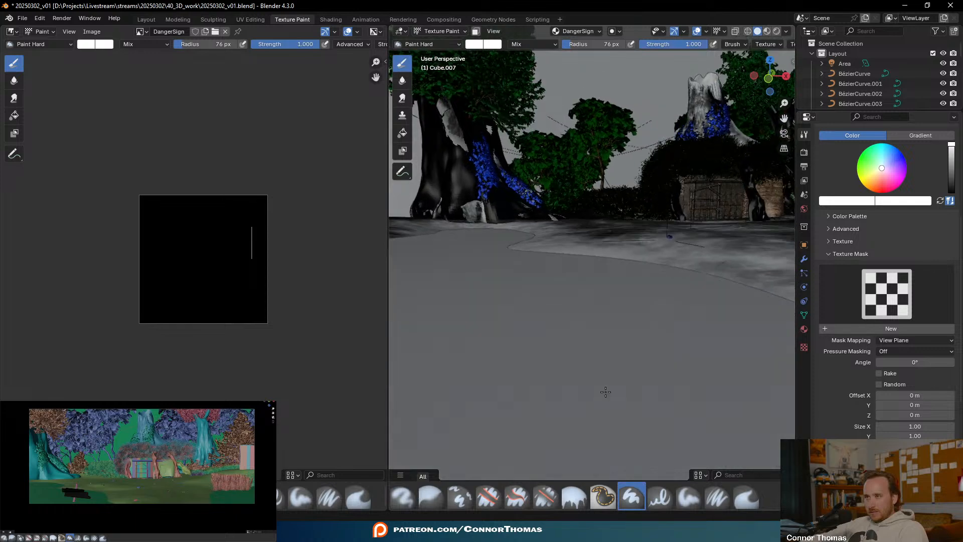
{"action": "scroll", "coordinate": [605, 393], "scroll_direction": "up", "scroll_amount": 3}
{"action": "scroll", "coordinate": [626, 386], "scroll_direction": "down", "scroll_amount": 2}
{"action": "scroll", "coordinate": [630, 401], "scroll_direction": "down", "scroll_amount": 3}
{"action": "scroll", "coordinate": [630, 401], "scroll_direction": "up", "scroll_amount": 2}
{"action": "key", "text": "KP_0"}
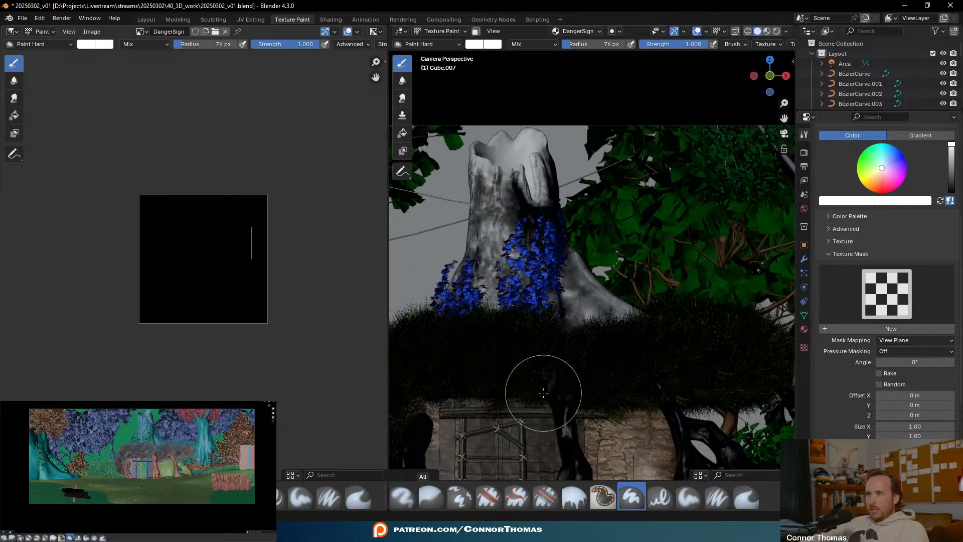
{"action": "middle_click_drag", "start_coordinate": [537, 408], "coordinate": [649, 241], "text": "shift"}
{"action": "middle_click_drag", "start_coordinate": [519, 319], "coordinate": [732, 193], "text": "shift"}
{"action": "middle_click_drag", "start_coordinate": [579, 323], "coordinate": [704, 278], "text": "shift"}
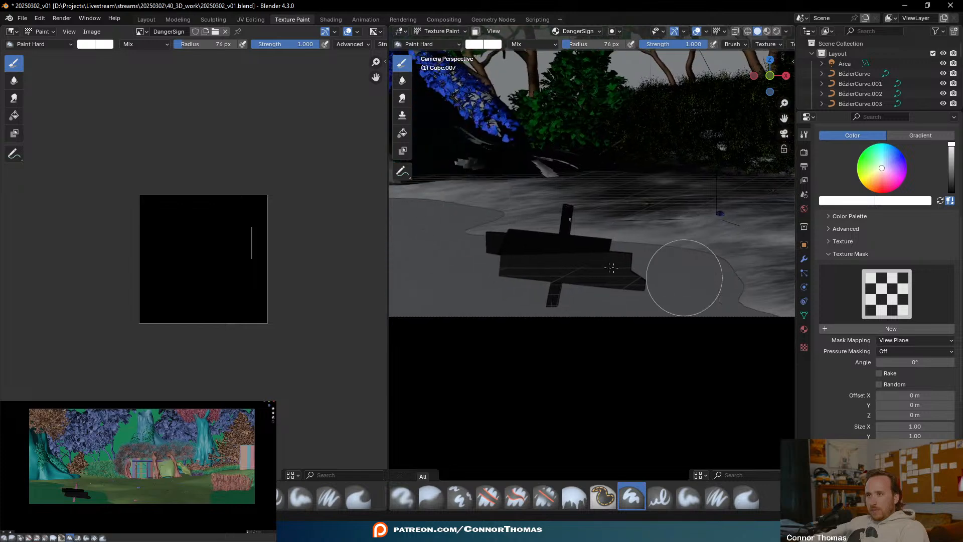
- Reduce the paint brush radius to 9 px, try a stroke on the sign's boards and undo it
{"action": "scroll", "coordinate": [540, 257], "scroll_direction": "up", "scroll_amount": 3}
{"action": "key", "text": "f"}
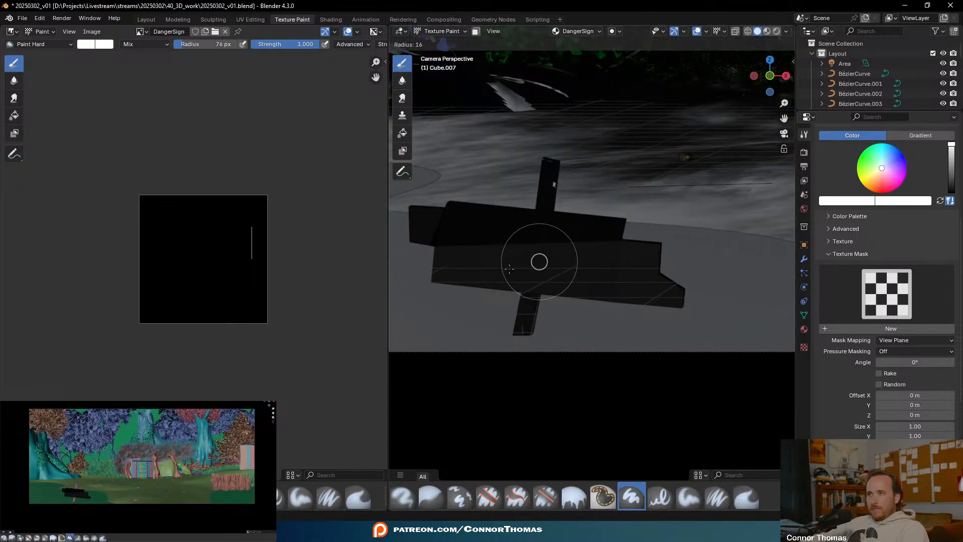
{"action": "left_click", "coordinate": [536, 261]}
{"action": "left_click_drag", "start_coordinate": [486, 223], "coordinate": [475, 274]}
{"action": "key", "text": "ctrl+z"}
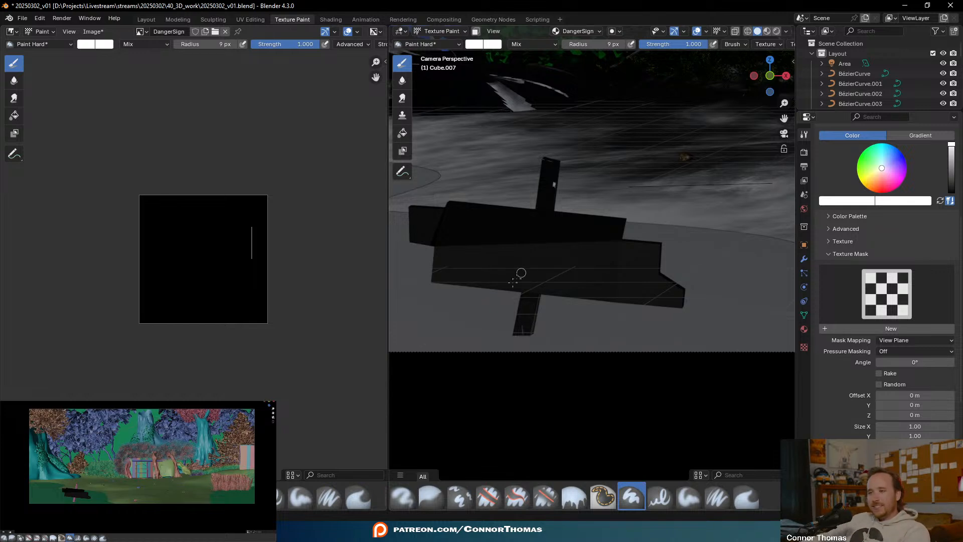
- Bring up the window with the fully lit forest scene and return to the Texture Paint window
{"action": "key", "text": "alt+Tab"}
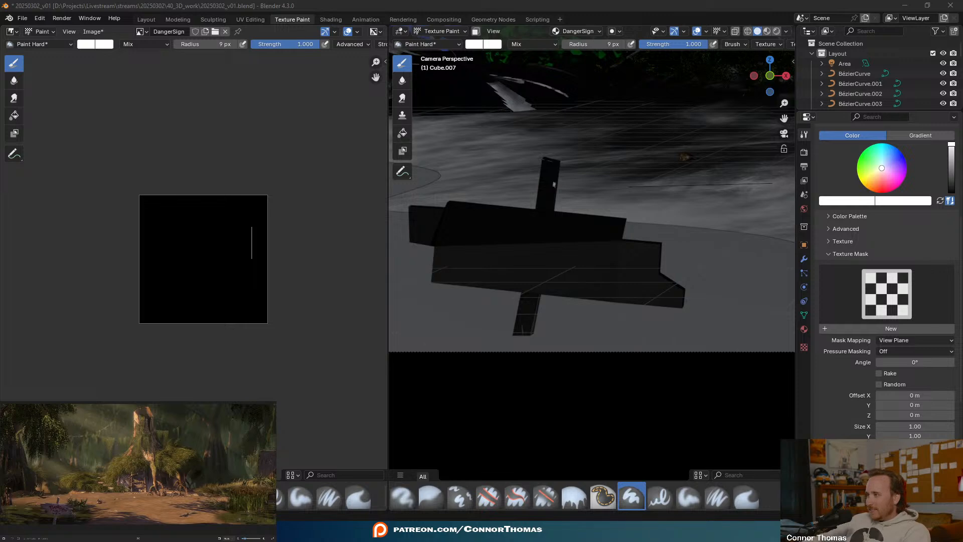
{"action": "key", "text": "alt+Tab"}
{"action": "key", "text": "alt+Tab"}
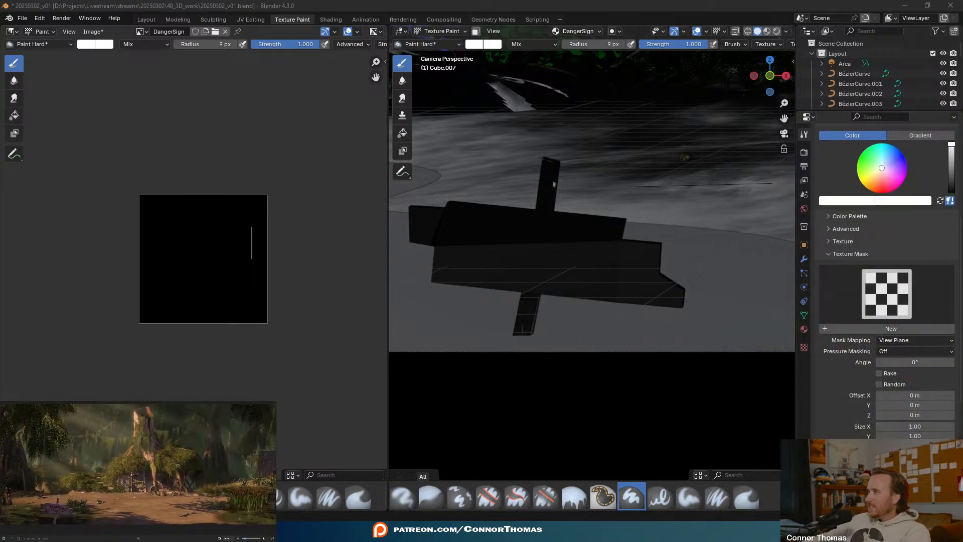
{"action": "left_click", "coordinate": [686, 2]}
{"action": "key", "text": "alt+Tab"}
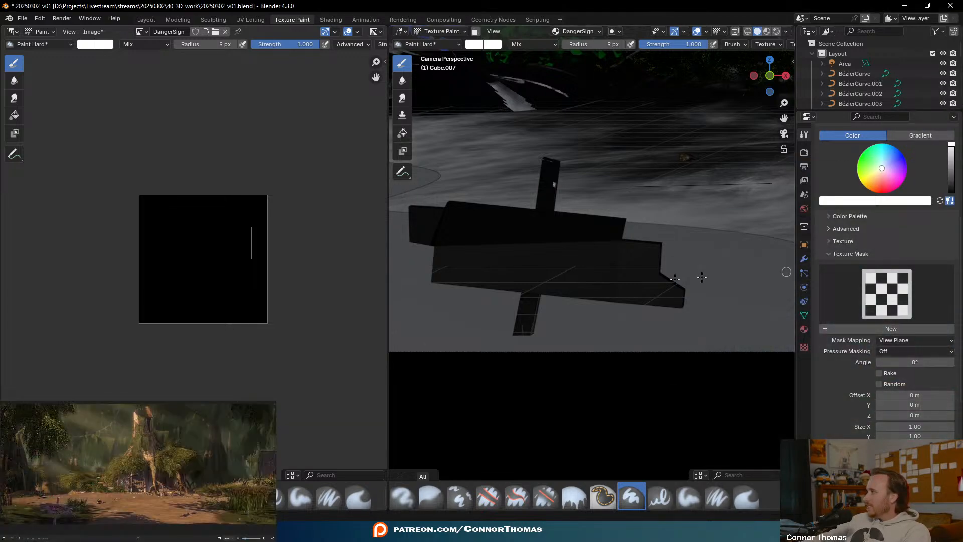
- Create a new texture in the Paint Hard brush's Texture Mask
{"action": "middle_click_drag", "start_coordinate": [515, 256], "coordinate": [553, 257], "text": "shift"}
{"action": "scroll", "coordinate": [537, 246], "scroll_direction": "up", "scroll_amount": 2}
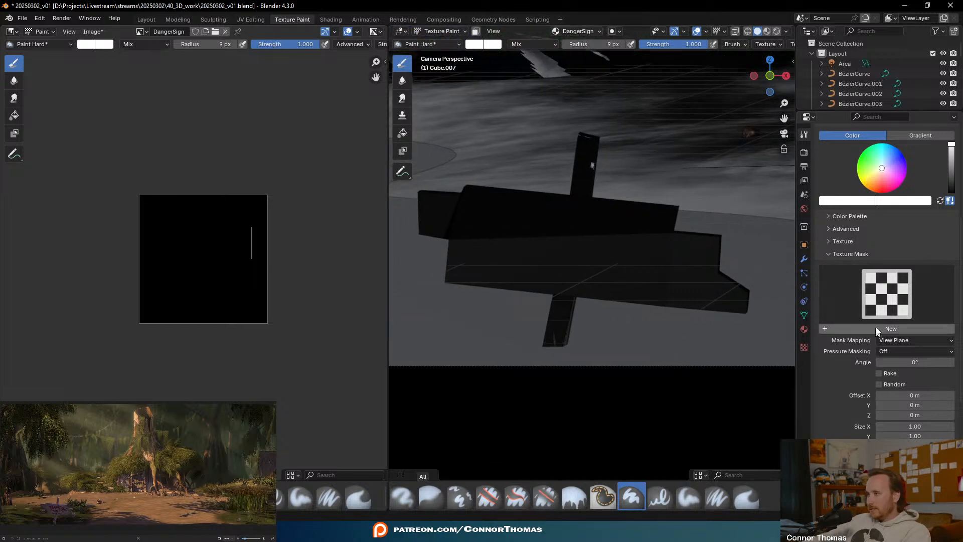
{"action": "left_click", "coordinate": [889, 303]}
{"action": "left_click", "coordinate": [889, 301]}
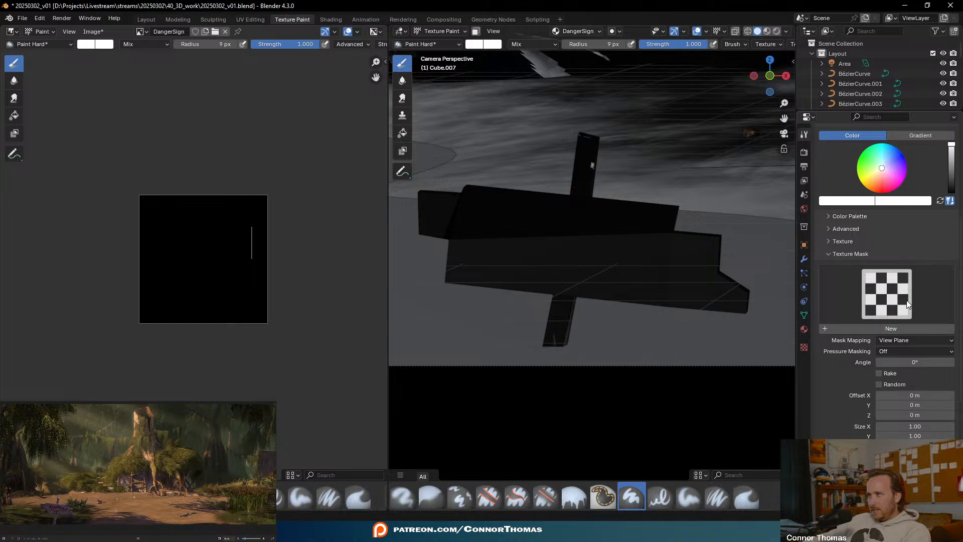
{"action": "left_click", "coordinate": [889, 328]}
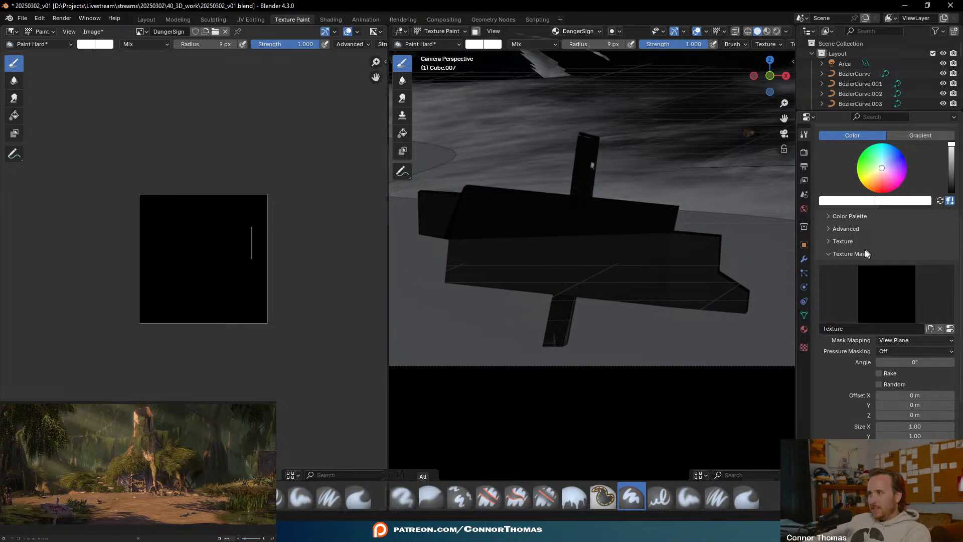
- Create a new brush texture and load smudges_01.png from the SurfaceImperfections1 1K folder as its image
{"action": "left_click", "coordinate": [804, 347]}
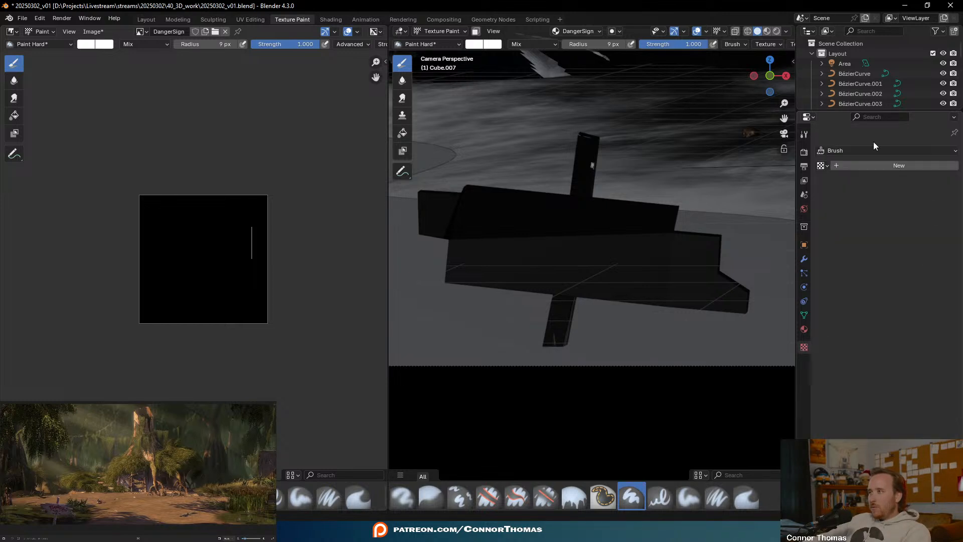
{"action": "left_click", "coordinate": [846, 165]}
{"action": "left_click", "coordinate": [824, 326]}
{"action": "left_click", "coordinate": [928, 326]}
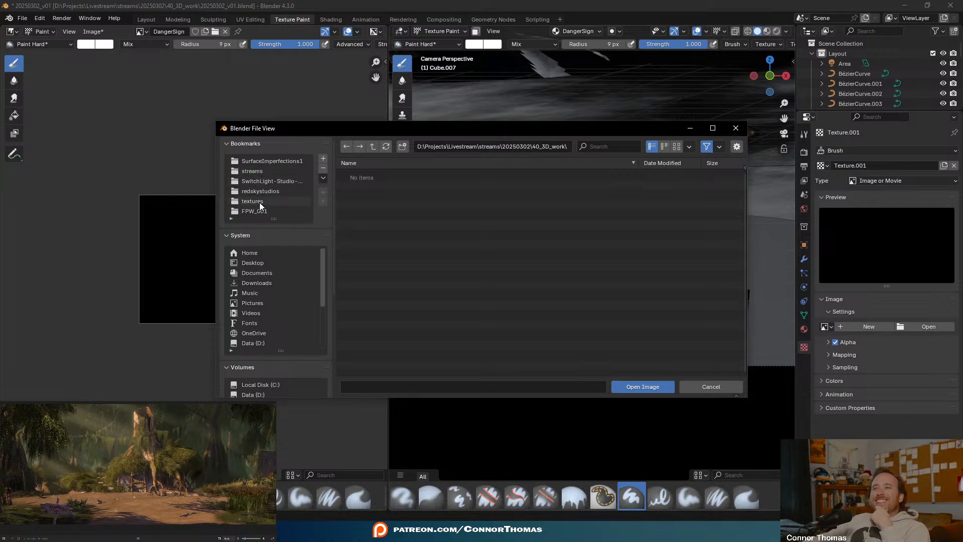
{"action": "left_click", "coordinate": [270, 161]}
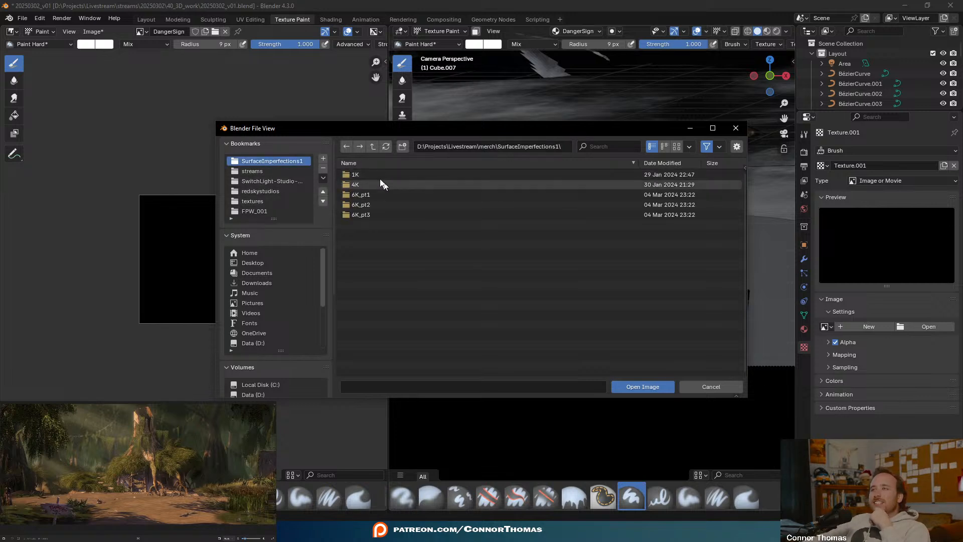
{"action": "double_click", "coordinate": [361, 173]}
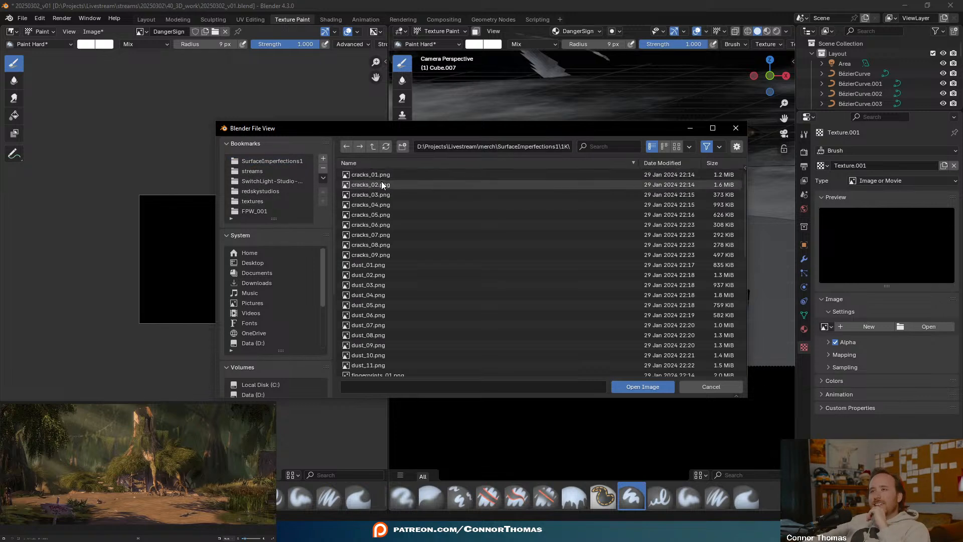
{"action": "left_click", "coordinate": [676, 146]}
{"action": "scroll", "coordinate": [543, 242], "scroll_direction": "down", "scroll_amount": 5}
{"action": "scroll", "coordinate": [545, 232], "scroll_direction": "down", "scroll_amount": 4}
{"action": "double_click", "coordinate": [436, 245]}
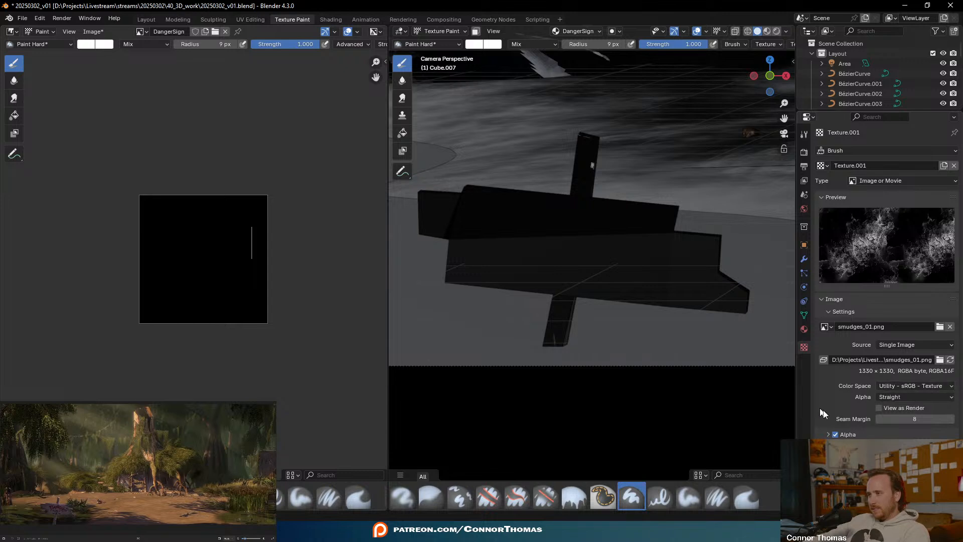
- Assign the smudge image texture, Texture.001, to the brush's Texture Mask in place of the blank texture
{"action": "left_click", "coordinate": [804, 137]}
{"action": "left_click", "coordinate": [869, 435]}
{"action": "scroll", "coordinate": [863, 416], "scroll_direction": "down", "scroll_amount": 5}
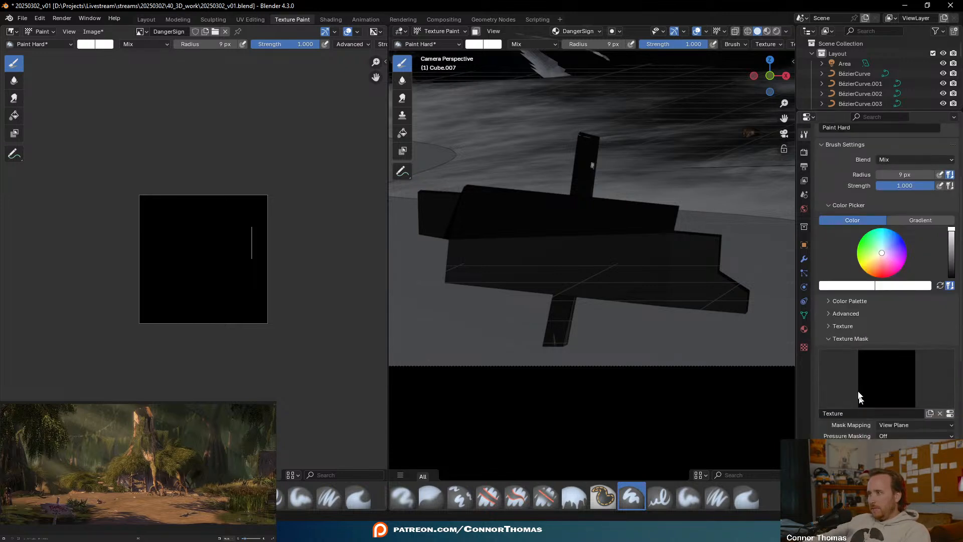
{"action": "left_click", "coordinate": [846, 323]}
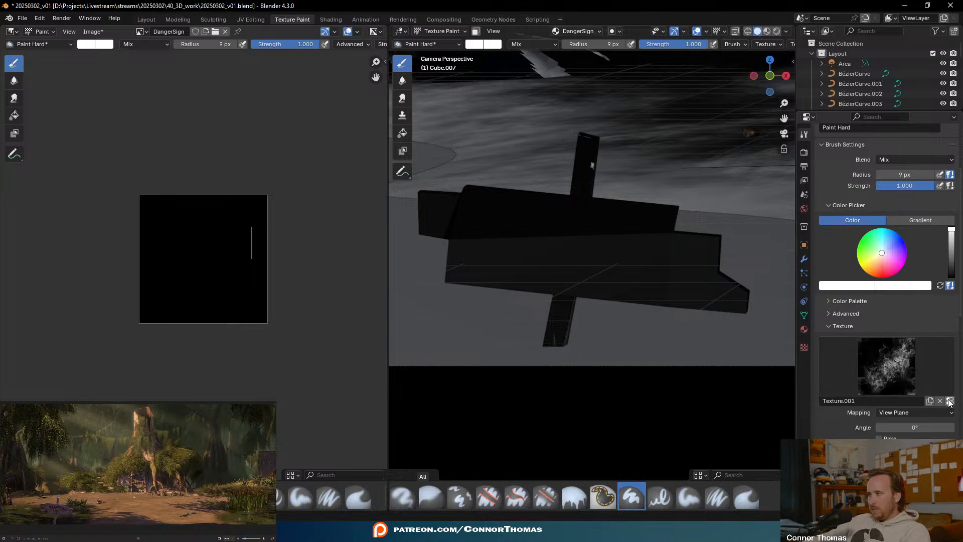
{"action": "left_click", "coordinate": [846, 326]}
{"action": "scroll", "coordinate": [867, 361], "scroll_direction": "down", "scroll_amount": 5}
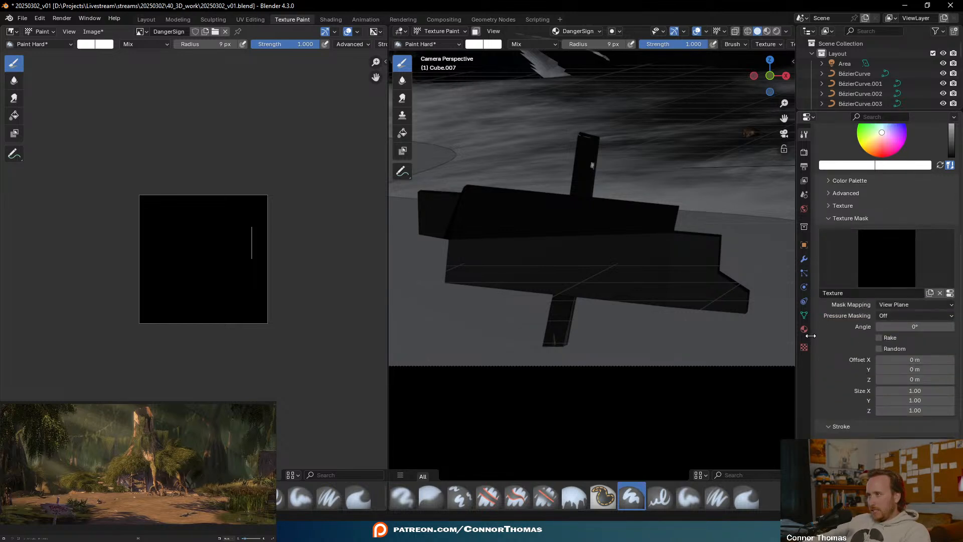
{"action": "left_click", "coordinate": [867, 266]}
{"action": "left_click", "coordinate": [695, 319]}
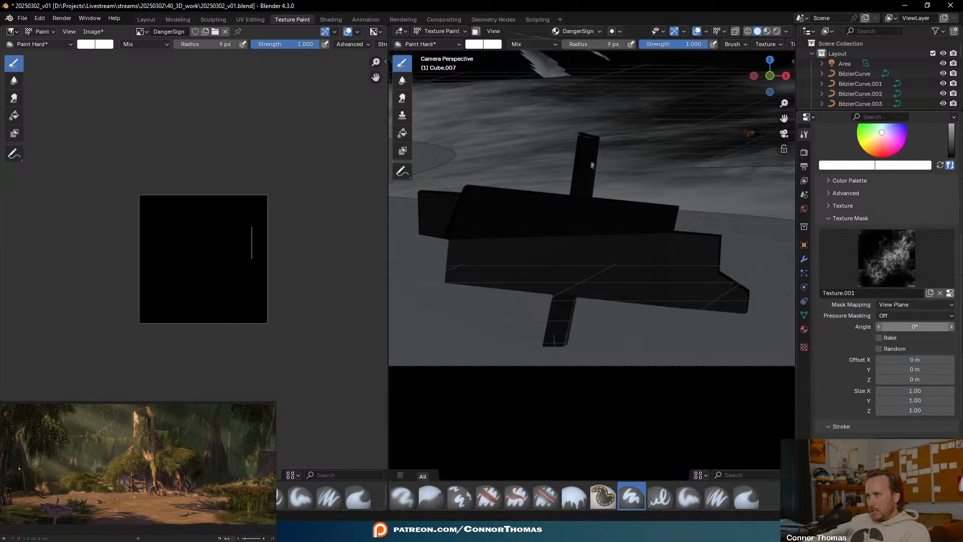
- Enable Random and Rake for the angle of the brush's texture mask
{"action": "scroll", "coordinate": [868, 422], "scroll_direction": "down", "scroll_amount": 7}
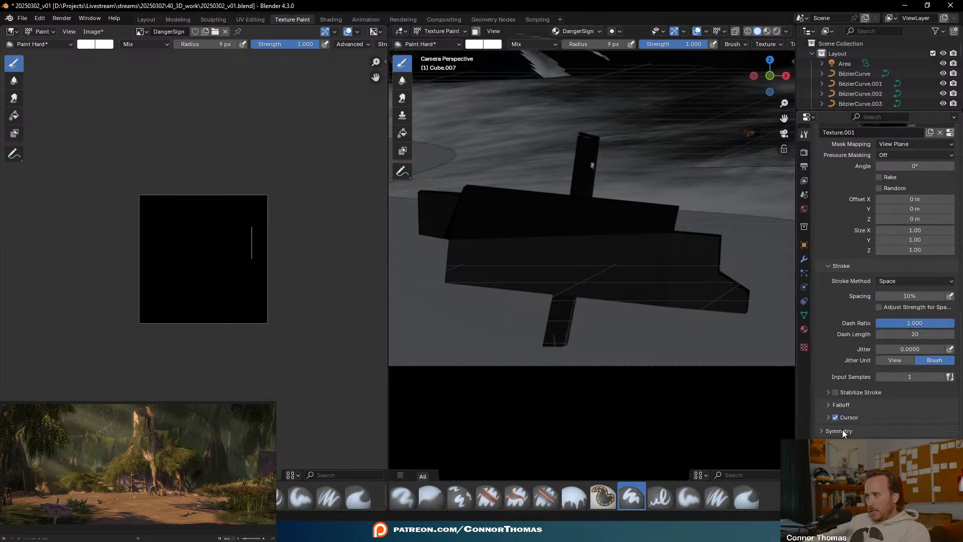
{"action": "scroll", "coordinate": [892, 432], "scroll_direction": "down", "scroll_amount": 1}
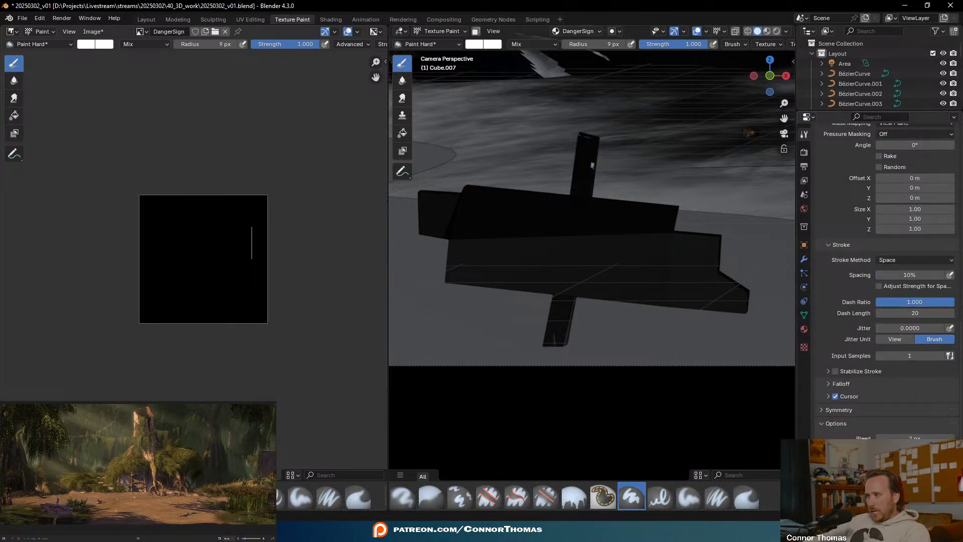
{"action": "scroll", "coordinate": [843, 225], "scroll_direction": "up", "scroll_amount": 9}
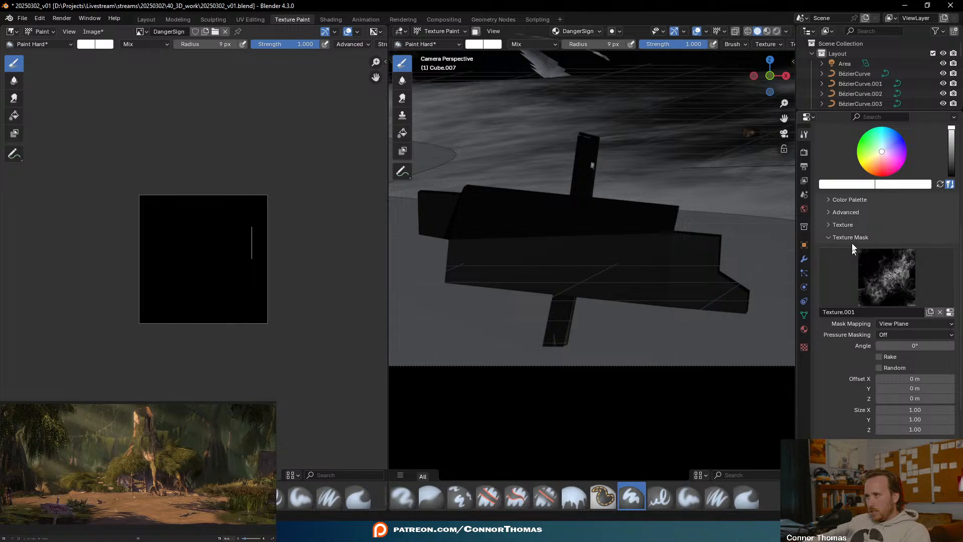
{"action": "left_click", "coordinate": [835, 211]}
{"action": "left_click", "coordinate": [834, 211]}
{"action": "left_click", "coordinate": [893, 368]}
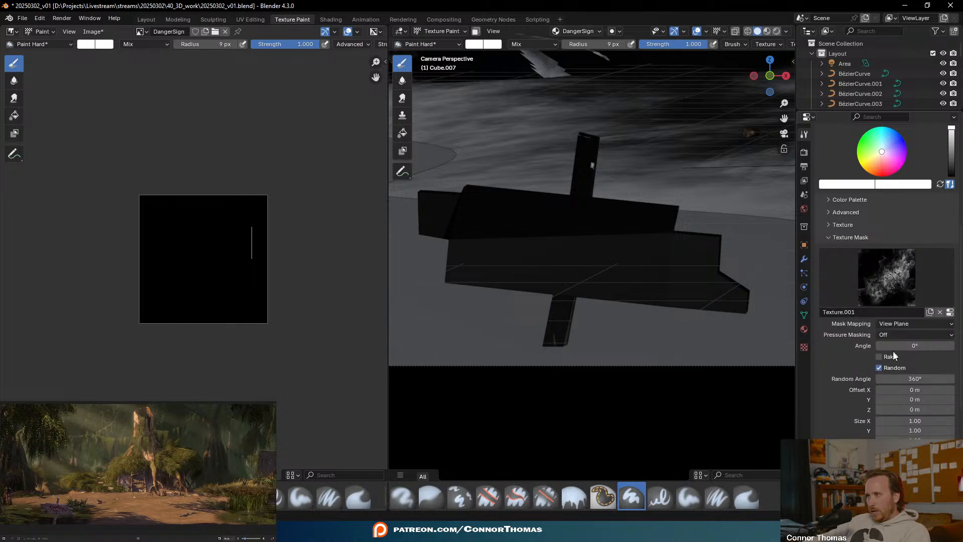
{"action": "left_click", "coordinate": [902, 356]}
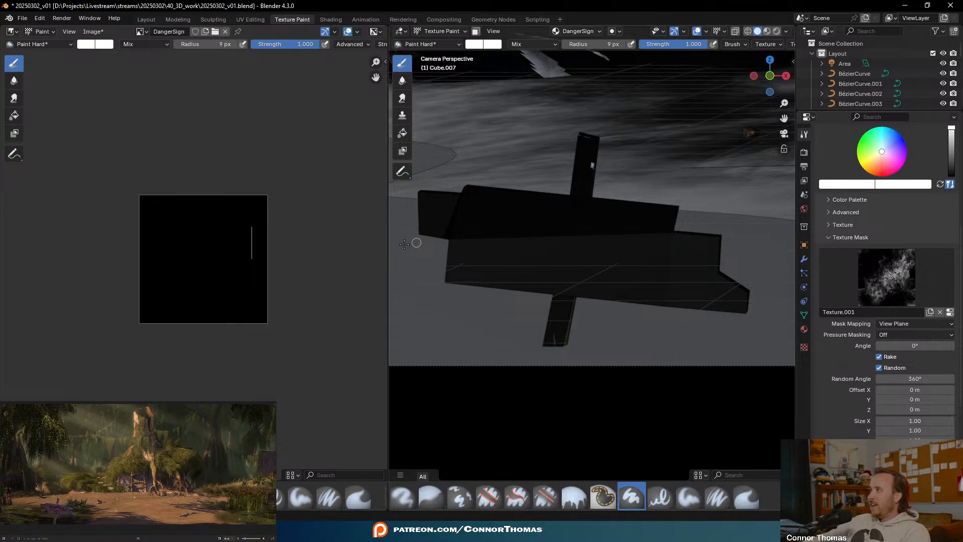
- Paint the white letters DANG across the sign's boards in camera view
{"action": "scroll", "coordinate": [515, 236], "scroll_direction": "up", "scroll_amount": 2}
{"action": "mouse_move", "coordinate": [513, 236]}
{"action": "middle_mouse_down"}
{"action": "mouse_move", "coordinate": [534, 207]}
{"action": "mouse_move", "coordinate": [572, 224]}
{"action": "mouse_move", "coordinate": [561, 221]}
{"action": "middle_mouse_up"}
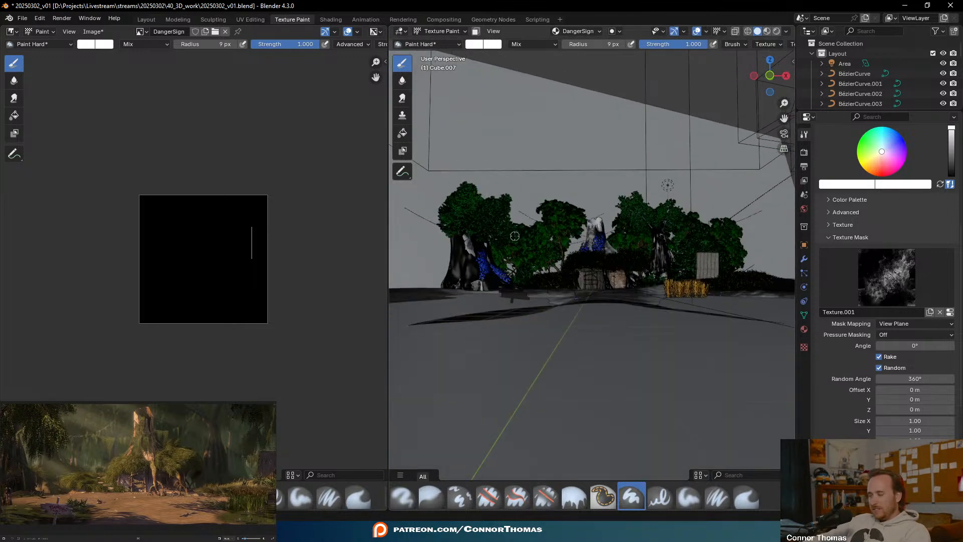
{"action": "key", "text": "KP_0"}
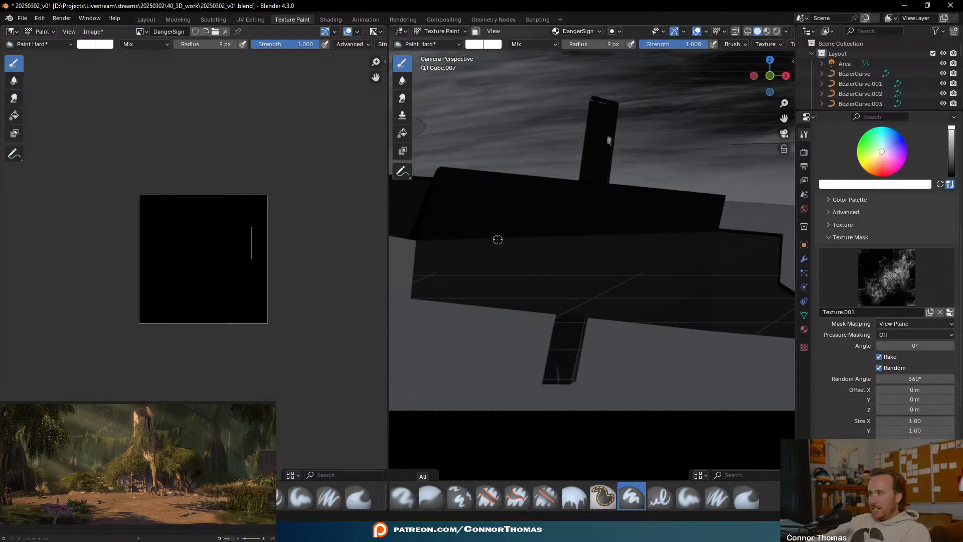
{"action": "mouse_move", "coordinate": [473, 211]}
{"action": "left_mouse_down"}
{"action": "mouse_move", "coordinate": [480, 258]}
{"action": "mouse_move", "coordinate": [477, 219]}
{"action": "mouse_move", "coordinate": [504, 225]}
{"action": "mouse_move", "coordinate": [500, 258]}
{"action": "mouse_move", "coordinate": [479, 264]}
{"action": "mouse_move", "coordinate": [499, 251]}
{"action": "mouse_move", "coordinate": [500, 231]}
{"action": "mouse_move", "coordinate": [497, 219]}
{"action": "mouse_move", "coordinate": [473, 220]}
{"action": "mouse_move", "coordinate": [490, 264]}
{"action": "mouse_move", "coordinate": [468, 265]}
{"action": "mouse_move", "coordinate": [497, 258]}
{"action": "mouse_move", "coordinate": [540, 211]}
{"action": "mouse_move", "coordinate": [554, 265]}
{"action": "mouse_move", "coordinate": [551, 241]}
{"action": "left_mouse_up"}
{"action": "key", "text": "ctrl+z"}
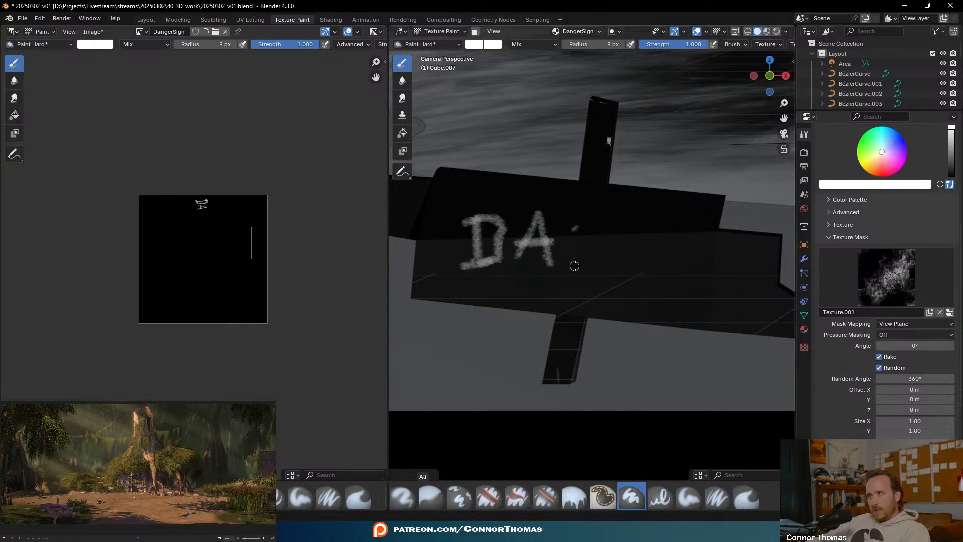
{"action": "mouse_move", "coordinate": [563, 248]}
{"action": "left_mouse_down"}
{"action": "mouse_move", "coordinate": [575, 221]}
{"action": "mouse_move", "coordinate": [584, 242]}
{"action": "mouse_move", "coordinate": [593, 201]}
{"action": "left_mouse_up"}
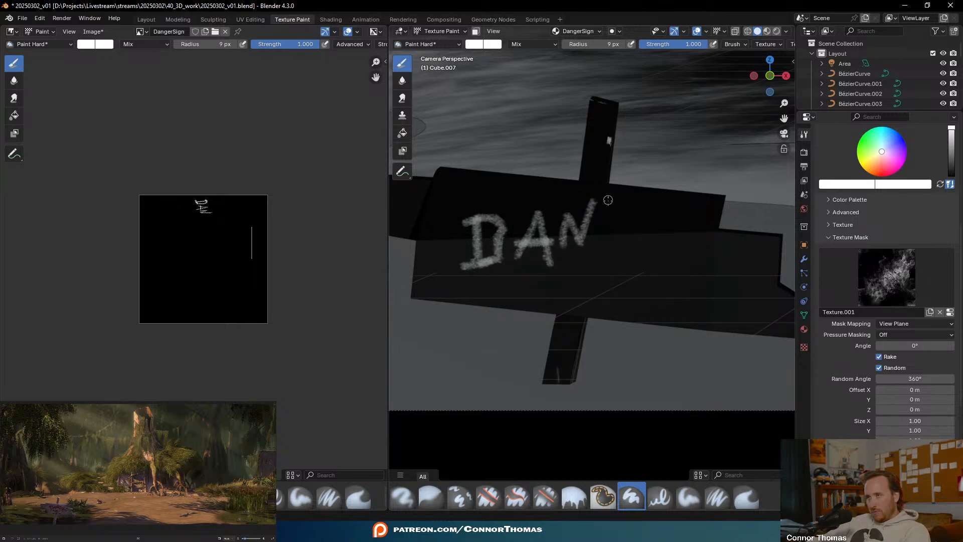
{"action": "mouse_move", "coordinate": [617, 205]}
{"action": "left_mouse_down"}
{"action": "mouse_move", "coordinate": [594, 235]}
{"action": "mouse_move", "coordinate": [612, 252]}
{"action": "mouse_move", "coordinate": [639, 239]}
{"action": "mouse_move", "coordinate": [625, 240]}
{"action": "mouse_move", "coordinate": [618, 263]}
{"action": "left_mouse_up"}
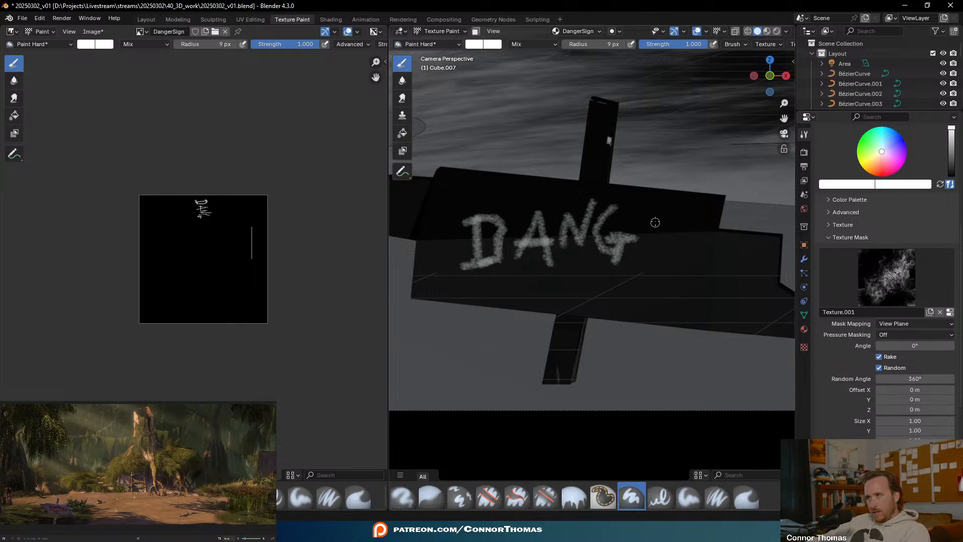
- Paint an upright letter E after the G on the sign, and undo its strokes
{"action": "mouse_move", "coordinate": [651, 214]}
{"action": "left_mouse_down"}
{"action": "mouse_move", "coordinate": [648, 253]}
{"action": "mouse_move", "coordinate": [652, 210]}
{"action": "mouse_move", "coordinate": [690, 214]}
{"action": "left_mouse_up"}
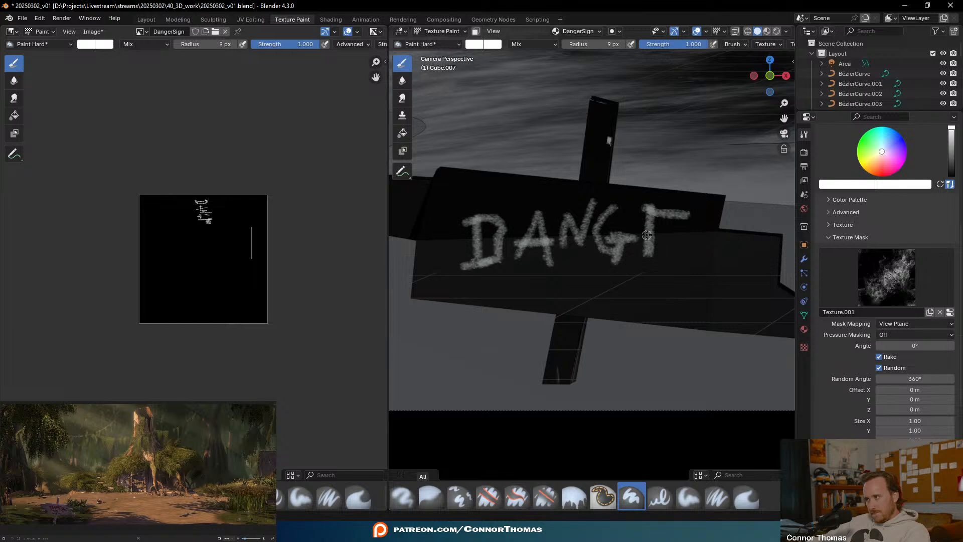
{"action": "mouse_move", "coordinate": [652, 231]}
{"action": "left_mouse_down"}
{"action": "mouse_move", "coordinate": [695, 233]}
{"action": "mouse_move", "coordinate": [686, 255]}
{"action": "mouse_move", "coordinate": [647, 256]}
{"action": "left_mouse_up"}
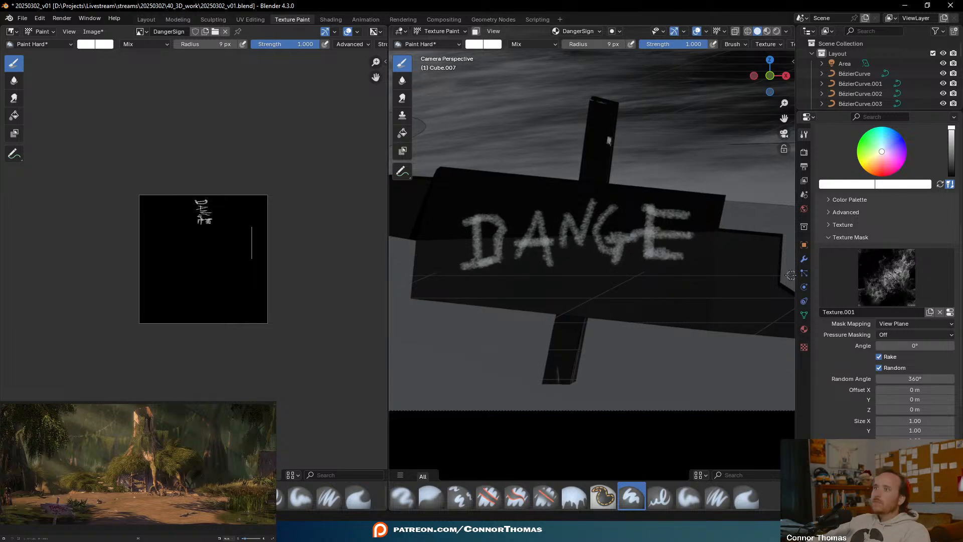
{"action": "key", "text": "ctrl+z"}
{"action": "key", "text": "ctrl+z"}
{"action": "key", "text": "ctrl+z"}
{"action": "key", "text": "ctrl+z"}
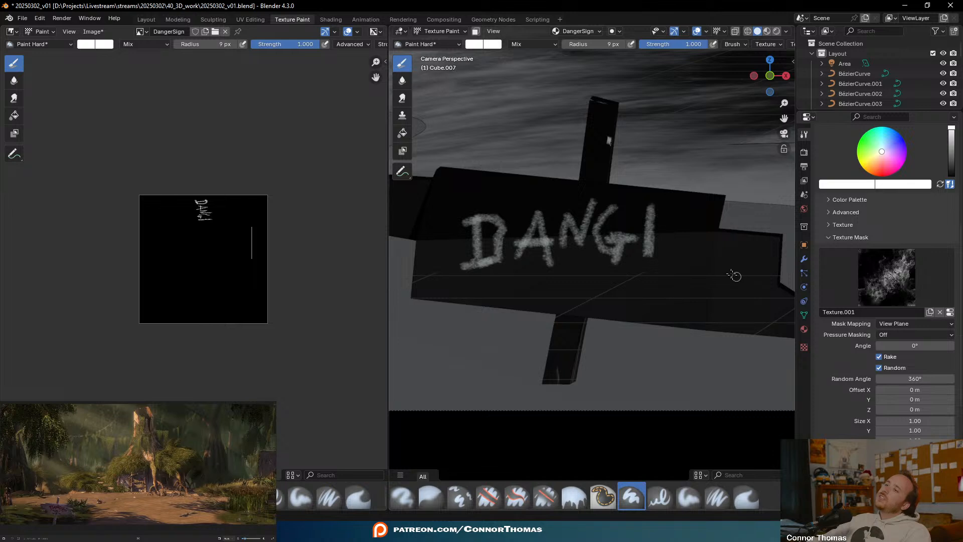
- Try to paint a slanted E and the start of an R after the G on the sign, and undo those strokes
{"action": "left_click_drag", "start_coordinate": [651, 220], "coordinate": [641, 254]}
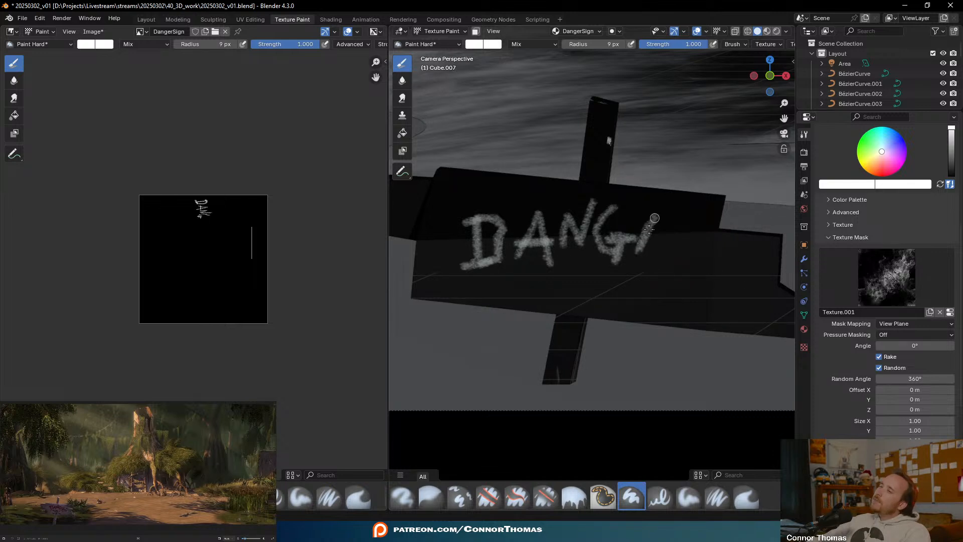
{"action": "mouse_move", "coordinate": [656, 222]}
{"action": "left_mouse_down"}
{"action": "mouse_move", "coordinate": [687, 237]}
{"action": "mouse_move", "coordinate": [642, 263]}
{"action": "mouse_move", "coordinate": [655, 218]}
{"action": "mouse_move", "coordinate": [693, 236]}
{"action": "mouse_move", "coordinate": [658, 223]}
{"action": "mouse_move", "coordinate": [677, 250]}
{"action": "mouse_move", "coordinate": [664, 270]}
{"action": "left_mouse_up"}
{"action": "key", "text": "ctrl+z"}
{"action": "key", "text": "ctrl+z"}
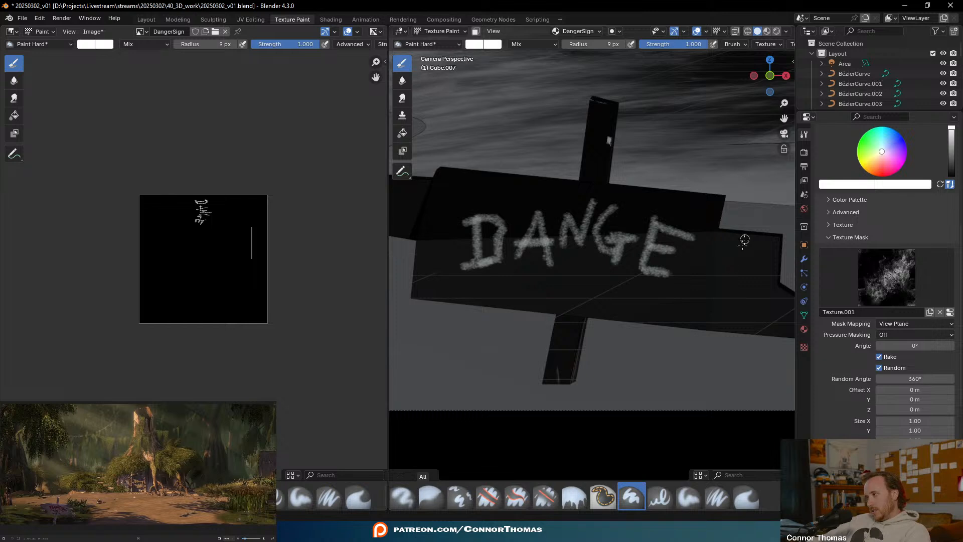
{"action": "left_click_drag", "start_coordinate": [711, 234], "coordinate": [691, 284]}
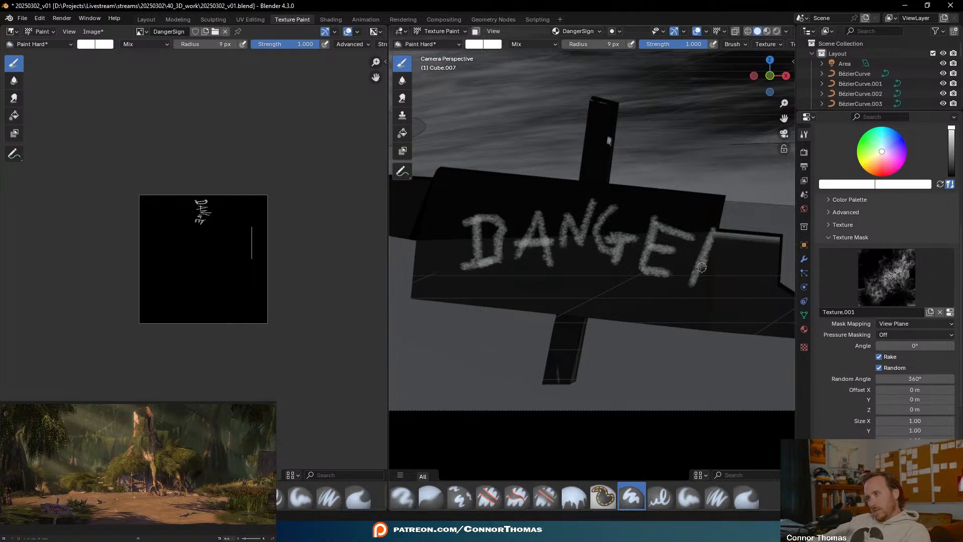
{"action": "key", "text": "ctrl+z"}
{"action": "mouse_move", "coordinate": [709, 241]}
{"action": "left_mouse_down"}
{"action": "mouse_move", "coordinate": [697, 270]}
{"action": "mouse_move", "coordinate": [711, 234]}
{"action": "left_mouse_up"}
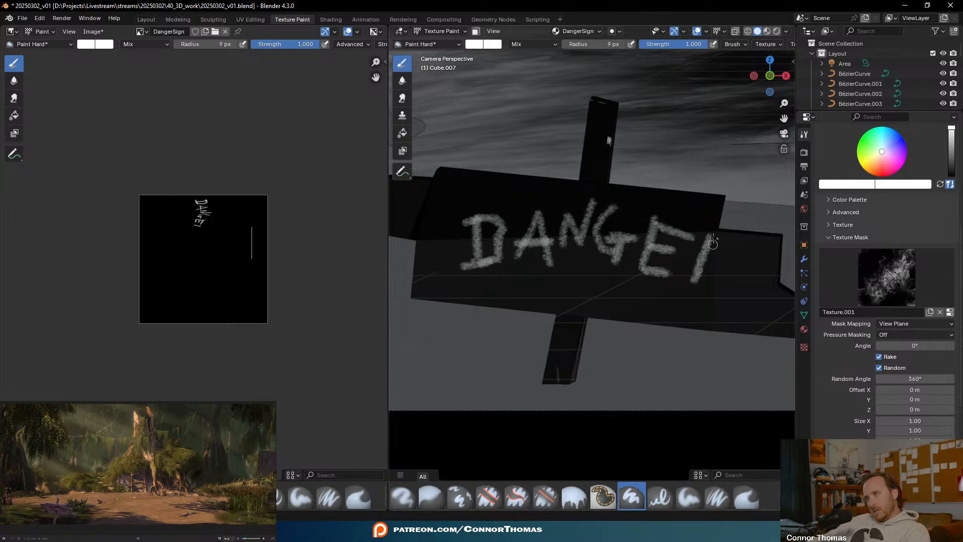
{"action": "mouse_move", "coordinate": [712, 237]}
{"action": "left_mouse_down"}
{"action": "mouse_move", "coordinate": [732, 253]}
{"action": "mouse_move", "coordinate": [700, 235]}
{"action": "left_mouse_up"}
{"action": "key", "text": "ctrl+z"}
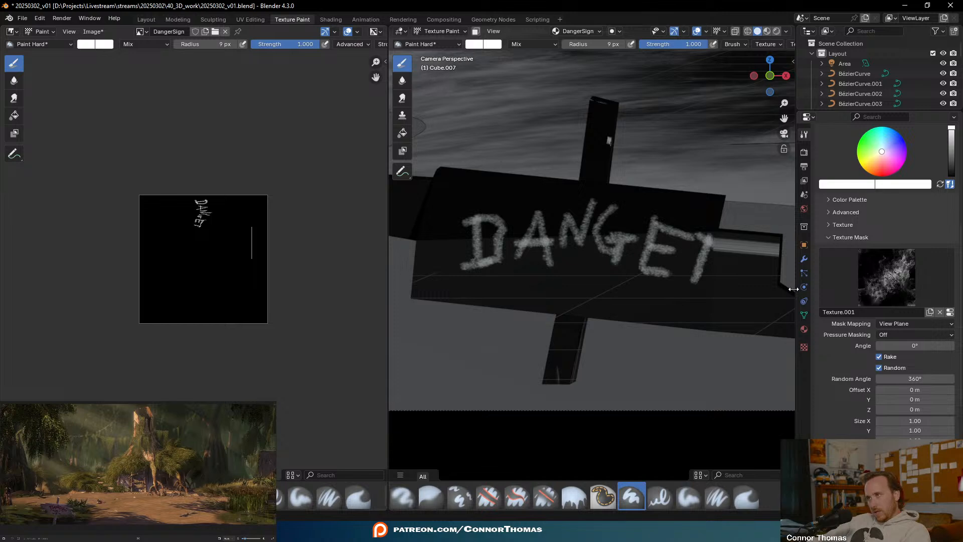
{"action": "key", "text": "ctrl+z"}
{"action": "key", "text": "ctrl+z"}
{"action": "key", "text": "ctrl+z"}
{"action": "key", "text": "ctrl+z"}
{"action": "key", "text": "ctrl+z"}
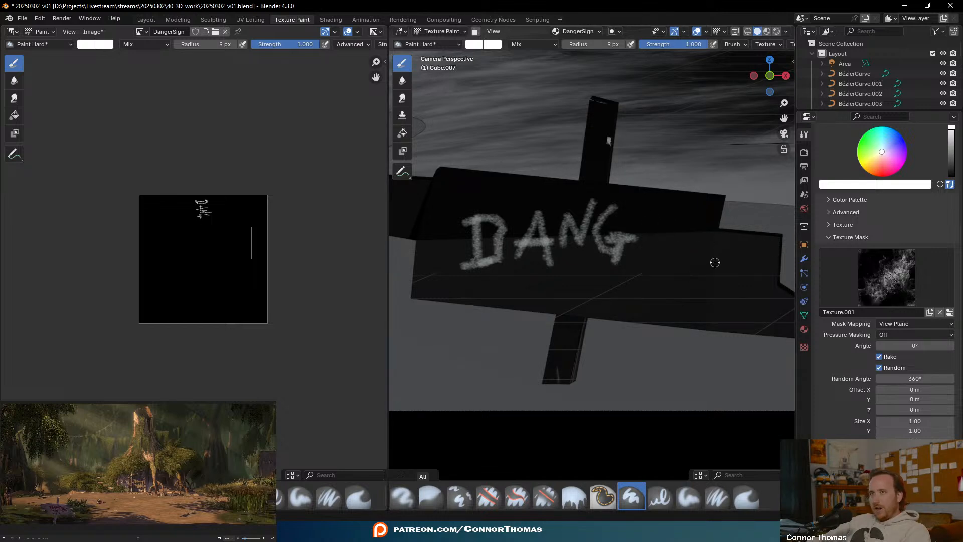
- Undo all the DANG lettering painted on the sign's boards
{"action": "key", "text": "ctrl+z"}
{"action": "key", "text": "ctrl+z"}
{"action": "key", "text": "ctrl+z"}
{"action": "key", "text": "ctrl+z"}
{"action": "key", "text": "ctrl+z"}
{"action": "key", "text": "ctrl+z"}
{"action": "key", "text": "ctrl+z"}
- Unwrap all faces of the sign's boards with Smart UV Project at a 66° angle limit and return to texture painting
{"action": "key", "text": "Tab"}
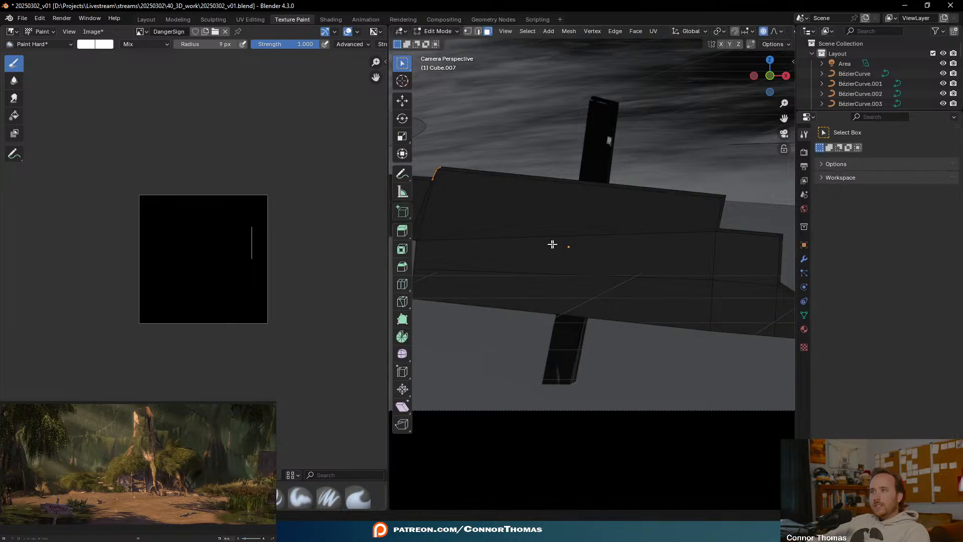
{"action": "key", "text": "a"}
{"action": "key", "text": "u"}
{"action": "mouse_move", "coordinate": [594, 232]}
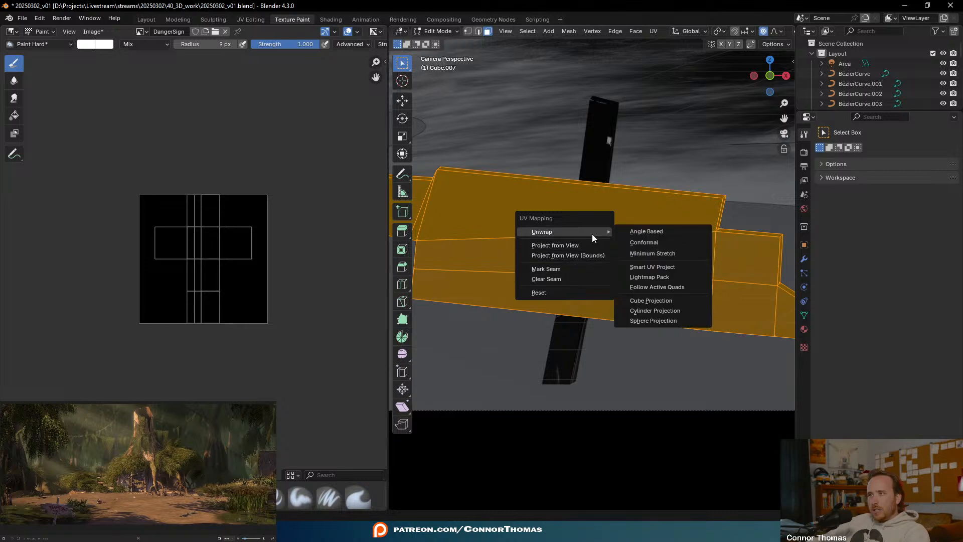
{"action": "left_click", "coordinate": [663, 266]}
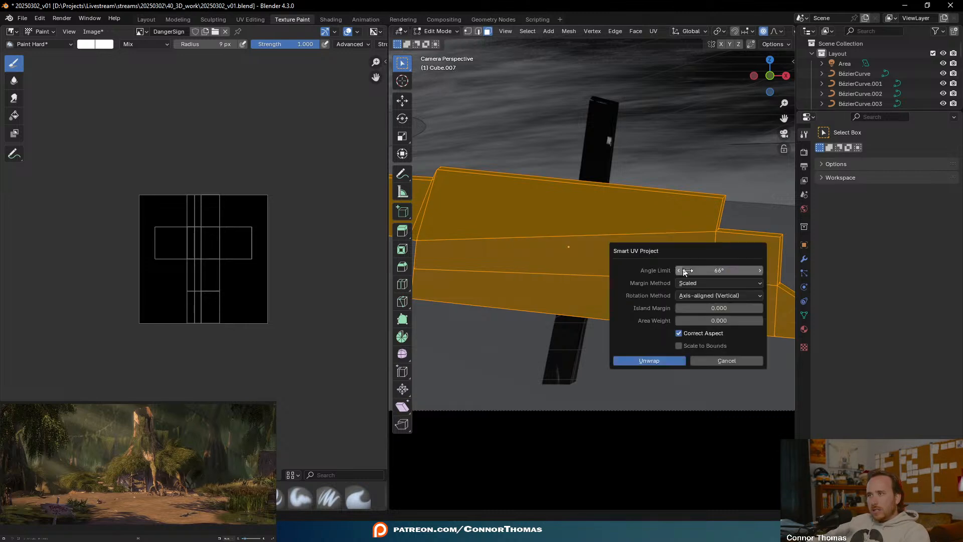
{"action": "left_click", "coordinate": [649, 361]}
{"action": "key", "text": "Tab"}
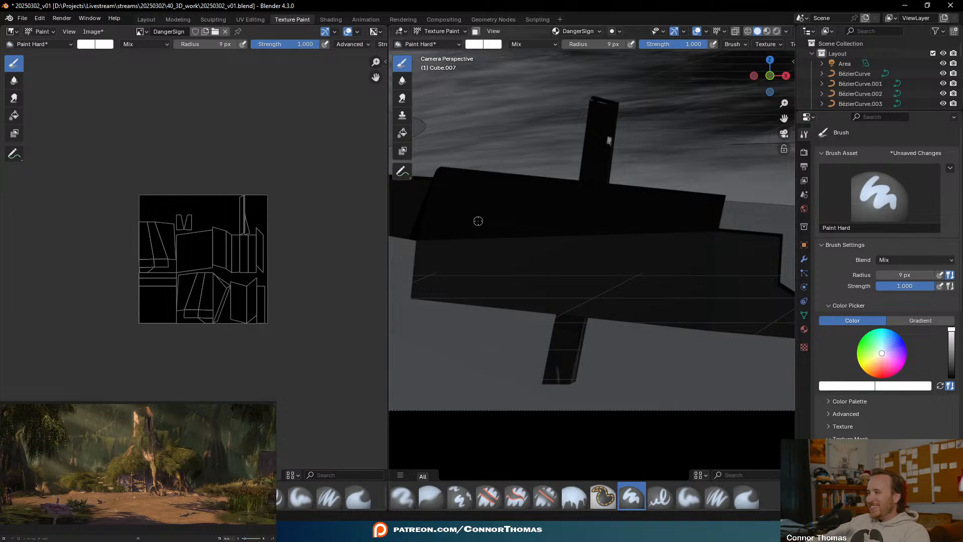
- Paint the white lettering DANGER! across the sign's boards in camera view with the 9 px brush
{"action": "mouse_move", "coordinate": [447, 217]}
{"action": "left_mouse_down"}
{"action": "mouse_move", "coordinate": [448, 261]}
{"action": "mouse_move", "coordinate": [440, 216]}
{"action": "mouse_move", "coordinate": [421, 219]}
{"action": "mouse_move", "coordinate": [466, 215]}
{"action": "mouse_move", "coordinate": [436, 276]}
{"action": "left_mouse_up"}
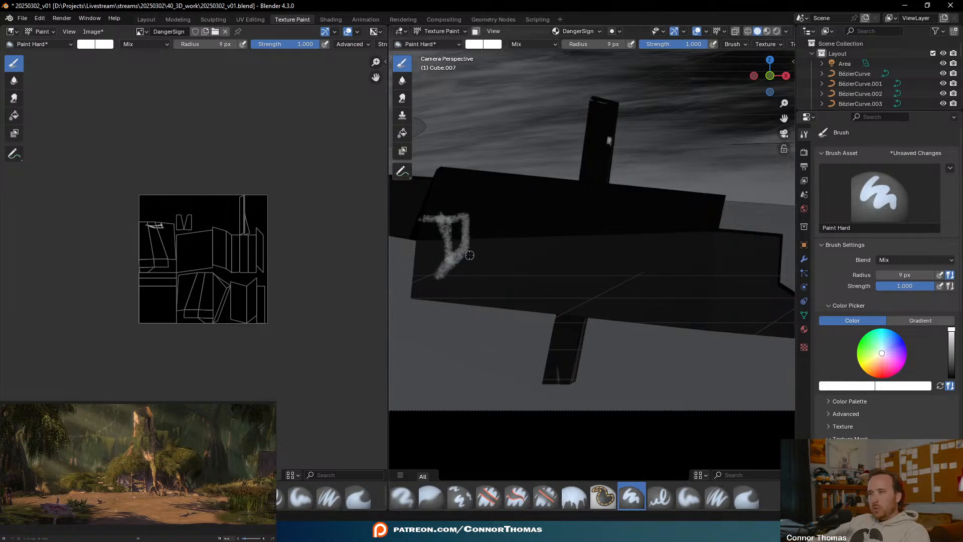
{"action": "mouse_move", "coordinate": [477, 250]}
{"action": "left_mouse_down"}
{"action": "mouse_move", "coordinate": [497, 203]}
{"action": "mouse_move", "coordinate": [507, 246]}
{"action": "mouse_move", "coordinate": [499, 206]}
{"action": "mouse_move", "coordinate": [481, 248]}
{"action": "mouse_move", "coordinate": [510, 237]}
{"action": "left_mouse_up"}
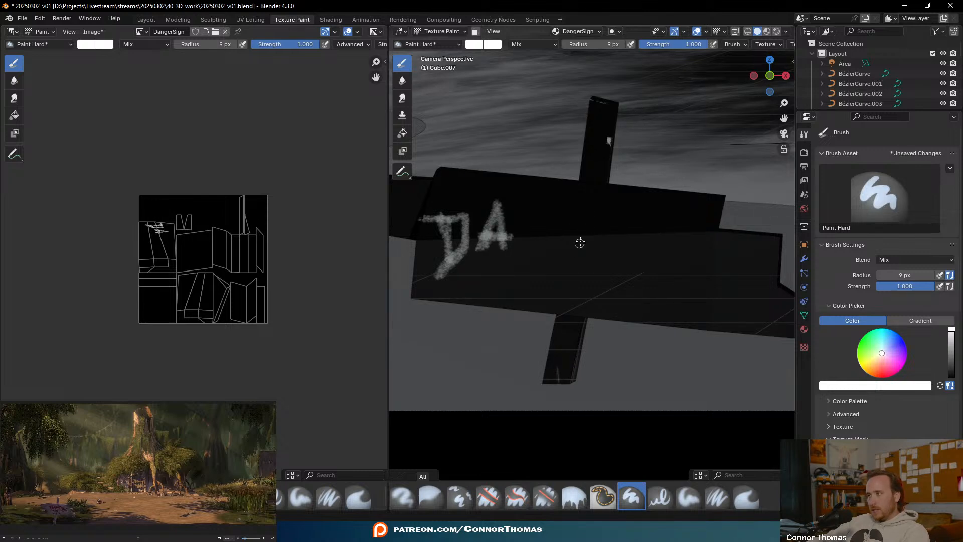
{"action": "mouse_move", "coordinate": [522, 248]}
{"action": "left_mouse_down"}
{"action": "mouse_move", "coordinate": [520, 218]}
{"action": "mouse_move", "coordinate": [536, 248]}
{"action": "mouse_move", "coordinate": [547, 193]}
{"action": "mouse_move", "coordinate": [569, 206]}
{"action": "mouse_move", "coordinate": [556, 221]}
{"action": "mouse_move", "coordinate": [561, 243]}
{"action": "mouse_move", "coordinate": [574, 244]}
{"action": "mouse_move", "coordinate": [557, 241]}
{"action": "mouse_move", "coordinate": [584, 230]}
{"action": "mouse_move", "coordinate": [569, 254]}
{"action": "mouse_move", "coordinate": [562, 231]}
{"action": "mouse_move", "coordinate": [584, 231]}
{"action": "mouse_move", "coordinate": [571, 254]}
{"action": "mouse_move", "coordinate": [549, 226]}
{"action": "mouse_move", "coordinate": [558, 199]}
{"action": "mouse_move", "coordinate": [587, 200]}
{"action": "left_mouse_up"}
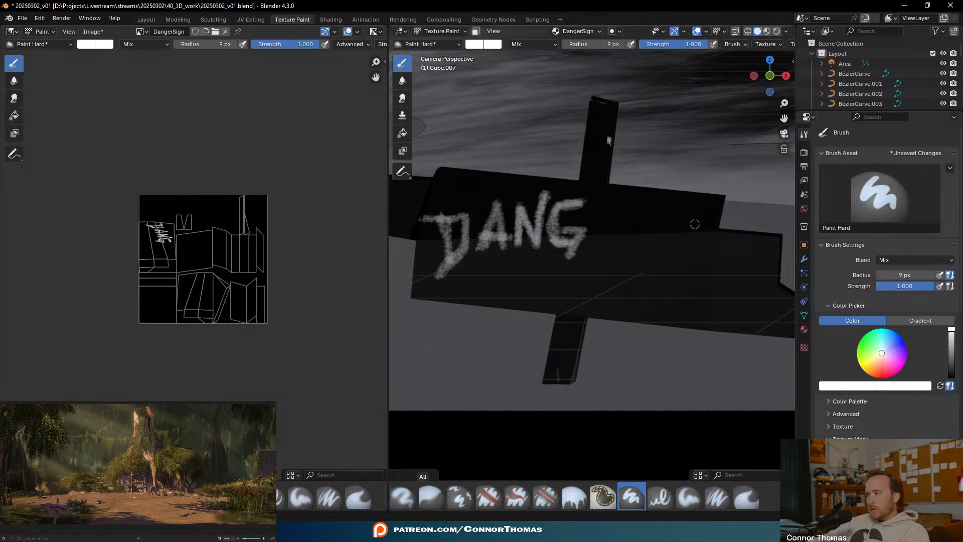
{"action": "mouse_move", "coordinate": [601, 216]}
{"action": "left_mouse_down"}
{"action": "mouse_move", "coordinate": [597, 245]}
{"action": "mouse_move", "coordinate": [616, 246]}
{"action": "mouse_move", "coordinate": [616, 228]}
{"action": "mouse_move", "coordinate": [605, 231]}
{"action": "mouse_move", "coordinate": [638, 209]}
{"action": "mouse_move", "coordinate": [622, 212]}
{"action": "left_mouse_up"}
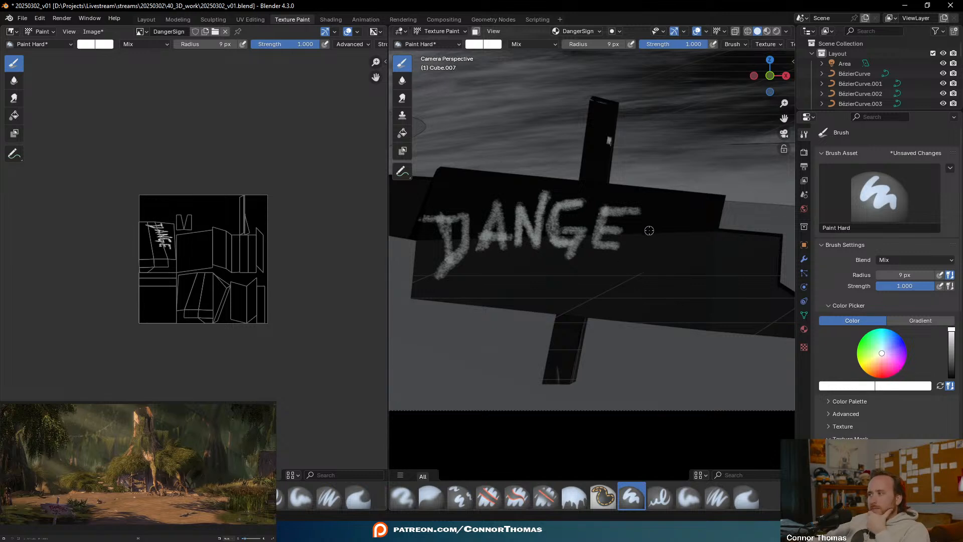
{"action": "left_click_drag", "start_coordinate": [633, 251], "coordinate": [650, 220]}
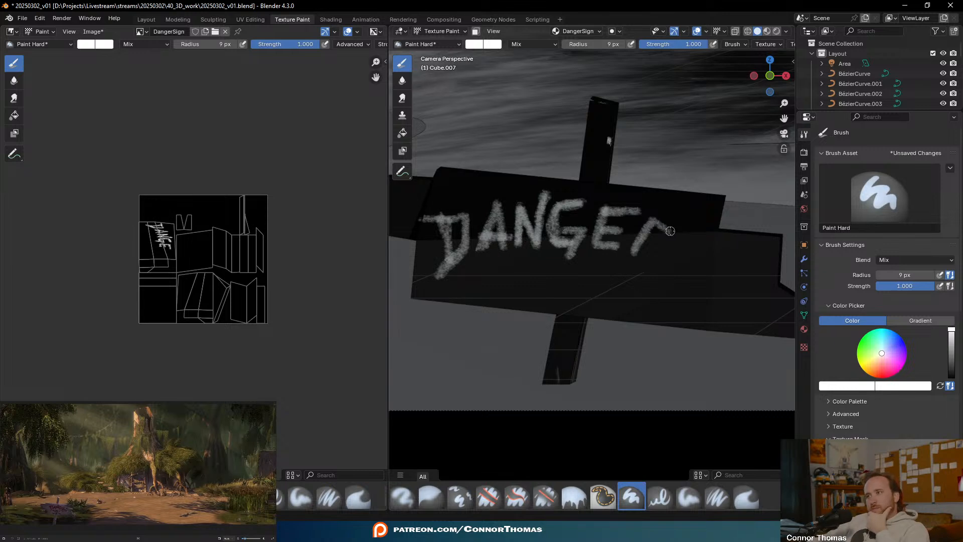
{"action": "mouse_move", "coordinate": [662, 229]}
{"action": "left_mouse_down"}
{"action": "mouse_move", "coordinate": [679, 237]}
{"action": "mouse_move", "coordinate": [643, 246]}
{"action": "mouse_move", "coordinate": [668, 266]}
{"action": "mouse_move", "coordinate": [633, 253]}
{"action": "left_mouse_up"}
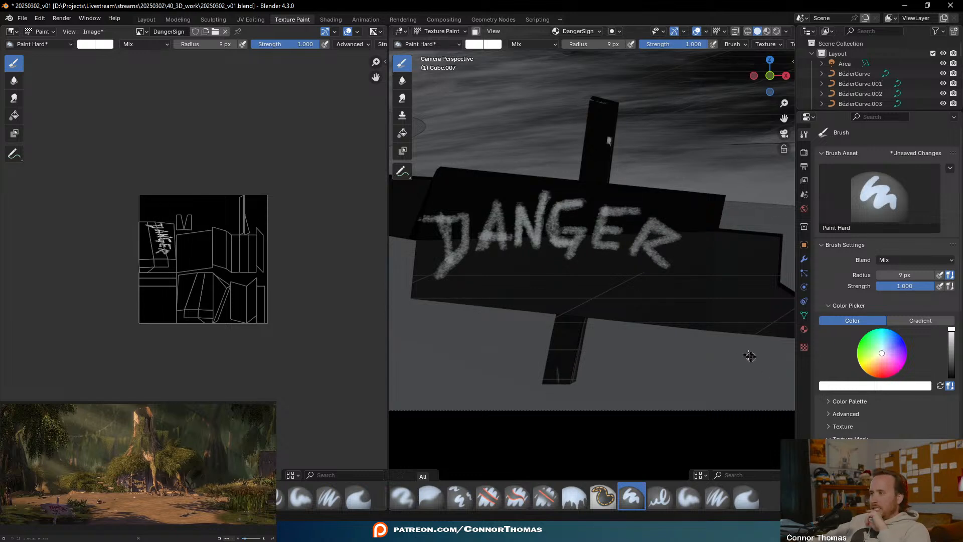
{"action": "mouse_move", "coordinate": [710, 236]}
{"action": "left_mouse_down"}
{"action": "mouse_move", "coordinate": [684, 260]}
{"action": "mouse_move", "coordinate": [701, 252]}
{"action": "mouse_move", "coordinate": [685, 276]}
{"action": "left_mouse_up"}
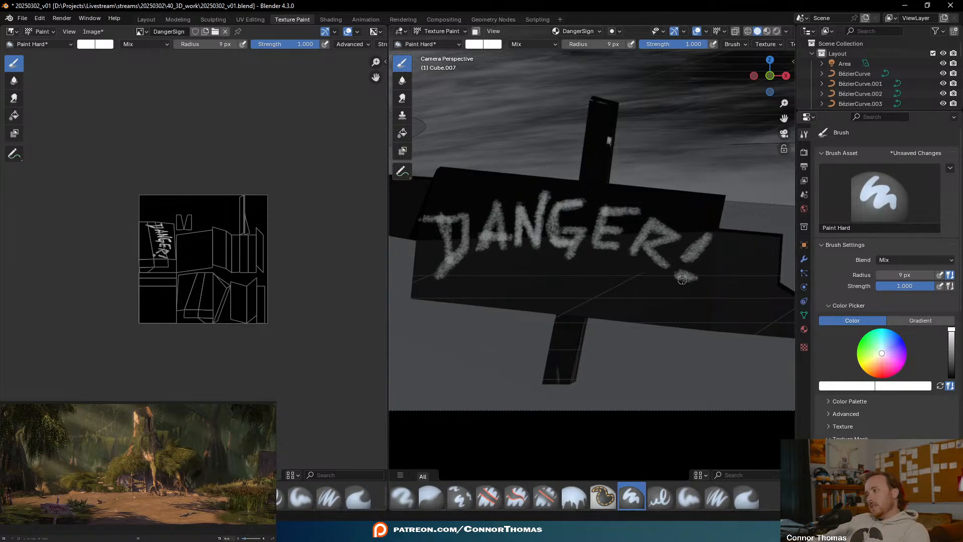
{"action": "scroll", "coordinate": [566, 245], "scroll_direction": "down", "scroll_amount": 4}
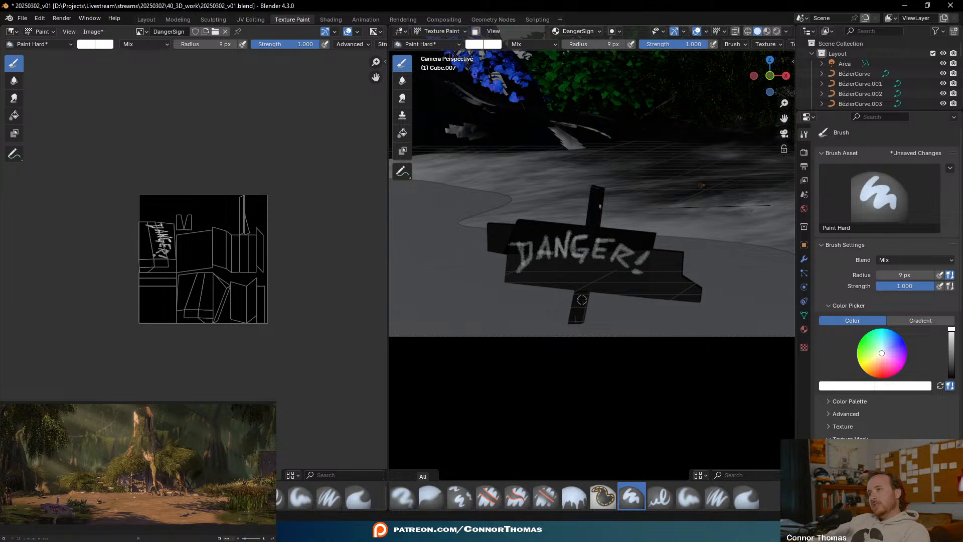
{"action": "scroll", "coordinate": [576, 297], "scroll_direction": "up", "scroll_amount": 2}
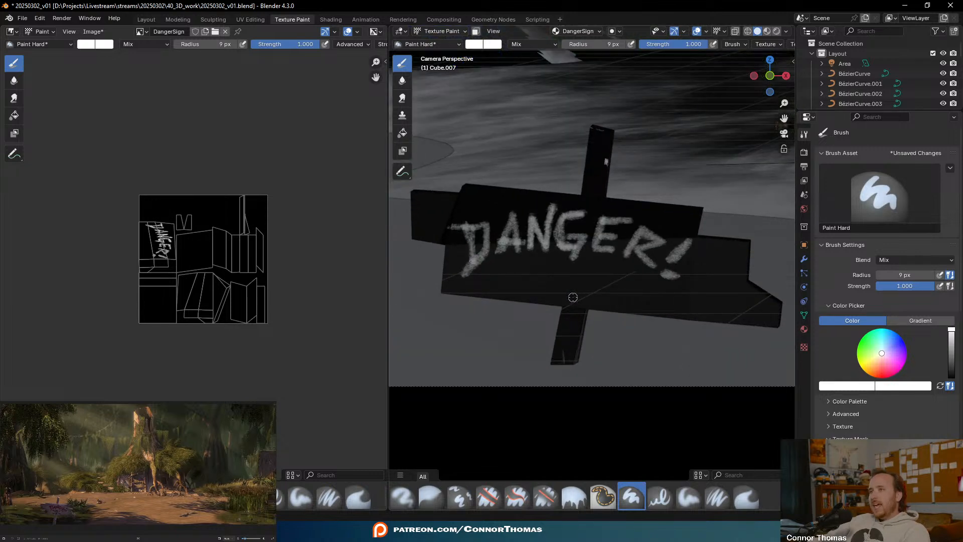
{"action": "scroll", "coordinate": [573, 297], "scroll_direction": "up", "scroll_amount": 1}
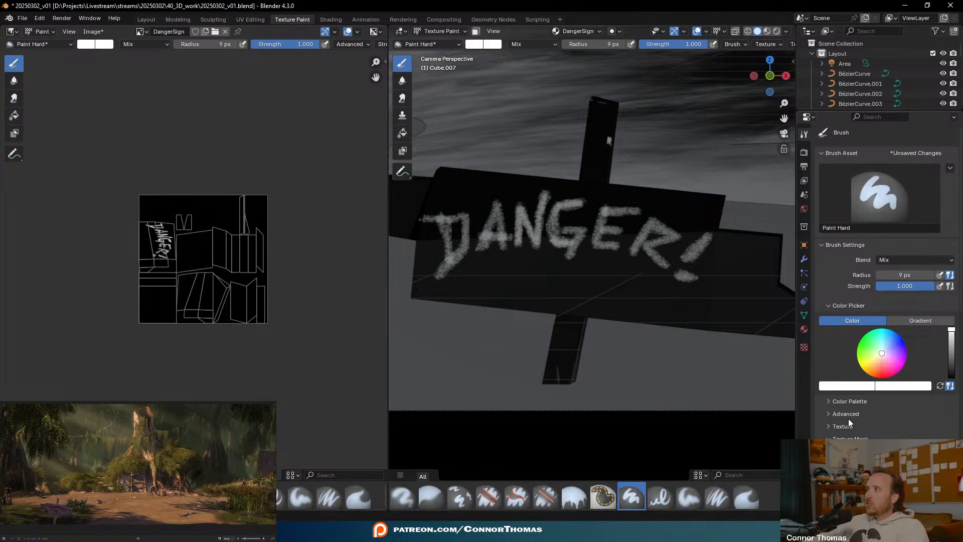
{"action": "scroll", "coordinate": [580, 284], "scroll_direction": "down", "scroll_amount": 3}
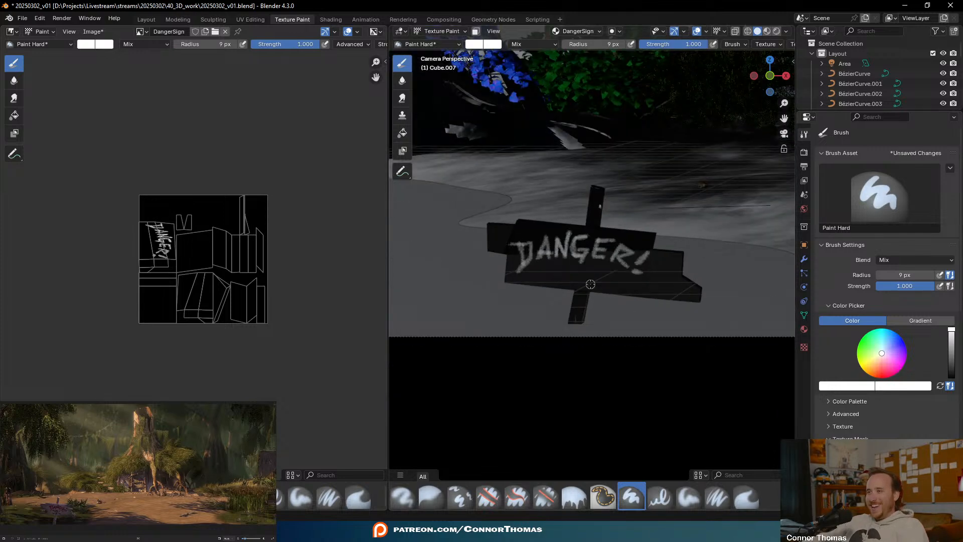
{"action": "scroll", "coordinate": [584, 283], "scroll_direction": "up", "scroll_amount": 3}
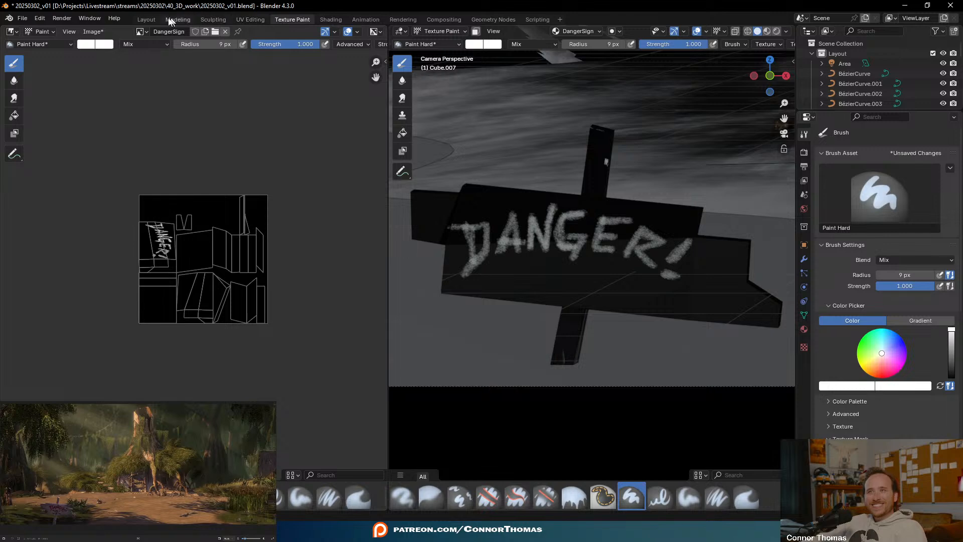
- Save the painted texture as DangerSign.png in the project's 10_assets folder
{"action": "left_click", "coordinate": [92, 32]}
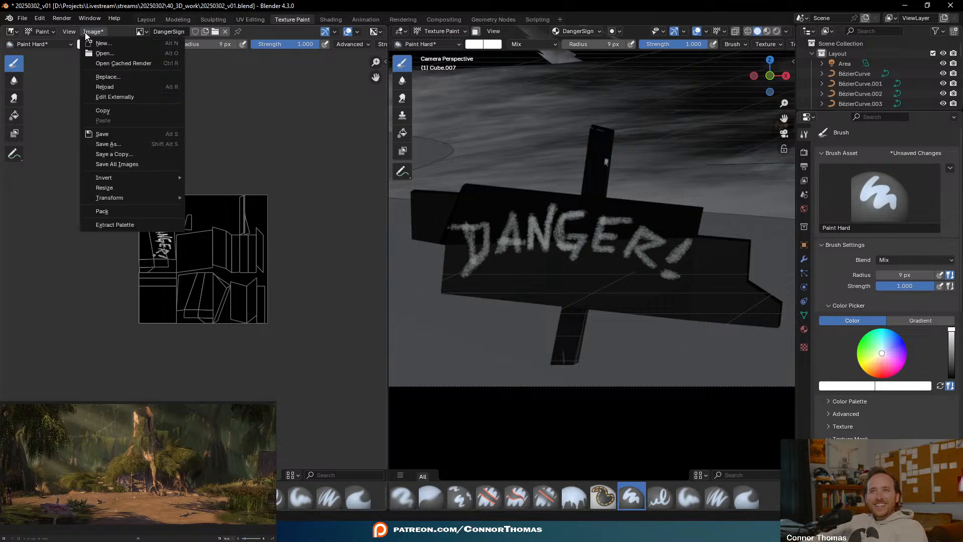
{"action": "left_click", "coordinate": [106, 136]}
{"action": "left_click", "coordinate": [372, 147]}
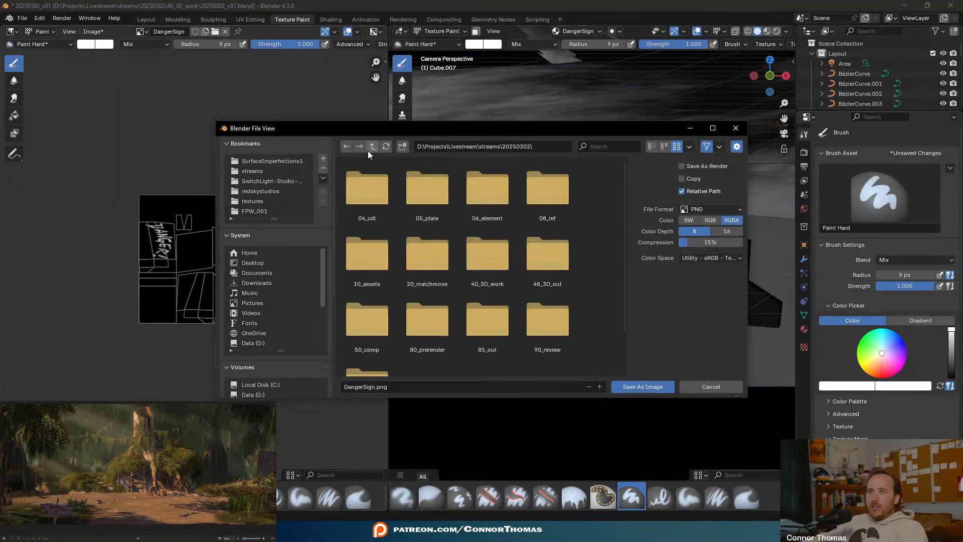
{"action": "double_click", "coordinate": [368, 274]}
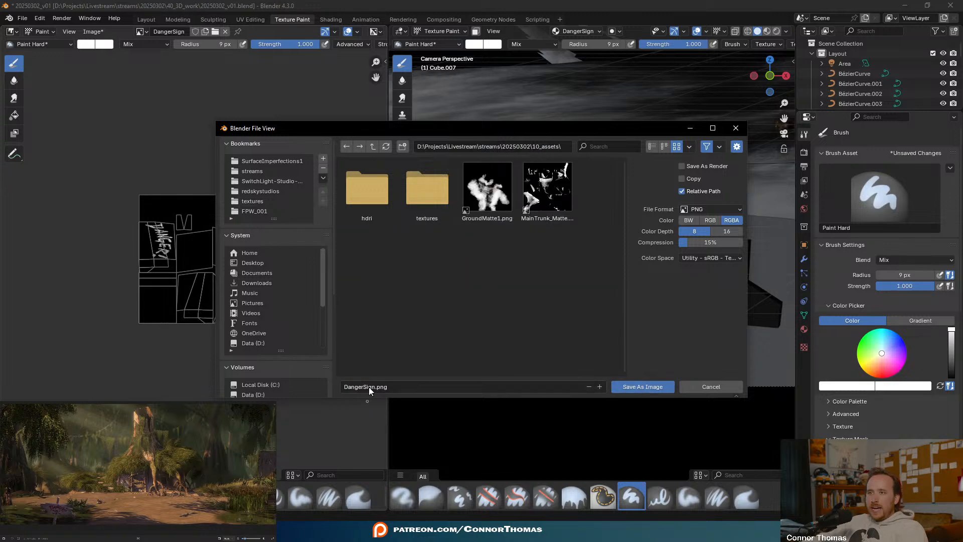
{"action": "left_click", "coordinate": [633, 387]}
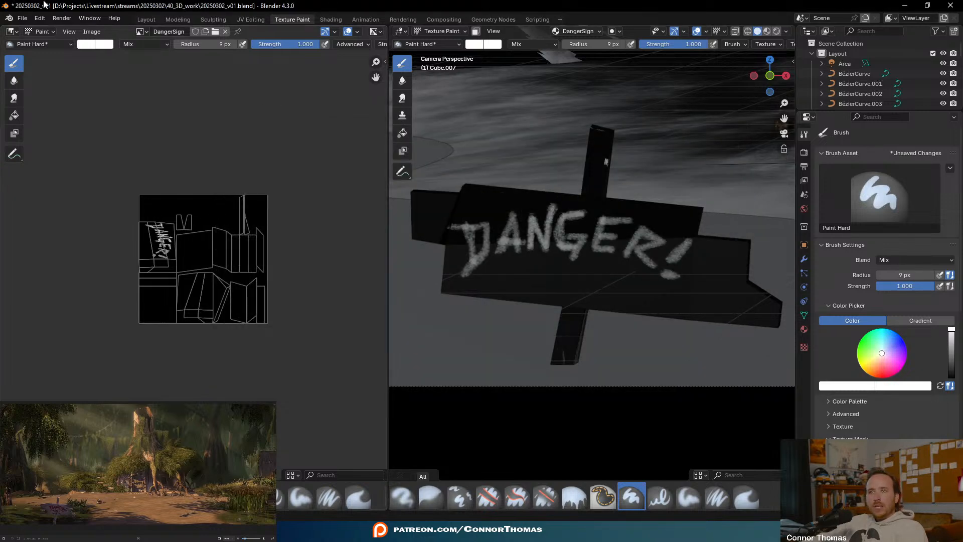
- Add a Principled BSDF with a red base color next to the DangerSign texture in the Sign material's nodes in the Layout workspace
{"action": "left_click", "coordinate": [151, 21]}
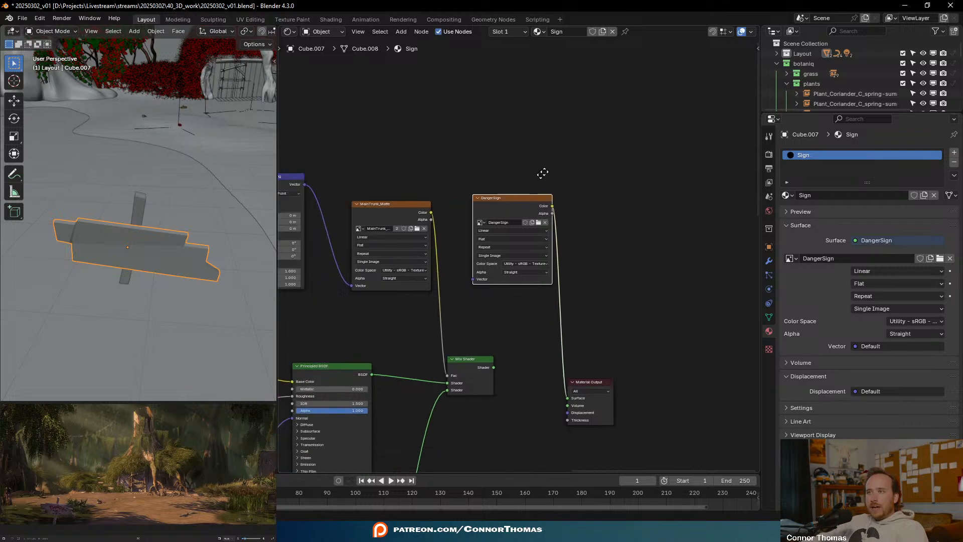
{"action": "scroll", "coordinate": [623, 325], "scroll_direction": "up", "scroll_amount": 1}
{"action": "middle_click_drag", "start_coordinate": [618, 145], "coordinate": [543, 122]}
{"action": "key", "text": "shift+a"}
{"action": "left_click", "coordinate": [624, 180]}
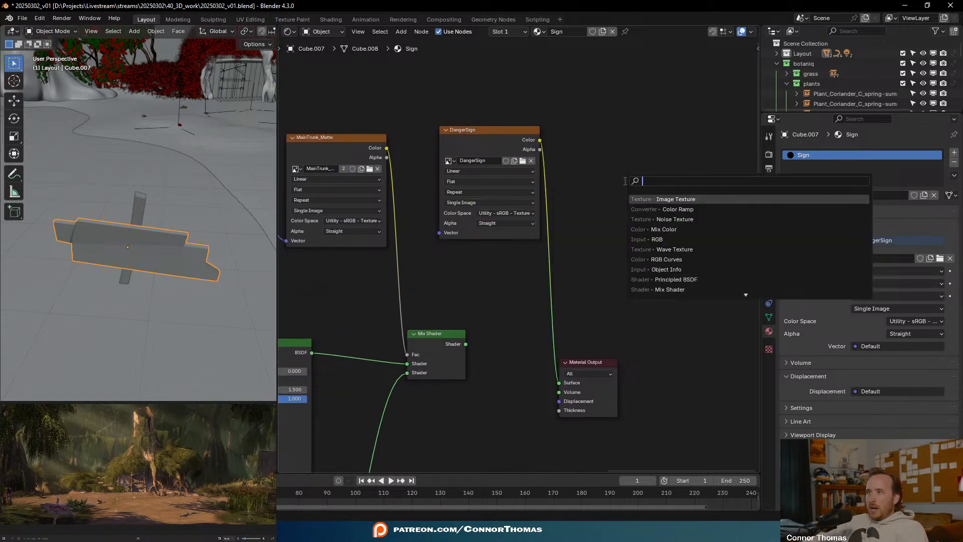
{"action": "type", "text": "princ"}
{"action": "key", "text": "Return"}
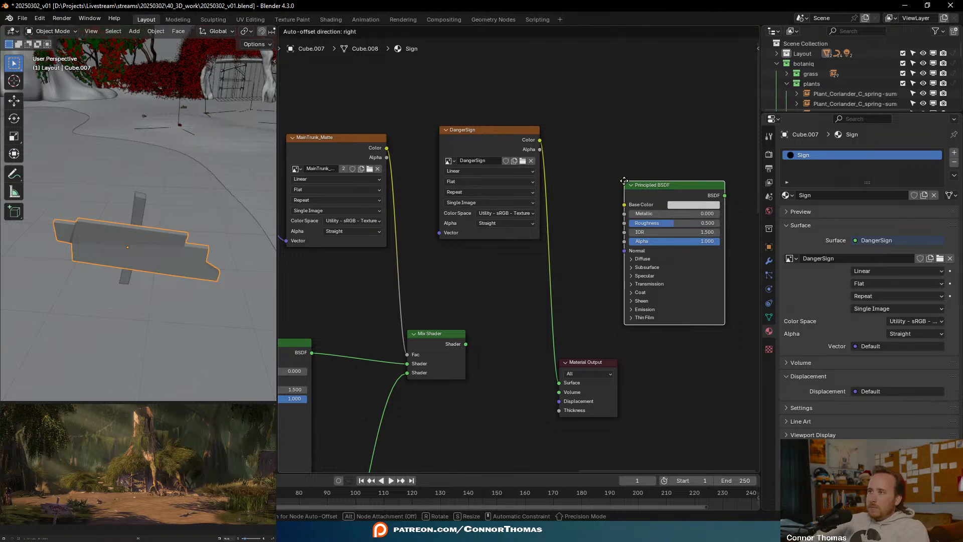
{"action": "left_click", "coordinate": [583, 142]}
{"action": "left_click", "coordinate": [664, 165]}
{"action": "left_click", "coordinate": [669, 86]}
{"action": "left_click_drag", "start_coordinate": [610, 149], "coordinate": [599, 128]}
- Mix the red Principled BSDF over the existing shader with a duplicated Mix Shader, using DangerSign's color as factor, and connect it to the Material Output
{"action": "key", "text": "shift+d"}
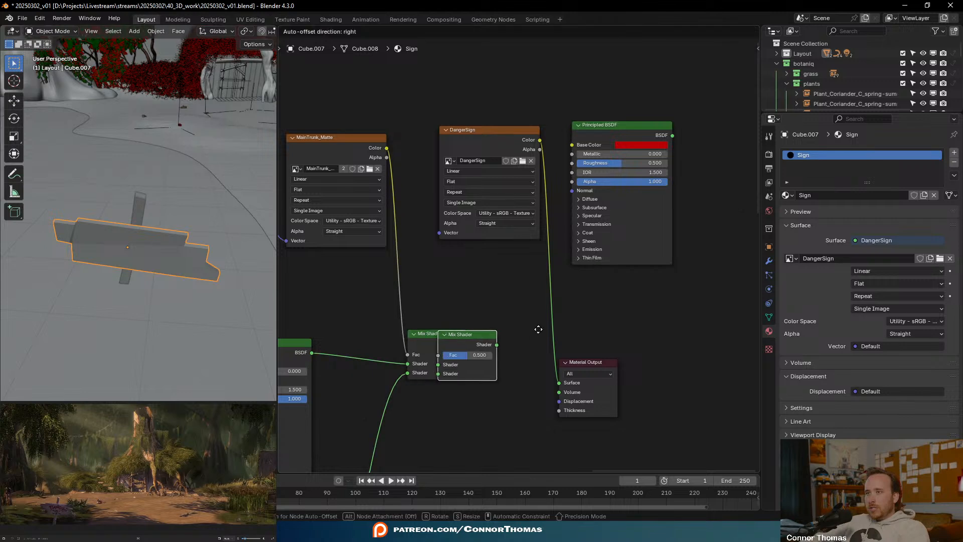
{"action": "left_click", "coordinate": [572, 332]}
{"action": "left_click_drag", "start_coordinate": [539, 149], "coordinate": [484, 351]}
{"action": "left_click_drag", "start_coordinate": [474, 129], "coordinate": [386, 40]}
{"action": "left_click_drag", "start_coordinate": [466, 346], "coordinate": [484, 363]}
{"action": "left_click_drag", "start_coordinate": [510, 333], "coordinate": [624, 297]}
{"action": "left_click_drag", "start_coordinate": [642, 131], "coordinate": [472, 463]}
{"action": "left_click_drag", "start_coordinate": [521, 415], "coordinate": [752, 270]}
{"action": "left_click", "coordinate": [639, 359]}
{"action": "left_click", "coordinate": [526, 299], "text": "ctrl+shift"}
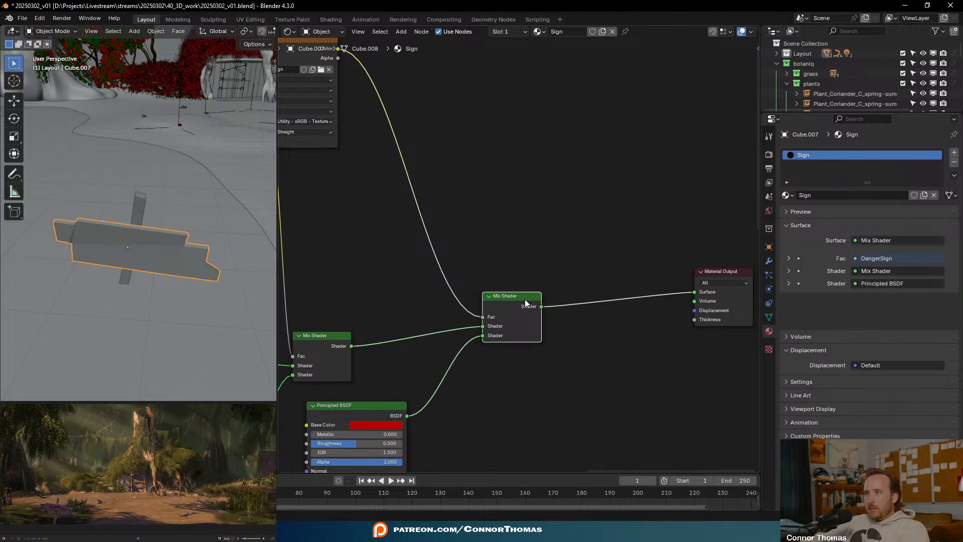
- Save the scene file and view the rendered scene from an angle outside the camera
{"action": "left_click", "coordinate": [391, 531]}
{"action": "left_click", "coordinate": [426, 479]}
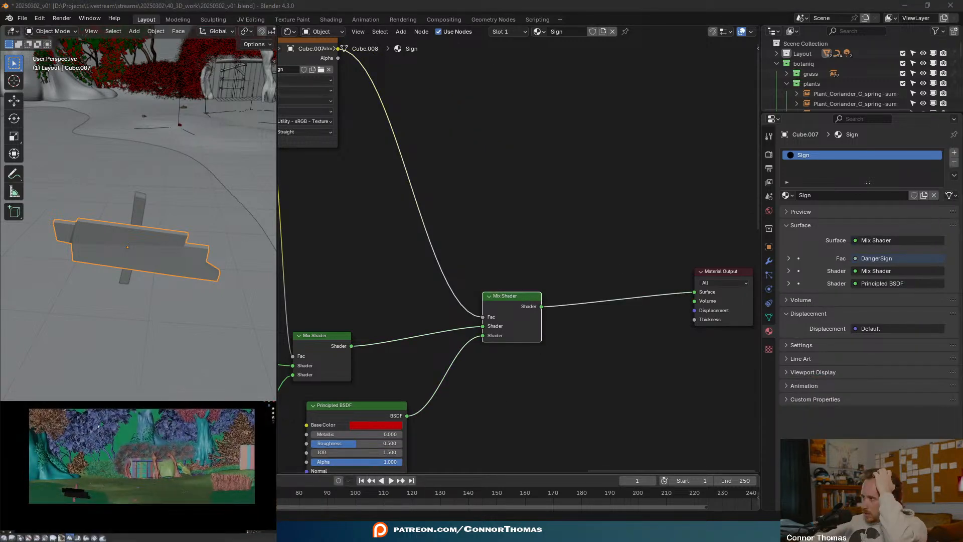
{"action": "key", "text": "ctrl+Page_Down"}
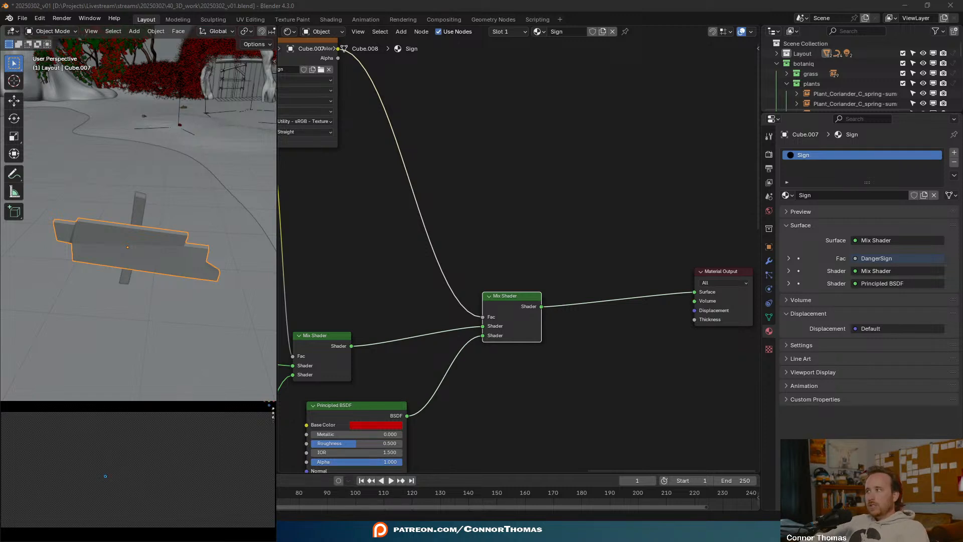
{"action": "key", "text": "ctrl+s"}
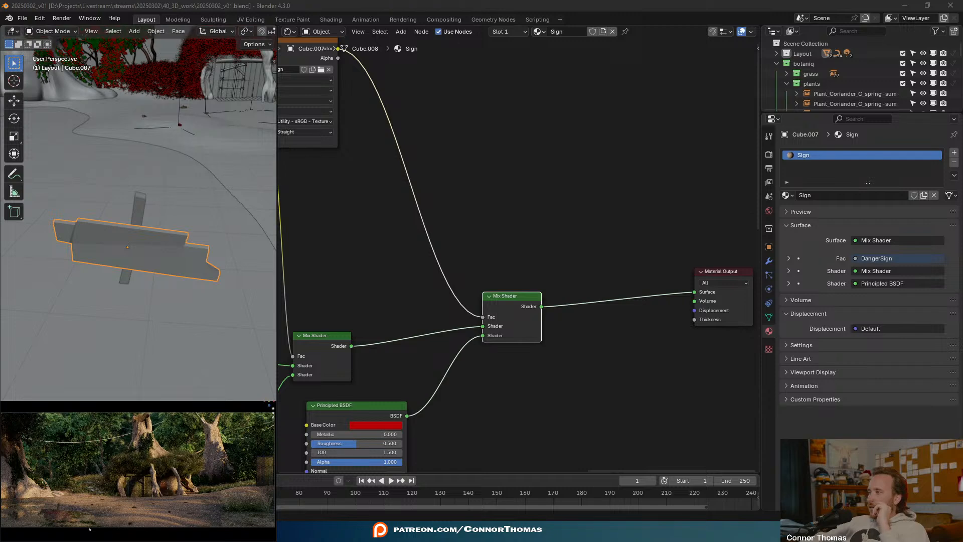
{"action": "middle_click_drag", "start_coordinate": [66, 512], "coordinate": [128, 513]}
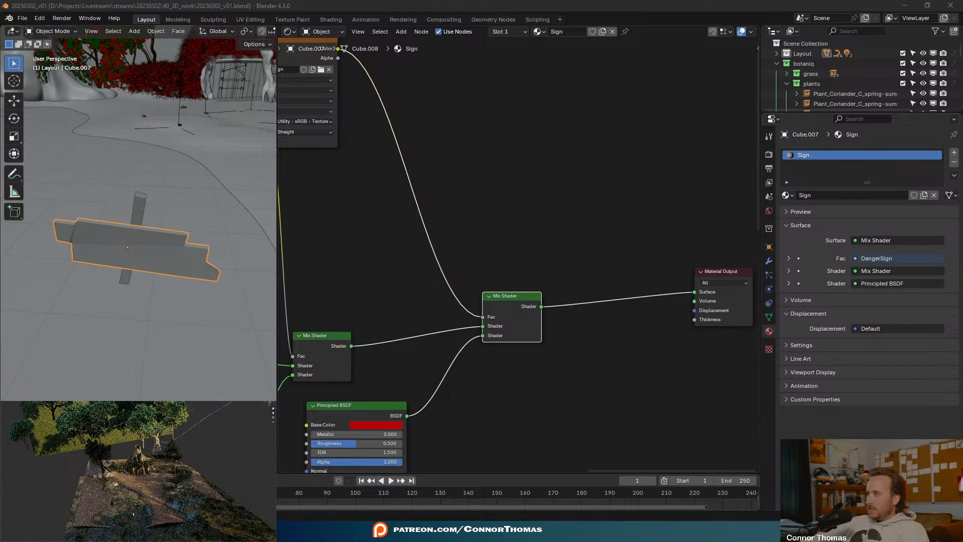
- Insert a Color Ramp between the DangerSign texture's color and the Mix Shader's factor in the Sign material
{"action": "key", "text": "KP_0"}
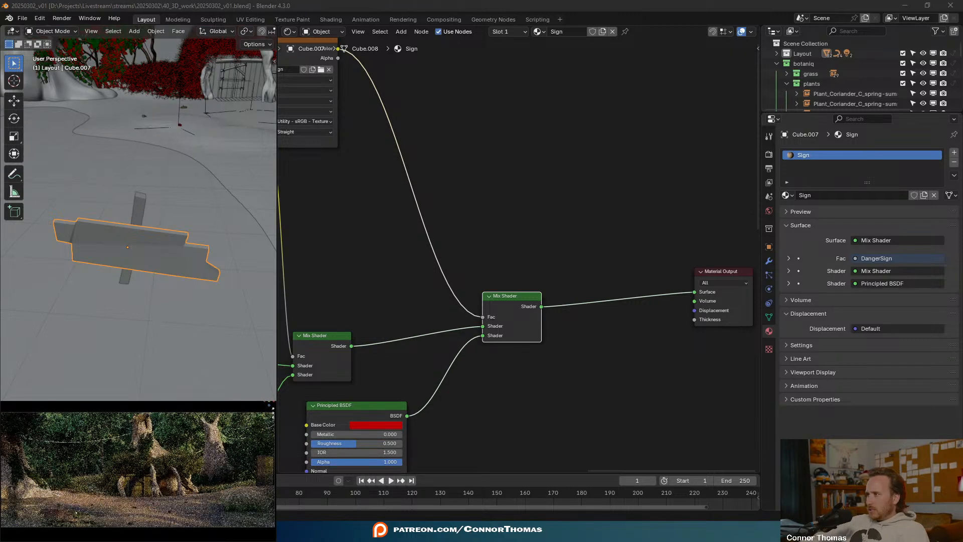
{"action": "key", "text": "KP_Decimal"}
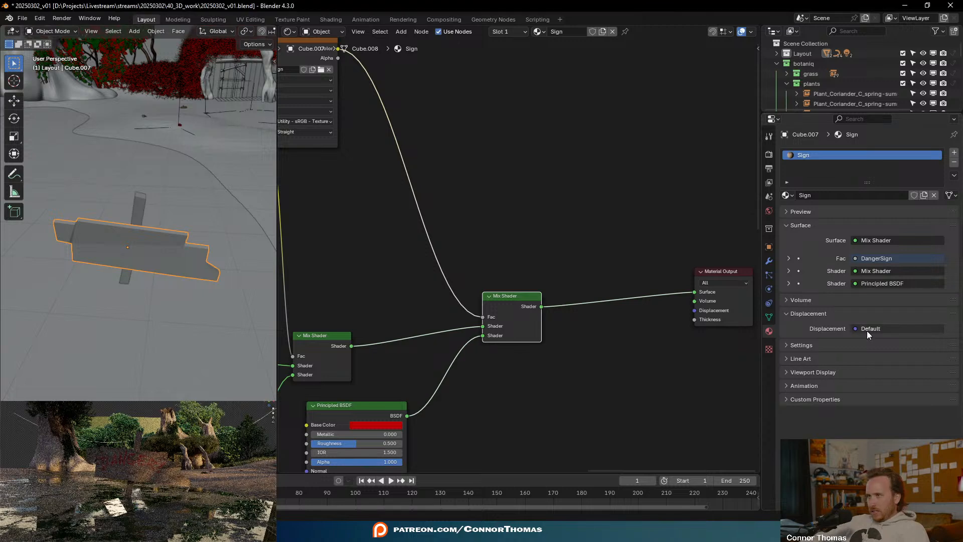
{"action": "middle_click_drag", "start_coordinate": [491, 111], "coordinate": [609, 168]}
{"action": "left_click", "coordinate": [606, 155]}
{"action": "key", "text": "shift+a"}
{"action": "left_click", "coordinate": [603, 150]}
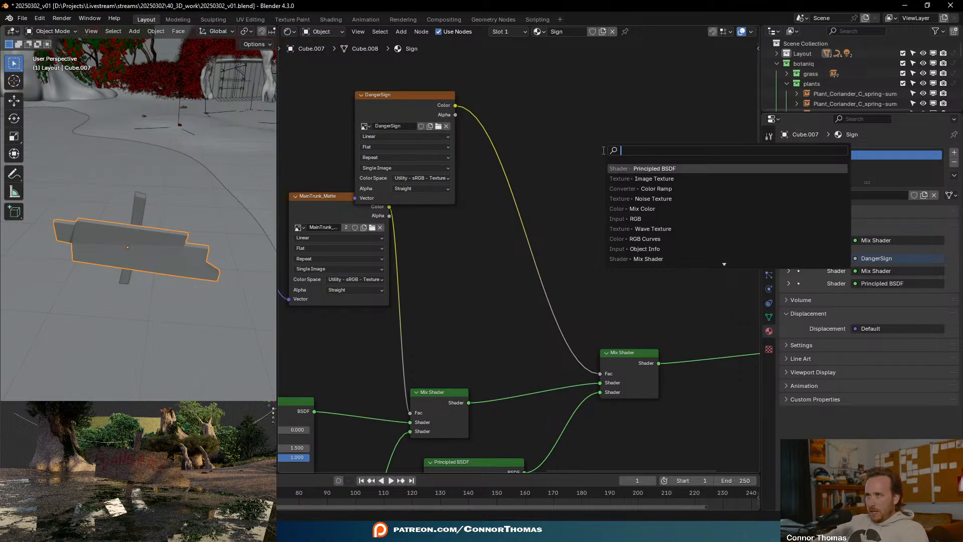
{"action": "type", "text": "color"}
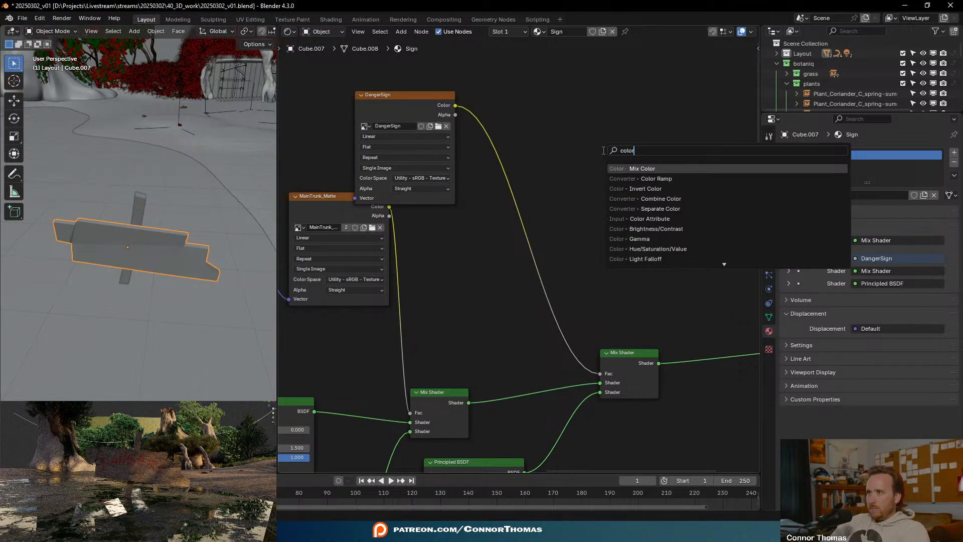
{"action": "key", "text": "Down"}
{"action": "key", "text": "Return"}
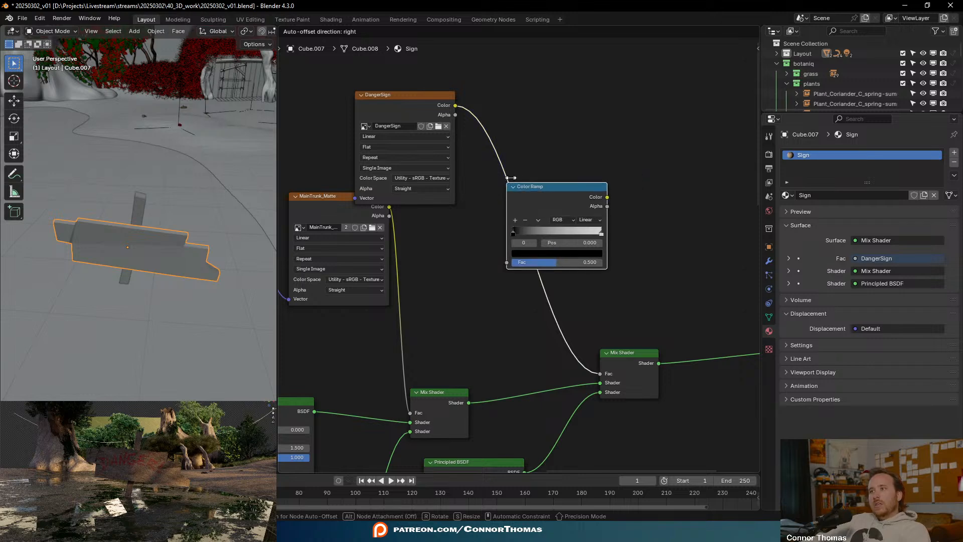
{"action": "left_click", "coordinate": [474, 190]}
- Set the Color Ramp's light stop to position 0.700
{"action": "middle_click_drag", "start_coordinate": [429, 238], "coordinate": [384, 242]}
{"action": "left_click_drag", "start_coordinate": [532, 235], "coordinate": [478, 236]}
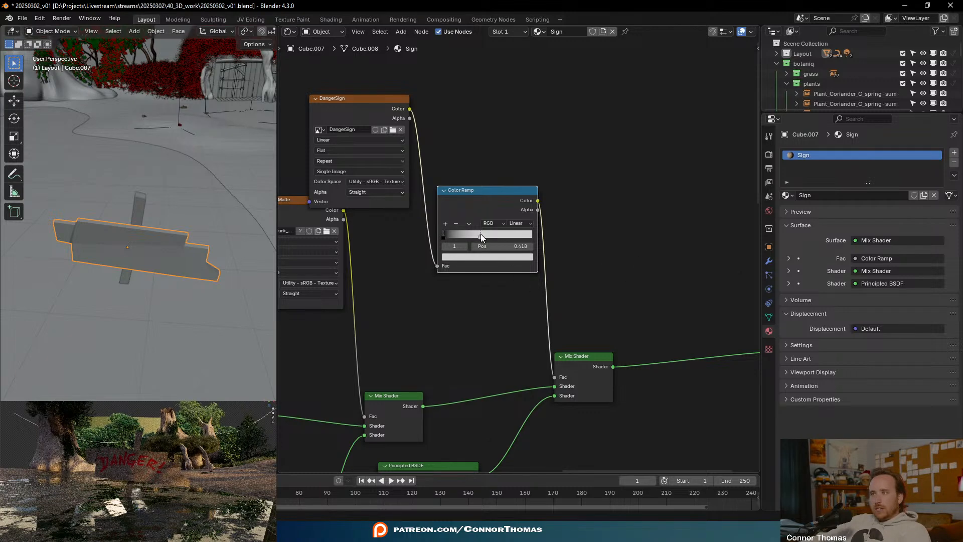
{"action": "left_click_drag", "start_coordinate": [494, 235], "coordinate": [505, 236]}
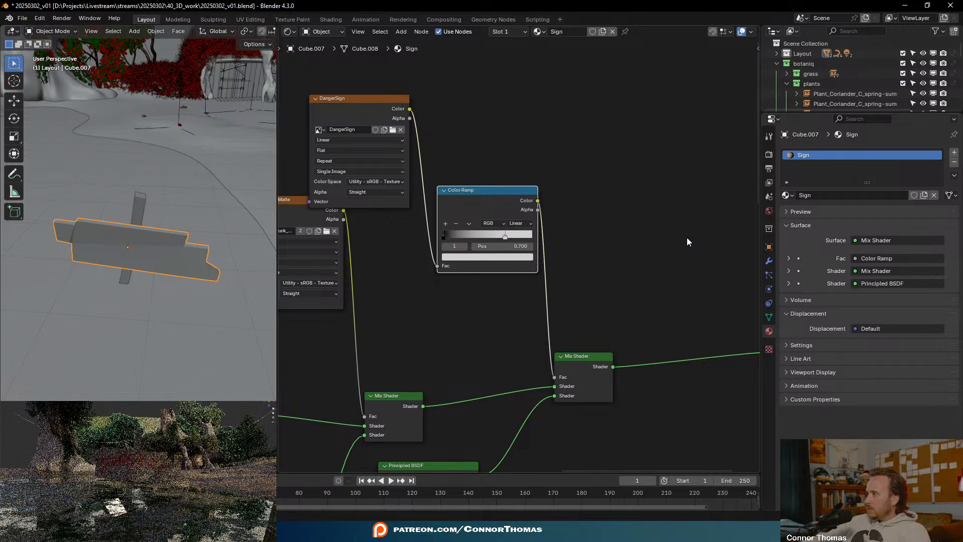
- Preview the Color Ramp directly on the sign's surface and set its black stop to position 0.309
{"action": "left_click", "coordinate": [509, 189], "text": "ctrl+shift"}
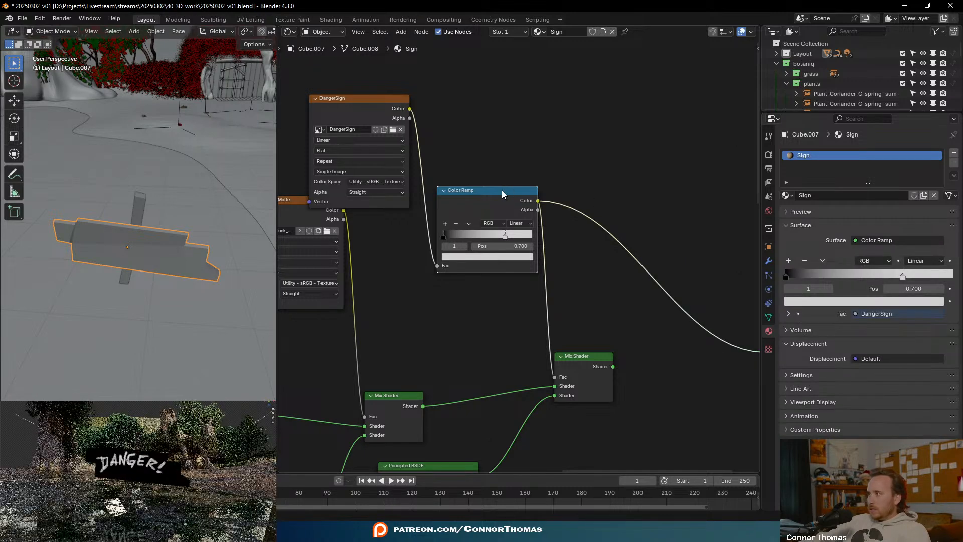
{"action": "key", "text": "g"}
{"action": "left_click", "coordinate": [459, 236]}
{"action": "left_click_drag", "start_coordinate": [459, 233], "coordinate": [485, 237]}
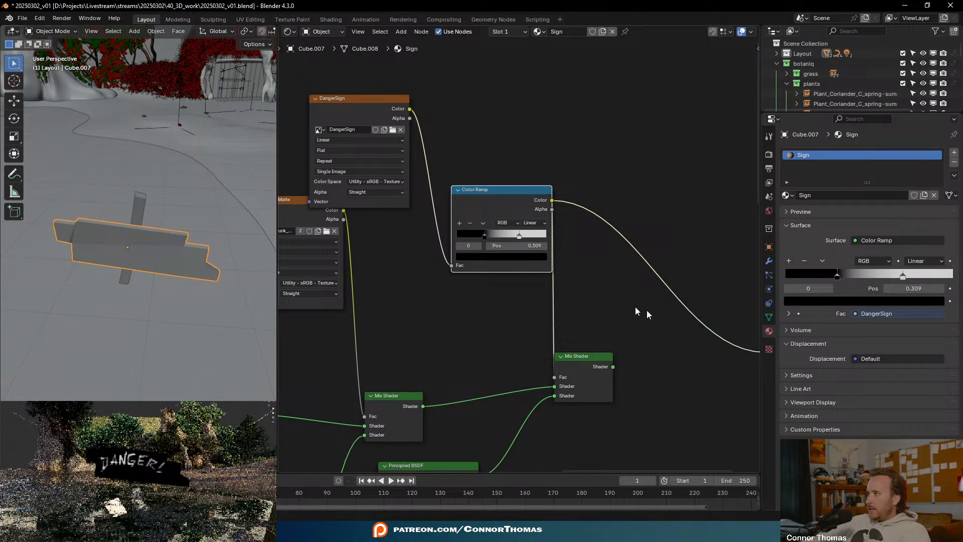
- Reconnect the final Mix Shader to the Material Output and set the Color Ramp's black stop to position 0.136
{"action": "middle_click_drag", "start_coordinate": [584, 336], "coordinate": [526, 278]}
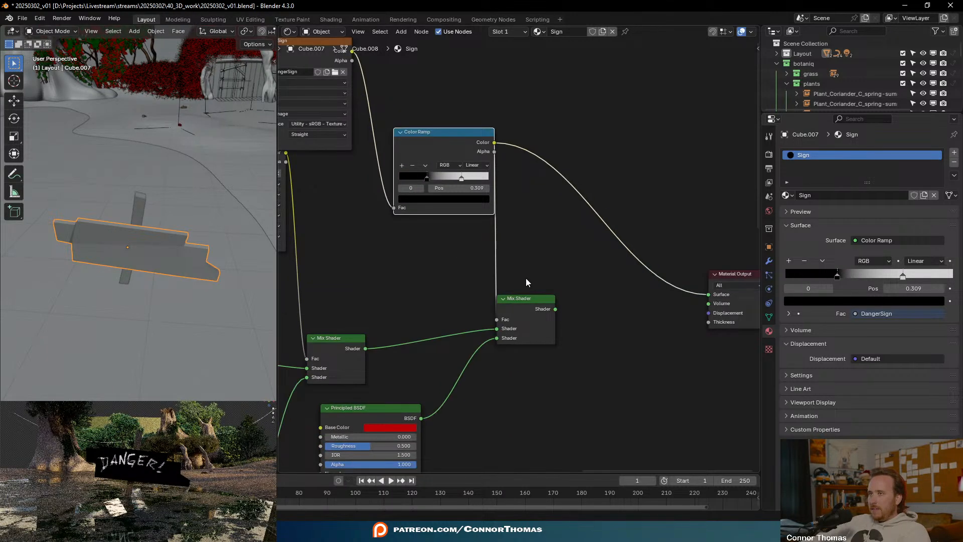
{"action": "left_click", "coordinate": [540, 300], "text": "ctrl+shift"}
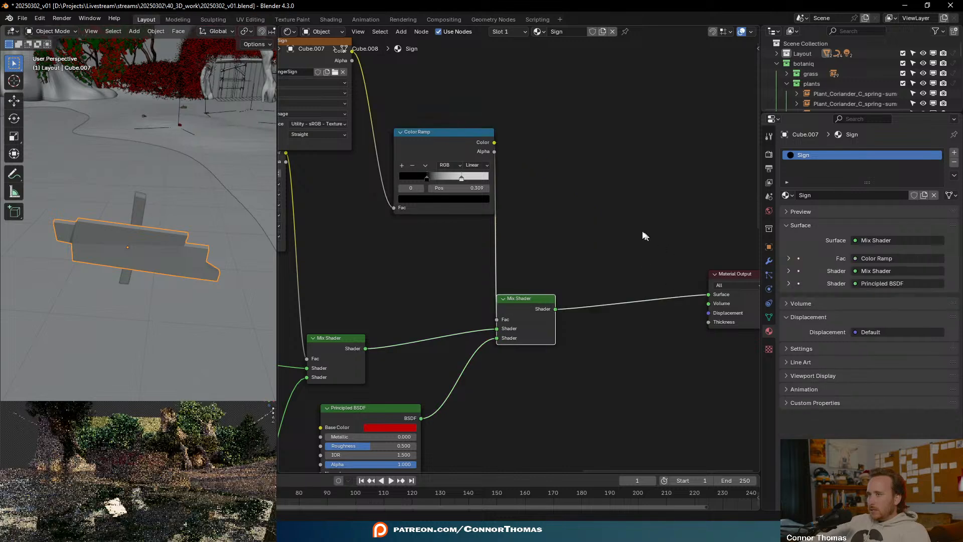
{"action": "scroll", "coordinate": [493, 236], "scroll_direction": "up", "scroll_amount": 1}
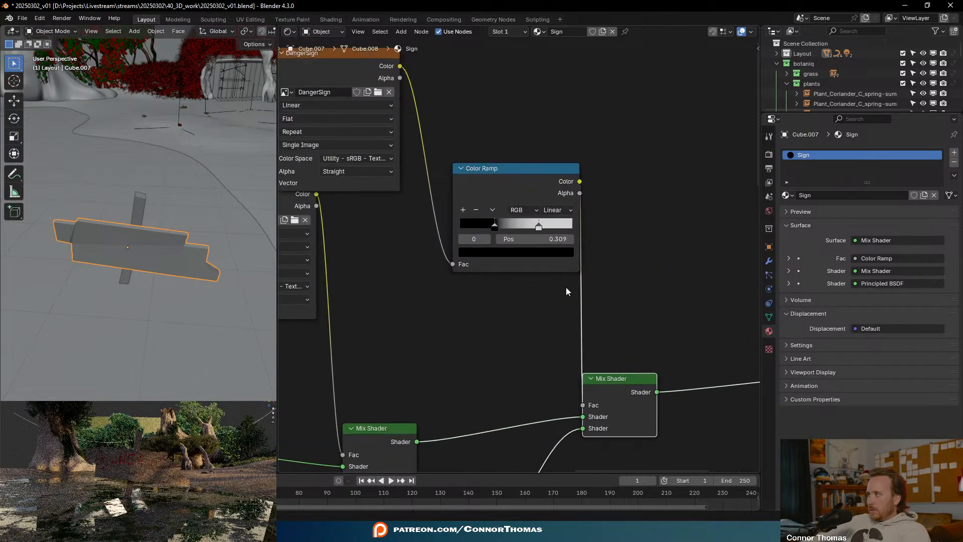
{"action": "left_click_drag", "start_coordinate": [486, 232], "coordinate": [475, 232]}
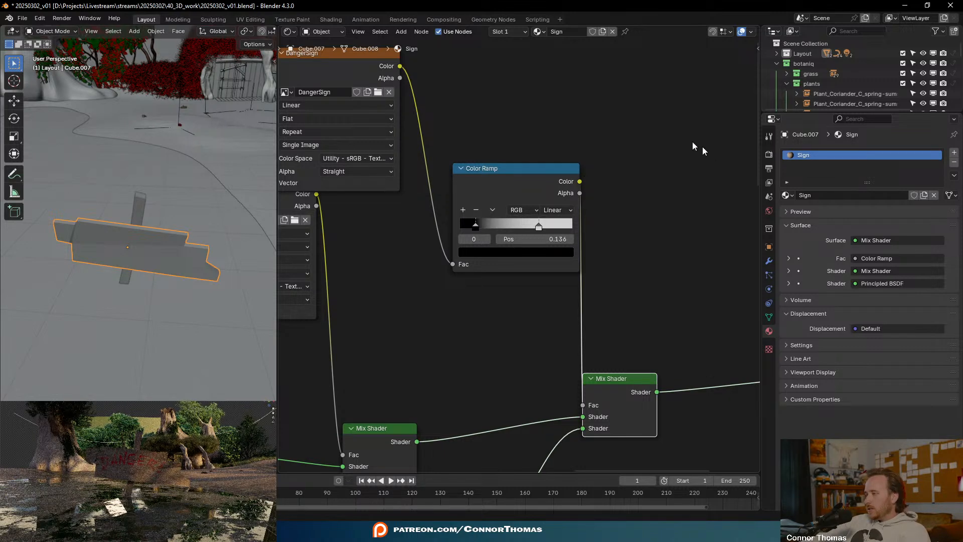
{"action": "left_click", "coordinate": [626, 115]}
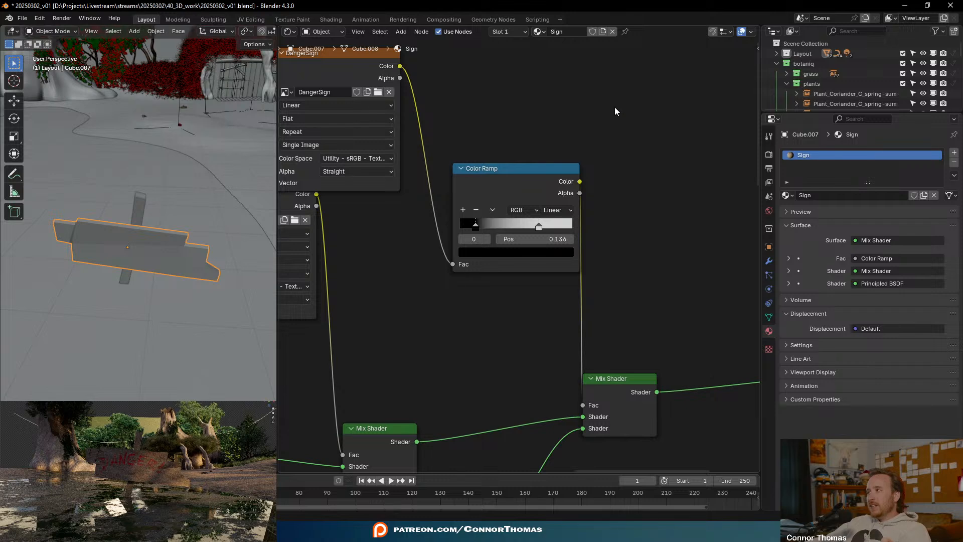
- Move the final Mix Shader clear of the Color Ramp and save the scene file
{"action": "middle_click_drag", "start_coordinate": [624, 332], "coordinate": [498, 217]}
{"action": "left_click_drag", "start_coordinate": [499, 271], "coordinate": [573, 254]}
{"action": "middle_click_drag", "start_coordinate": [575, 92], "coordinate": [611, 167]}
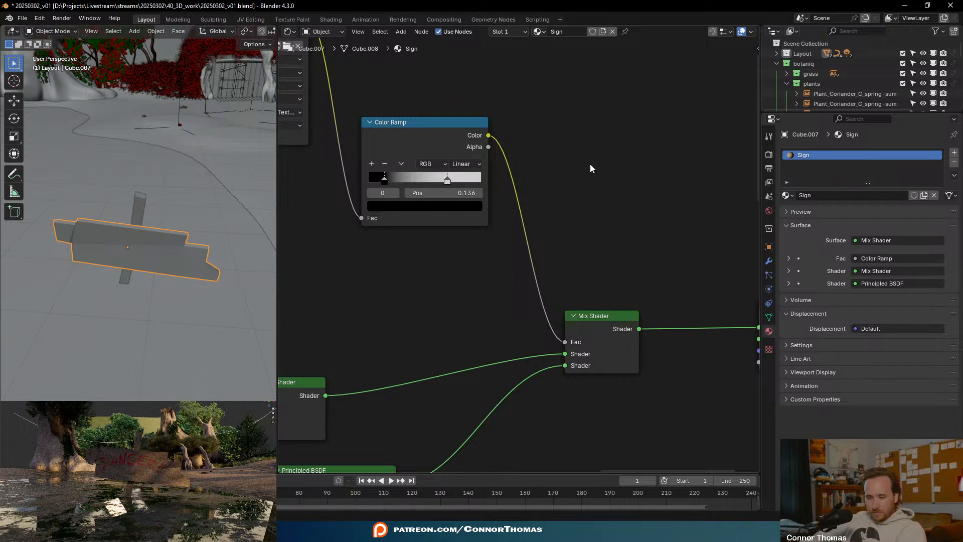
{"action": "key", "text": "ctrl+s"}
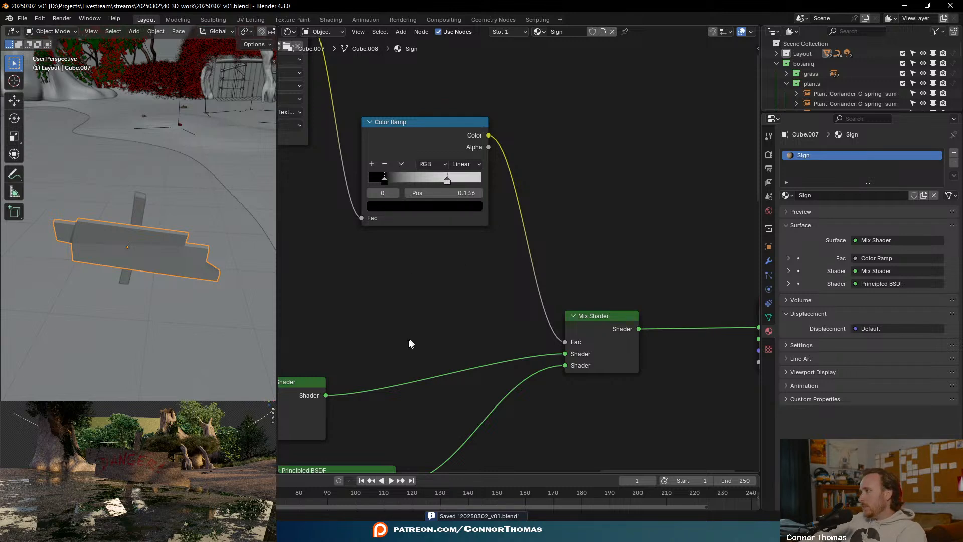
- Add an Image Texture node to the Sign material, beside the DangerSign texture and above the Color Ramp
{"action": "middle_click_drag", "start_coordinate": [349, 286], "coordinate": [412, 361]}
{"action": "middle_click_drag", "start_coordinate": [387, 267], "coordinate": [405, 296]}
{"action": "scroll", "coordinate": [489, 125], "scroll_direction": "down", "scroll_amount": 1}
{"action": "middle_click_drag", "start_coordinate": [490, 125], "coordinate": [494, 169]}
{"action": "right_click", "coordinate": [592, 163]}
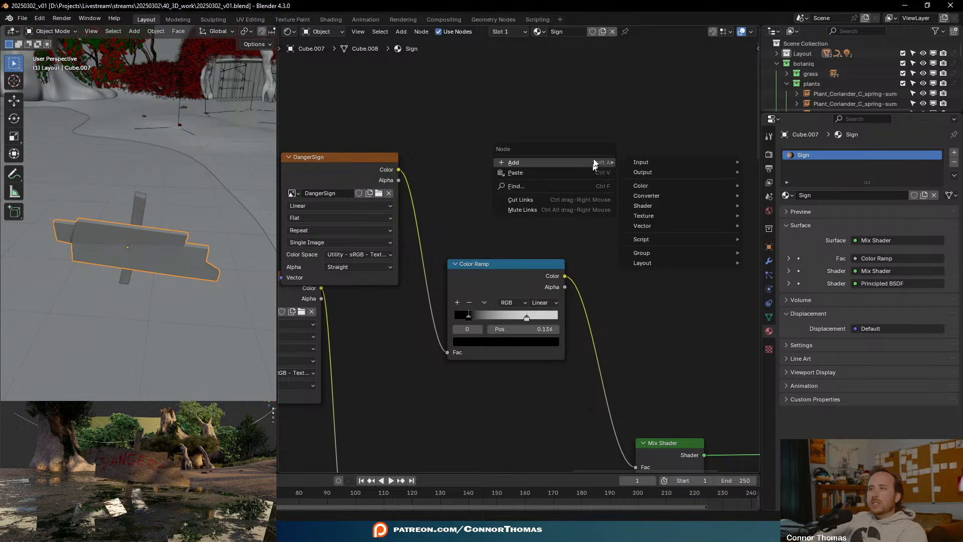
{"action": "key", "text": "shift+a"}
{"action": "left_click", "coordinate": [605, 106]}
{"action": "type", "text": "imag"}
{"action": "key", "text": "Return"}
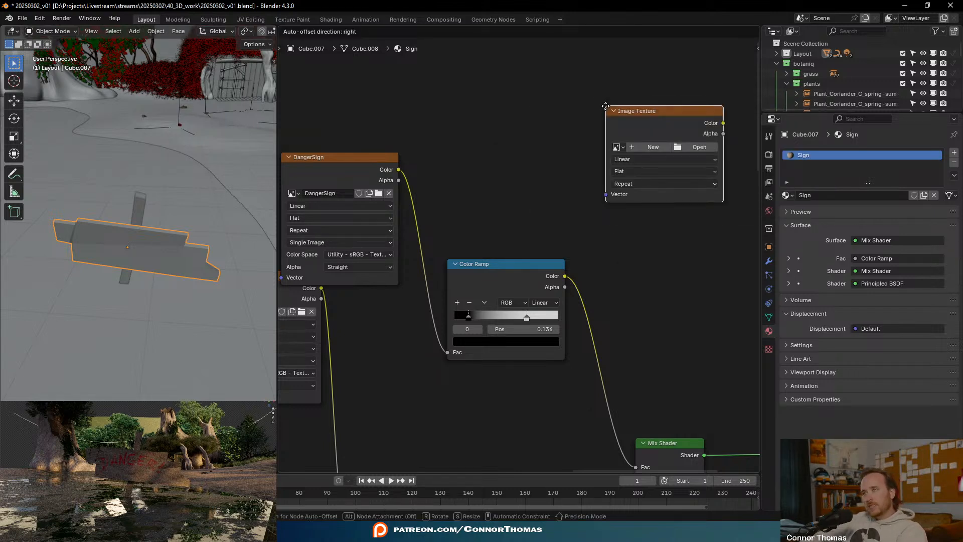
- Create a blank 1024 x 1024 px image named SkullHeadSign in the new Image Texture node
{"action": "middle_click_drag", "start_coordinate": [459, 145], "coordinate": [389, 183]}
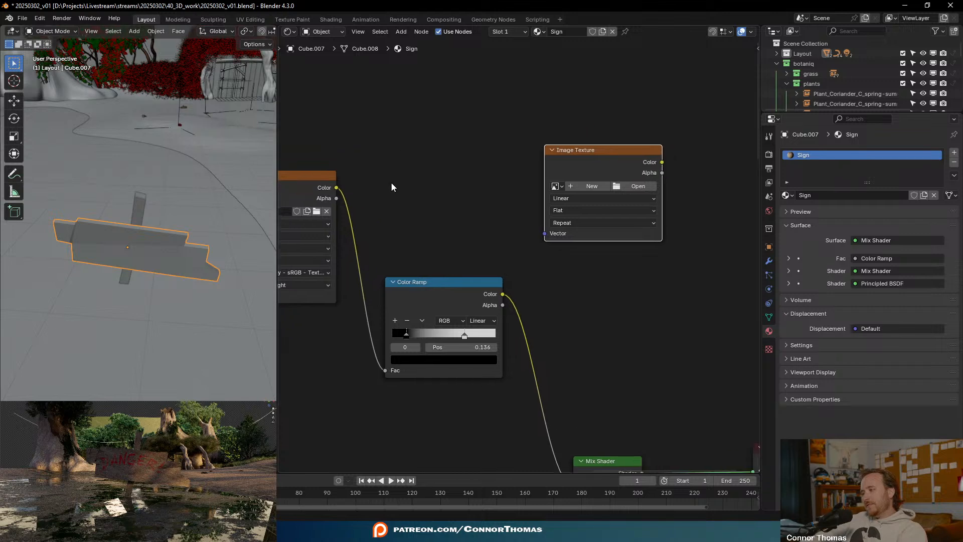
{"action": "scroll", "coordinate": [482, 173], "scroll_direction": "up", "scroll_amount": 2}
{"action": "middle_click_drag", "start_coordinate": [482, 173], "coordinate": [432, 198]}
{"action": "left_click", "coordinate": [534, 181]}
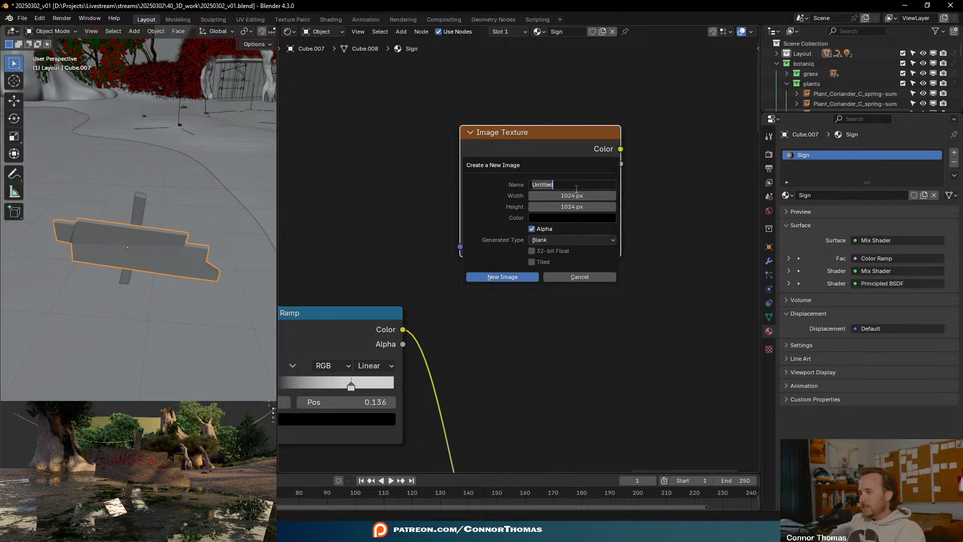
{"action": "type", "text": "SkullHeadSign"}
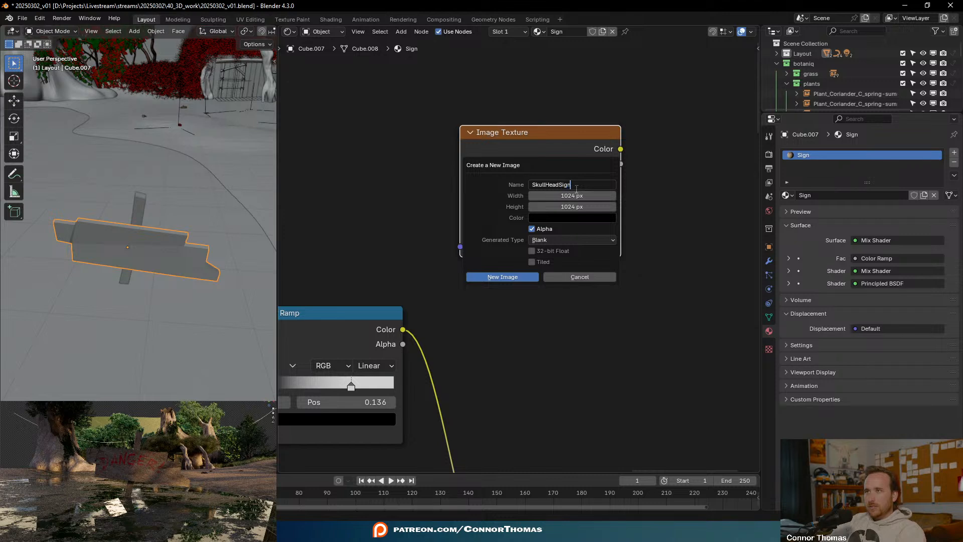
{"action": "key", "text": "Return"}
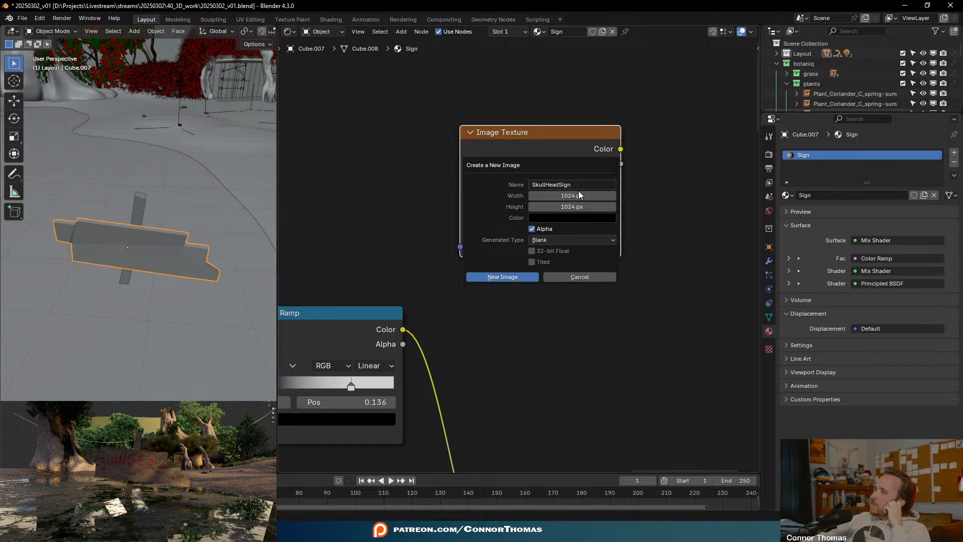
{"action": "left_click", "coordinate": [506, 276]}
- Rearrange the DangerSign, SkullHeadSign and Color Ramp nodes so they are spaced apart without overlapping
{"action": "left_click_drag", "start_coordinate": [541, 143], "coordinate": [381, 135]}
{"action": "middle_click_drag", "start_coordinate": [389, 137], "coordinate": [534, 184]}
{"action": "scroll", "coordinate": [537, 185], "scroll_direction": "down", "scroll_amount": 3}
{"action": "scroll", "coordinate": [634, 191], "scroll_direction": "down", "scroll_amount": 4}
{"action": "middle_click_drag", "start_coordinate": [640, 192], "coordinate": [683, 183]}
{"action": "left_click_drag", "start_coordinate": [405, 211], "coordinate": [430, 176]}
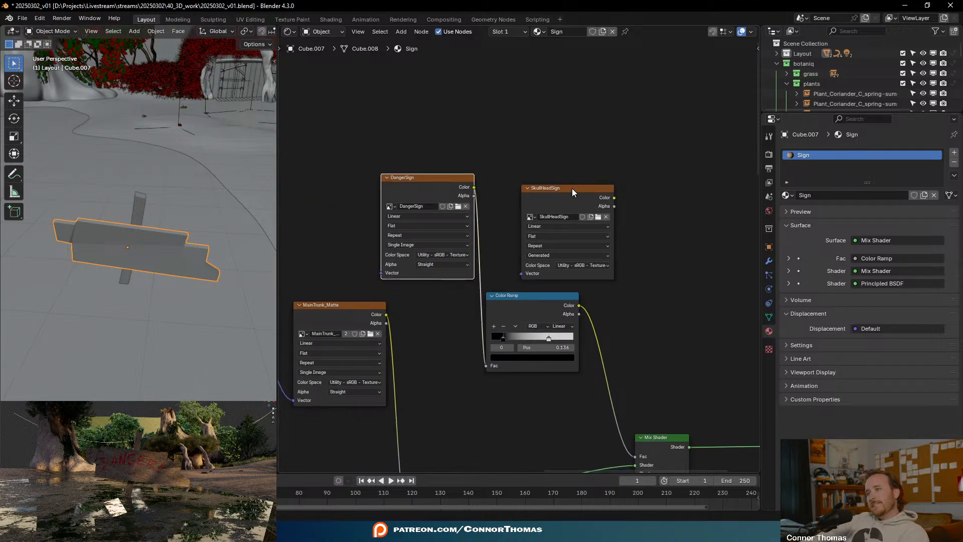
{"action": "left_click_drag", "start_coordinate": [572, 192], "coordinate": [586, 154]}
{"action": "left_click_drag", "start_coordinate": [532, 296], "coordinate": [549, 291]}
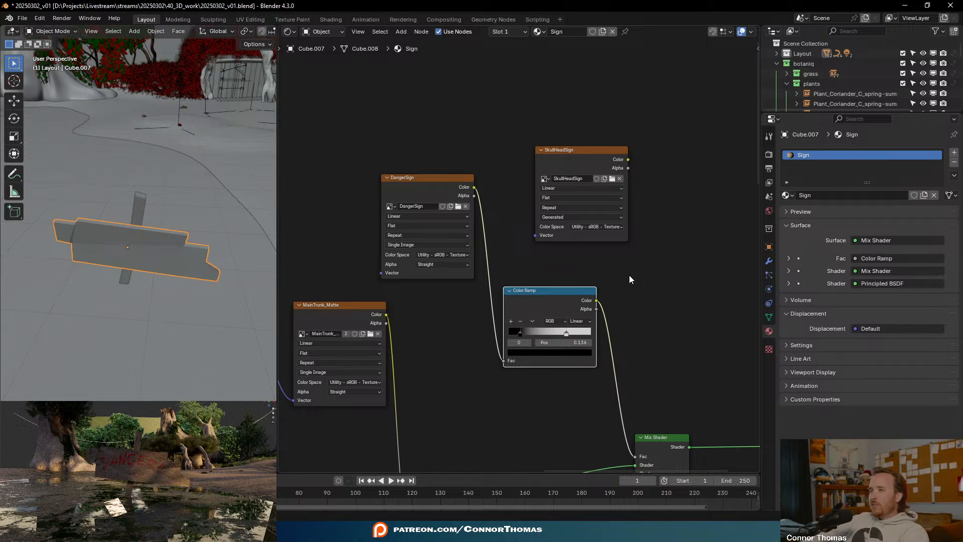
{"action": "scroll", "coordinate": [629, 275], "scroll_direction": "up", "scroll_amount": 2}
{"action": "middle_click_drag", "start_coordinate": [643, 265], "coordinate": [585, 312]}
{"action": "scroll", "coordinate": [588, 296], "scroll_direction": "up", "scroll_amount": 3}
{"action": "left_click_drag", "start_coordinate": [545, 146], "coordinate": [560, 165]}
{"action": "middle_click_drag", "start_coordinate": [657, 350], "coordinate": [595, 335]}
- Preview the SkullHeadSign texture directly on the sign through the Material Output and save the scene file
{"action": "left_click", "coordinate": [634, 240]}
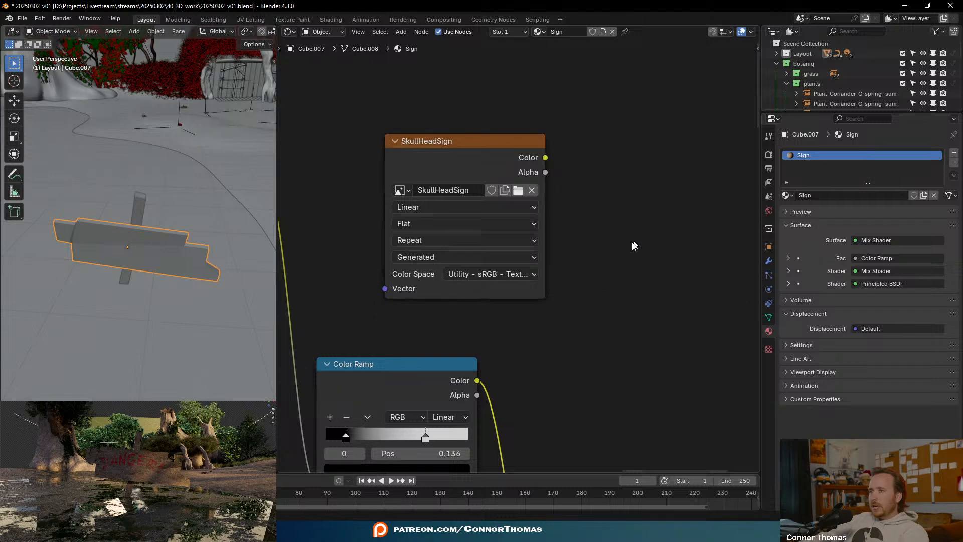
{"action": "left_click", "coordinate": [464, 159], "text": "ctrl+shift"}
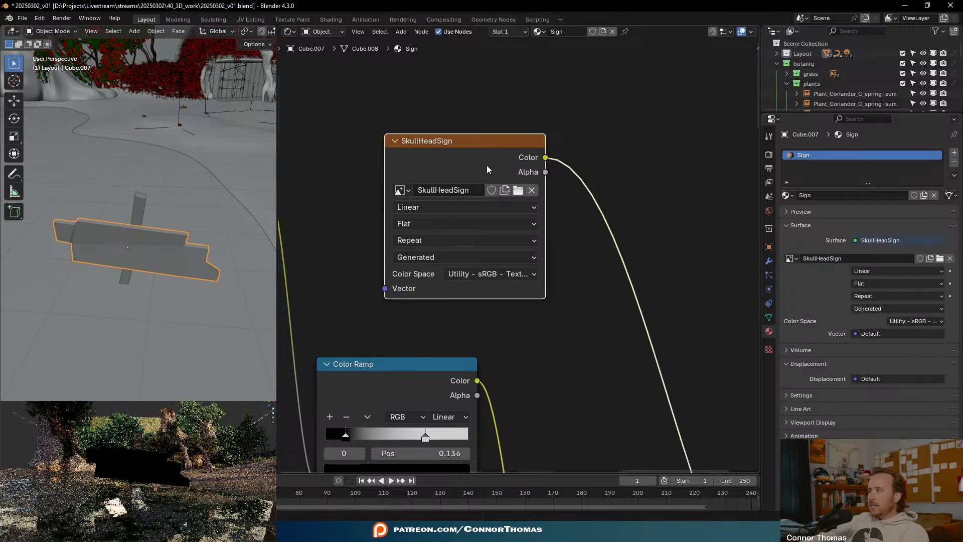
{"action": "key", "text": "ctrl+s"}
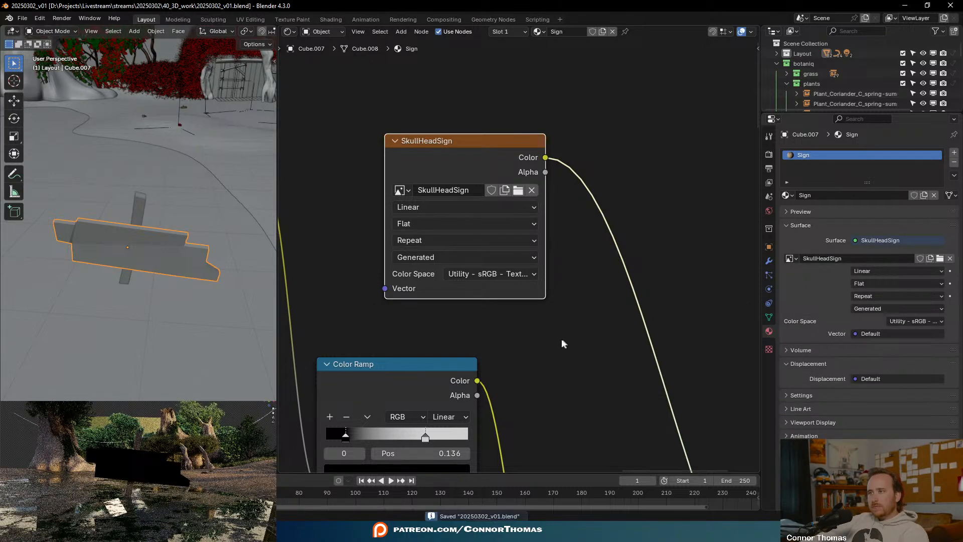
- Paint a white skull outline with two dark eye sockets on the sign's lower plank in the Texture Paint workspace
{"action": "scroll", "coordinate": [615, 258], "scroll_direction": "down", "scroll_amount": 3}
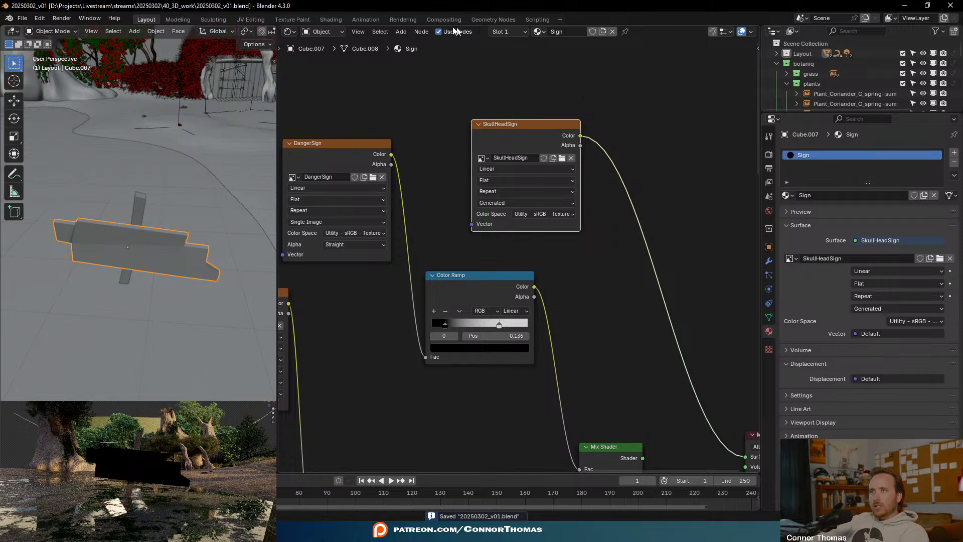
{"action": "left_click", "coordinate": [290, 20]}
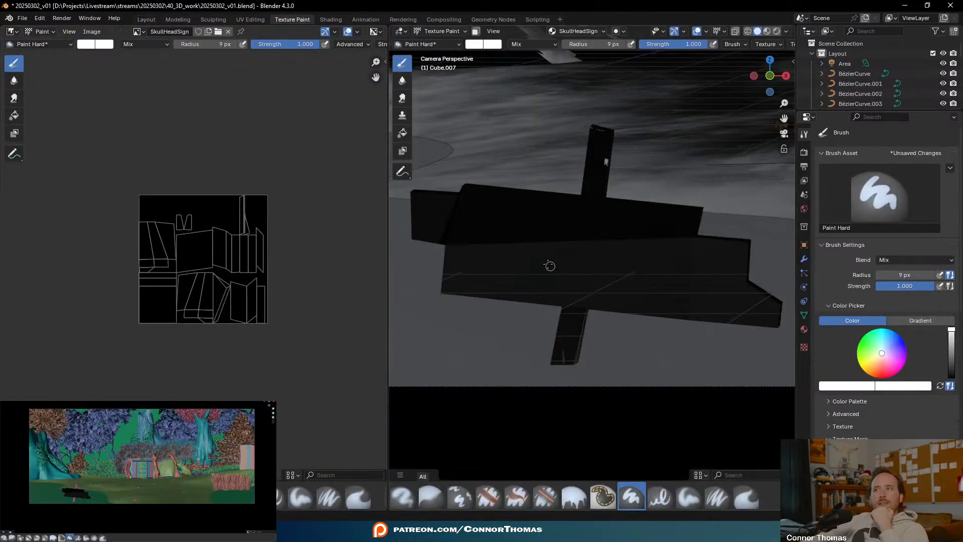
{"action": "scroll", "coordinate": [548, 300], "scroll_direction": "up", "scroll_amount": 5}
{"action": "scroll", "coordinate": [548, 300], "scroll_direction": "down", "scroll_amount": 3}
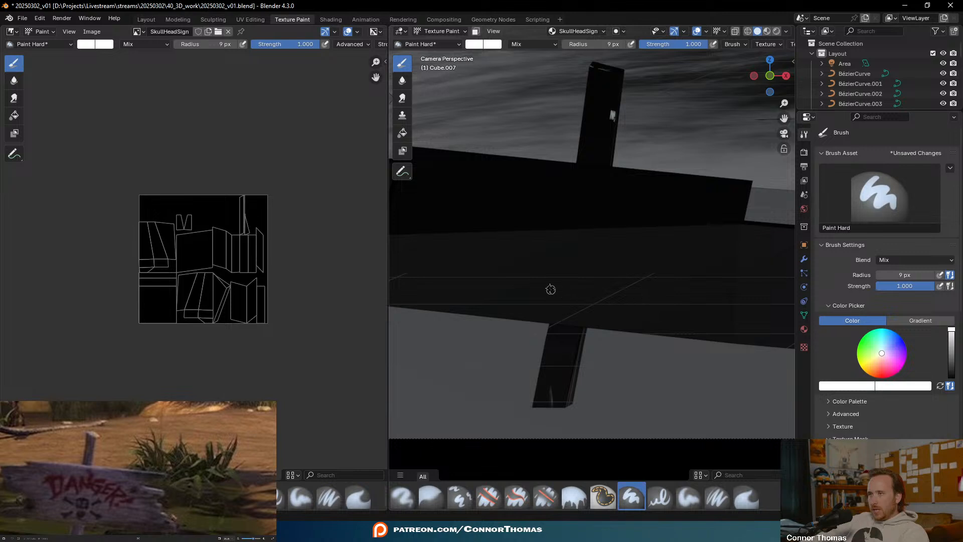
{"action": "mouse_move", "coordinate": [532, 269]}
{"action": "left_mouse_down"}
{"action": "mouse_move", "coordinate": [529, 284]}
{"action": "mouse_move", "coordinate": [550, 290]}
{"action": "mouse_move", "coordinate": [567, 286]}
{"action": "mouse_move", "coordinate": [566, 257]}
{"action": "mouse_move", "coordinate": [536, 262]}
{"action": "mouse_move", "coordinate": [549, 251]}
{"action": "mouse_move", "coordinate": [566, 258]}
{"action": "mouse_move", "coordinate": [568, 278]}
{"action": "mouse_move", "coordinate": [562, 268]}
{"action": "left_mouse_up"}
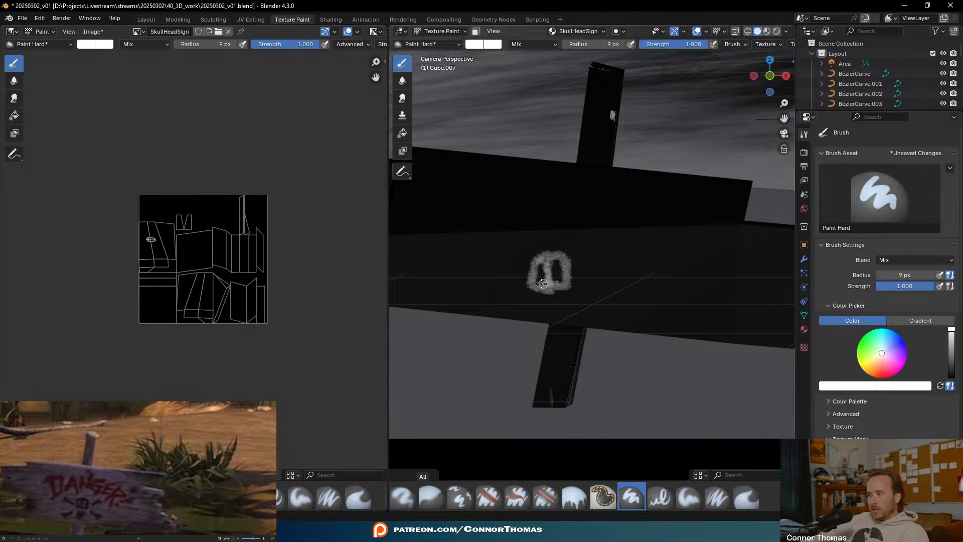
{"action": "left_click_drag", "start_coordinate": [551, 281], "coordinate": [560, 284]}
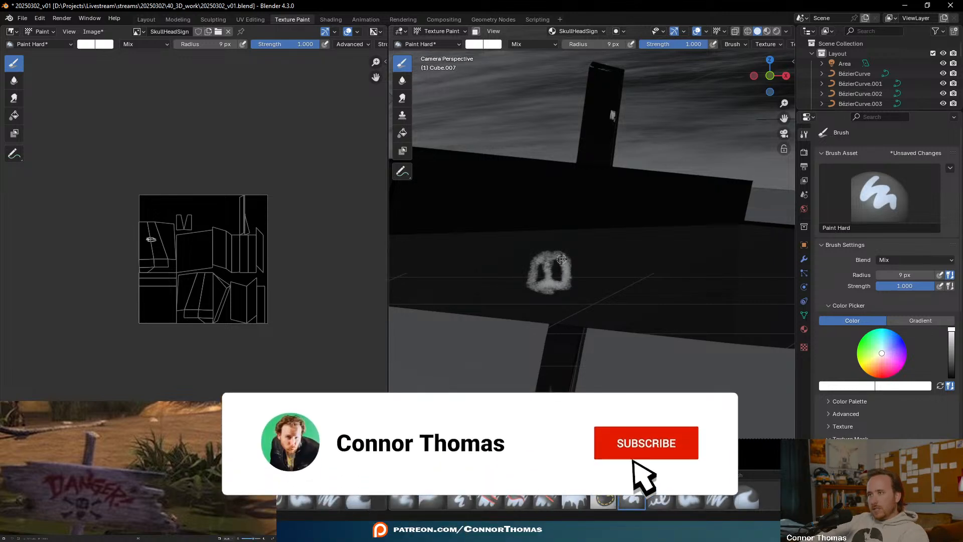
{"action": "mouse_move", "coordinate": [532, 265]}
{"action": "left_mouse_down"}
{"action": "mouse_move", "coordinate": [530, 283]}
{"action": "mouse_move", "coordinate": [564, 283]}
{"action": "left_mouse_up"}
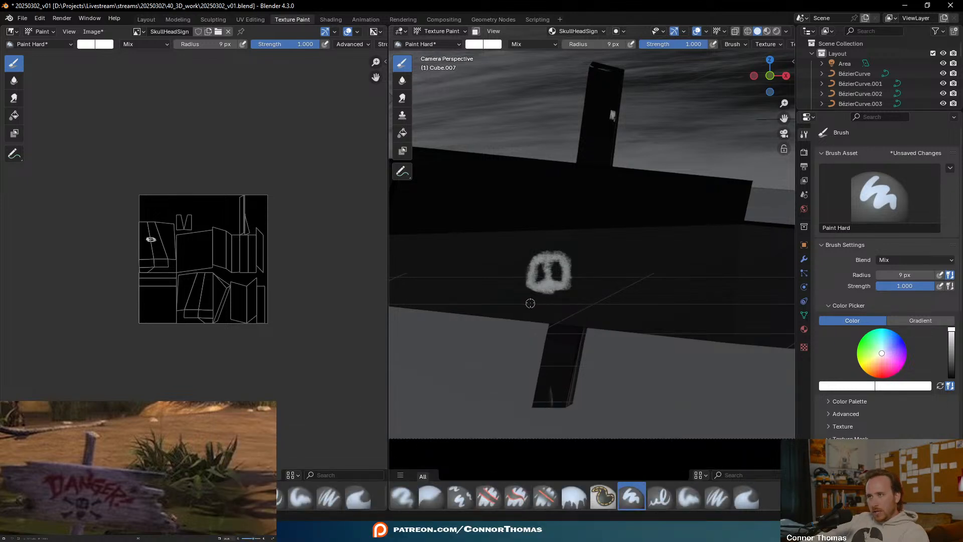
- Paint a jaw below the skull and four crossbone ends around it in white on the lower plank
{"action": "mouse_move", "coordinate": [533, 304]}
{"action": "left_mouse_down"}
{"action": "mouse_move", "coordinate": [565, 302]}
{"action": "mouse_move", "coordinate": [552, 313]}
{"action": "mouse_move", "coordinate": [531, 306]}
{"action": "mouse_move", "coordinate": [557, 304]}
{"action": "mouse_move", "coordinate": [527, 306]}
{"action": "mouse_move", "coordinate": [562, 302]}
{"action": "mouse_move", "coordinate": [490, 303]}
{"action": "mouse_move", "coordinate": [512, 296]}
{"action": "mouse_move", "coordinate": [480, 306]}
{"action": "mouse_move", "coordinate": [495, 304]}
{"action": "left_mouse_up"}
{"action": "mouse_move", "coordinate": [520, 264]}
{"action": "left_mouse_down"}
{"action": "mouse_move", "coordinate": [484, 246]}
{"action": "mouse_move", "coordinate": [499, 254]}
{"action": "left_mouse_up"}
{"action": "mouse_move", "coordinate": [599, 262]}
{"action": "left_mouse_down"}
{"action": "mouse_move", "coordinate": [582, 267]}
{"action": "mouse_move", "coordinate": [611, 251]}
{"action": "mouse_move", "coordinate": [587, 267]}
{"action": "mouse_move", "coordinate": [607, 253]}
{"action": "mouse_move", "coordinate": [588, 269]}
{"action": "mouse_move", "coordinate": [599, 260]}
{"action": "left_mouse_up"}
{"action": "mouse_move", "coordinate": [583, 300]}
{"action": "left_mouse_down"}
{"action": "mouse_move", "coordinate": [602, 312]}
{"action": "mouse_move", "coordinate": [611, 301]}
{"action": "mouse_move", "coordinate": [602, 312]}
{"action": "mouse_move", "coordinate": [577, 301]}
{"action": "left_mouse_up"}
{"action": "scroll", "coordinate": [638, 275], "scroll_direction": "down", "scroll_amount": 4}
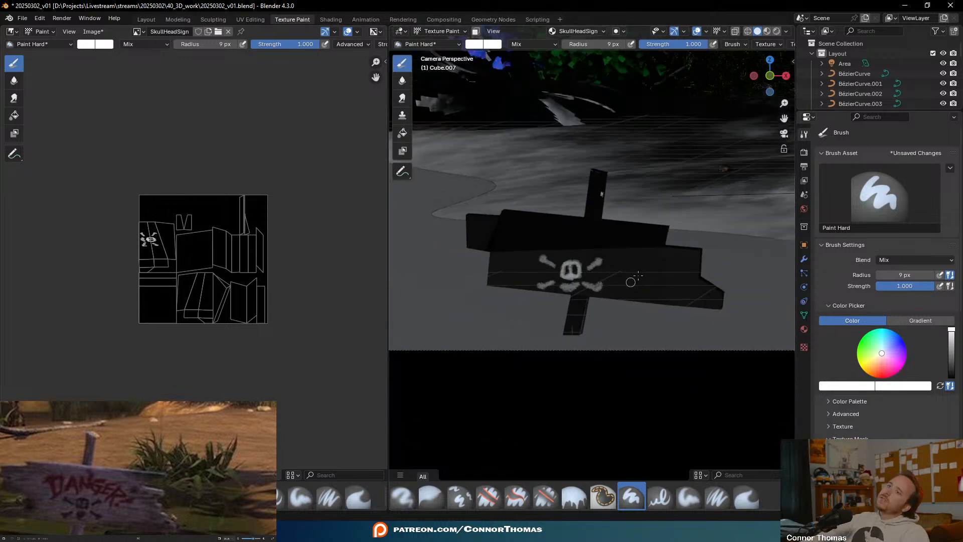
{"action": "scroll", "coordinate": [633, 273], "scroll_direction": "up", "scroll_amount": 6}
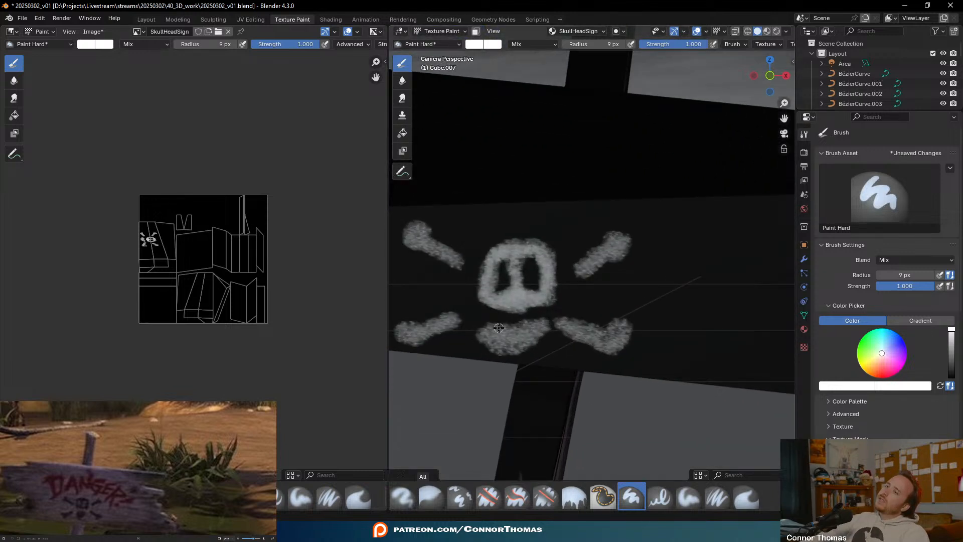
- Paint over the skull's jaw with another coat of white and check the emblem on the whole sign
{"action": "mouse_move", "coordinate": [485, 327]}
{"action": "left_mouse_down"}
{"action": "mouse_move", "coordinate": [483, 346]}
{"action": "mouse_move", "coordinate": [509, 351]}
{"action": "mouse_move", "coordinate": [539, 339]}
{"action": "mouse_move", "coordinate": [545, 324]}
{"action": "mouse_move", "coordinate": [509, 324]}
{"action": "mouse_move", "coordinate": [489, 345]}
{"action": "mouse_move", "coordinate": [491, 335]}
{"action": "mouse_move", "coordinate": [511, 345]}
{"action": "mouse_move", "coordinate": [527, 335]}
{"action": "mouse_move", "coordinate": [505, 331]}
{"action": "left_mouse_up"}
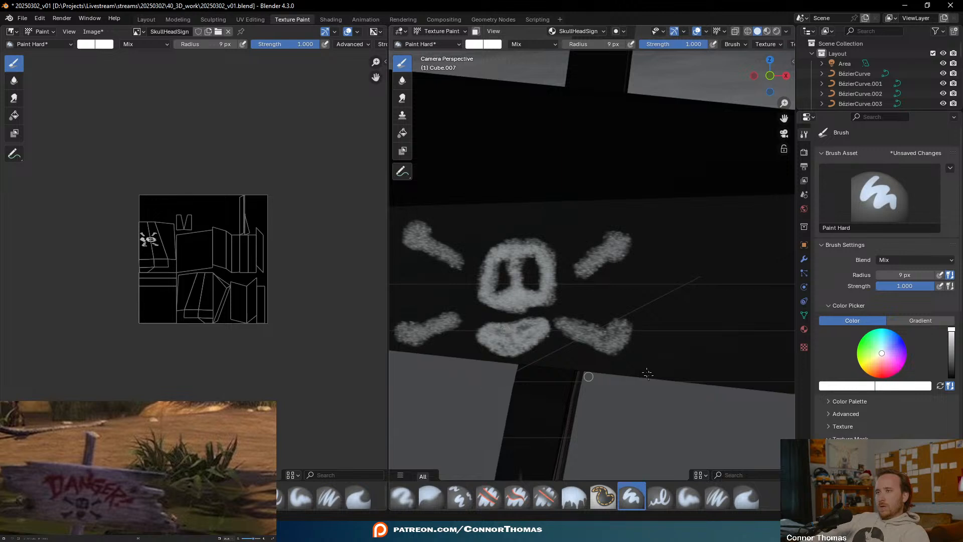
{"action": "scroll", "coordinate": [588, 376], "scroll_direction": "down", "scroll_amount": 5}
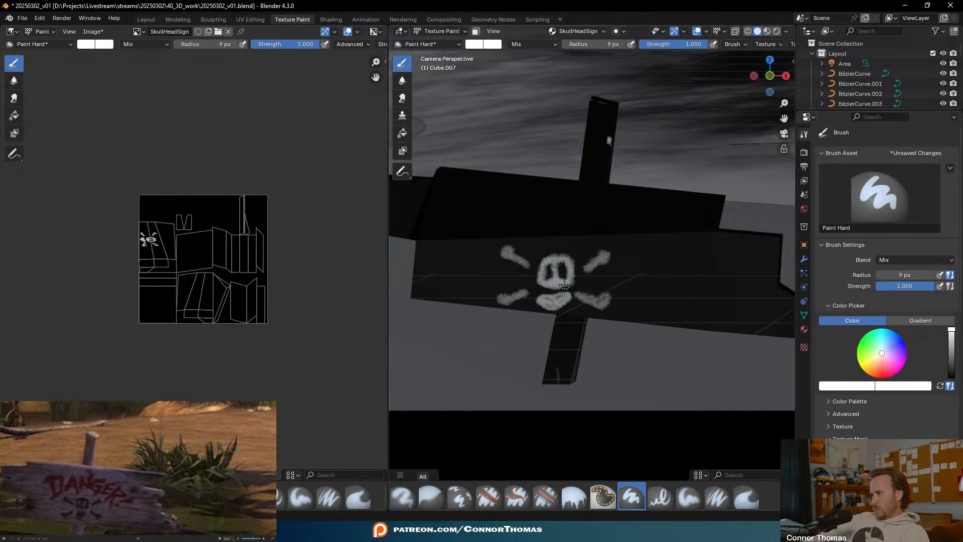
{"action": "scroll", "coordinate": [558, 283], "scroll_direction": "down", "scroll_amount": 4}
{"action": "scroll", "coordinate": [566, 302], "scroll_direction": "up", "scroll_amount": 3}
{"action": "scroll", "coordinate": [541, 299], "scroll_direction": "down", "scroll_amount": 1}
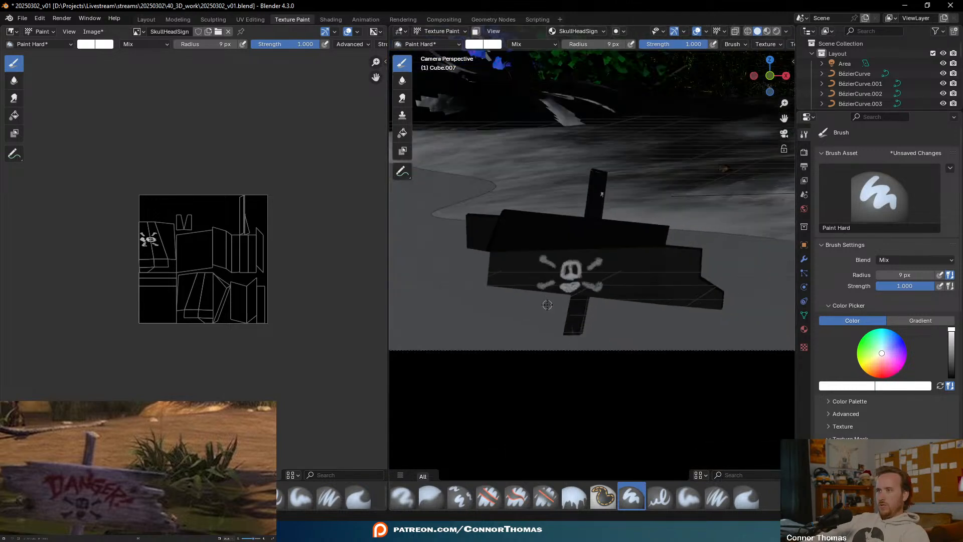
- Save the painted texture as SkullHeadSign.png in the 10_assets folder
{"action": "left_click", "coordinate": [97, 32]}
{"action": "left_click", "coordinate": [111, 136]}
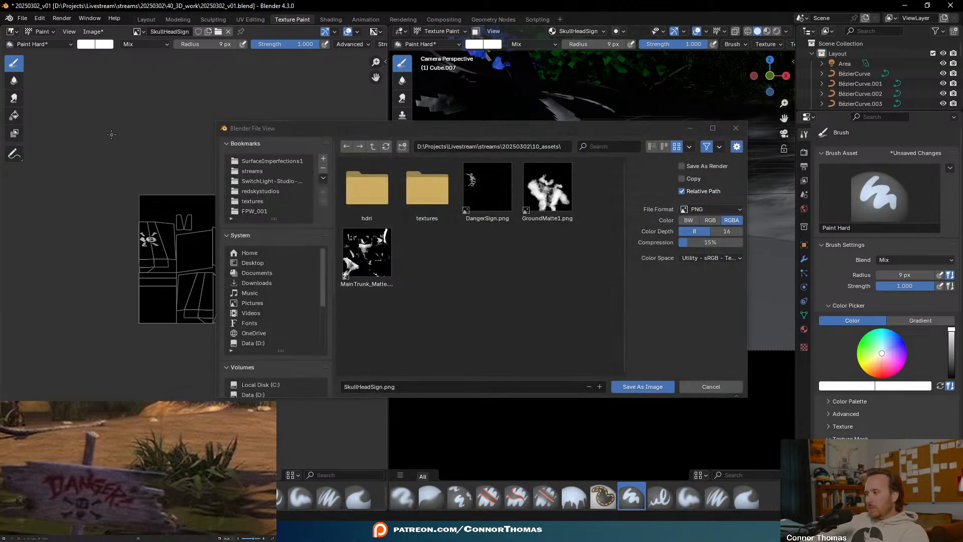
{"action": "left_click", "coordinate": [637, 392]}
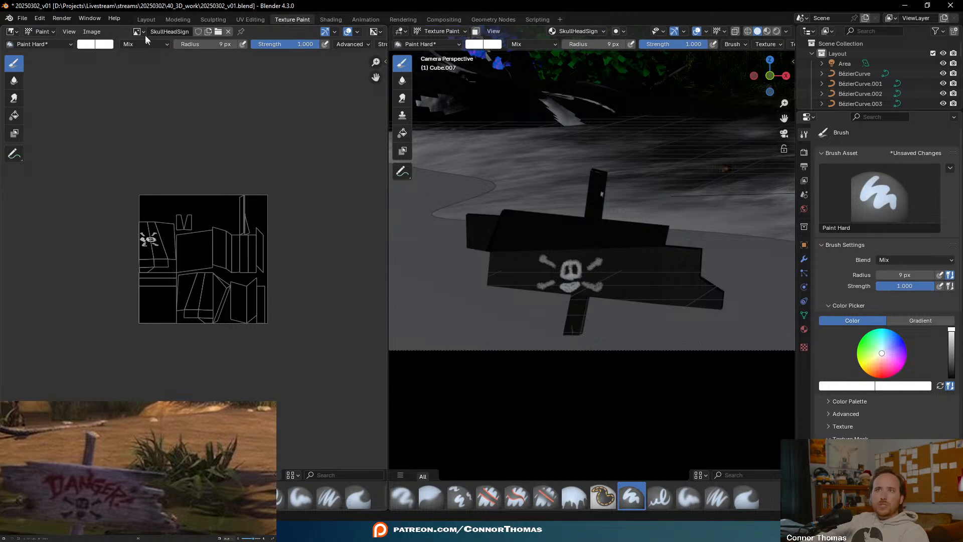
- Return to the Layout workspace, save the scene file and nudge the SkullHeadSign node away from the Color Ramp
{"action": "left_click", "coordinate": [146, 19]}
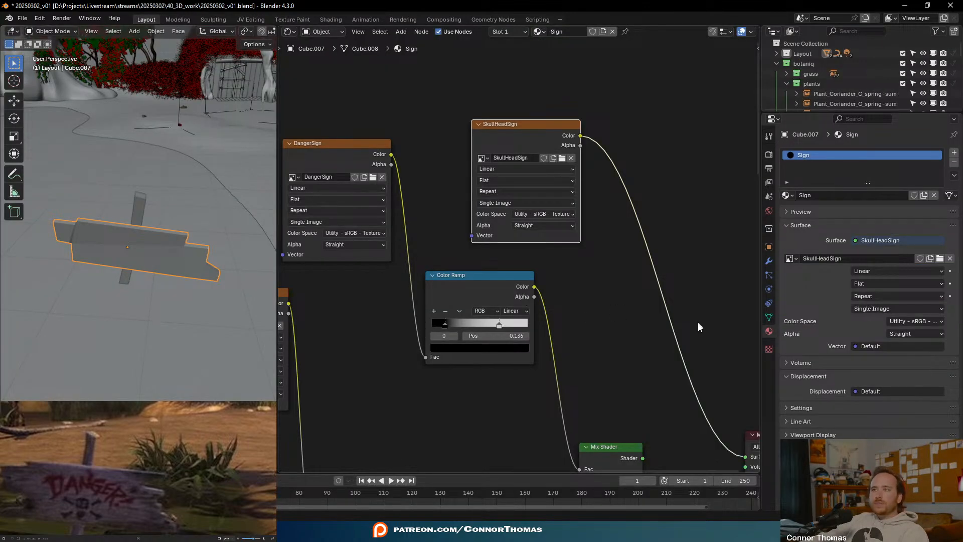
{"action": "middle_click_drag", "start_coordinate": [646, 286], "coordinate": [628, 304]}
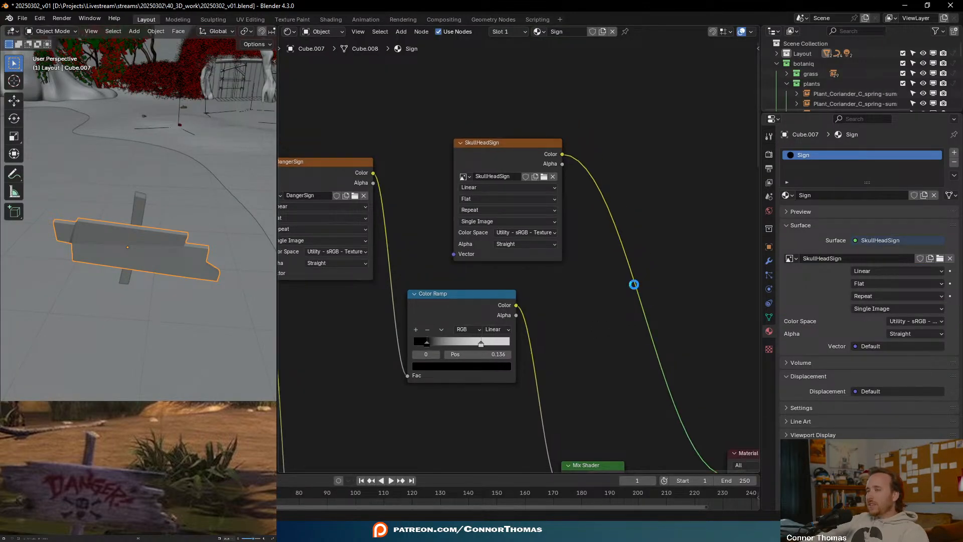
{"action": "key", "text": "ctrl+s"}
{"action": "left_click_drag", "start_coordinate": [548, 142], "coordinate": [537, 135]}
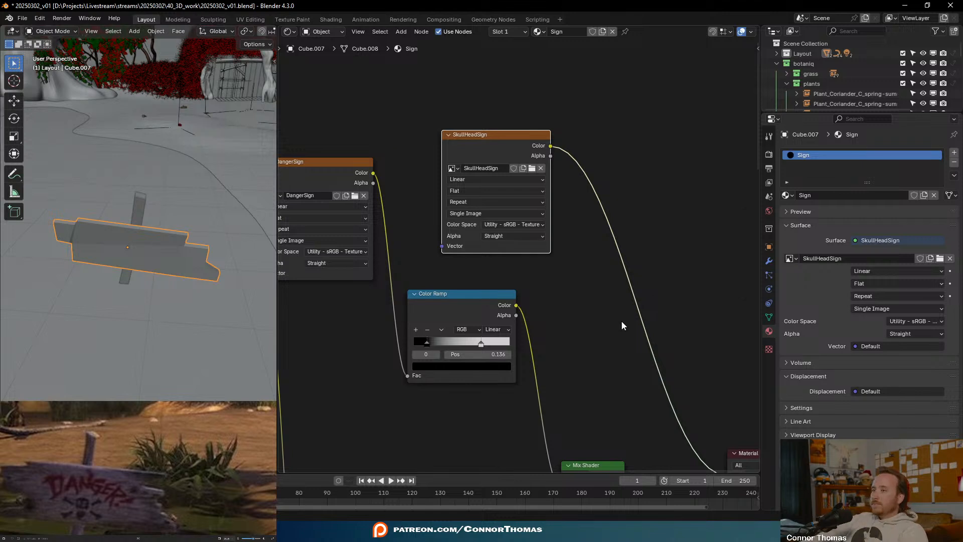
{"action": "middle_click_drag", "start_coordinate": [577, 303], "coordinate": [527, 271]}
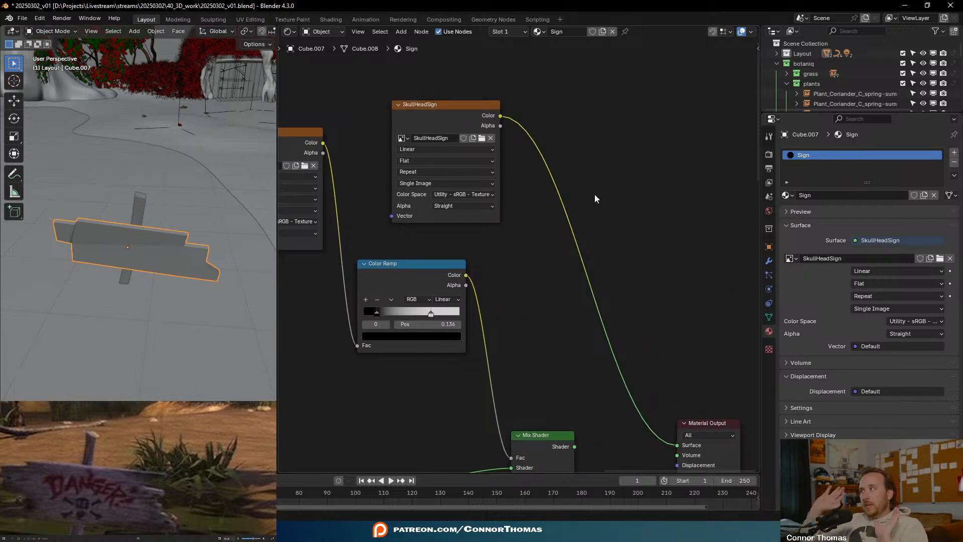
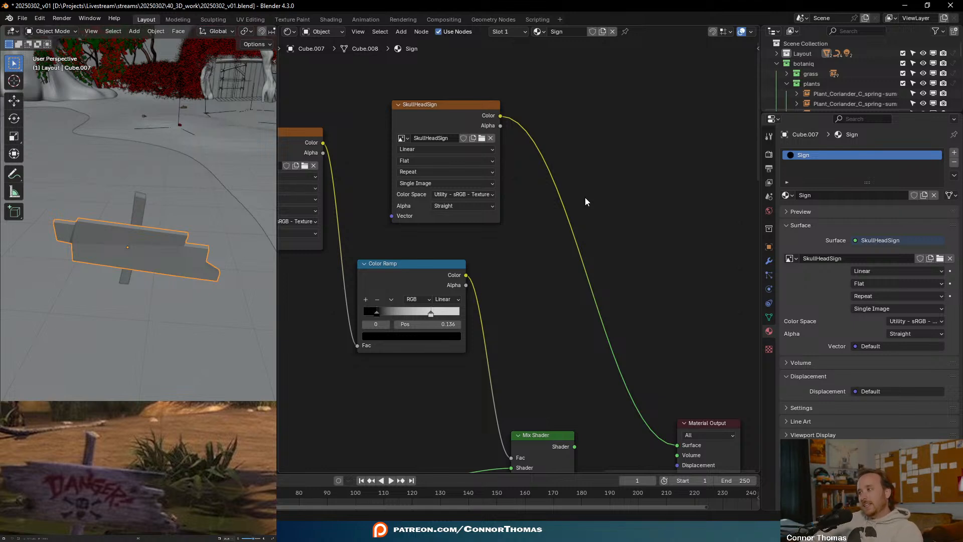
- Duplicate the red Principled BSDF node and place the copy in the free space below the Material Output
{"action": "scroll", "coordinate": [582, 170], "scroll_direction": "down", "scroll_amount": 4}
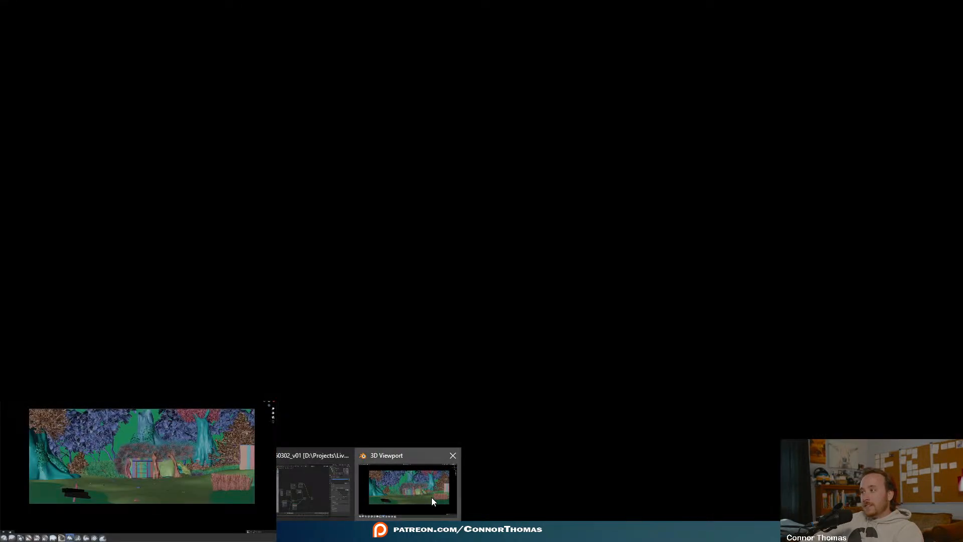
{"action": "left_click", "coordinate": [431, 498]}
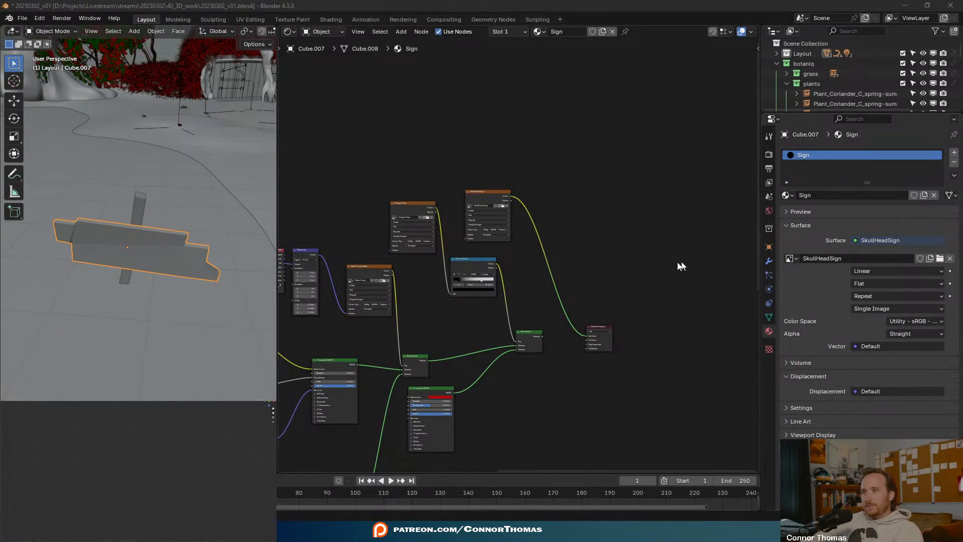
{"action": "left_click", "coordinate": [514, 329]}
{"action": "scroll", "coordinate": [519, 253], "scroll_direction": "up", "scroll_amount": 2}
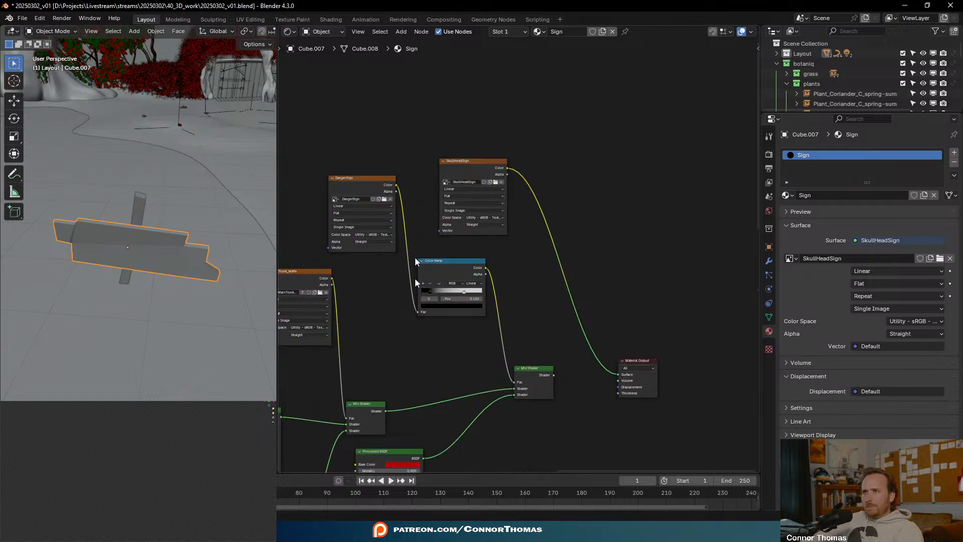
{"action": "scroll", "coordinate": [519, 253], "scroll_direction": "up", "scroll_amount": 2}
{"action": "middle_click_drag", "start_coordinate": [501, 234], "coordinate": [507, 152]}
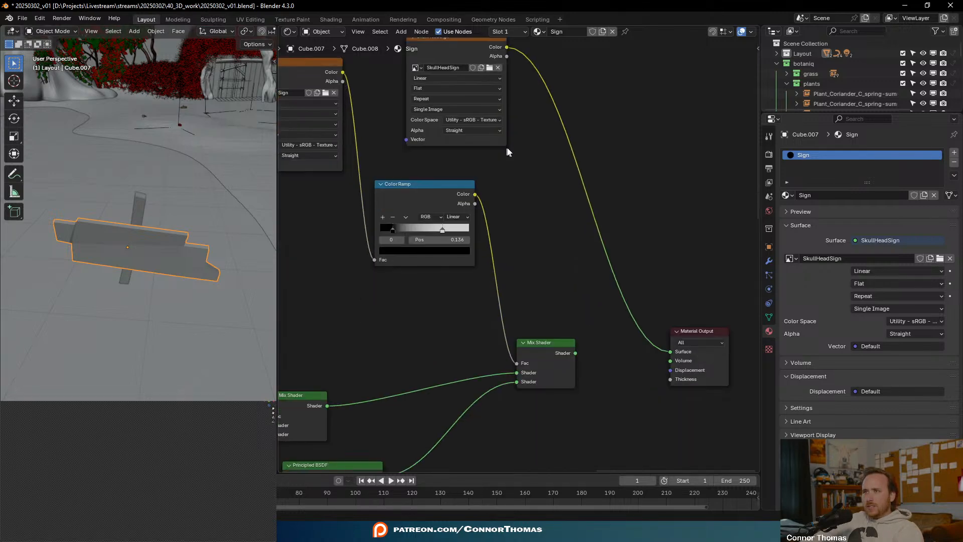
{"action": "scroll", "coordinate": [490, 218], "scroll_direction": "down", "scroll_amount": 4}
{"action": "middle_click_drag", "start_coordinate": [489, 221], "coordinate": [550, 108]}
{"action": "left_click", "coordinate": [474, 301]}
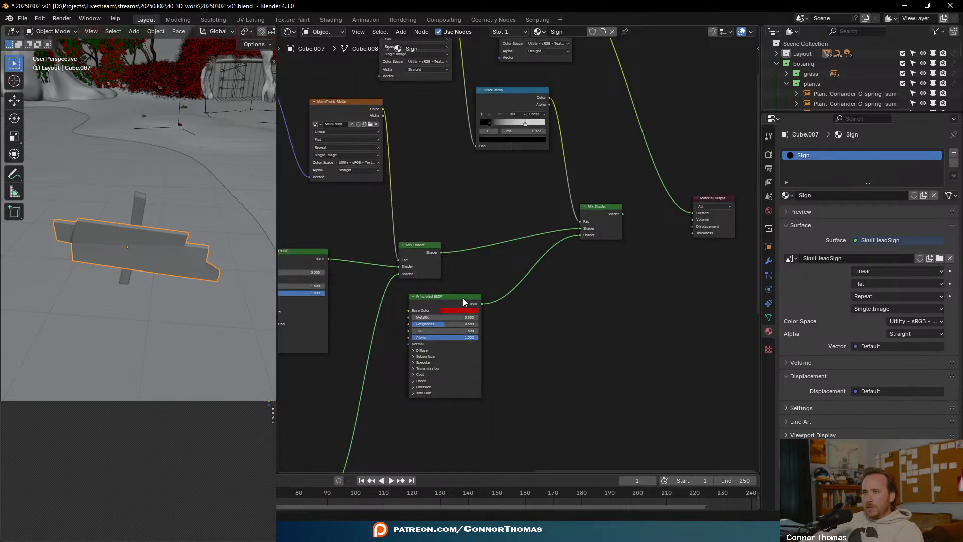
{"action": "key", "text": "shift+d"}
{"action": "left_click", "coordinate": [660, 334]}
{"action": "scroll", "coordinate": [684, 381], "scroll_direction": "up", "scroll_amount": 2}
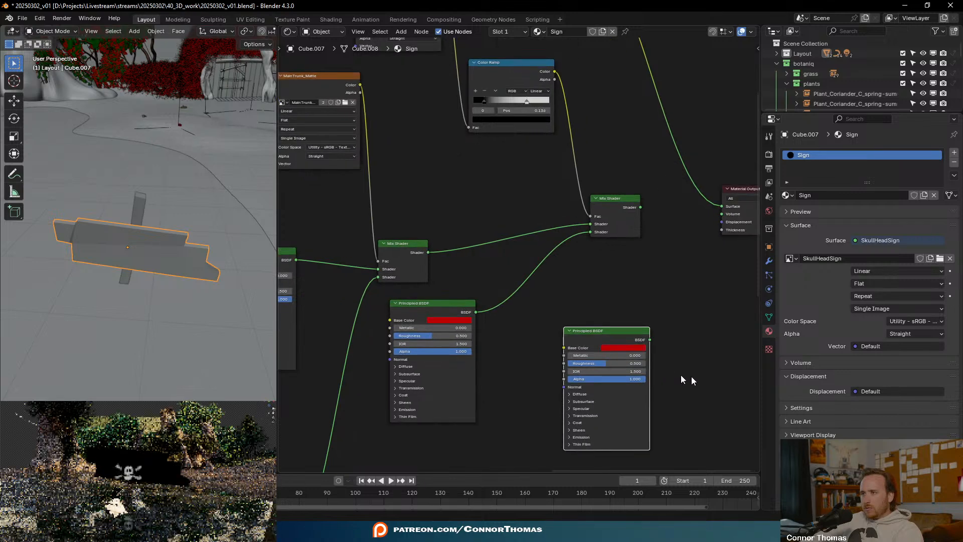
- Darken the copied Principled BSDF's base color to near black
{"action": "left_click", "coordinate": [542, 288]}
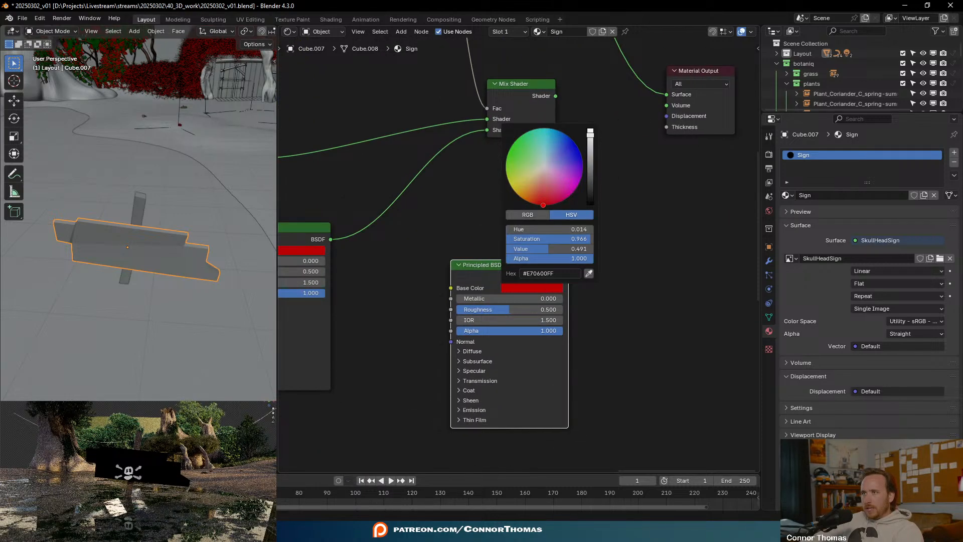
{"action": "left_click_drag", "start_coordinate": [593, 186], "coordinate": [592, 207]}
{"action": "middle_click_drag", "start_coordinate": [658, 210], "coordinate": [514, 353]}
{"action": "scroll", "coordinate": [512, 346], "scroll_direction": "down", "scroll_amount": 2}
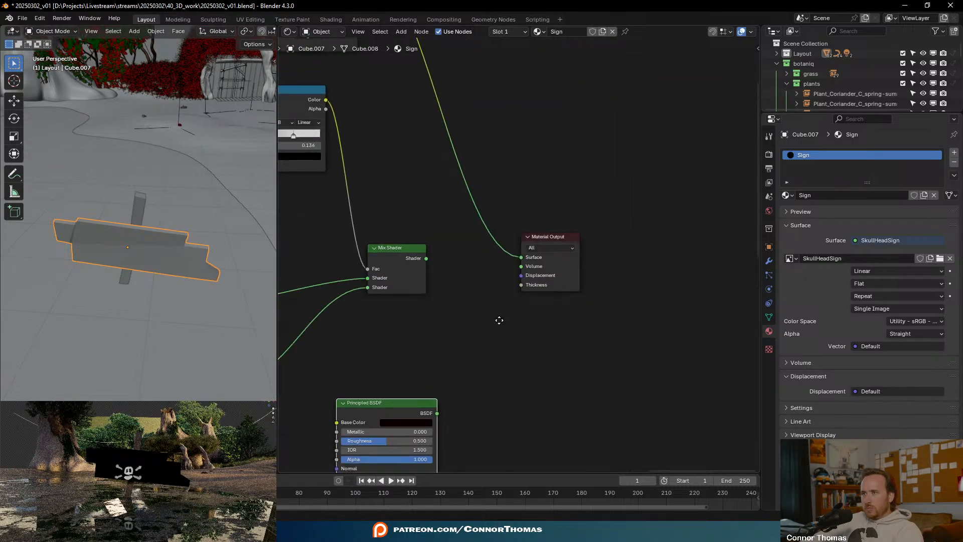
- Move the Material Output farther from the Mix Shader and place a duplicate Mix Shader between them
{"action": "middle_click_drag", "start_coordinate": [498, 321], "coordinate": [563, 344]}
{"action": "left_click_drag", "start_coordinate": [615, 256], "coordinate": [769, 241]}
{"action": "middle_click_drag", "start_coordinate": [496, 259], "coordinate": [619, 232]}
{"action": "scroll", "coordinate": [619, 232], "scroll_direction": "down", "scroll_amount": 3}
{"action": "left_click", "coordinate": [492, 236]}
{"action": "key", "text": "shift+d"}
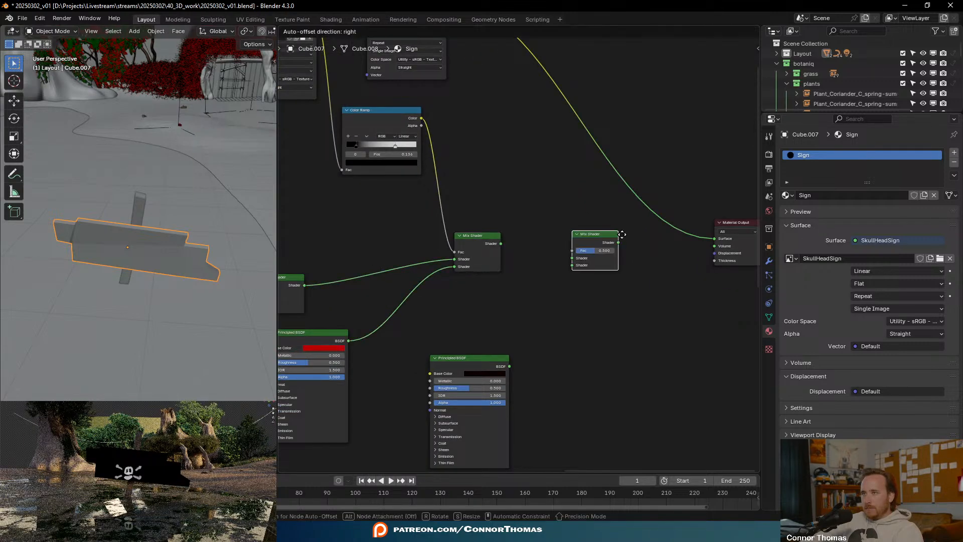
{"action": "left_click", "coordinate": [633, 236]}
- Blend the existing mix with the black Principled BSDF using SkullHeadSign as the factor, and feed the new Mix Shader into the Material Output
{"action": "left_click_drag", "start_coordinate": [593, 265], "coordinate": [516, 369]}
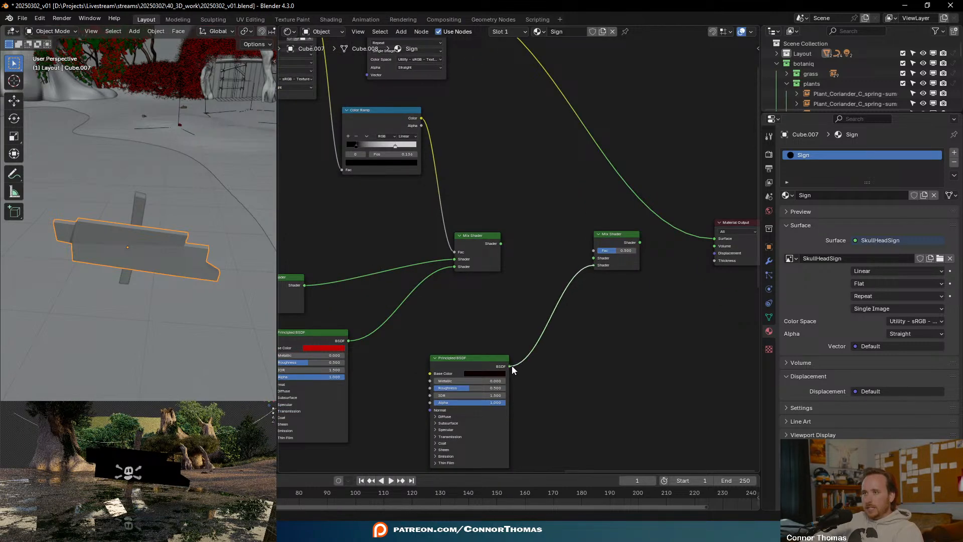
{"action": "middle_click_drag", "start_coordinate": [537, 266], "coordinate": [486, 372]}
{"action": "left_click_drag", "start_coordinate": [483, 370], "coordinate": [432, 130]}
{"action": "middle_click_drag", "start_coordinate": [543, 288], "coordinate": [493, 176]}
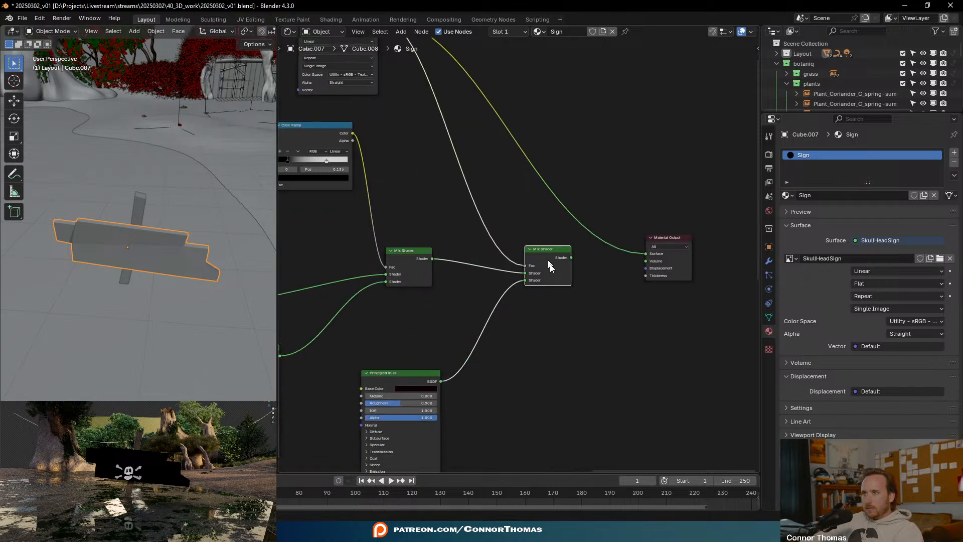
{"action": "left_click", "coordinate": [546, 255], "text": "ctrl+shift"}
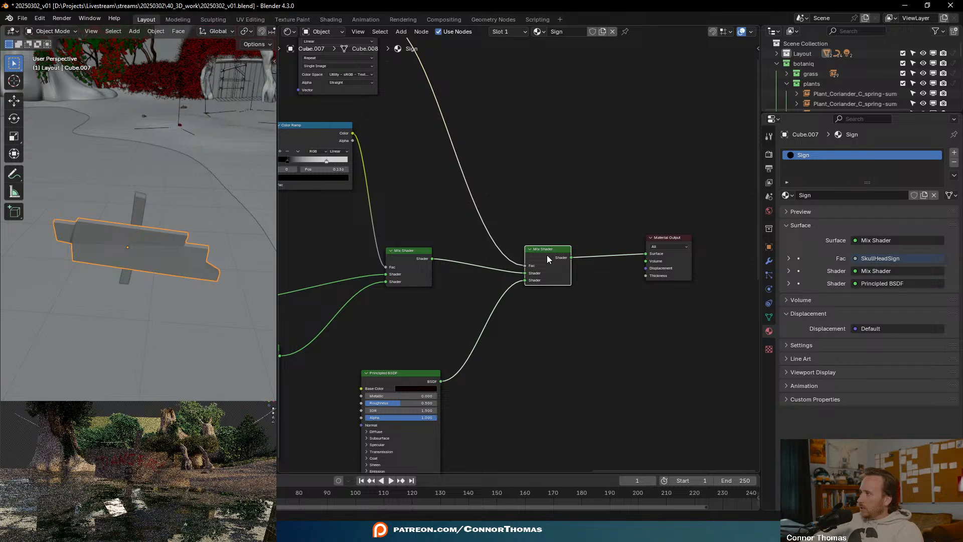
- Insert a duplicate Color Ramp between SkullHeadSign and the new Mix Shader's factor, with its white stop at position 0.532
{"action": "middle_click_drag", "start_coordinate": [478, 177], "coordinate": [559, 238]}
{"action": "left_click", "coordinate": [406, 195]}
{"action": "key", "text": "shift+d"}
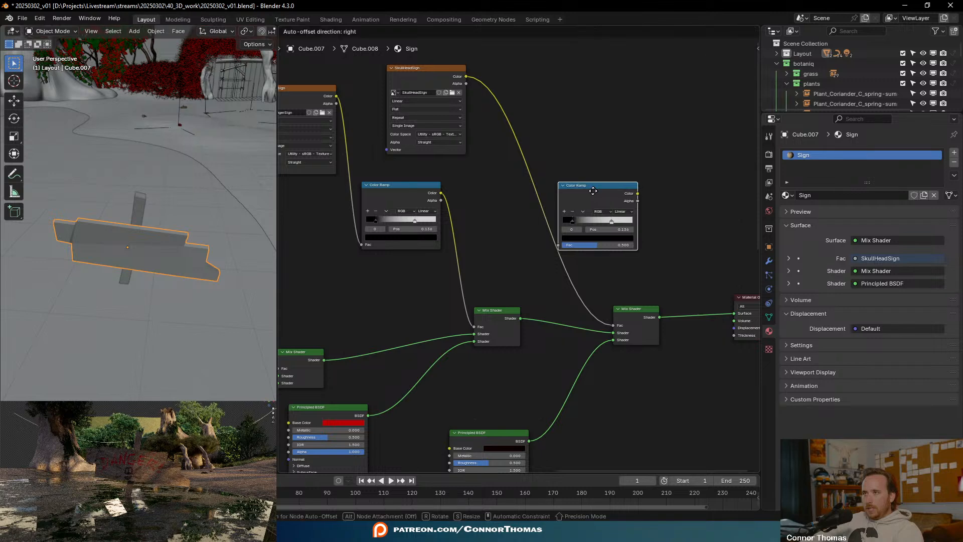
{"action": "left_click", "coordinate": [560, 199]}
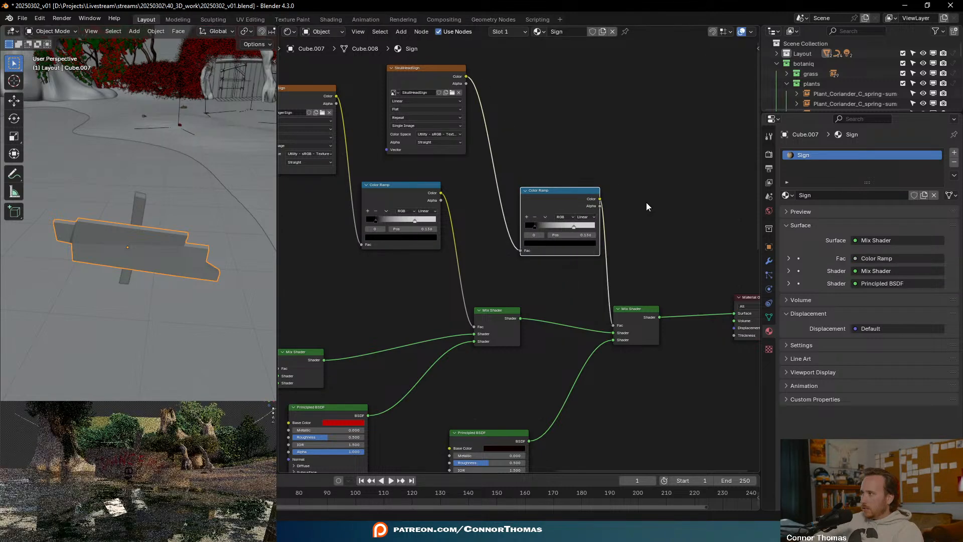
{"action": "scroll", "coordinate": [619, 262], "scroll_direction": "up", "scroll_amount": 2}
{"action": "left_click_drag", "start_coordinate": [593, 215], "coordinate": [578, 219]}
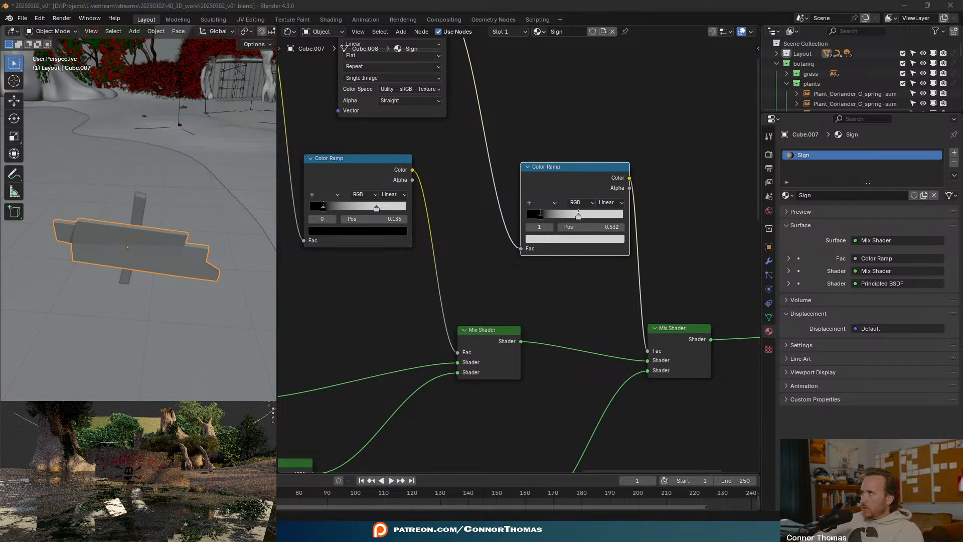
- Switch the rendered viewport to the scene camera view and save the scene file
{"action": "key", "text": "KP_0"}
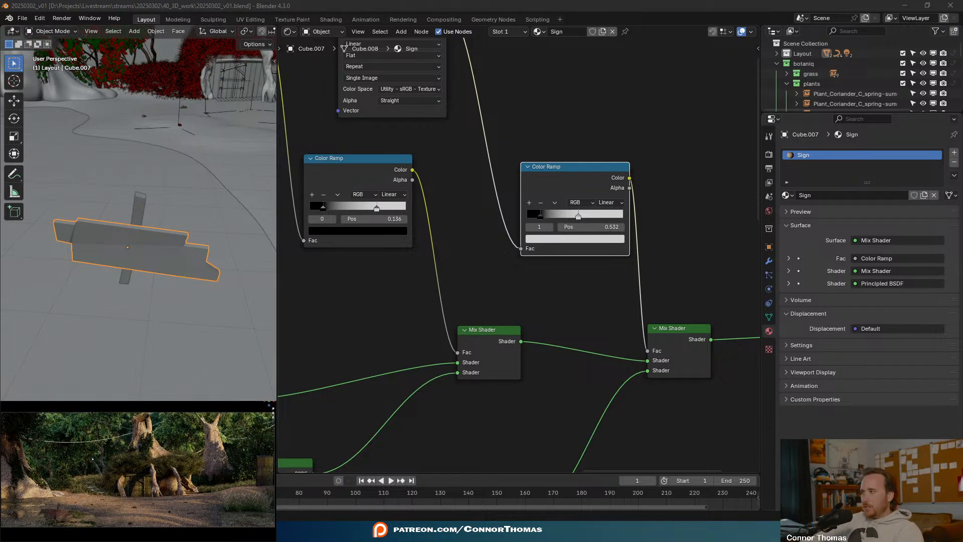
{"action": "key", "text": "ctrl+s"}
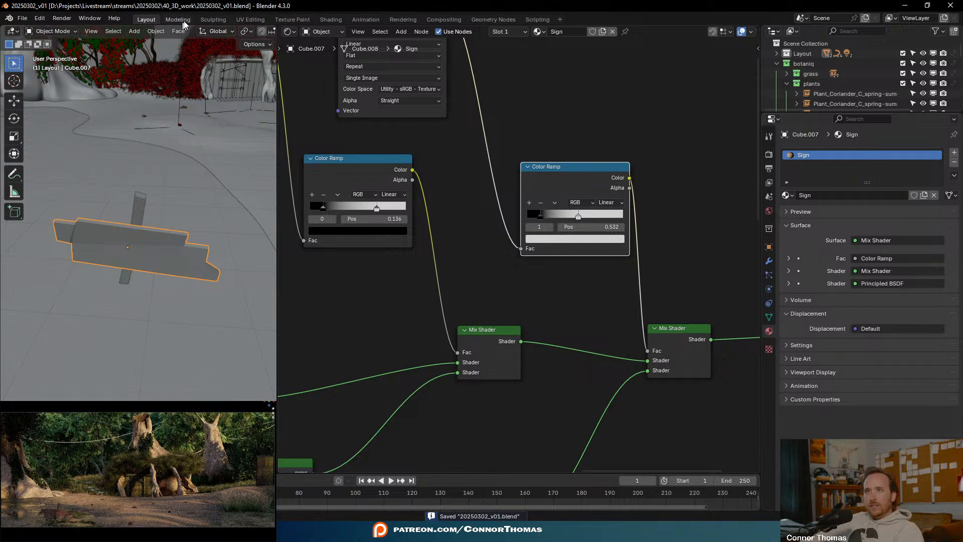
{"action": "left_click", "coordinate": [276, 20]}
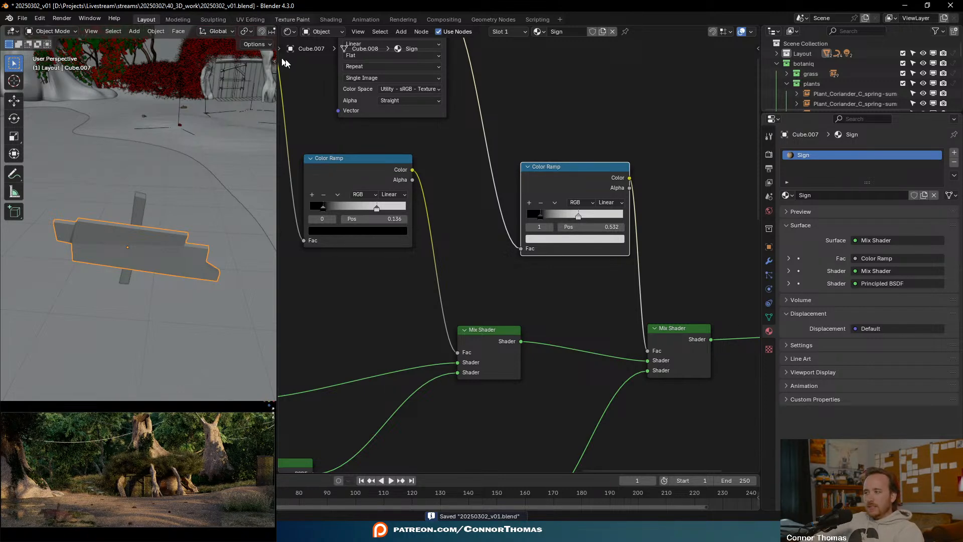
- Paint over the four crossbones and the jaw of the skull on the sign in solid white with the 9 px Paint Hard brush
{"action": "scroll", "coordinate": [566, 295], "scroll_direction": "up", "scroll_amount": 8}
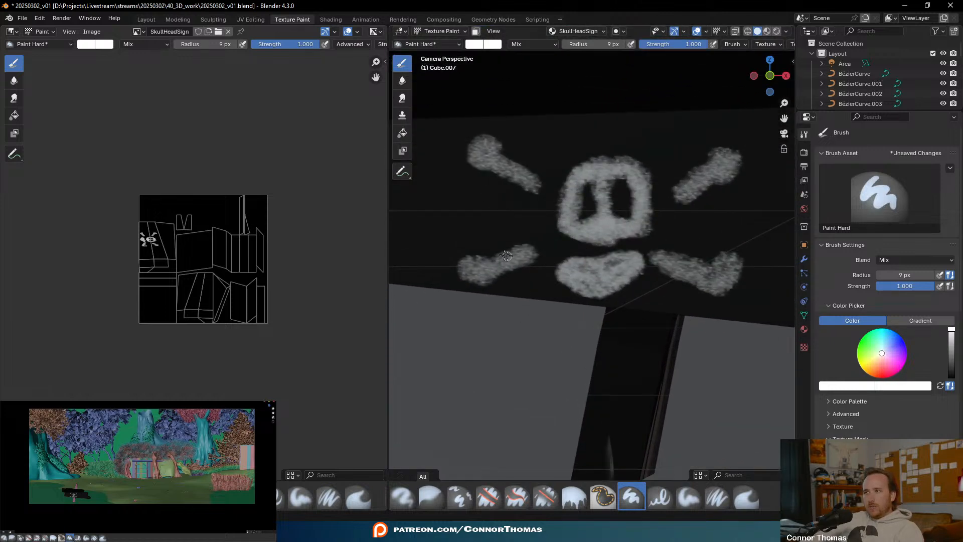
{"action": "mouse_move", "coordinate": [526, 252]}
{"action": "left_mouse_down"}
{"action": "mouse_move", "coordinate": [483, 284]}
{"action": "mouse_move", "coordinate": [465, 279]}
{"action": "mouse_move", "coordinate": [466, 262]}
{"action": "mouse_move", "coordinate": [476, 265]}
{"action": "mouse_move", "coordinate": [467, 275]}
{"action": "mouse_move", "coordinate": [489, 273]}
{"action": "mouse_move", "coordinate": [520, 254]}
{"action": "mouse_move", "coordinate": [492, 266]}
{"action": "left_mouse_up"}
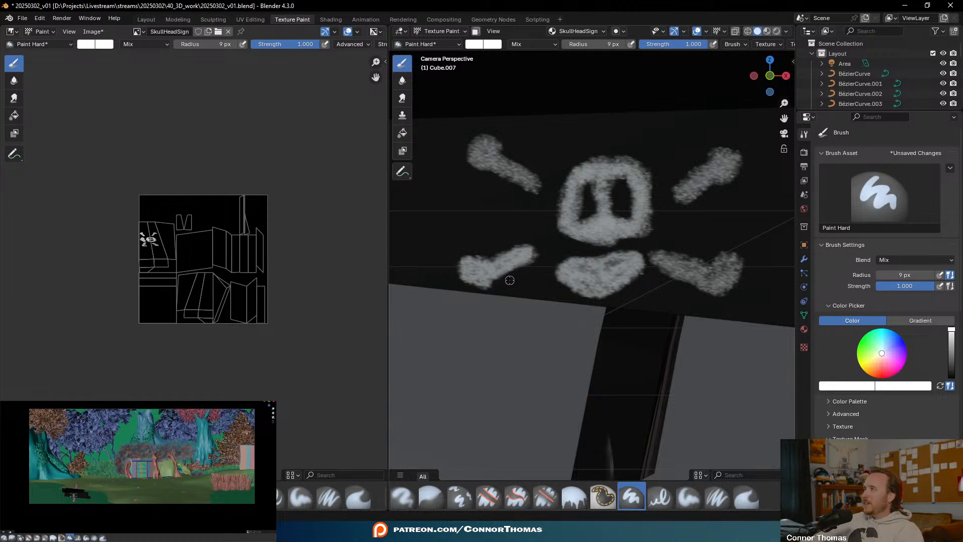
{"action": "middle_click_drag", "start_coordinate": [521, 250], "coordinate": [607, 299], "text": "shift"}
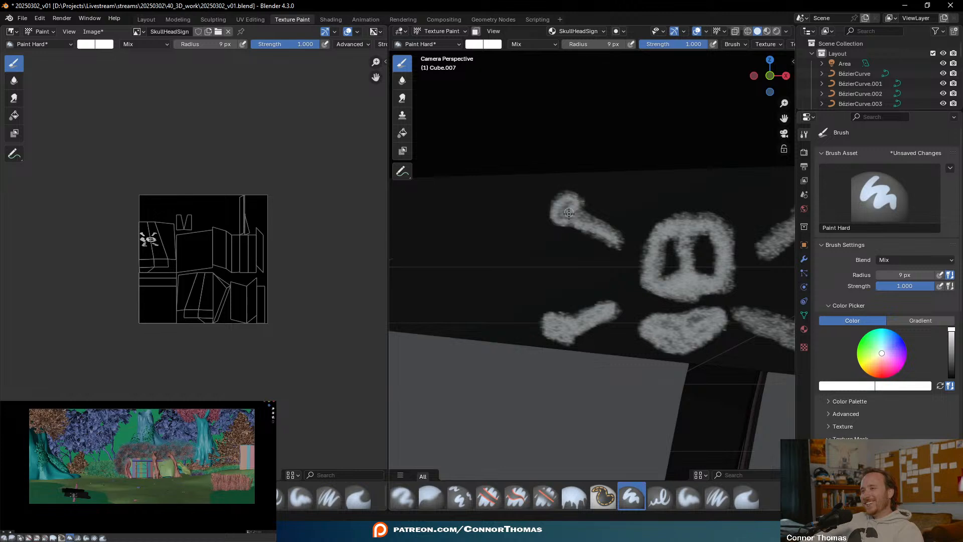
{"action": "mouse_move", "coordinate": [563, 210]}
{"action": "left_mouse_down"}
{"action": "mouse_move", "coordinate": [620, 232]}
{"action": "mouse_move", "coordinate": [617, 256]}
{"action": "left_mouse_up"}
{"action": "middle_click_drag", "start_coordinate": [672, 251], "coordinate": [649, 253]}
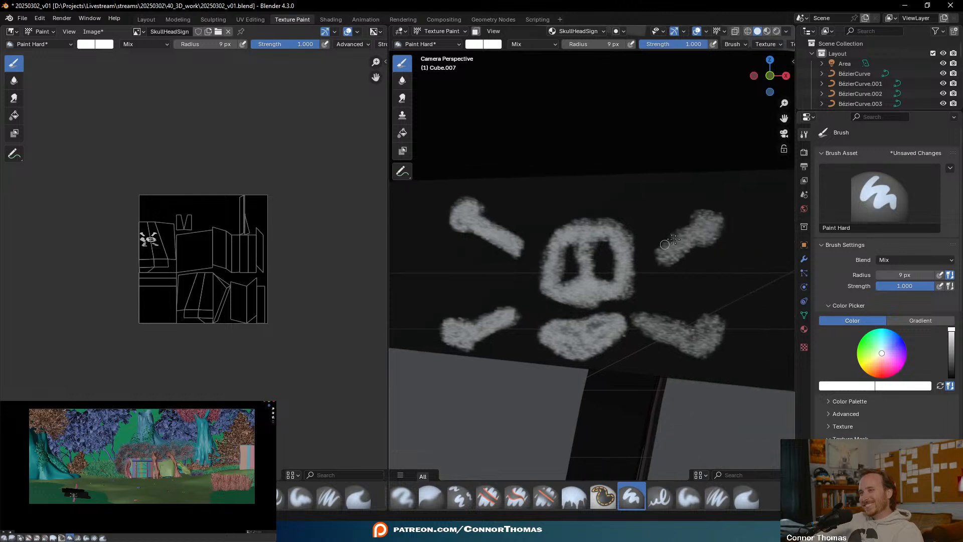
{"action": "mouse_move", "coordinate": [662, 254]}
{"action": "left_mouse_down"}
{"action": "mouse_move", "coordinate": [696, 237]}
{"action": "mouse_move", "coordinate": [665, 253]}
{"action": "mouse_move", "coordinate": [709, 210]}
{"action": "mouse_move", "coordinate": [717, 220]}
{"action": "mouse_move", "coordinate": [707, 238]}
{"action": "mouse_move", "coordinate": [695, 243]}
{"action": "mouse_move", "coordinate": [701, 221]}
{"action": "mouse_move", "coordinate": [677, 247]}
{"action": "left_mouse_up"}
{"action": "middle_click_drag", "start_coordinate": [671, 287], "coordinate": [636, 263], "text": "shift"}
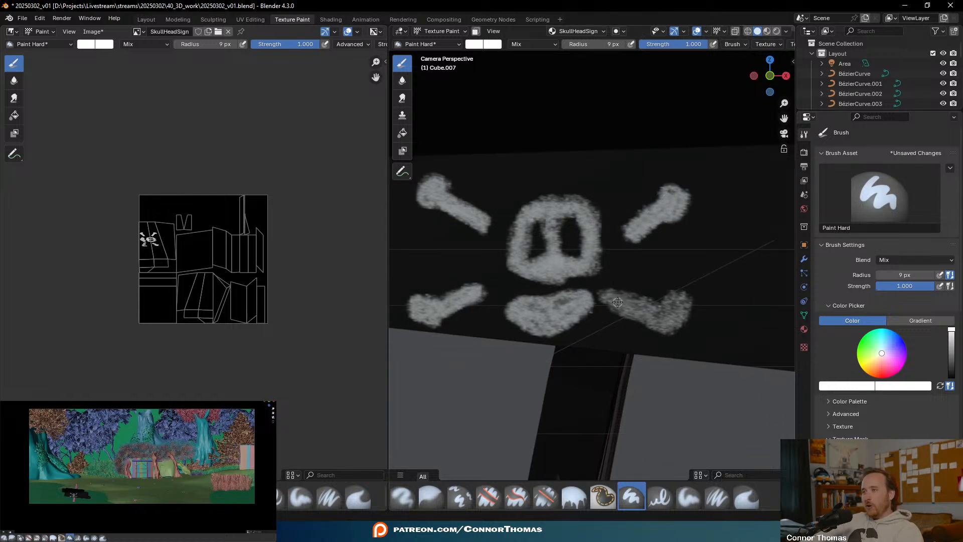
{"action": "mouse_move", "coordinate": [614, 306]}
{"action": "left_mouse_down"}
{"action": "mouse_move", "coordinate": [677, 329]}
{"action": "mouse_move", "coordinate": [685, 298]}
{"action": "mouse_move", "coordinate": [610, 296]}
{"action": "mouse_move", "coordinate": [640, 313]}
{"action": "mouse_move", "coordinate": [630, 305]}
{"action": "mouse_move", "coordinate": [657, 312]}
{"action": "mouse_move", "coordinate": [678, 302]}
{"action": "mouse_move", "coordinate": [669, 321]}
{"action": "mouse_move", "coordinate": [658, 318]}
{"action": "left_mouse_up"}
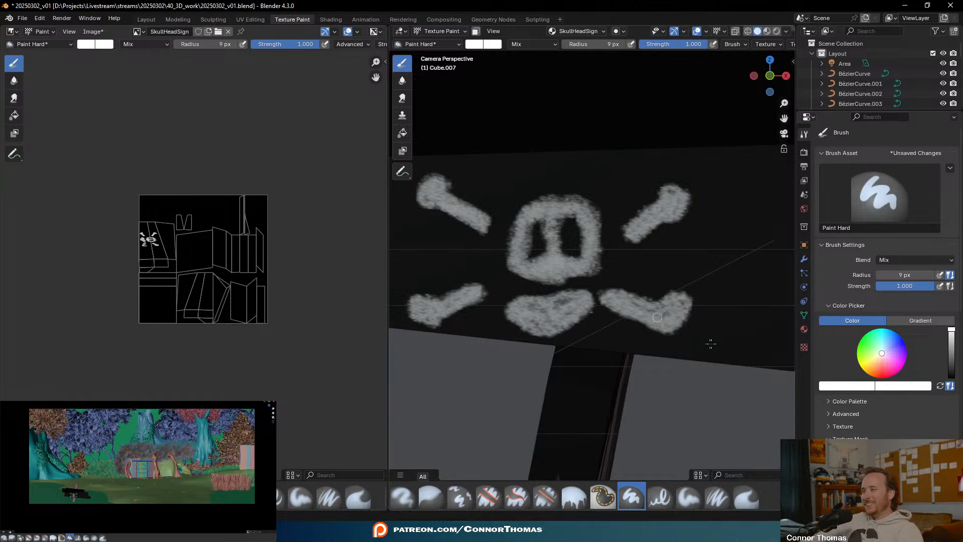
{"action": "mouse_move", "coordinate": [557, 299]}
{"action": "left_mouse_down"}
{"action": "mouse_move", "coordinate": [556, 317]}
{"action": "mouse_move", "coordinate": [529, 326]}
{"action": "left_mouse_up"}
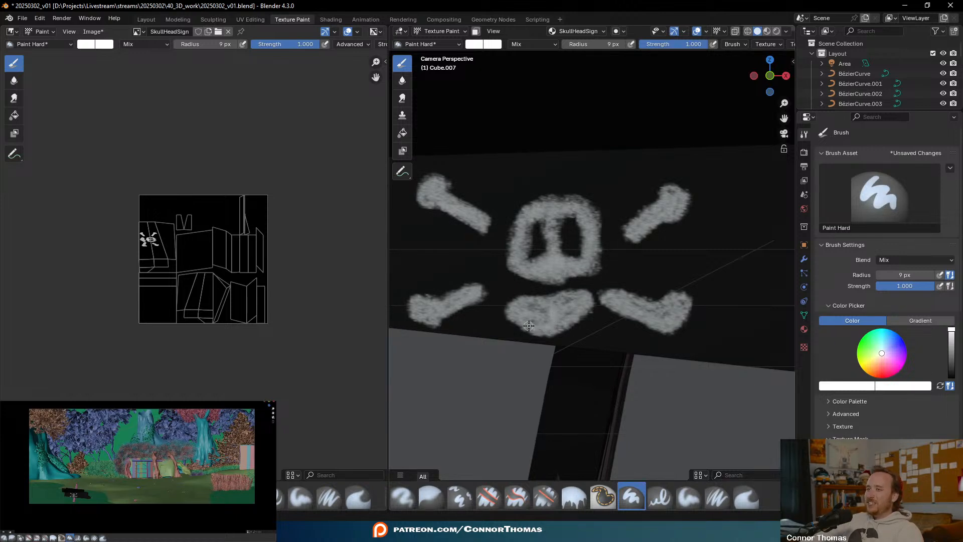
- Save the painted SkullHeadSign image and return to the Layout workspace
{"action": "left_click", "coordinate": [93, 31]}
{"action": "left_click", "coordinate": [110, 135]}
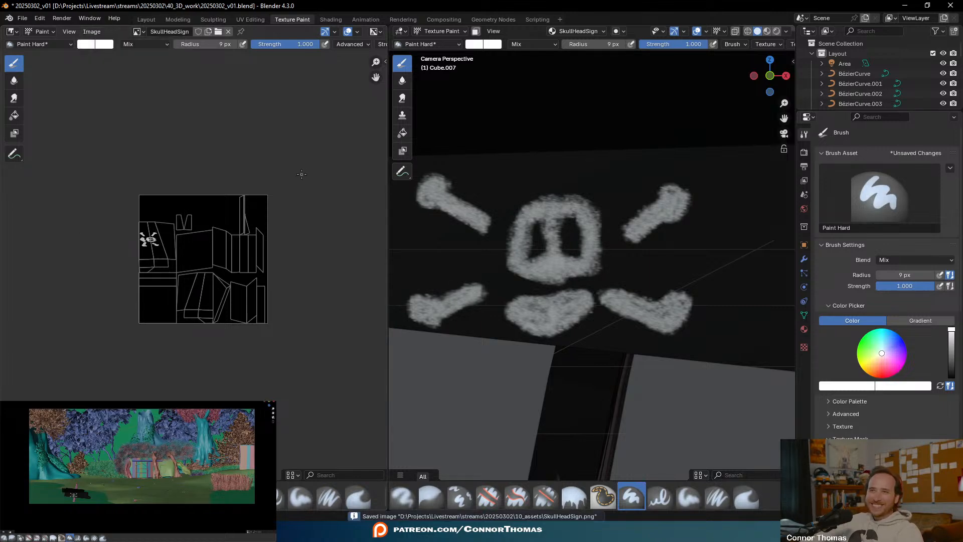
{"action": "left_click", "coordinate": [143, 20]}
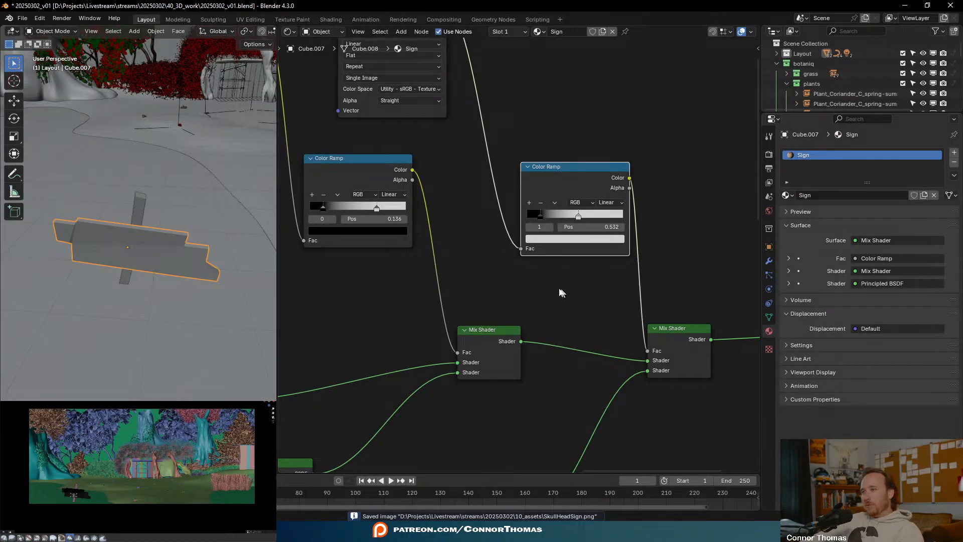
- Move the final Mix Shader and Material Output nodes of the Sign material farther from the Color Ramp to make room
{"action": "middle_click_drag", "start_coordinate": [627, 314], "coordinate": [587, 195]}
{"action": "left_click_drag", "start_coordinate": [497, 389], "coordinate": [746, 265]}
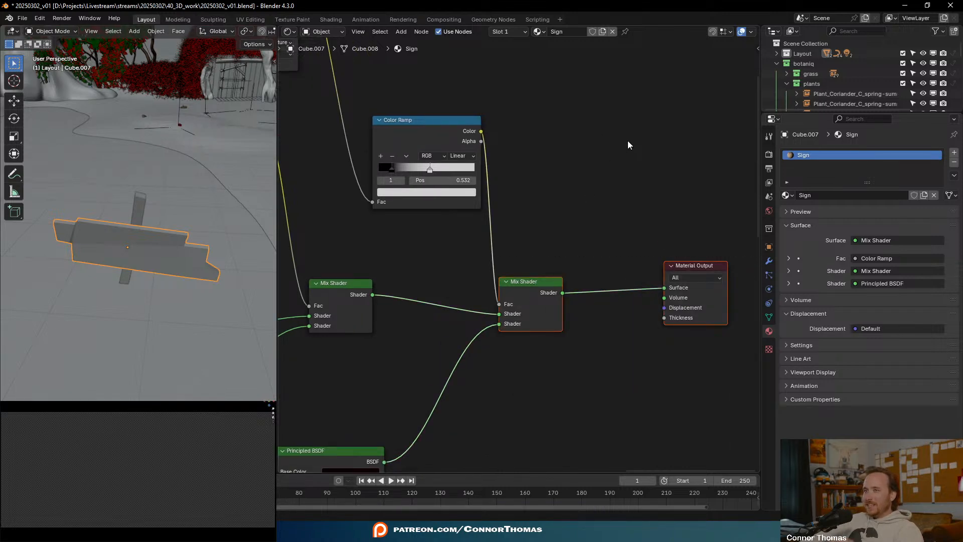
{"action": "key", "text": "ctrl+z"}
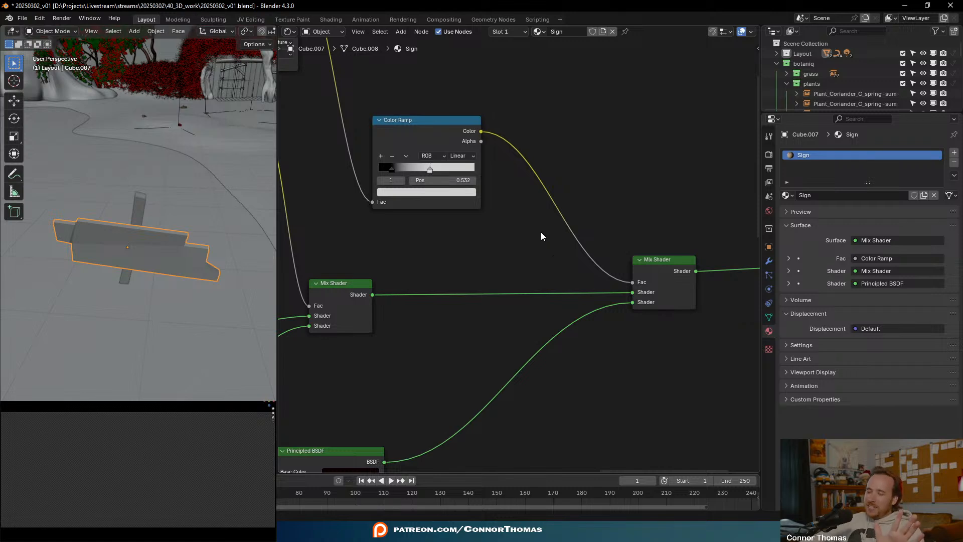
{"action": "middle_click_drag", "start_coordinate": [654, 192], "coordinate": [603, 207]}
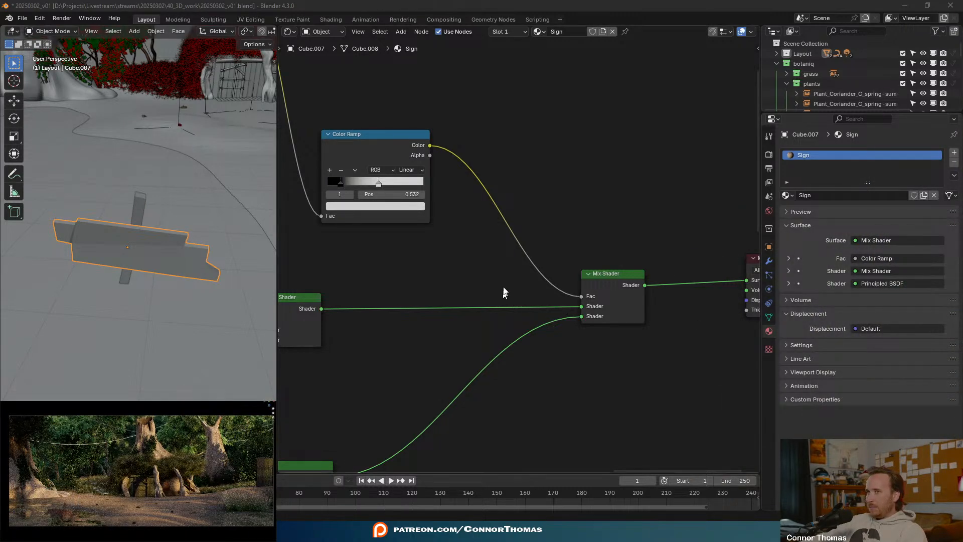
- Widen the 3D viewport and select the lowest stepping stone in the grass beside the hut's entrance
{"action": "left_click_drag", "start_coordinate": [277, 183], "coordinate": [594, 181]}
{"action": "scroll", "coordinate": [305, 107], "scroll_direction": "down", "scroll_amount": 5}
{"action": "middle_click_drag", "start_coordinate": [323, 301], "coordinate": [323, 351], "text": "shift"}
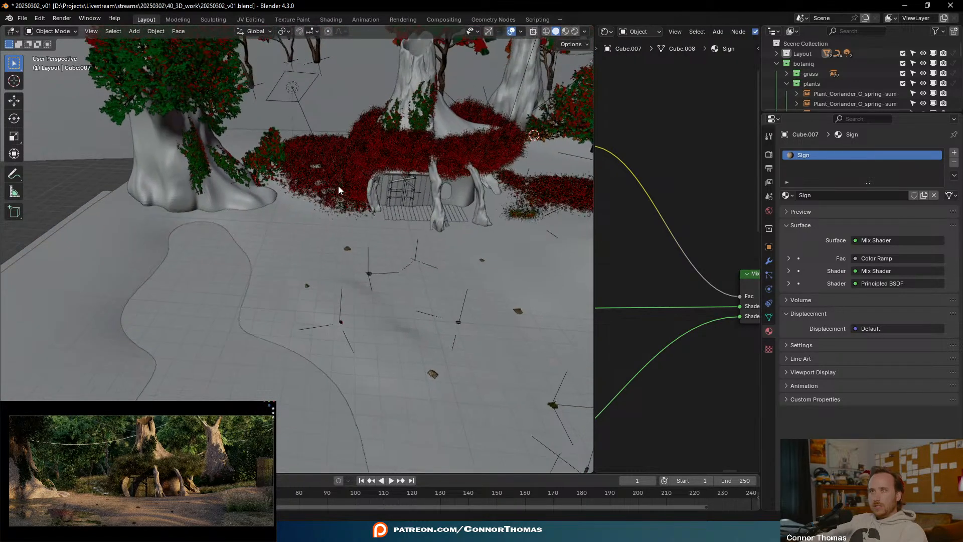
{"action": "scroll", "coordinate": [338, 185], "scroll_direction": "up", "scroll_amount": 2}
{"action": "left_click", "coordinate": [348, 188]}
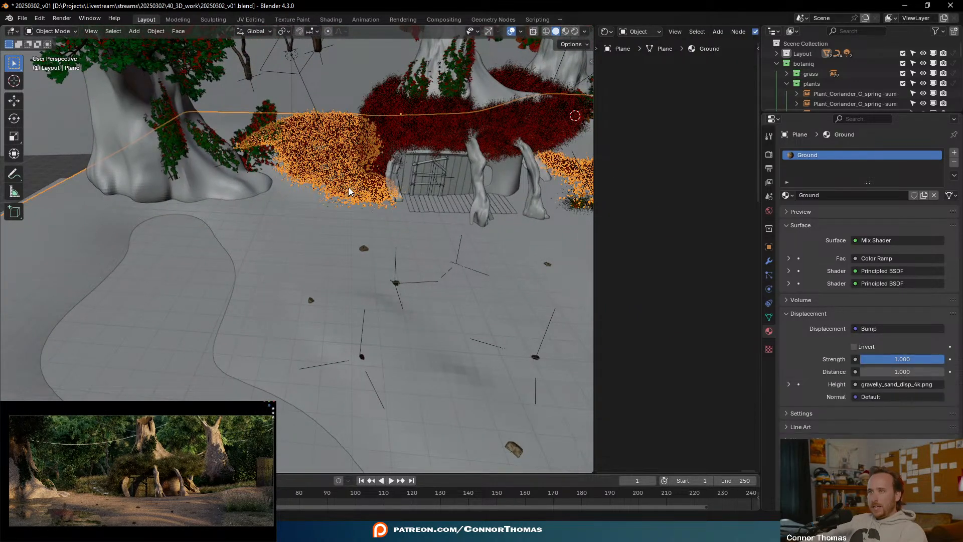
{"action": "key", "text": "KP_Decimal"}
{"action": "scroll", "coordinate": [346, 192], "scroll_direction": "down", "scroll_amount": 8}
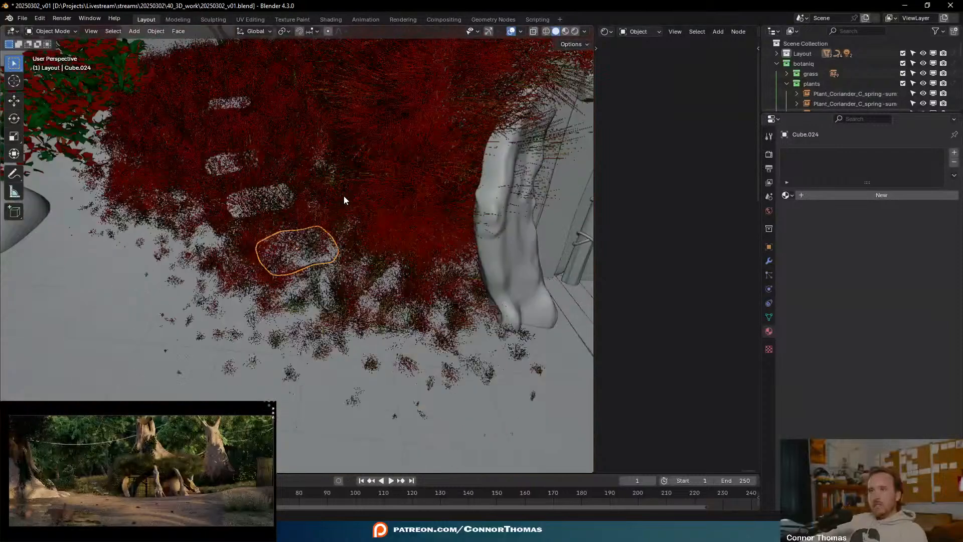
{"action": "middle_click_drag", "start_coordinate": [320, 194], "coordinate": [326, 220]}
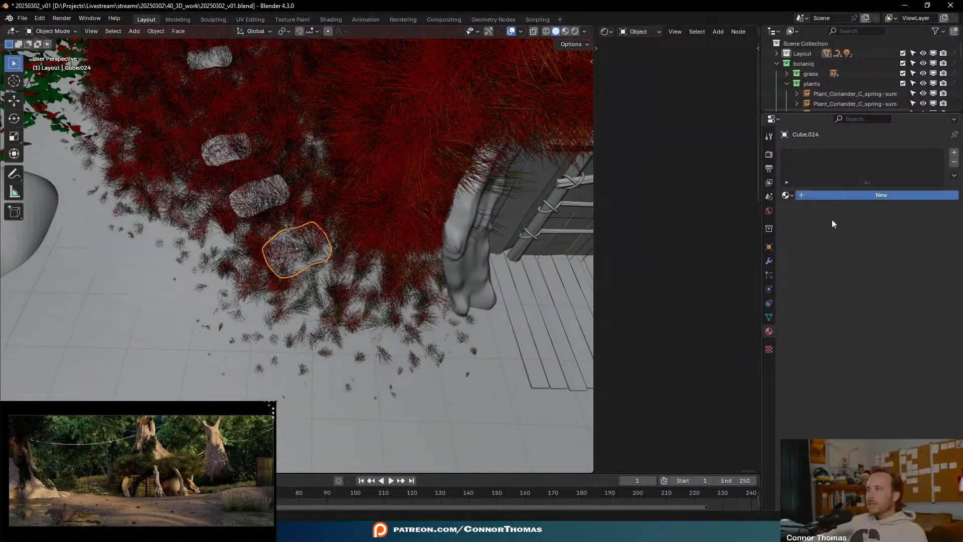
- Create a new material on the selected stepping stone and name it StoneWalkWay
{"action": "left_click", "coordinate": [834, 195]}
{"action": "double_click", "coordinate": [825, 194]}
{"action": "type", "text": "St"}
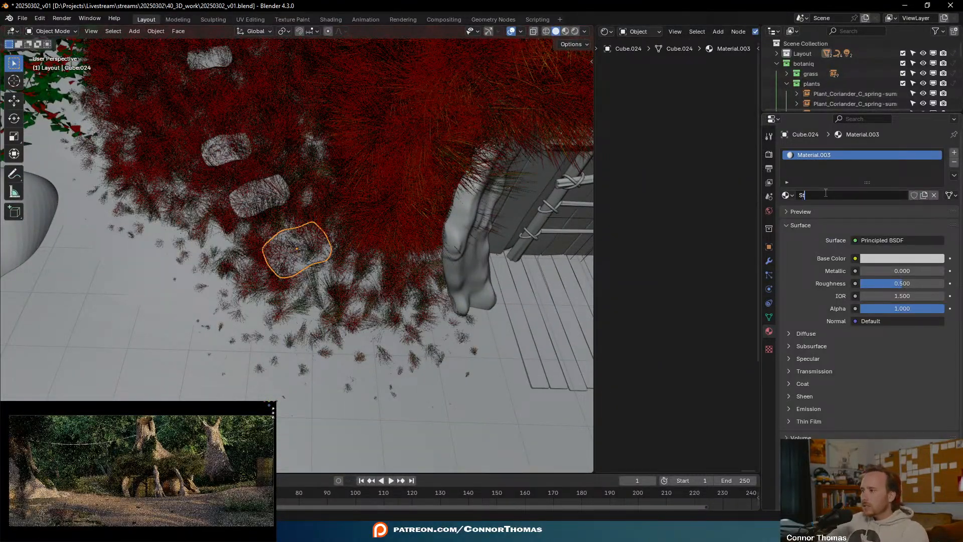
{"action": "type", "text": "oneWalkWay"}
{"action": "key", "text": "Return"}
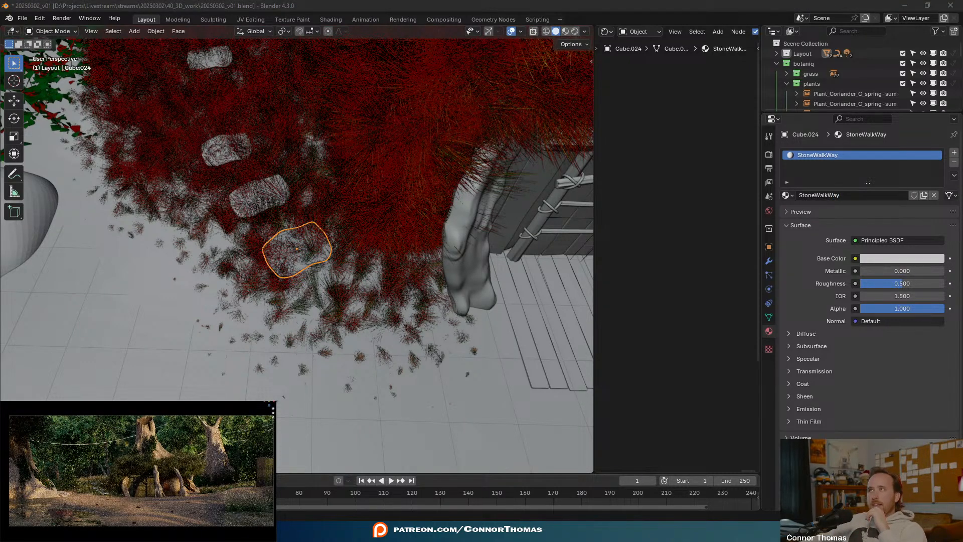
- Switch to the Poly Haven texture library in the browser and show its Rock category
{"action": "key", "text": "alt+Tab"}
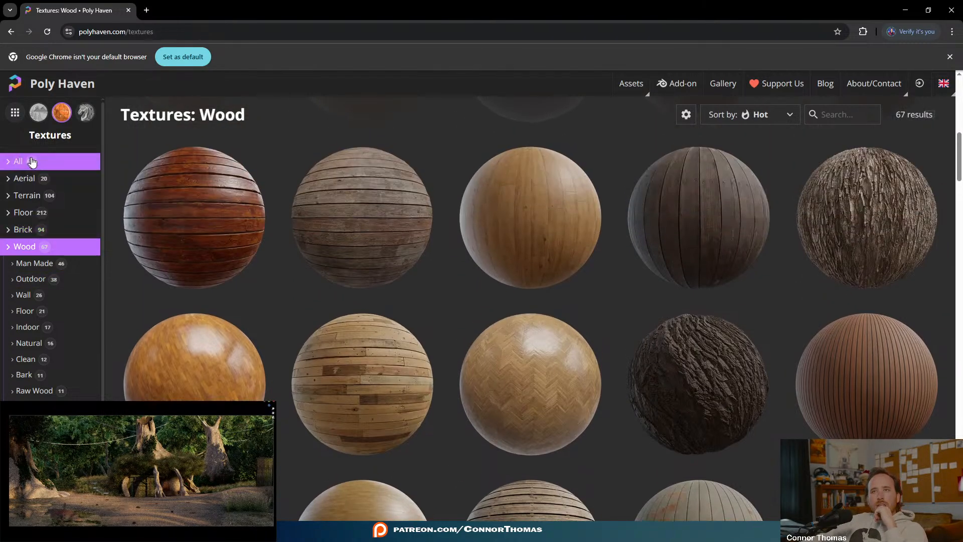
{"action": "left_click", "coordinate": [29, 161]}
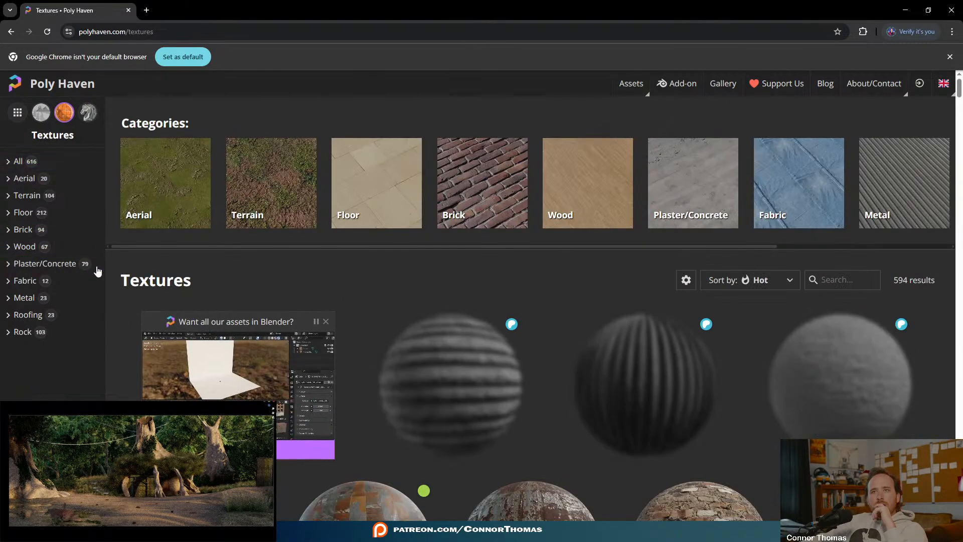
{"action": "left_click", "coordinate": [23, 332]}
- Look through the rock textures for one that suits the stepping stones and open the Rock Face 03 texture page
{"action": "scroll", "coordinate": [337, 355], "scroll_direction": "down", "scroll_amount": 4}
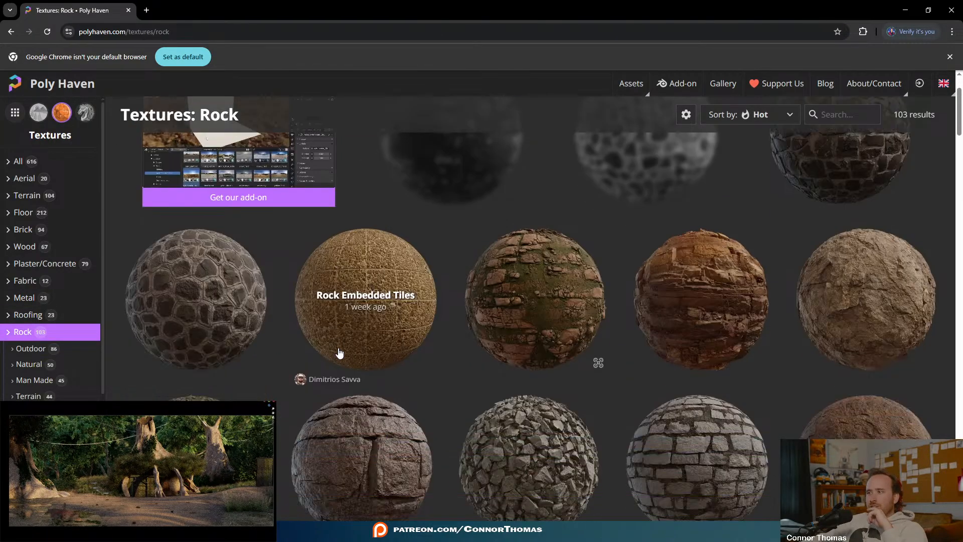
{"action": "scroll", "coordinate": [752, 454], "scroll_direction": "down", "scroll_amount": 8}
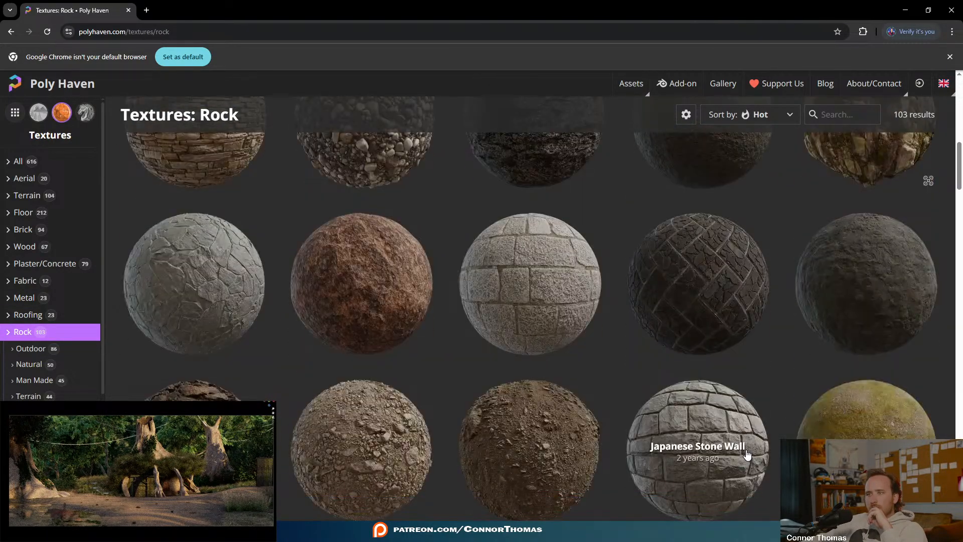
{"action": "scroll", "coordinate": [737, 456], "scroll_direction": "down", "scroll_amount": 6}
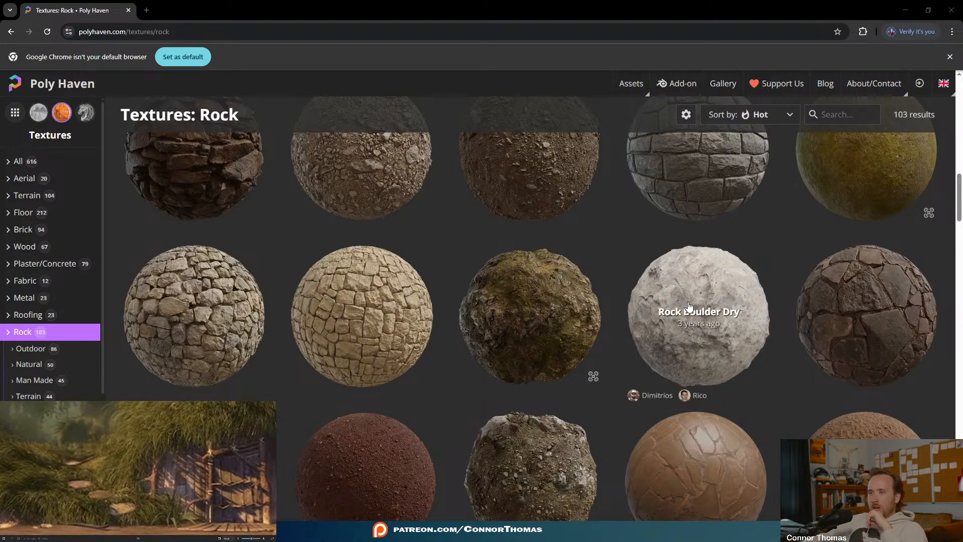
{"action": "scroll", "coordinate": [561, 258], "scroll_direction": "down", "scroll_amount": 1}
{"action": "scroll", "coordinate": [561, 257], "scroll_direction": "down", "scroll_amount": 5}
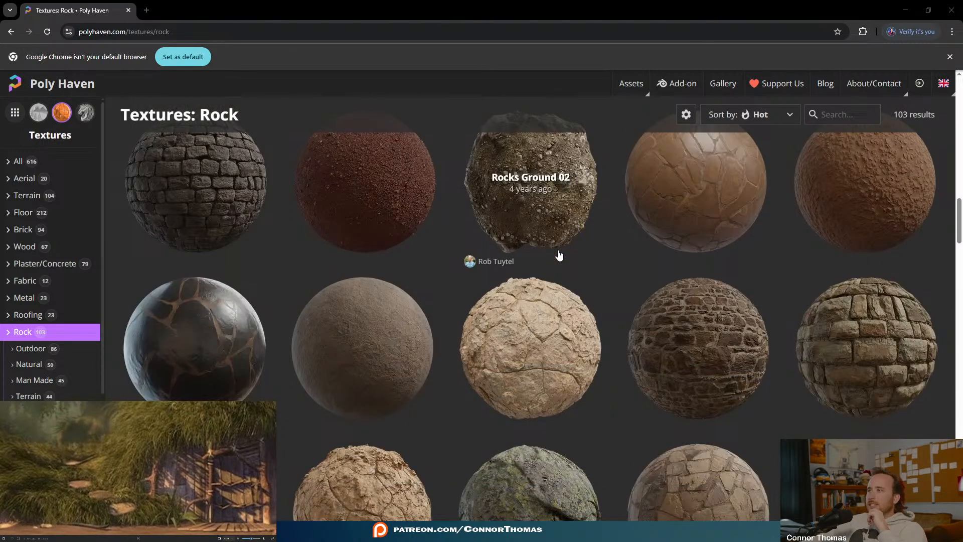
{"action": "scroll", "coordinate": [559, 256], "scroll_direction": "down", "scroll_amount": 3}
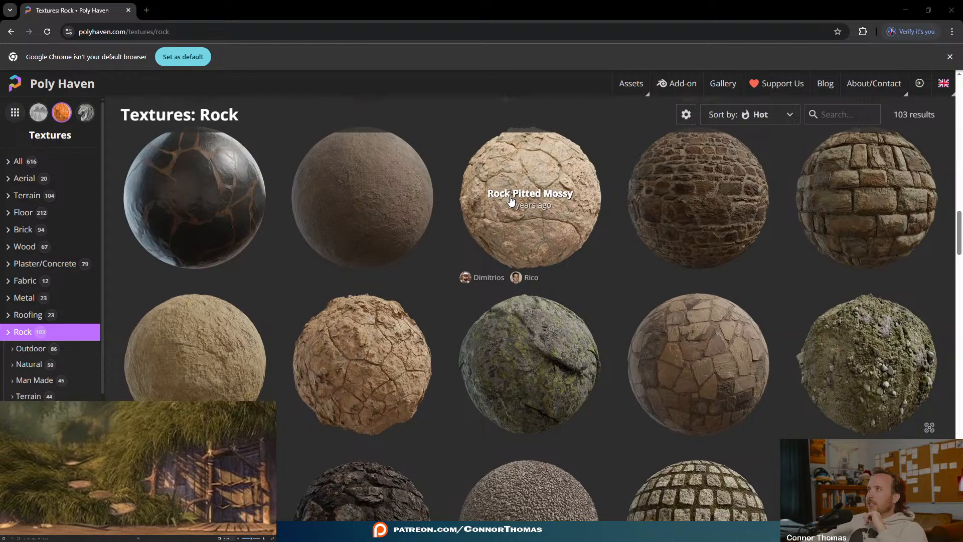
{"action": "scroll", "coordinate": [511, 200], "scroll_direction": "down", "scroll_amount": 3}
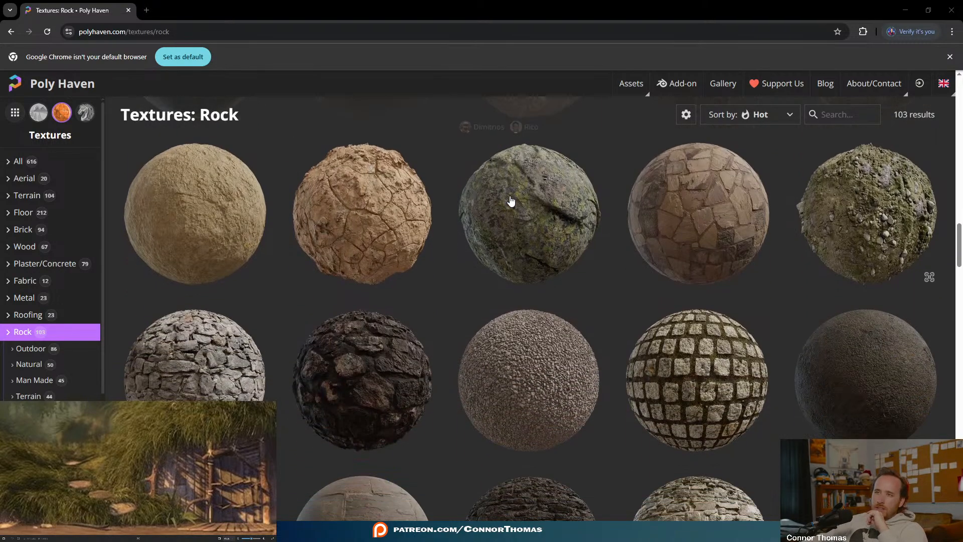
{"action": "scroll", "coordinate": [510, 200], "scroll_direction": "down", "scroll_amount": 8}
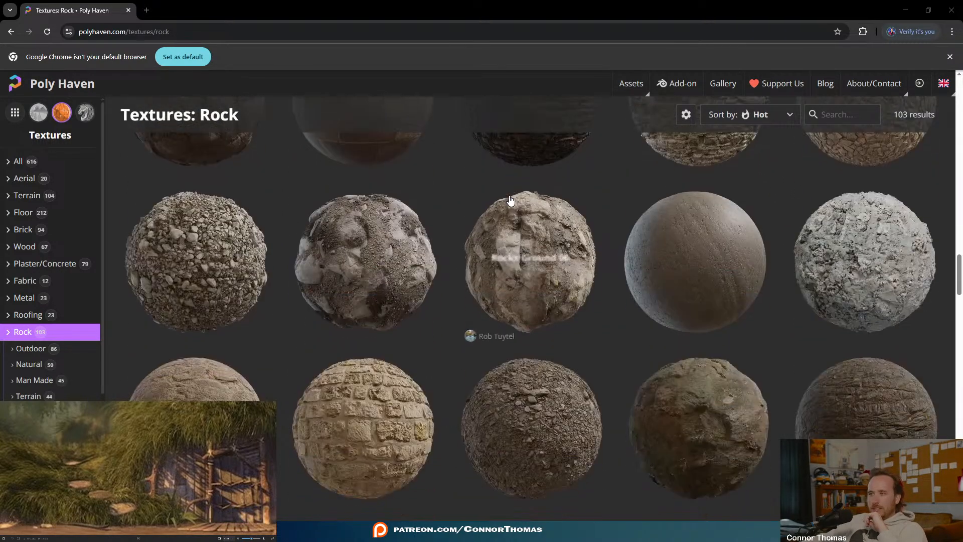
{"action": "scroll", "coordinate": [511, 200], "scroll_direction": "down", "scroll_amount": 5}
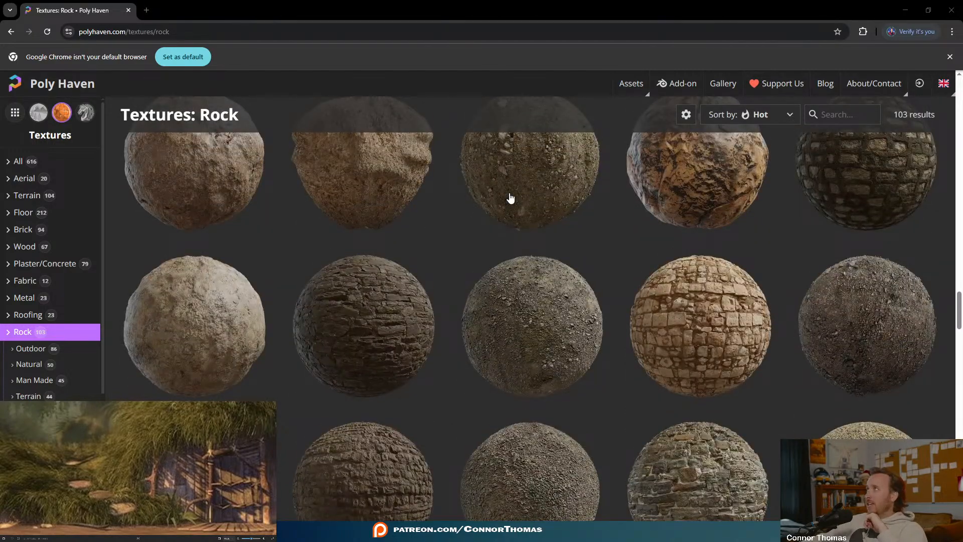
{"action": "scroll", "coordinate": [511, 198], "scroll_direction": "down", "scroll_amount": 6}
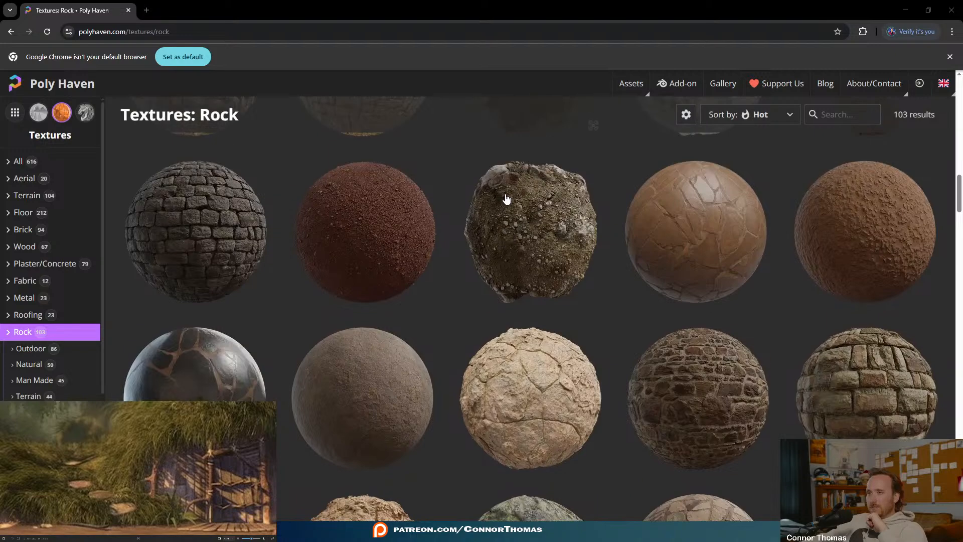
{"action": "scroll", "coordinate": [506, 199], "scroll_direction": "up", "scroll_amount": 6}
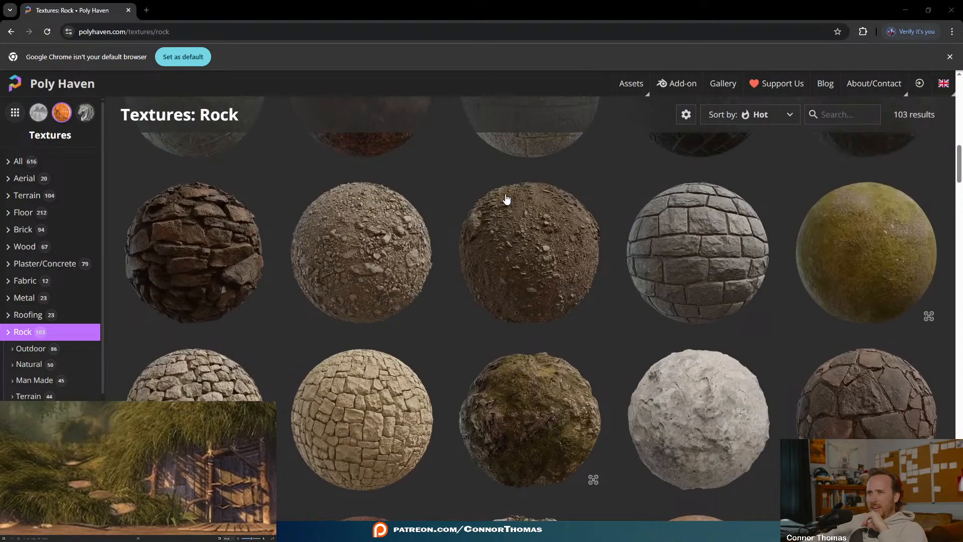
{"action": "scroll", "coordinate": [506, 199], "scroll_direction": "up", "scroll_amount": 7}
{"action": "scroll", "coordinate": [367, 271], "scroll_direction": "down", "scroll_amount": 3}
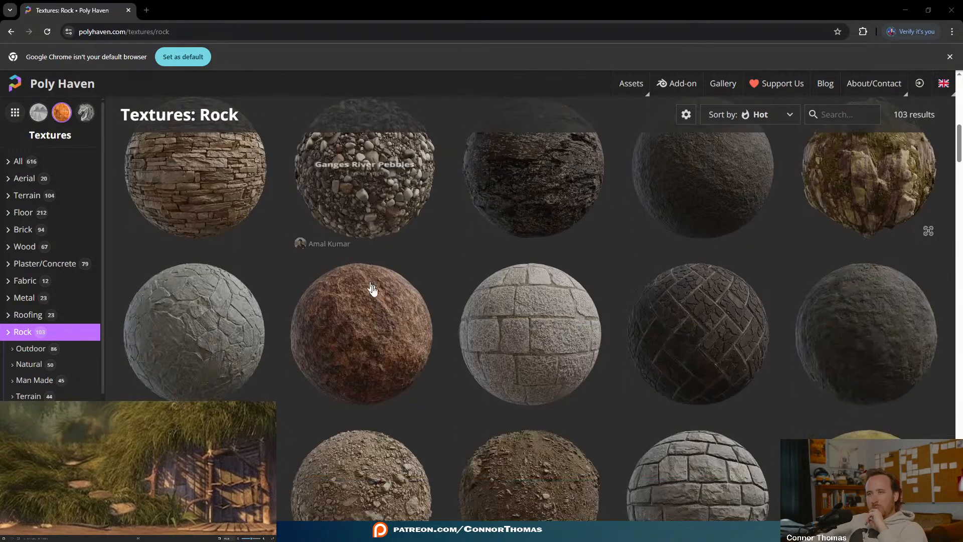
{"action": "scroll", "coordinate": [396, 344], "scroll_direction": "up", "scroll_amount": 10}
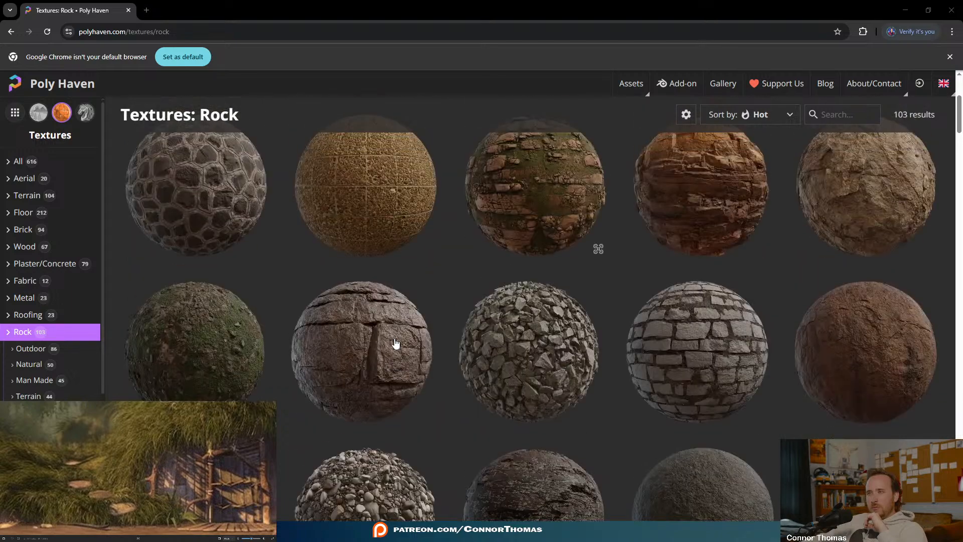
{"action": "scroll", "coordinate": [399, 336], "scroll_direction": "down", "scroll_amount": 5}
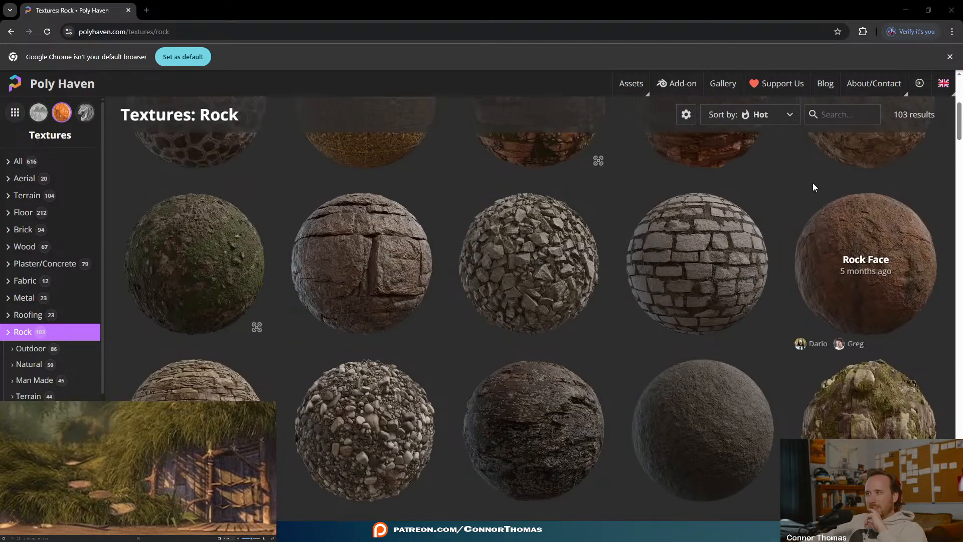
{"action": "scroll", "coordinate": [852, 225], "scroll_direction": "up", "scroll_amount": 4}
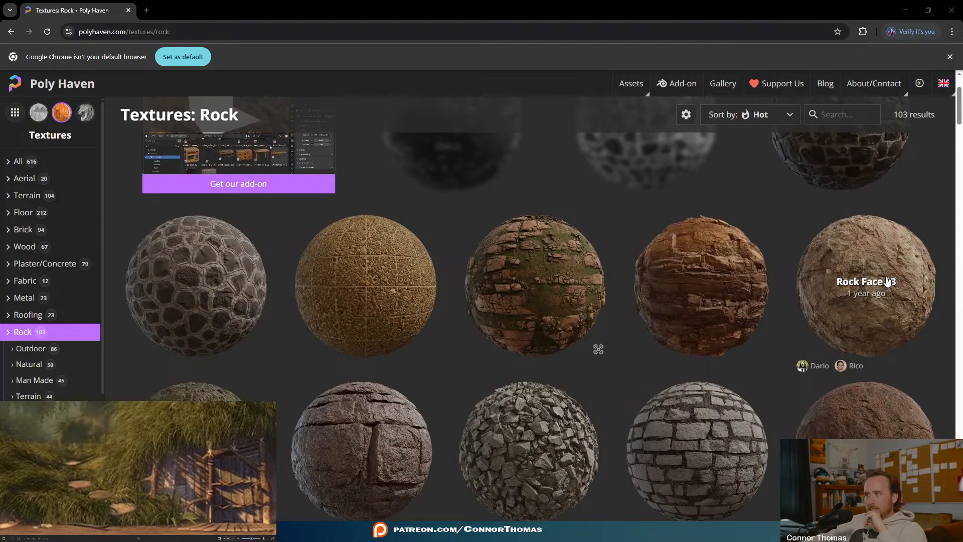
{"action": "left_click", "coordinate": [912, 286]}
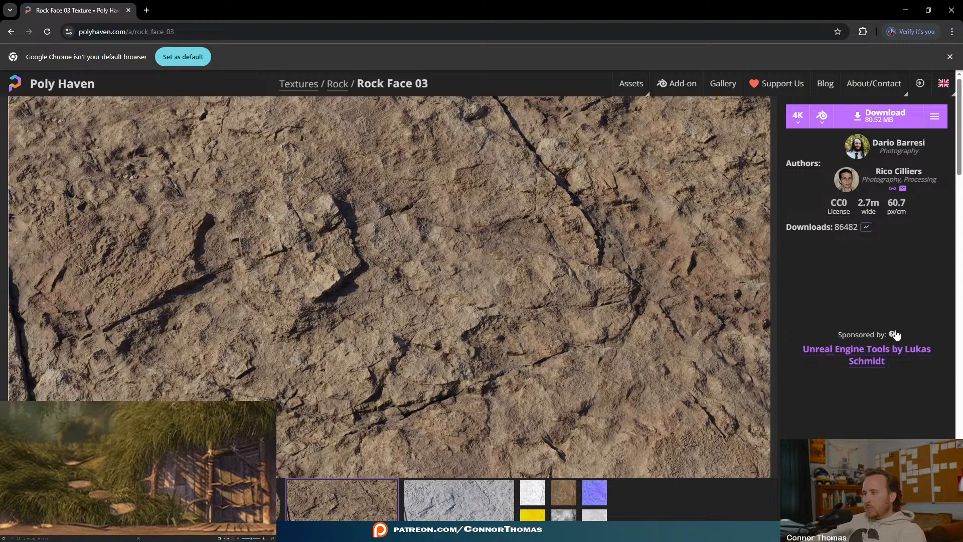
- Download the 4K Rock Face 03 texture as rock_face_03_4k.blend.zip into the project's textures folder and return to Blender
{"action": "left_click", "coordinate": [854, 123]}
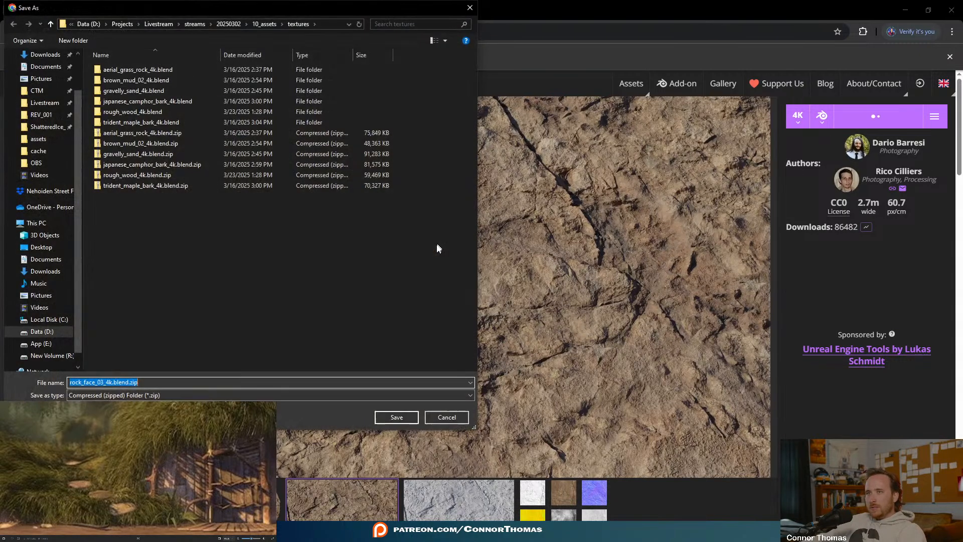
{"action": "left_click", "coordinate": [396, 417]}
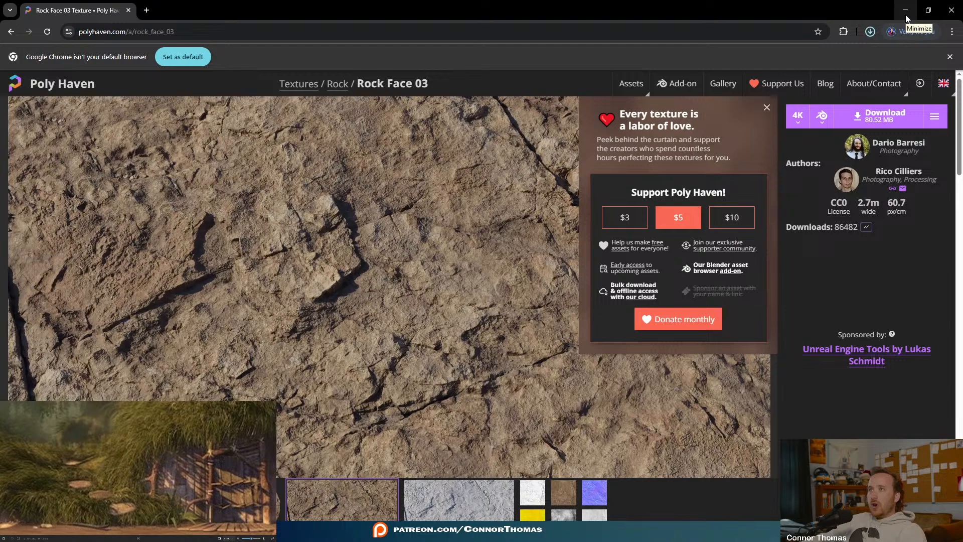
{"action": "left_click", "coordinate": [905, 14]}
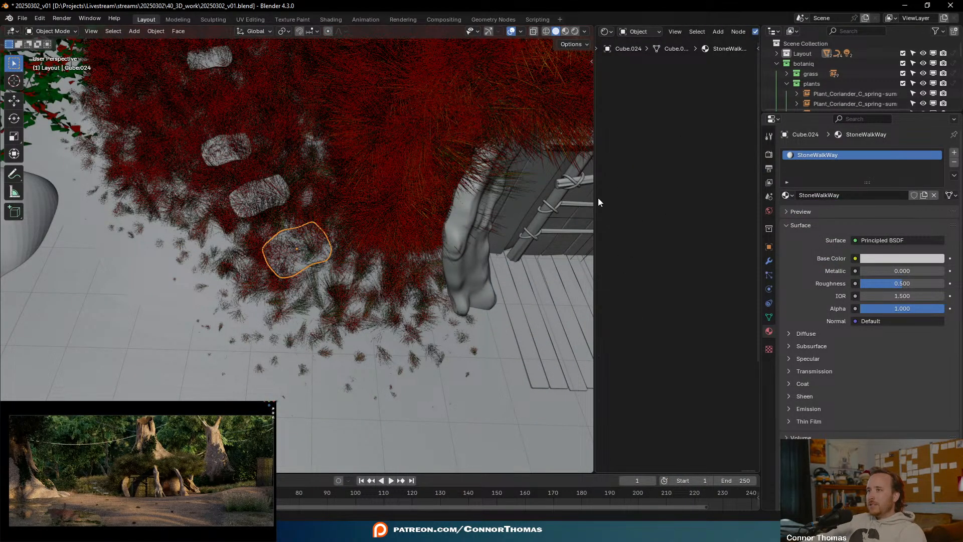
- Enlarge the StoneWalkWay node editor and bring in the rock_face_03 diffuse, roughness and normal images from the file browser
{"action": "left_click_drag", "start_coordinate": [593, 200], "coordinate": [356, 218]}
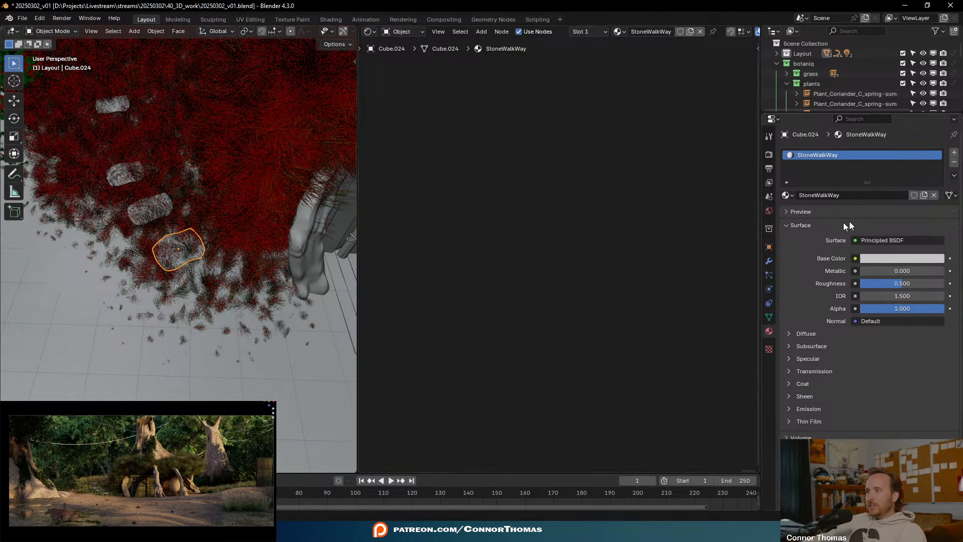
{"action": "key", "text": "Home"}
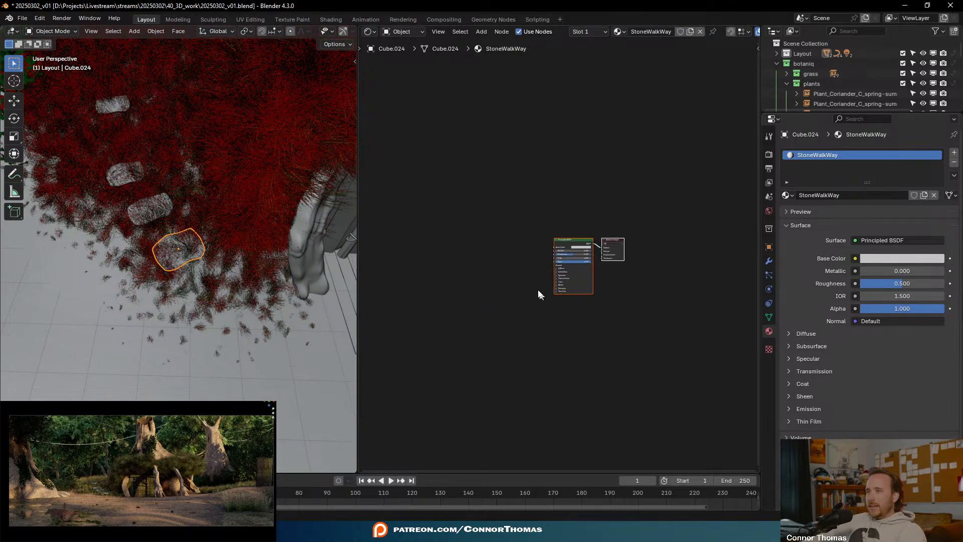
{"action": "middle_click_drag", "start_coordinate": [498, 242], "coordinate": [563, 206]}
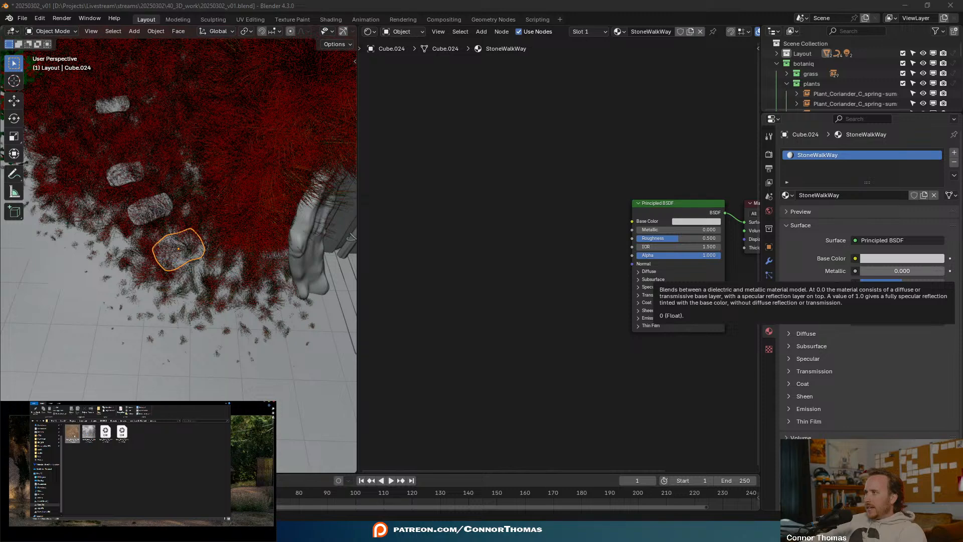
{"action": "left_click_drag", "start_coordinate": [79, 462], "coordinate": [508, 160]}
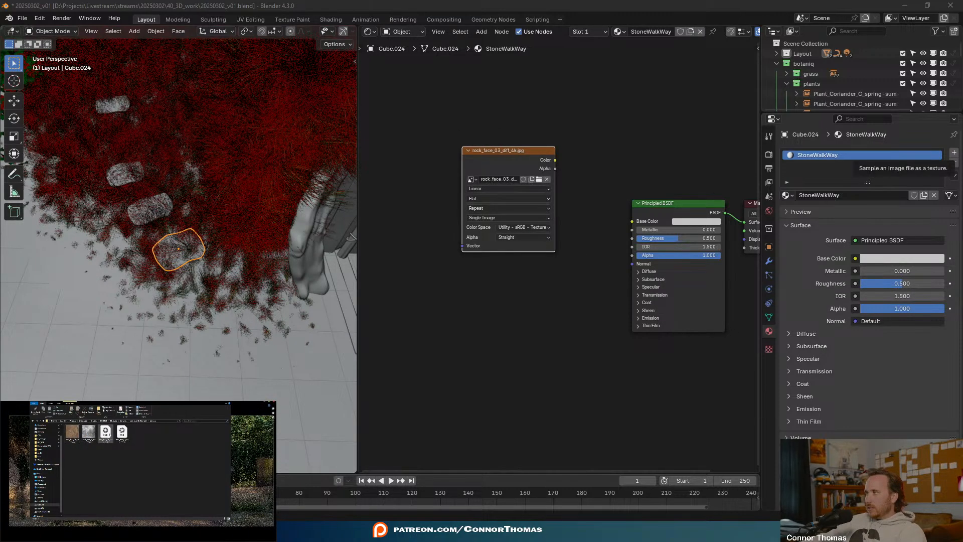
{"action": "left_click_drag", "start_coordinate": [736, 325], "coordinate": [401, 274]}
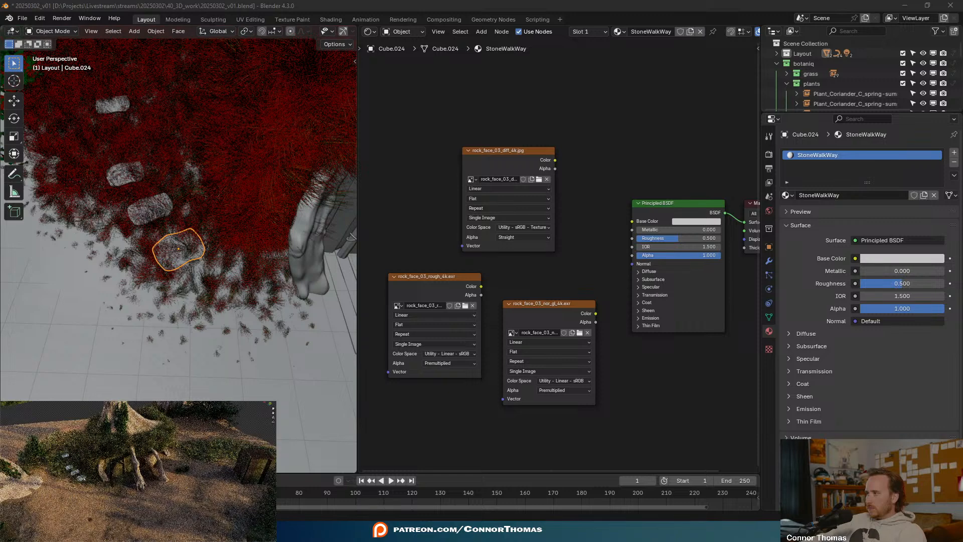
- Preview the rock_face_03 diffuse image on the stone and connect its colour to the Principled BSDF's Base Color
{"action": "left_click", "coordinate": [178, 249]}
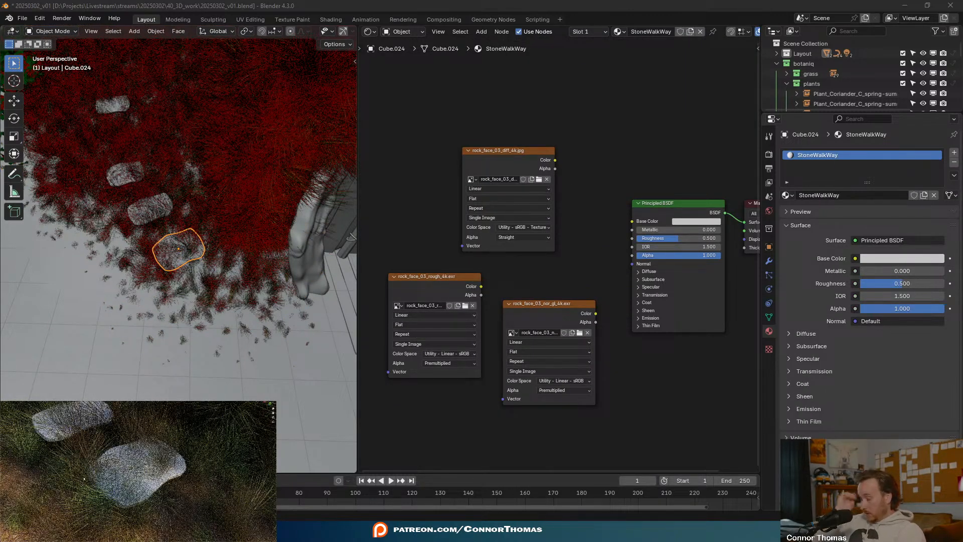
{"action": "left_click_drag", "start_coordinate": [509, 155], "coordinate": [389, 142]}
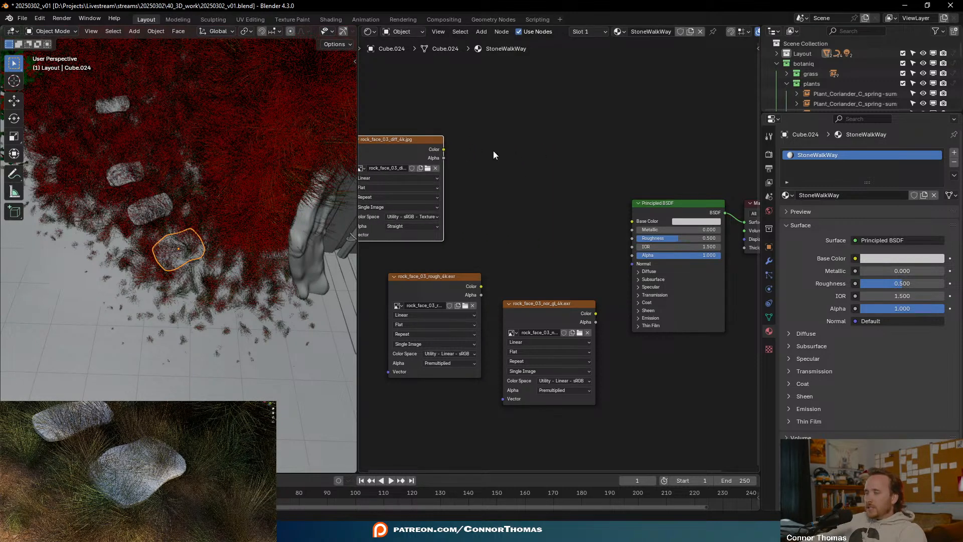
{"action": "middle_click_drag", "start_coordinate": [494, 155], "coordinate": [567, 157]}
{"action": "left_click", "coordinate": [568, 157], "text": "ctrl+shift"}
{"action": "middle_click_drag", "start_coordinate": [688, 155], "coordinate": [613, 138]}
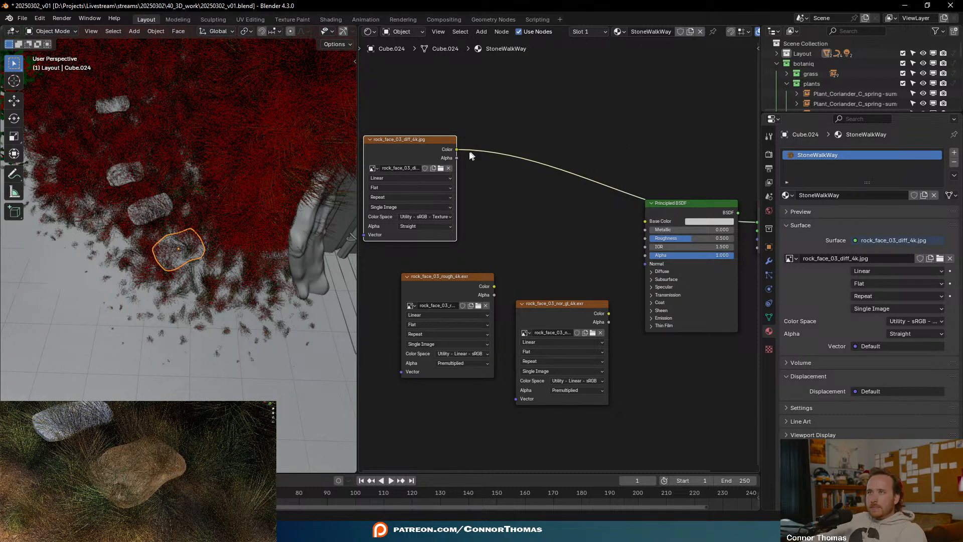
{"action": "left_click_drag", "start_coordinate": [456, 150], "coordinate": [646, 221]}
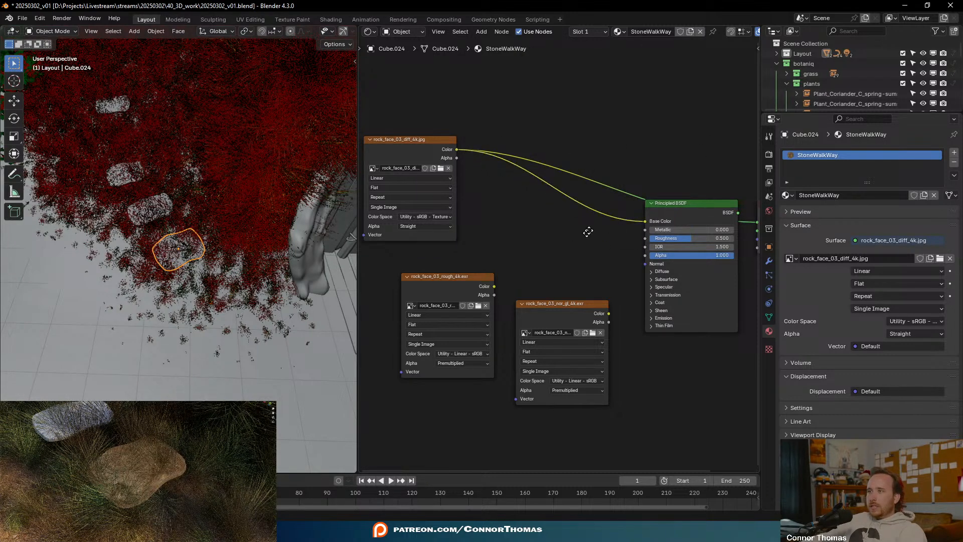
- Stack the roughness and normal images below the diffuse one and connect them to the Principled BSDF's Roughness and Normal inputs
{"action": "middle_click_drag", "start_coordinate": [516, 299], "coordinate": [558, 254]}
{"action": "left_click_drag", "start_coordinate": [560, 257], "coordinate": [452, 349]}
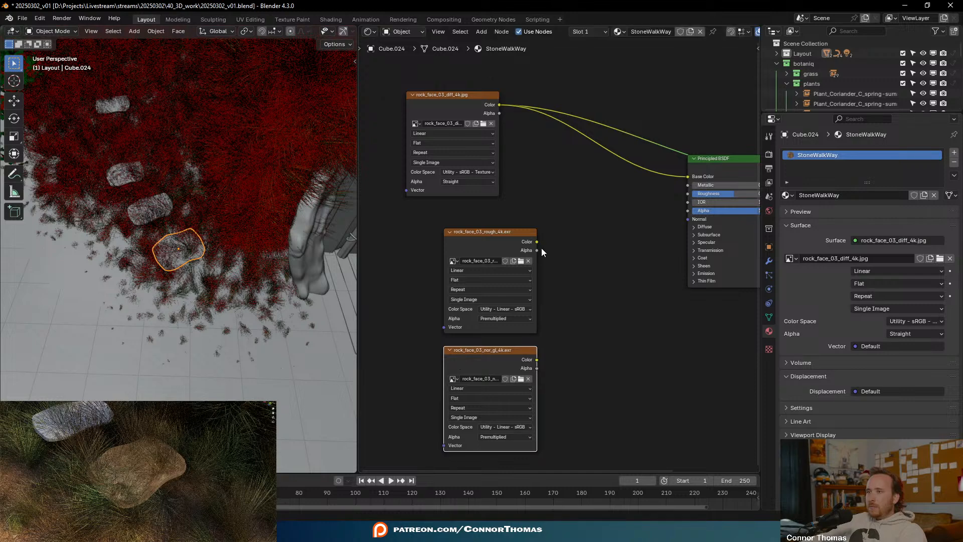
{"action": "middle_click_drag", "start_coordinate": [549, 248], "coordinate": [466, 286]}
{"action": "left_click_drag", "start_coordinate": [445, 286], "coordinate": [597, 239]}
{"action": "middle_click_drag", "start_coordinate": [462, 346], "coordinate": [516, 259]}
{"action": "left_click_drag", "start_coordinate": [500, 318], "coordinate": [647, 178]}
- Insert a Normal Map node between the rock_face_03 normal image and the Principled BSDF's Normal input
{"action": "left_click", "coordinate": [586, 327]}
{"action": "key", "text": "shift+a"}
{"action": "left_click", "coordinate": [581, 332]}
{"action": "type", "text": "normal"}
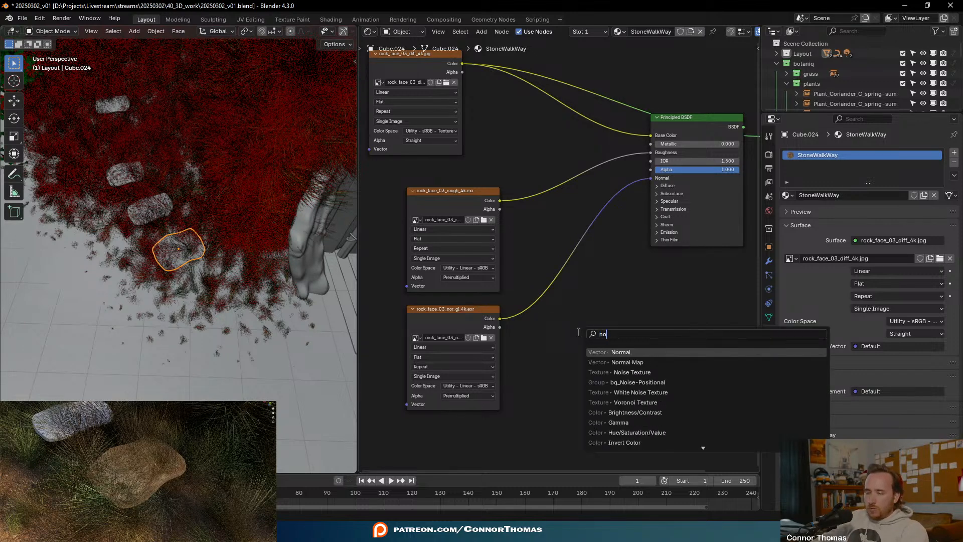
{"action": "key", "text": "Return"}
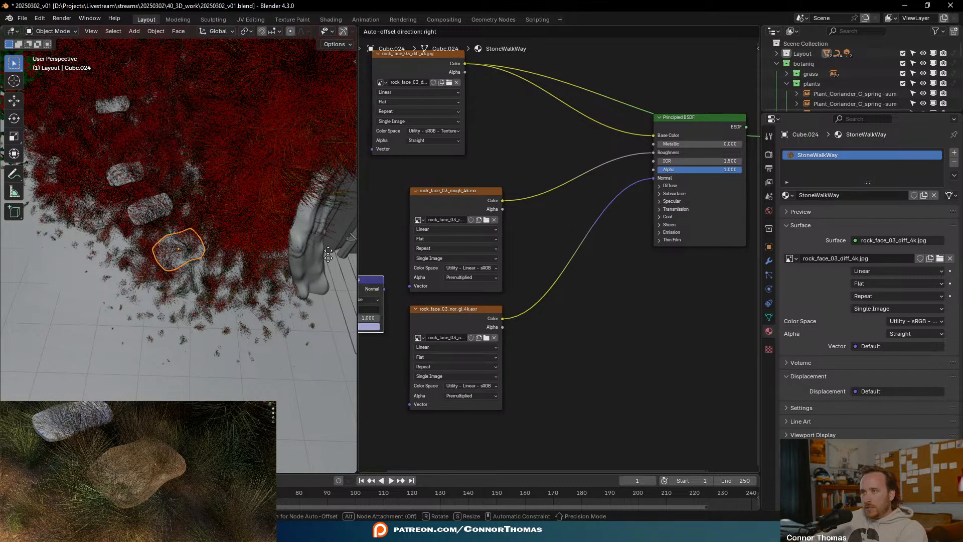
{"action": "left_click", "coordinate": [559, 256]}
- Add a Color Ramp node above the diffuse texture in the StoneWalkWay material
{"action": "middle_click_drag", "start_coordinate": [527, 55], "coordinate": [518, 174]}
{"action": "key", "text": "shift+a"}
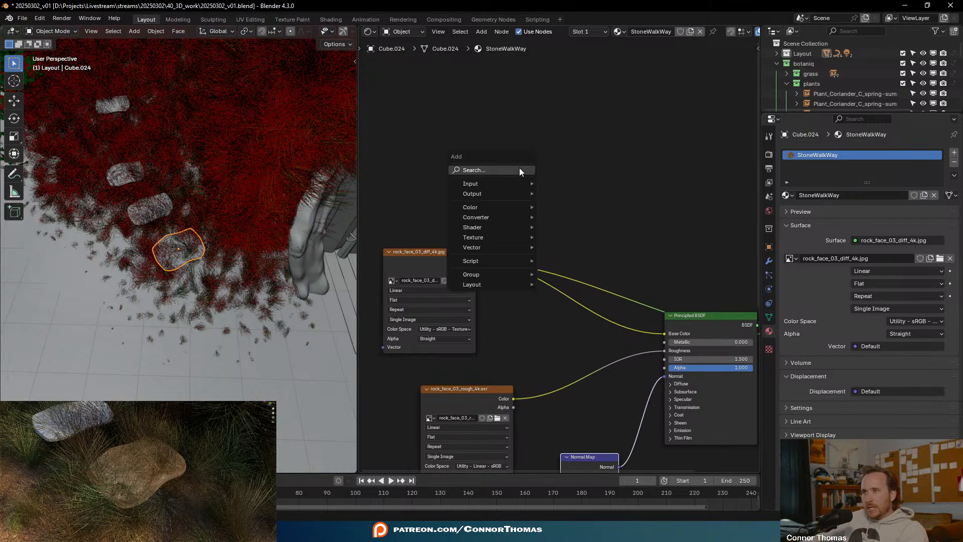
{"action": "left_click", "coordinate": [519, 167]}
{"action": "type", "text": "colo"}
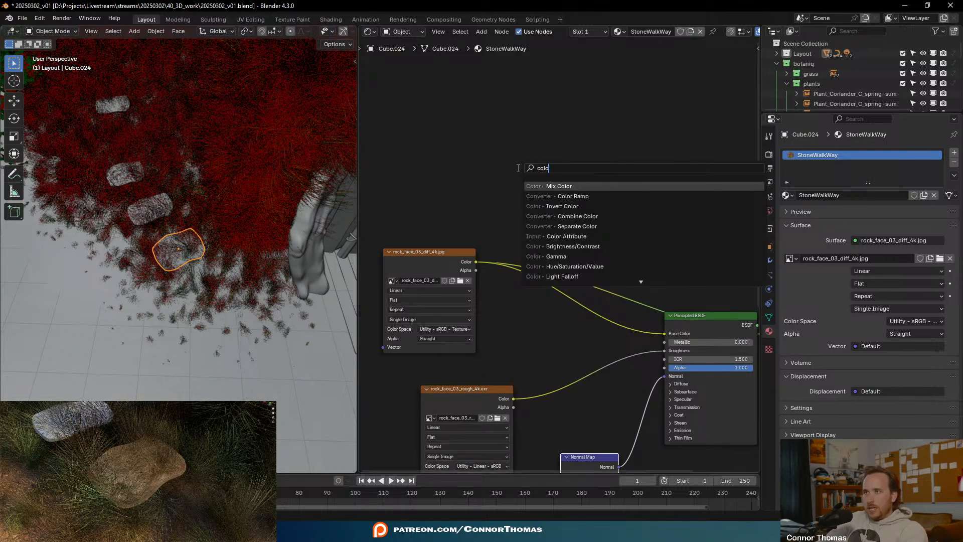
{"action": "key", "text": "Down"}
{"action": "key", "text": "Return"}
{"action": "left_click", "coordinate": [526, 146]}
- Add an Object Info node ahead of the Color Ramp
{"action": "middle_click_drag", "start_coordinate": [454, 122], "coordinate": [543, 153]}
{"action": "key", "text": "shift+a"}
{"action": "left_click", "coordinate": [542, 152]}
{"action": "type", "text": "obj"}
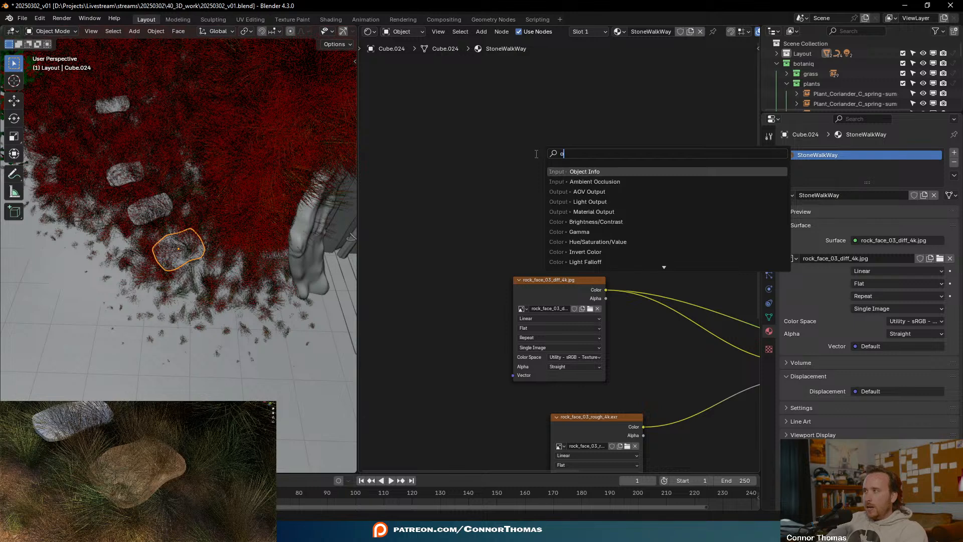
{"action": "key", "text": "Return"}
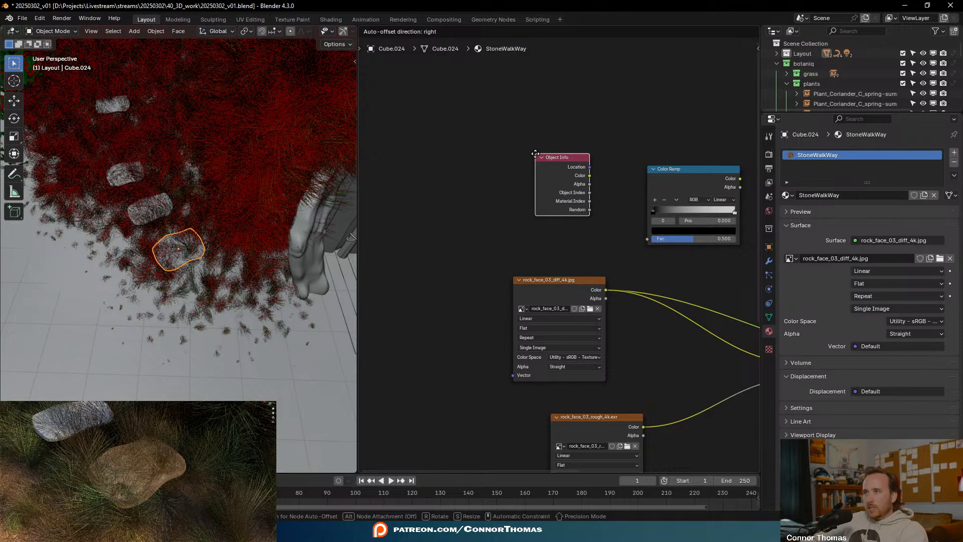
{"action": "left_click", "coordinate": [535, 154]}
- Maximize the node editor and connect Object Info's Random output to the Color Ramp's Fac, keeping the black stop at position 0
{"action": "scroll", "coordinate": [669, 268], "scroll_direction": "up", "scroll_amount": 5}
{"action": "middle_click_drag", "start_coordinate": [668, 268], "coordinate": [628, 292]}
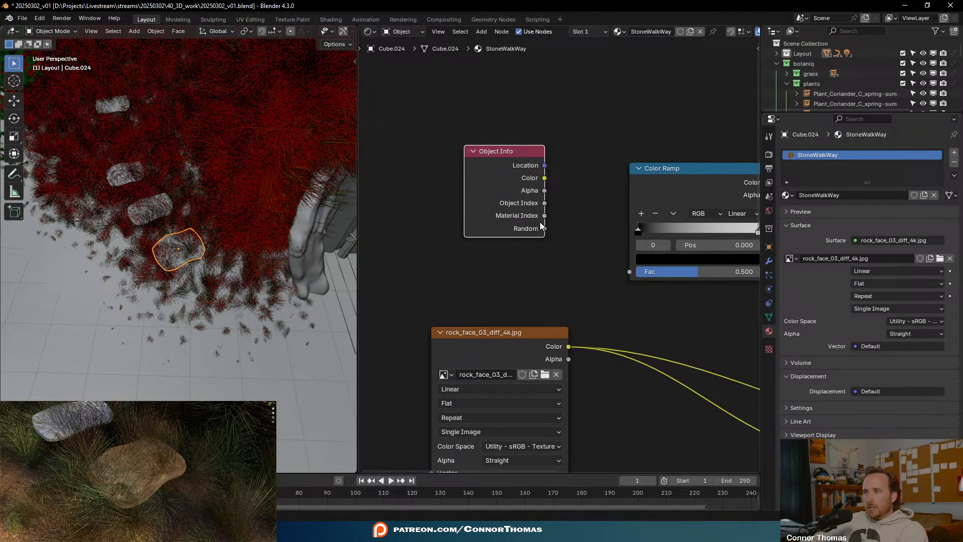
{"action": "key", "text": "ctrl+space"}
{"action": "left_click_drag", "start_coordinate": [466, 245], "coordinate": [557, 292]}
{"action": "middle_click_drag", "start_coordinate": [554, 296], "coordinate": [429, 330]}
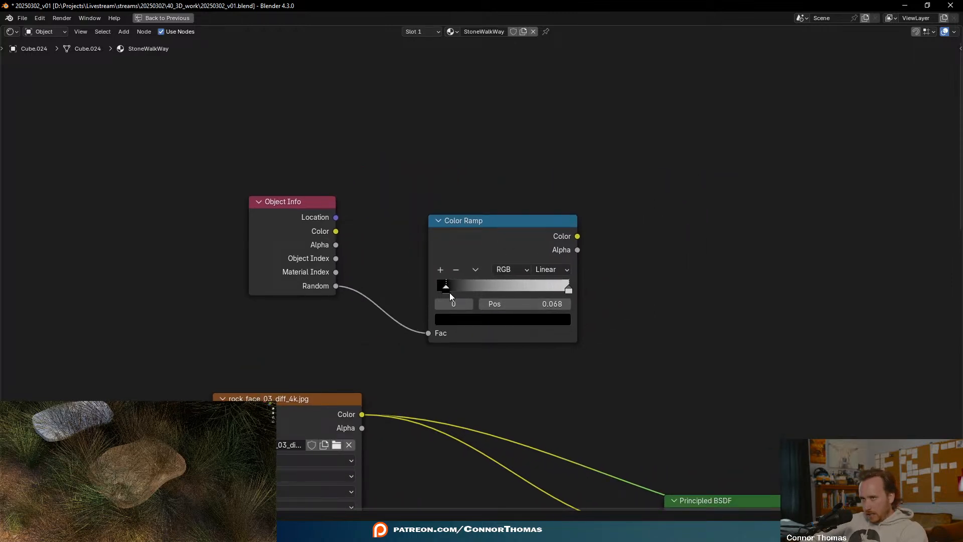
{"action": "left_click_drag", "start_coordinate": [449, 293], "coordinate": [427, 294]}
{"action": "left_click", "coordinate": [486, 320]}
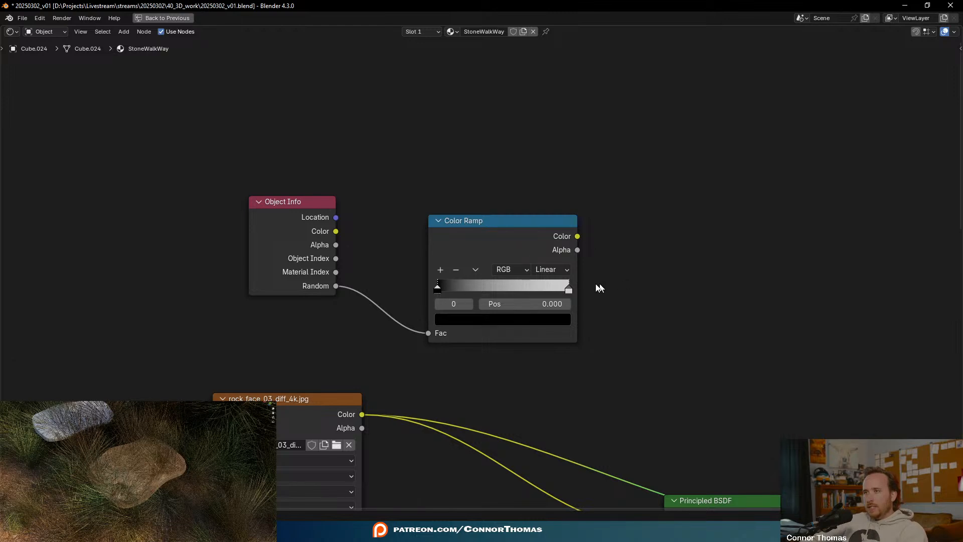
- Insert a Mix Color node between the diffuse texture and Base Color and place it above the Principled BSDF
{"action": "middle_click_drag", "start_coordinate": [596, 311], "coordinate": [471, 106]}
{"action": "key", "text": "shift+a"}
{"action": "type", "text": "mix"}
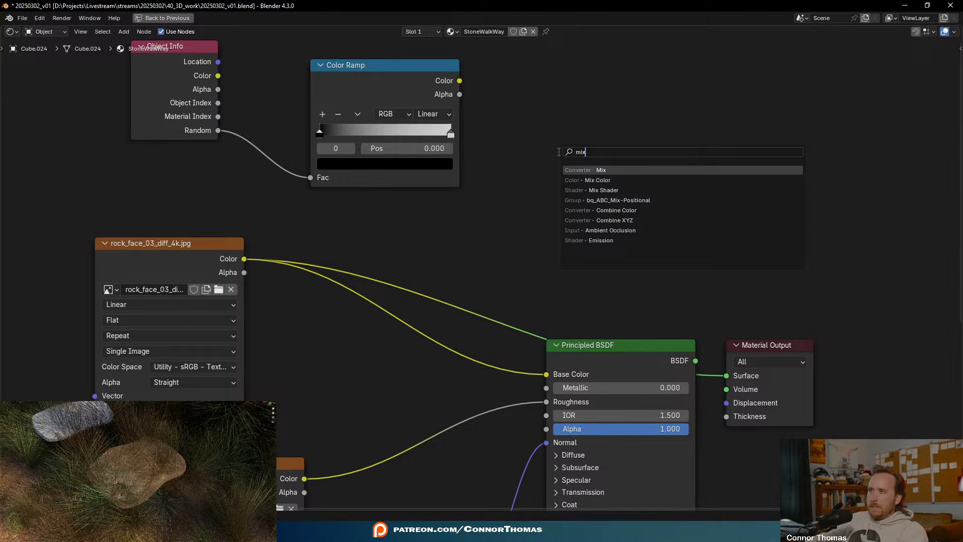
{"action": "key", "text": "Down"}
{"action": "key", "text": "Return"}
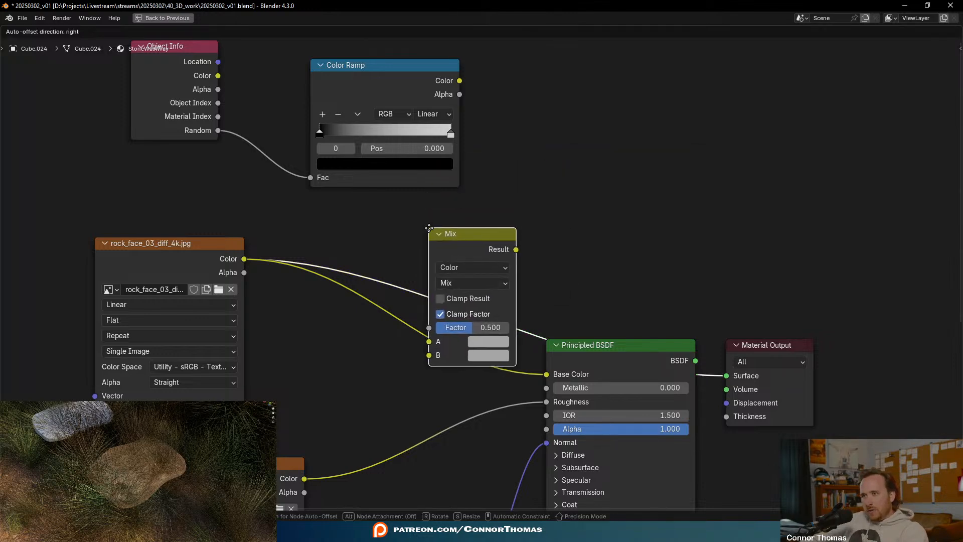
{"action": "left_click", "coordinate": [423, 321]}
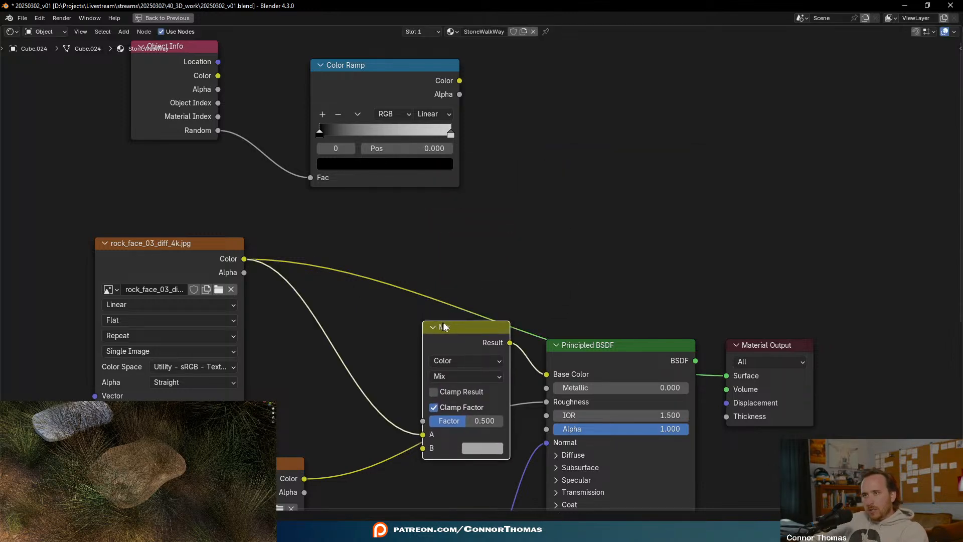
{"action": "key", "text": "g"}
{"action": "left_click", "coordinate": [507, 219]}
- Set the mix node's blending mode to Add, drive its Factor with the Color Ramp's colour and preview the result
{"action": "left_click", "coordinate": [506, 220]}
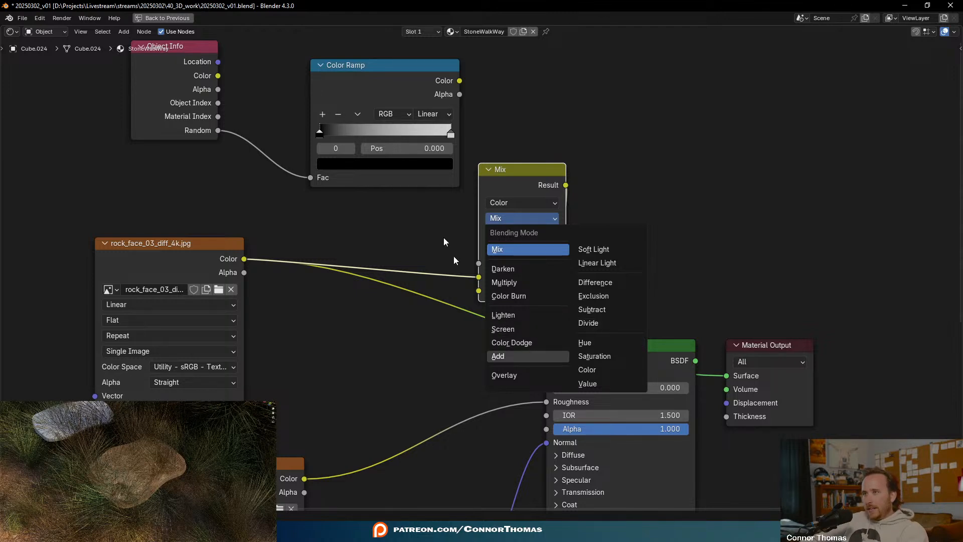
{"action": "key", "text": "Return"}
{"action": "middle_click_drag", "start_coordinate": [407, 182], "coordinate": [503, 251]}
{"action": "left_click_drag", "start_coordinate": [555, 151], "coordinate": [577, 333]}
{"action": "left_click_drag", "start_coordinate": [233, 89], "coordinate": [510, 284]}
{"action": "left_click", "coordinate": [479, 131]}
{"action": "left_click_drag", "start_coordinate": [197, 95], "coordinate": [464, 221]}
{"action": "left_click_drag", "start_coordinate": [489, 137], "coordinate": [341, 151]}
{"action": "left_click_drag", "start_coordinate": [631, 249], "coordinate": [559, 226]}
{"action": "left_click", "coordinate": [559, 228], "text": "ctrl+shift"}
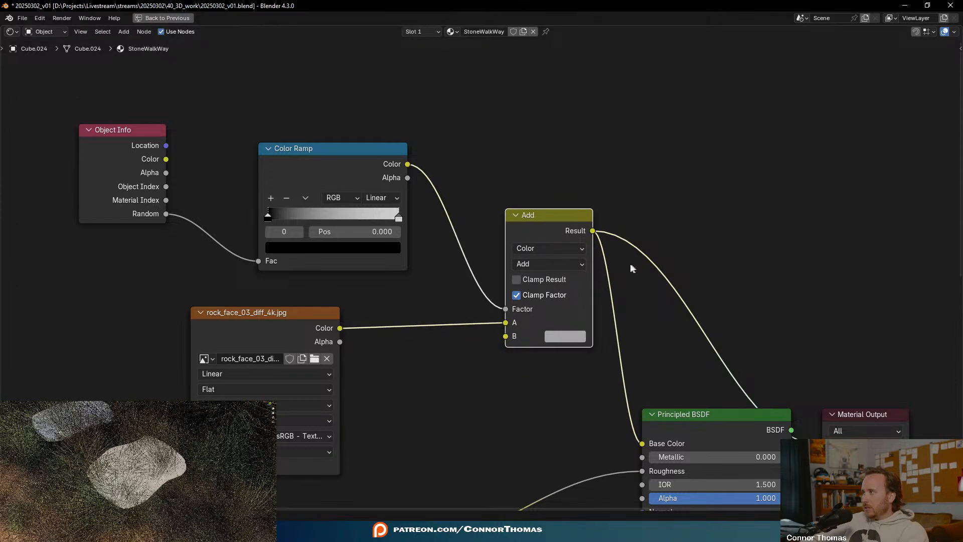
- Move the diffuse texture's link from the Add node's A input to its B input and tidy the texture node's placement
{"action": "left_click_drag", "start_coordinate": [505, 323], "coordinate": [507, 336]}
{"action": "middle_click_drag", "start_coordinate": [501, 209], "coordinate": [607, 215]}
{"action": "middle_click_drag", "start_coordinate": [629, 377], "coordinate": [587, 341]}
{"action": "left_click_drag", "start_coordinate": [359, 293], "coordinate": [357, 320]}
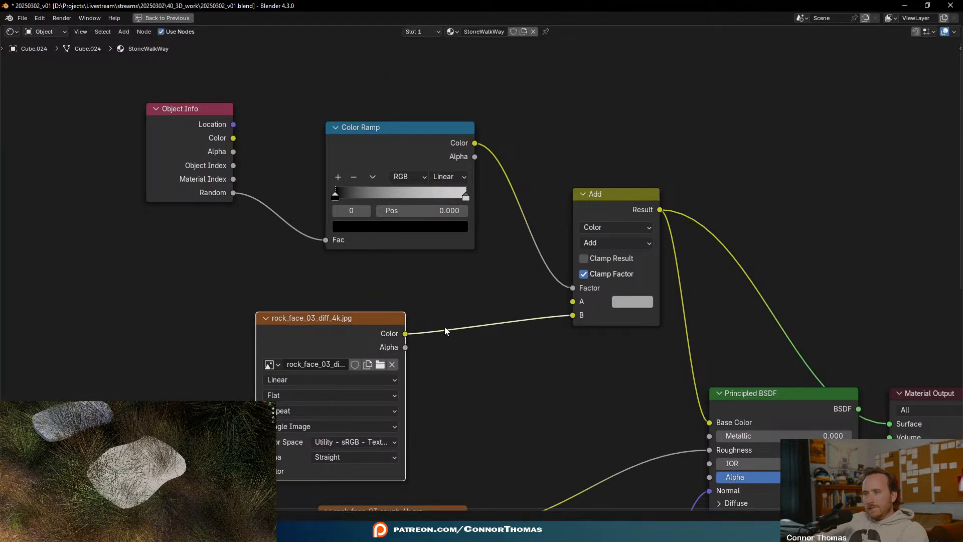
{"action": "middle_click_drag", "start_coordinate": [427, 276], "coordinate": [580, 381]}
{"action": "scroll", "coordinate": [580, 381], "scroll_direction": "up", "scroll_amount": 1}
{"action": "left_click_drag", "start_coordinate": [316, 162], "coordinate": [573, 389]}
{"action": "left_click", "coordinate": [702, 245]}
{"action": "middle_click_drag", "start_coordinate": [703, 244], "coordinate": [670, 203]}
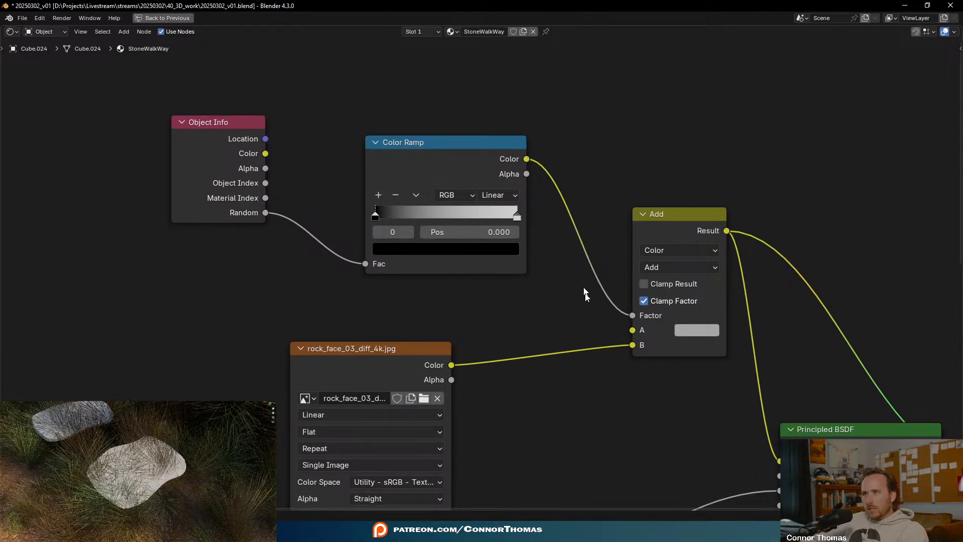
- Try driving the Add node's Factor directly from Object Info's Random output
{"action": "middle_click_drag", "start_coordinate": [563, 305], "coordinate": [573, 202]}
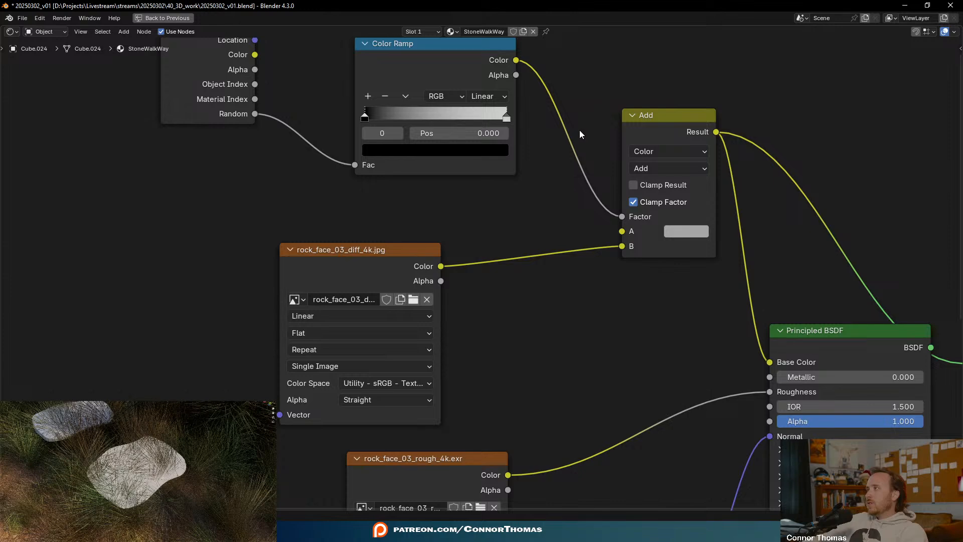
{"action": "middle_click_drag", "start_coordinate": [584, 169], "coordinate": [560, 286]}
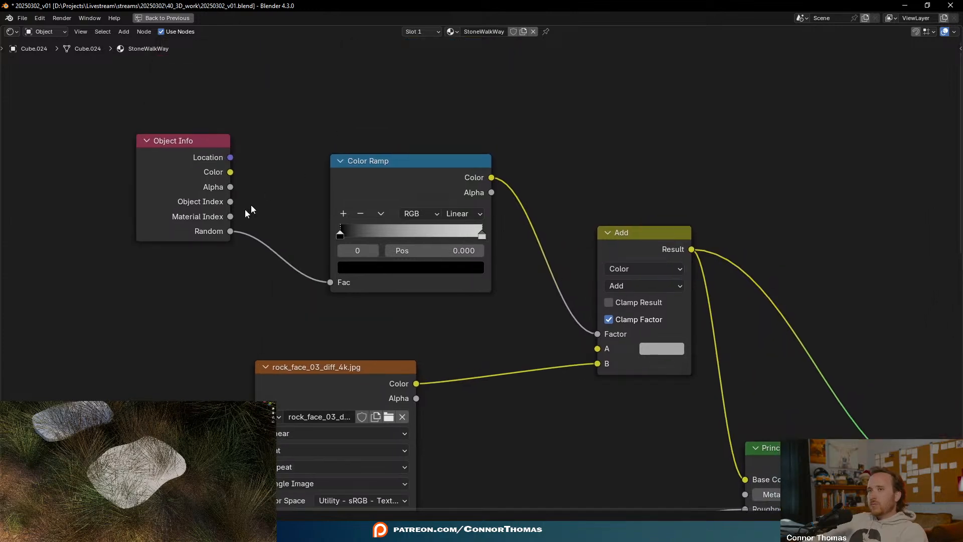
{"action": "left_click_drag", "start_coordinate": [231, 231], "coordinate": [597, 333]}
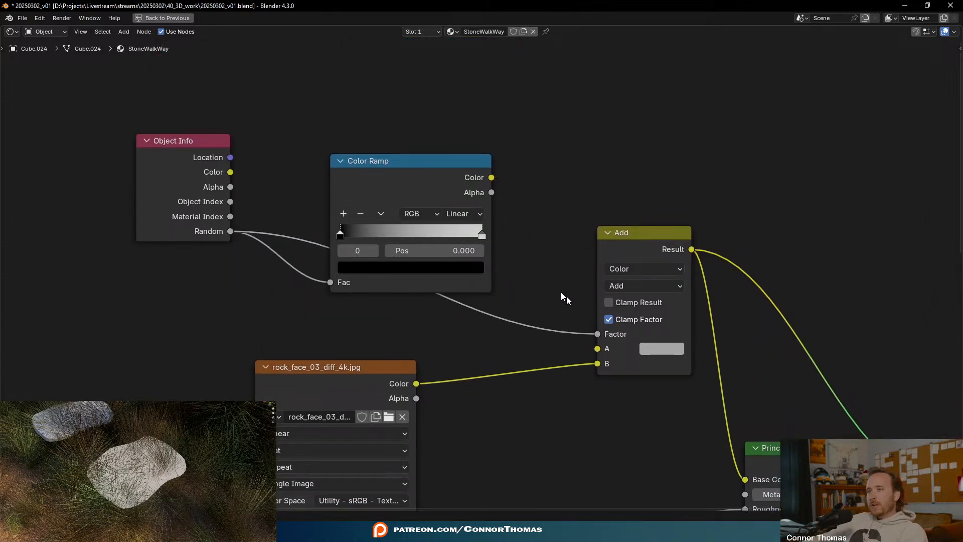
- Disconnect the Add node's Factor input and feed the Color Ramp's colour into its A input
{"action": "left_click_drag", "start_coordinate": [430, 173], "coordinate": [473, 92]}
{"action": "left_click_drag", "start_coordinate": [597, 334], "coordinate": [467, 296]}
{"action": "left_click_drag", "start_coordinate": [547, 100], "coordinate": [607, 350]}
{"action": "left_click_drag", "start_coordinate": [476, 88], "coordinate": [430, 165]}
{"action": "middle_click_drag", "start_coordinate": [430, 165], "coordinate": [426, 127]}
- Change the mix node's blending mode to Multiply
{"action": "left_click", "coordinate": [638, 247]}
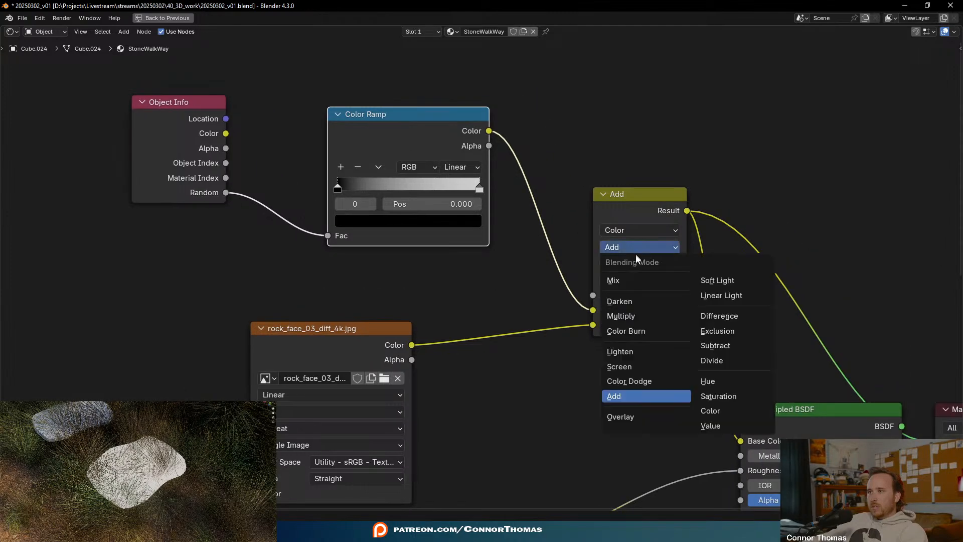
{"action": "left_click", "coordinate": [630, 316]}
{"action": "middle_click_drag", "start_coordinate": [438, 162], "coordinate": [394, 171]}
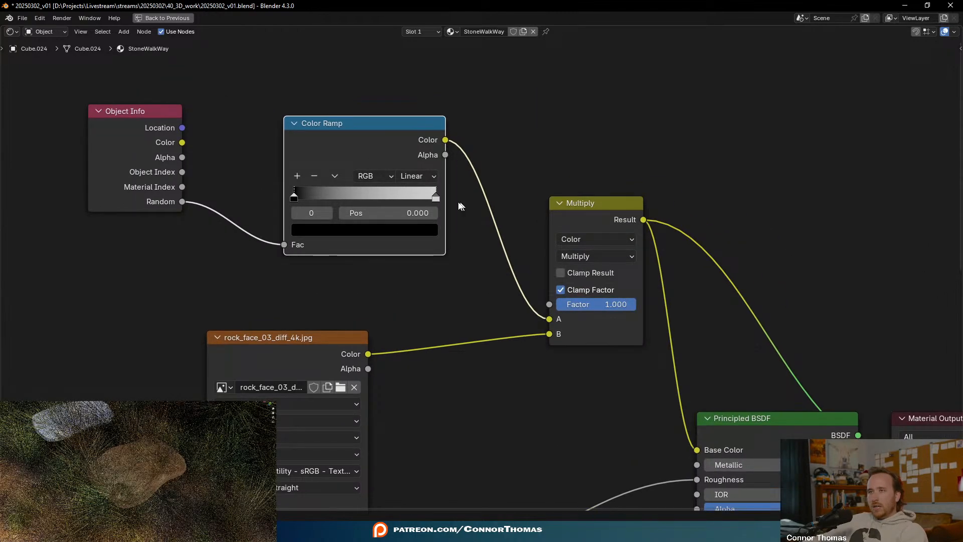
{"action": "middle_click_drag", "start_coordinate": [508, 263], "coordinate": [406, 204]}
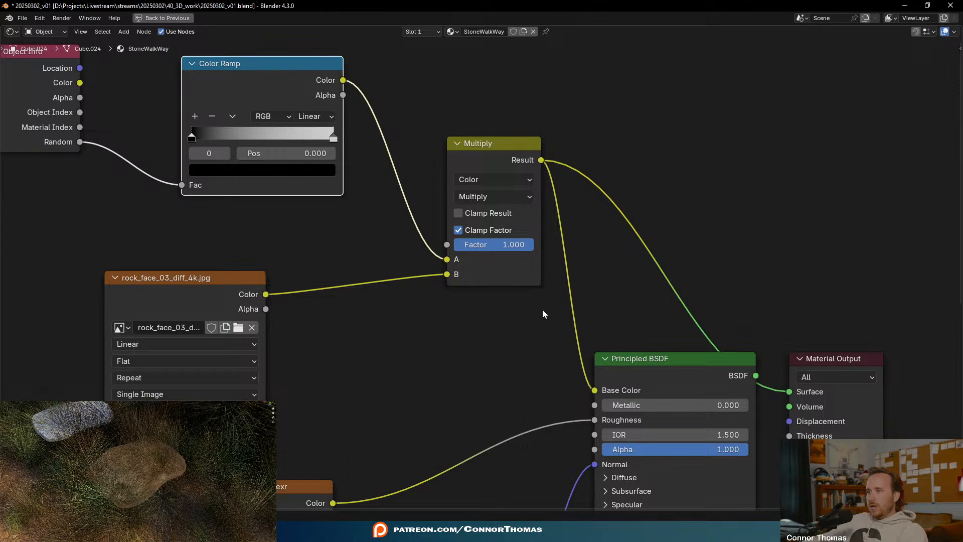
- Connect the Principled BSDF's output back to the Material Output's Surface input
{"action": "middle_click_drag", "start_coordinate": [502, 143], "coordinate": [526, 138]}
{"action": "scroll", "coordinate": [546, 238], "scroll_direction": "down", "scroll_amount": 2}
{"action": "middle_click_drag", "start_coordinate": [547, 237], "coordinate": [507, 129]}
{"action": "left_click", "coordinate": [508, 221], "text": "ctrl+shift"}
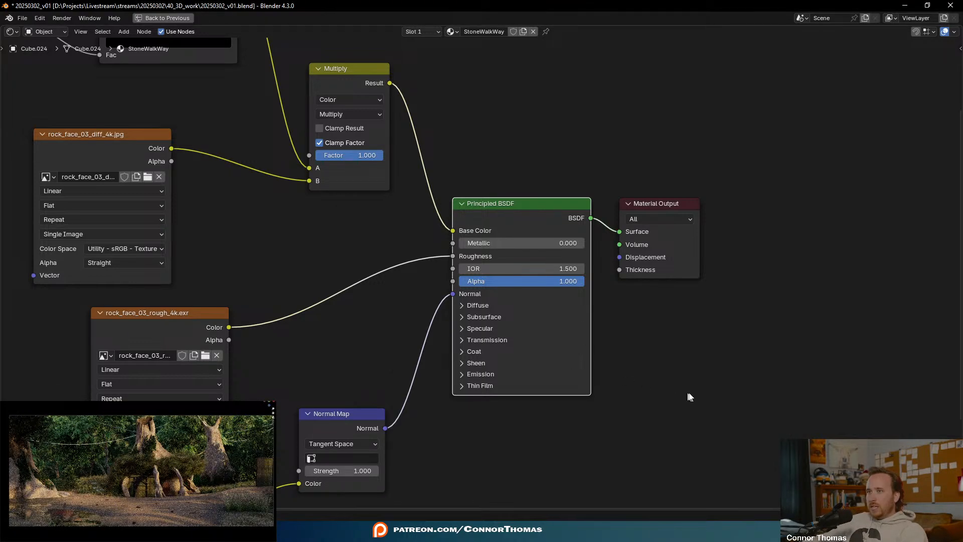
{"action": "middle_click_drag", "start_coordinate": [689, 397], "coordinate": [843, 396]}
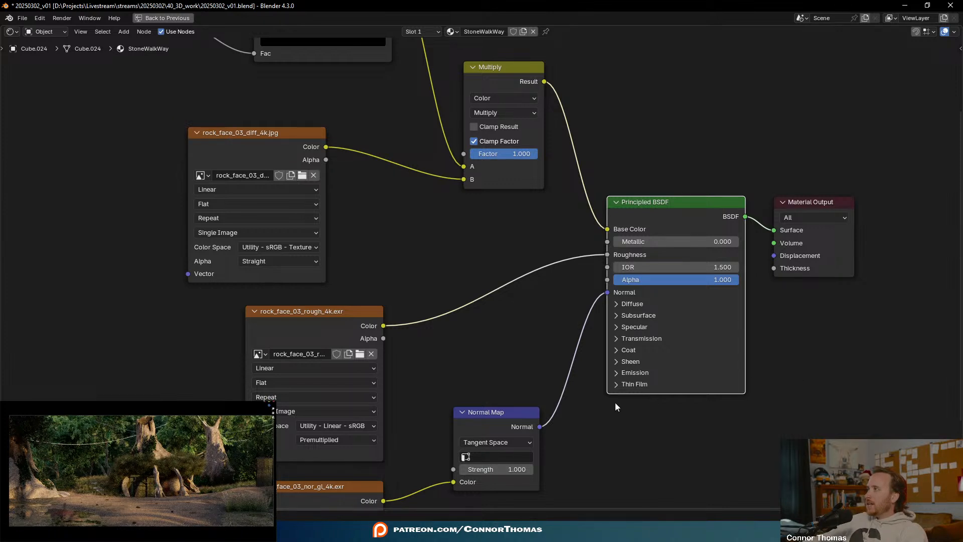
- Move the Object Info, Color Ramp, diffuse texture and Multiply nodes away from the Principled BSDF to make room for another node
{"action": "middle_click_drag", "start_coordinate": [501, 328], "coordinate": [681, 443]}
{"action": "scroll", "coordinate": [537, 300], "scroll_direction": "down", "scroll_amount": 2}
{"action": "middle_click_drag", "start_coordinate": [540, 259], "coordinate": [542, 297]}
{"action": "left_click_drag", "start_coordinate": [514, 141], "coordinate": [461, 195]}
{"action": "left_click_drag", "start_coordinate": [335, 128], "coordinate": [281, 203]}
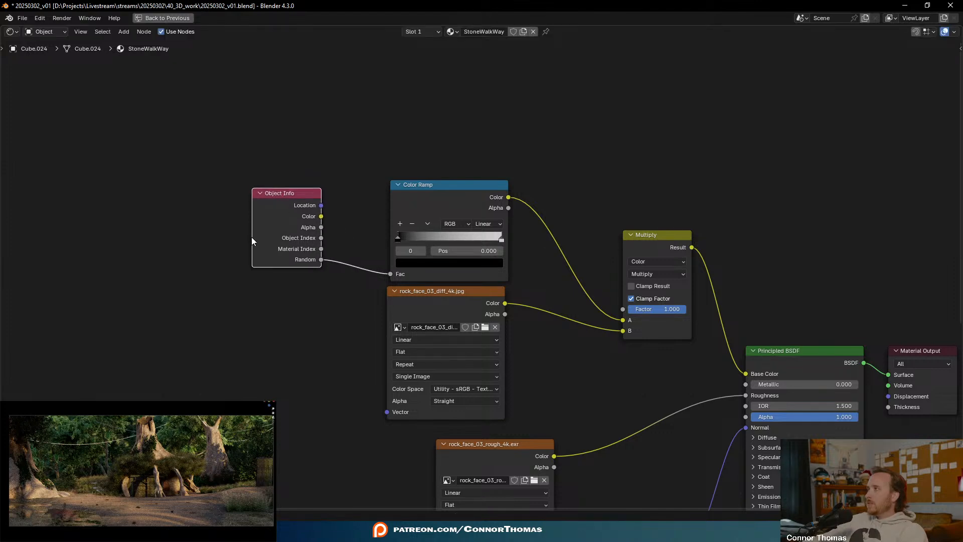
{"action": "left_click_drag", "start_coordinate": [679, 232], "coordinate": [626, 200]}
{"action": "left_click", "coordinate": [782, 211]}
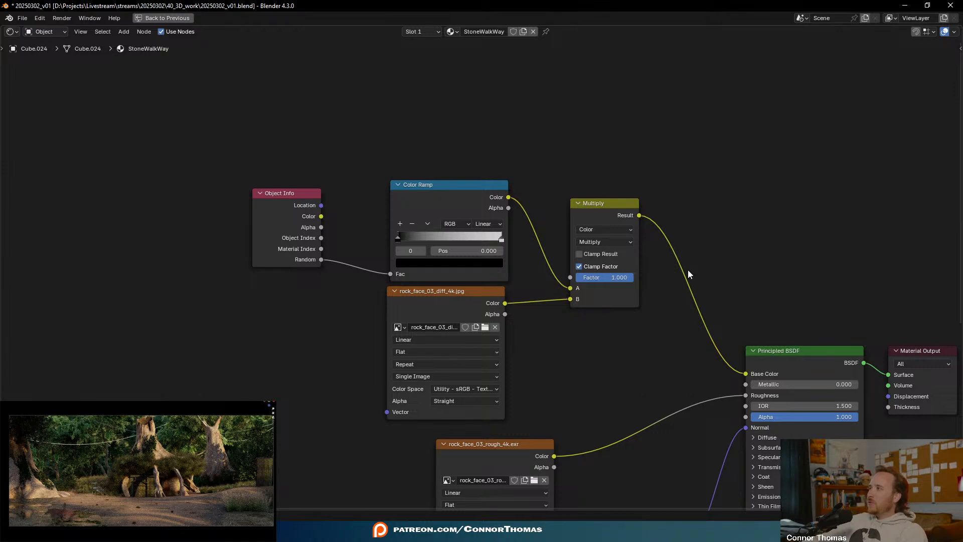
{"action": "middle_click_drag", "start_coordinate": [681, 361], "coordinate": [707, 326]}
{"action": "scroll", "coordinate": [642, 324], "scroll_direction": "up", "scroll_amount": 3}
{"action": "scroll", "coordinate": [671, 339], "scroll_direction": "down", "scroll_amount": 2}
{"action": "left_click_drag", "start_coordinate": [201, 171], "coordinate": [647, 365]}
{"action": "left_click_drag", "start_coordinate": [633, 183], "coordinate": [468, 166]}
- Insert an RGB Curves node on the link between the Multiply result and the Principled BSDF's Base Color
{"action": "left_click", "coordinate": [700, 172]}
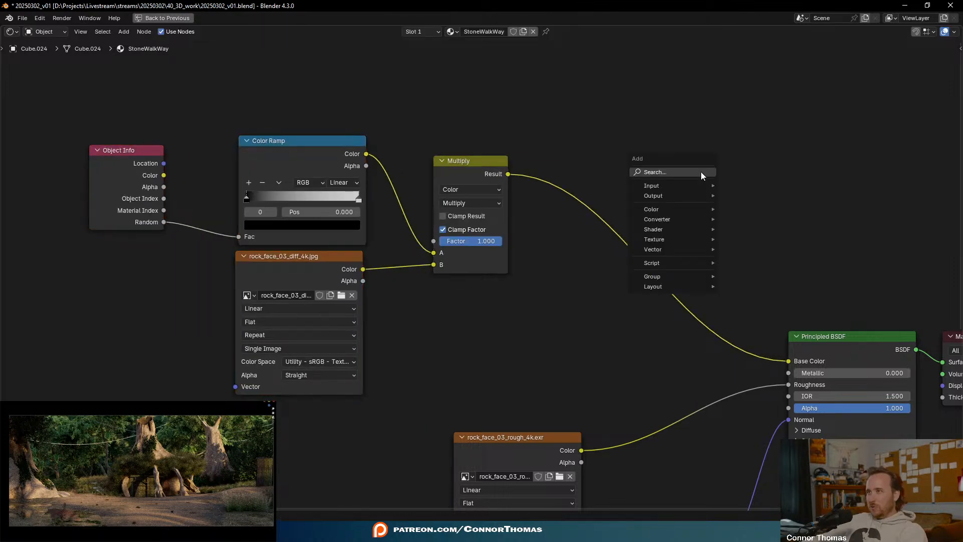
{"action": "key", "text": "shift+a"}
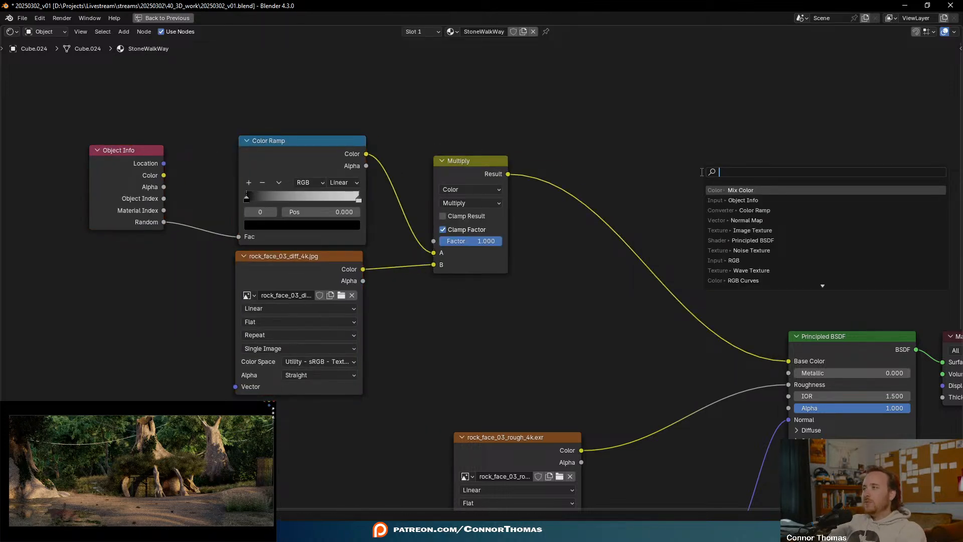
{"action": "type", "text": "rgb"}
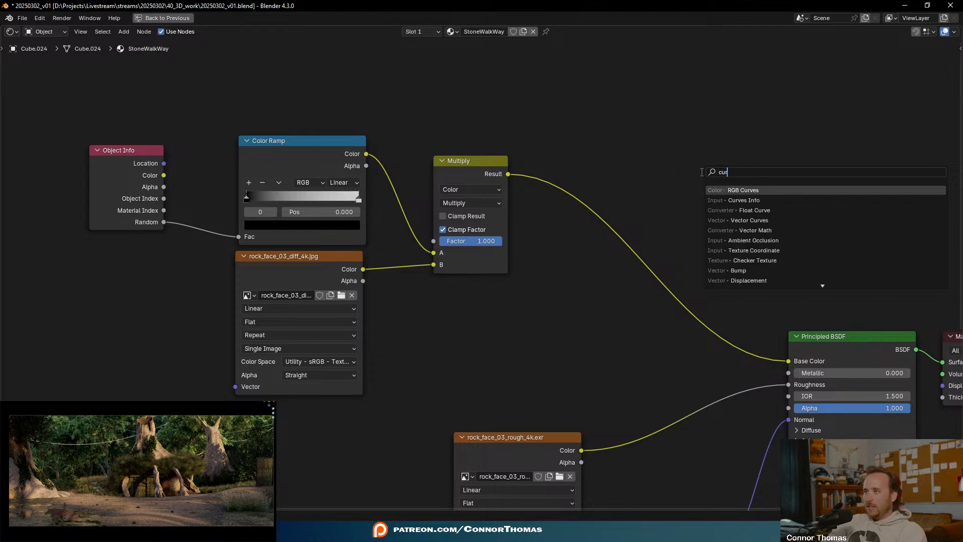
{"action": "key", "text": "Return"}
{"action": "left_click", "coordinate": [608, 183]}
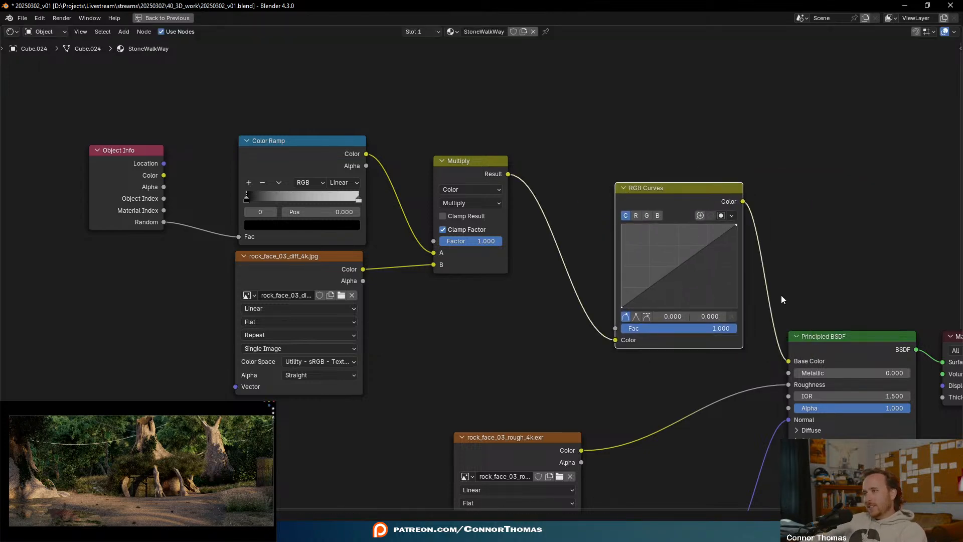
- Shape the RGB Curves node's combined curve with points at about (0.340, 0.675) and (0.172, 0.281), checking the stones in the render
{"action": "left_click_drag", "start_coordinate": [676, 272], "coordinate": [657, 256]}
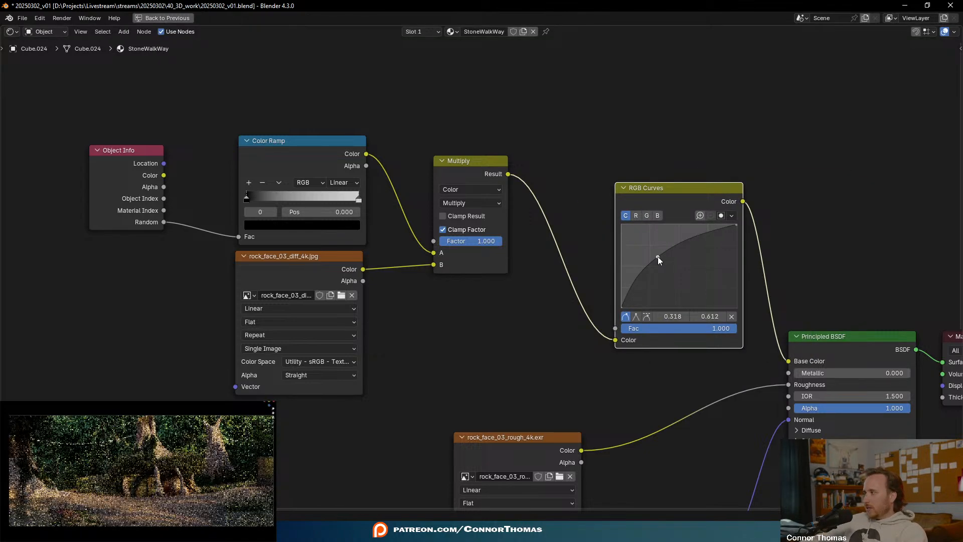
{"action": "left_click", "coordinate": [121, 448]}
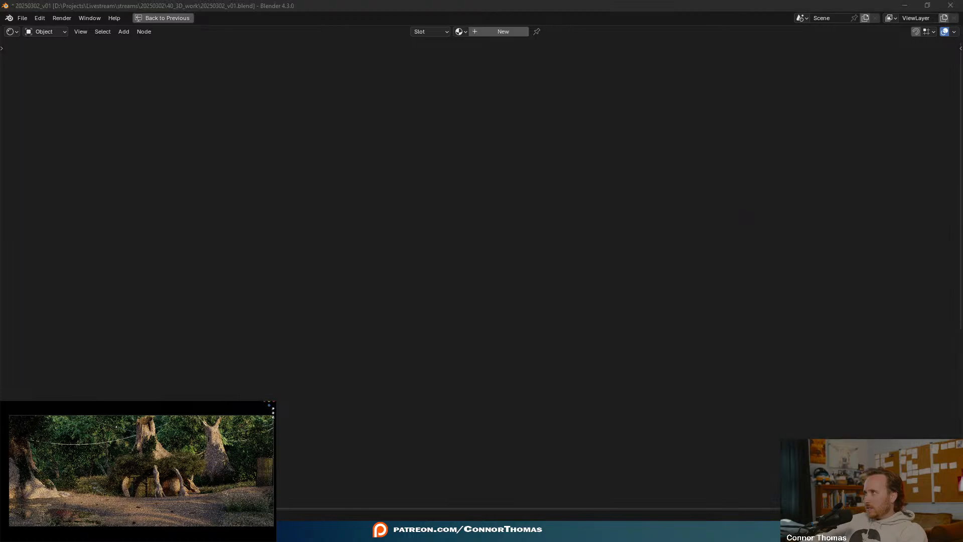
{"action": "key", "text": "KP_0"}
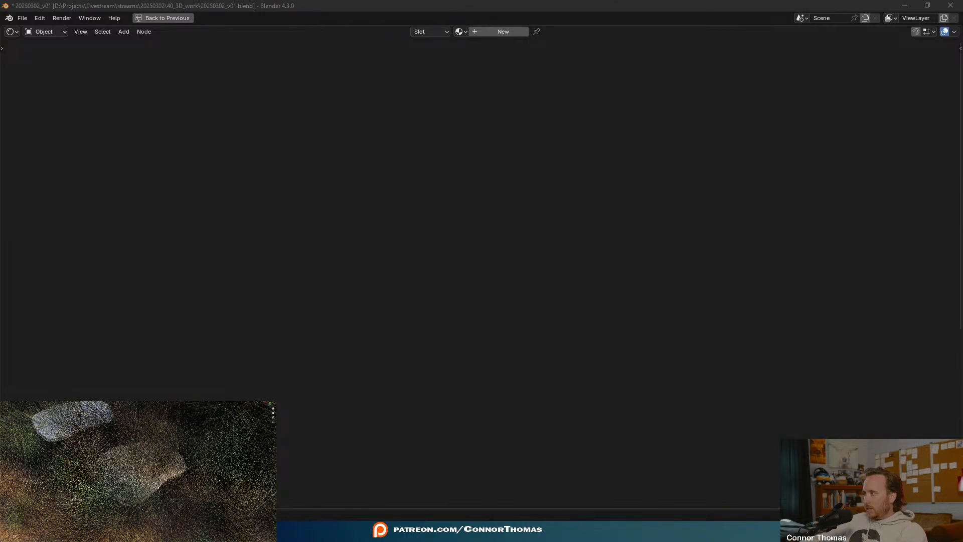
{"action": "left_click", "coordinate": [158, 487]}
{"action": "left_click", "coordinate": [96, 479]}
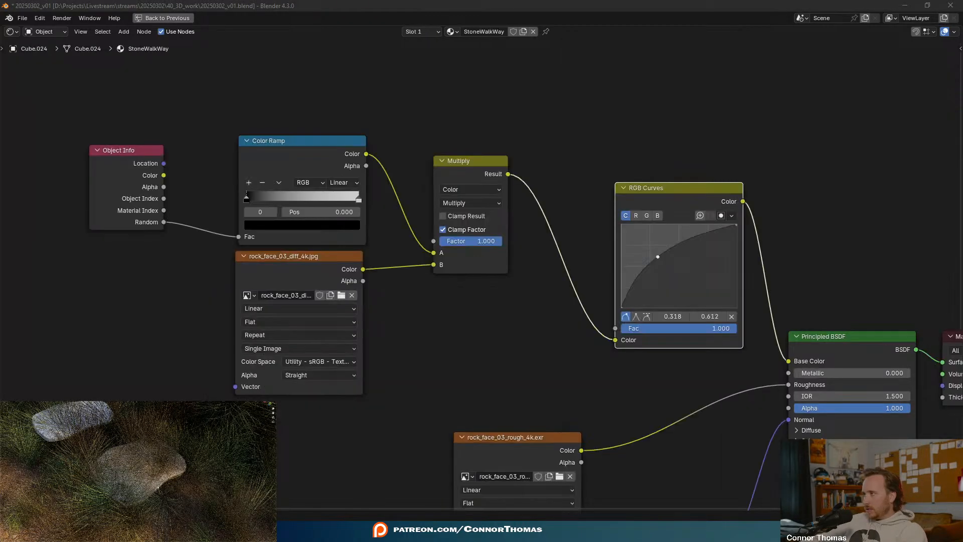
{"action": "mouse_move", "coordinate": [658, 256]}
{"action": "left_mouse_down"}
{"action": "mouse_move", "coordinate": [657, 243]}
{"action": "mouse_move", "coordinate": [661, 251]}
{"action": "left_mouse_up"}
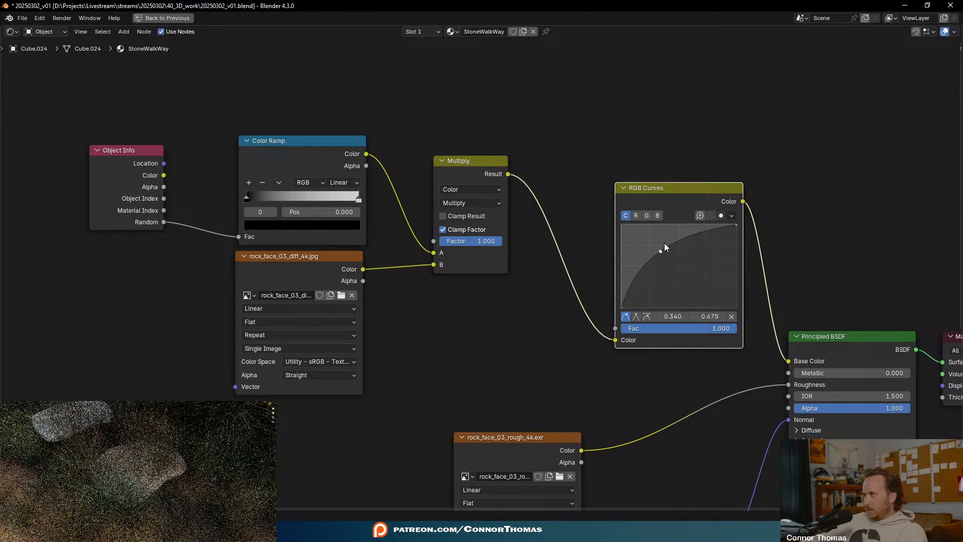
{"action": "left_click", "coordinate": [638, 278]}
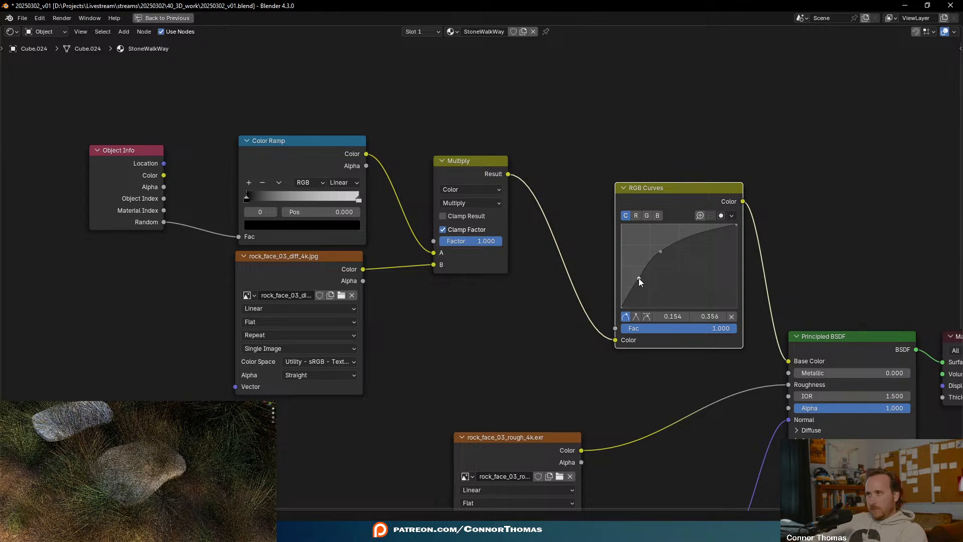
{"action": "left_click_drag", "start_coordinate": [639, 278], "coordinate": [640, 283]}
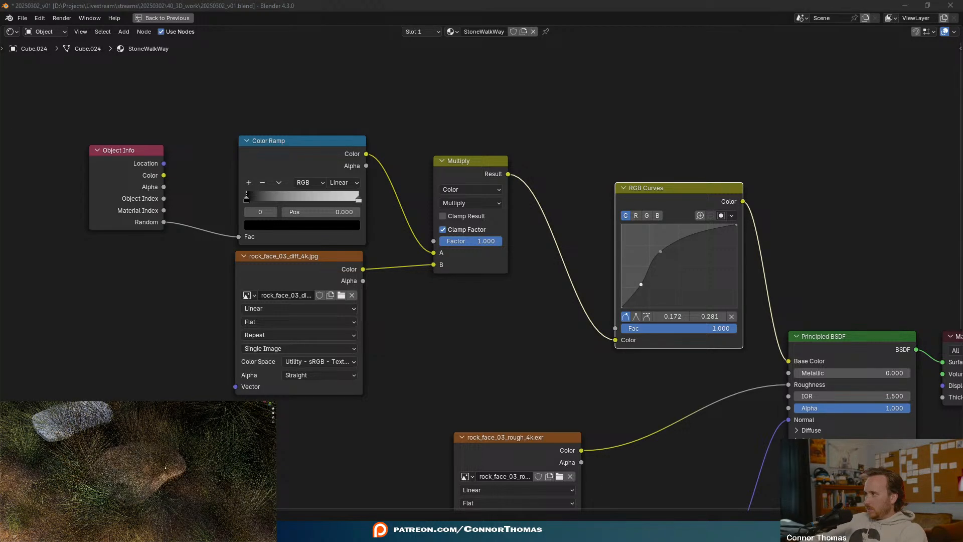
- Show the area around the stepping stones in wireframe and restore the full workspace from the maximized node editor
{"action": "scroll", "coordinate": [165, 468], "scroll_direction": "down", "scroll_amount": 5}
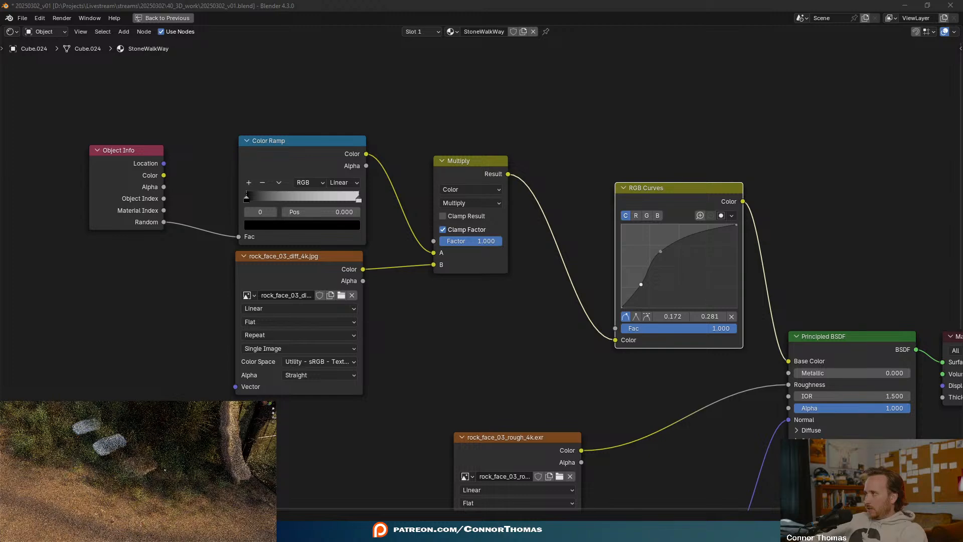
{"action": "middle_click_drag", "start_coordinate": [158, 466], "coordinate": [41, 447]}
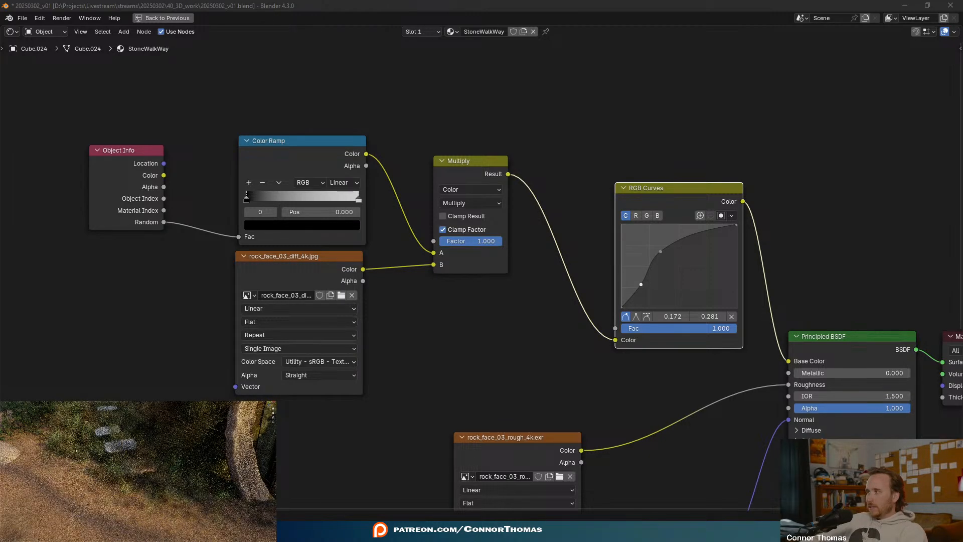
{"action": "left_click", "coordinate": [109, 450]}
{"action": "key", "text": "z"}
{"action": "left_click", "coordinate": [81, 451]}
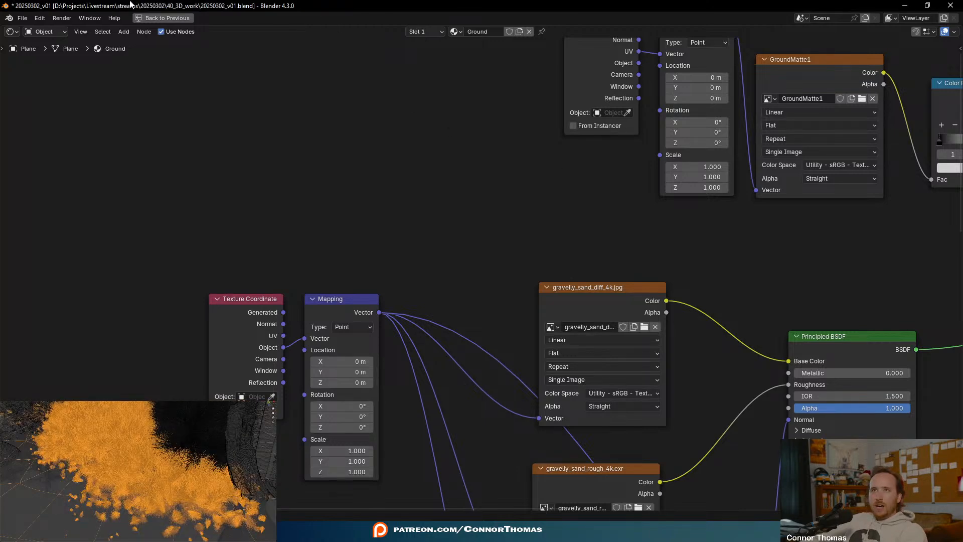
{"action": "key", "text": "ctrl+space"}
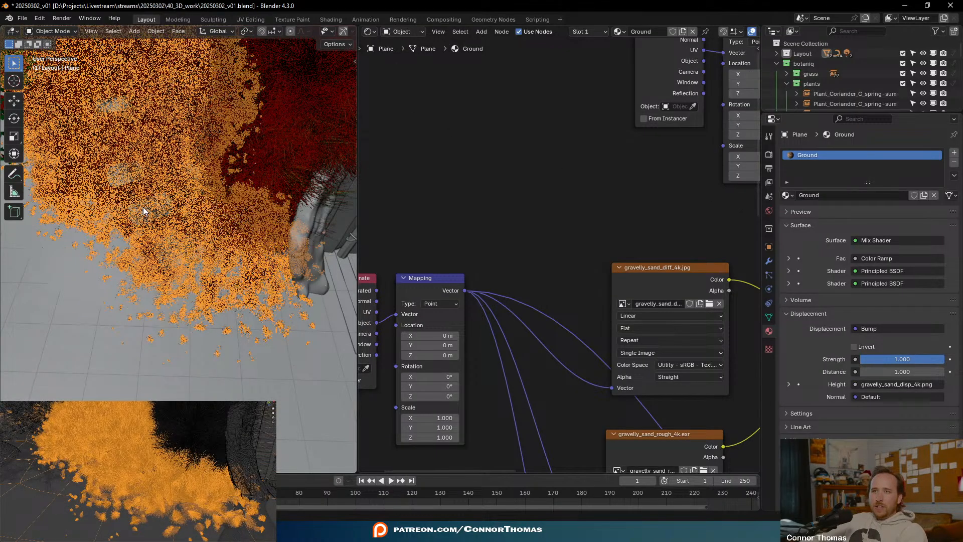
- Hide the plant-covered ground plane that obscures the stepping stones
{"action": "middle_click_drag", "start_coordinate": [115, 213], "coordinate": [276, 275]}
{"action": "key", "text": "alt+a"}
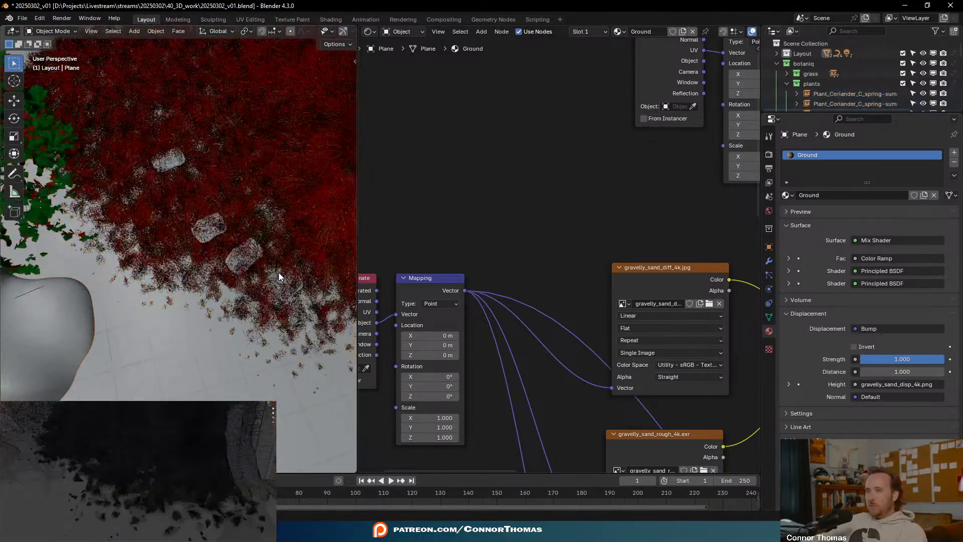
{"action": "left_click", "coordinate": [248, 265]}
{"action": "left_click", "coordinate": [249, 264]}
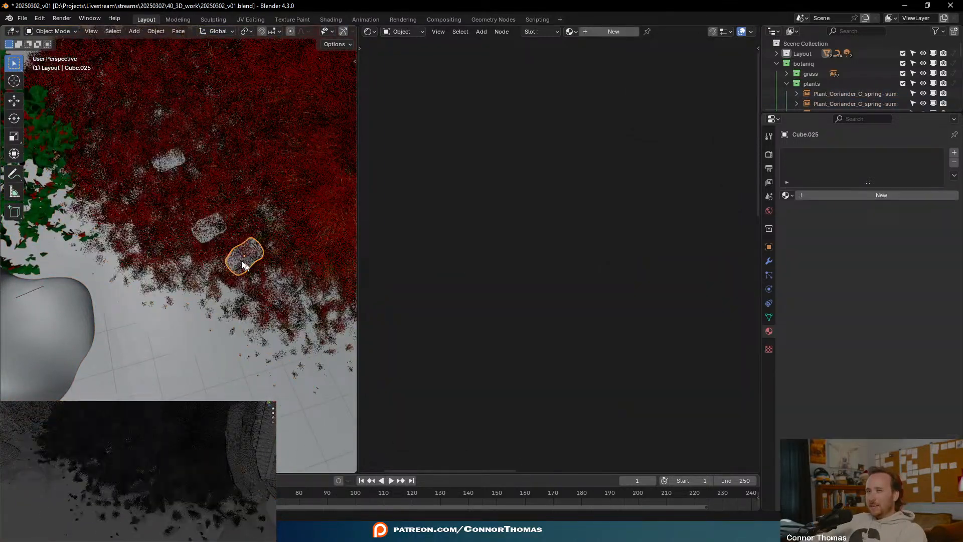
{"action": "left_click", "coordinate": [191, 281]}
{"action": "key", "text": "h"}
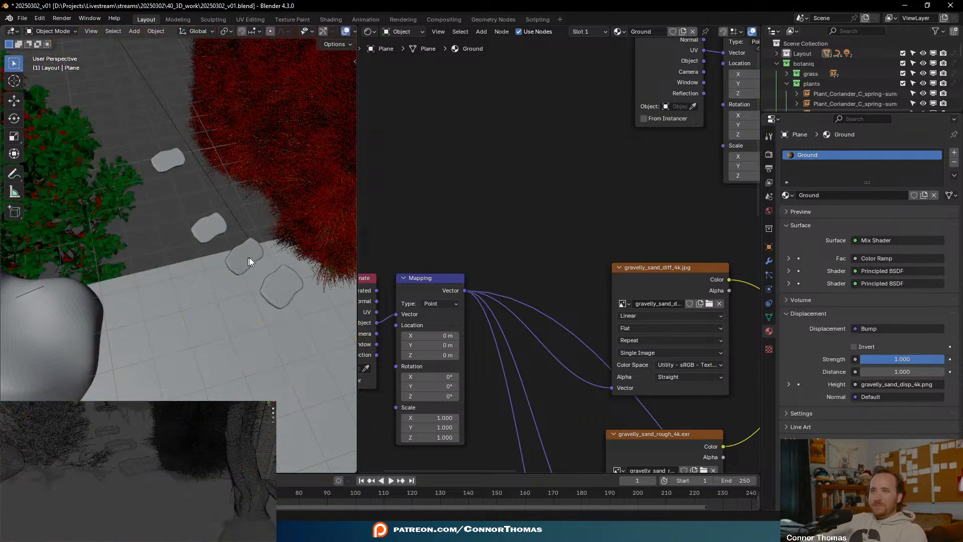
- Link the StoneWalkWay material from the textured stepping stone to the other three stones
{"action": "left_click", "coordinate": [243, 263]}
{"action": "left_click", "coordinate": [206, 224], "text": "shift"}
{"action": "left_click", "coordinate": [174, 157], "text": "shift"}
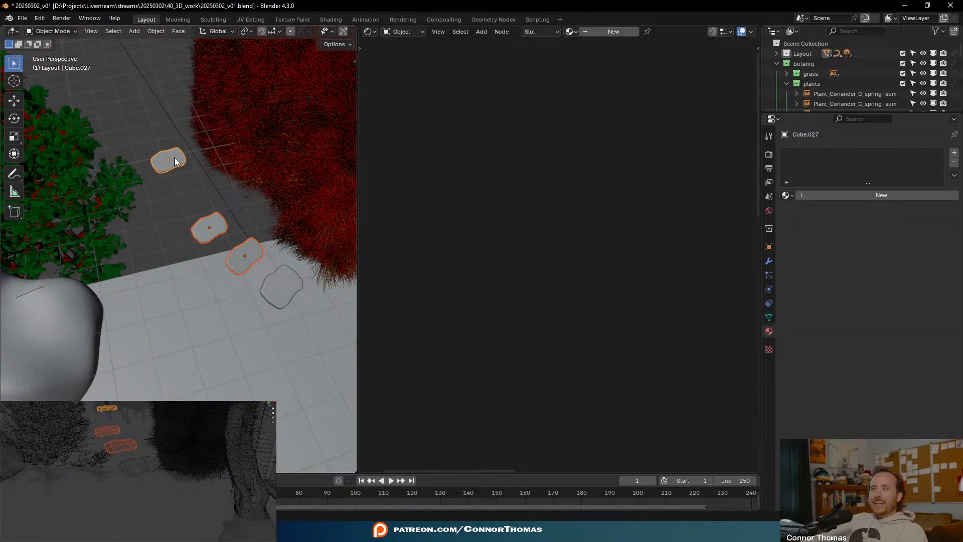
{"action": "scroll", "coordinate": [179, 164], "scroll_direction": "down", "scroll_amount": 5}
{"action": "scroll", "coordinate": [179, 163], "scroll_direction": "up", "scroll_amount": 4}
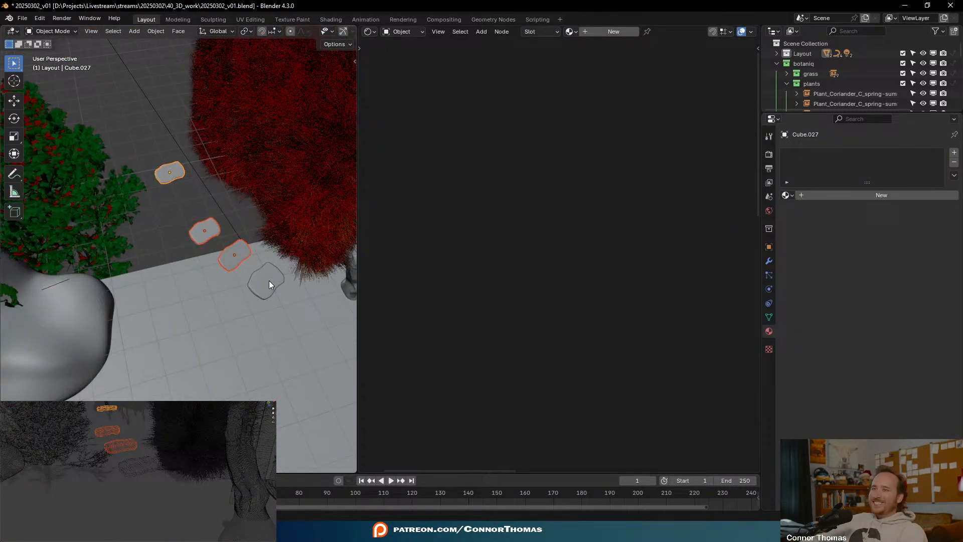
{"action": "left_click", "coordinate": [268, 283], "text": "shift"}
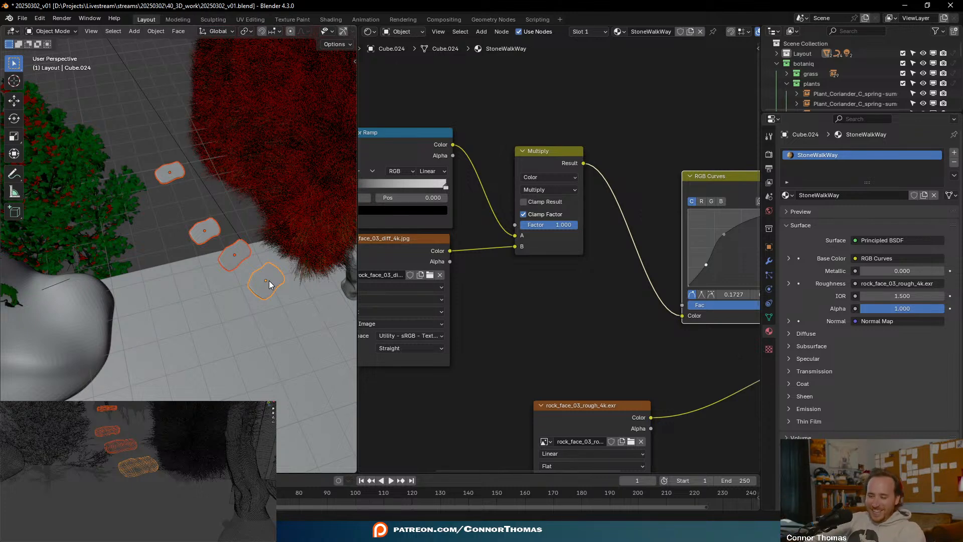
{"action": "key", "text": "ctrl+l"}
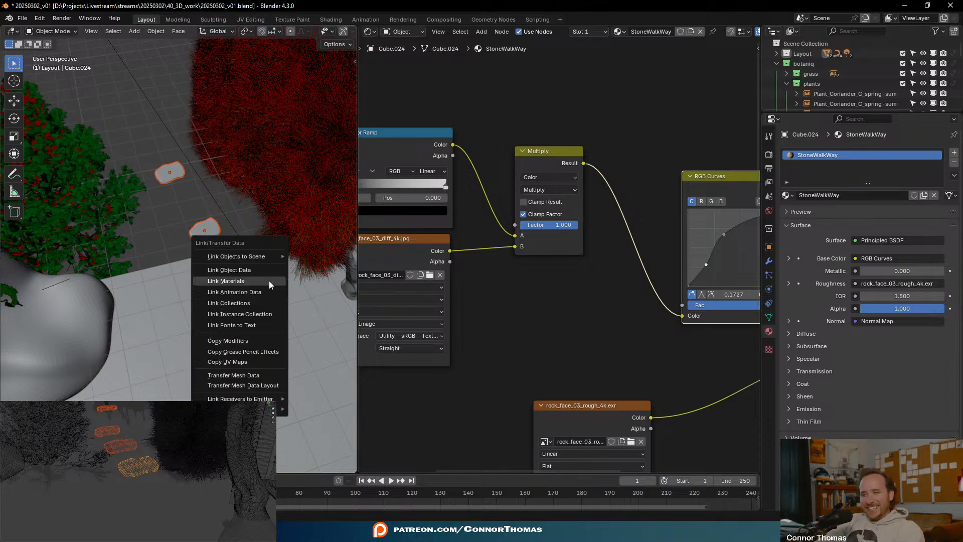
{"action": "left_click", "coordinate": [269, 281]}
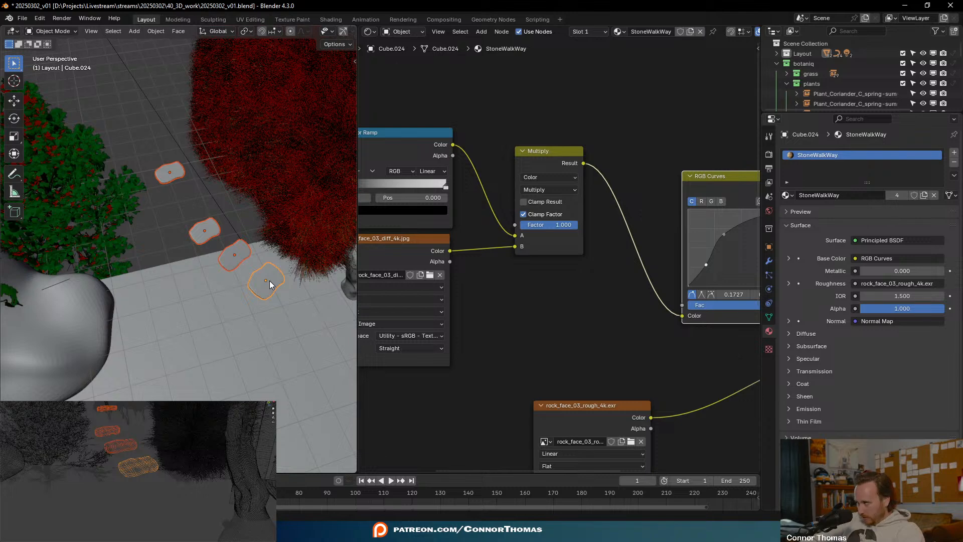
- Unhide the plant-covered ground plane and deselect everything
{"action": "key", "text": "a"}
{"action": "key", "text": "a"}
{"action": "key", "text": "alt+h"}
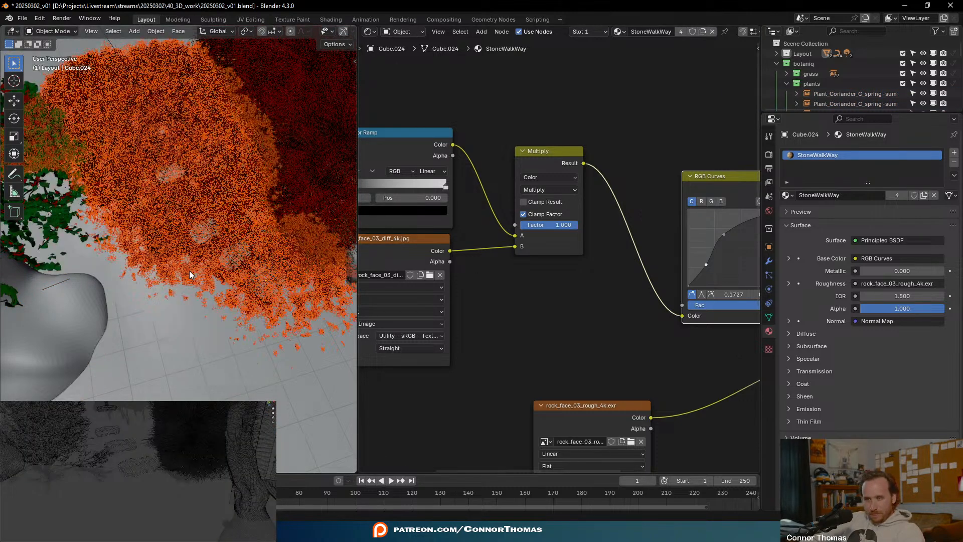
{"action": "key", "text": "a"}
{"action": "key", "text": "a"}
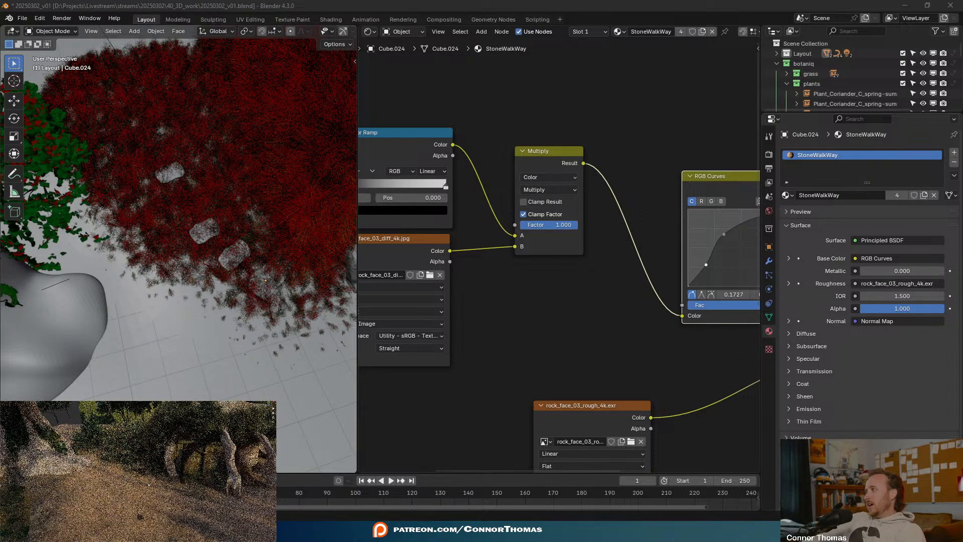
- Save the scene file and return the rendered preview to the camera view
{"action": "middle_click_drag", "start_coordinate": [148, 484], "coordinate": [198, 485]}
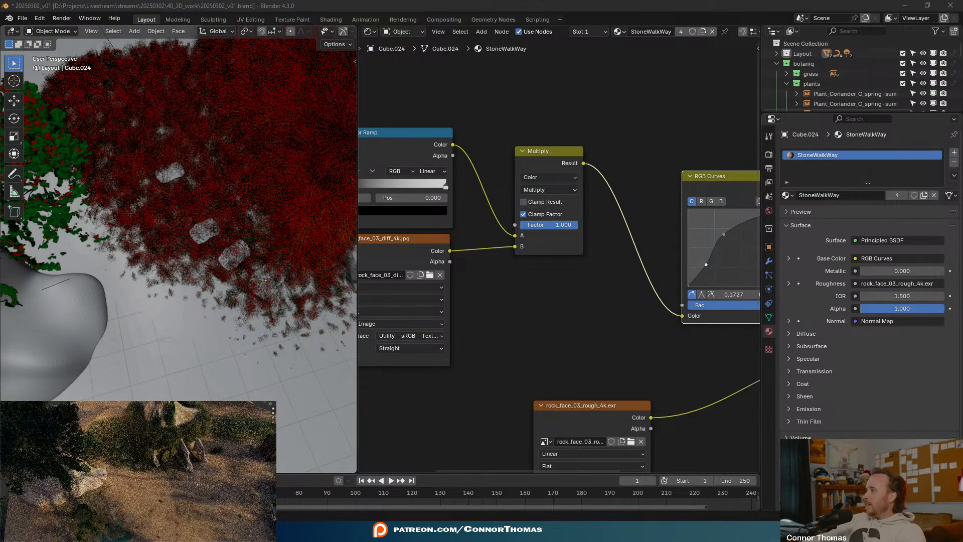
{"action": "key", "text": "ctrl+s"}
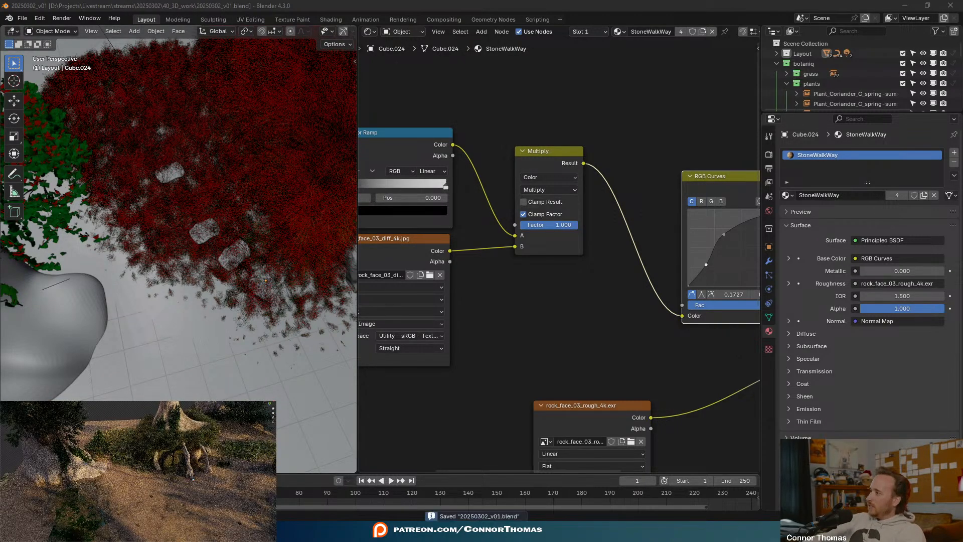
{"action": "key", "text": "KP_0"}
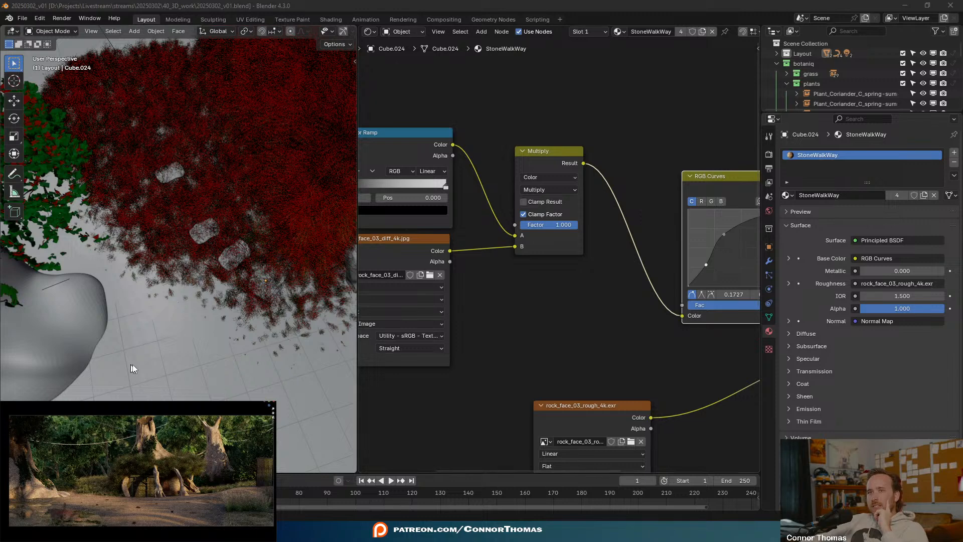
- Place the 3D cursor on the ground along the path's edge in front of the hut
{"action": "scroll", "coordinate": [183, 376], "scroll_direction": "down", "scroll_amount": 7}
{"action": "middle_click_drag", "start_coordinate": [196, 351], "coordinate": [202, 303]}
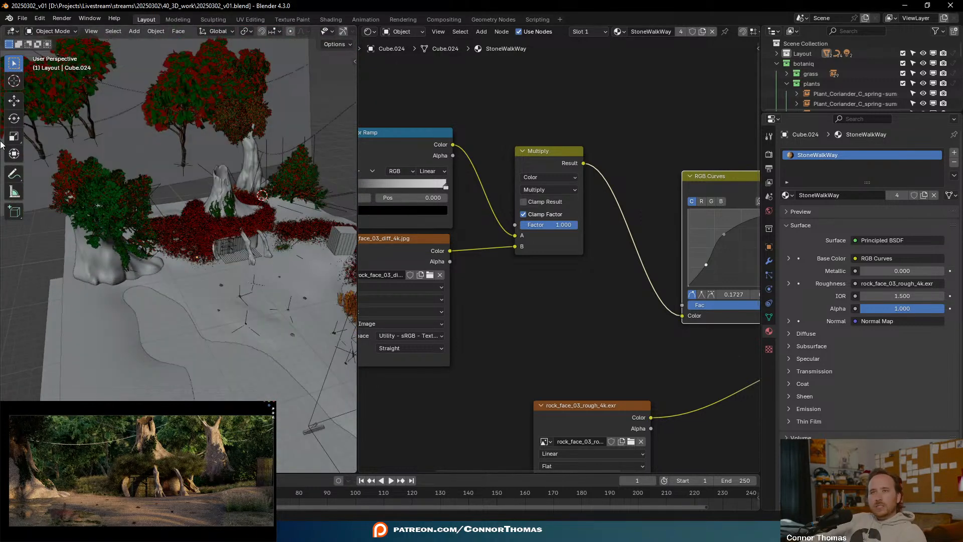
{"action": "left_click", "coordinate": [14, 81]}
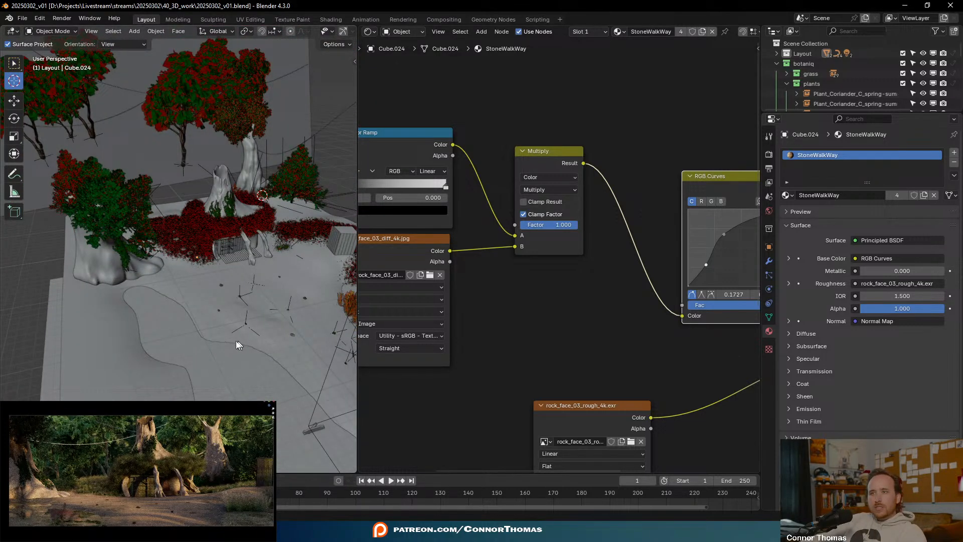
{"action": "left_click", "coordinate": [217, 340]}
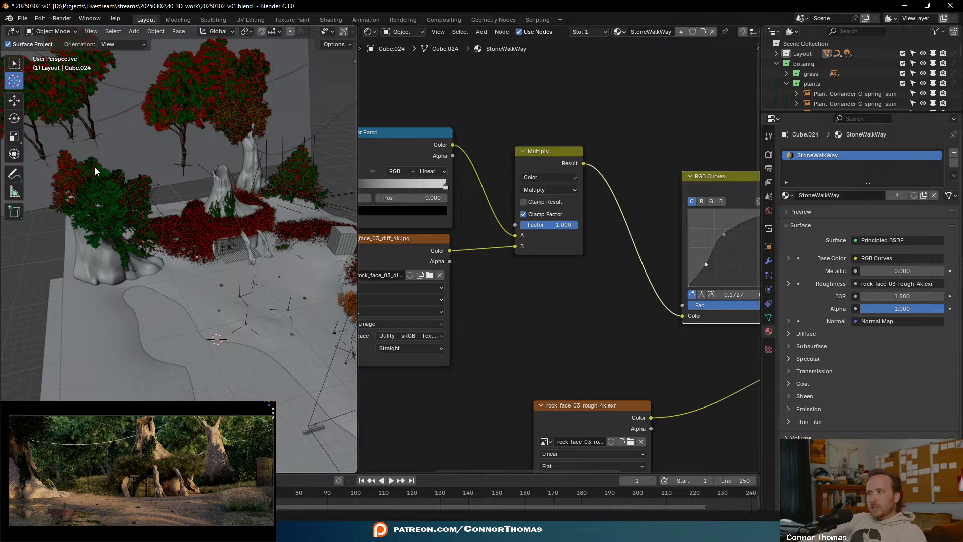
- Switch back to box selection, widen the 3D viewport and show its sidebar with the botaniq tools
{"action": "left_click", "coordinate": [13, 64]}
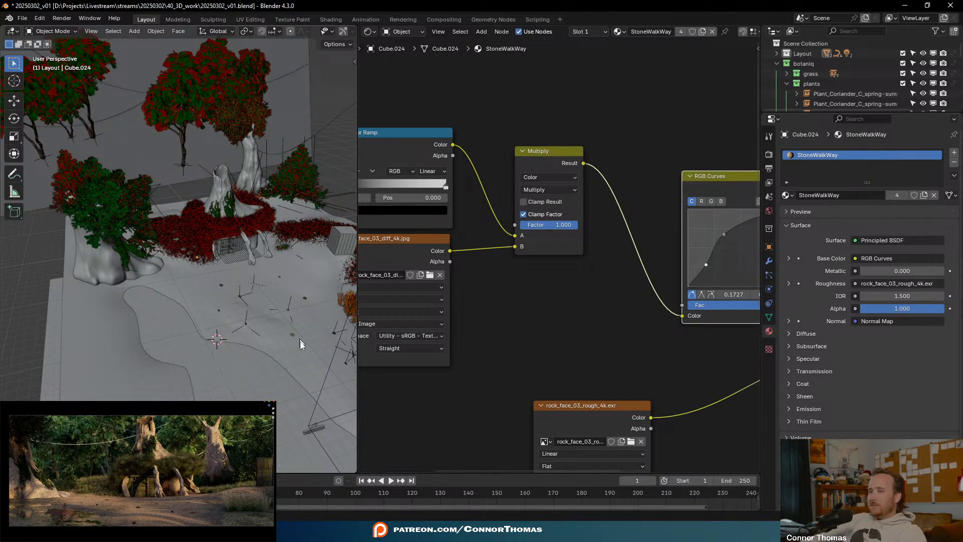
{"action": "key", "text": "shift+a"}
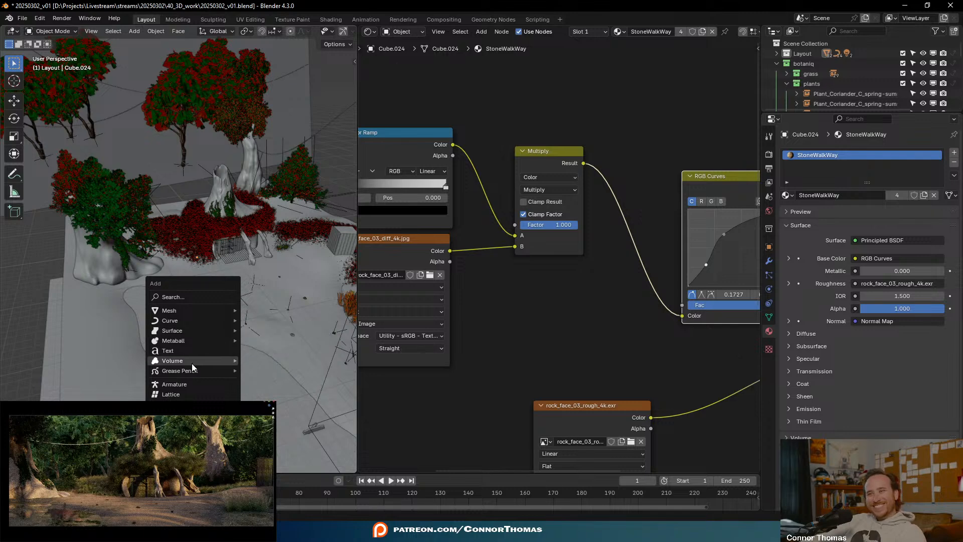
{"action": "left_click_drag", "start_coordinate": [355, 197], "coordinate": [692, 203]}
{"action": "key", "text": "n"}
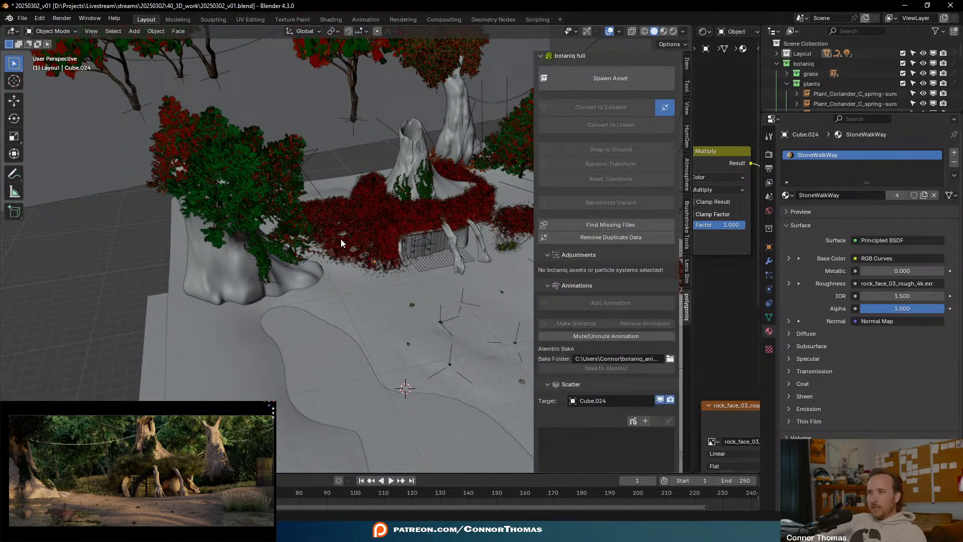
- Spawn the Senecio flacidus (C) shrub from botaniq's shrubs category at the 3D cursor on the path's edge
{"action": "left_click", "coordinate": [615, 75]}
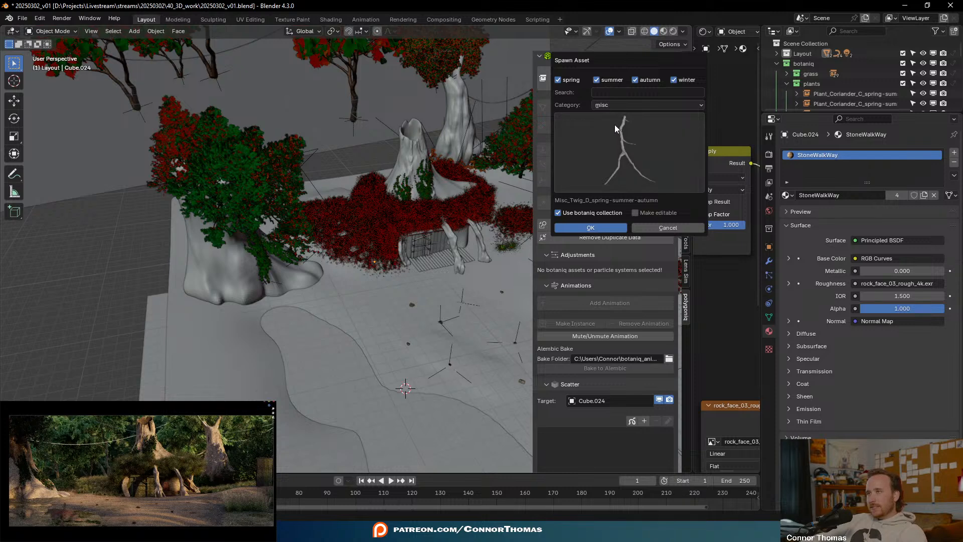
{"action": "left_click", "coordinate": [611, 105]}
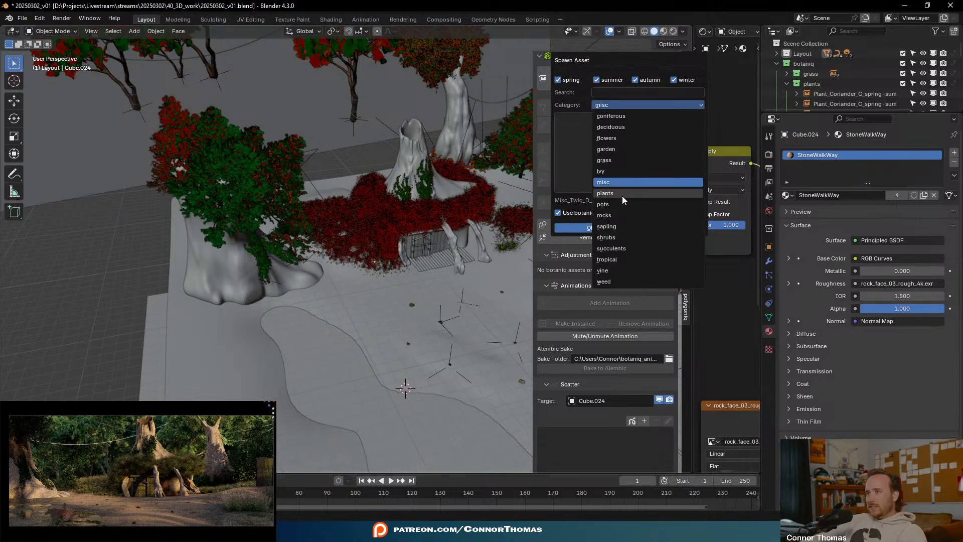
{"action": "left_click", "coordinate": [617, 237]}
{"action": "left_click", "coordinate": [617, 168]}
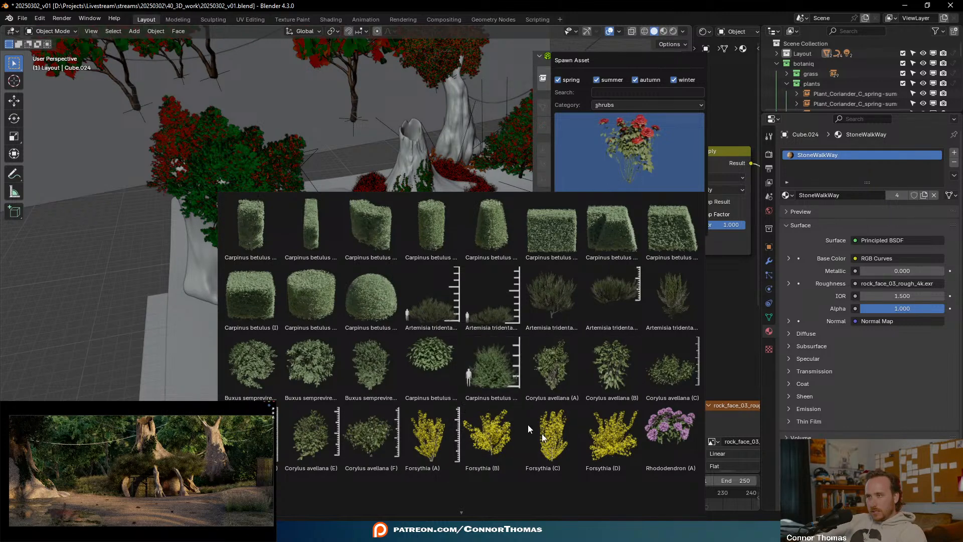
{"action": "scroll", "coordinate": [612, 432], "scroll_direction": "down", "scroll_amount": 3}
{"action": "scroll", "coordinate": [617, 431], "scroll_direction": "down", "scroll_amount": 2}
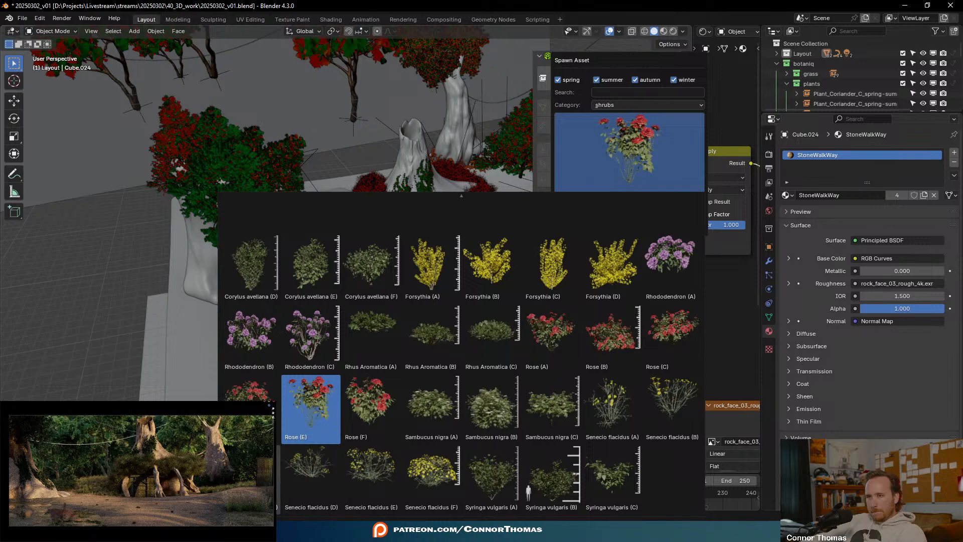
{"action": "left_click", "coordinate": [277, 477]}
{"action": "left_click", "coordinate": [591, 228]}
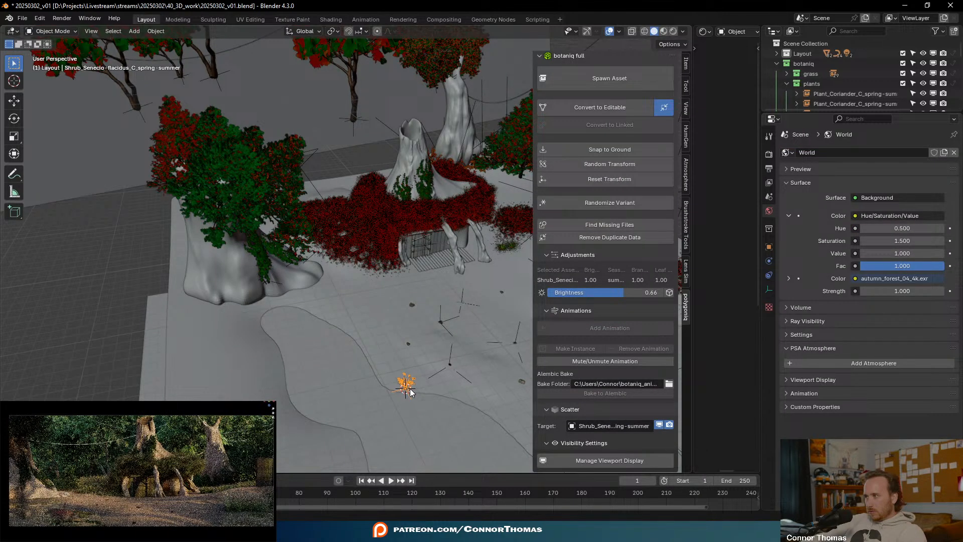
- Lower the brightness of the yellow-flowered shrub to 0.52
{"action": "key", "text": "KP_Decimal"}
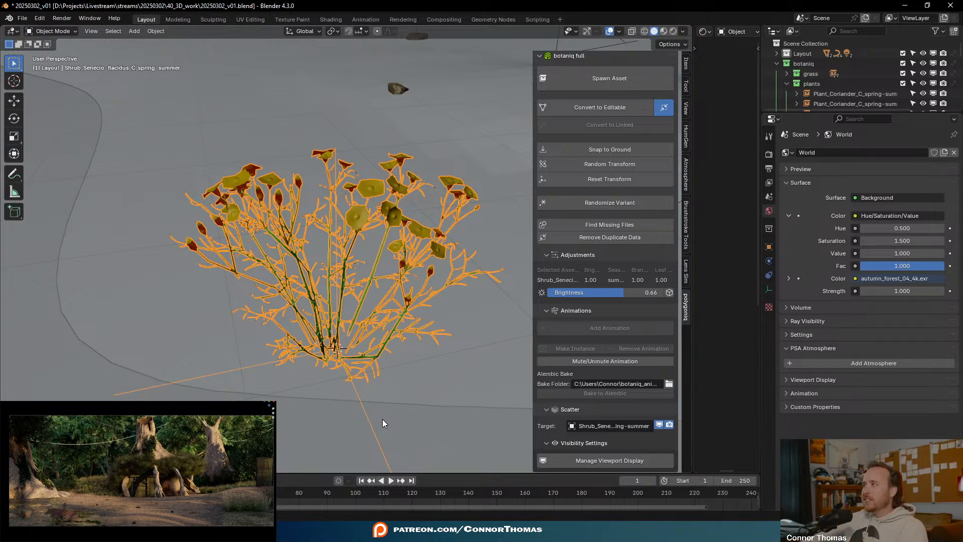
{"action": "scroll", "coordinate": [384, 394], "scroll_direction": "down", "scroll_amount": 5}
{"action": "middle_click_drag", "start_coordinate": [393, 354], "coordinate": [383, 282]}
{"action": "left_click", "coordinate": [395, 254]}
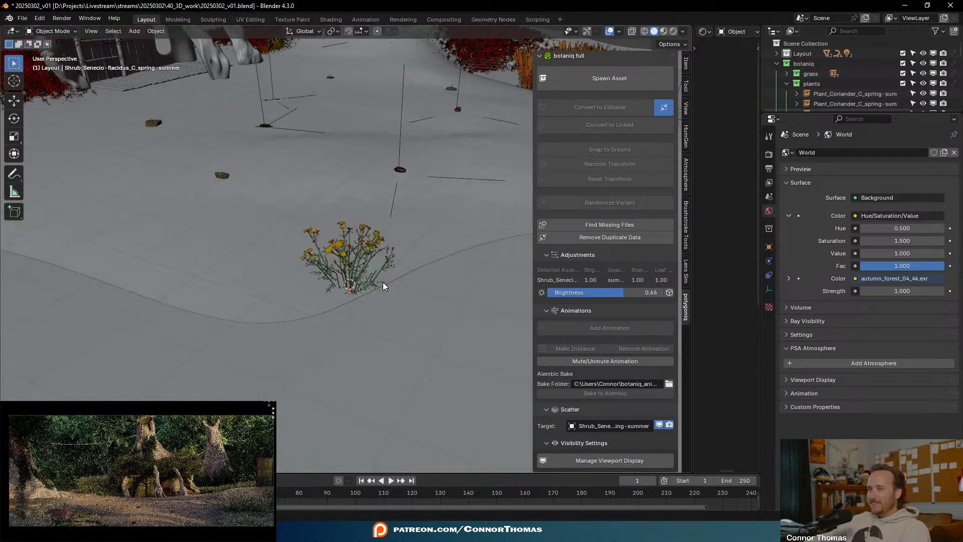
{"action": "left_click", "coordinate": [353, 271]}
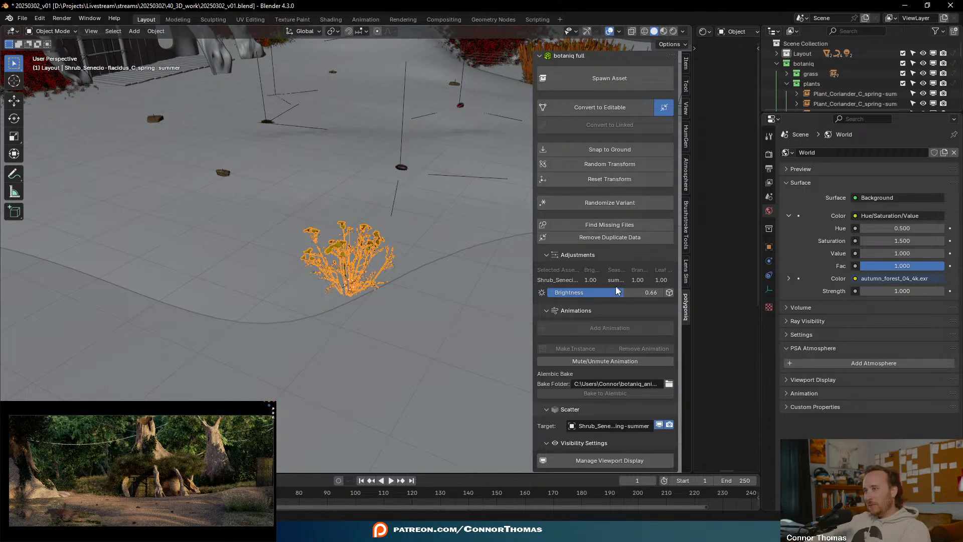
{"action": "left_click_drag", "start_coordinate": [625, 292], "coordinate": [605, 292]}
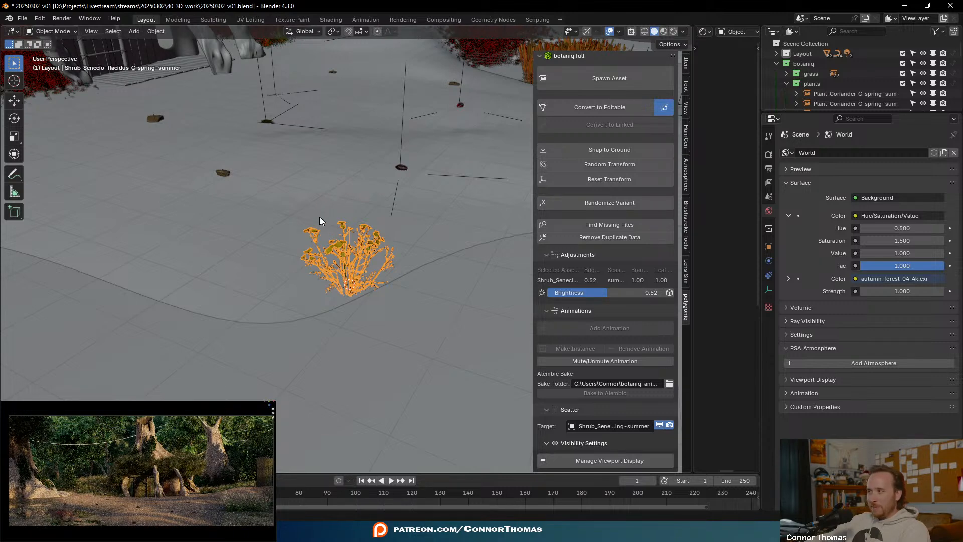
- Place the 3D cursor beside the flowering shrub and spawn a Corylus avellana (F) shrub there
{"action": "middle_click_drag", "start_coordinate": [345, 290], "coordinate": [337, 308]}
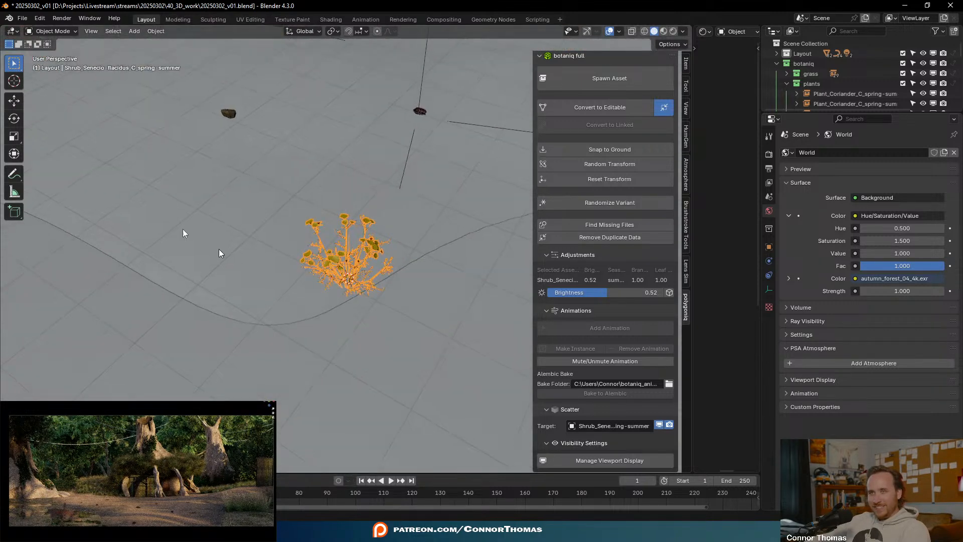
{"action": "left_click", "coordinate": [14, 81]}
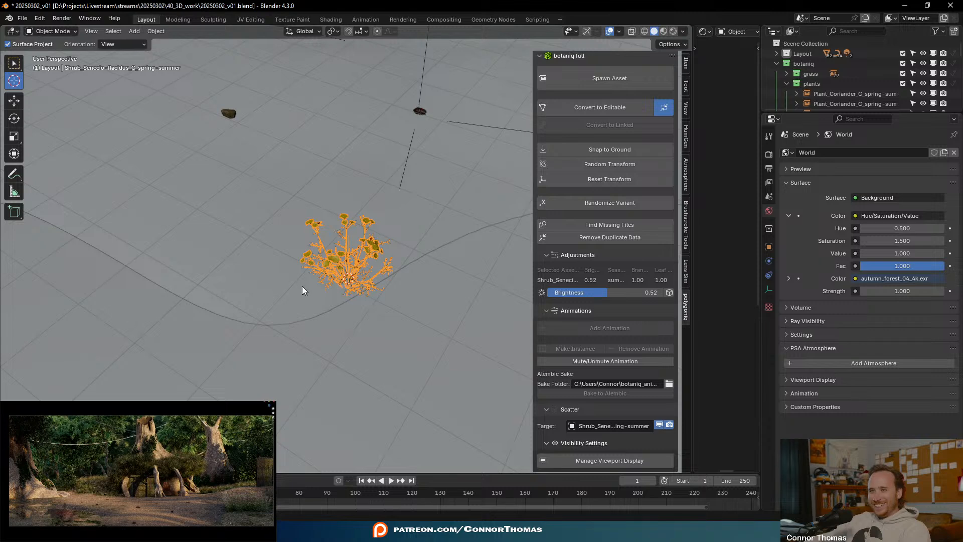
{"action": "left_click", "coordinate": [15, 63]}
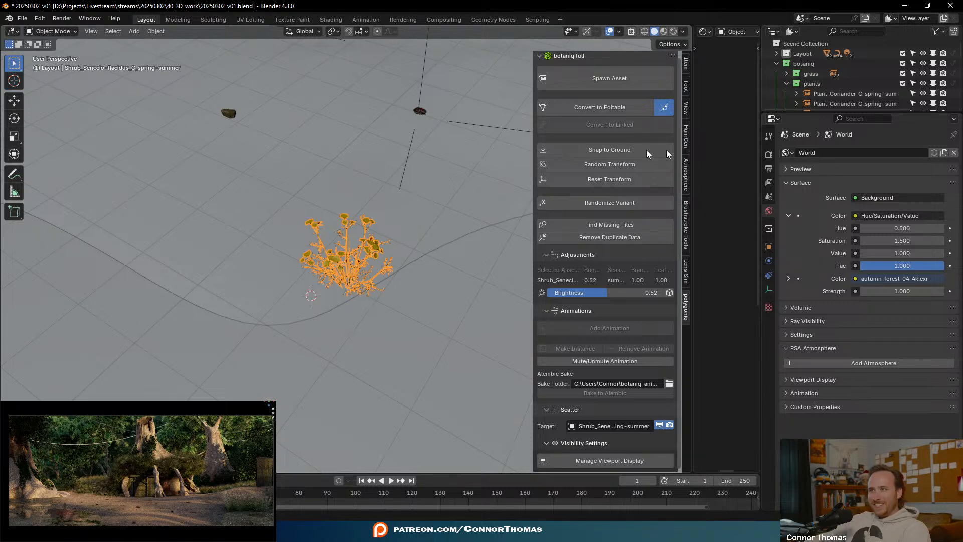
{"action": "left_click", "coordinate": [570, 80]}
{"action": "left_click", "coordinate": [613, 175]}
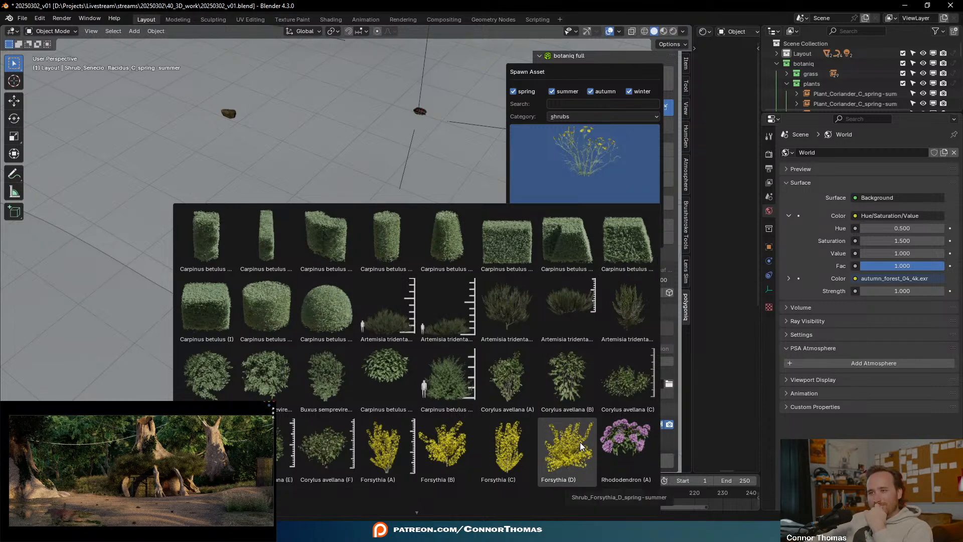
{"action": "left_click", "coordinate": [332, 461]}
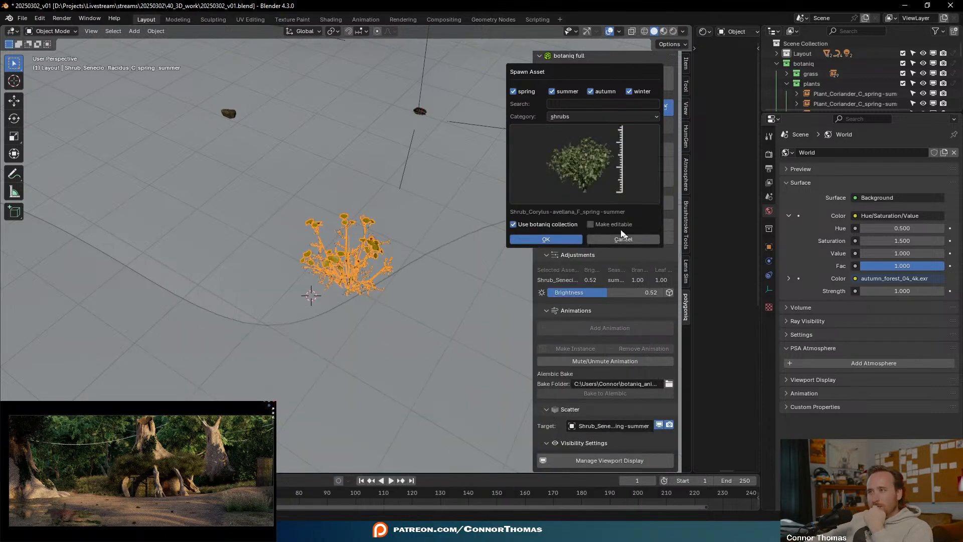
{"action": "left_click", "coordinate": [553, 238]}
- Rotate the Corylus avellana (F) shrub to vary its orientation
{"action": "middle_click_drag", "start_coordinate": [349, 273], "coordinate": [341, 253]}
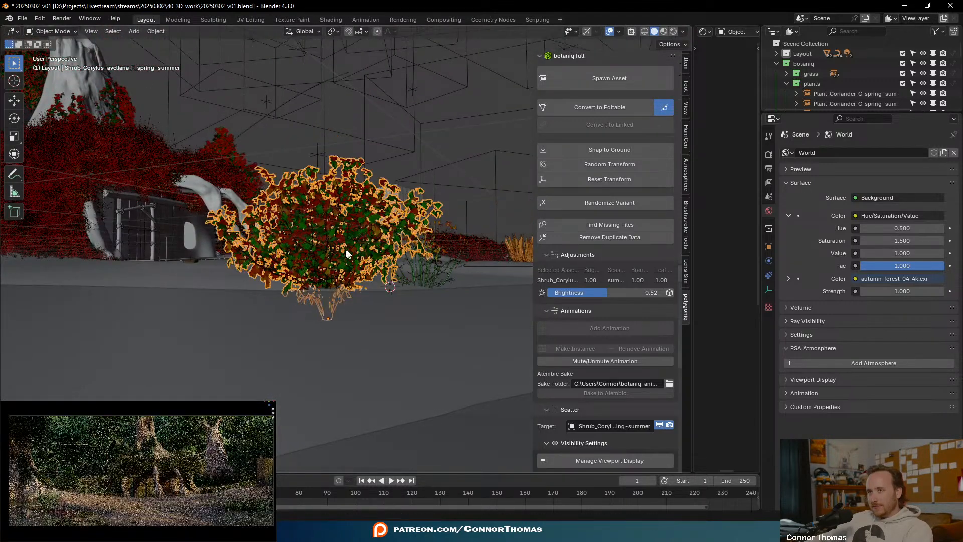
{"action": "key", "text": "r"}
{"action": "left_click", "coordinate": [407, 243]}
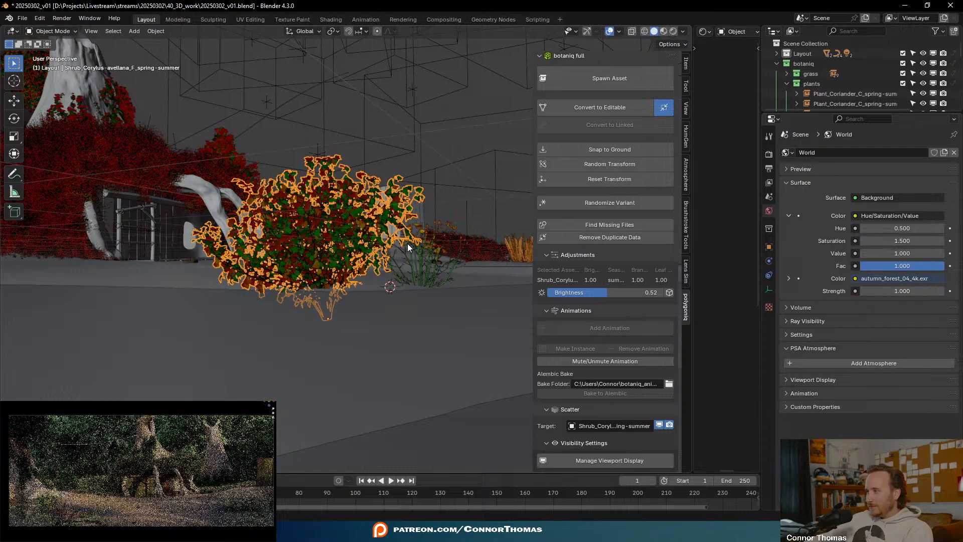
- Duplicate the Corylus avellana (F) shrub, place the copy by the yellow-flowered plant and scale it down
{"action": "middle_click_drag", "start_coordinate": [411, 236], "coordinate": [397, 297]}
{"action": "key", "text": "shift+d"}
{"action": "key", "text": "z"}
{"action": "left_click", "coordinate": [466, 296]}
{"action": "key", "text": "s"}
{"action": "left_click", "coordinate": [458, 289]}
{"action": "middle_click_drag", "start_coordinate": [389, 339], "coordinate": [396, 294]}
{"action": "middle_click_drag", "start_coordinate": [448, 239], "coordinate": [447, 214]}
- Spawn a Corylus avellana (B) shrub and move it down into the front of the shrub cluster
{"action": "left_click", "coordinate": [597, 80]}
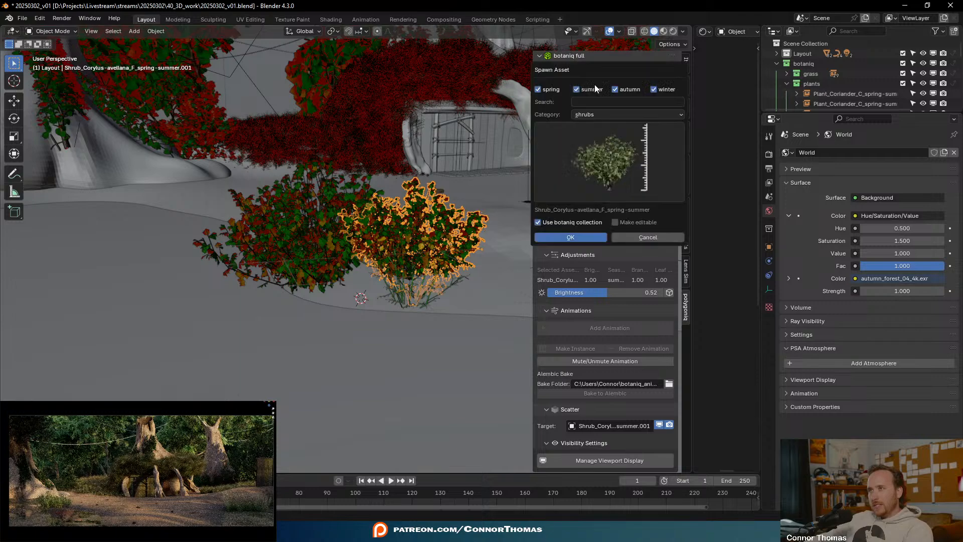
{"action": "left_click", "coordinate": [625, 185]}
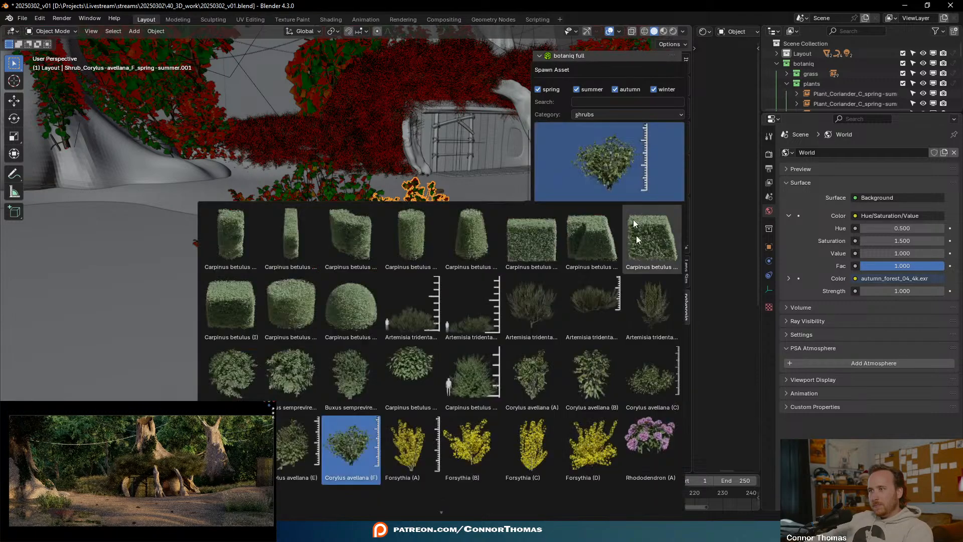
{"action": "left_click", "coordinate": [601, 378]}
{"action": "middle_click_drag", "start_coordinate": [401, 288], "coordinate": [467, 238]}
{"action": "key", "text": "g"}
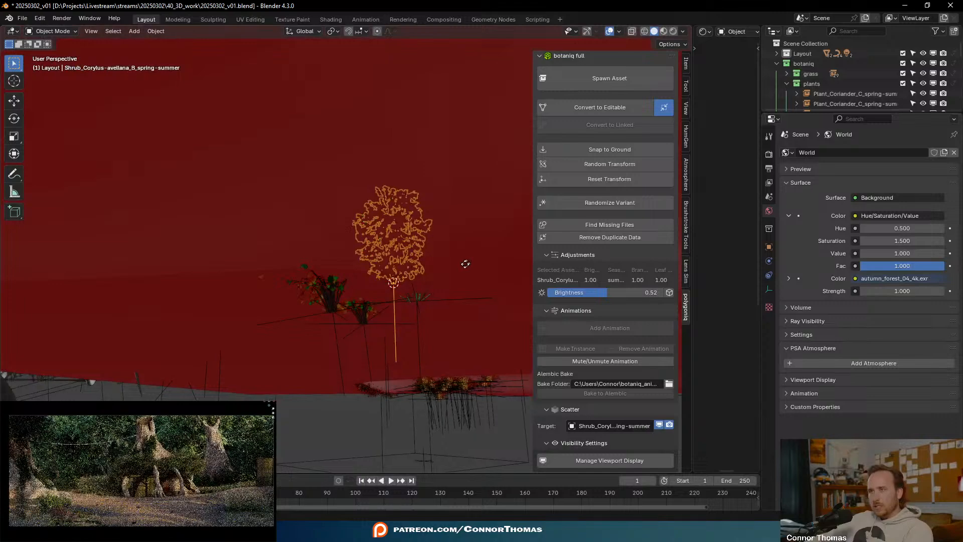
{"action": "left_click", "coordinate": [462, 274]}
- Rotate the Corylus avellana (B) shrub slightly and deselect it
{"action": "middle_click_drag", "start_coordinate": [447, 335], "coordinate": [437, 350]}
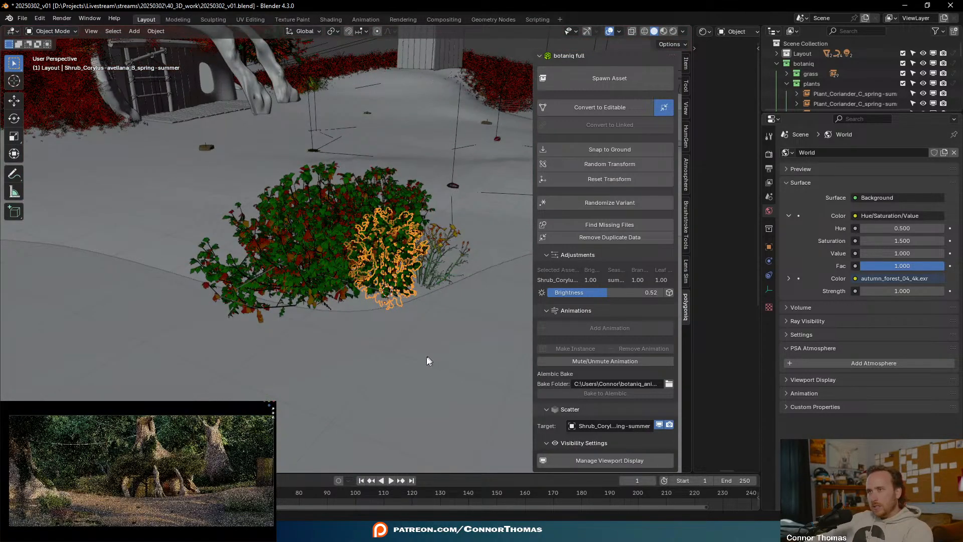
{"action": "key", "text": "r"}
{"action": "left_click", "coordinate": [421, 354]}
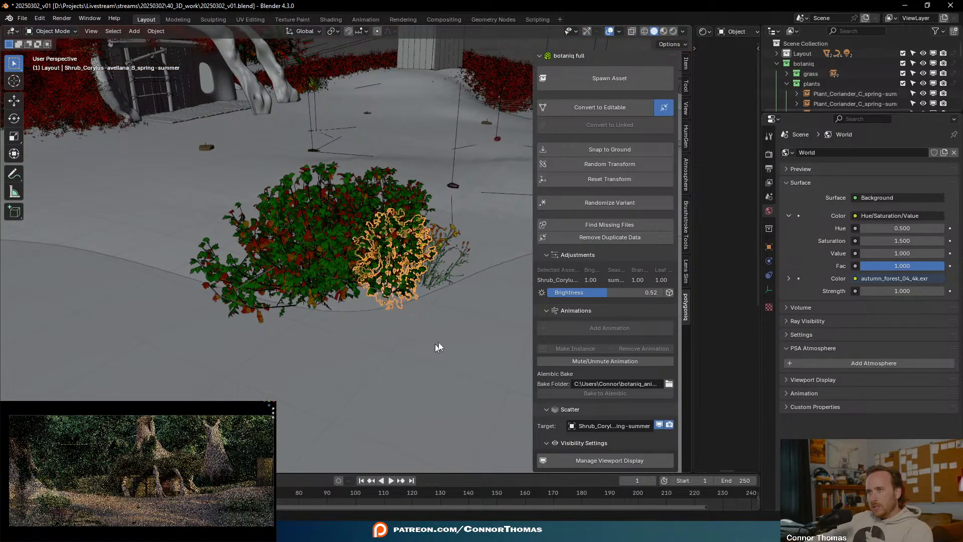
{"action": "left_click", "coordinate": [434, 267]}
- Place the 3D cursor farther along the path's edge and spawn an Artemisia tridentata (E) shrub there
{"action": "middle_click_drag", "start_coordinate": [407, 296], "coordinate": [485, 421]}
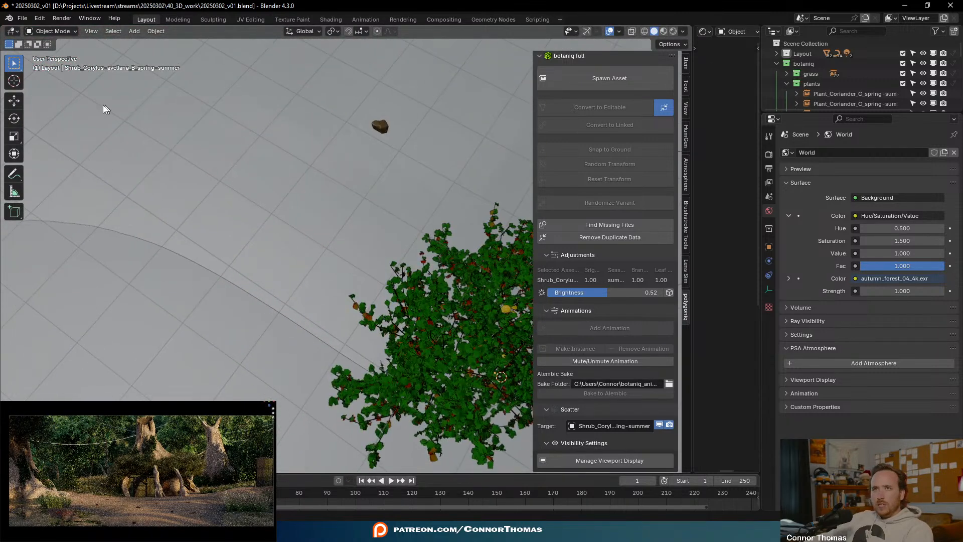
{"action": "left_click", "coordinate": [14, 82]}
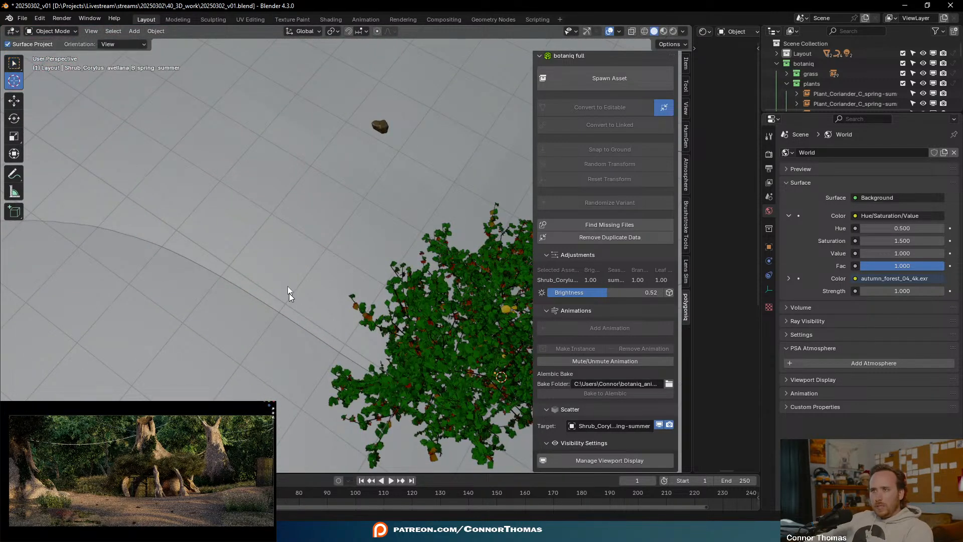
{"action": "left_click", "coordinate": [17, 65]}
{"action": "left_click", "coordinate": [622, 80]}
{"action": "left_click", "coordinate": [647, 186]}
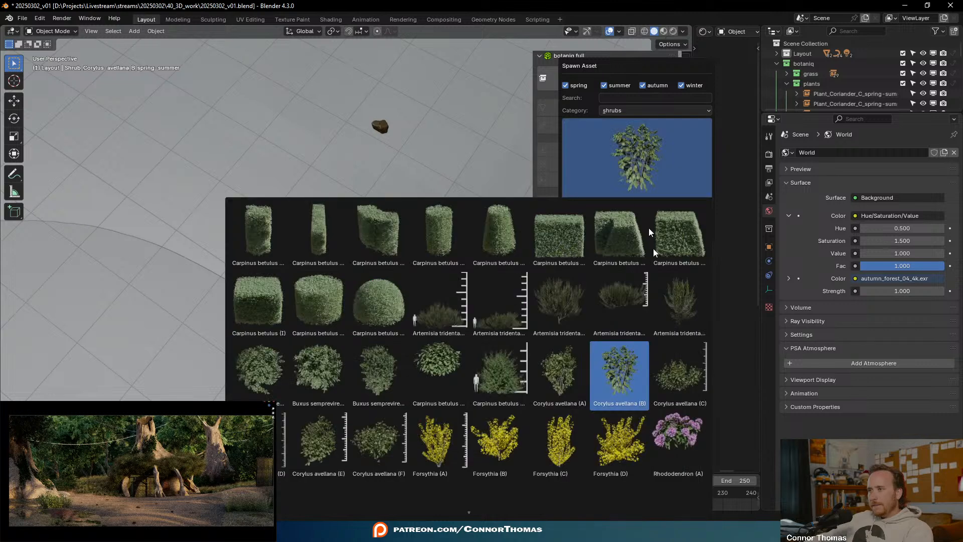
{"action": "left_click", "coordinate": [685, 419]}
{"action": "left_click", "coordinate": [636, 159]}
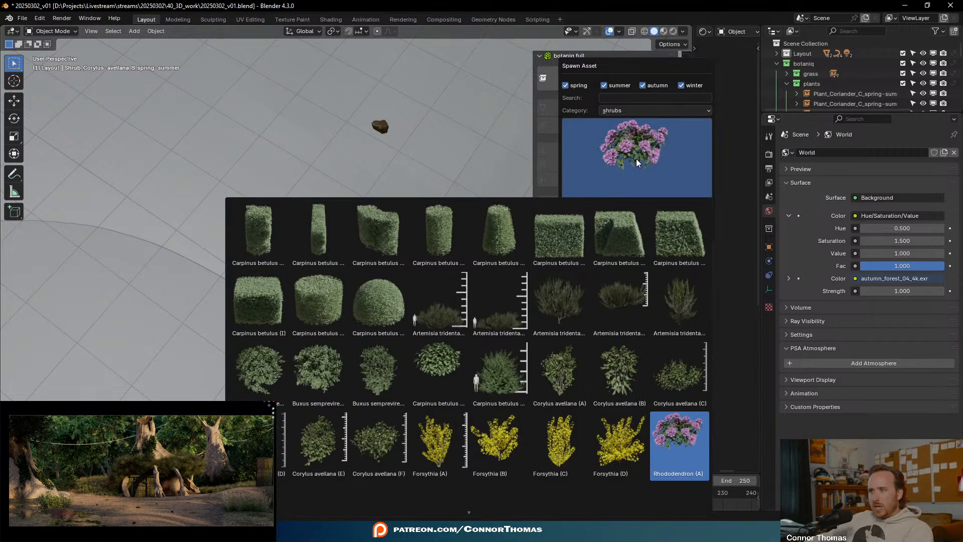
{"action": "left_click", "coordinate": [661, 279]}
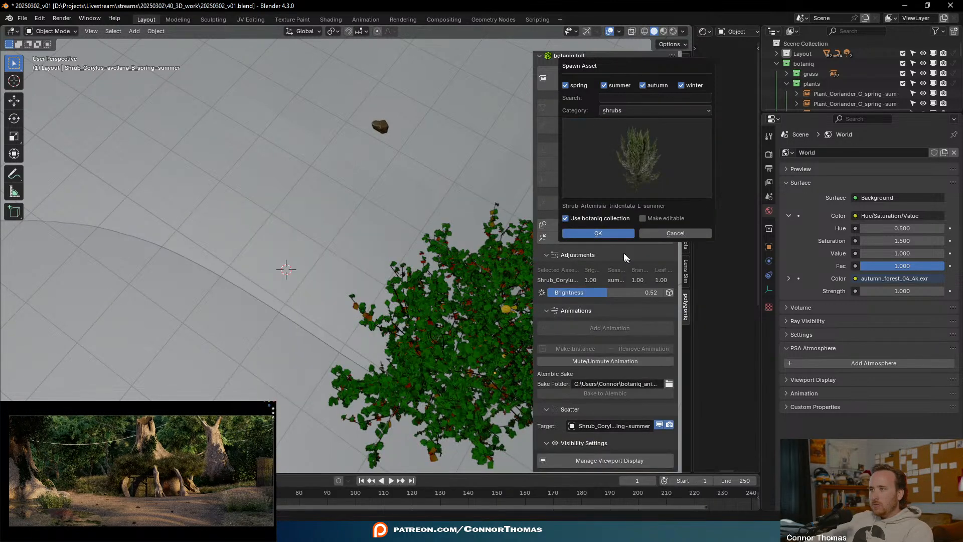
{"action": "left_click", "coordinate": [583, 233]}
- Move the Artemisia tridentata (E) shrub against the edge of the Corylus cluster and rescale it
{"action": "middle_click_drag", "start_coordinate": [401, 382], "coordinate": [408, 285]}
{"action": "key", "text": "g"}
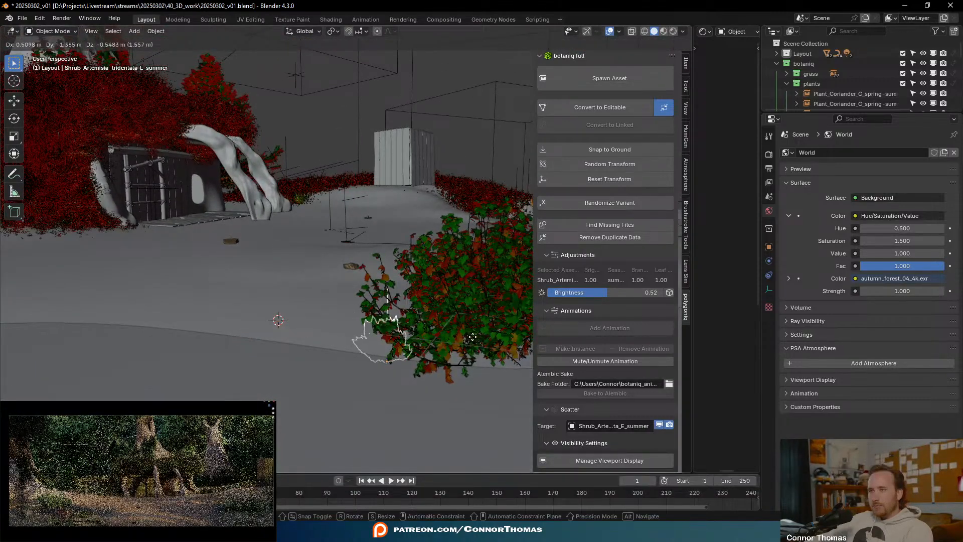
{"action": "left_click", "coordinate": [472, 335]}
{"action": "middle_click_drag", "start_coordinate": [451, 339], "coordinate": [371, 314]}
{"action": "key", "text": "g"}
{"action": "left_click", "coordinate": [304, 280]}
{"action": "key", "text": "s"}
{"action": "left_click", "coordinate": [392, 220]}
- Rotate the Artemisia tridentata (E) shrub about the global Z axis
{"action": "middle_click_drag", "start_coordinate": [313, 255], "coordinate": [325, 316]}
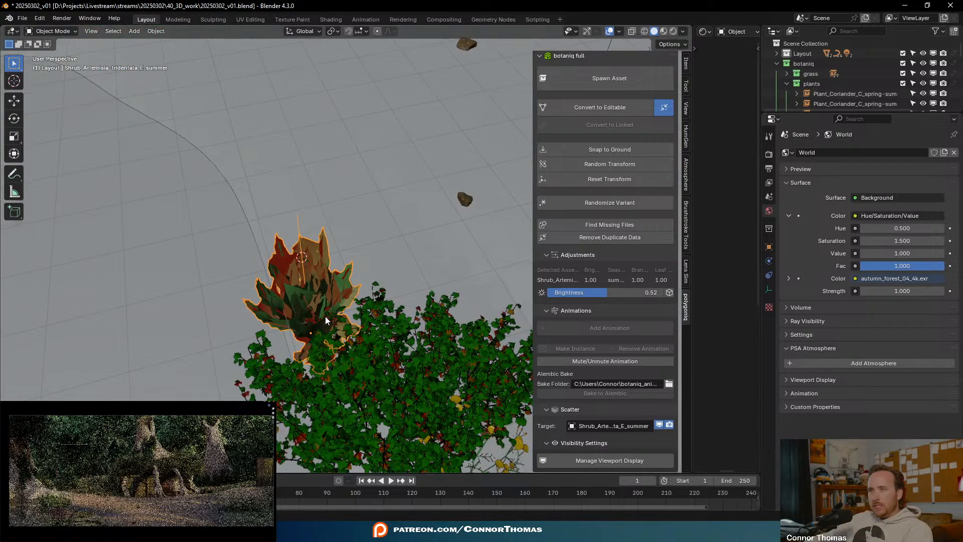
{"action": "key", "text": "r"}
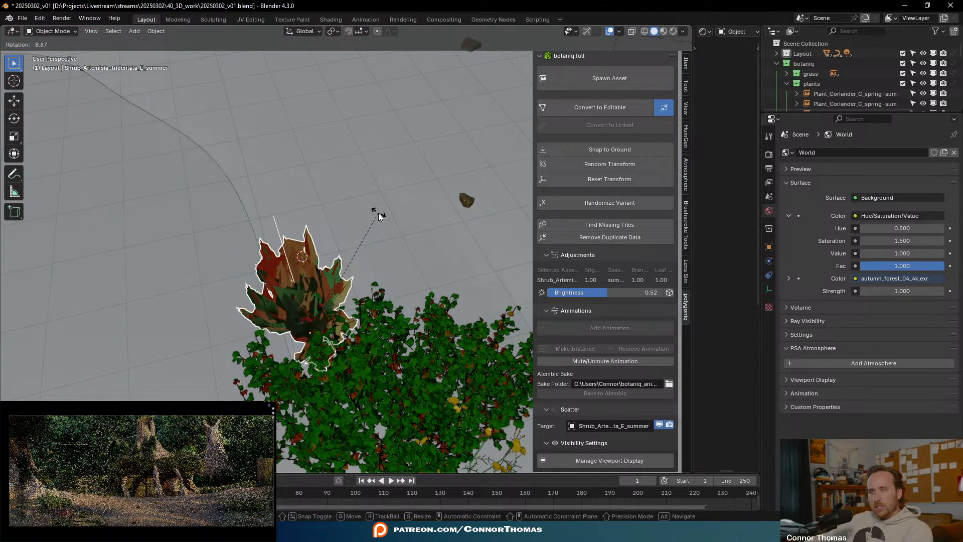
{"action": "key", "text": "z"}
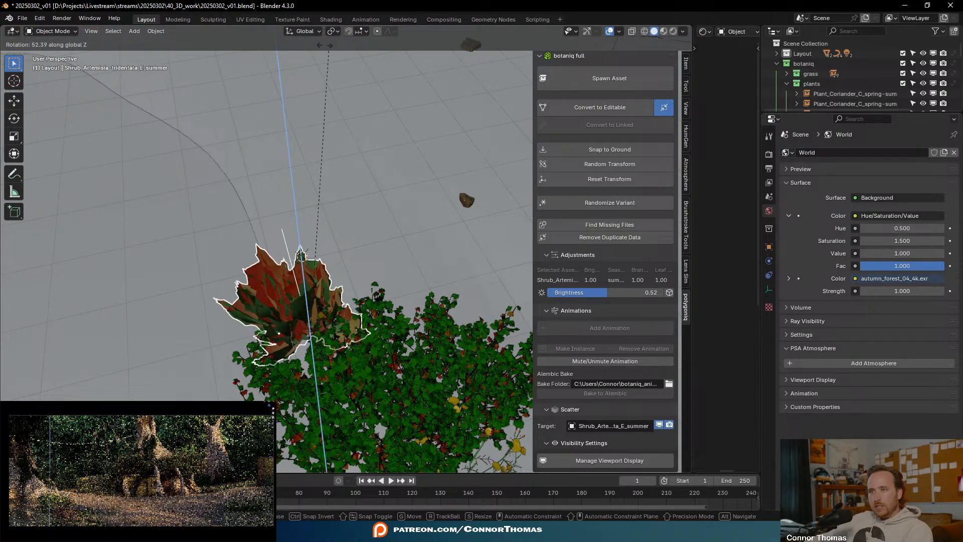
{"action": "left_click", "coordinate": [304, 263]}
- Duplicate the Artemisia tridentata (E) shrub just beyond the original, away from the Corylus cluster, and rotate and rescale the copy
{"action": "middle_click_drag", "start_coordinate": [305, 263], "coordinate": [434, 282]}
{"action": "key", "text": "shift+d"}
{"action": "key", "text": "r"}
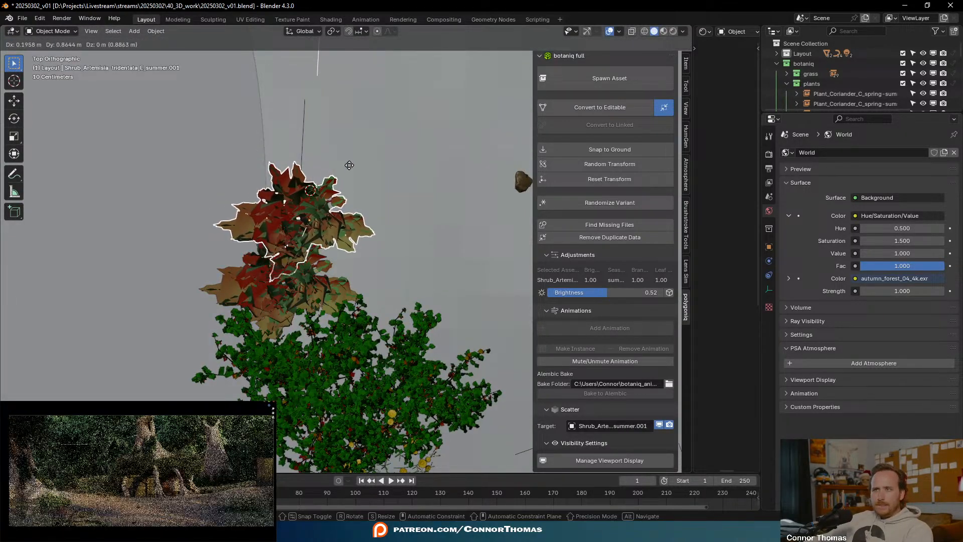
{"action": "left_click", "coordinate": [428, 235]}
{"action": "key", "text": "s"}
{"action": "left_click", "coordinate": [383, 240]}
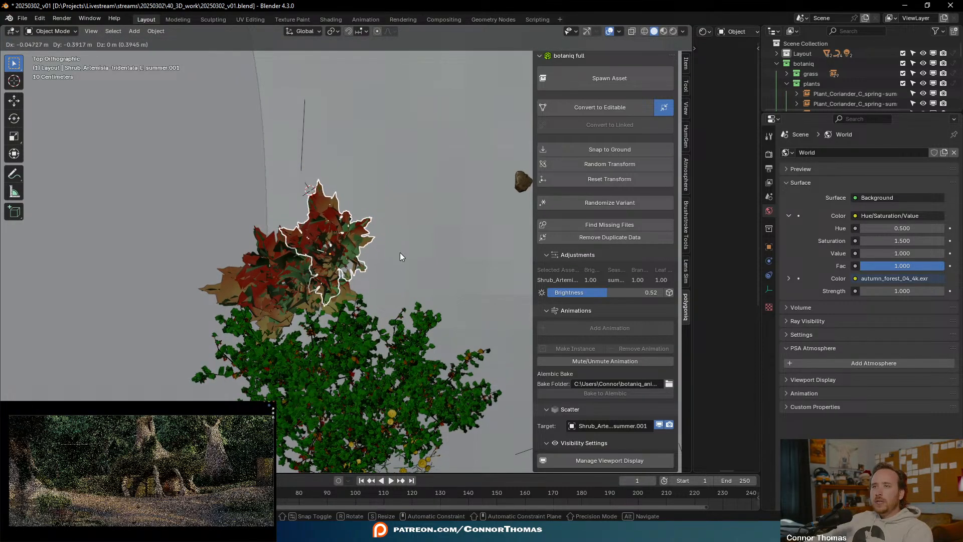
- Duplicate the new Artemisia shrub onto the path-edge side of the small group and rotate the copy
{"action": "key", "text": "shift+d"}
{"action": "left_click", "coordinate": [346, 236]}
{"action": "key", "text": "r"}
{"action": "left_click", "coordinate": [359, 320]}
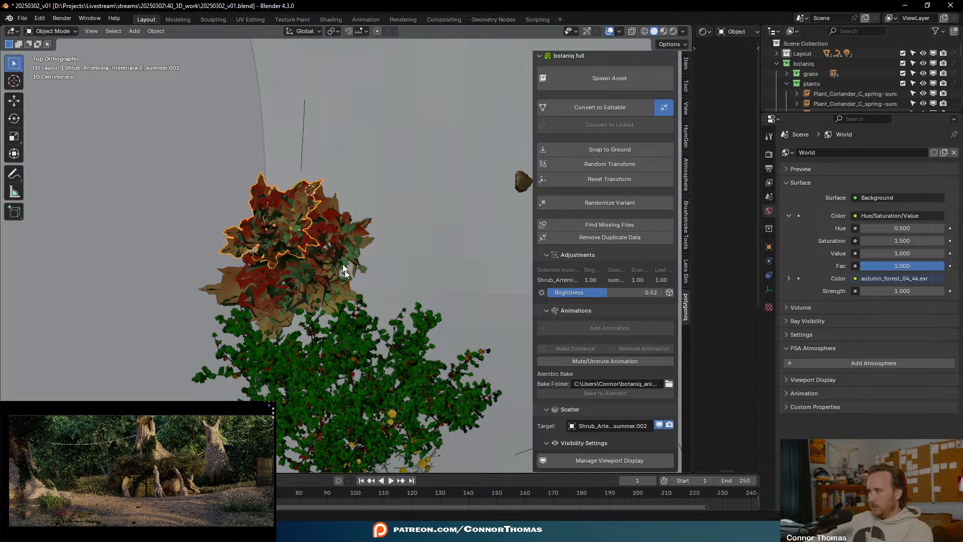
- Extend the Artemisia group into a row with another duplicate at its far end, rotating and enlarging the copy
{"action": "scroll", "coordinate": [348, 285], "scroll_direction": "up", "scroll_amount": 3}
{"action": "key", "text": "shift+d"}
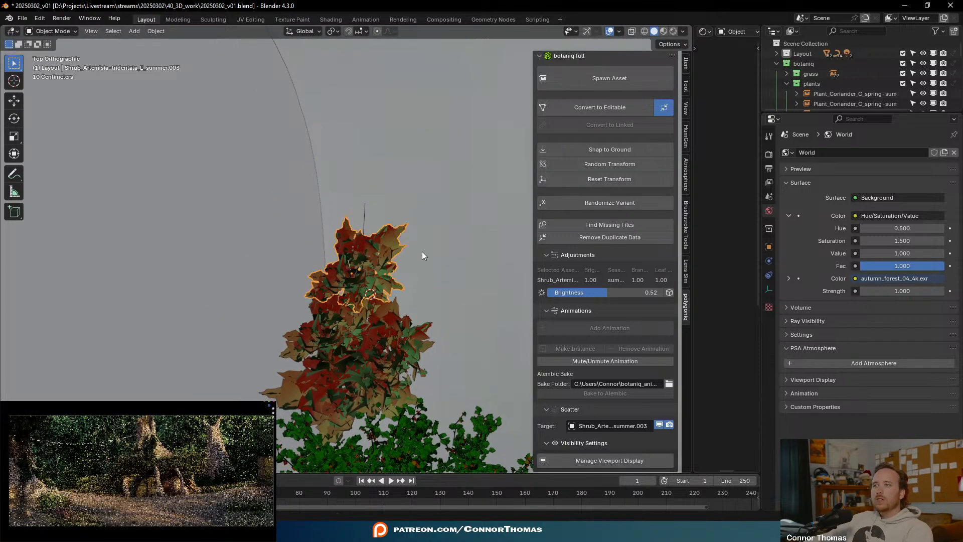
{"action": "left_click", "coordinate": [421, 254]}
{"action": "key", "text": "r"}
{"action": "left_click", "coordinate": [438, 257]}
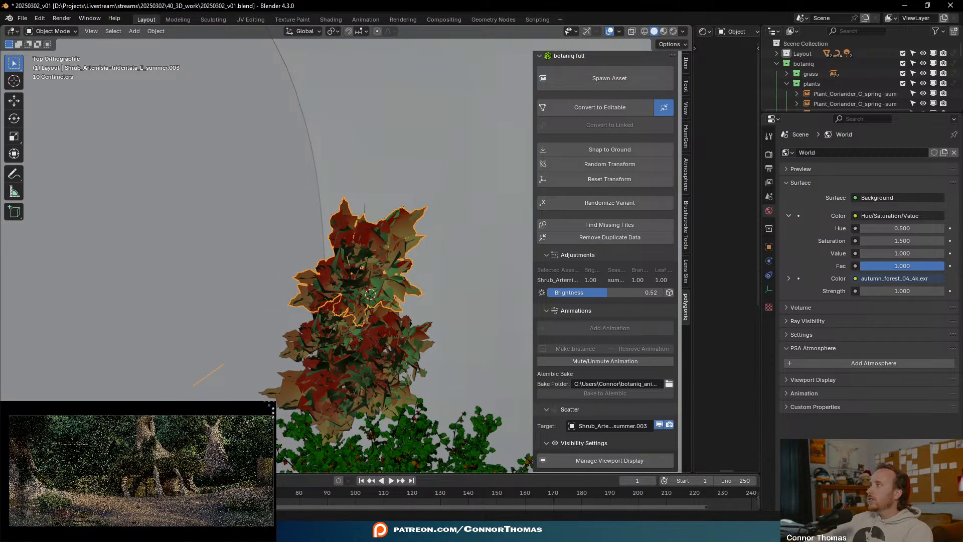
{"action": "key", "text": "r"}
{"action": "left_click", "coordinate": [421, 322]}
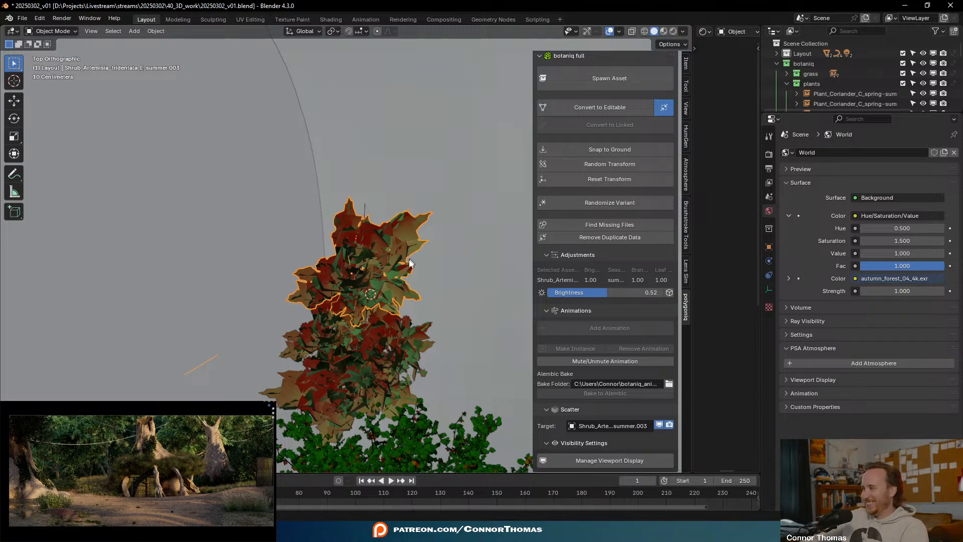
- Duplicate two Artemisia shrubs side by side at the end of the row, rotating the second copy
{"action": "middle_click_drag", "start_coordinate": [356, 252], "coordinate": [353, 329], "text": "shift"}
{"action": "key", "text": "shift+d"}
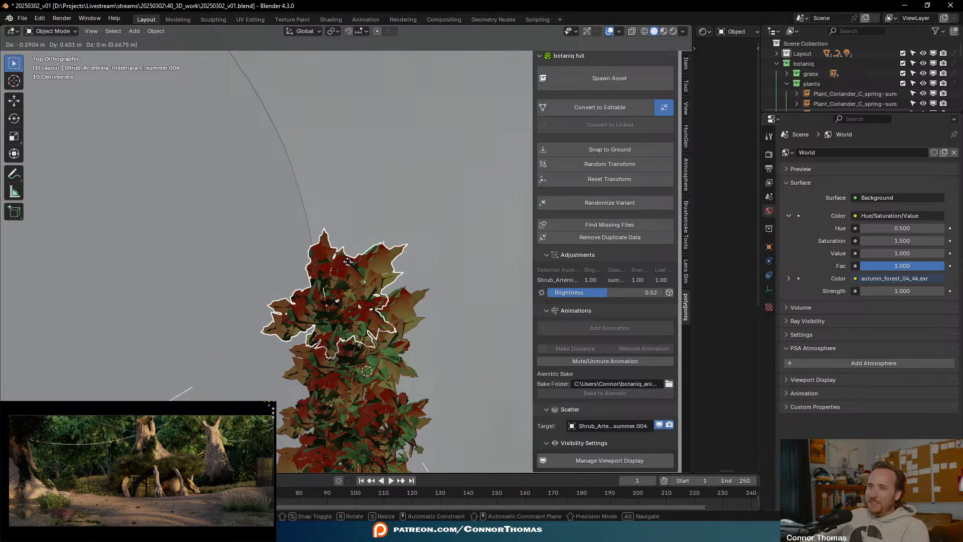
{"action": "left_click", "coordinate": [334, 210]}
{"action": "key", "text": "shift+d"}
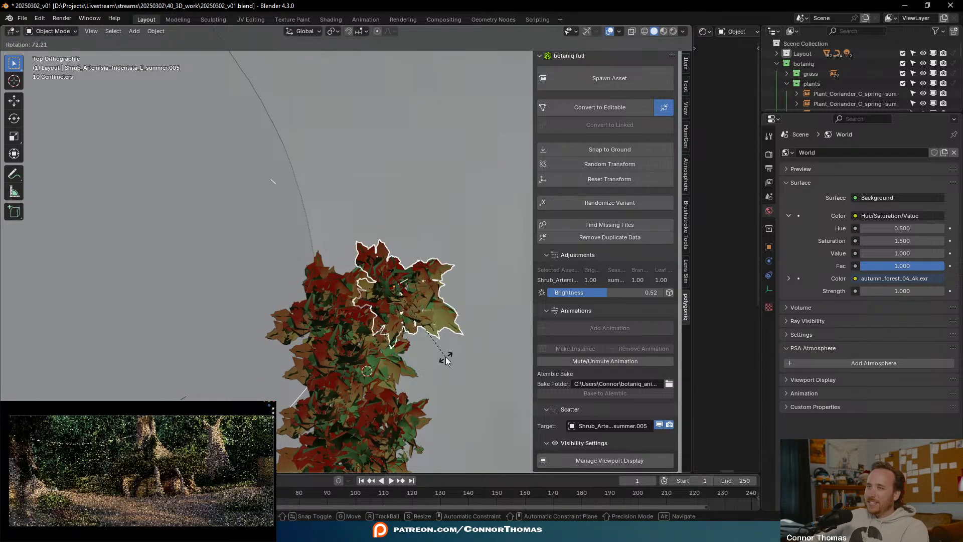
{"action": "left_click", "coordinate": [437, 342]}
{"action": "left_click", "coordinate": [455, 339]}
- Add two more Artemisia duplicates at the far end of the row, rotating the first and enlarging the second
{"action": "middle_click_drag", "start_coordinate": [437, 324], "coordinate": [455, 395], "text": "shift"}
{"action": "key", "text": "shift+d"}
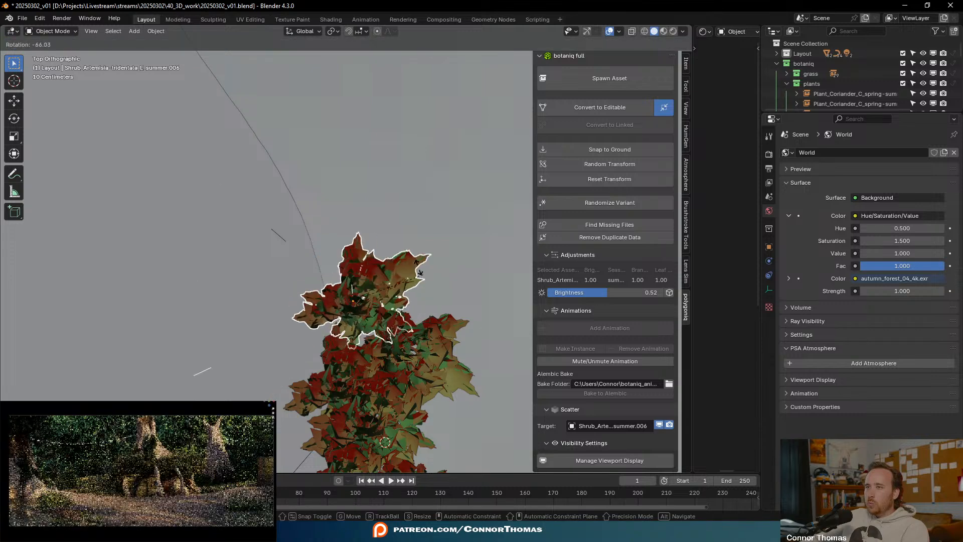
{"action": "left_click", "coordinate": [408, 266]}
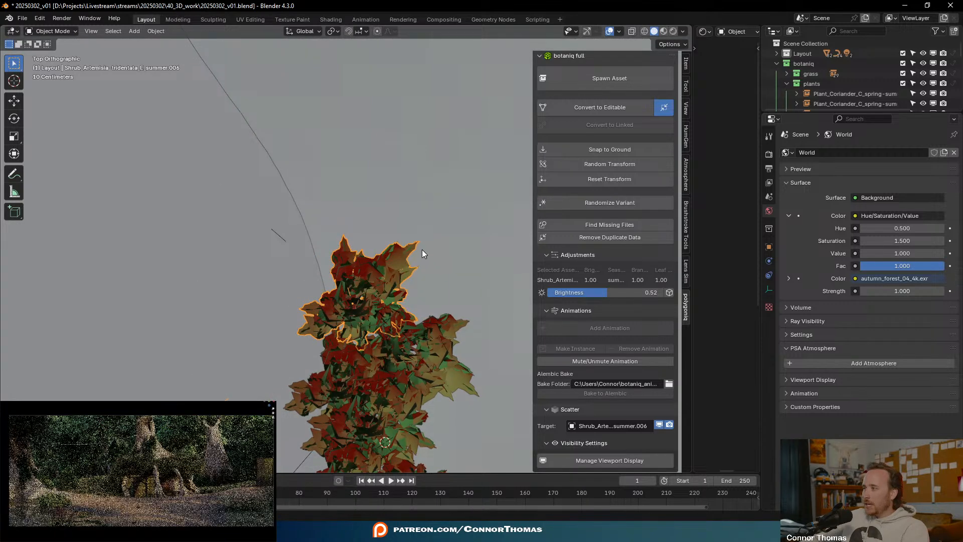
{"action": "middle_click_drag", "start_coordinate": [419, 234], "coordinate": [437, 301], "text": "shift"}
{"action": "key", "text": "shift+d"}
{"action": "left_click", "coordinate": [499, 291]}
{"action": "key", "text": "s"}
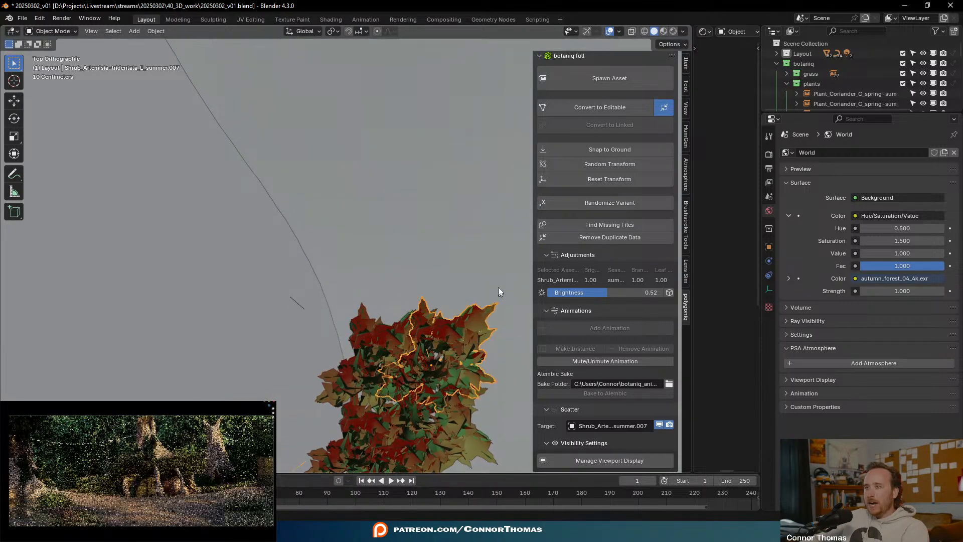
{"action": "left_click", "coordinate": [391, 222]}
- Duplicate the Artemisia shrub to the path-edge side of the row's tip, and scale, rotate and reposition the copy
{"action": "key", "text": "shift+d"}
{"action": "left_click", "coordinate": [384, 230]}
{"action": "key", "text": "s"}
{"action": "left_click", "coordinate": [395, 253]}
{"action": "key", "text": "g"}
{"action": "left_click", "coordinate": [379, 291]}
{"action": "key", "text": "r"}
{"action": "left_click", "coordinate": [429, 335]}
{"action": "key", "text": "g"}
{"action": "left_click", "coordinate": [422, 318]}
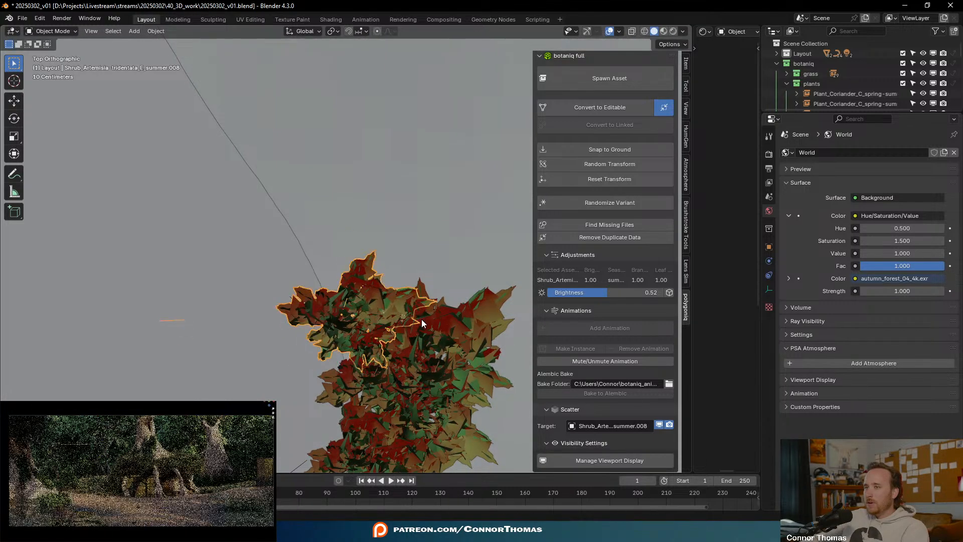
- Finish the tip of the row with another Artemisia duplicate offset away from the path edge
{"action": "middle_click_drag", "start_coordinate": [411, 275], "coordinate": [462, 311], "text": "shift"}
{"action": "key", "text": "shift+d"}
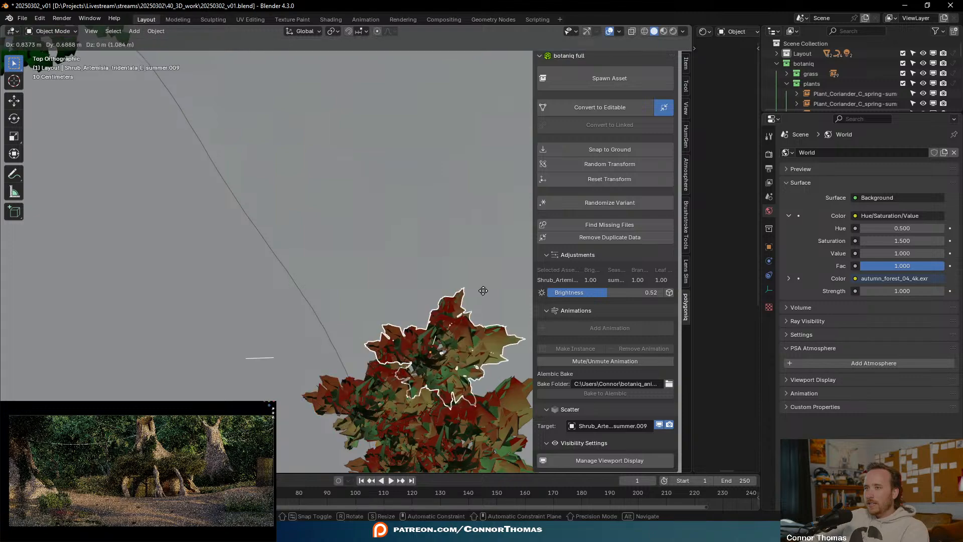
{"action": "left_click", "coordinate": [504, 275]}
{"action": "middle_click_drag", "start_coordinate": [504, 276], "coordinate": [366, 282]}
{"action": "scroll", "coordinate": [366, 282], "scroll_direction": "down", "scroll_amount": 5}
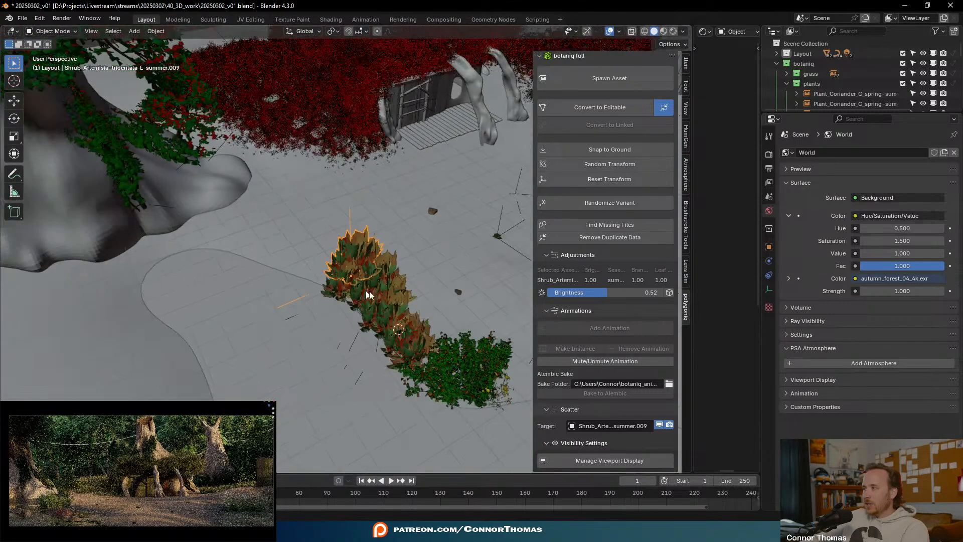
{"action": "middle_click_drag", "start_coordinate": [399, 348], "coordinate": [403, 279], "text": "shift"}
{"action": "scroll", "coordinate": [451, 281], "scroll_direction": "up", "scroll_amount": 3}
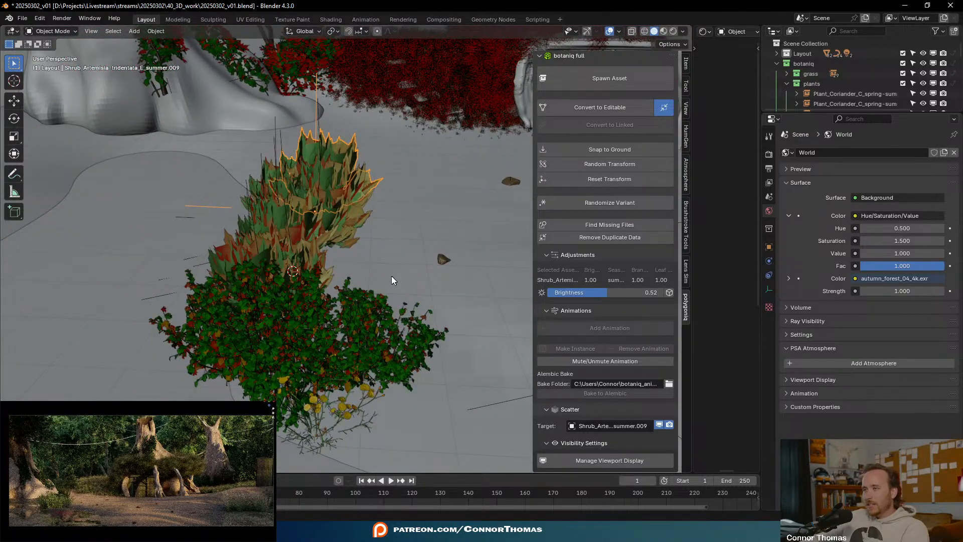
- Duplicate the shrub at the row's tip and place the copy farther along the path edge toward the large tree, apart from the row
{"action": "key", "text": "shift+d"}
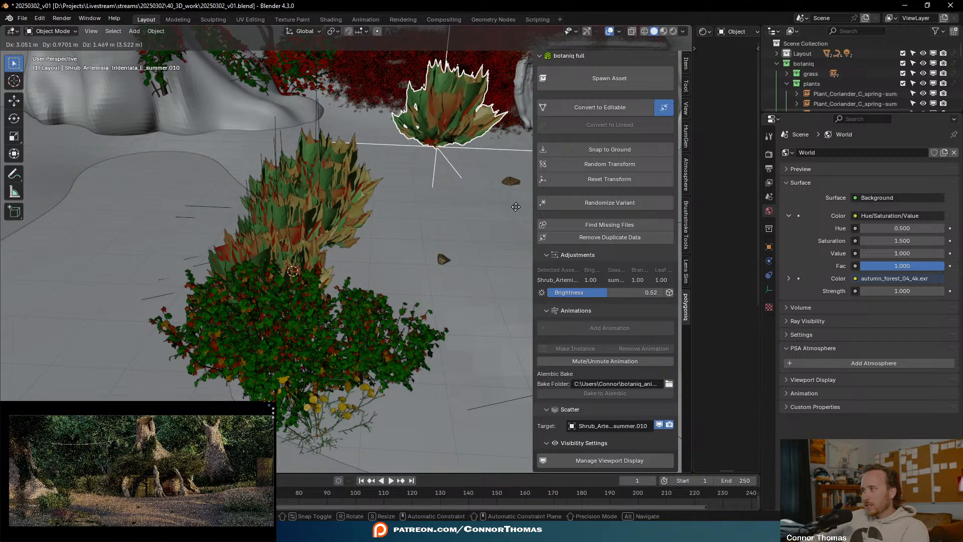
{"action": "left_click", "coordinate": [315, 176]}
{"action": "middle_click_drag", "start_coordinate": [315, 176], "coordinate": [324, 206]}
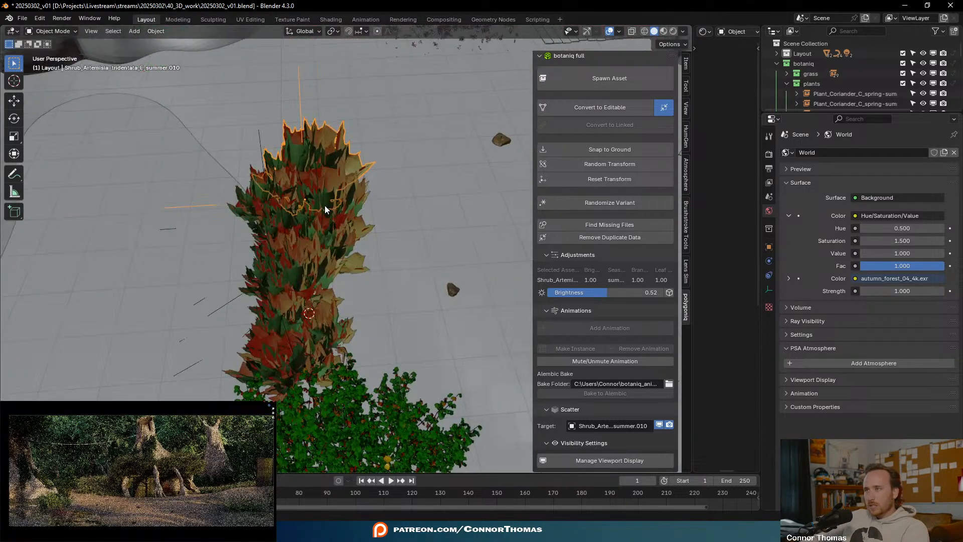
{"action": "key", "text": "KP_7"}
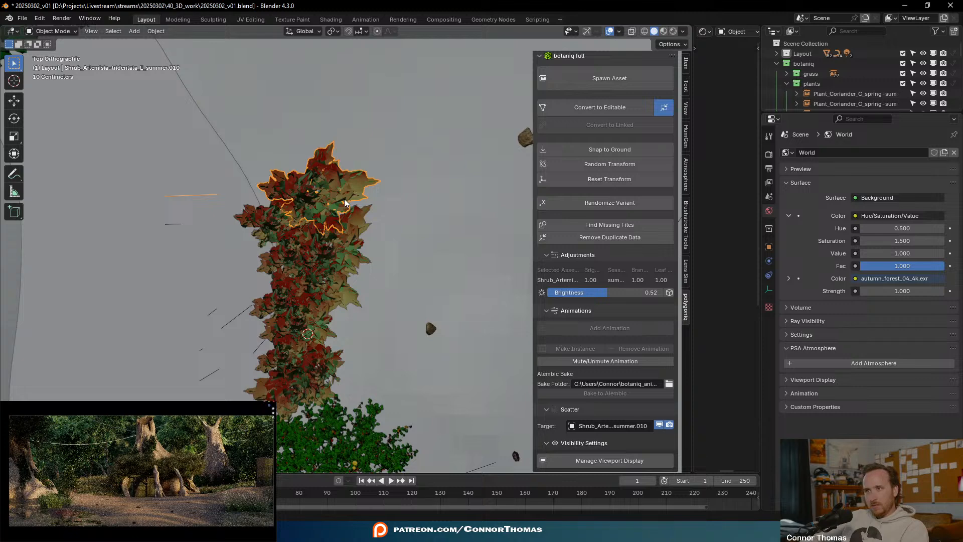
{"action": "key", "text": "g"}
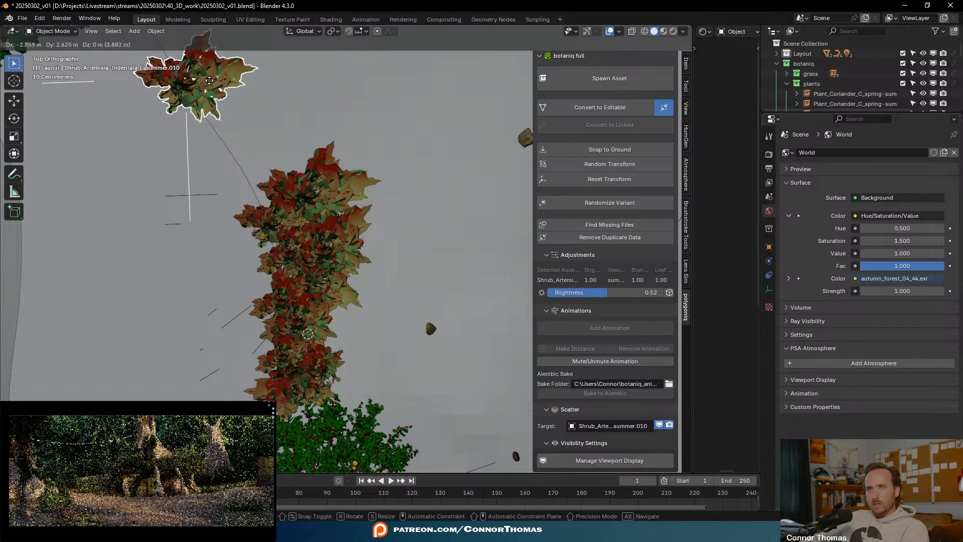
{"action": "left_click", "coordinate": [220, 95]}
{"action": "key", "text": "KP_Decimal"}
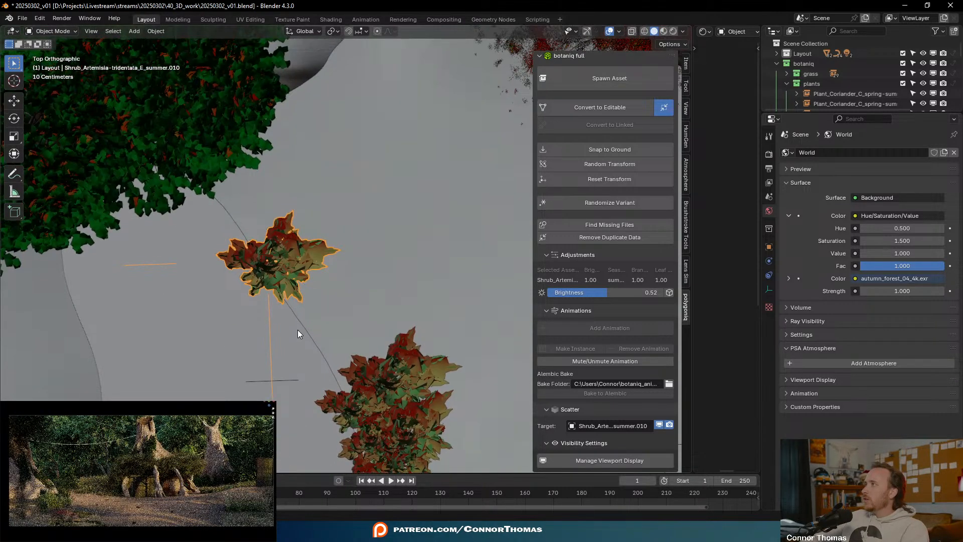
- Lower the isolated Artemisia shrub onto the ground and deselect it
{"action": "middle_click_drag", "start_coordinate": [331, 315], "coordinate": [373, 216]}
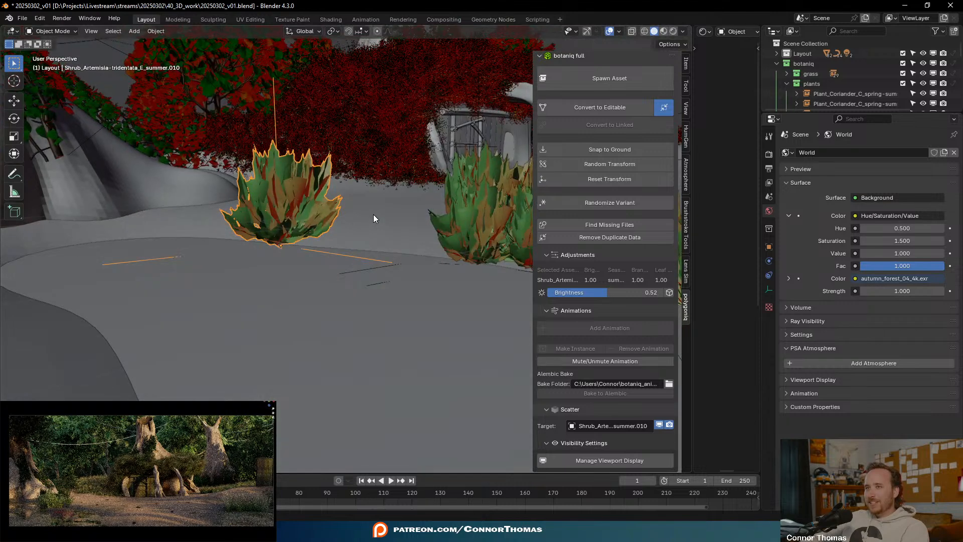
{"action": "key", "text": "g"}
{"action": "left_click", "coordinate": [381, 226]}
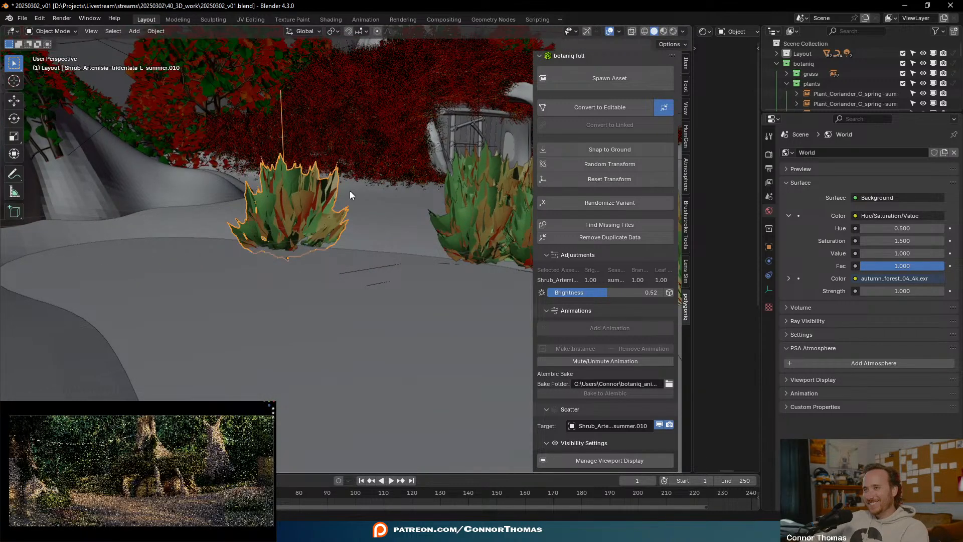
{"action": "key", "text": "alt+a"}
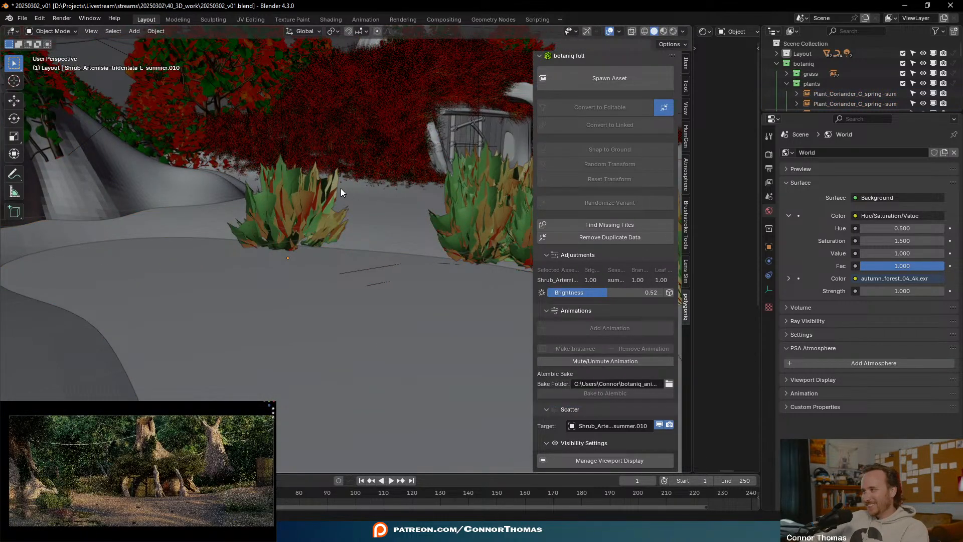
- Duplicate the isolated Artemisia shrub and place the copy closer to the large tree's roots along the path edge
{"action": "scroll", "coordinate": [375, 313], "scroll_direction": "down", "scroll_amount": 5}
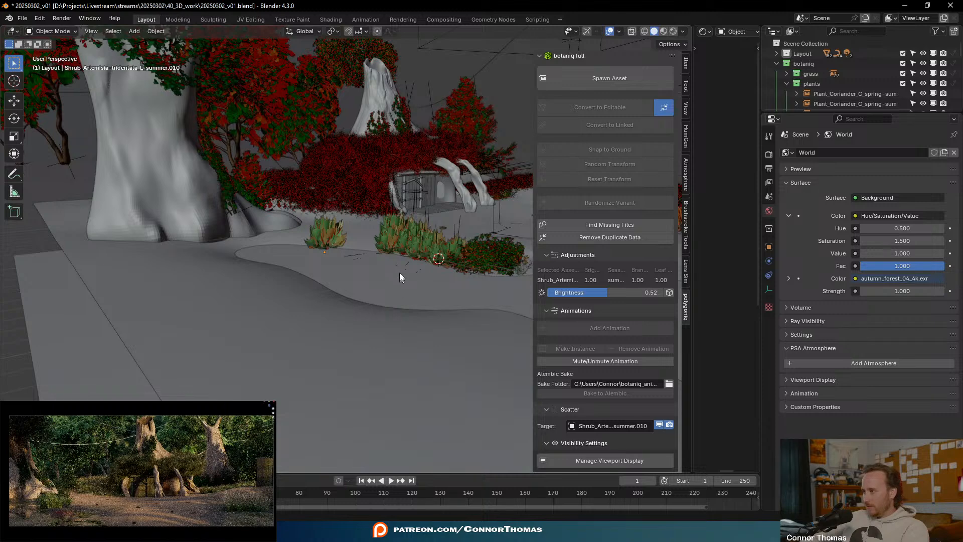
{"action": "middle_click_drag", "start_coordinate": [365, 224], "coordinate": [337, 260]}
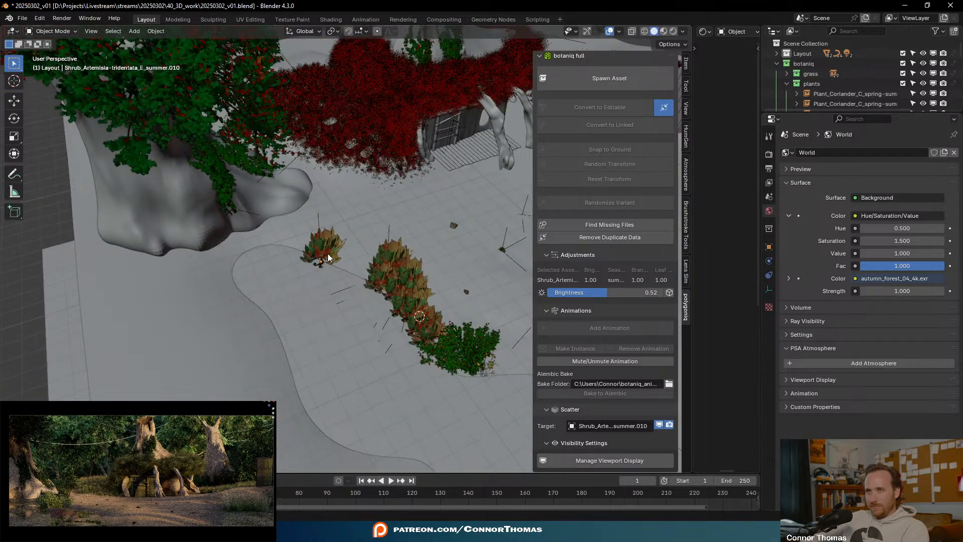
{"action": "left_click", "coordinate": [329, 257]}
{"action": "key", "text": "KP_7"}
{"action": "middle_click_drag", "start_coordinate": [330, 285], "coordinate": [360, 334], "text": "shift"}
{"action": "key", "text": "shift+d"}
{"action": "left_click", "coordinate": [332, 273]}
{"action": "middle_click_drag", "start_coordinate": [331, 277], "coordinate": [357, 209]}
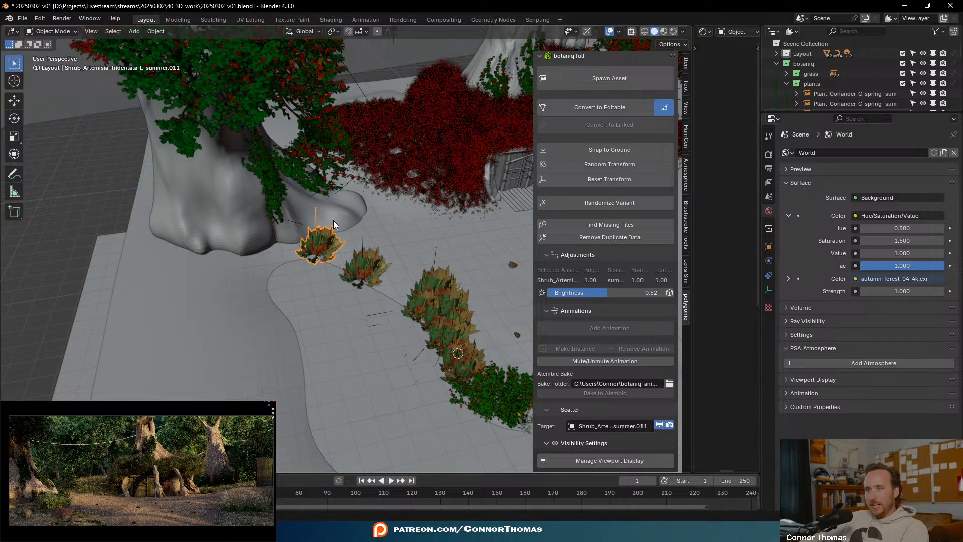
- Duplicate the Artemisia shrub beside the large tree's base, rotate the copy and settle it on the ground
{"action": "scroll", "coordinate": [307, 253], "scroll_direction": "up", "scroll_amount": 5}
{"action": "middle_click_drag", "start_coordinate": [271, 253], "coordinate": [408, 218], "text": "shift"}
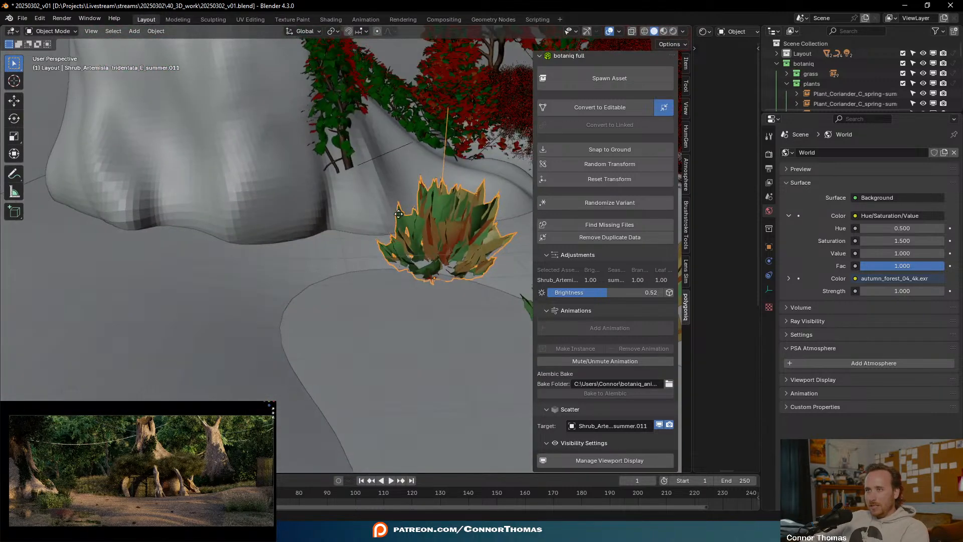
{"action": "key", "text": "shift+d"}
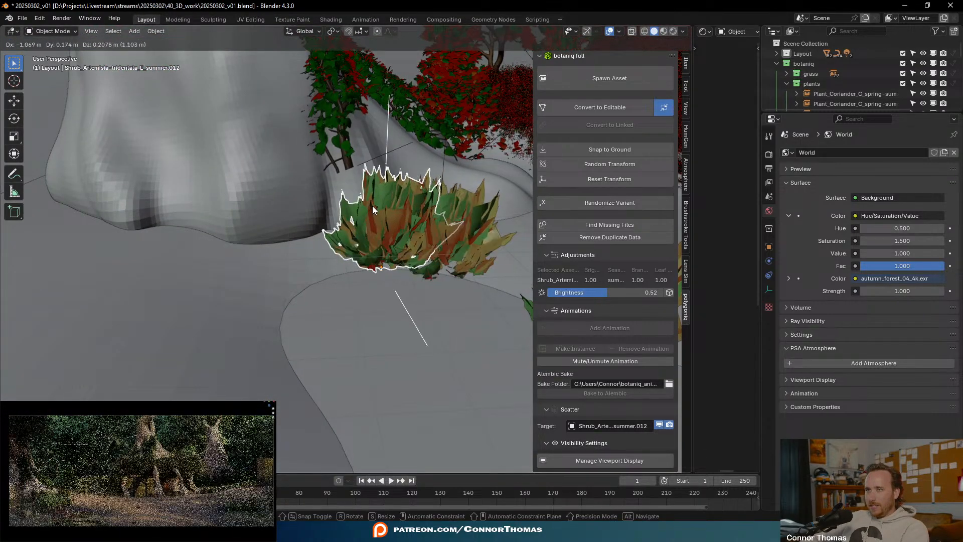
{"action": "left_click", "coordinate": [372, 205]}
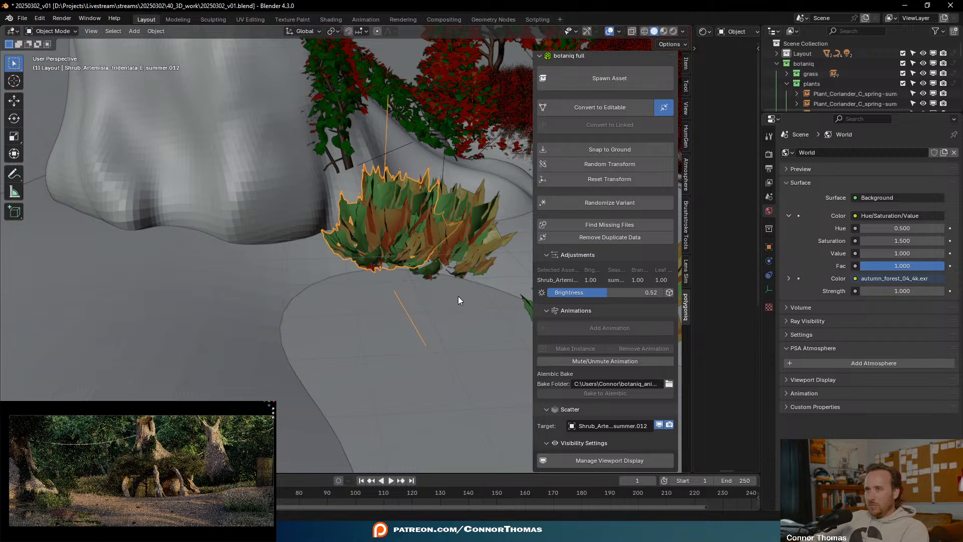
{"action": "key", "text": "r"}
{"action": "left_click", "coordinate": [399, 304]}
{"action": "key", "text": "g"}
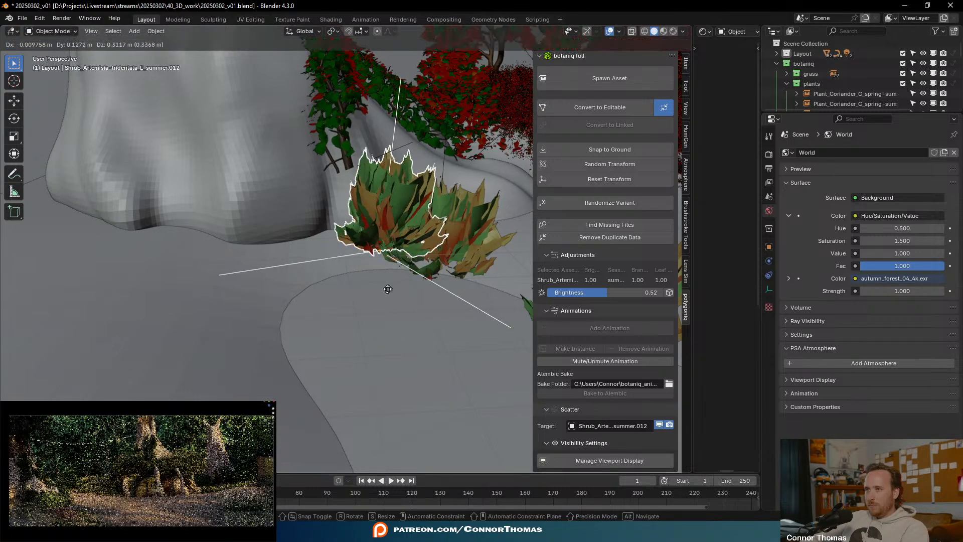
{"action": "left_click", "coordinate": [357, 315]}
{"action": "middle_click_drag", "start_coordinate": [449, 311], "coordinate": [446, 281]}
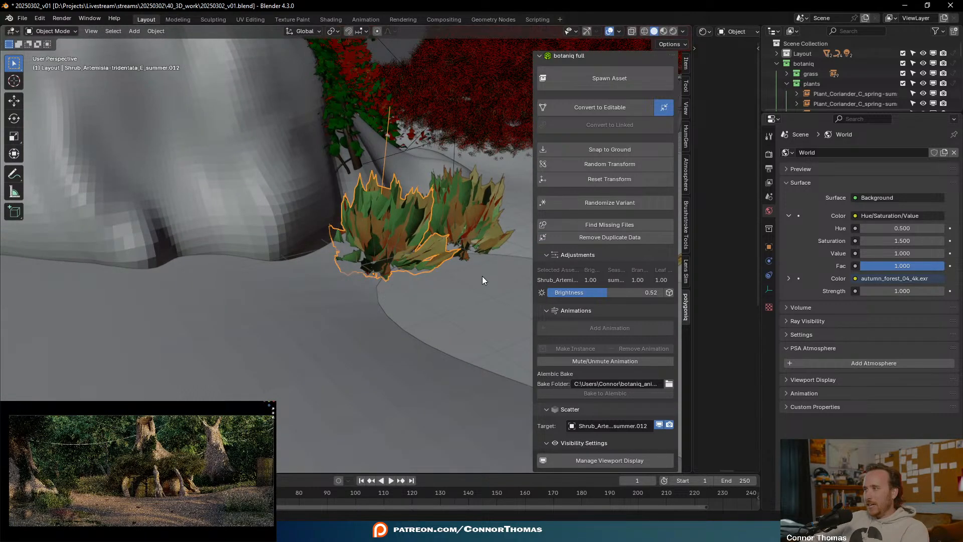
- Save the scene file 20250302_v01.blend
{"action": "scroll", "coordinate": [489, 309], "scroll_direction": "down", "scroll_amount": 10}
{"action": "middle_click_drag", "start_coordinate": [519, 327], "coordinate": [432, 308]}
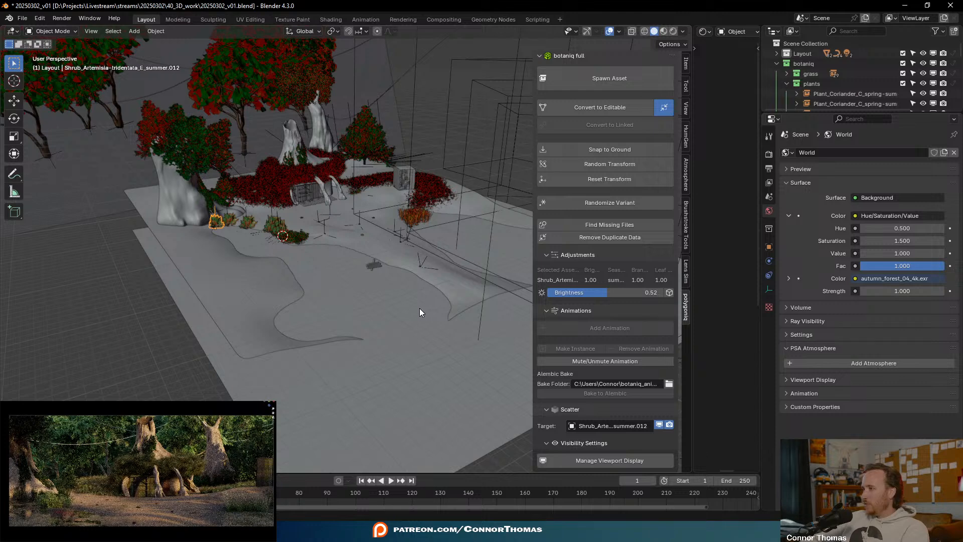
{"action": "key", "text": "ctrl+s"}
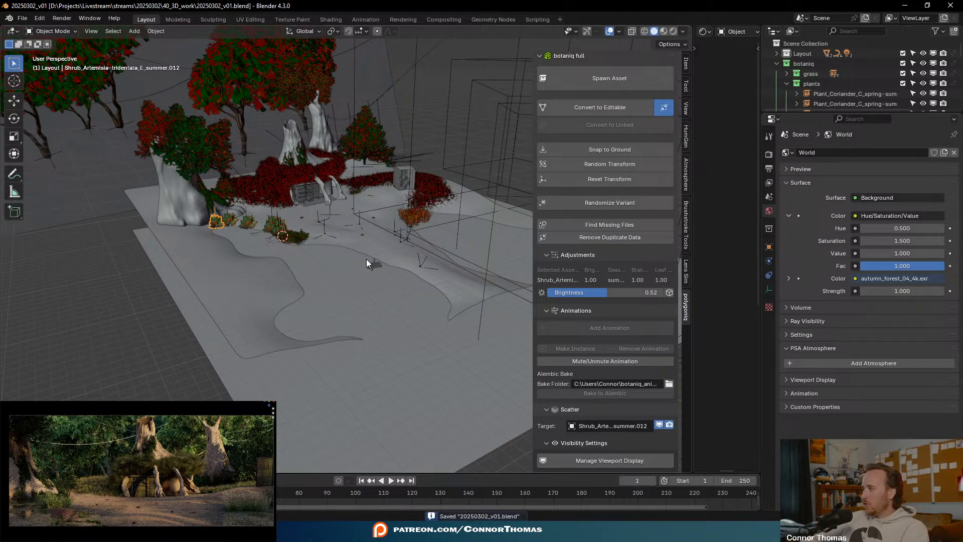
{"action": "middle_click_drag", "start_coordinate": [292, 246], "coordinate": [319, 305]}
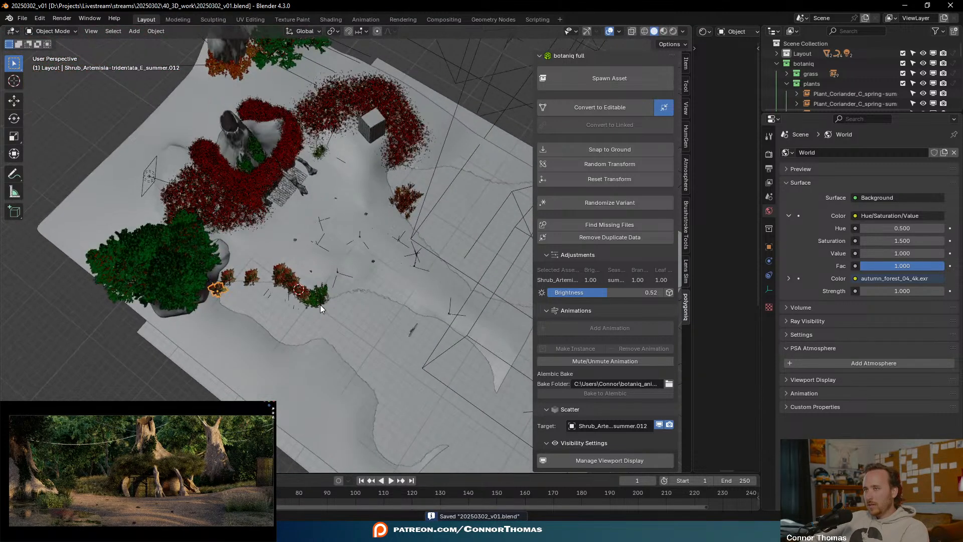
{"action": "key", "text": "KP_5"}
{"action": "key", "text": "KP_7"}
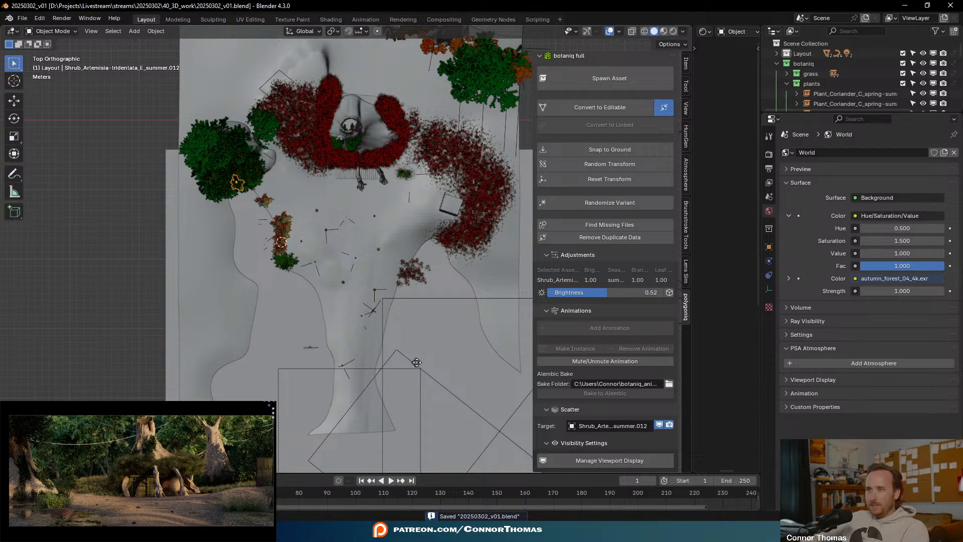
- Duplicate the Artemisia shrub from the large tree's base, place the copy beside the shrub cluster across the path, and deselect everything
{"action": "key", "text": "shift+d"}
{"action": "left_click", "coordinate": [457, 388]}
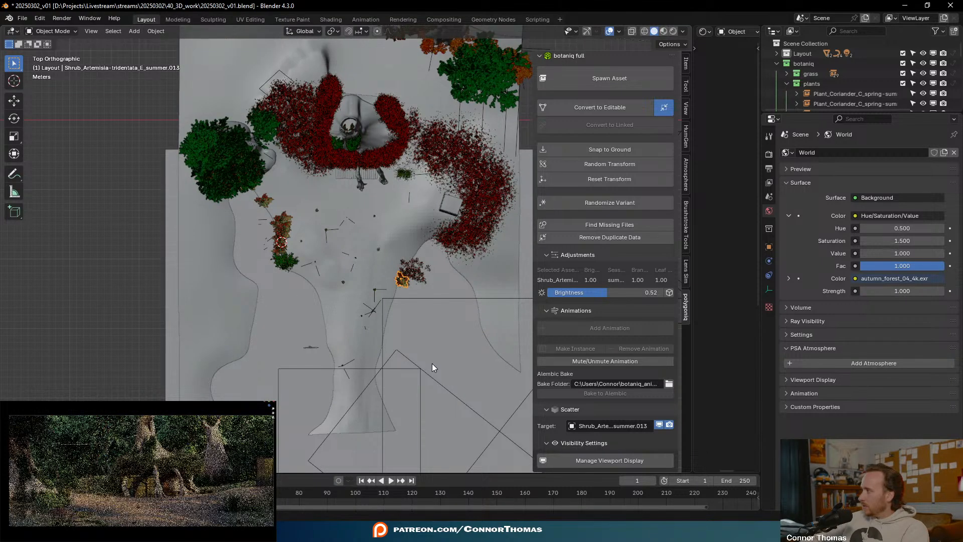
{"action": "key", "text": "a"}
{"action": "key", "text": "alt+a"}
{"action": "middle_click_drag", "start_coordinate": [352, 337], "coordinate": [386, 231]}
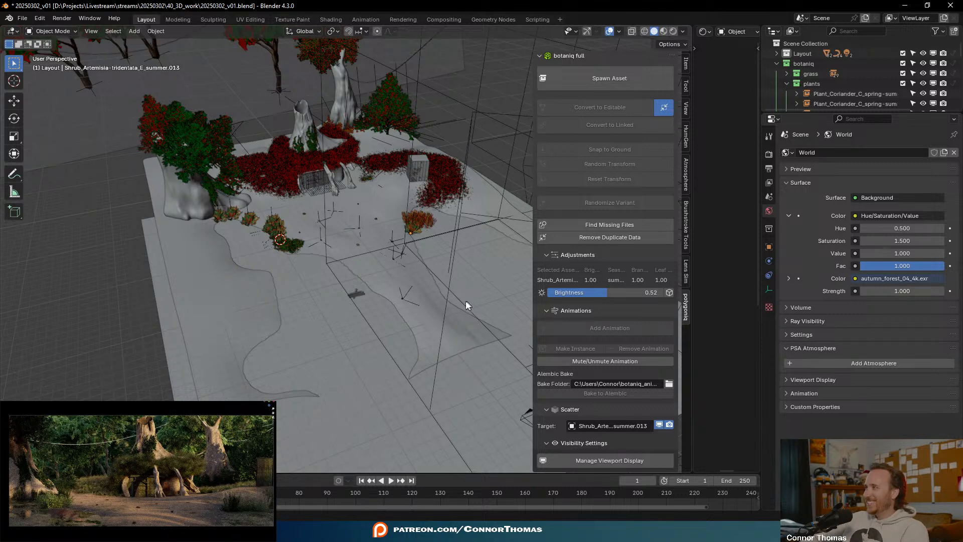
{"action": "middle_click_drag", "start_coordinate": [459, 301], "coordinate": [429, 294]}
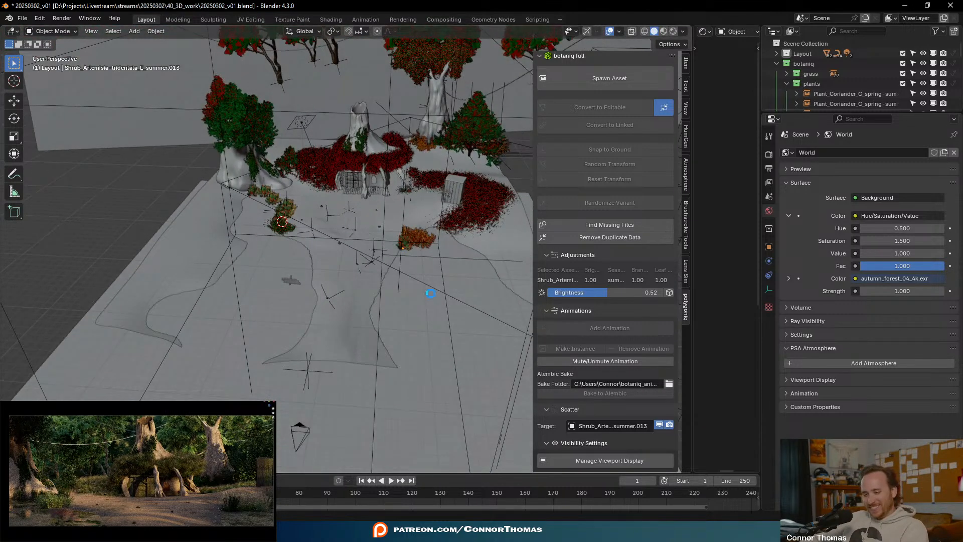
{"action": "middle_click_drag", "start_coordinate": [470, 259], "coordinate": [417, 260]}
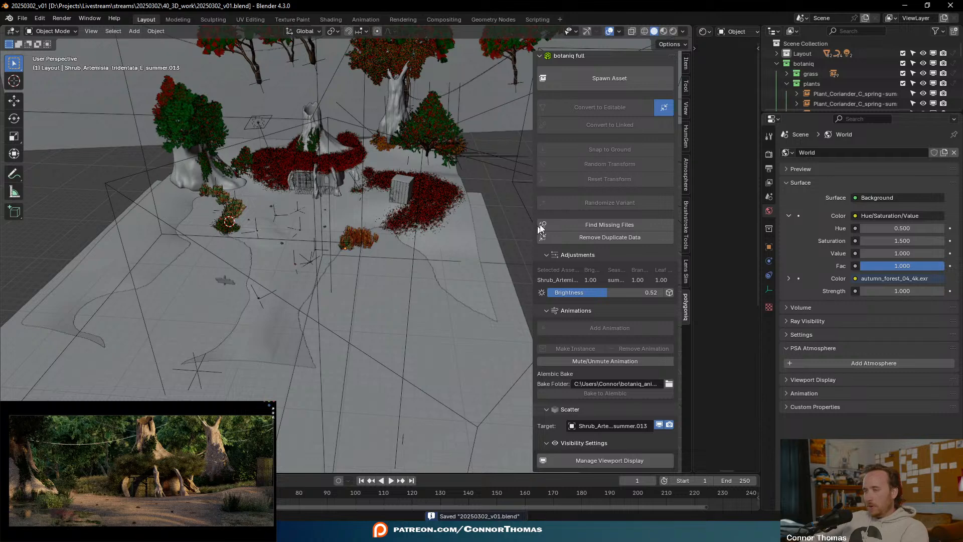
- Narrow the botaniq sidebar, enlarge the outliner and collapse the plants, particle_systems, ivy, rocks, misc and shrubs collections
{"action": "left_click_drag", "start_coordinate": [534, 192], "coordinate": [564, 191]}
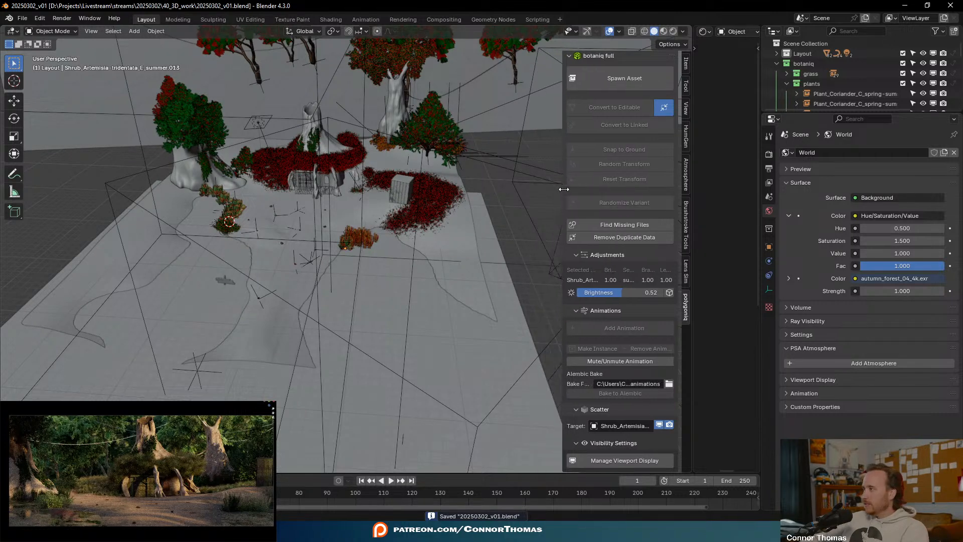
{"action": "middle_click_drag", "start_coordinate": [318, 147], "coordinate": [346, 149]}
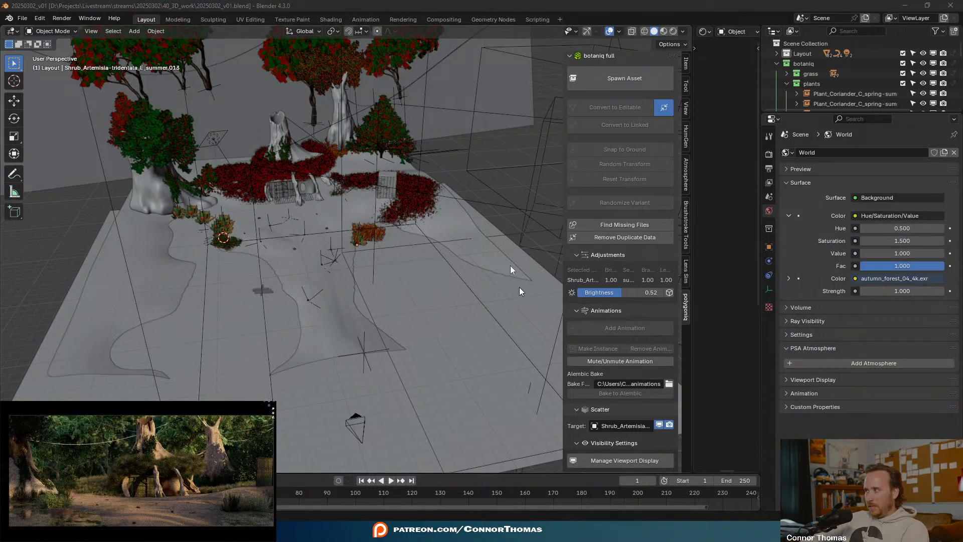
{"action": "left_click_drag", "start_coordinate": [811, 113], "coordinate": [817, 232]}
{"action": "left_click", "coordinate": [786, 84]}
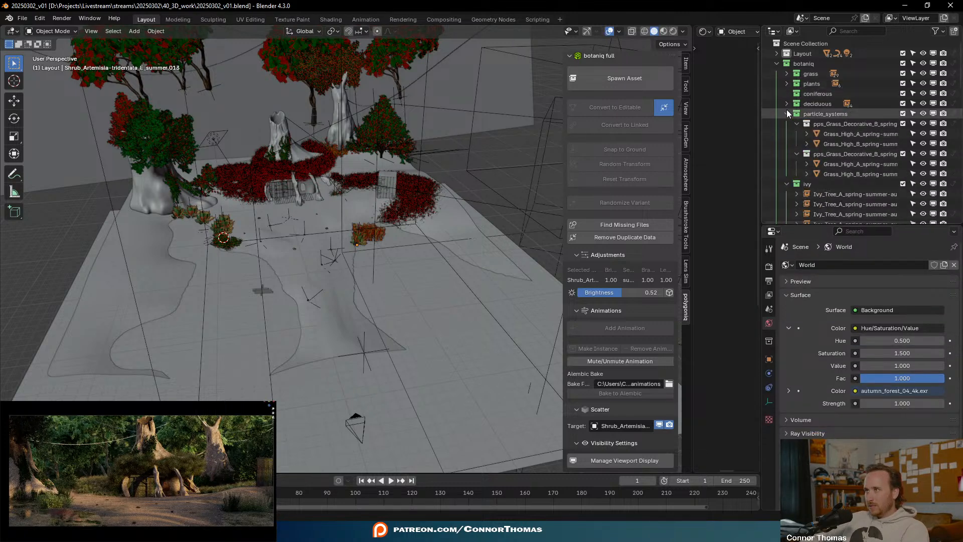
{"action": "left_click", "coordinate": [787, 114]}
{"action": "left_click", "coordinate": [785, 124]}
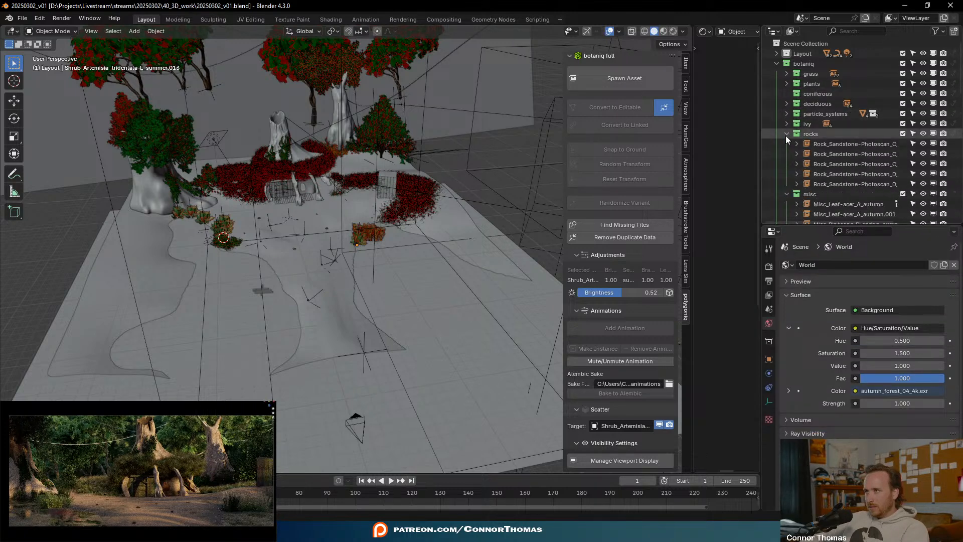
{"action": "left_click", "coordinate": [786, 134]}
{"action": "left_click", "coordinate": [787, 143]}
{"action": "left_click", "coordinate": [786, 154]}
{"action": "scroll", "coordinate": [838, 176], "scroll_direction": "down", "scroll_amount": 4}
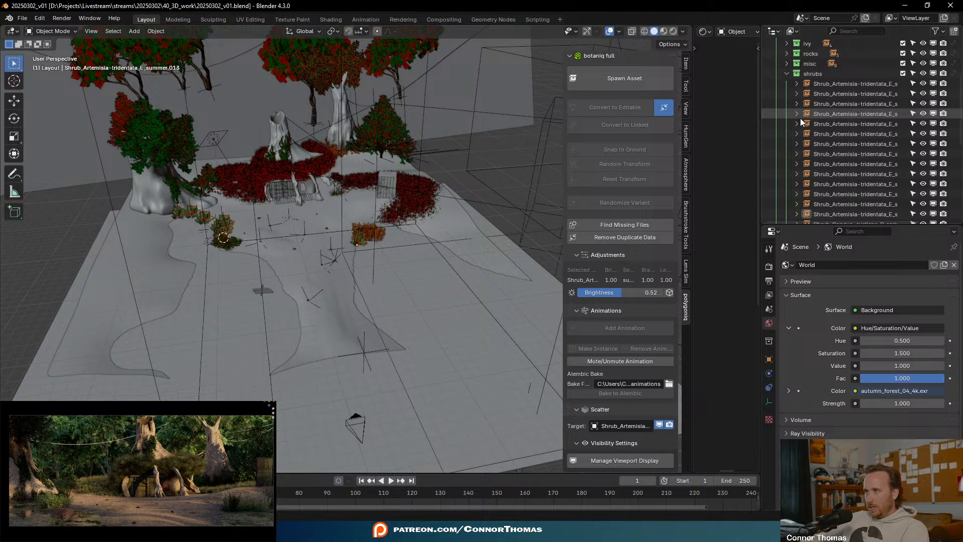
{"action": "left_click", "coordinate": [786, 73]}
{"action": "scroll", "coordinate": [852, 142], "scroll_direction": "up", "scroll_amount": 4}
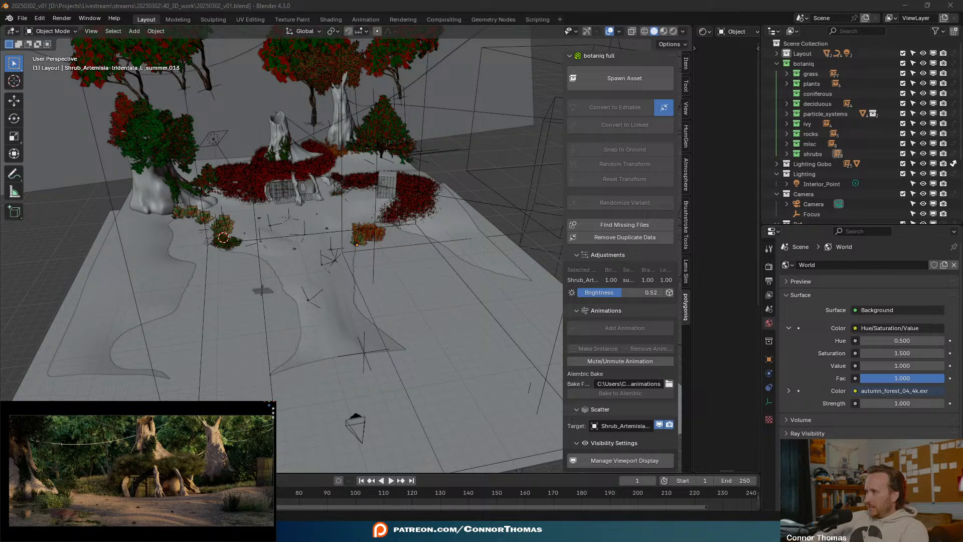
- Assign the existing Material to the hanging curves BézierCurve.014 and BézierCurve.016 among the background trees
{"action": "middle_click_drag", "start_coordinate": [289, 96], "coordinate": [314, 168]}
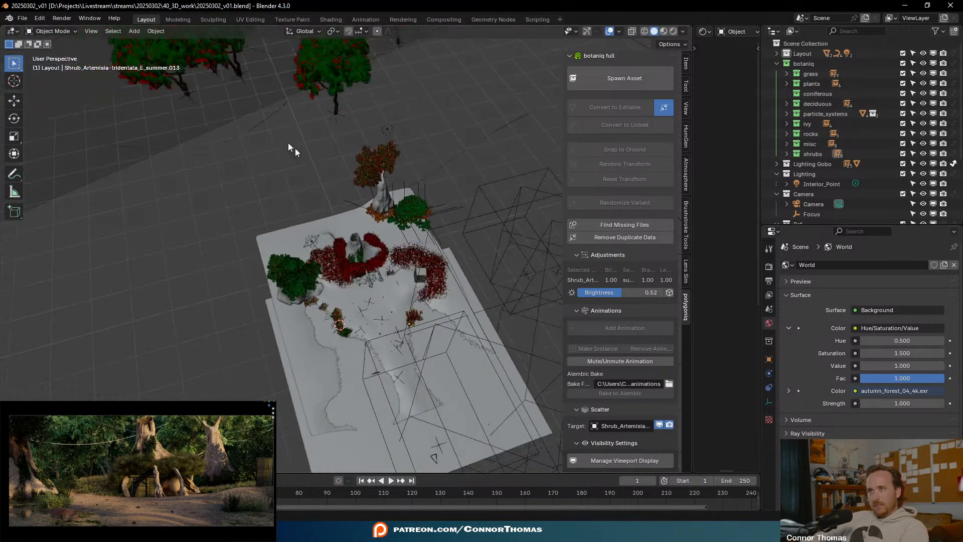
{"action": "left_click", "coordinate": [279, 116]}
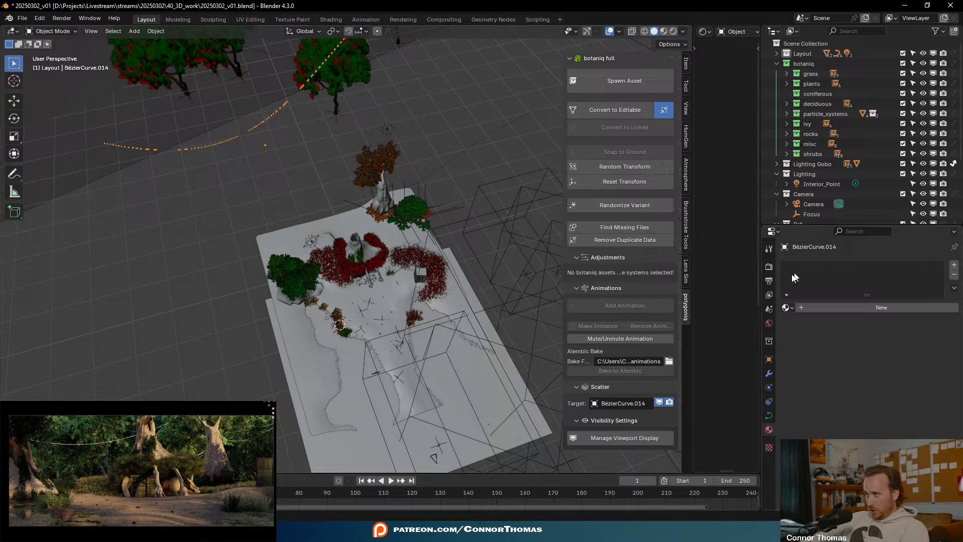
{"action": "left_click", "coordinate": [787, 308]}
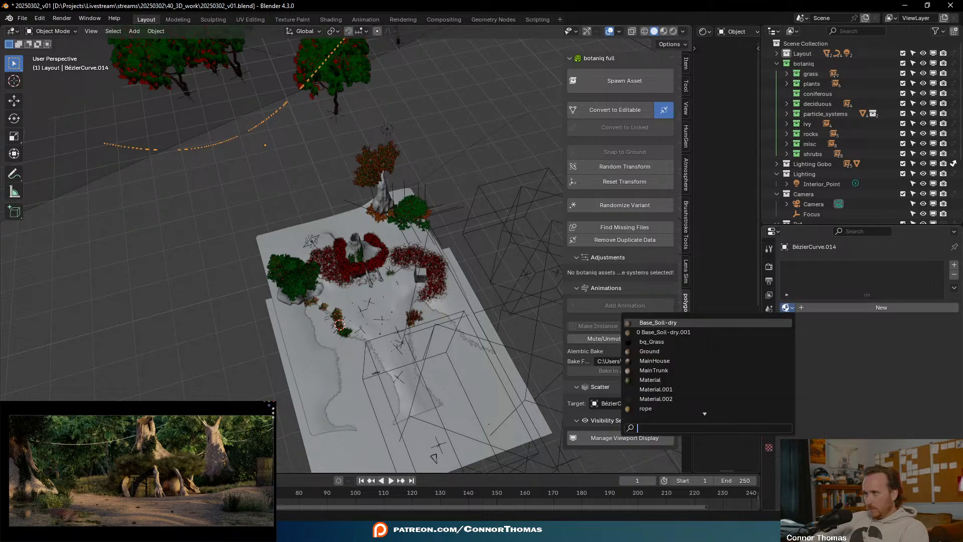
{"action": "left_click", "coordinate": [698, 380]}
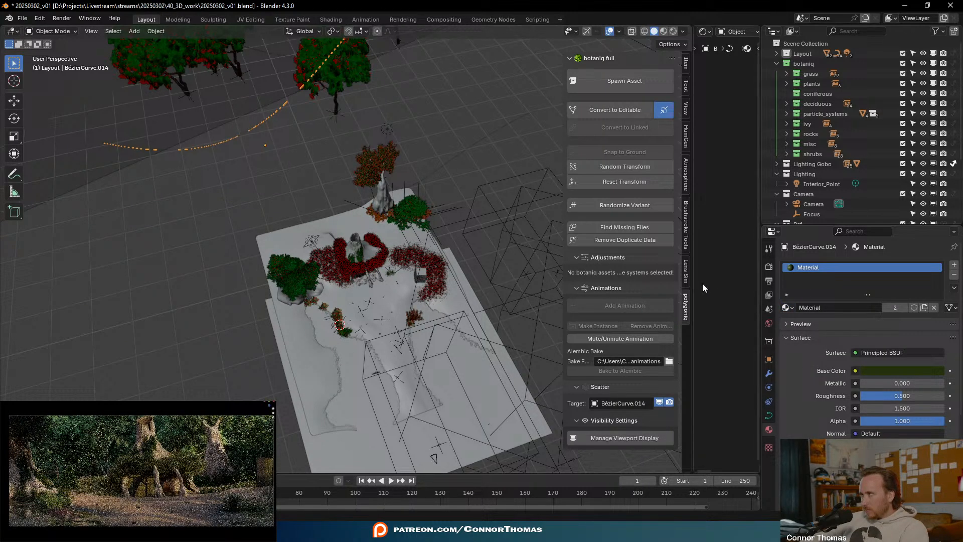
{"action": "middle_click_drag", "start_coordinate": [348, 126], "coordinate": [386, 272], "text": "shift"}
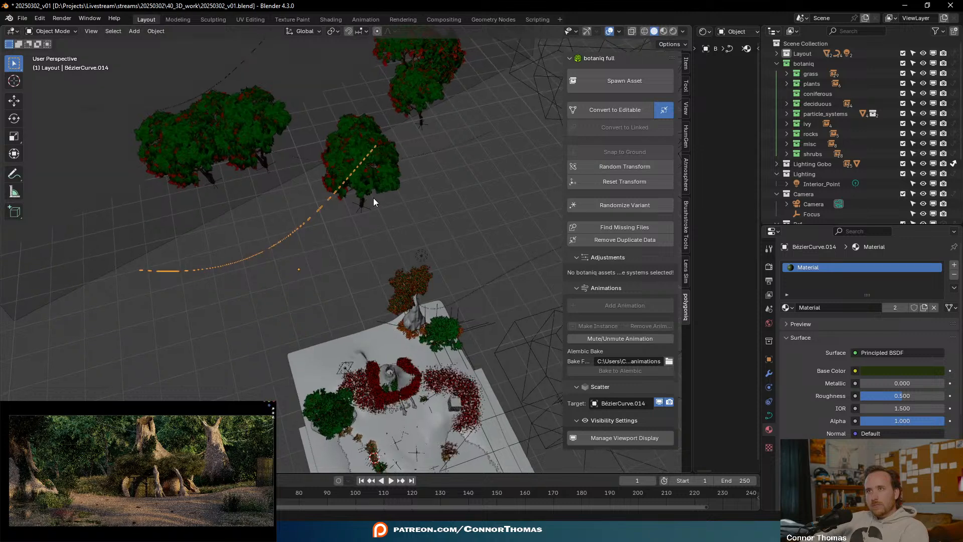
{"action": "middle_click_drag", "start_coordinate": [324, 113], "coordinate": [306, 108]}
{"action": "left_click", "coordinate": [307, 75]}
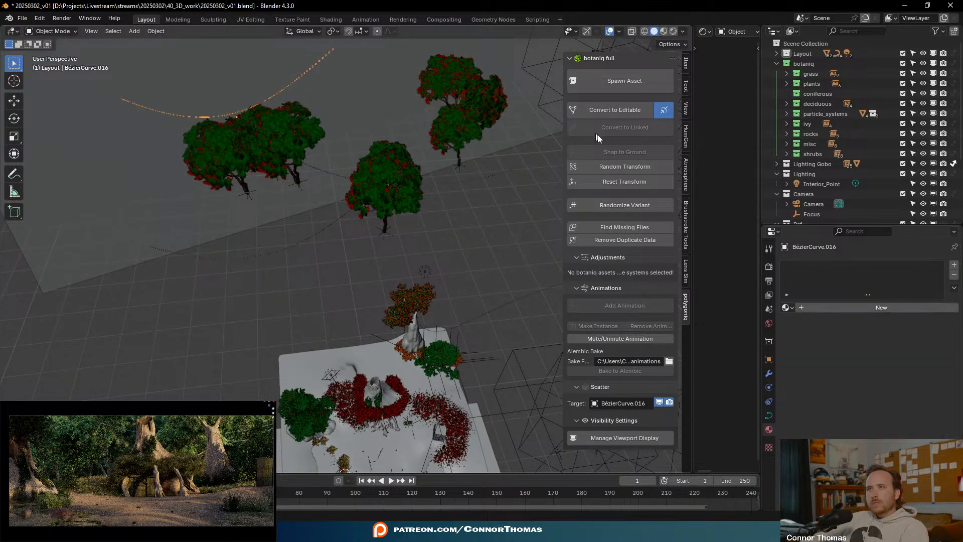
{"action": "left_click", "coordinate": [785, 307]}
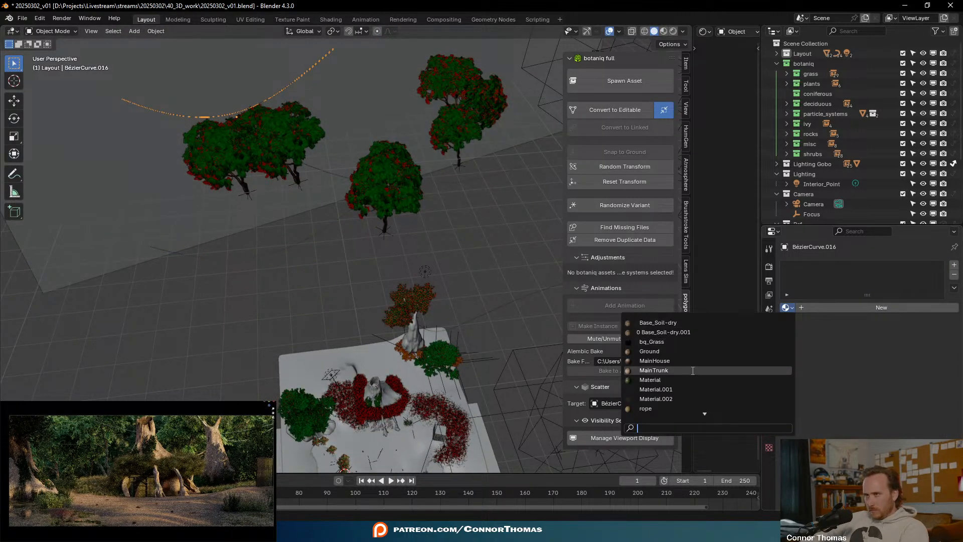
{"action": "left_click", "coordinate": [667, 380]}
- Assign the existing Material to the remaining hanging curves BézierCurve.015 and BézierCurve.017 behind the hut
{"action": "middle_click_drag", "start_coordinate": [399, 217], "coordinate": [324, 219]}
{"action": "left_click", "coordinate": [320, 230]}
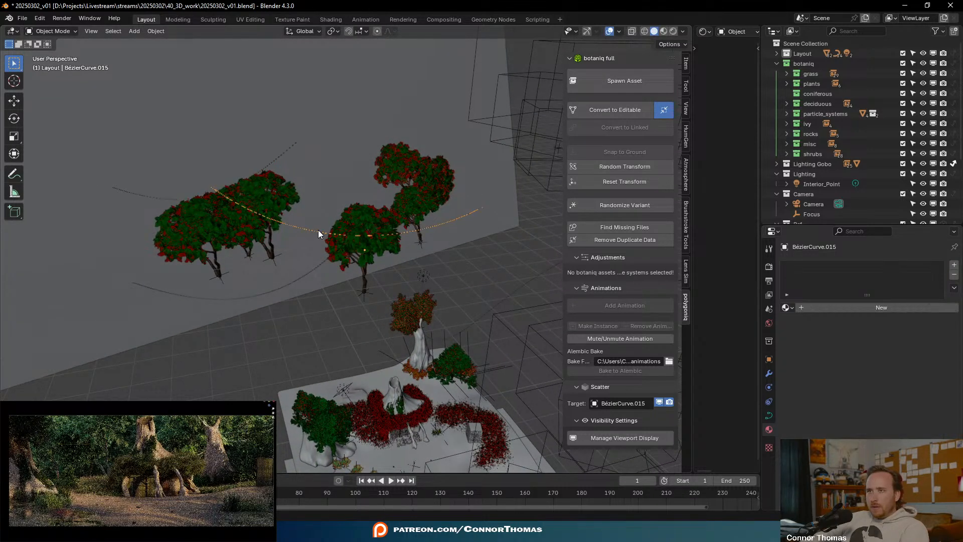
{"action": "left_click", "coordinate": [786, 306]}
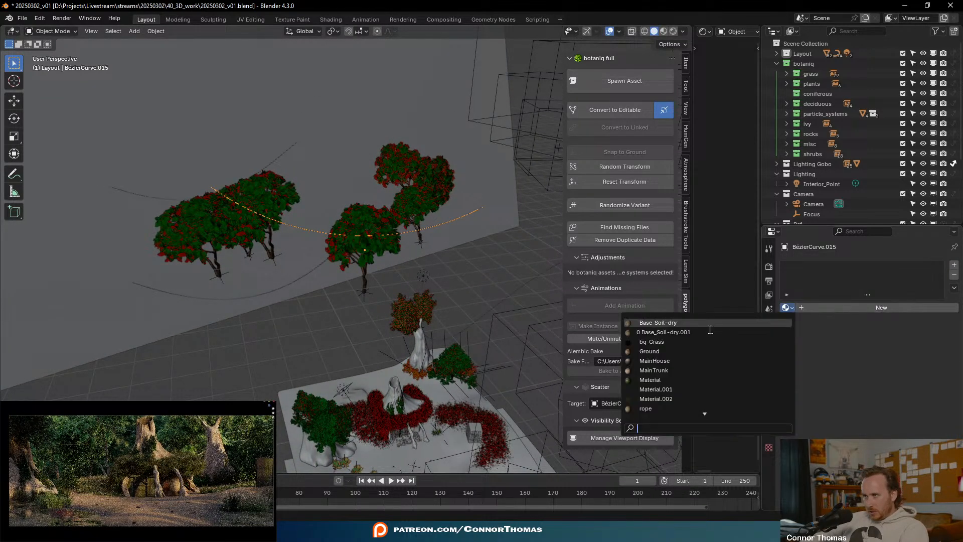
{"action": "left_click", "coordinate": [649, 380]}
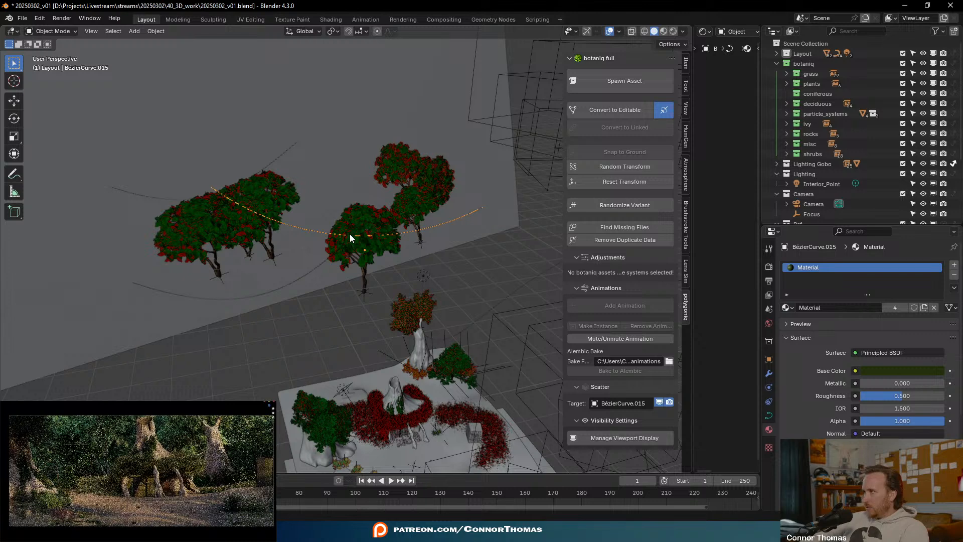
{"action": "middle_click_drag", "start_coordinate": [441, 182], "coordinate": [254, 230], "text": "shift"}
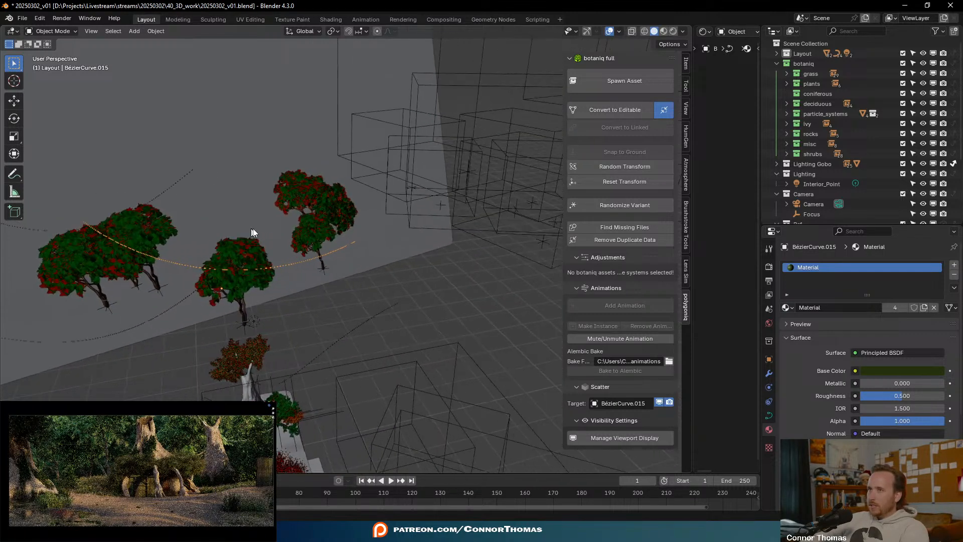
{"action": "left_click", "coordinate": [363, 319]}
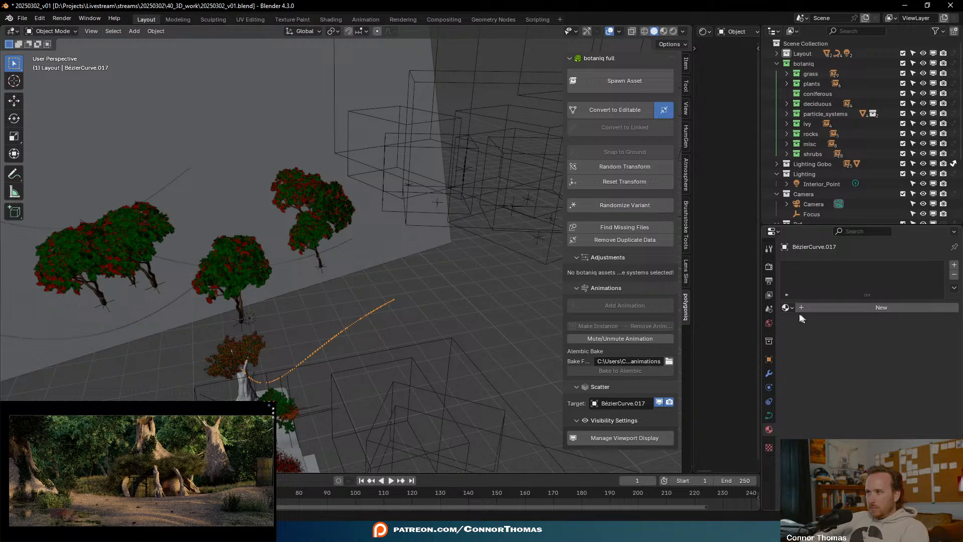
{"action": "left_click", "coordinate": [786, 308]}
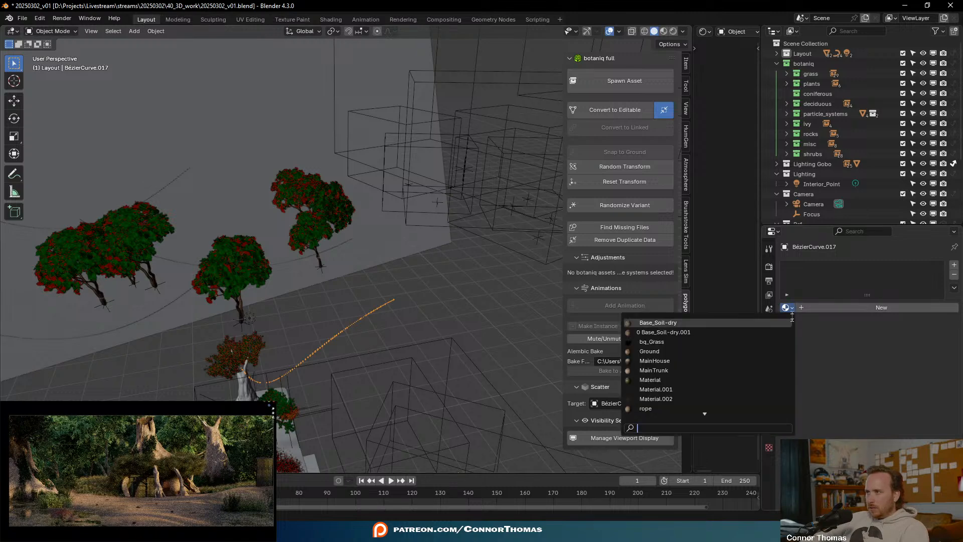
{"action": "left_click", "coordinate": [649, 379]}
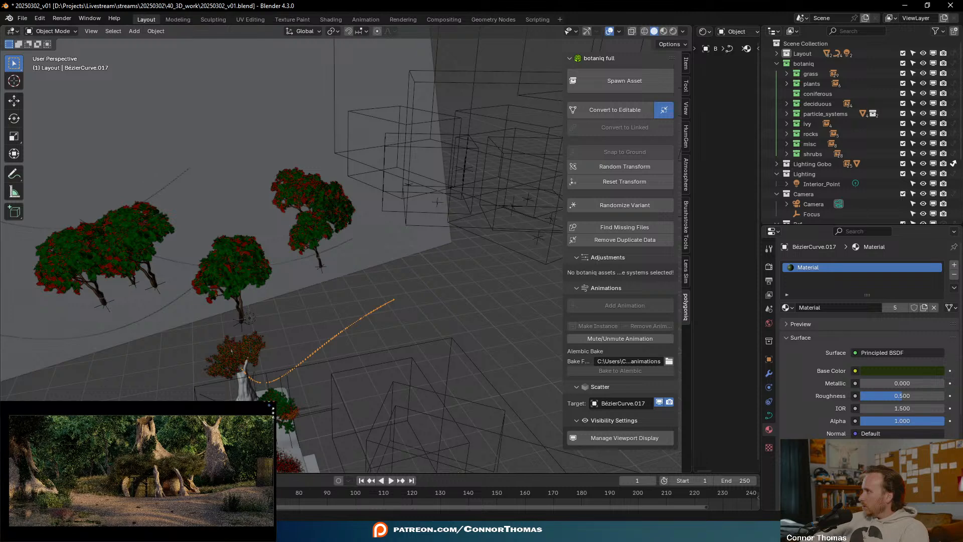
- Set the botaniq brightness of the birch foliage Tree_Betula-pendula_C_summer.002 on the rear trunk to 0.25
{"action": "left_click", "coordinate": [220, 365]}
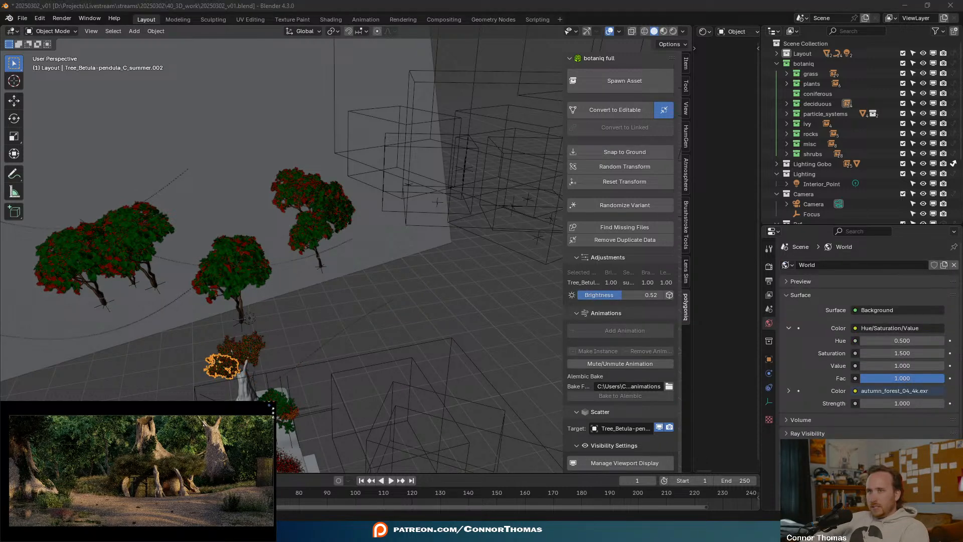
{"action": "middle_click_drag", "start_coordinate": [410, 346], "coordinate": [447, 217], "text": "shift"}
{"action": "scroll", "coordinate": [322, 237], "scroll_direction": "up", "scroll_amount": 2}
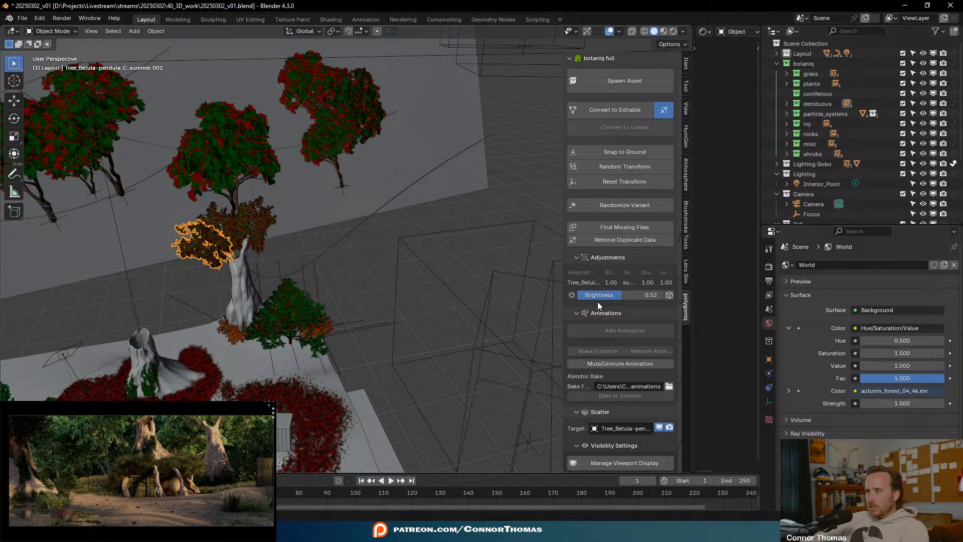
{"action": "left_click_drag", "start_coordinate": [606, 297], "coordinate": [598, 297]}
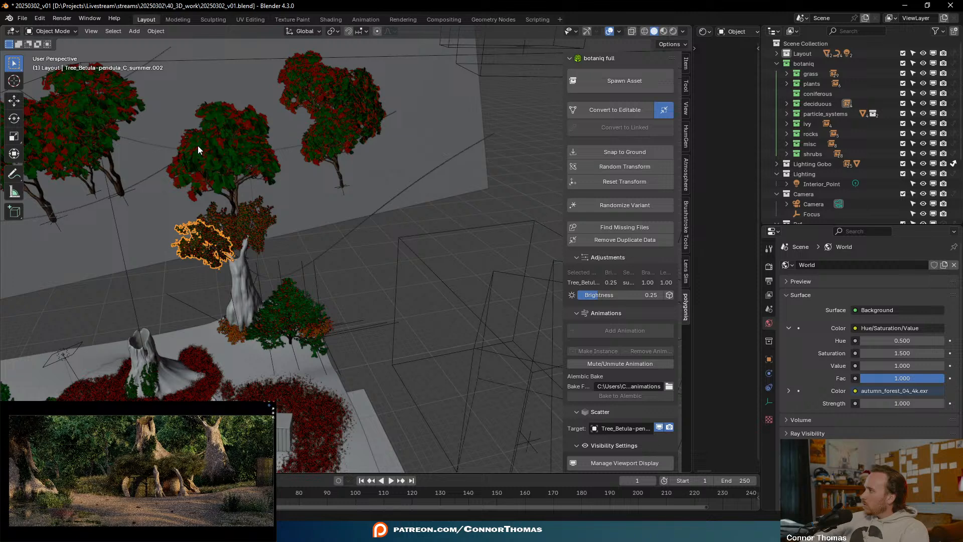
{"action": "key", "text": "ctrl+z"}
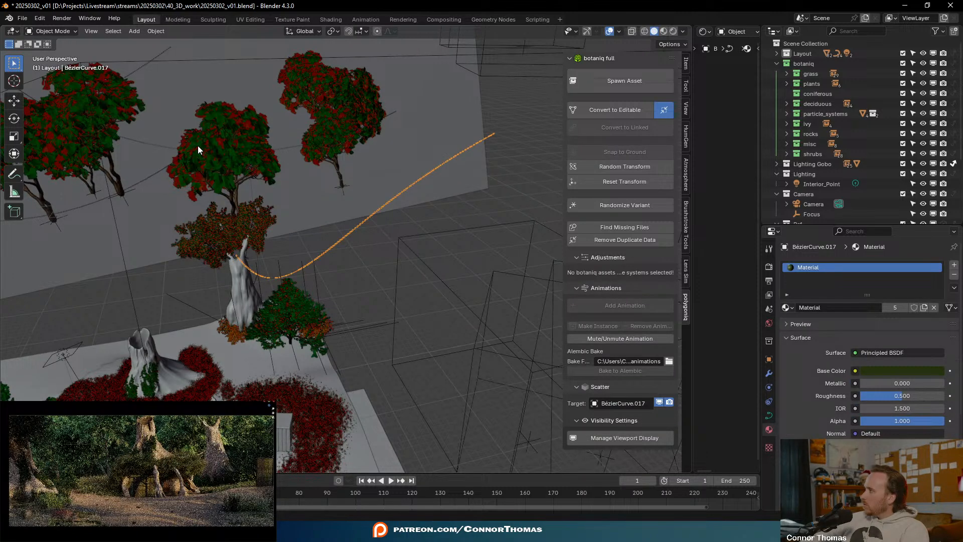
{"action": "key", "text": "ctrl+shift+z"}
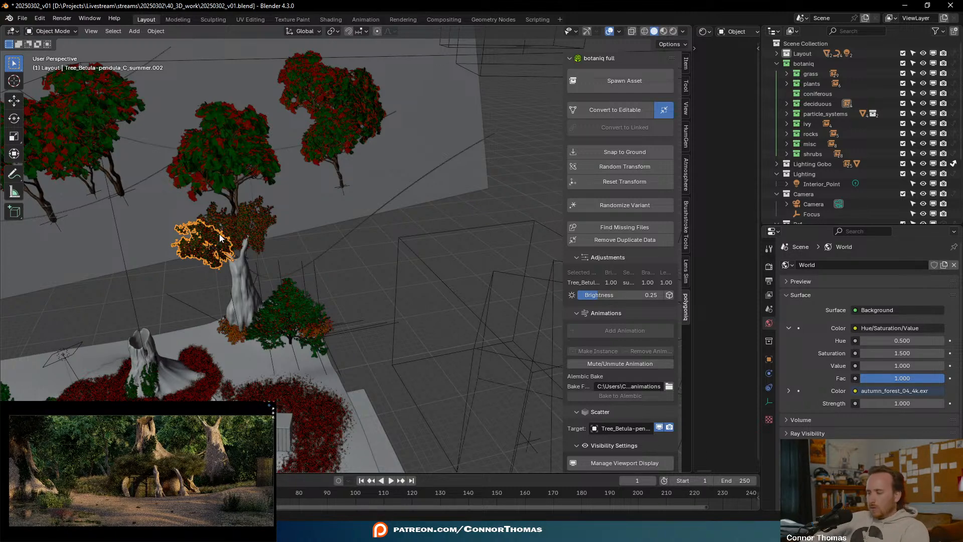
- Rotate the birch foliage Tree_Betula-pendula_C_summer.002 about -45 degrees where it joins the rear trunk
{"action": "key", "text": "KP_Decimal"}
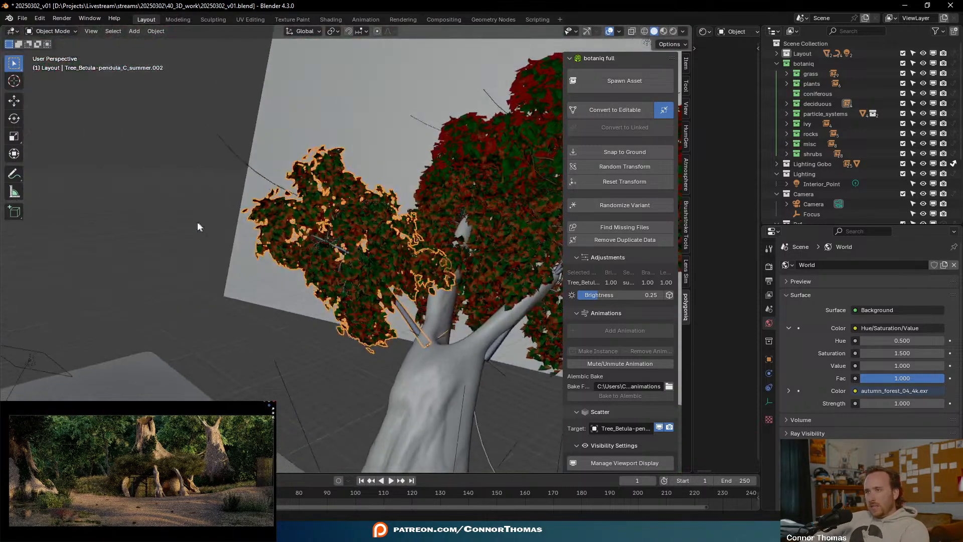
{"action": "middle_click_drag", "start_coordinate": [197, 221], "coordinate": [439, 242]}
{"action": "key", "text": "r"}
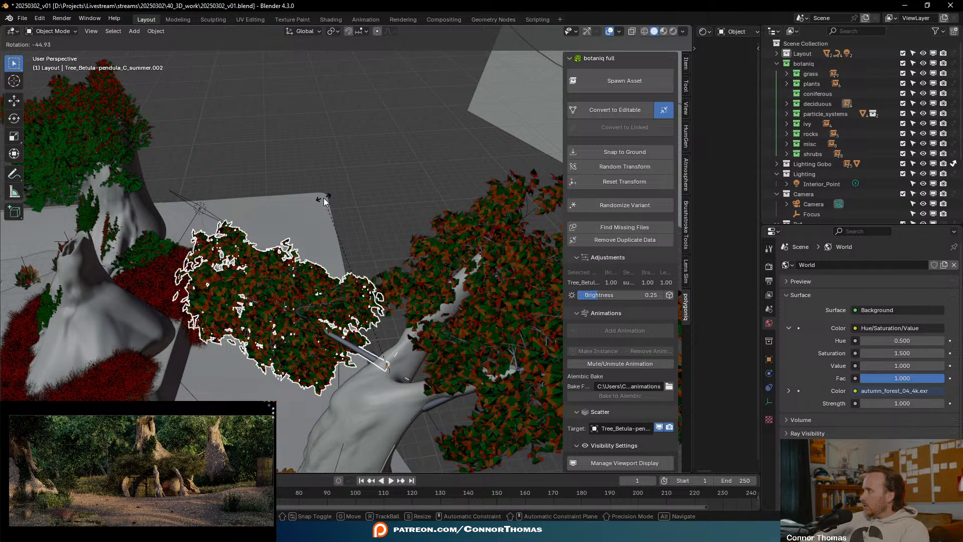
{"action": "left_click", "coordinate": [324, 198]}
- Reposition the birch foliage Tree_Betula-pendula_C_summer.001 on the rear trunk's thick branch, rotate it about 3 degrees, and deselect everything
{"action": "middle_click_drag", "start_coordinate": [441, 344], "coordinate": [494, 344]}
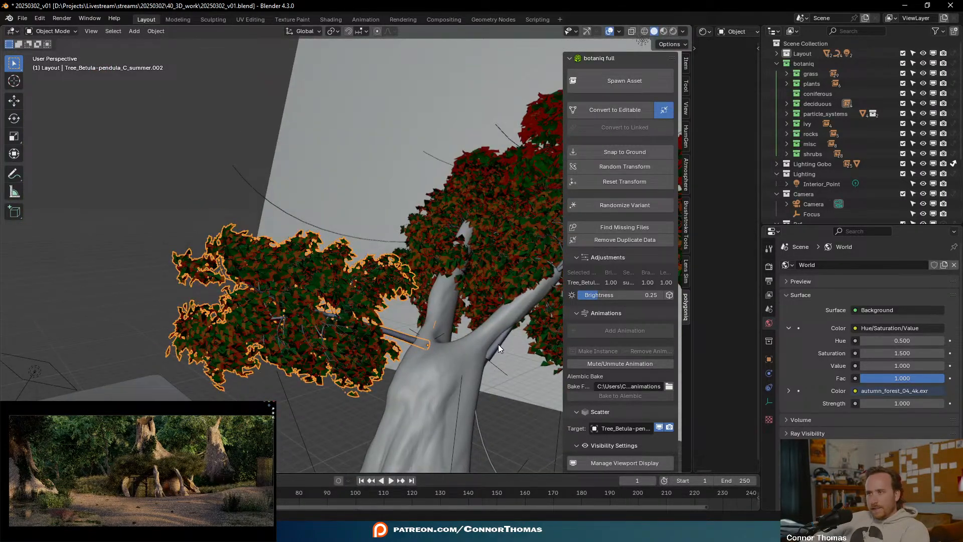
{"action": "left_click", "coordinate": [498, 344]}
{"action": "key", "text": "g"}
{"action": "left_click", "coordinate": [489, 334]}
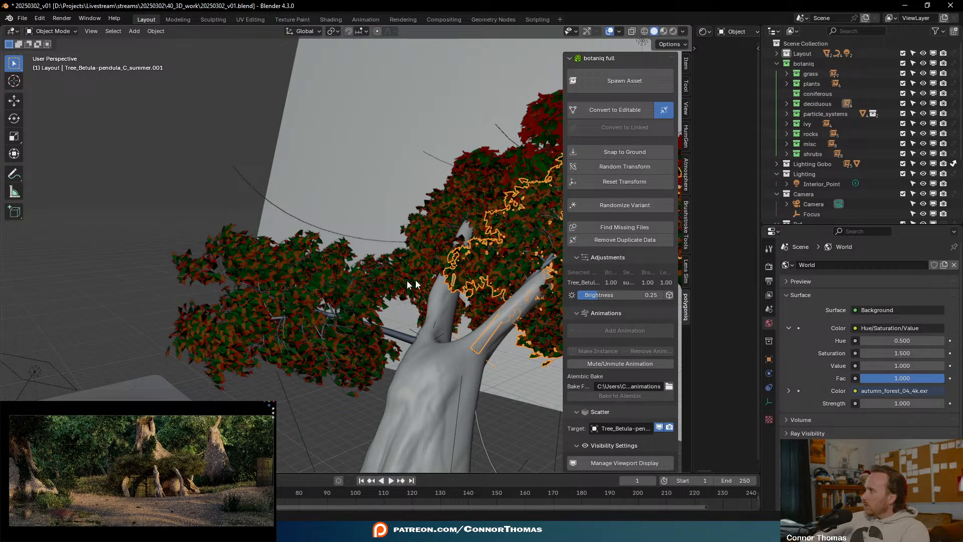
{"action": "key", "text": "r"}
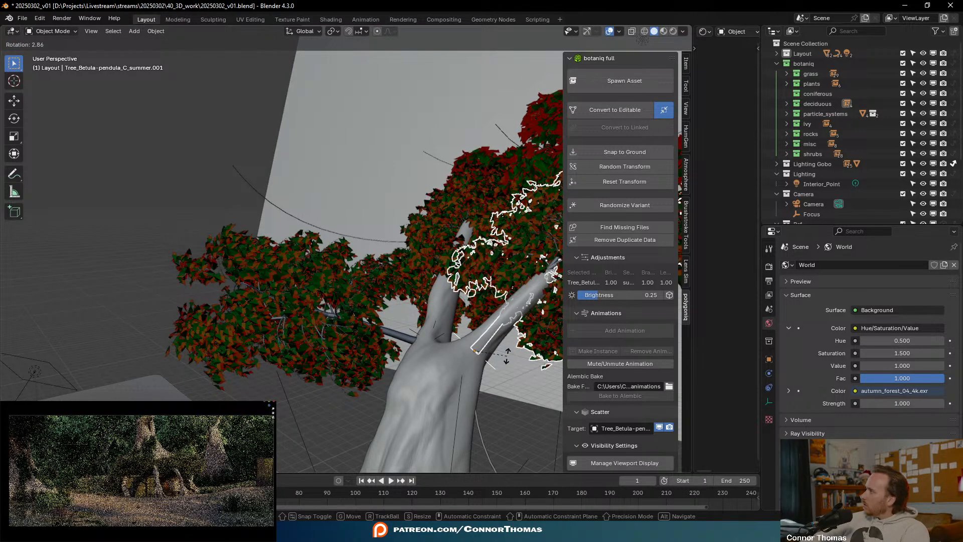
{"action": "left_click", "coordinate": [507, 356]}
{"action": "key", "text": "a"}
{"action": "key", "text": "alt+a"}
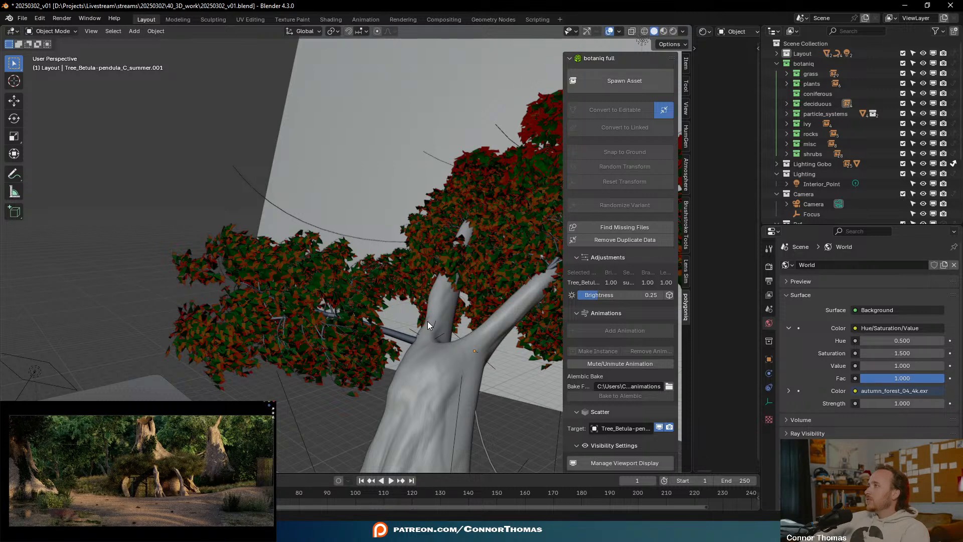
- Save the scene file and compare the camera render with the swamp hut reference image
{"action": "scroll", "coordinate": [402, 304], "scroll_direction": "down", "scroll_amount": 9}
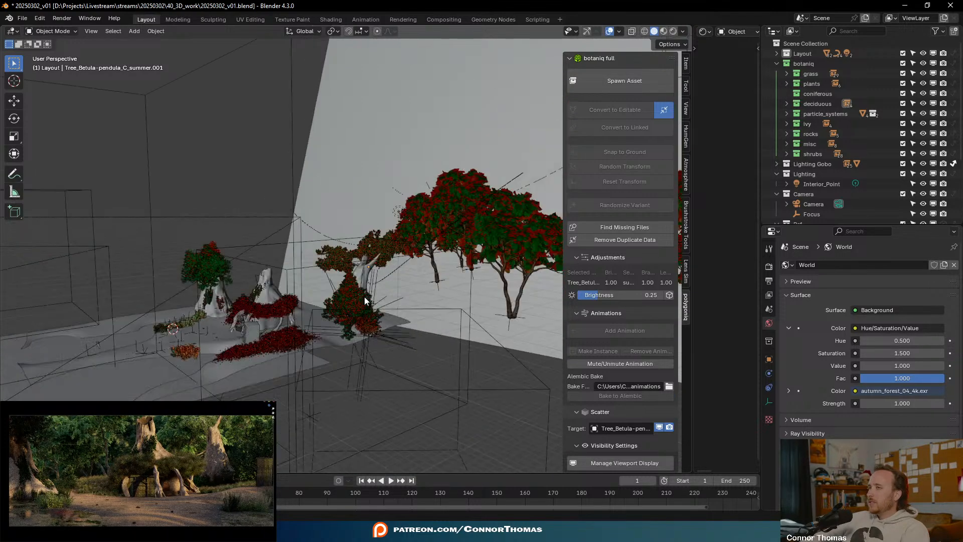
{"action": "mouse_move", "coordinate": [375, 312]}
{"action": "middle_mouse_down"}
{"action": "mouse_move", "coordinate": [398, 350]}
{"action": "mouse_move", "coordinate": [371, 323]}
{"action": "middle_mouse_up"}
{"action": "scroll", "coordinate": [398, 350], "scroll_direction": "down", "scroll_amount": 3}
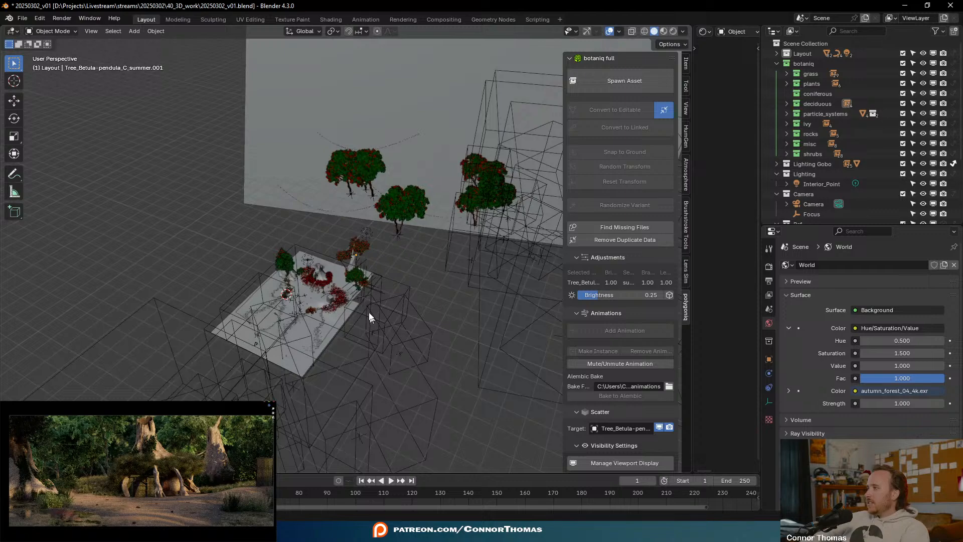
{"action": "middle_click_drag", "start_coordinate": [342, 248], "coordinate": [368, 309]}
{"action": "key", "text": "ctrl+s"}
{"action": "middle_click_drag", "start_coordinate": [375, 372], "coordinate": [398, 315], "text": "shift"}
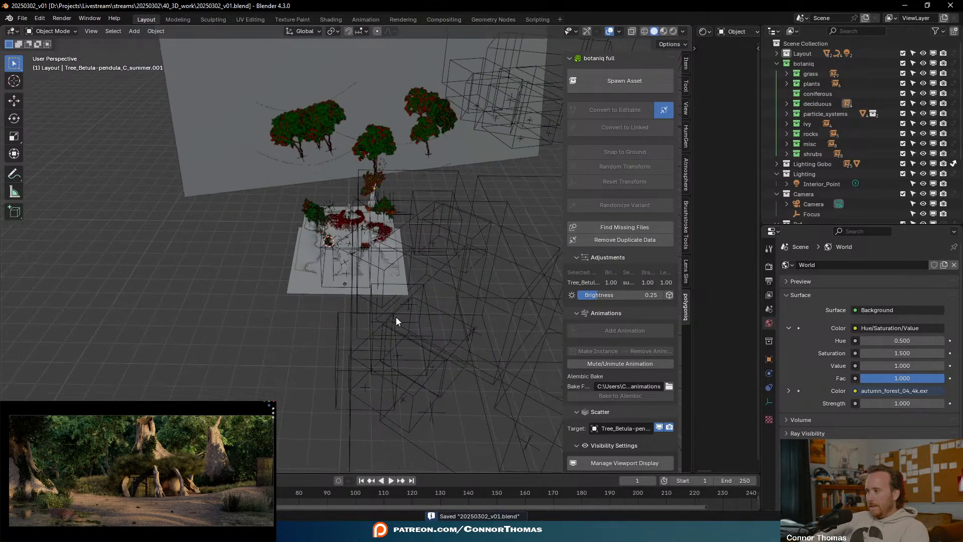
{"action": "scroll", "coordinate": [389, 265], "scroll_direction": "up", "scroll_amount": 4}
{"action": "middle_click_drag", "start_coordinate": [367, 266], "coordinate": [405, 244]}
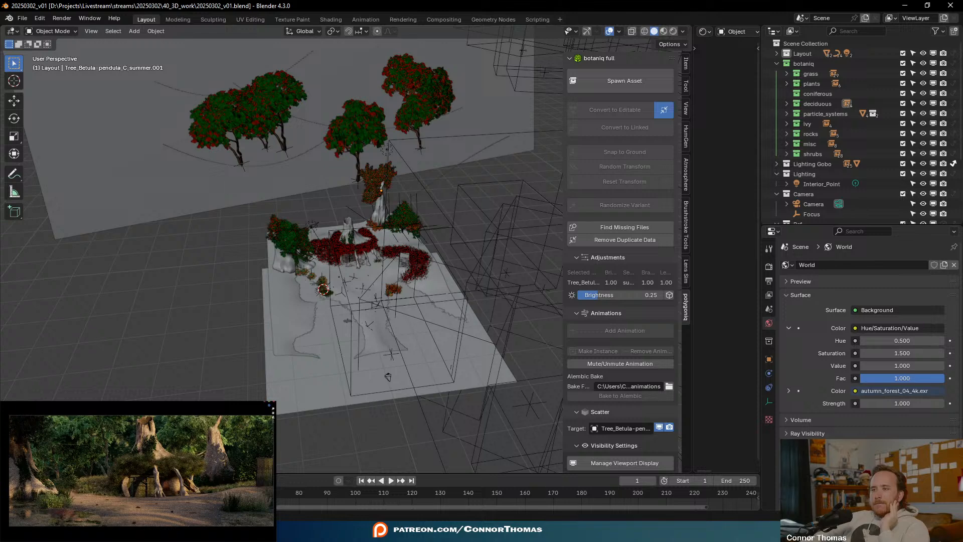
{"action": "key", "text": "alt+Tab"}
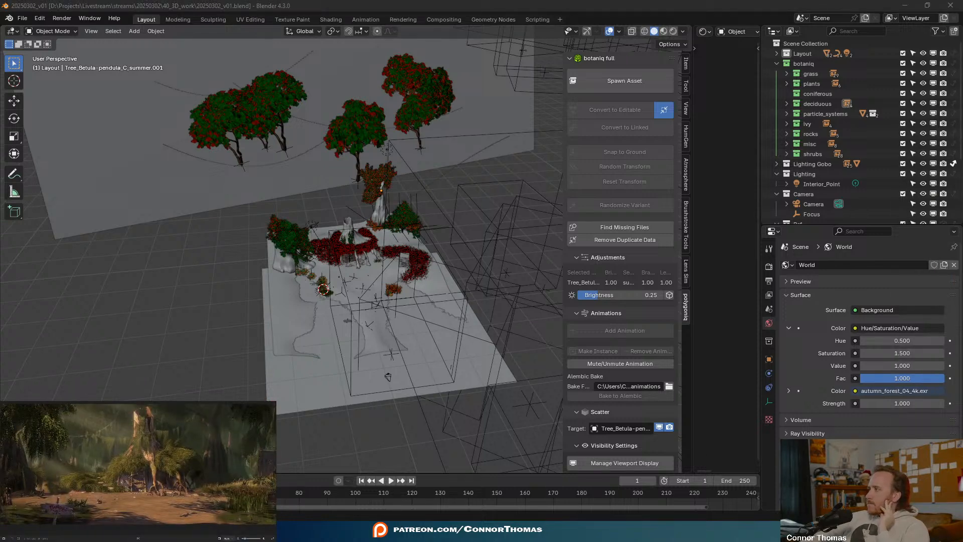
{"action": "key", "text": "alt+Tab"}
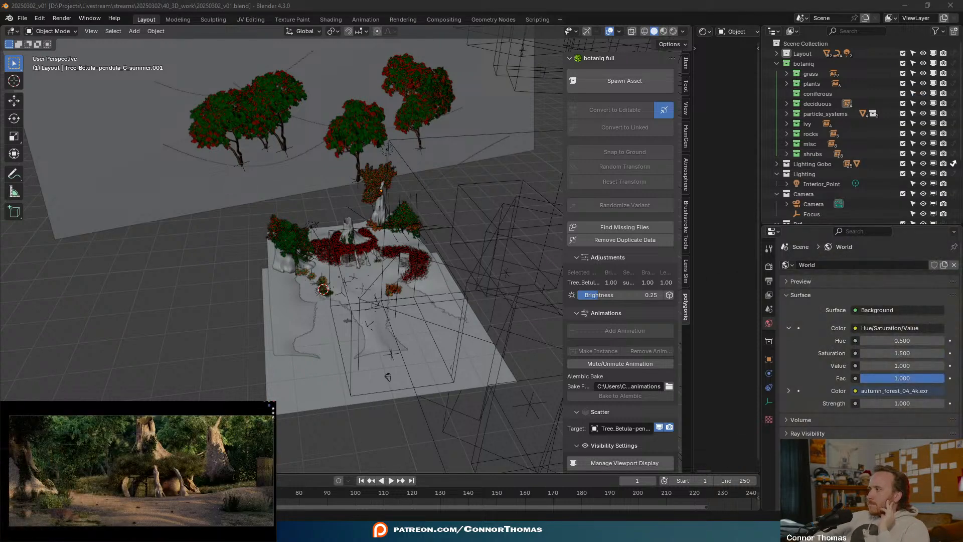
- Make the MainTrunk material on the rear tree trunk Cube.001 a single-user copy
{"action": "left_click", "coordinate": [378, 206]}
{"action": "left_click", "coordinate": [379, 208]}
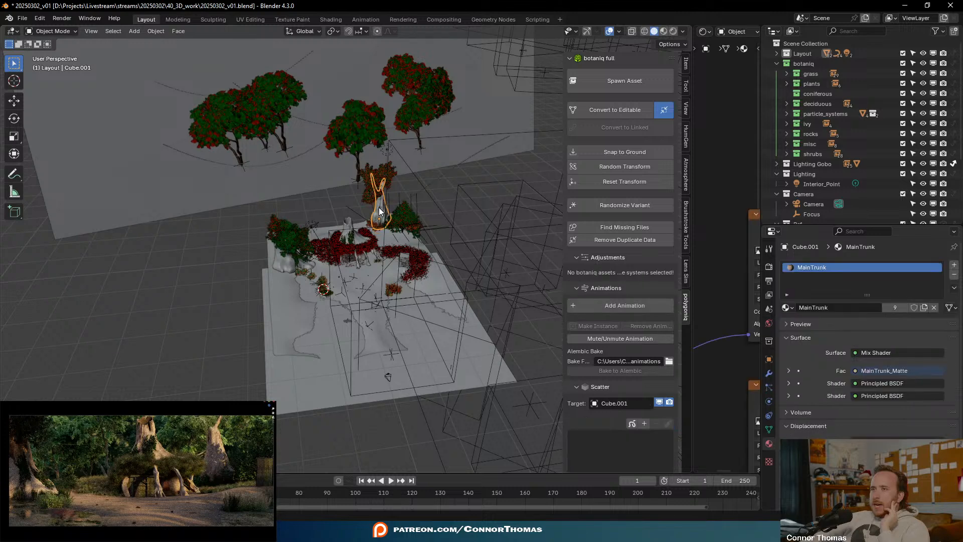
{"action": "left_click", "coordinate": [924, 307]}
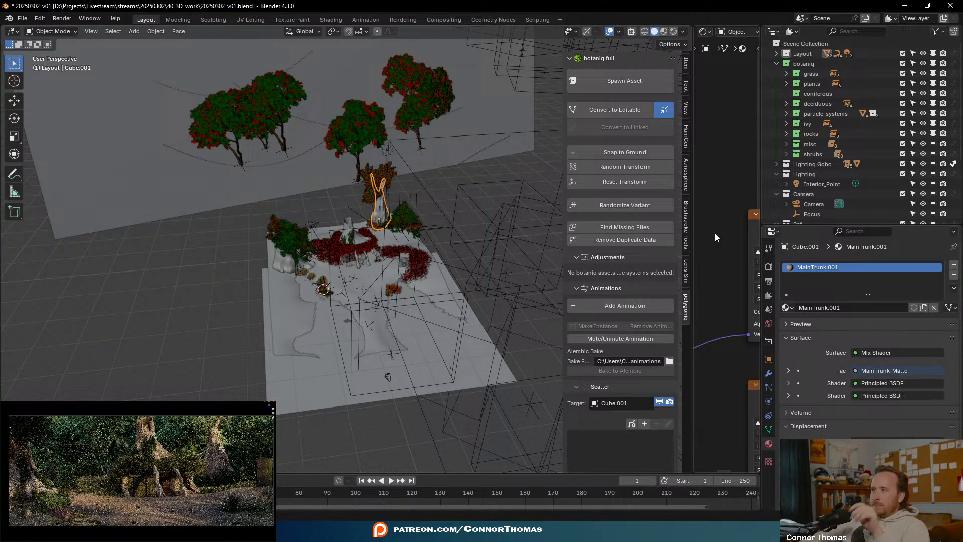
- Insert an RGB Curves node between the japanese_camphor_bark_diff_4k.jpg color and the Principled BSDF base color in MainTrunk.001
{"action": "key", "text": "ctrl+space"}
{"action": "scroll", "coordinate": [333, 286], "scroll_direction": "down", "scroll_amount": 4}
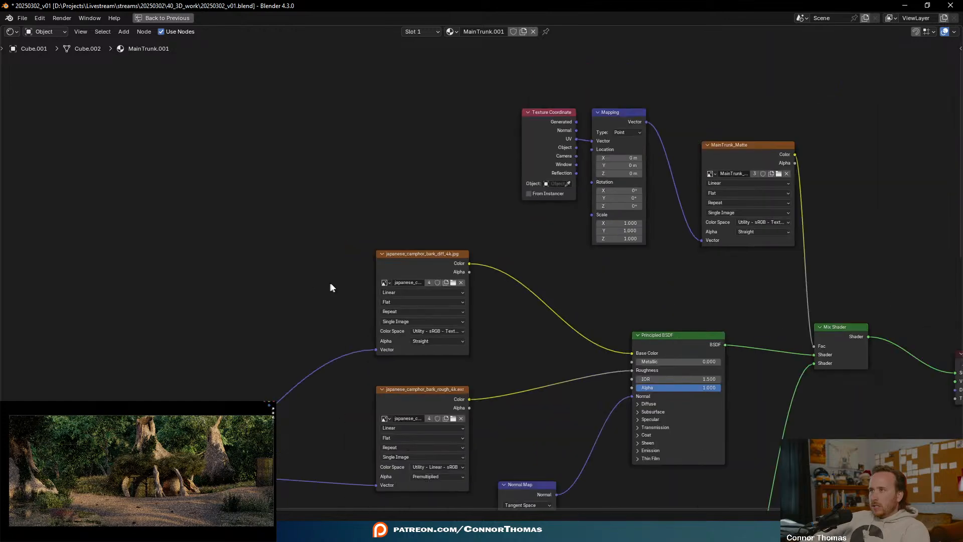
{"action": "scroll", "coordinate": [570, 296], "scroll_direction": "up", "scroll_amount": 5}
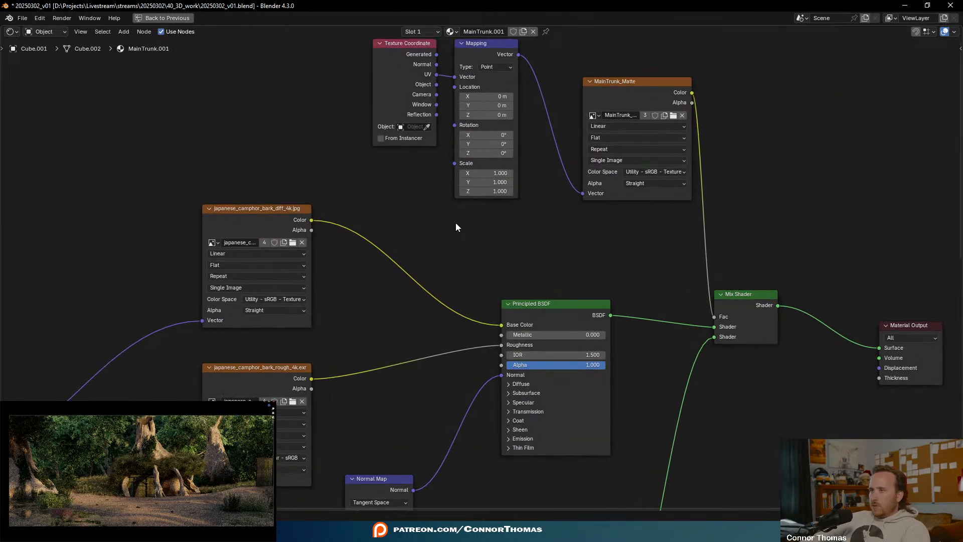
{"action": "key", "text": "shift+a"}
{"action": "key", "text": "Return"}
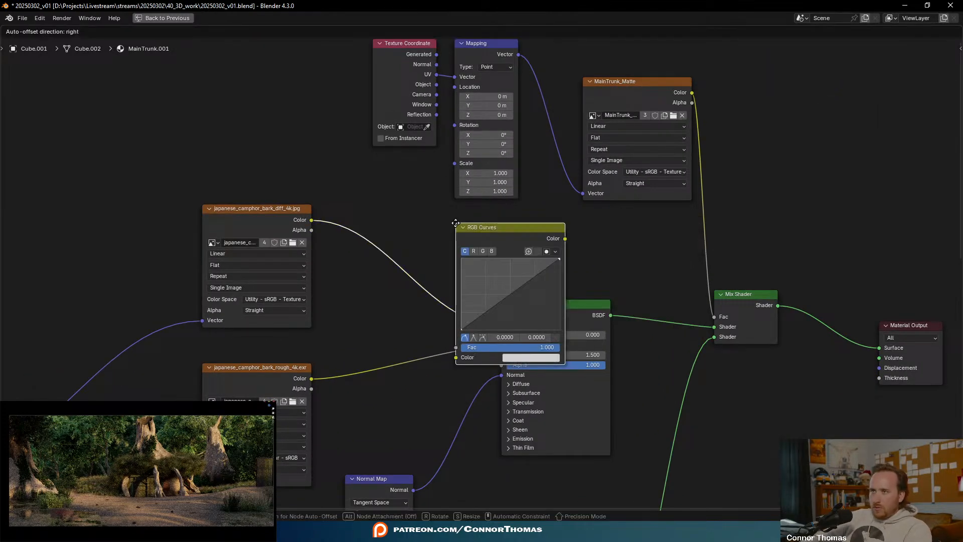
{"action": "left_click", "coordinate": [343, 194]}
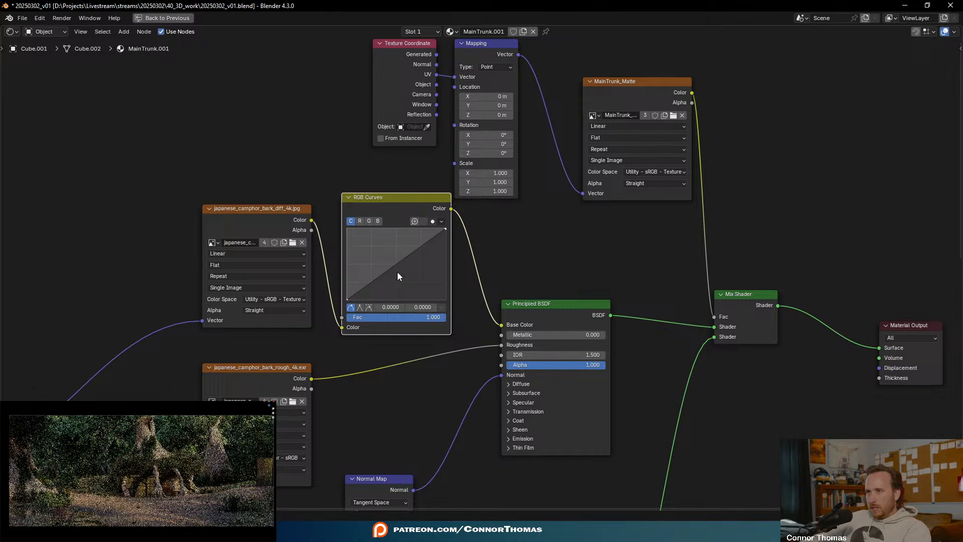
- Darken the bark with a two-point sagging RGB curve, placing the lower point at about 0.359, 0.181
{"action": "left_click_drag", "start_coordinate": [392, 271], "coordinate": [397, 279]}
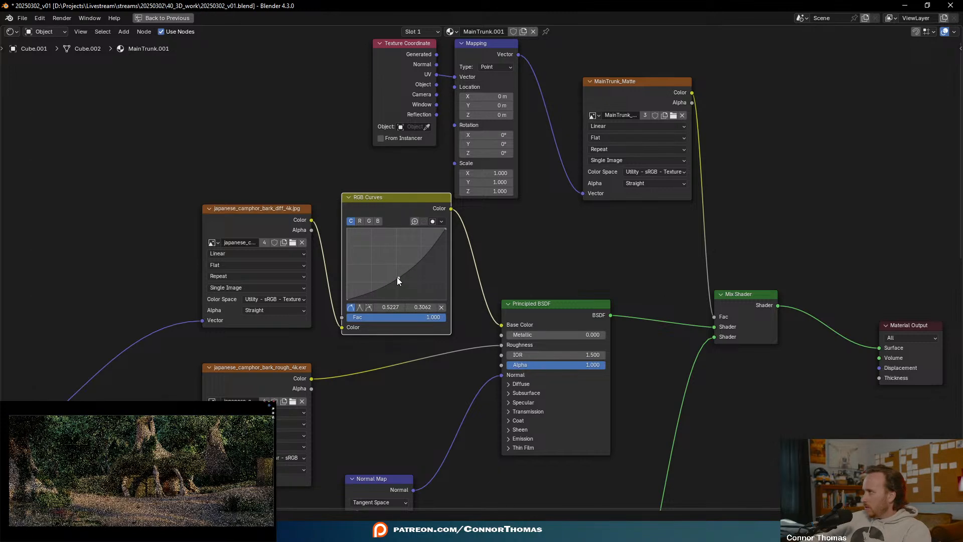
{"action": "left_click_drag", "start_coordinate": [397, 277], "coordinate": [402, 283]}
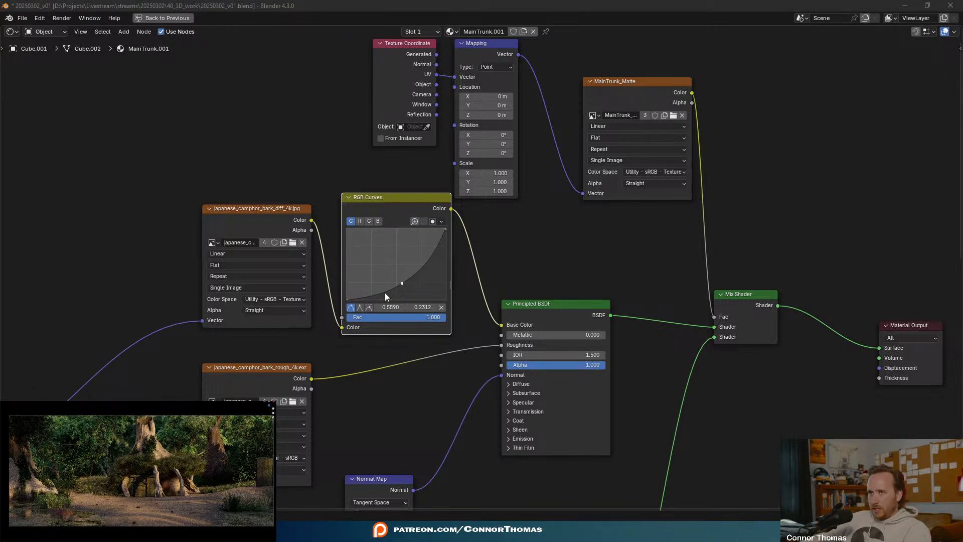
{"action": "left_click", "coordinate": [384, 291]}
{"action": "left_click_drag", "start_coordinate": [384, 291], "coordinate": [393, 296]}
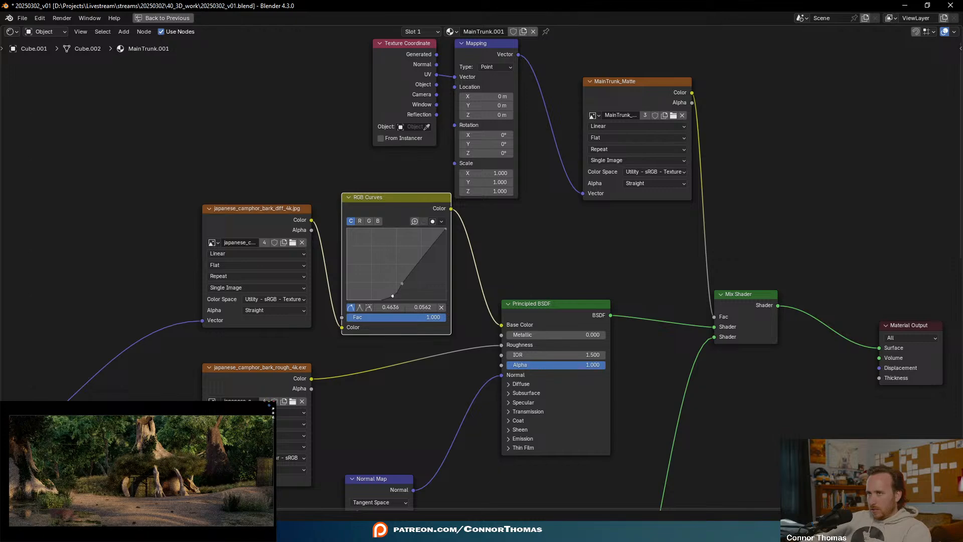
{"action": "left_click_drag", "start_coordinate": [401, 279], "coordinate": [382, 287]}
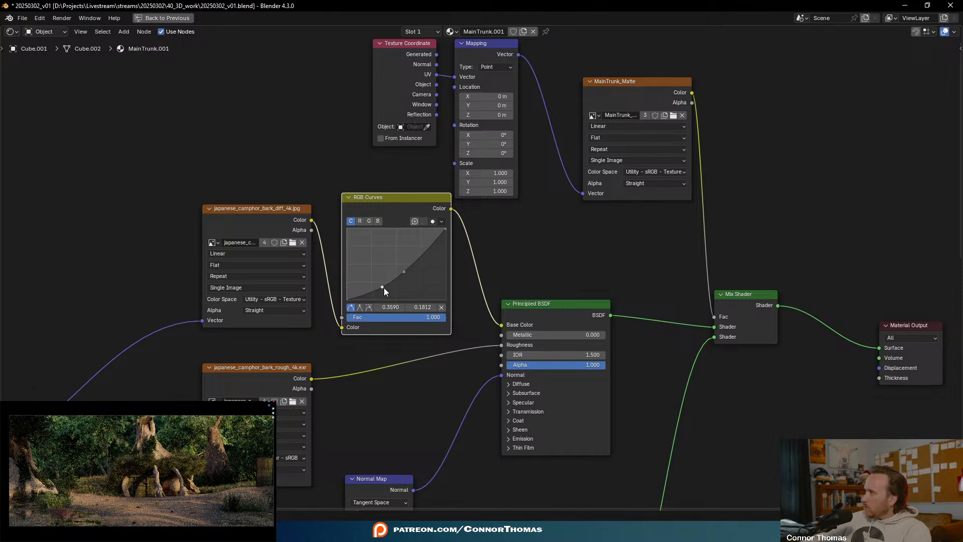
{"action": "key", "text": "ctrl+space"}
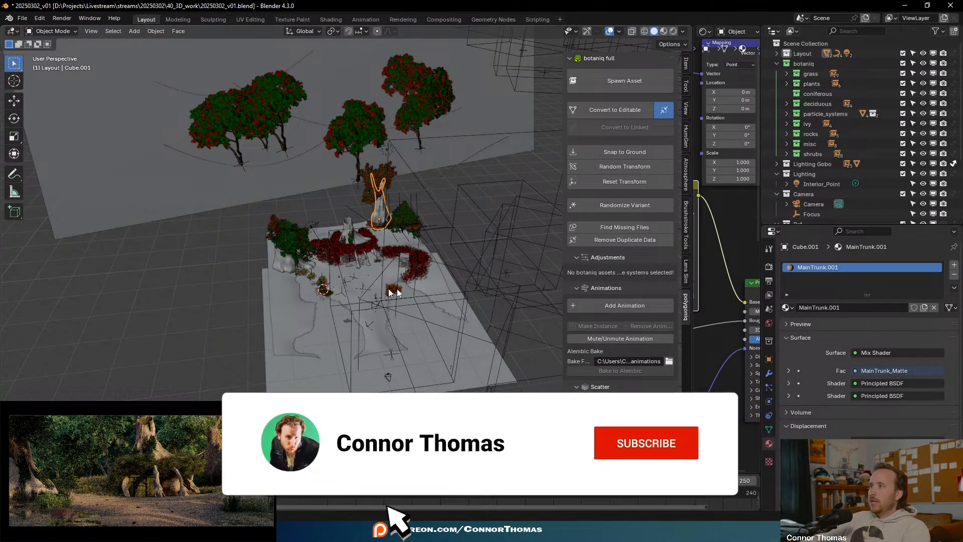
- Enable the FX collection and inspect the point light above the rear tree trunk
{"action": "scroll", "coordinate": [853, 198], "scroll_direction": "down", "scroll_amount": 5}
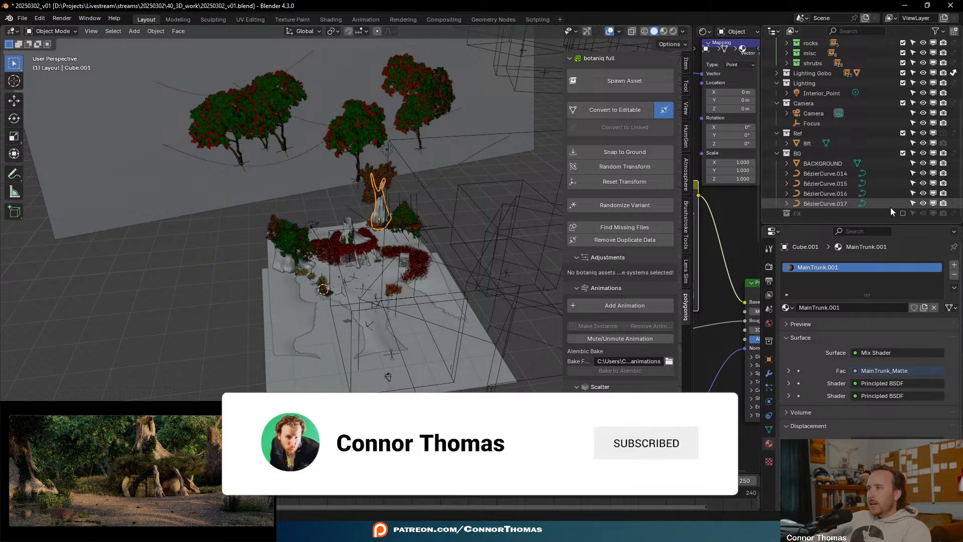
{"action": "left_click", "coordinate": [902, 213]}
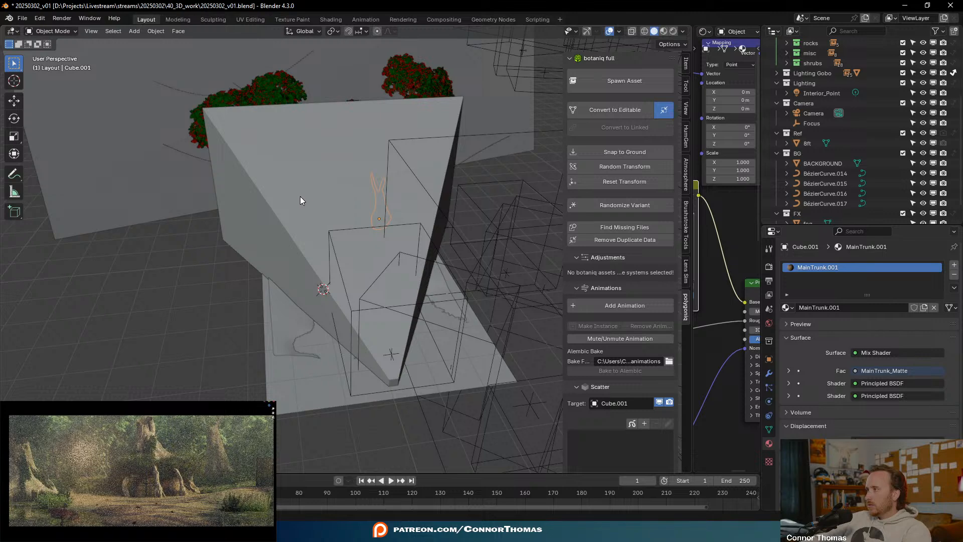
{"action": "middle_click_drag", "start_coordinate": [316, 209], "coordinate": [446, 218]}
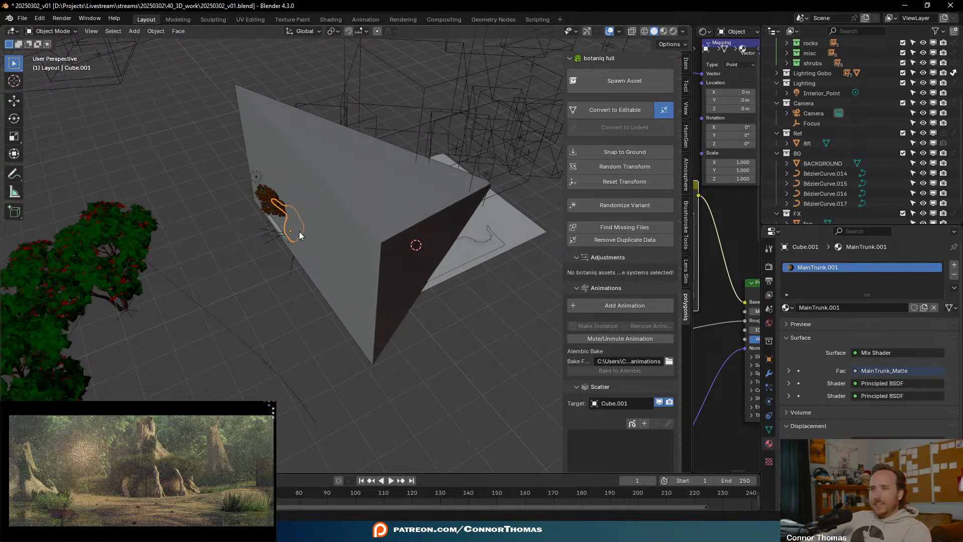
{"action": "scroll", "coordinate": [277, 176], "scroll_direction": "up", "scroll_amount": 3}
{"action": "middle_click_drag", "start_coordinate": [278, 177], "coordinate": [227, 137]}
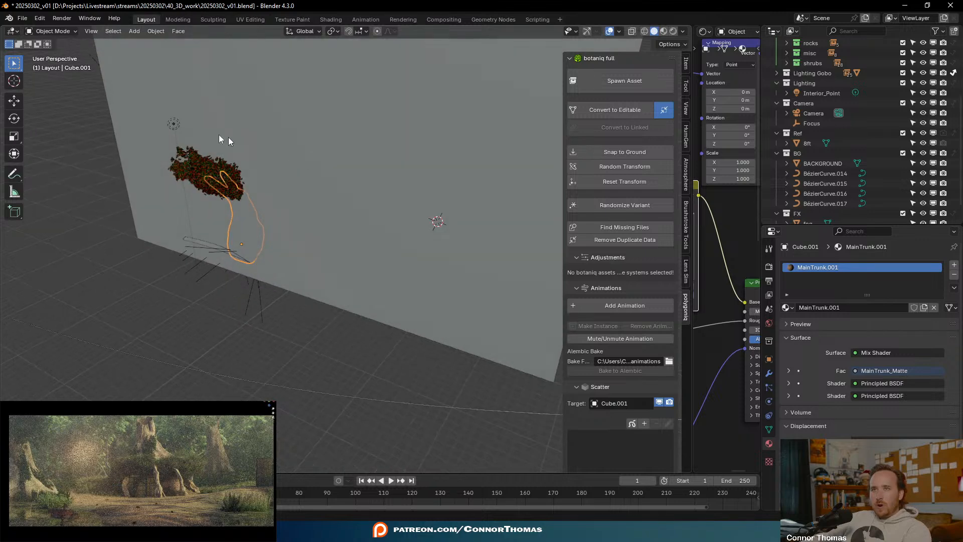
{"action": "left_click", "coordinate": [177, 122]}
{"action": "scroll", "coordinate": [898, 134], "scroll_direction": "down", "scroll_amount": 10}
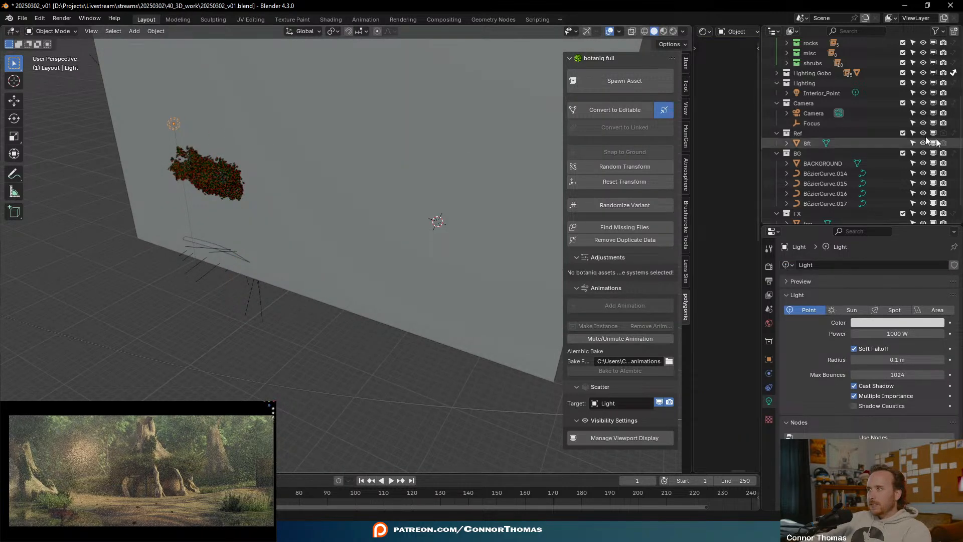
- In wireframe shading, select the orange Area light behind the hut and turn off its Volume Scatter ray visibility
{"action": "mouse_move", "coordinate": [357, 193]}
{"action": "middle_mouse_down"}
{"action": "mouse_move", "coordinate": [289, 172]}
{"action": "mouse_move", "coordinate": [234, 231]}
{"action": "mouse_move", "coordinate": [284, 221]}
{"action": "middle_mouse_up"}
{"action": "key", "text": "z"}
{"action": "left_click", "coordinate": [260, 164]}
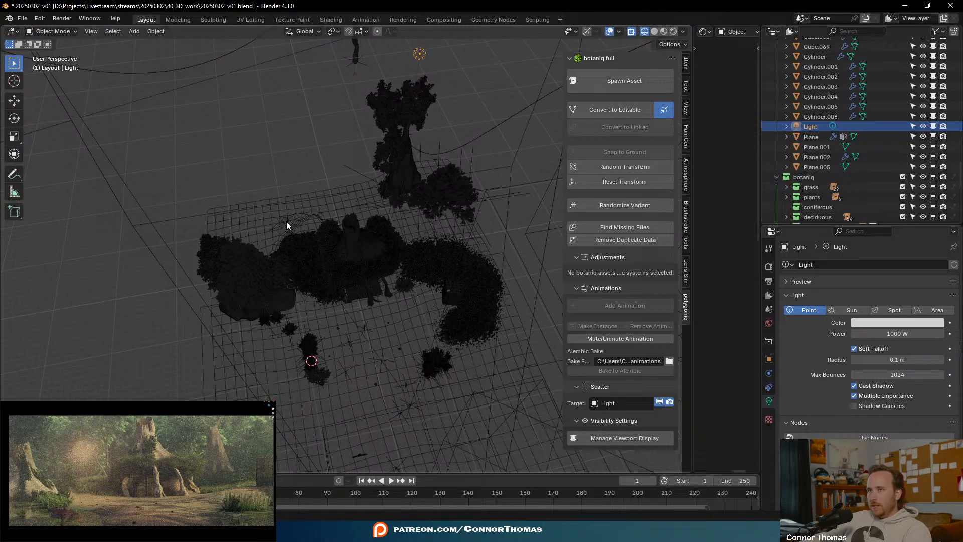
{"action": "left_click", "coordinate": [286, 222]}
{"action": "left_click_drag", "start_coordinate": [827, 225], "coordinate": [826, 134]}
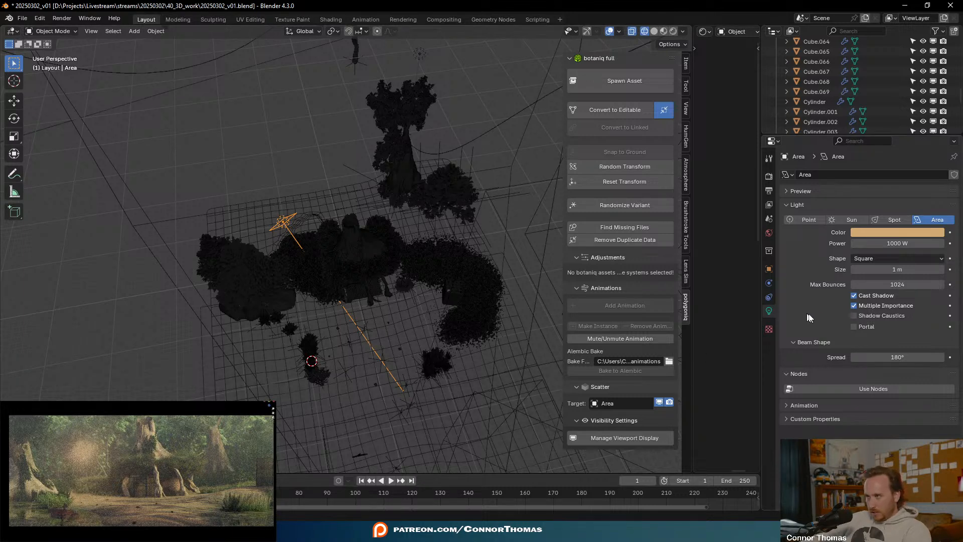
{"action": "left_click", "coordinate": [769, 269]}
{"action": "scroll", "coordinate": [795, 353], "scroll_direction": "down", "scroll_amount": 5}
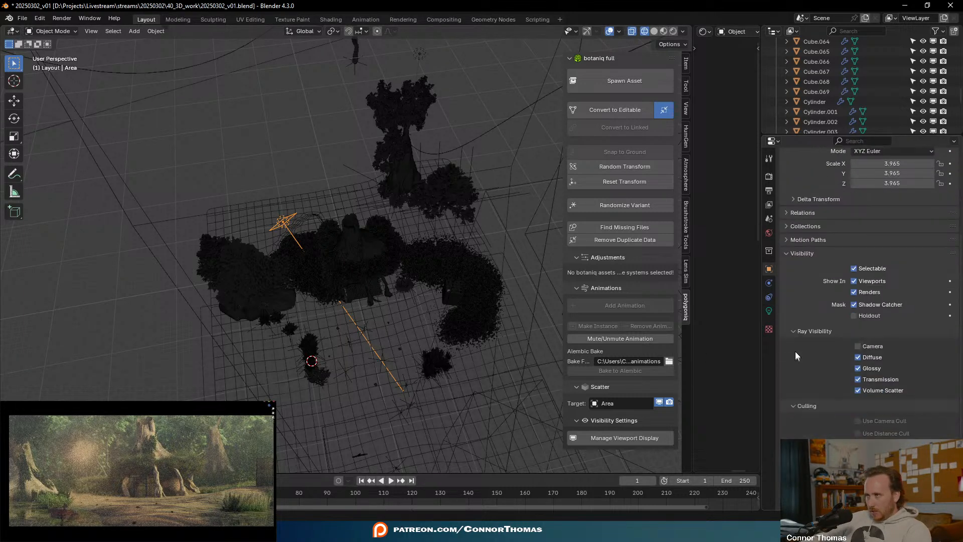
{"action": "left_click", "coordinate": [874, 350]}
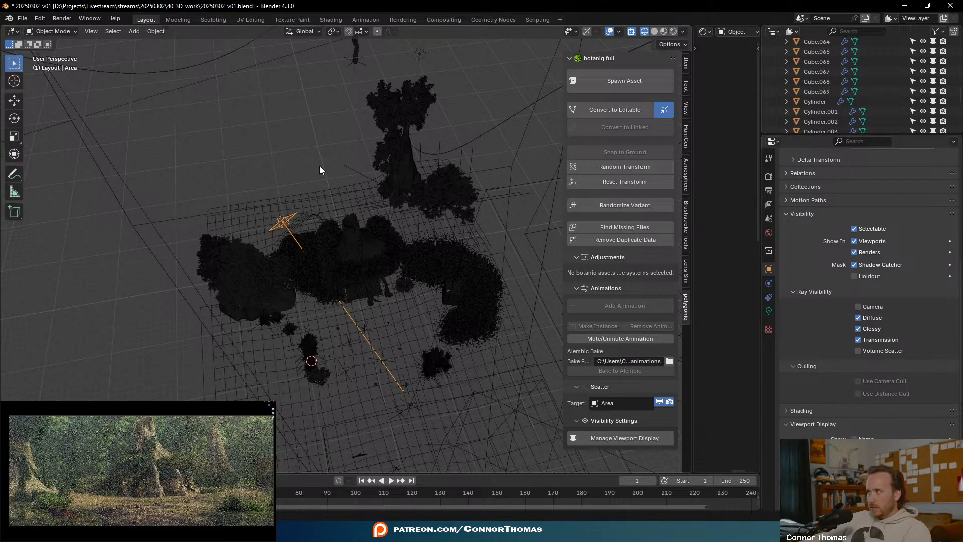
- Deselect everything and compare the fogged camera render with the swamp hut reference image
{"action": "key", "text": "a"}
{"action": "key", "text": "alt+a"}
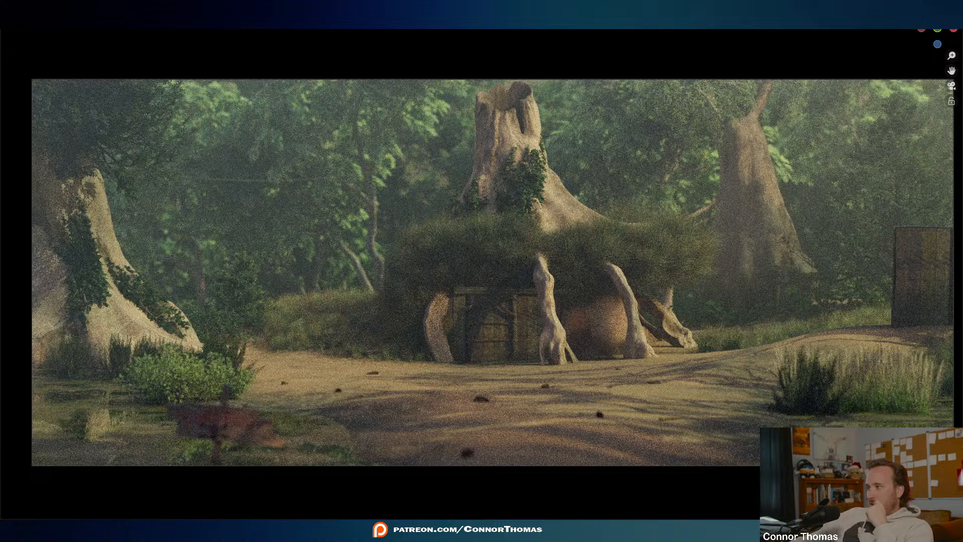
{"action": "key", "text": "alt+Tab"}
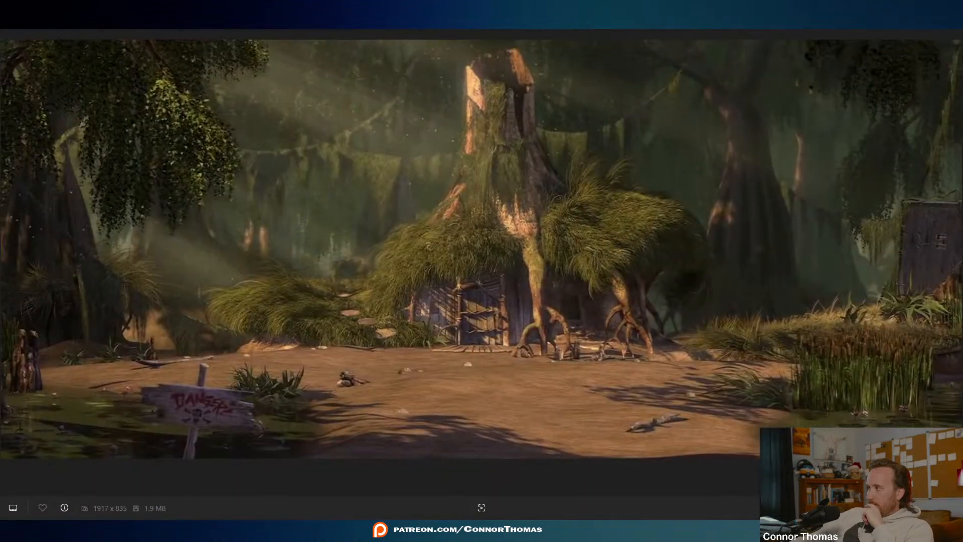
{"action": "key", "text": "alt+Tab"}
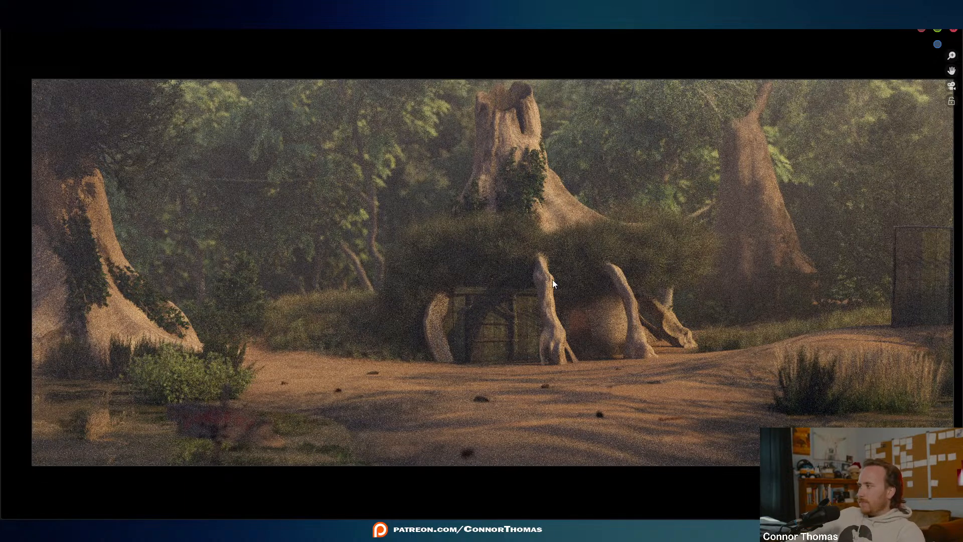
- Switch the viewport to solid shading, return to the camera view and hide the fog volume
{"action": "key", "text": "z"}
{"action": "left_click", "coordinate": [648, 320]}
{"action": "mouse_move", "coordinate": [604, 303]}
{"action": "middle_mouse_down"}
{"action": "mouse_move", "coordinate": [629, 370]}
{"action": "mouse_move", "coordinate": [645, 320]}
{"action": "middle_mouse_up"}
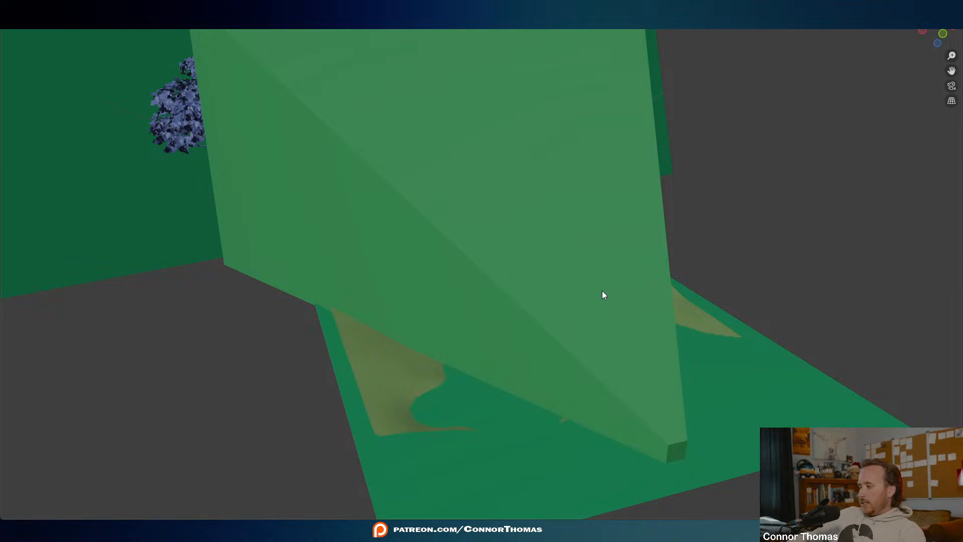
{"action": "key", "text": "KP_0"}
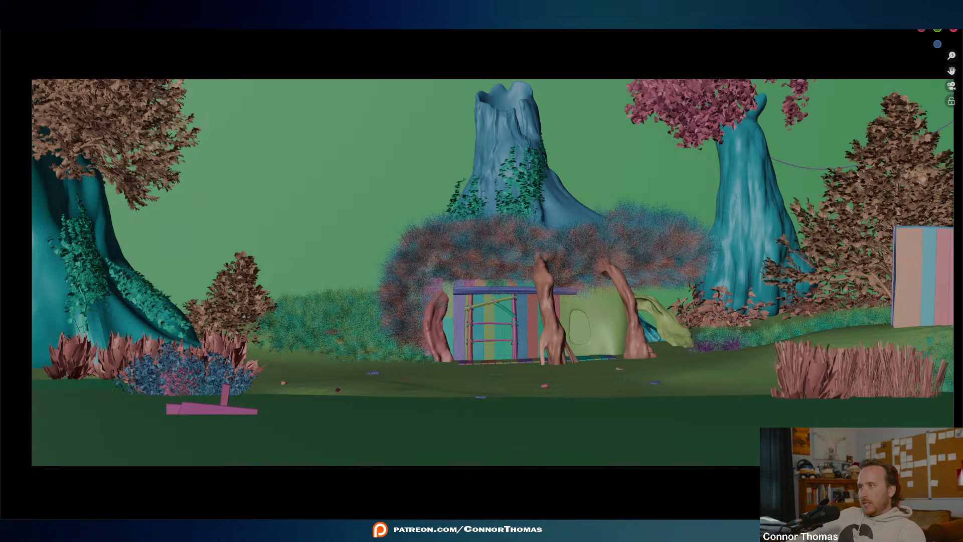
{"action": "key", "text": "h"}
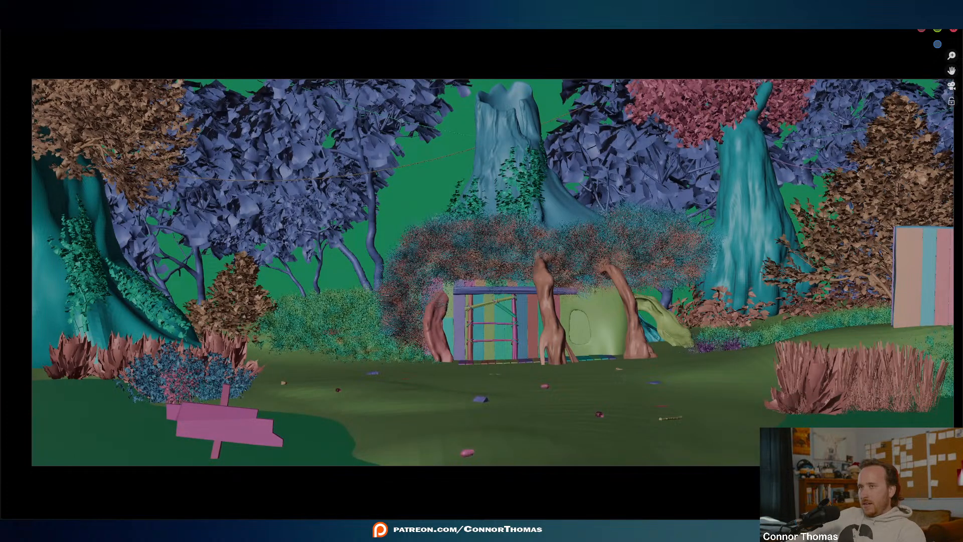
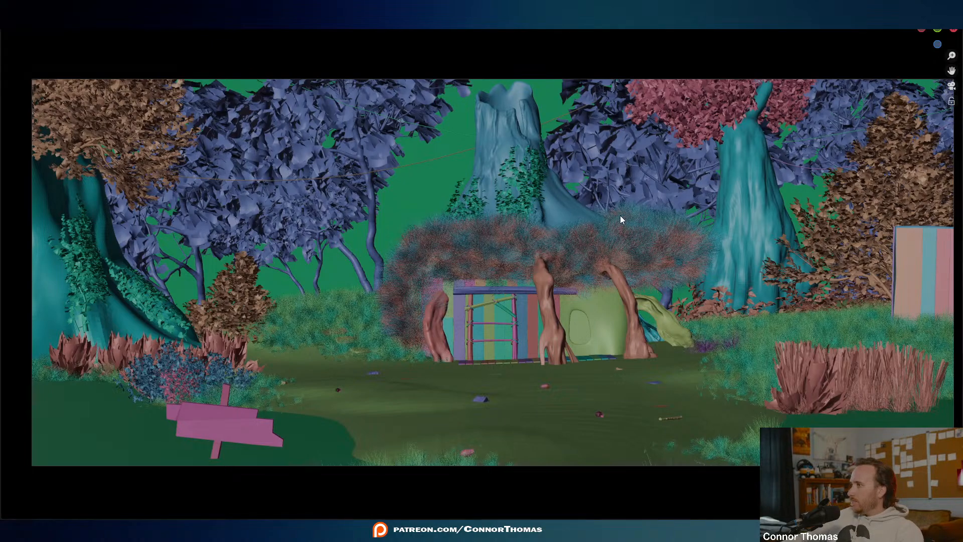
{"action": "scroll", "coordinate": [619, 212], "scroll_direction": "up", "scroll_amount": 1}
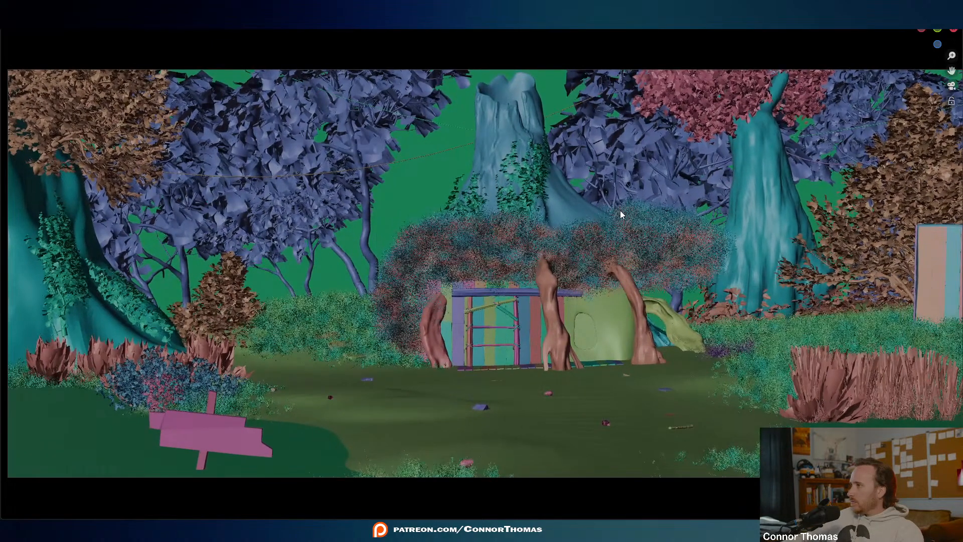
{"action": "middle_click_drag", "start_coordinate": [620, 210], "coordinate": [616, 212], "text": "shift"}
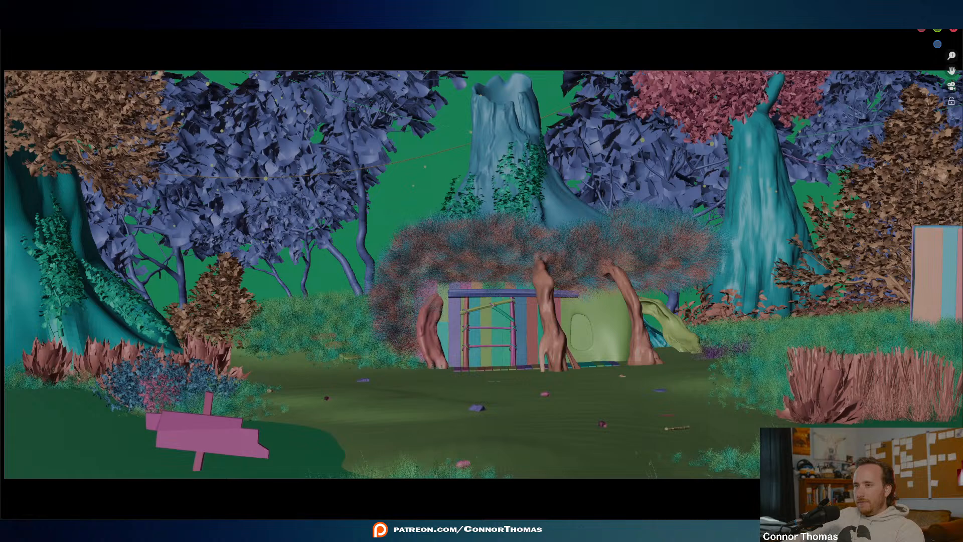
- Compare the rendered camera view with the swamp reference, examining the mossy trunk and the floating specks in the background
{"action": "key", "text": "Right"}
{"action": "scroll", "coordinate": [478, 167], "scroll_direction": "up", "scroll_amount": 5}
{"action": "scroll", "coordinate": [432, 159], "scroll_direction": "up", "scroll_amount": 3}
{"action": "scroll", "coordinate": [331, 165], "scroll_direction": "down", "scroll_amount": 3}
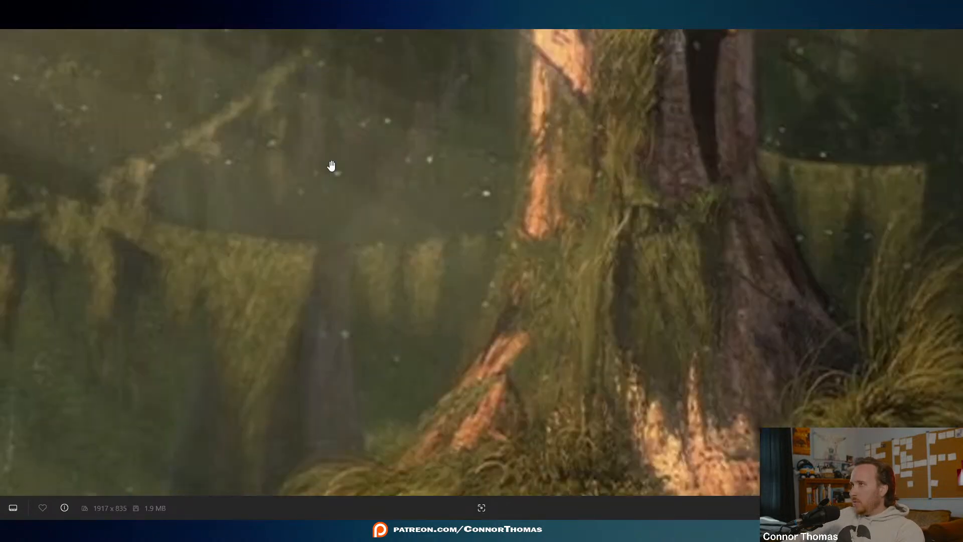
{"action": "key", "text": "alt+Tab"}
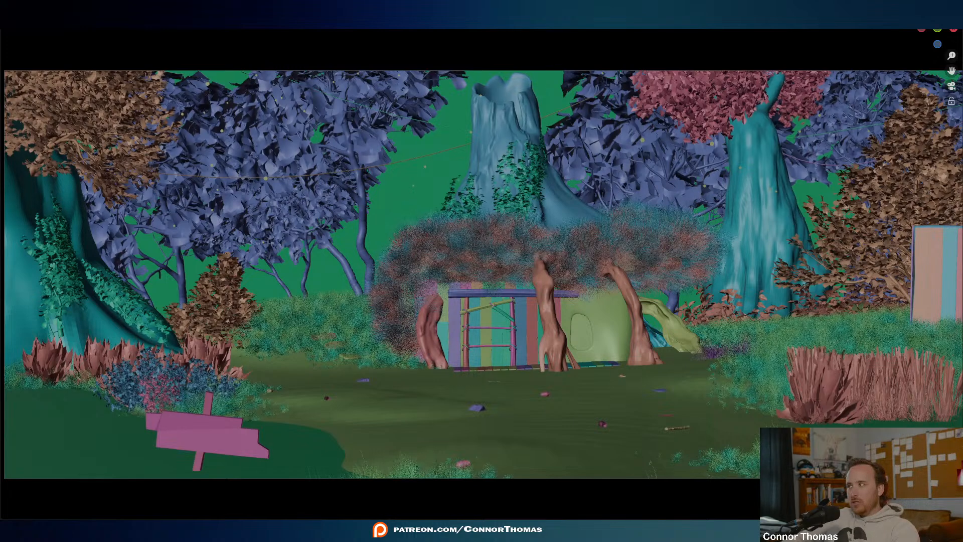
{"action": "key", "text": "z"}
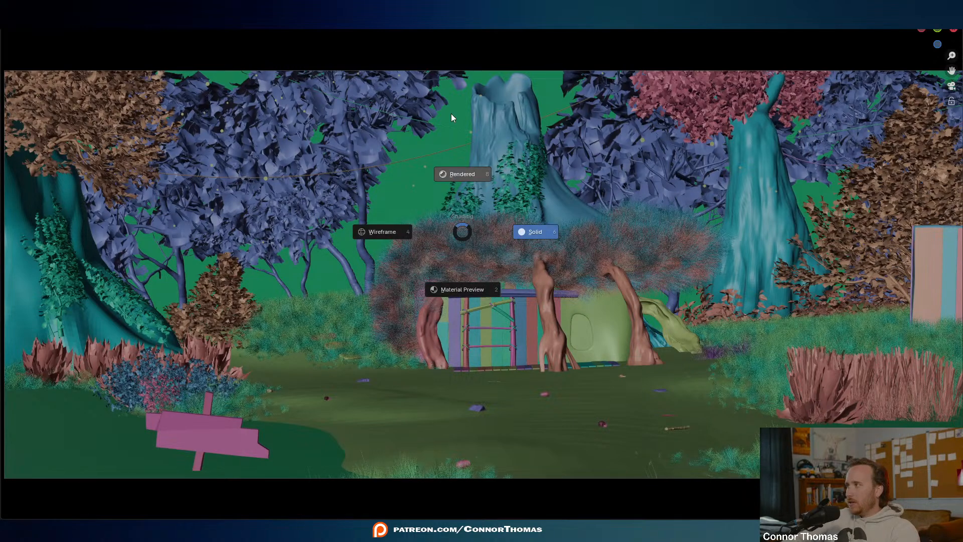
{"action": "left_click", "coordinate": [452, 118]}
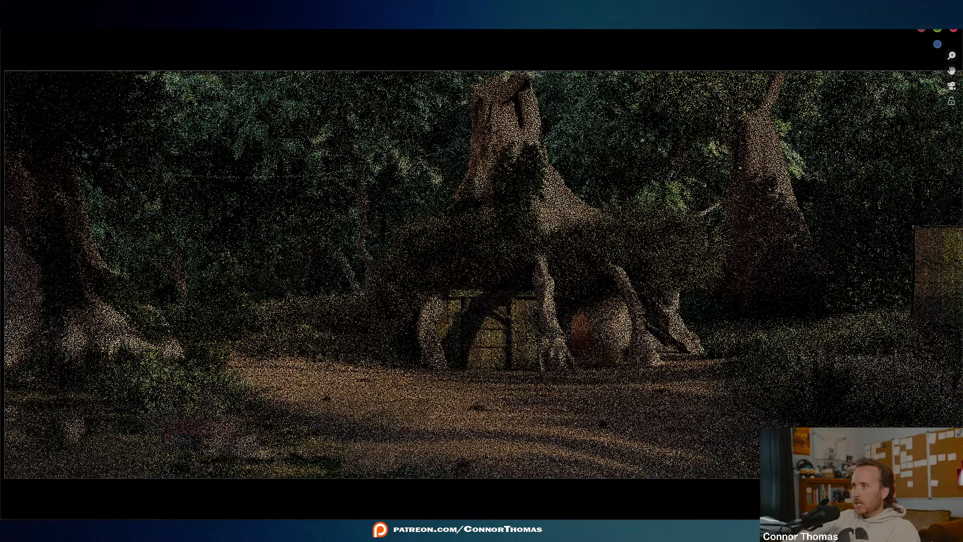
{"action": "key", "text": "alt+Tab"}
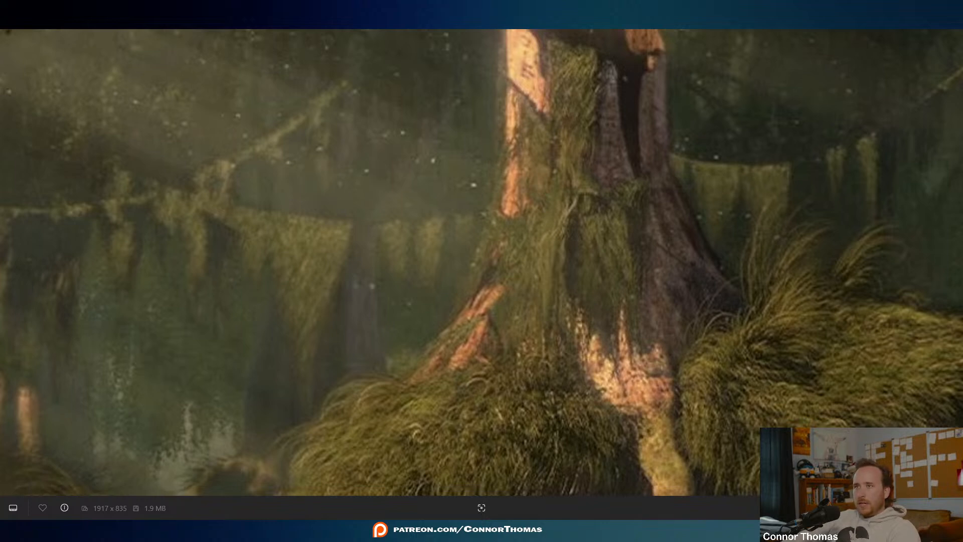
{"action": "key", "text": "alt+Tab"}
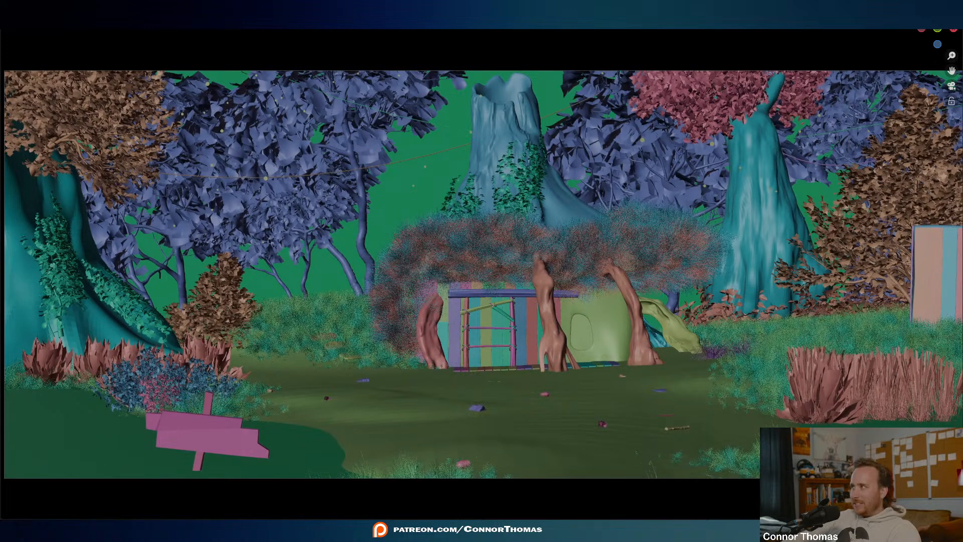
- Render a close-up of the floating particles beside the rear tree trunk and compare them with the reference image
{"action": "key", "text": "z"}
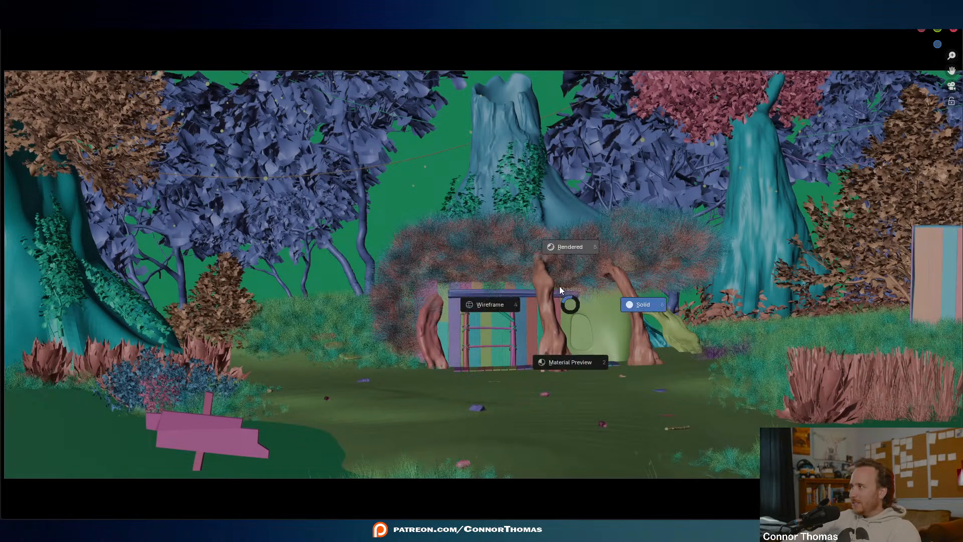
{"action": "left_click", "coordinate": [656, 316]}
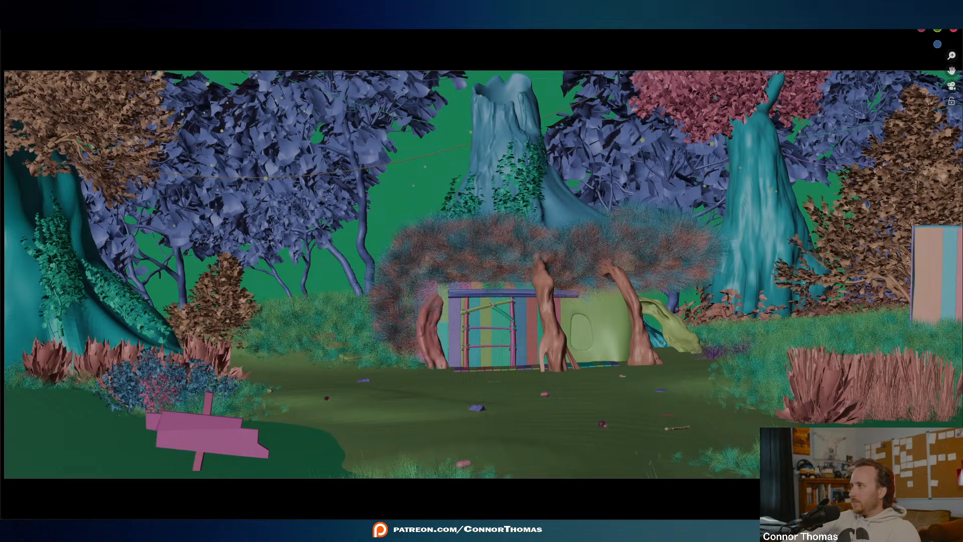
{"action": "scroll", "coordinate": [442, 144], "scroll_direction": "up", "scroll_amount": 7}
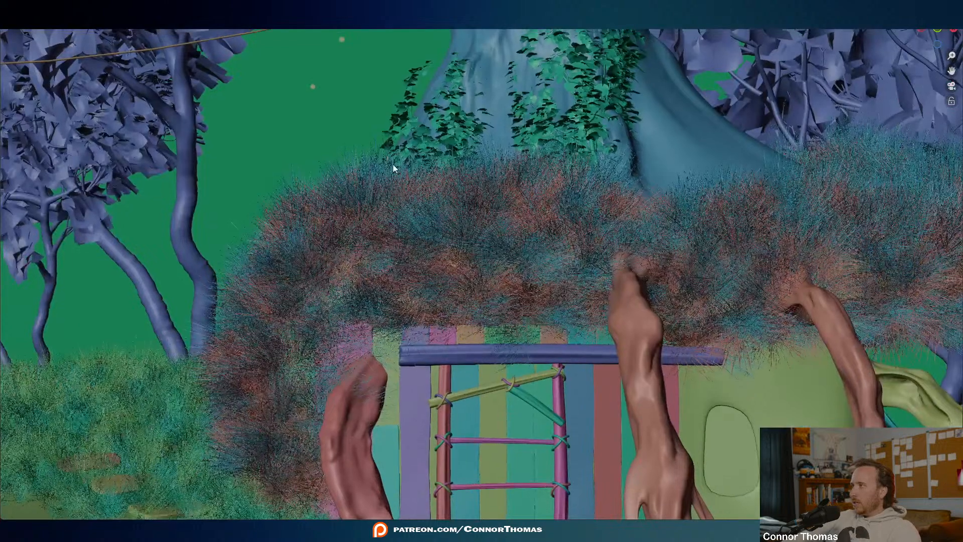
{"action": "middle_click_drag", "start_coordinate": [376, 111], "coordinate": [429, 322], "text": "shift"}
{"action": "scroll", "coordinate": [429, 322], "scroll_direction": "up", "scroll_amount": 5}
{"action": "middle_click_drag", "start_coordinate": [241, 271], "coordinate": [413, 204], "text": "shift"}
{"action": "scroll", "coordinate": [338, 192], "scroll_direction": "up", "scroll_amount": 1}
{"action": "key", "text": "z"}
{"action": "left_click", "coordinate": [397, 143]}
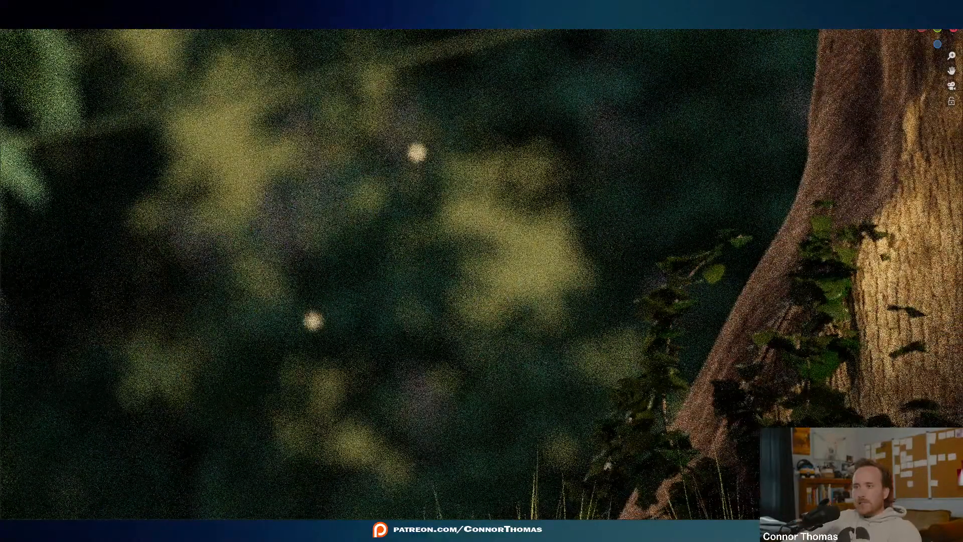
{"action": "key", "text": "alt+Tab"}
{"action": "key", "text": "alt+Tab"}
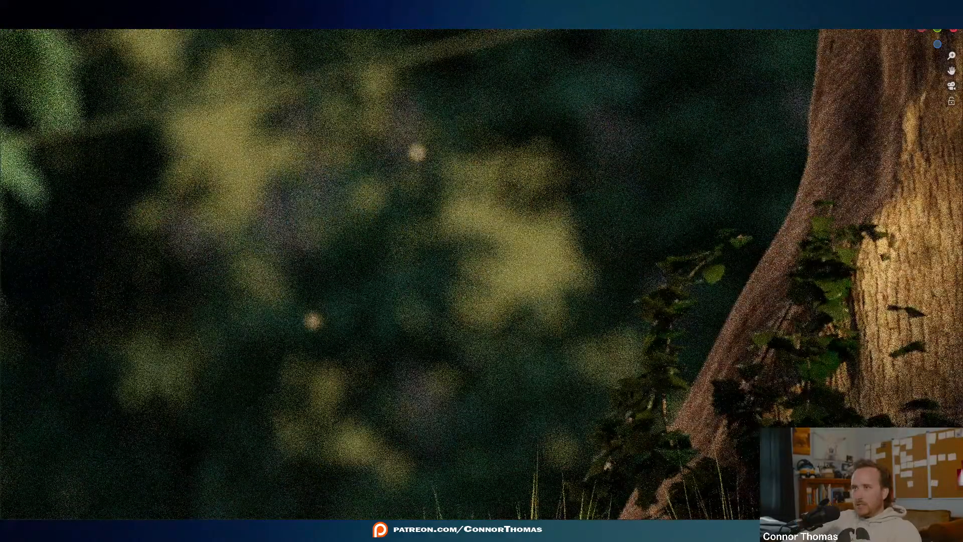
{"action": "key", "text": "space"}
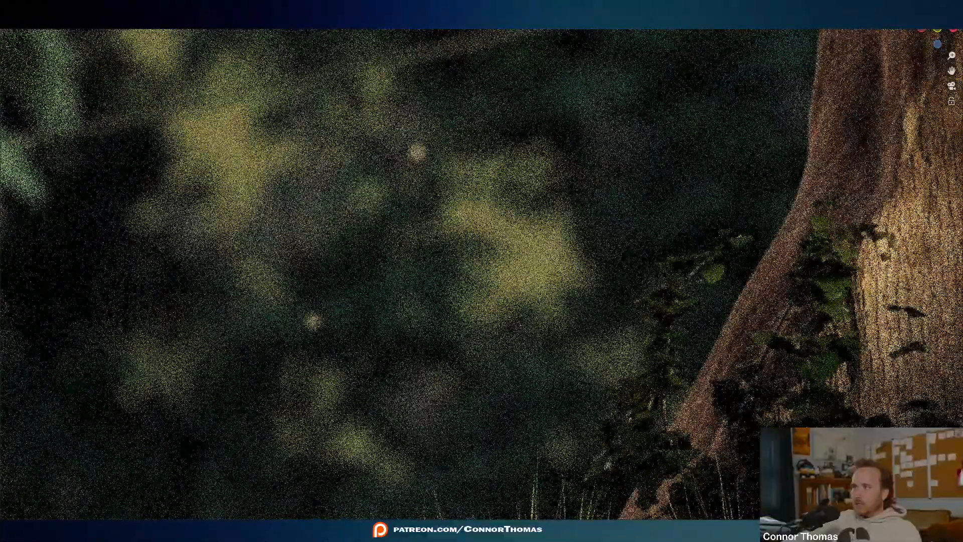
- Return to the full camera framing and inspect the hut scene in solid and rendered shading
{"action": "scroll", "coordinate": [370, 222], "scroll_direction": "down", "scroll_amount": 6}
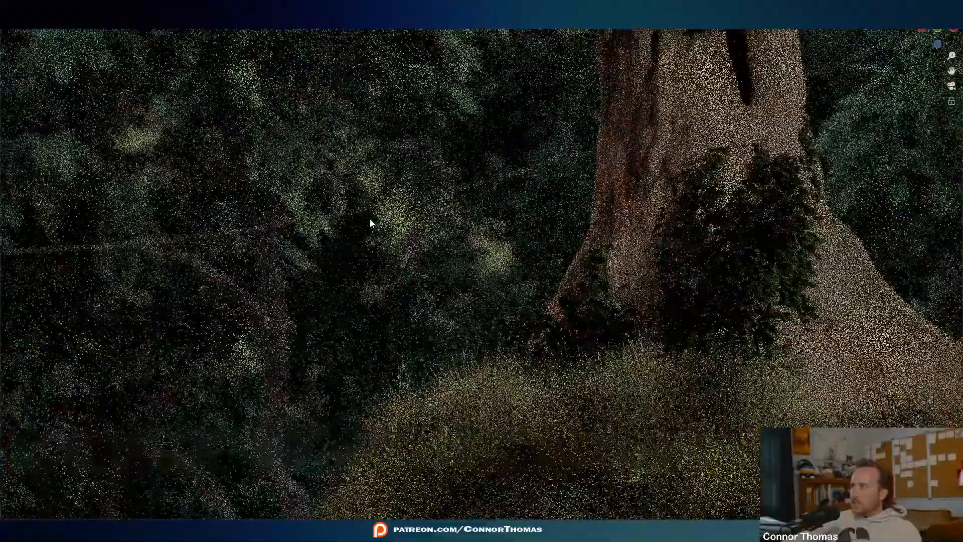
{"action": "key", "text": "KP_0"}
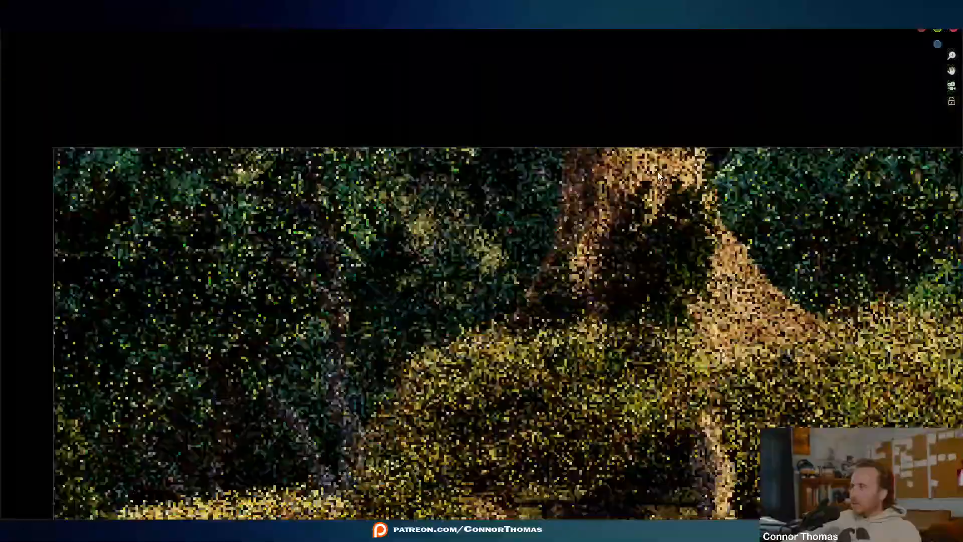
{"action": "middle_click_drag", "start_coordinate": [658, 214], "coordinate": [628, 156], "text": "shift"}
{"action": "scroll", "coordinate": [628, 156], "scroll_direction": "down", "scroll_amount": 1}
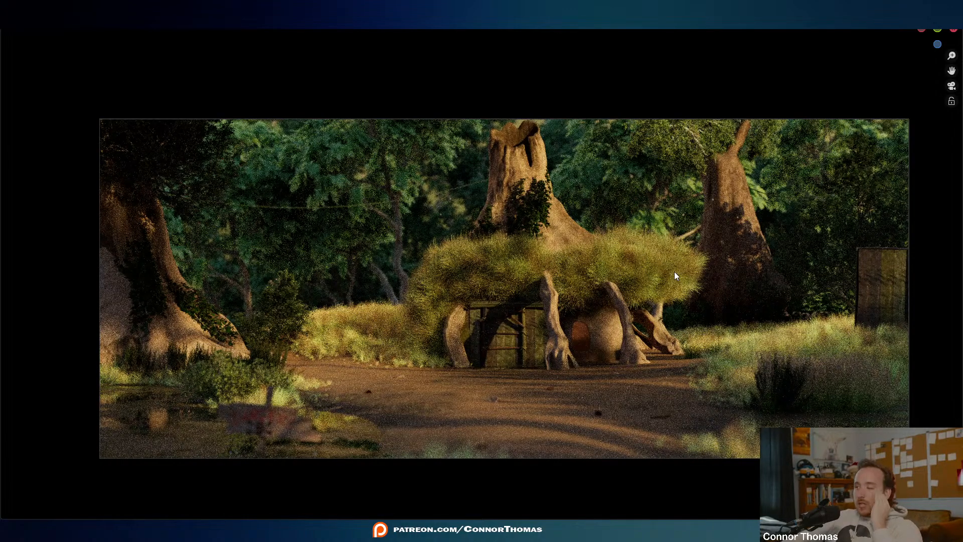
{"action": "key", "text": "z"}
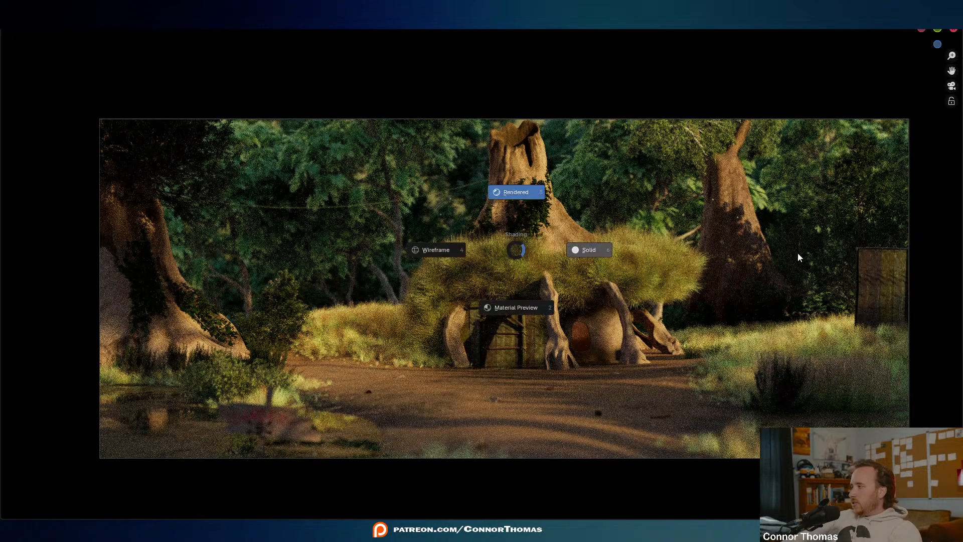
{"action": "left_click", "coordinate": [783, 252]}
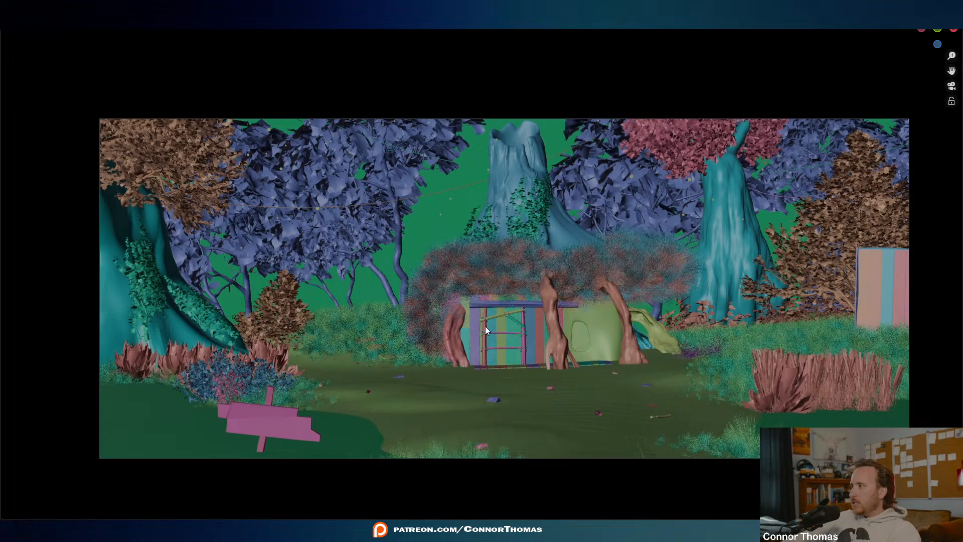
{"action": "key", "text": "z"}
{"action": "left_click", "coordinate": [483, 228]}
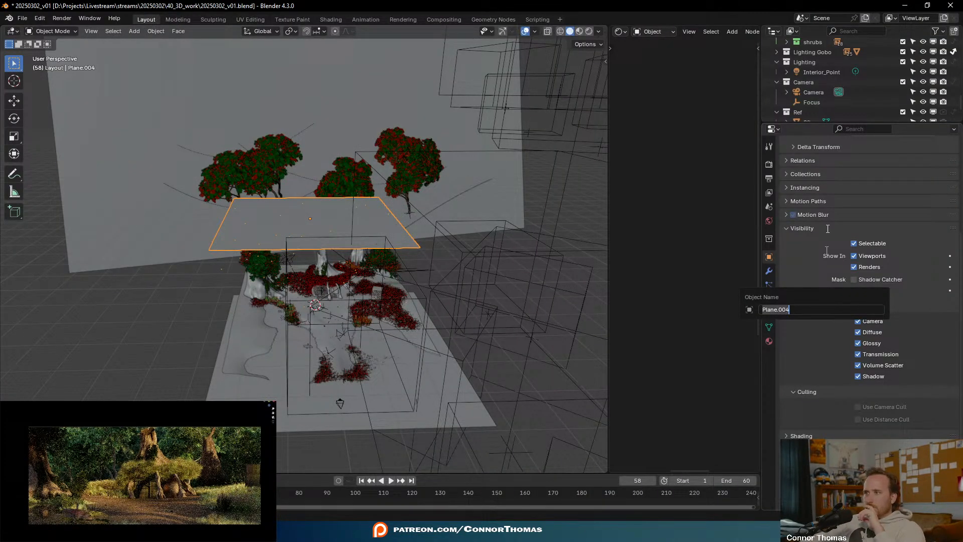
- Turn off Diffuse, Glossy, Transmission, Volume Scatter and Shadow ray visibility for the plane above the scene, leaving only Camera enabled
{"action": "left_click", "coordinate": [874, 377]}
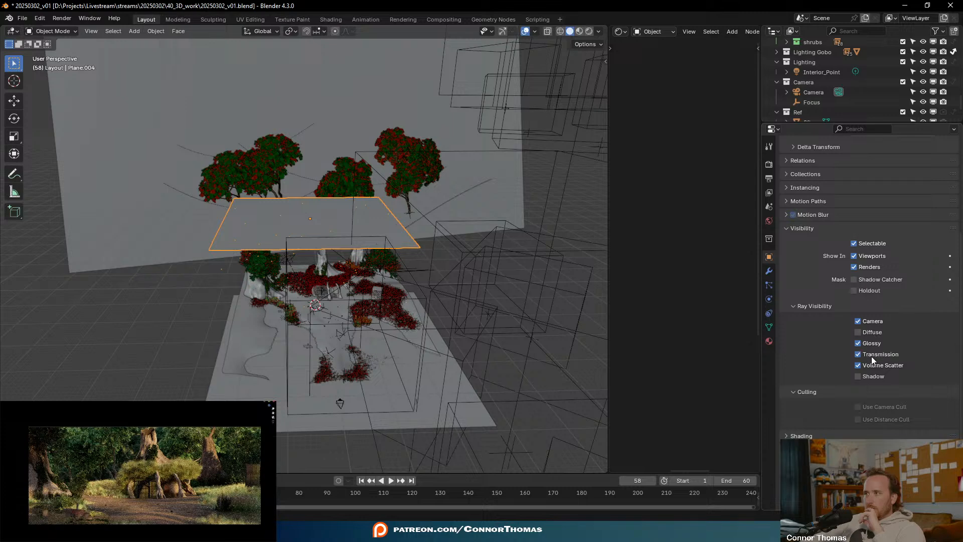
{"action": "left_click_drag", "start_coordinate": [871, 344], "coordinate": [861, 394]}
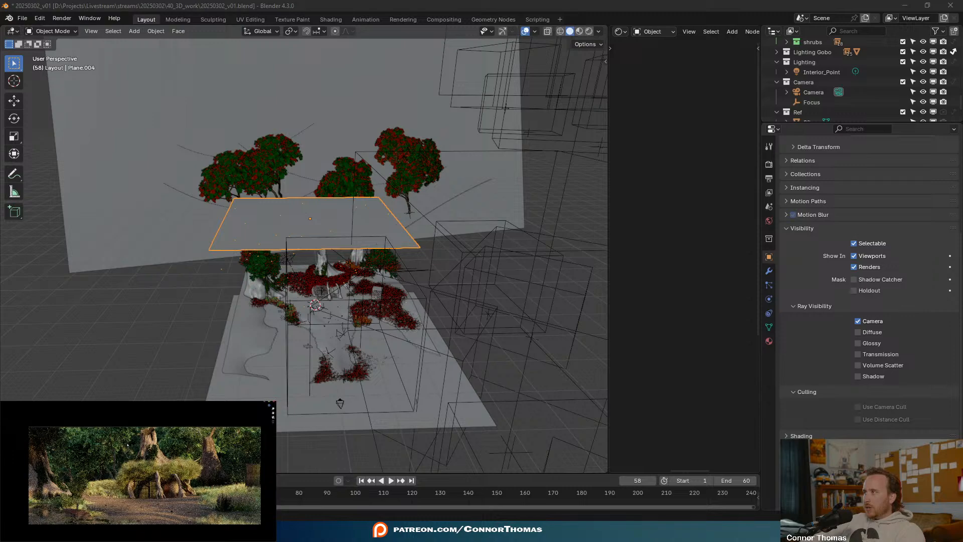
- Check the render around the rear trunk, refit the camera frame and save the blend file
{"action": "scroll", "coordinate": [127, 445], "scroll_direction": "up", "scroll_amount": 5}
{"action": "middle_click_drag", "start_coordinate": [127, 445], "coordinate": [145, 454], "text": "shift"}
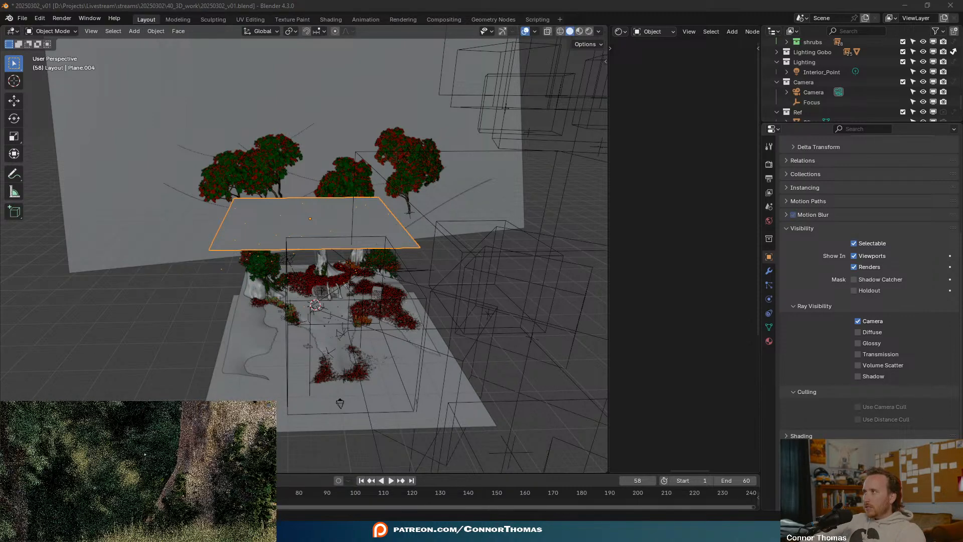
{"action": "scroll", "coordinate": [138, 466], "scroll_direction": "down", "scroll_amount": 5}
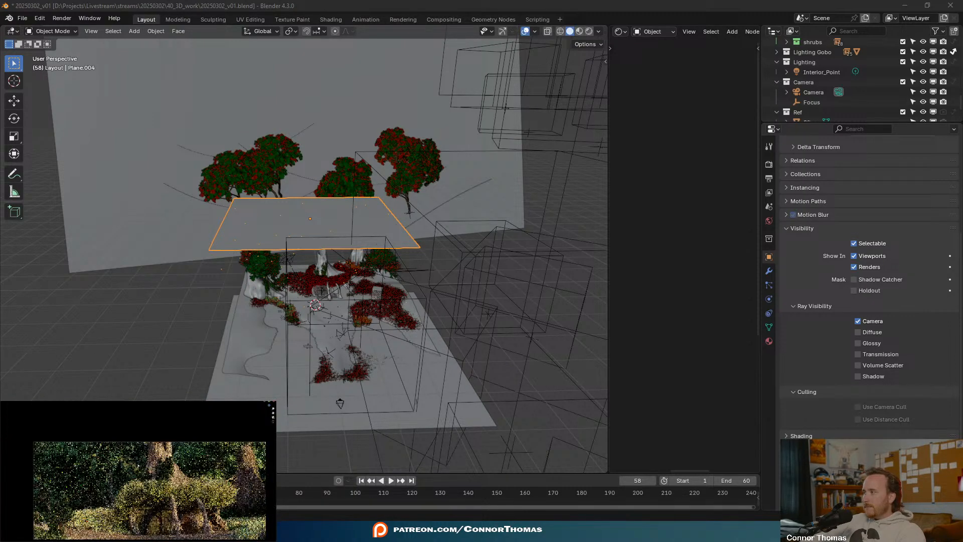
{"action": "middle_click_drag", "start_coordinate": [159, 477], "coordinate": [149, 454], "text": "shift"}
{"action": "key", "text": "Home"}
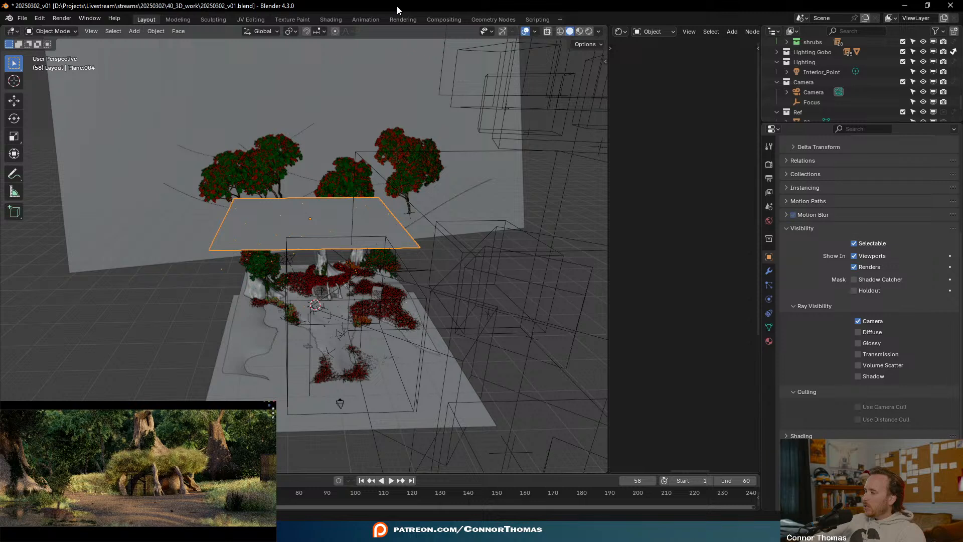
{"action": "key", "text": "ctrl+s"}
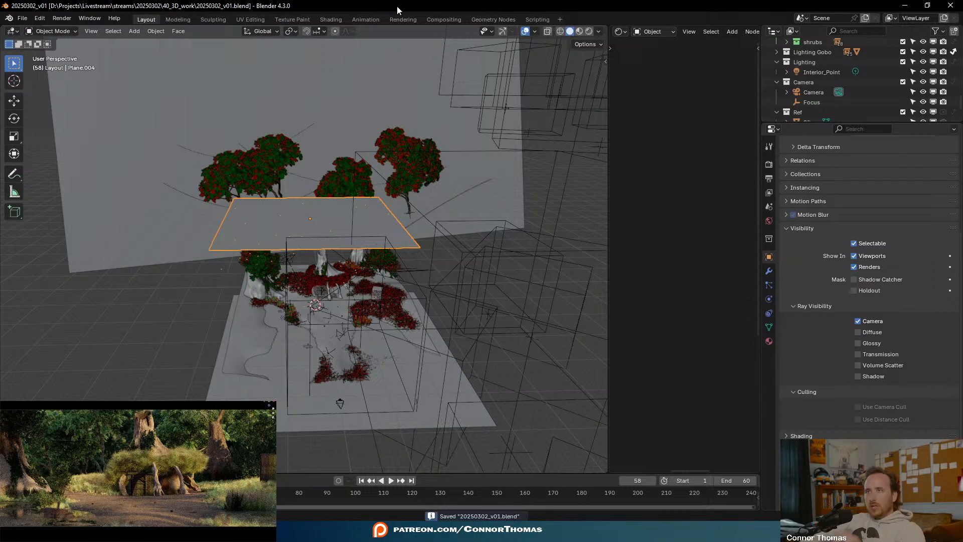
- Select the ground plane with its scattered grass, show its polygoniq scatter settings and enlarge the Outliner
{"action": "left_click_drag", "start_coordinate": [818, 123], "coordinate": [819, 66]}
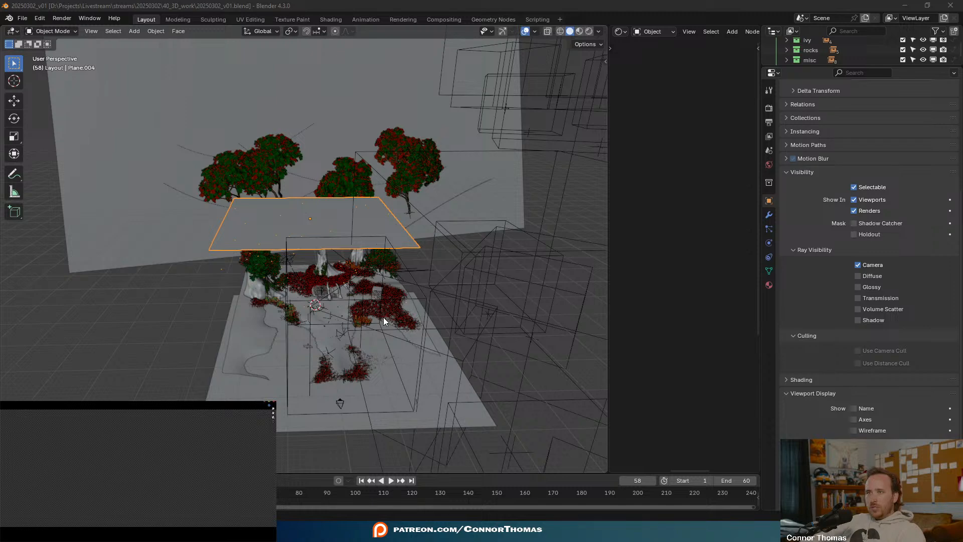
{"action": "scroll", "coordinate": [362, 296], "scroll_direction": "up", "scroll_amount": 4}
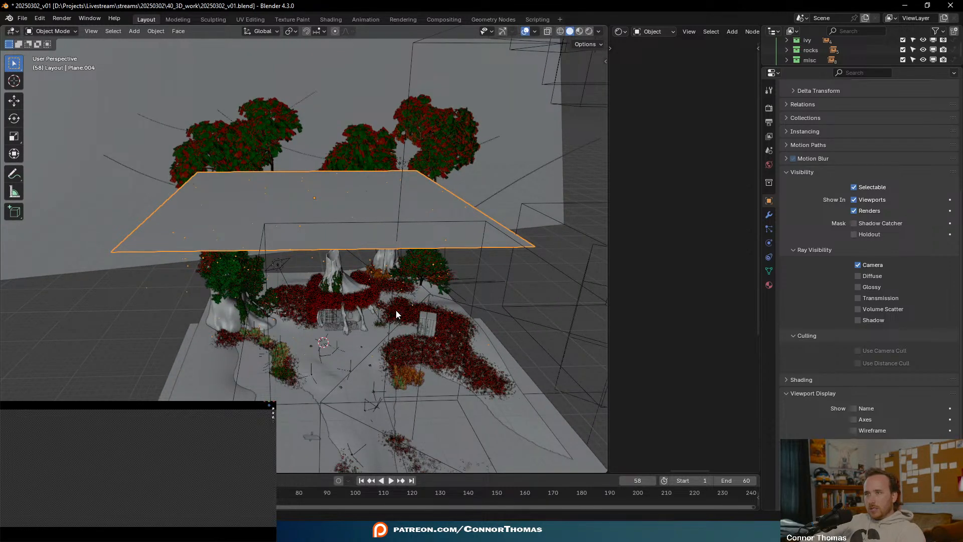
{"action": "left_click", "coordinate": [396, 314]}
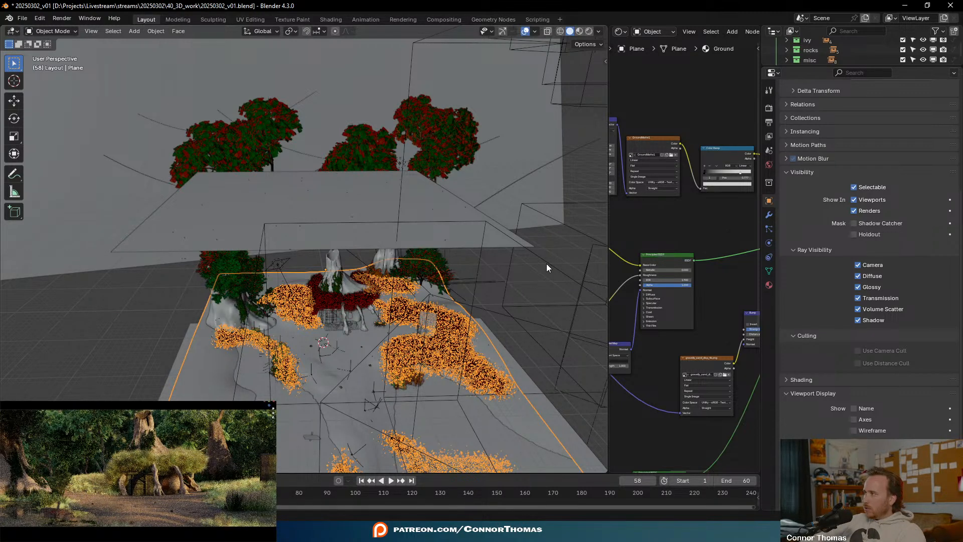
{"action": "key", "text": "n"}
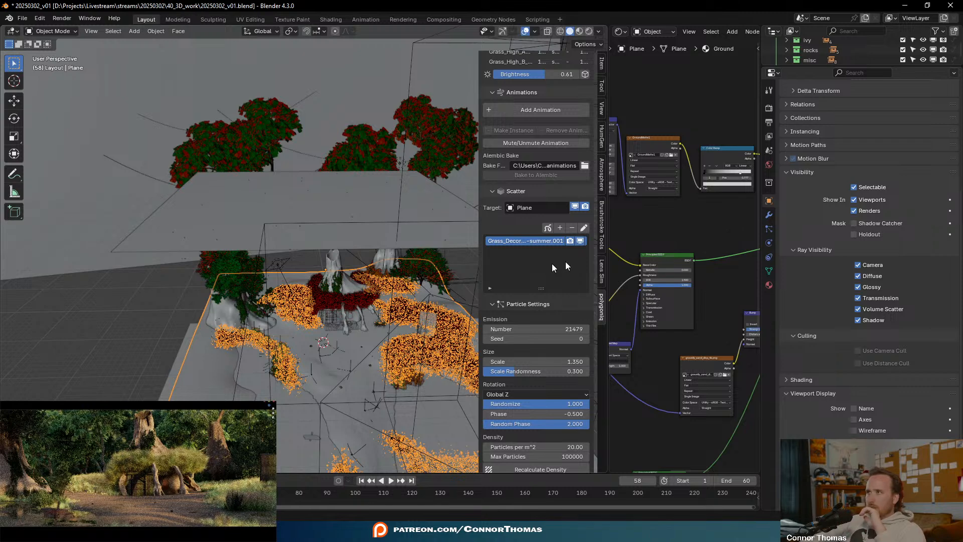
{"action": "left_click_drag", "start_coordinate": [804, 67], "coordinate": [662, 307]}
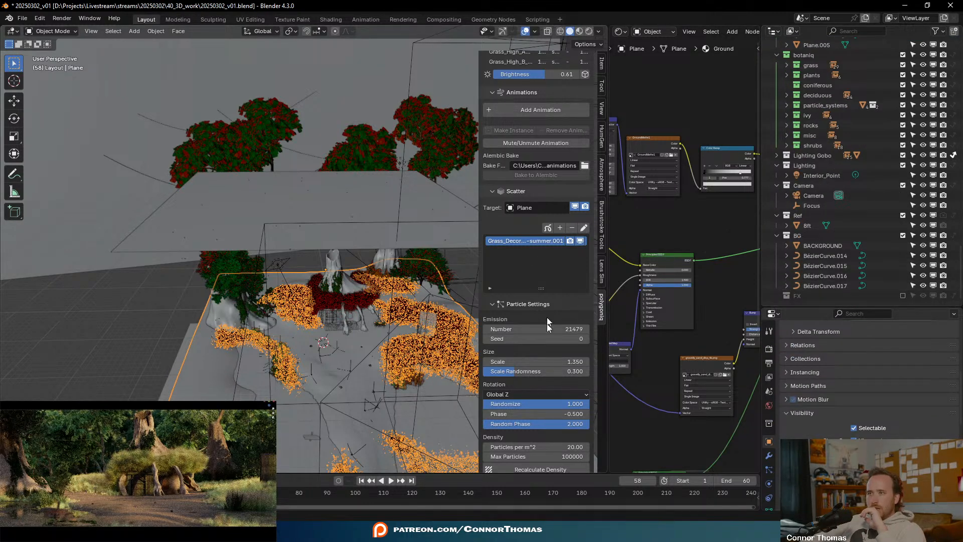
- Examine the ground grass scatter's emission, size, rotation, density, visibility, paint and object settings
{"action": "scroll", "coordinate": [534, 389], "scroll_direction": "down", "scroll_amount": 8}
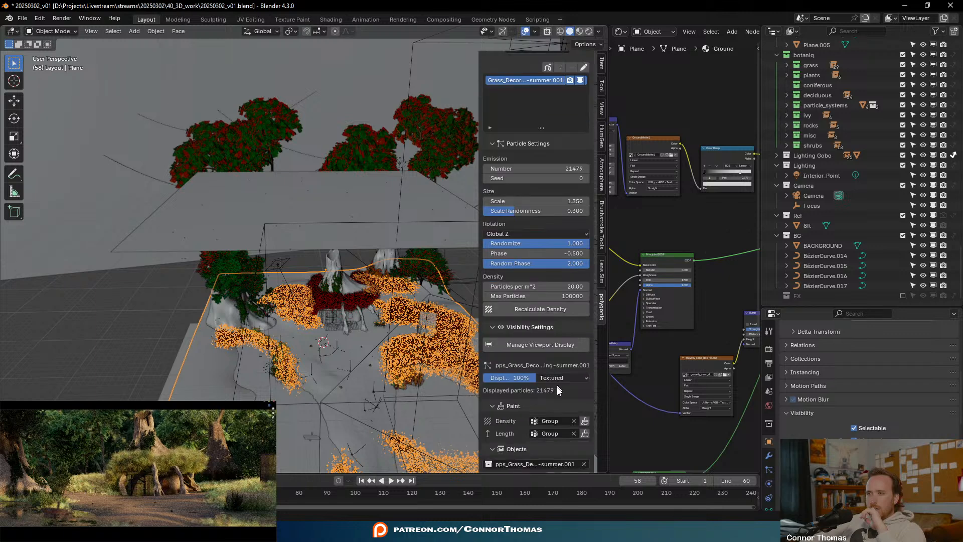
{"action": "scroll", "coordinate": [547, 393], "scroll_direction": "down", "scroll_amount": 6}
{"action": "scroll", "coordinate": [550, 393], "scroll_direction": "up", "scroll_amount": 9}
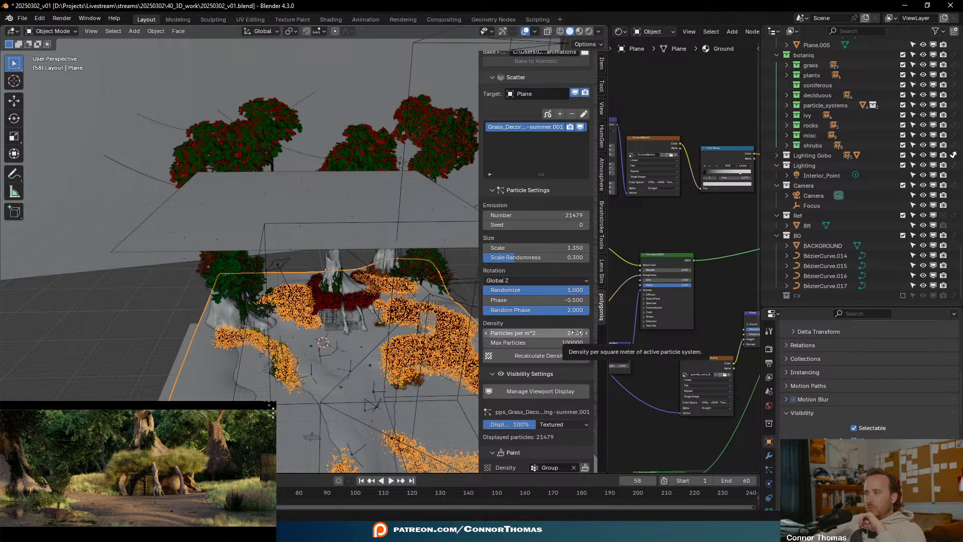
{"action": "scroll", "coordinate": [576, 334], "scroll_direction": "up", "scroll_amount": 2}
{"action": "scroll", "coordinate": [576, 335], "scroll_direction": "up", "scroll_amount": 3}
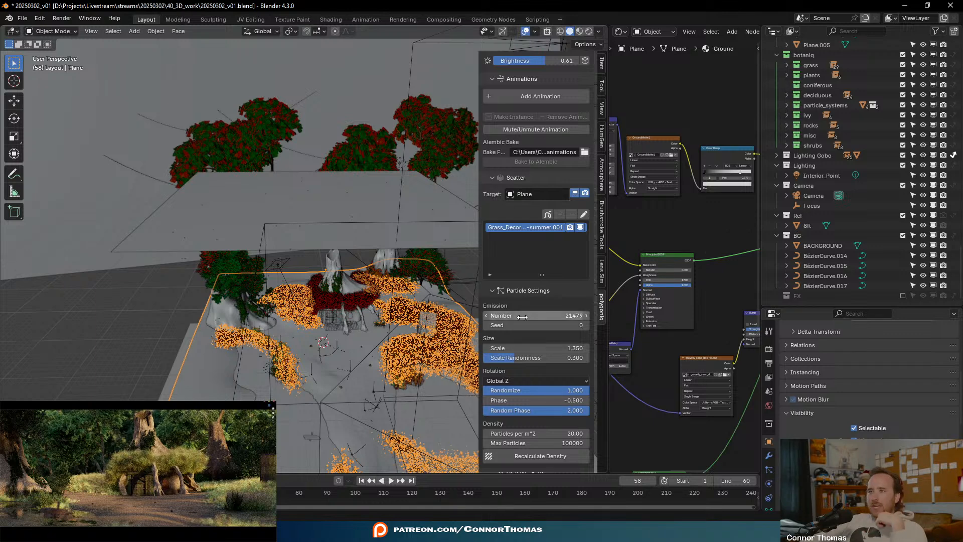
{"action": "scroll", "coordinate": [535, 258], "scroll_direction": "down", "scroll_amount": 6}
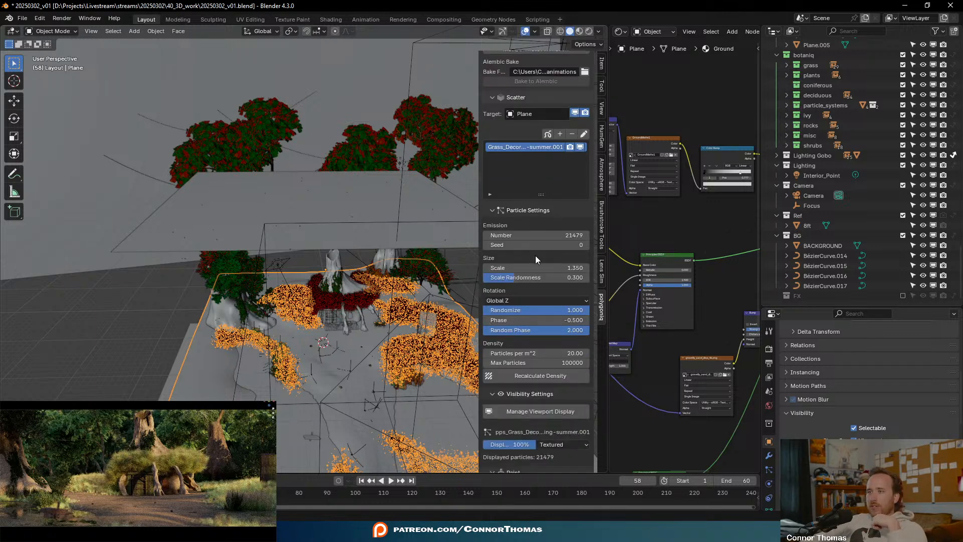
{"action": "scroll", "coordinate": [536, 258], "scroll_direction": "up", "scroll_amount": 18}
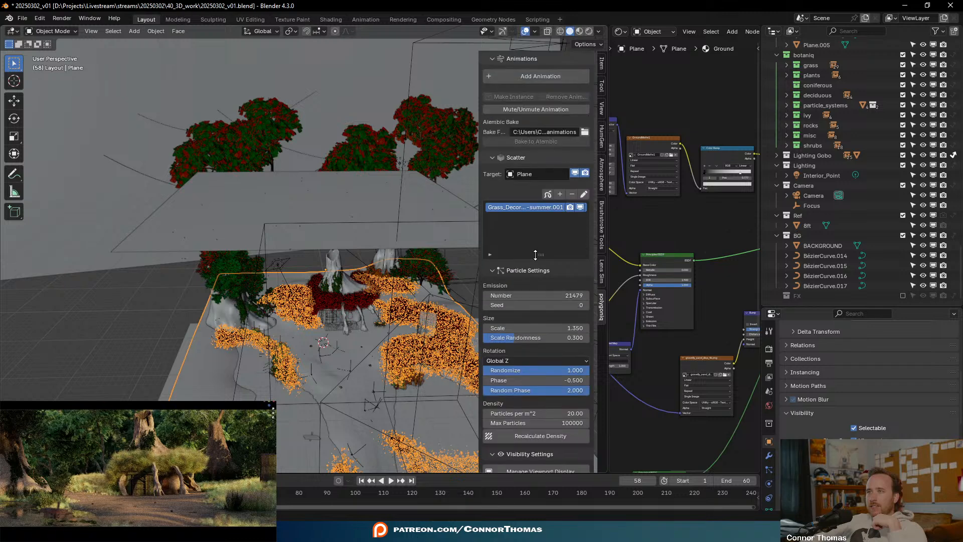
{"action": "scroll", "coordinate": [535, 258], "scroll_direction": "down", "scroll_amount": 20}
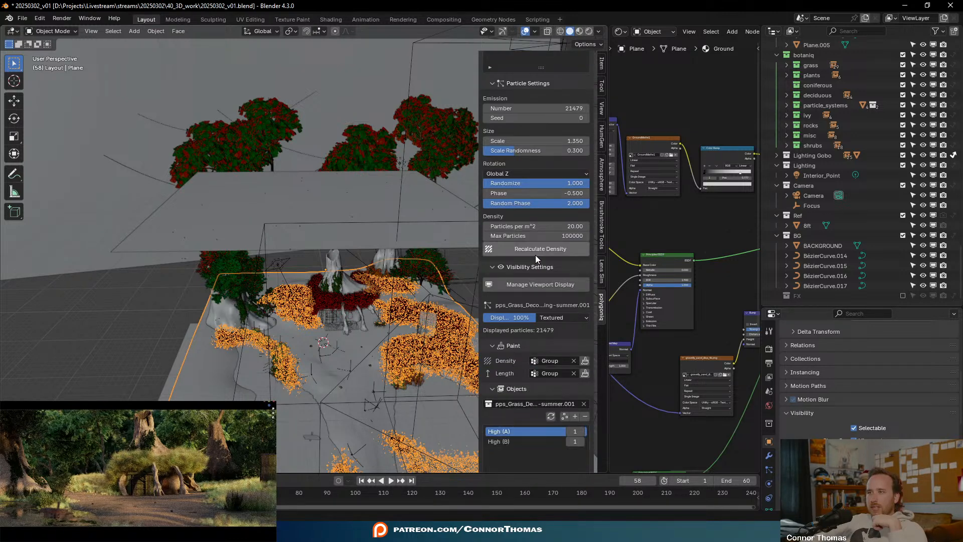
- Set the brightness of the ground plane's scattered grass assets to 0.41
{"action": "scroll", "coordinate": [535, 255], "scroll_direction": "down", "scroll_amount": 6}
{"action": "scroll", "coordinate": [535, 255], "scroll_direction": "up", "scroll_amount": 11}
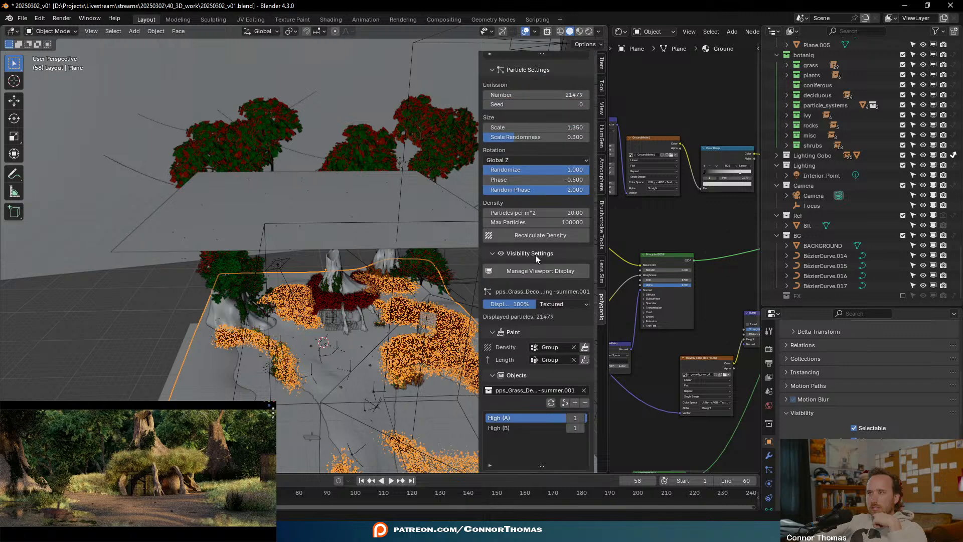
{"action": "scroll", "coordinate": [535, 258], "scroll_direction": "up", "scroll_amount": 14}
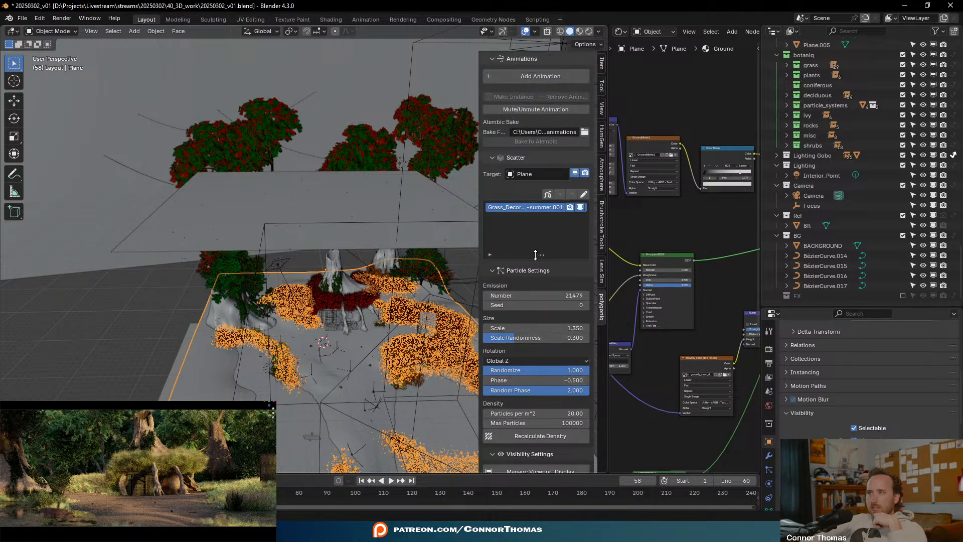
{"action": "left_click_drag", "start_coordinate": [537, 260], "coordinate": [522, 260]}
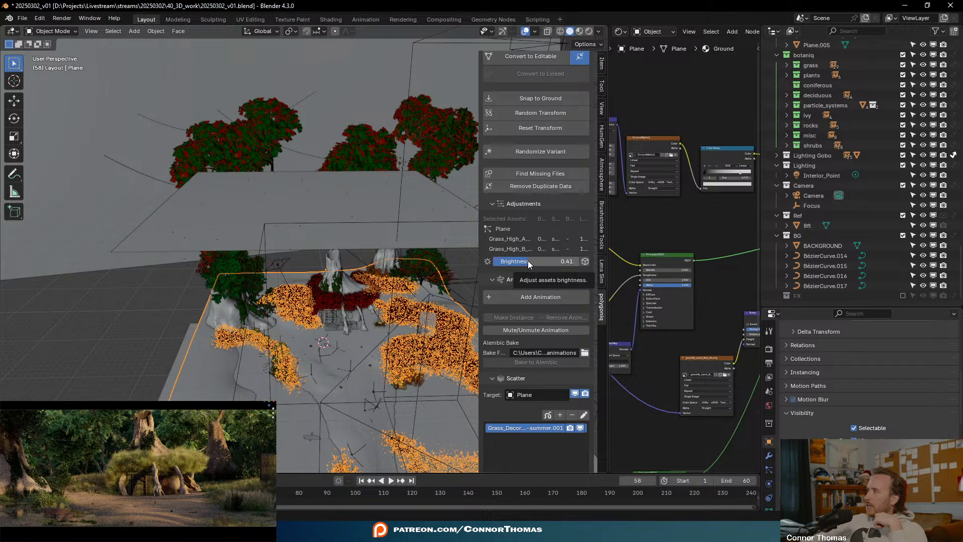
- Deselect everything, include the FX collection in the view layer again and save the blend file
{"action": "middle_click_drag", "start_coordinate": [227, 256], "coordinate": [261, 179]}
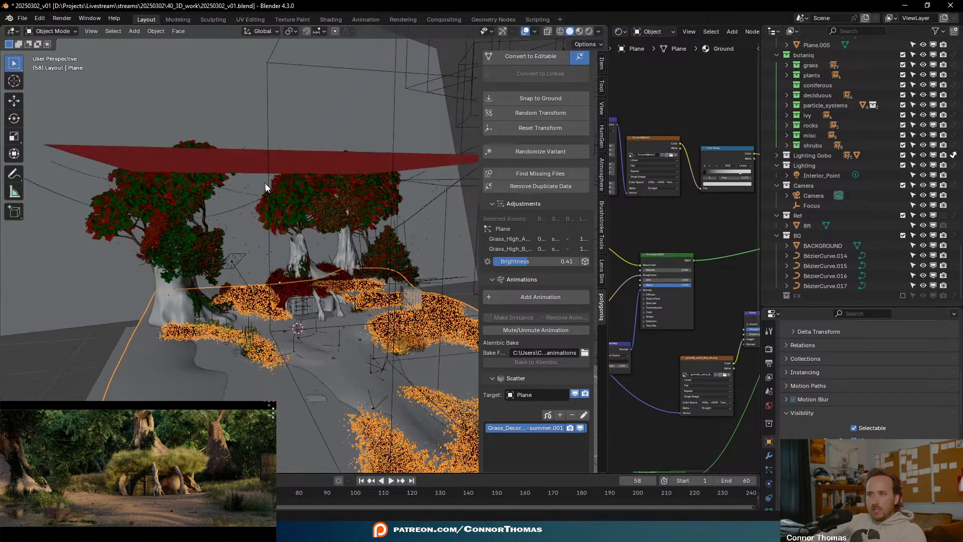
{"action": "key", "text": "a"}
{"action": "key", "text": "alt+a"}
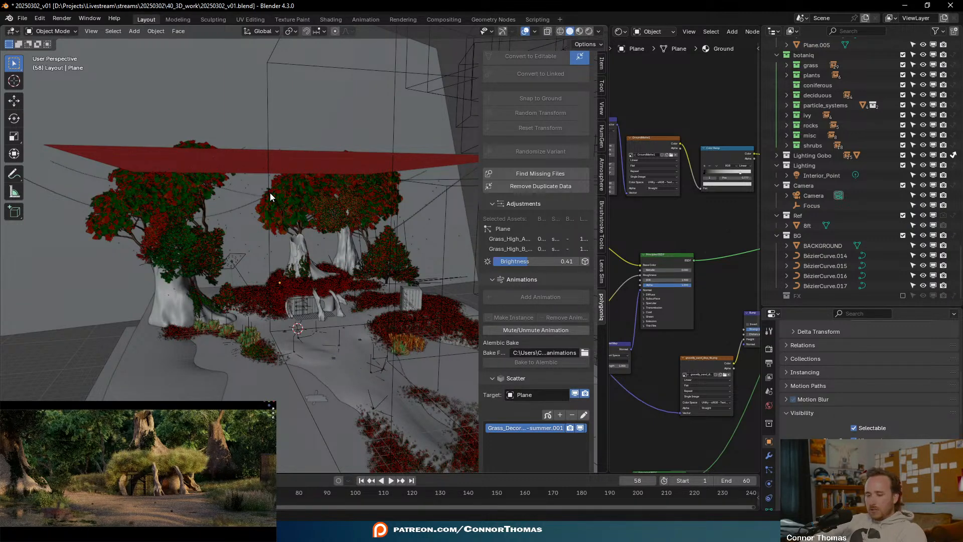
{"action": "key", "text": "ctrl+s"}
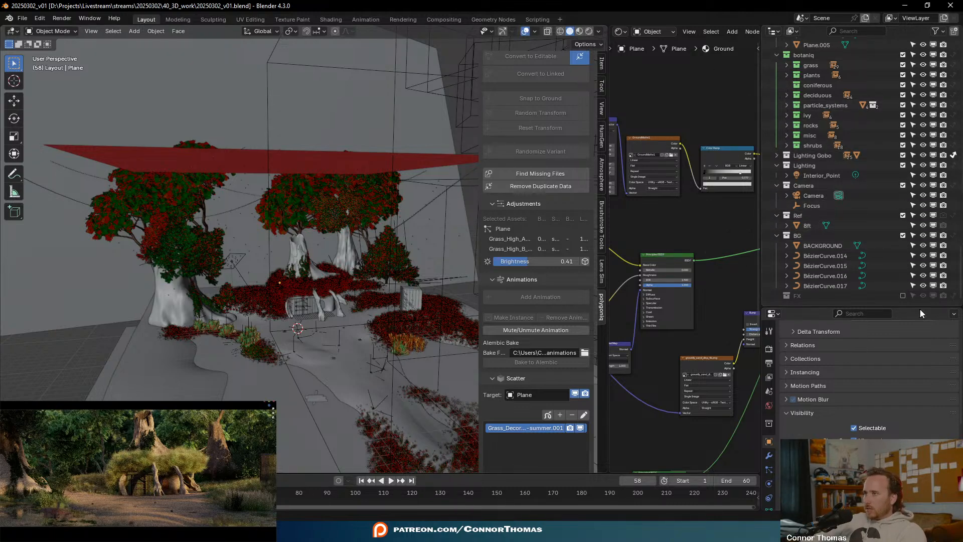
{"action": "left_click", "coordinate": [901, 295]}
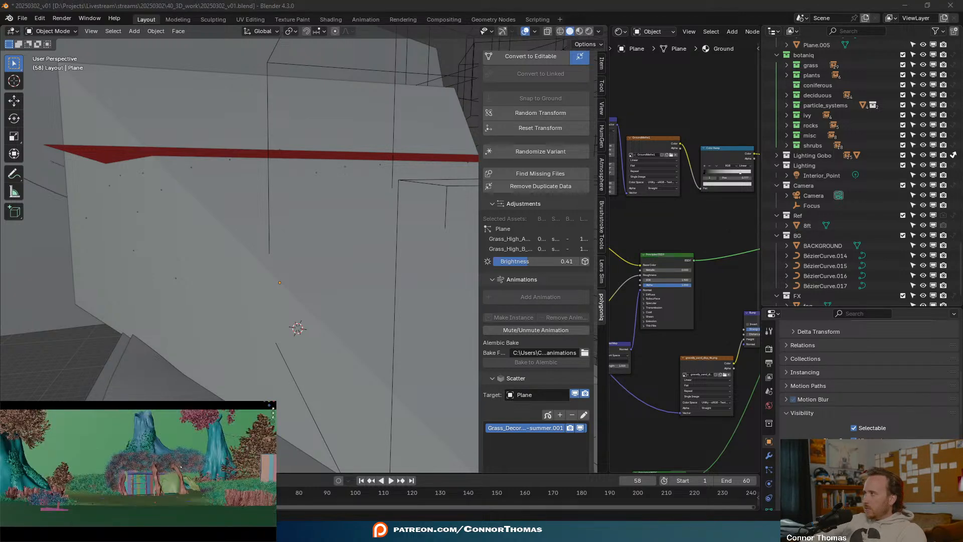
{"action": "key", "text": "ctrl+s"}
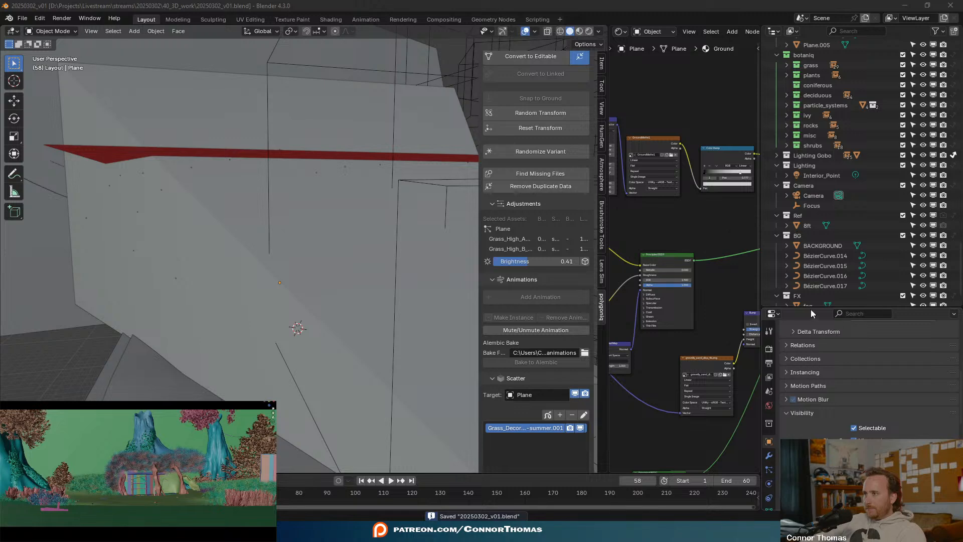
- Enlarge the Properties editor and examine the scene's output and render settings, including sampling, film and color management
{"action": "left_click_drag", "start_coordinate": [816, 307], "coordinate": [852, 86]}
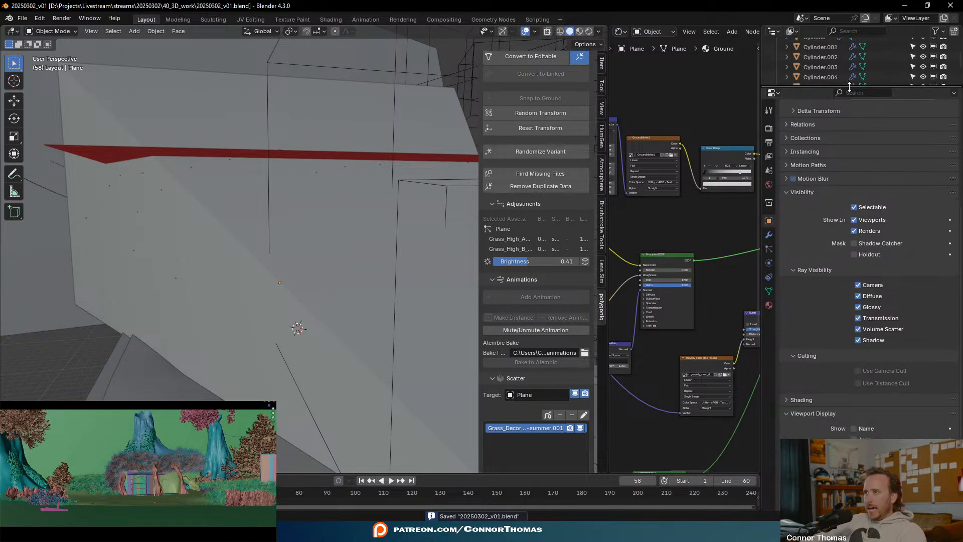
{"action": "left_click", "coordinate": [769, 143]}
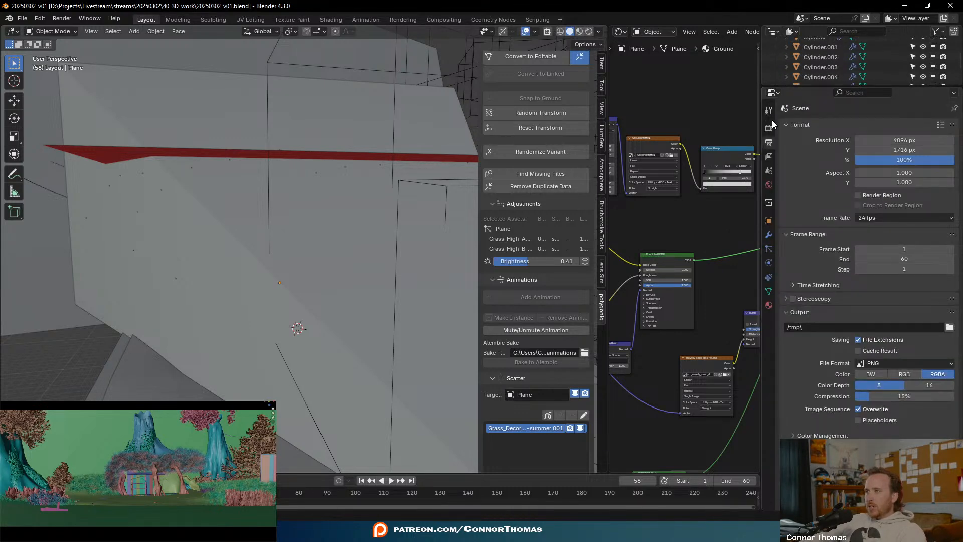
{"action": "left_click", "coordinate": [768, 128]}
{"action": "scroll", "coordinate": [815, 271], "scroll_direction": "down", "scroll_amount": 5}
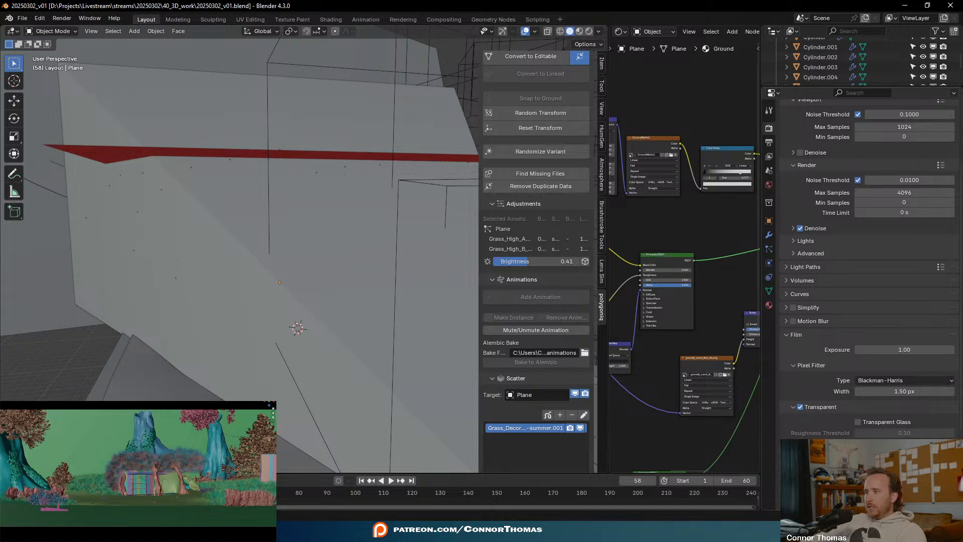
{"action": "scroll", "coordinate": [826, 396], "scroll_direction": "down", "scroll_amount": 5}
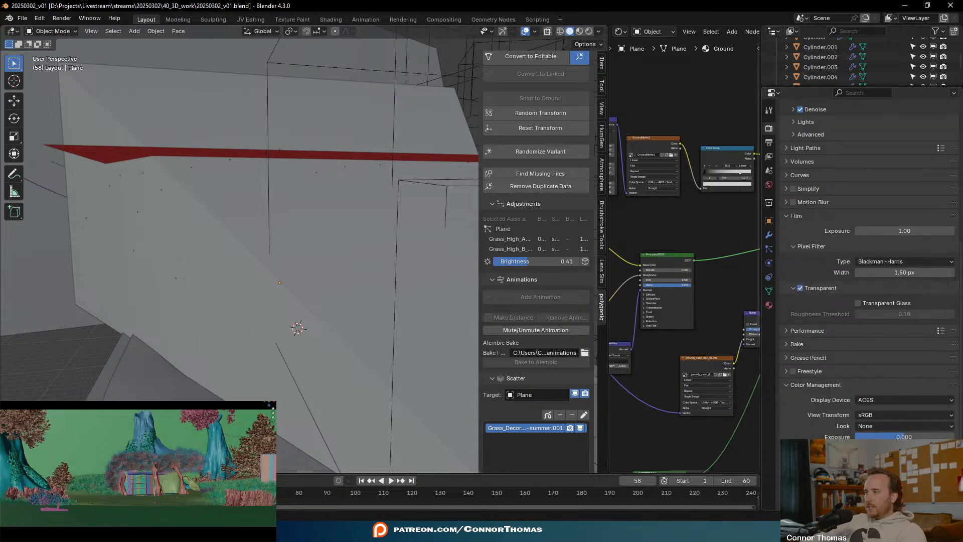
- Look through the available color spaces in the scene's color management settings
{"action": "left_click", "coordinate": [904, 462]}
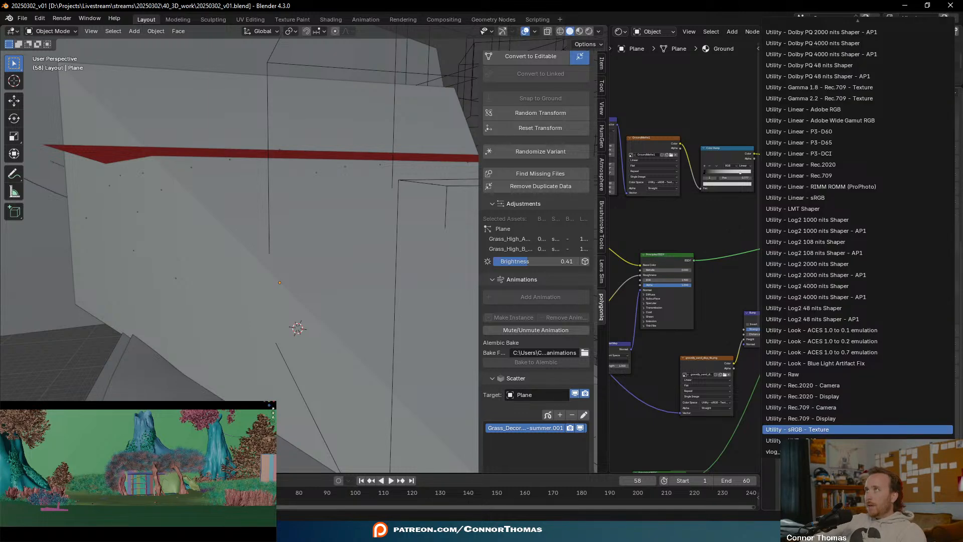
{"action": "key", "text": "Down"}
{"action": "key", "text": "Down"}
{"action": "key", "text": "Down"}
{"action": "key", "text": "Down"}
{"action": "key", "text": "Down"}
{"action": "key", "text": "Down"}
{"action": "key", "text": "Down"}
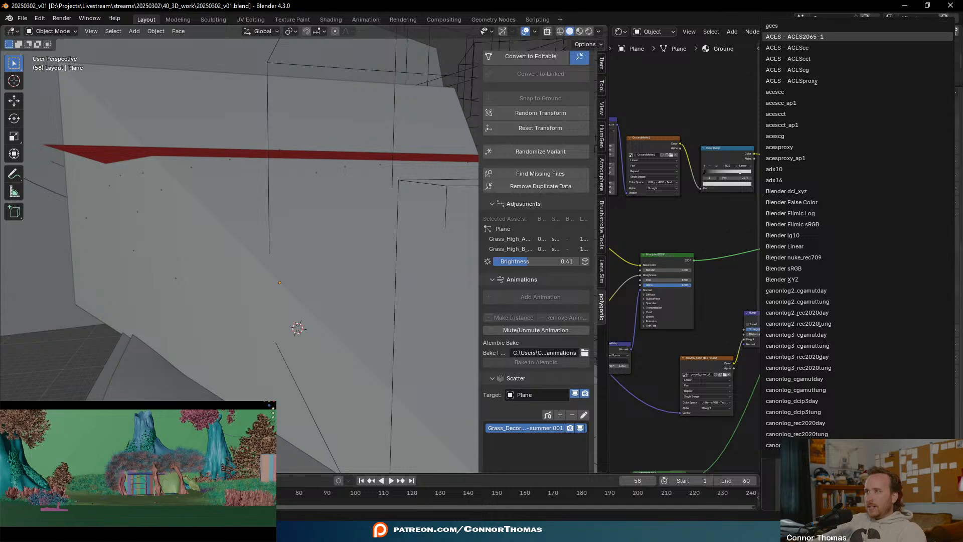
{"action": "key", "text": "Return"}
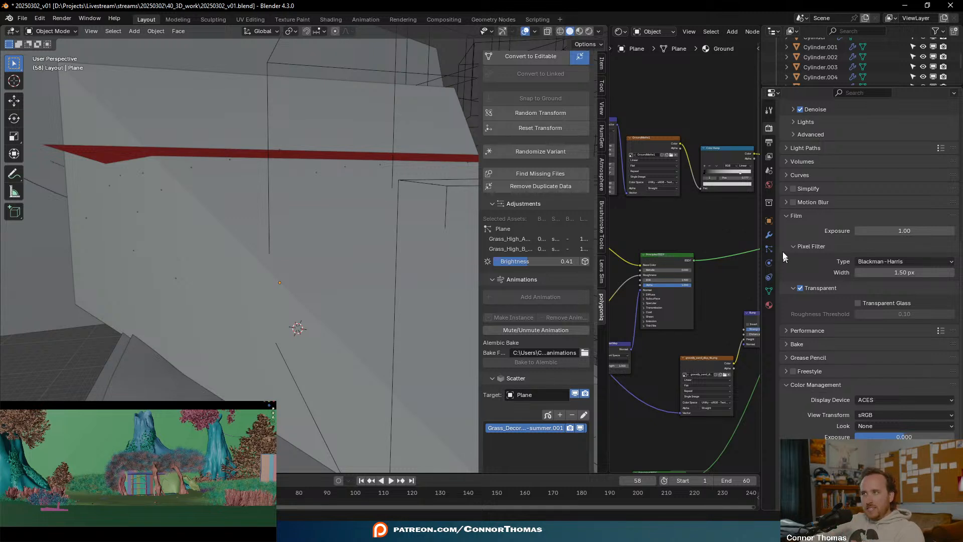
- Set the render output file format to OpenEXR MultiLayer and save the blend file
{"action": "left_click", "coordinate": [769, 143]}
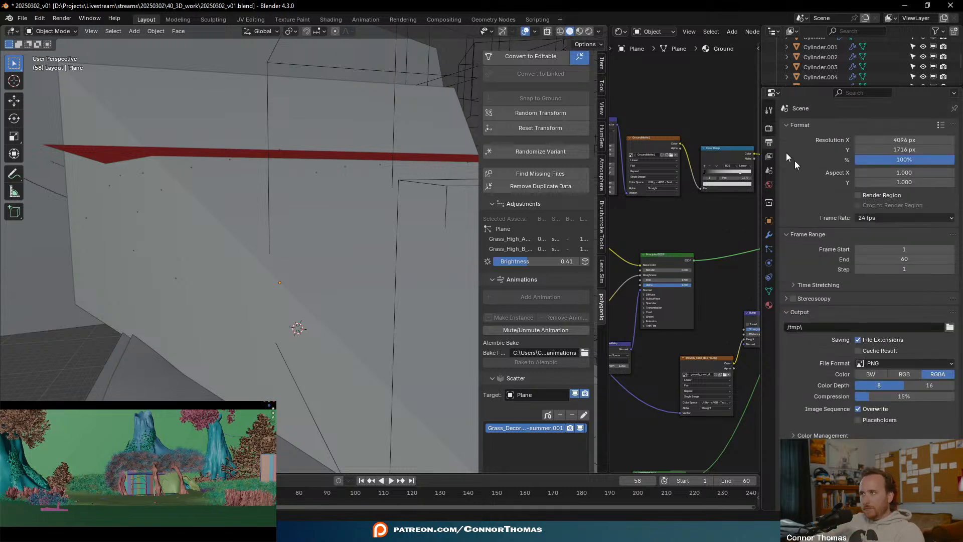
{"action": "left_click", "coordinate": [881, 363]}
{"action": "left_click", "coordinate": [859, 413]}
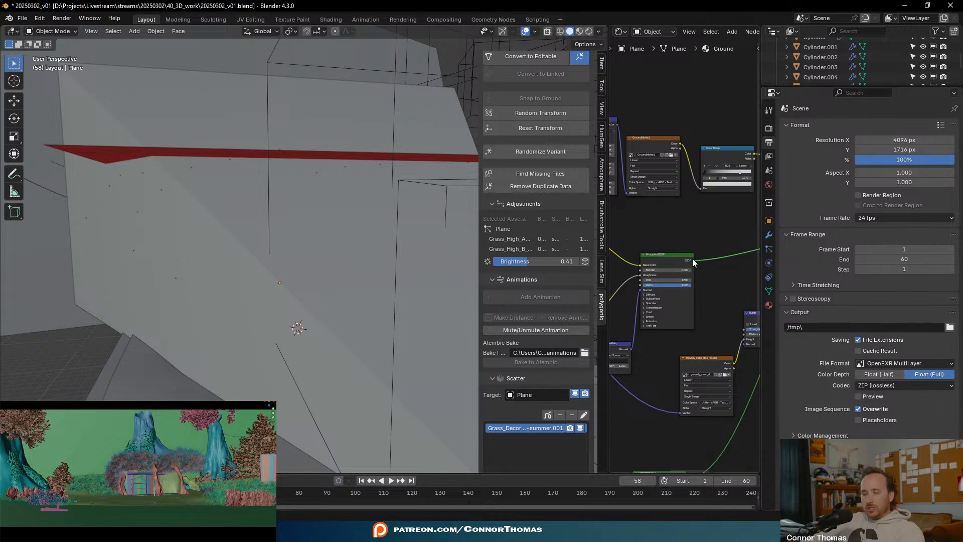
{"action": "key", "text": "ctrl+s"}
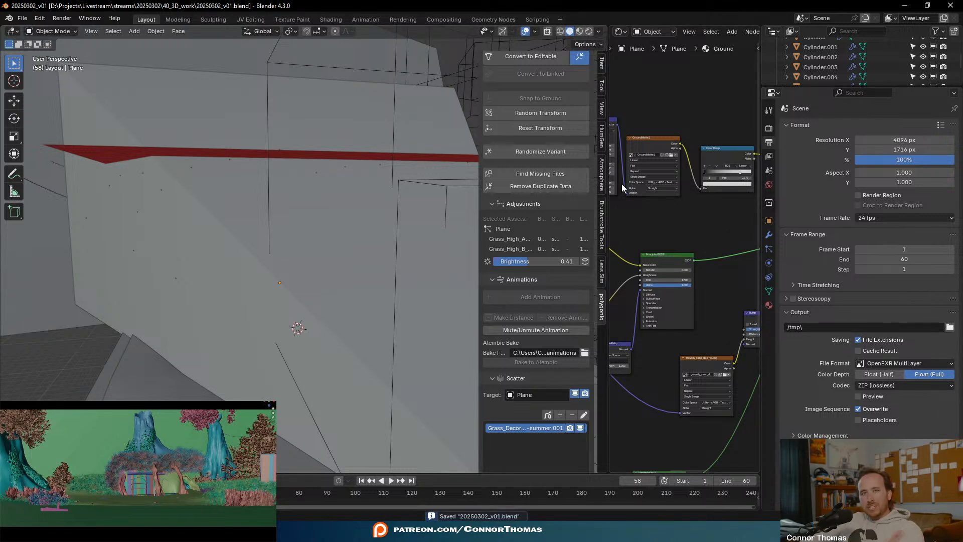
- Enable the Object and Material Cryptomatte passes for the view layer
{"action": "left_click", "coordinate": [769, 157]}
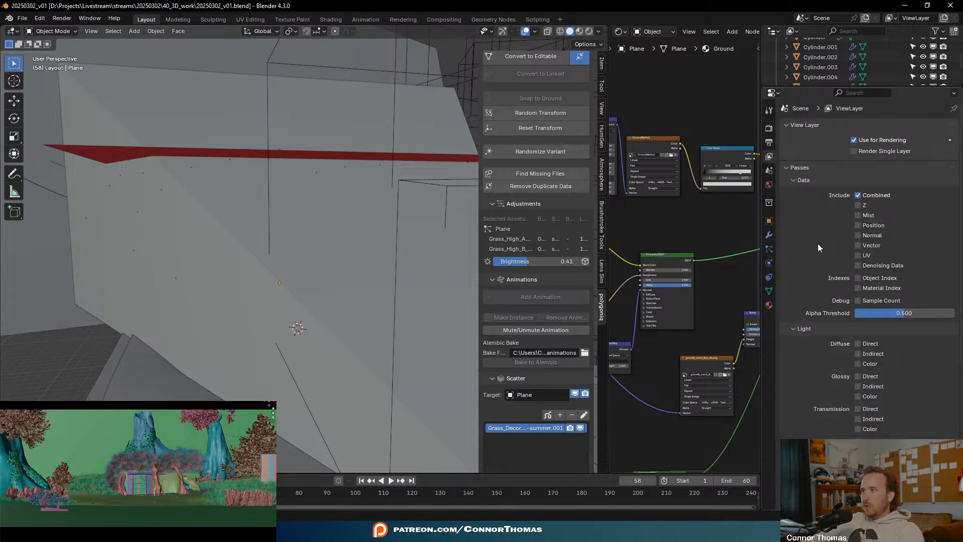
{"action": "scroll", "coordinate": [815, 299], "scroll_direction": "down", "scroll_amount": 5}
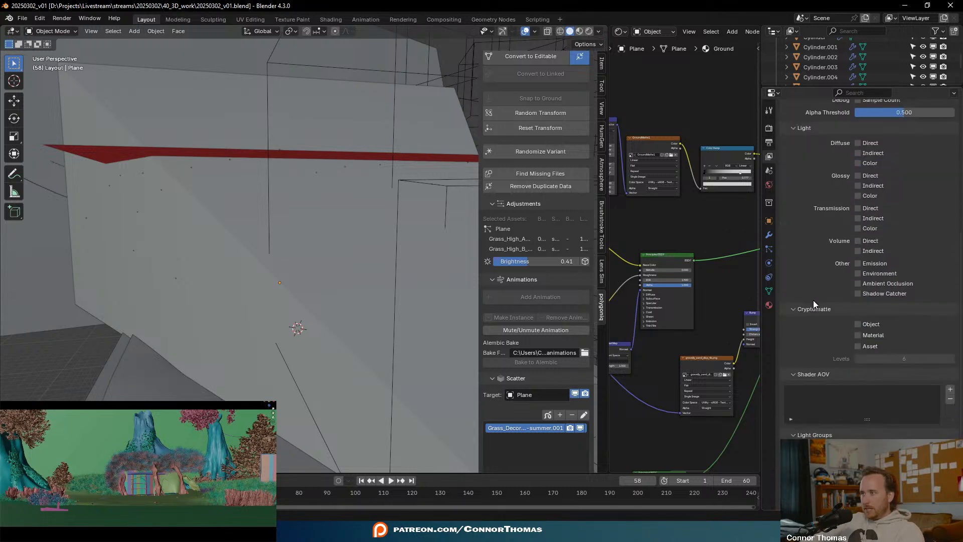
{"action": "left_click", "coordinate": [857, 325]}
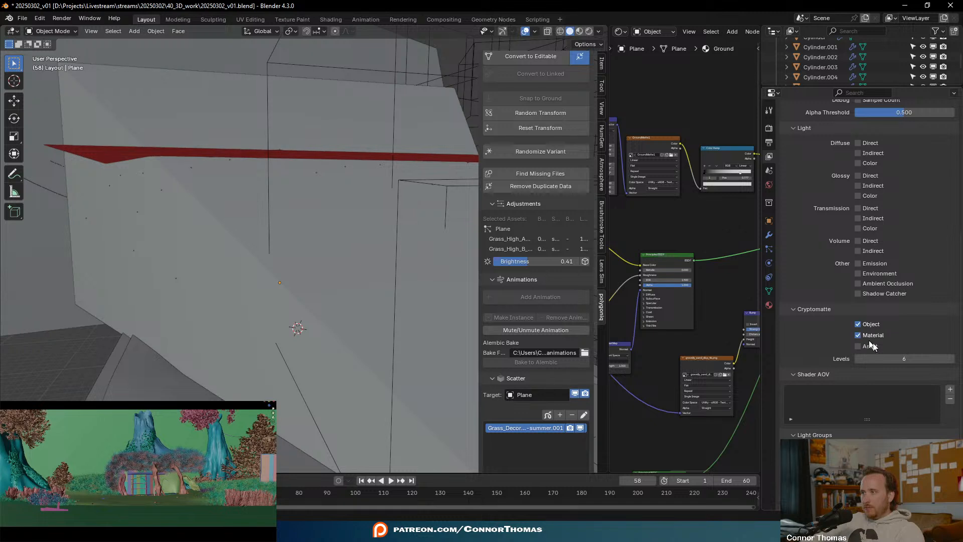
- Enable the Normal, Mist and Z data passes for the view layer
{"action": "scroll", "coordinate": [816, 325], "scroll_direction": "up", "scroll_amount": 4}
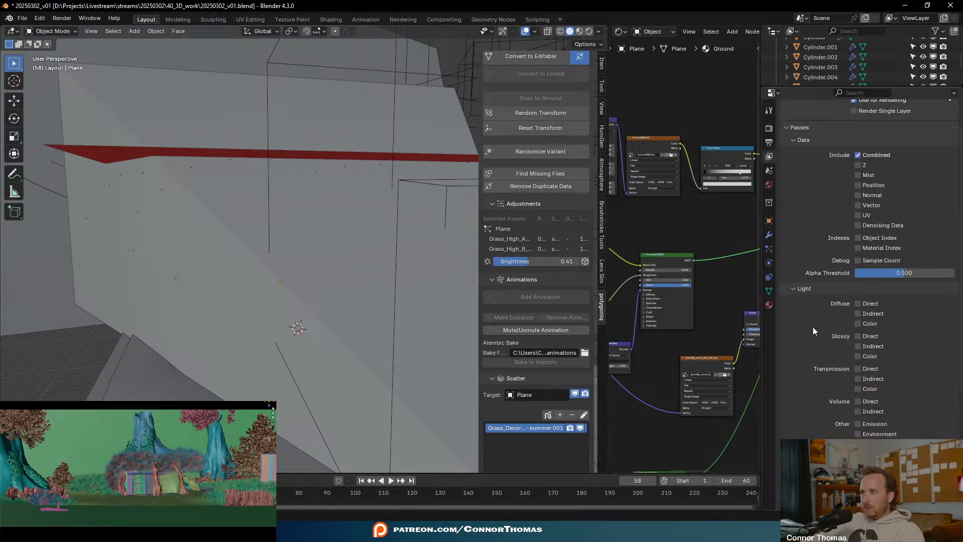
{"action": "scroll", "coordinate": [804, 333], "scroll_direction": "up", "scroll_amount": 1}
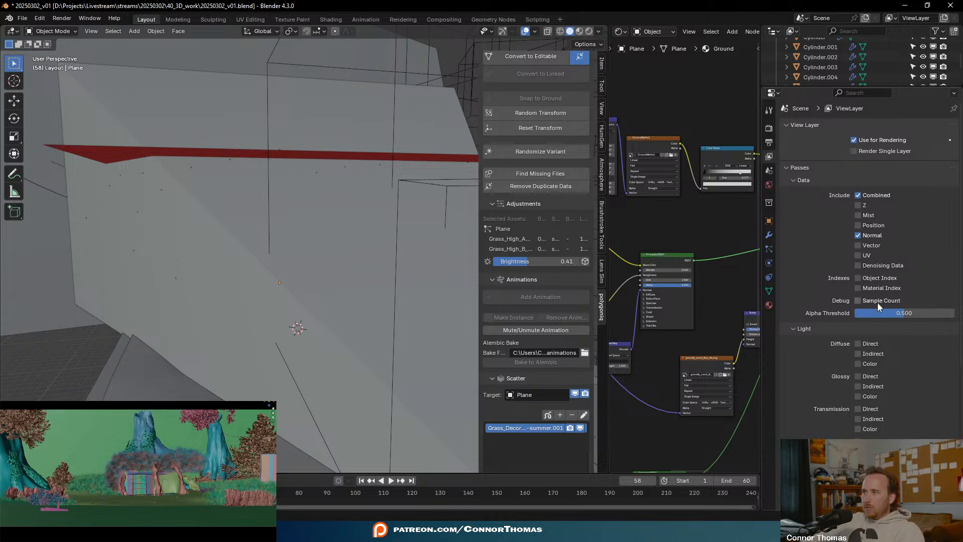
{"action": "left_click", "coordinate": [858, 216]}
{"action": "left_click", "coordinate": [863, 207]}
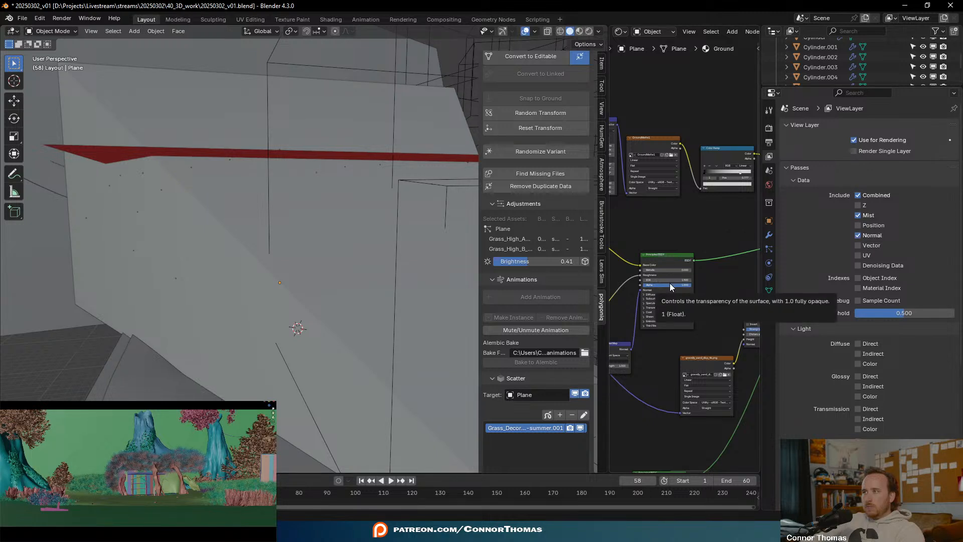
{"action": "left_click", "coordinate": [857, 205]}
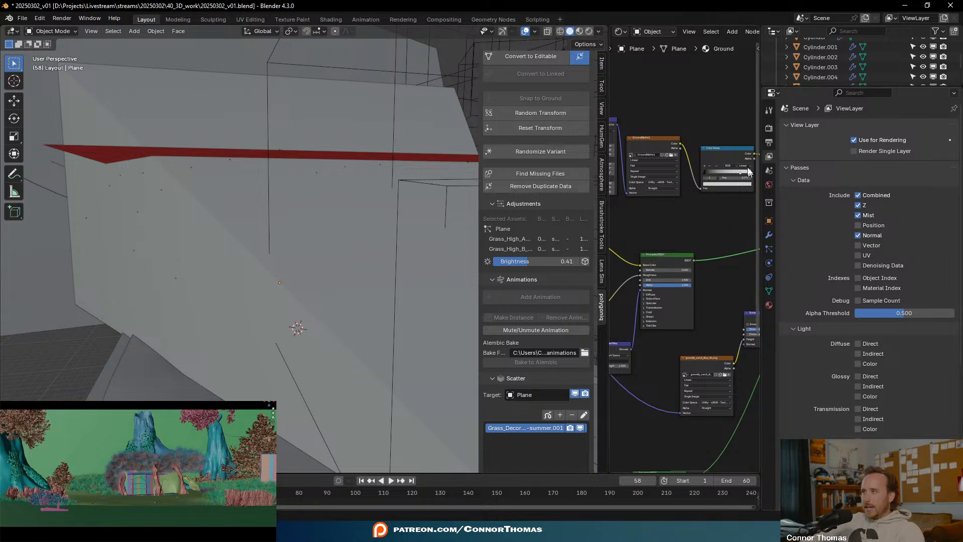
- Browse the render output path to the stream project's 20250302\48_3D_out folder and create a new folder there
{"action": "left_click", "coordinate": [769, 142]}
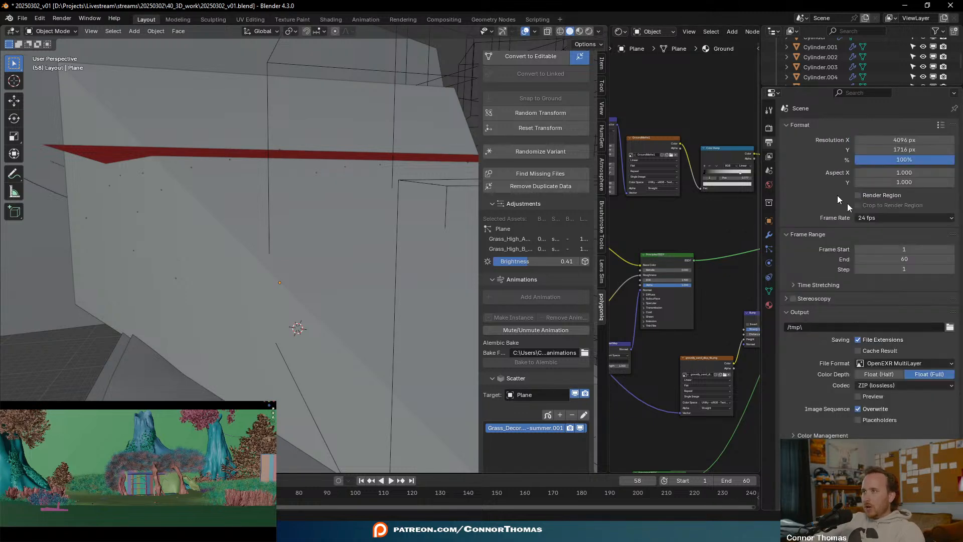
{"action": "left_click", "coordinate": [950, 327]}
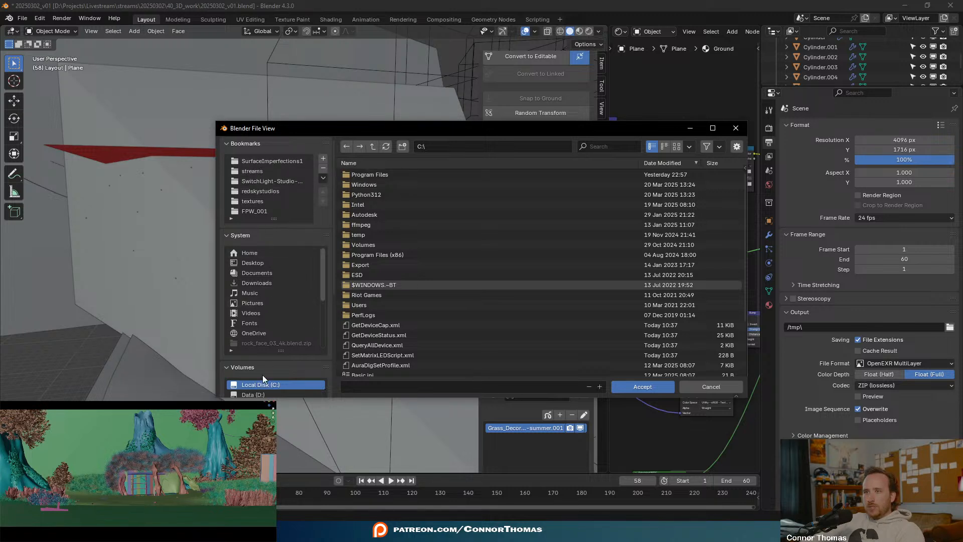
{"action": "left_click", "coordinate": [262, 172]}
{"action": "left_click", "coordinate": [392, 172]}
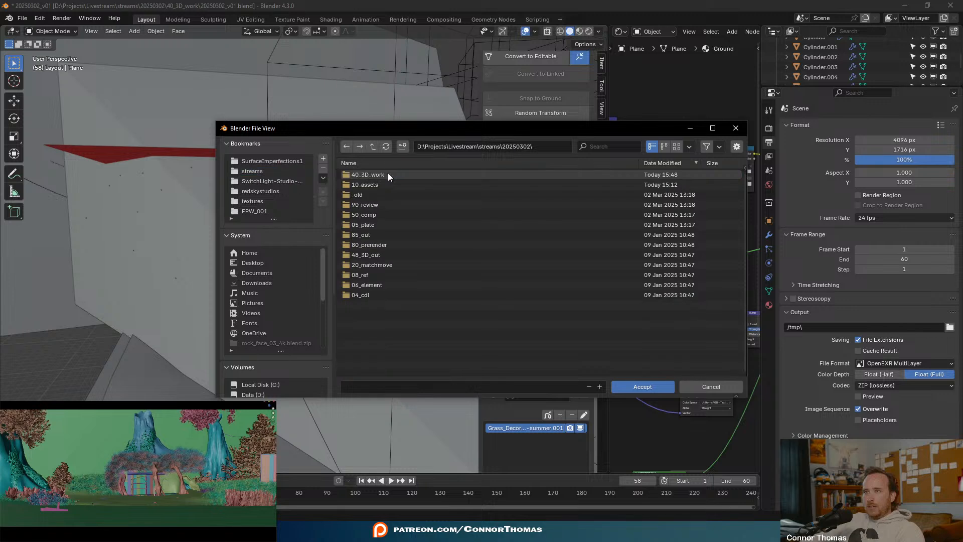
{"action": "left_click", "coordinate": [387, 234]}
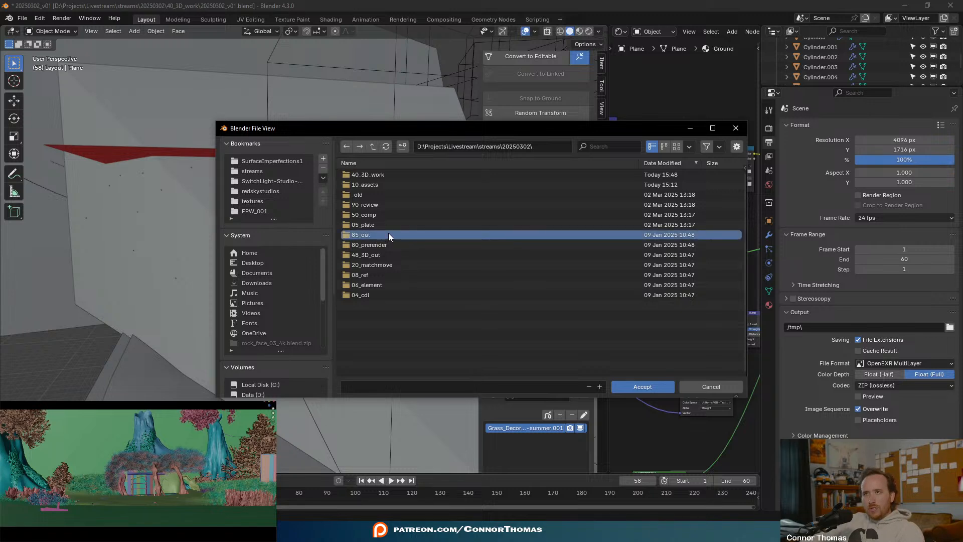
{"action": "left_click", "coordinate": [383, 254]}
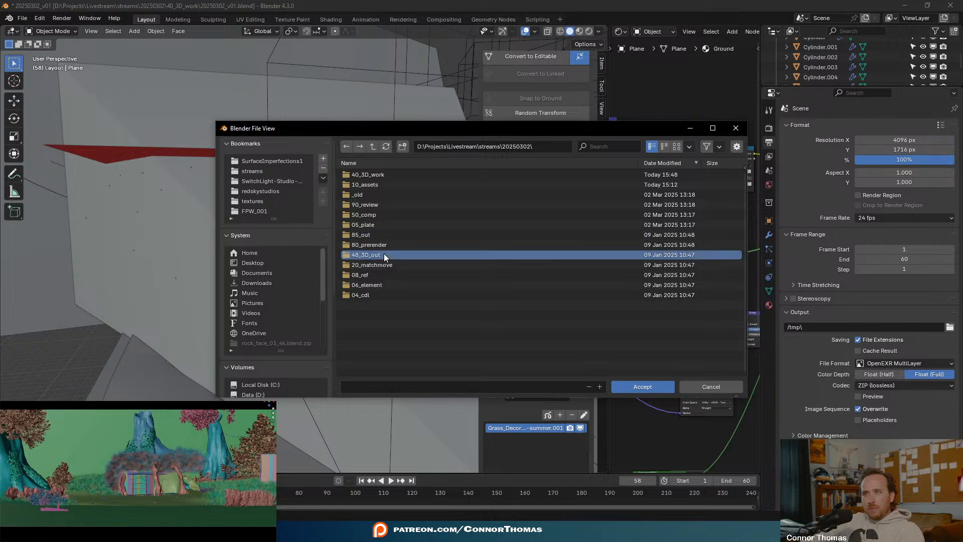
{"action": "left_click", "coordinate": [383, 254]}
{"action": "left_click", "coordinate": [403, 147]}
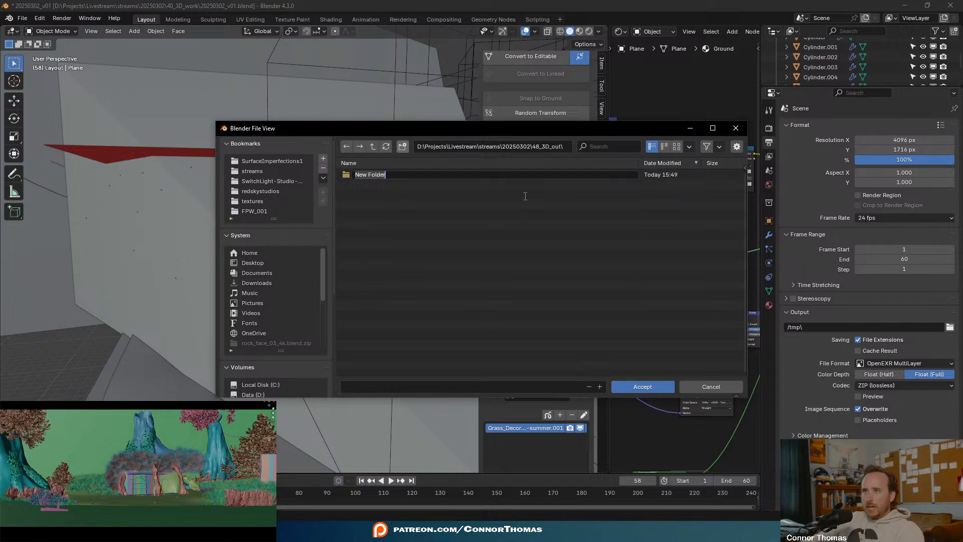
{"action": "type", "text": "ShrekC"}
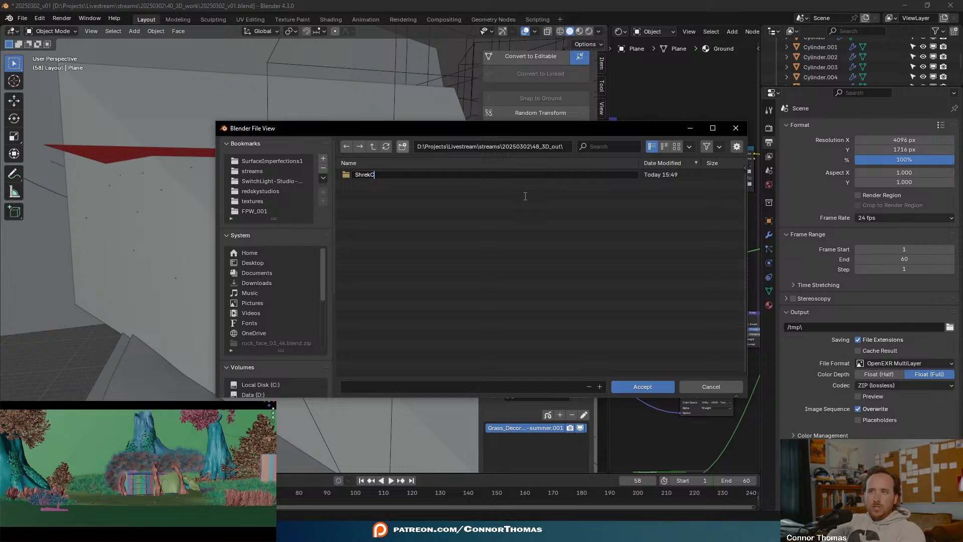
{"action": "key", "text": "BackSpace"}
{"action": "type", "text": "Render"}
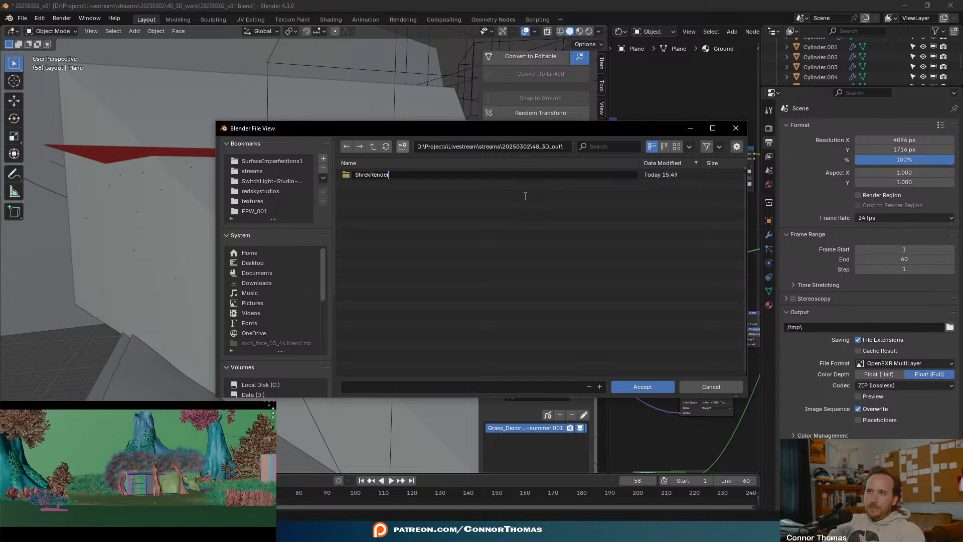
{"action": "key", "text": "BackSpace"}
{"action": "key", "text": "BackSpace"}
{"action": "key", "text": "BackSpace"}
{"action": "key", "text": "BackSpace"}
{"action": "key", "text": "BackSpace"}
{"action": "key", "text": "BackSpace"}
{"action": "key", "text": "BackSpace"}
{"action": "key", "text": "BackSpace"}
{"action": "key", "text": "BackSpace"}
{"action": "key", "text": "BackSpace"}
{"action": "key", "text": "BackSpace"}
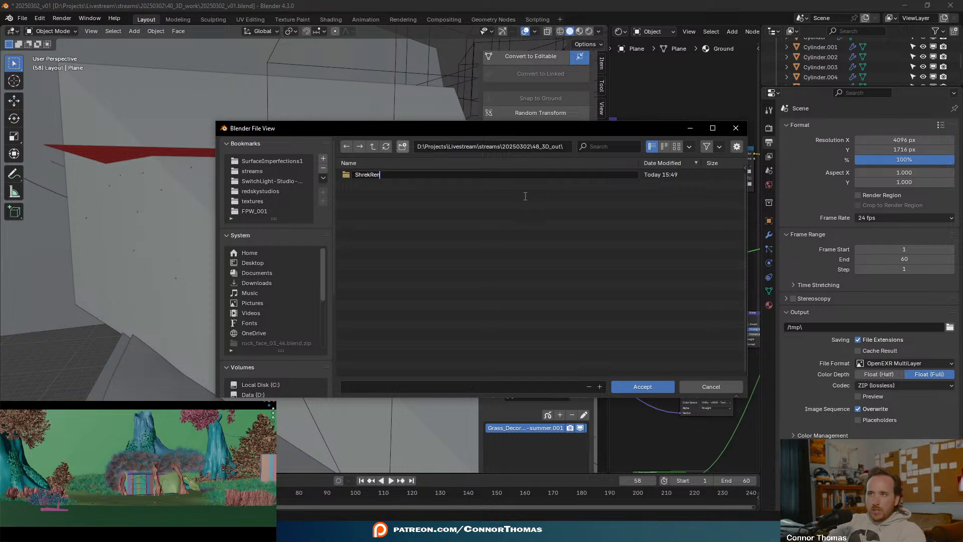
- Name the new output folder v01 and open it
{"action": "type", "text": "v01"}
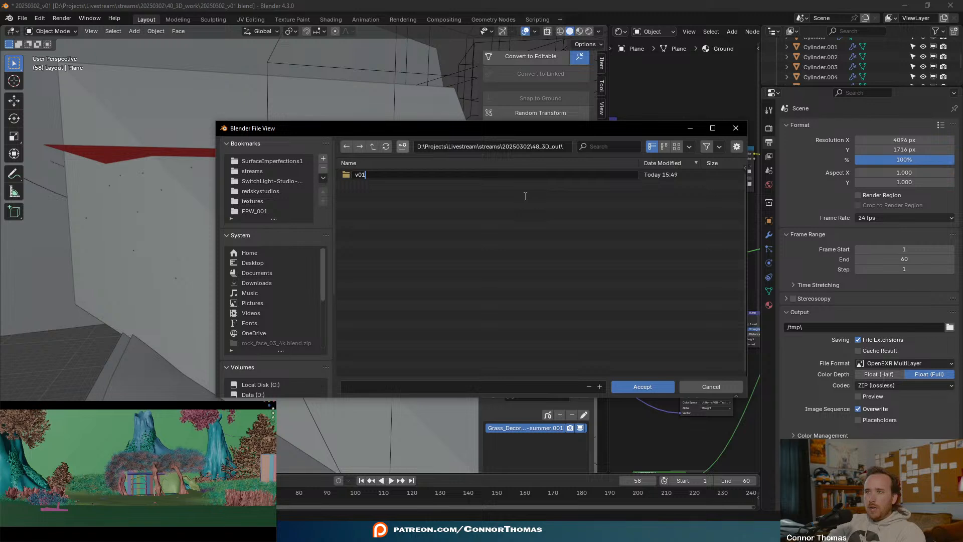
{"action": "key", "text": "Return"}
{"action": "left_click", "coordinate": [380, 174]}
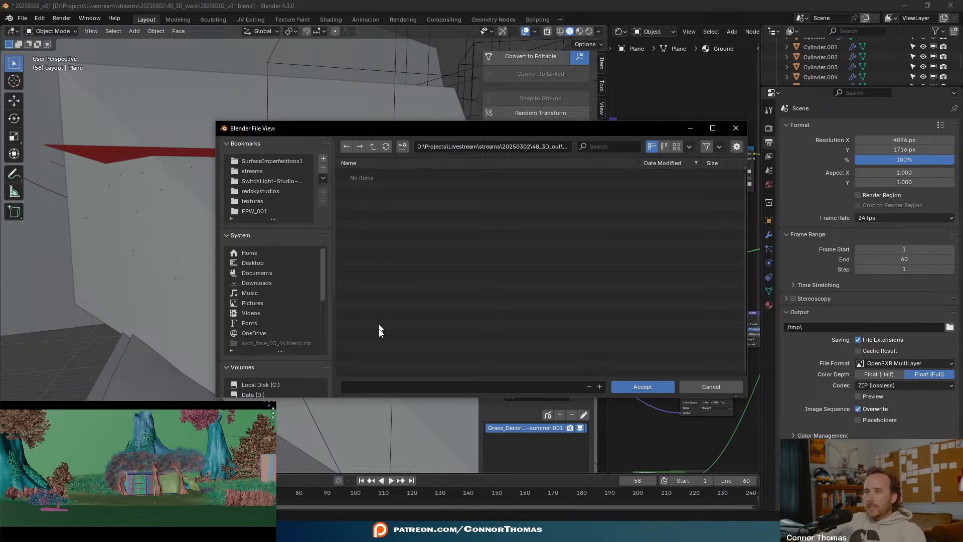
- Set the render output file name to 20250323_ inside the v01 folder, accept the path and expand the output's colour management settings
{"action": "left_click", "coordinate": [359, 386]}
{"action": "type", "text": "2025"}
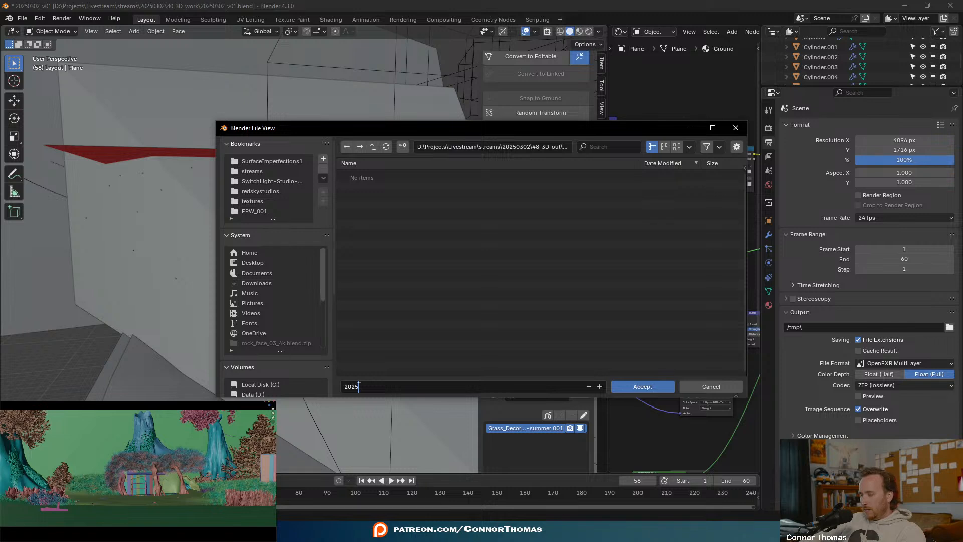
{"action": "type", "text": "23"}
{"action": "key", "text": "BackSpace"}
{"action": "key", "text": "BackSpace"}
{"action": "key", "text": "BackSpace"}
{"action": "type", "text": "50323"}
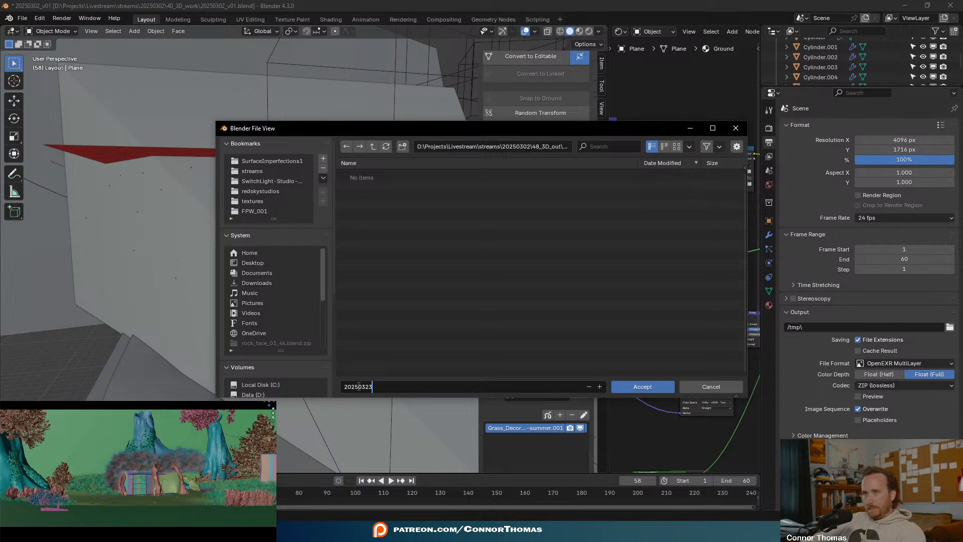
{"action": "type", "text": "_"}
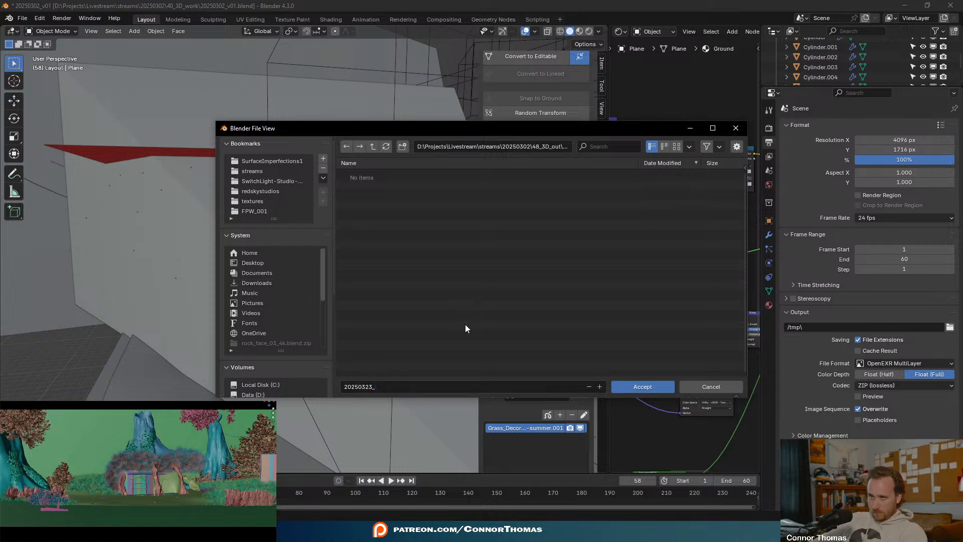
{"action": "left_click", "coordinate": [622, 387]}
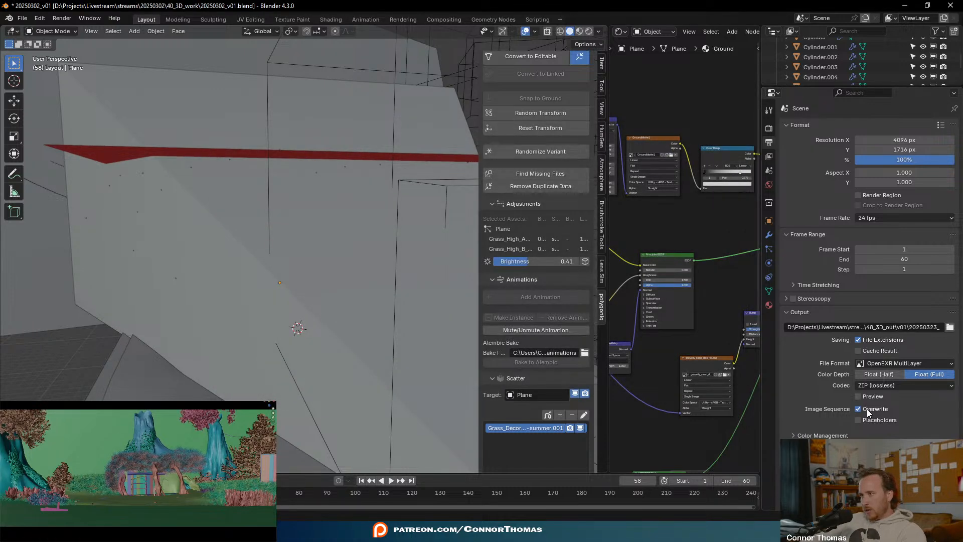
{"action": "left_click", "coordinate": [805, 432]}
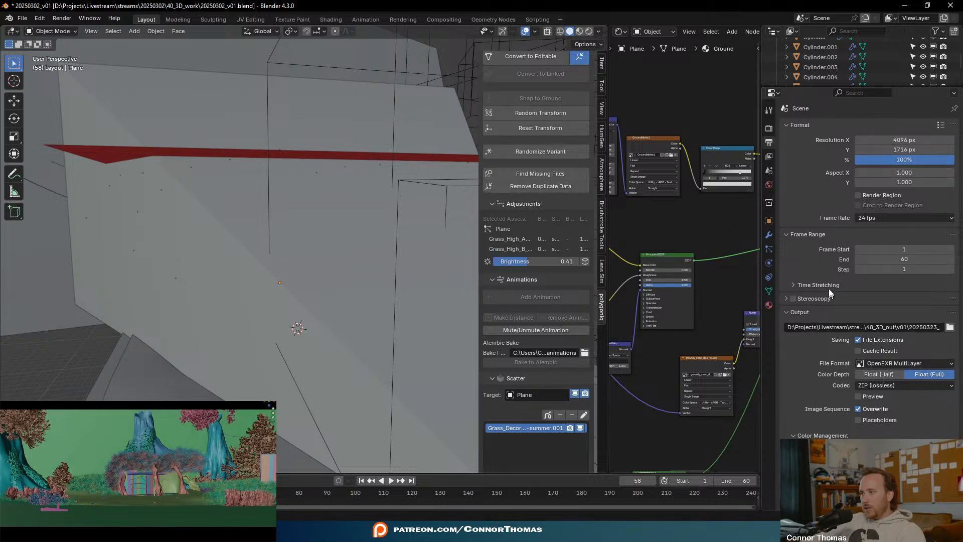
- Disable the Transparent film option in the Cycles render settings
{"action": "left_click", "coordinate": [769, 129]}
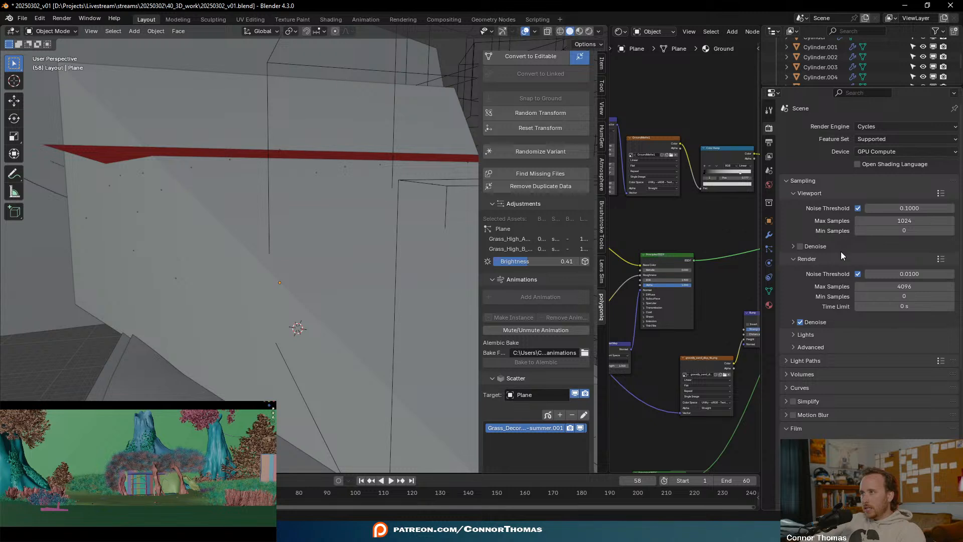
{"action": "scroll", "coordinate": [837, 259], "scroll_direction": "down", "scroll_amount": 7}
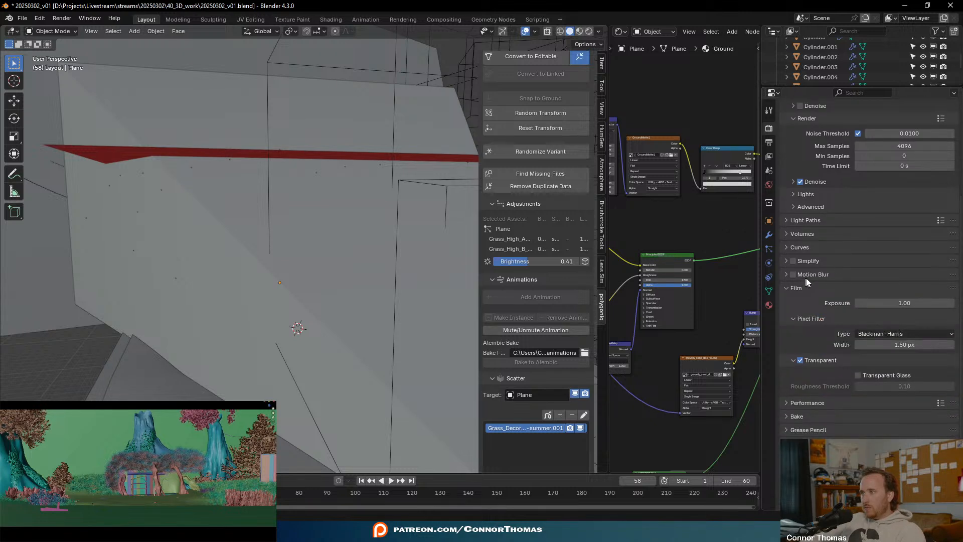
{"action": "scroll", "coordinate": [822, 279], "scroll_direction": "down", "scroll_amount": 2}
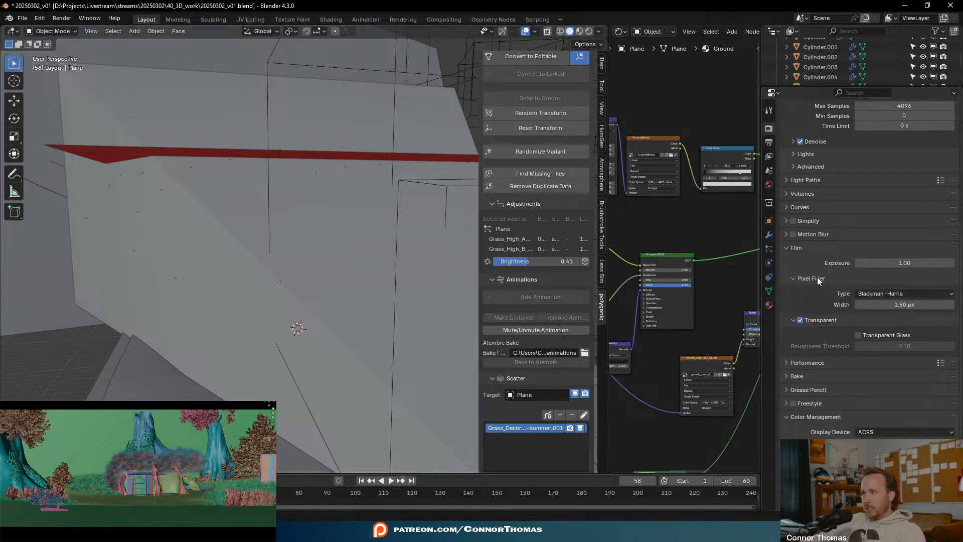
{"action": "scroll", "coordinate": [817, 276], "scroll_direction": "down", "scroll_amount": 2}
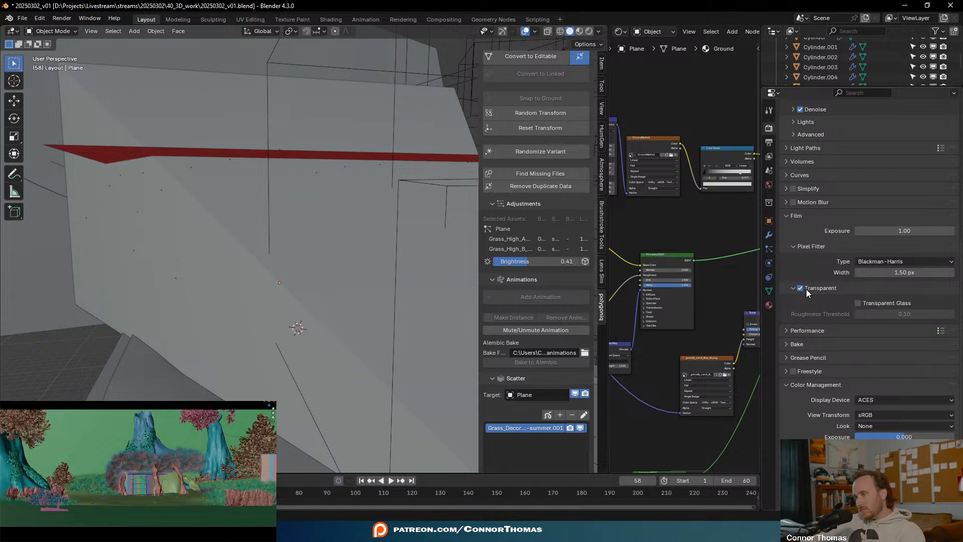
{"action": "left_click", "coordinate": [806, 291]}
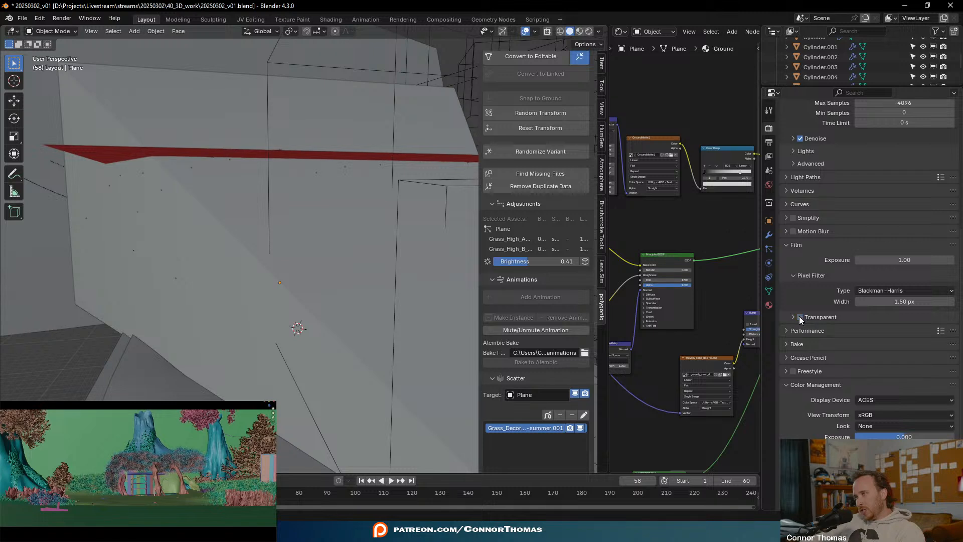
{"action": "left_click", "coordinate": [815, 316]}
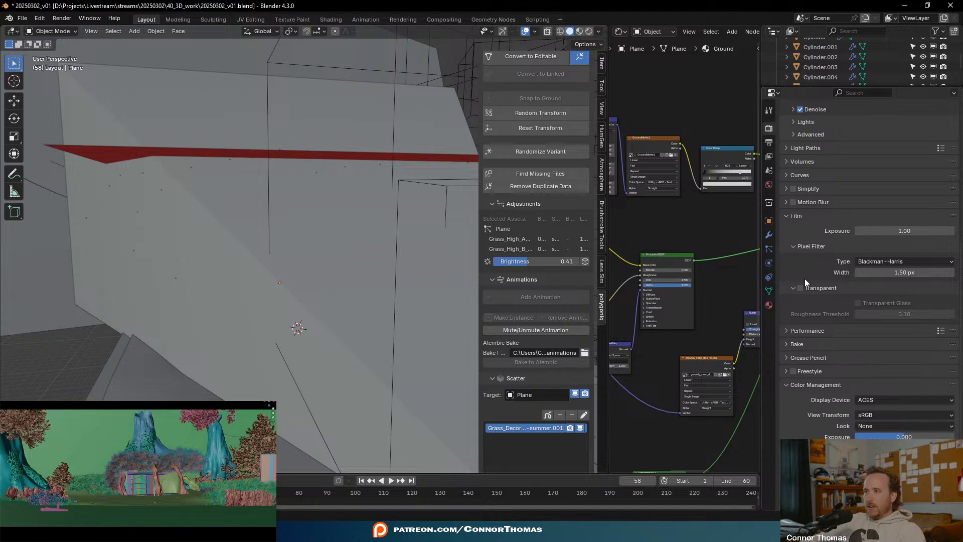
- Review the Cycles render settings from sampling through film to colour management
{"action": "scroll", "coordinate": [805, 279], "scroll_direction": "up", "scroll_amount": 5}
{"action": "left_click_drag", "start_coordinate": [805, 88], "coordinate": [804, 292]}
{"action": "scroll", "coordinate": [835, 279], "scroll_direction": "down", "scroll_amount": 8}
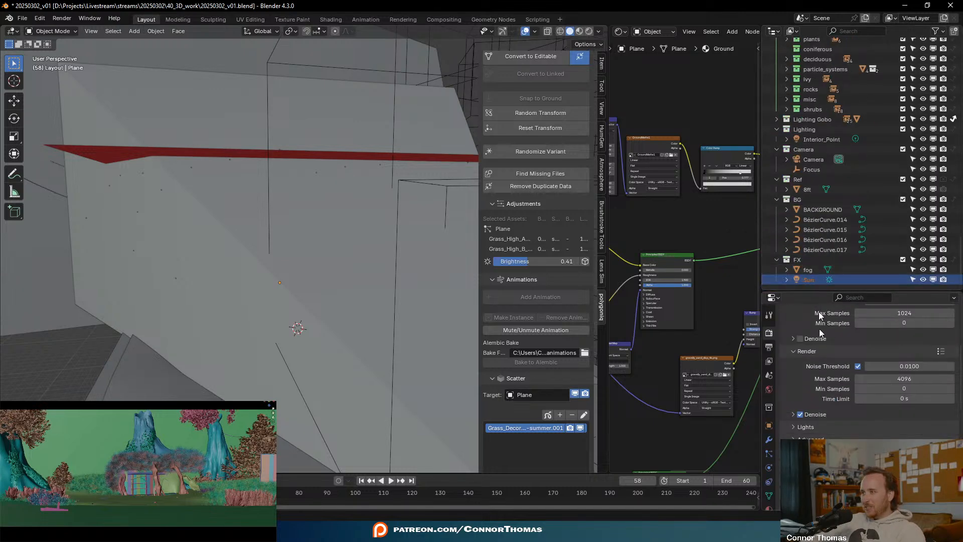
{"action": "left_click_drag", "start_coordinate": [815, 290], "coordinate": [820, 74]}
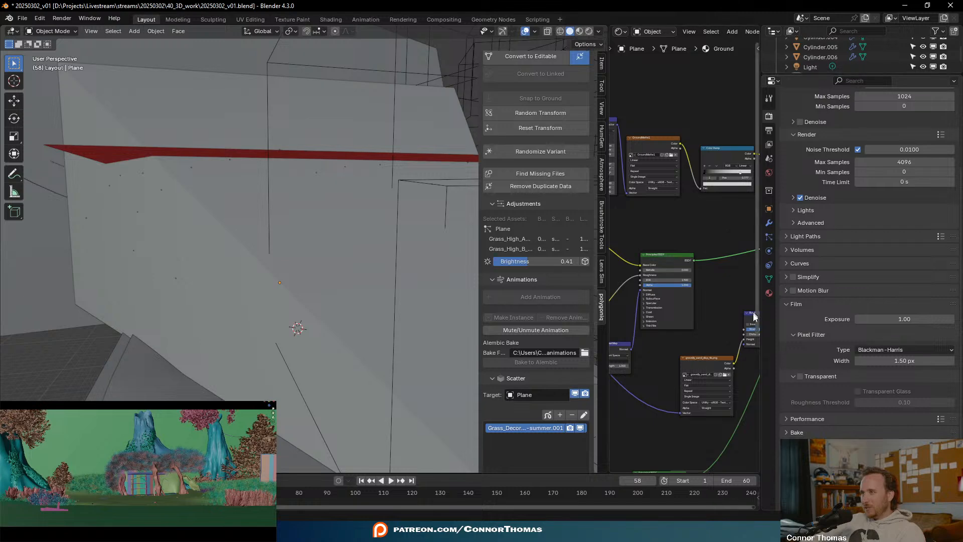
{"action": "scroll", "coordinate": [809, 324], "scroll_direction": "down", "scroll_amount": 5}
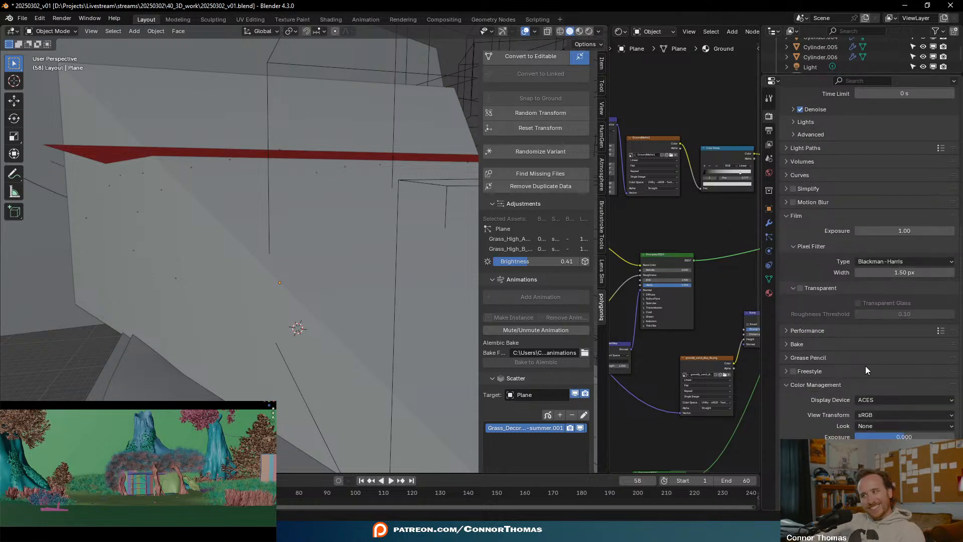
{"action": "scroll", "coordinate": [865, 365], "scroll_direction": "up", "scroll_amount": 7}
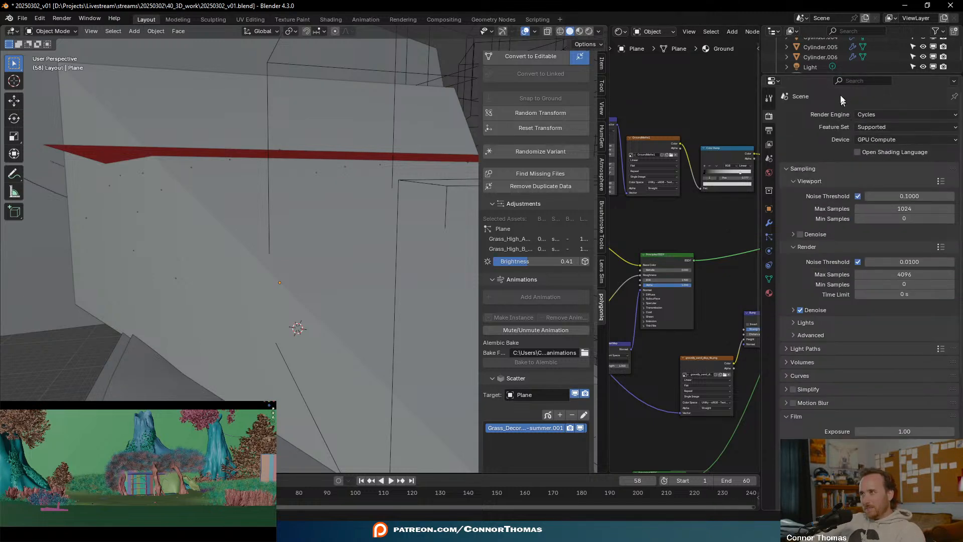
{"action": "scroll", "coordinate": [822, 377], "scroll_direction": "down", "scroll_amount": 7}
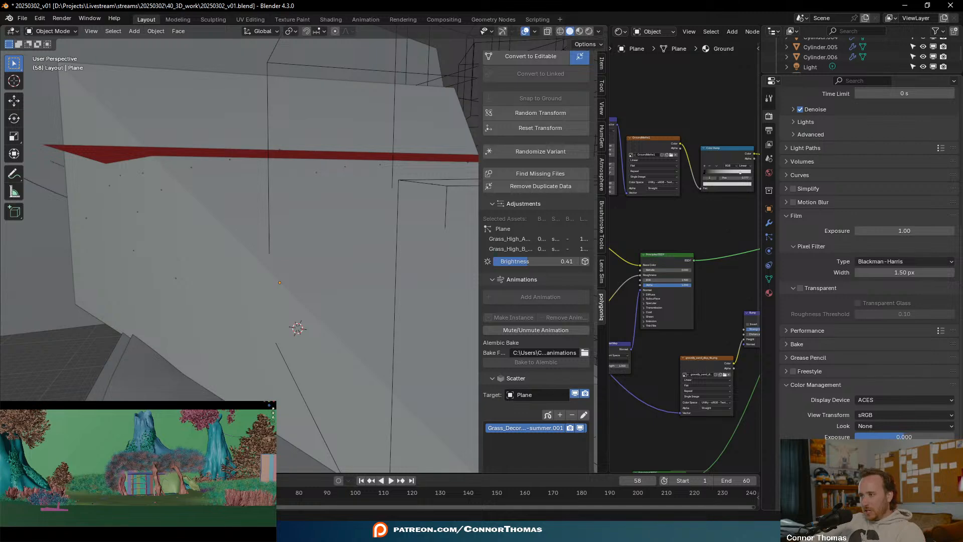
{"action": "scroll", "coordinate": [823, 377], "scroll_direction": "down", "scroll_amount": 1}
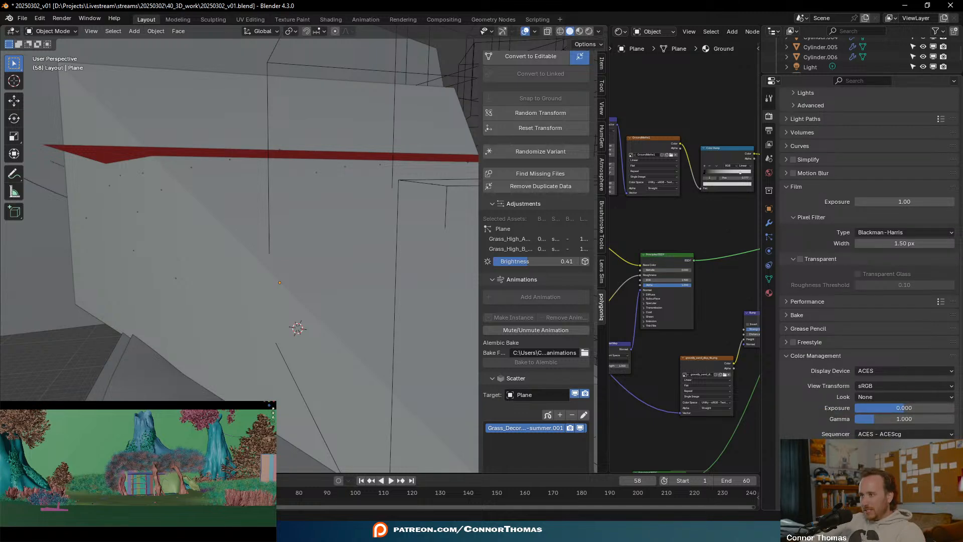
{"action": "scroll", "coordinate": [828, 94], "scroll_direction": "up", "scroll_amount": 8}
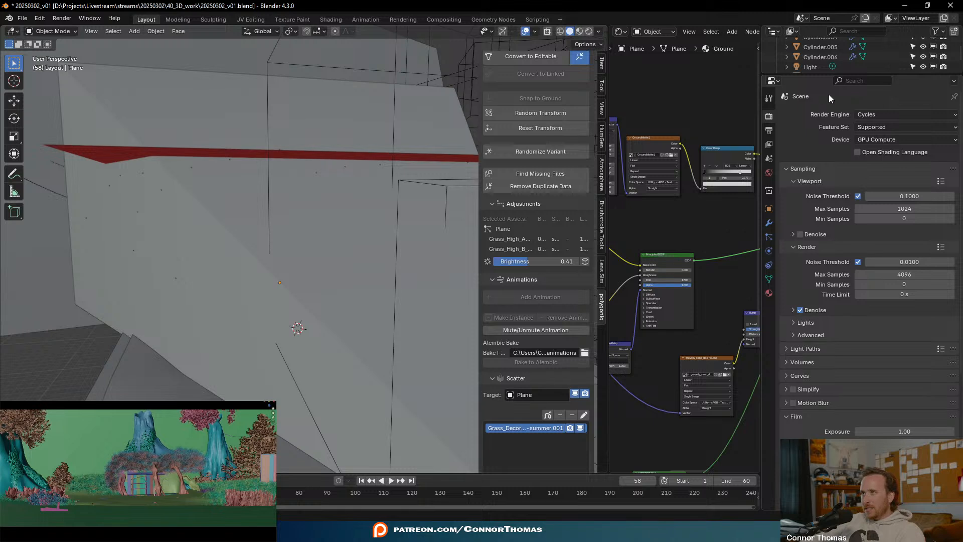
- Recheck the render output settings and save the blend file
{"action": "left_click", "coordinate": [769, 129]}
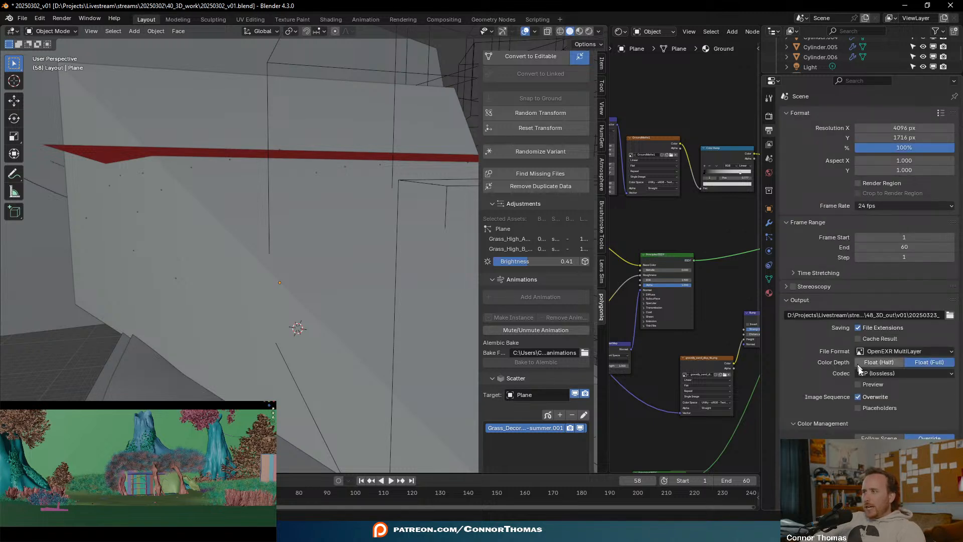
{"action": "key", "text": "ctrl+s"}
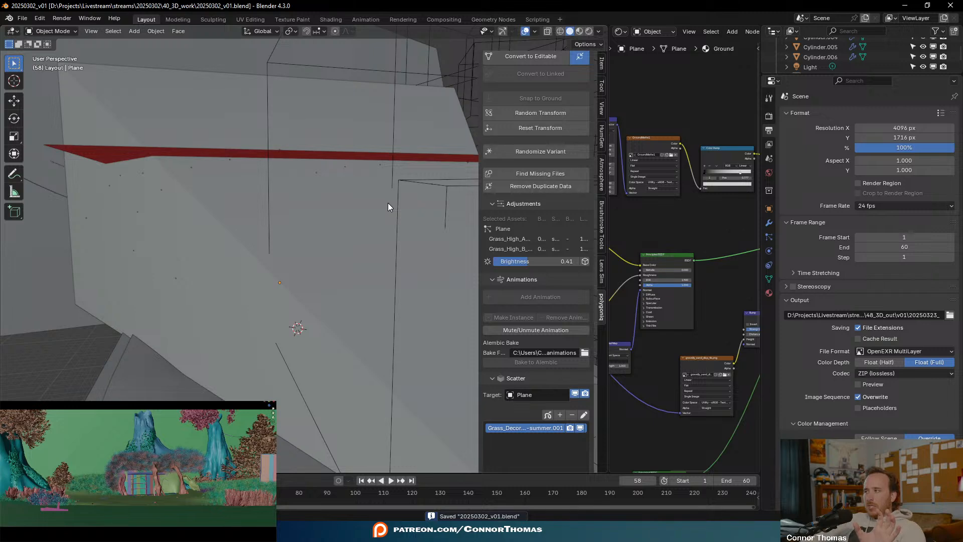